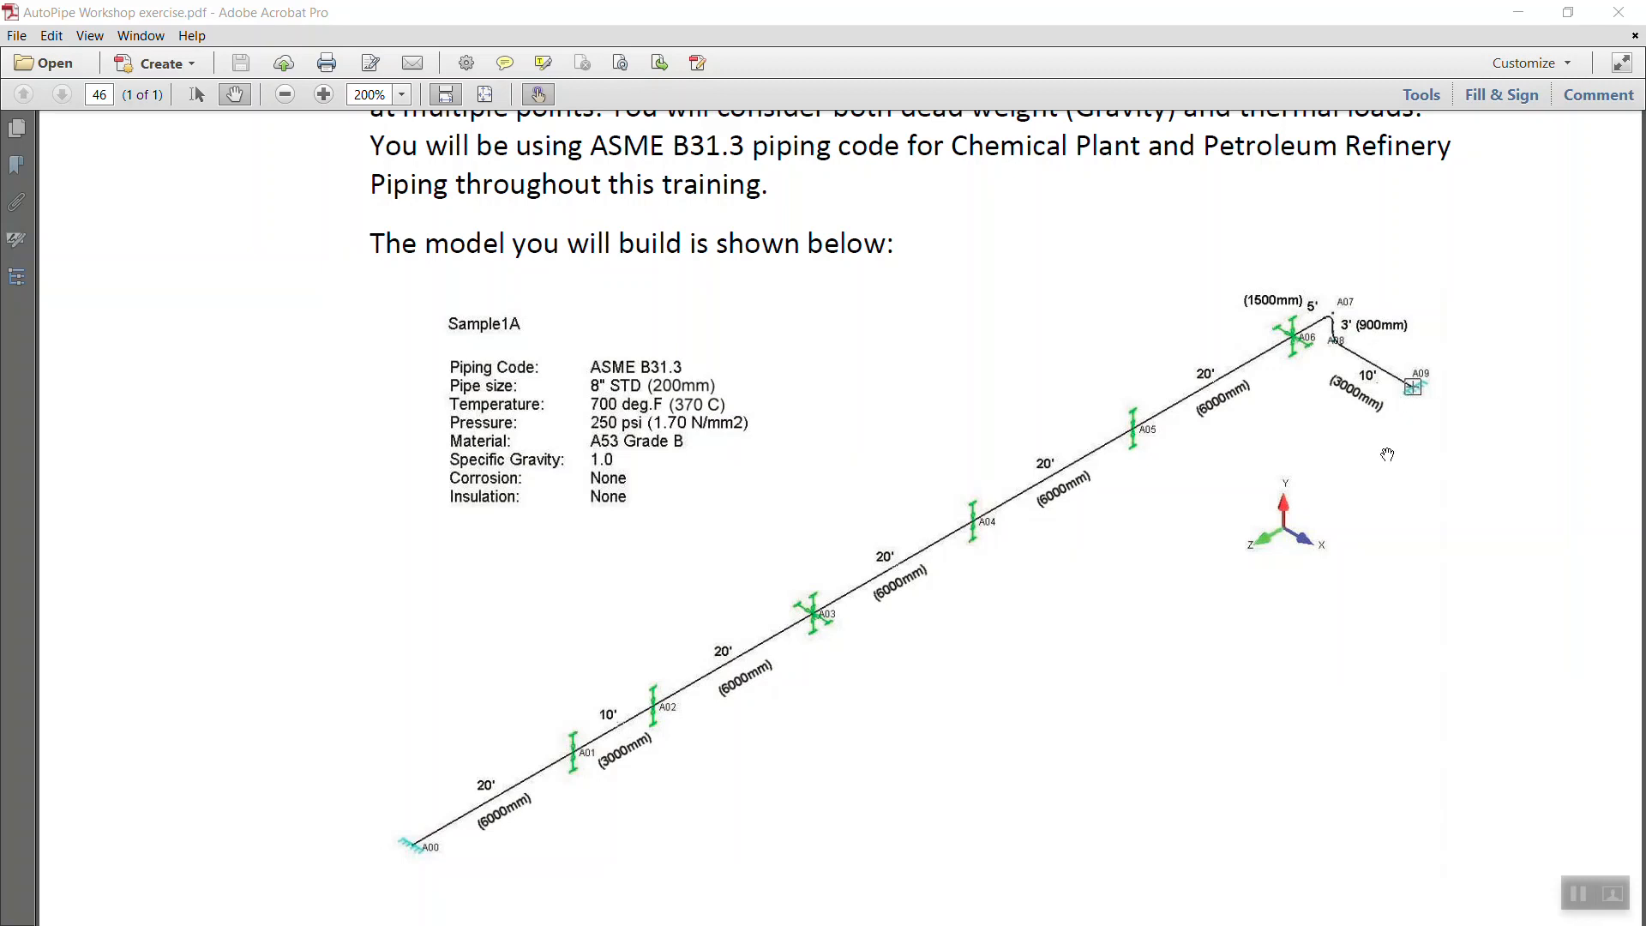
Step: Review the Sample1A piping model diagram and its design data in the workshop exercise PDF
{"action": "scroll", "coordinate": [1387, 454], "scroll_direction": "down", "scroll_amount": 5}
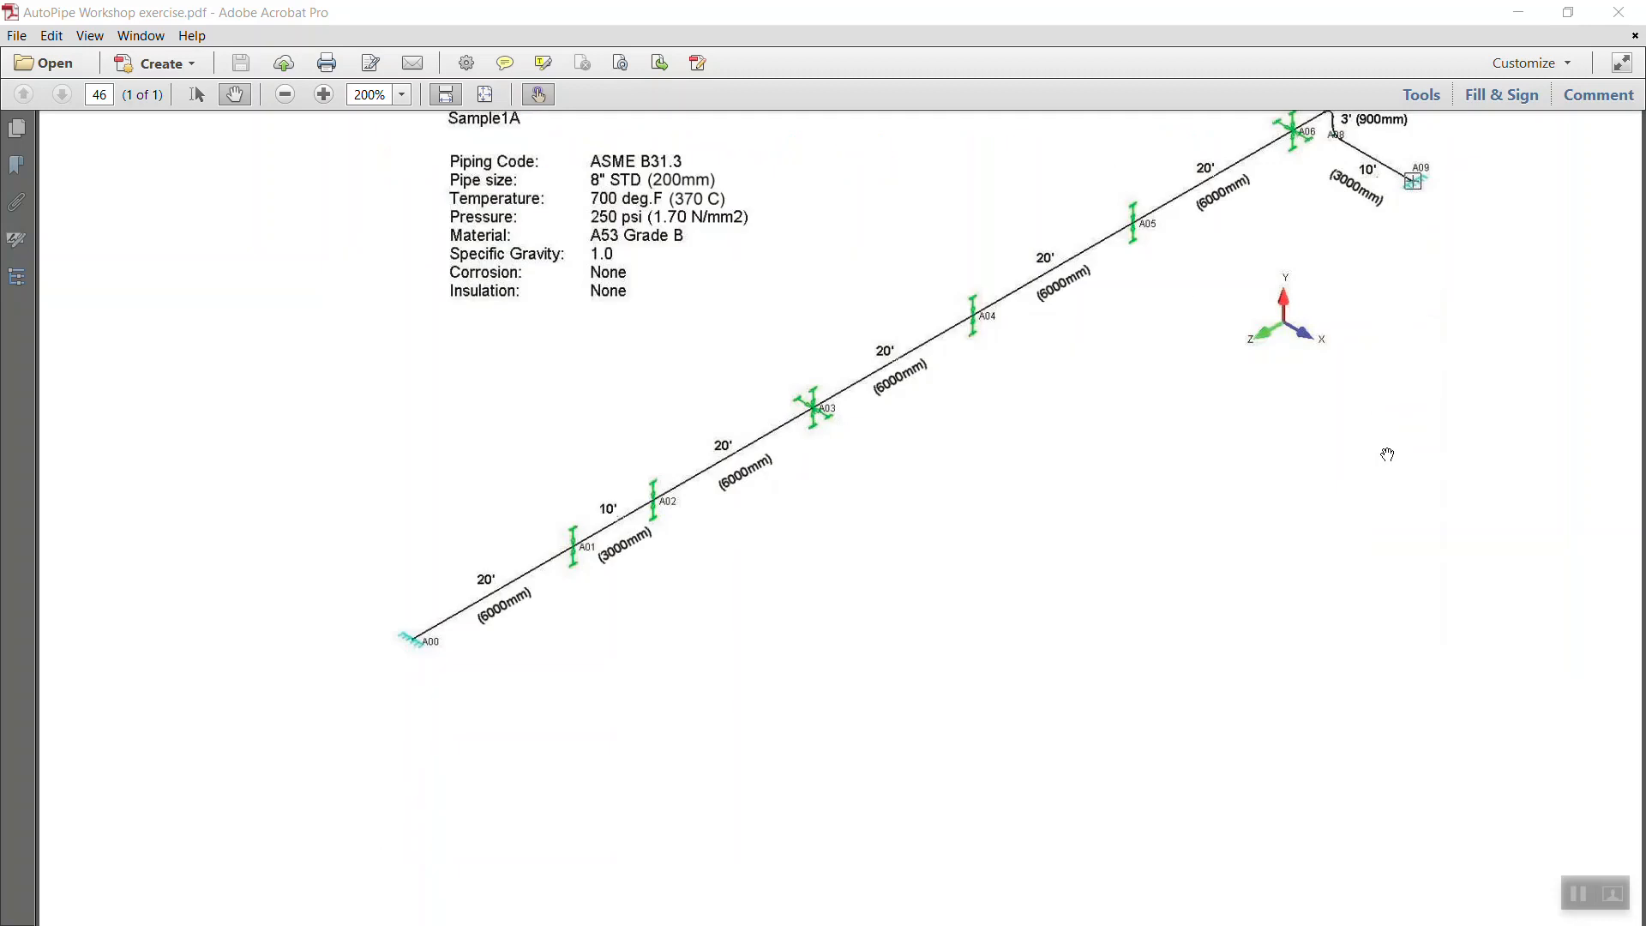
{"action": "scroll", "coordinate": [1386, 454], "scroll_direction": "up", "scroll_amount": 4}
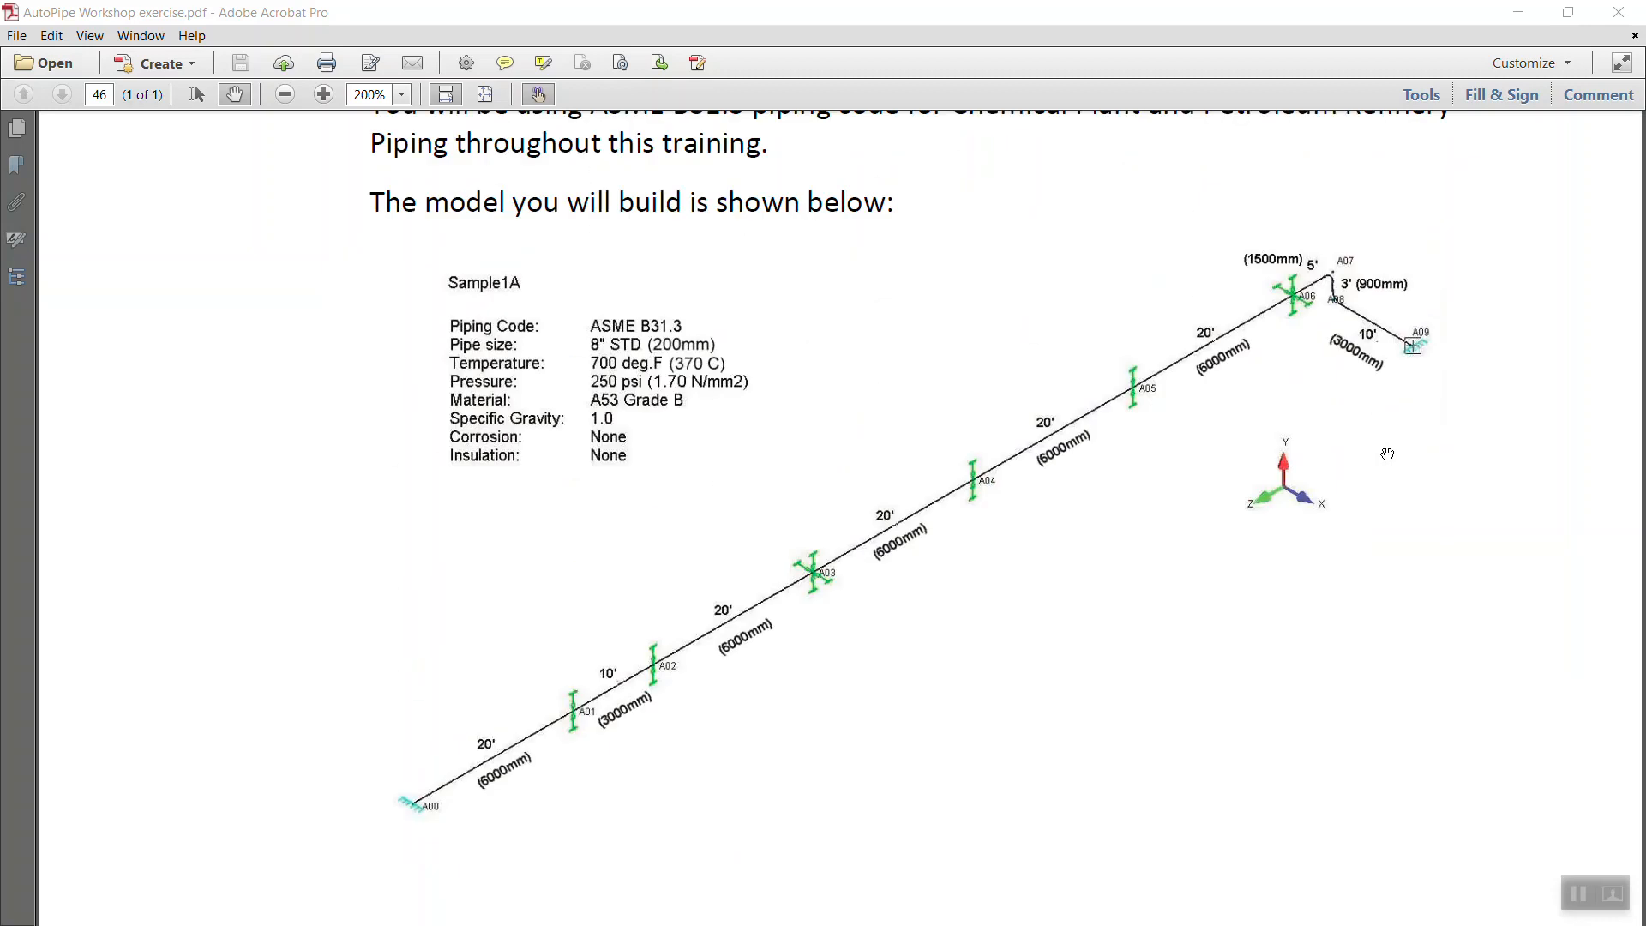
{"action": "scroll", "coordinate": [1387, 454], "scroll_direction": "up", "scroll_amount": 2}
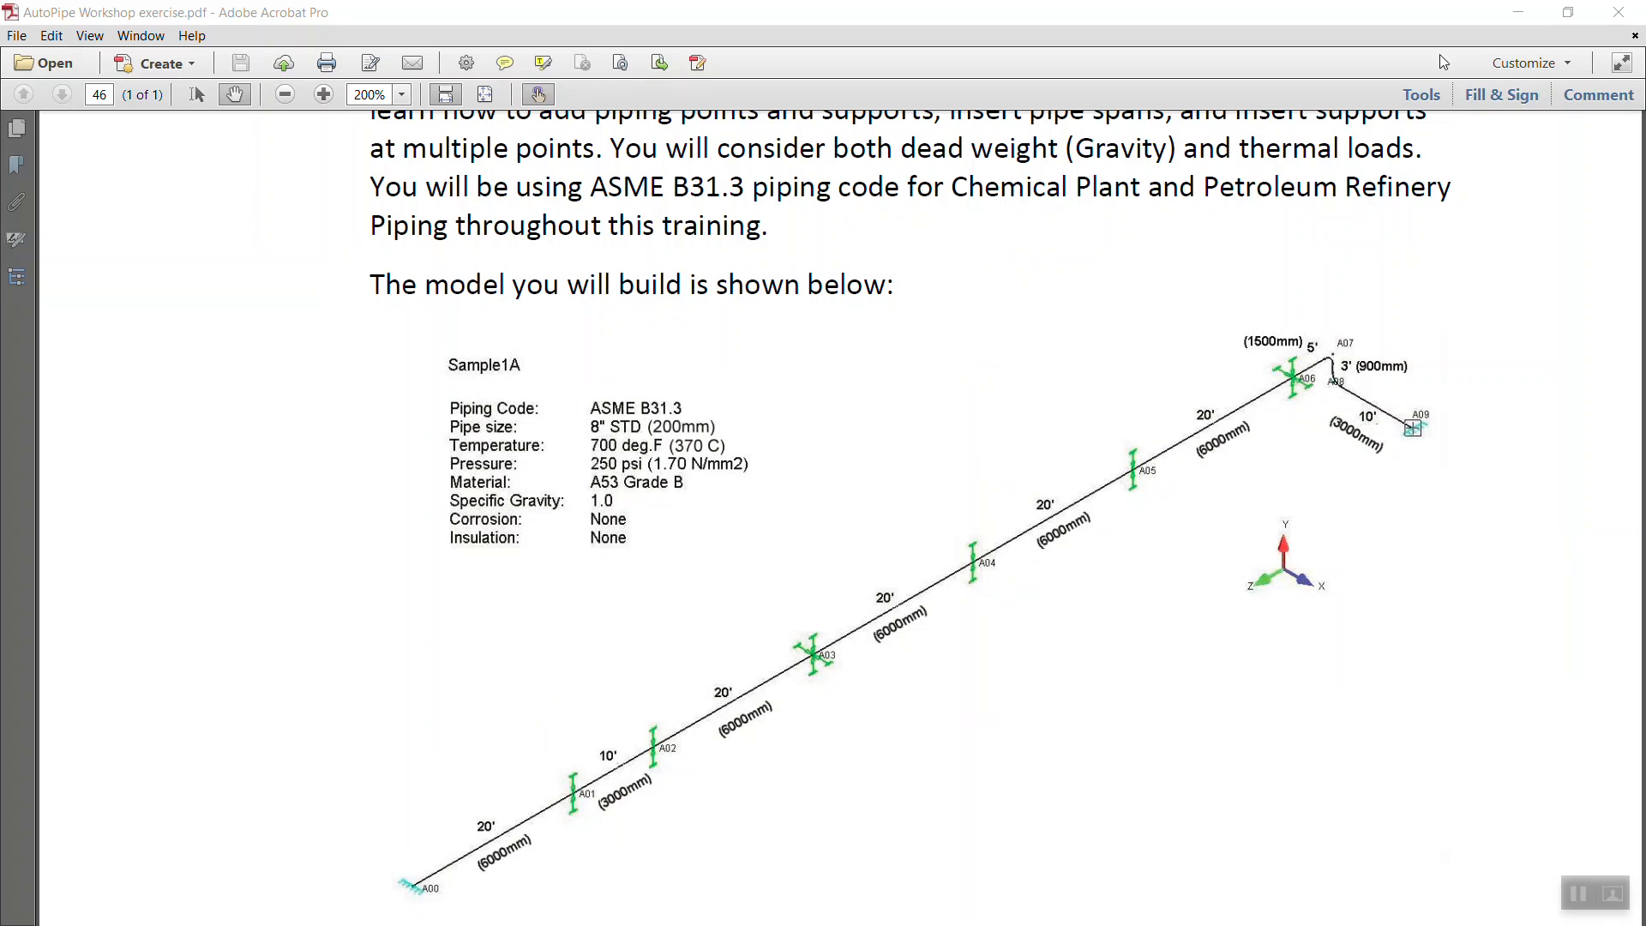
Step: Minimize the exercise PDF and close the open folder windows to reach the desktop
{"action": "left_click", "coordinate": [1533, 10]}
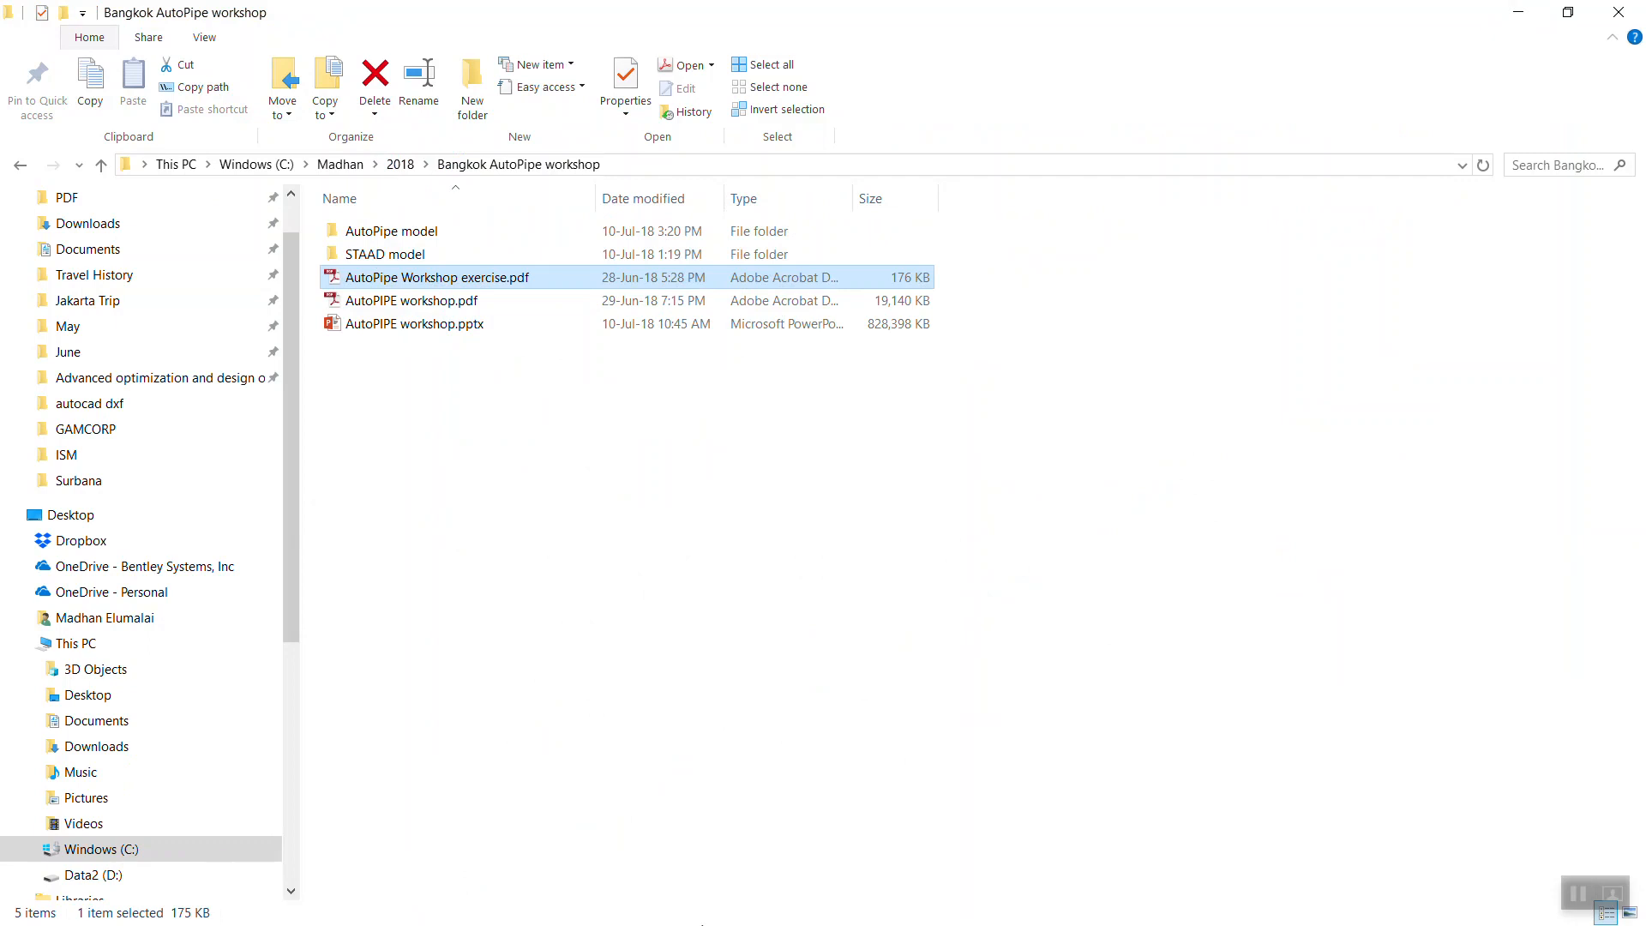
{"action": "key", "text": "alt+Up"}
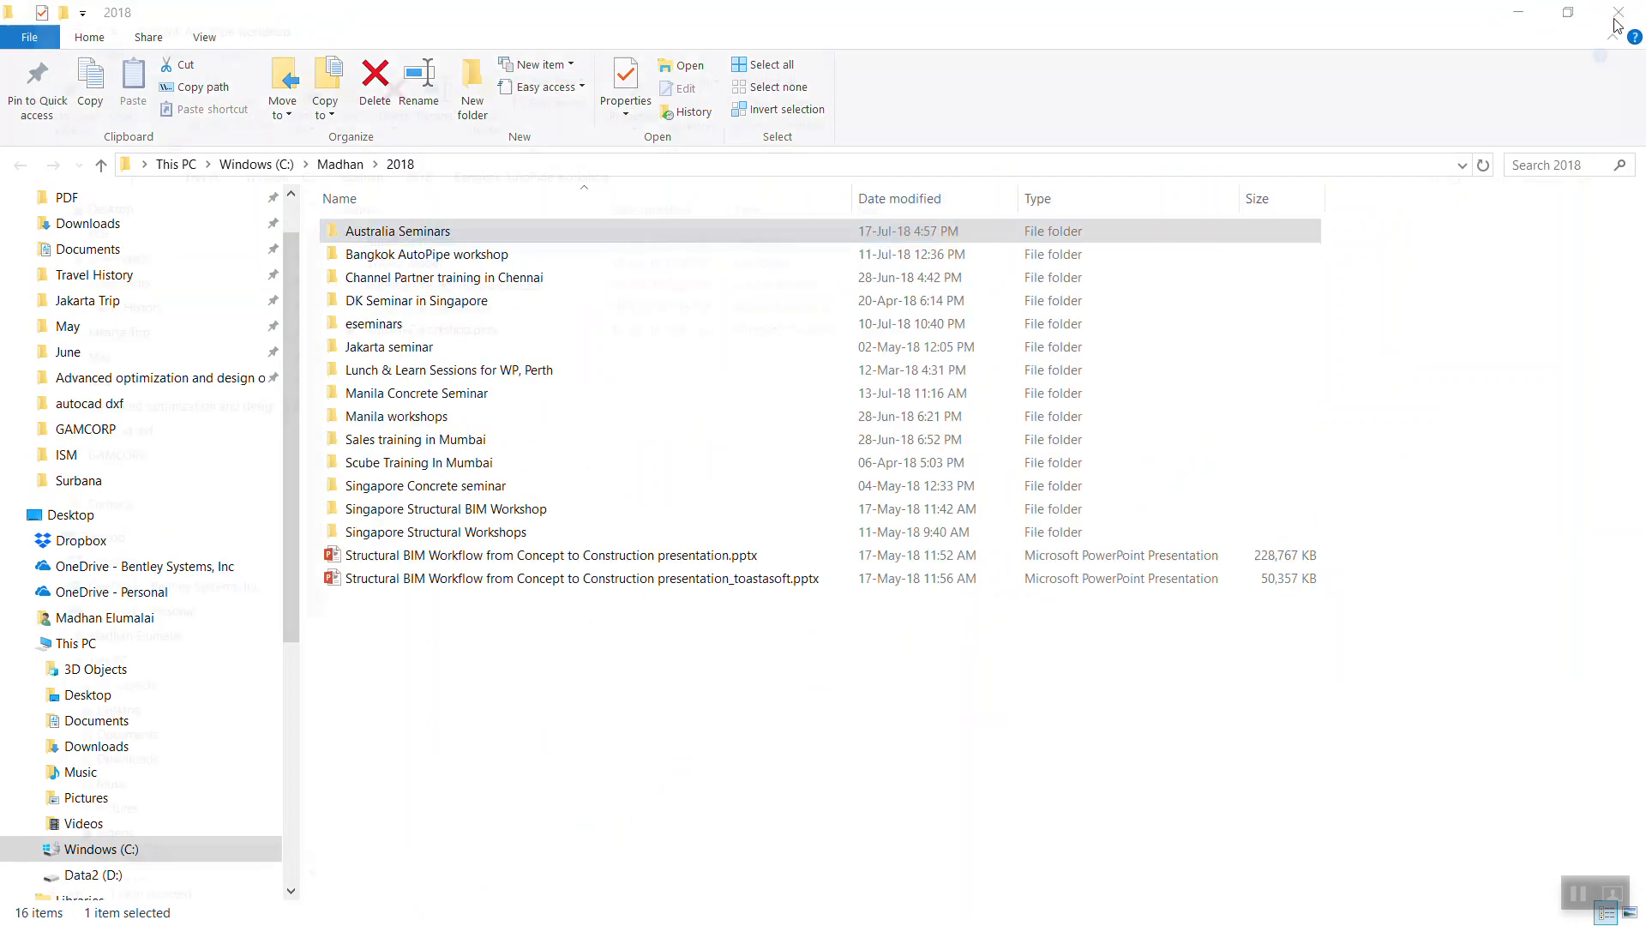
{"action": "key", "text": "alt+Up"}
{"action": "key", "text": "alt+Up"}
{"action": "key", "text": "alt+Up"}
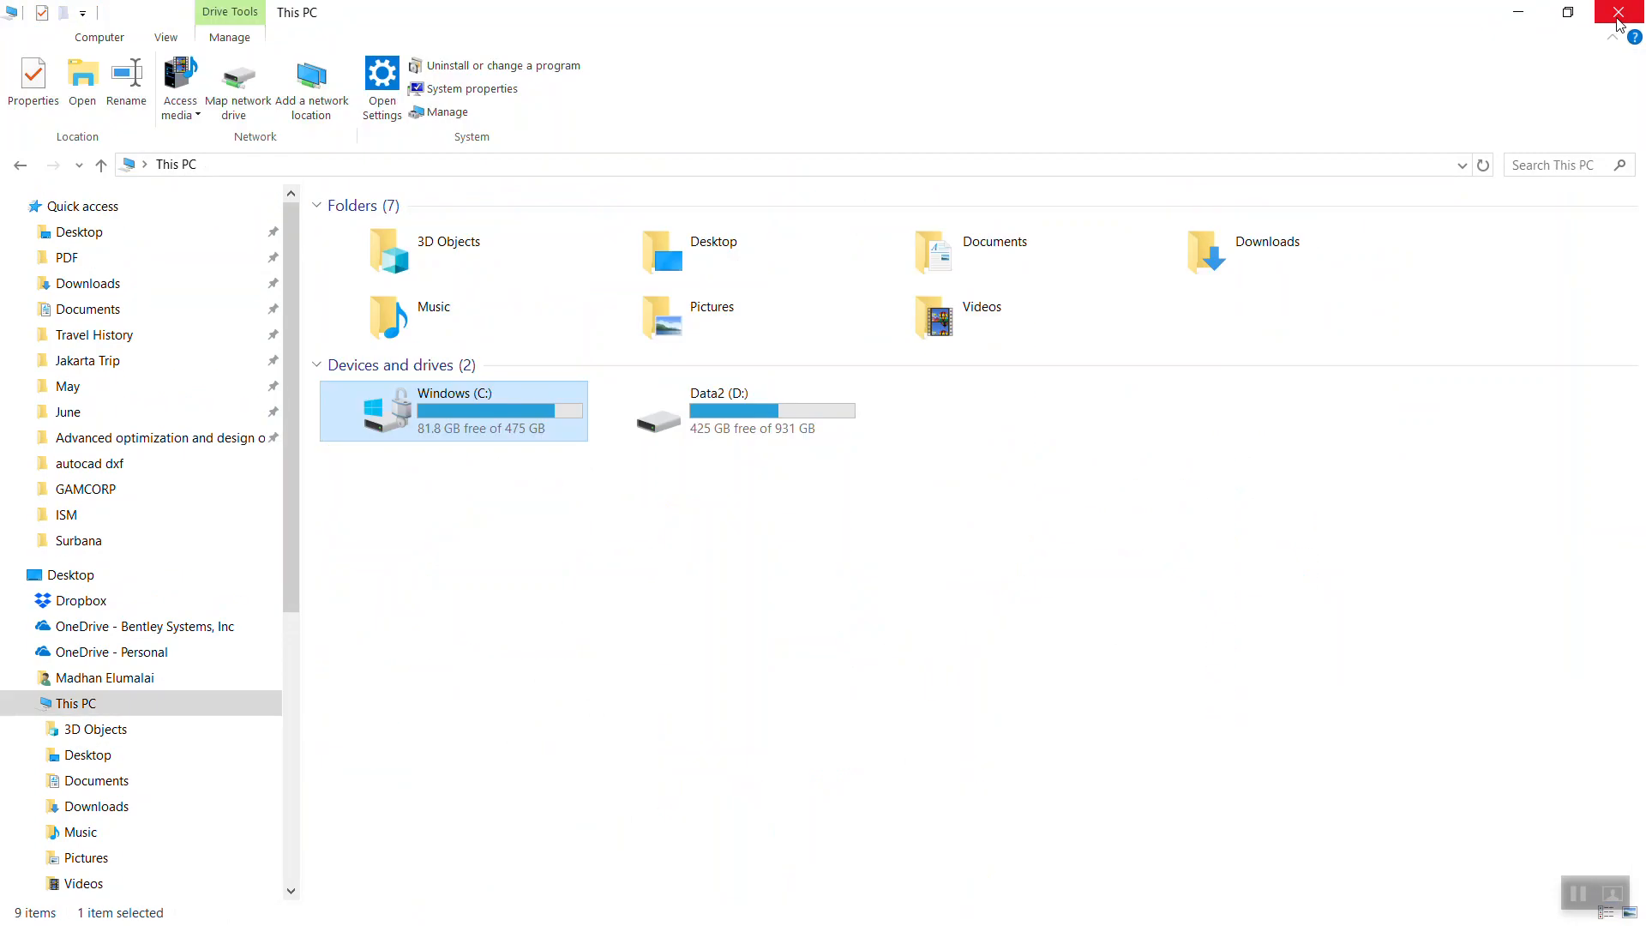
{"action": "left_click", "coordinate": [1618, 22]}
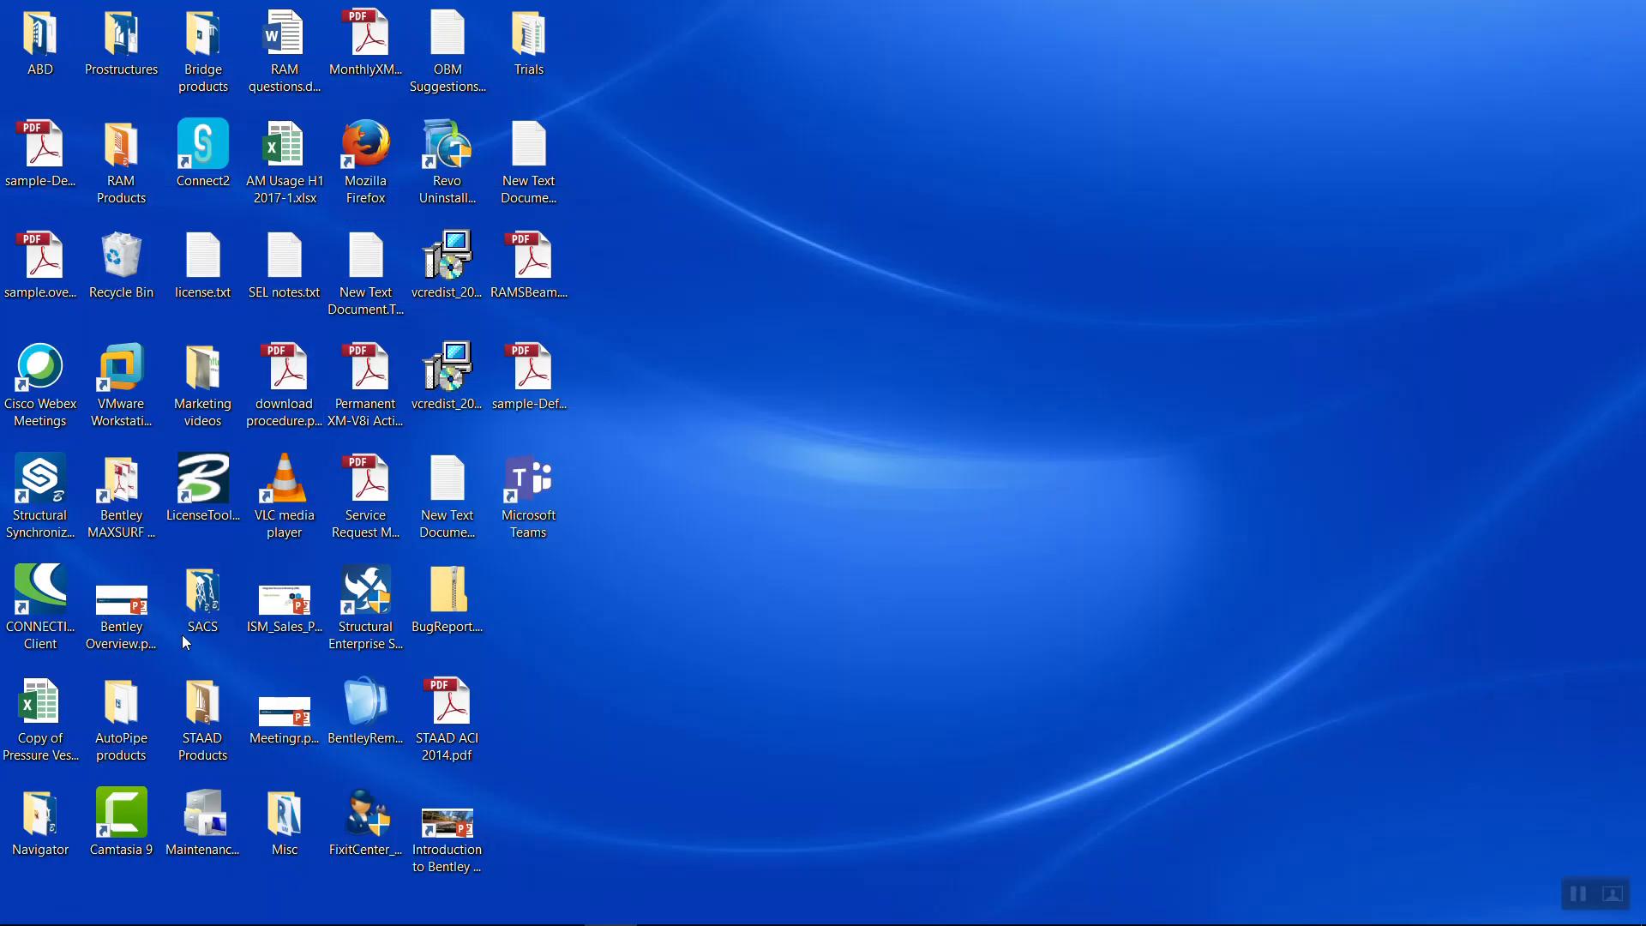
Step: Launch Bentley AutoPIPE CONNECT v11.3 from the desktop's AutoPipe products folder, and close the folder
{"action": "double_click", "coordinate": [128, 711]}
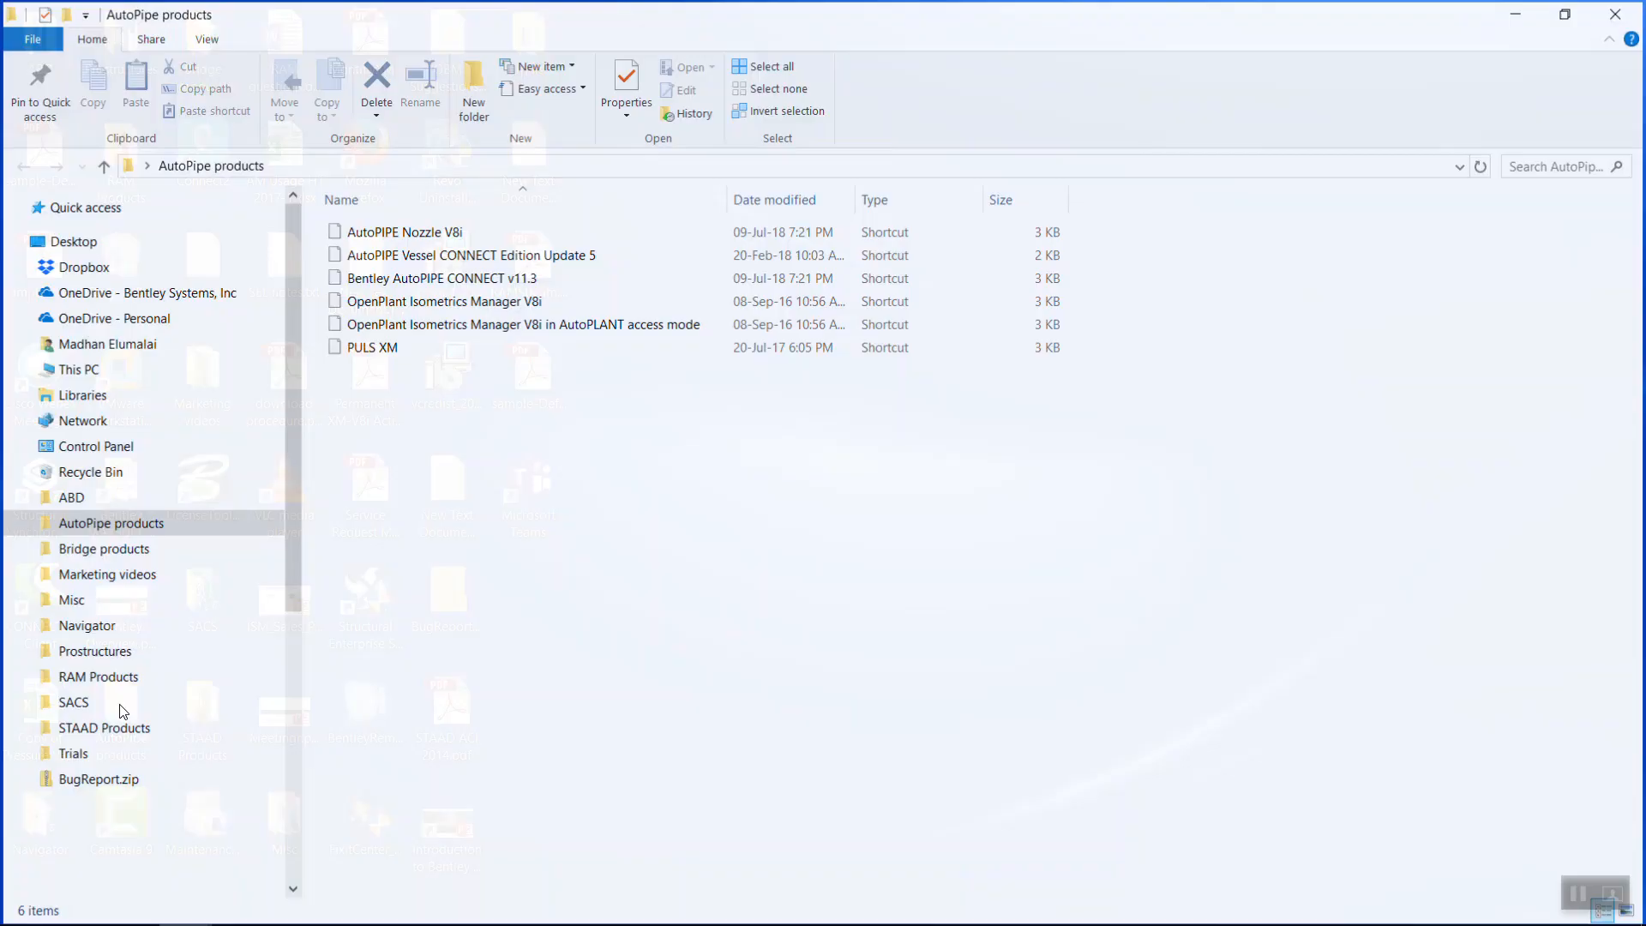
{"action": "double_click", "coordinate": [446, 279]}
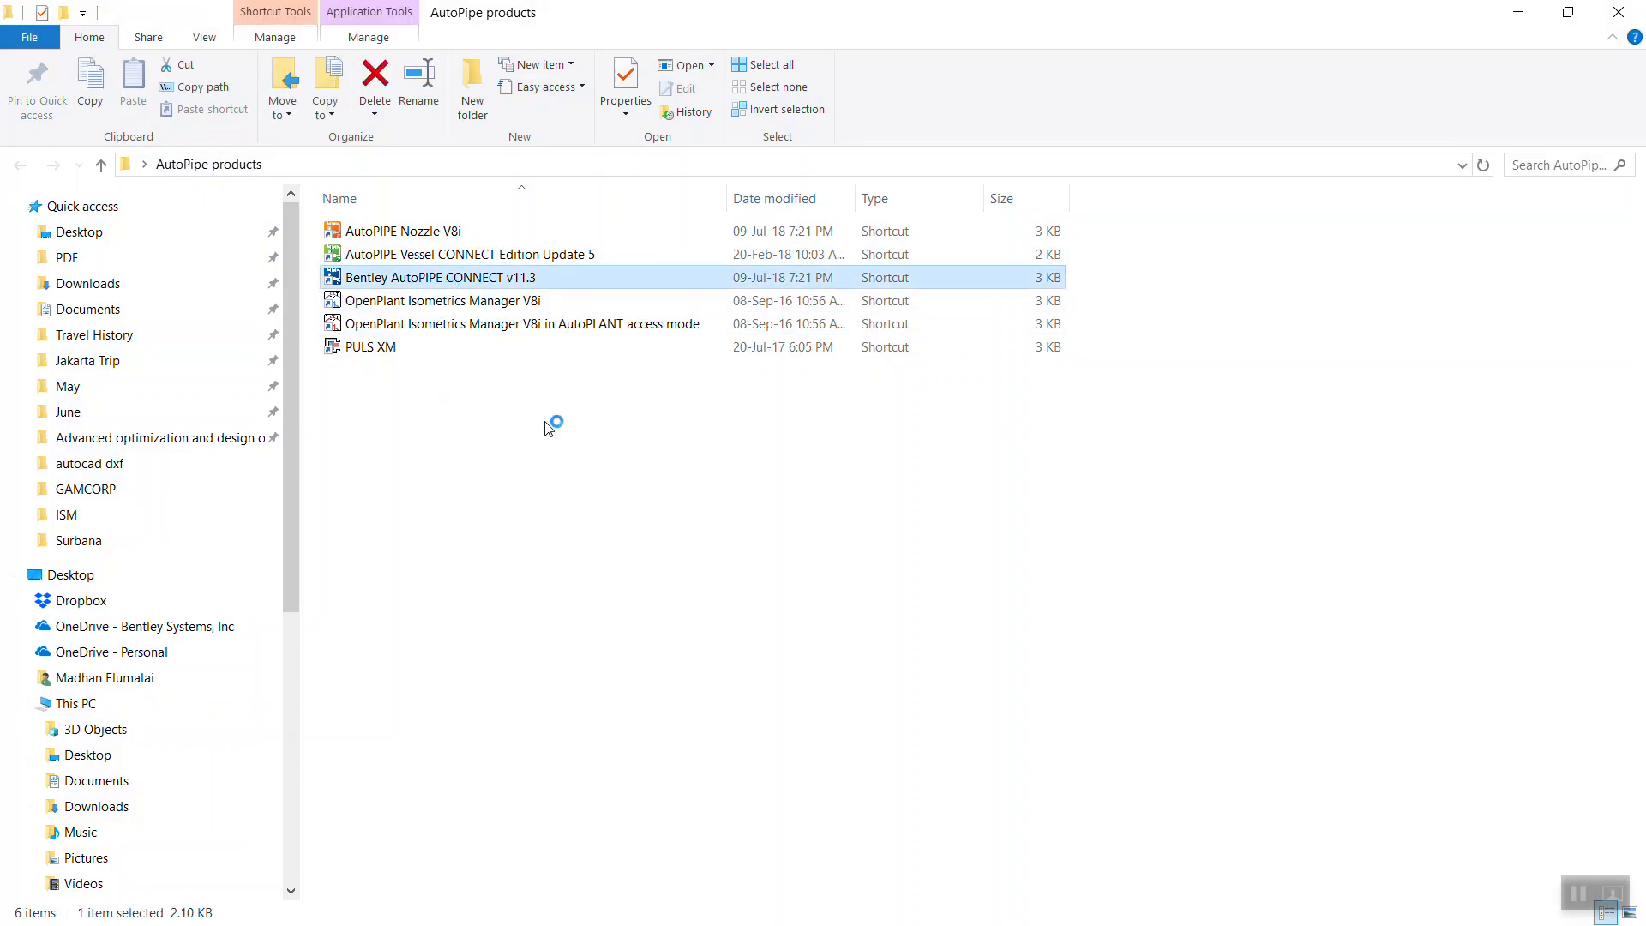
{"action": "left_click", "coordinate": [1619, 12]}
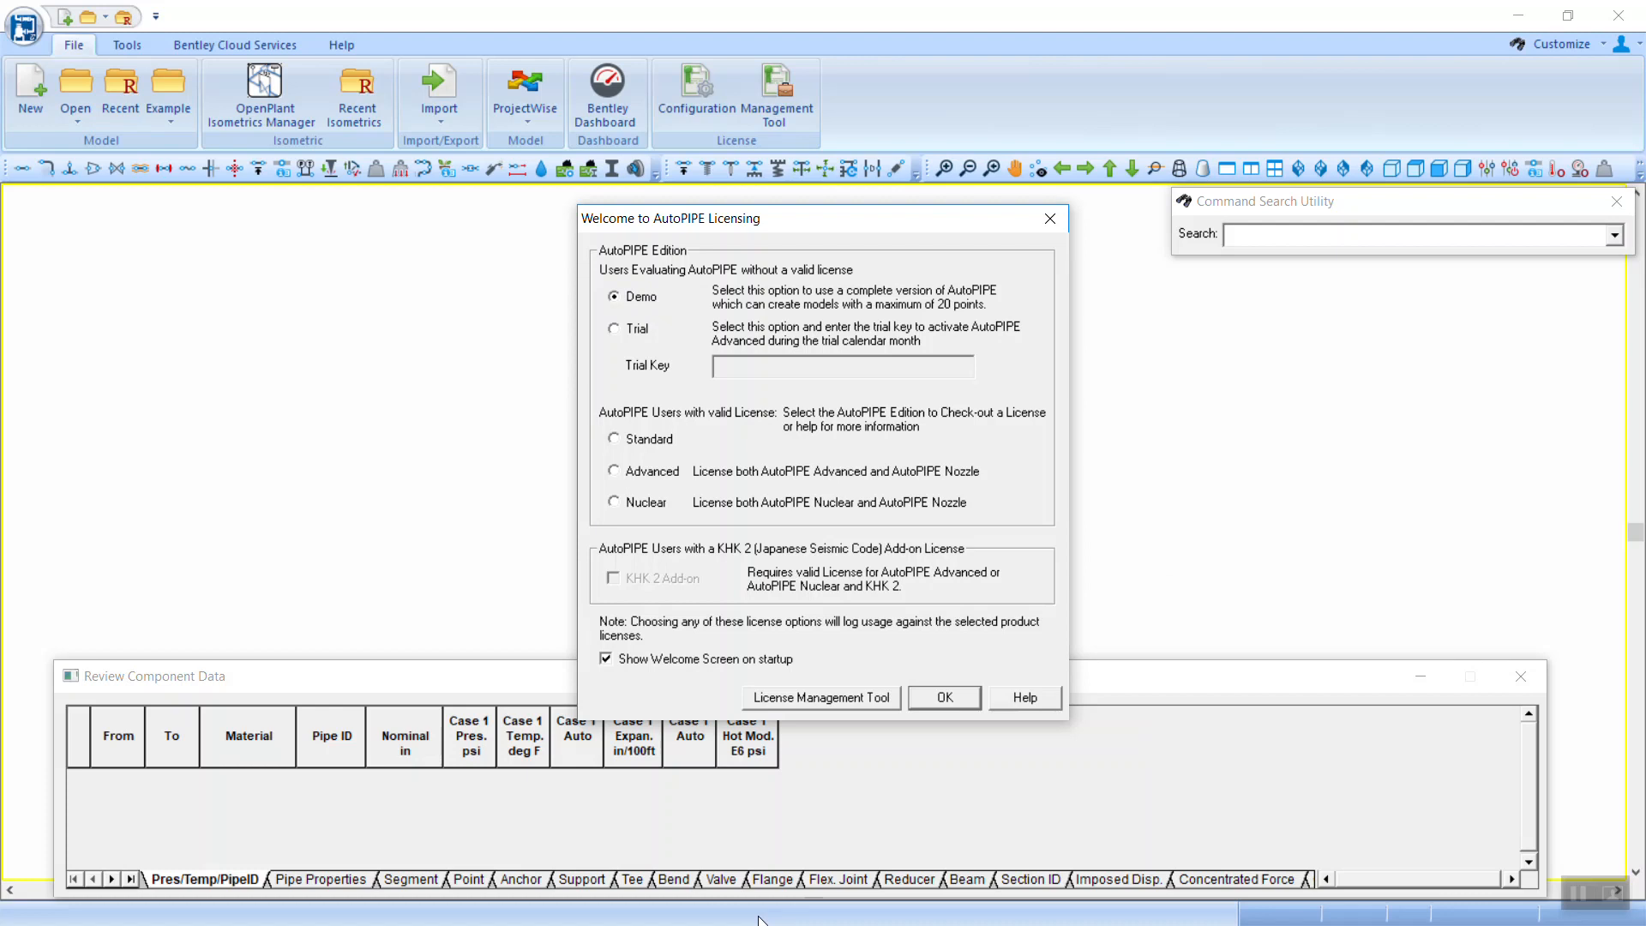
Step: Switch to the exercise PDF to review the Sample1A model again, and return to AutoPIPE
{"action": "key", "text": "alt+Tab"}
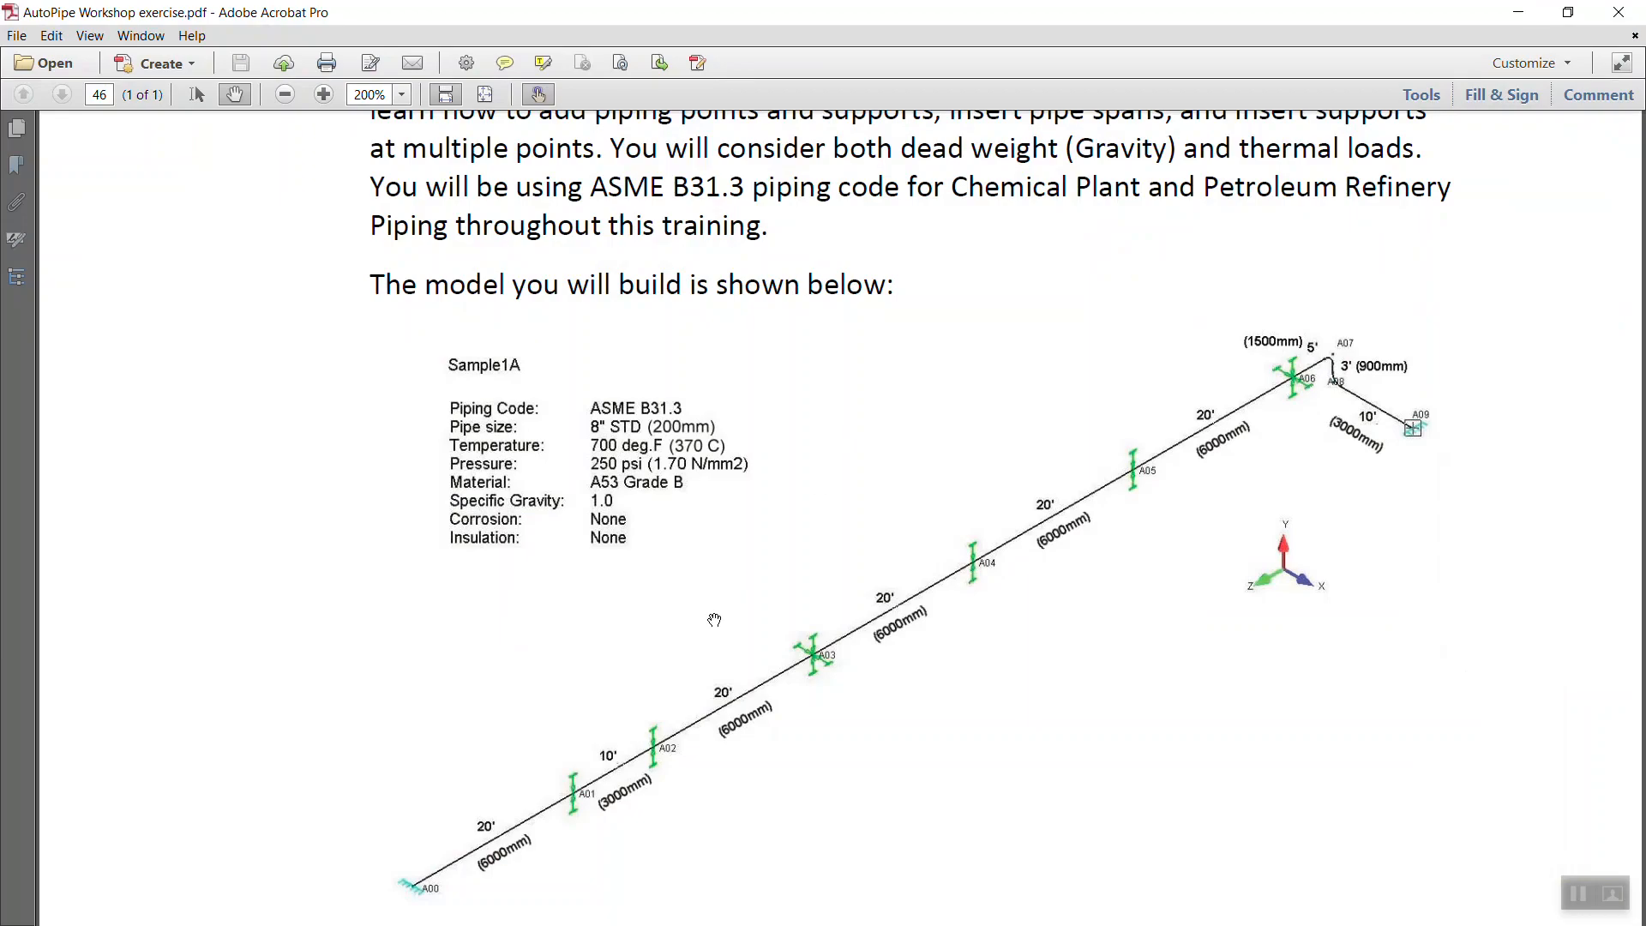
{"action": "scroll", "coordinate": [741, 586], "scroll_direction": "down", "scroll_amount": 3}
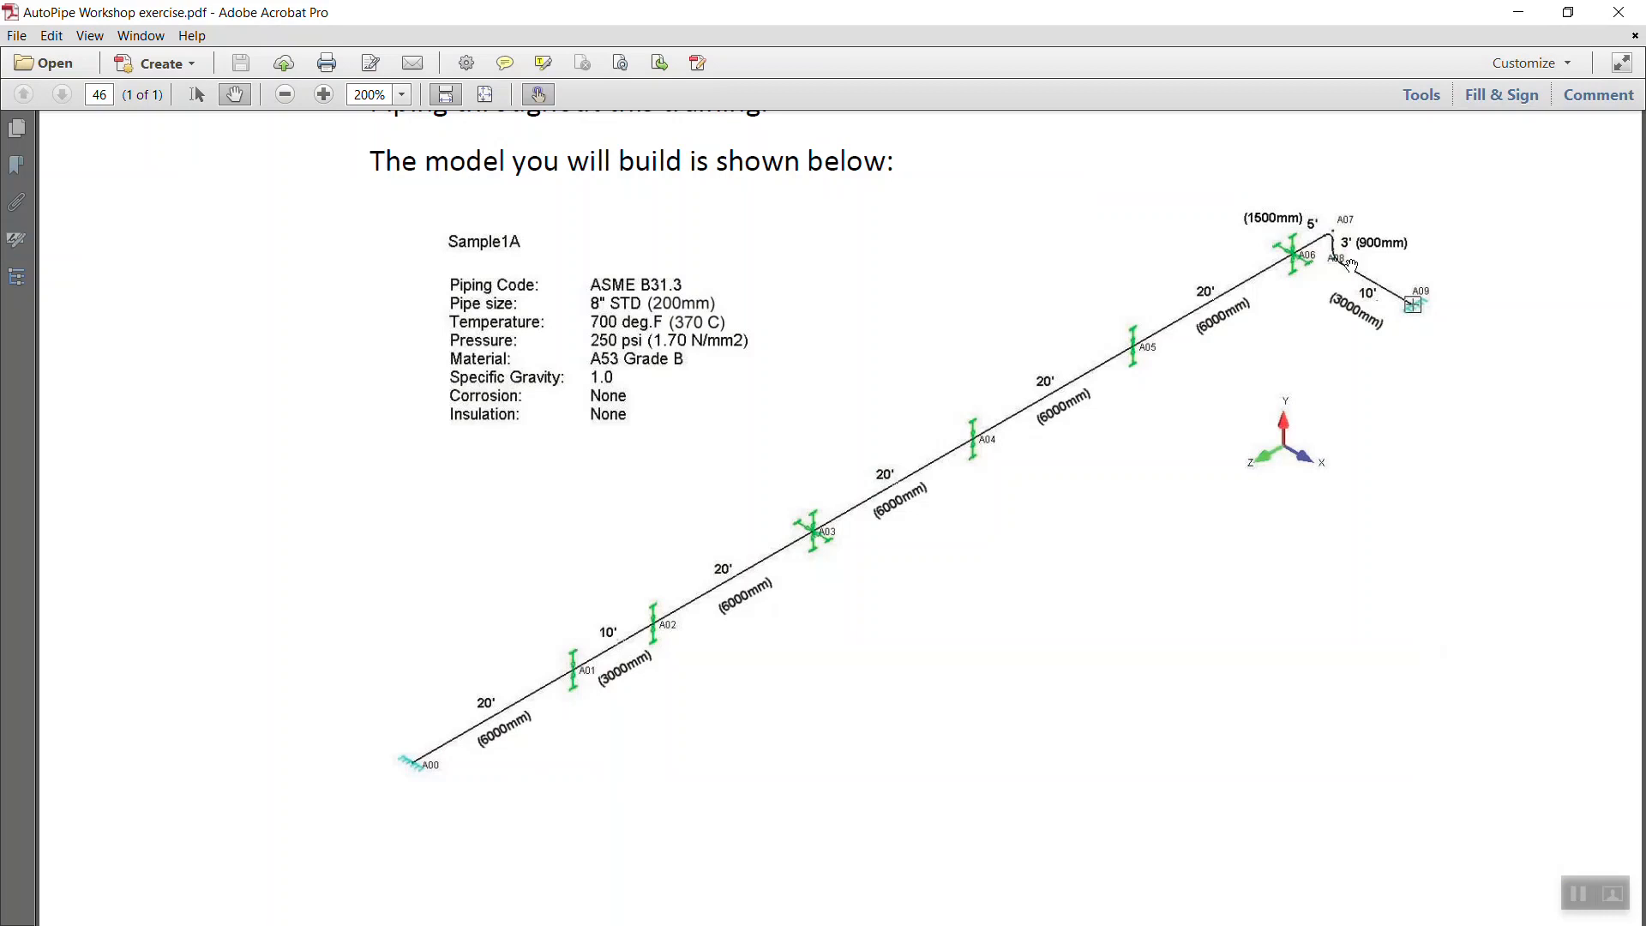
{"action": "left_click", "coordinate": [1518, 12]}
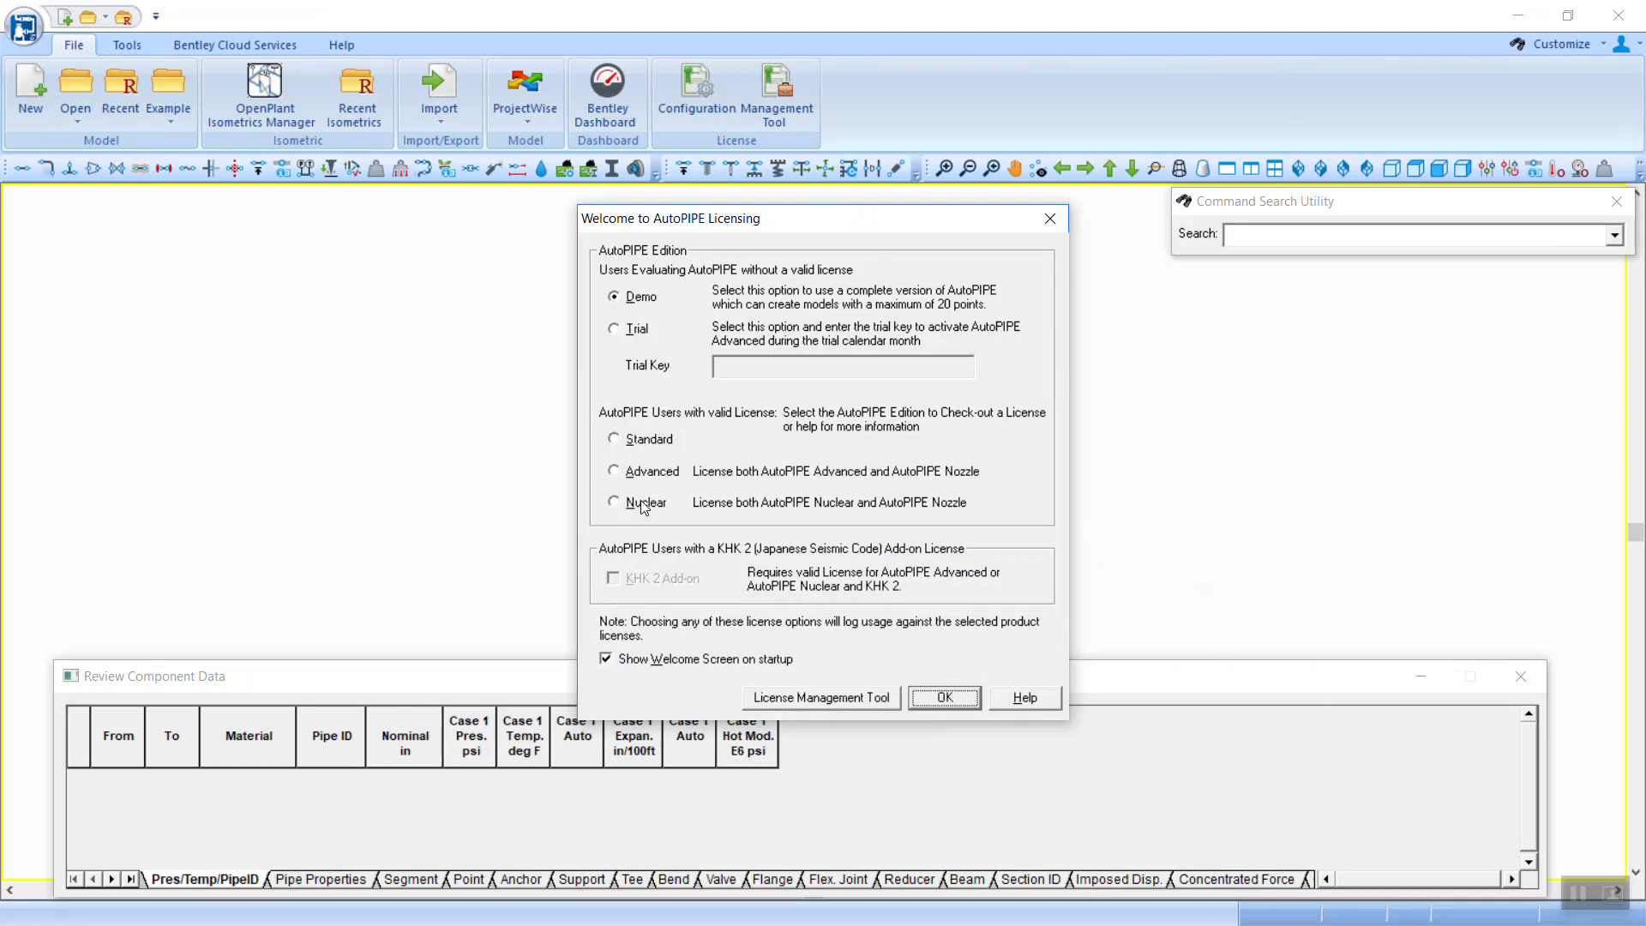
{"action": "left_click", "coordinate": [630, 446]}
{"action": "left_click", "coordinate": [645, 474]}
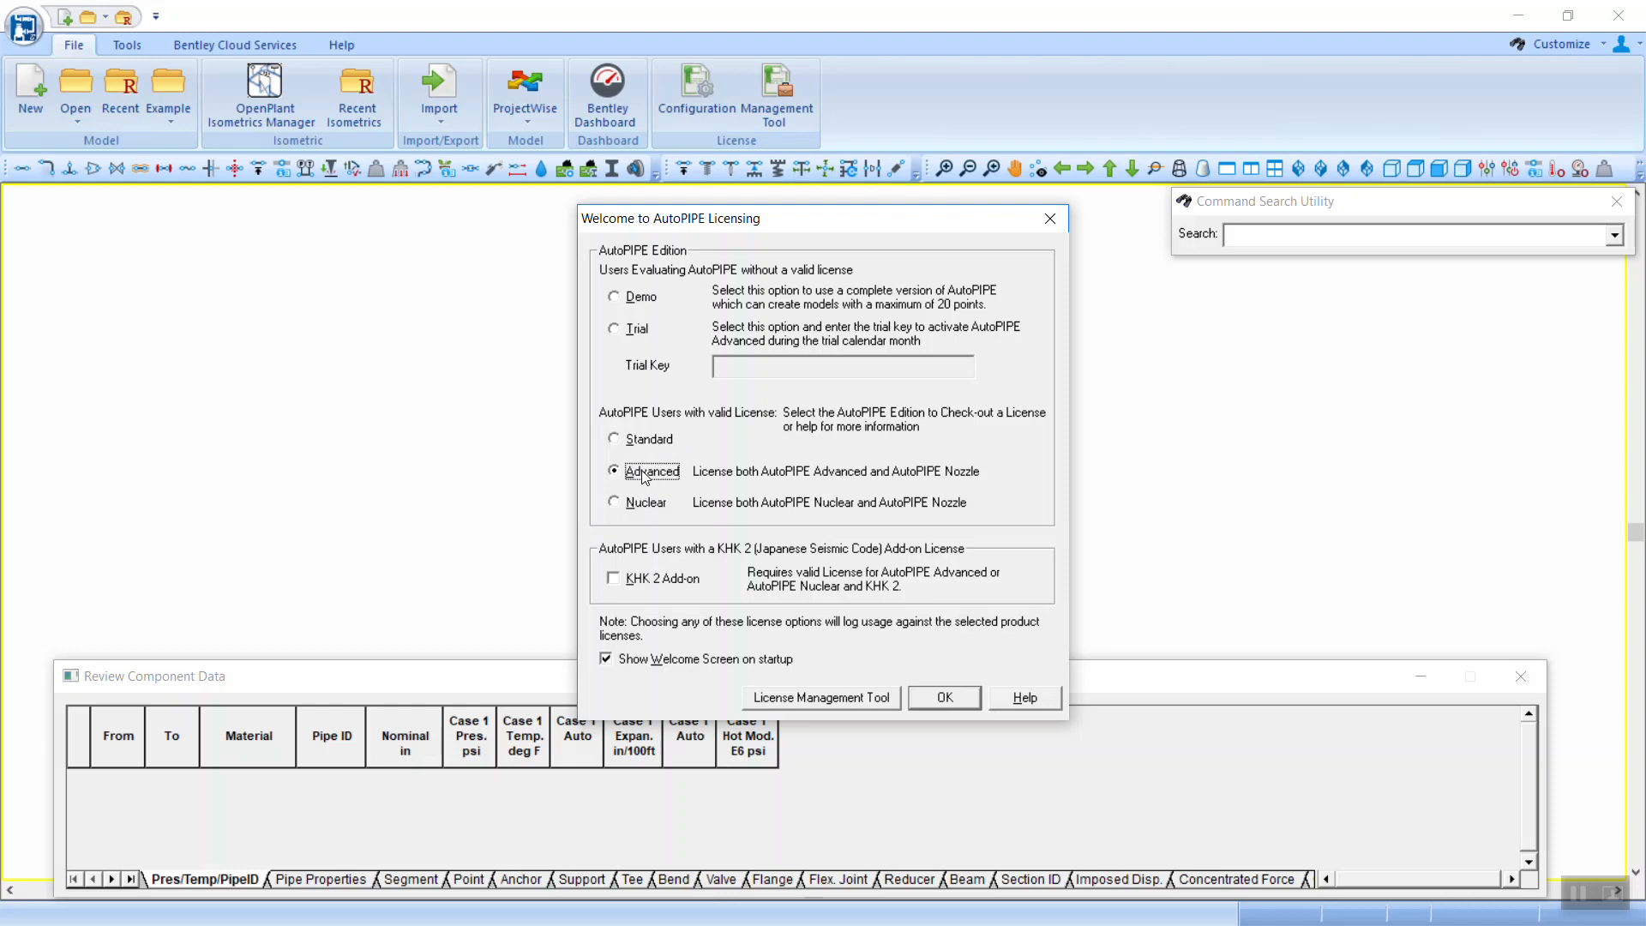
{"action": "left_click", "coordinate": [635, 506]}
{"action": "left_click", "coordinate": [644, 471]}
{"action": "left_click", "coordinate": [654, 442]}
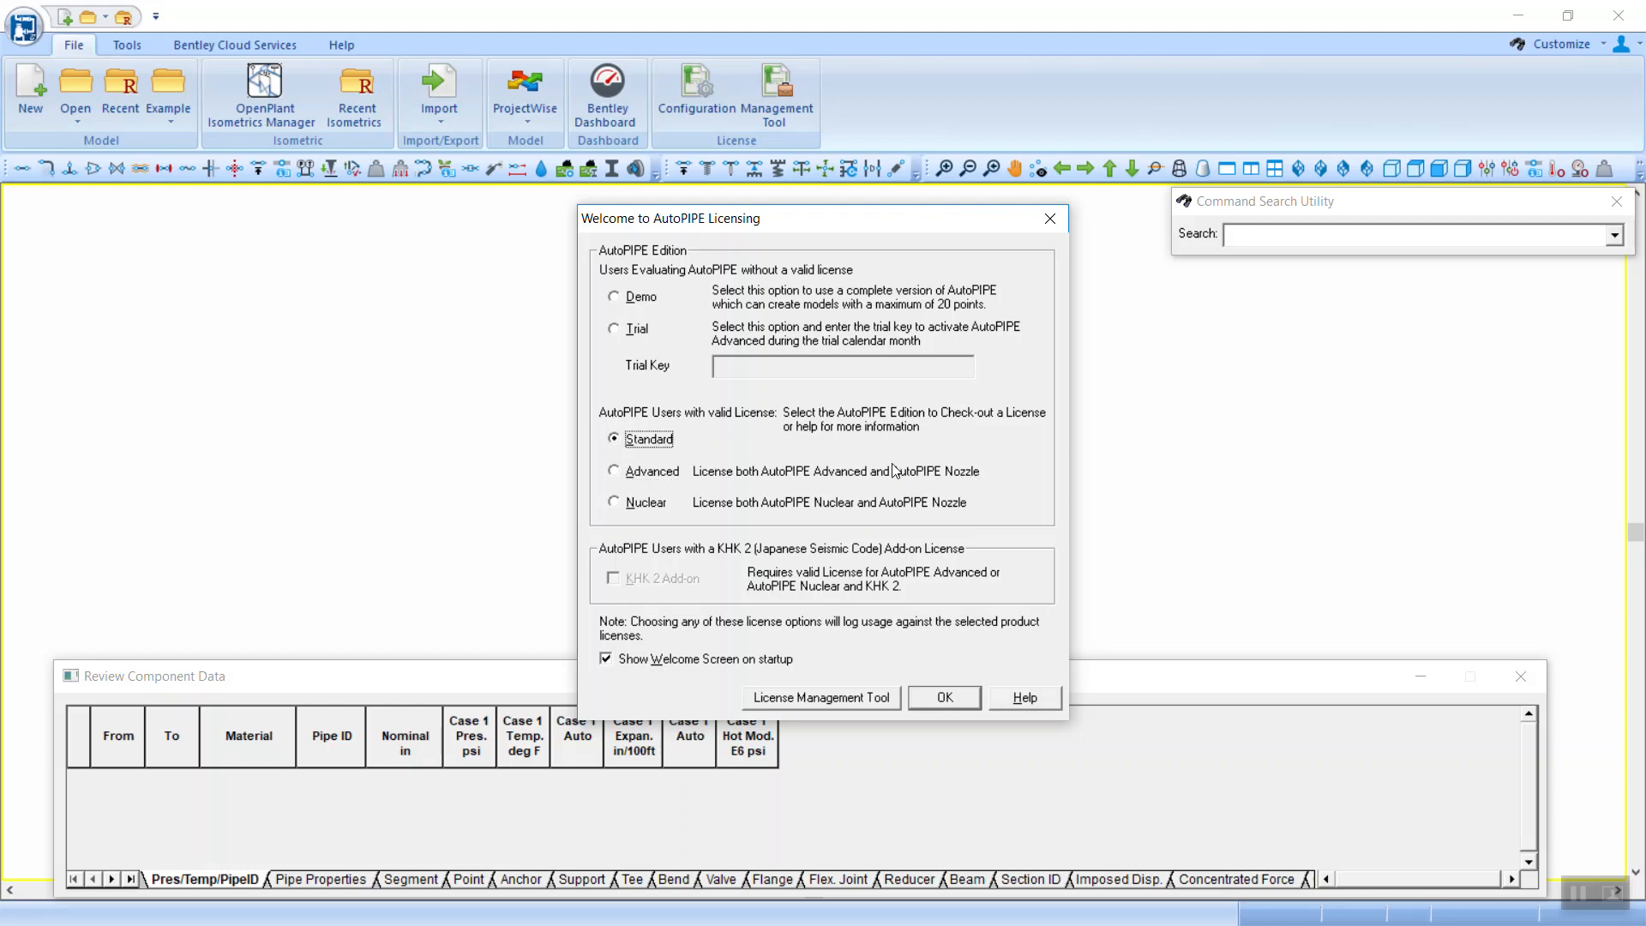
{"action": "left_click", "coordinate": [674, 474]}
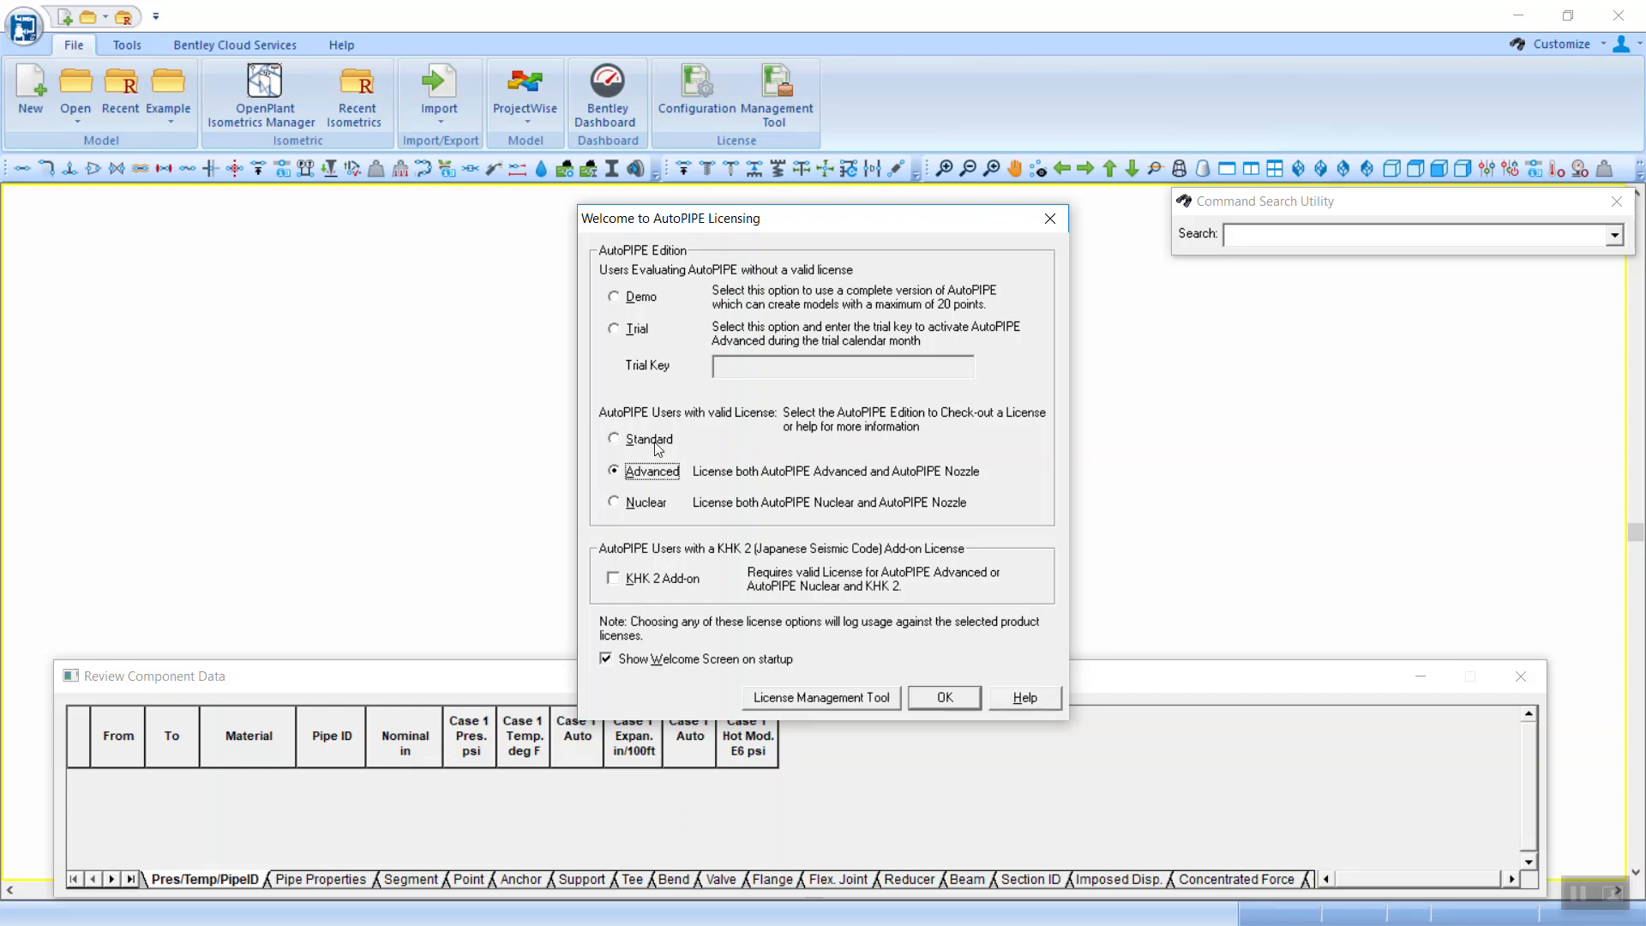
{"action": "left_click", "coordinate": [657, 444]}
{"action": "left_click", "coordinate": [662, 505]}
Step: Select the Advanced edition as the AutoPIPE license and confirm the license change
{"action": "left_click", "coordinate": [655, 473]}
{"action": "left_click", "coordinate": [957, 695]}
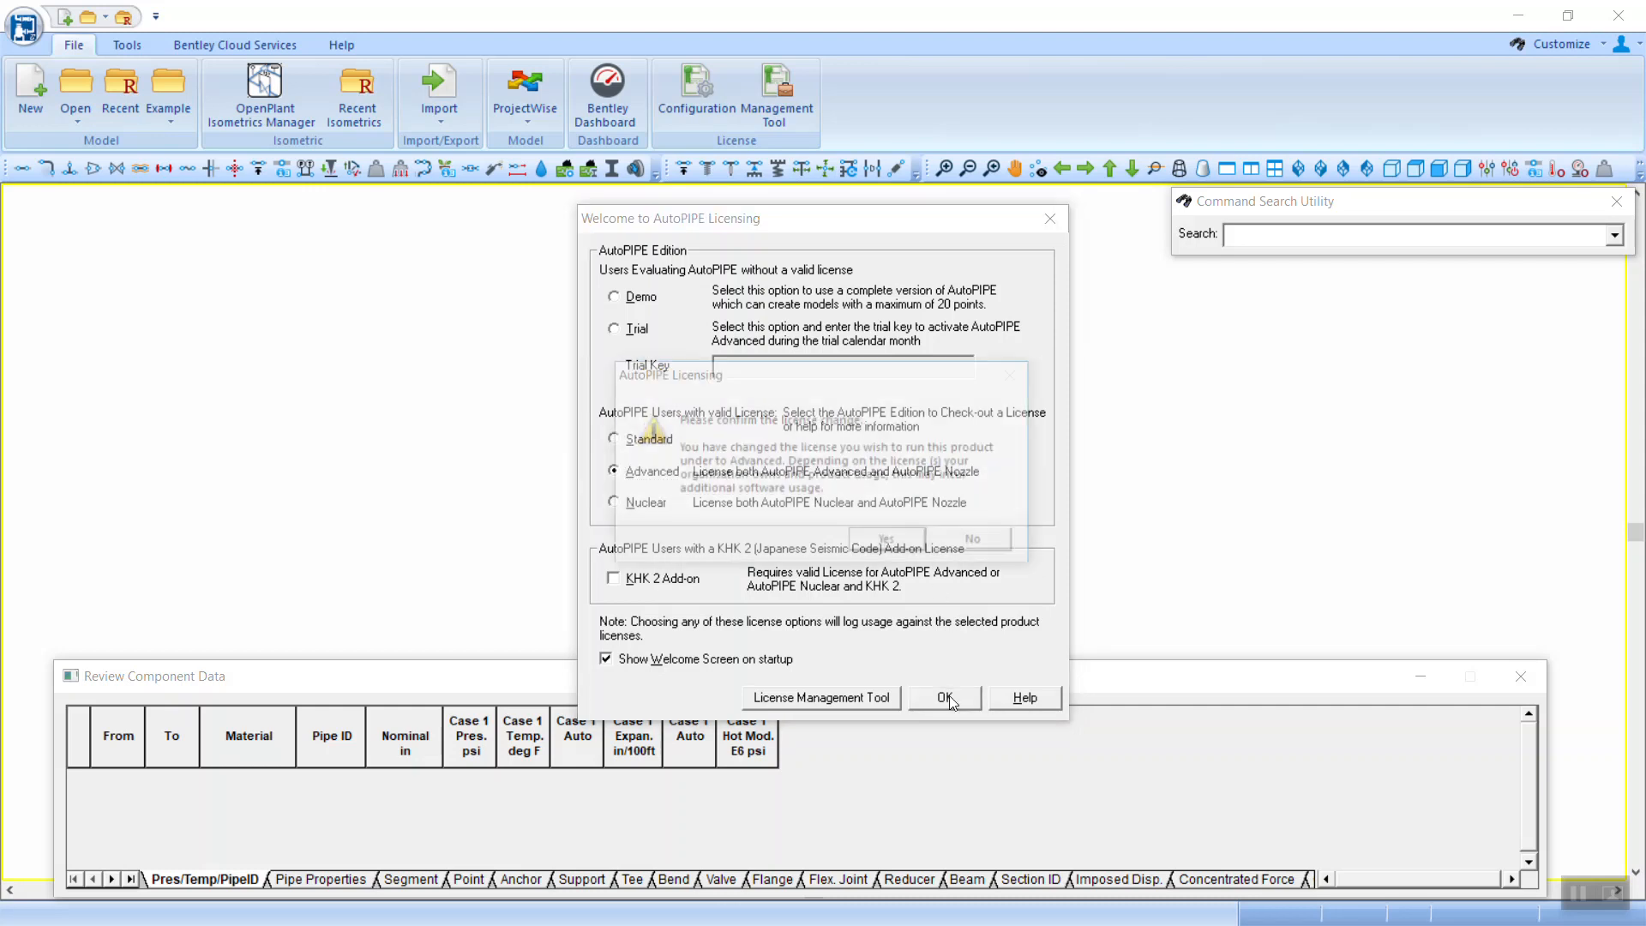
{"action": "left_click", "coordinate": [891, 543]}
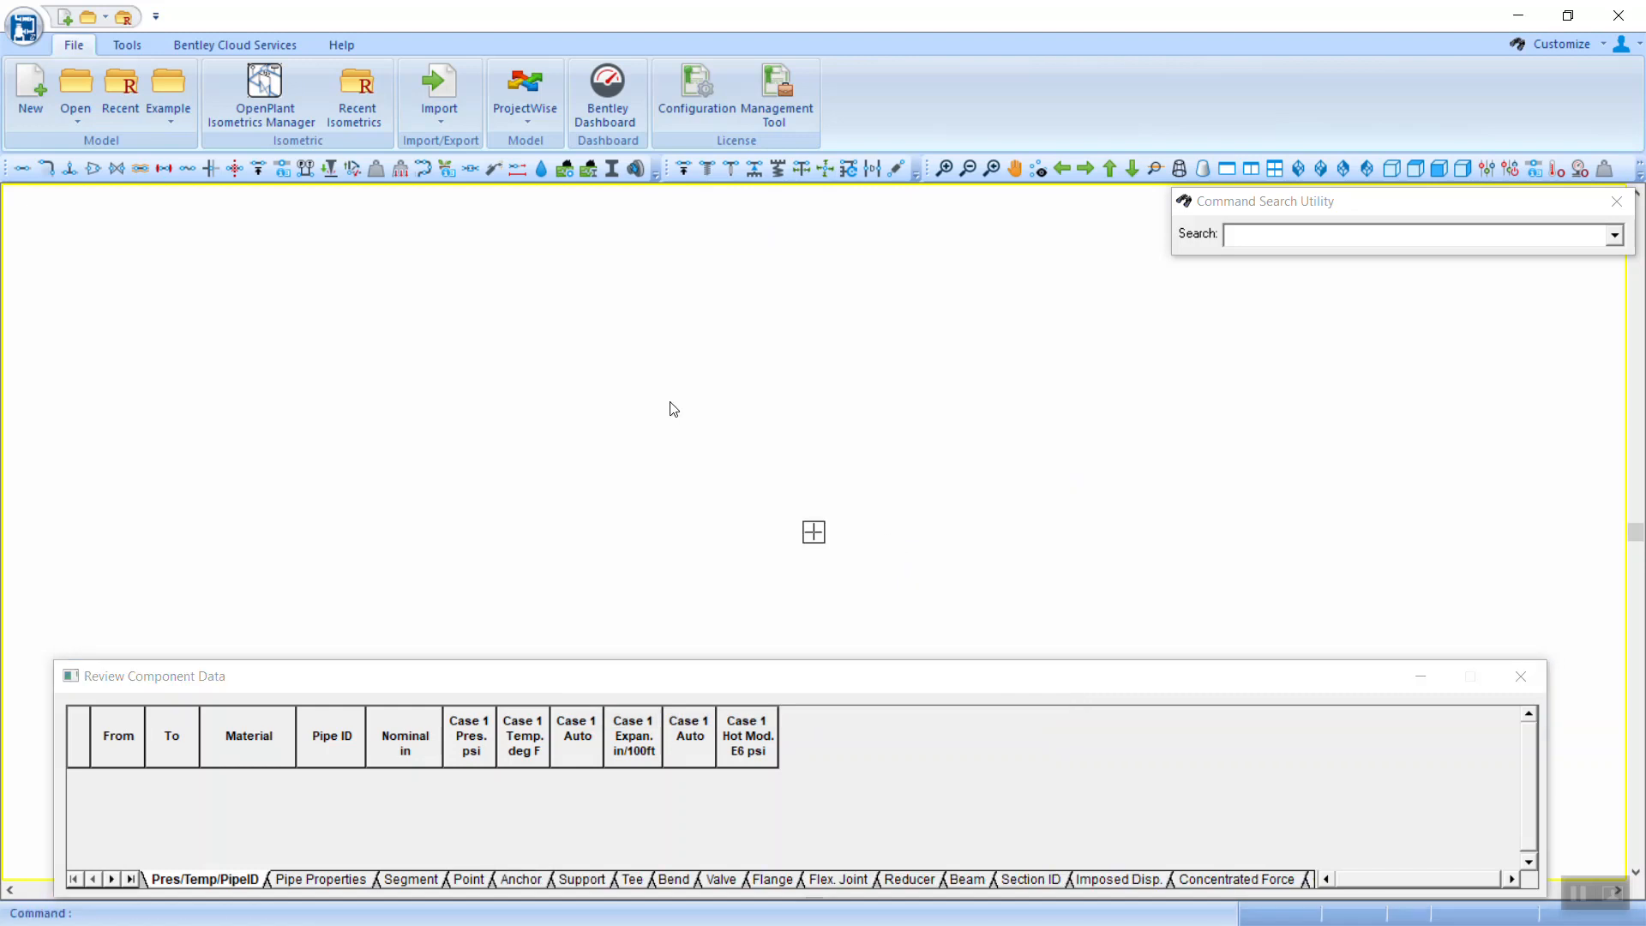
Step: Open the AutoPIPE help contents and look into the Getting Started and Stress Isometric sections
{"action": "left_click", "coordinate": [353, 50]}
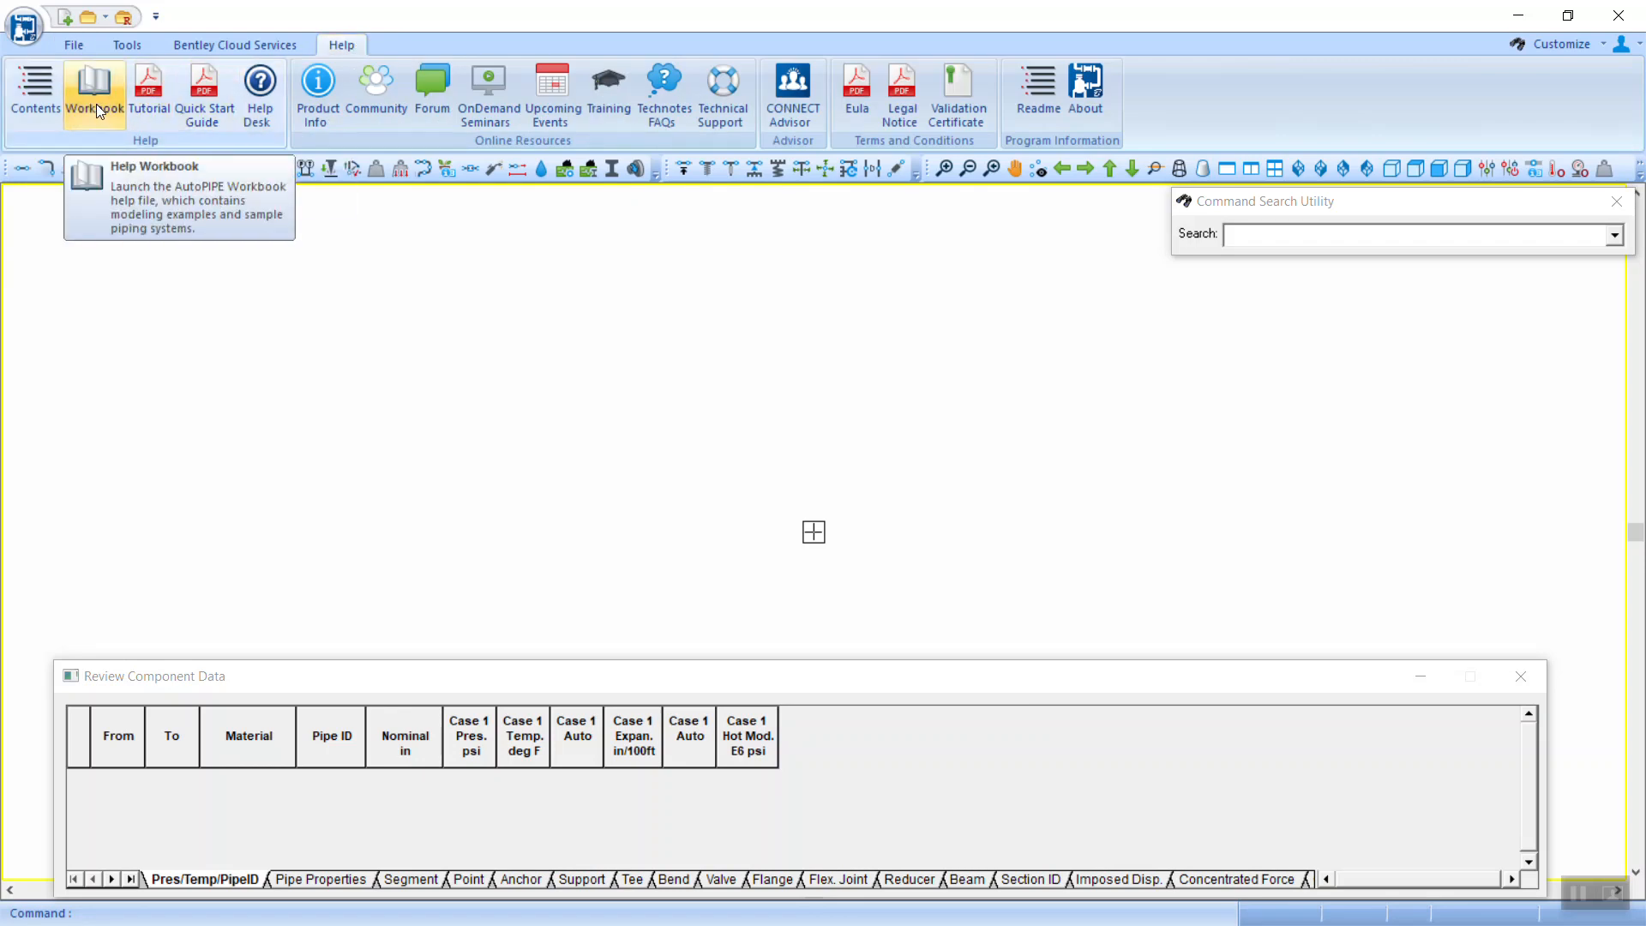
{"action": "left_click", "coordinate": [41, 105]}
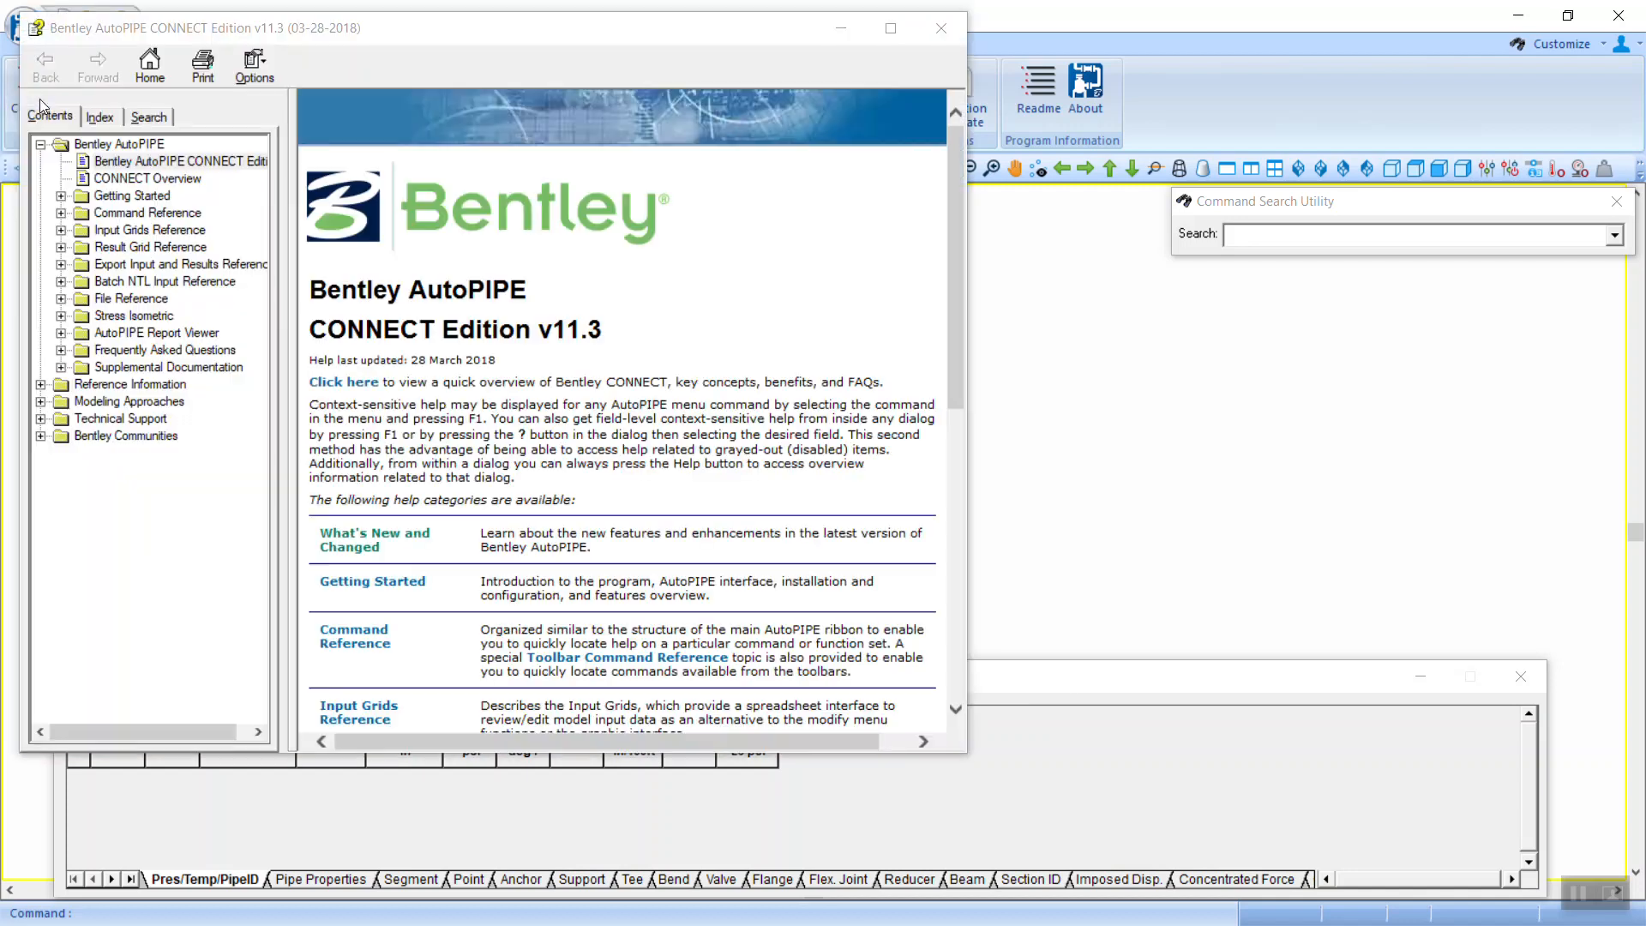
{"action": "left_click", "coordinate": [61, 196]}
{"action": "left_click", "coordinate": [60, 197]}
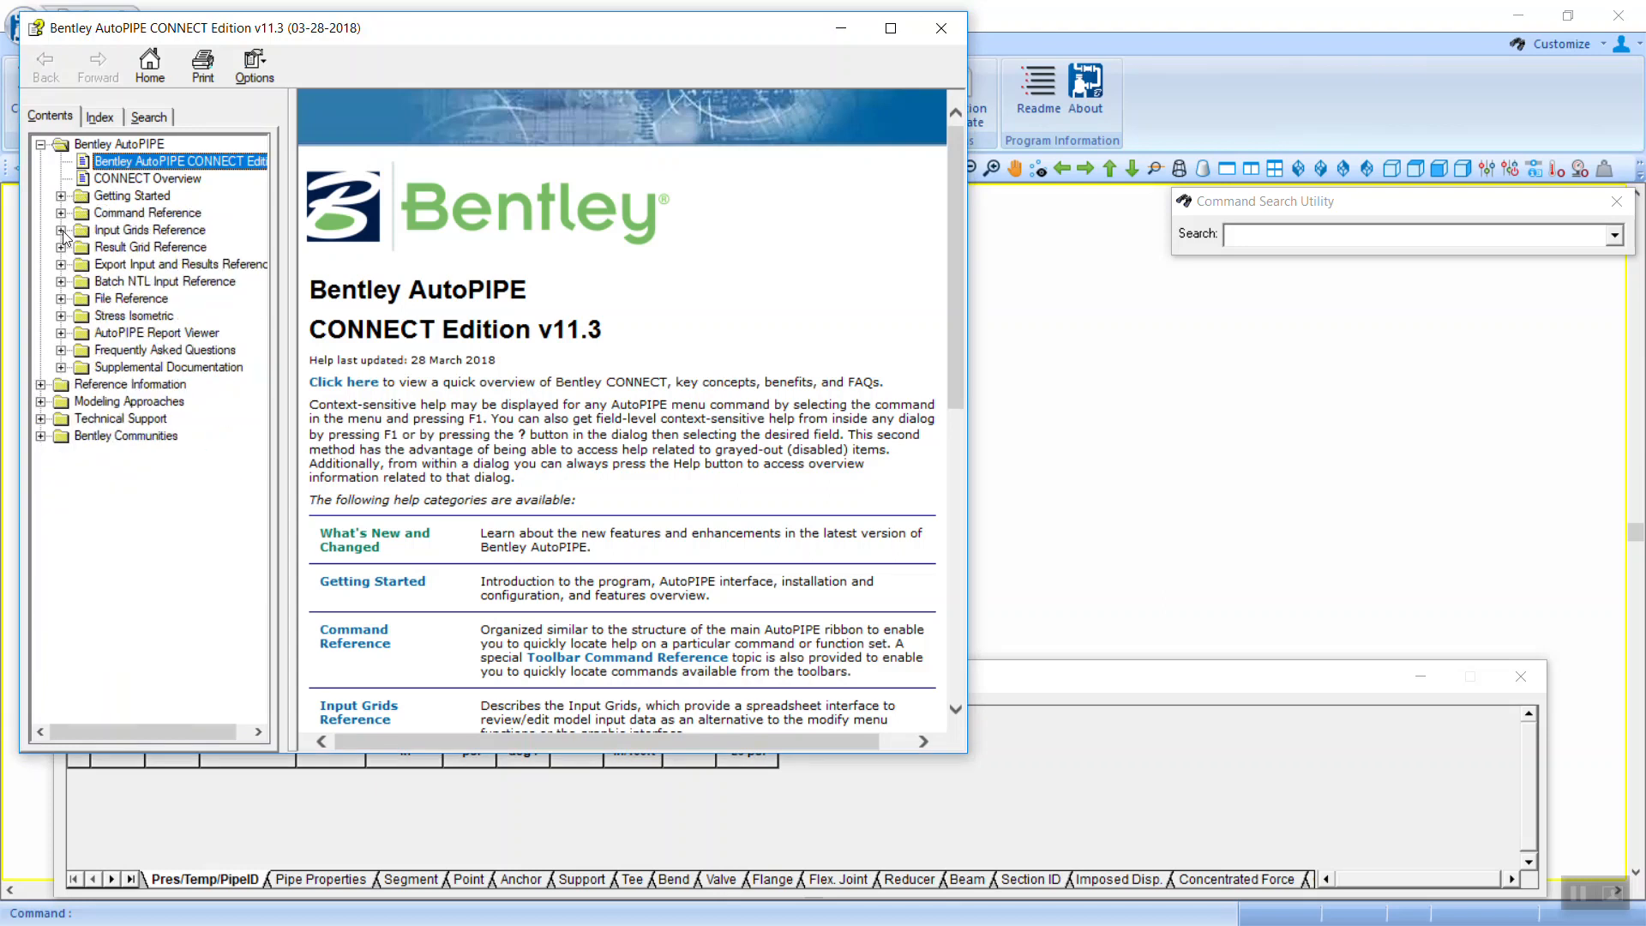
{"action": "left_click", "coordinate": [61, 316]}
{"action": "left_click", "coordinate": [61, 316]}
Step: Examine the Modeling Approaches section of the help, including its component topics and Example Systems
{"action": "left_click", "coordinate": [40, 402]}
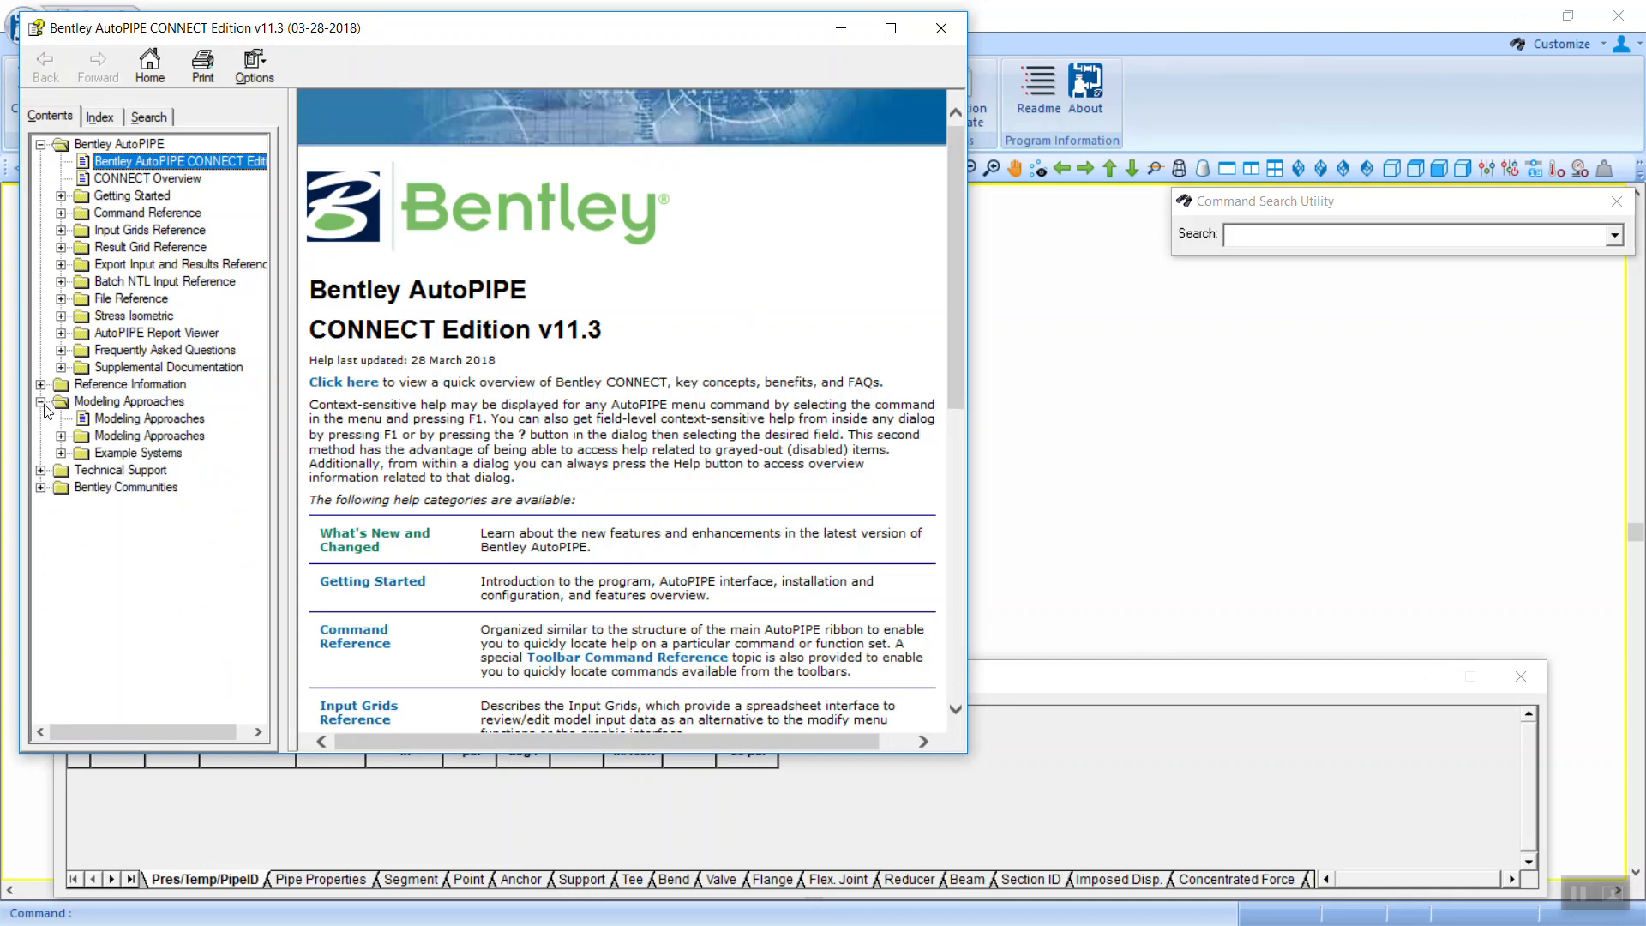
{"action": "left_click", "coordinate": [61, 436]}
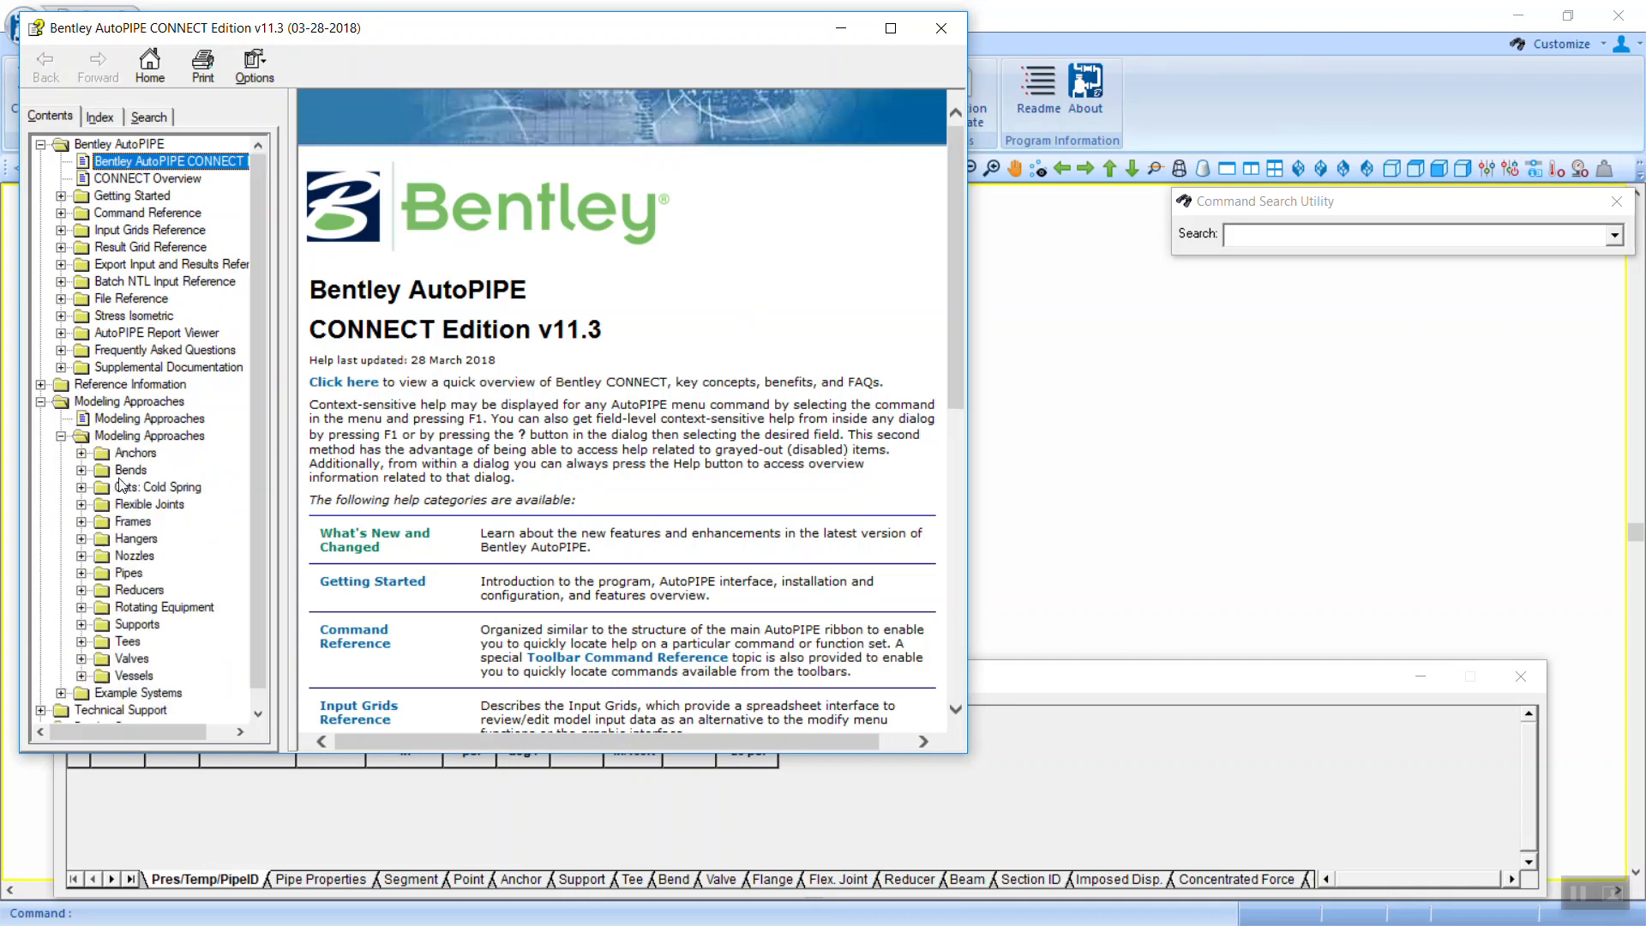
{"action": "left_click_drag", "start_coordinate": [254, 489], "coordinate": [261, 542]}
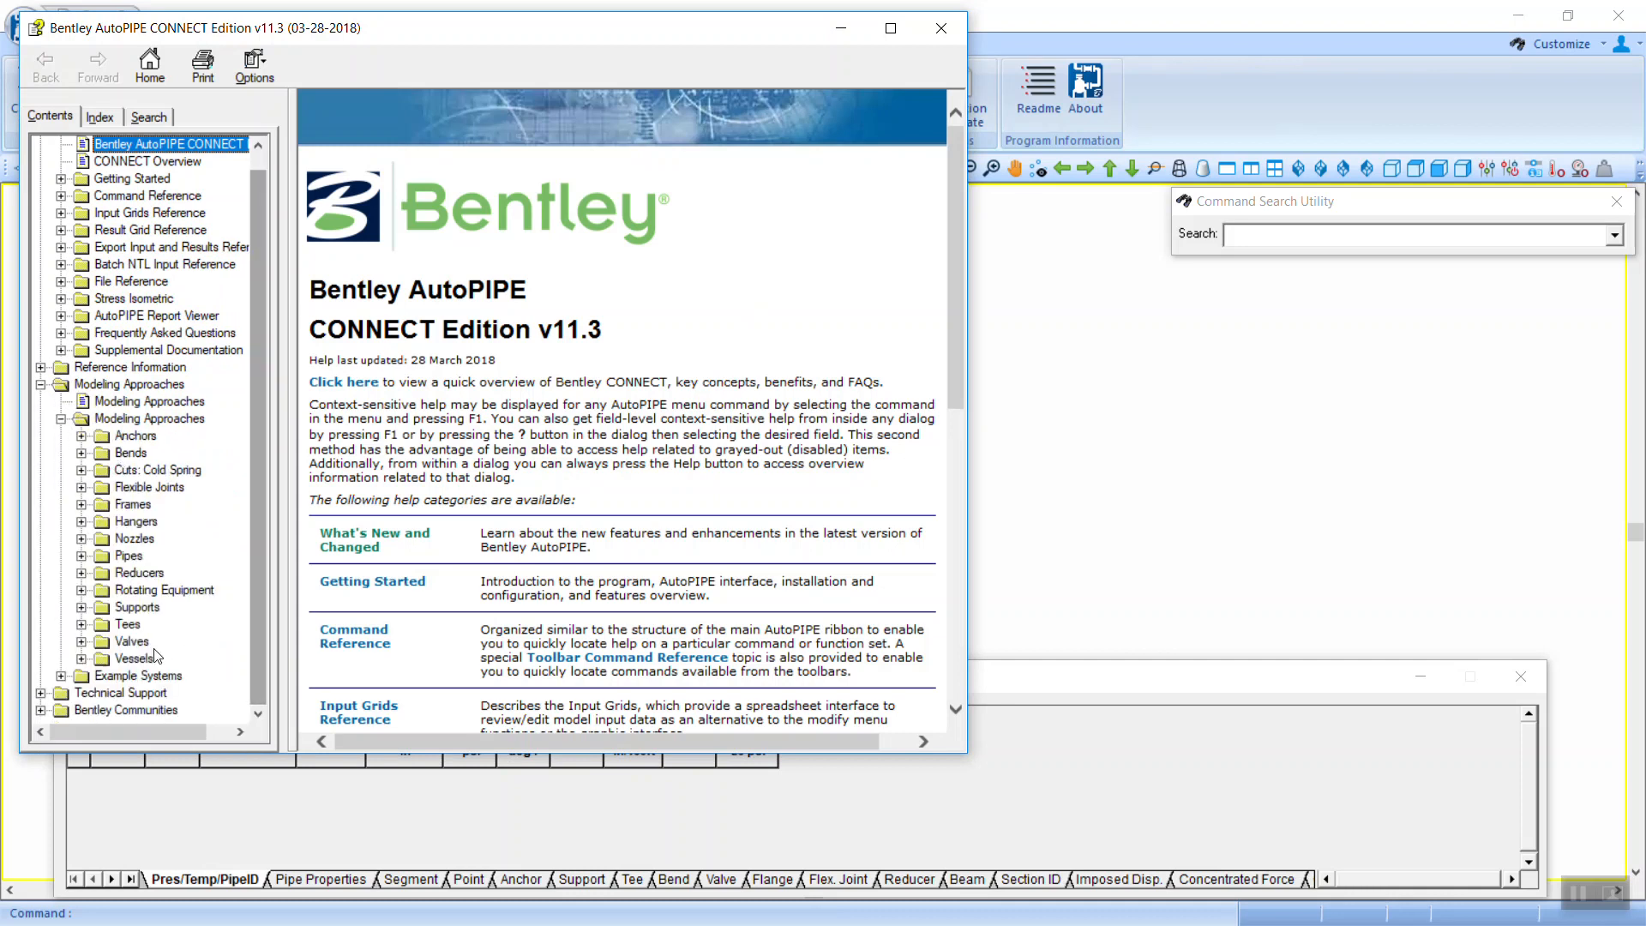
{"action": "left_click", "coordinate": [61, 675]}
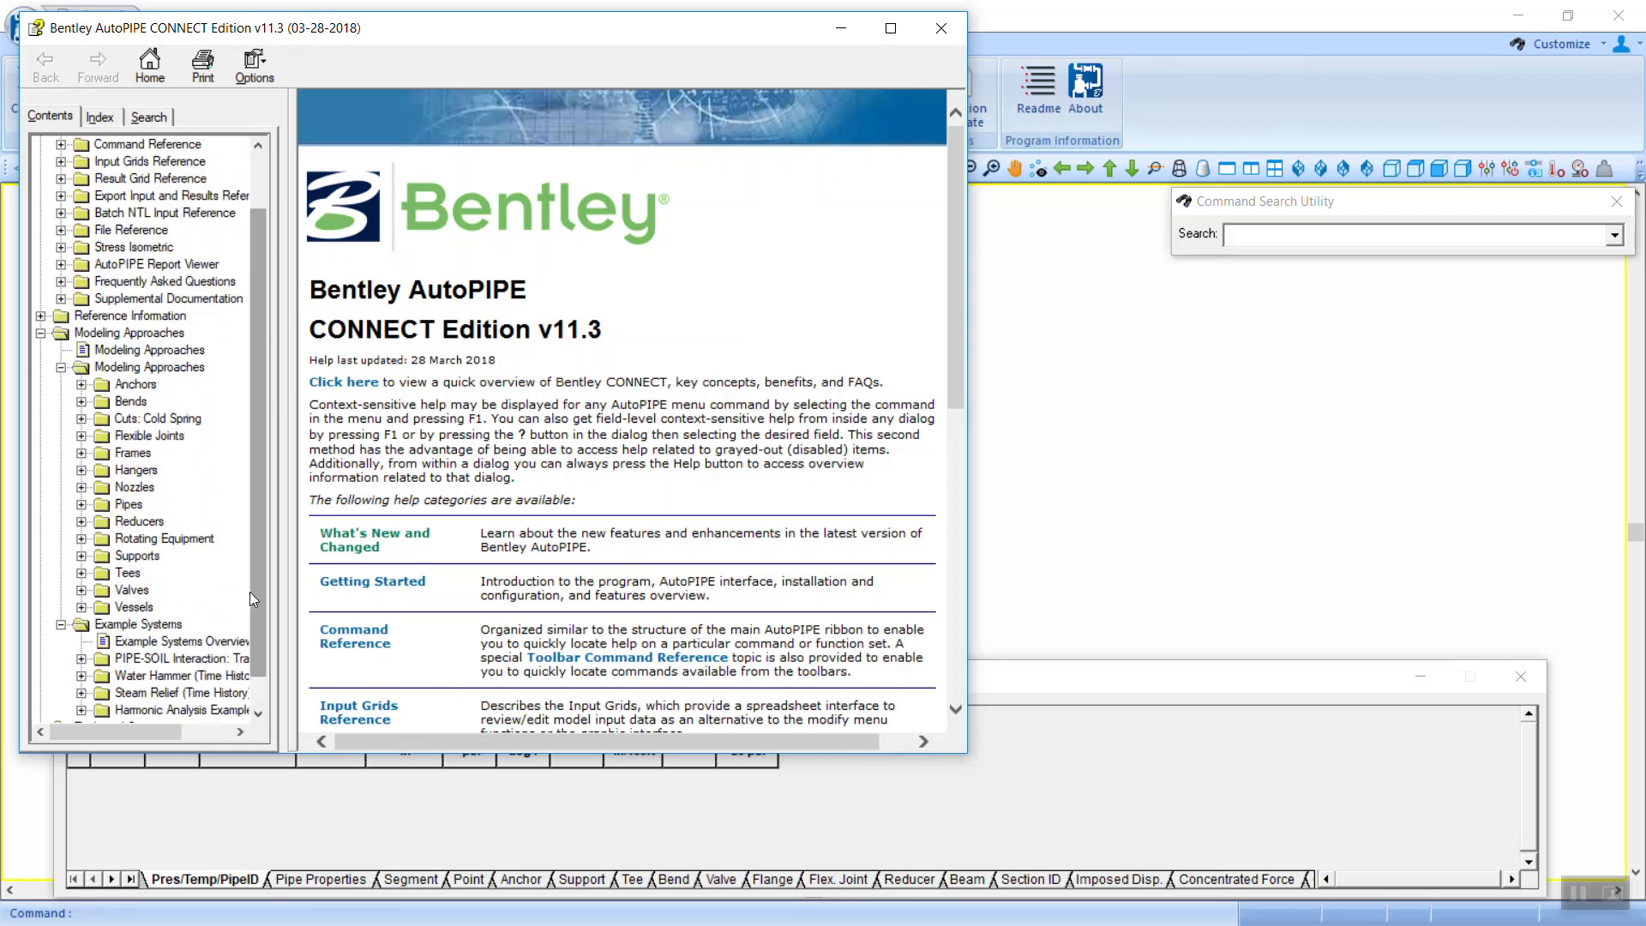
{"action": "left_click_drag", "start_coordinate": [265, 568], "coordinate": [251, 680]}
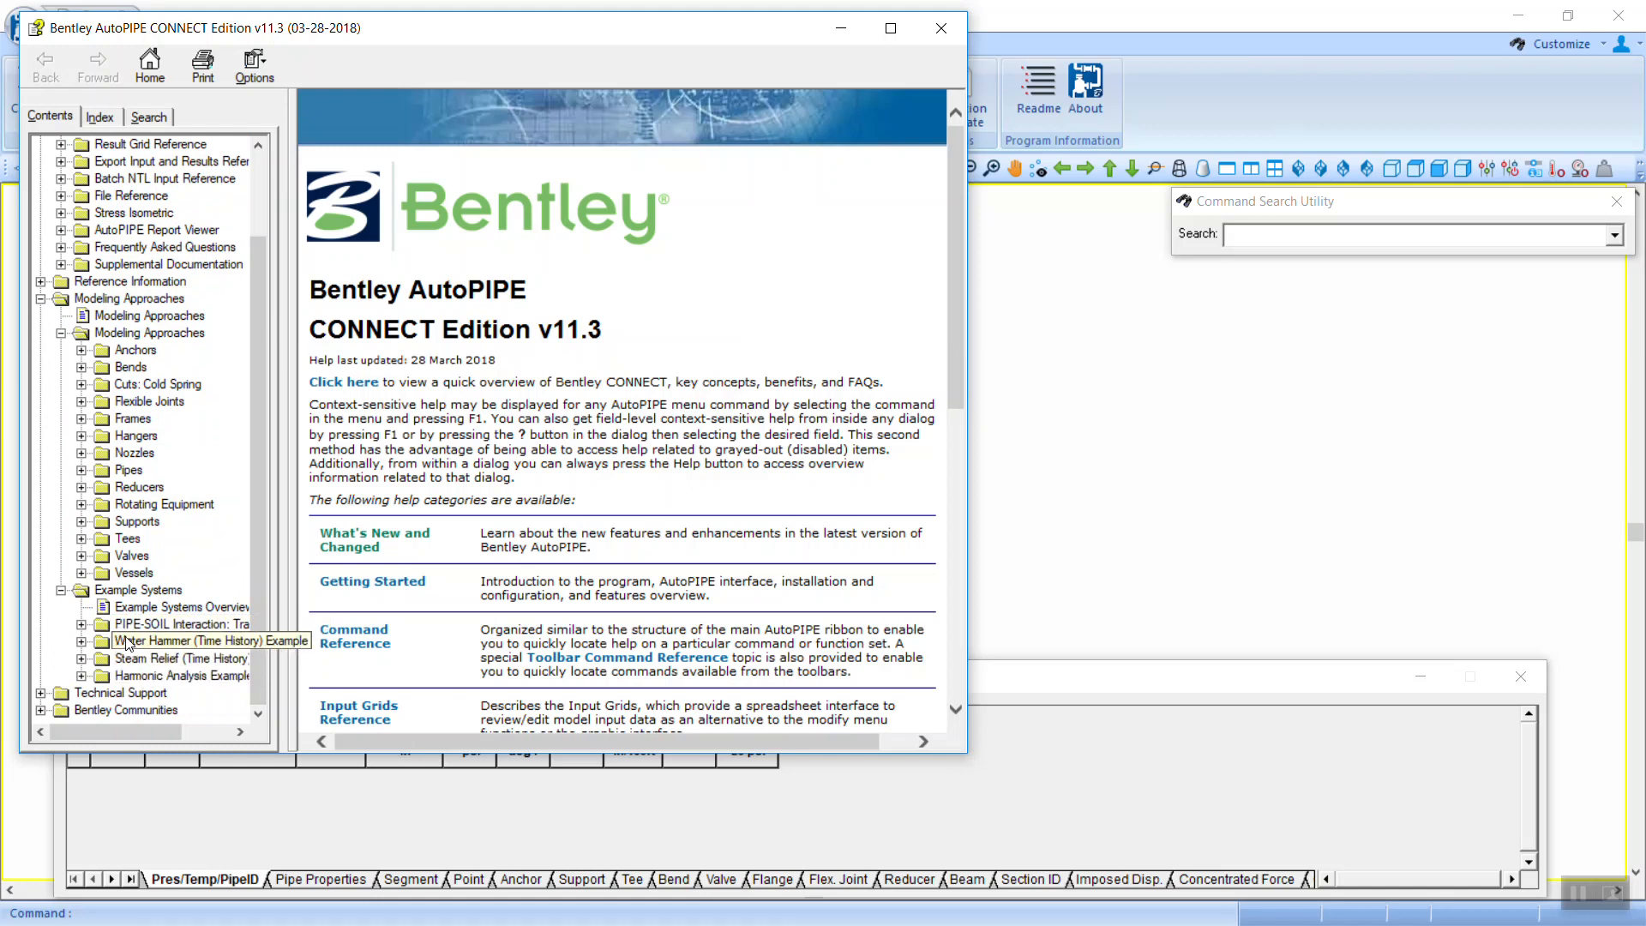
{"action": "left_click", "coordinate": [41, 300]}
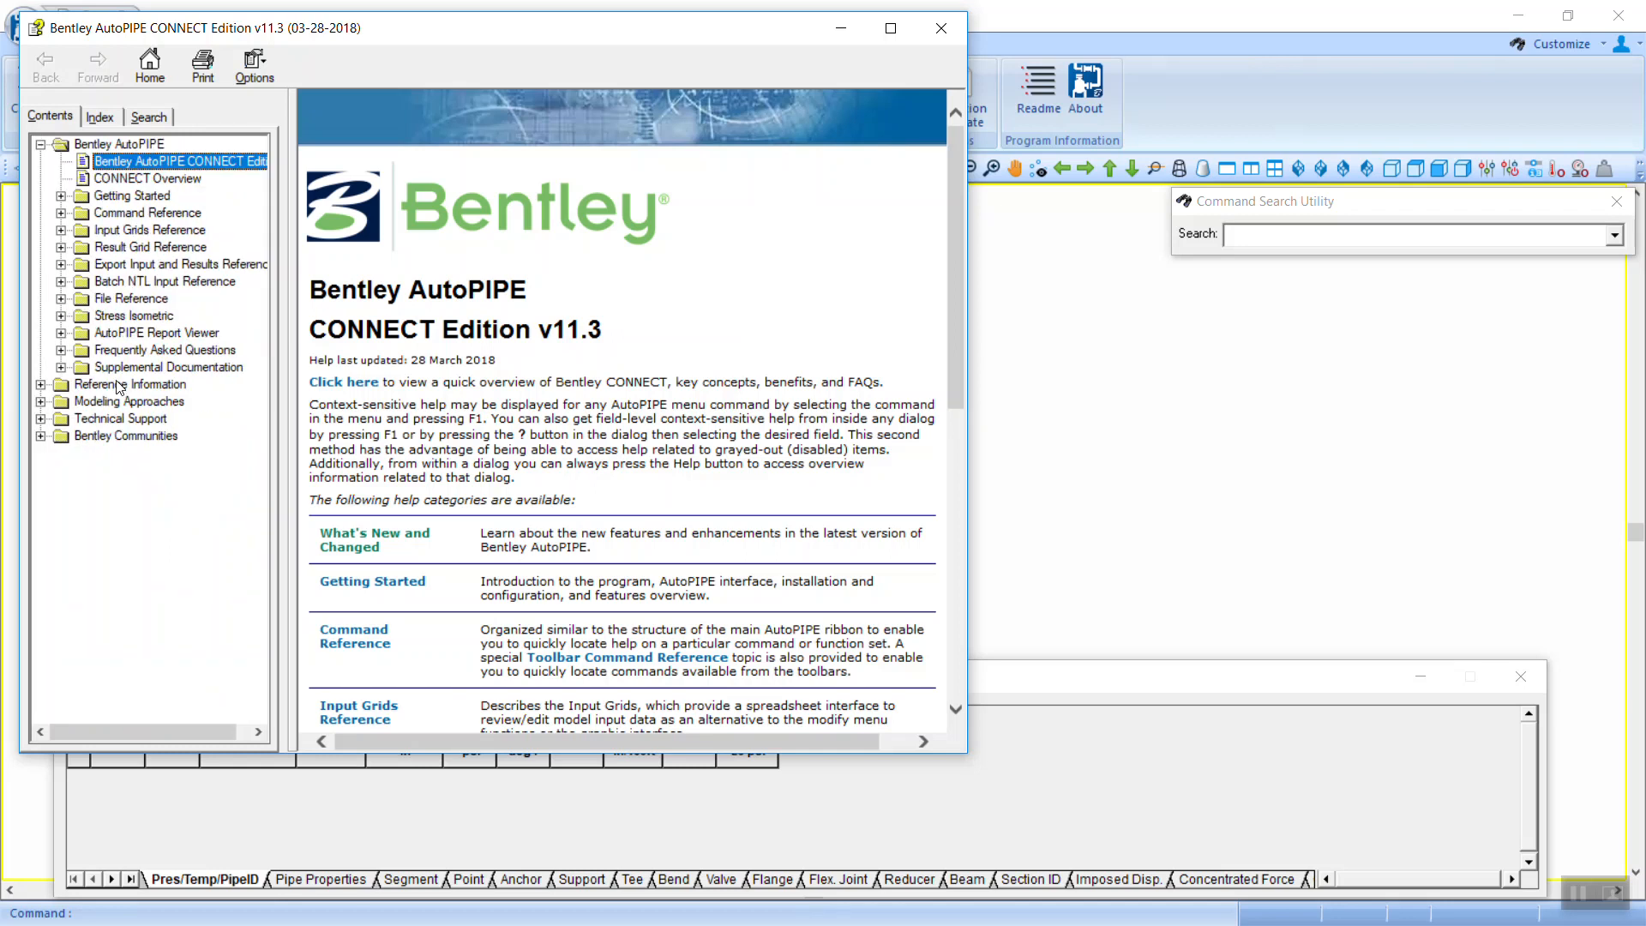
{"action": "left_click", "coordinate": [40, 402]}
{"action": "left_click", "coordinate": [40, 333]}
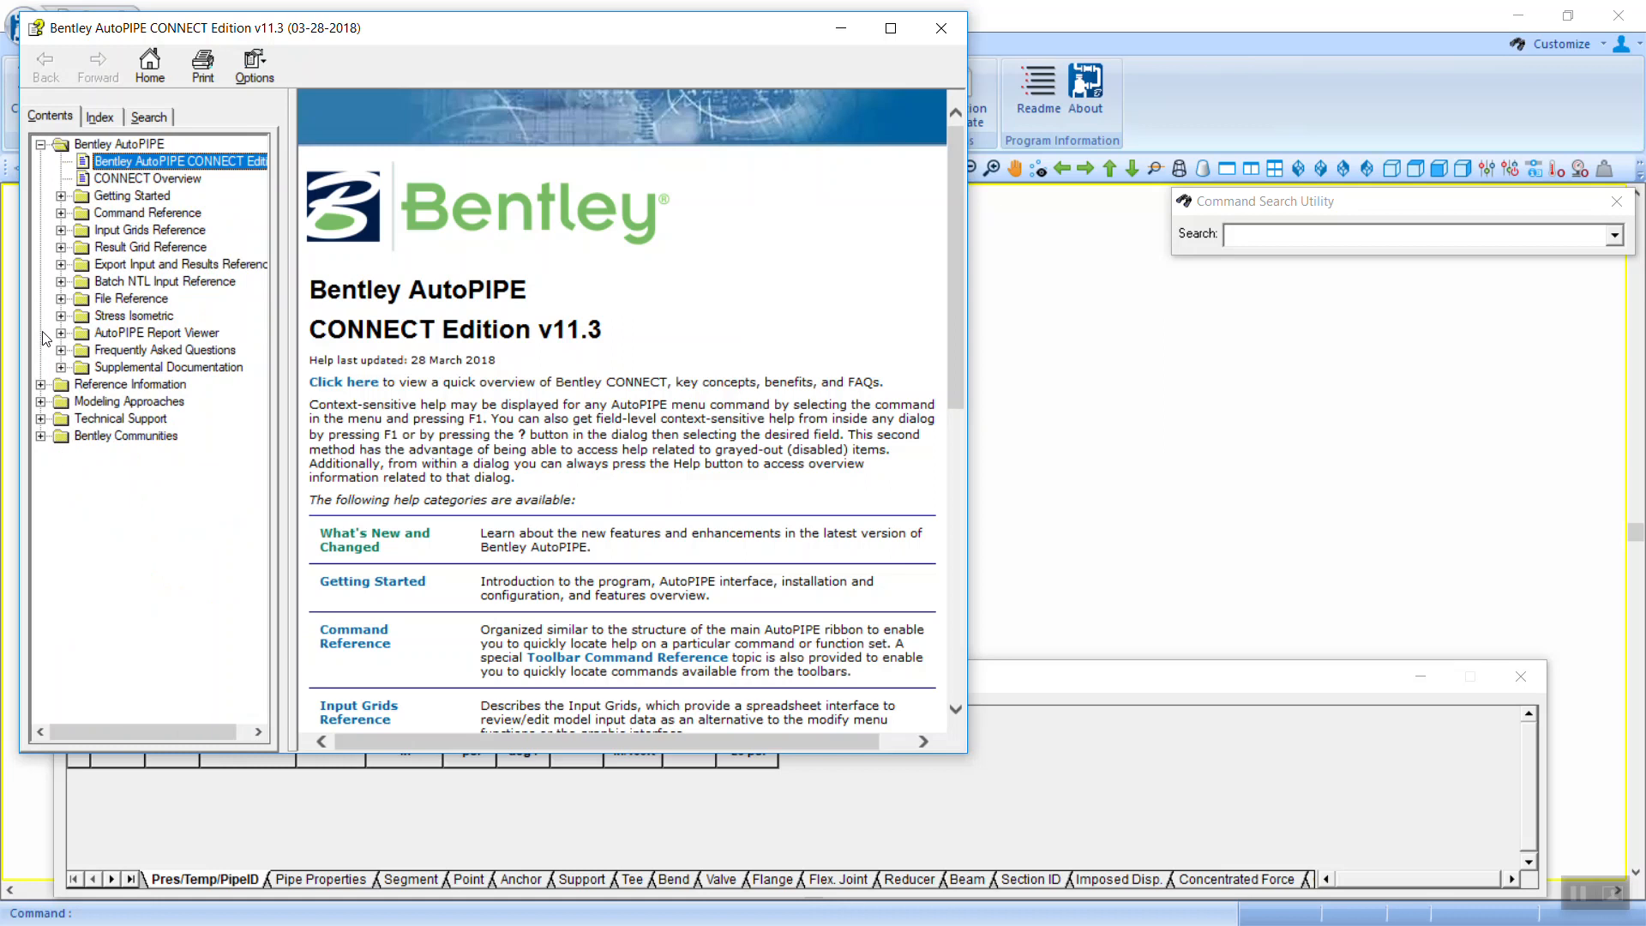
Step: Read through the Technical Support page of the help, including the regional contact information and service offerings
{"action": "left_click", "coordinate": [40, 418]}
{"action": "left_click", "coordinate": [112, 435]}
{"action": "scroll", "coordinate": [428, 511], "scroll_direction": "down", "scroll_amount": 10}
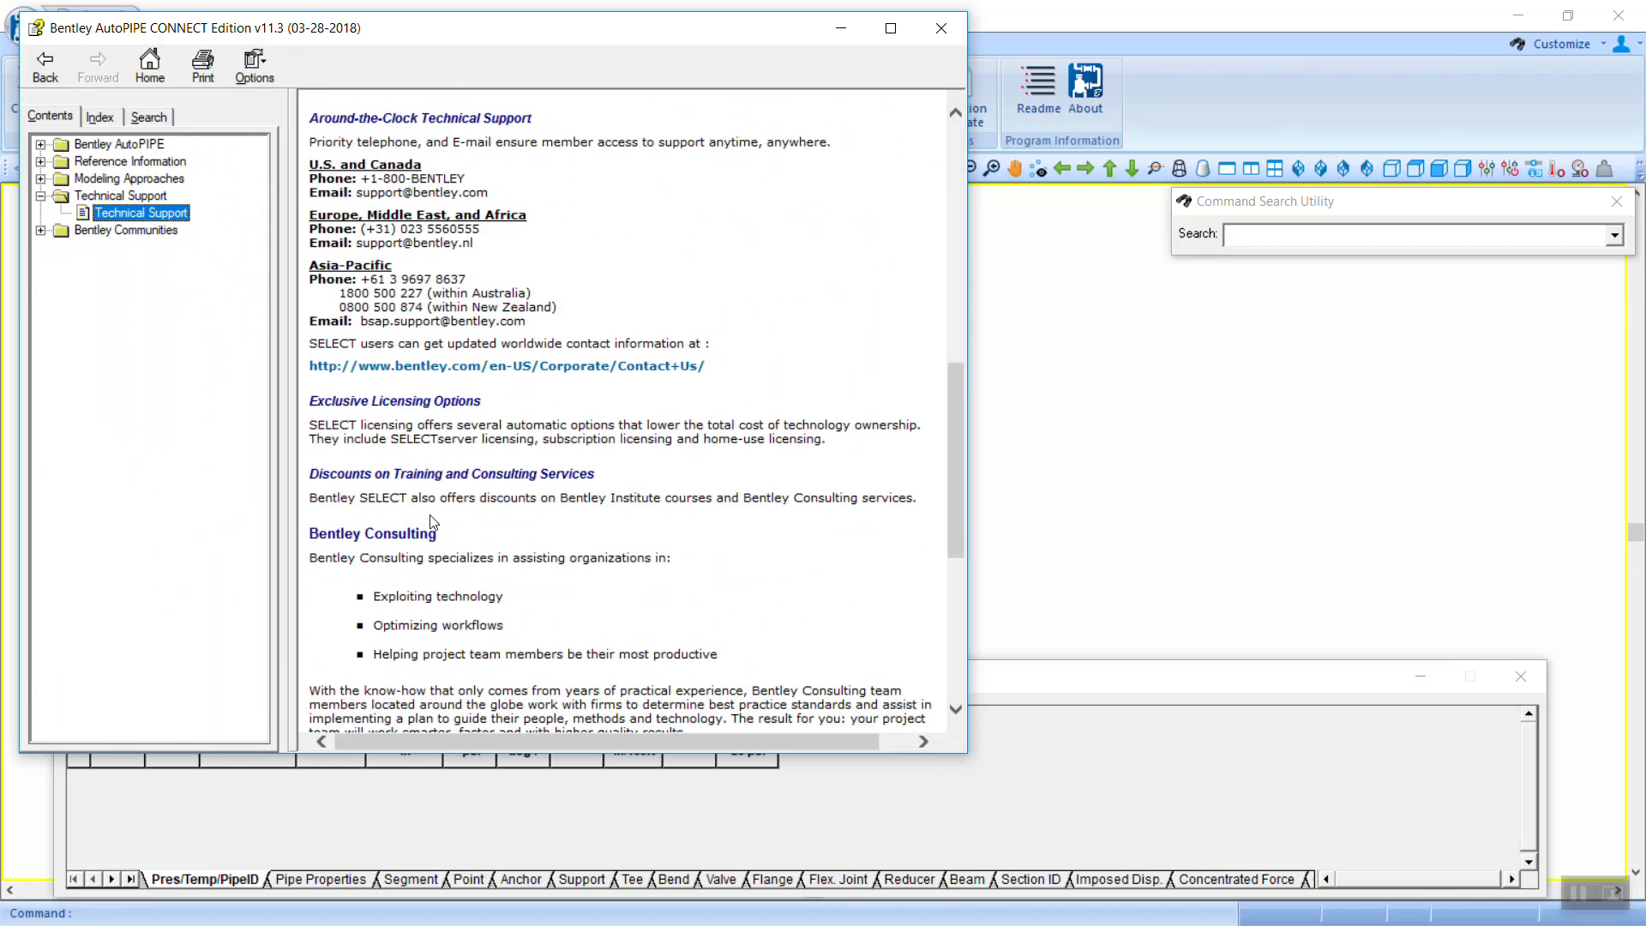
{"action": "scroll", "coordinate": [433, 523], "scroll_direction": "down", "scroll_amount": 6}
{"action": "scroll", "coordinate": [430, 519], "scroll_direction": "up", "scroll_amount": 16}
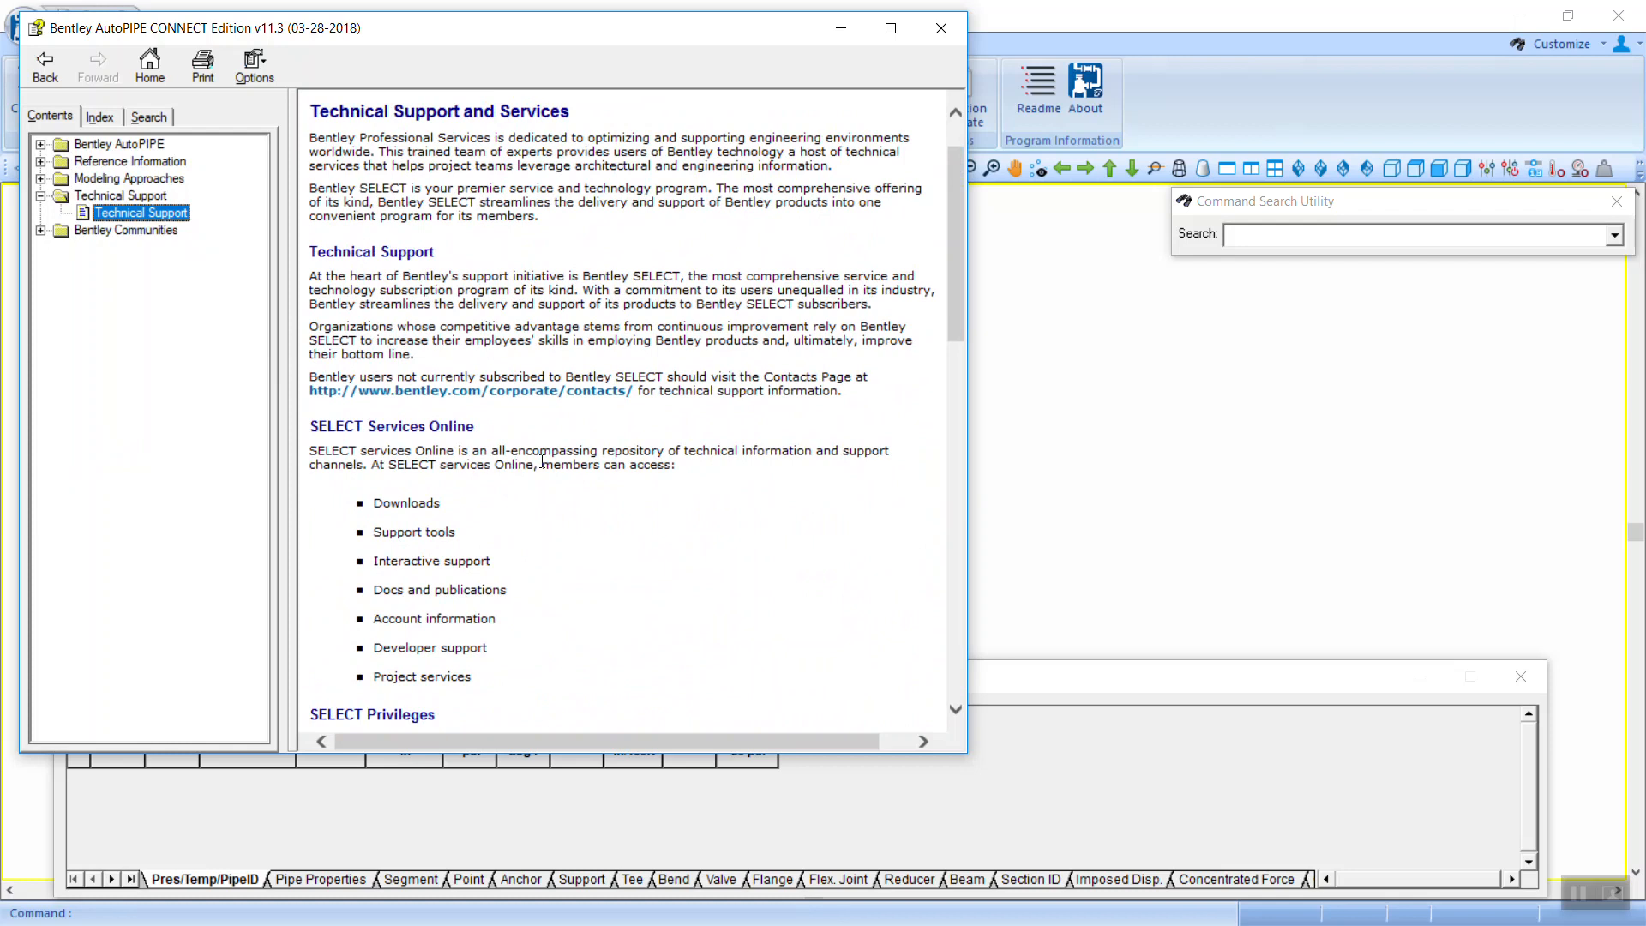
{"action": "scroll", "coordinate": [543, 461], "scroll_direction": "down", "scroll_amount": 4}
{"action": "scroll", "coordinate": [542, 461], "scroll_direction": "down", "scroll_amount": 3}
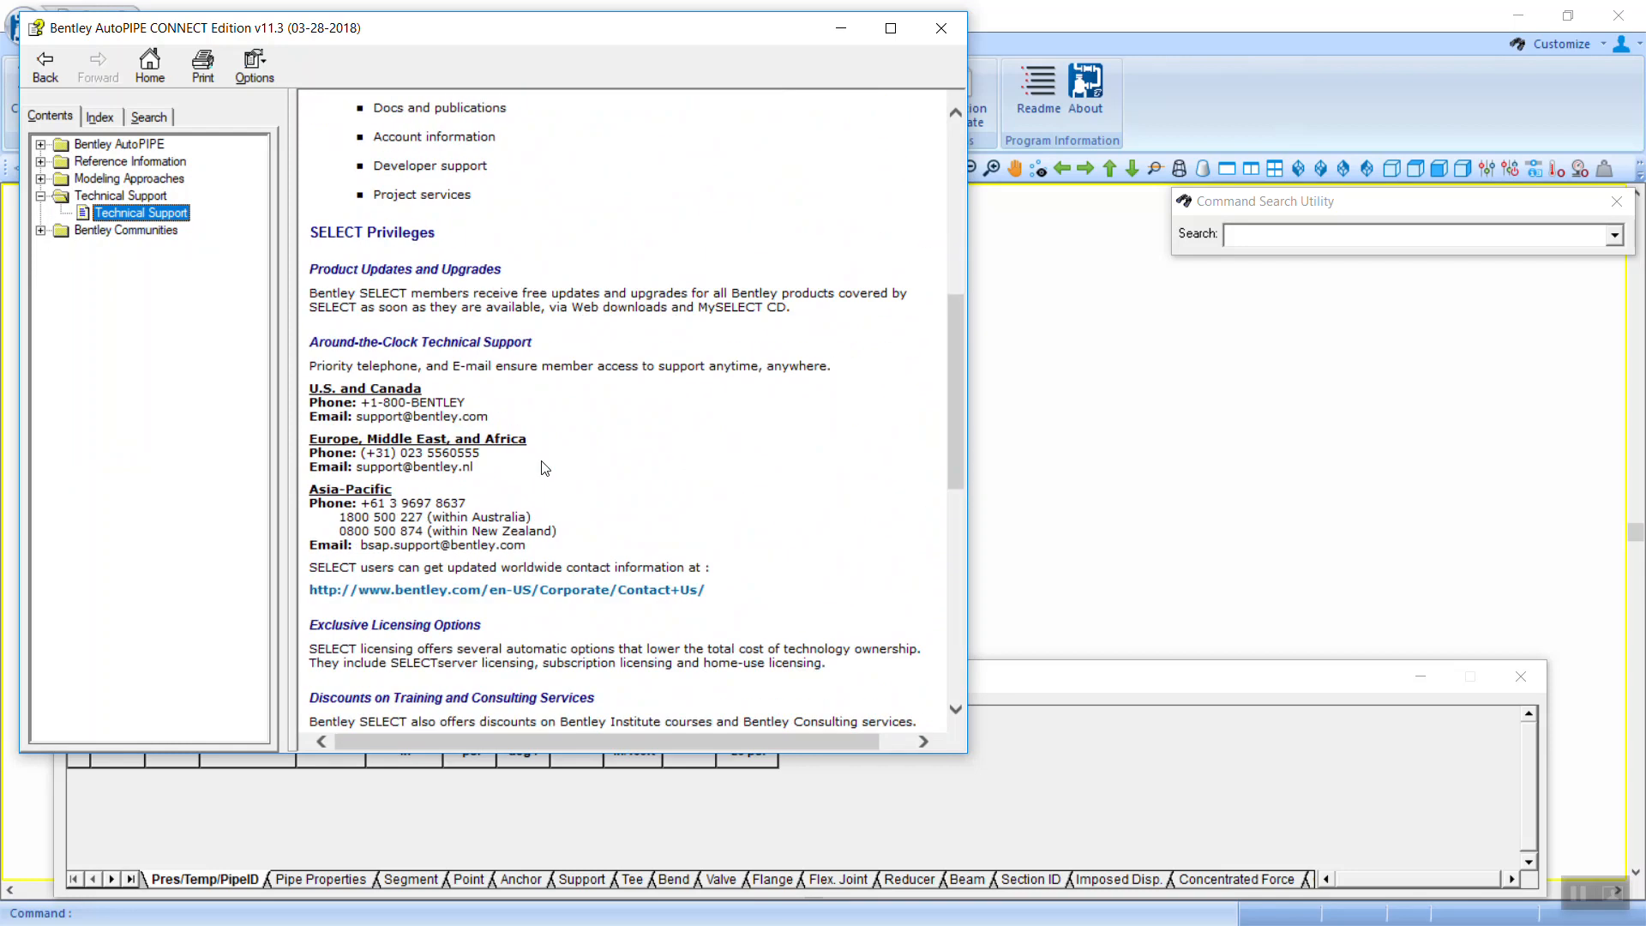
{"action": "scroll", "coordinate": [542, 467], "scroll_direction": "down", "scroll_amount": 3}
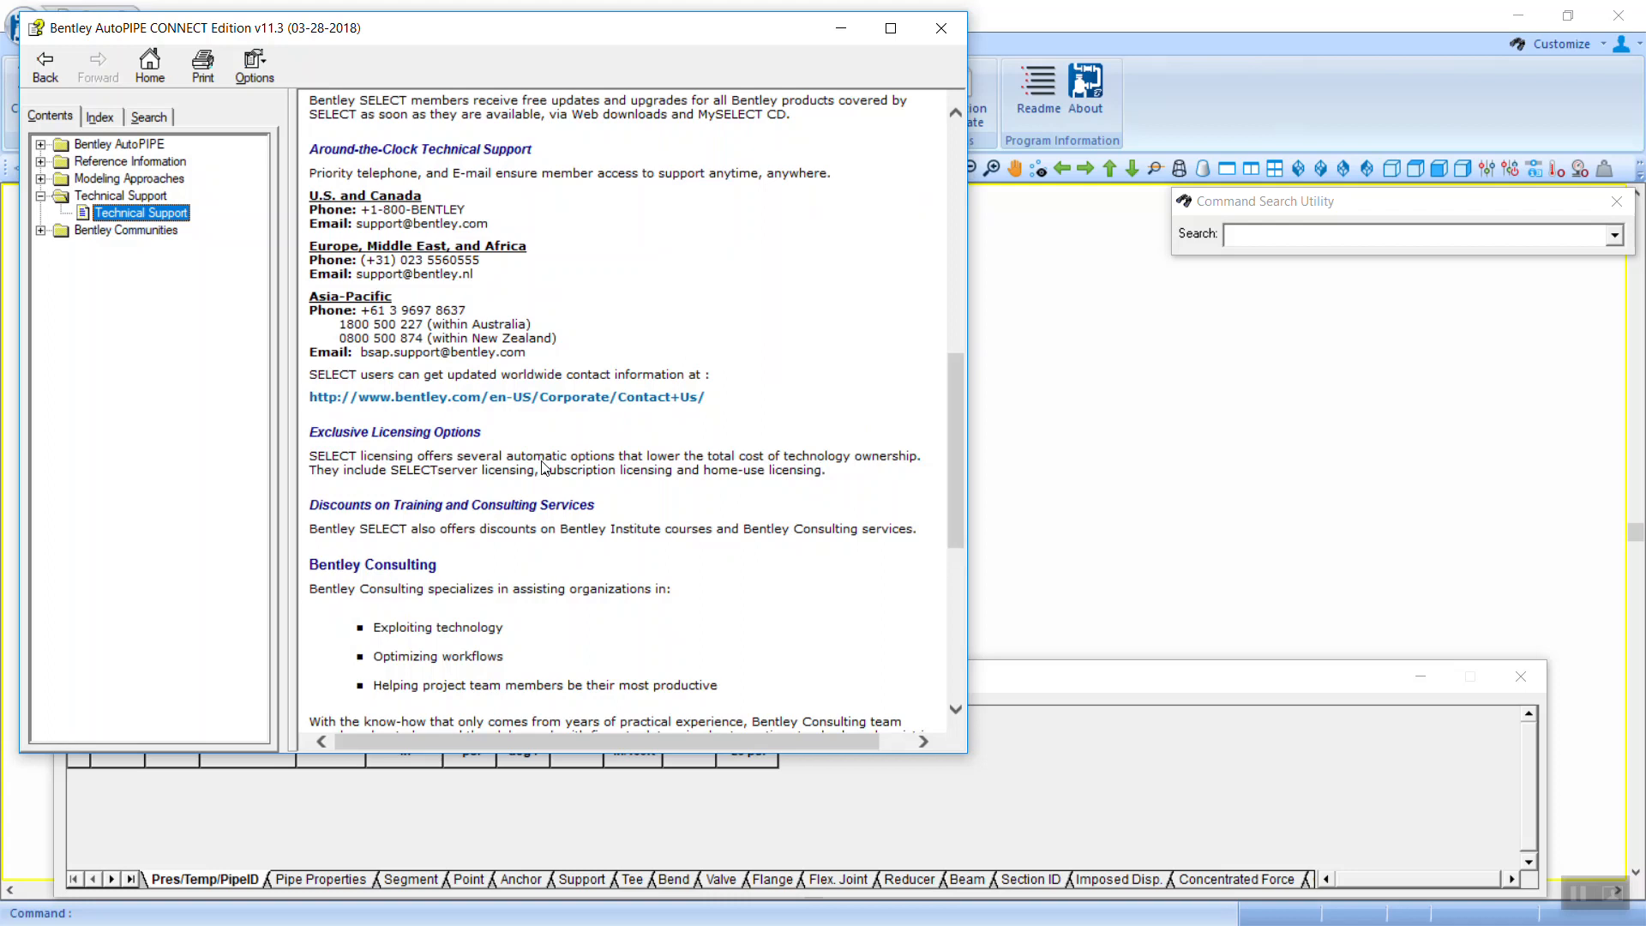
{"action": "scroll", "coordinate": [543, 467], "scroll_direction": "down", "scroll_amount": 7}
{"action": "scroll", "coordinate": [543, 467], "scroll_direction": "up", "scroll_amount": 15}
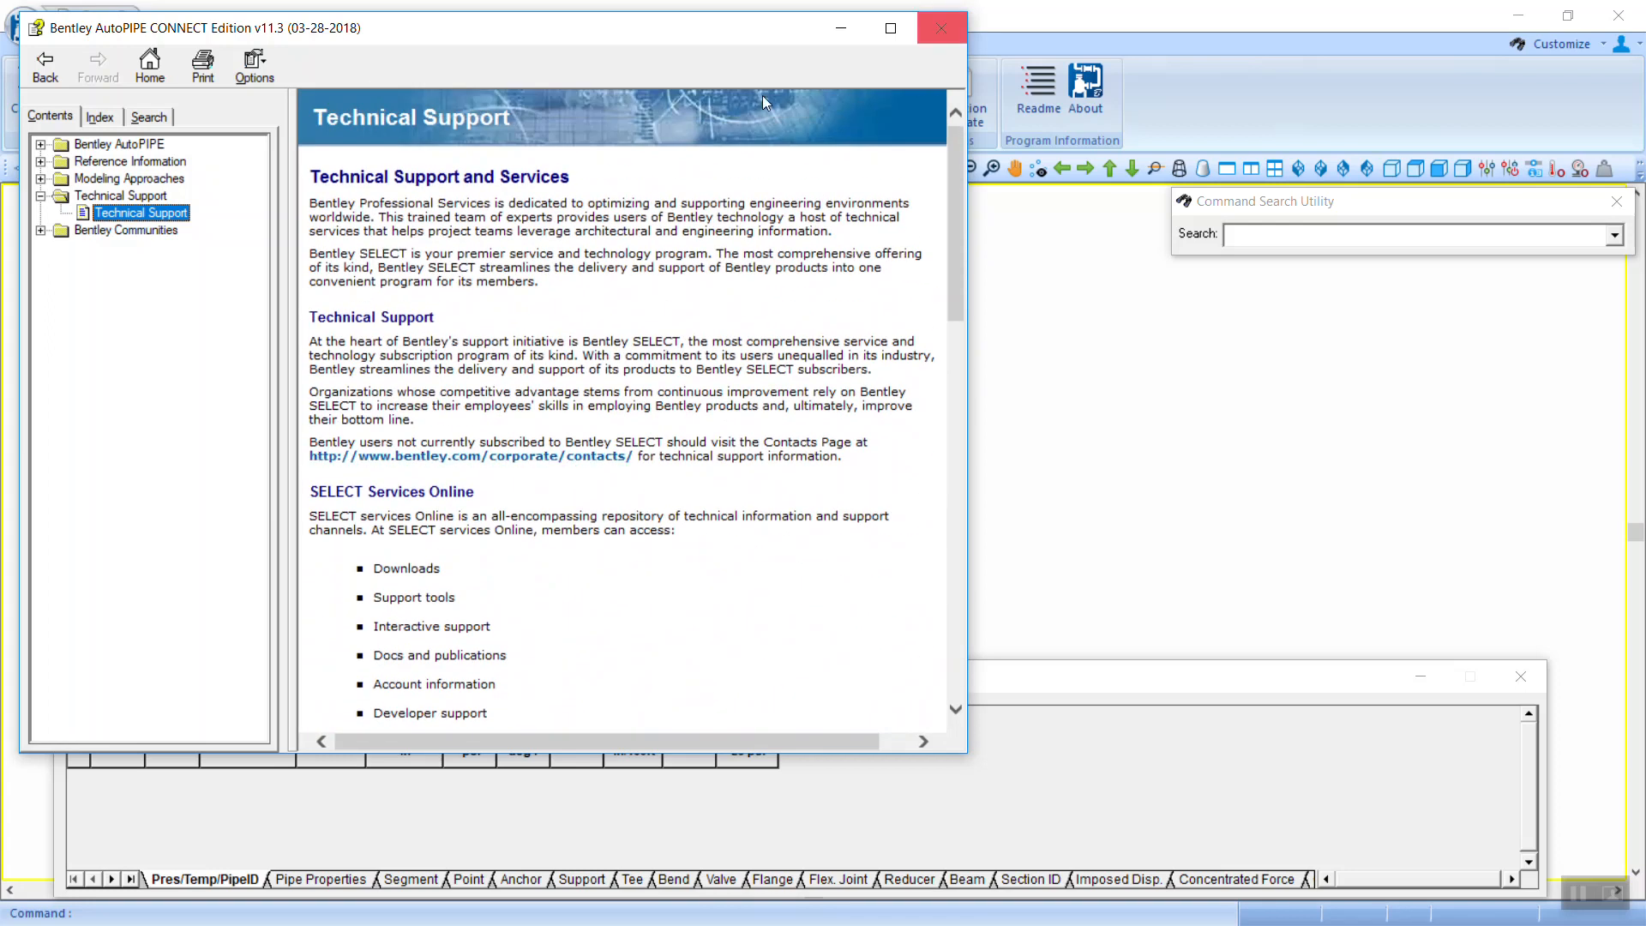
Step: View the AutoPIPE Bentley Community help page and expand the Bentley AutoPIPE help section
{"action": "left_click", "coordinate": [40, 230]}
{"action": "left_click", "coordinate": [96, 248]}
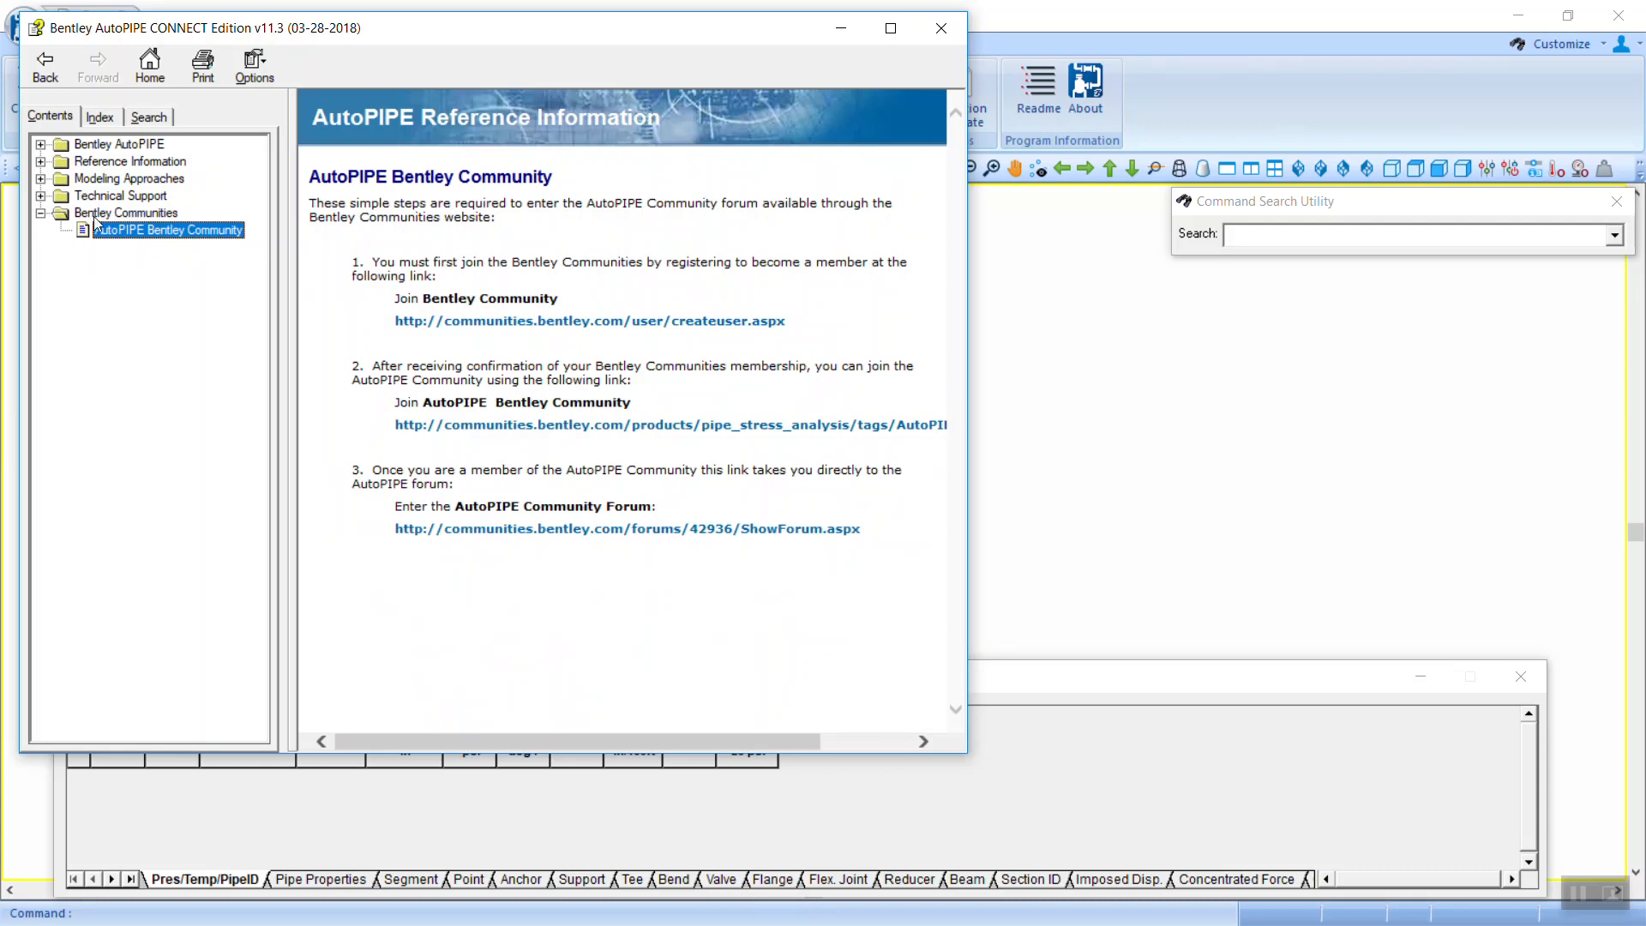
{"action": "left_click", "coordinate": [40, 144]}
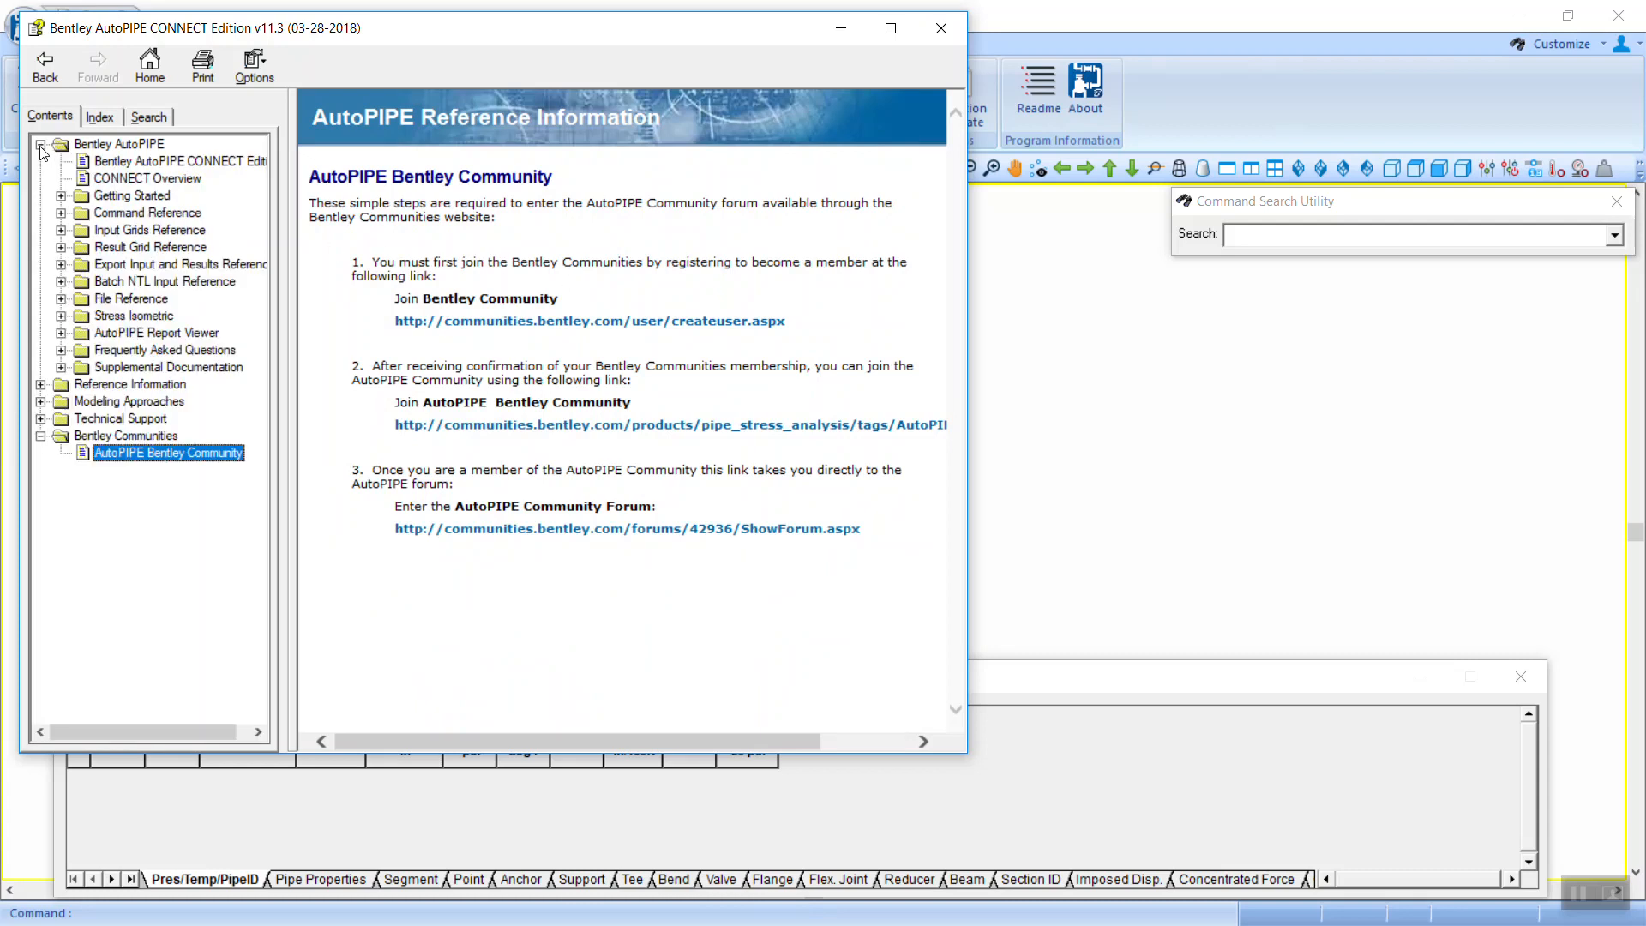
Step: Read through the Frequently Asked Questions page of the AutoPIPE help, including its question index and answers, and close the help
{"action": "left_click", "coordinate": [63, 350]}
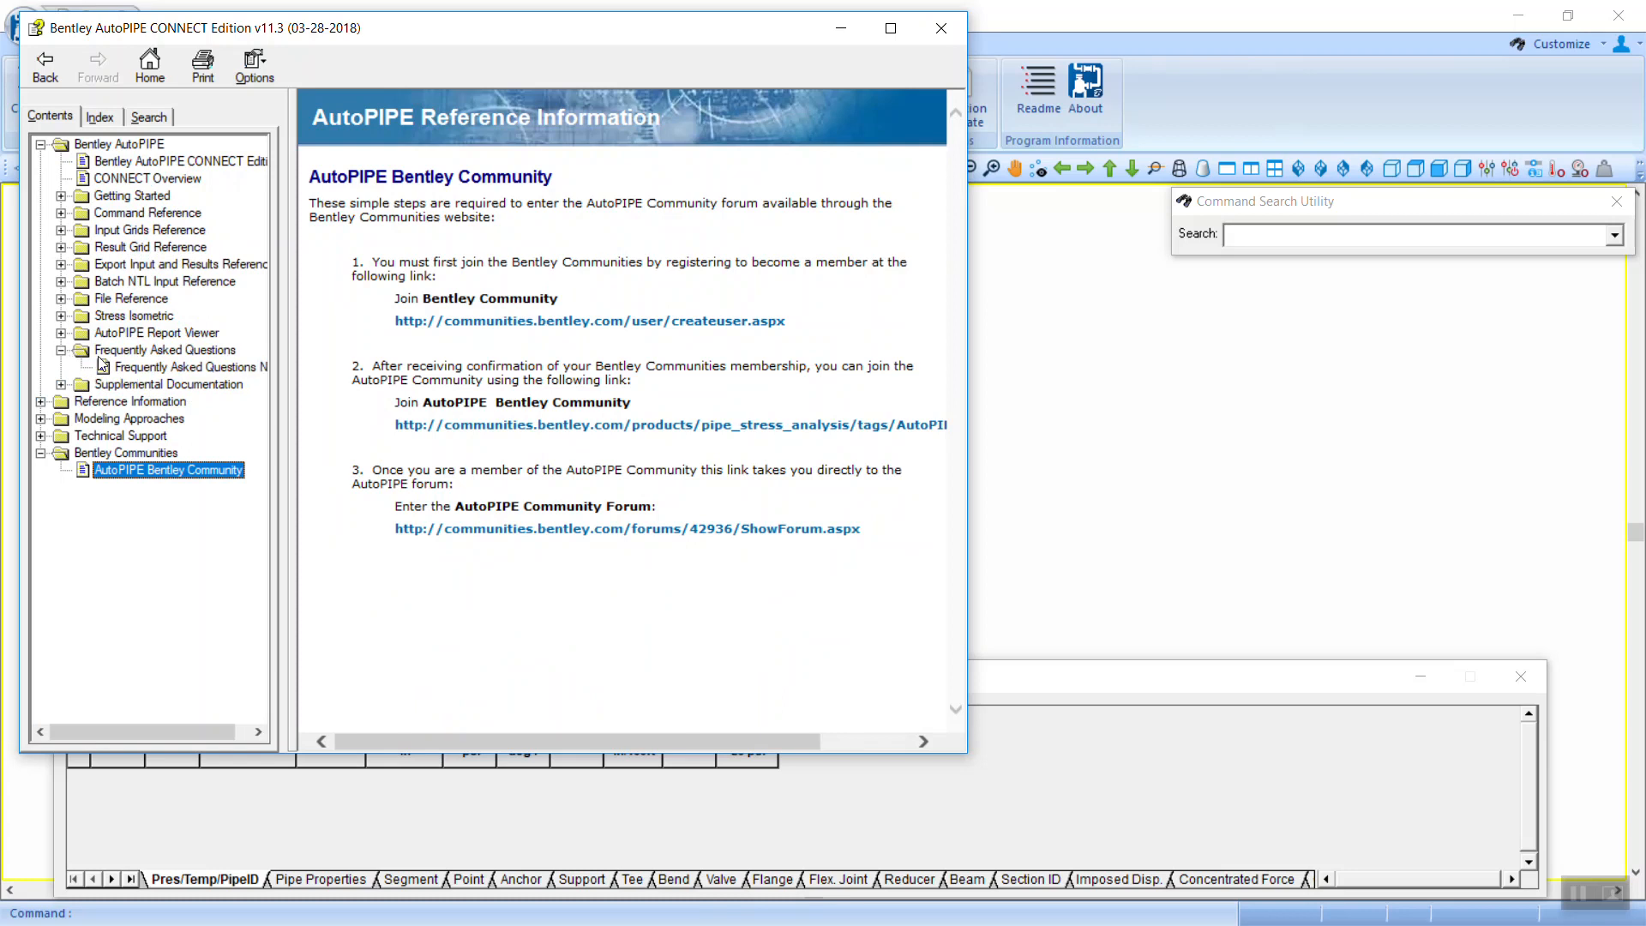
{"action": "left_click", "coordinate": [133, 368]}
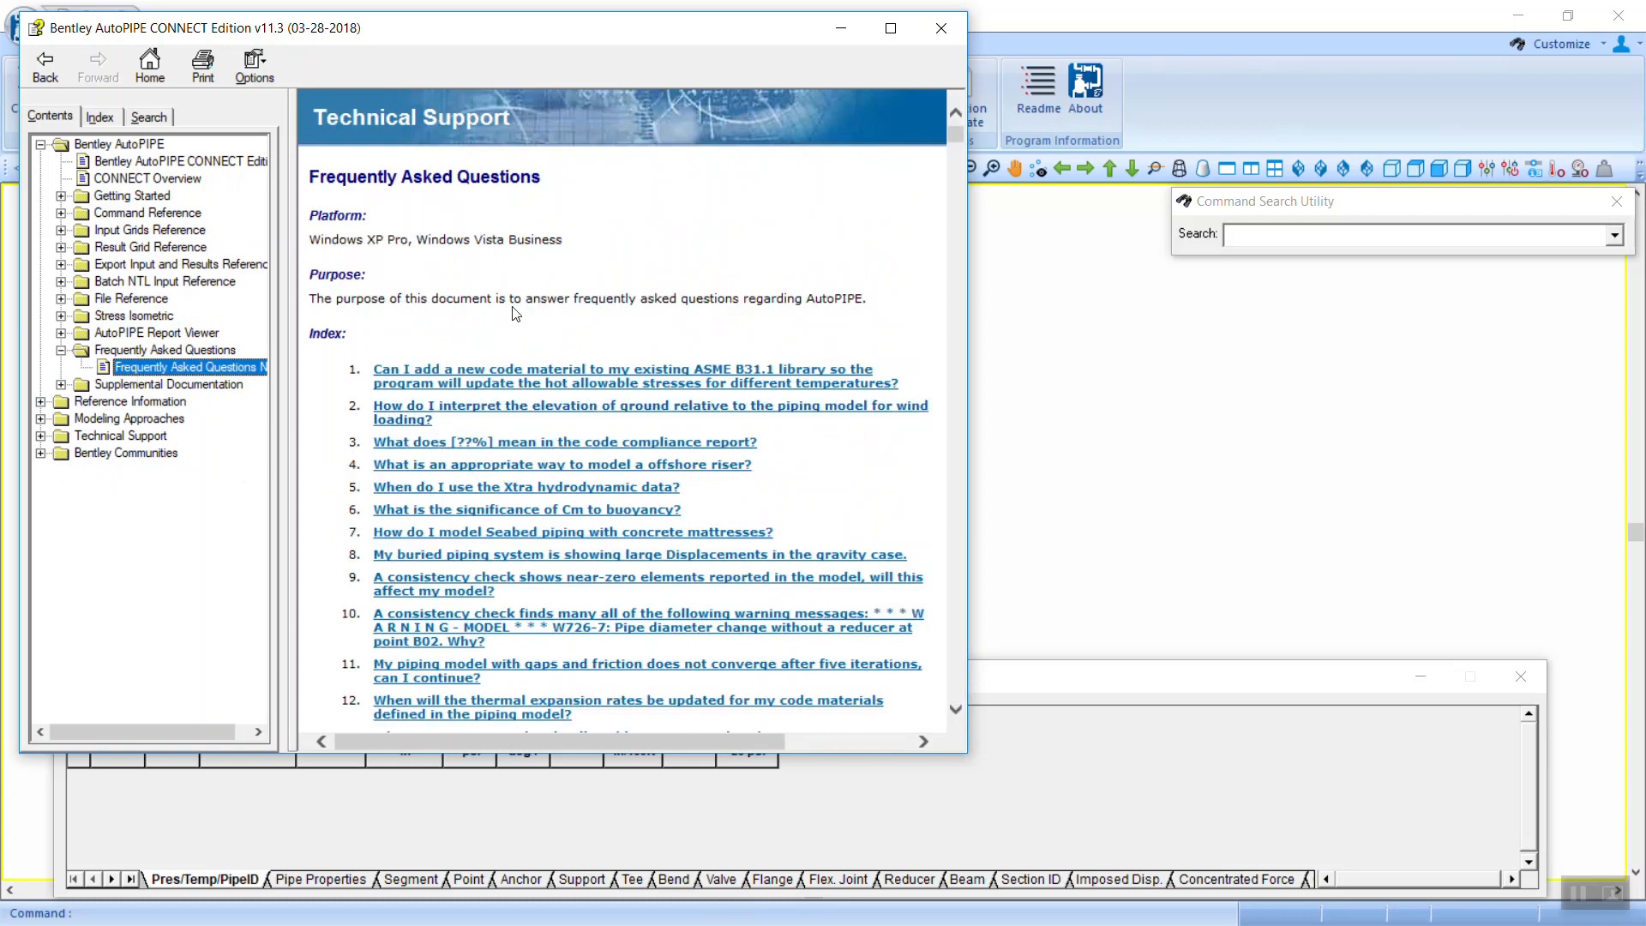
{"action": "scroll", "coordinate": [516, 313], "scroll_direction": "down", "scroll_amount": 10}
{"action": "scroll", "coordinate": [515, 313], "scroll_direction": "down", "scroll_amount": 20}
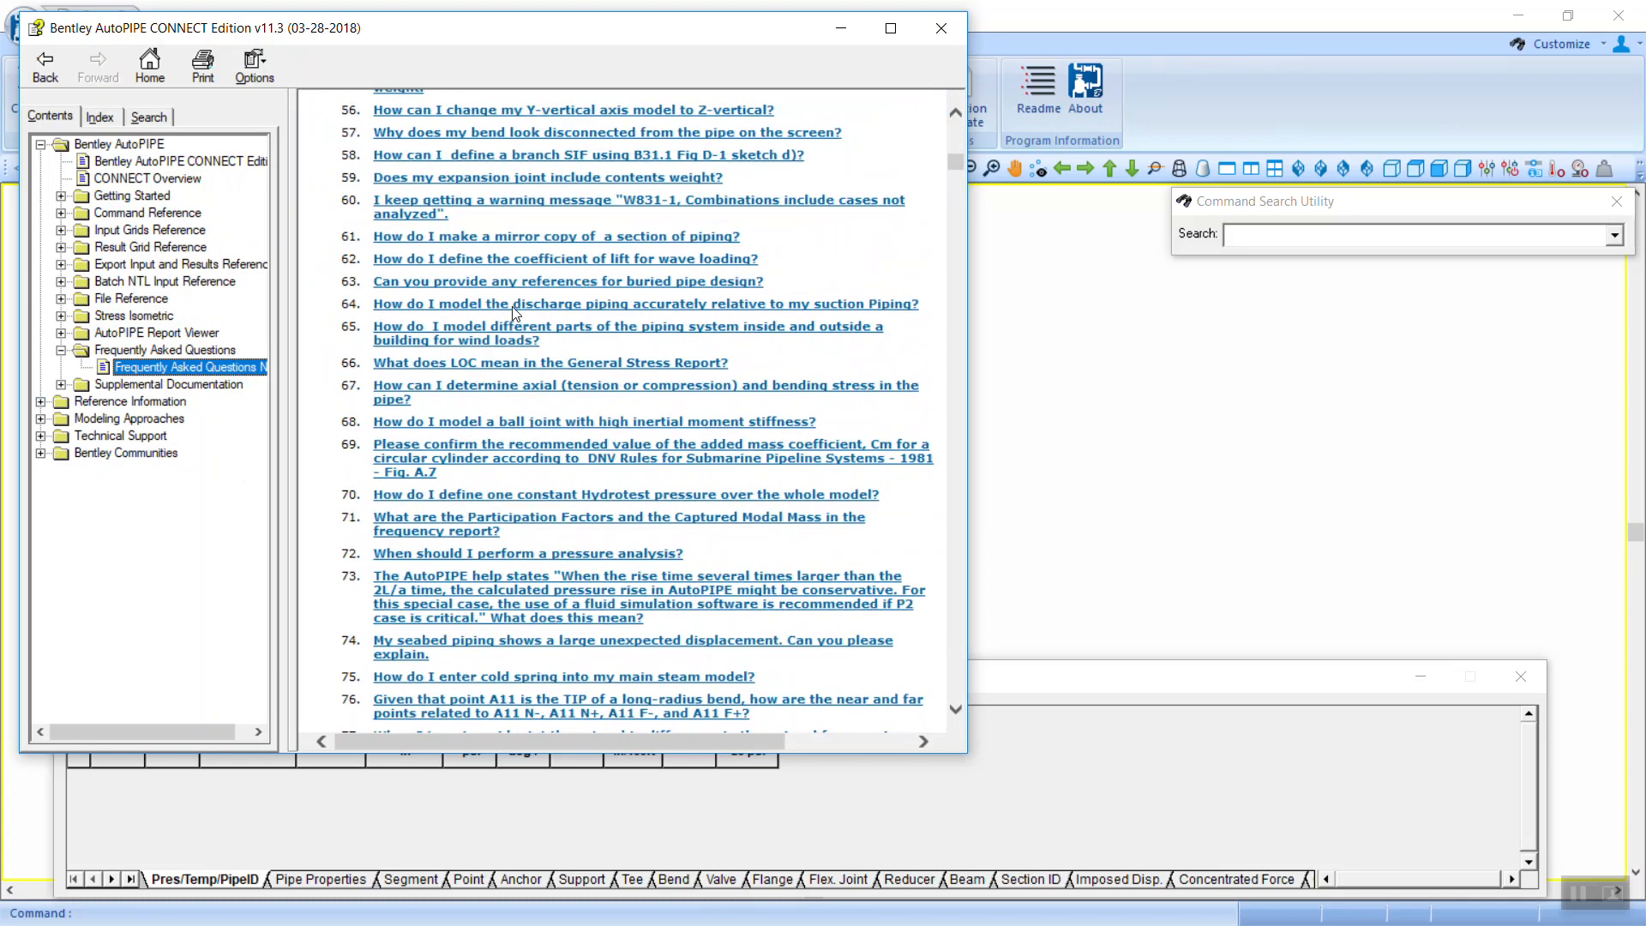
{"action": "scroll", "coordinate": [515, 314], "scroll_direction": "down", "scroll_amount": 8}
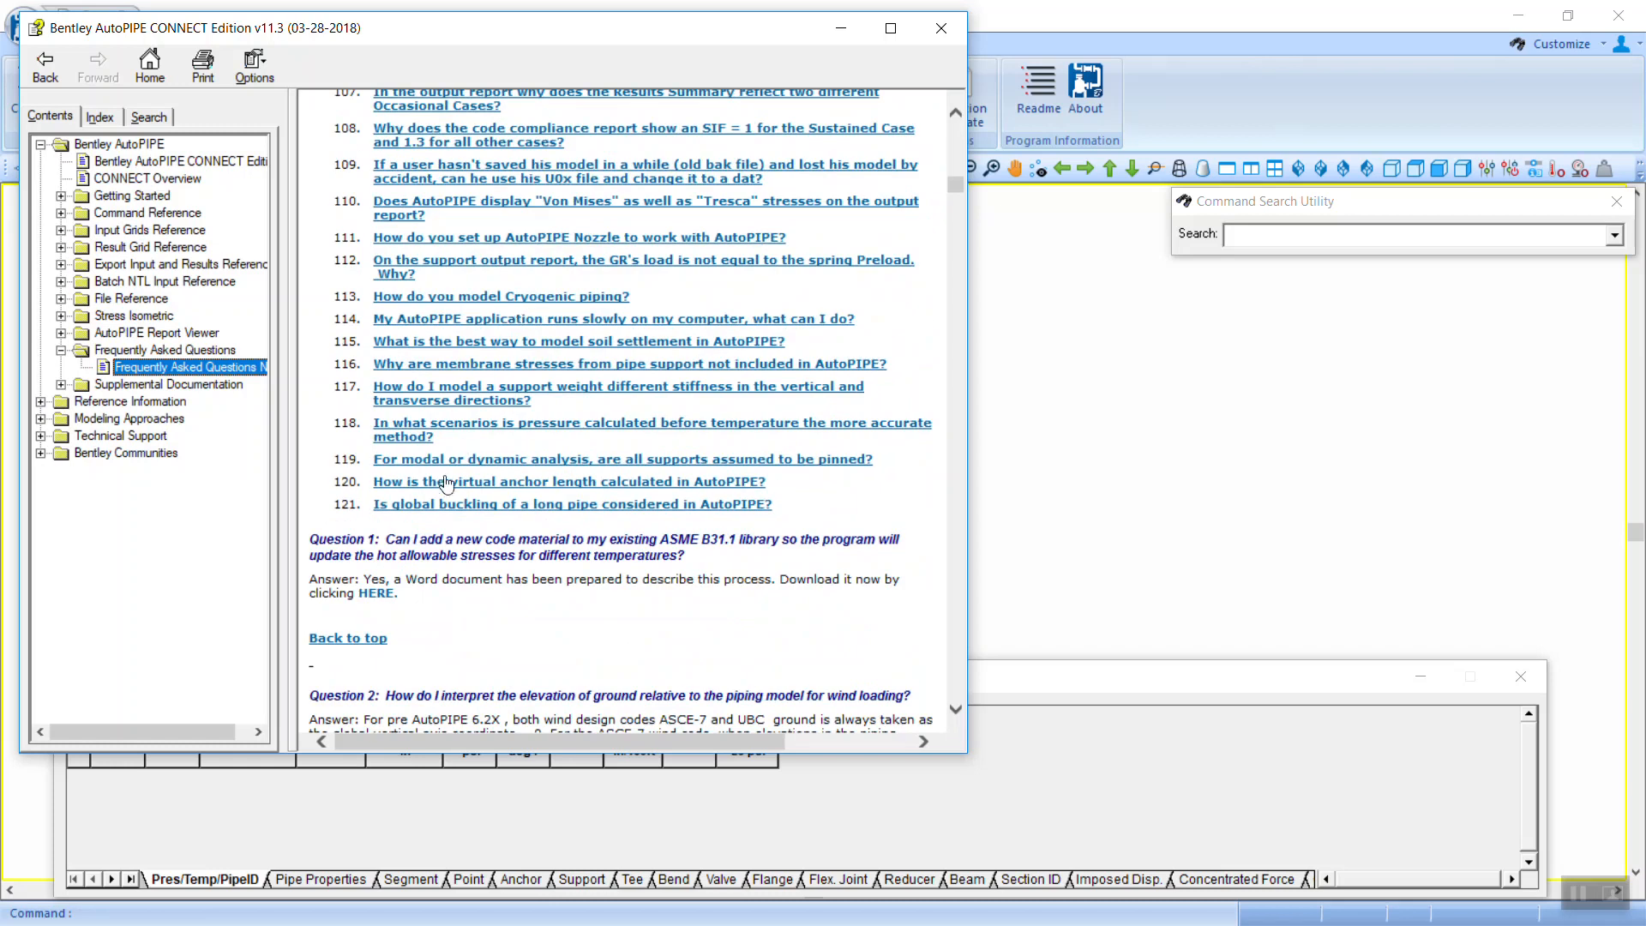
{"action": "scroll", "coordinate": [440, 513], "scroll_direction": "down", "scroll_amount": 20}
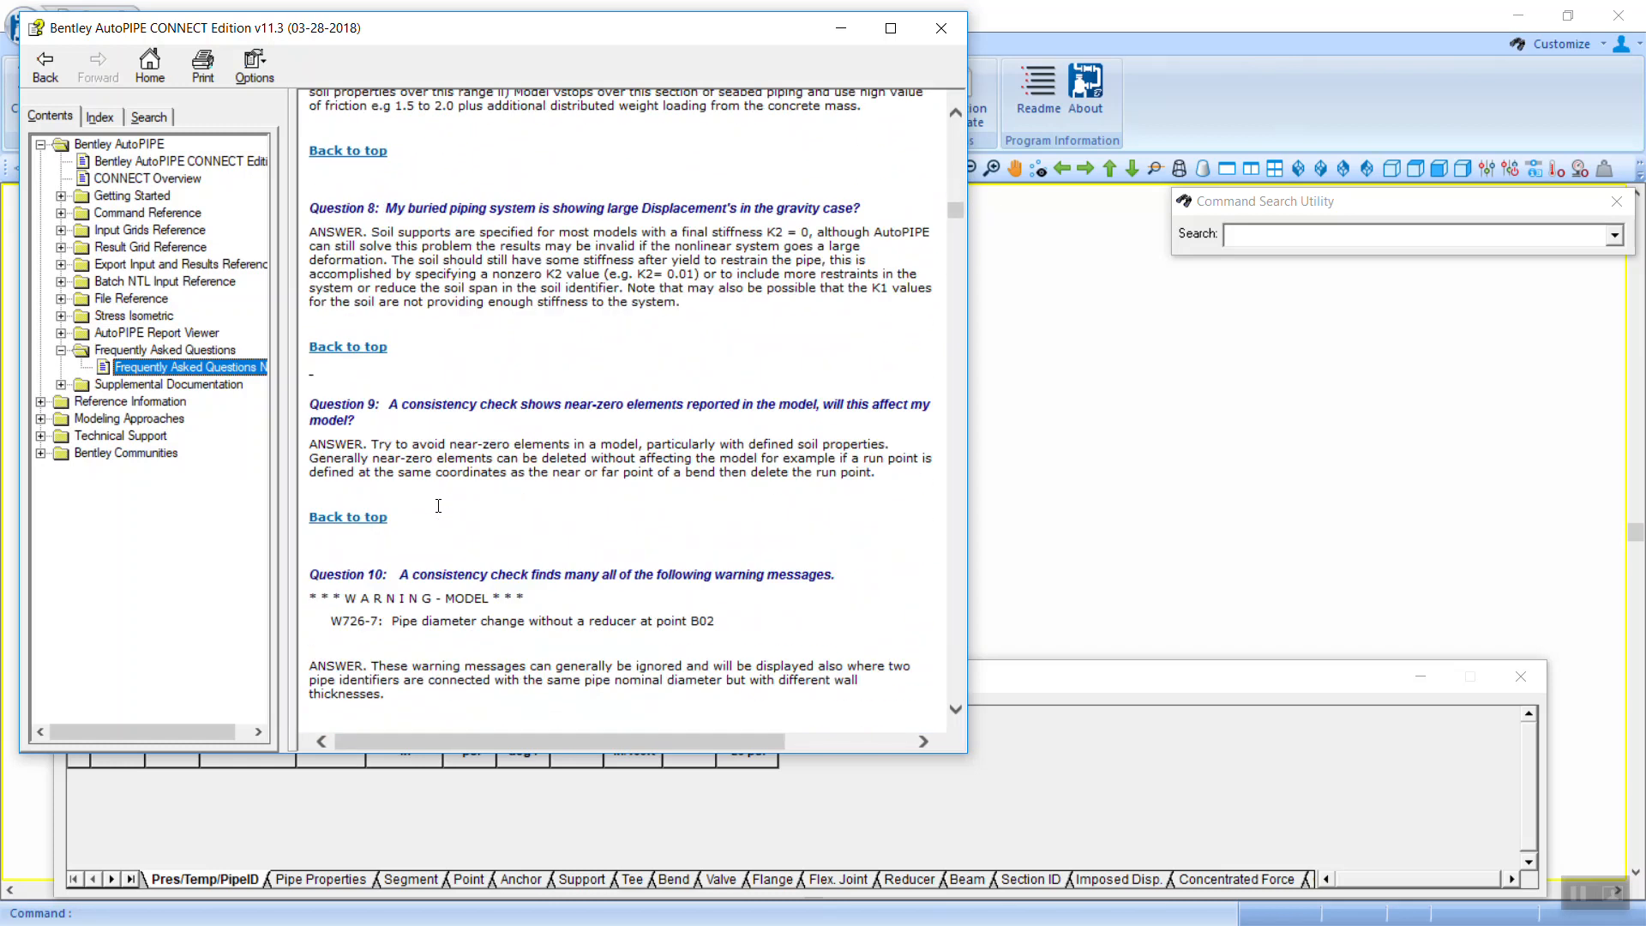
{"action": "scroll", "coordinate": [439, 513], "scroll_direction": "down", "scroll_amount": 20}
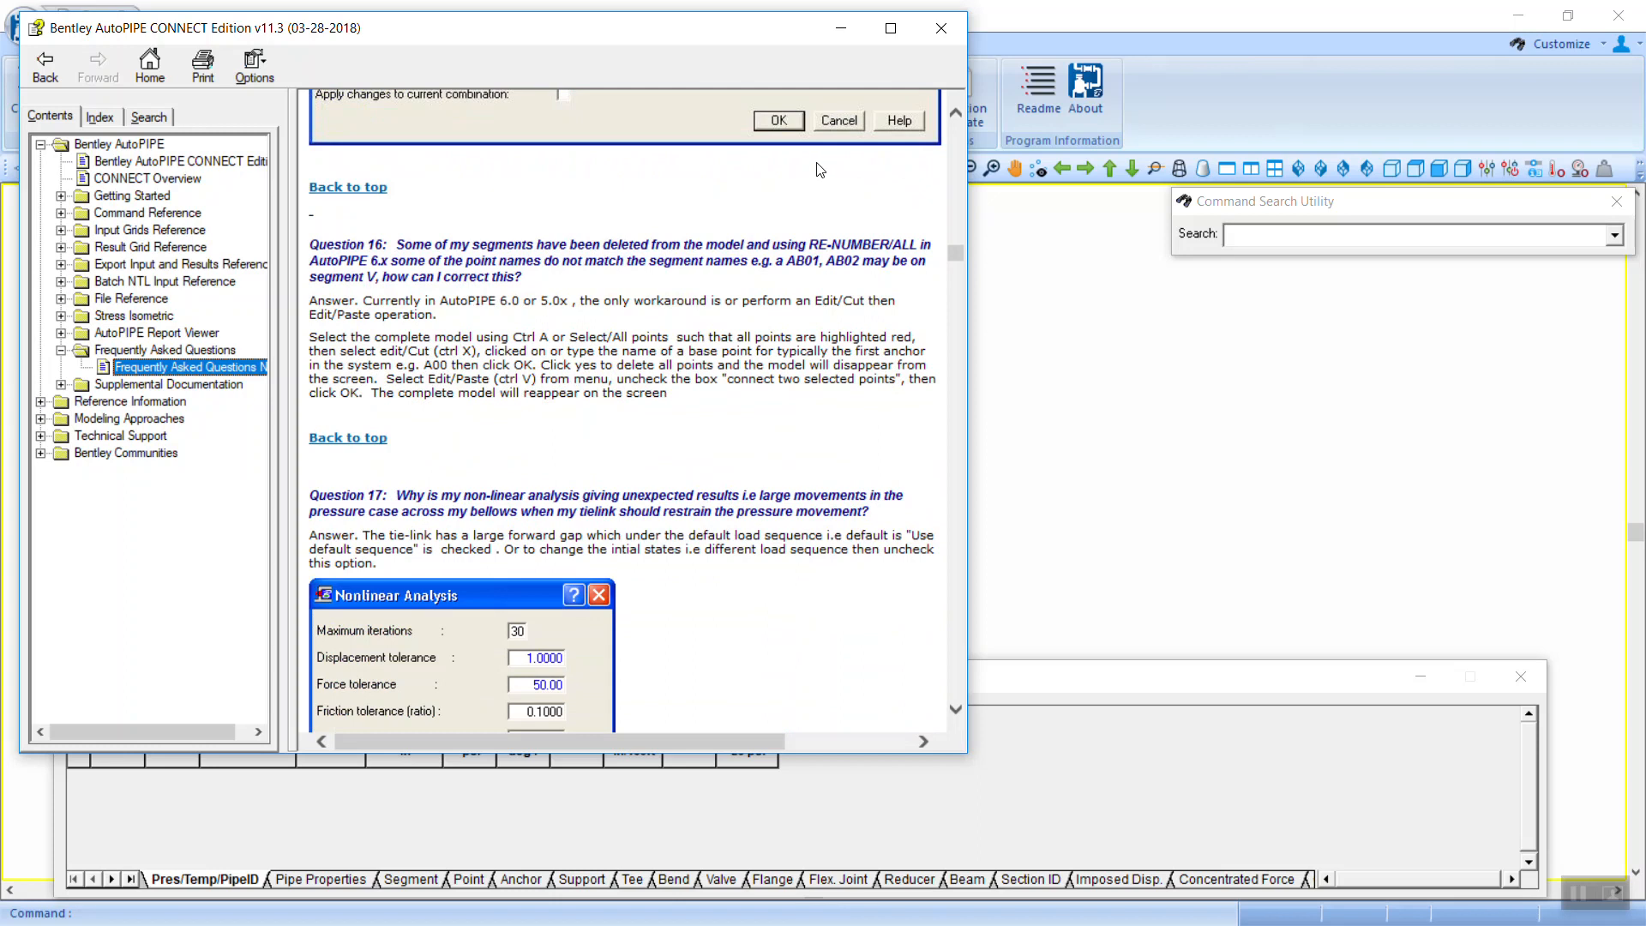
{"action": "left_click", "coordinate": [941, 28]}
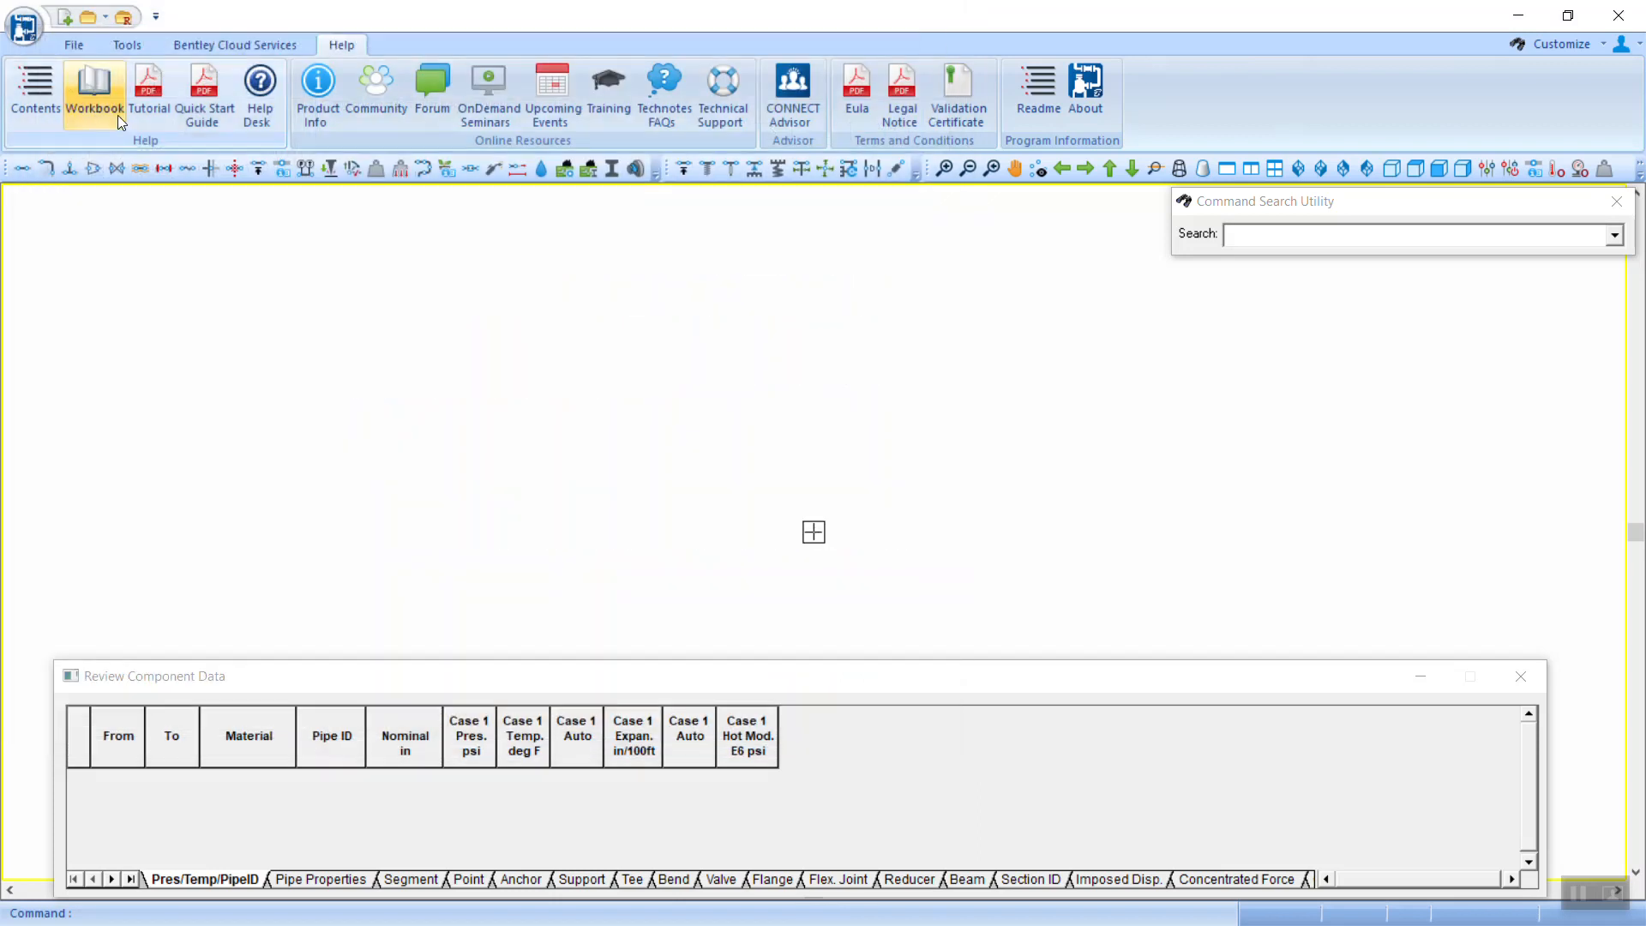
Step: Open the AutoPIPE Workbook and look over its Modeling Approaches and Example Systems topics, closing it when done
{"action": "left_click", "coordinate": [96, 108]}
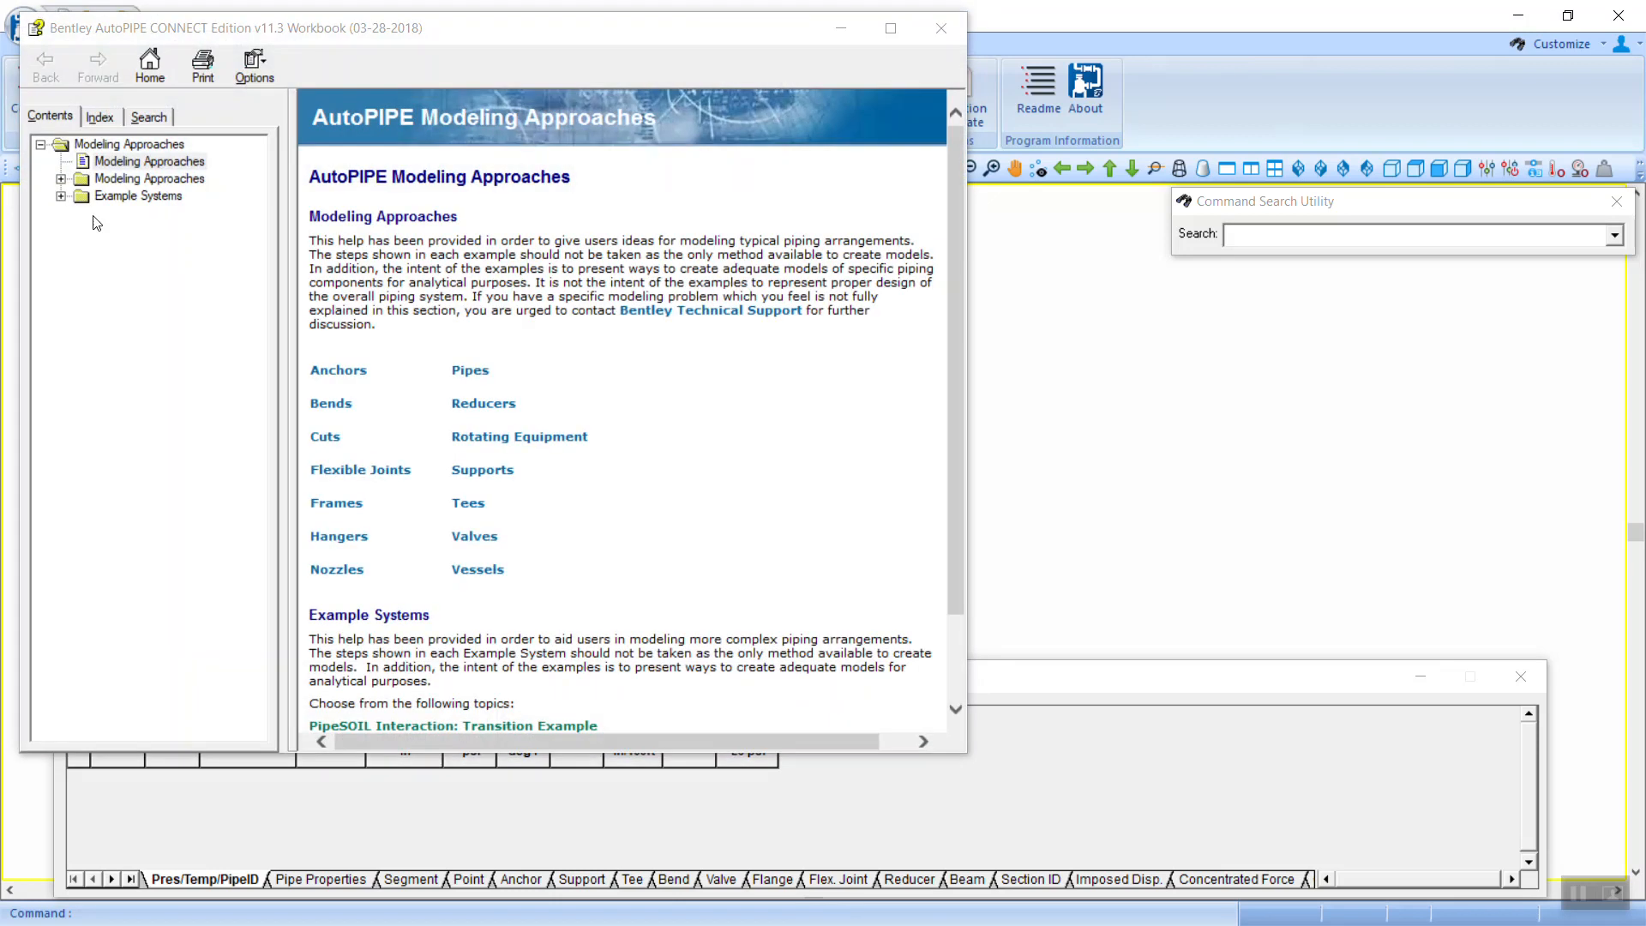
{"action": "left_click", "coordinate": [61, 179]}
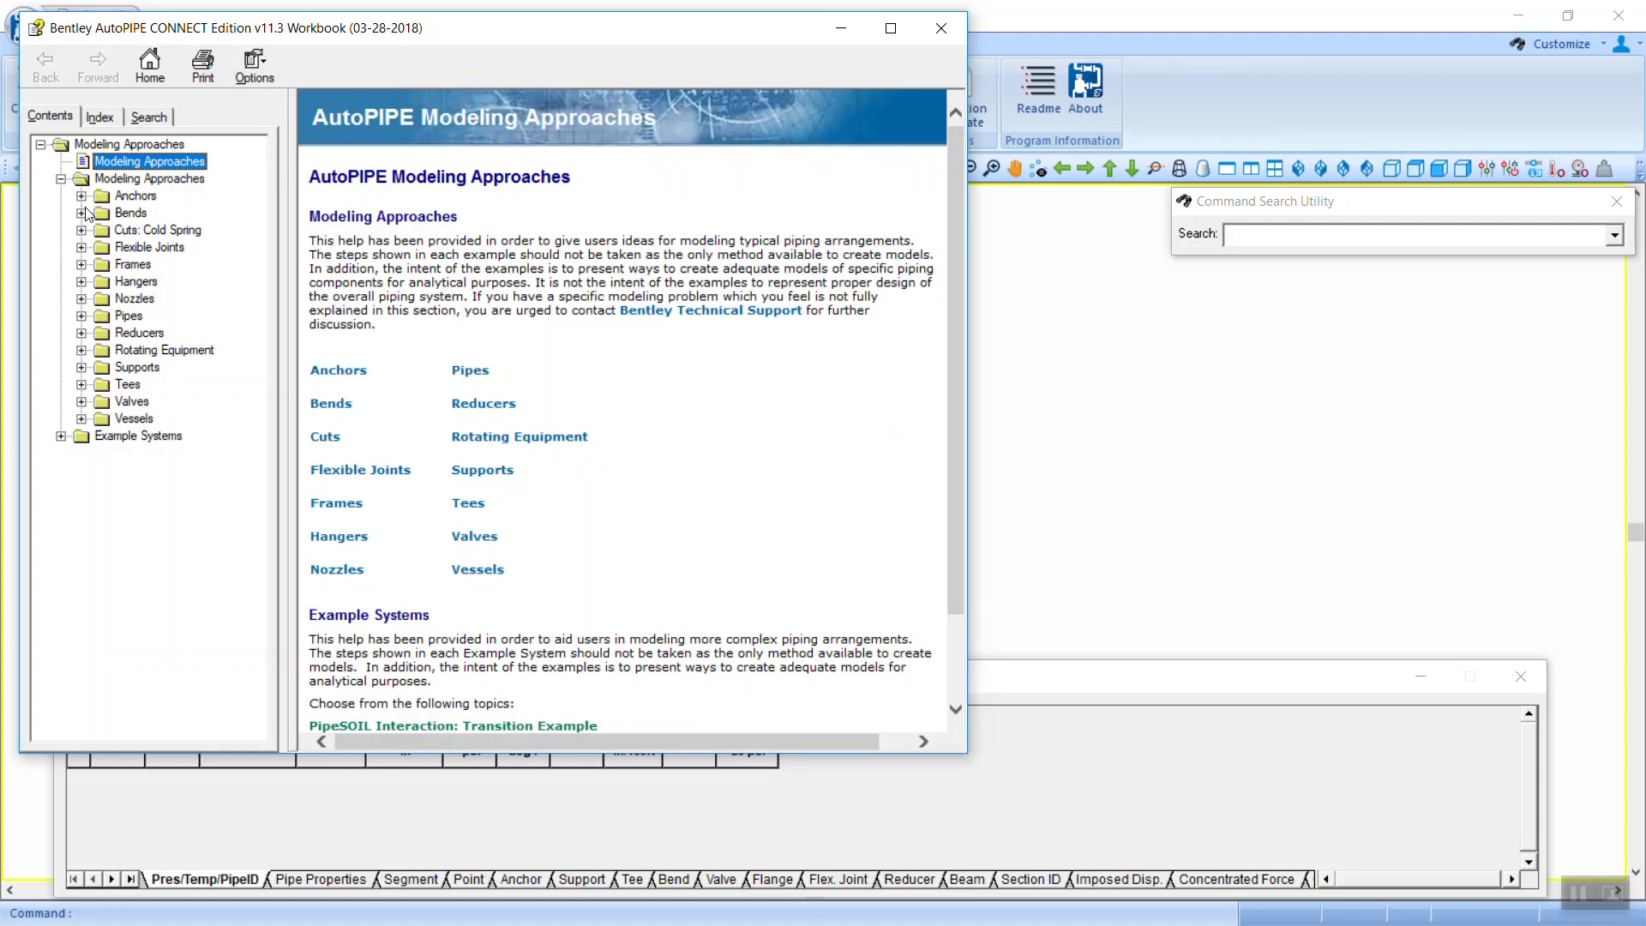
{"action": "left_click", "coordinate": [61, 436]}
{"action": "left_click", "coordinate": [61, 436]}
{"action": "left_click", "coordinate": [941, 28]}
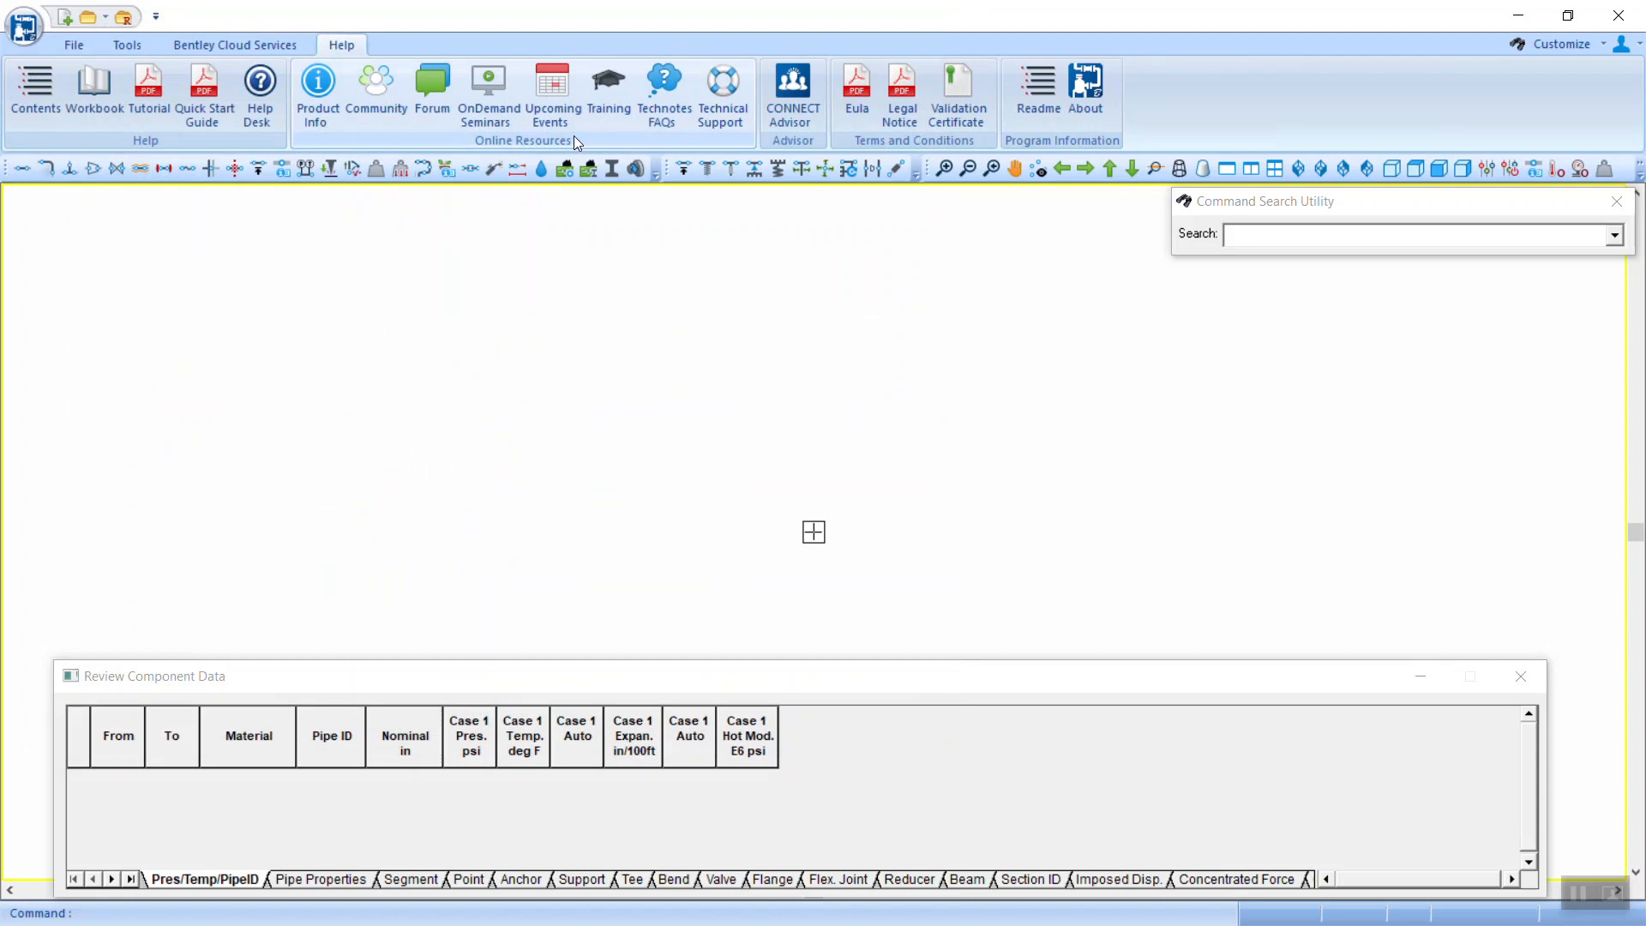
Step: Open the AutoPIPE tutorial PDF and skim through its opening pages
{"action": "left_click", "coordinate": [149, 94]}
{"action": "scroll", "coordinate": [302, 412], "scroll_direction": "down", "scroll_amount": 5}
{"action": "scroll", "coordinate": [305, 422], "scroll_direction": "down", "scroll_amount": 15}
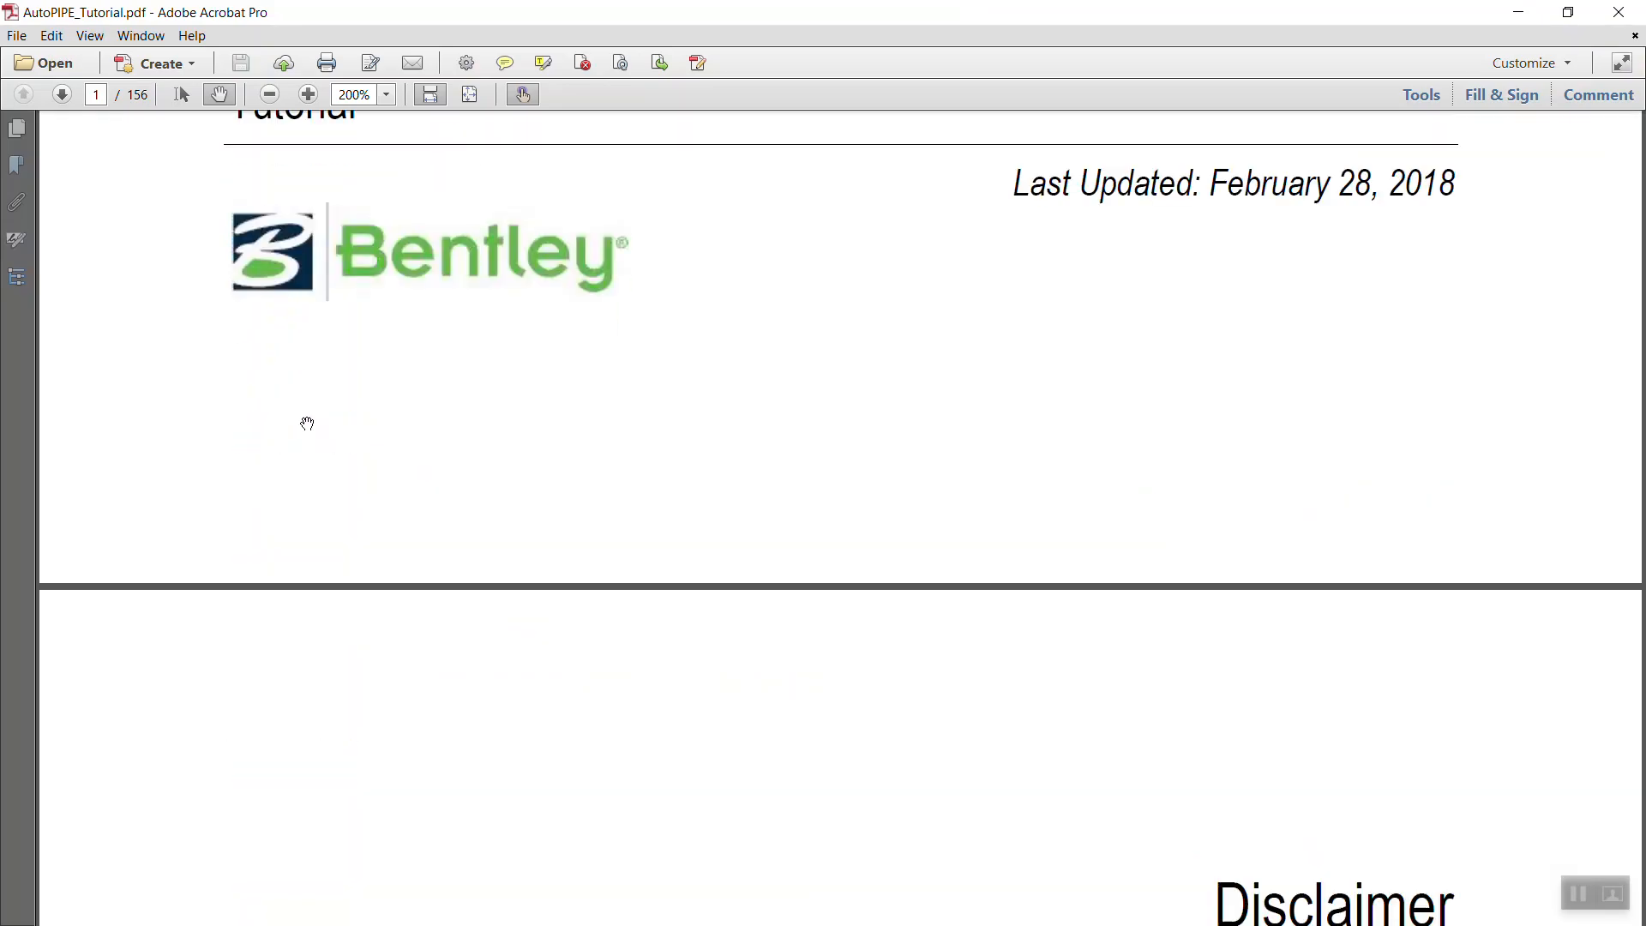
{"action": "scroll", "coordinate": [311, 425], "scroll_direction": "down", "scroll_amount": 15}
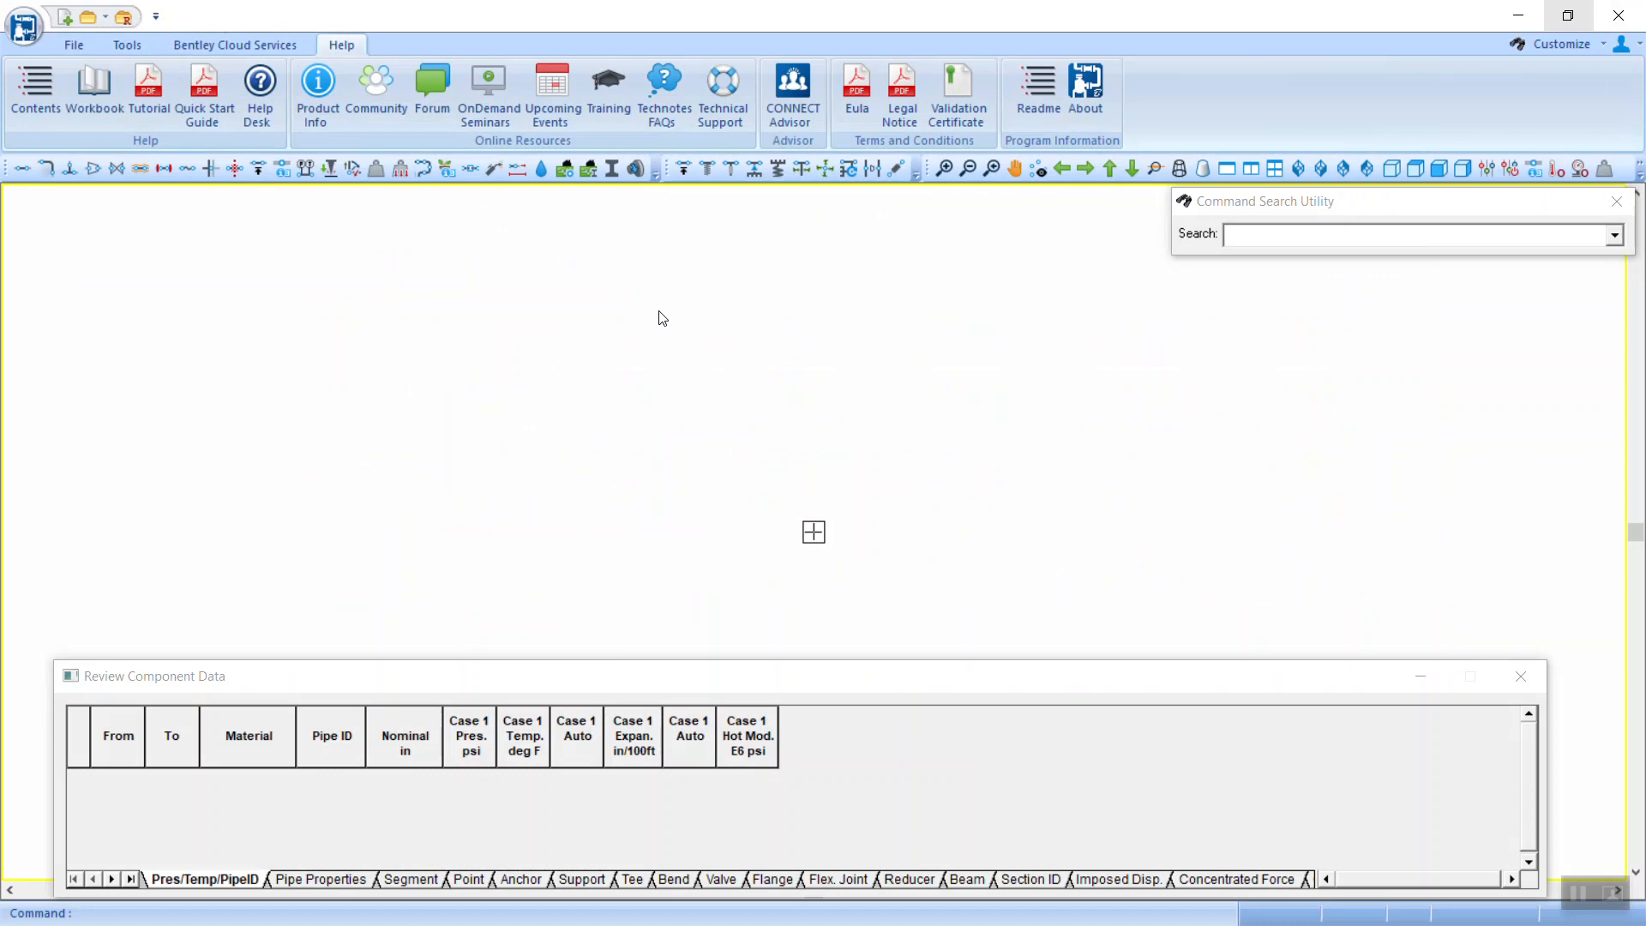
Step: Move the Review Component Data window clear of the coordinate axes in the model view
{"action": "left_click_drag", "start_coordinate": [854, 679], "coordinate": [976, 859]}
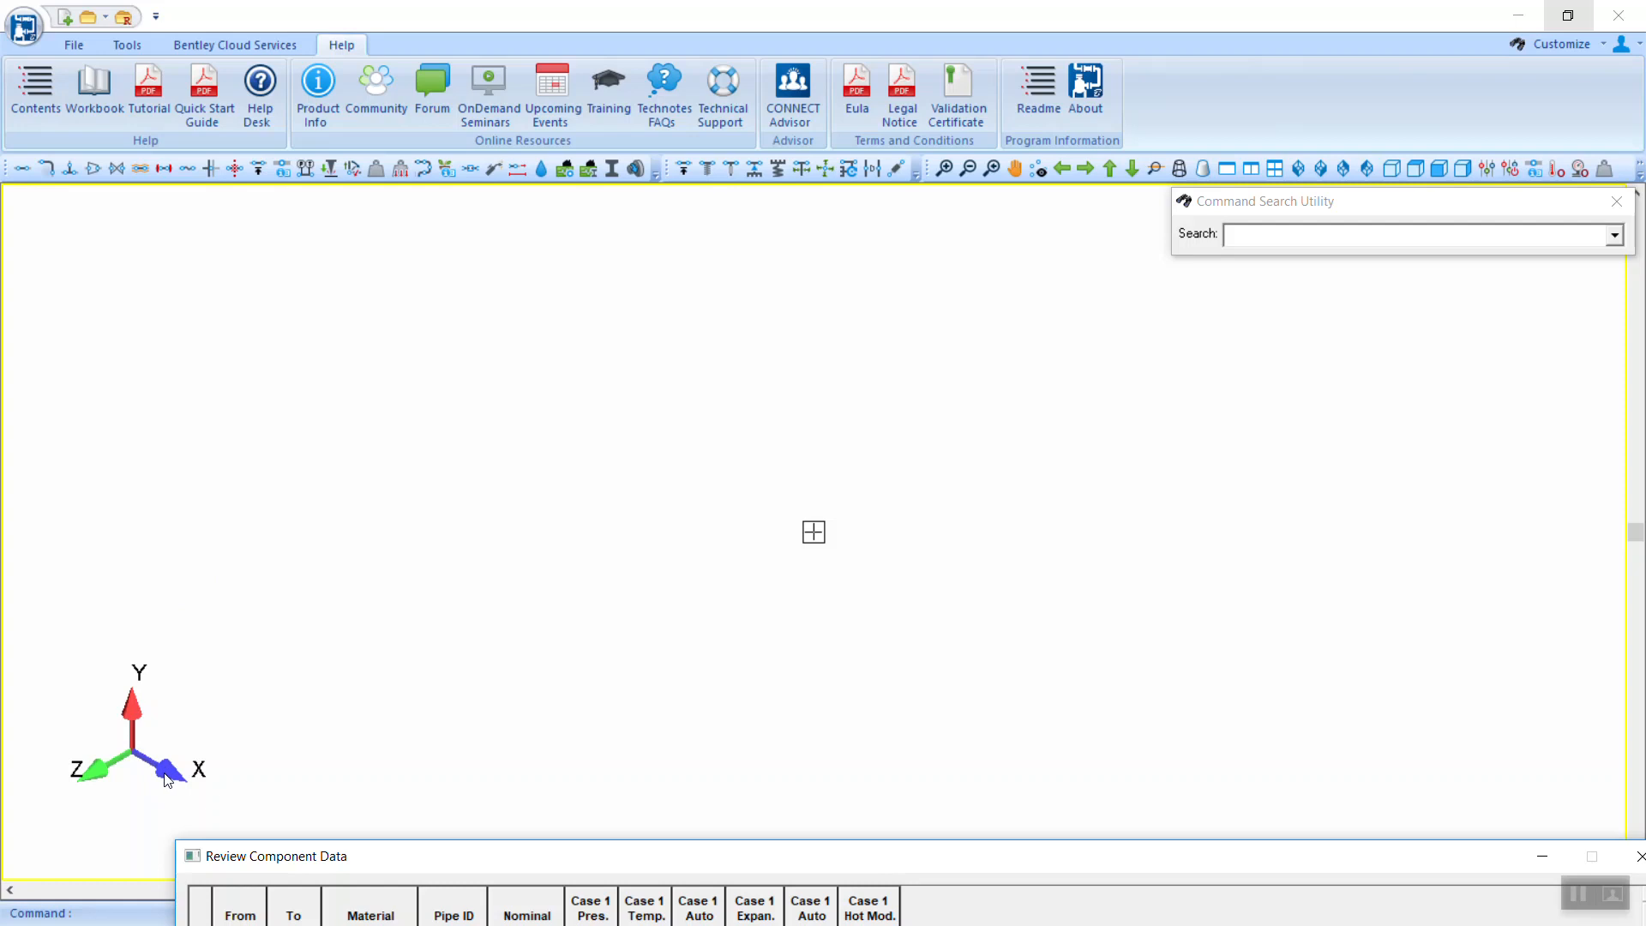
{"action": "left_click_drag", "start_coordinate": [446, 858], "coordinate": [489, 786]}
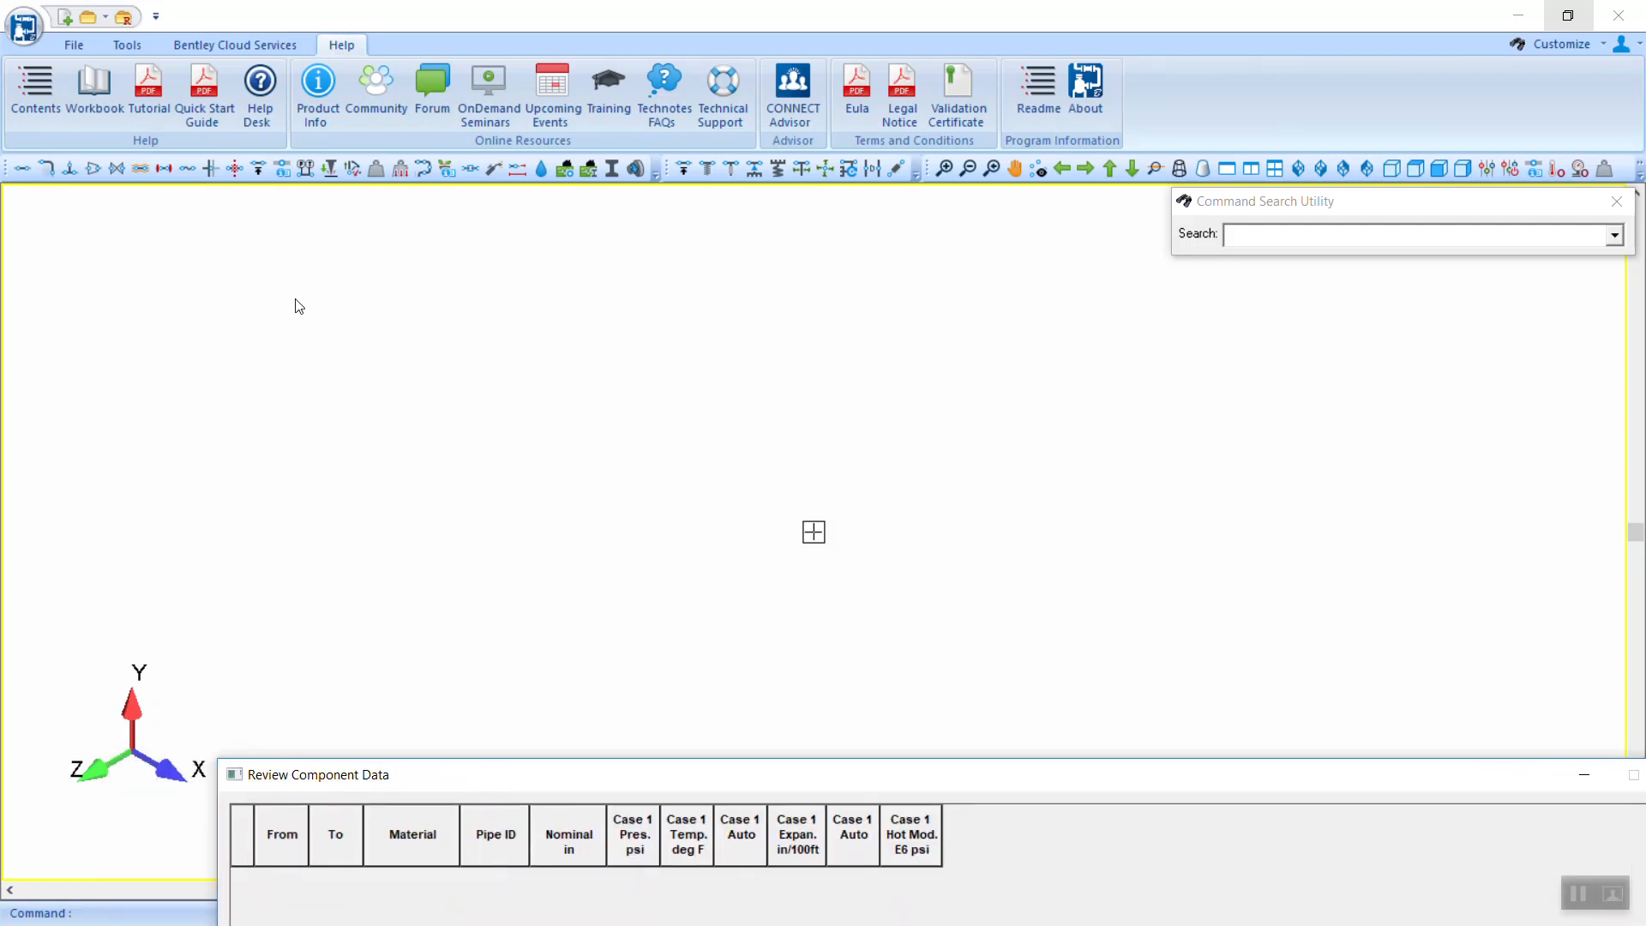
Step: Create a new AutoPIPE Database (*.dat) model named tutorial1 in the AutoPipe model folder
{"action": "left_click", "coordinate": [135, 44]}
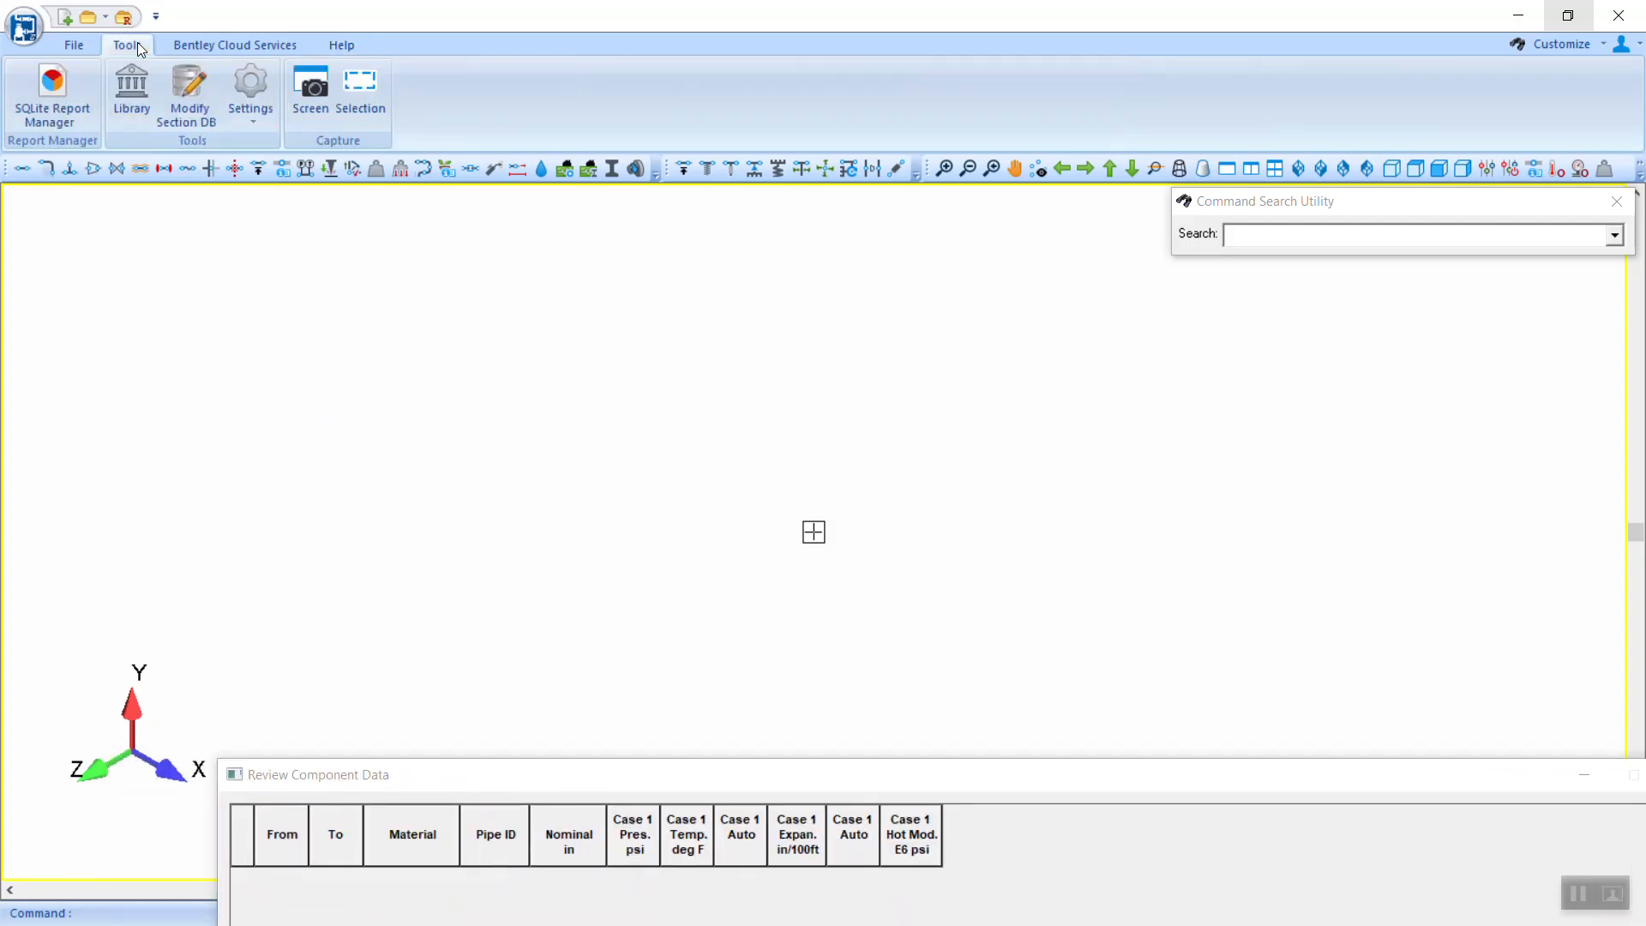
{"action": "left_click", "coordinate": [76, 45]}
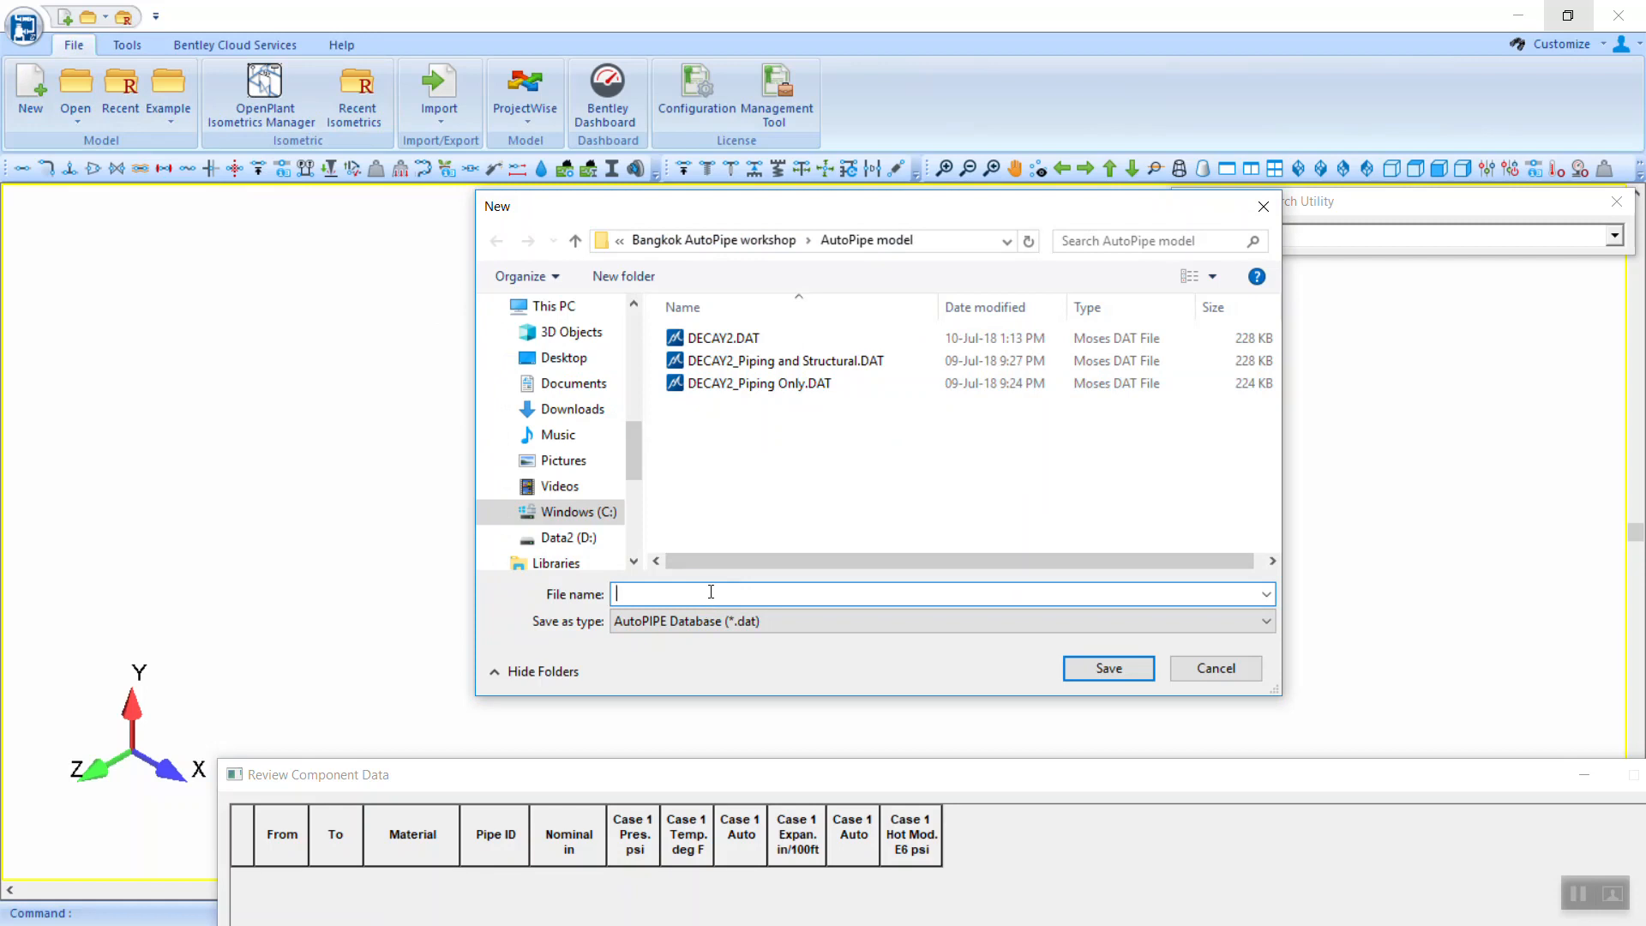
{"action": "key", "text": "BackSpace"}
{"action": "type", "text": "tutorial1"}
{"action": "left_click", "coordinate": [728, 619]}
{"action": "left_click", "coordinate": [728, 617]}
{"action": "left_click", "coordinate": [1124, 670]}
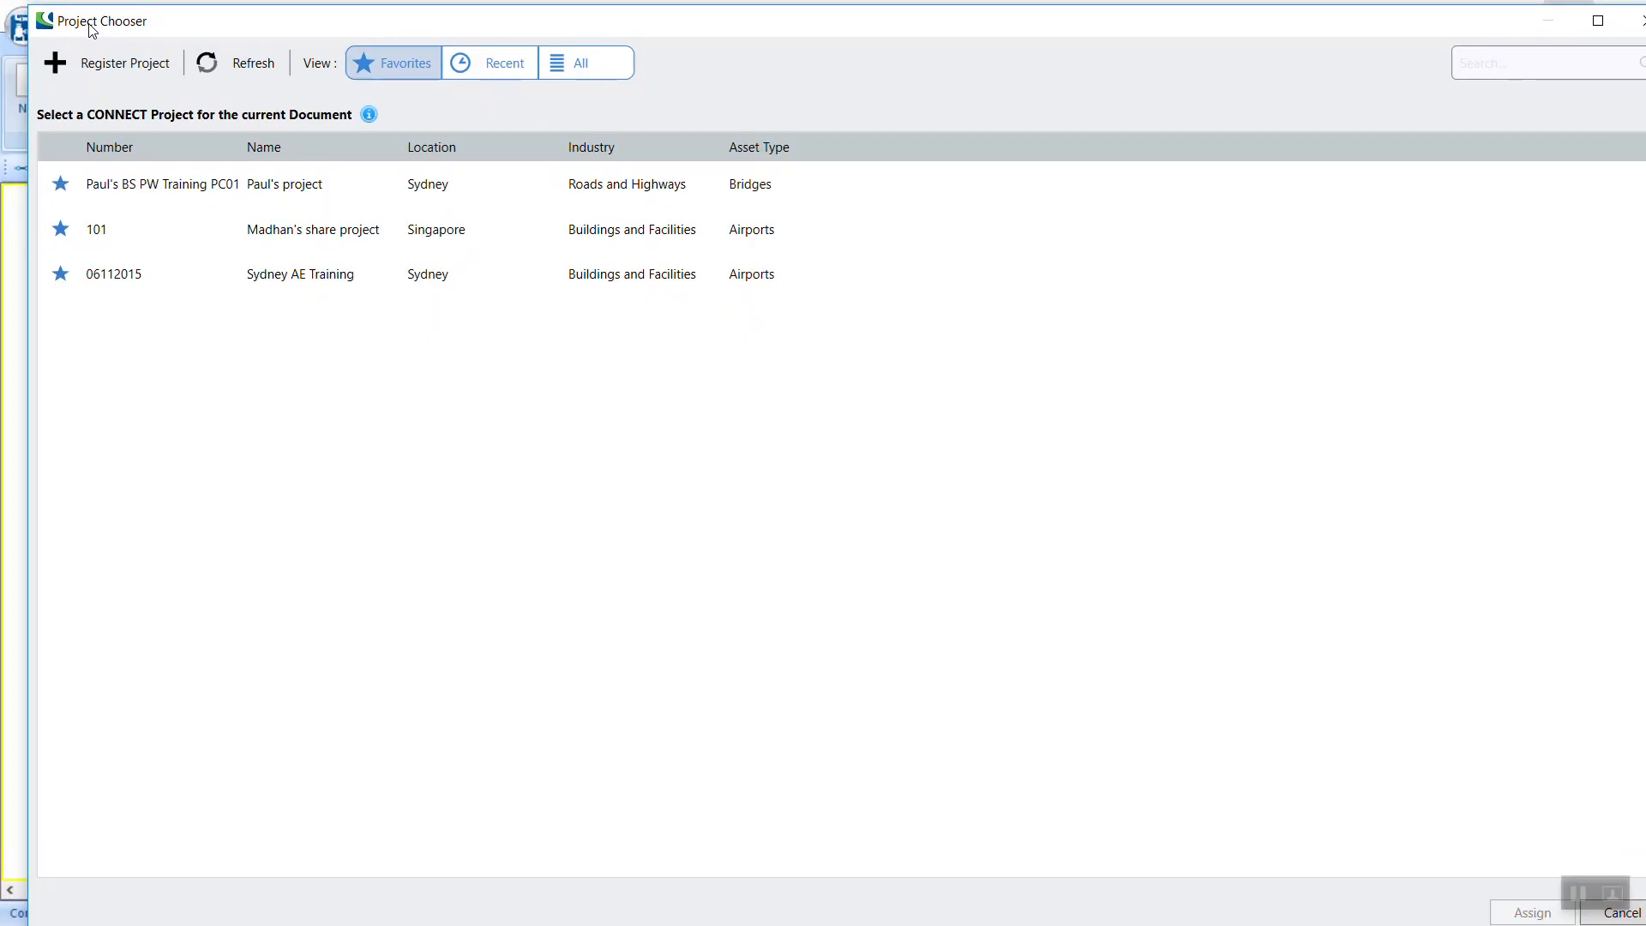
Step: Dismiss the Project Chooser without assigning a CONNECT project to the model
{"action": "left_click_drag", "start_coordinate": [89, 24], "coordinate": [79, 20]}
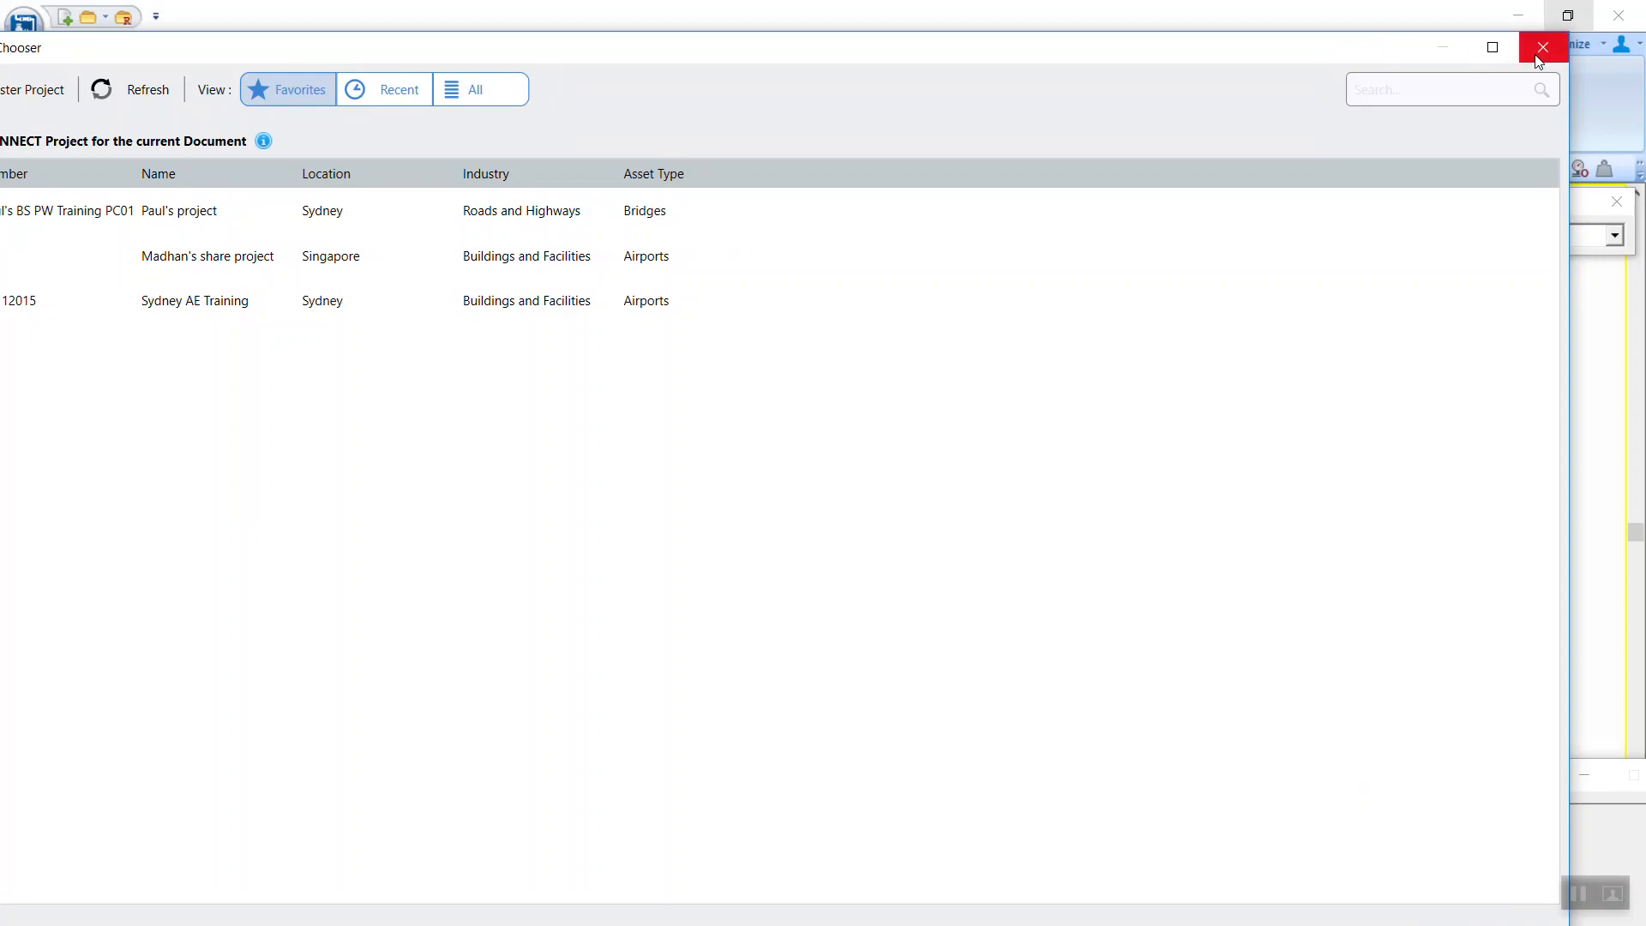
{"action": "left_click_drag", "start_coordinate": [1288, 61], "coordinate": [1324, 48]}
{"action": "left_click", "coordinate": [1576, 36]}
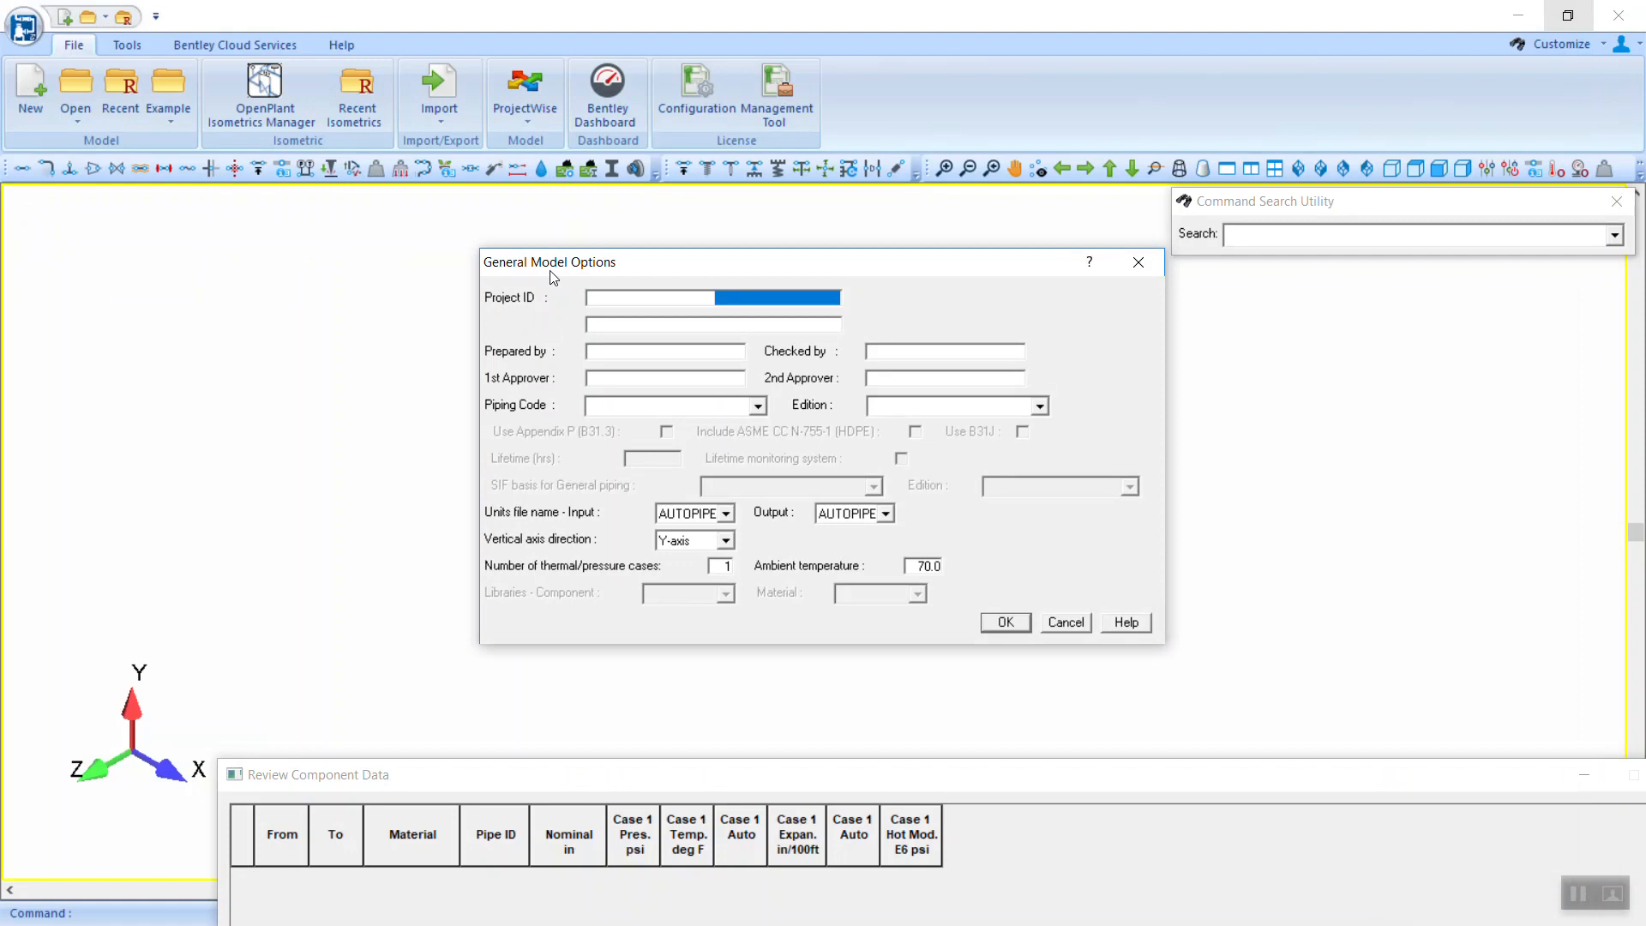
Step: Set the model's piping code to B31.3 Process with the 2016 edition
{"action": "left_click", "coordinate": [763, 409]}
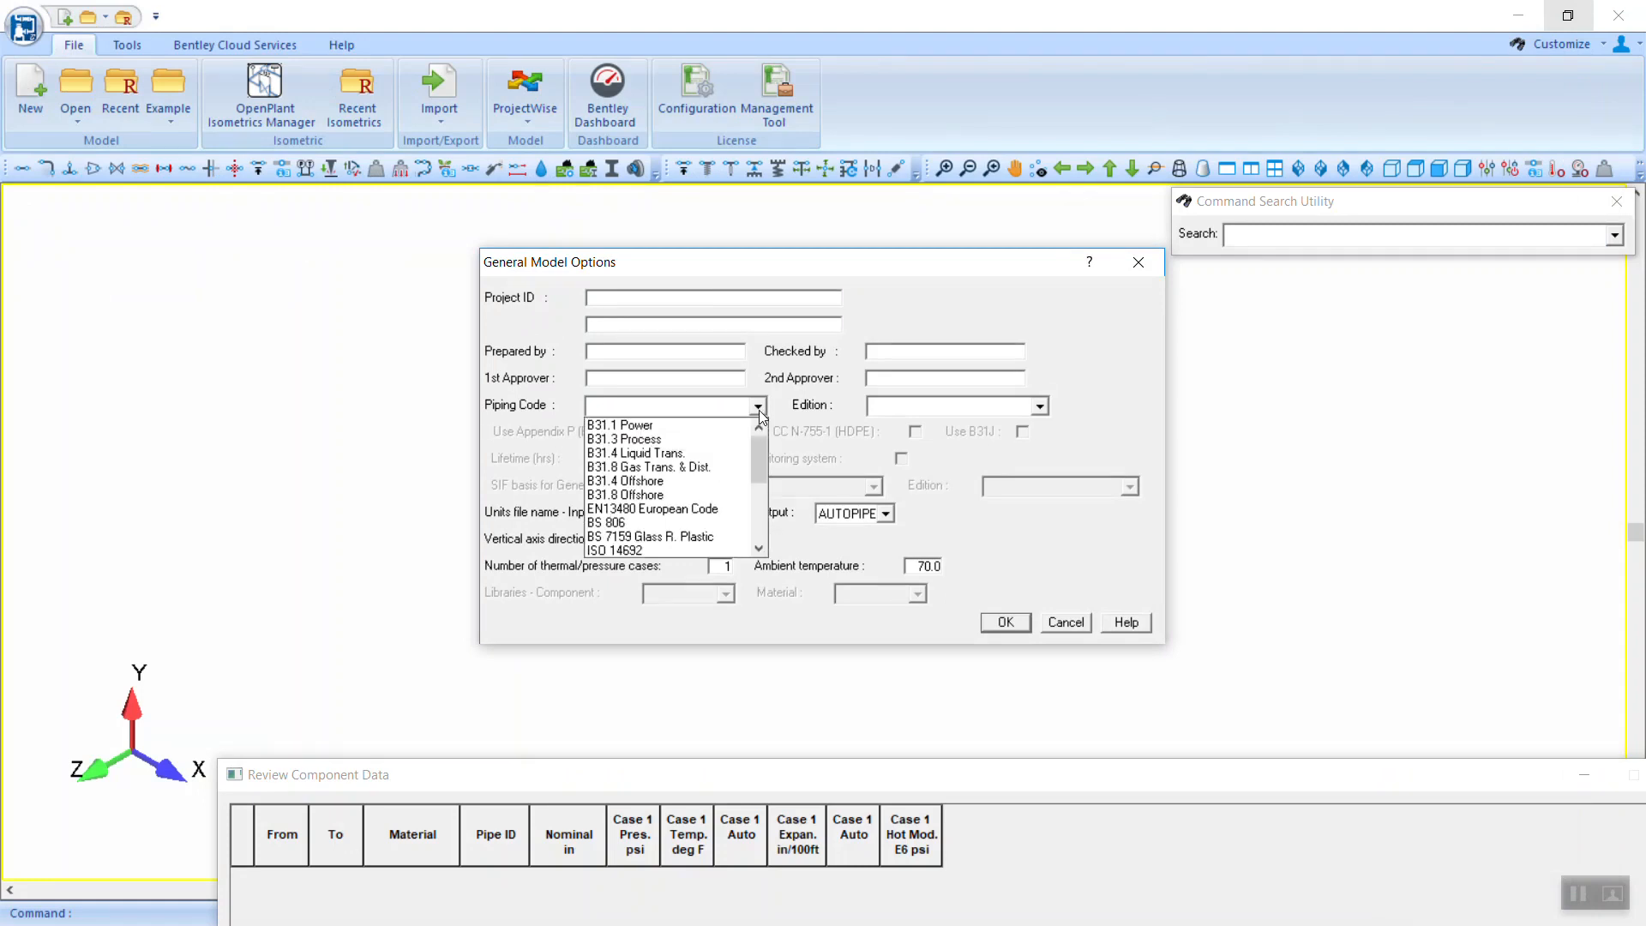
{"action": "left_click", "coordinate": [720, 433]}
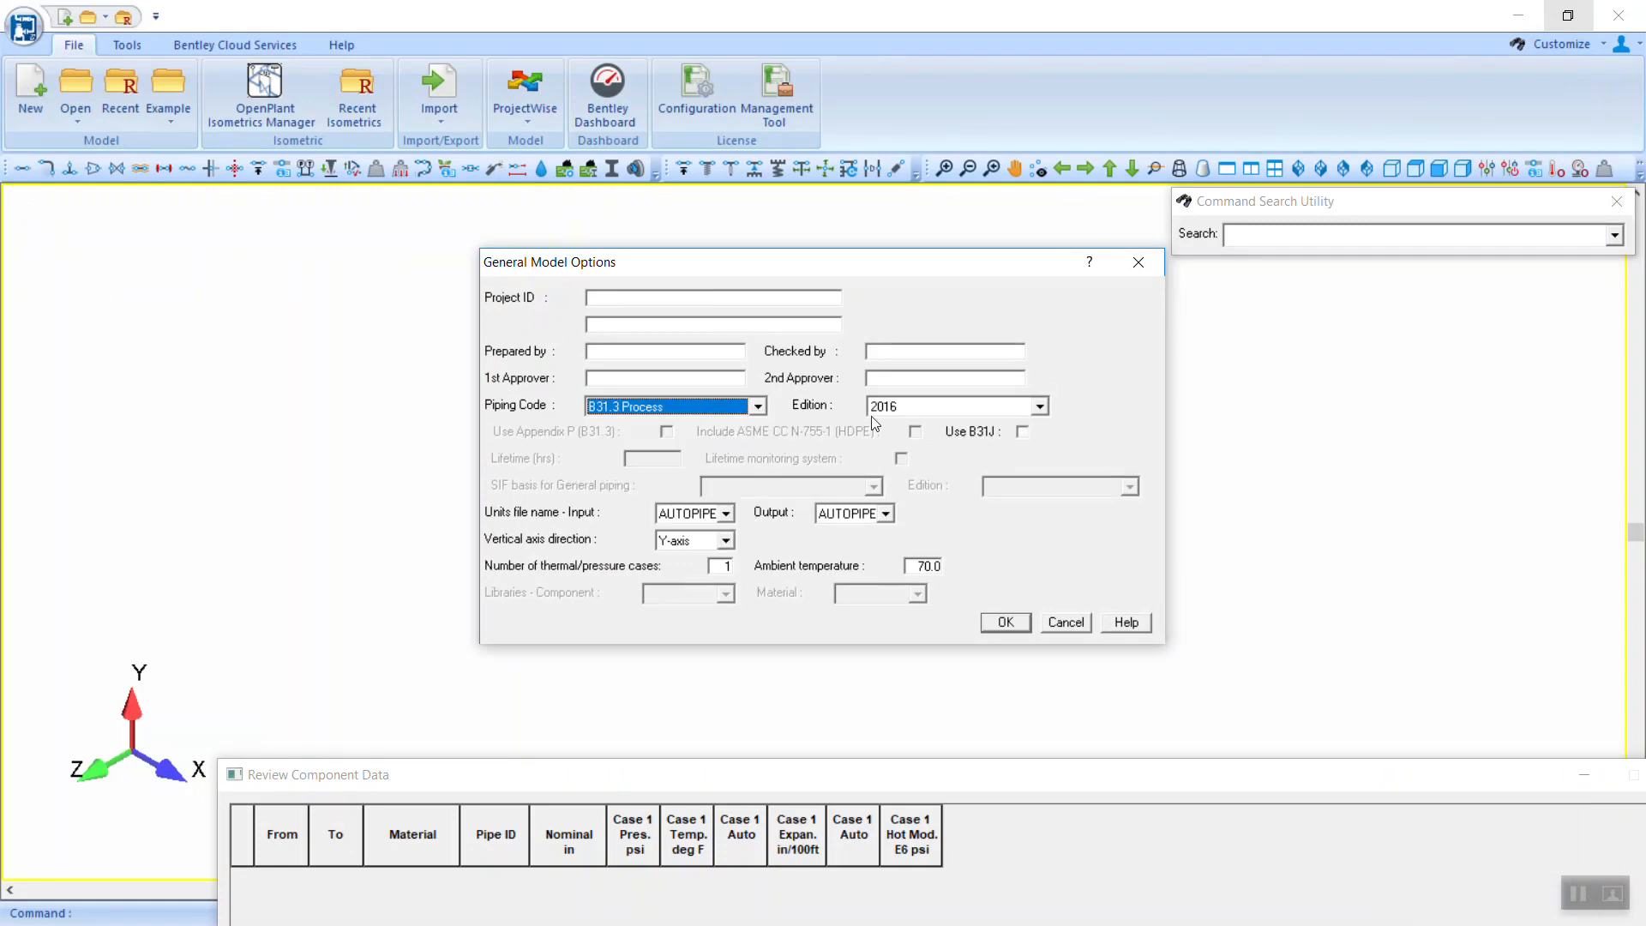
{"action": "left_click", "coordinate": [943, 408]}
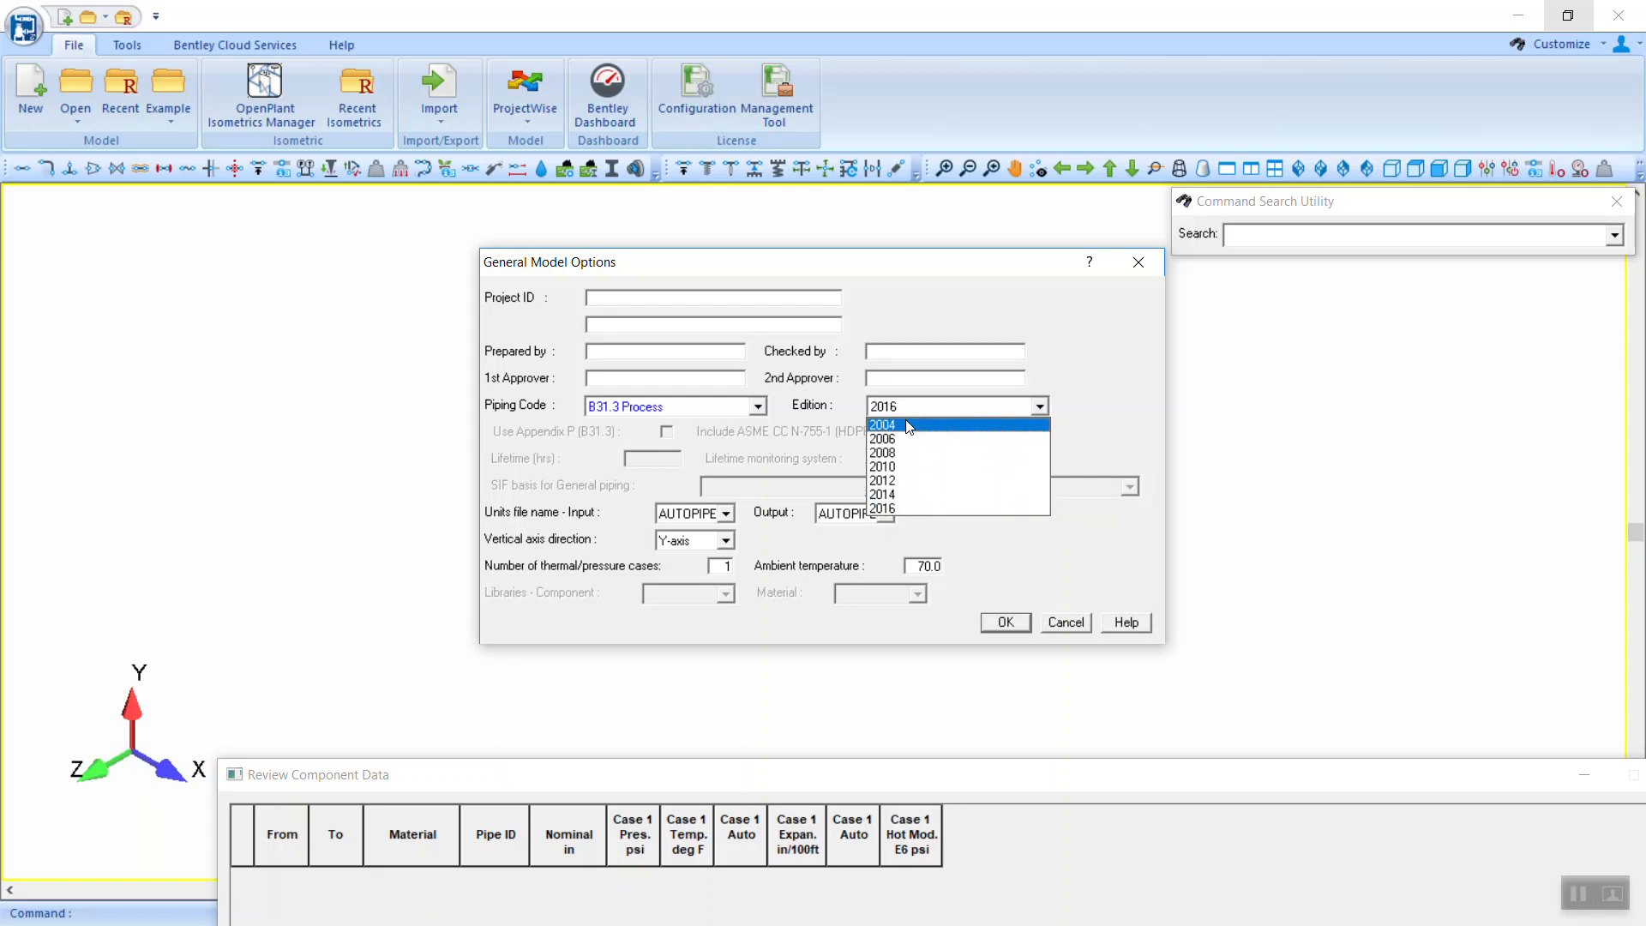
{"action": "left_click", "coordinate": [891, 508]}
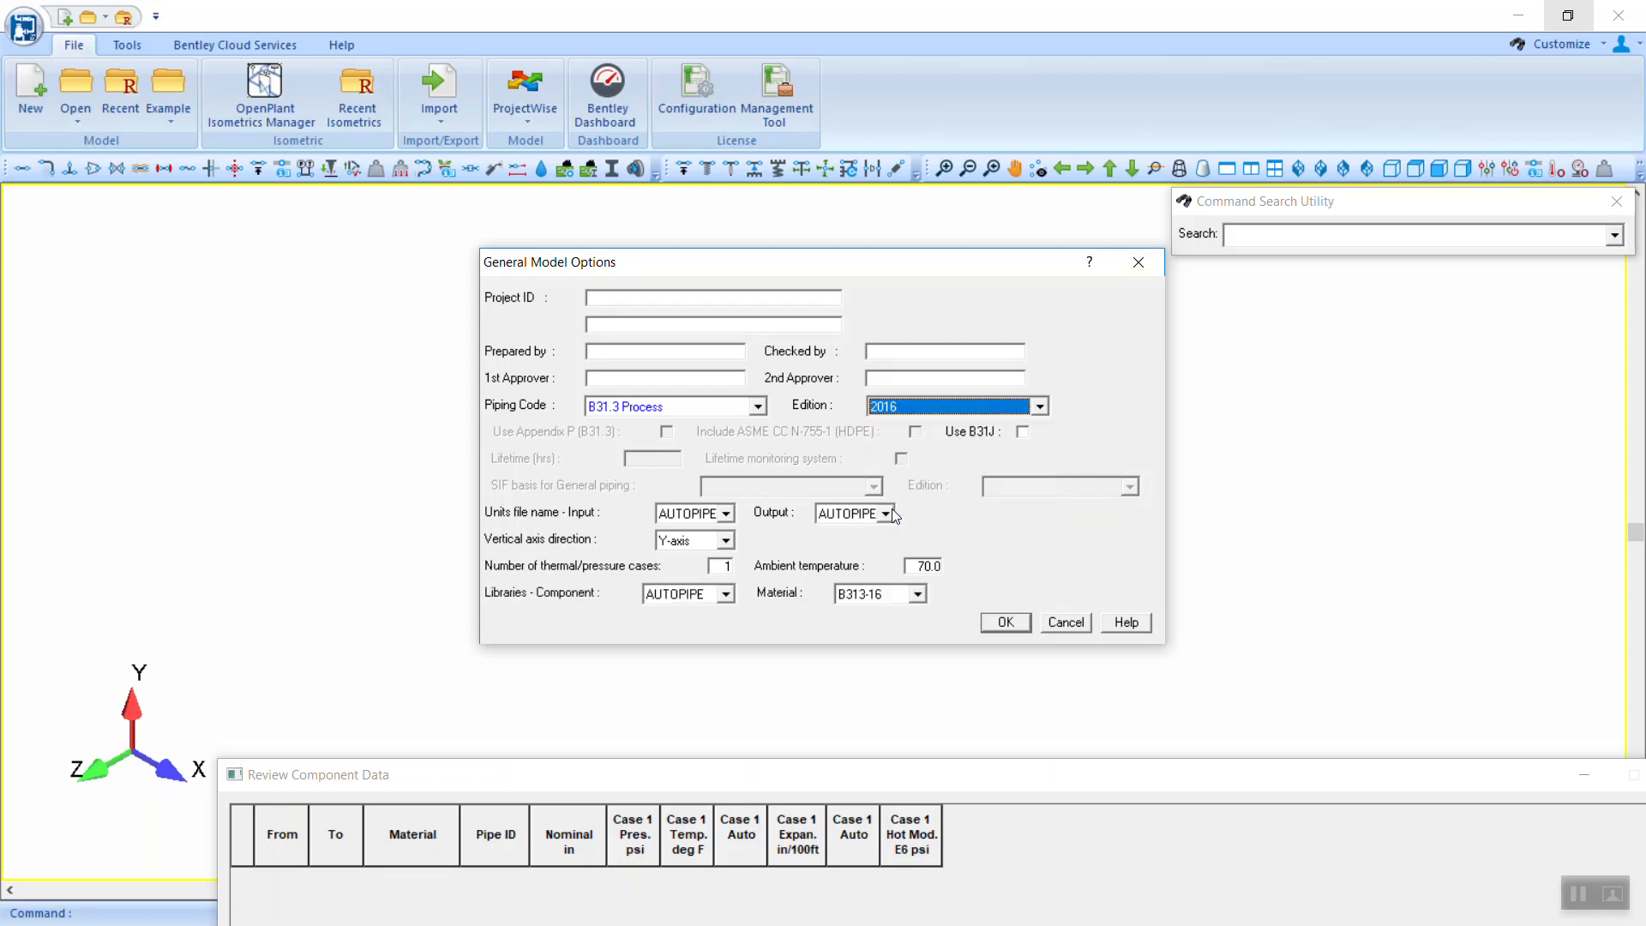
Step: Set both the input and output units files to SI and choose Y-axis as the vertical axis direction
{"action": "left_click", "coordinate": [718, 514]}
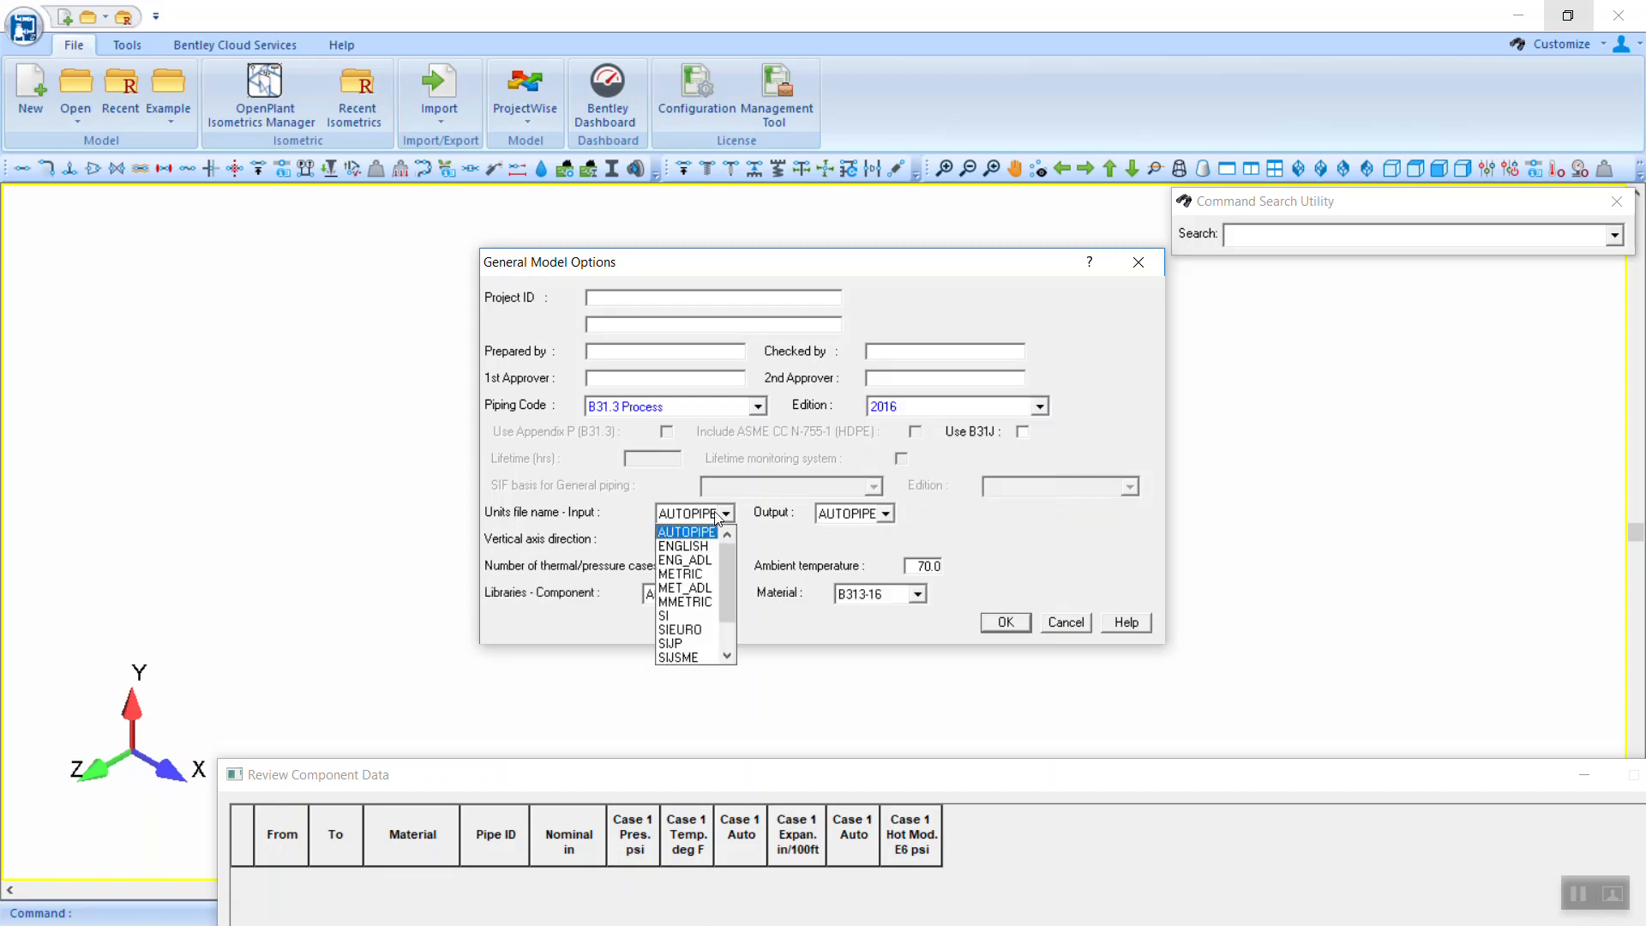
{"action": "left_click", "coordinate": [708, 615]}
{"action": "left_click", "coordinate": [857, 514]}
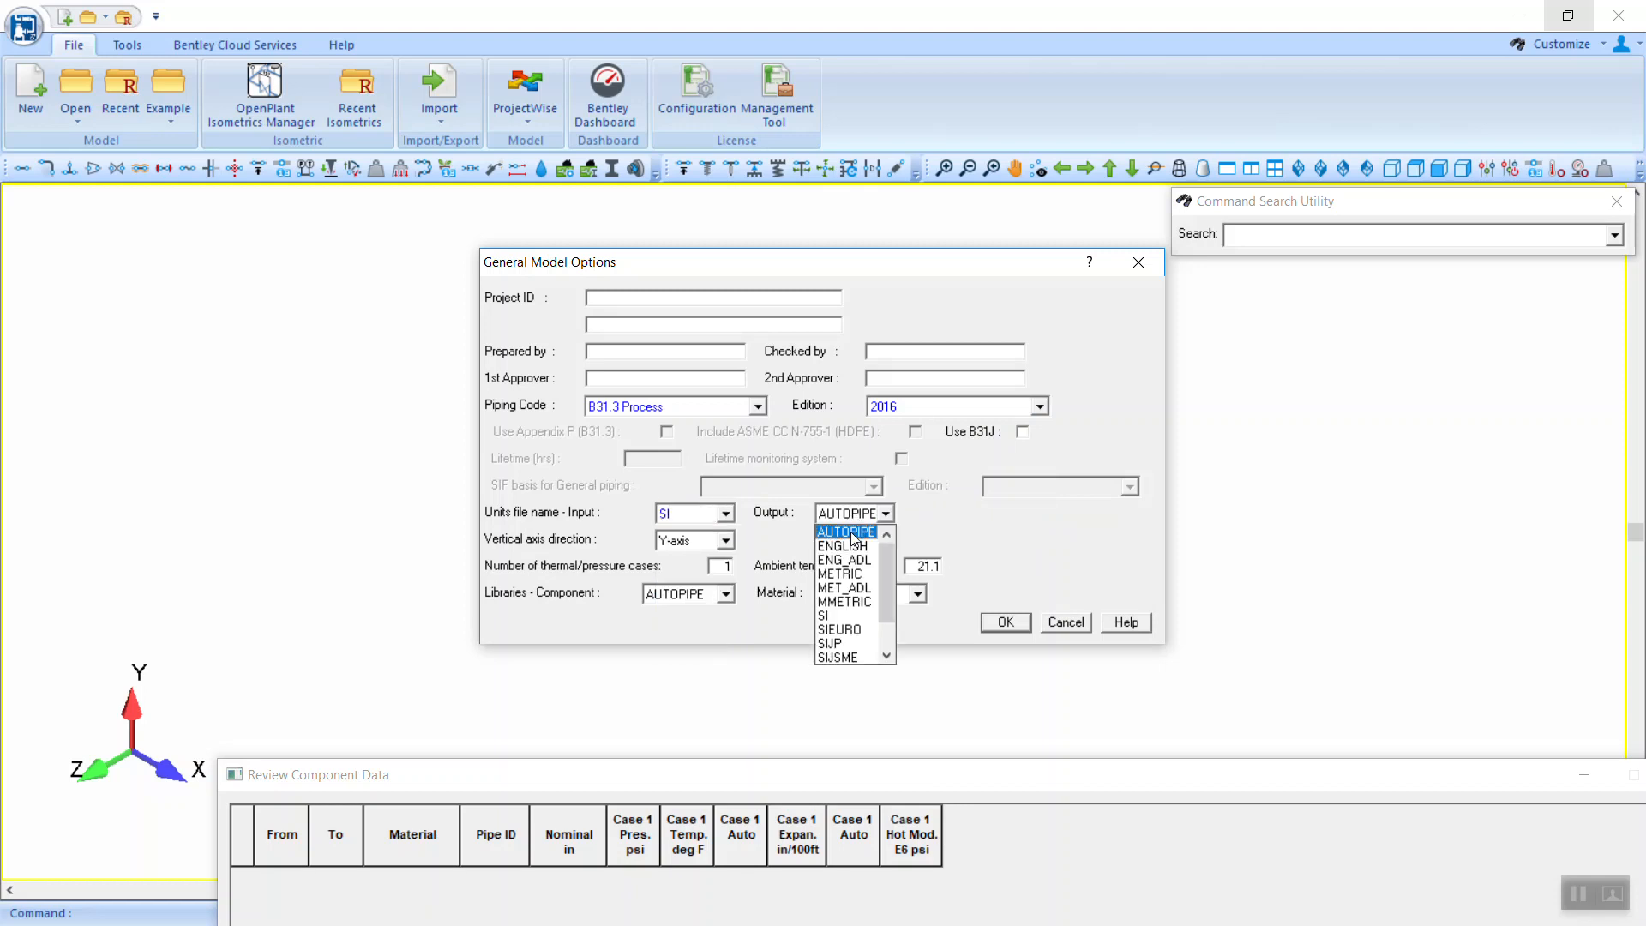
{"action": "left_click", "coordinate": [853, 615]}
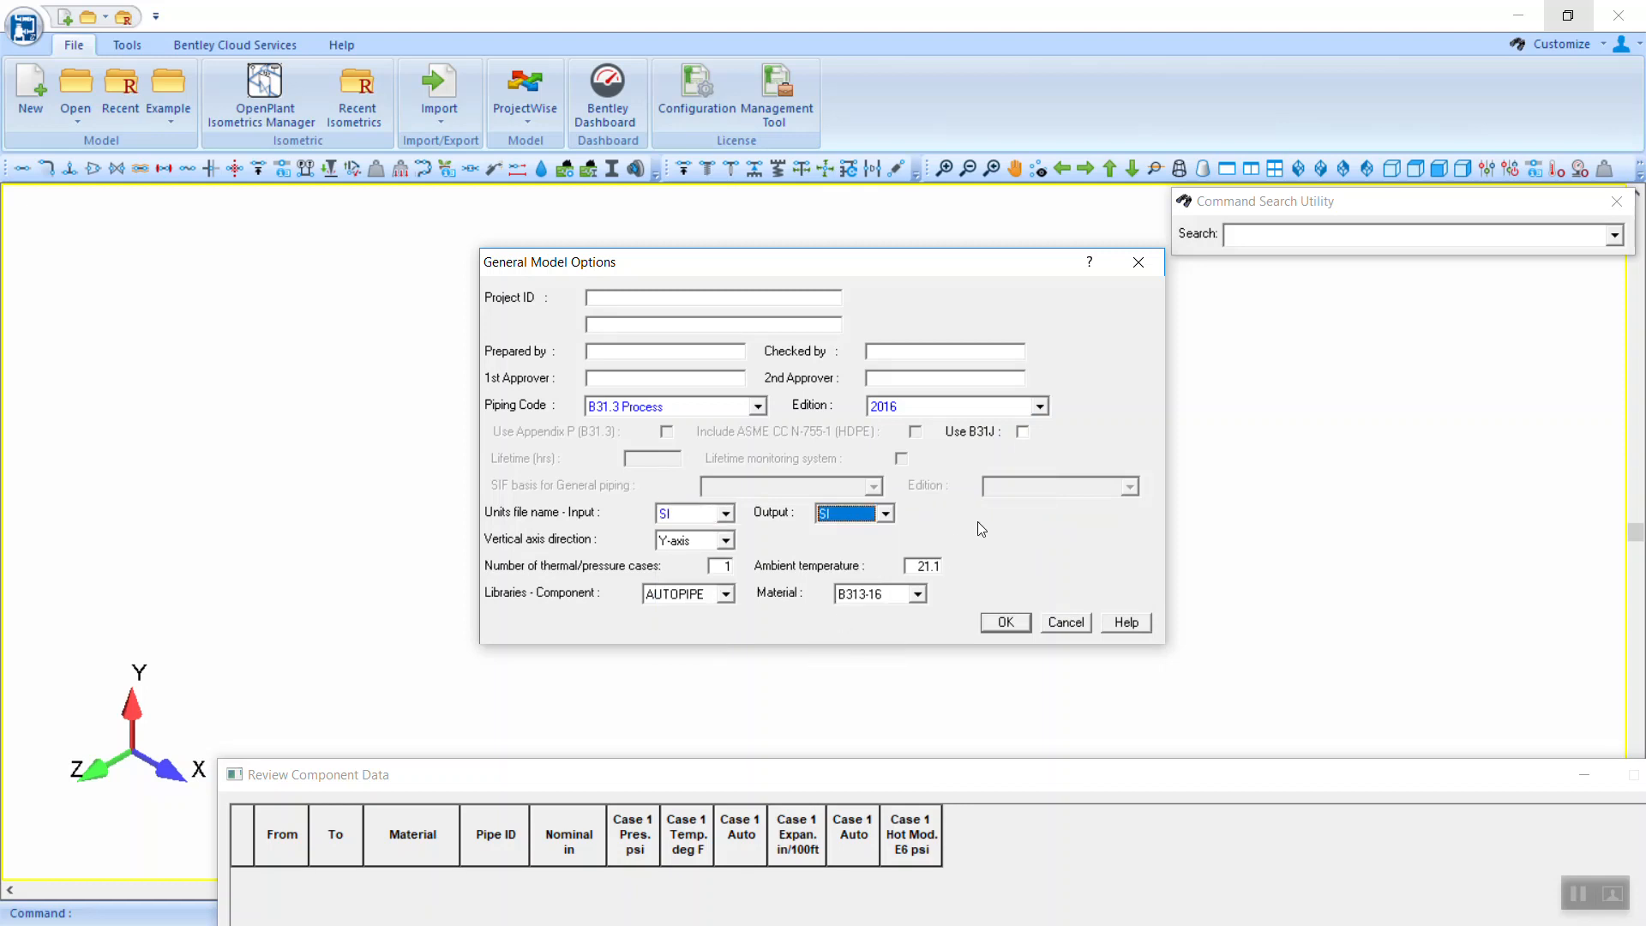
{"action": "left_click", "coordinate": [726, 541]}
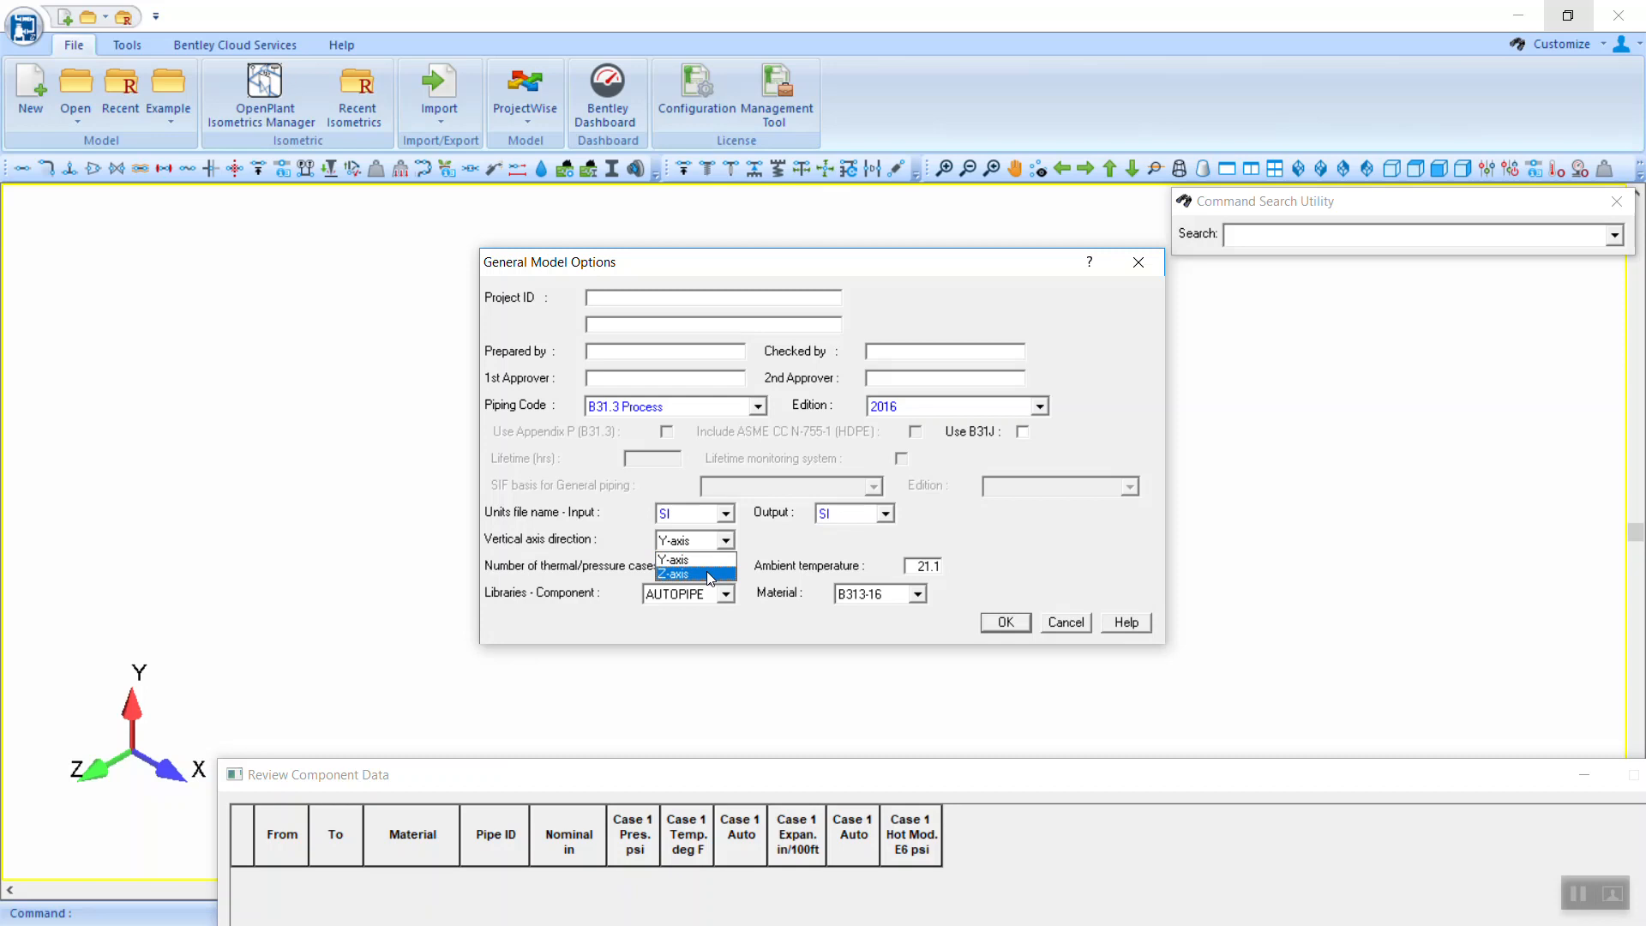
{"action": "left_click", "coordinate": [707, 561]}
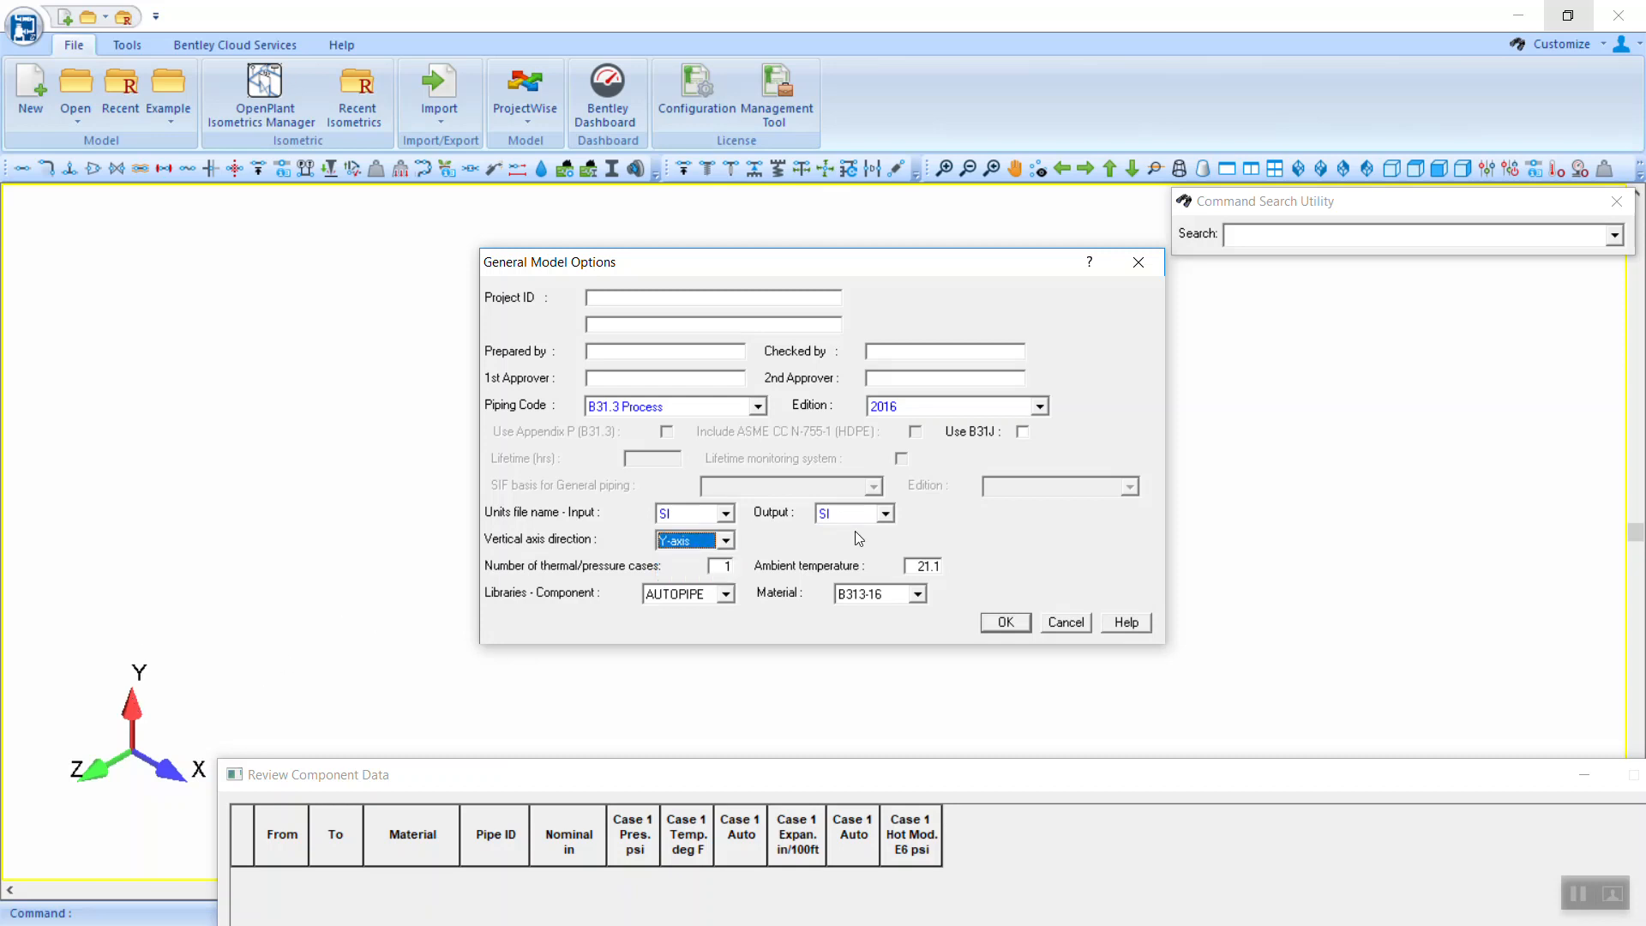
Step: Review the ambient temperature field and the available input units files and component libraries in the general model options
{"action": "double_click", "coordinate": [926, 565]}
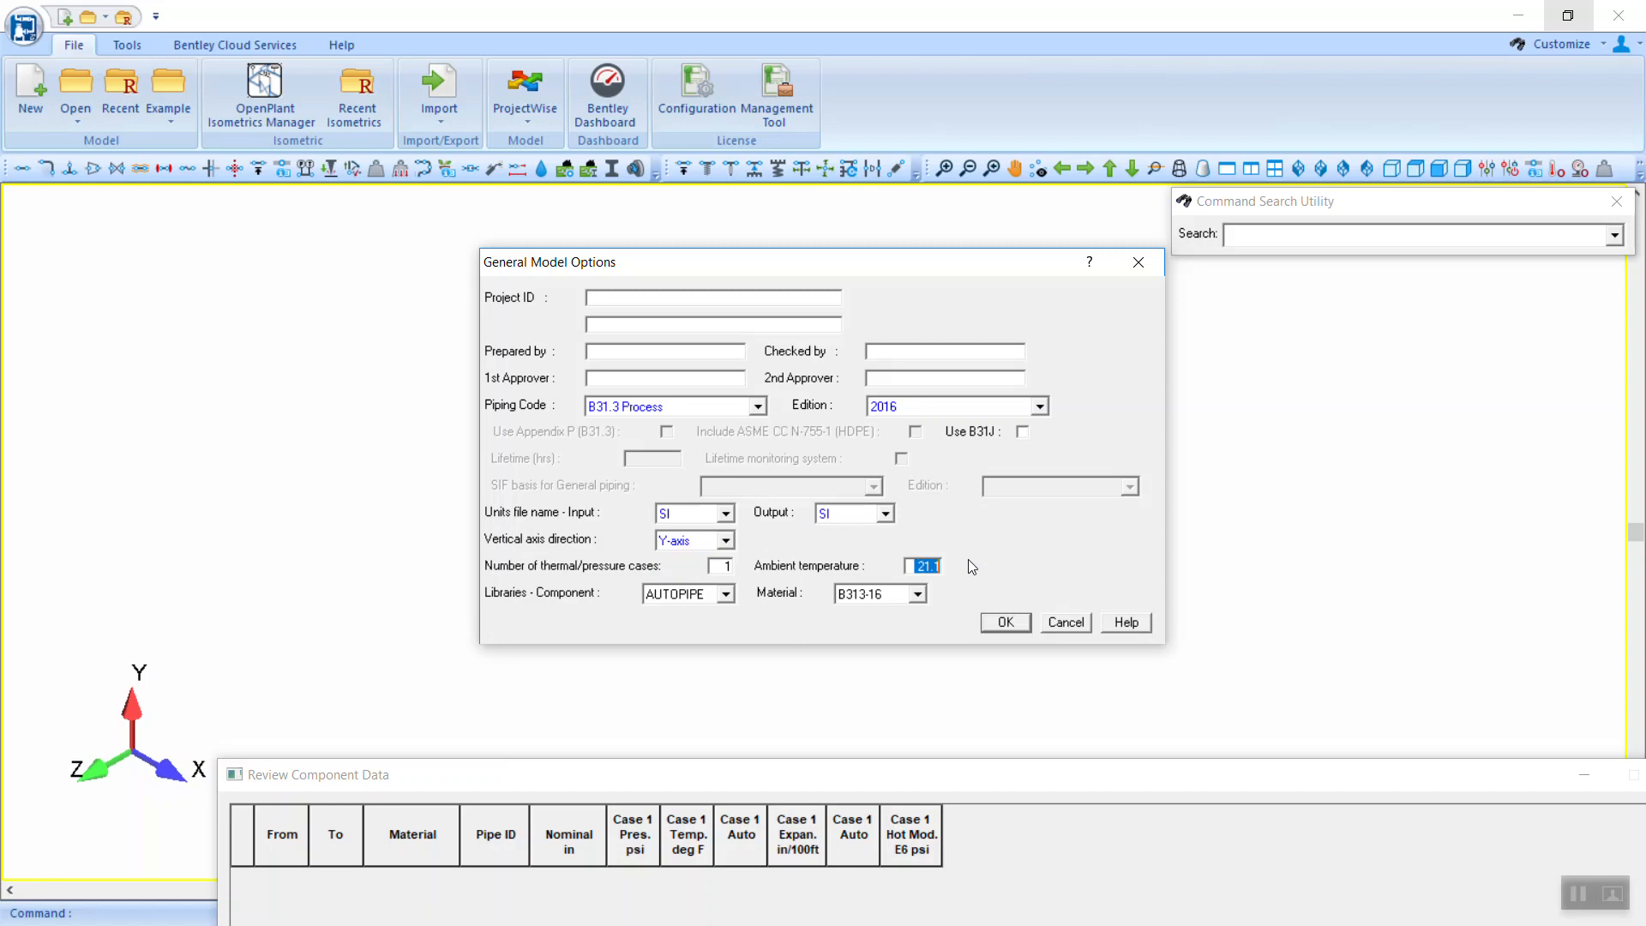
{"action": "left_click", "coordinate": [727, 513]}
{"action": "left_click", "coordinate": [727, 513]}
{"action": "double_click", "coordinate": [916, 565]}
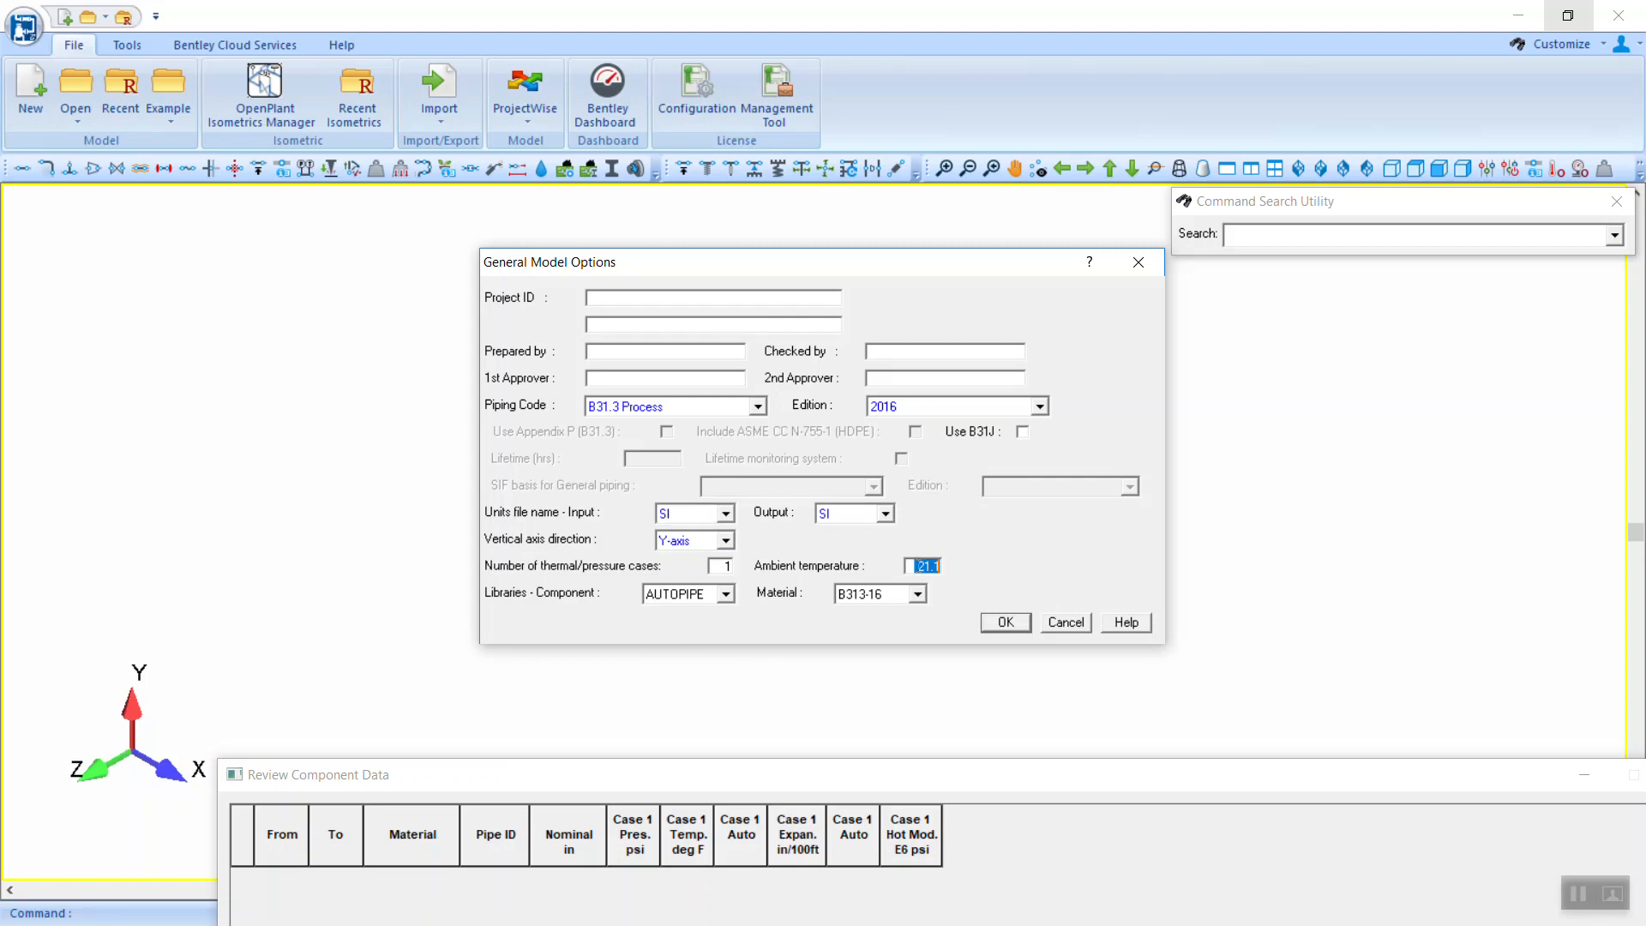
{"action": "left_click", "coordinate": [726, 513]}
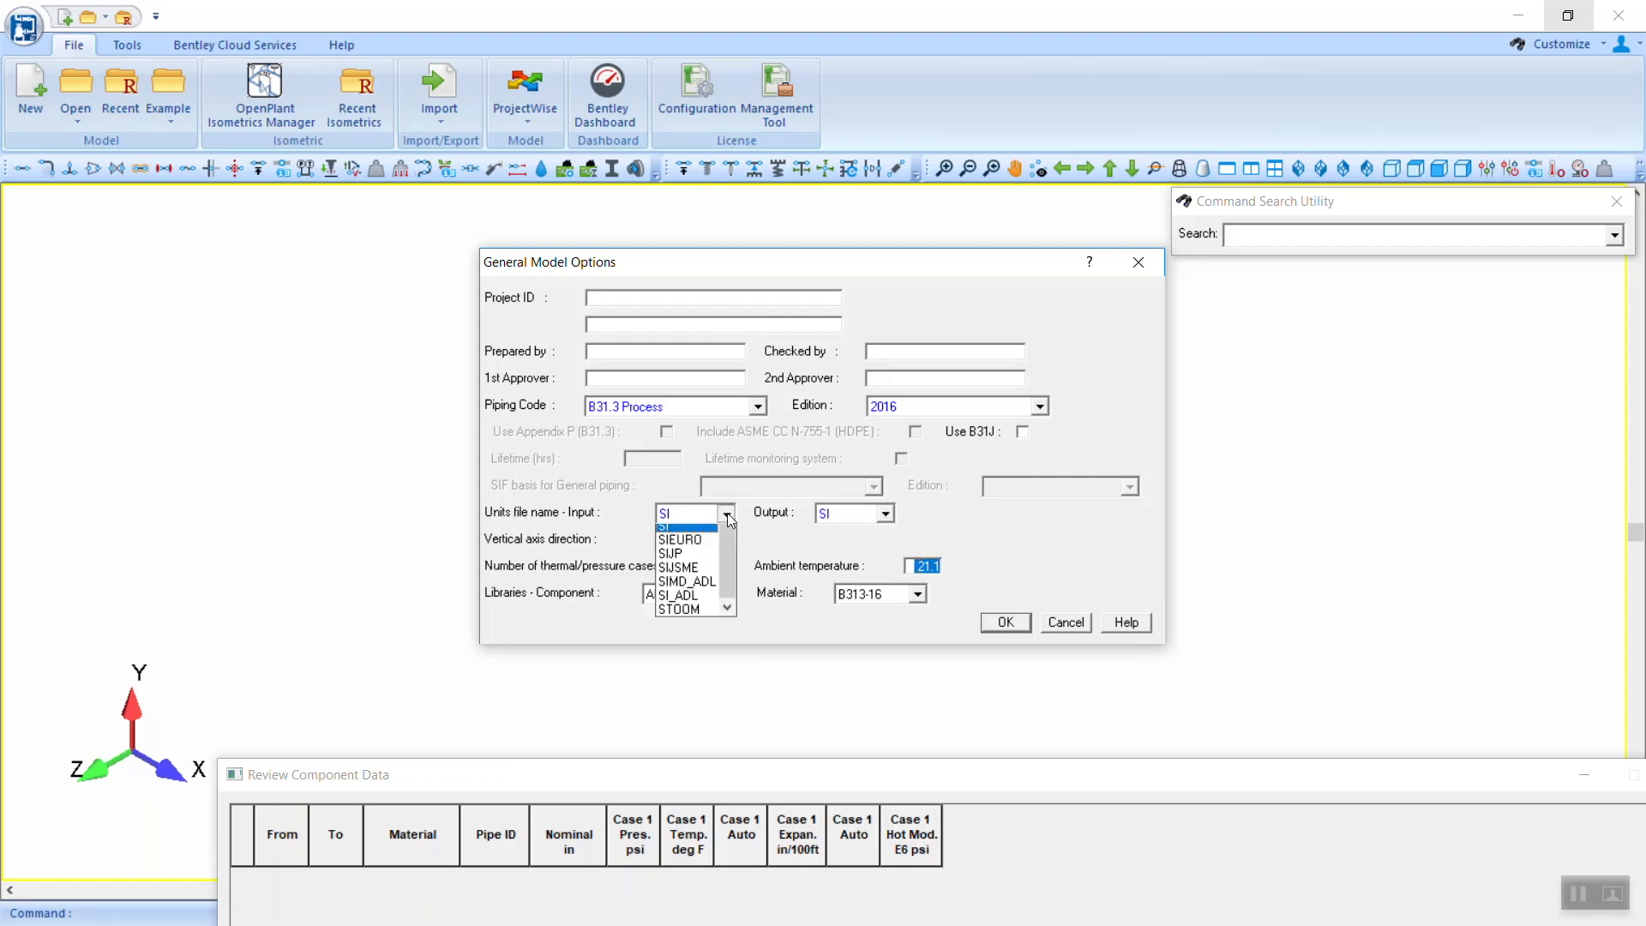
{"action": "scroll", "coordinate": [710, 557], "scroll_direction": "up", "scroll_amount": 1}
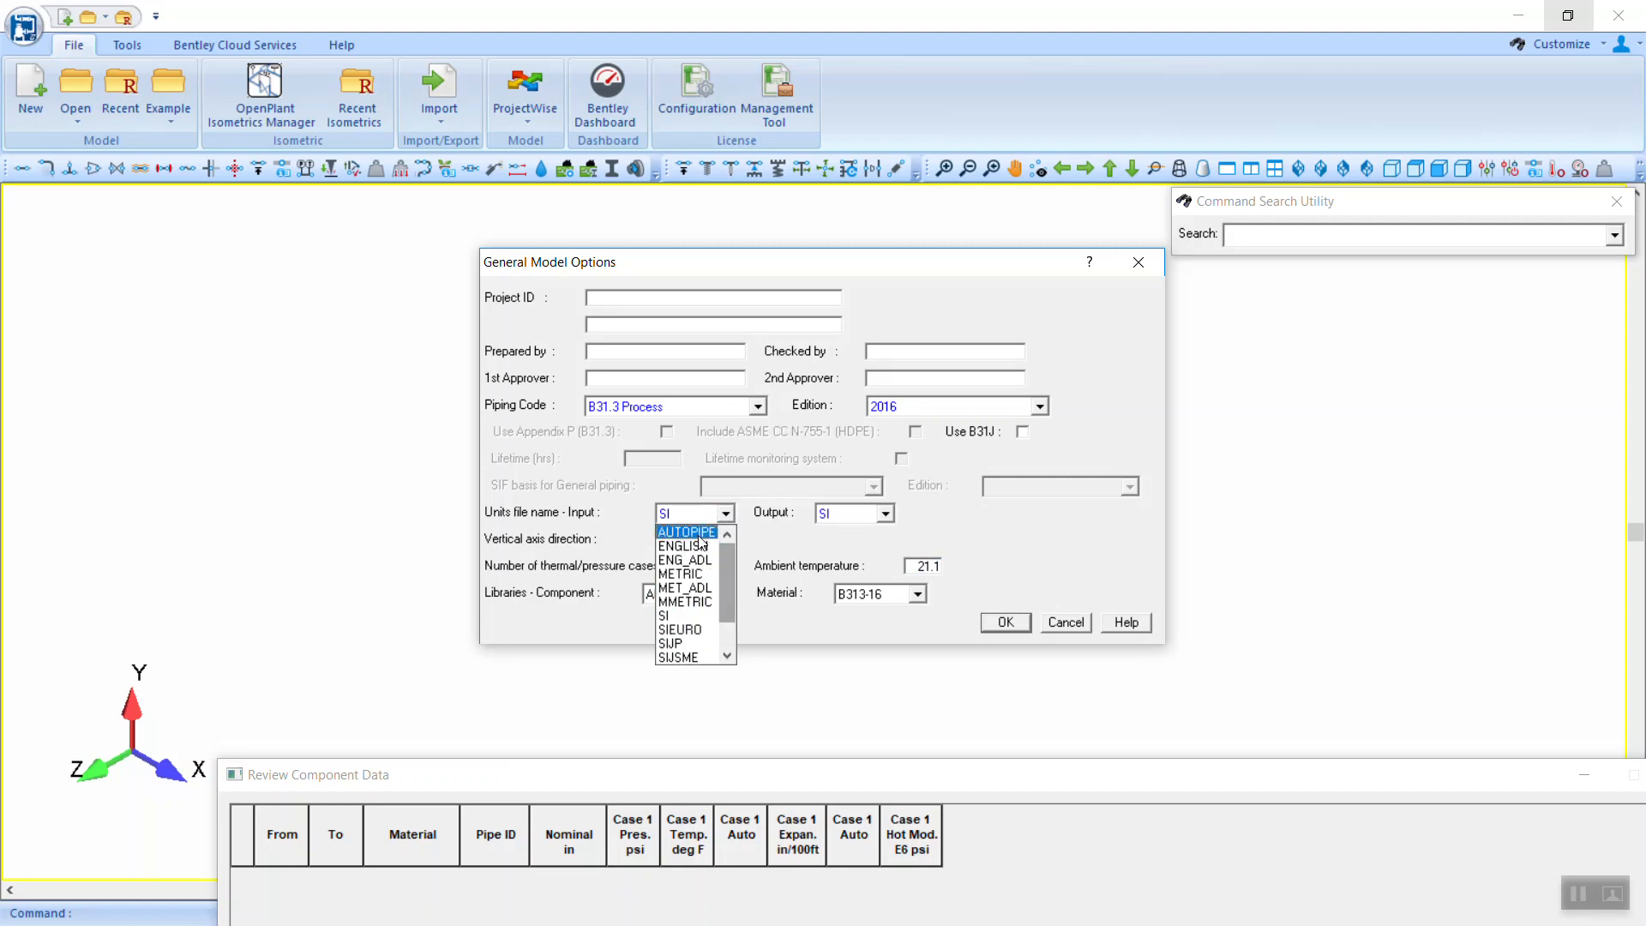
{"action": "left_click", "coordinate": [867, 561]}
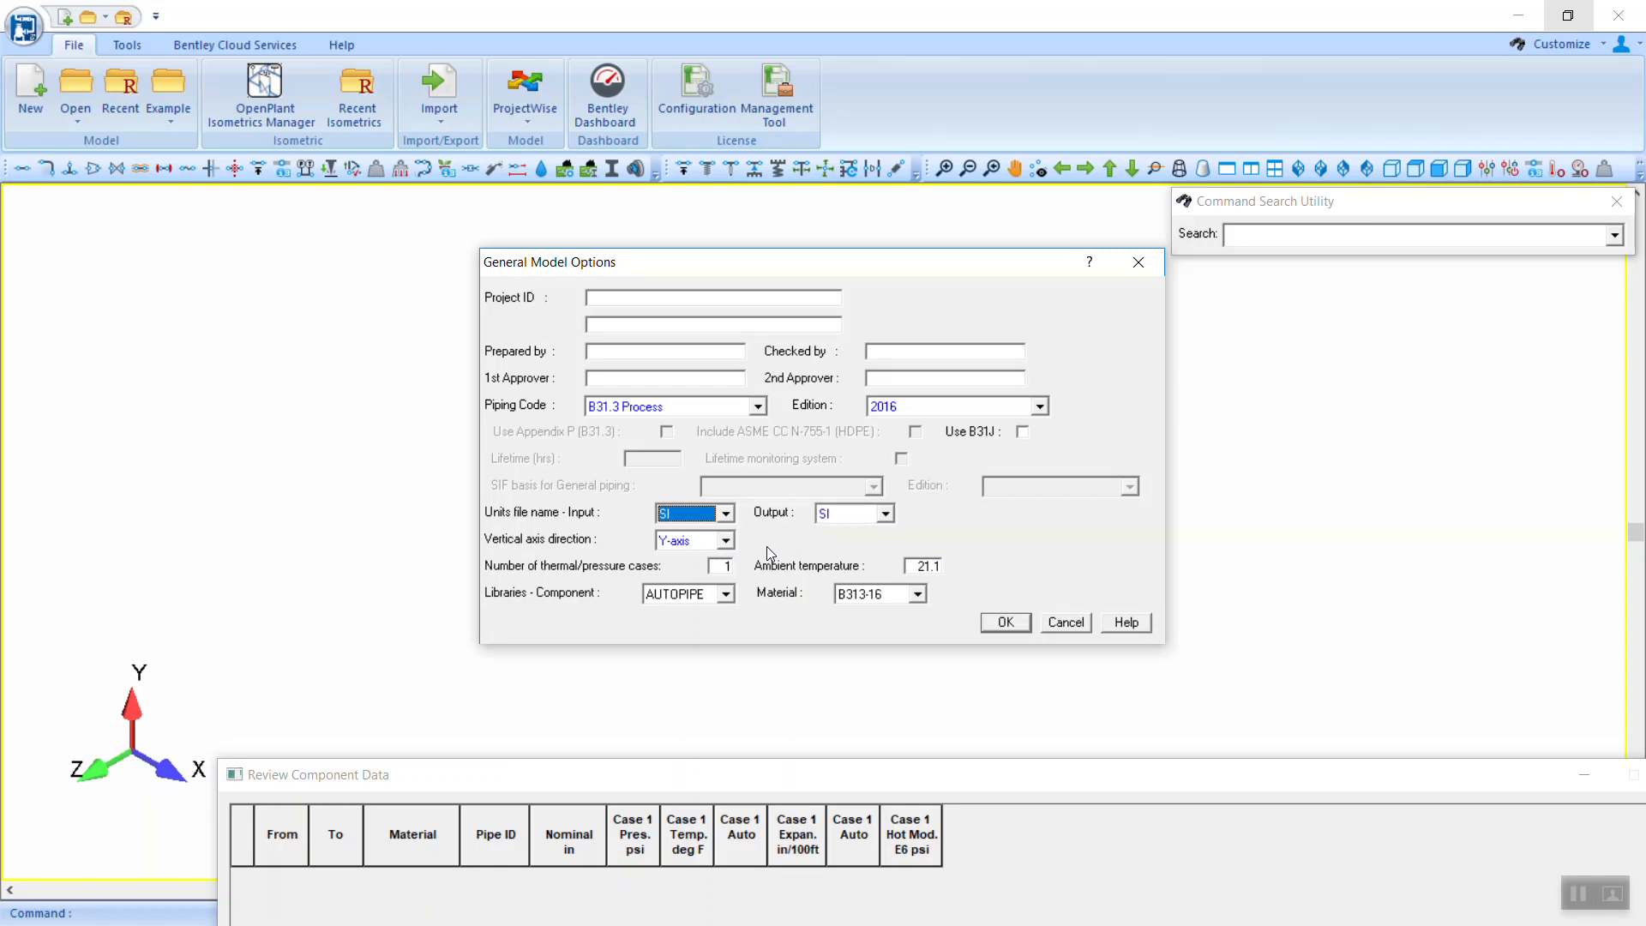
{"action": "left_click", "coordinate": [684, 594]}
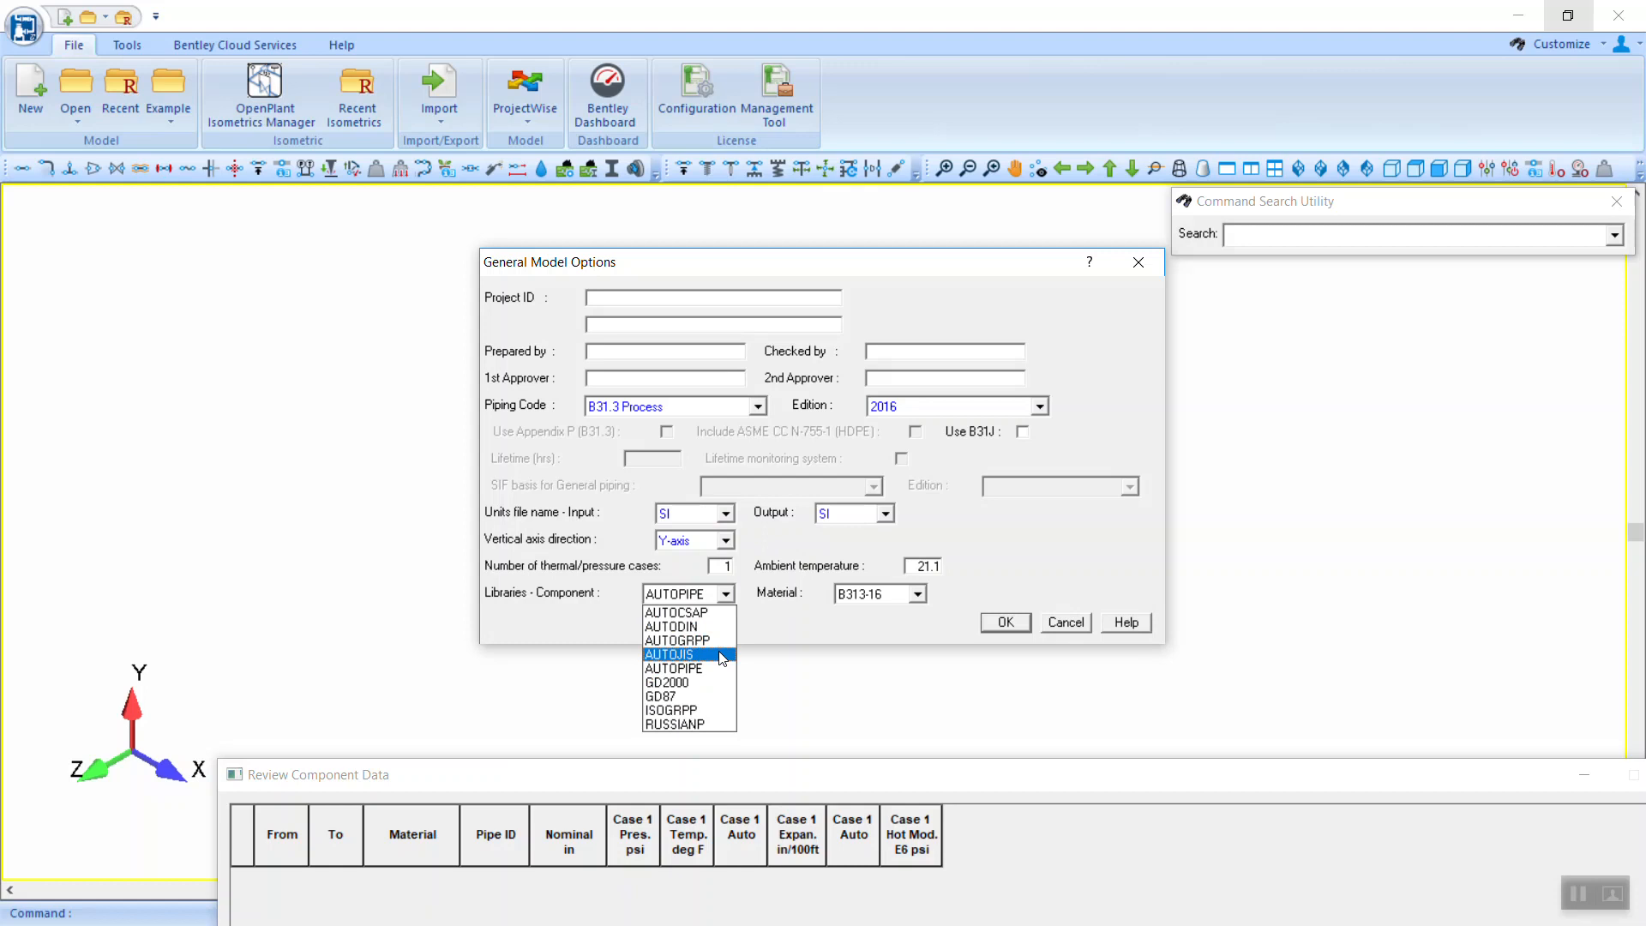
{"action": "left_click", "coordinate": [776, 658]}
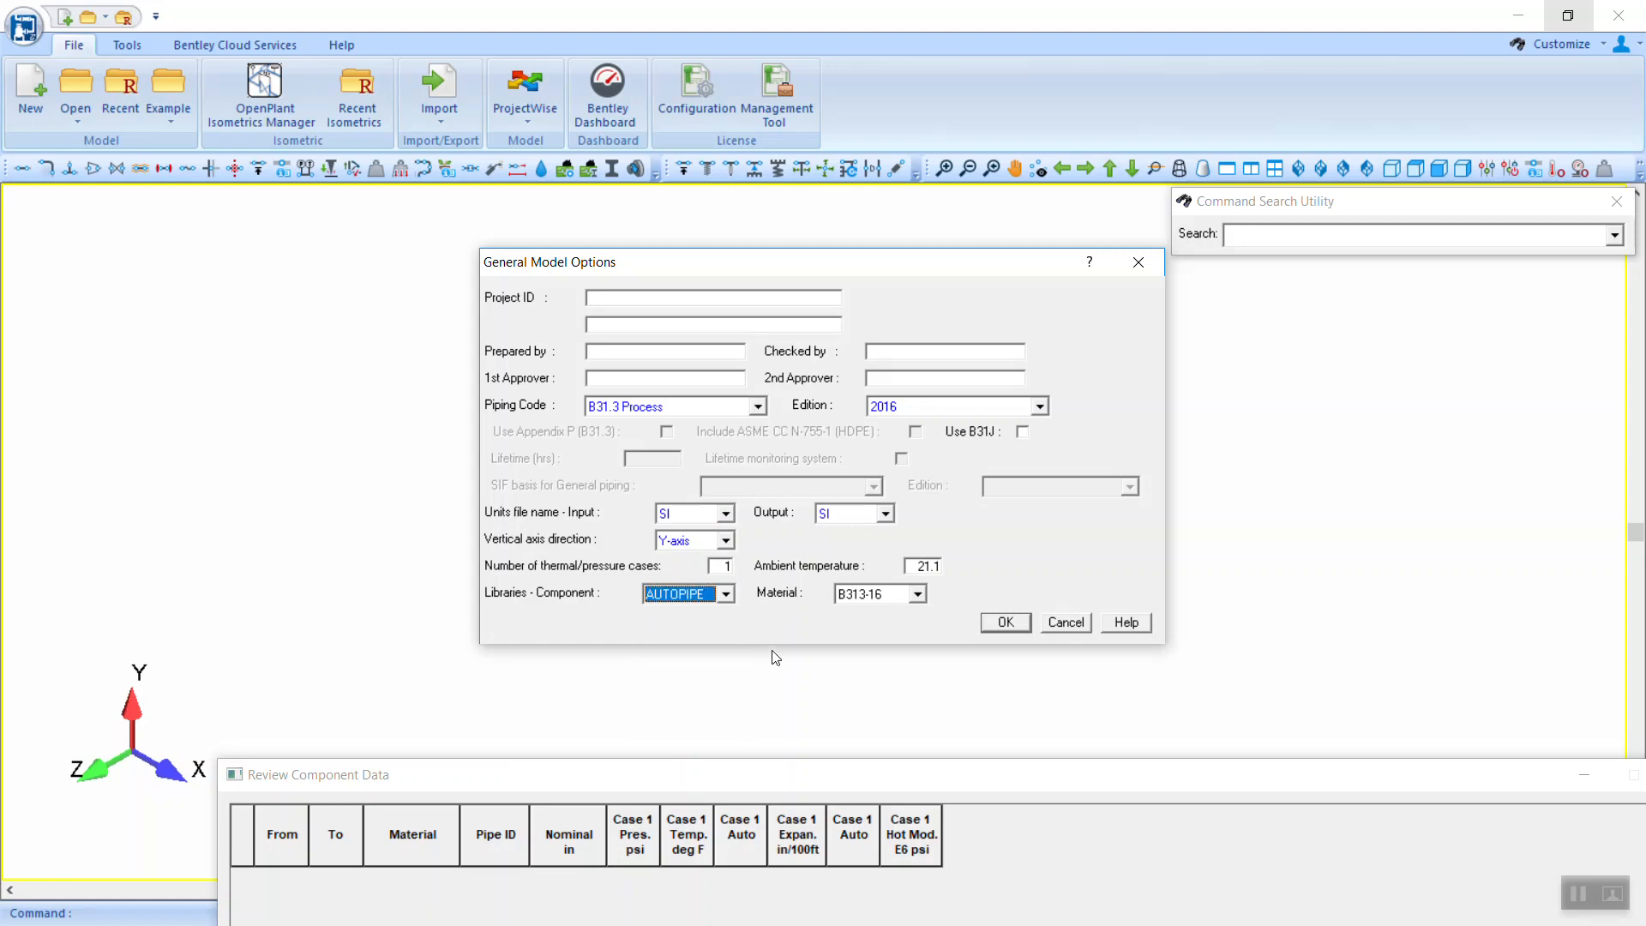
Step: Keep B313-16 as the material library and accept the general model options
{"action": "left_click", "coordinate": [849, 597]}
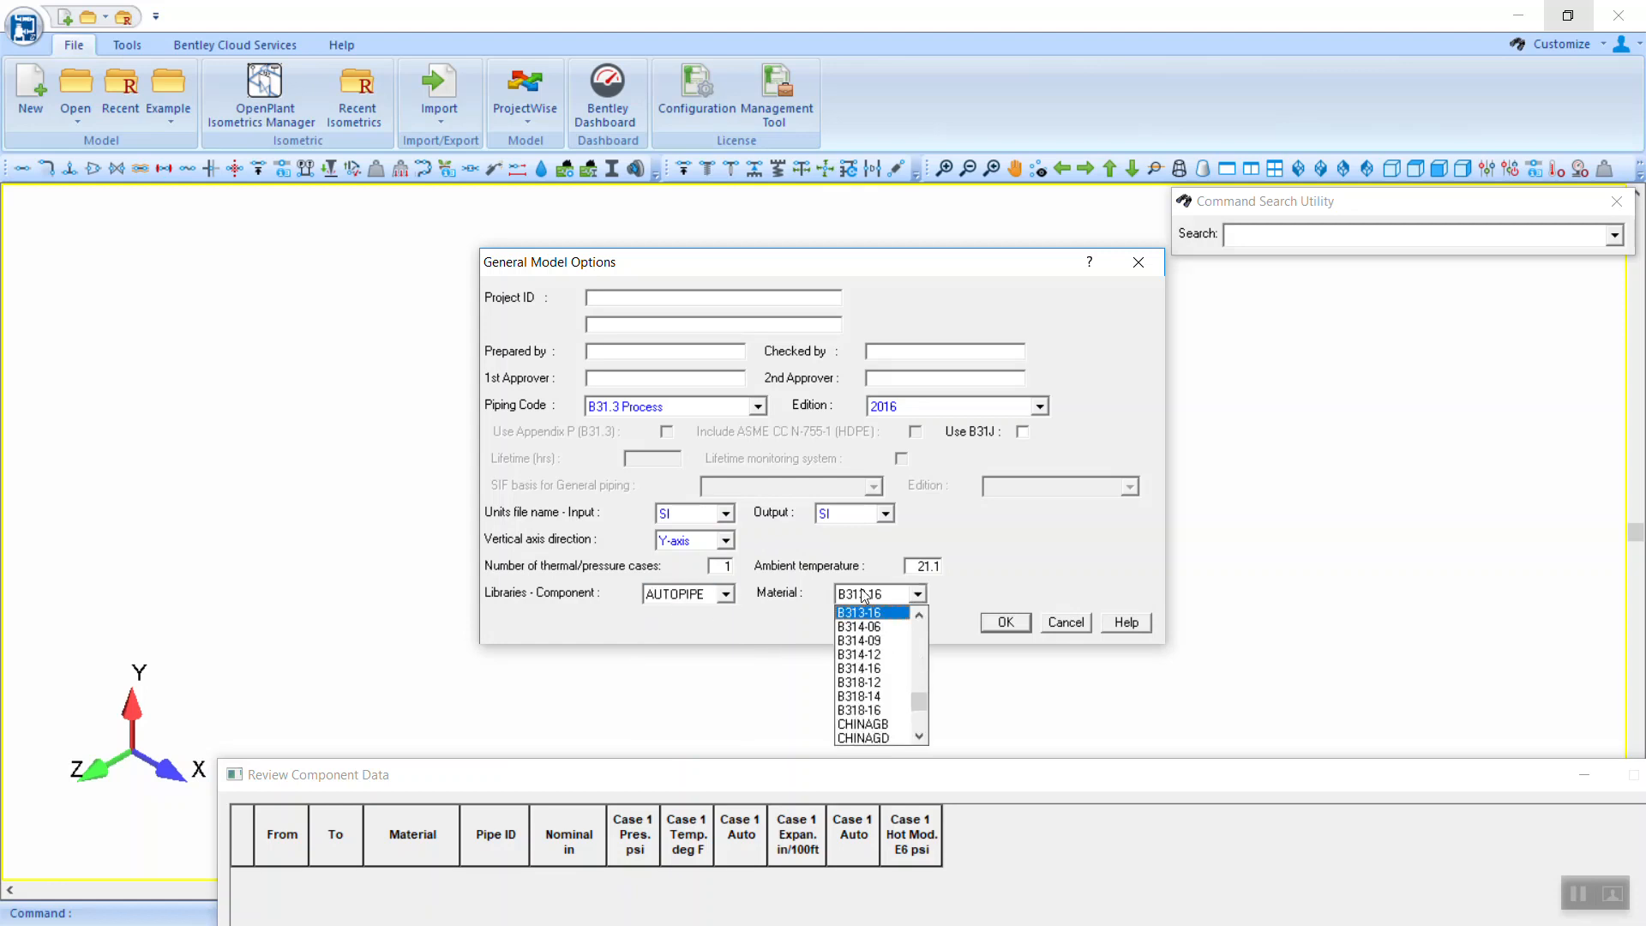
{"action": "left_click", "coordinate": [965, 589]}
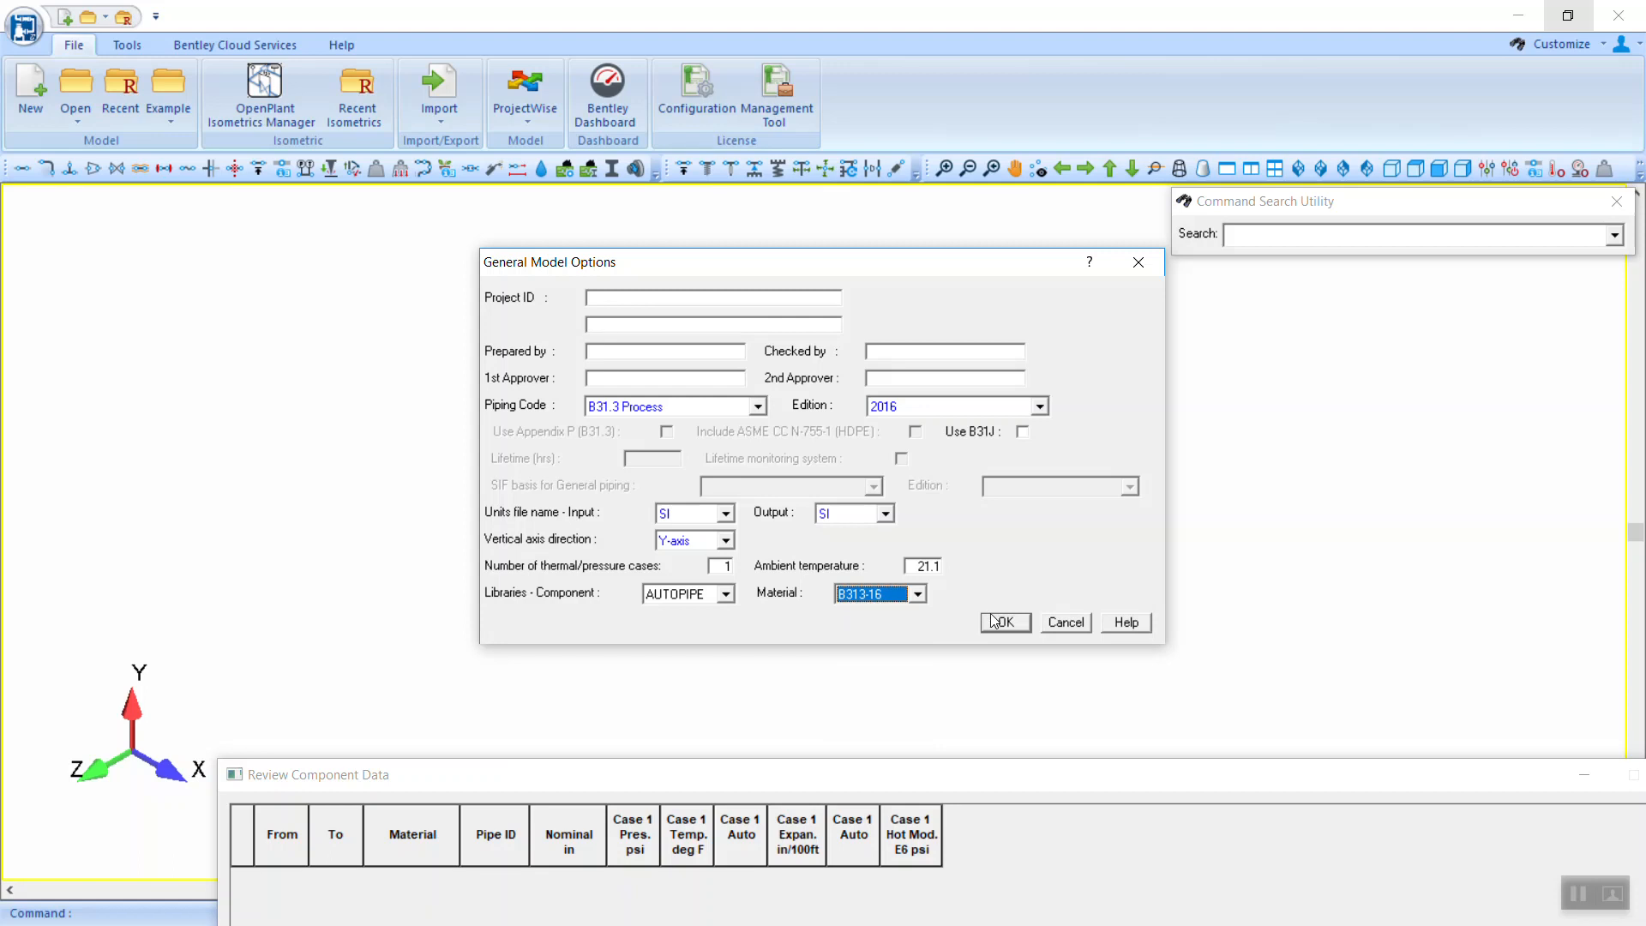
{"action": "left_click", "coordinate": [996, 623]}
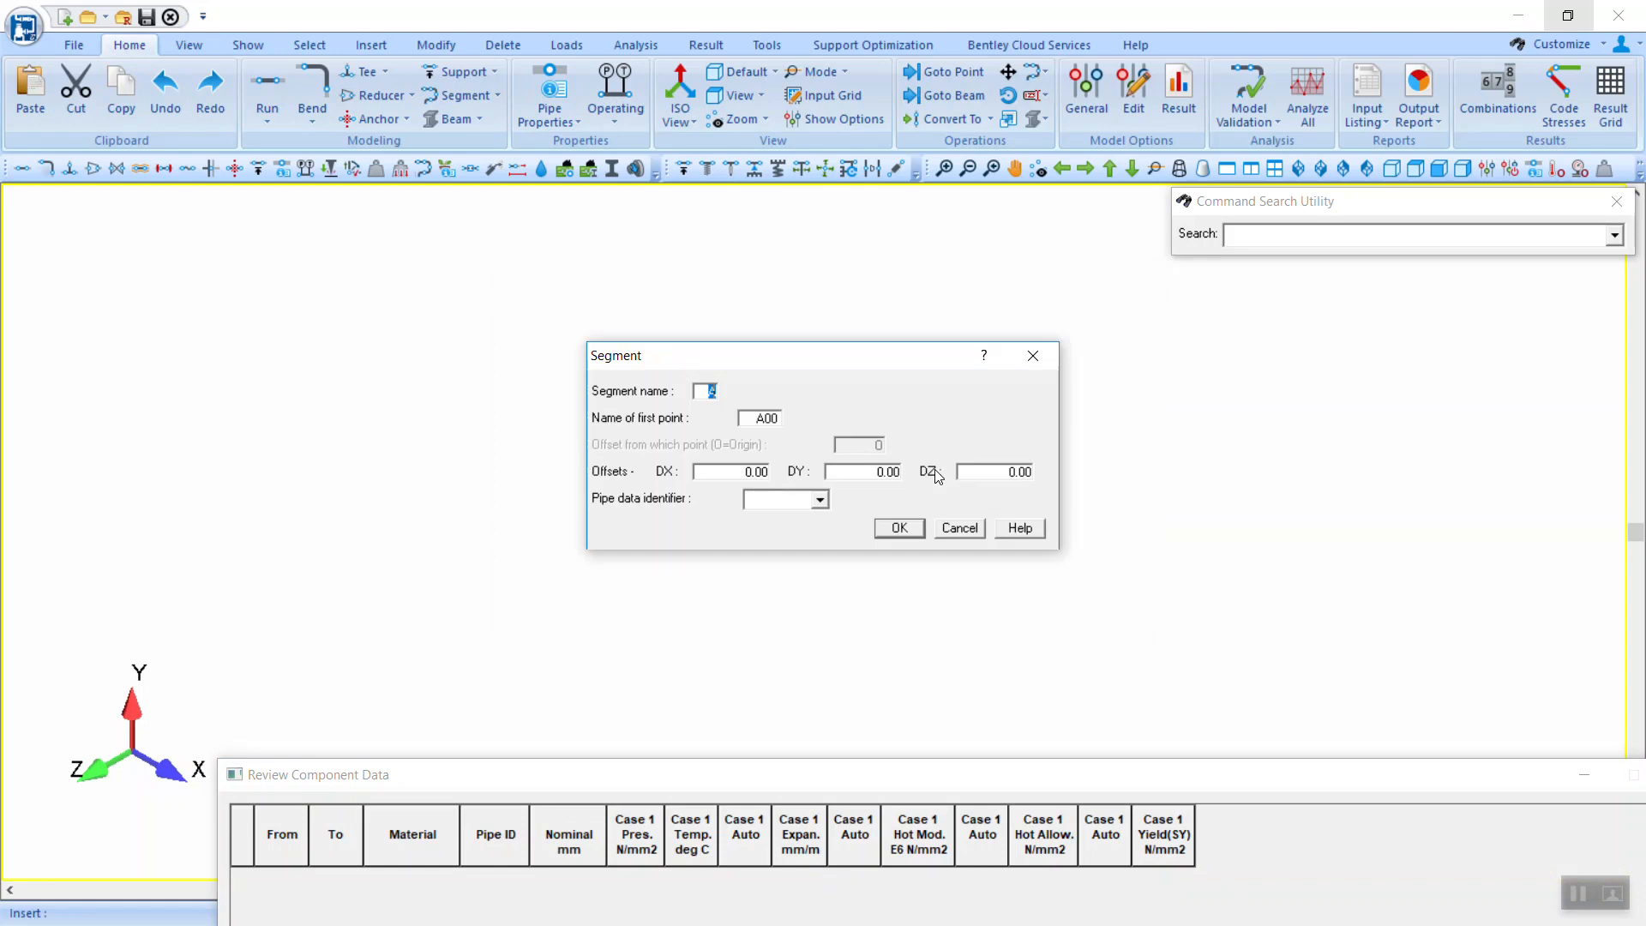
Step: Define segment A starting at point A00 with a DY offset of 900 mm and pipe data identifier 200STD
{"action": "mouse_move", "coordinate": [786, 356]}
{"action": "left_mouse_down"}
{"action": "mouse_move", "coordinate": [805, 356]}
{"action": "mouse_move", "coordinate": [771, 351]}
{"action": "left_mouse_up"}
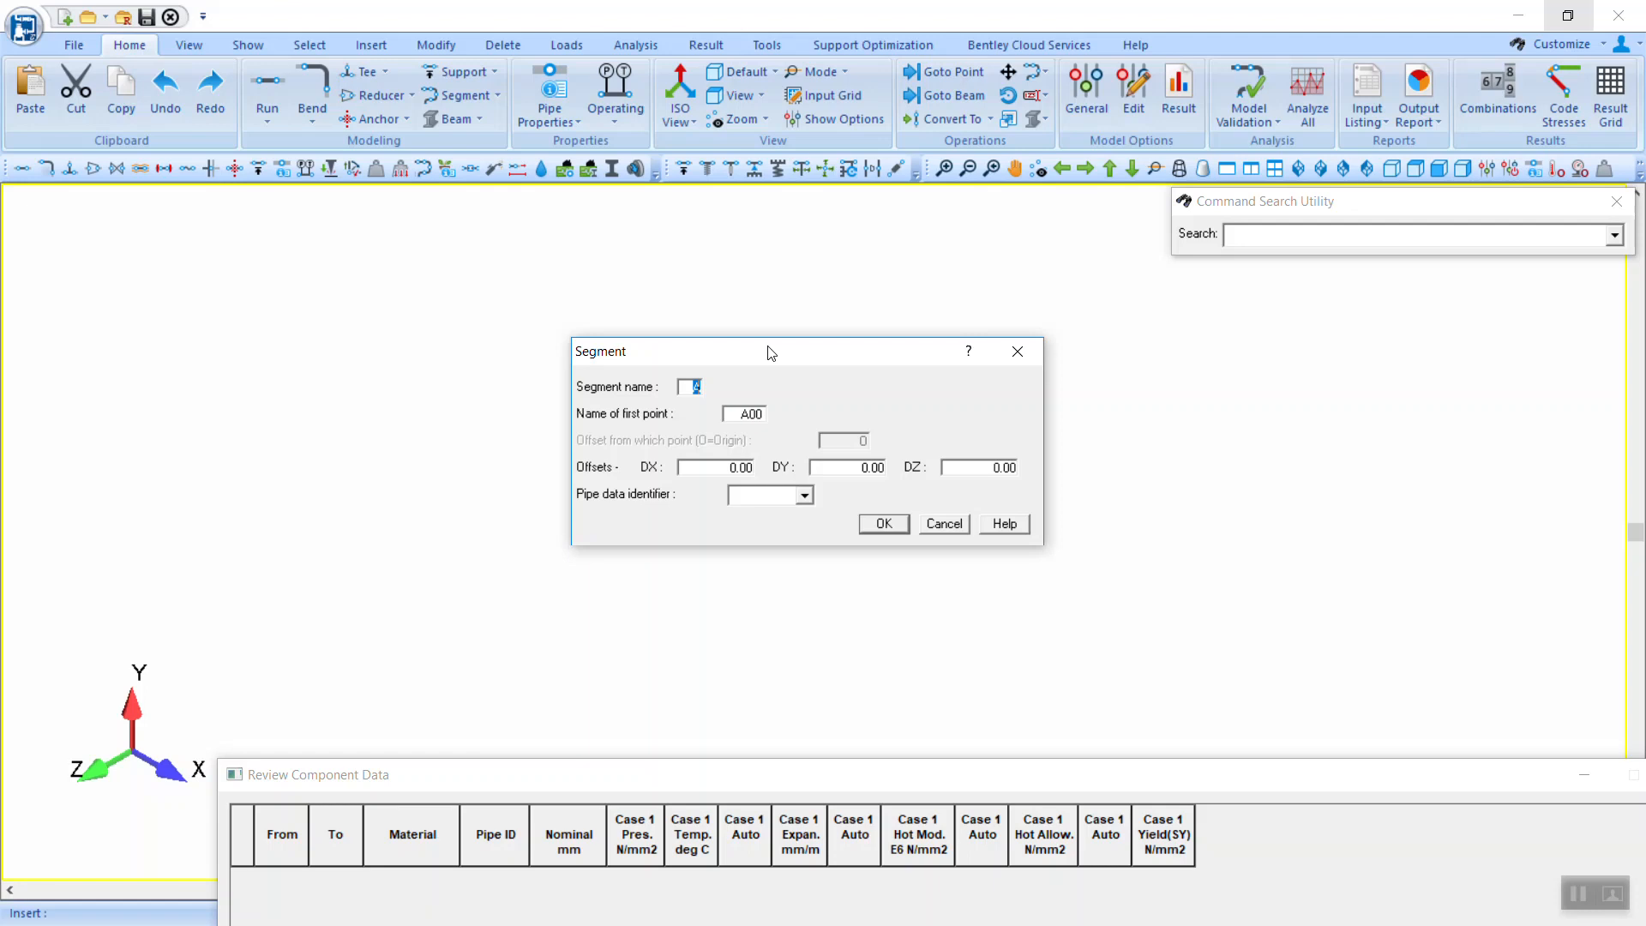
{"action": "double_click", "coordinate": [853, 467]}
{"action": "type", "text": "900"}
{"action": "key", "text": "alt+Tab"}
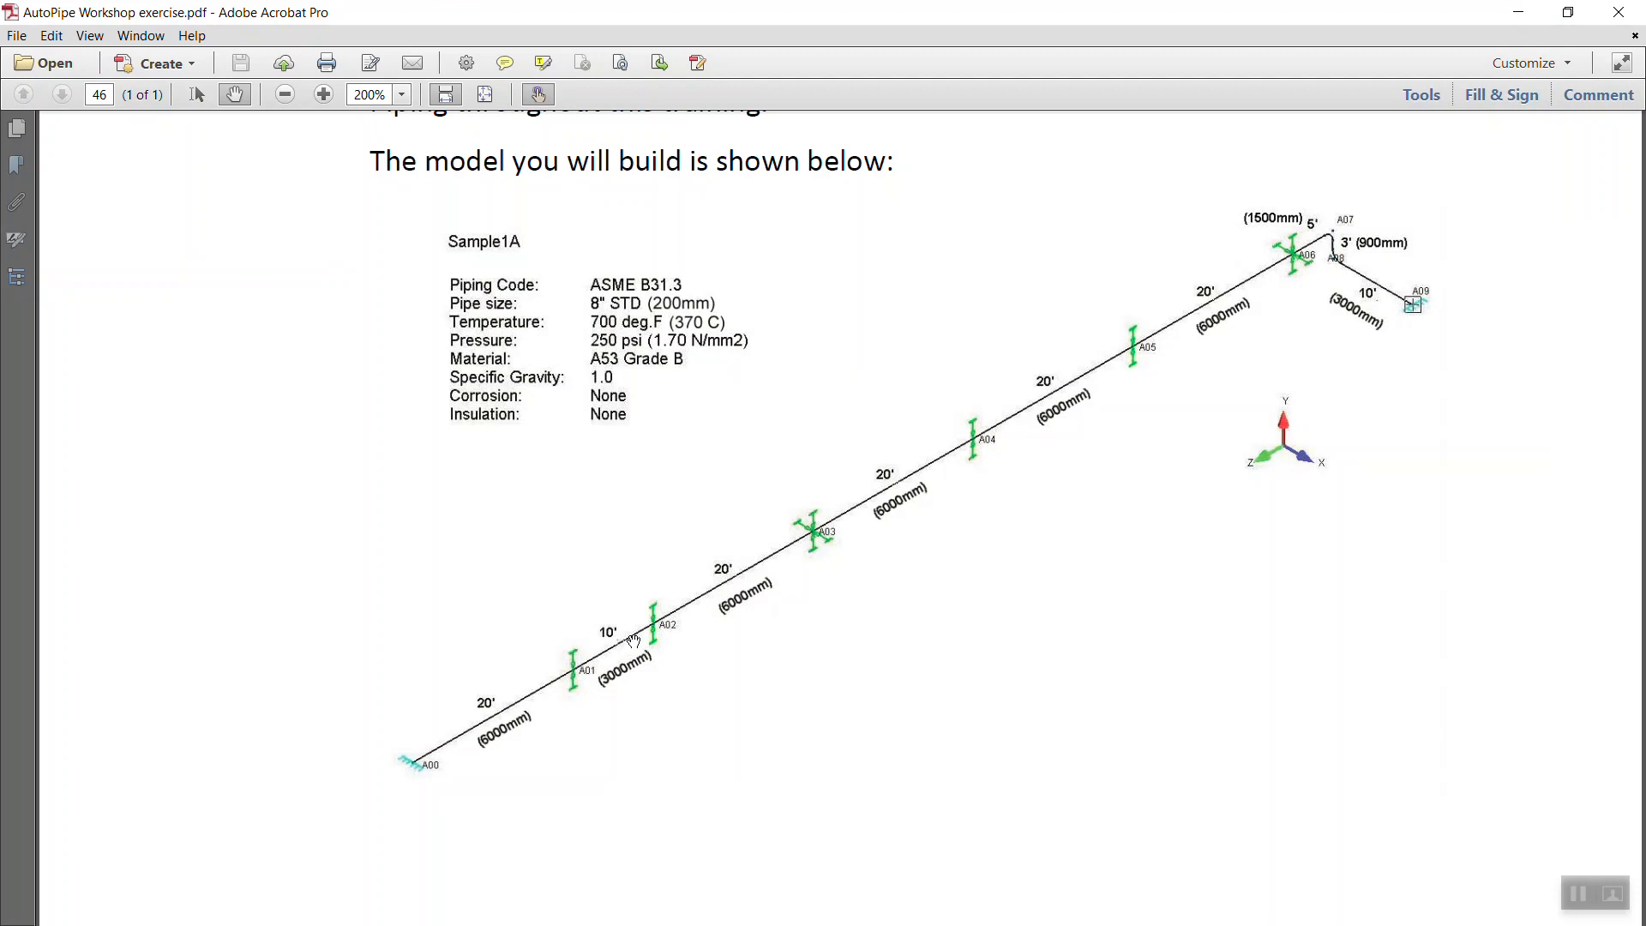
{"action": "left_click", "coordinate": [1524, 11]}
{"action": "left_click", "coordinate": [760, 495]}
{"action": "type", "text": "200STD"}
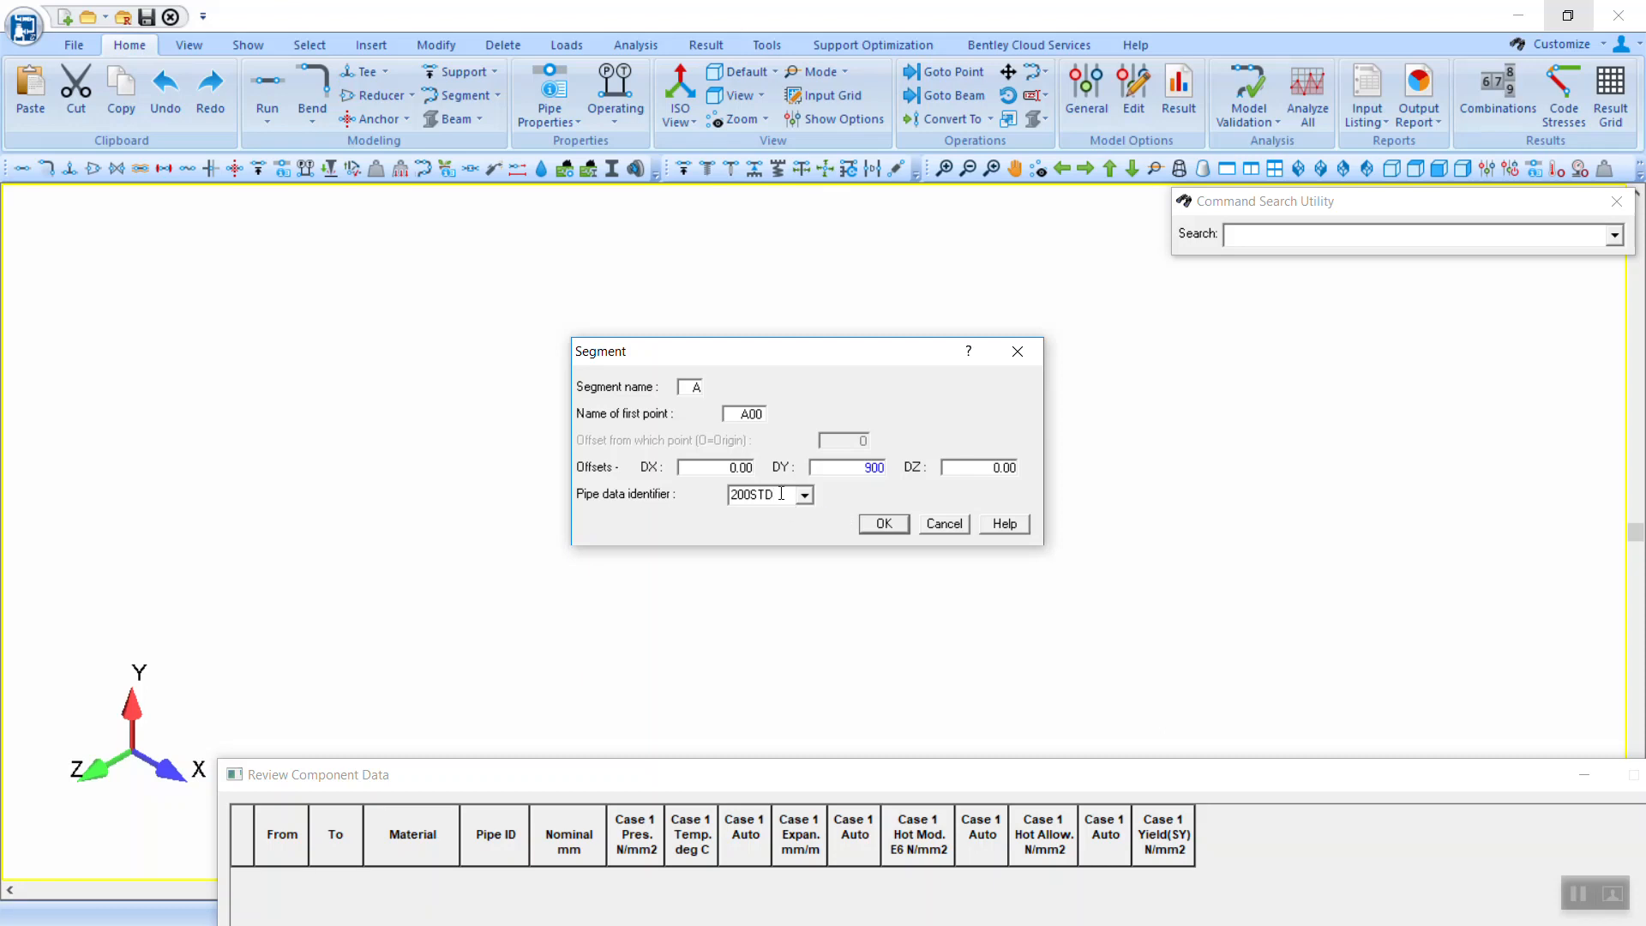
{"action": "left_click", "coordinate": [883, 524]}
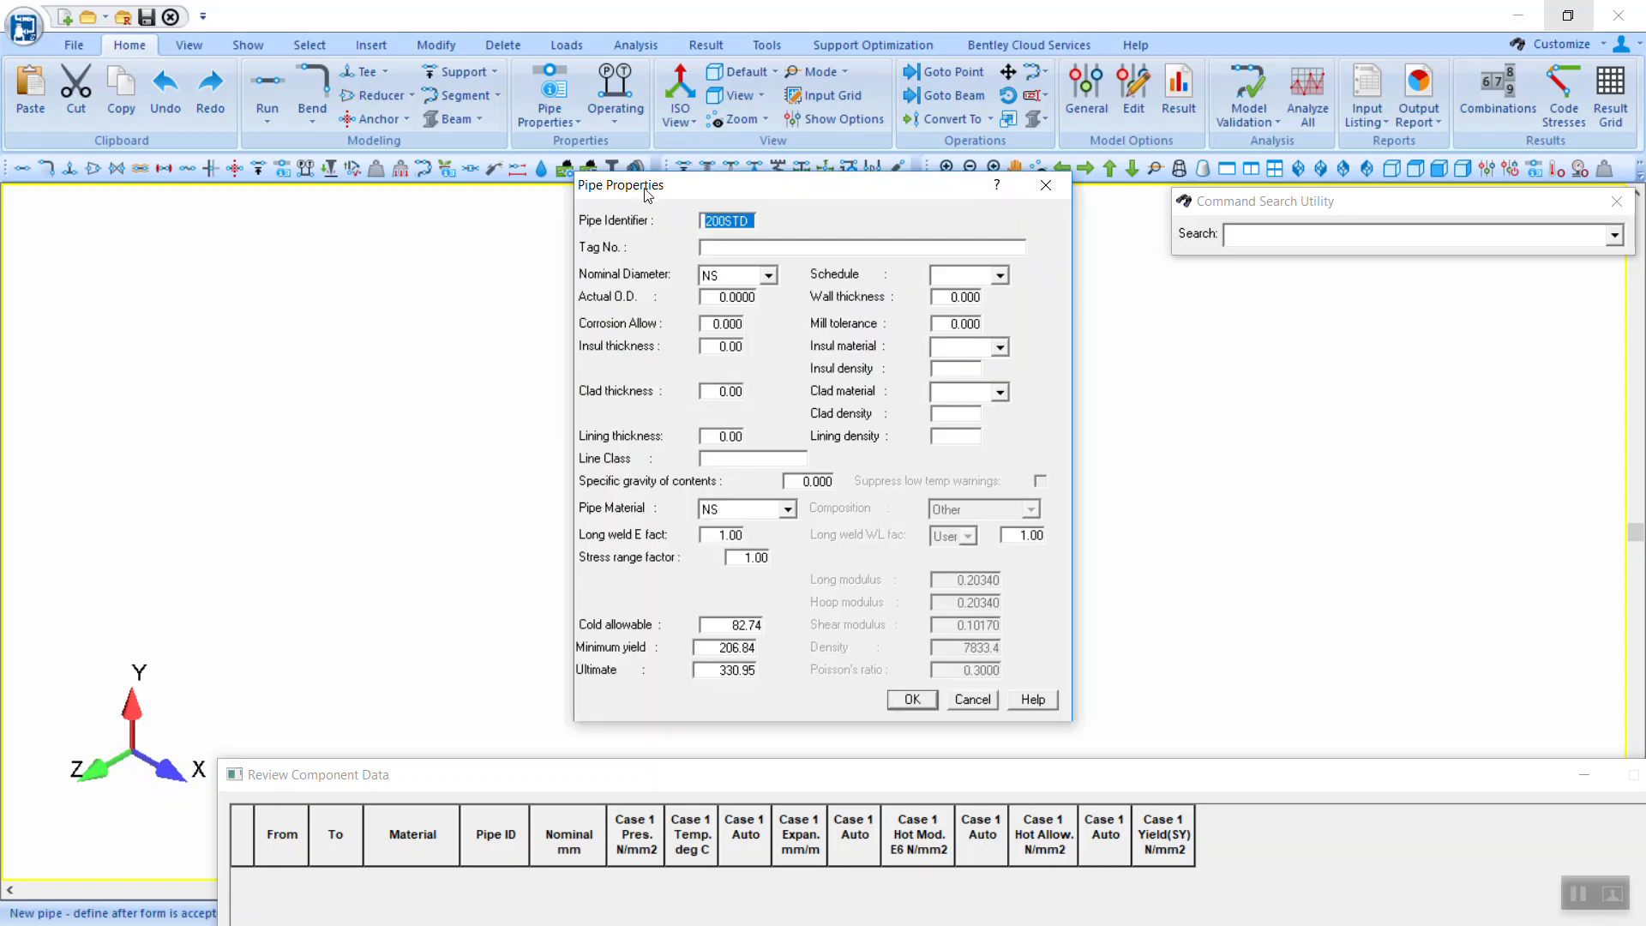
Step: Set the 200STD pipe's nominal diameter to 200 and its schedule to STD
{"action": "left_click", "coordinate": [718, 220]}
{"action": "left_click_drag", "start_coordinate": [704, 220], "coordinate": [754, 222]}
{"action": "left_click", "coordinate": [768, 276]}
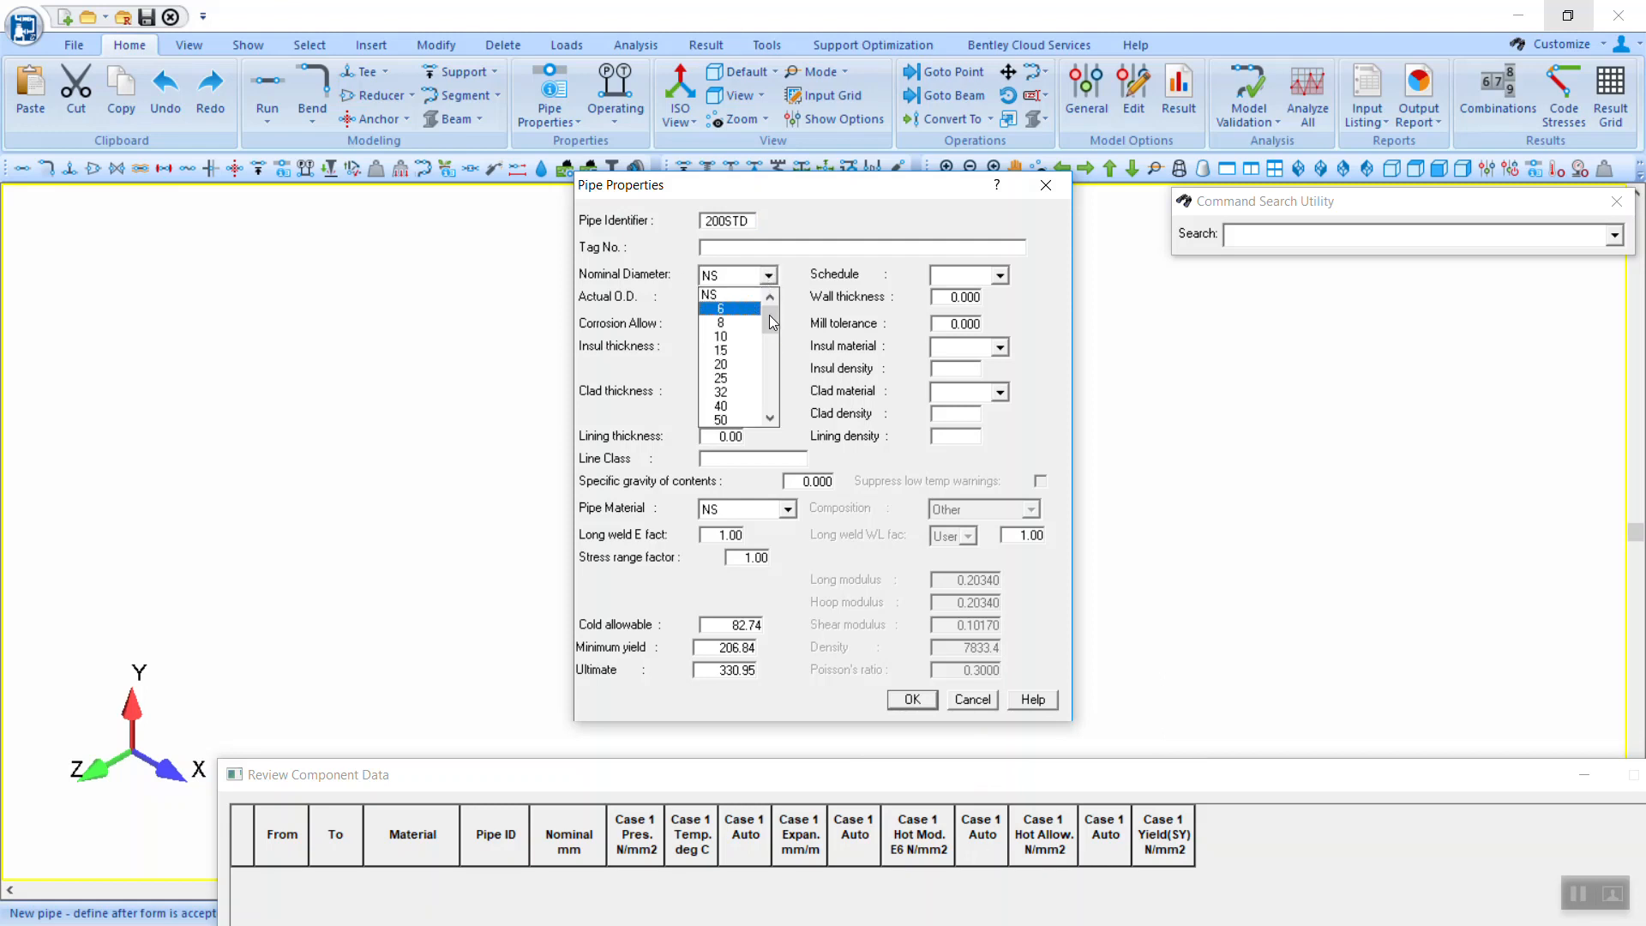
{"action": "left_click_drag", "start_coordinate": [769, 316], "coordinate": [759, 350]}
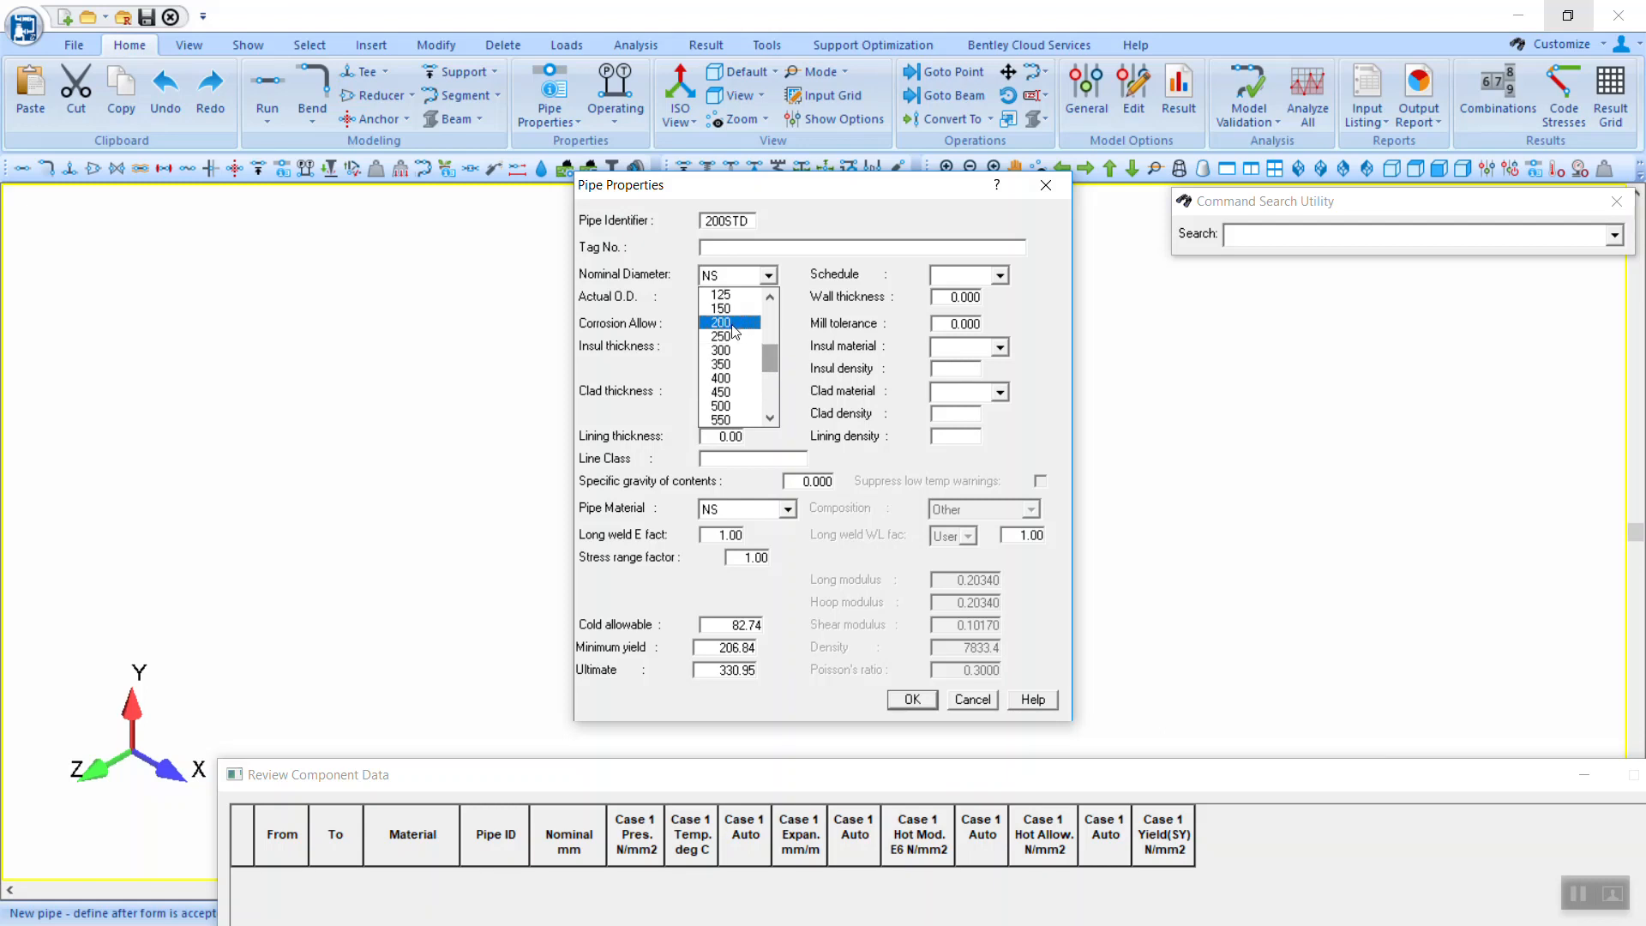
{"action": "left_click", "coordinate": [727, 323]}
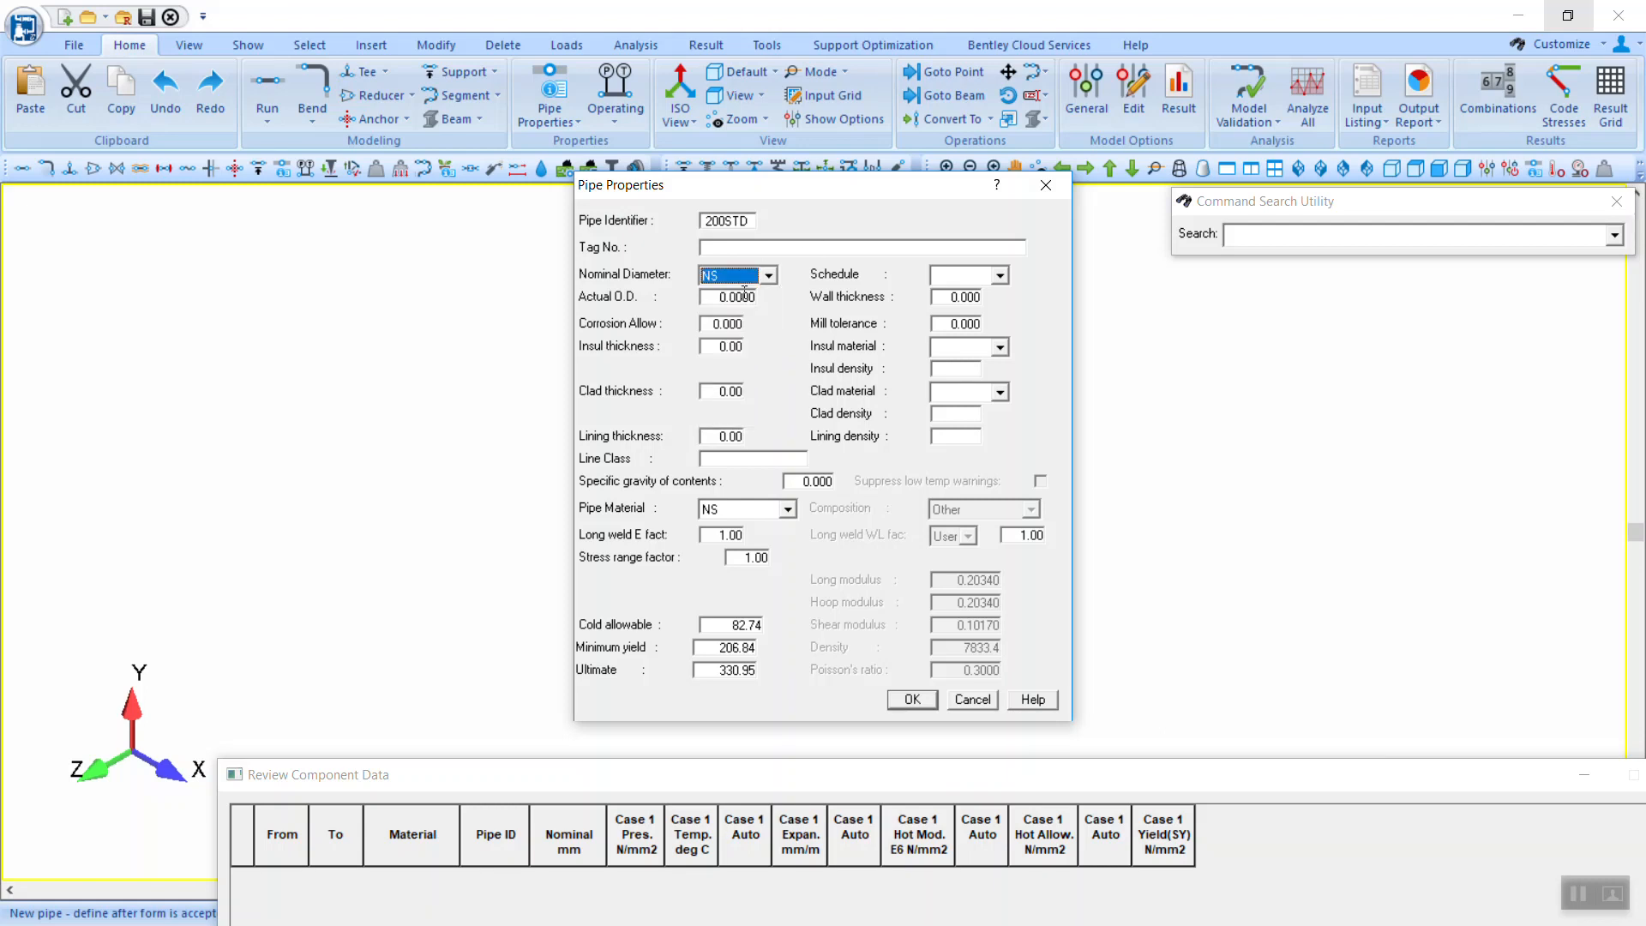
{"action": "left_click", "coordinate": [754, 283]}
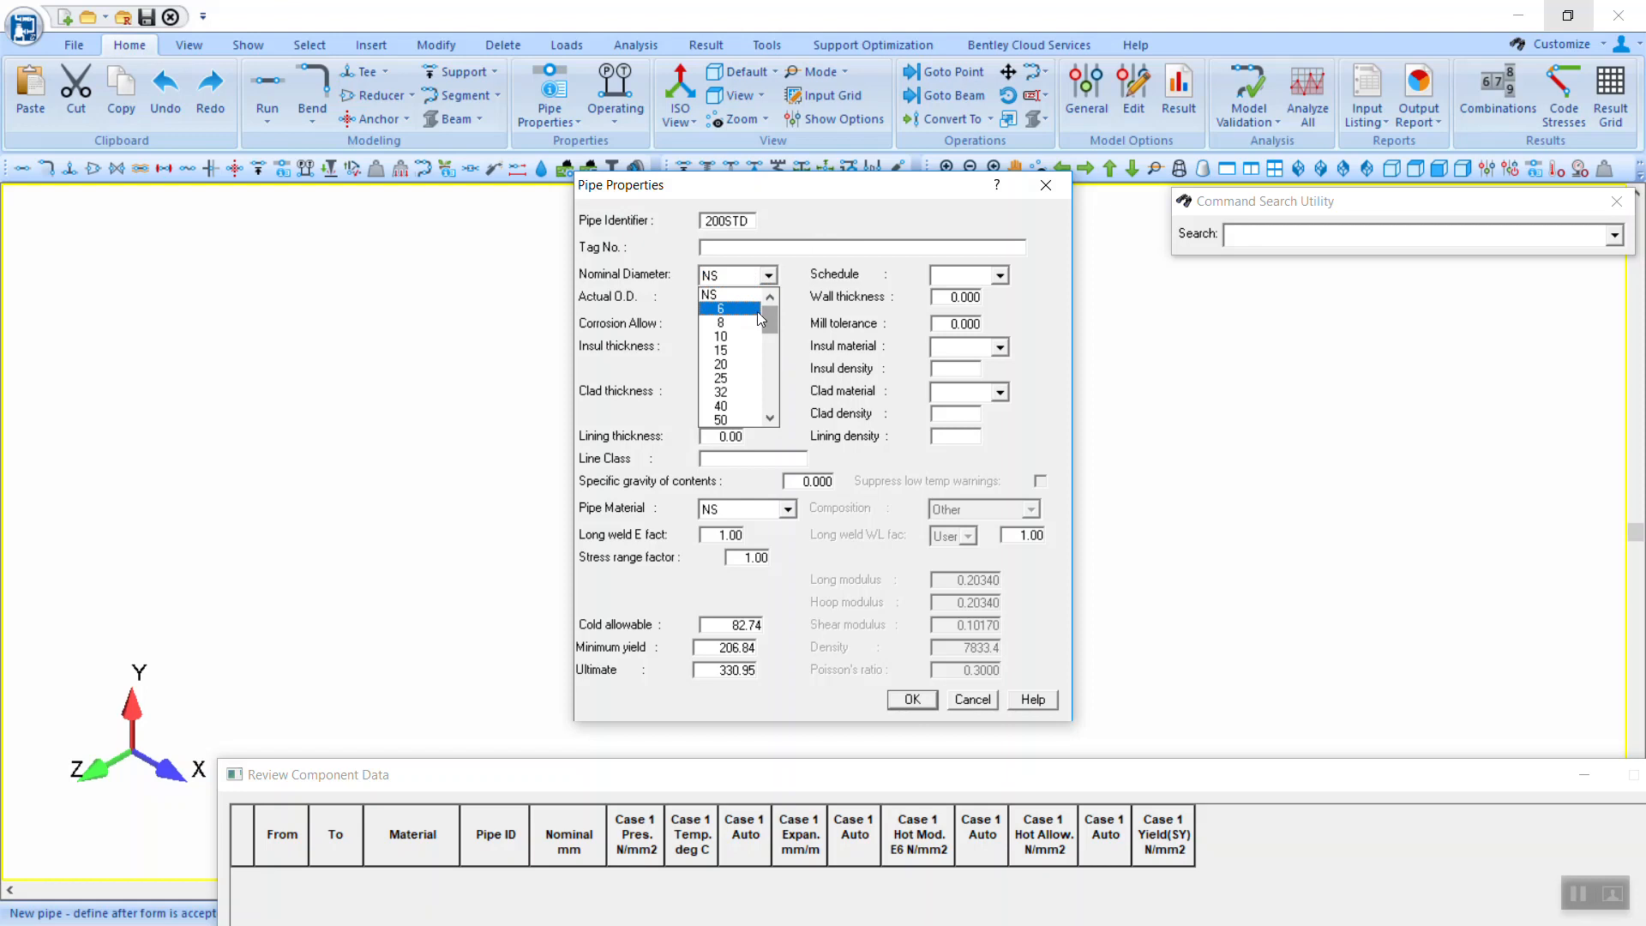
{"action": "left_click_drag", "start_coordinate": [768, 321], "coordinate": [770, 338]}
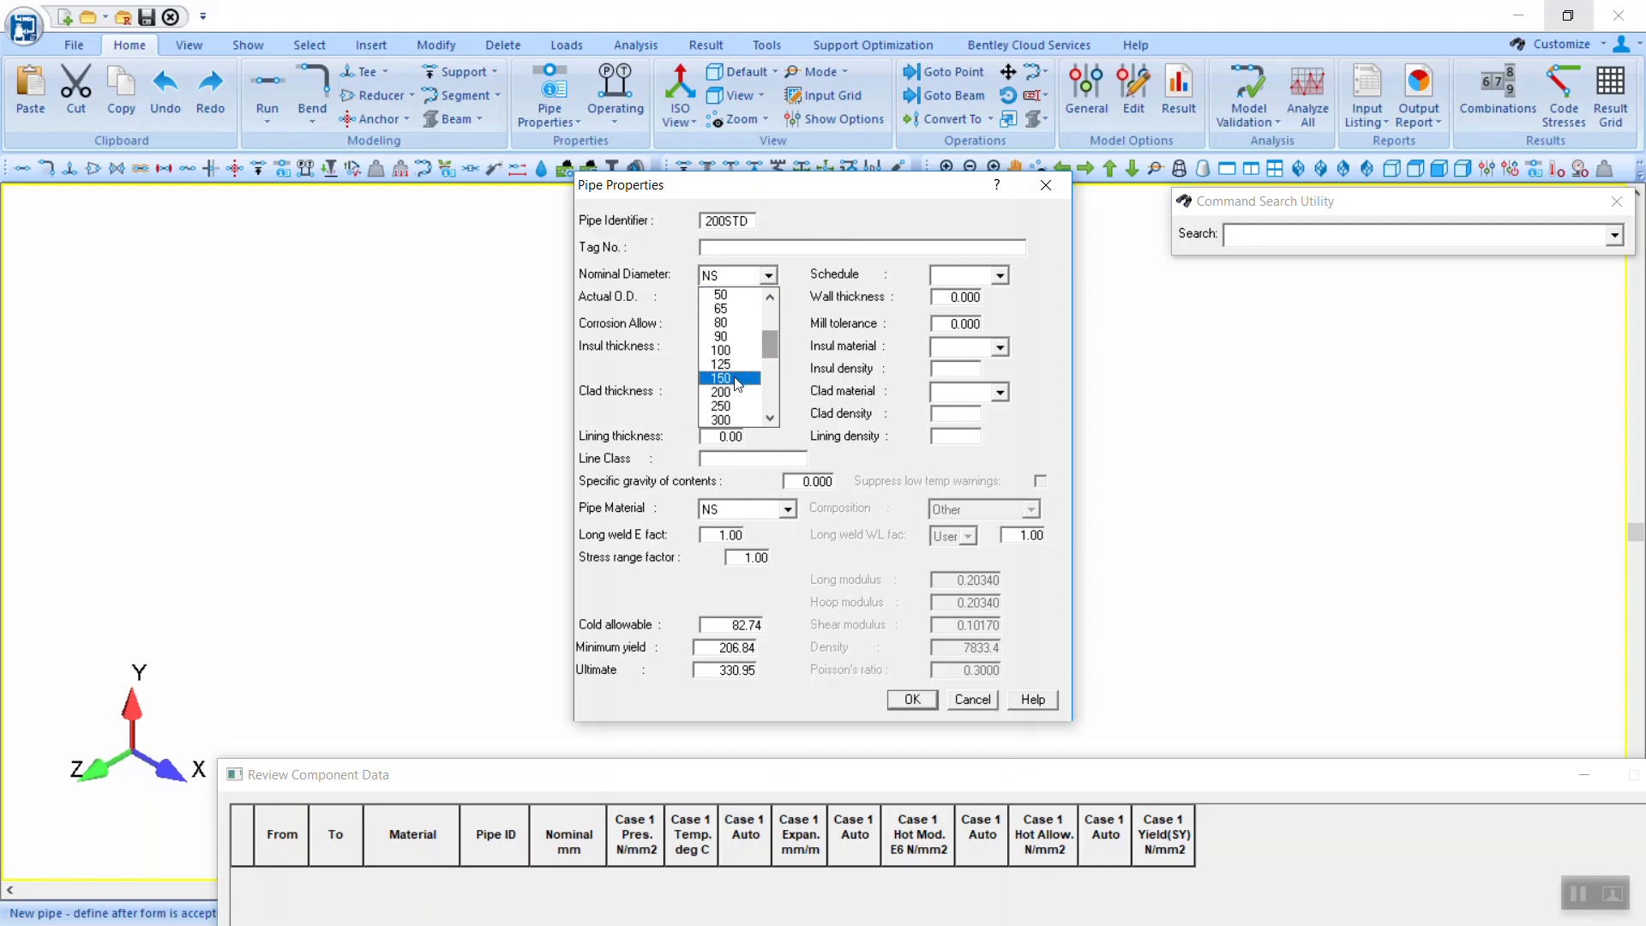
{"action": "left_click", "coordinate": [724, 399]}
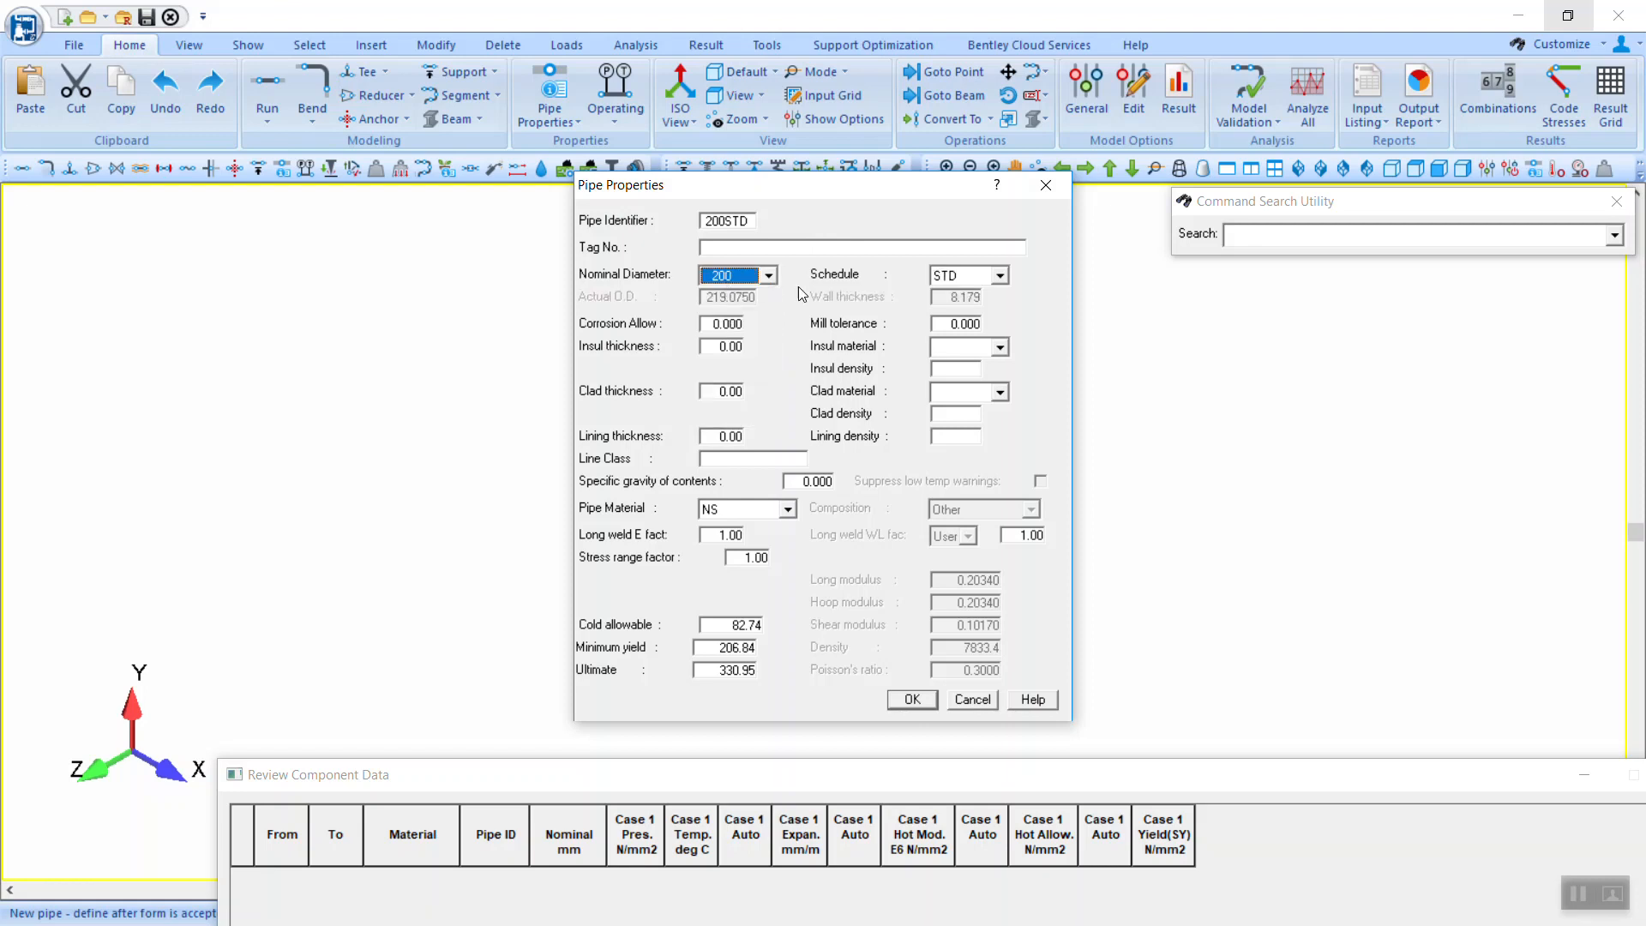
{"action": "left_click", "coordinate": [958, 278]}
{"action": "left_click", "coordinate": [958, 294]}
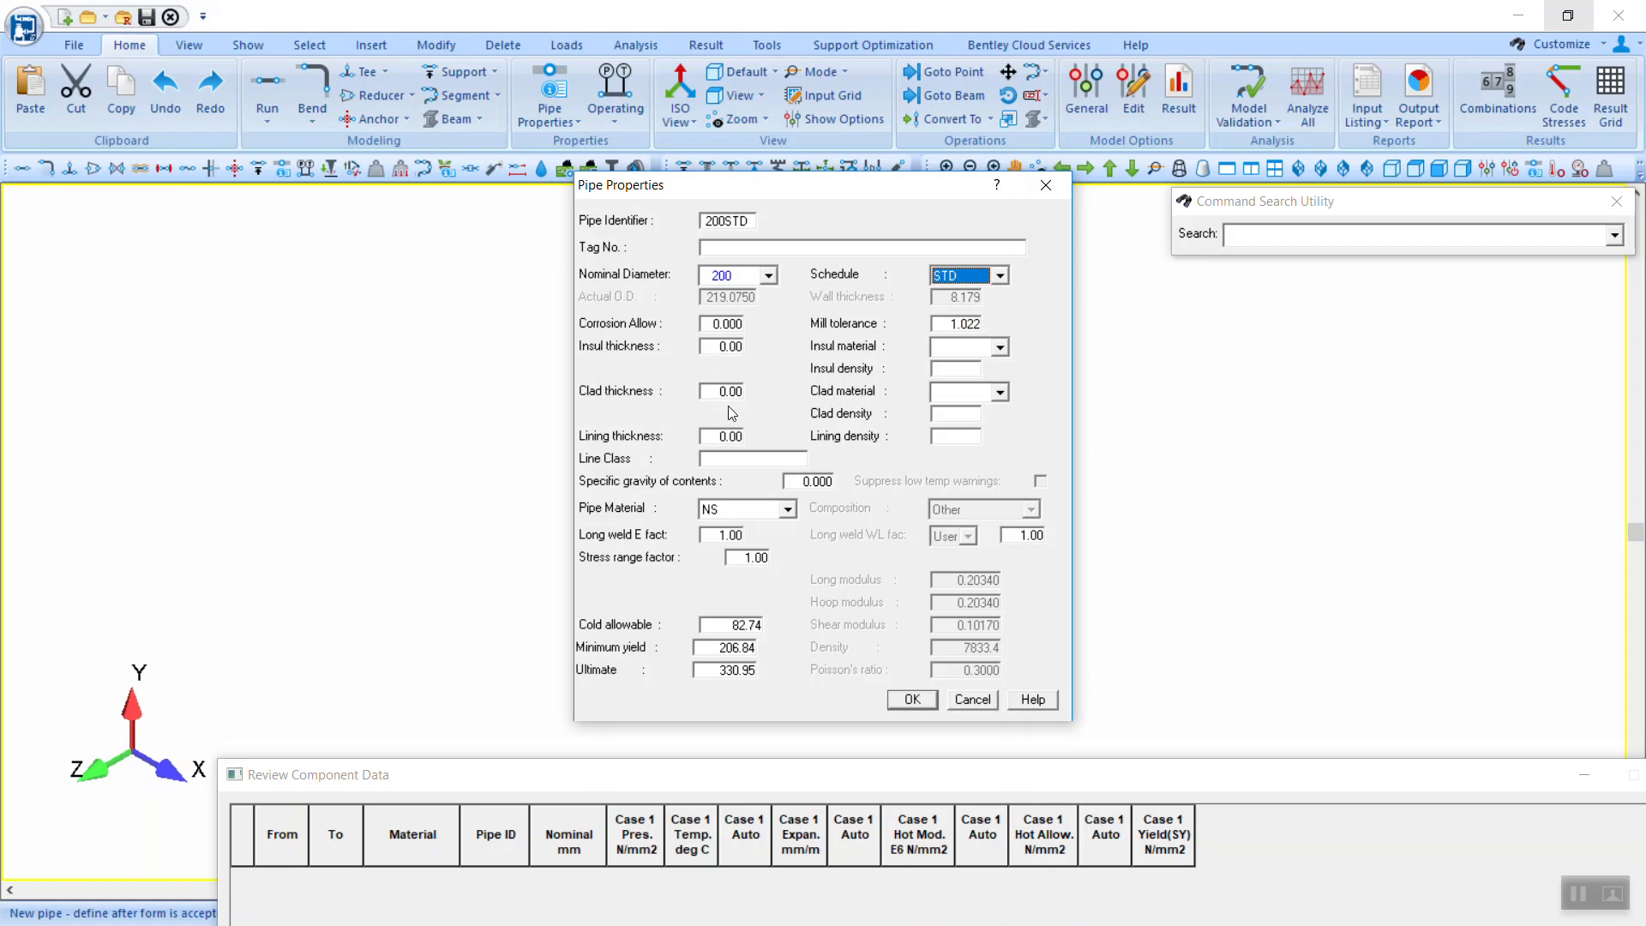
Step: Set the specific gravity of the pipe contents to 1
{"action": "key", "text": "Tab"}
{"action": "key", "text": "Tab"}
{"action": "key", "text": "Tab"}
{"action": "key", "text": "Tab"}
{"action": "key", "text": "Tab"}
{"action": "key", "text": "Tab"}
{"action": "key", "text": "Tab"}
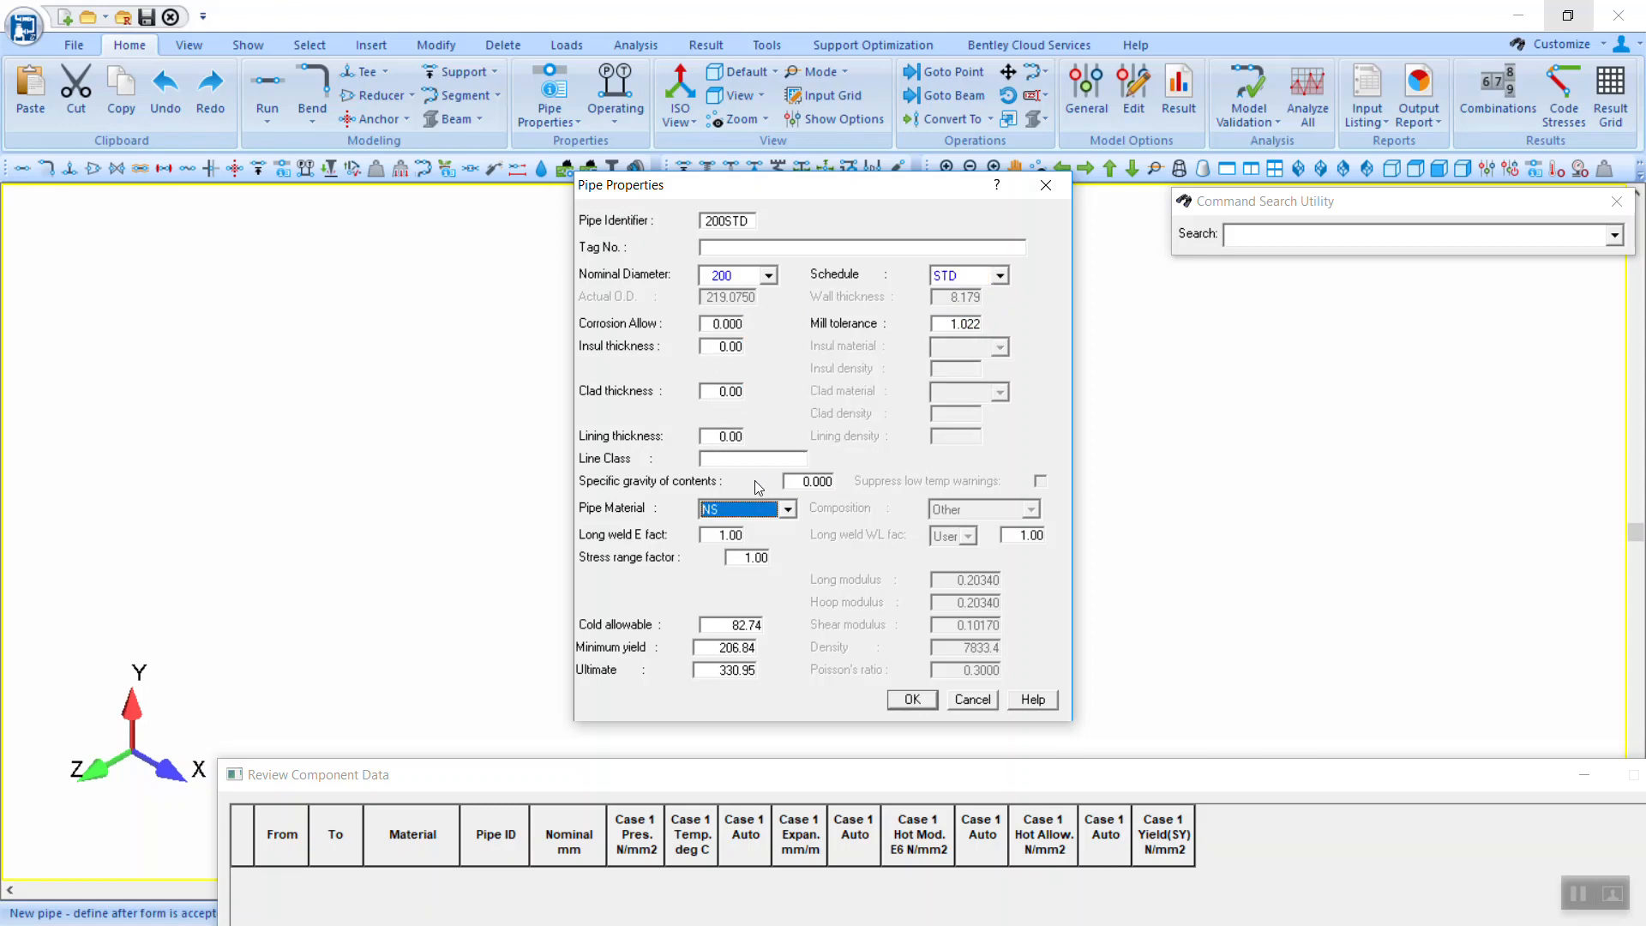
{"action": "key", "text": "shift+Tab"}
{"action": "type", "text": "1"}
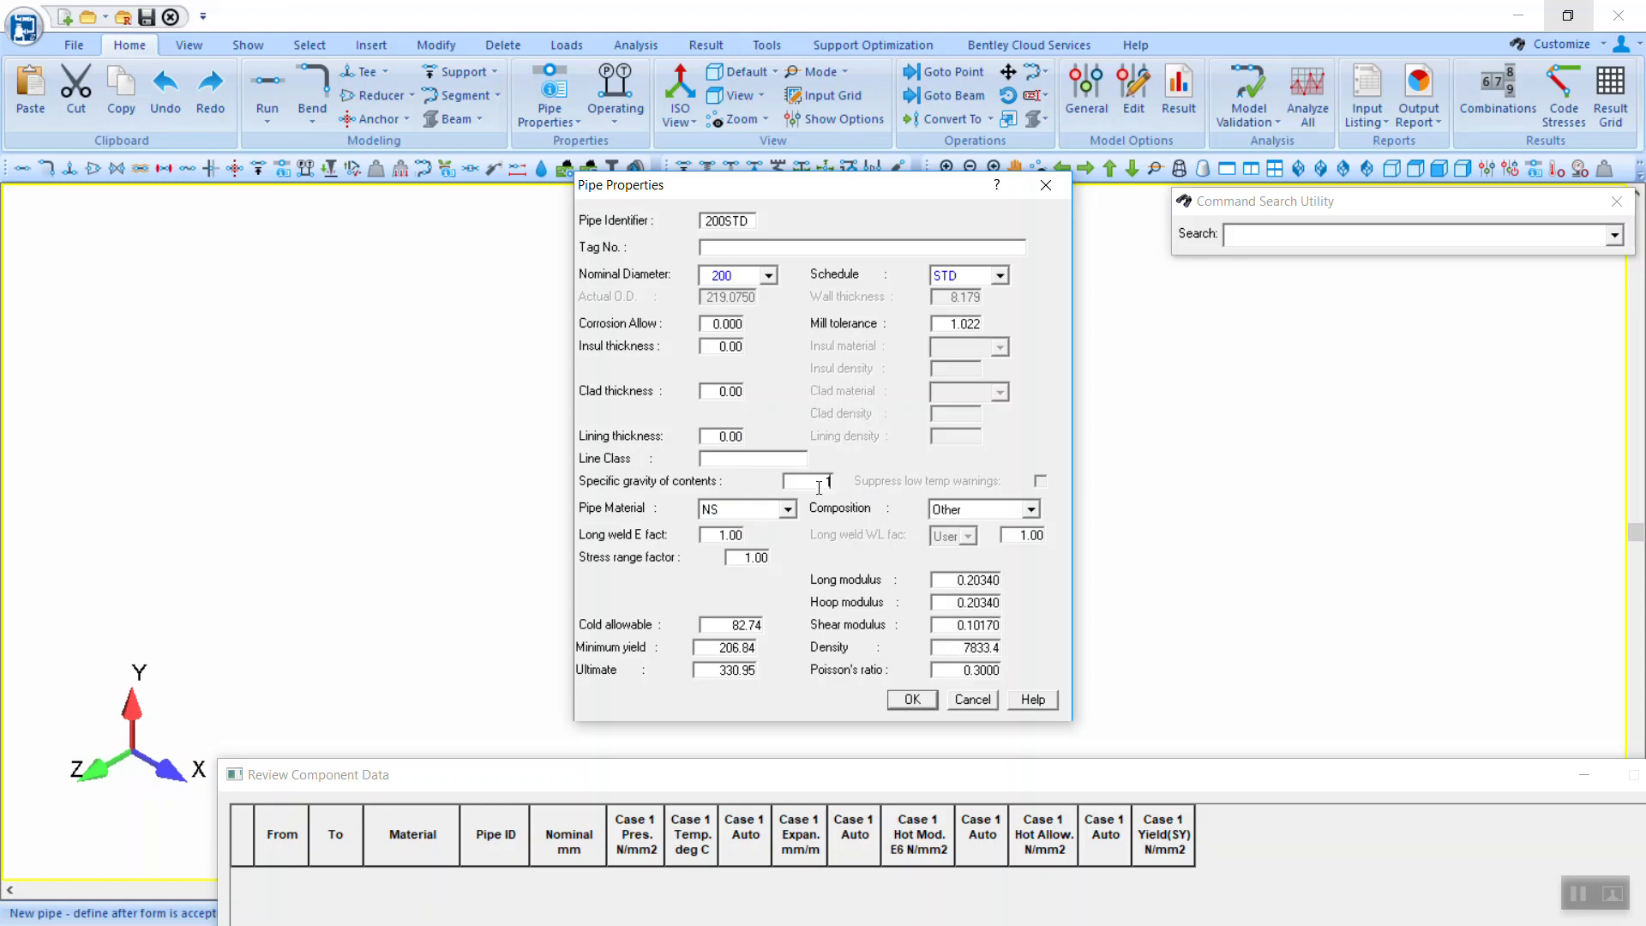
Step: Assign A53-B as the pipe material for 200STD
{"action": "left_click", "coordinate": [792, 515]}
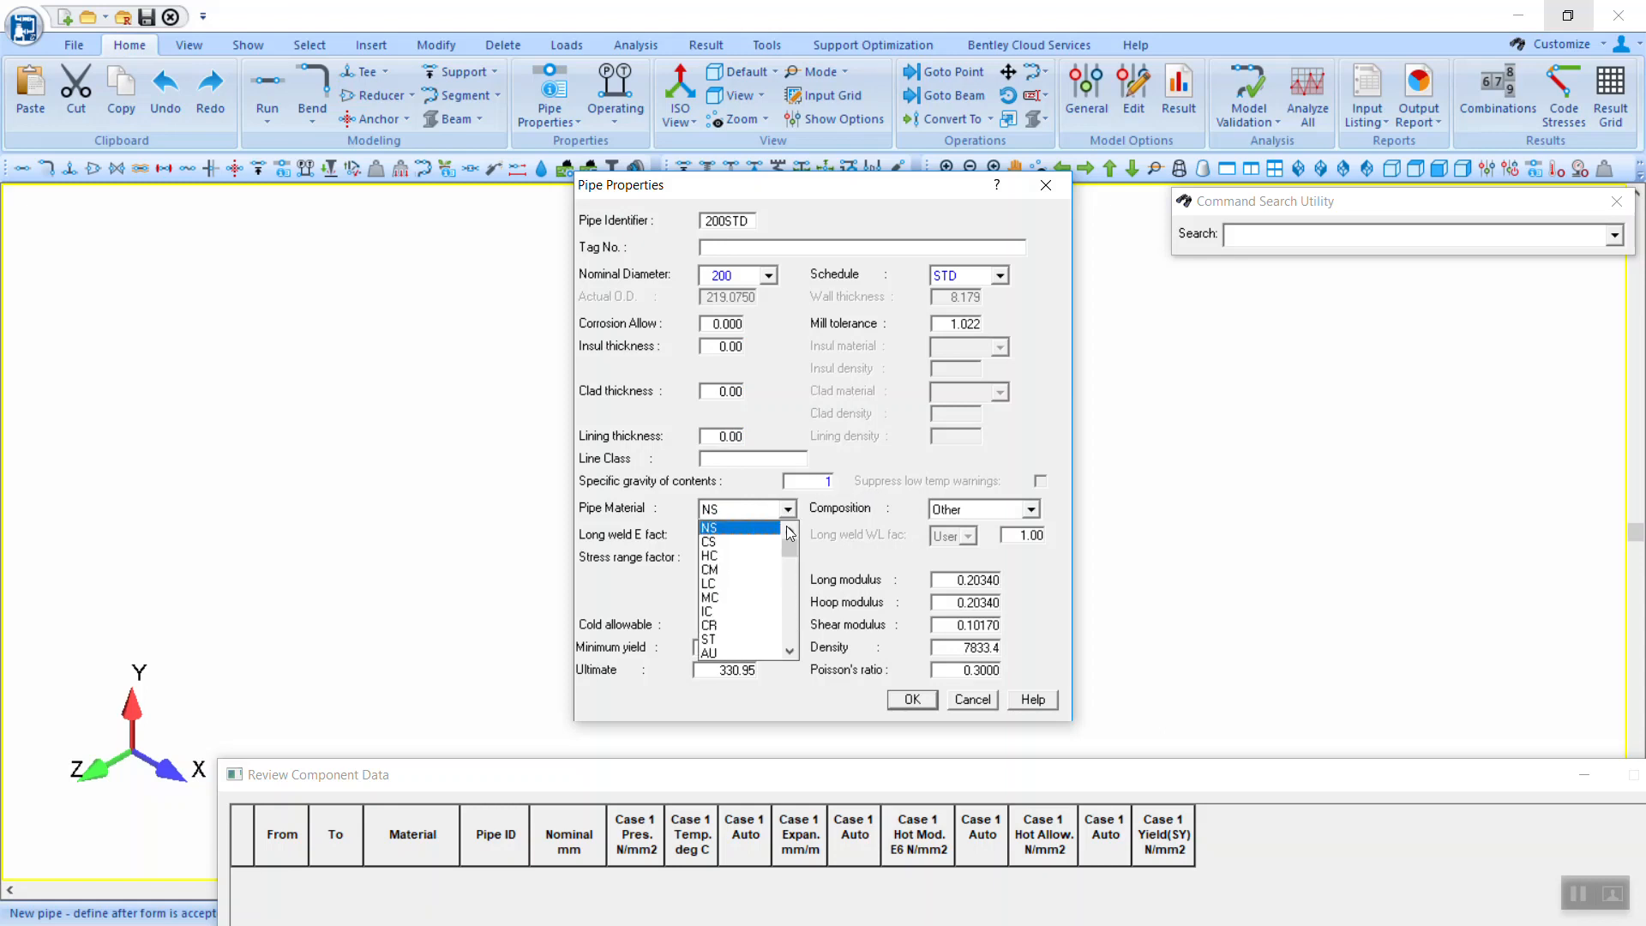
{"action": "scroll", "coordinate": [757, 576], "scroll_direction": "down", "scroll_amount": 1}
{"action": "scroll", "coordinate": [757, 576], "scroll_direction": "down", "scroll_amount": 2}
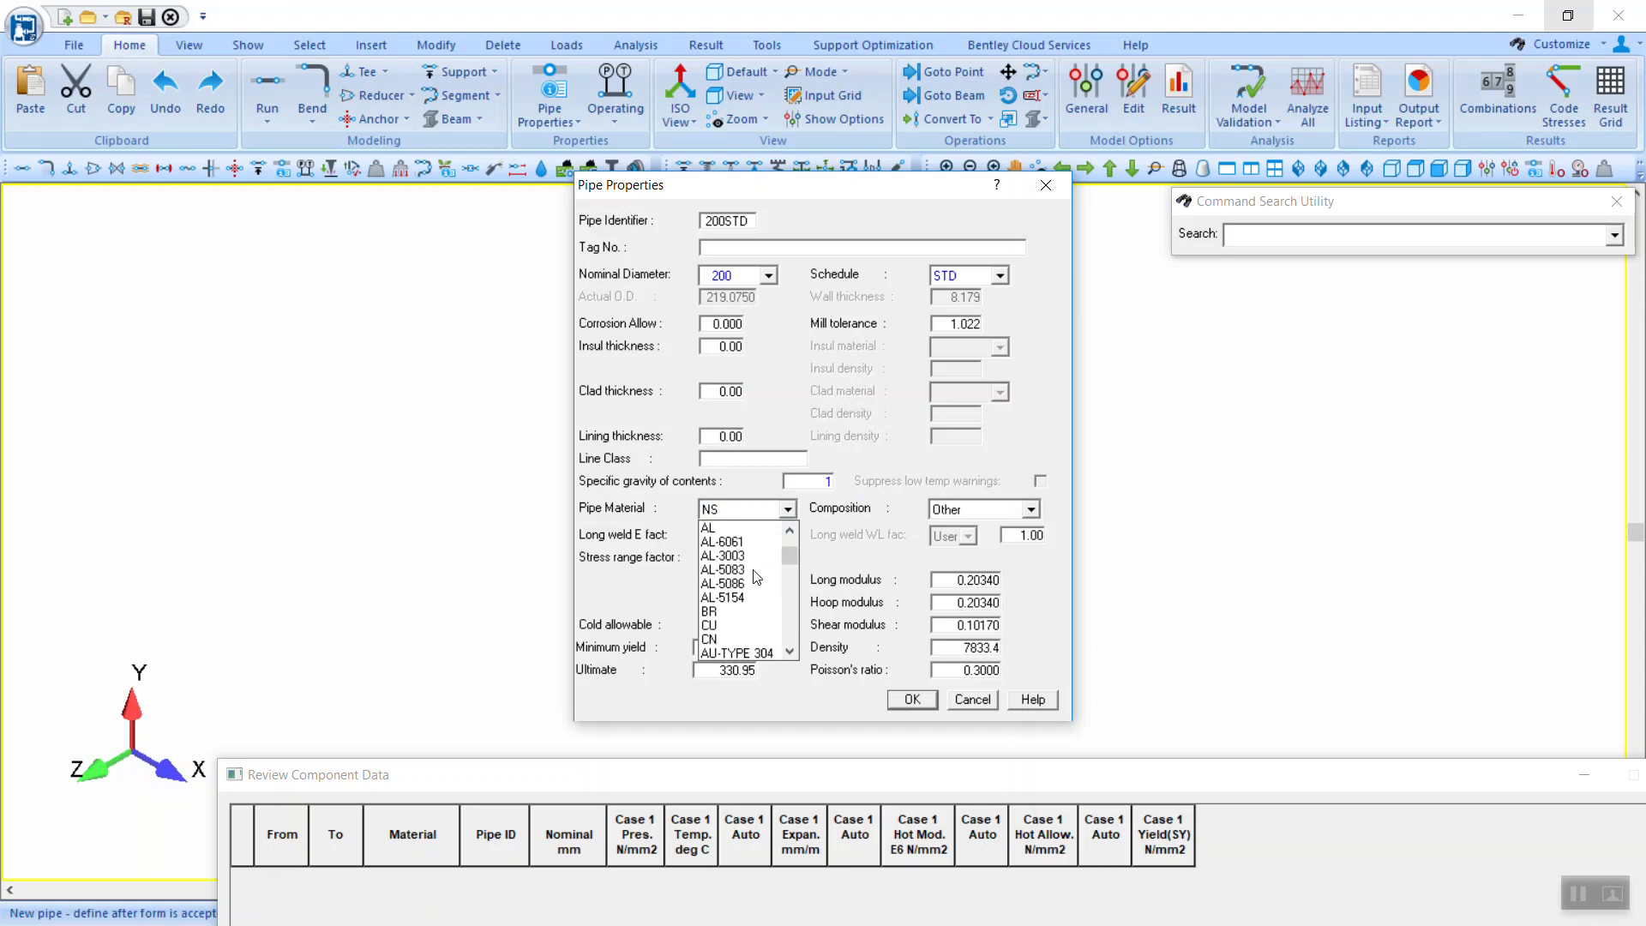
{"action": "scroll", "coordinate": [757, 576], "scroll_direction": "down", "scroll_amount": 5}
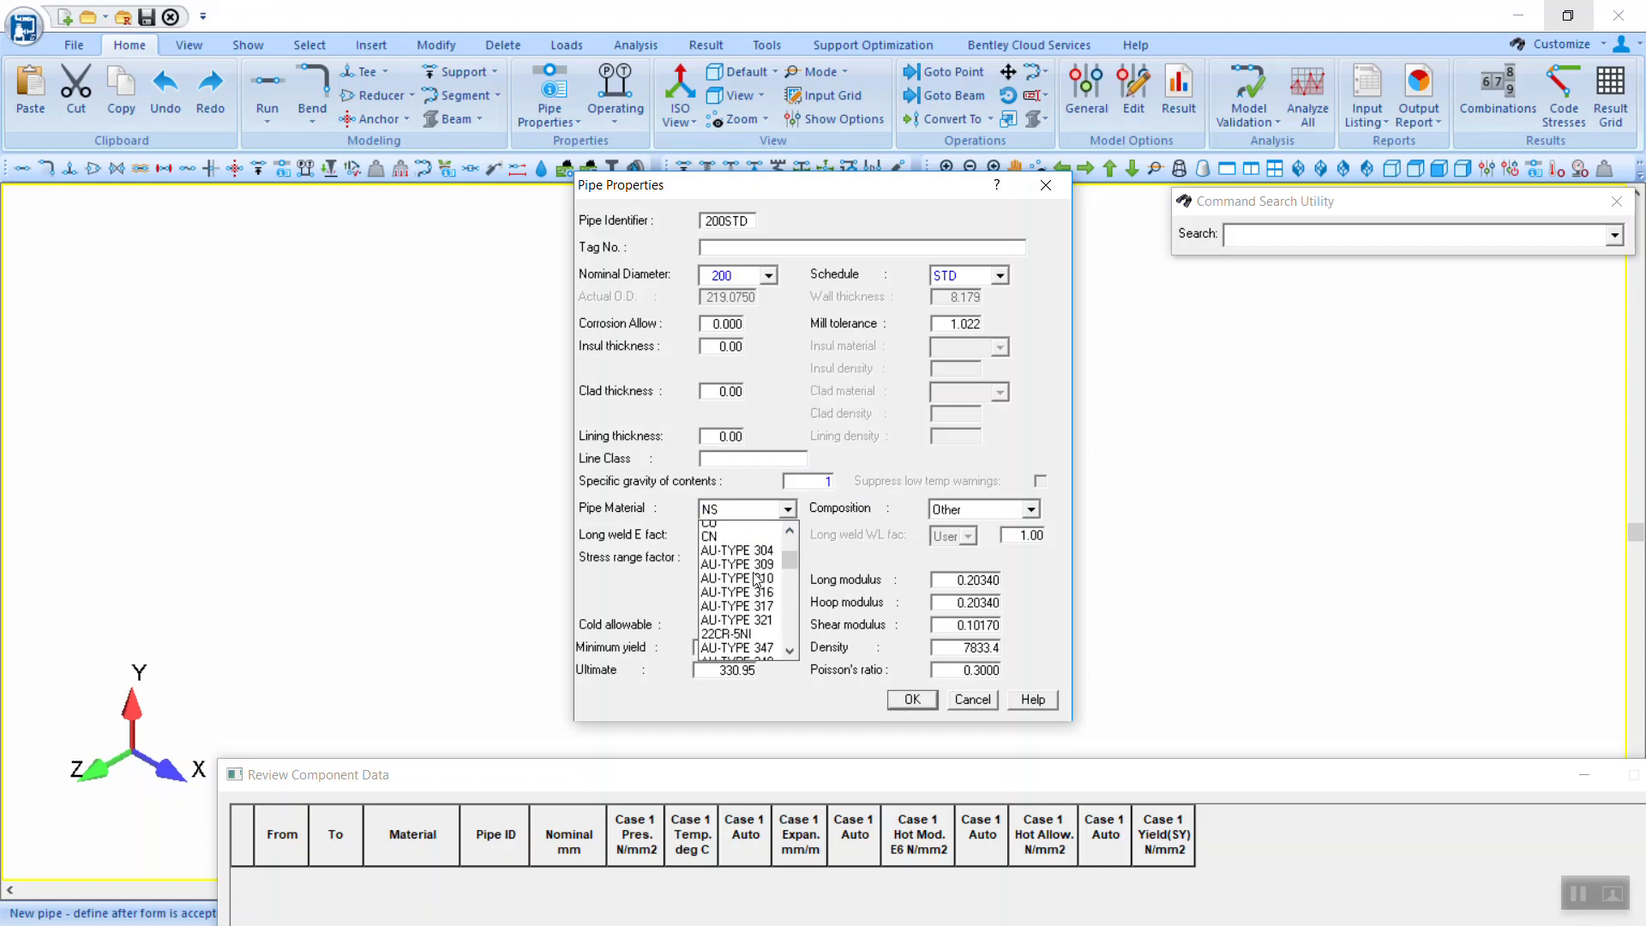
{"action": "left_click", "coordinate": [736, 597]}
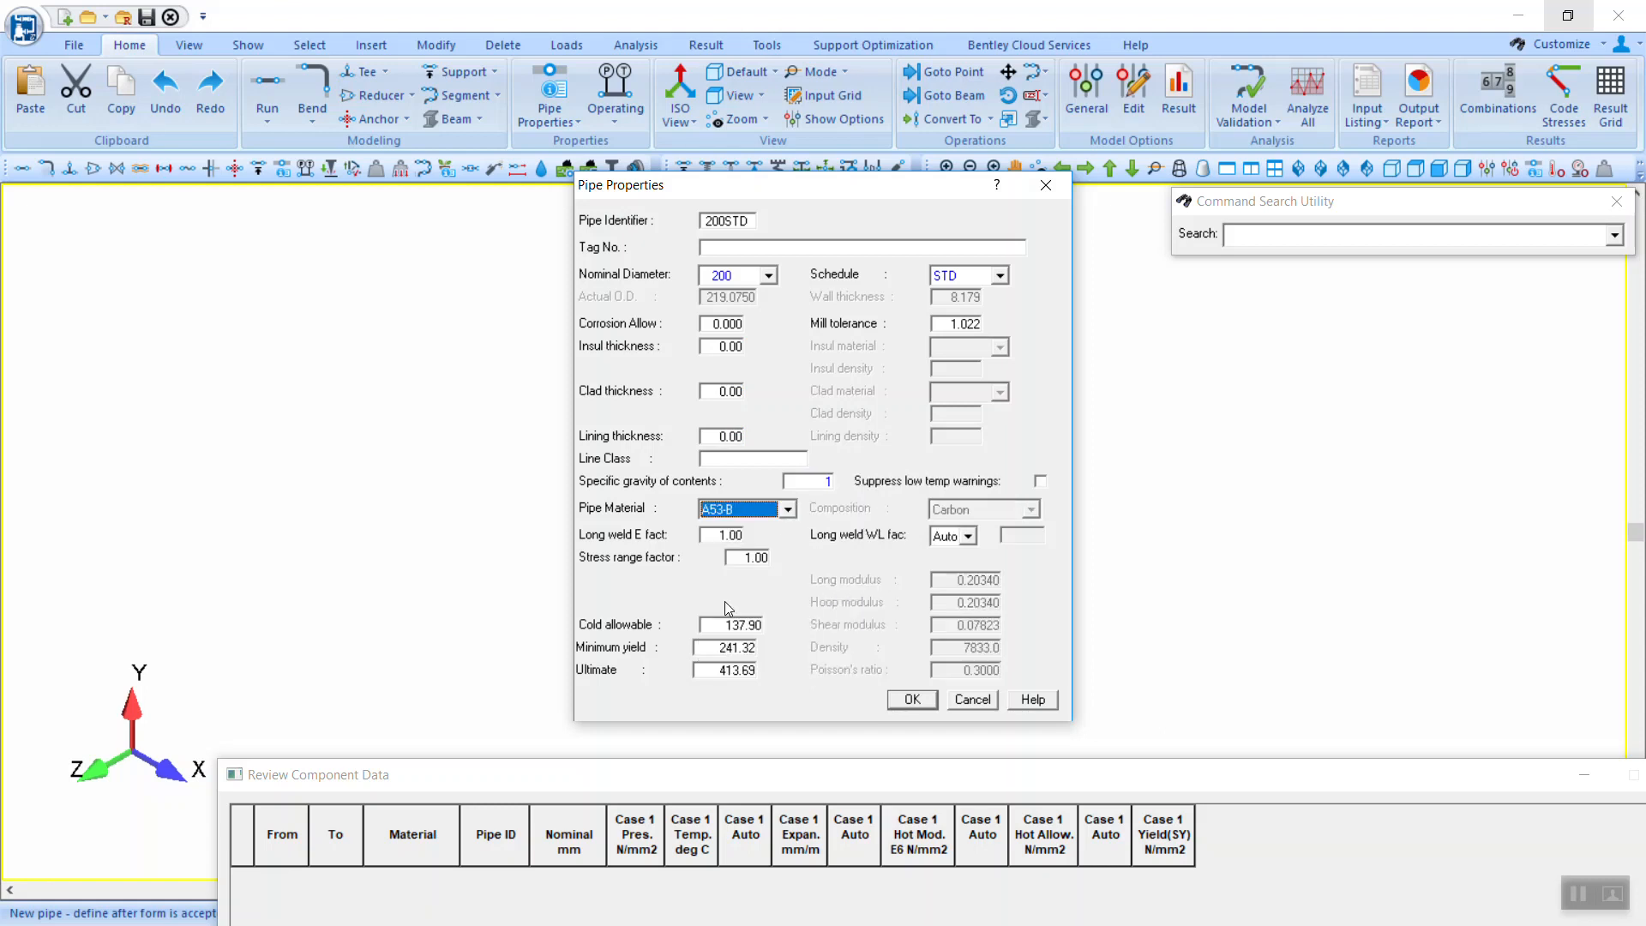
Step: Check the stress range factor, cold allowable, minimum yield and ultimate fields, and accept the pipe properties
{"action": "left_click", "coordinate": [749, 558]}
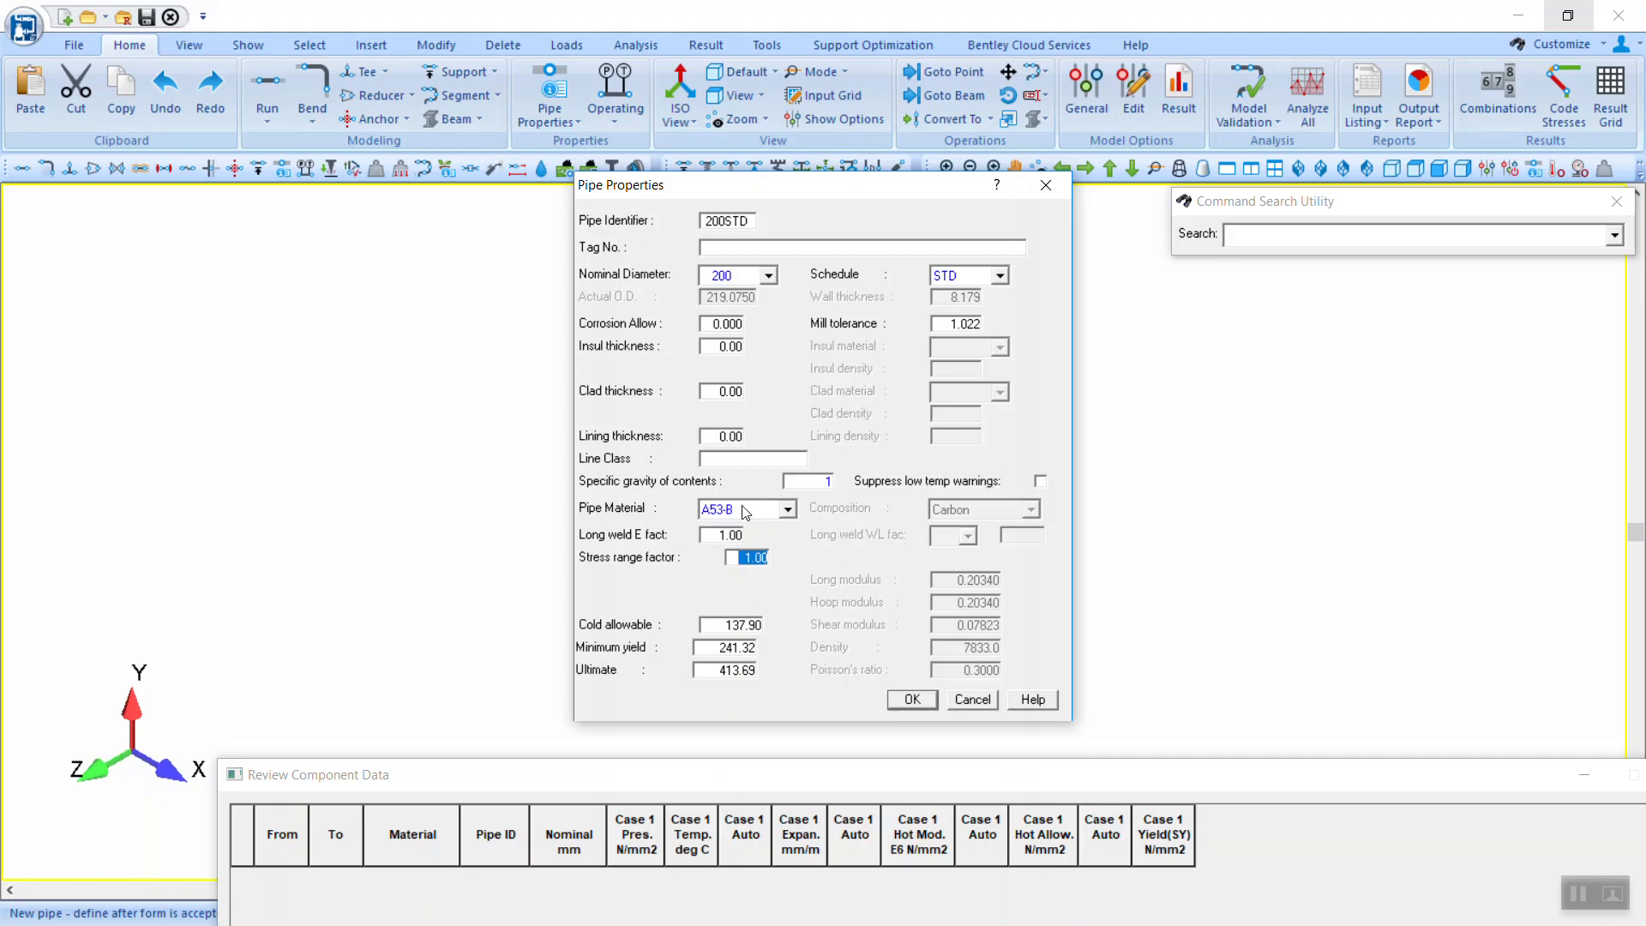
{"action": "left_click", "coordinate": [728, 625]}
{"action": "left_click", "coordinate": [728, 649]}
{"action": "left_click", "coordinate": [728, 671]}
{"action": "left_click", "coordinate": [736, 627]}
{"action": "left_click", "coordinate": [912, 699]}
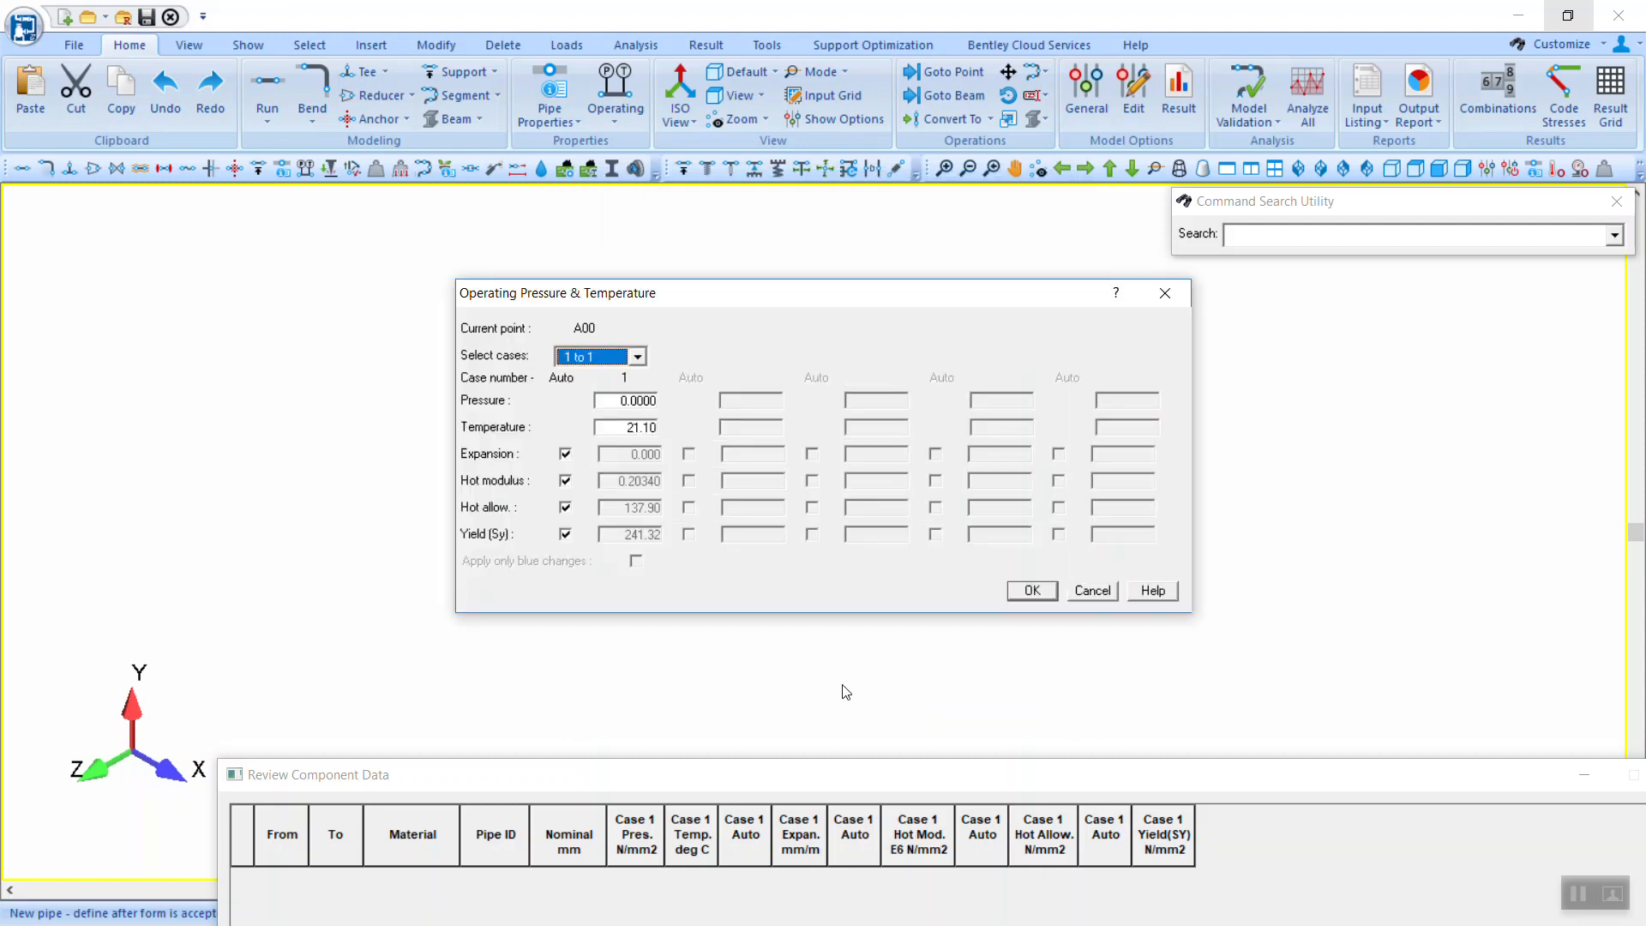
Step: Set the case 1 operating pressure to 1.7 N/mm2 and temperature to 270 deg C at point A00
{"action": "left_click_drag", "start_coordinate": [504, 302], "coordinate": [485, 306]}
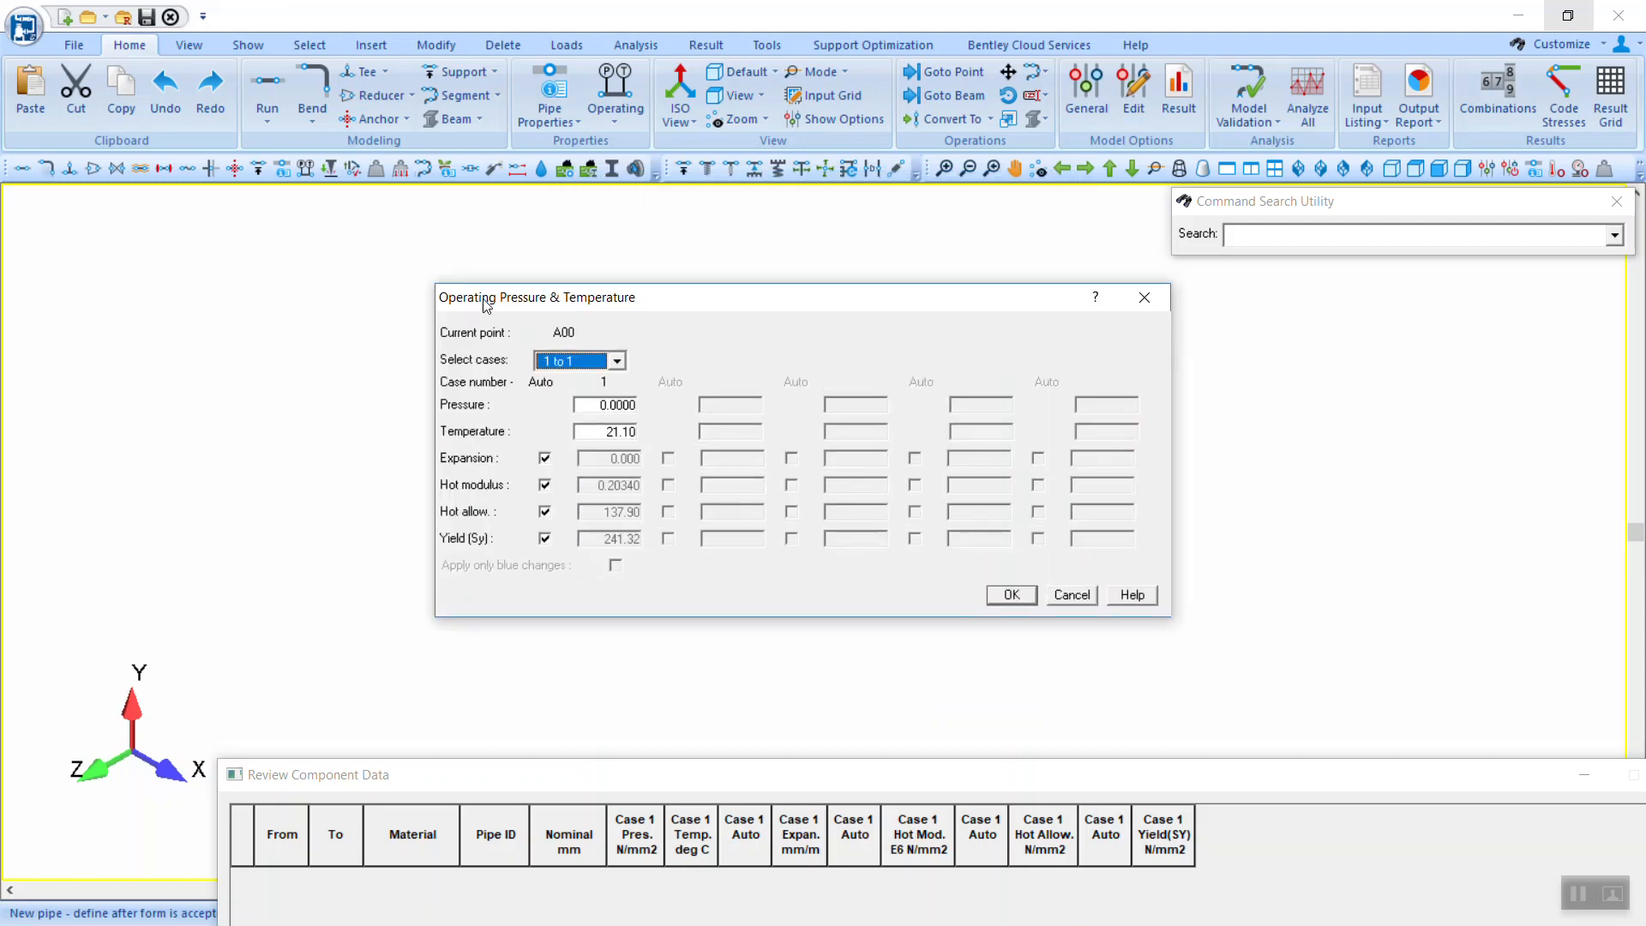
{"action": "left_click", "coordinate": [604, 405]}
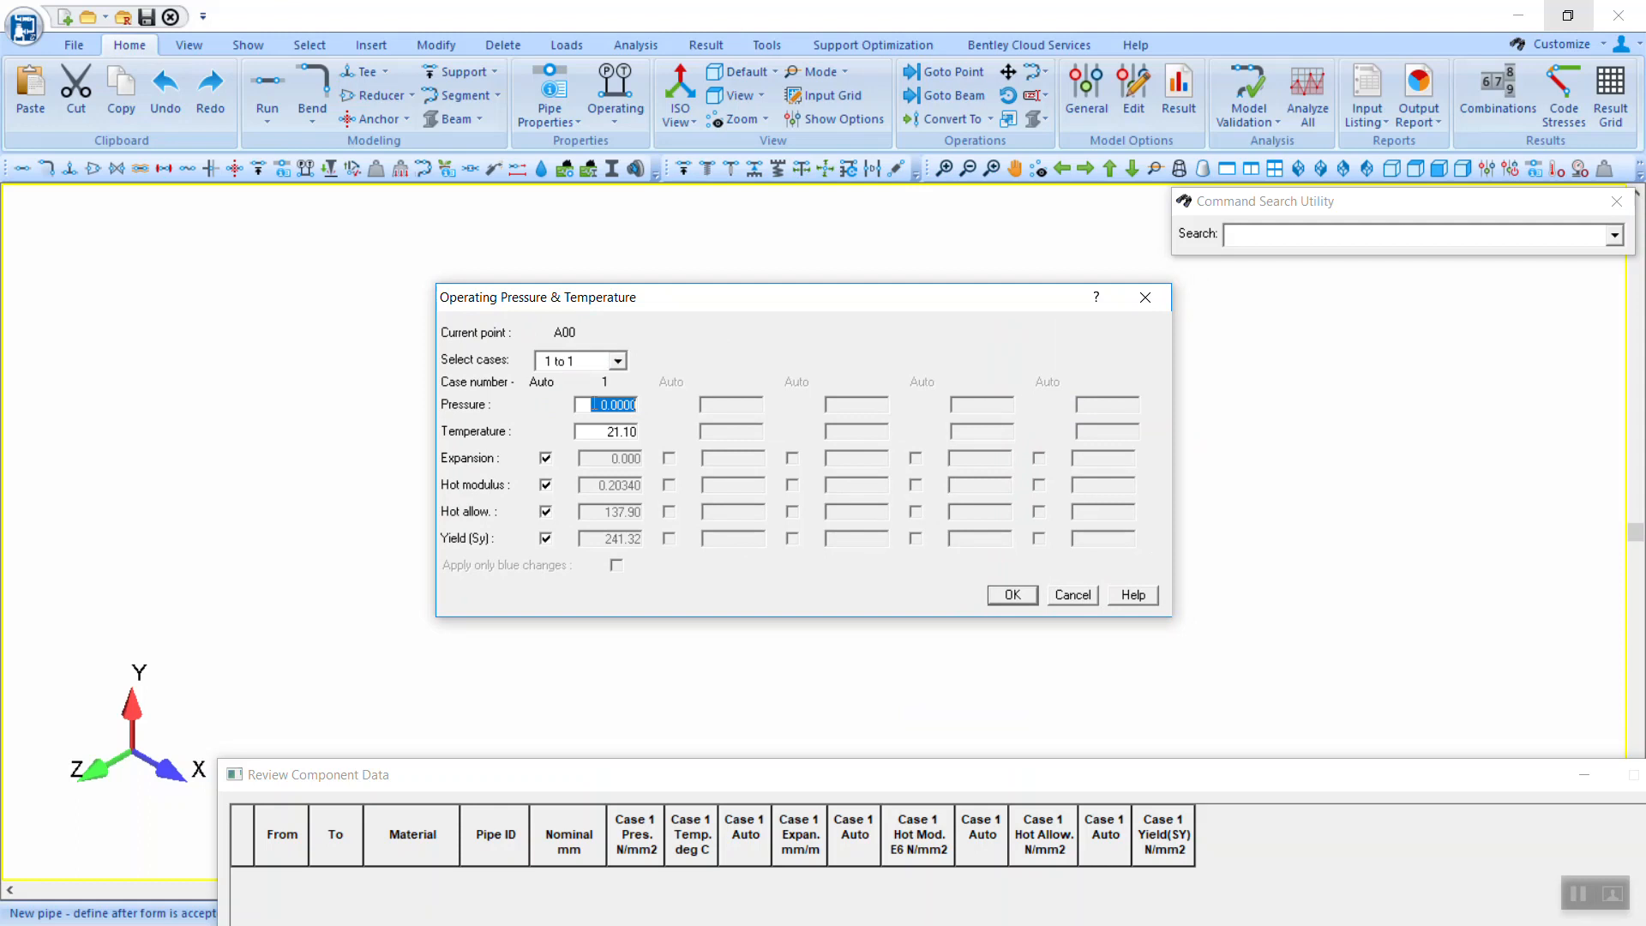
{"action": "type", "text": "1.1"}
{"action": "key", "text": "Tab"}
{"action": "type", "text": "270"}
{"action": "key", "text": "alt+Tab"}
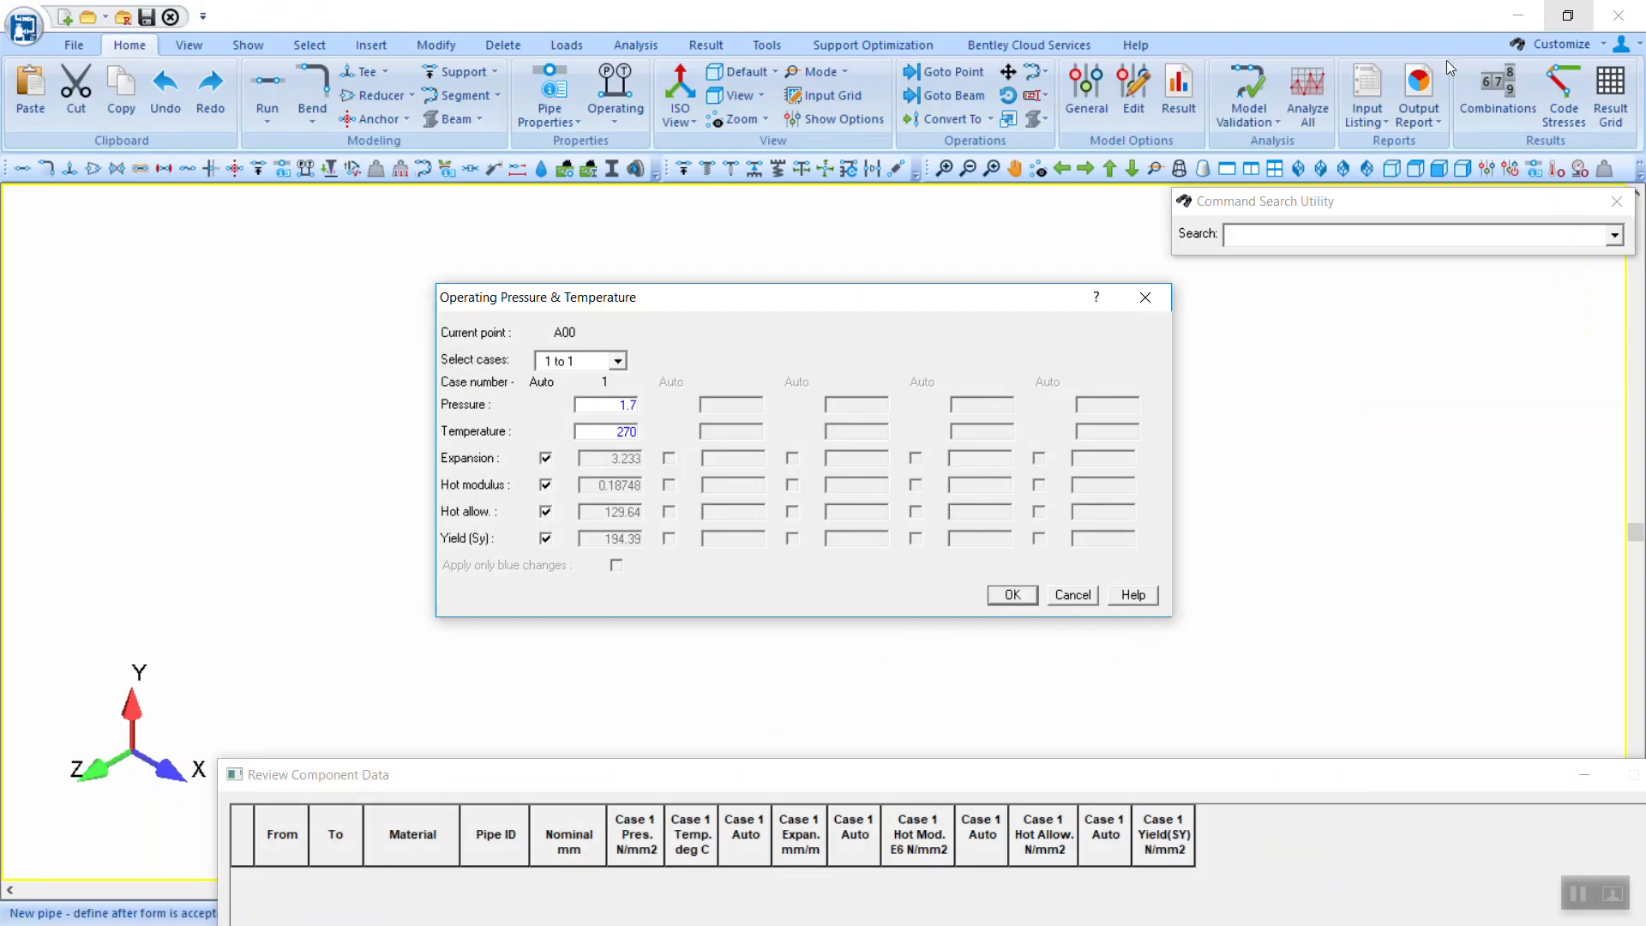
{"action": "left_click", "coordinate": [1518, 12]}
{"action": "left_click", "coordinate": [1010, 595]}
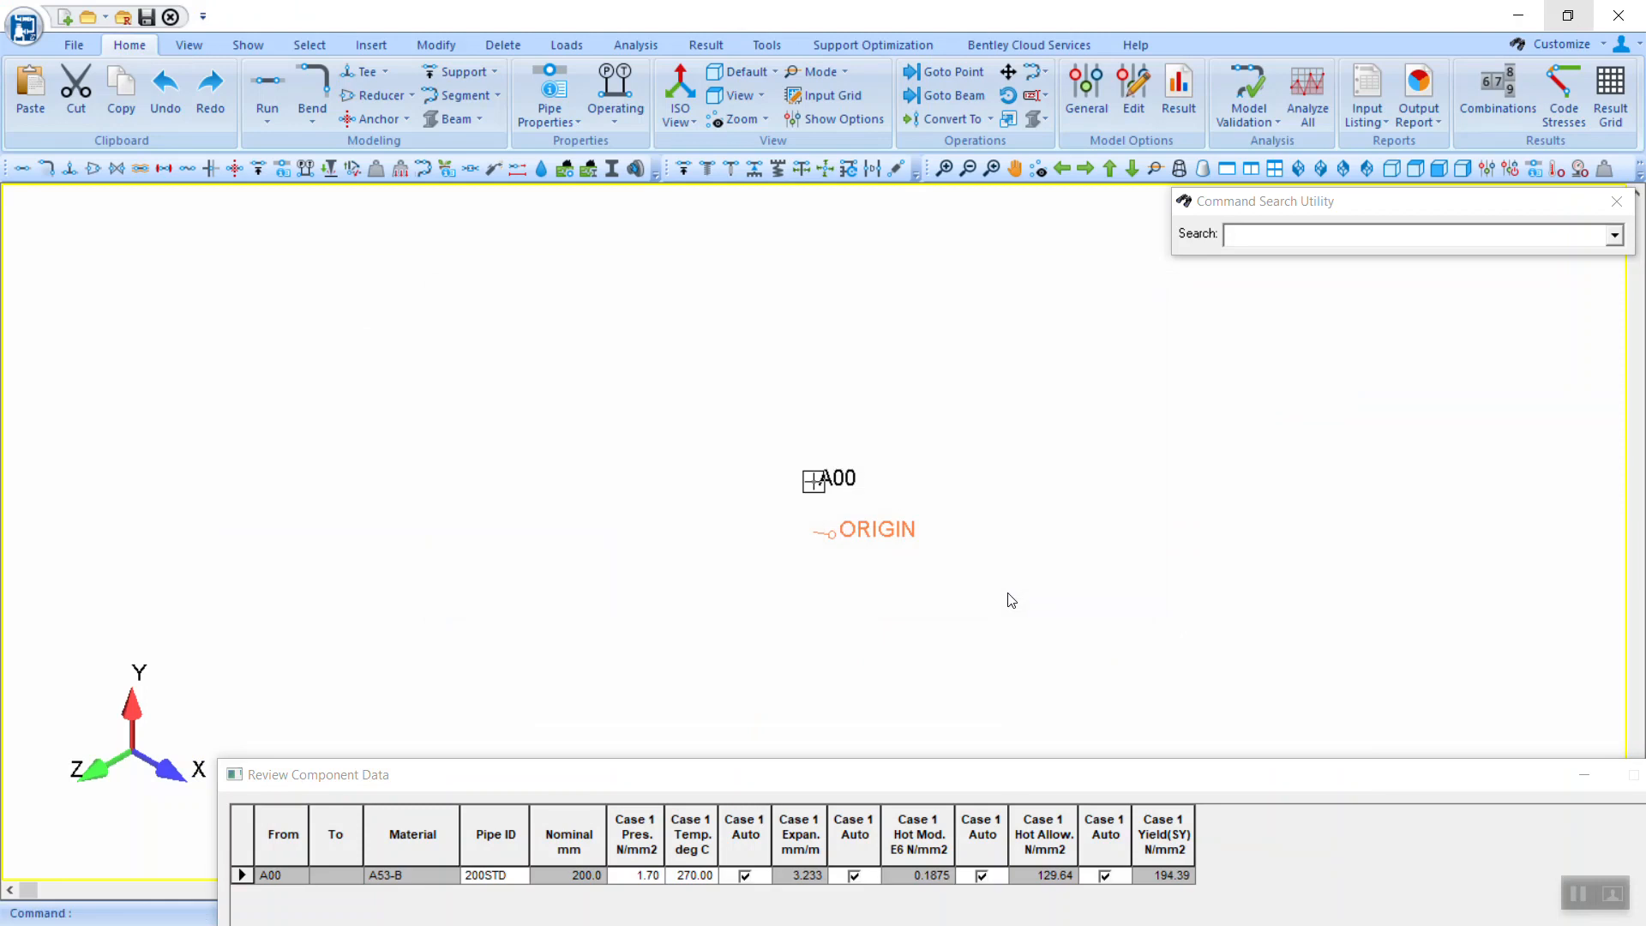
Step: Bring the component data grid into full view and look through its pipe properties, segment, point and anchor data
{"action": "left_click_drag", "start_coordinate": [1087, 783], "coordinate": [951, 553]}
{"action": "left_click_drag", "start_coordinate": [743, 569], "coordinate": [731, 663]}
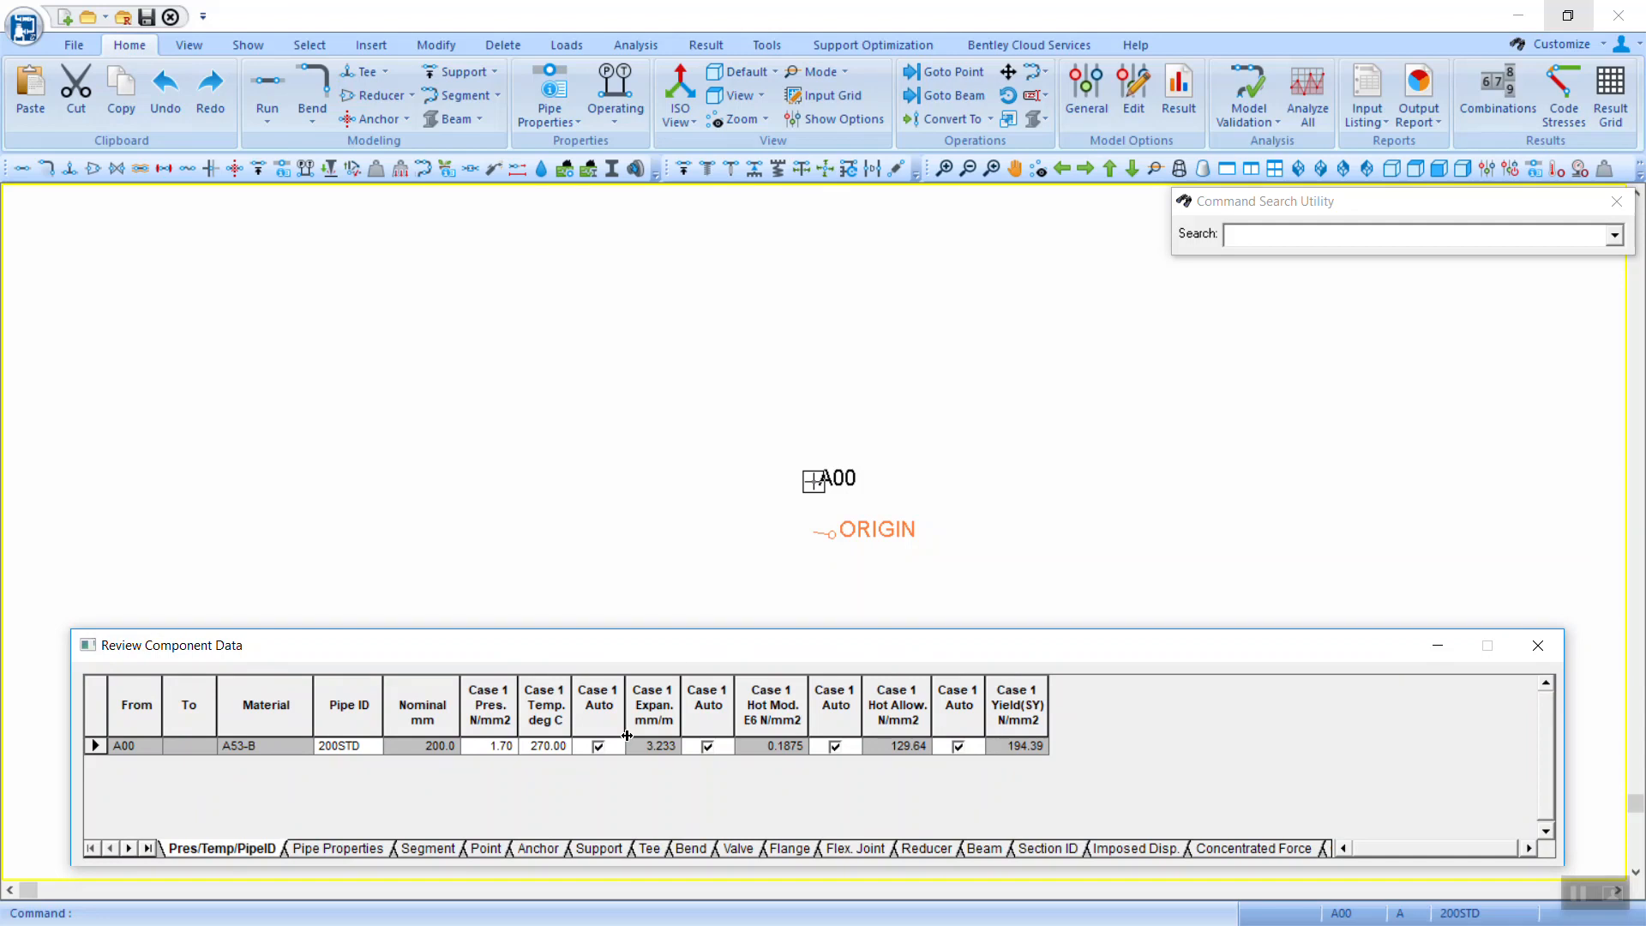
{"action": "left_click", "coordinate": [356, 850]}
{"action": "left_click", "coordinate": [433, 848]}
{"action": "left_click", "coordinate": [490, 848]}
{"action": "left_click", "coordinate": [541, 849]}
{"action": "left_click", "coordinate": [288, 850]}
Step: Set the case 1 temperature for point A00 to 370 deg C in the component data grid
{"action": "left_click", "coordinate": [544, 746]}
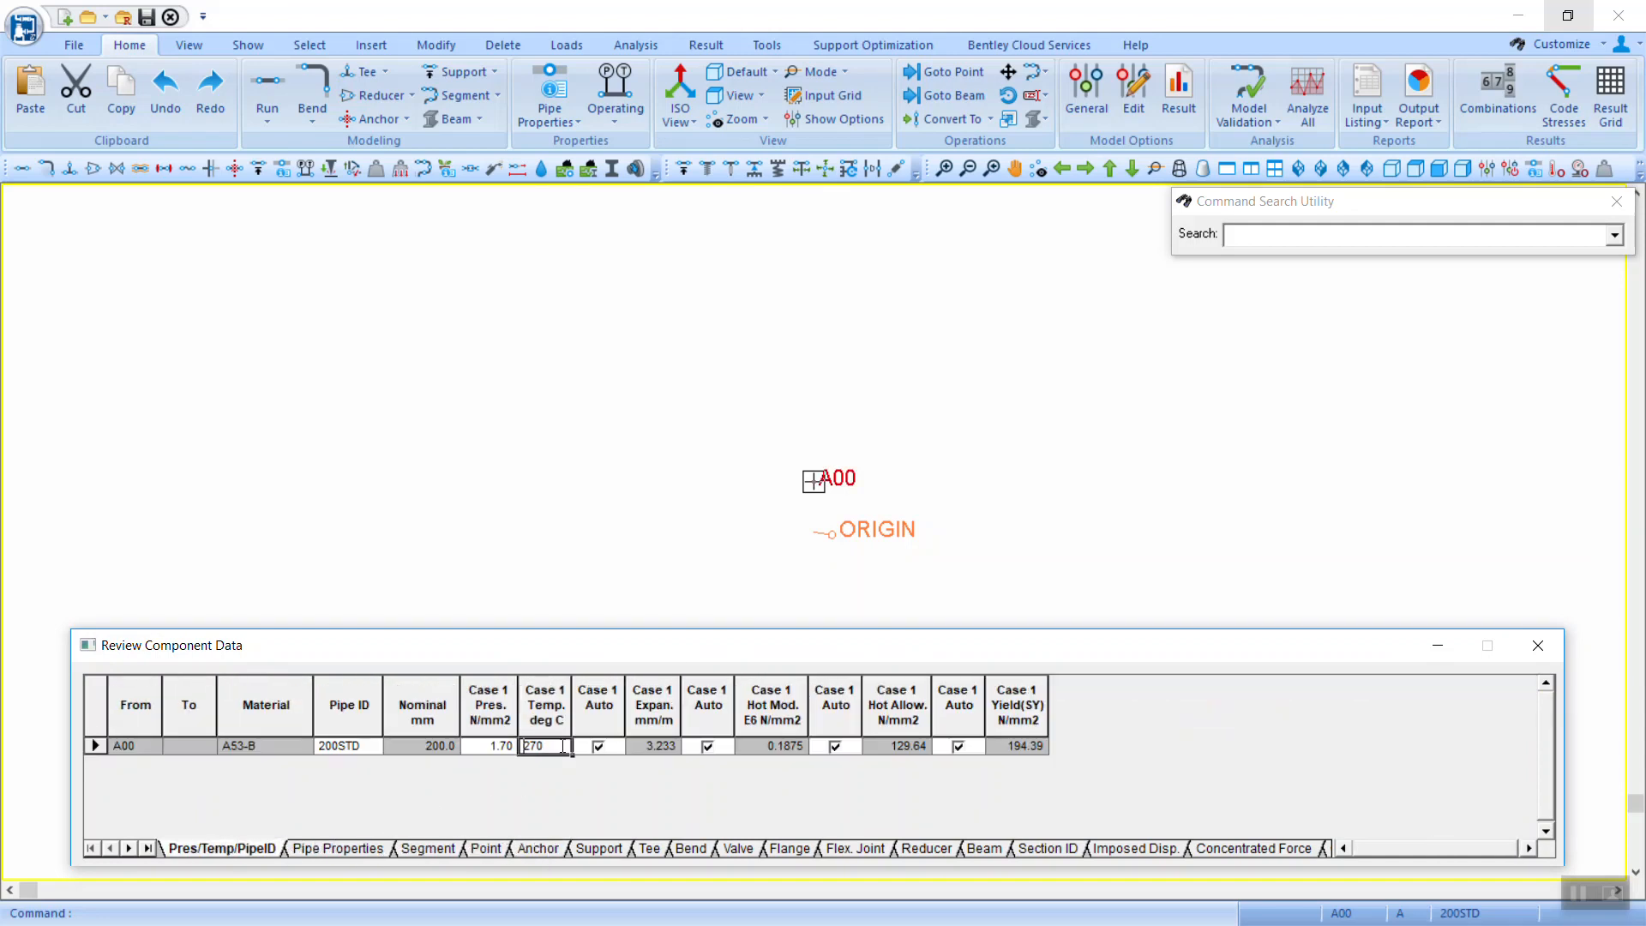
{"action": "type", "text": "370"}
{"action": "key", "text": "Tab"}
{"action": "left_click", "coordinate": [642, 460]}
{"action": "left_click_drag", "start_coordinate": [690, 644], "coordinate": [683, 775]}
Step: Add run point A01 after A00 with a DZ offset of -6000 mm using the 200STD pipe
{"action": "scroll", "coordinate": [779, 536], "scroll_direction": "up", "scroll_amount": 4}
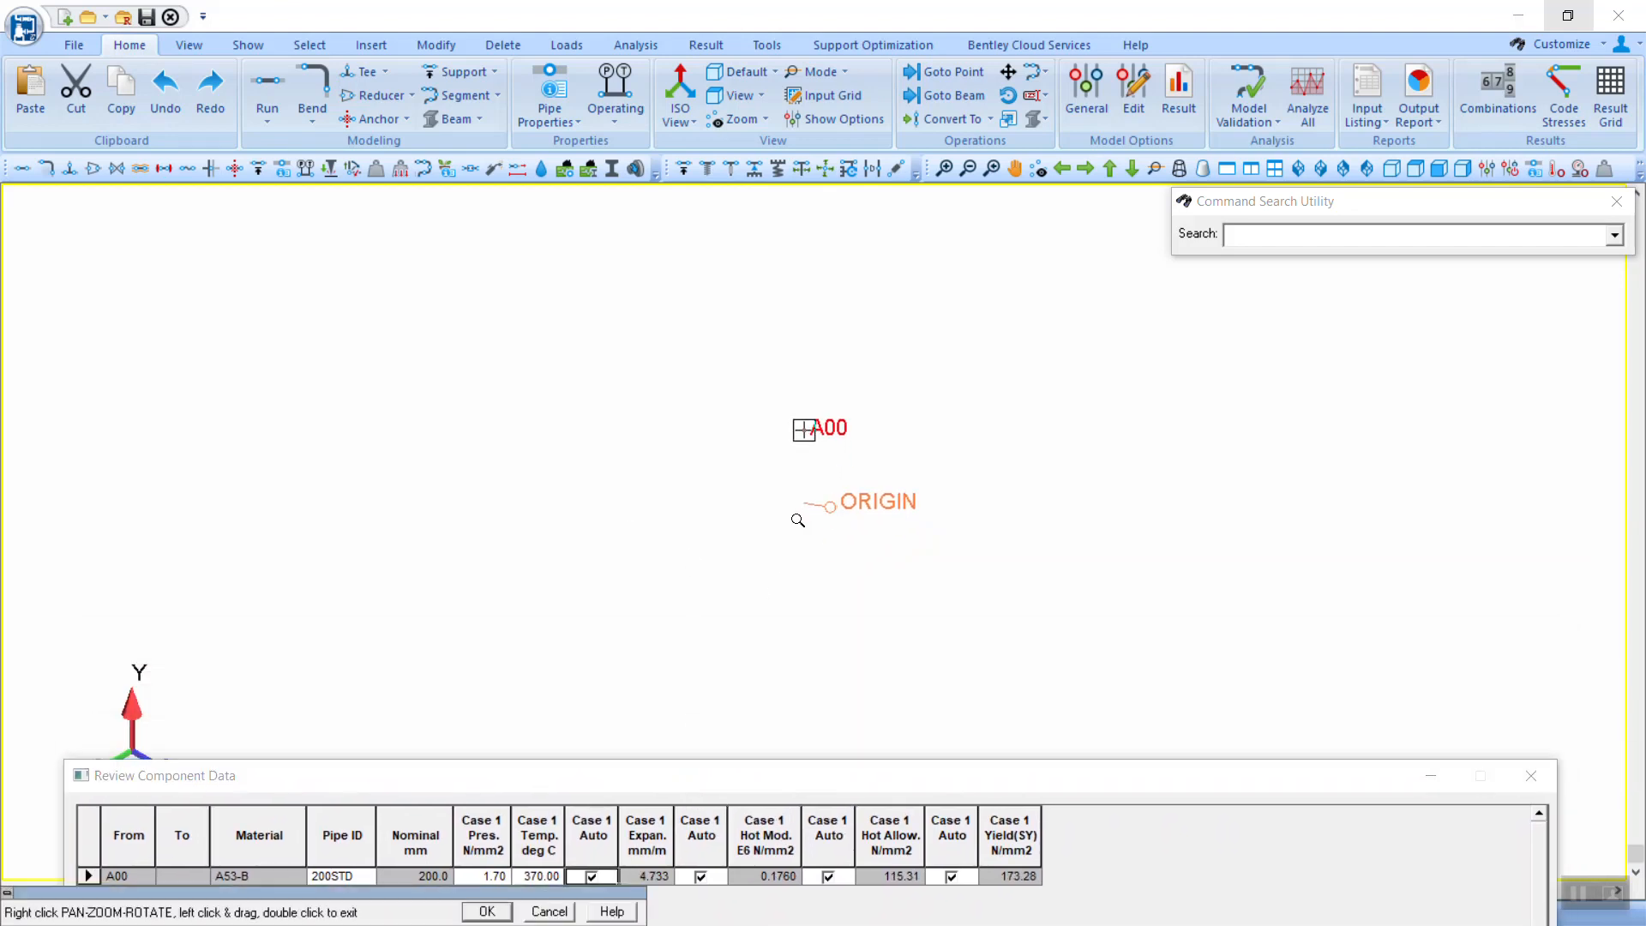
{"action": "middle_click_drag", "start_coordinate": [753, 523], "coordinate": [737, 606]}
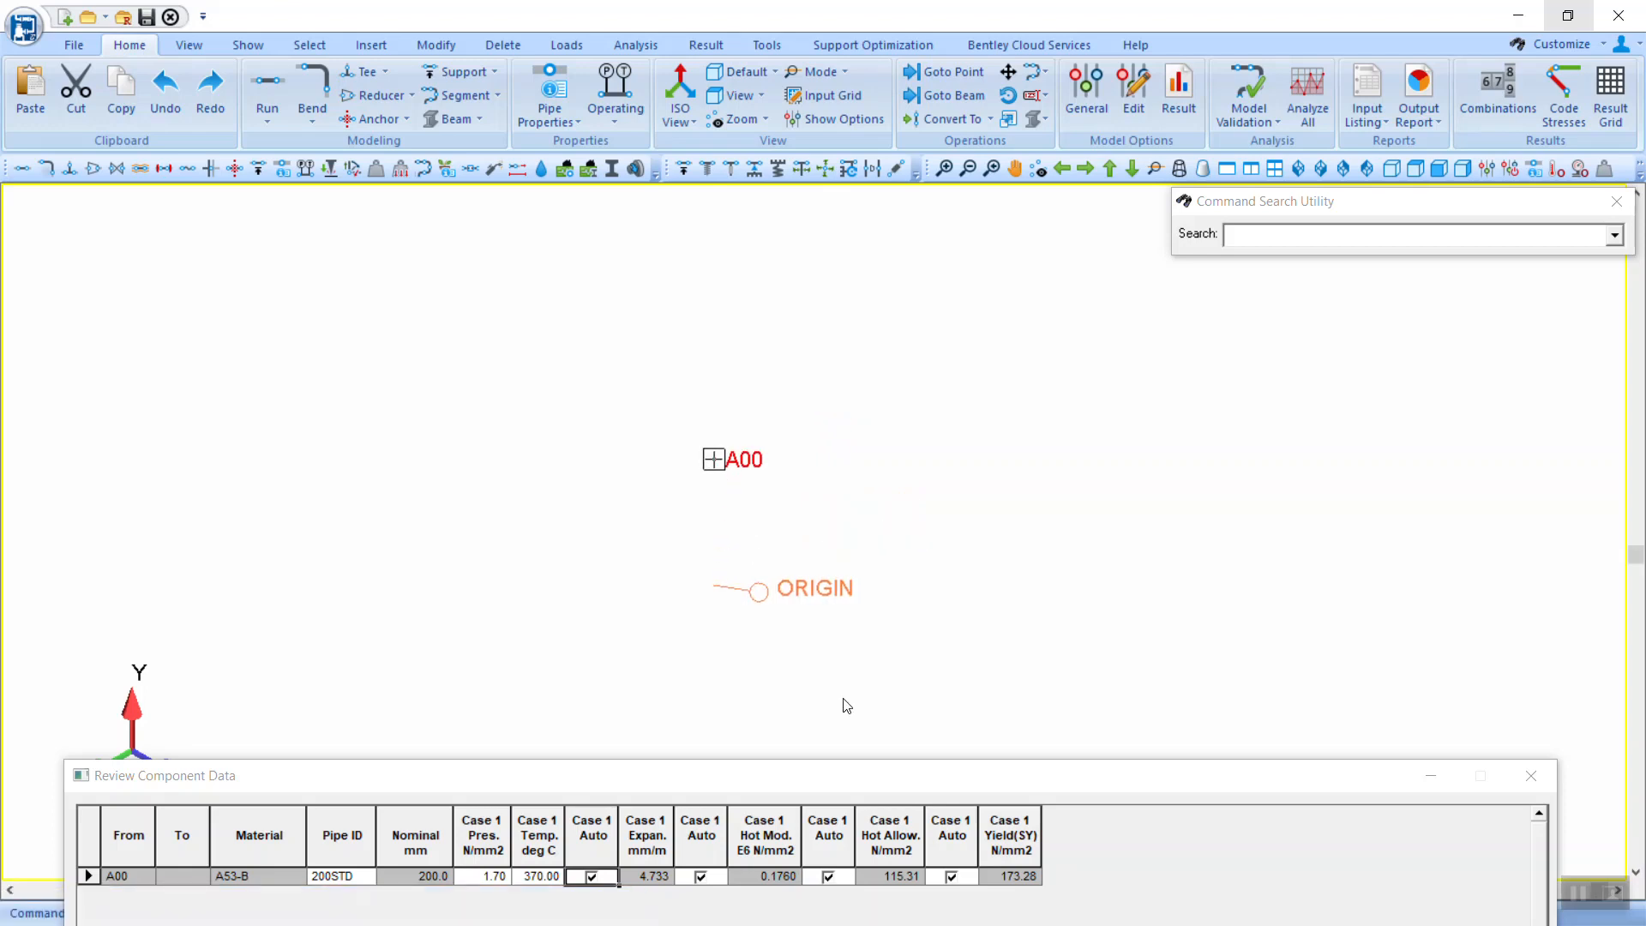
{"action": "left_click_drag", "start_coordinate": [879, 775], "coordinate": [753, 522]}
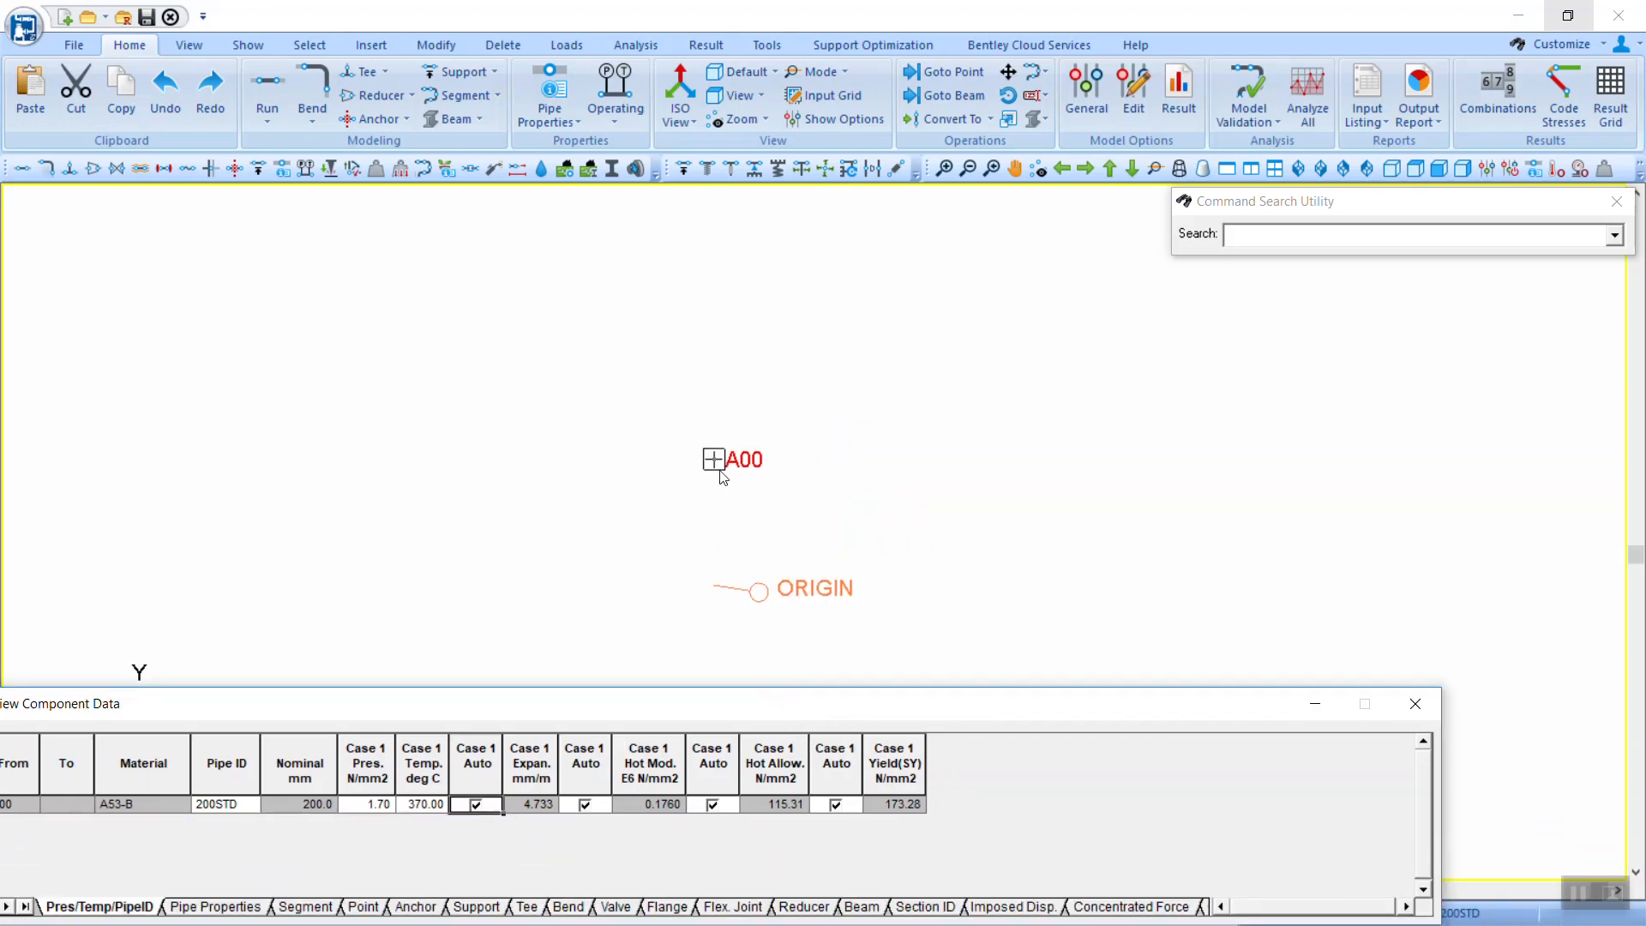
{"action": "left_click", "coordinate": [363, 43]}
{"action": "left_click", "coordinate": [43, 90]}
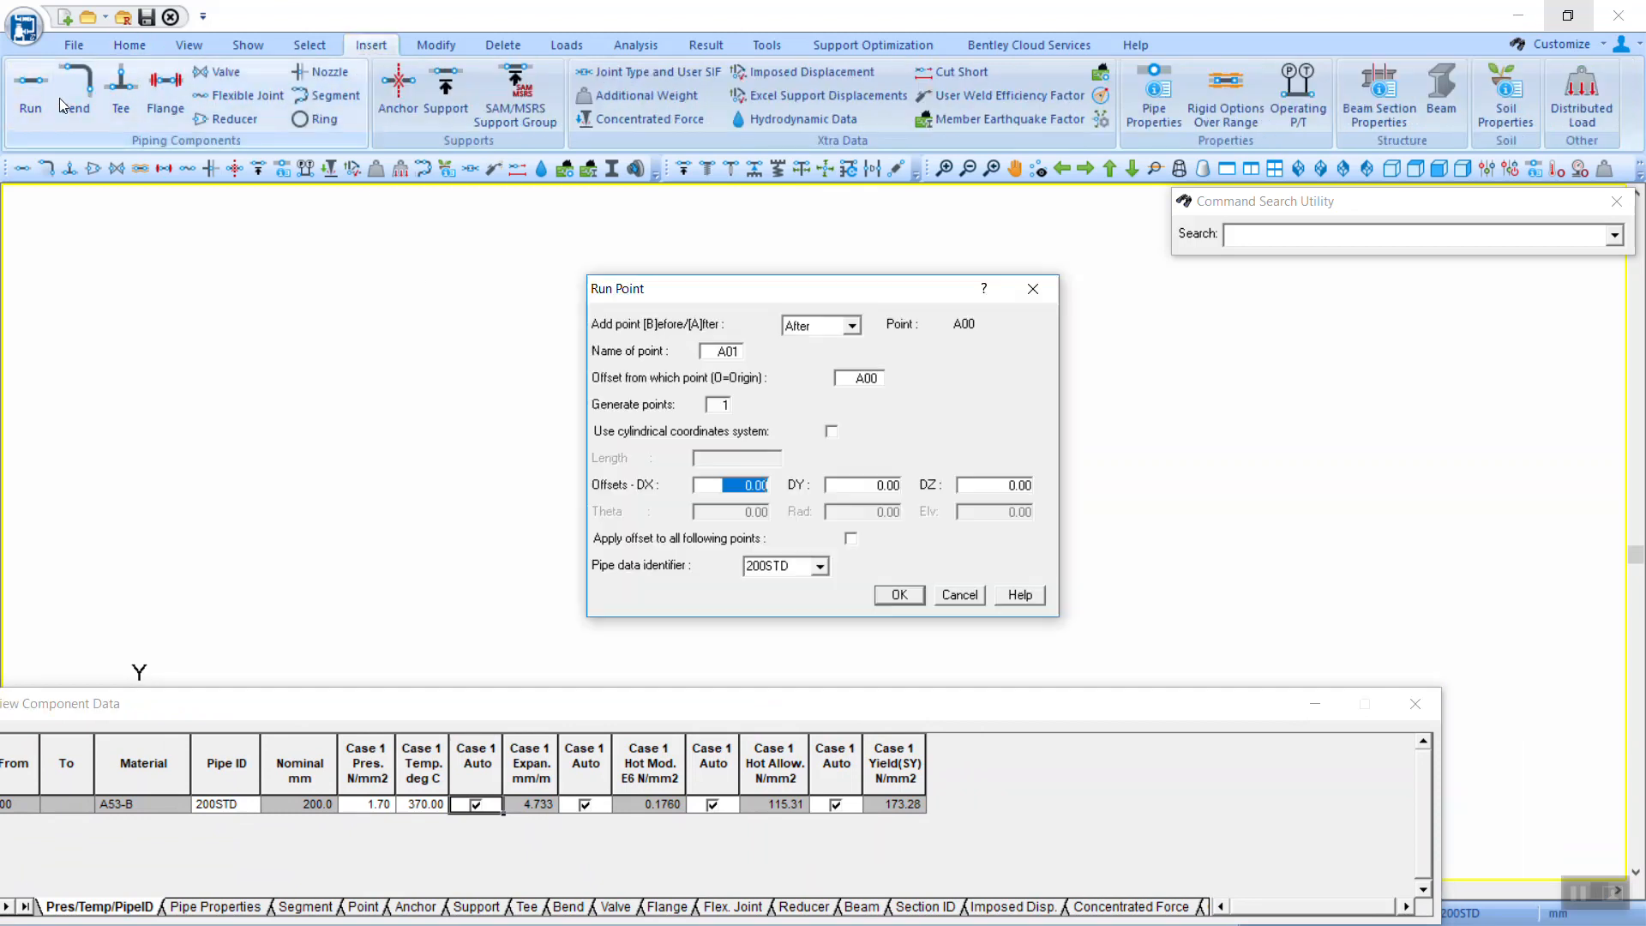
{"action": "double_click", "coordinate": [991, 488]}
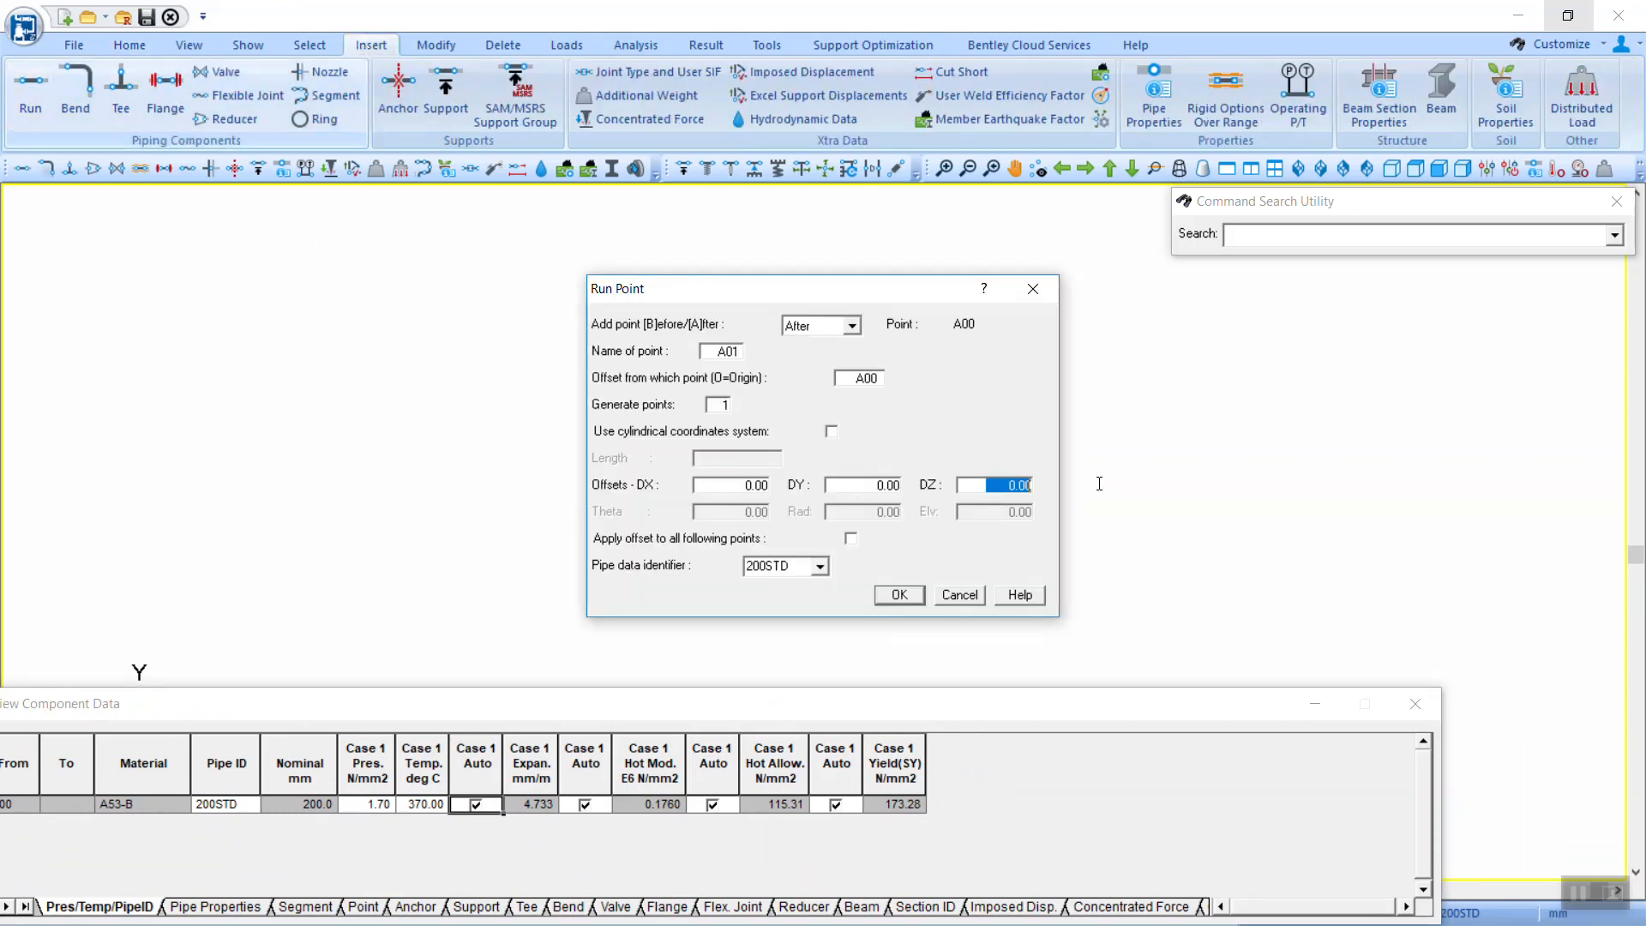
{"action": "key", "text": "BackSpace"}
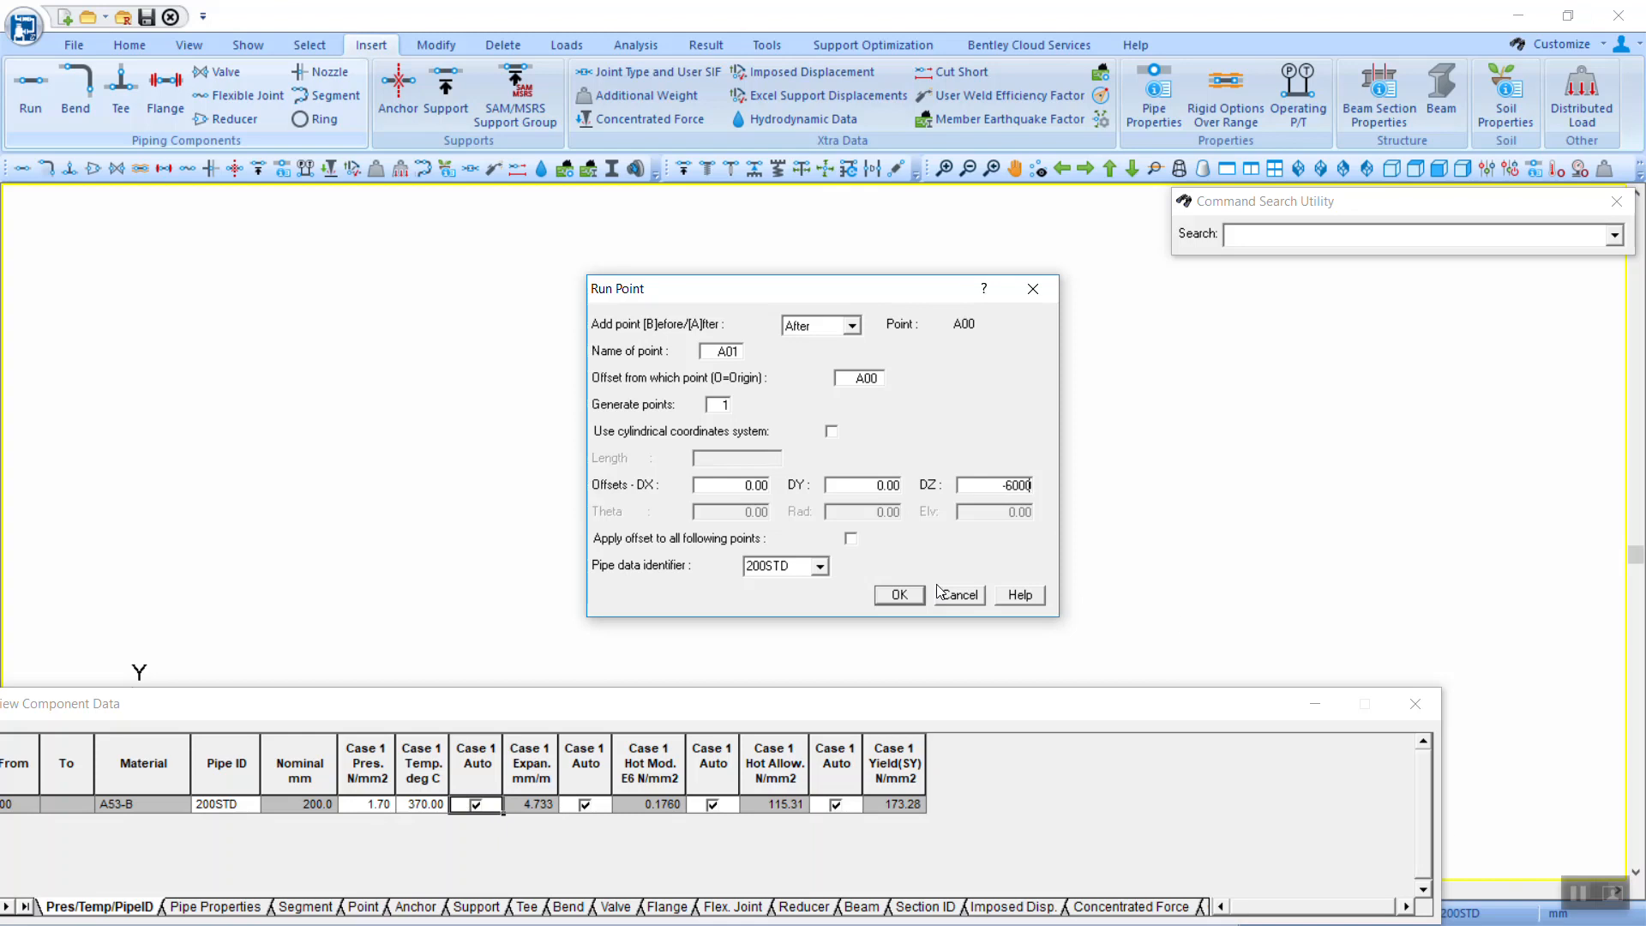
{"action": "left_click", "coordinate": [908, 594]}
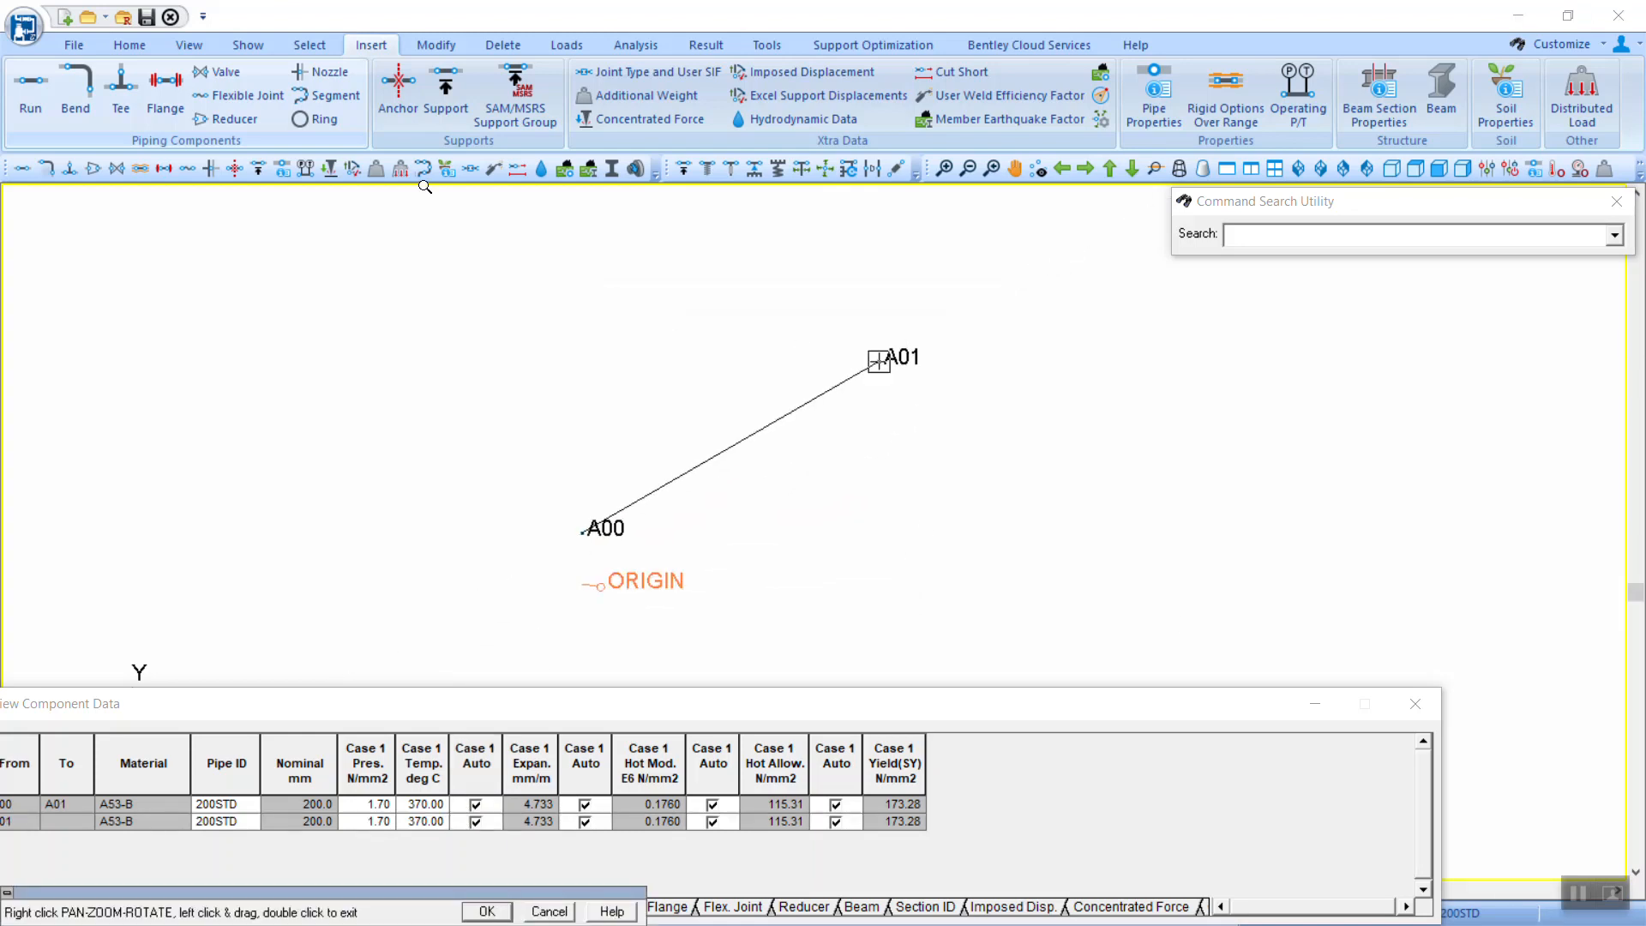
Step: Add run point A02 after A01 with a DZ offset of -3000 mm using the 200STD pipe
{"action": "left_click", "coordinate": [31, 83]}
{"action": "double_click", "coordinate": [982, 489]}
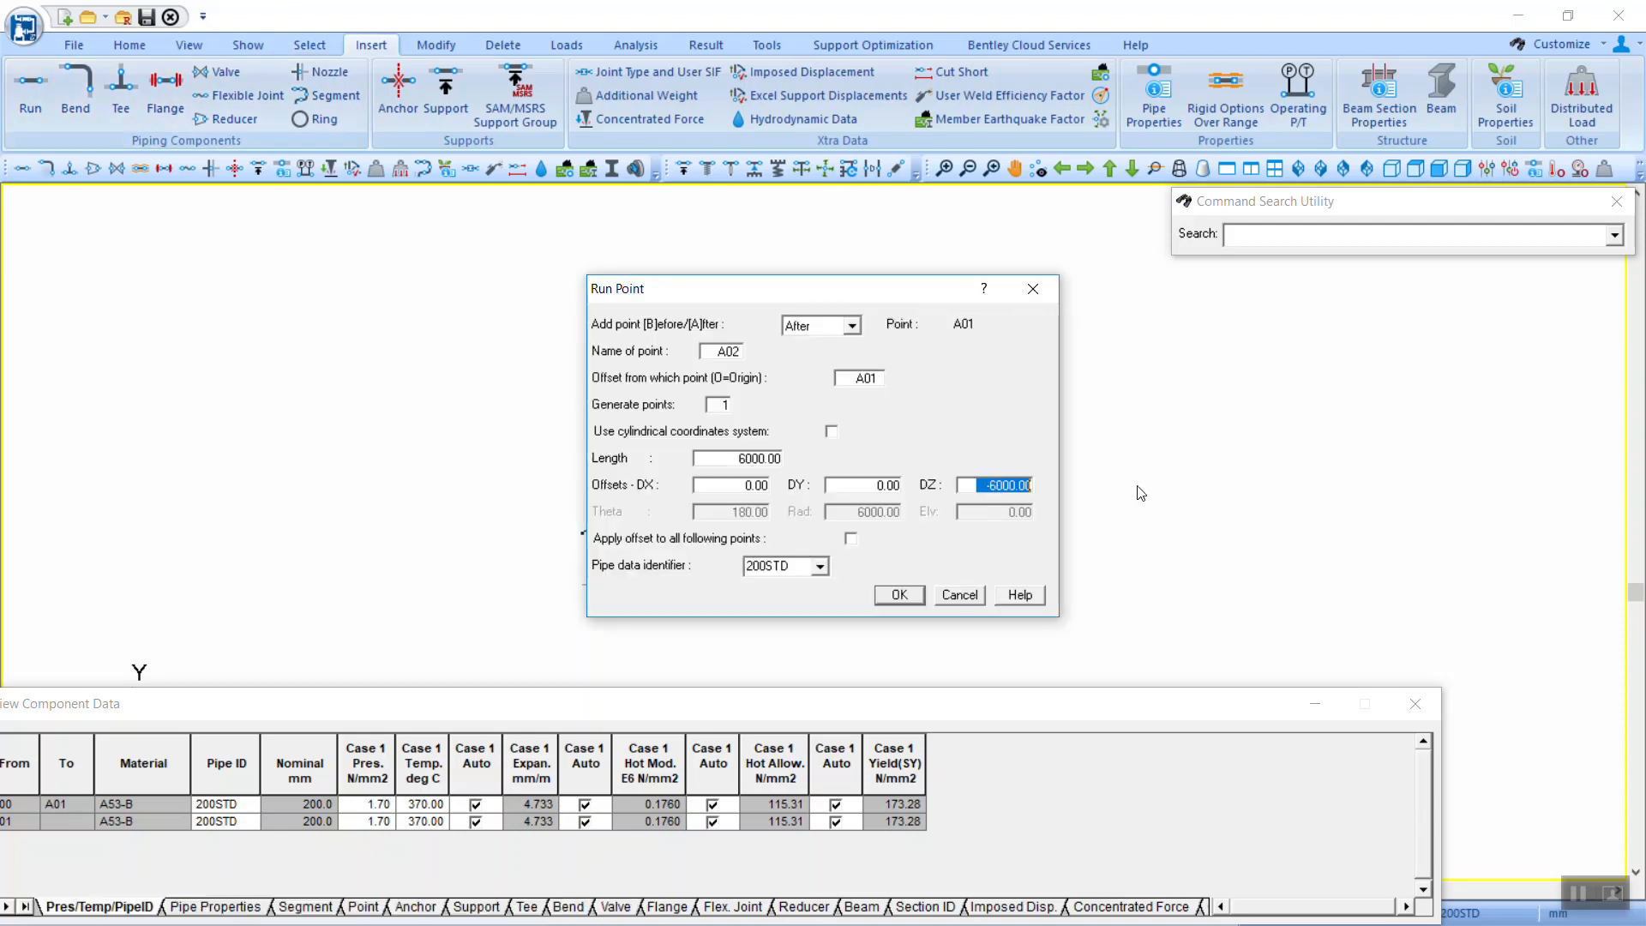
{"action": "type", "text": "-3000"}
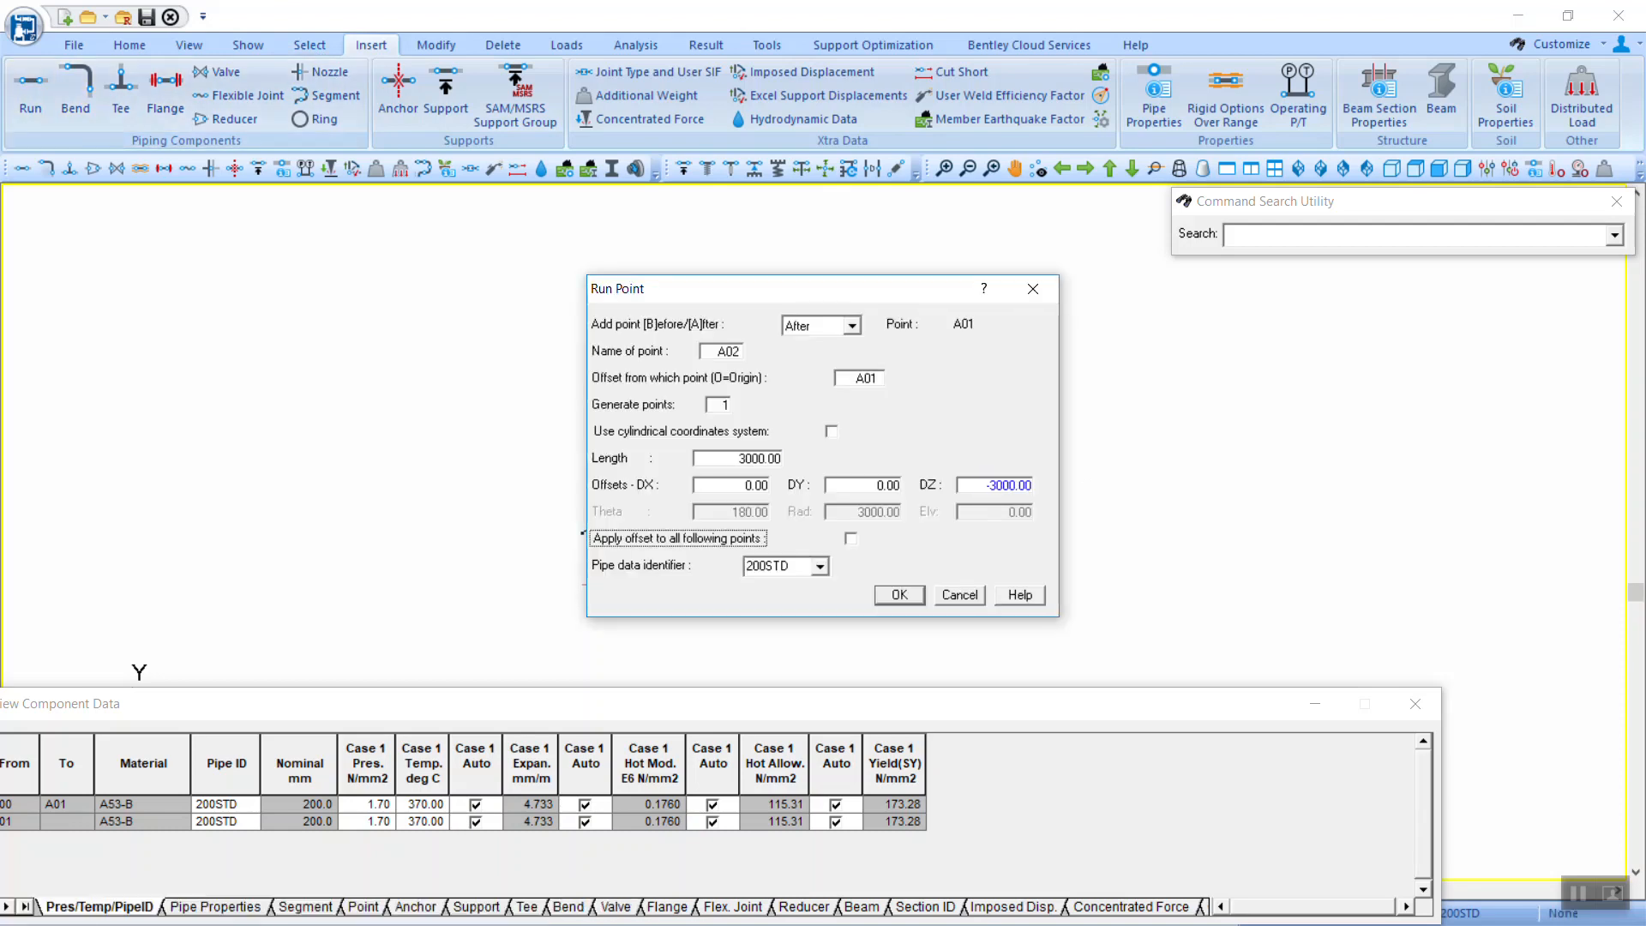
{"action": "left_click", "coordinate": [914, 591]}
{"action": "middle_click_drag", "start_coordinate": [1041, 300], "coordinate": [817, 410]}
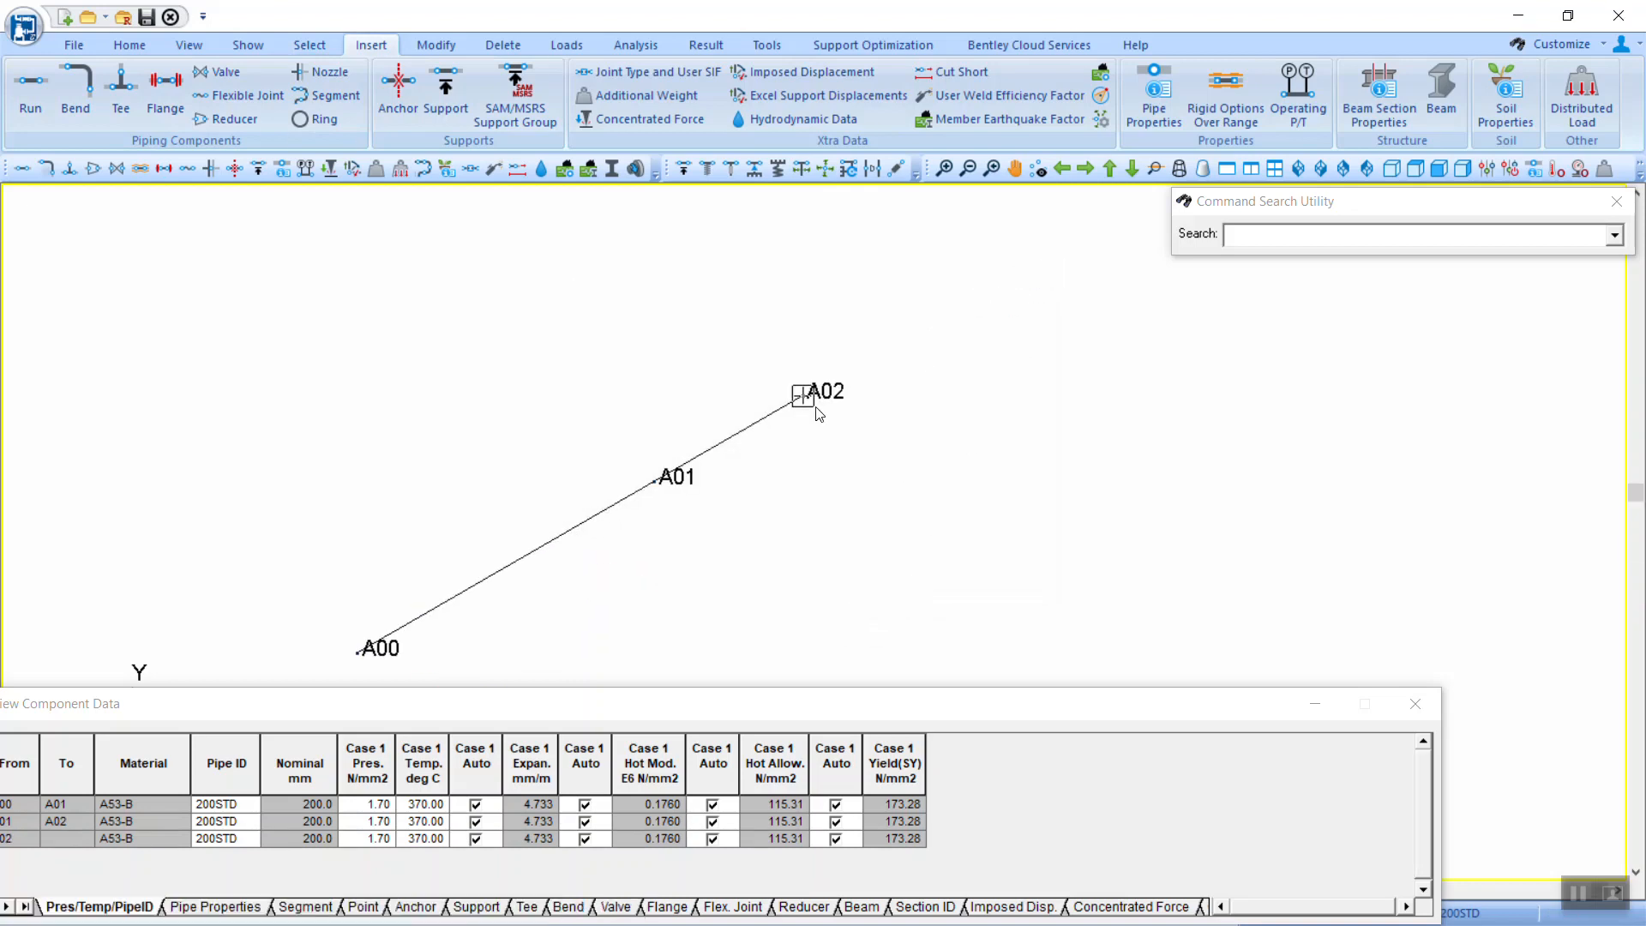
Step: Switch to AutoPipe Workshop exercise.pdf in Acrobat and check the spacing of the run points beyond A02 in the model sketch
{"action": "key", "text": "super"}
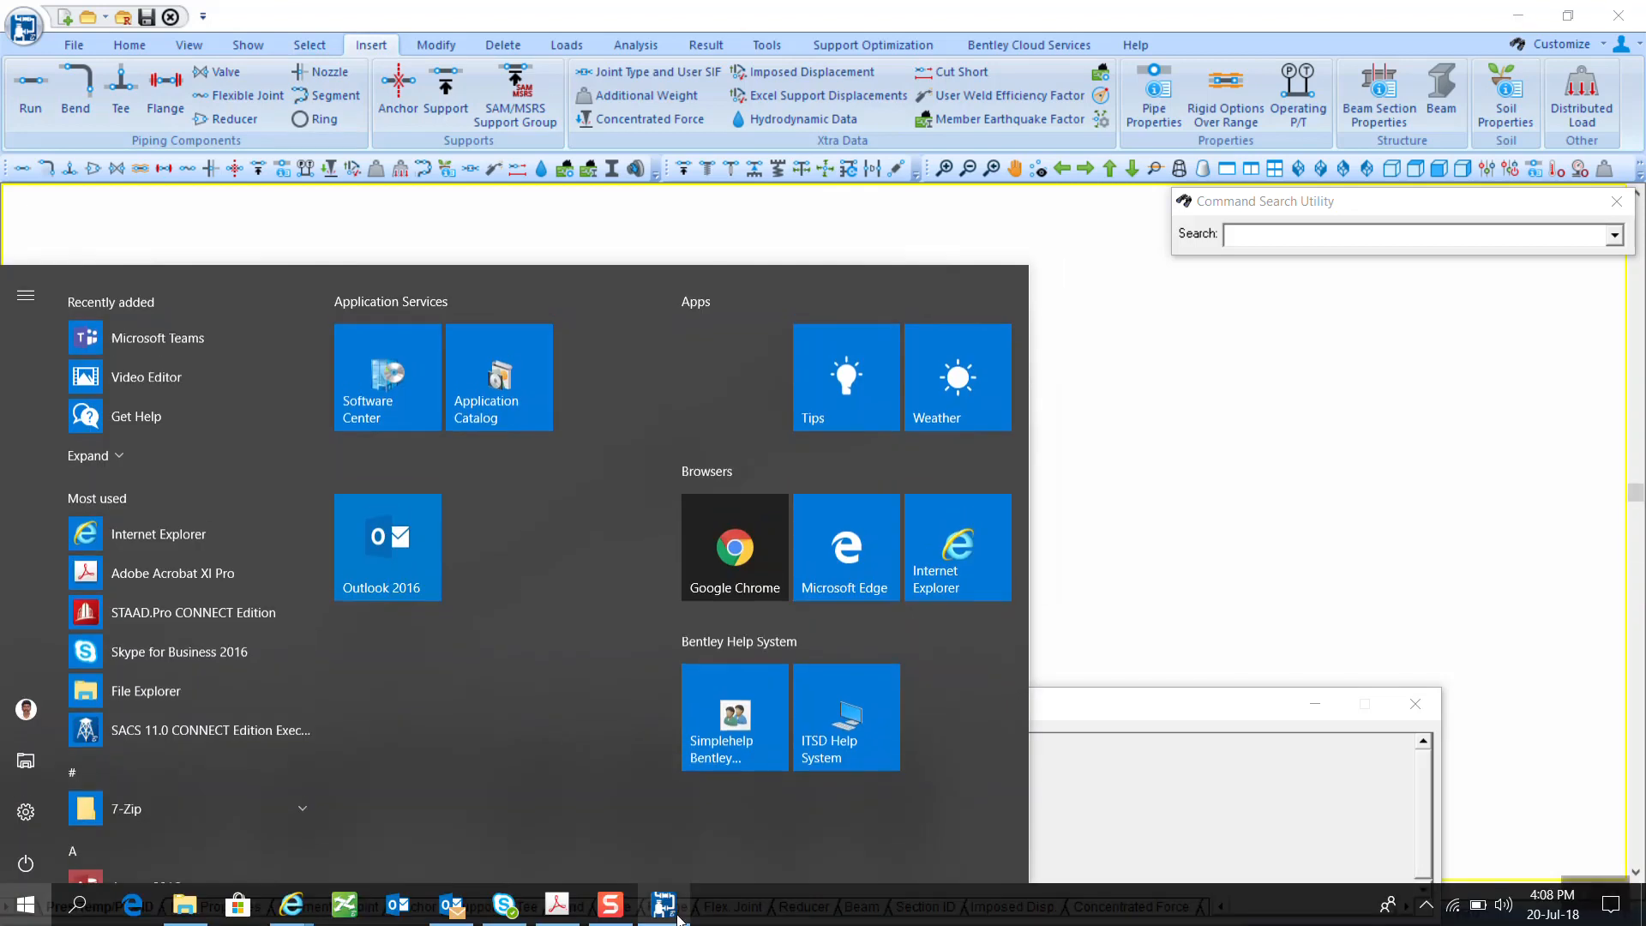
{"action": "key", "text": "super+Tab"}
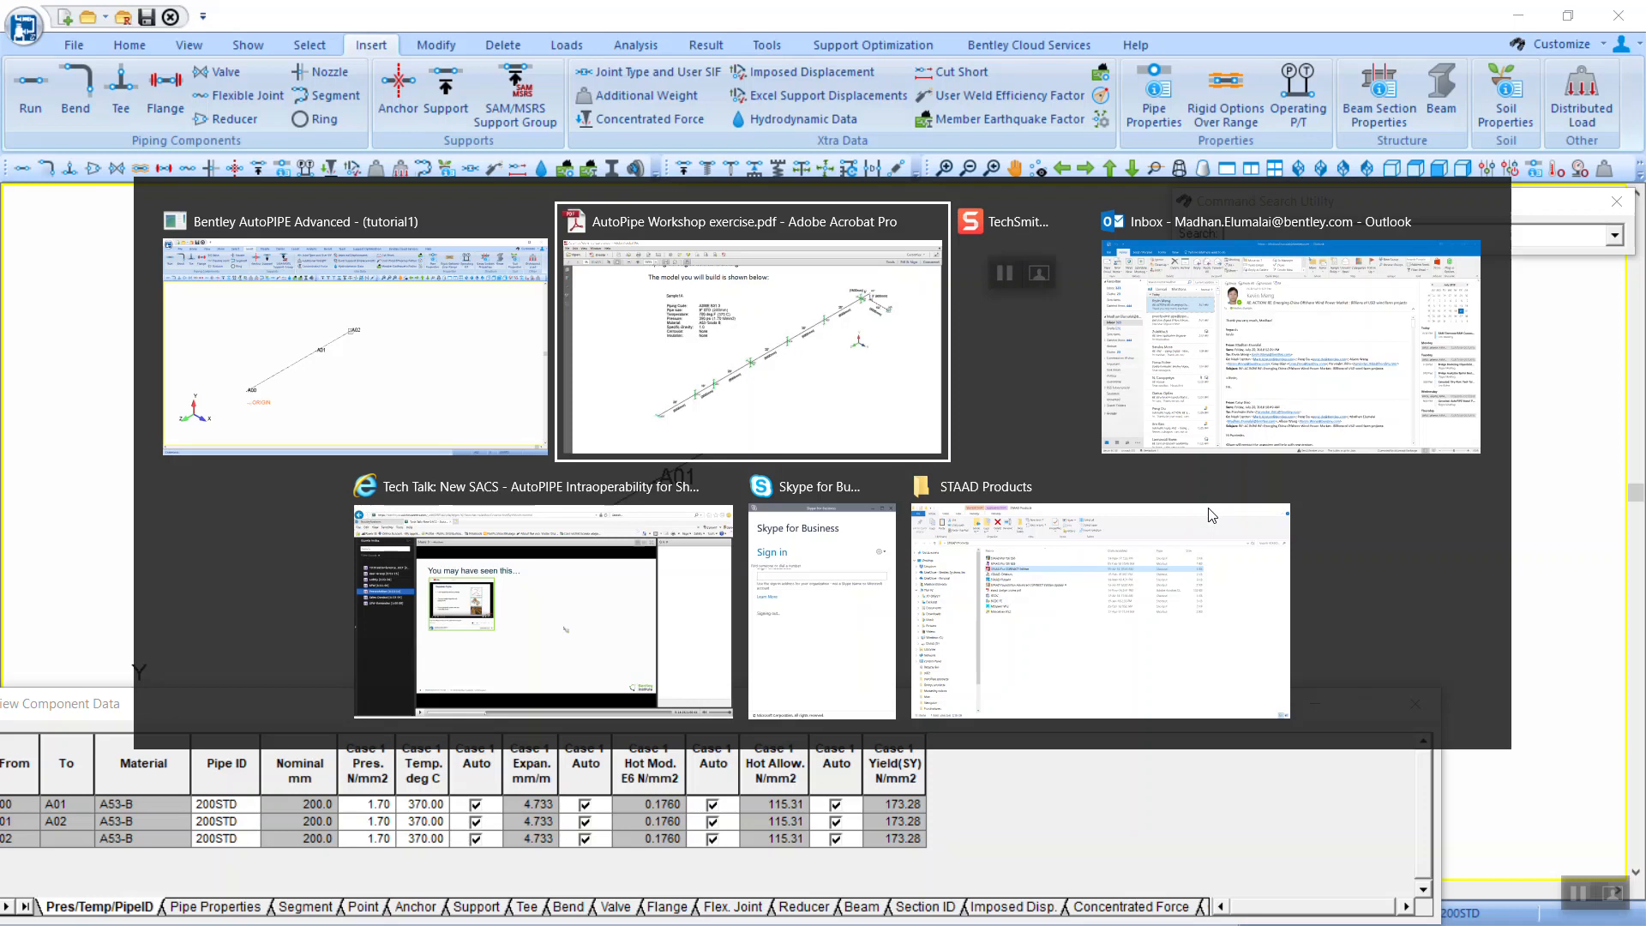
{"action": "key", "text": "Return"}
{"action": "scroll", "coordinate": [780, 629], "scroll_direction": "up", "scroll_amount": 2}
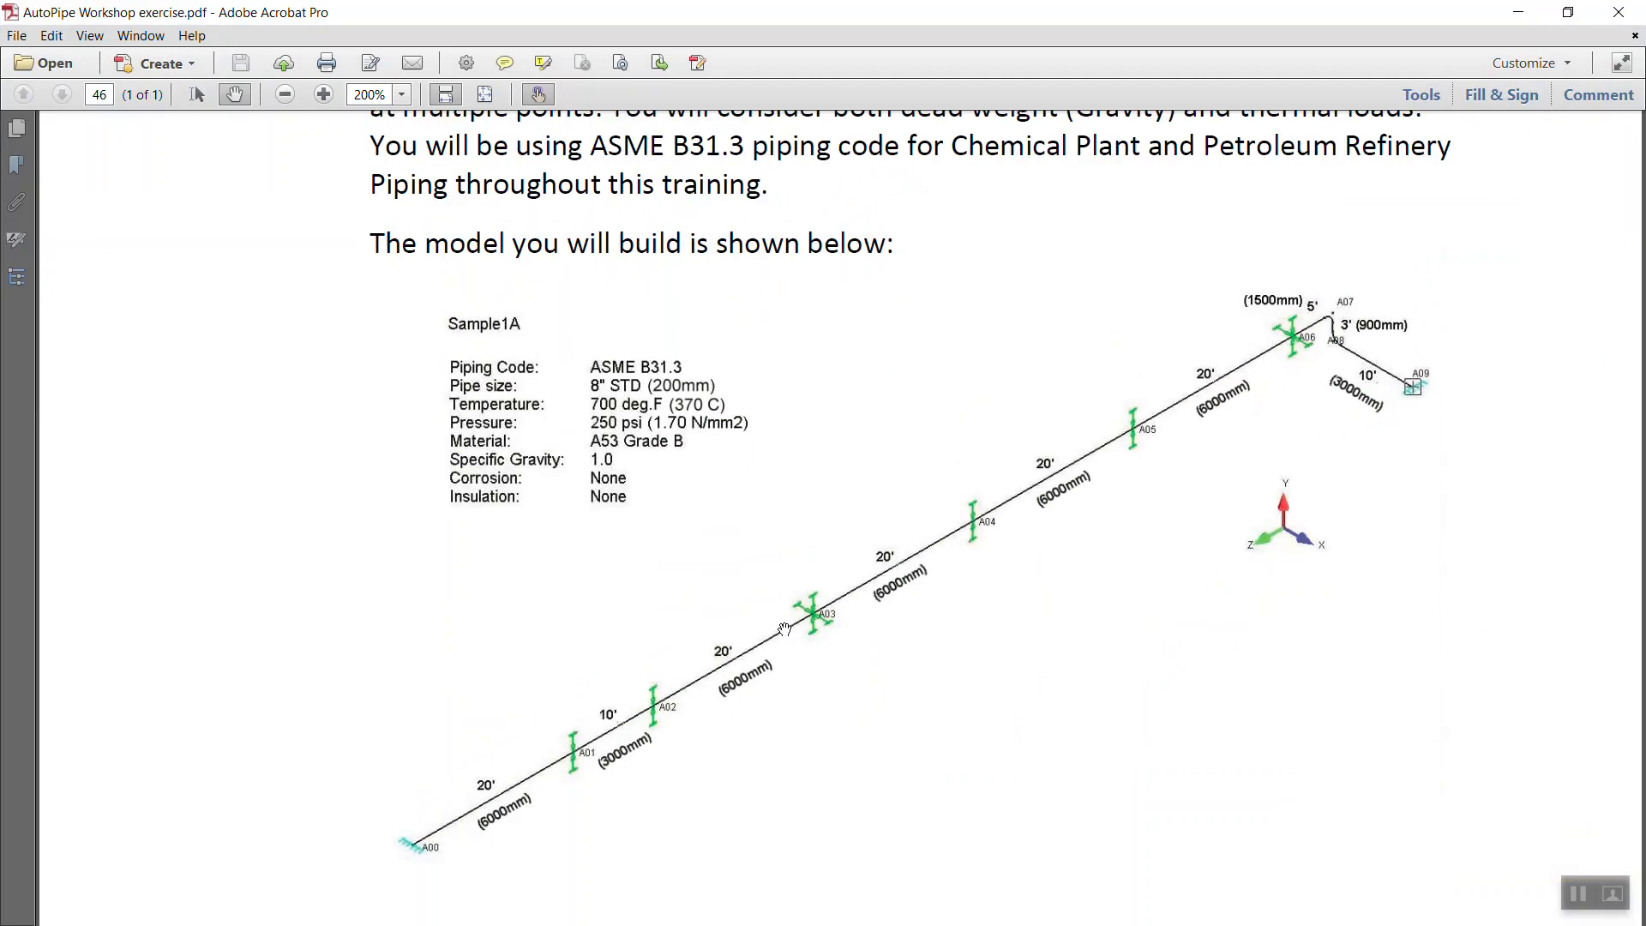
{"action": "left_click", "coordinate": [1519, 13]}
Step: Generate 4 run points, A03 through A06, after A02 with a DZ offset of -6000 mm each using the 200STD pipe
{"action": "left_click", "coordinate": [30, 86]}
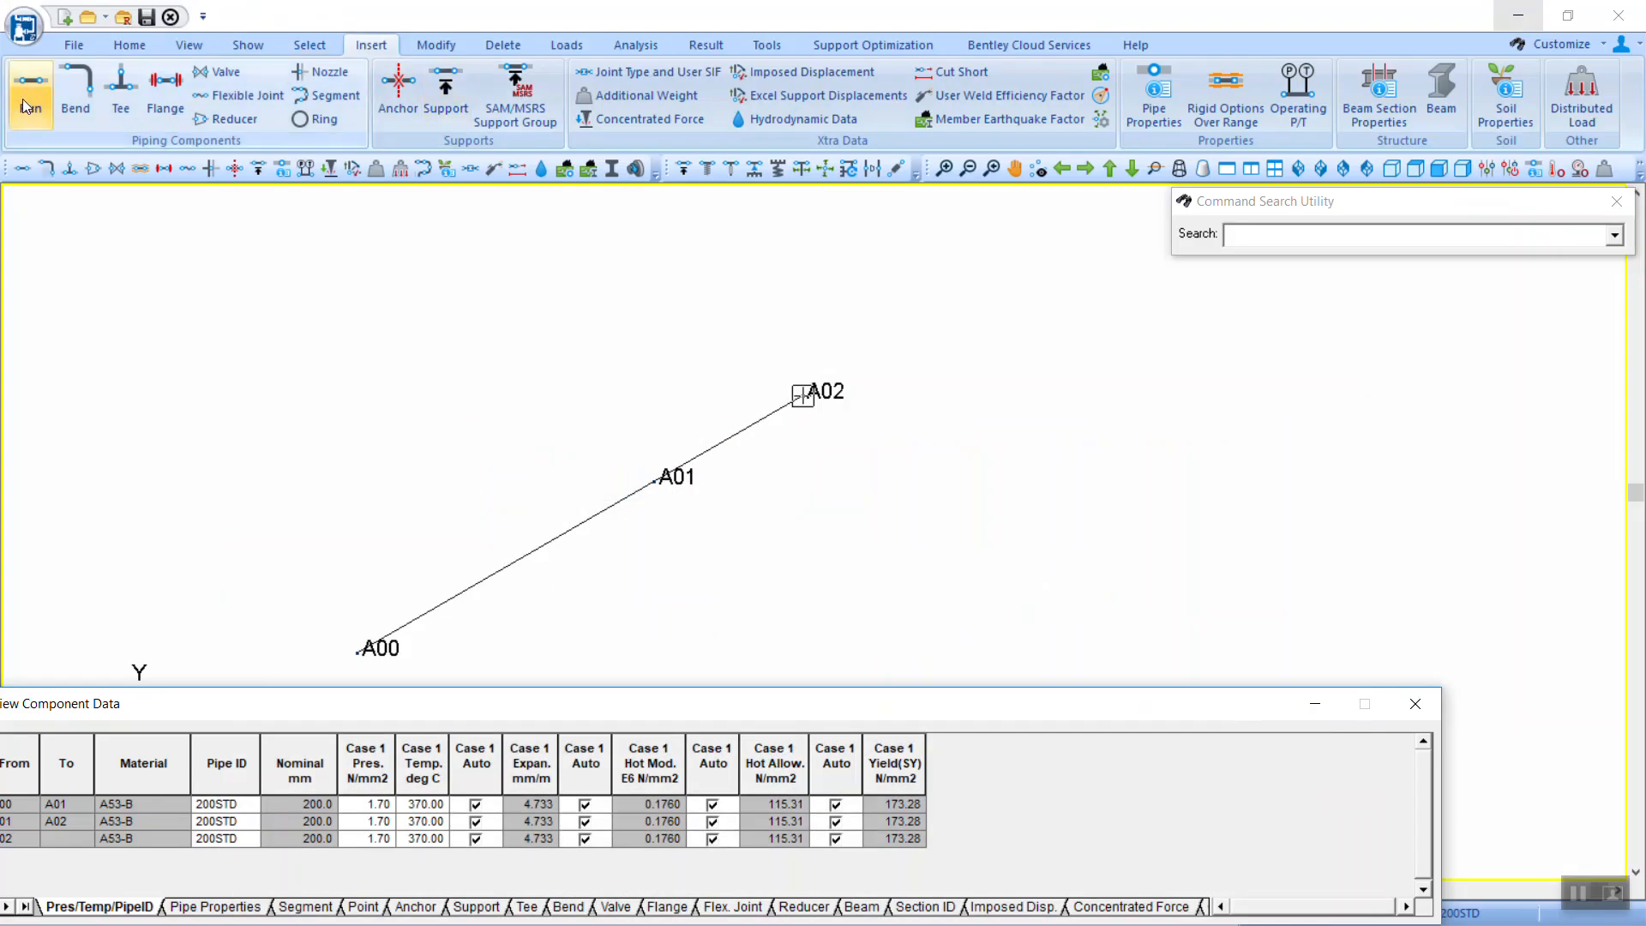
{"action": "double_click", "coordinate": [714, 409]}
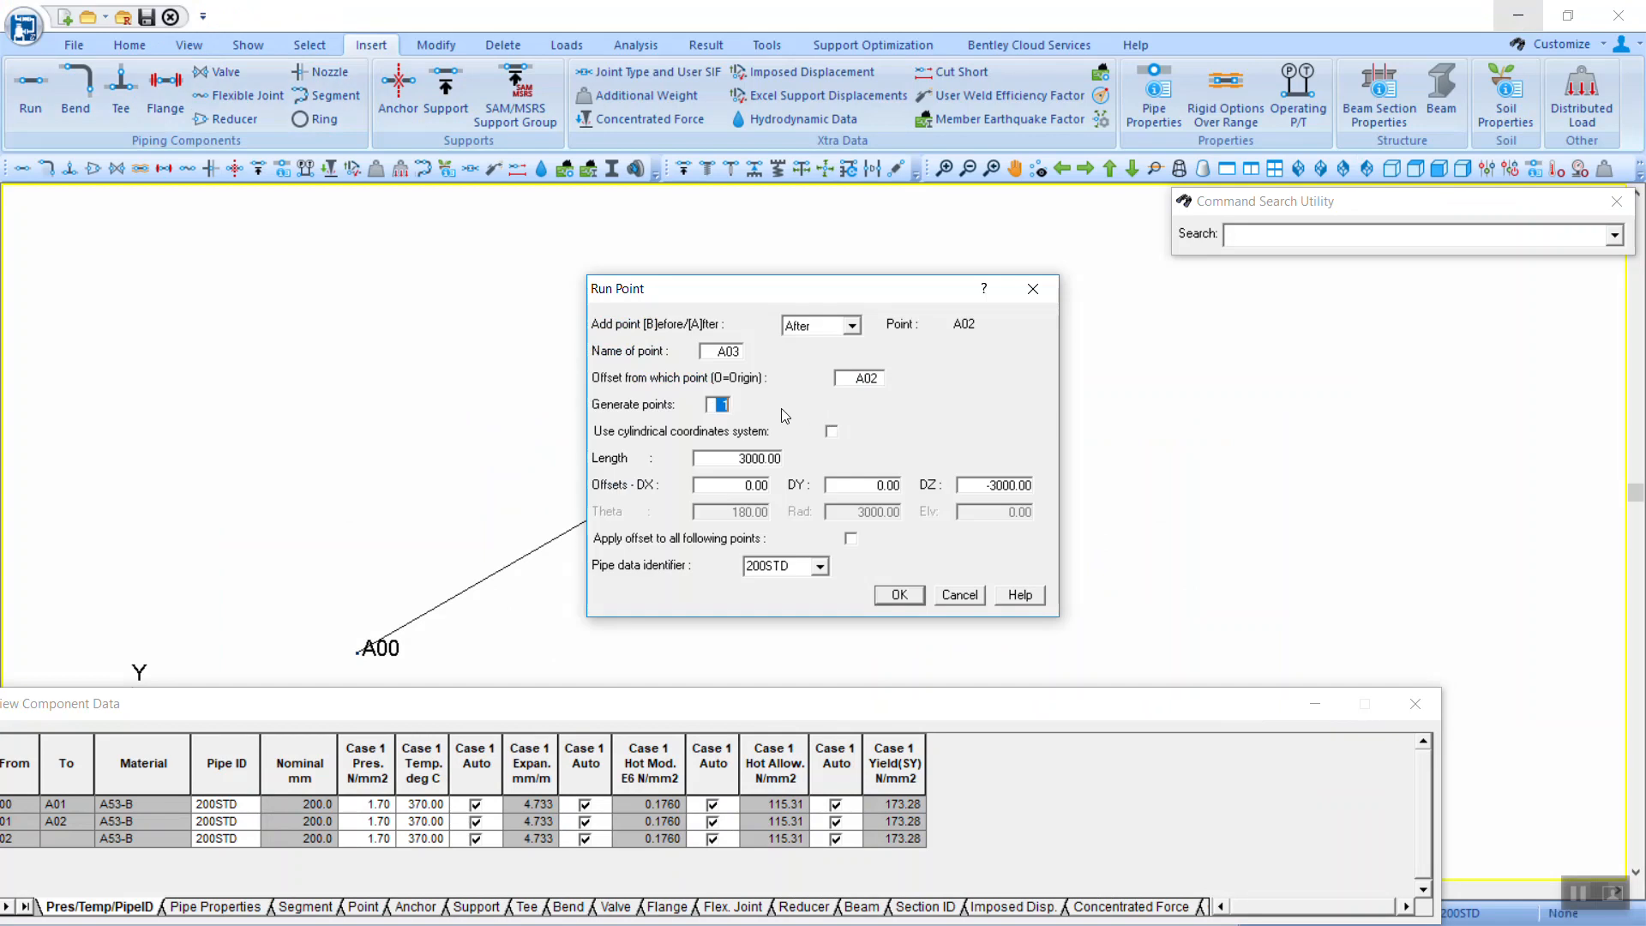
{"action": "type", "text": "4"}
{"action": "double_click", "coordinate": [980, 486]}
{"action": "type", "text": "-6000"}
{"action": "key", "text": "Tab"}
{"action": "key", "text": "Tab"}
{"action": "key", "text": "Tab"}
{"action": "left_click", "coordinate": [899, 594]}
{"action": "scroll", "coordinate": [947, 467], "scroll_direction": "down", "scroll_amount": 3}
{"action": "middle_click_drag", "start_coordinate": [938, 522], "coordinate": [948, 434]}
{"action": "scroll", "coordinate": [946, 374], "scroll_direction": "up", "scroll_amount": 3}
{"action": "scroll", "coordinate": [948, 371], "scroll_direction": "up", "scroll_amount": 2}
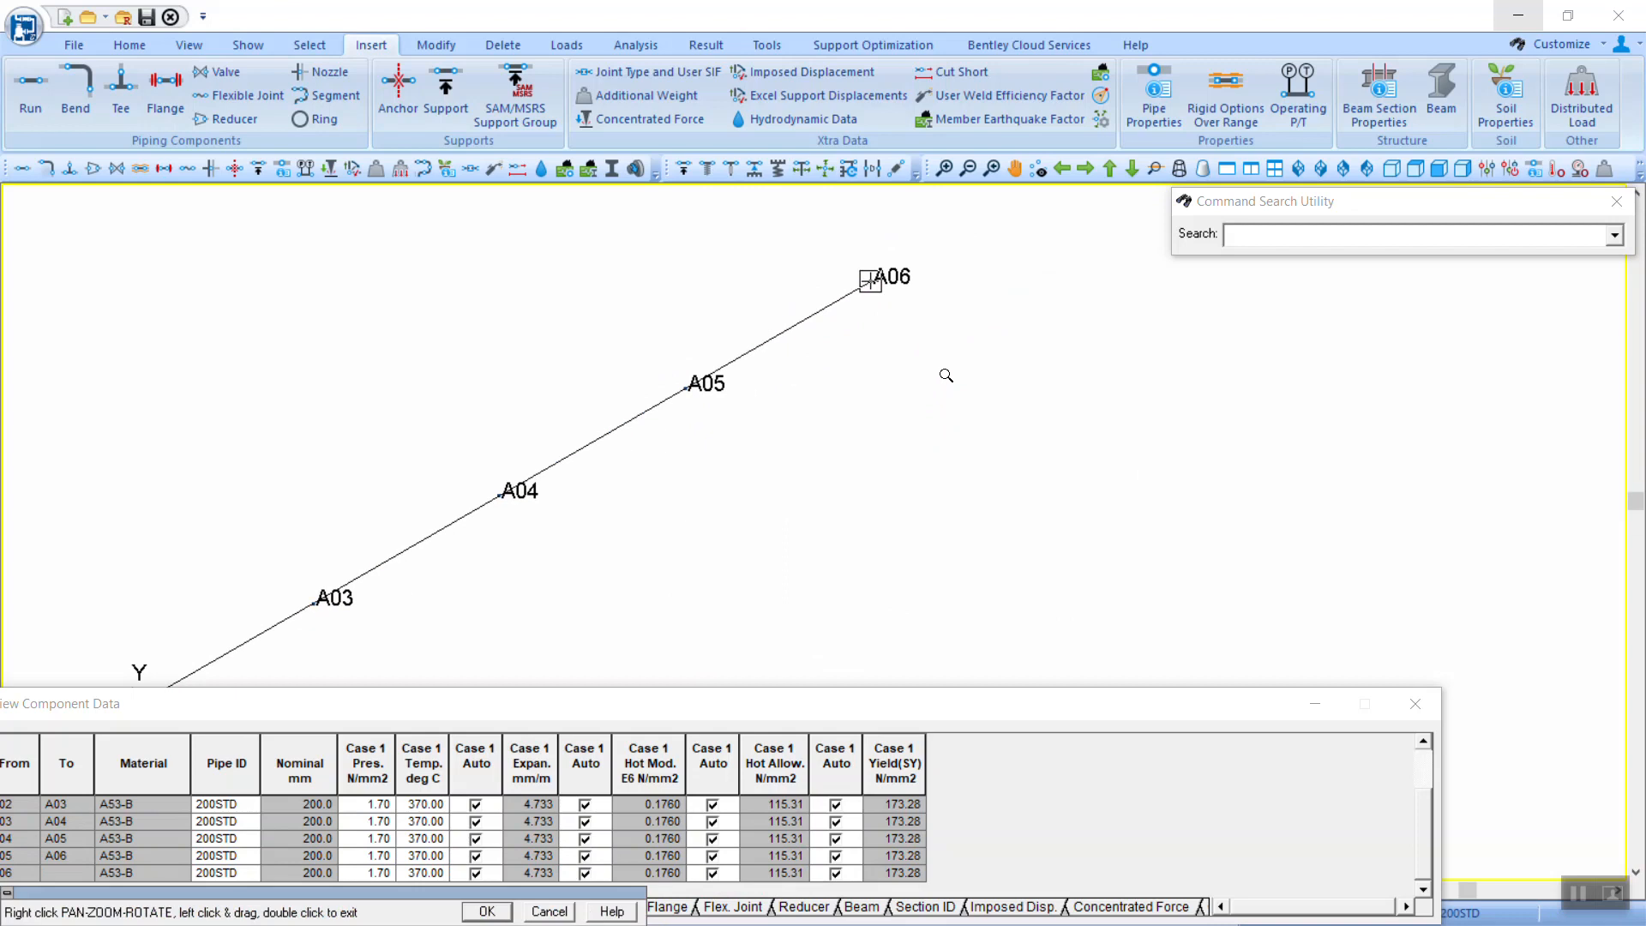
Step: Add run point A07 after A06 with a DY offset of -900 mm and a DZ offset of 0
{"action": "left_click", "coordinate": [46, 96]}
{"action": "left_click", "coordinate": [871, 487]}
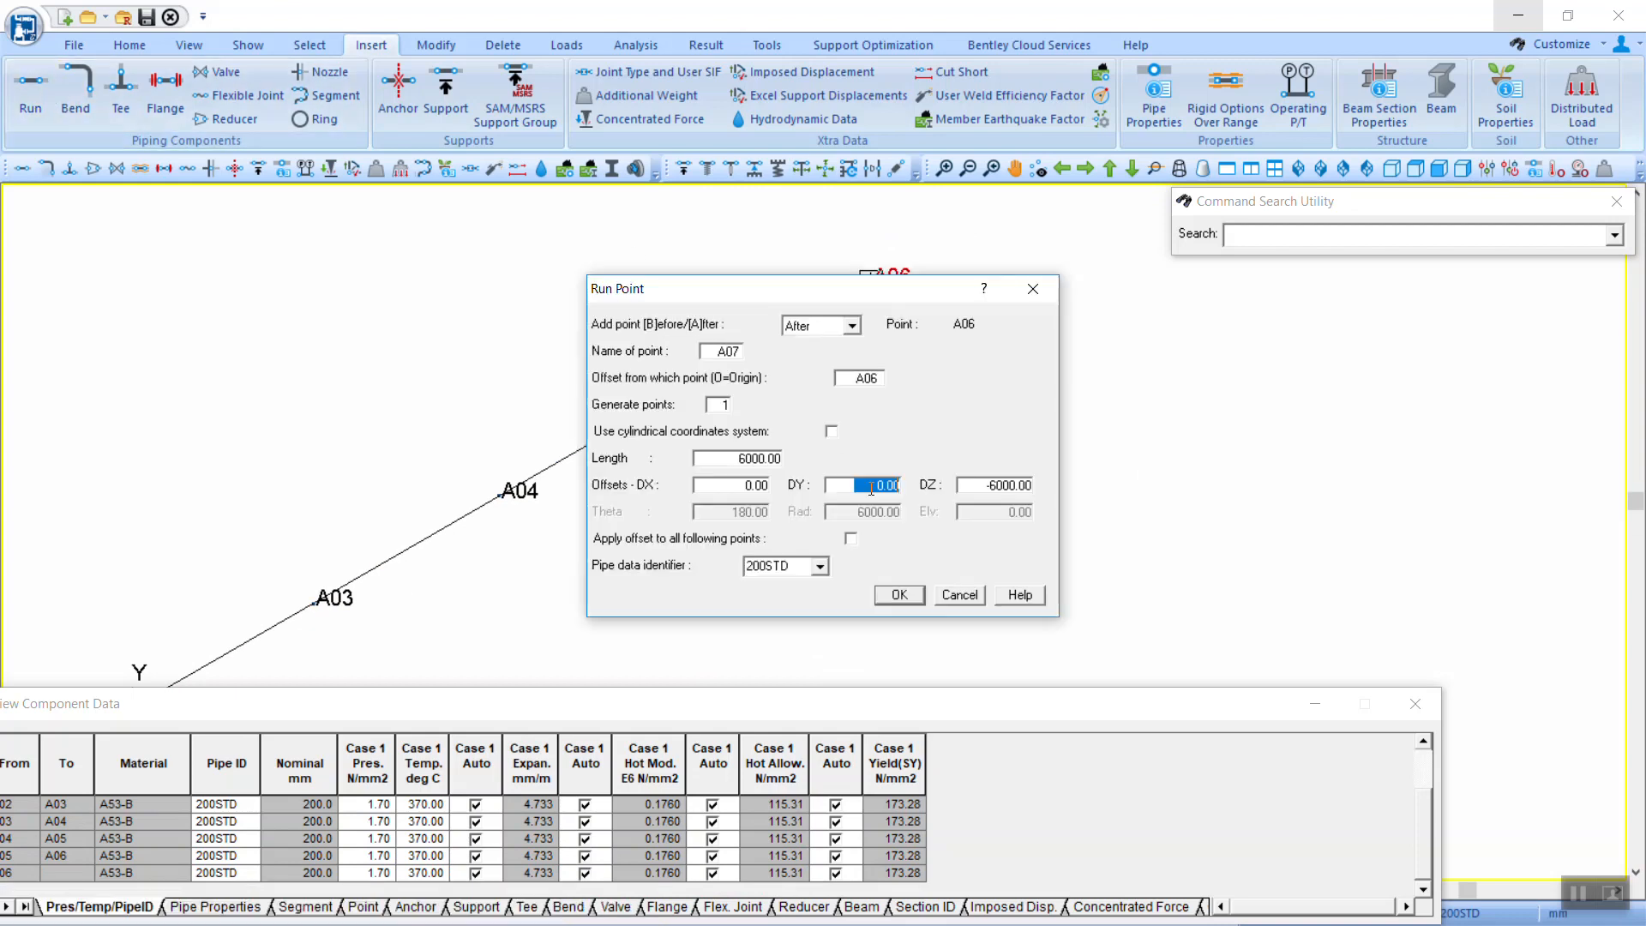
{"action": "key", "text": "BackSpace"}
{"action": "type", "text": "-900"}
{"action": "key", "text": "Tab"}
{"action": "type", "text": "0"}
{"action": "key", "text": "Tab"}
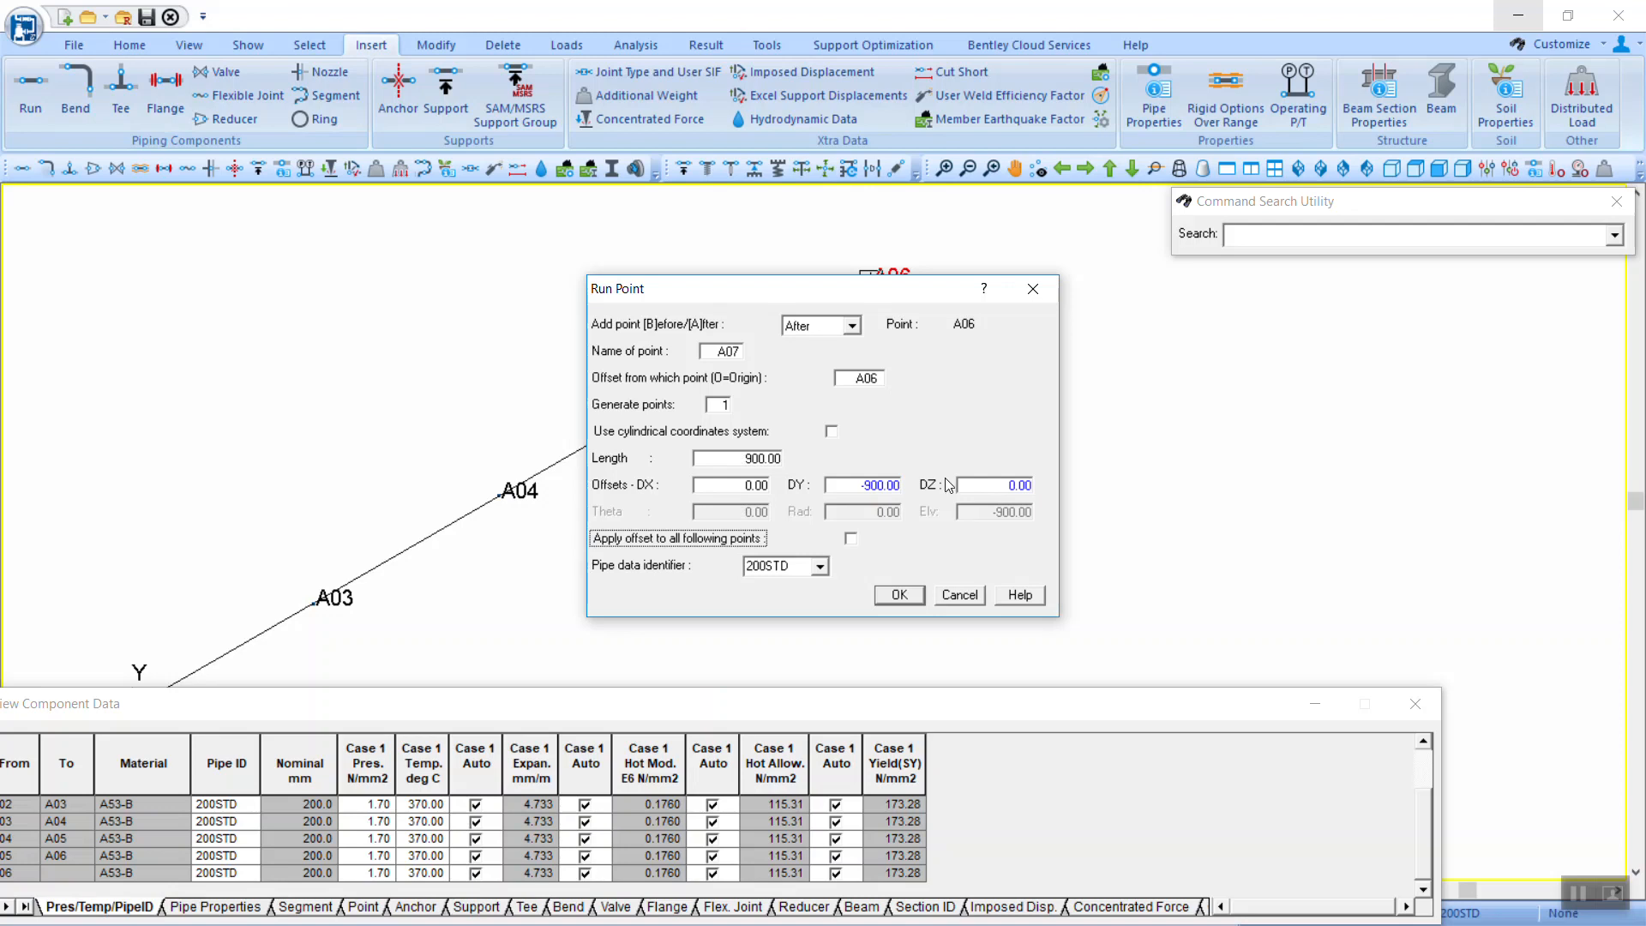
{"action": "left_click", "coordinate": [905, 598]}
{"action": "scroll", "coordinate": [886, 288], "scroll_direction": "up", "scroll_amount": 6}
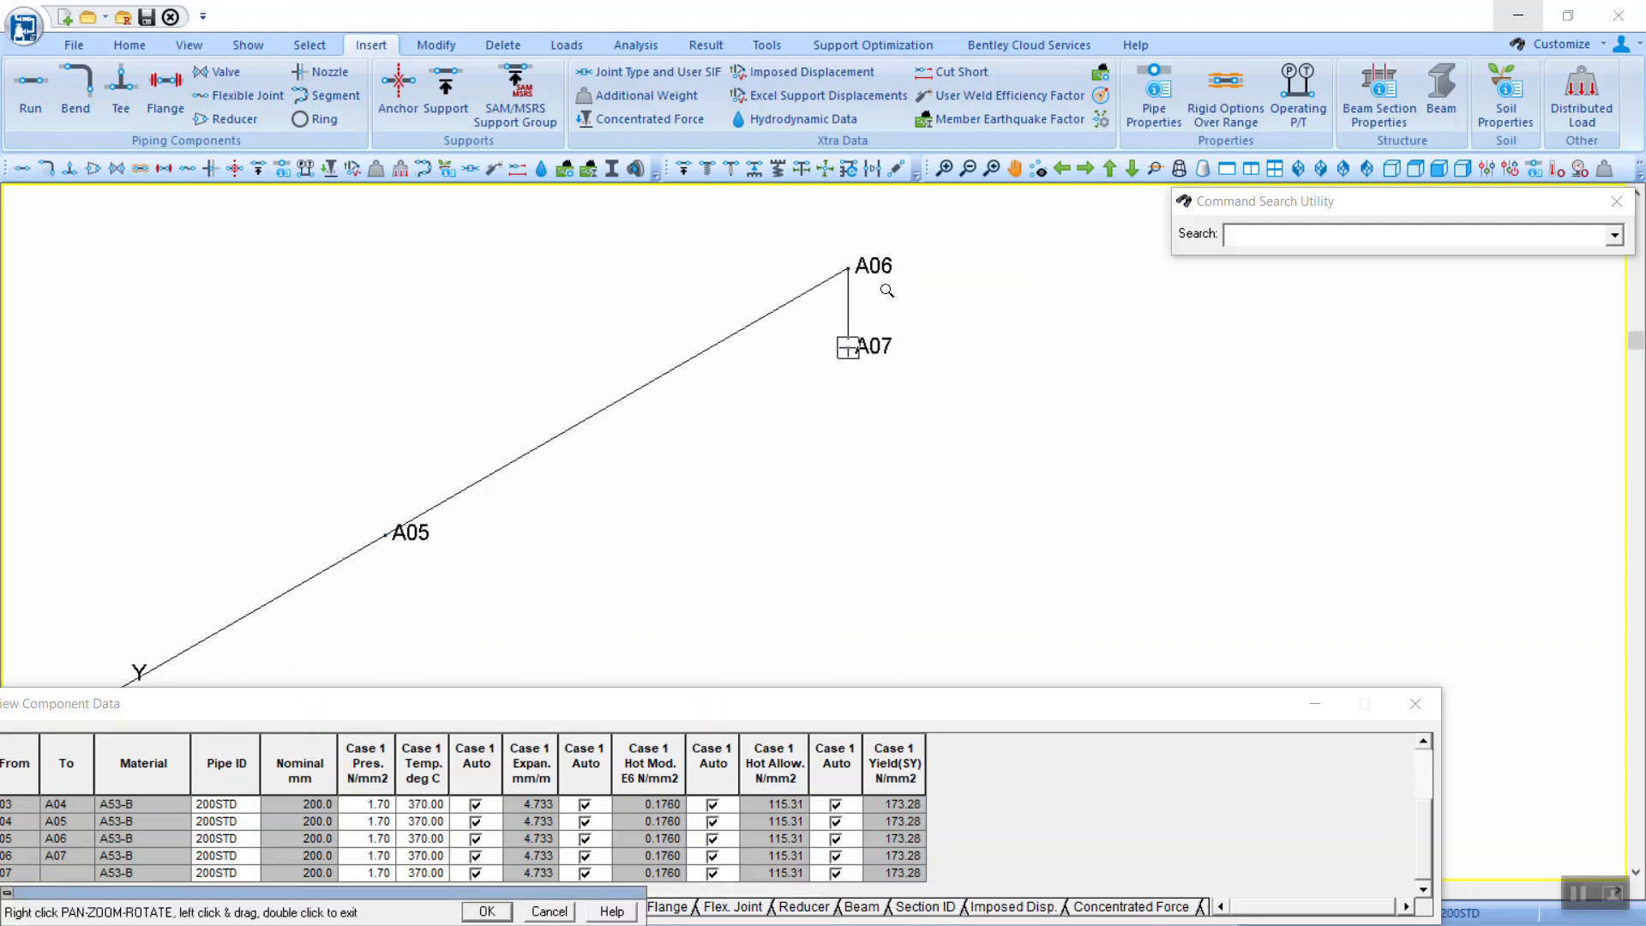
Step: Add run point A08 after A07 with a DX offset of 3000 mm and a DY offset of 0
{"action": "left_click", "coordinate": [30, 86]}
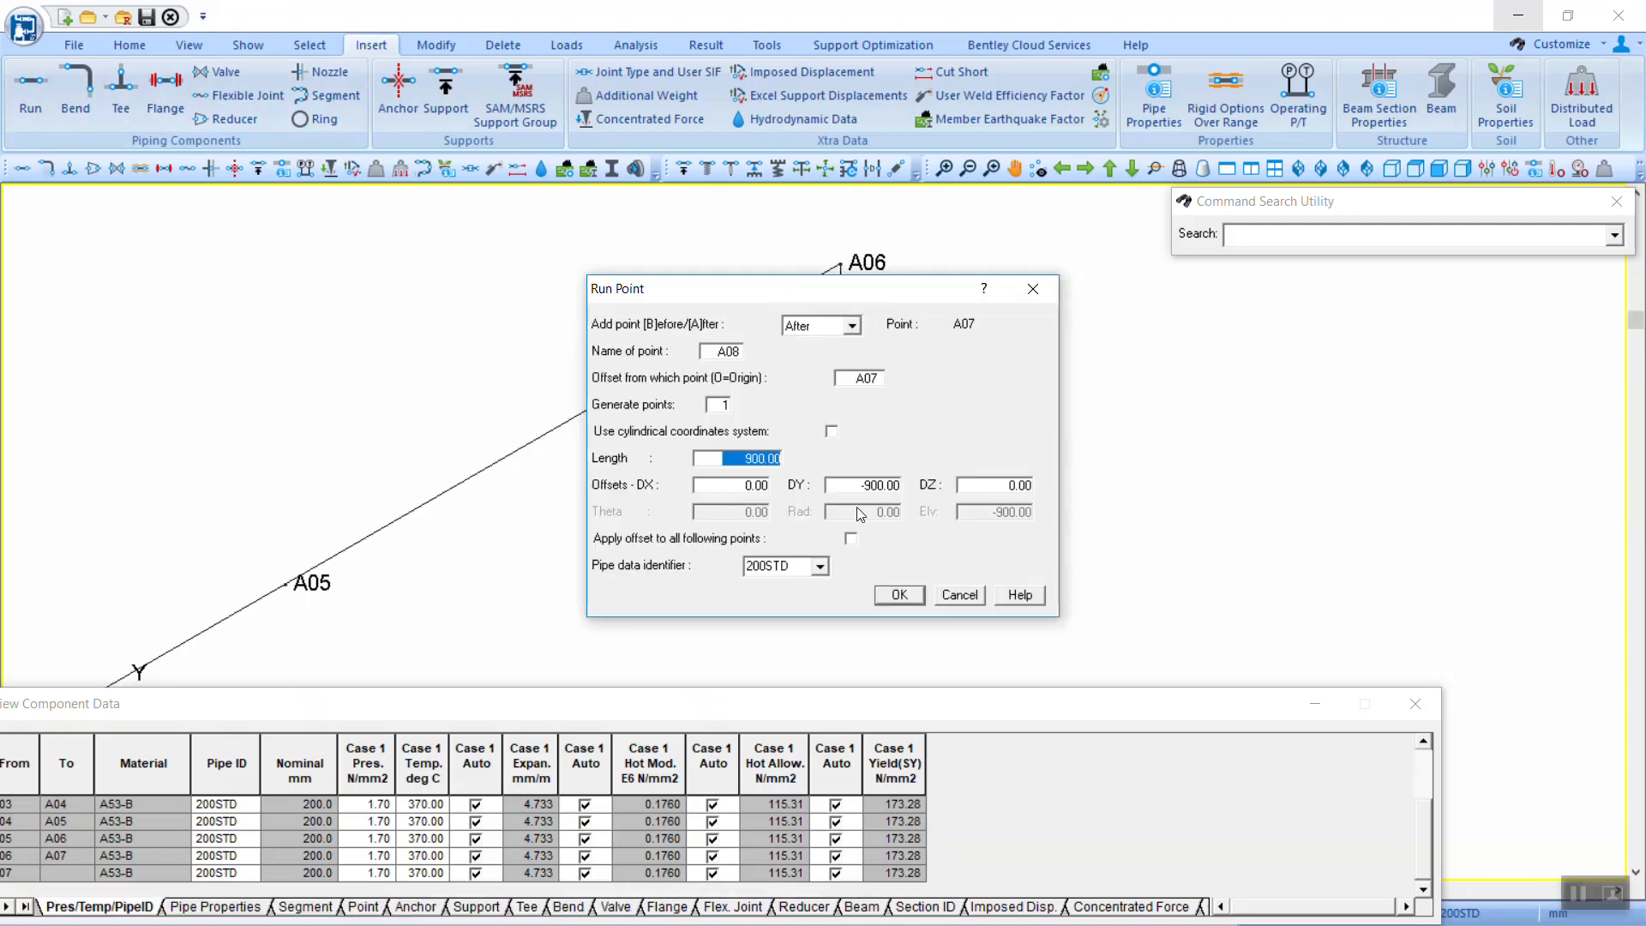
{"action": "key", "text": "Tab"}
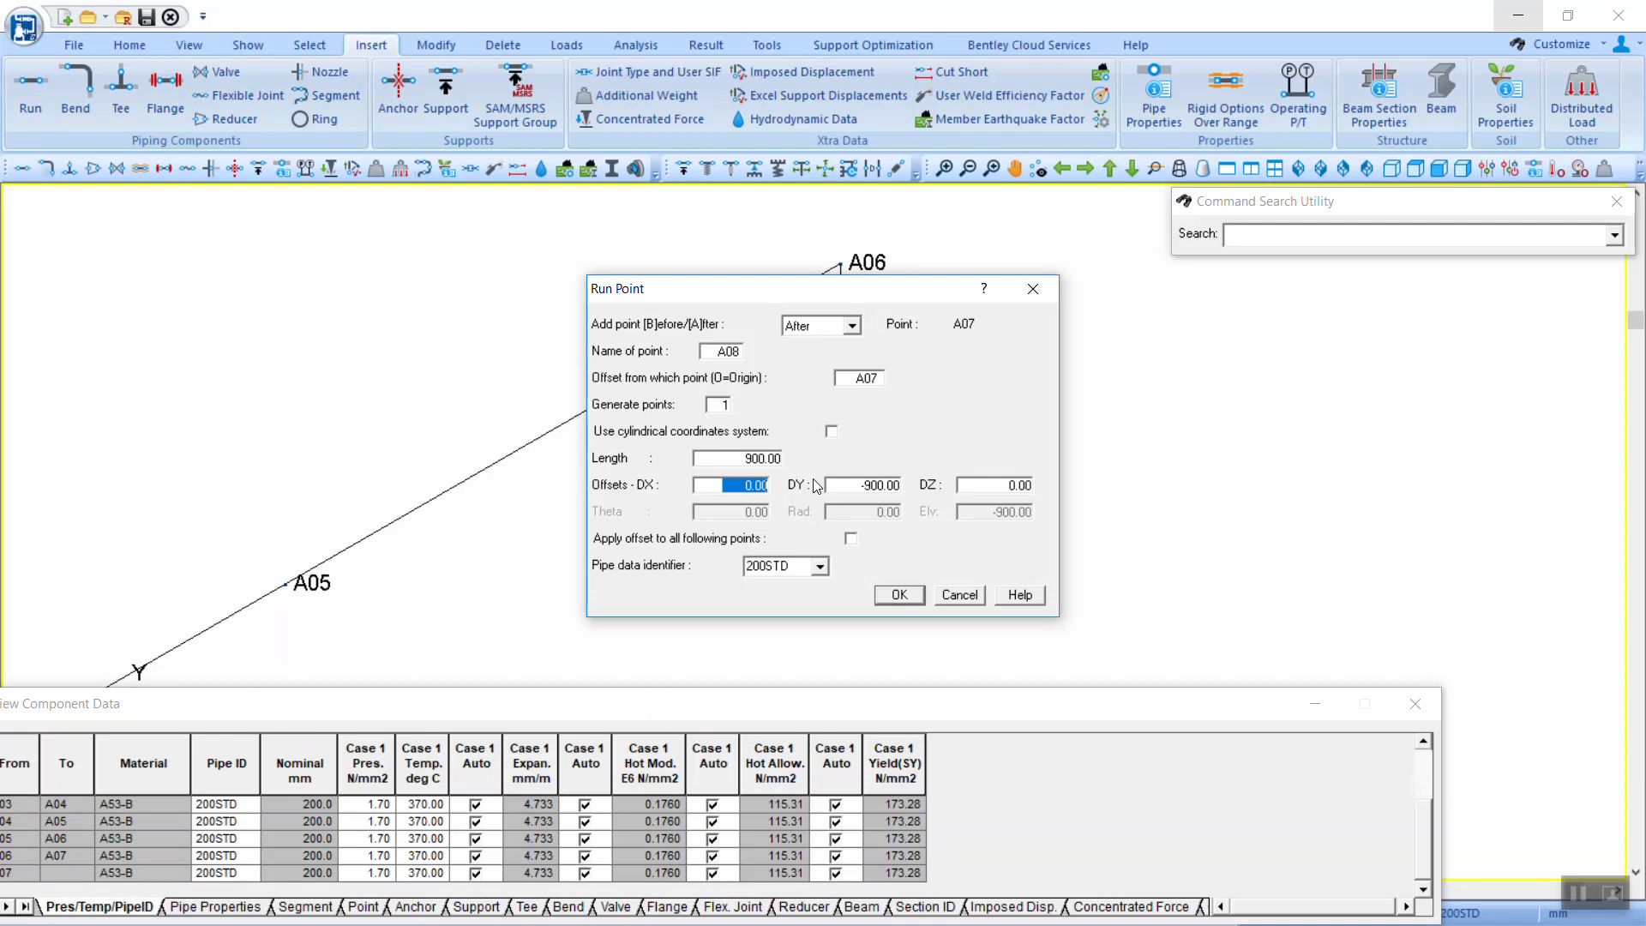
{"action": "type", "text": "30"}
{"action": "key", "text": "Tab"}
{"action": "type", "text": "0"}
{"action": "key", "text": "Tab"}
{"action": "key", "text": "Tab"}
{"action": "left_click", "coordinate": [895, 593]}
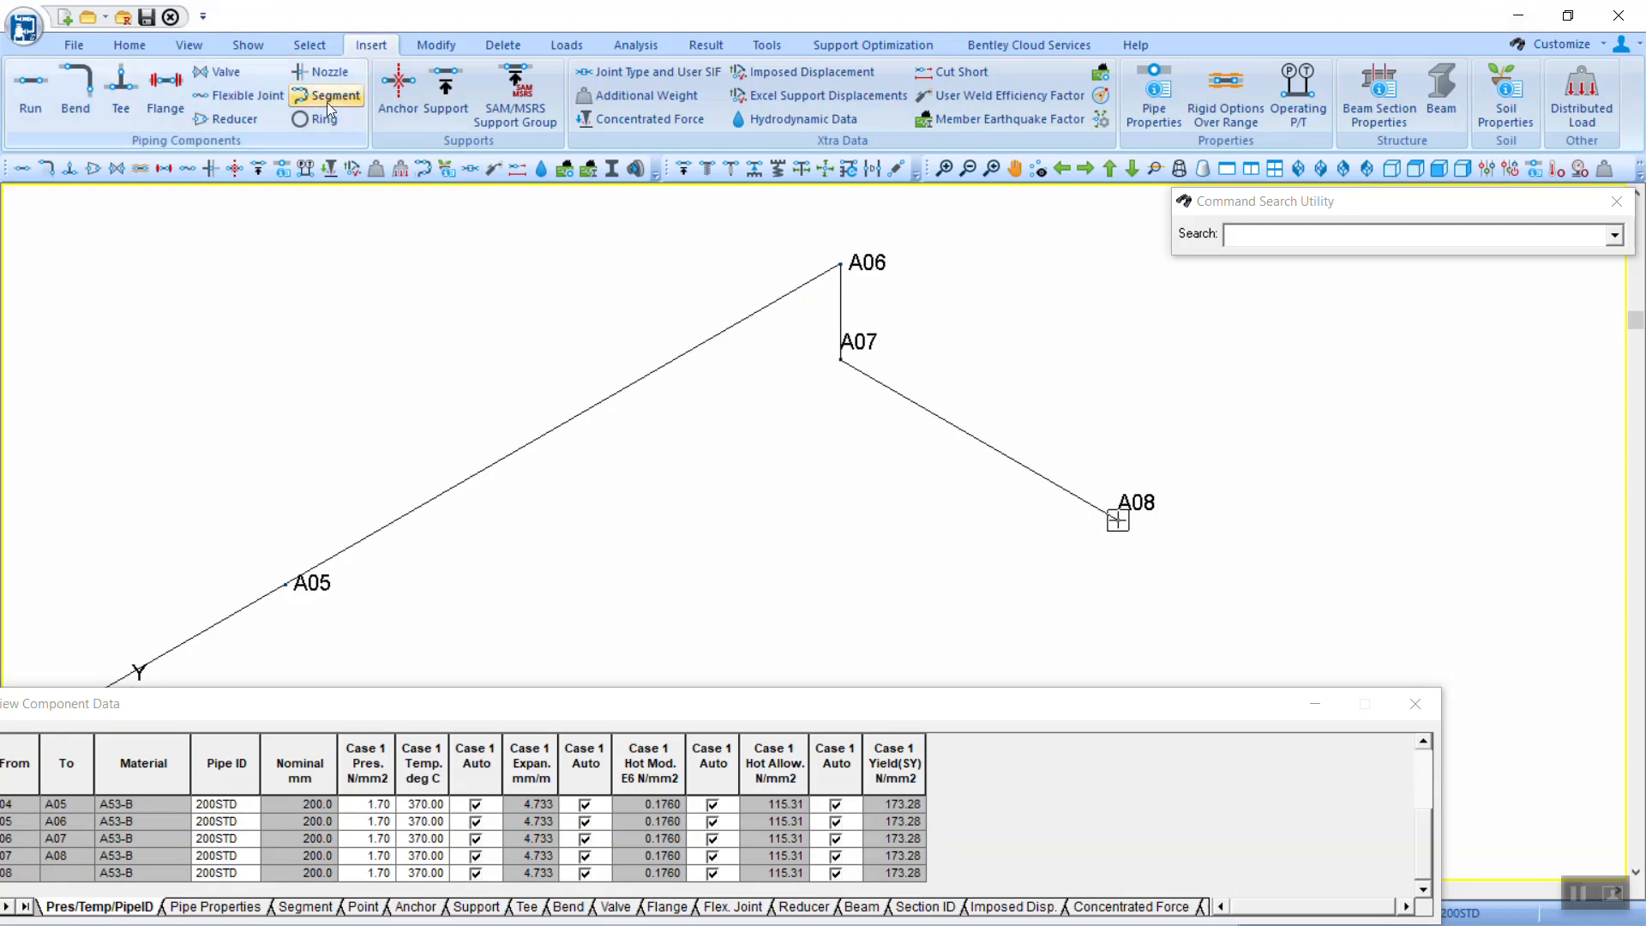
Step: Insert a rigid anchor at end point A08
{"action": "left_click", "coordinate": [403, 91]}
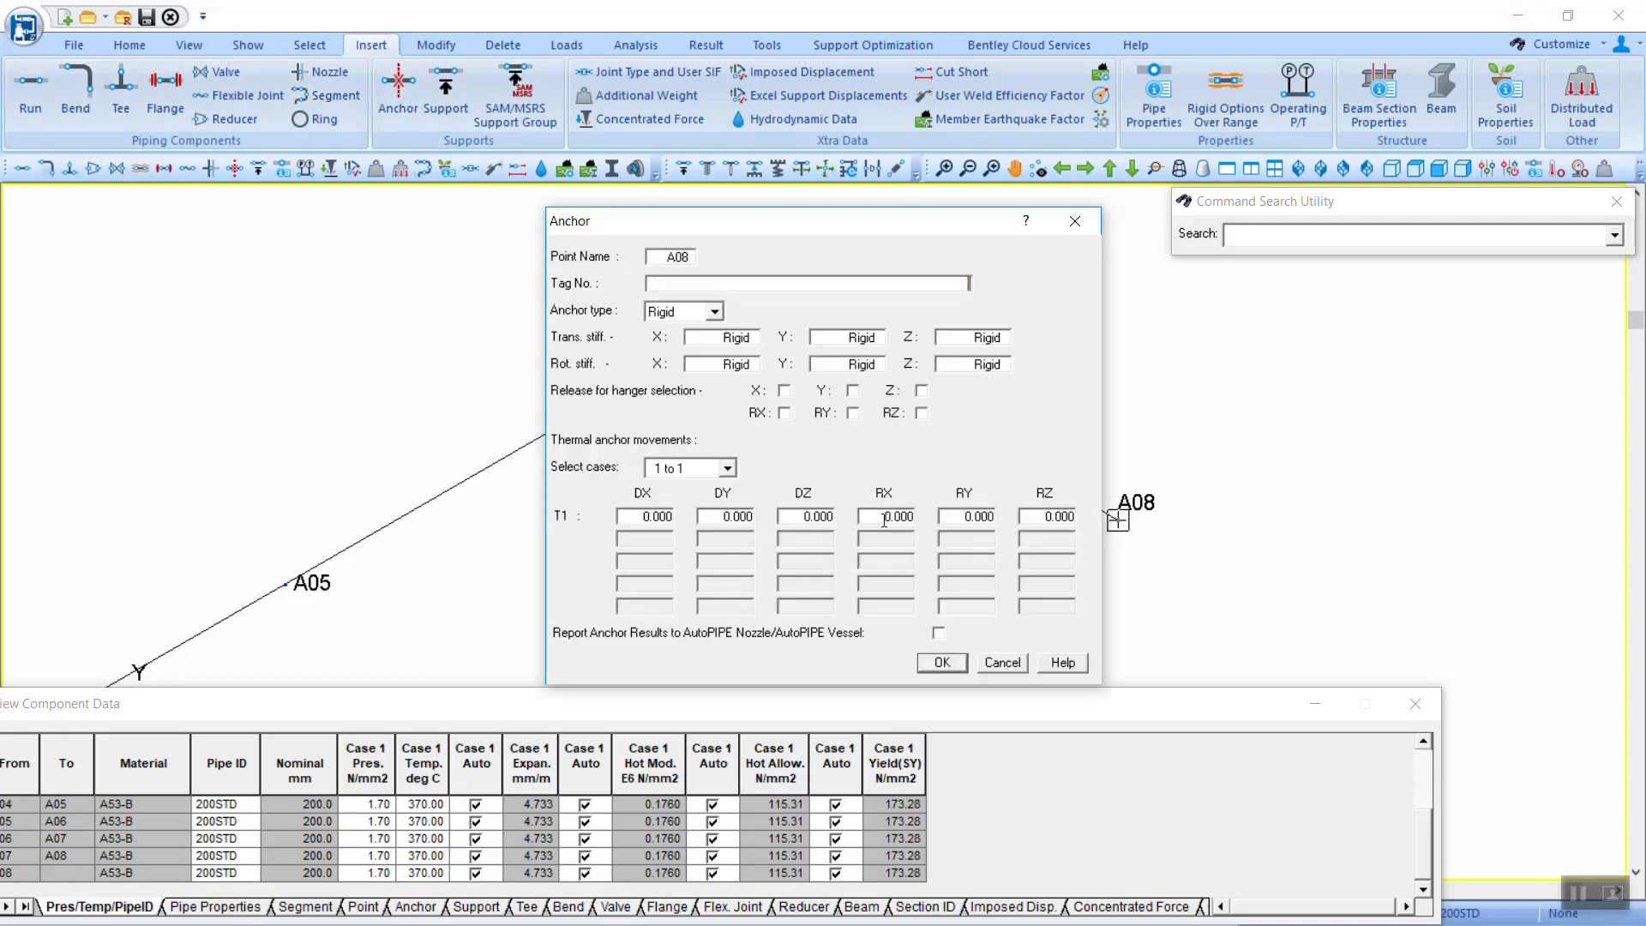
{"action": "left_click", "coordinate": [713, 316]}
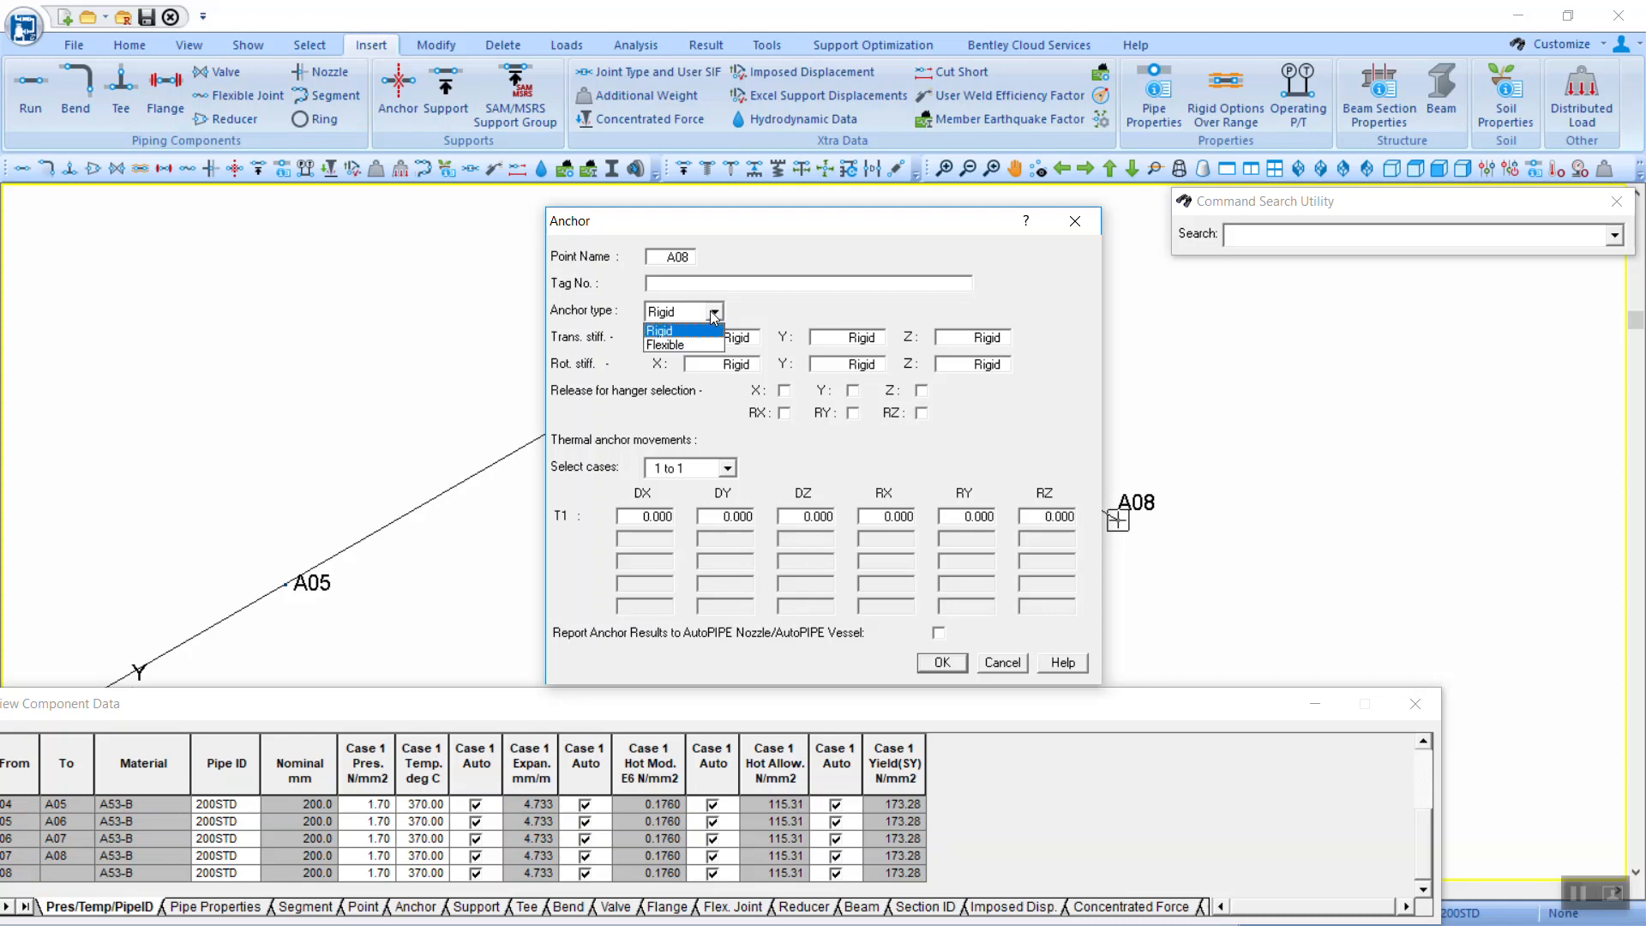
{"action": "left_click", "coordinate": [713, 318]}
{"action": "left_click", "coordinate": [943, 661]}
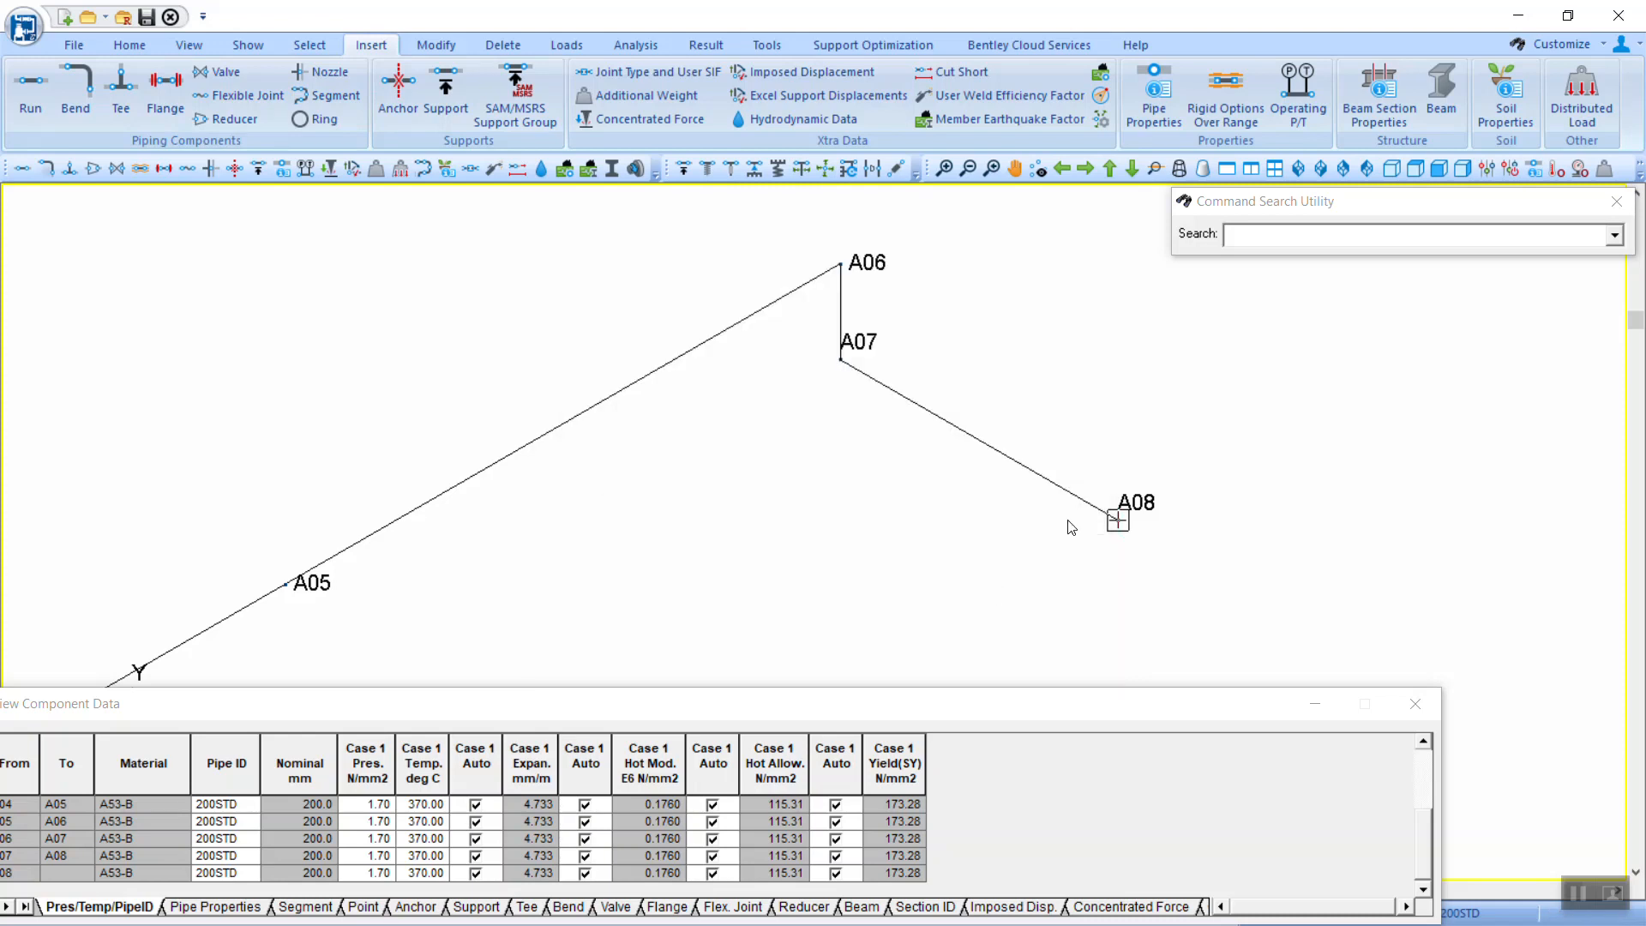
Step: Insert a rigid anchor at point A00 with its results reported to AutoPIPE Nozzle/AutoPIPE Vessel
{"action": "scroll", "coordinate": [1117, 522], "scroll_direction": "down", "scroll_amount": 4}
{"action": "left_click_drag", "start_coordinate": [957, 554], "coordinate": [959, 258]}
{"action": "scroll", "coordinate": [486, 588], "scroll_direction": "up", "scroll_amount": 3}
{"action": "scroll", "coordinate": [486, 588], "scroll_direction": "up", "scroll_amount": 4}
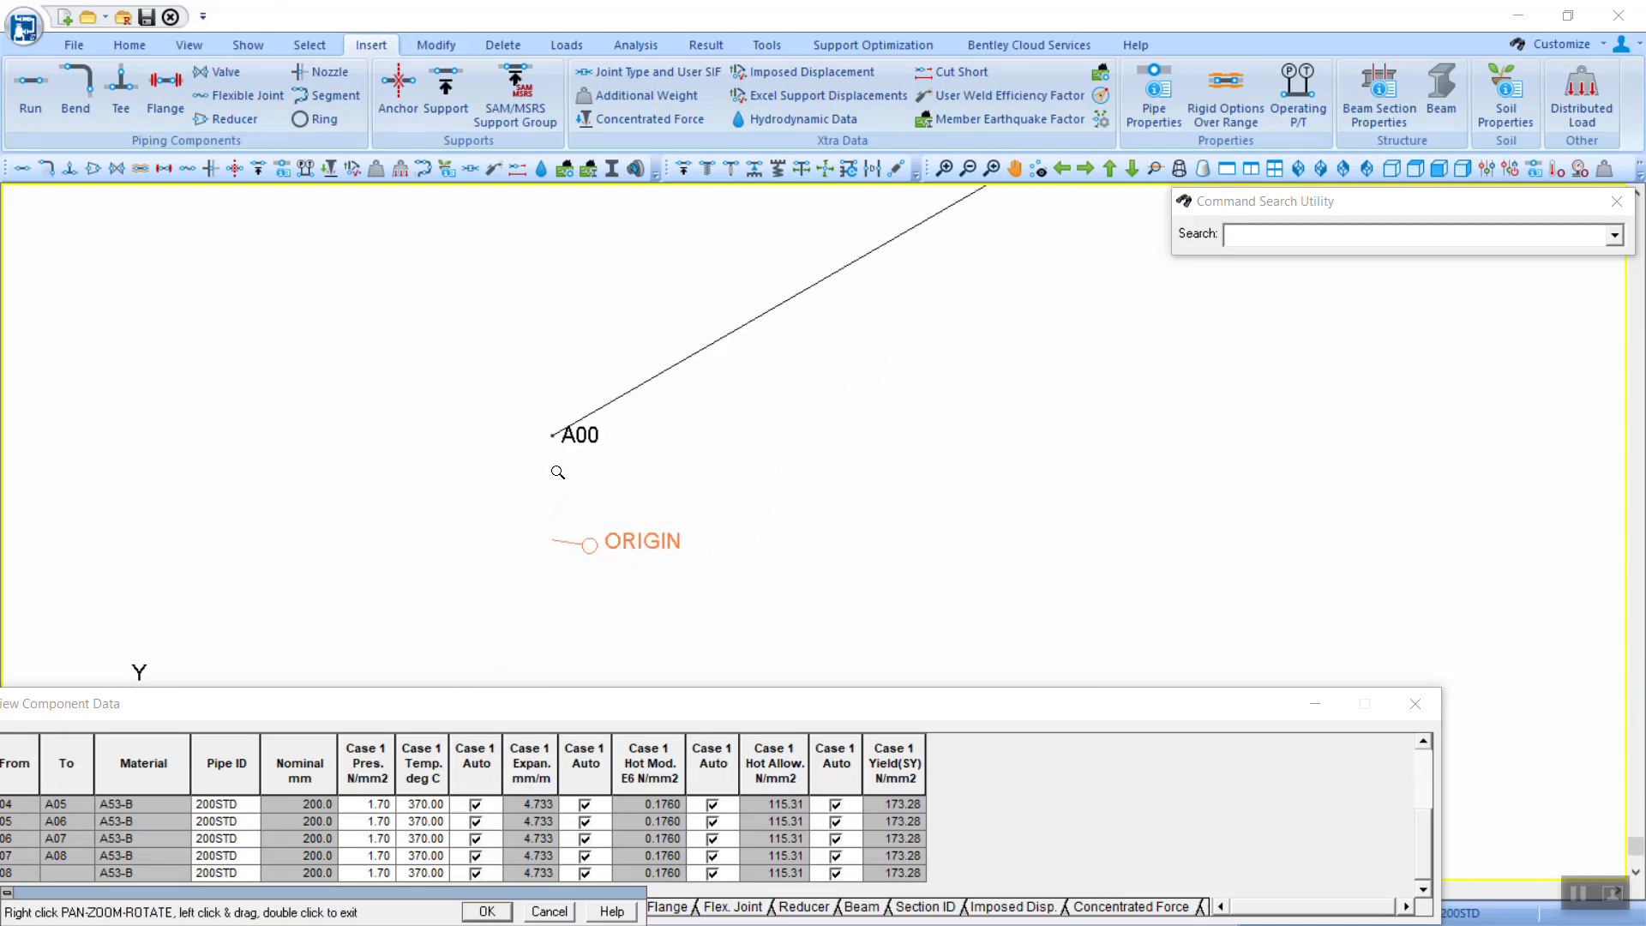
{"action": "double_click", "coordinate": [517, 506]}
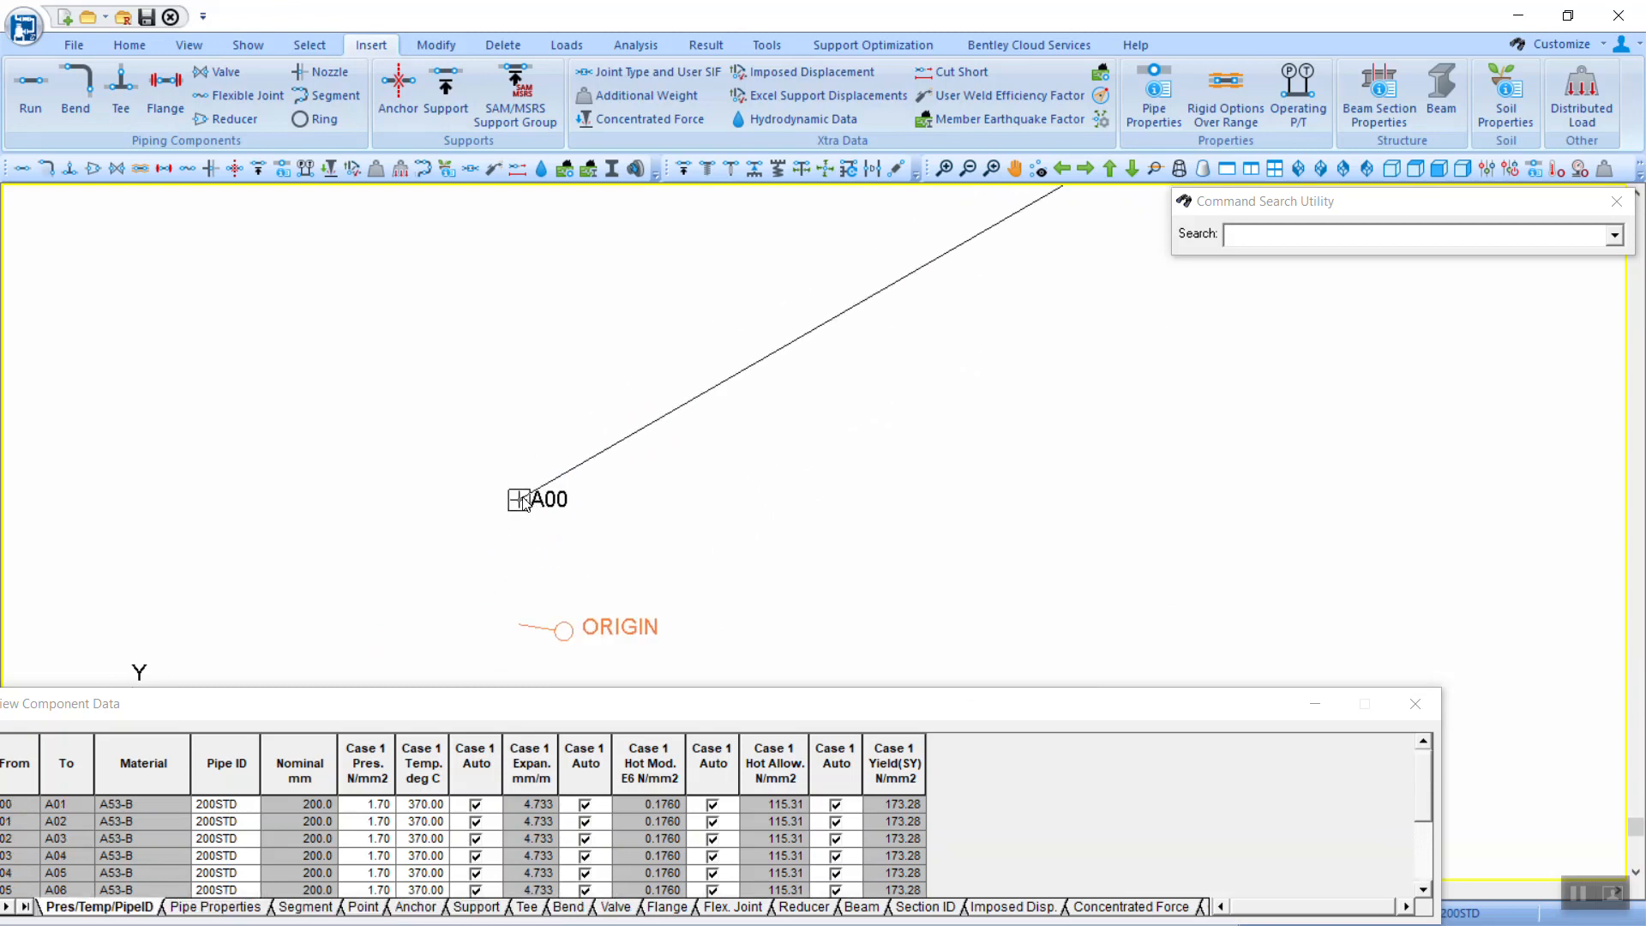
{"action": "left_click", "coordinate": [396, 94]}
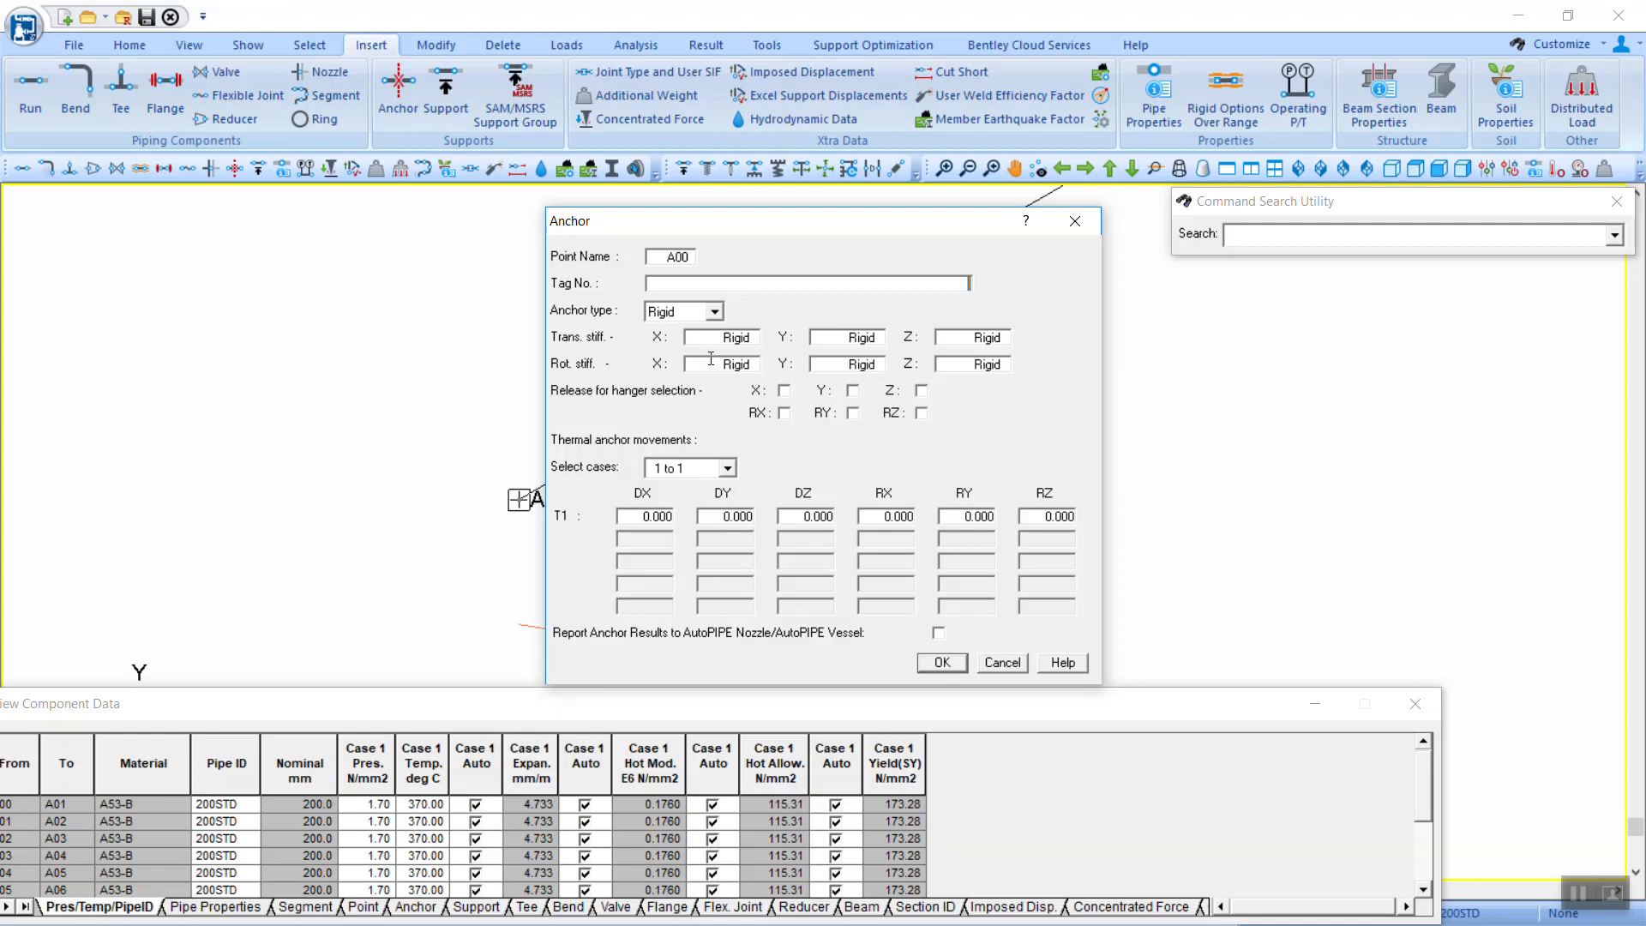
{"action": "left_click", "coordinate": [715, 312]}
{"action": "left_click", "coordinate": [715, 312]}
{"action": "double_click", "coordinate": [724, 518]}
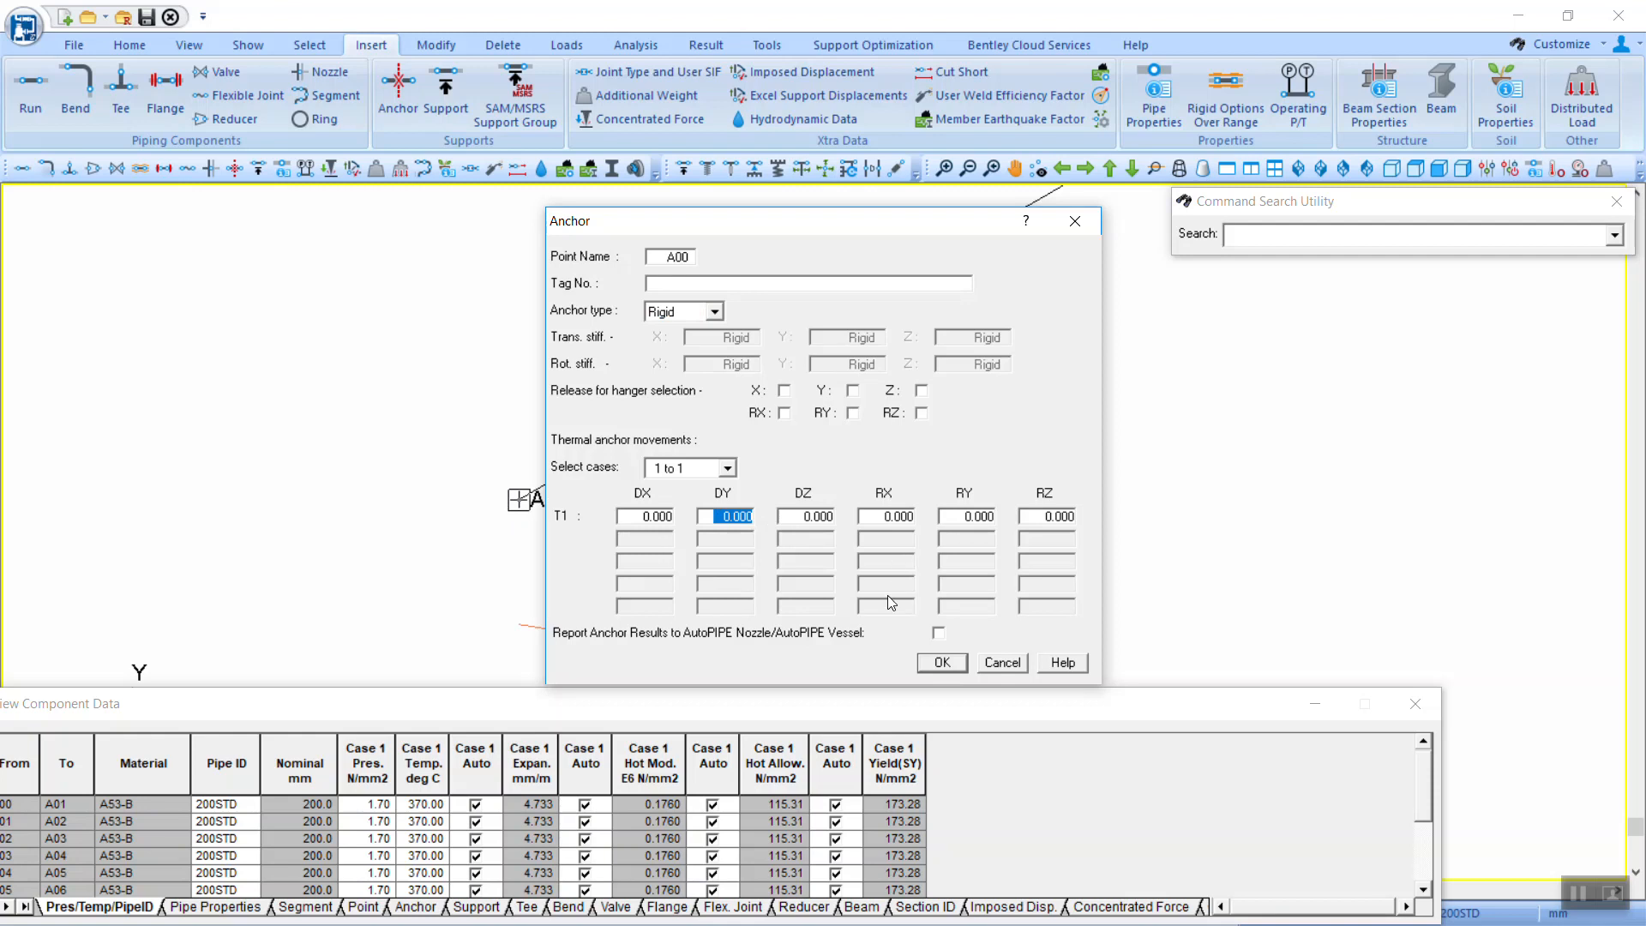
{"action": "left_click", "coordinate": [884, 631]}
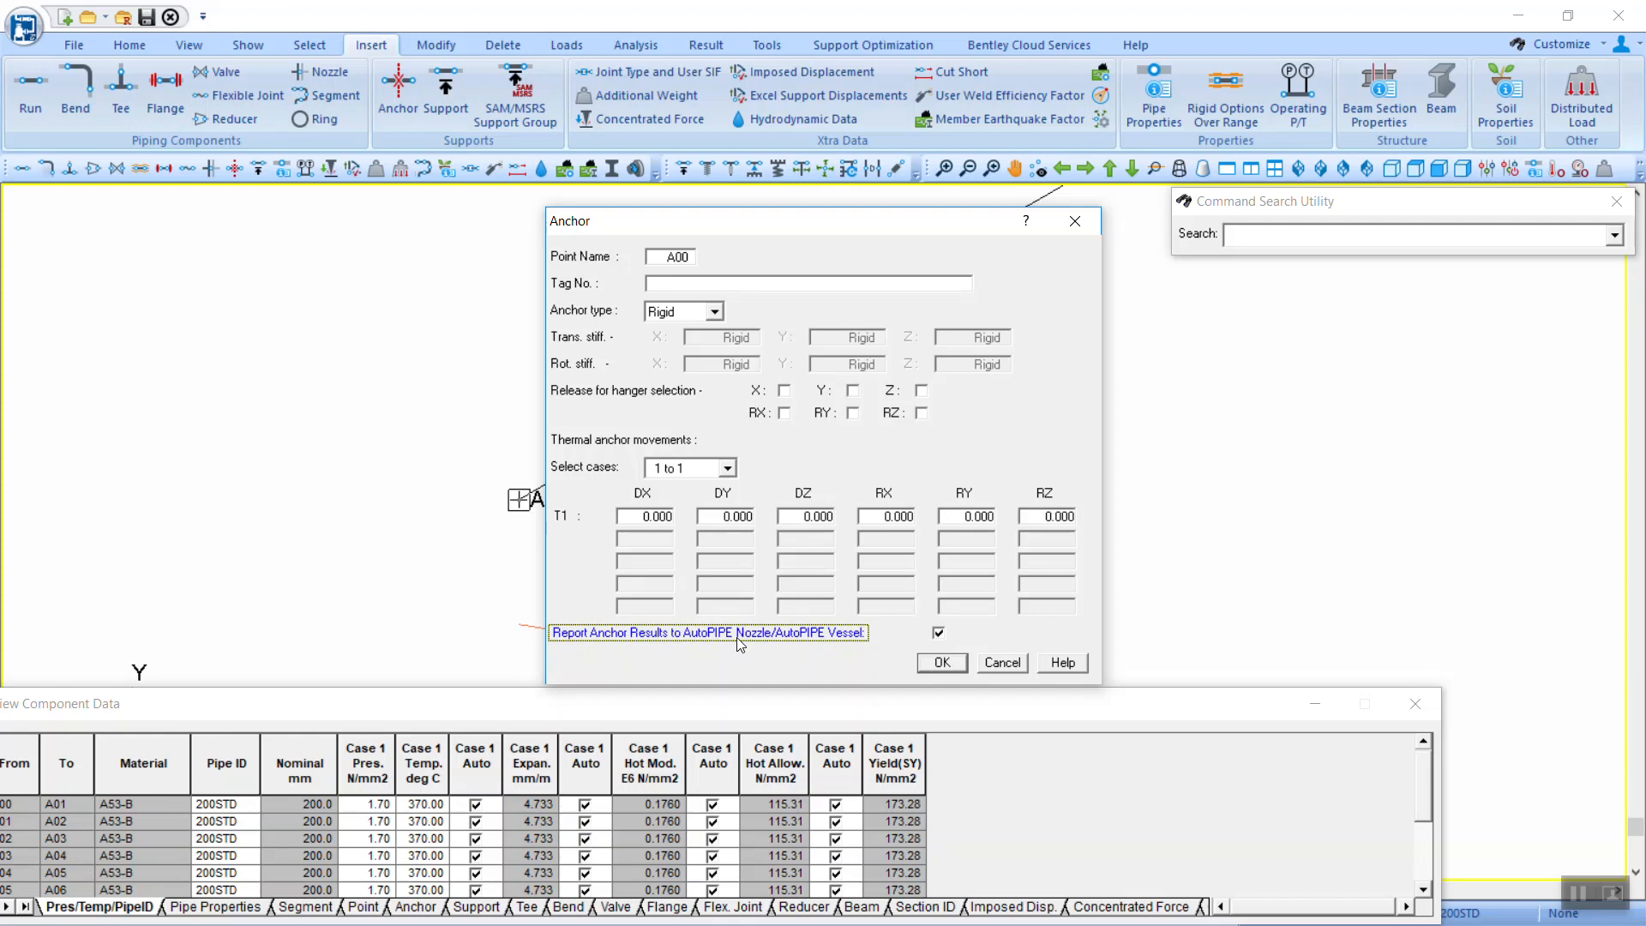
{"action": "key", "text": "Return"}
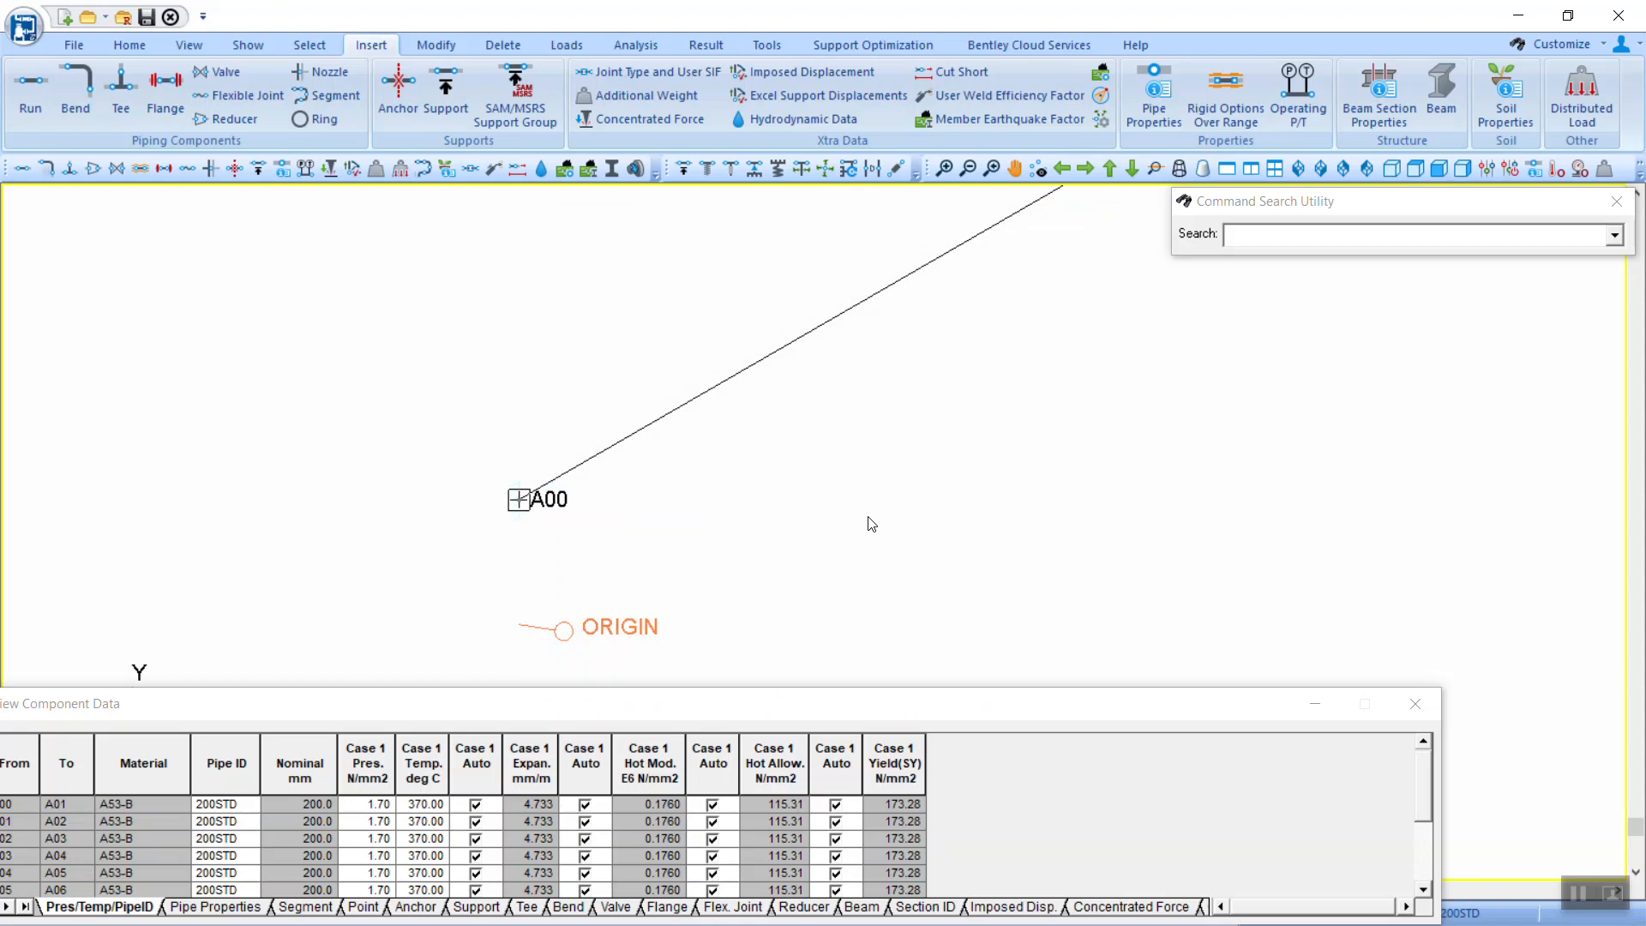
Step: Display the piping as a solid model and bring the corners at A06 and A07 into close view
{"action": "scroll", "coordinate": [867, 515], "scroll_direction": "down", "scroll_amount": 3}
{"action": "scroll", "coordinate": [866, 515], "scroll_direction": "down", "scroll_amount": 6}
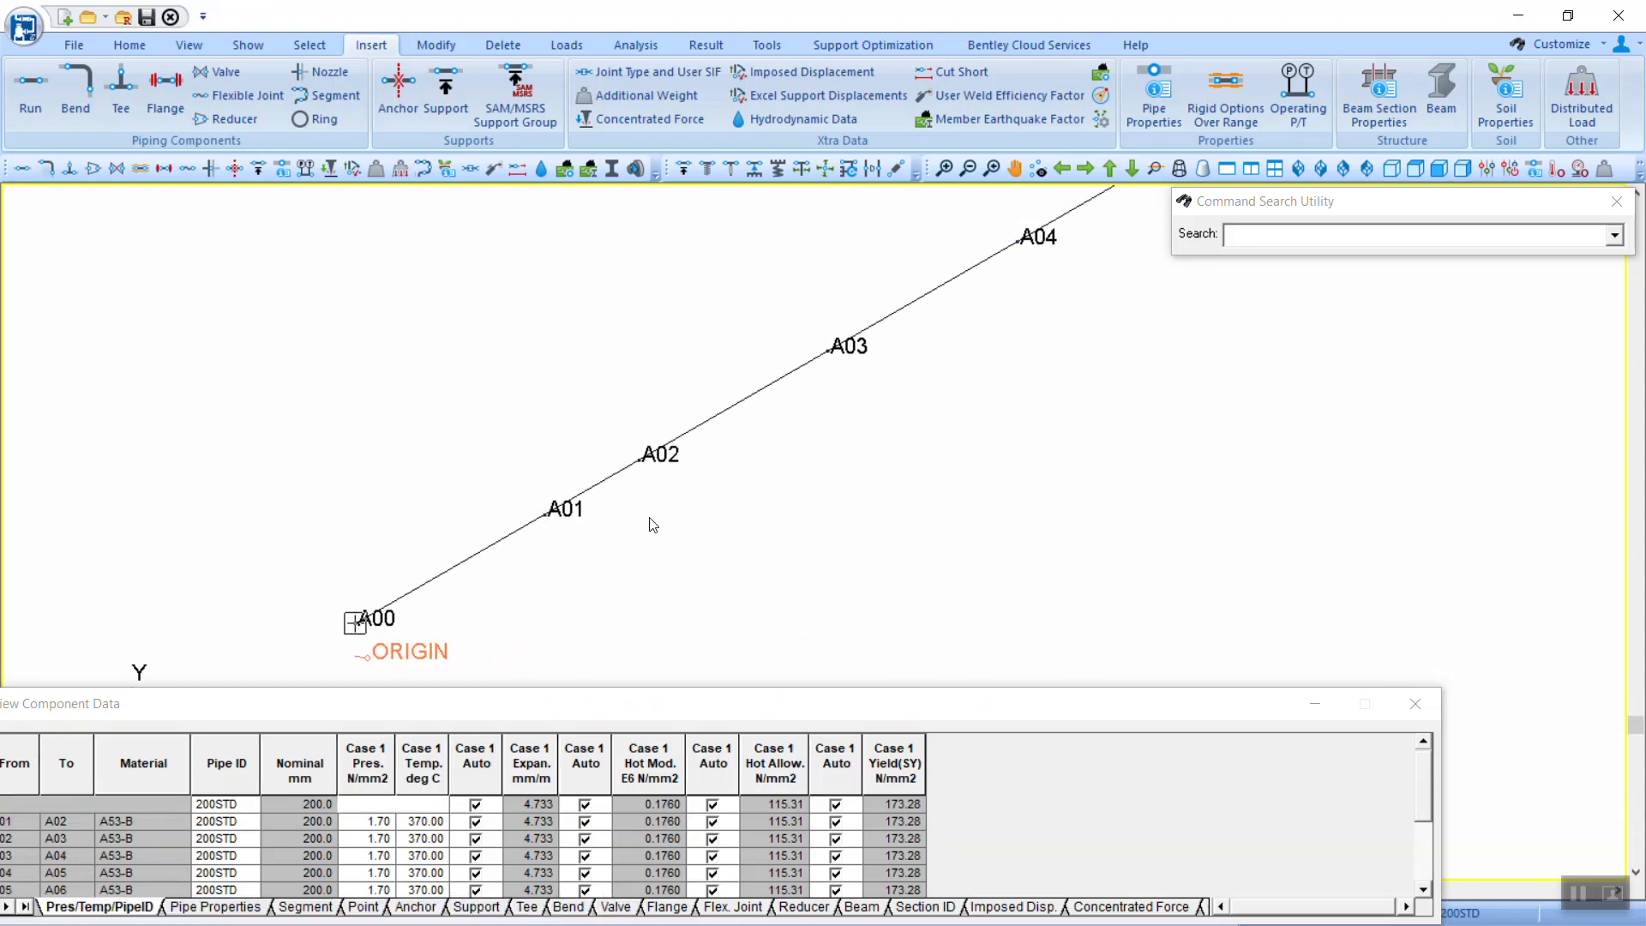
{"action": "middle_click_drag", "start_coordinate": [851, 410], "coordinate": [607, 518]}
{"action": "middle_click_drag", "start_coordinate": [707, 457], "coordinate": [607, 596]}
{"action": "scroll", "coordinate": [944, 358], "scroll_direction": "up", "scroll_amount": 5}
{"action": "middle_click_drag", "start_coordinate": [946, 362], "coordinate": [887, 304]}
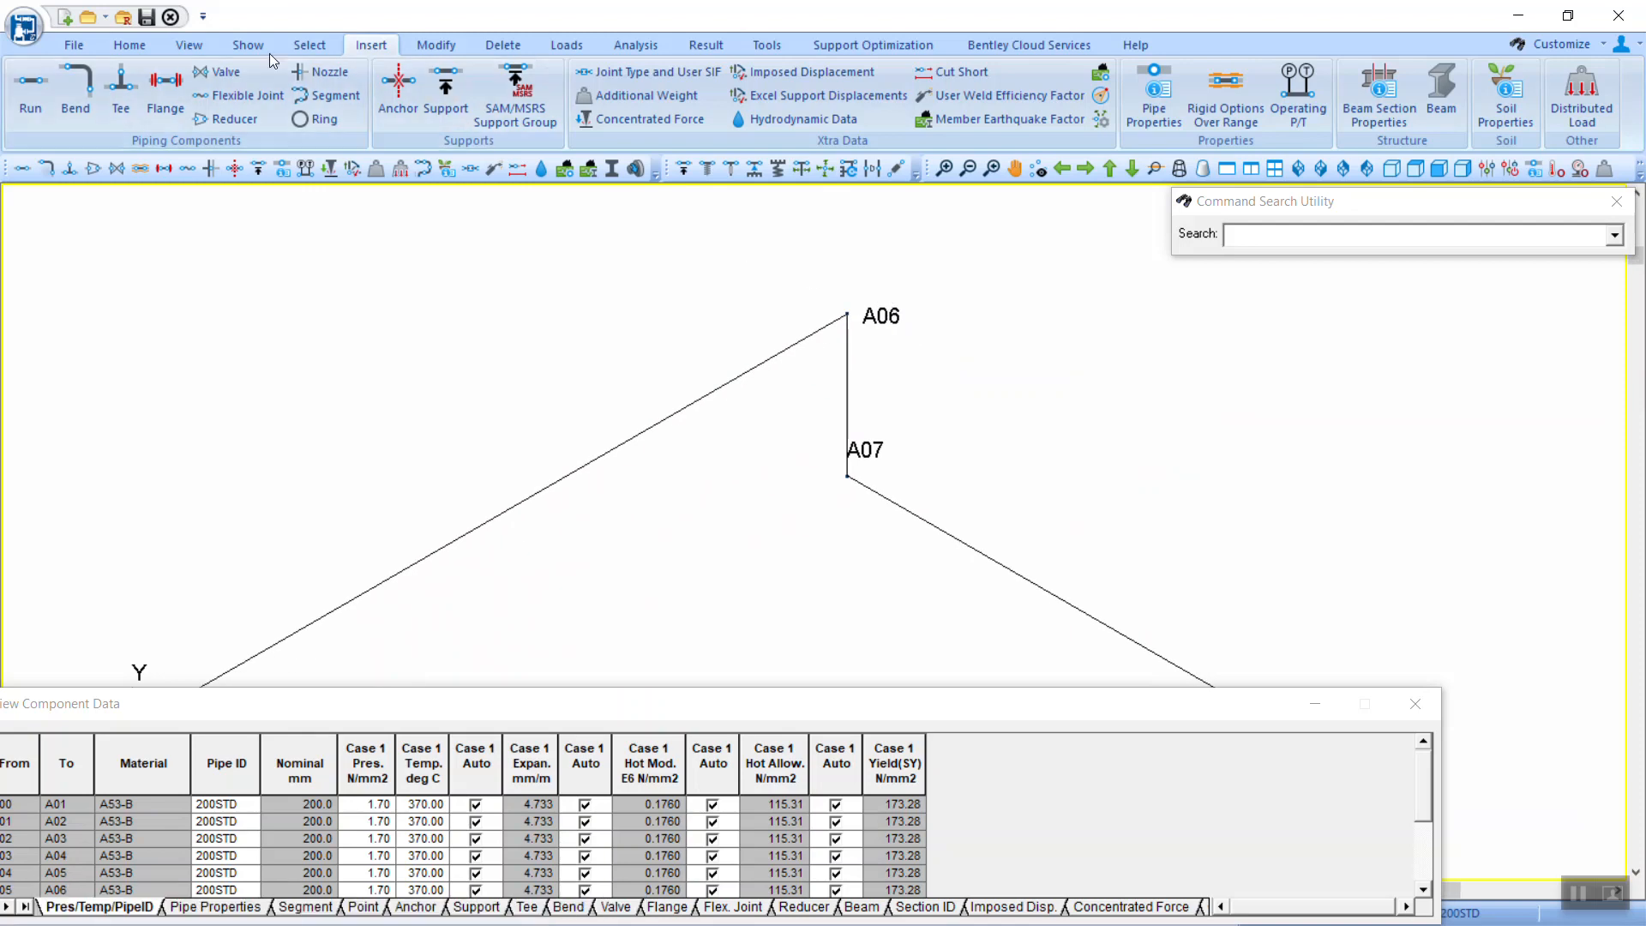
{"action": "left_click", "coordinate": [199, 49]}
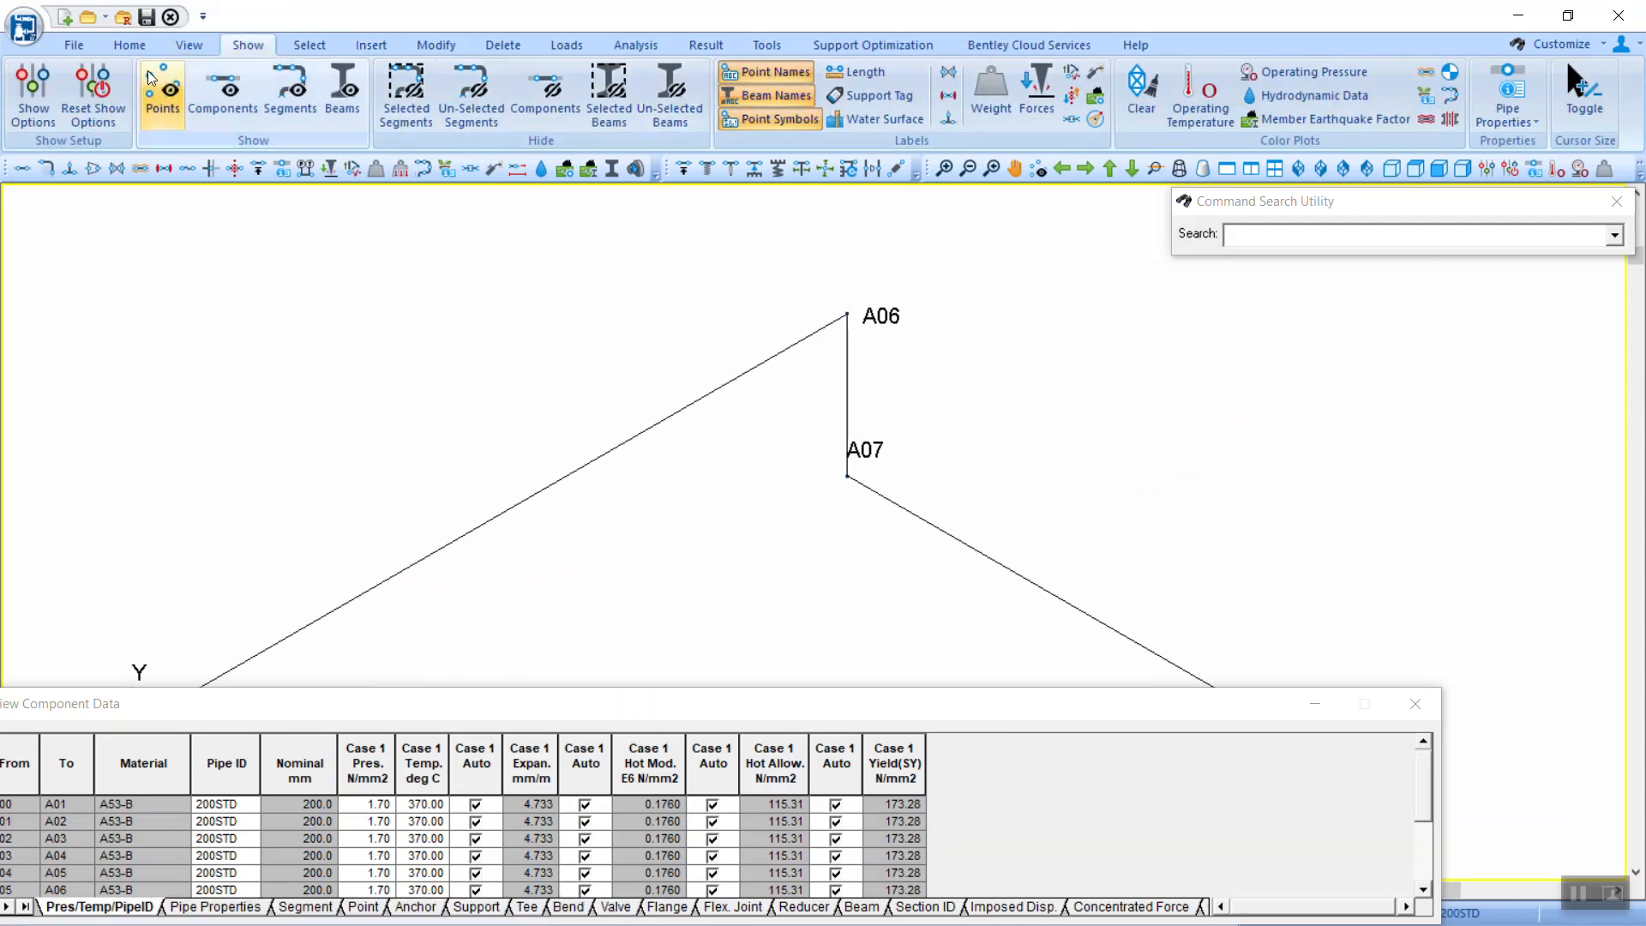
{"action": "left_click", "coordinate": [993, 94]}
{"action": "scroll", "coordinate": [909, 344], "scroll_direction": "up", "scroll_amount": 4}
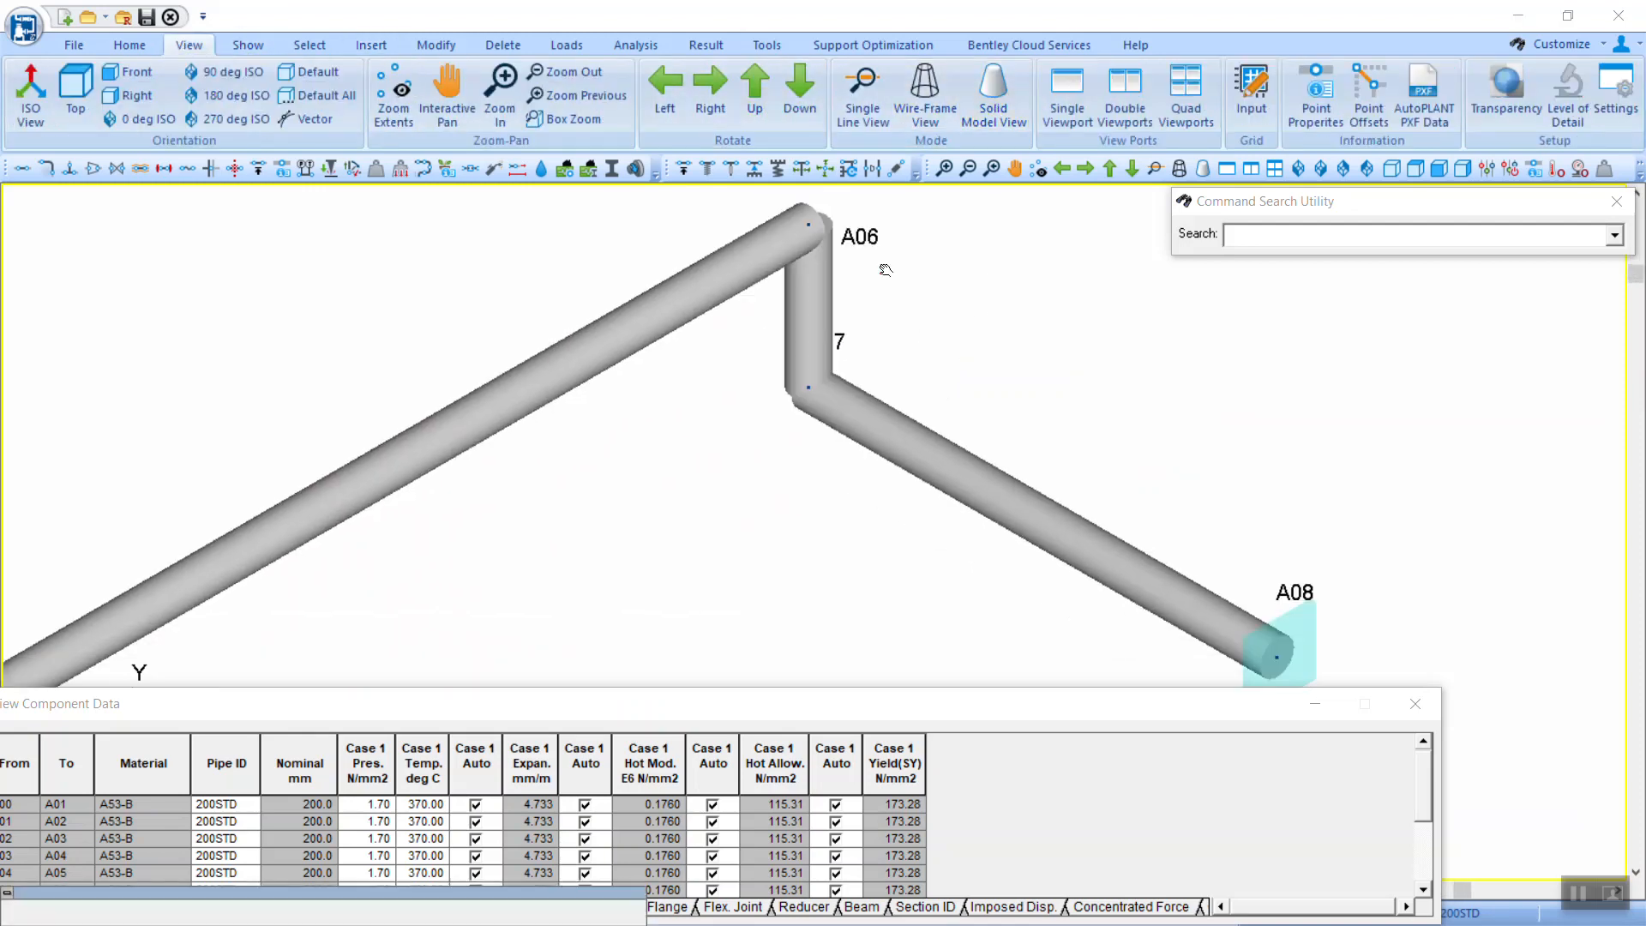
{"action": "scroll", "coordinate": [899, 342], "scroll_direction": "down", "scroll_amount": 2}
{"action": "scroll", "coordinate": [820, 246], "scroll_direction": "up", "scroll_amount": 4}
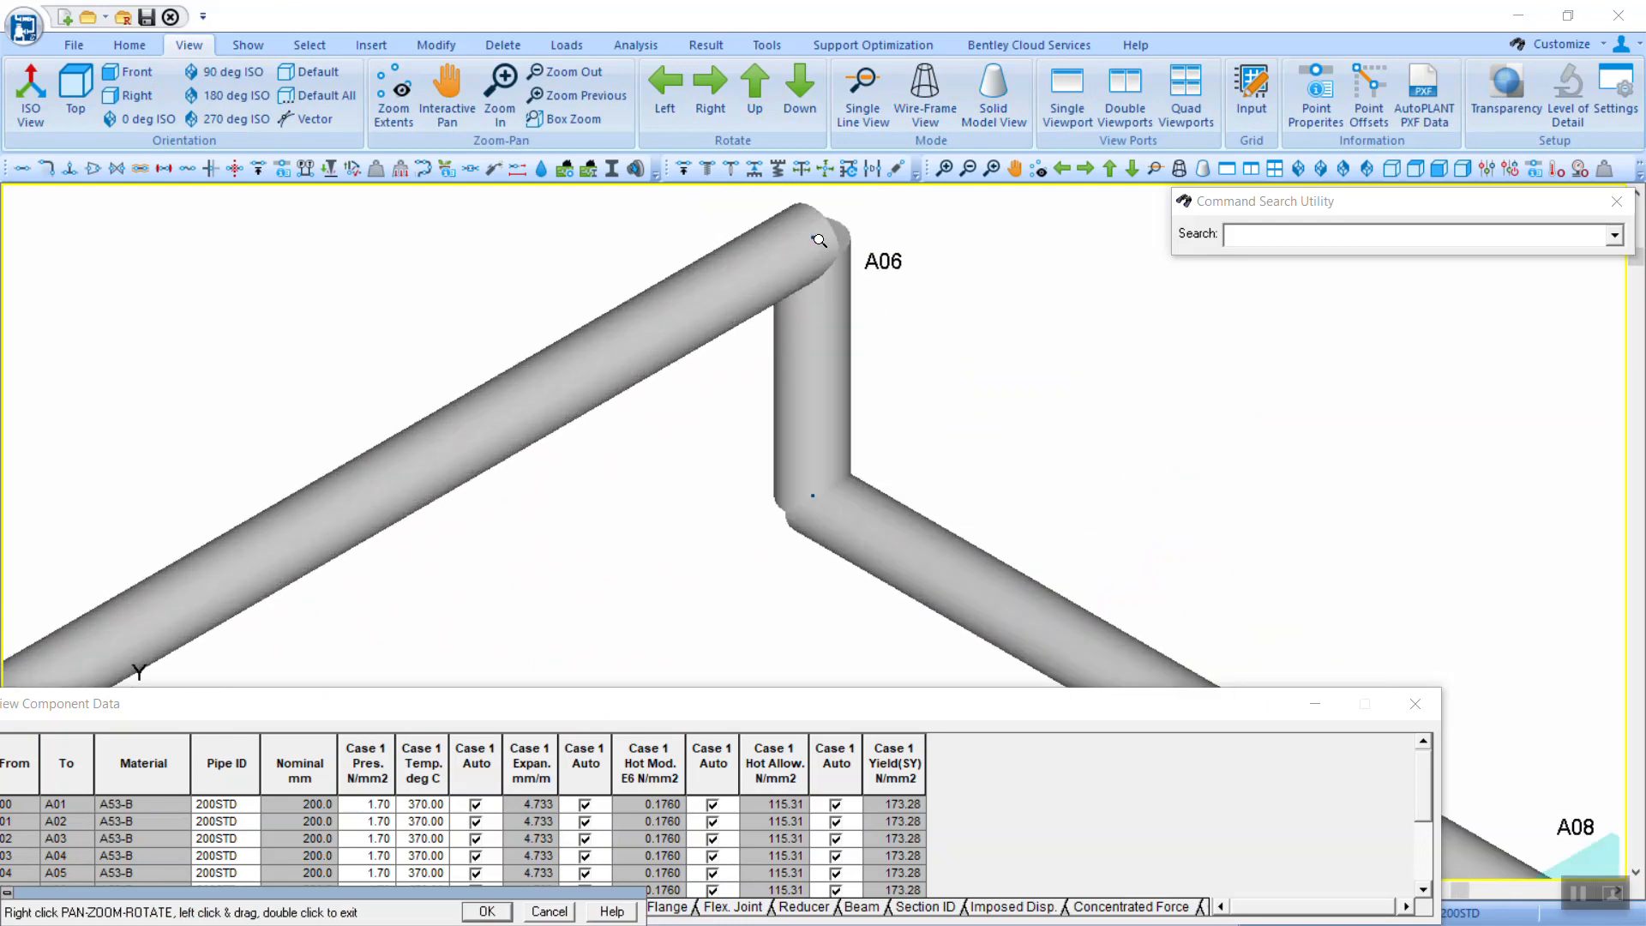
Step: Select the pipe from A06 to A07 and convert its two run points to bends
{"action": "left_click", "coordinate": [820, 244]}
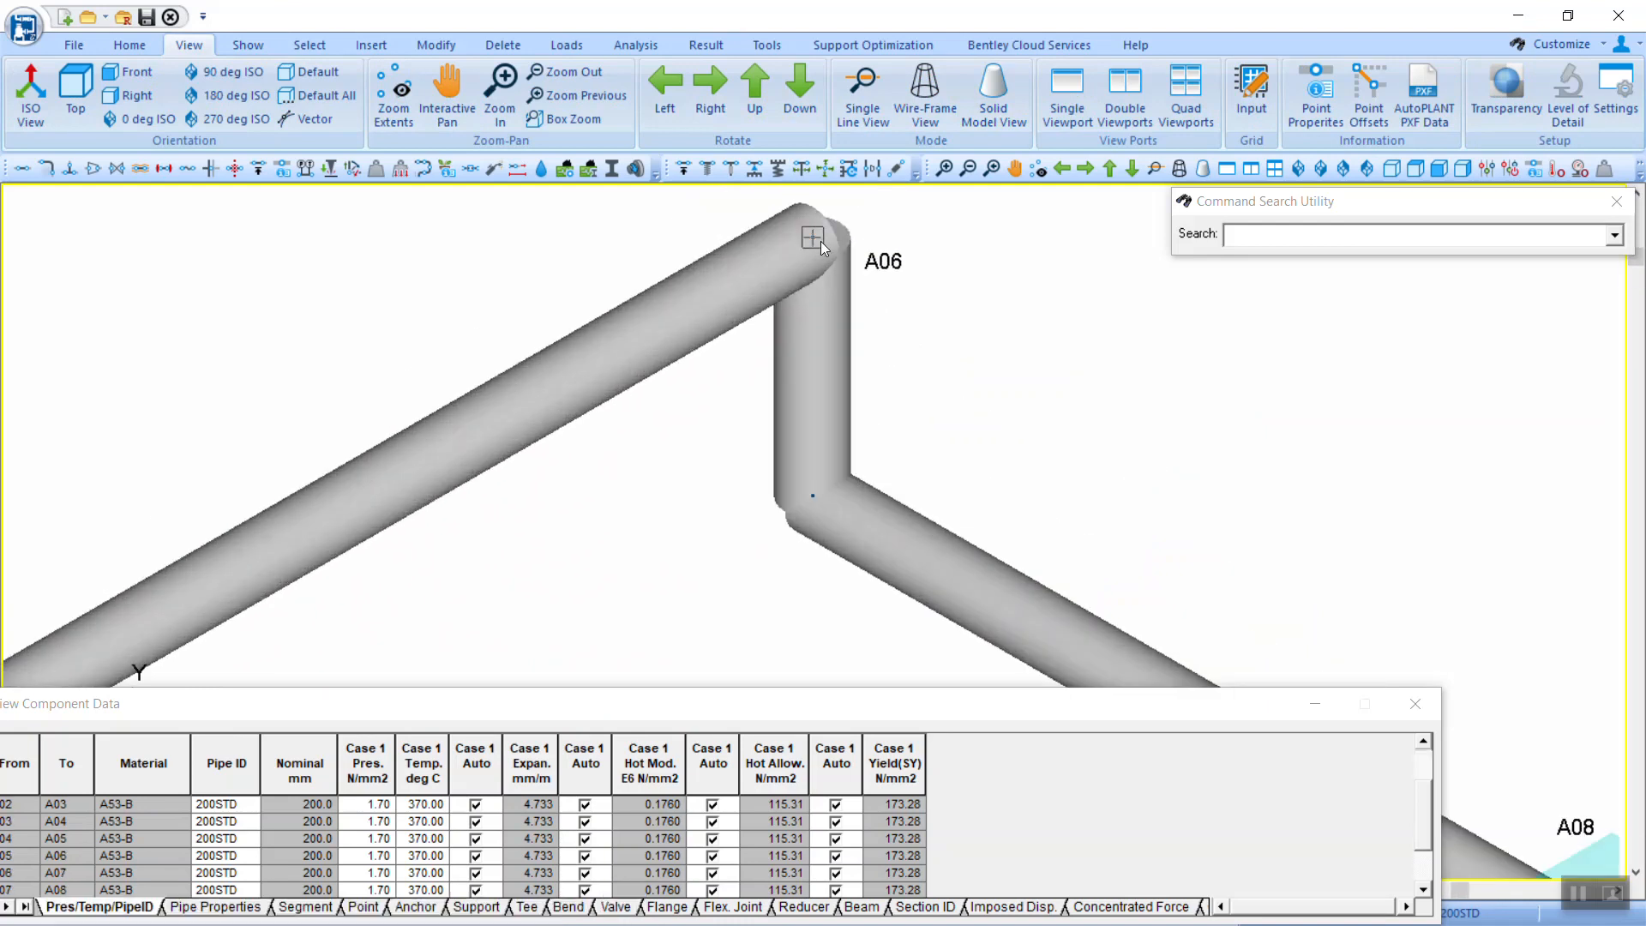
{"action": "left_click", "coordinate": [807, 495]}
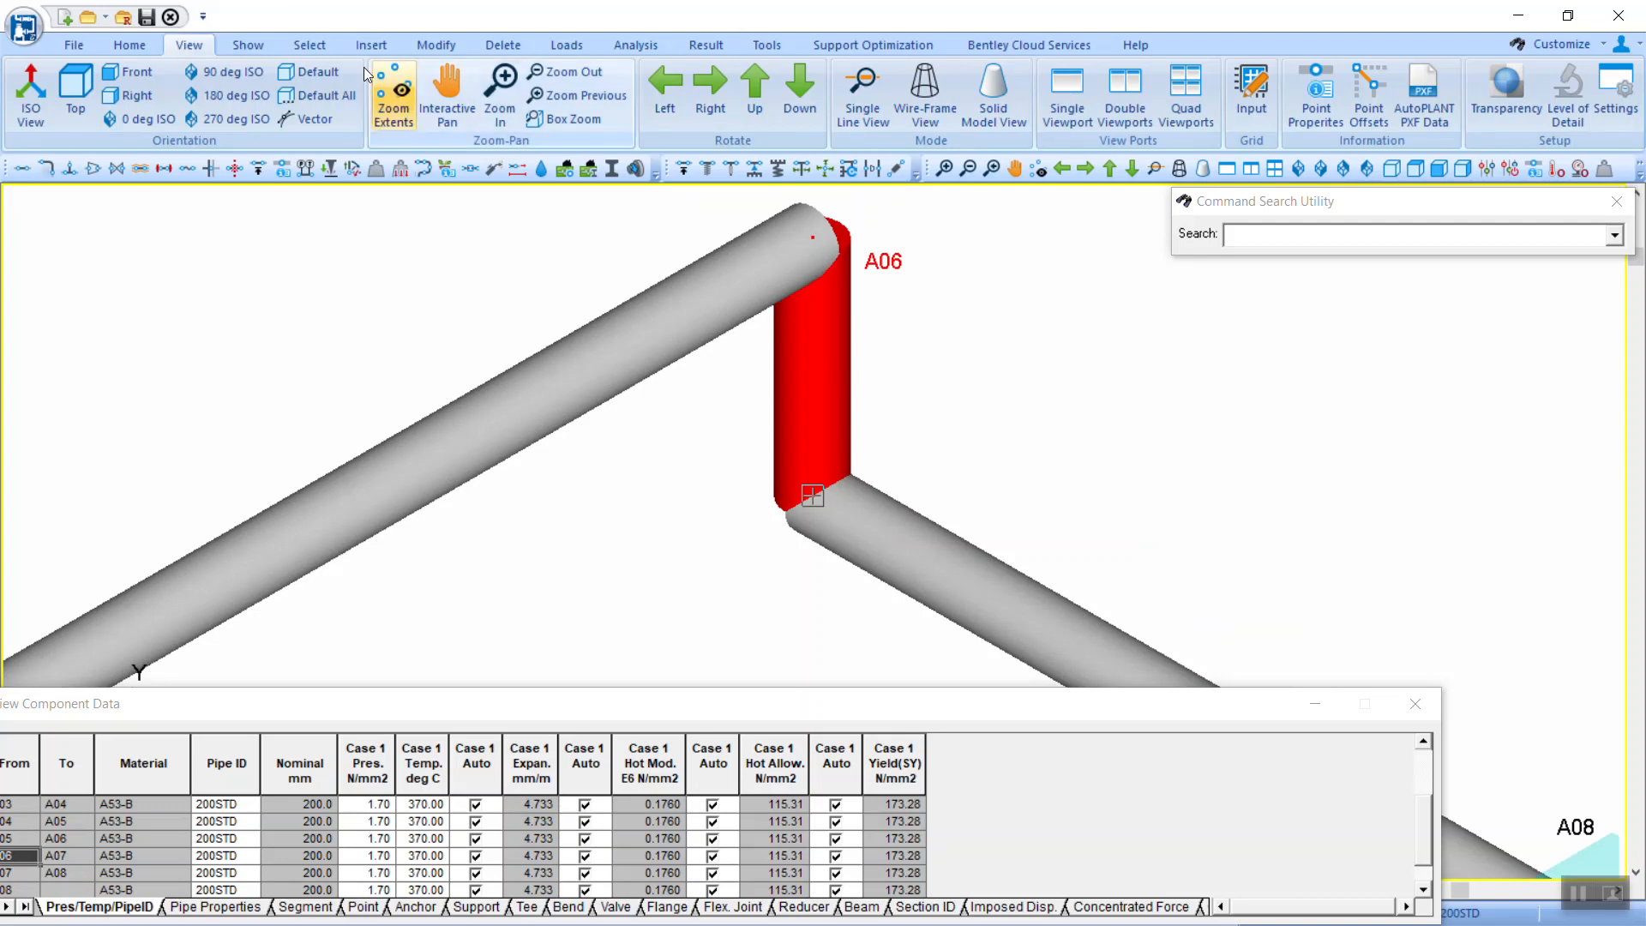
{"action": "left_click", "coordinate": [433, 45]}
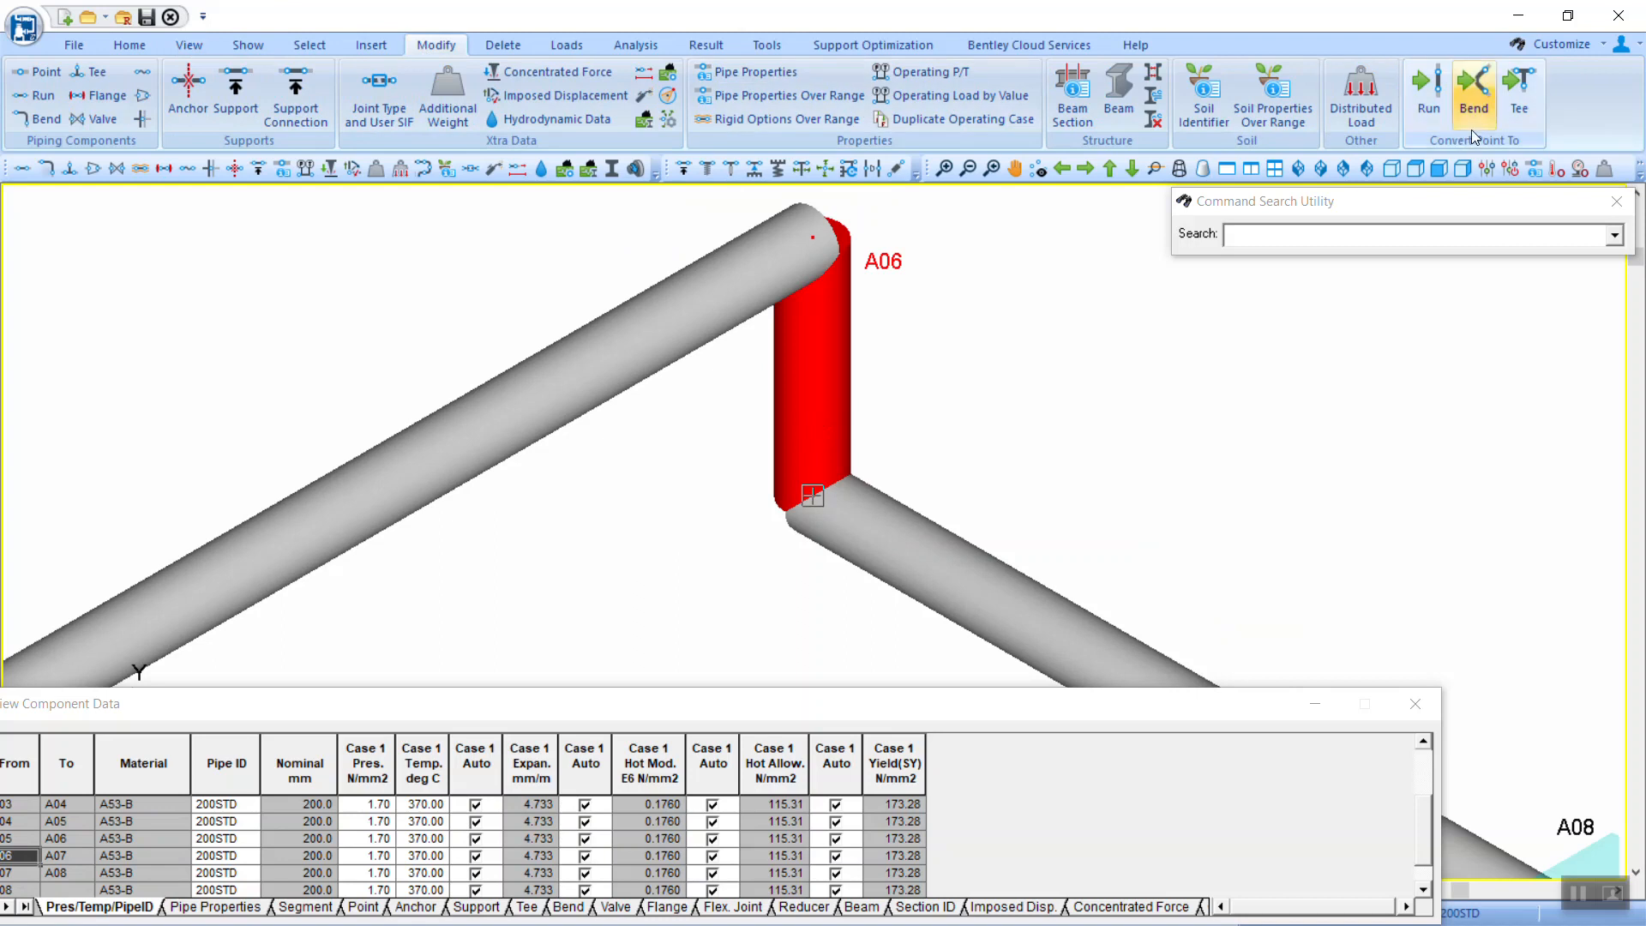
{"action": "left_click", "coordinate": [1474, 101]}
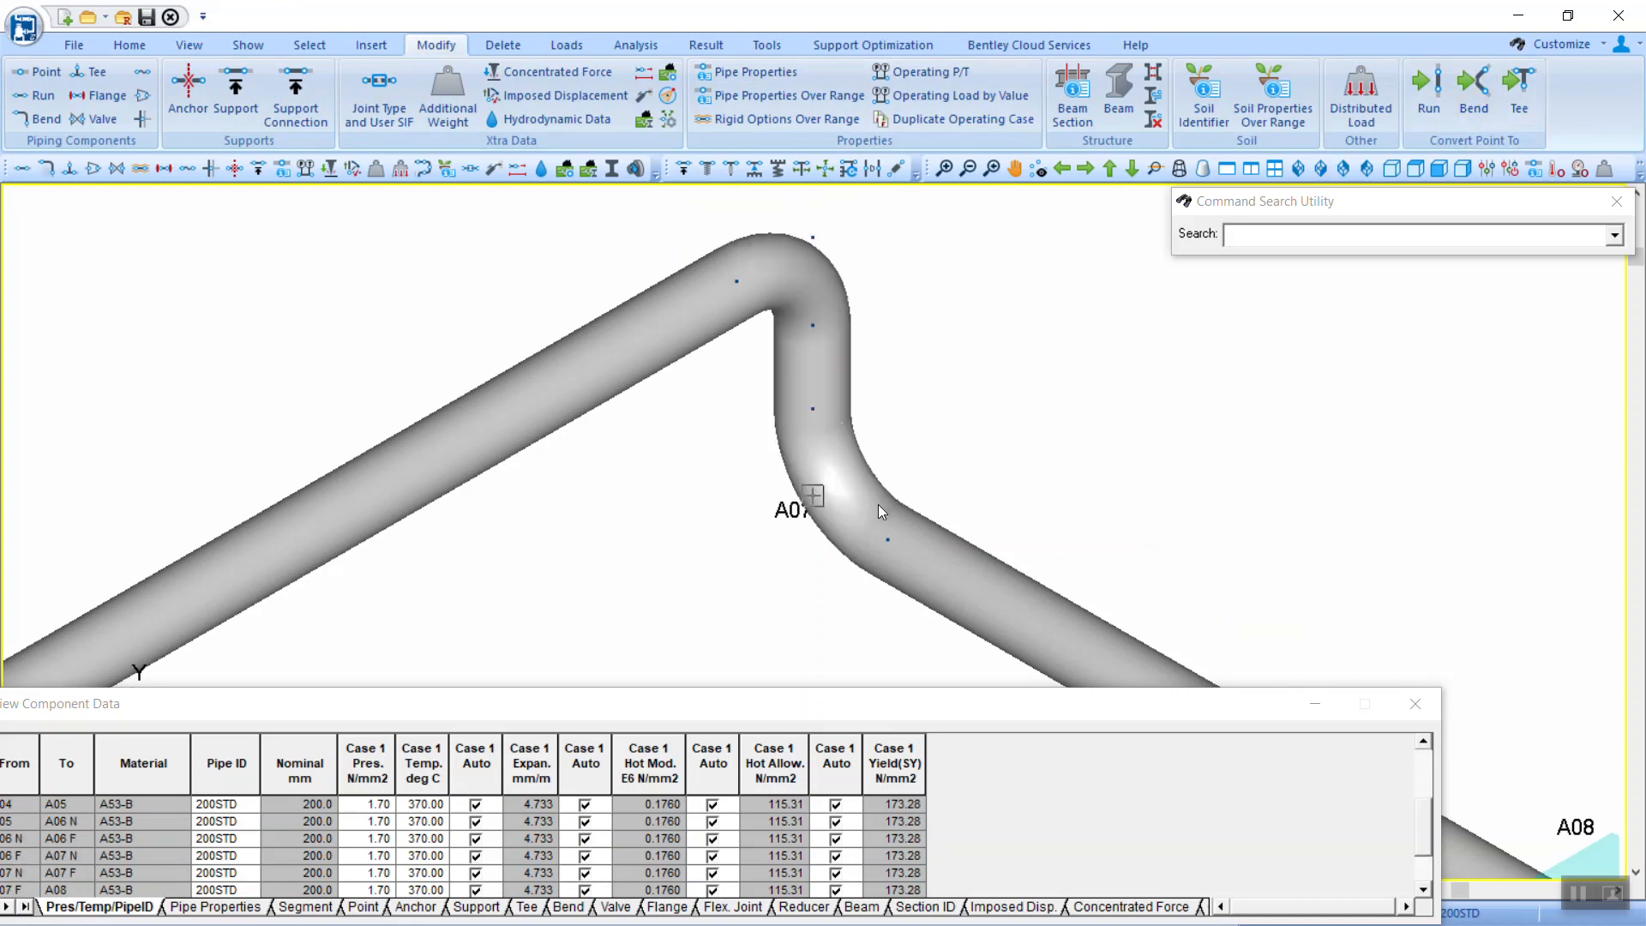
Step: Review the bend type and bend radius options for bend point A06, keeping a Long radius Elbow
{"action": "double_click", "coordinate": [795, 276]}
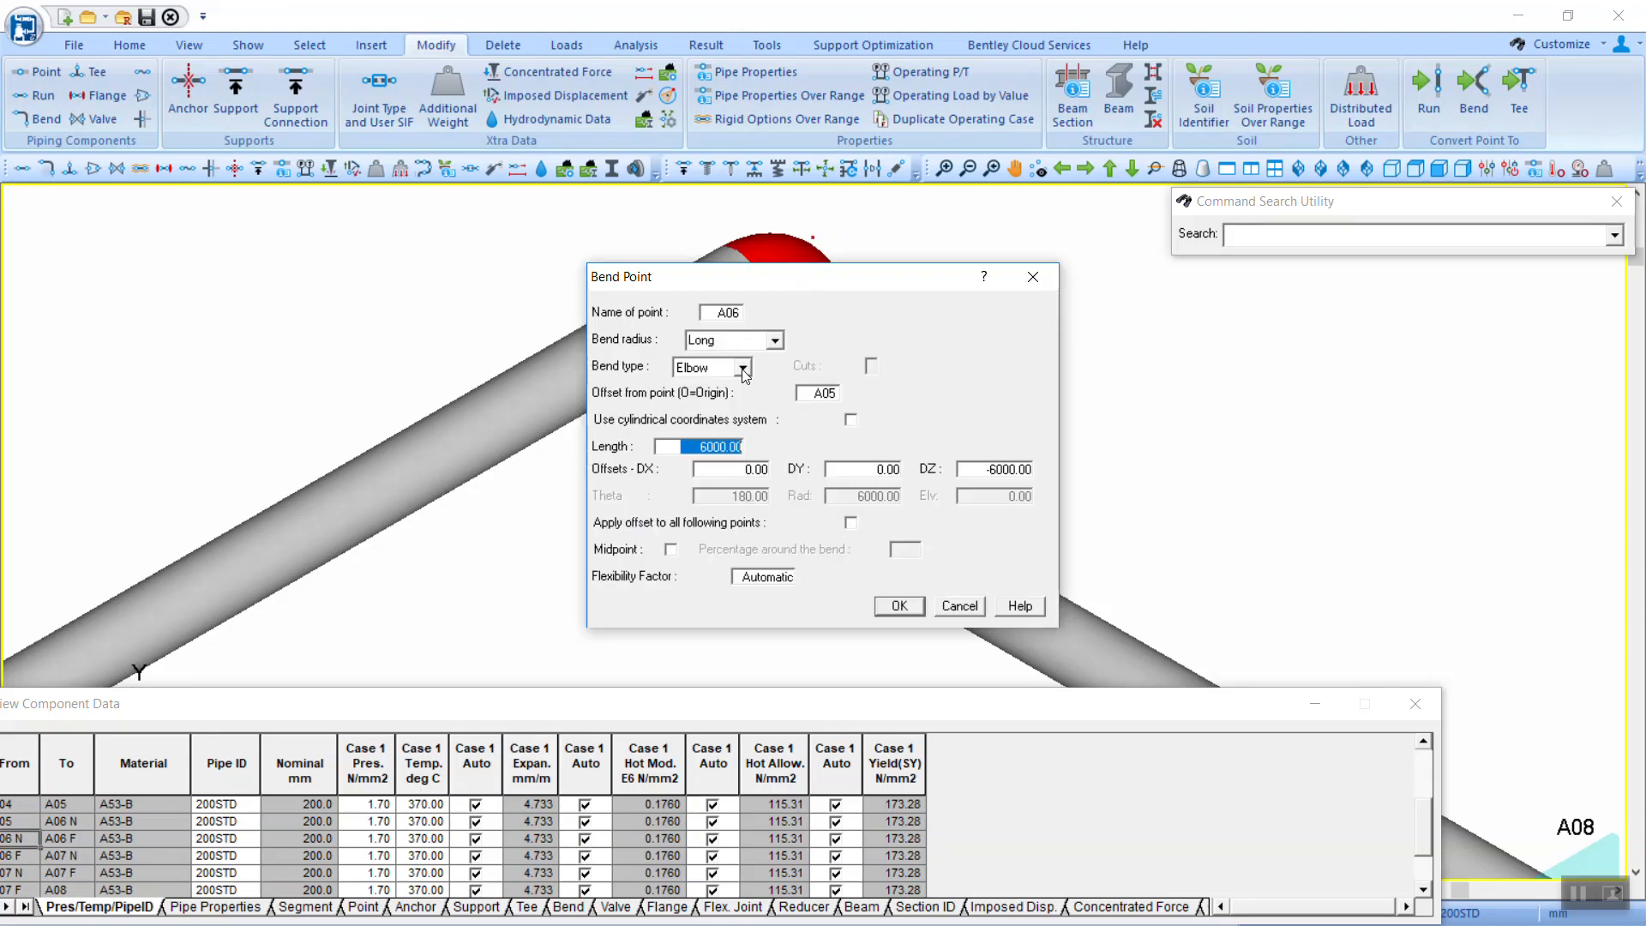
{"action": "left_click", "coordinate": [744, 374]}
{"action": "left_click", "coordinate": [744, 374]}
{"action": "left_click", "coordinate": [774, 341]}
{"action": "left_click", "coordinate": [775, 343]}
{"action": "left_click", "coordinate": [776, 343]}
{"action": "left_click", "coordinate": [899, 605]}
{"action": "scroll", "coordinate": [806, 347], "scroll_direction": "down", "scroll_amount": 3}
{"action": "middle_click_drag", "start_coordinate": [763, 460], "coordinate": [986, 369]}
{"action": "scroll", "coordinate": [985, 369], "scroll_direction": "down", "scroll_amount": 1}
{"action": "middle_click_drag", "start_coordinate": [920, 462], "coordinate": [1036, 328]}
{"action": "scroll", "coordinate": [1011, 367], "scroll_direction": "down", "scroll_amount": 2}
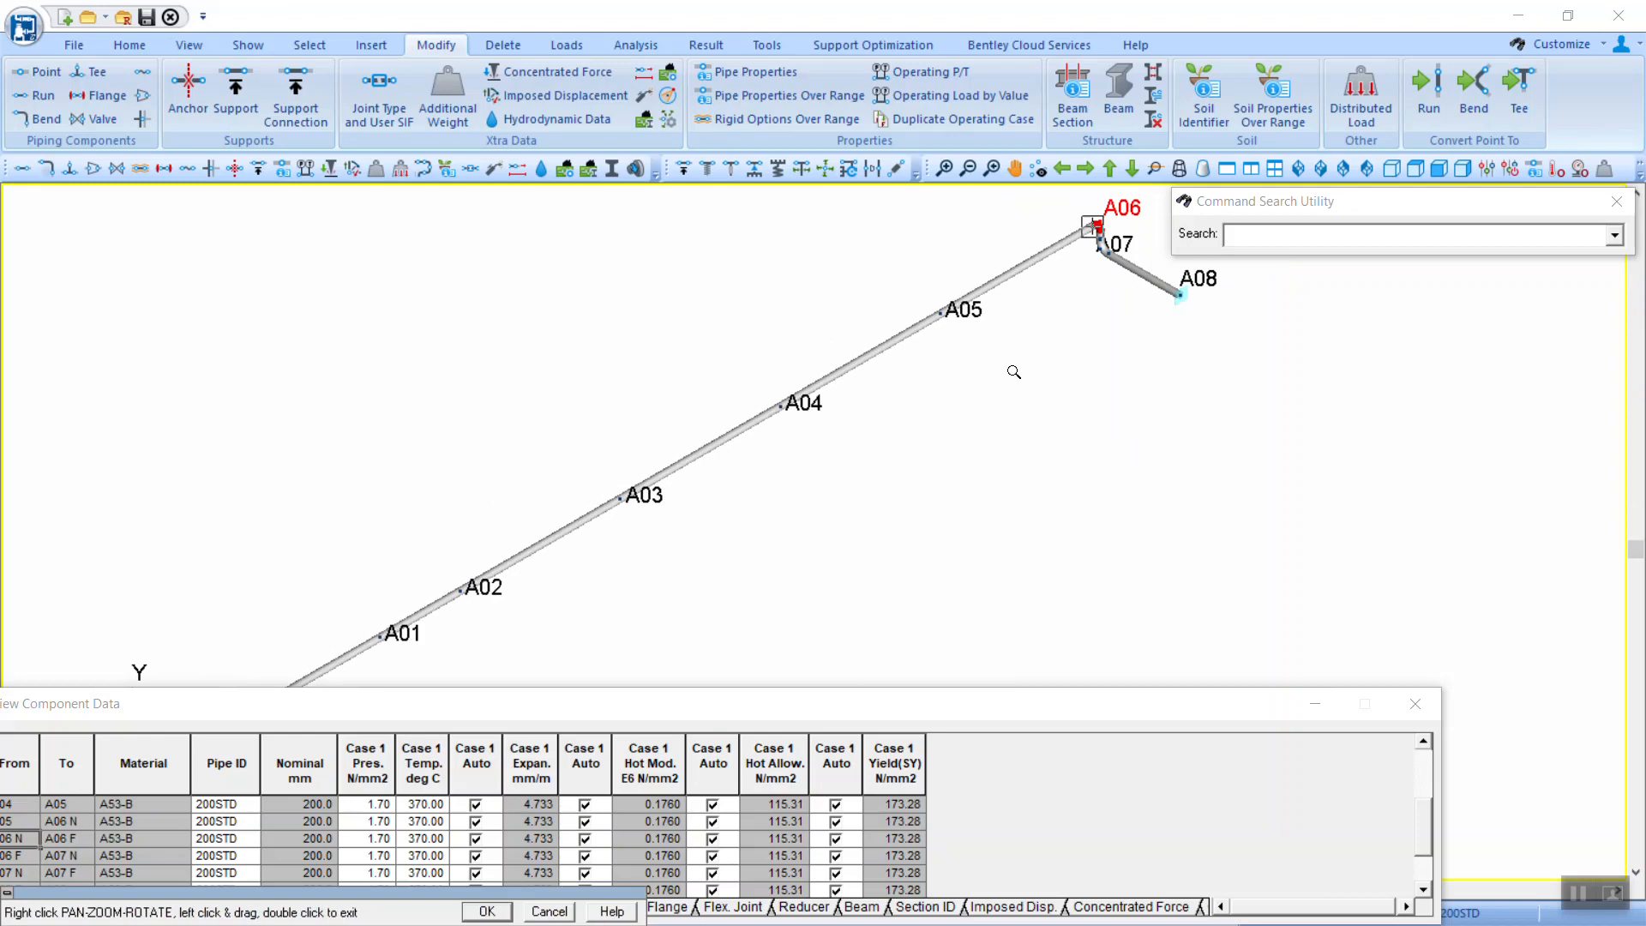
Step: Switch to the workshop exercise PDF in Acrobat and check the Sample1A sketch's points and run lengths against the model
{"action": "middle_click_drag", "start_coordinate": [849, 455], "coordinate": [937, 329]}
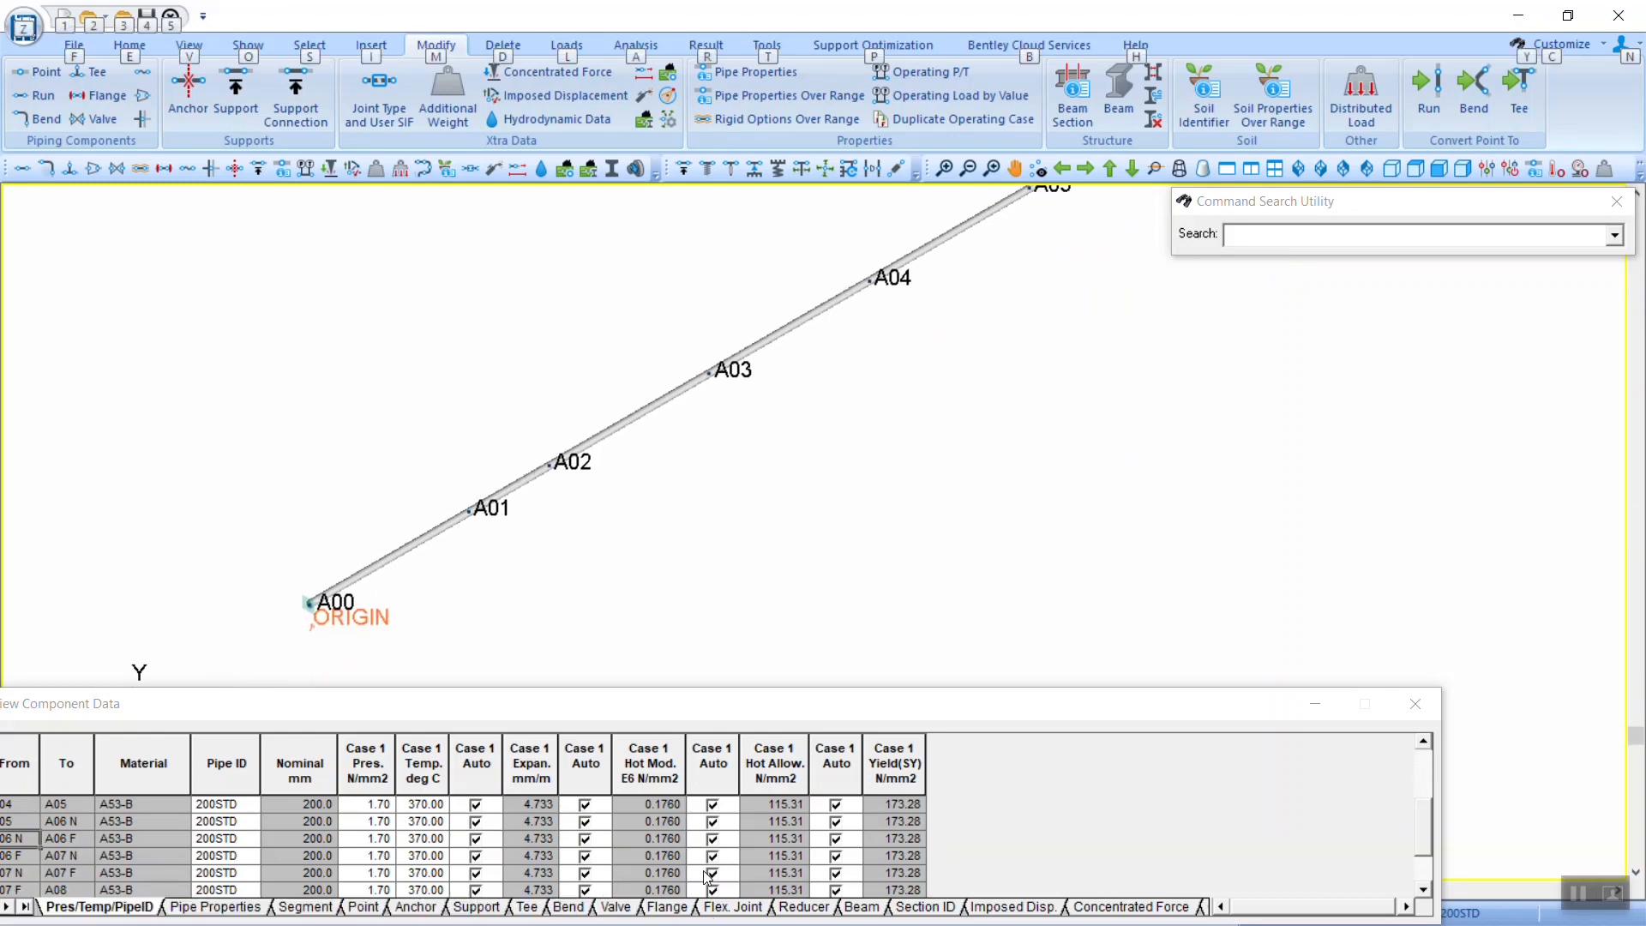
{"action": "key", "text": "alt+Tab"}
{"action": "scroll", "coordinate": [612, 718], "scroll_direction": "down", "scroll_amount": 3}
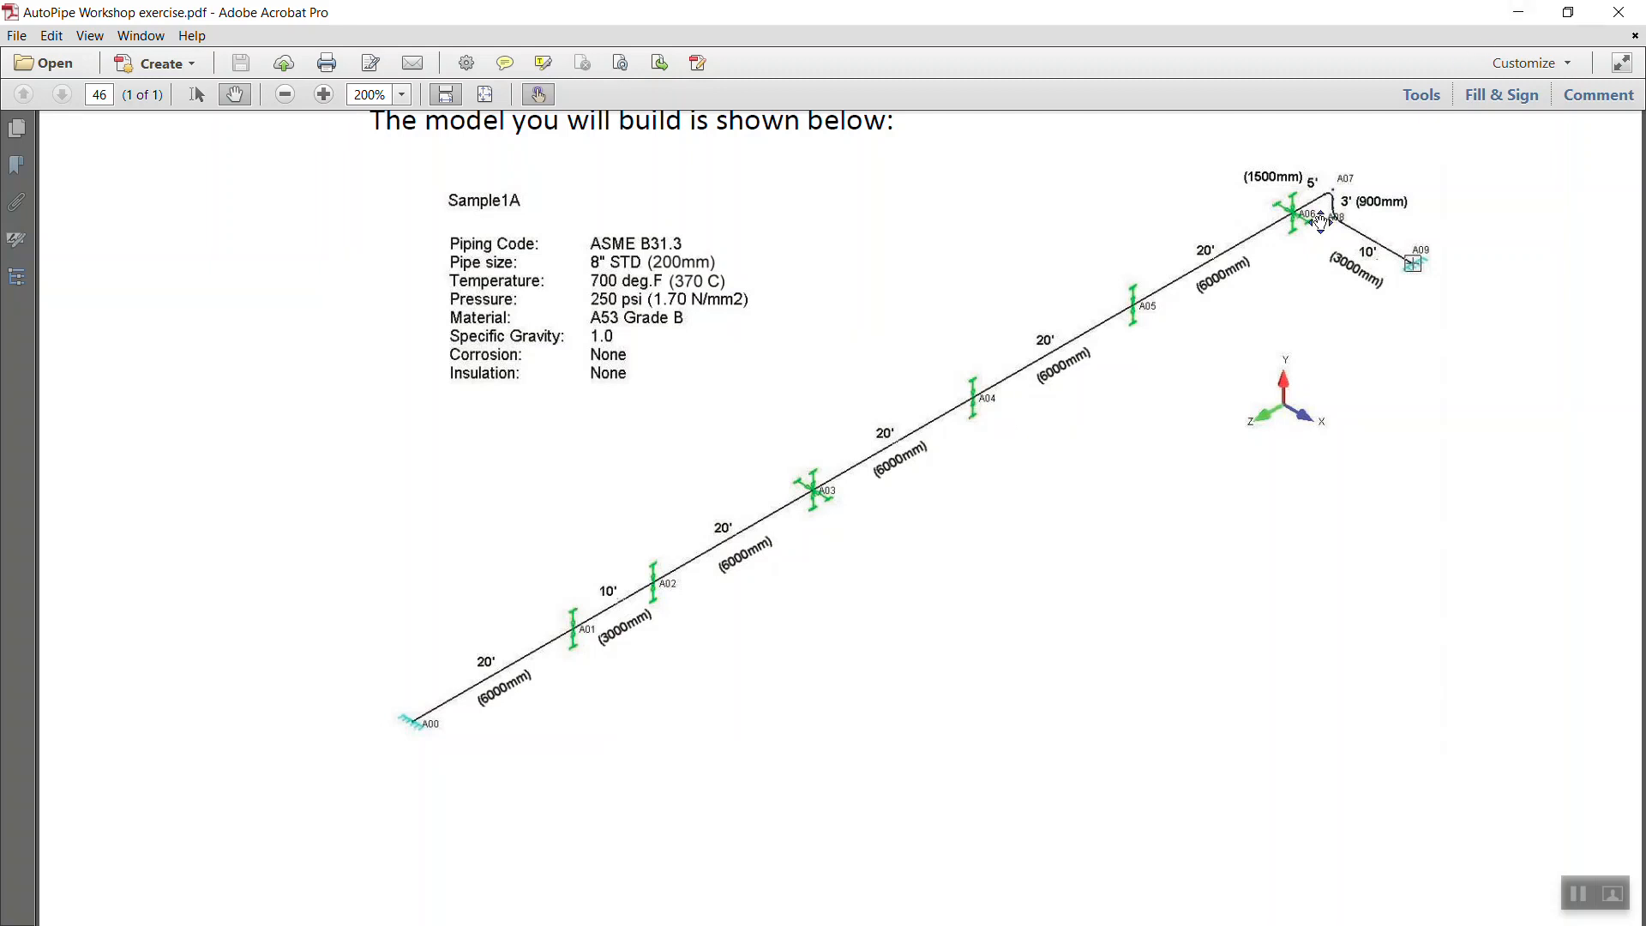
{"action": "scroll", "coordinate": [1230, 276], "scroll_direction": "down", "scroll_amount": 8}
{"action": "scroll", "coordinate": [1243, 252], "scroll_direction": "up", "scroll_amount": 8}
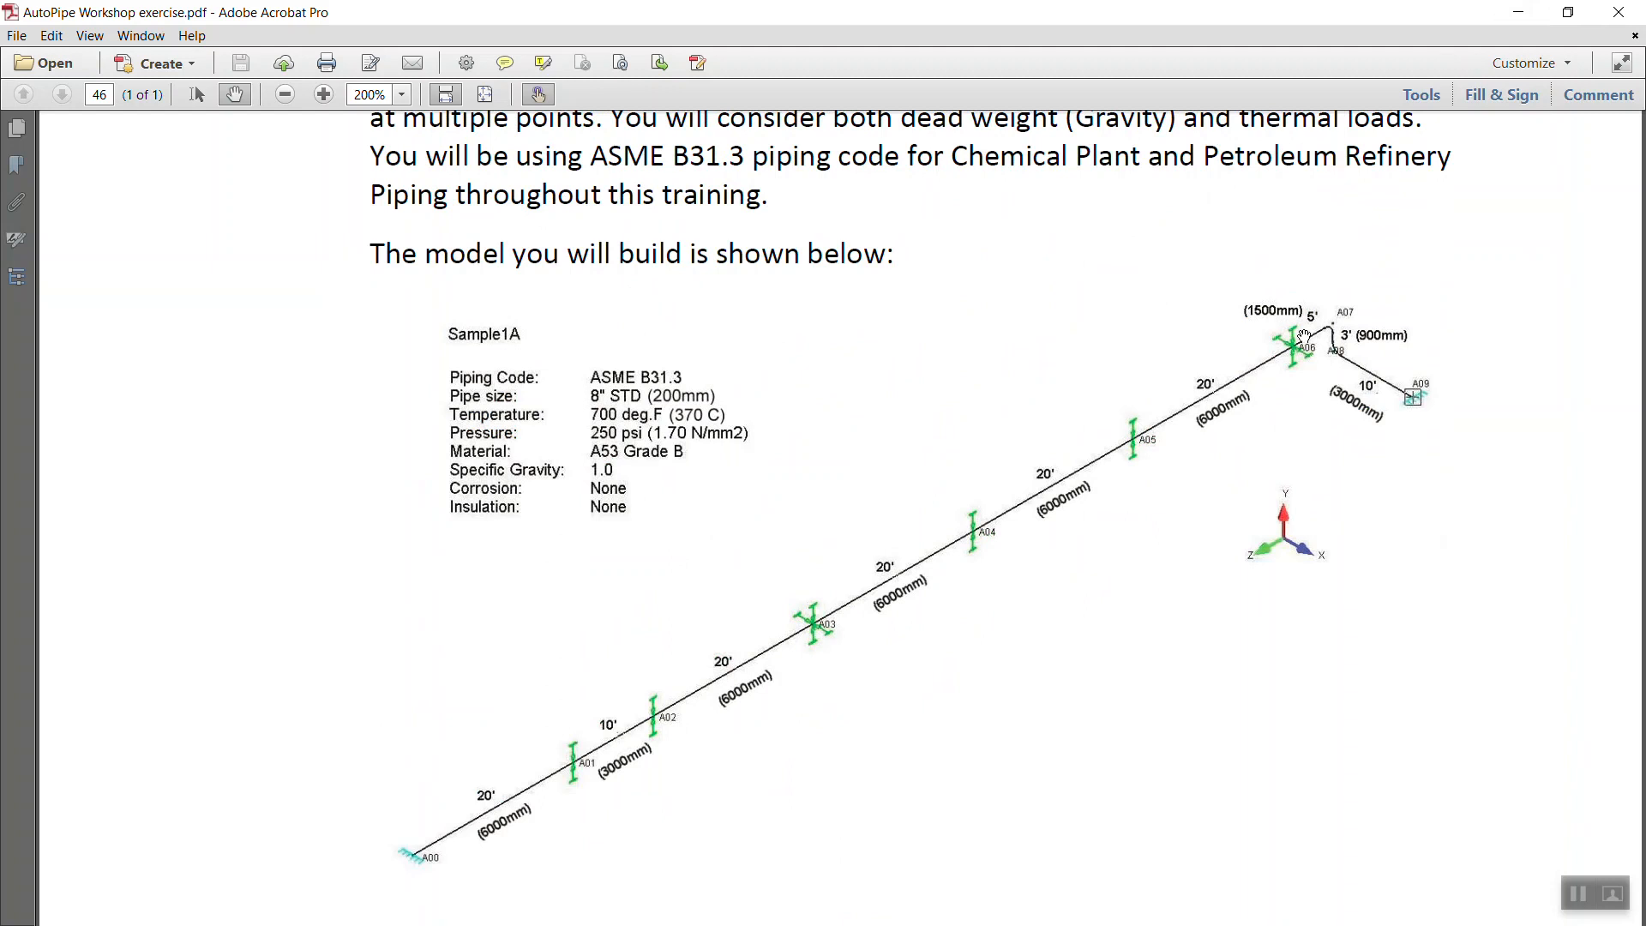
{"action": "left_click", "coordinate": [1517, 12]}
Step: Show the pipe length labels on the model and select the piping from A06 through A08
{"action": "middle_click_drag", "start_coordinate": [1093, 291], "coordinate": [845, 485]}
{"action": "scroll", "coordinate": [935, 368], "scroll_direction": "up", "scroll_amount": 2}
{"action": "scroll", "coordinate": [911, 277], "scroll_direction": "up", "scroll_amount": 3}
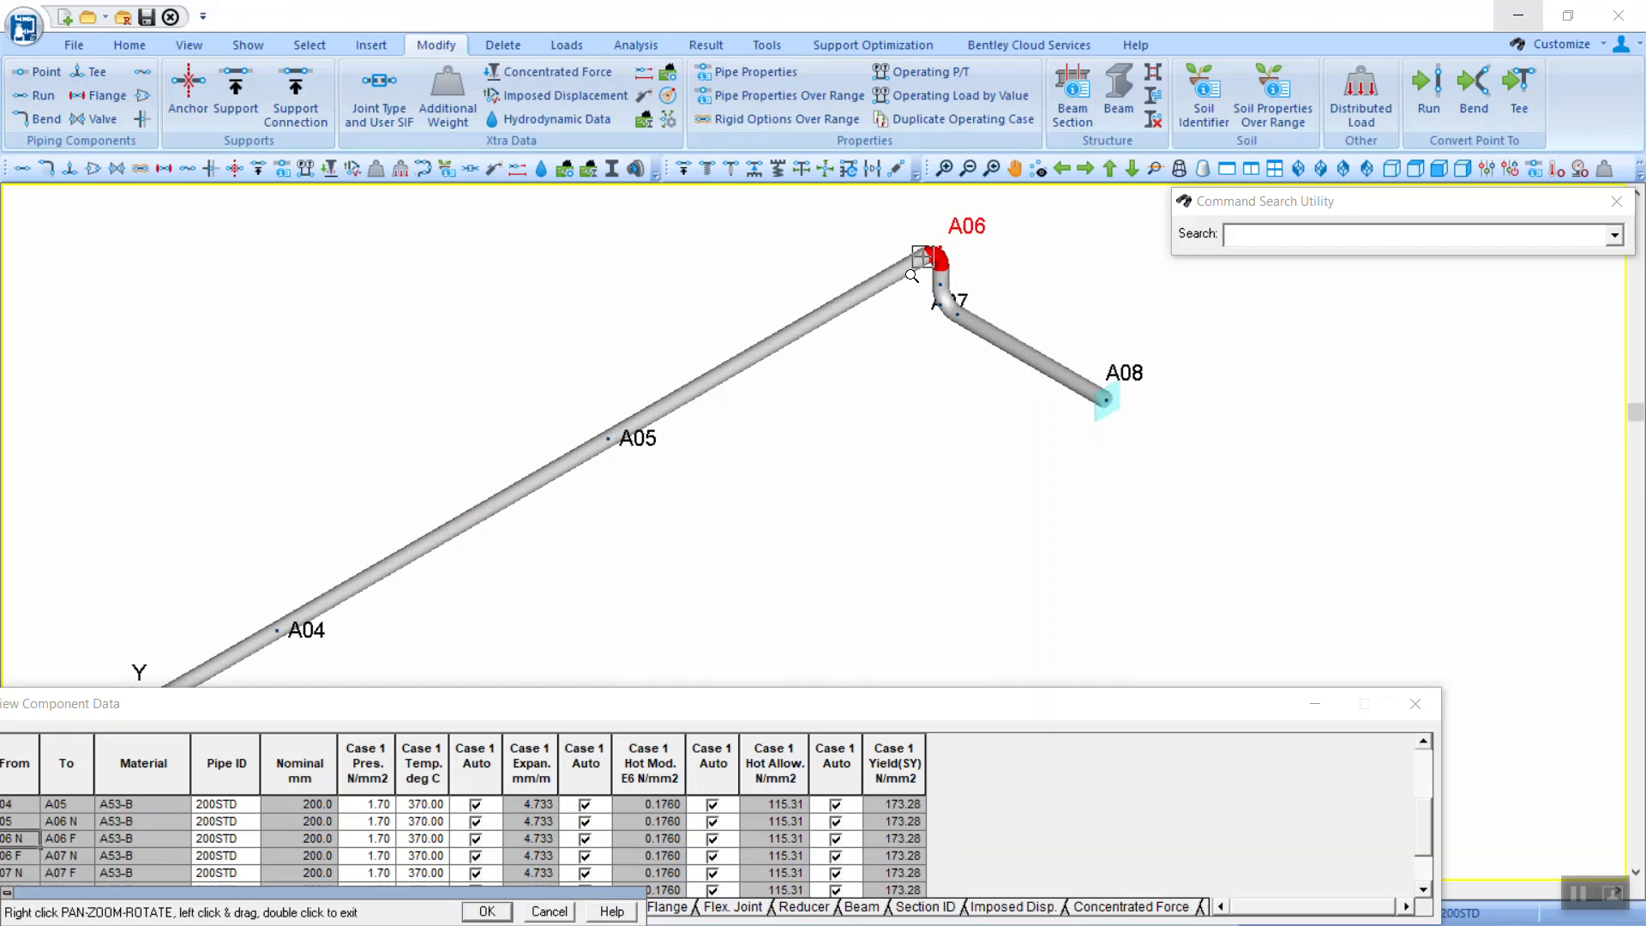
{"action": "left_click_drag", "start_coordinate": [1104, 708], "coordinate": [904, 689]}
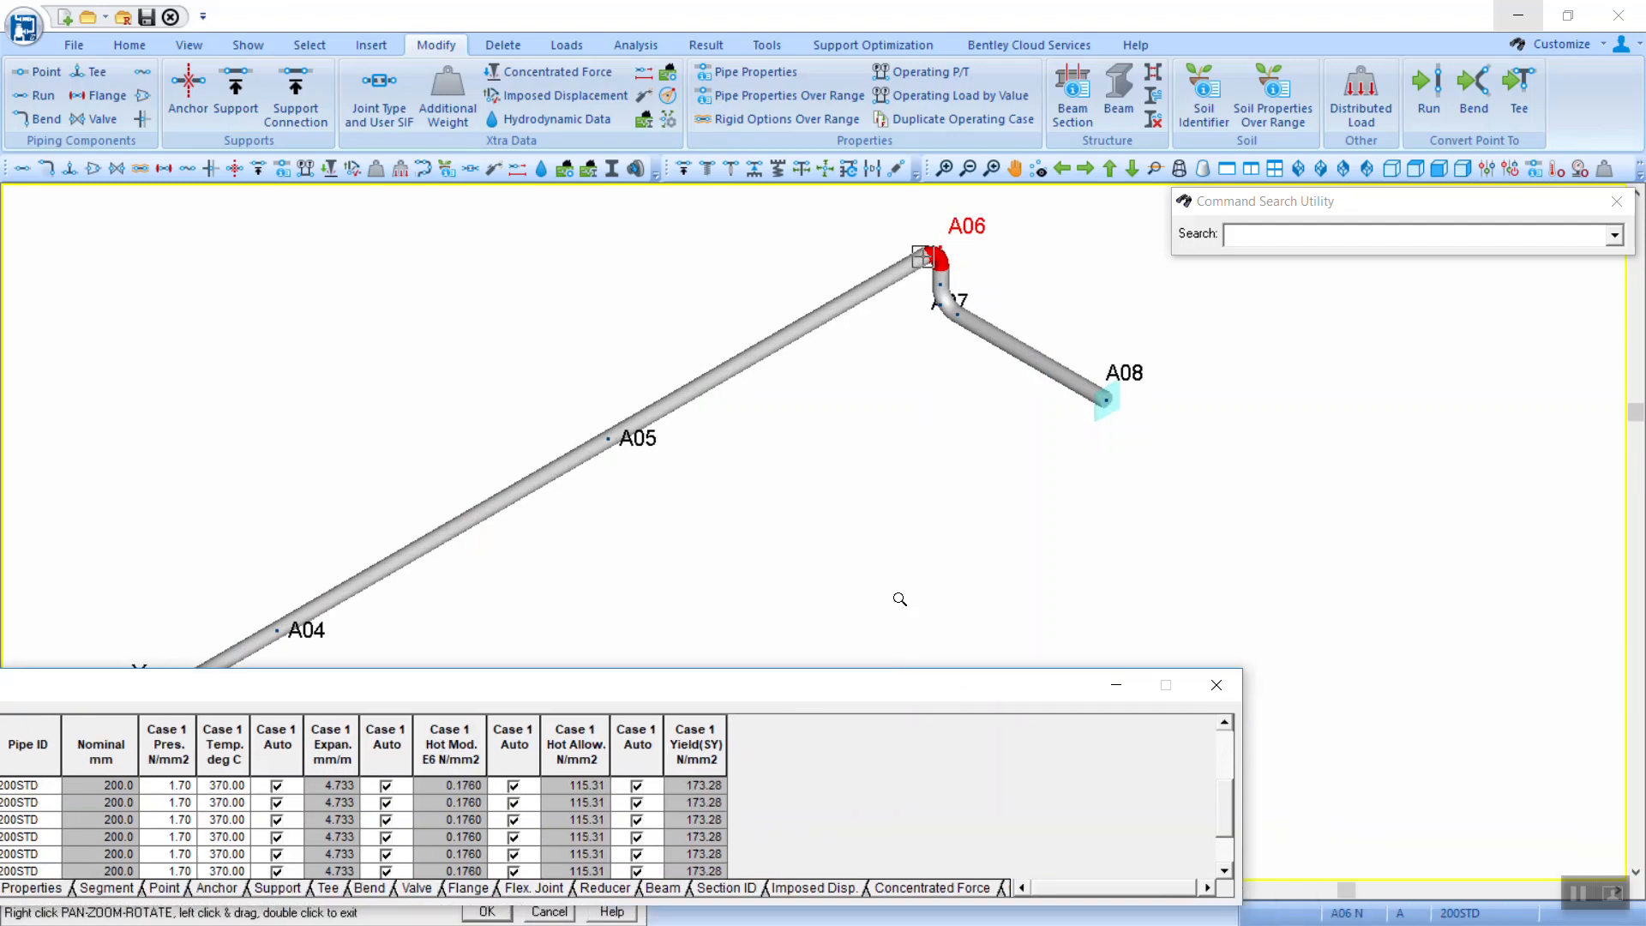
{"action": "left_click", "coordinate": [927, 262]}
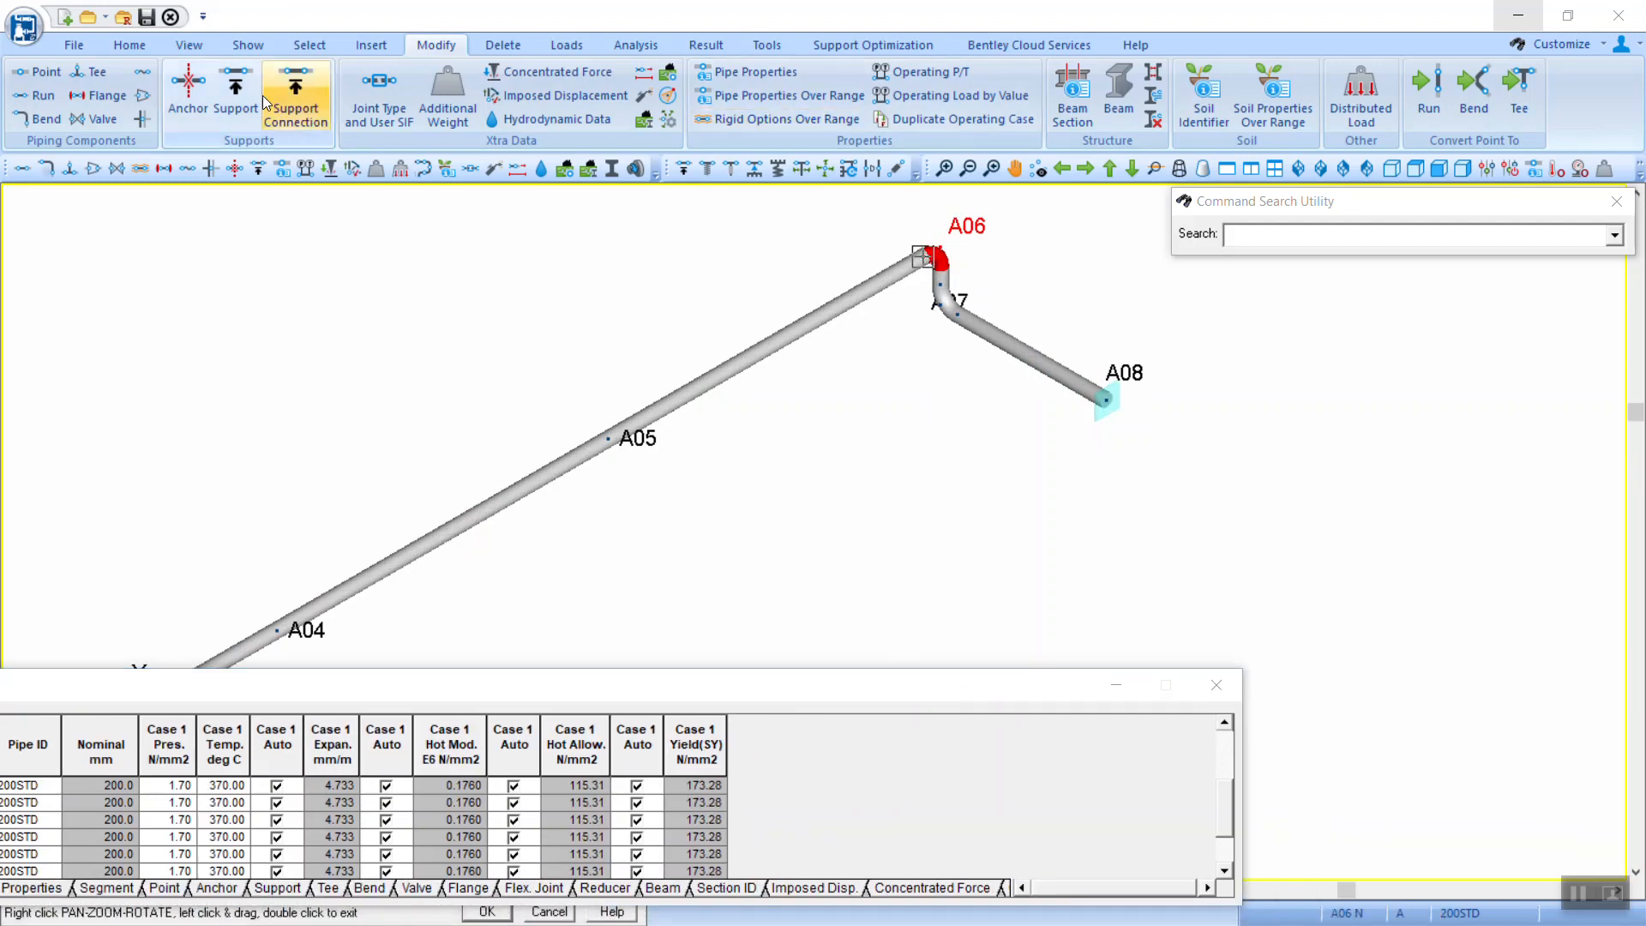
{"action": "left_click", "coordinate": [248, 45]}
{"action": "left_click", "coordinate": [854, 71]}
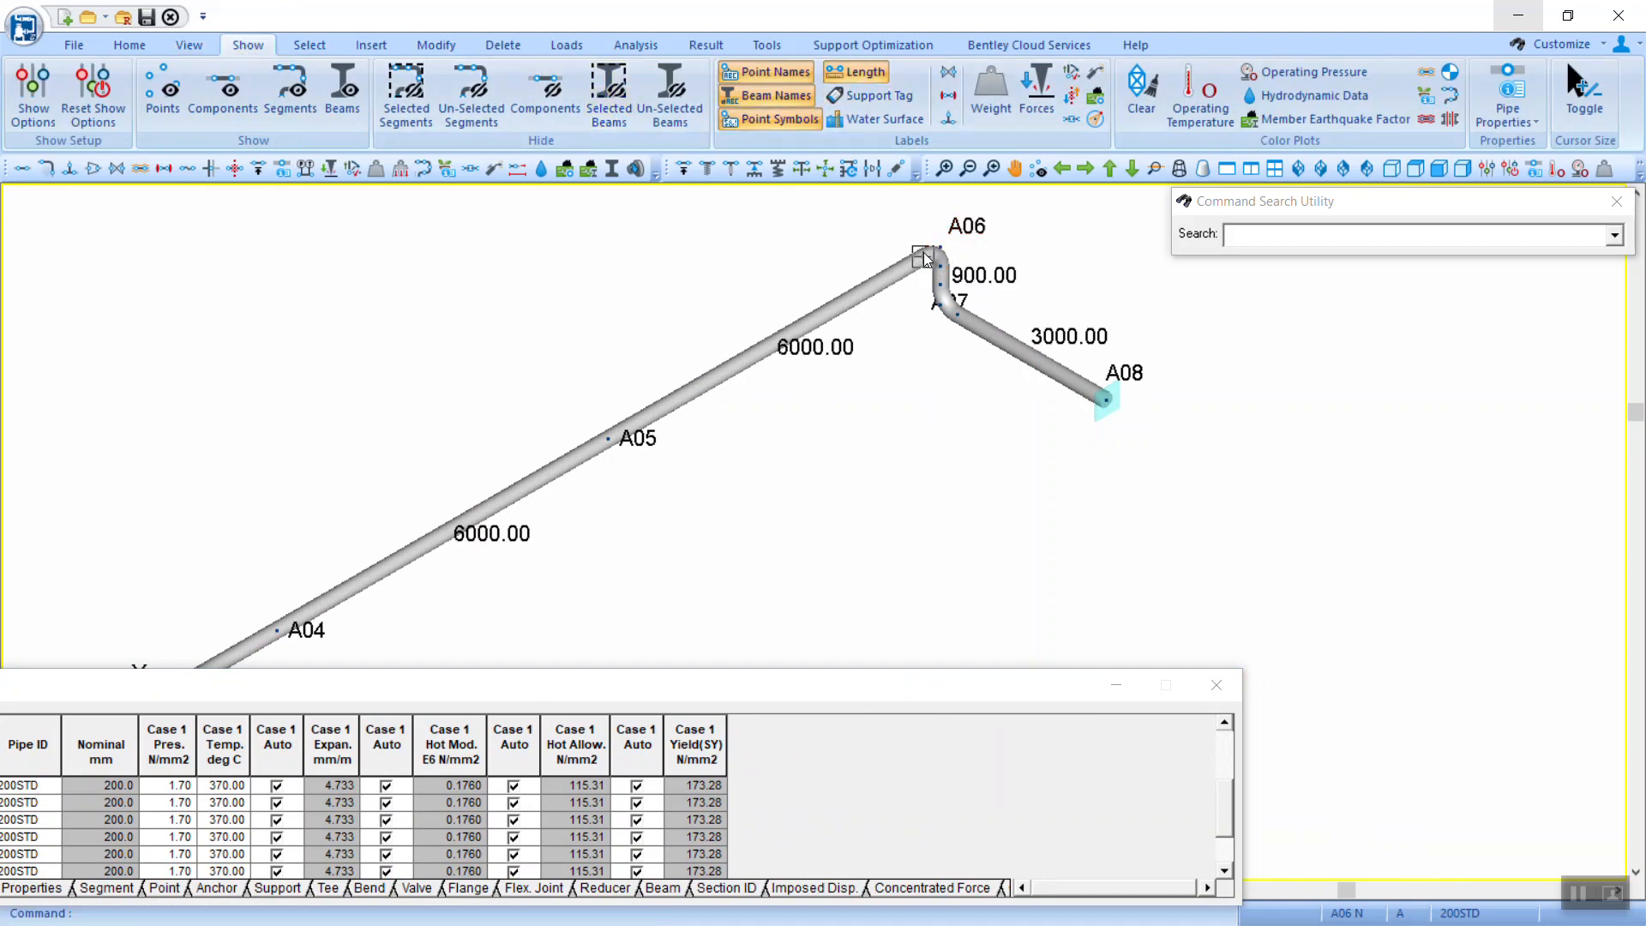
{"action": "left_click_drag", "start_coordinate": [930, 261], "coordinate": [1108, 404]}
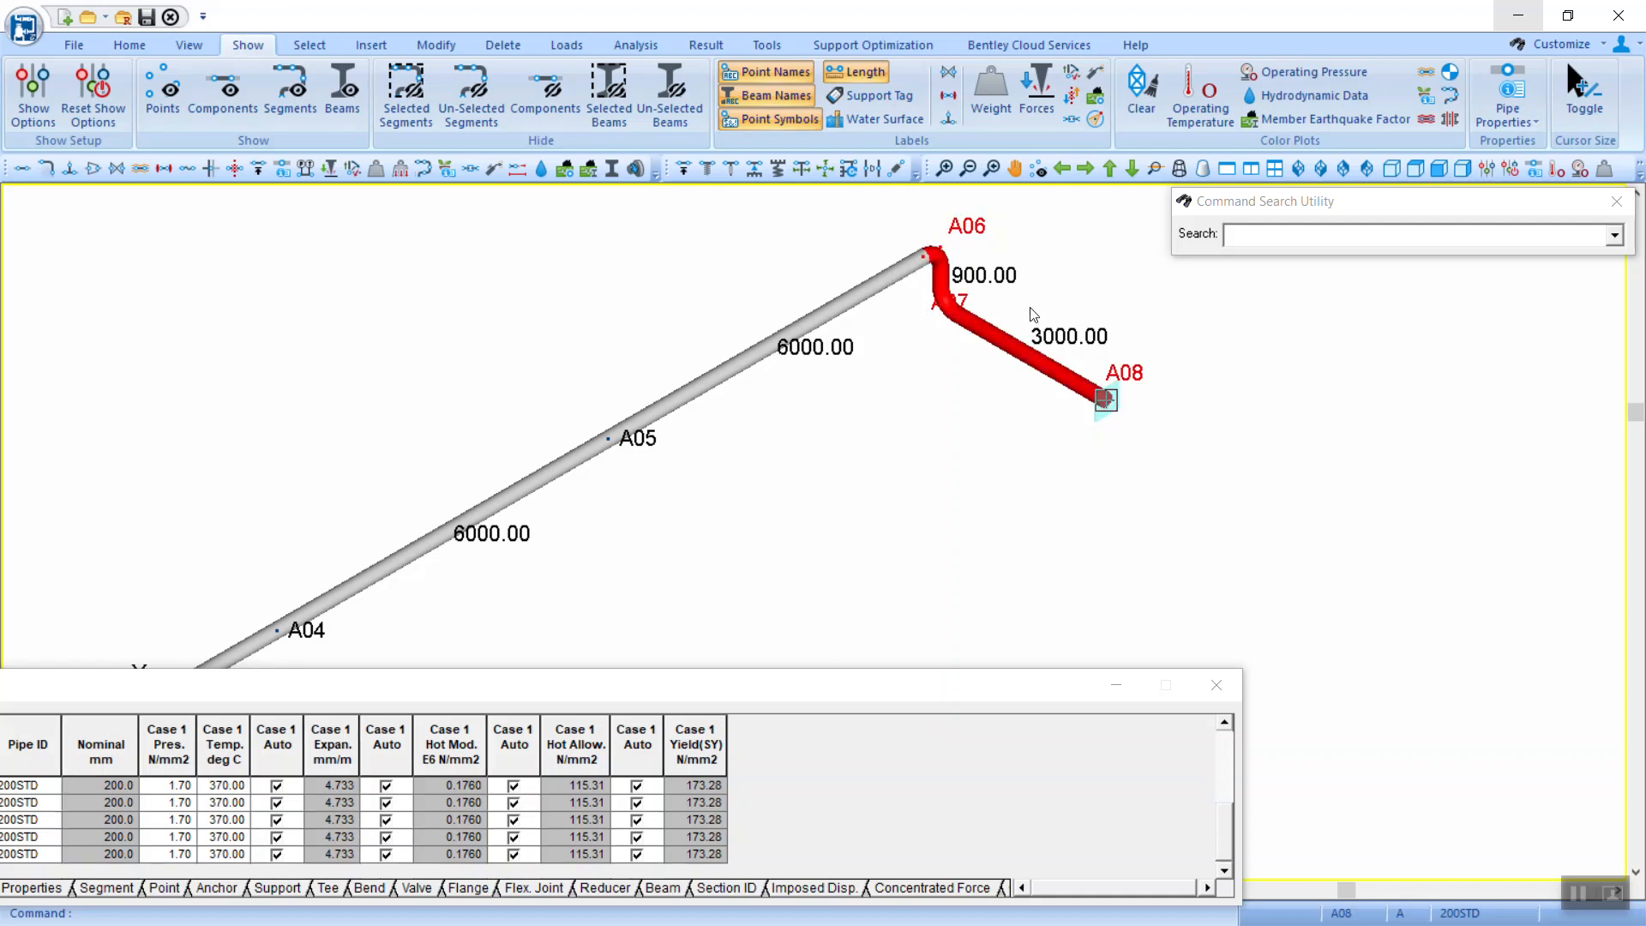
{"action": "left_click", "coordinate": [436, 45]}
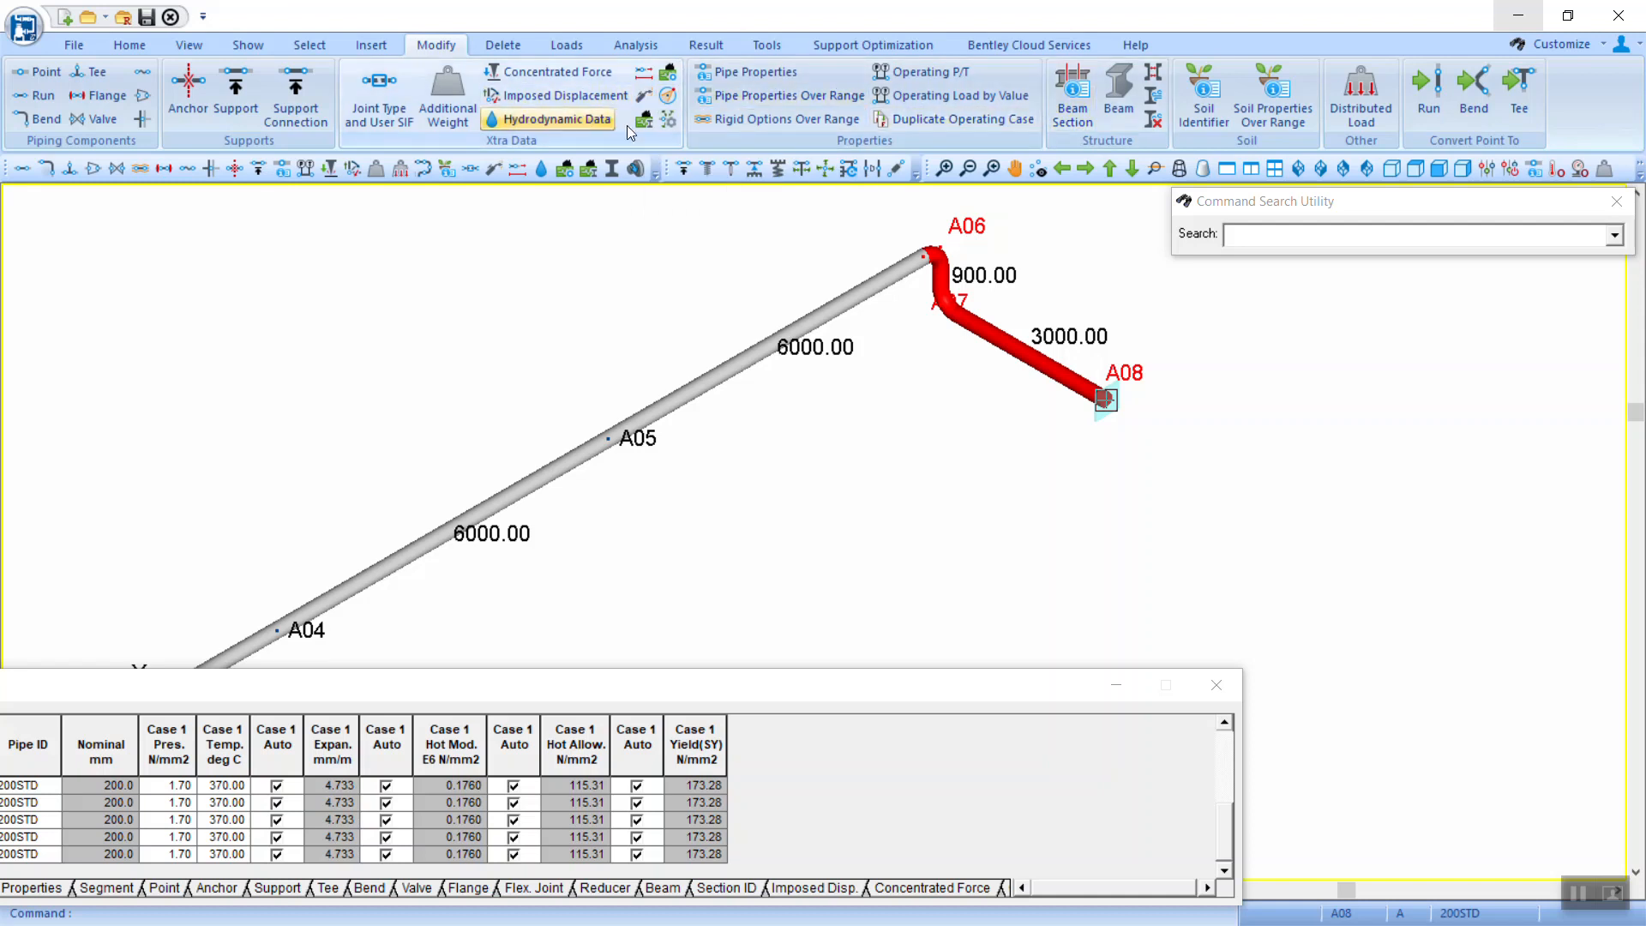
{"action": "left_click", "coordinate": [1285, 238]}
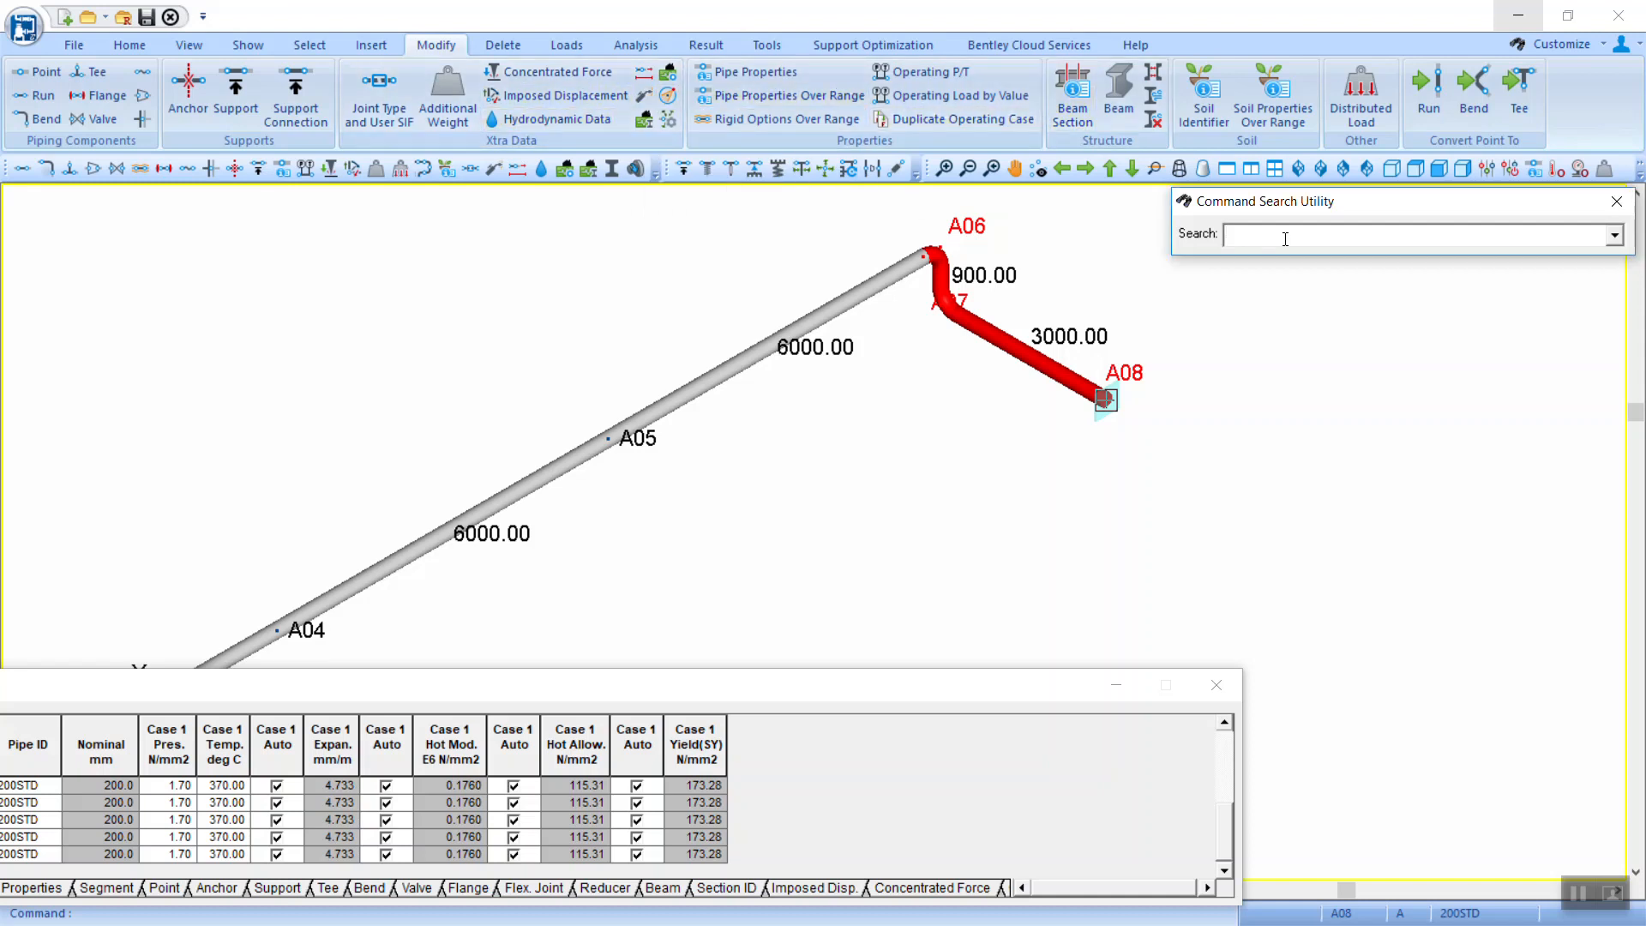
{"action": "type", "text": "s"}
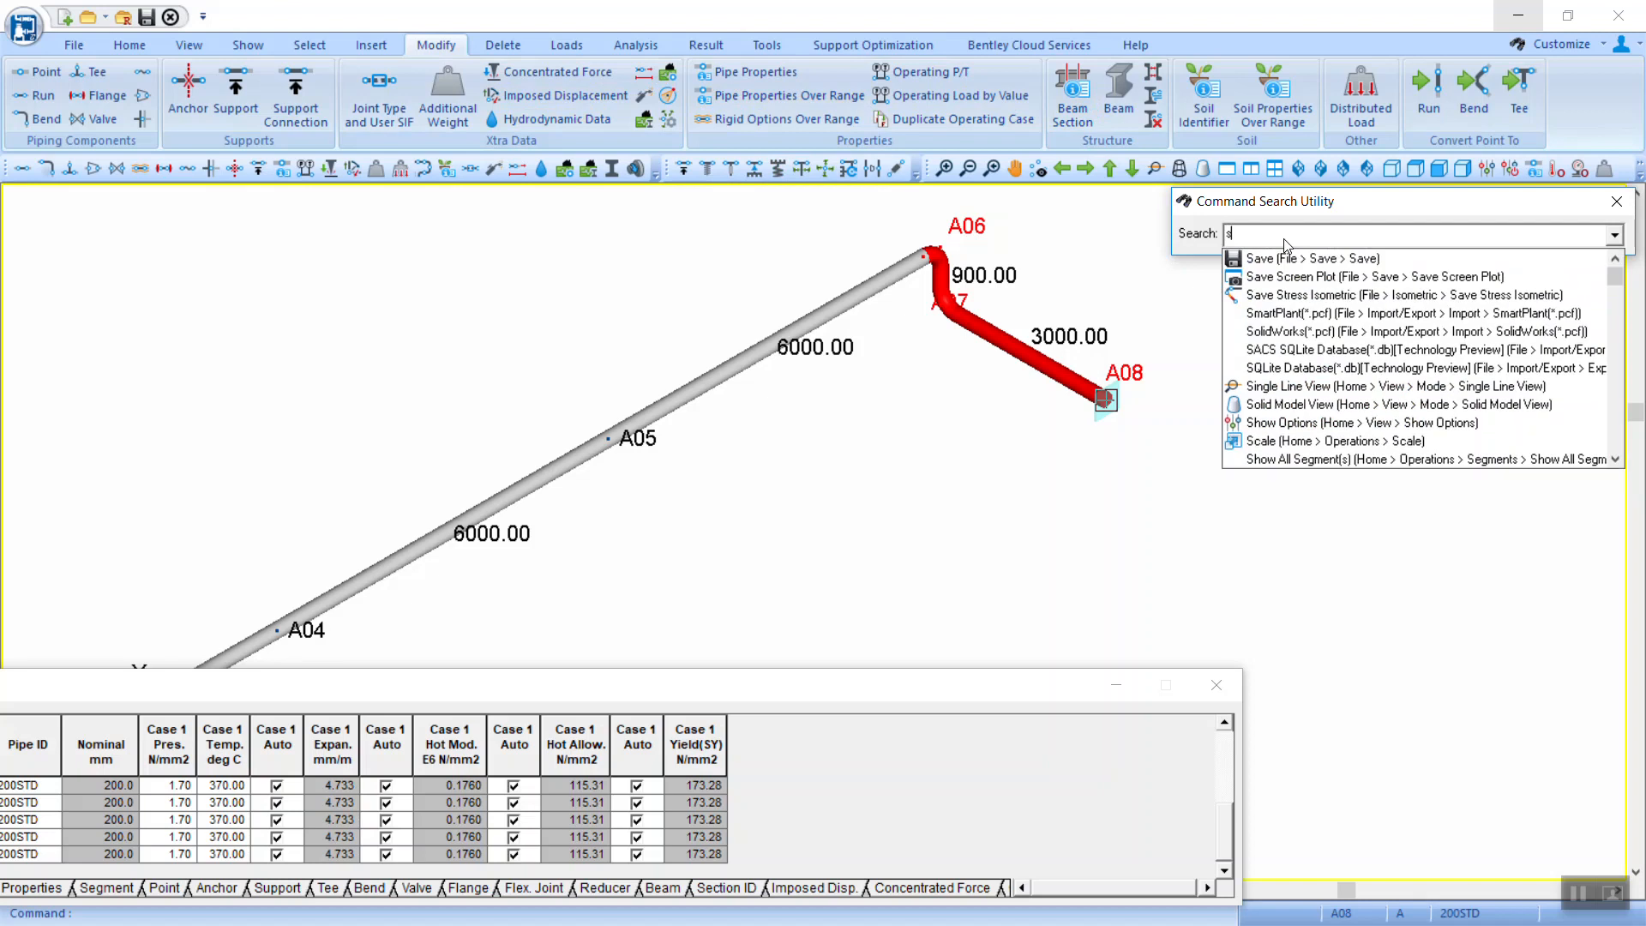
{"action": "type", "text": "tret"}
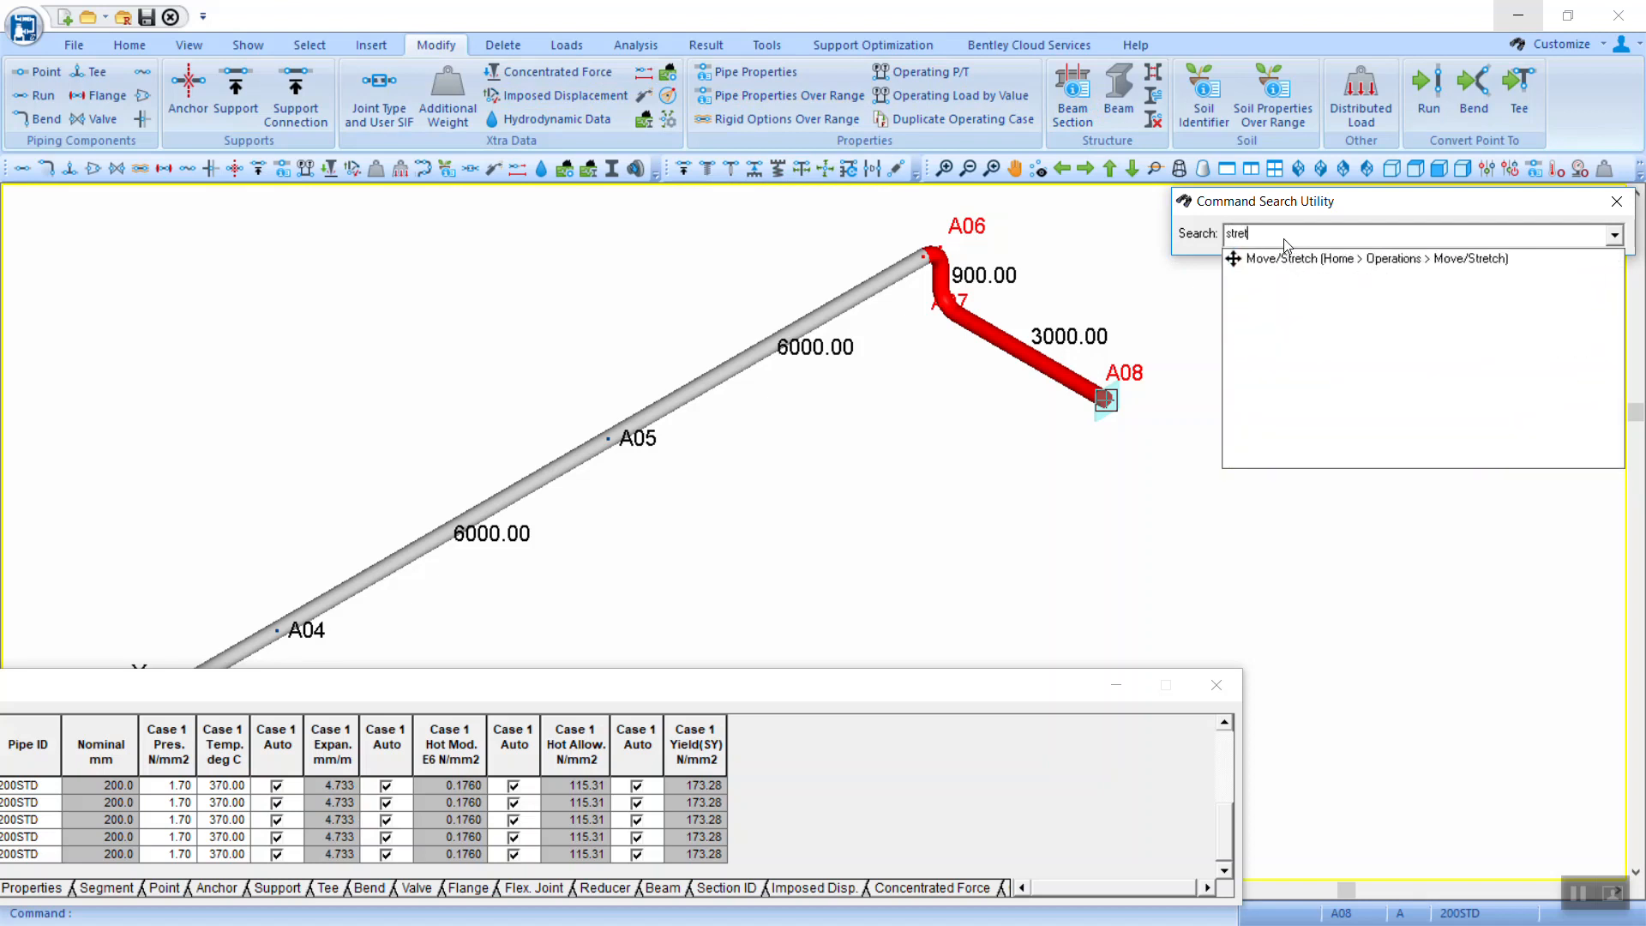
{"action": "key", "text": "Down"}
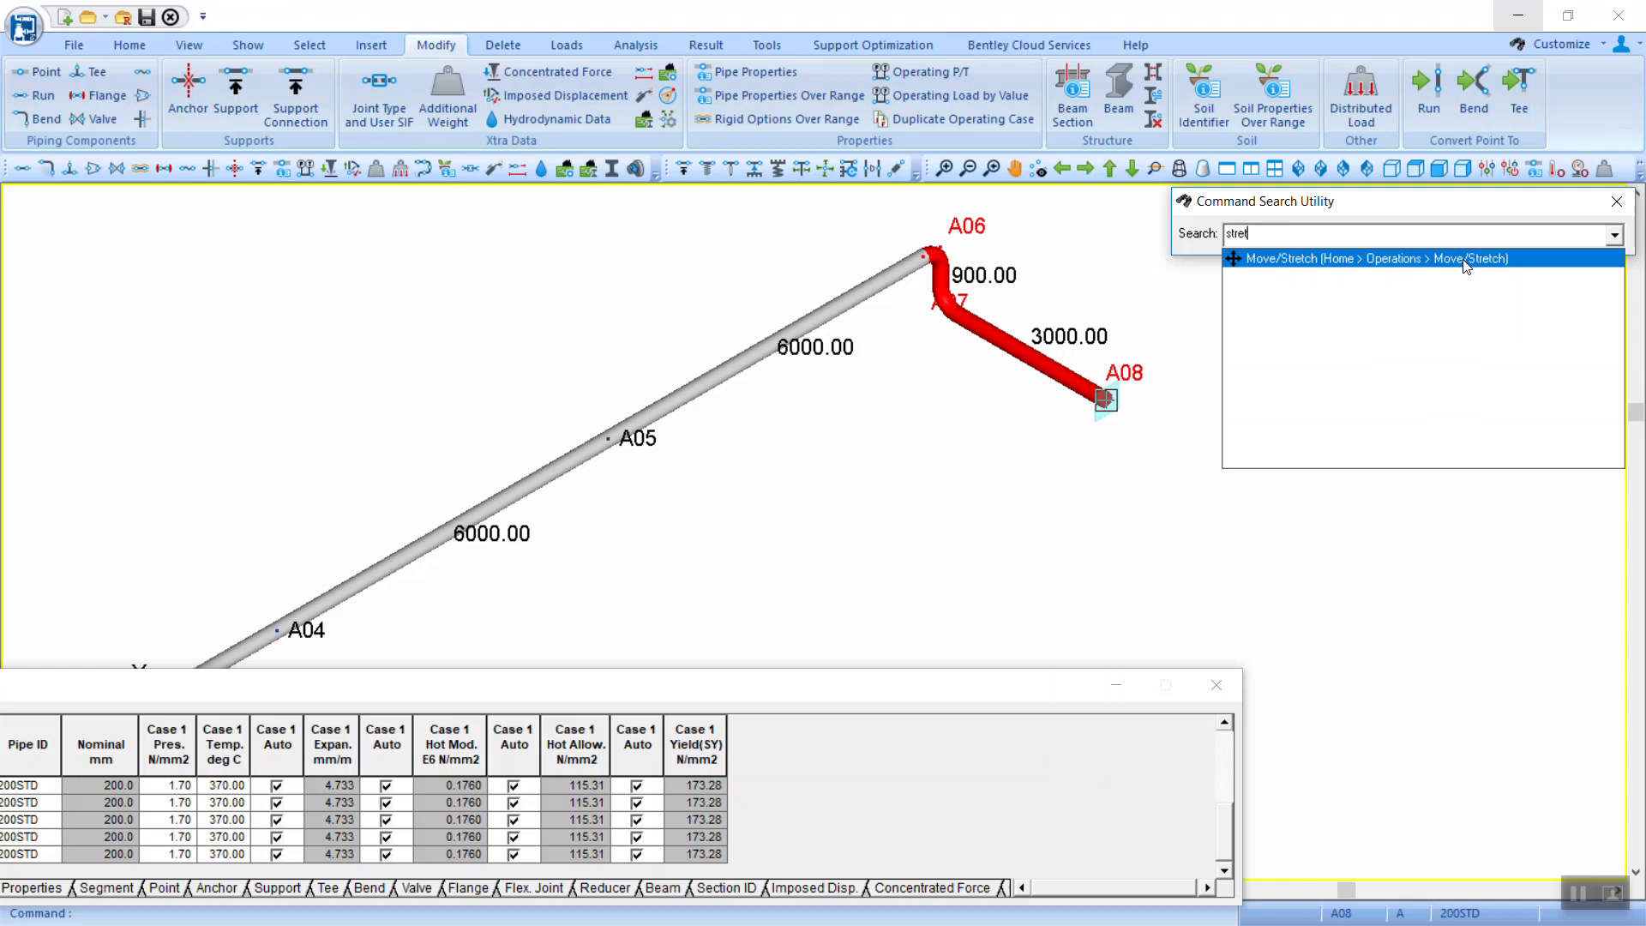
{"action": "left_click", "coordinate": [1384, 265]}
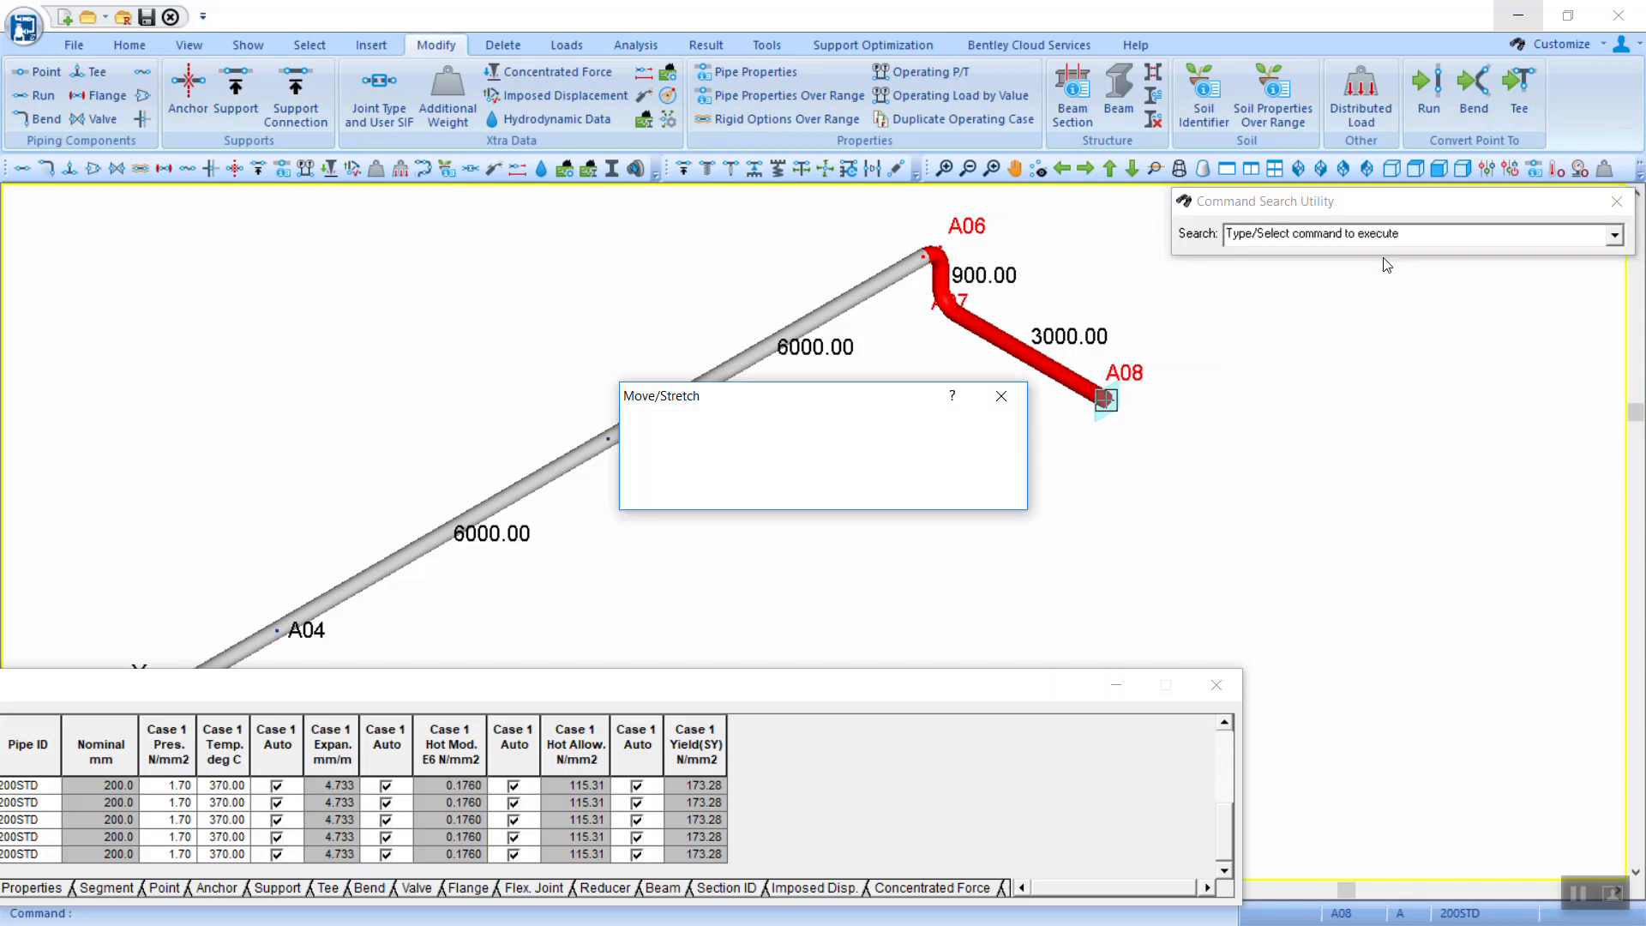
{"action": "left_click", "coordinate": [932, 487]}
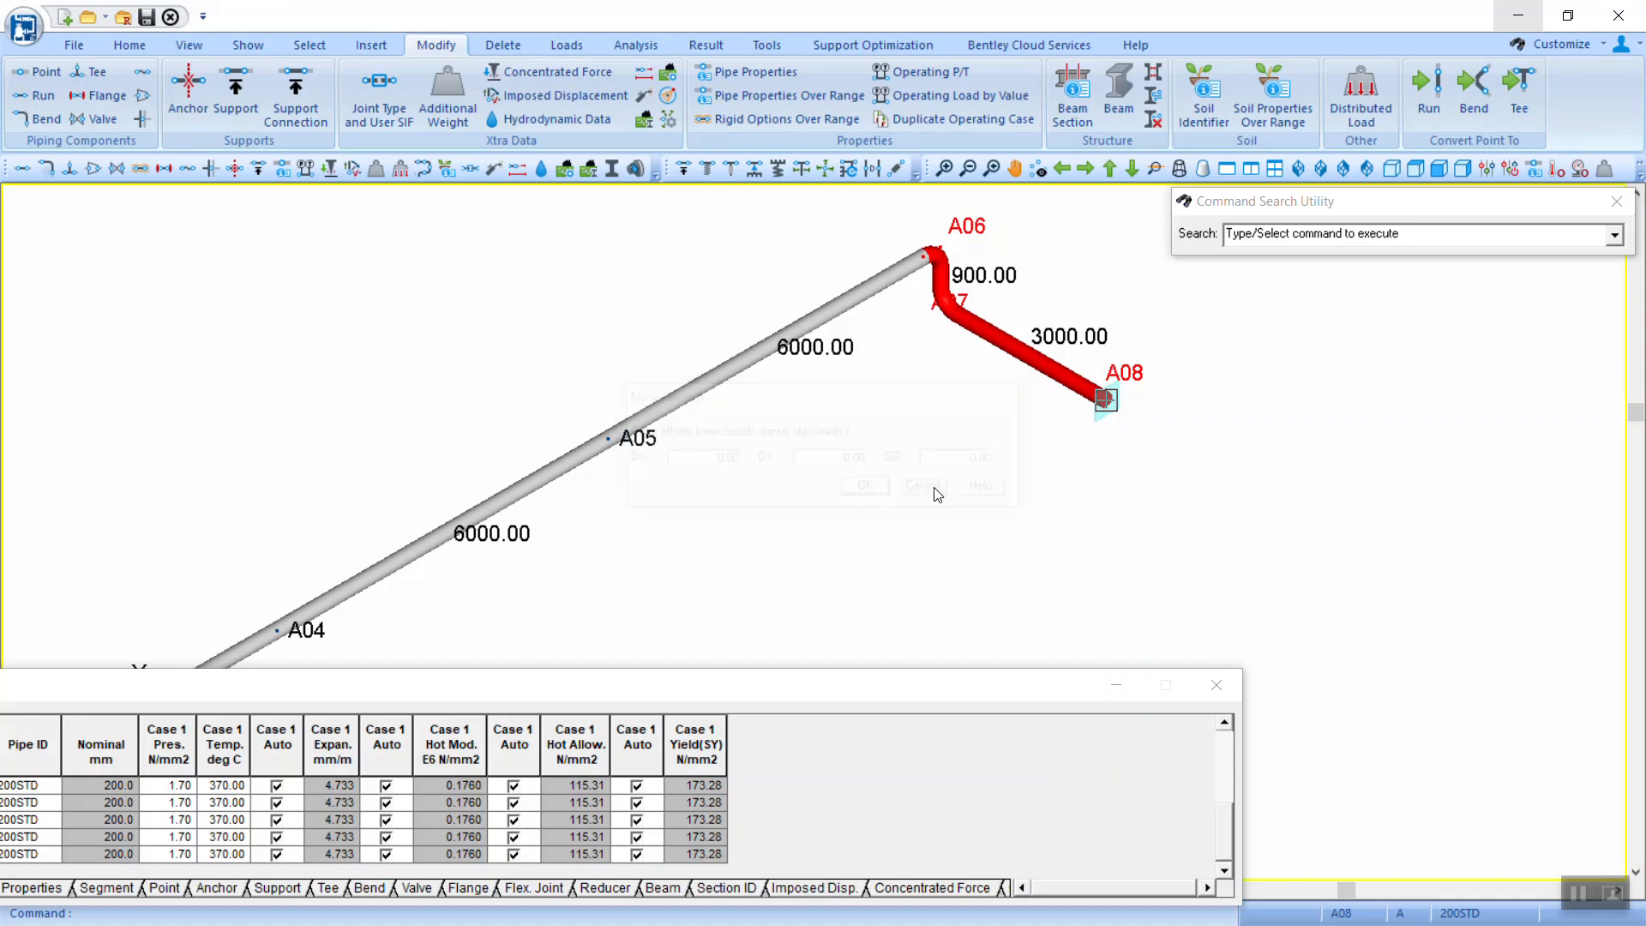
Step: Try to stretch the selected A06 to A08 piping by a DZ offset of 1500 mm and undo it
{"action": "left_click", "coordinate": [130, 45]}
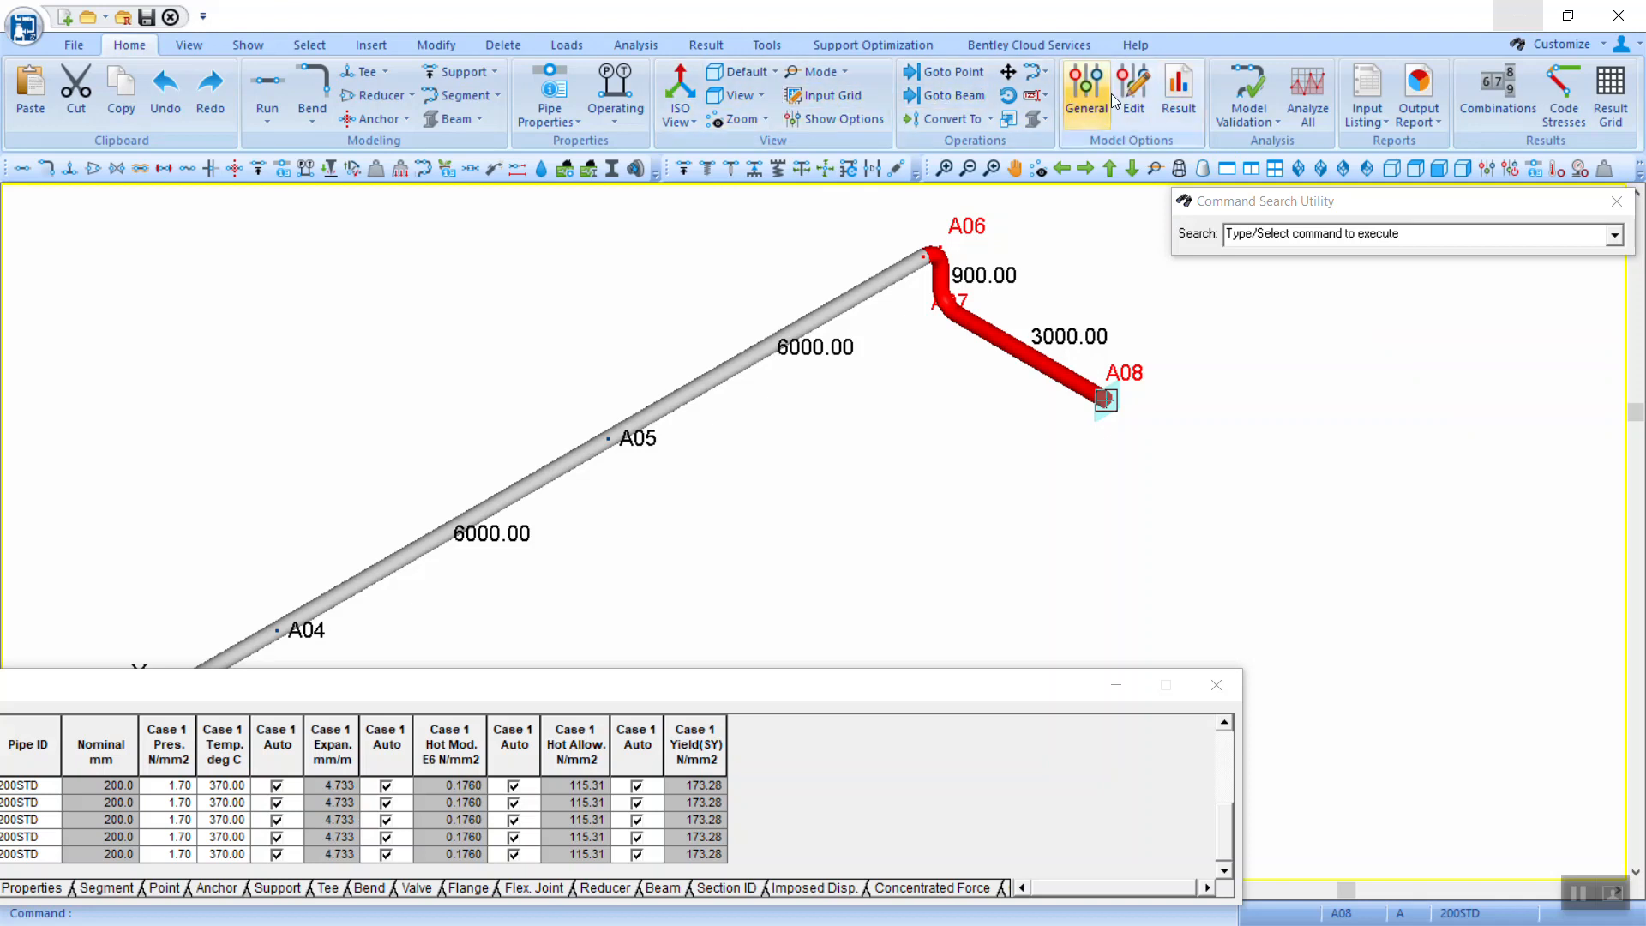
{"action": "left_click", "coordinate": [1253, 233]}
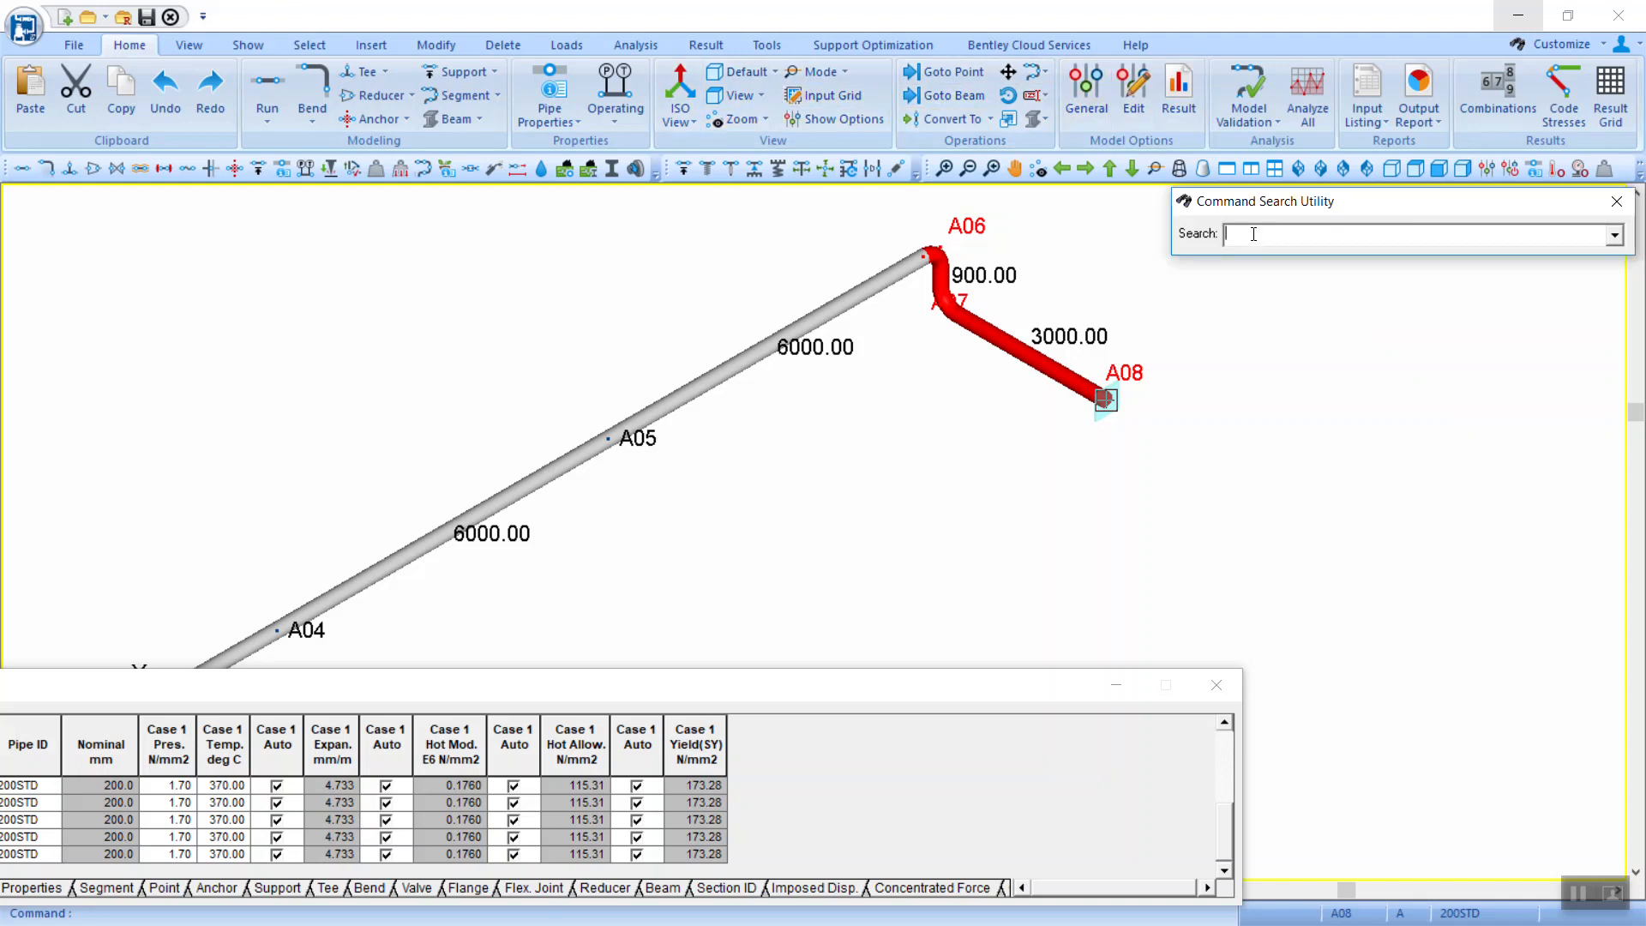
{"action": "type", "text": "stre"}
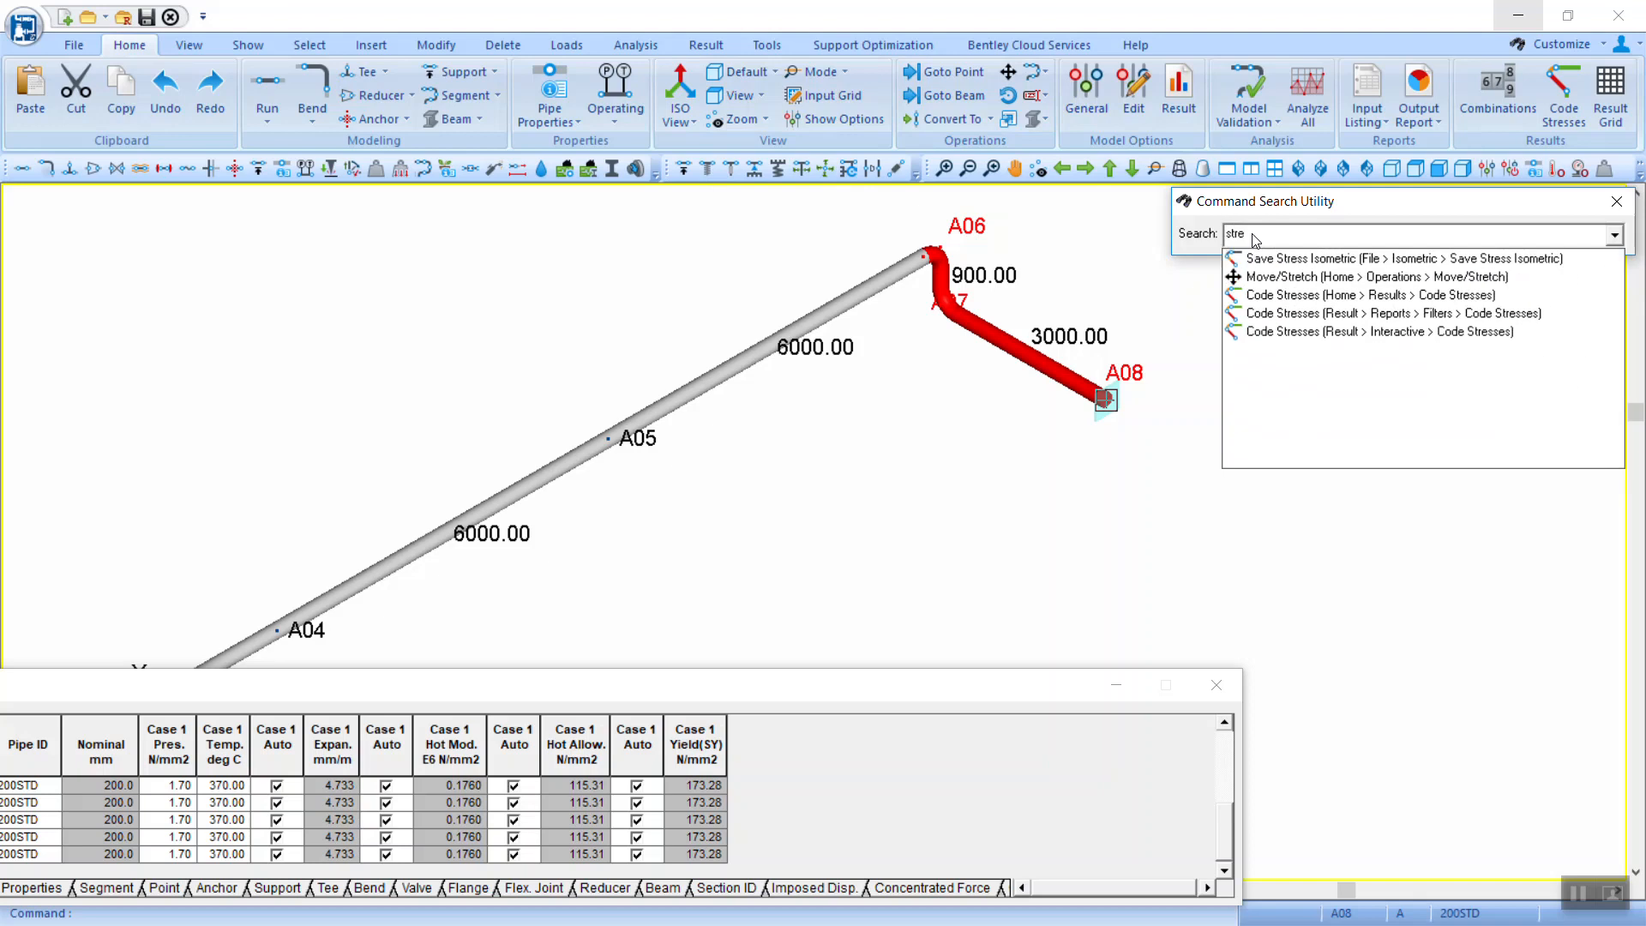
{"action": "left_click", "coordinate": [1273, 277]}
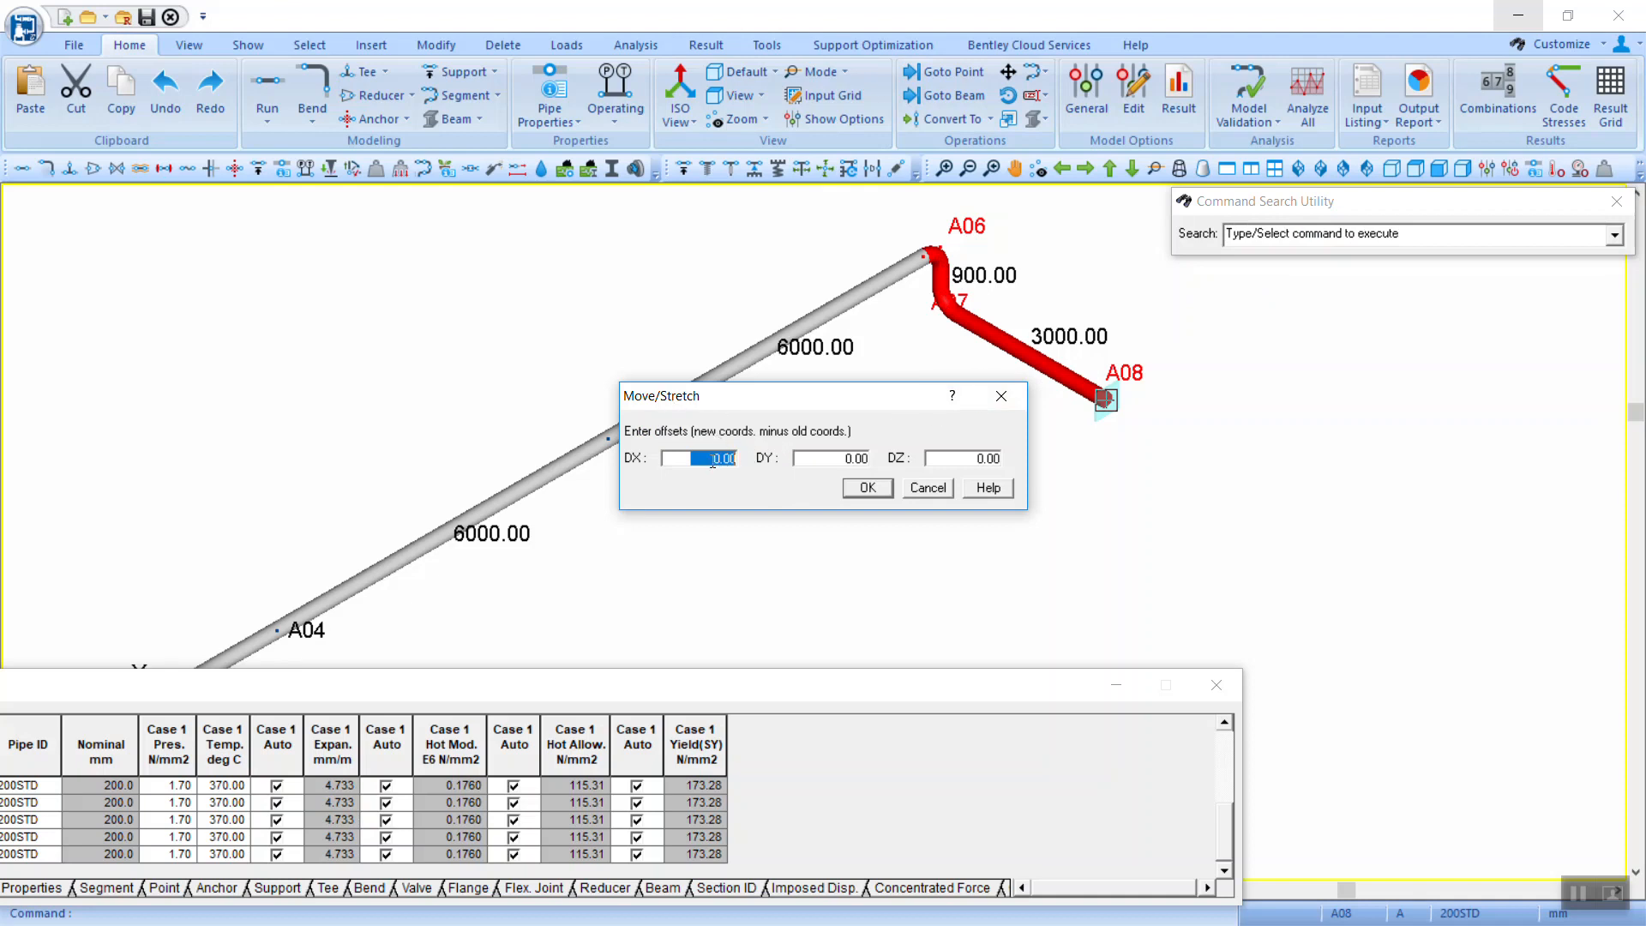
{"action": "left_click", "coordinate": [954, 458]}
{"action": "type", "text": "1500"}
{"action": "left_click", "coordinate": [849, 487]}
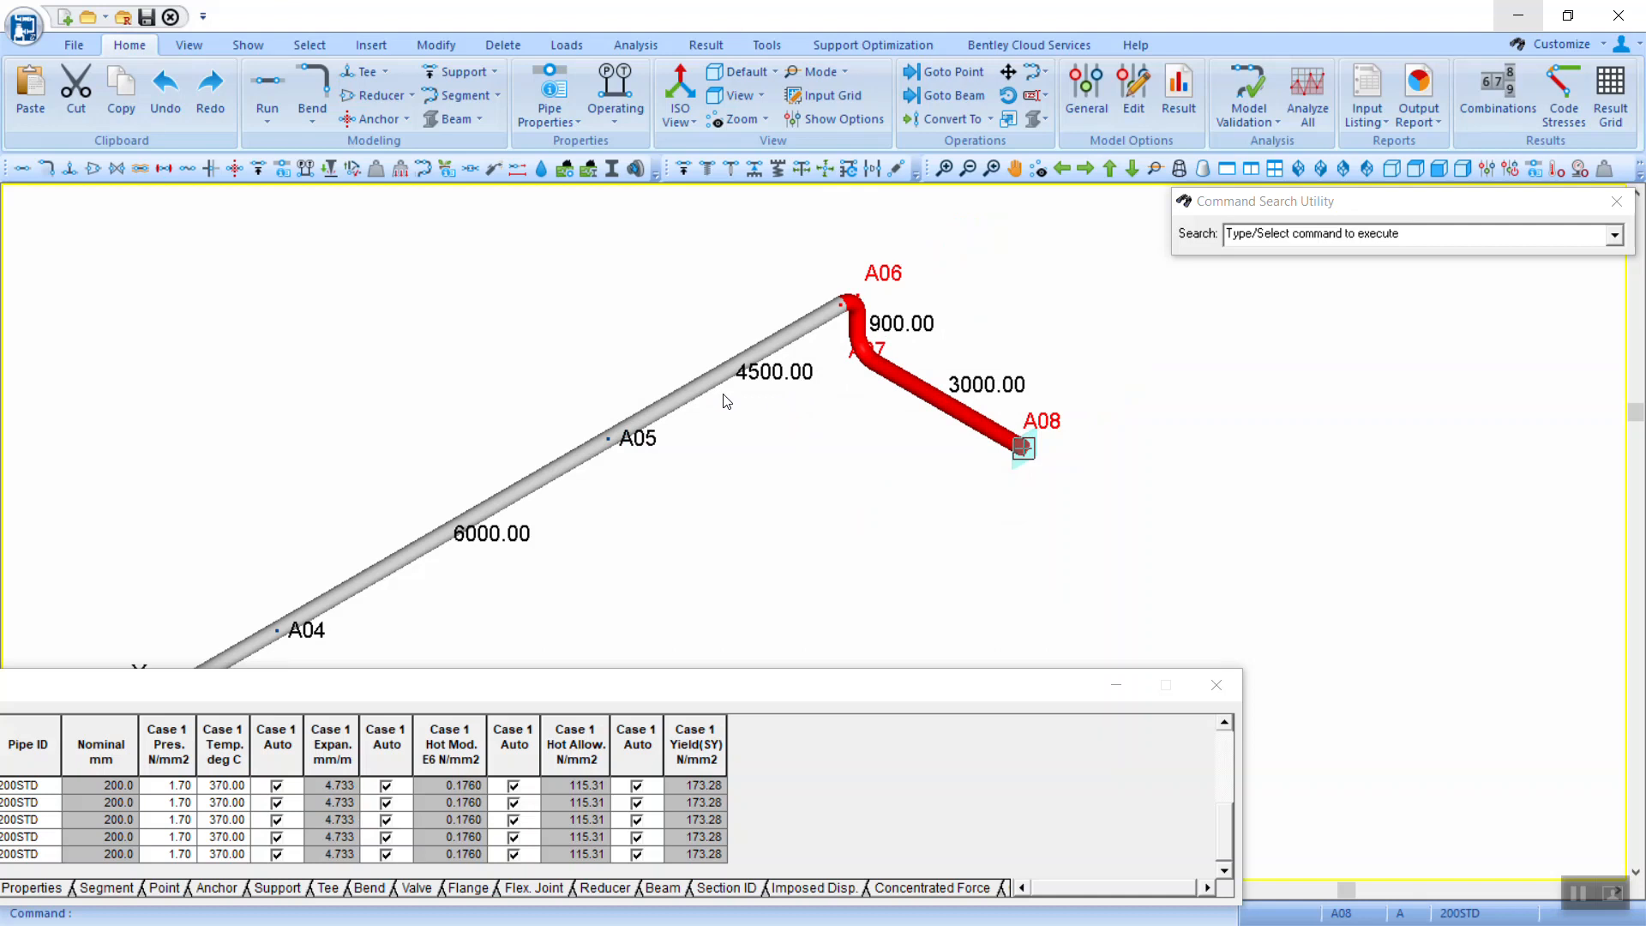
{"action": "left_click", "coordinate": [181, 86]}
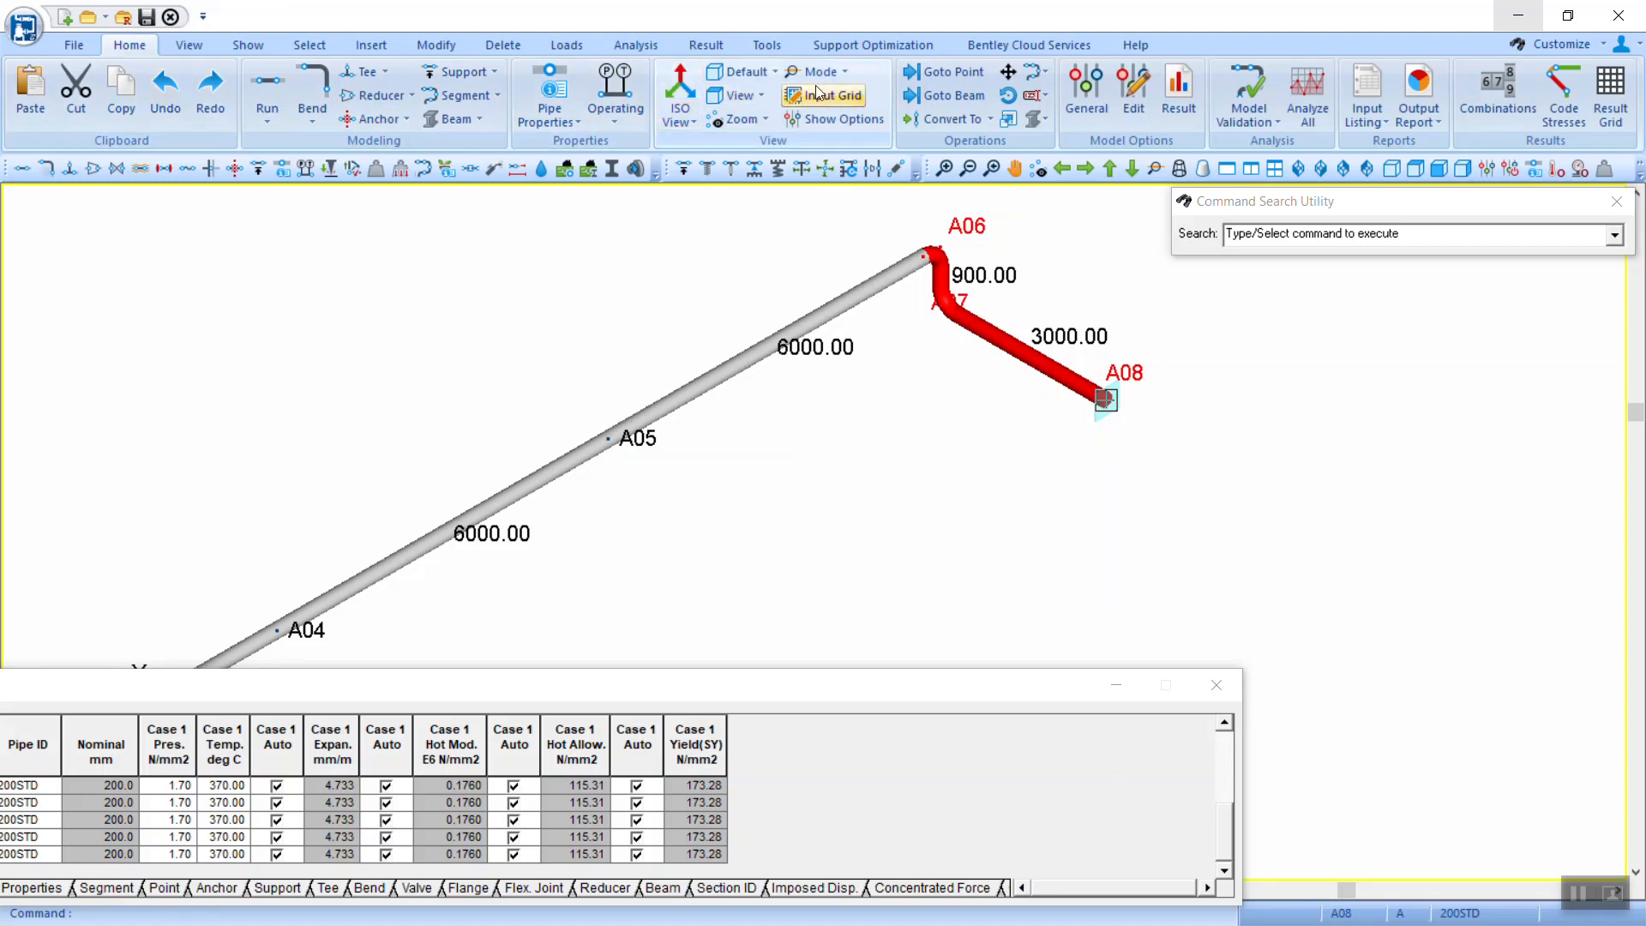
Step: Move/Stretch the selected A06 to A08 piping by a DZ offset of -1500 mm
{"action": "left_click", "coordinate": [1012, 74]}
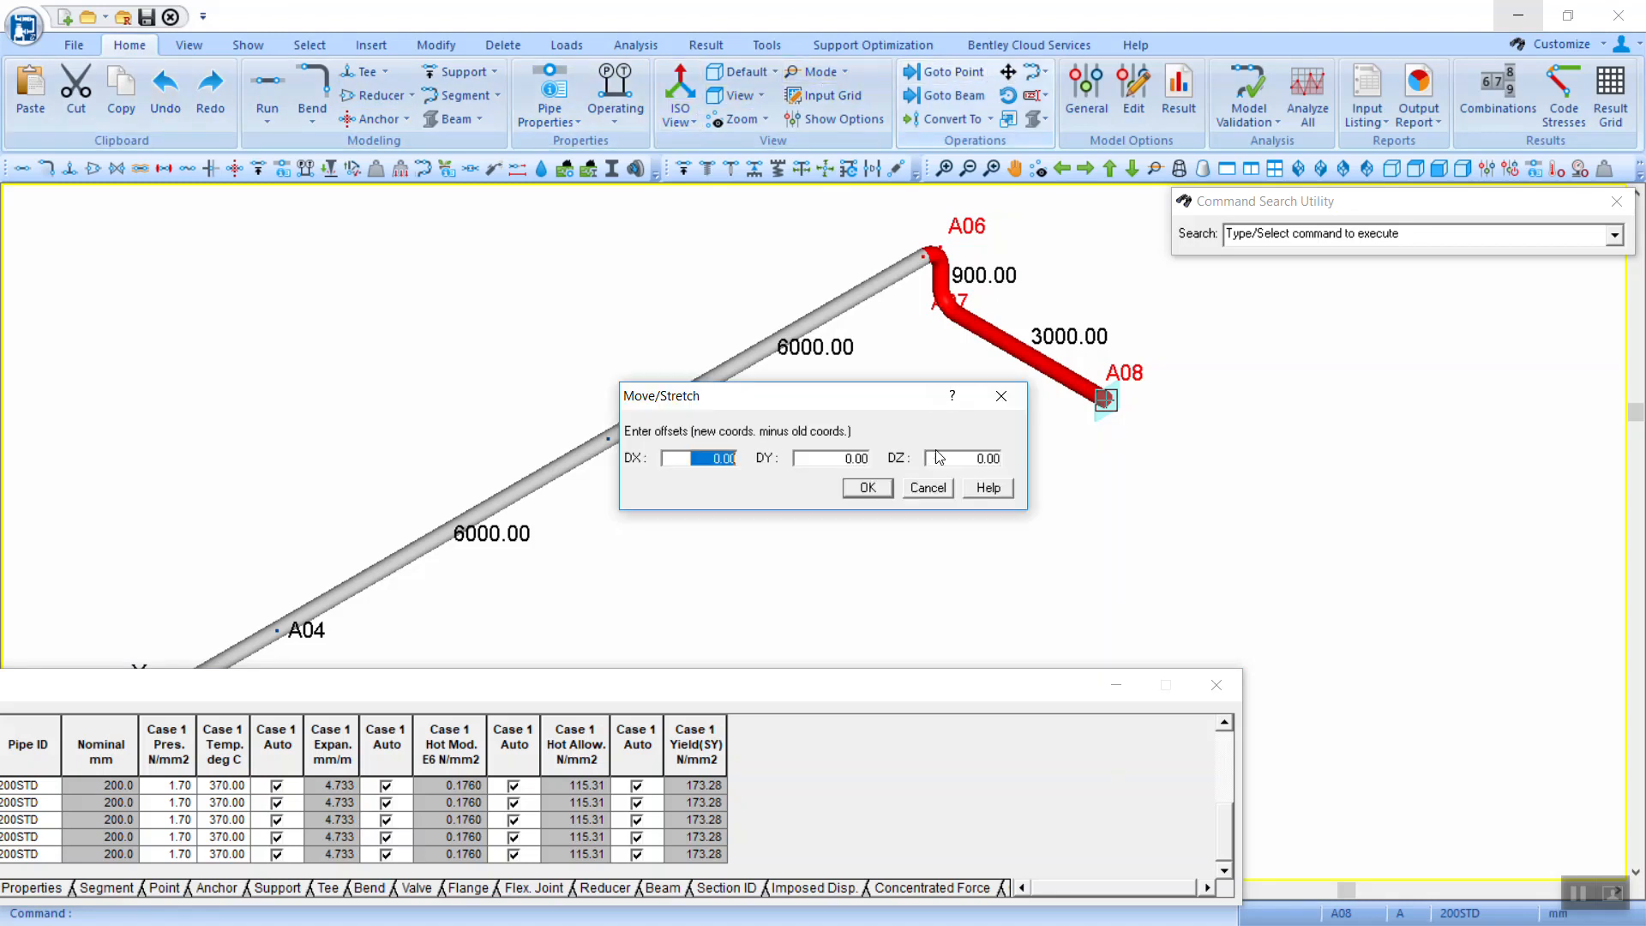
{"action": "left_click_drag", "start_coordinate": [953, 458], "coordinate": [1033, 457]}
{"action": "type", "text": "-1500"}
{"action": "left_click", "coordinate": [866, 489]}
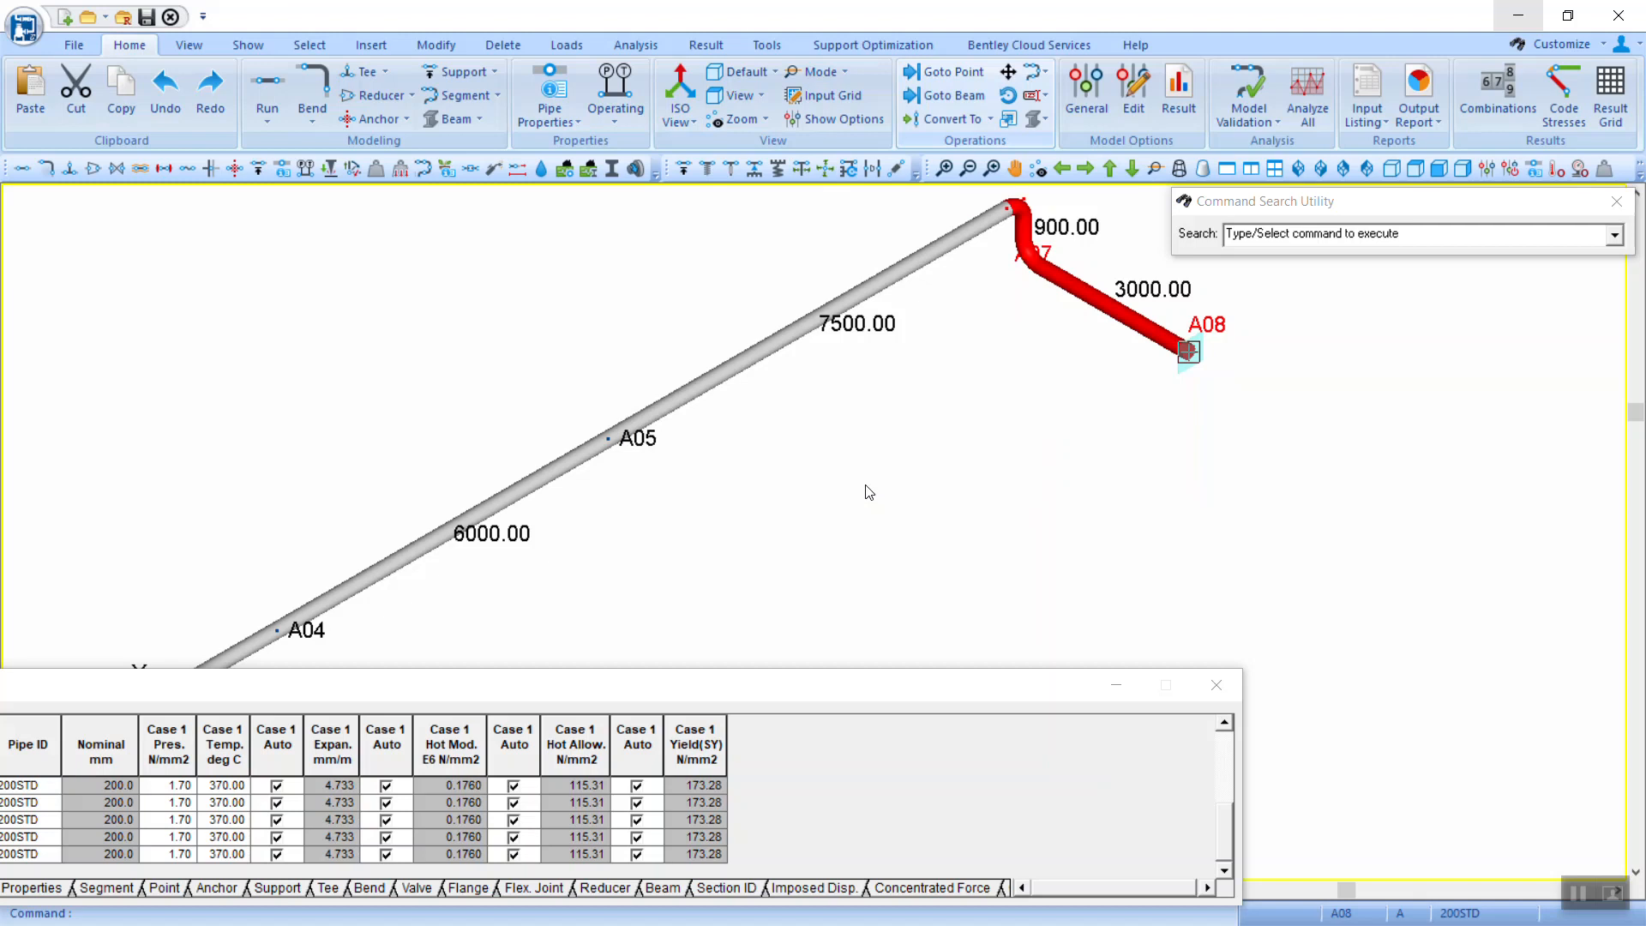
Step: Insert run point A09 after A05 with a DZ offset of -6000 mm
{"action": "middle_click_drag", "start_coordinate": [952, 323], "coordinate": [908, 365]}
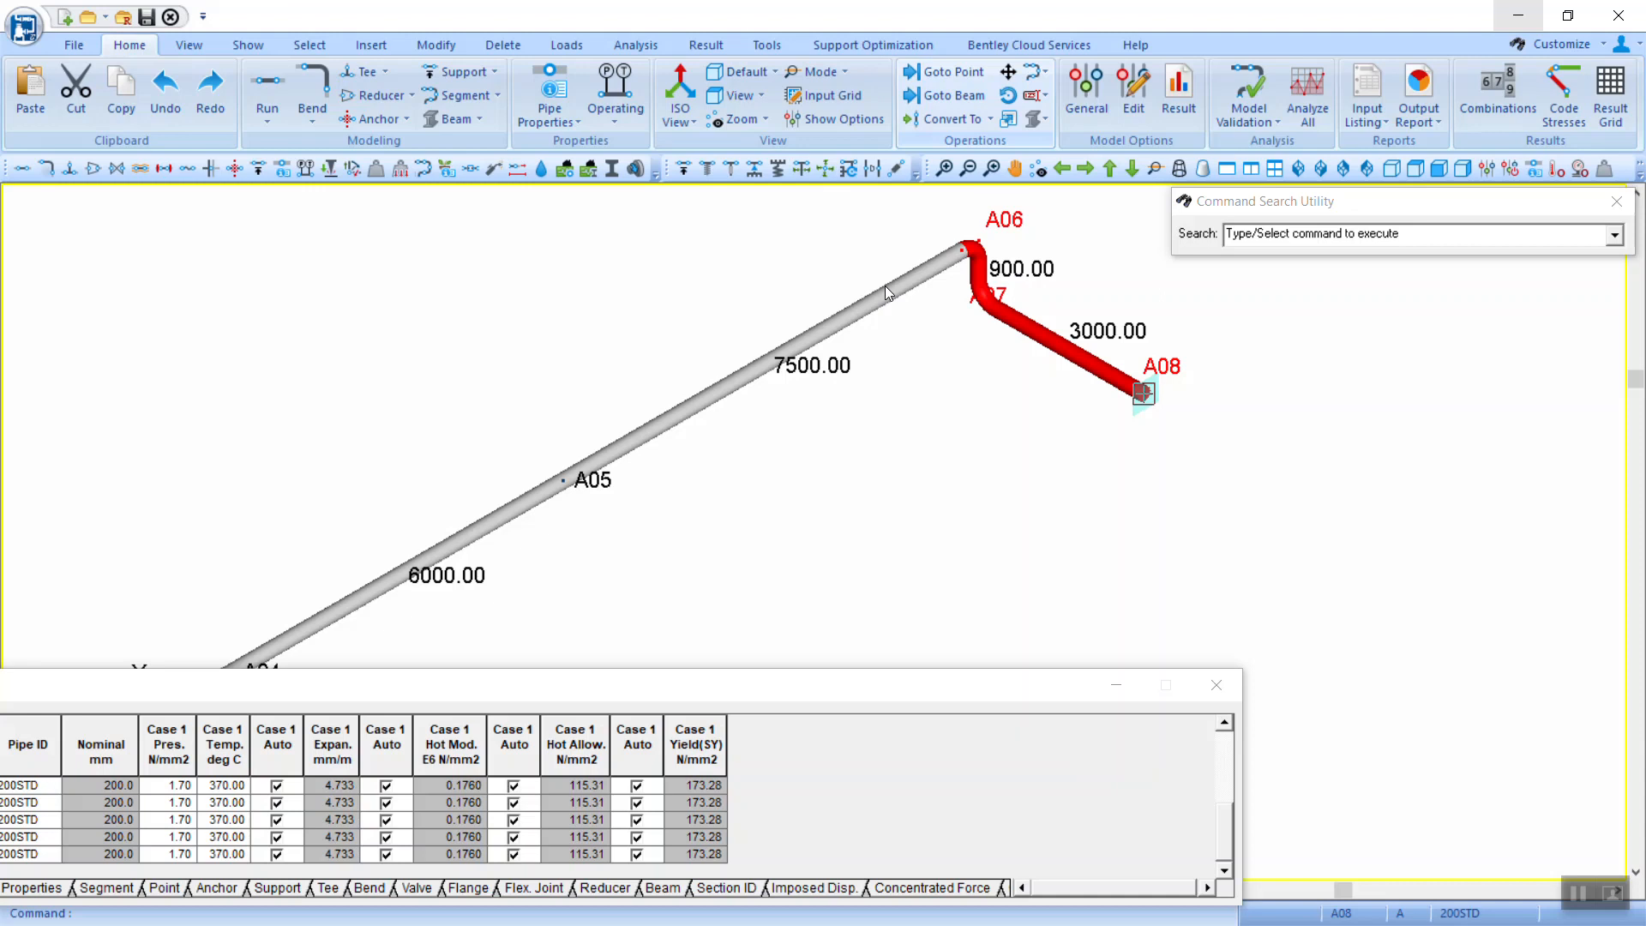
{"action": "left_click", "coordinate": [559, 481]}
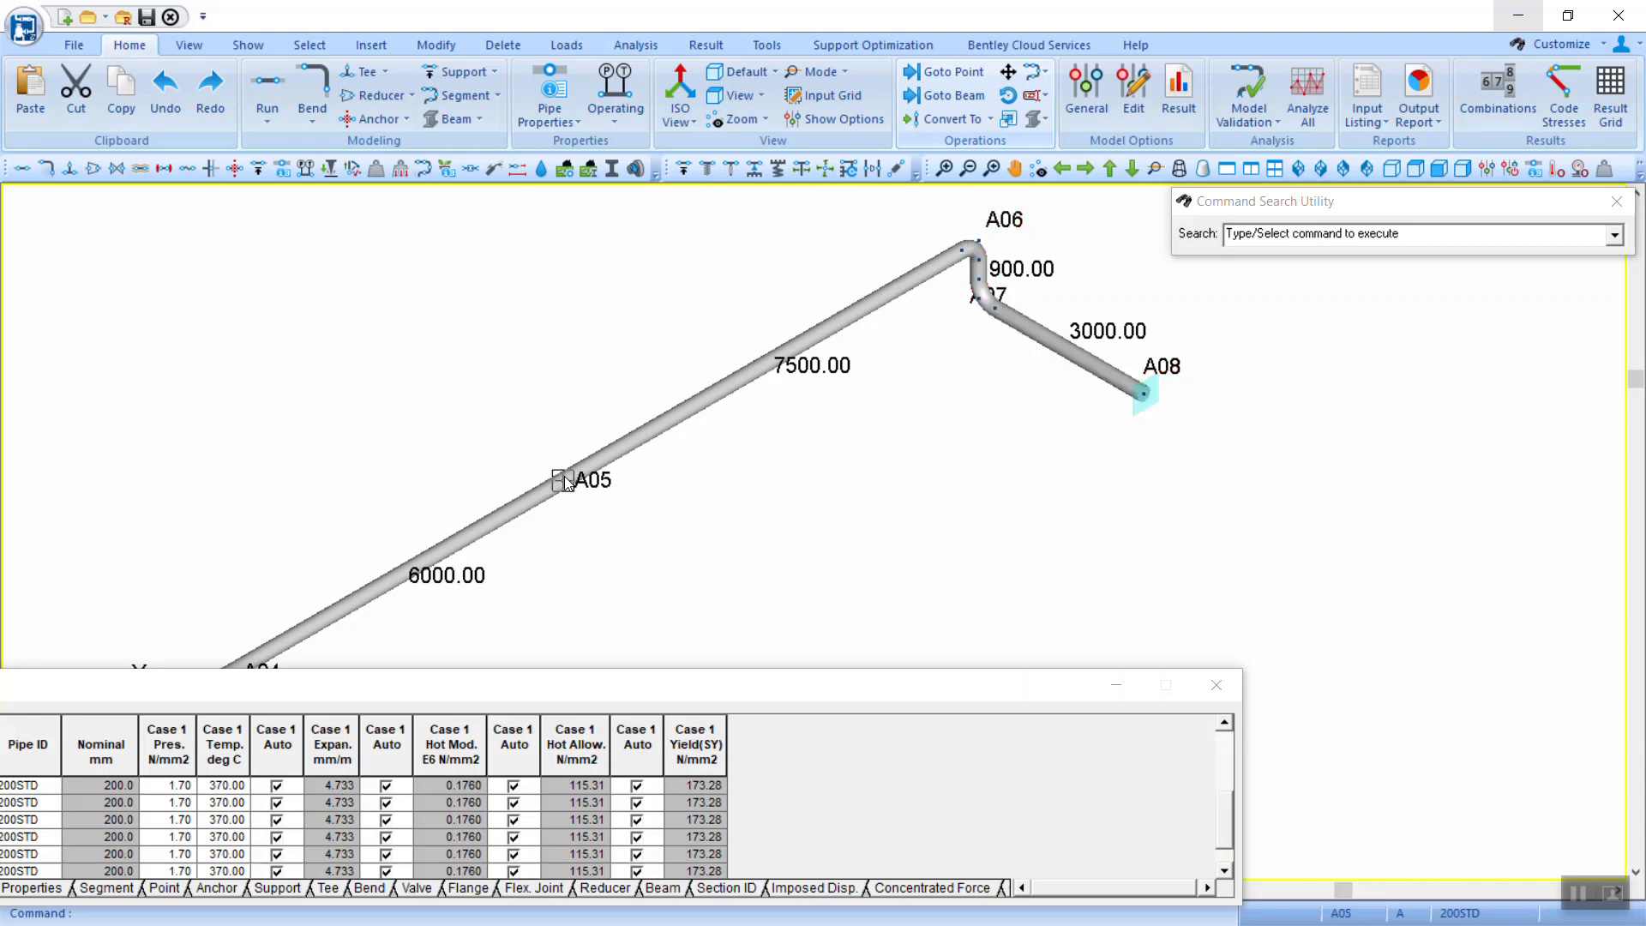
{"action": "left_click", "coordinate": [375, 46]}
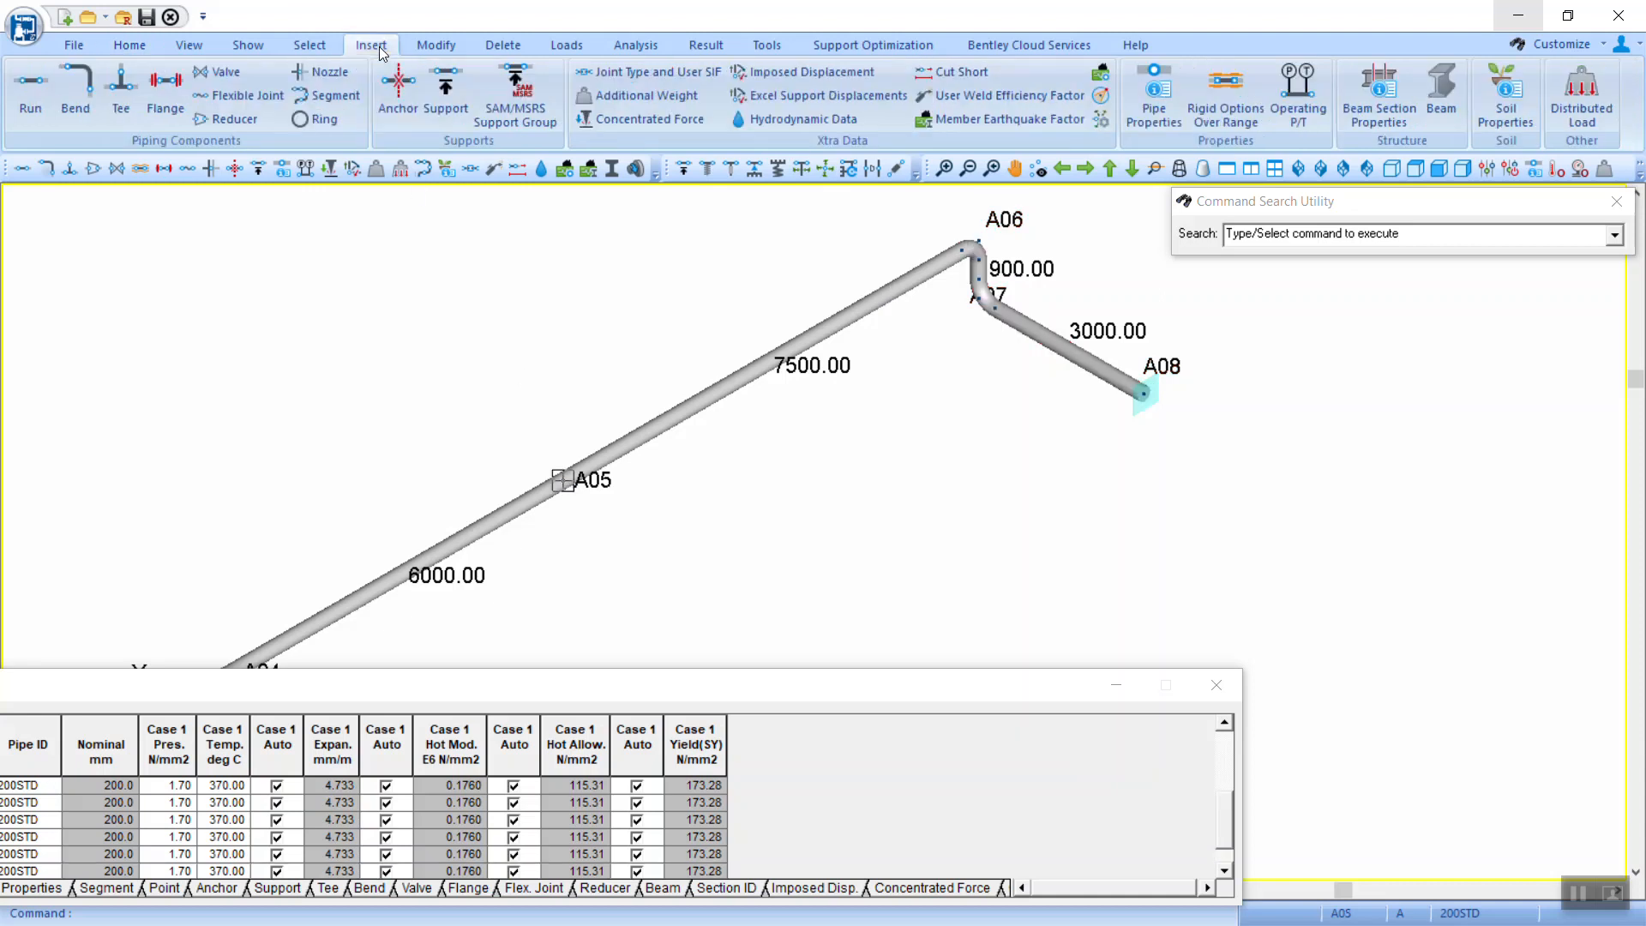
{"action": "left_click", "coordinate": [33, 88]}
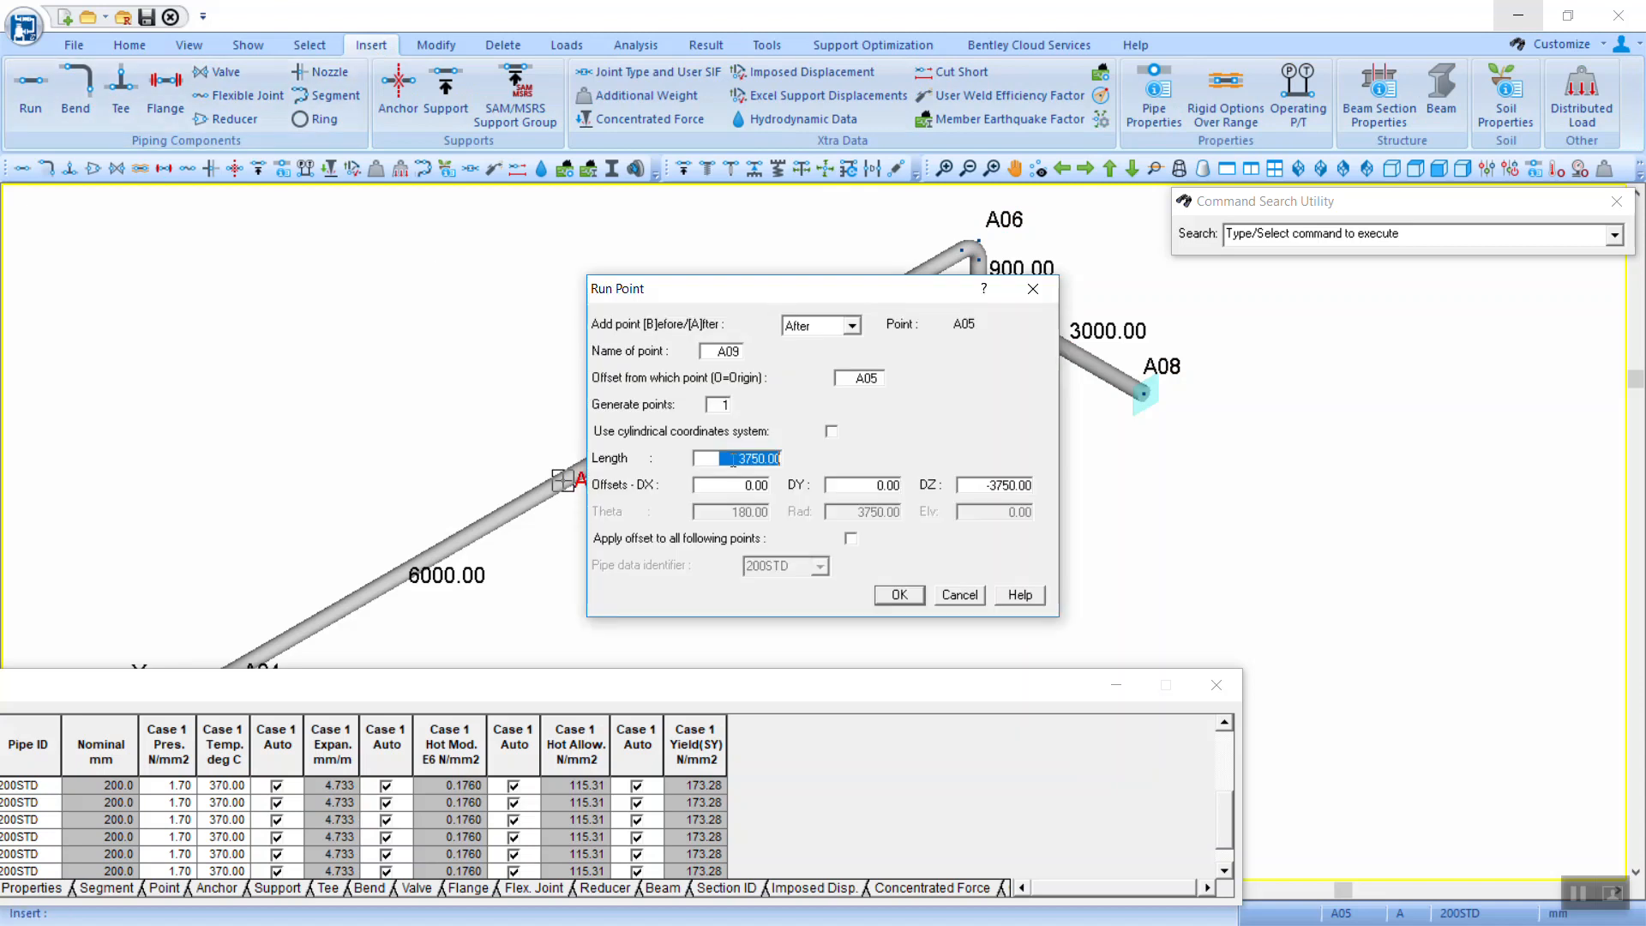
{"action": "left_click", "coordinate": [977, 486]}
{"action": "type", "text": "-"}
{"action": "key", "text": "Tab"}
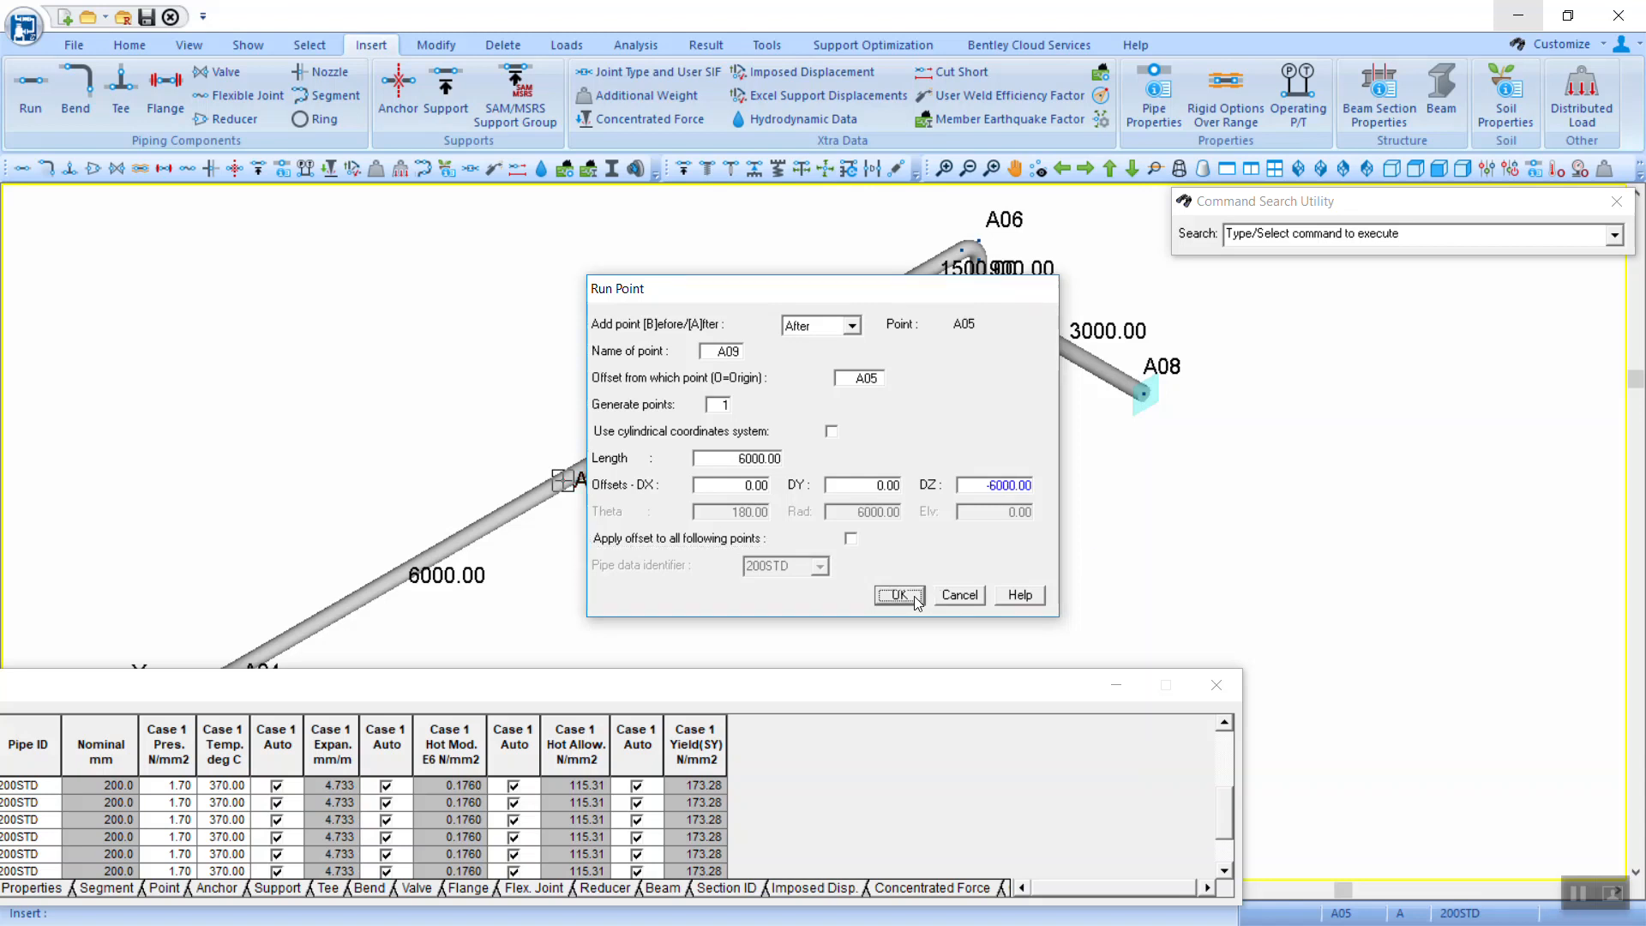
{"action": "left_click", "coordinate": [910, 595]}
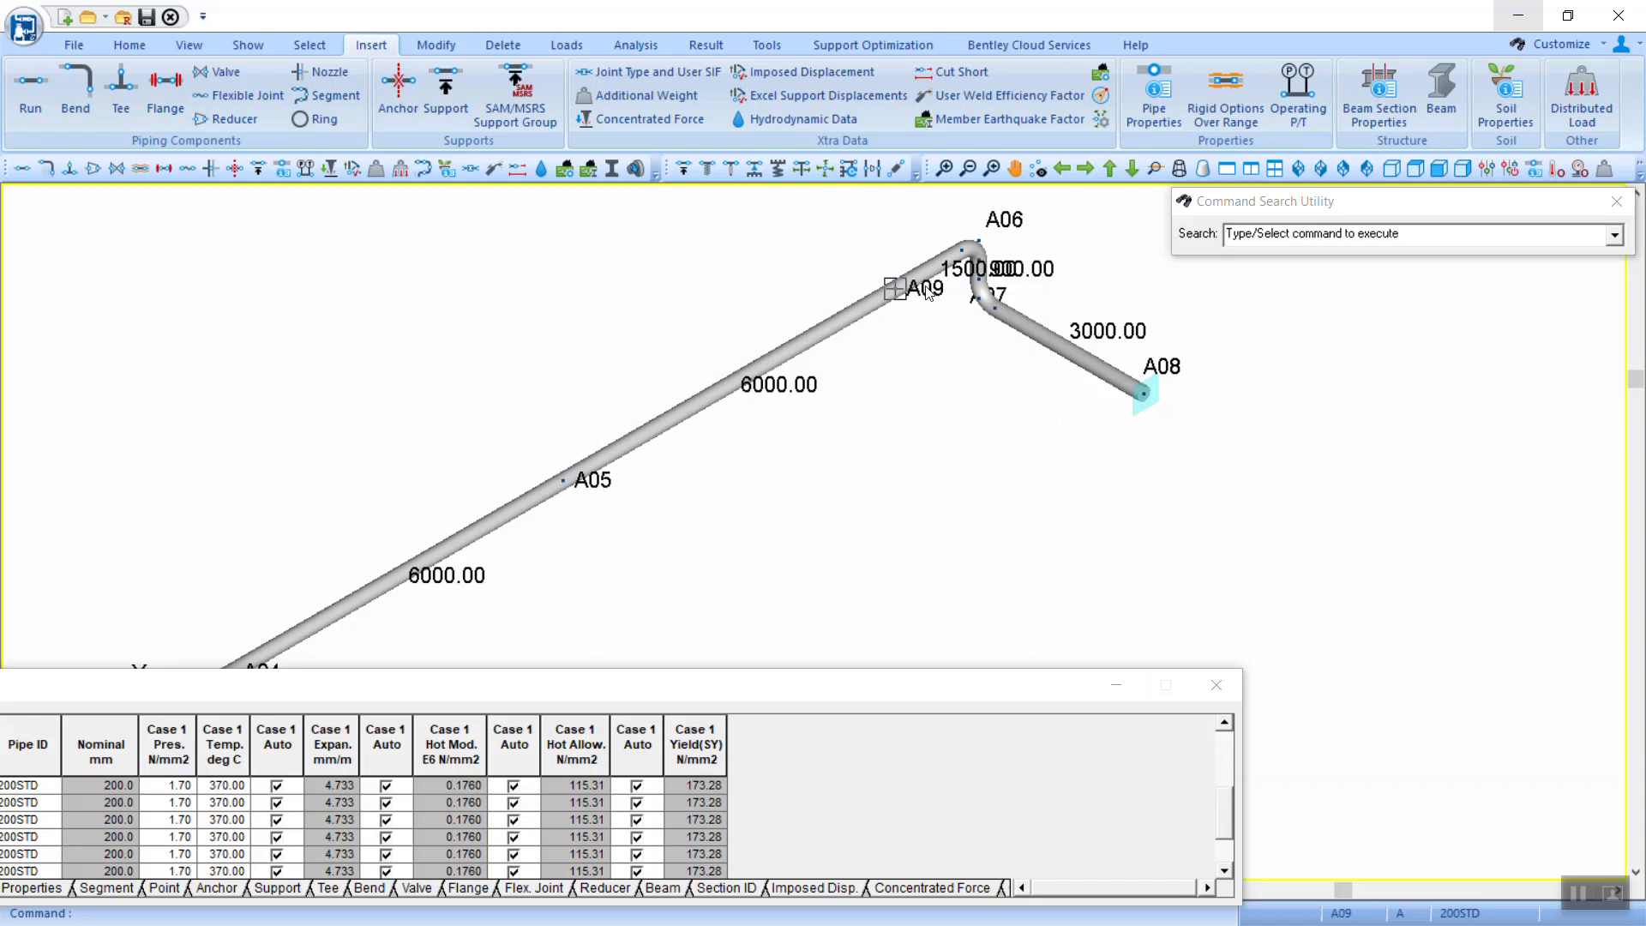
Step: Inspect the run lengths around A09 and the two bends up close, as well as the full line from A00 to A08
{"action": "scroll", "coordinate": [930, 289], "scroll_direction": "up", "scroll_amount": 4}
{"action": "scroll", "coordinate": [767, 399], "scroll_direction": "down", "scroll_amount": 2}
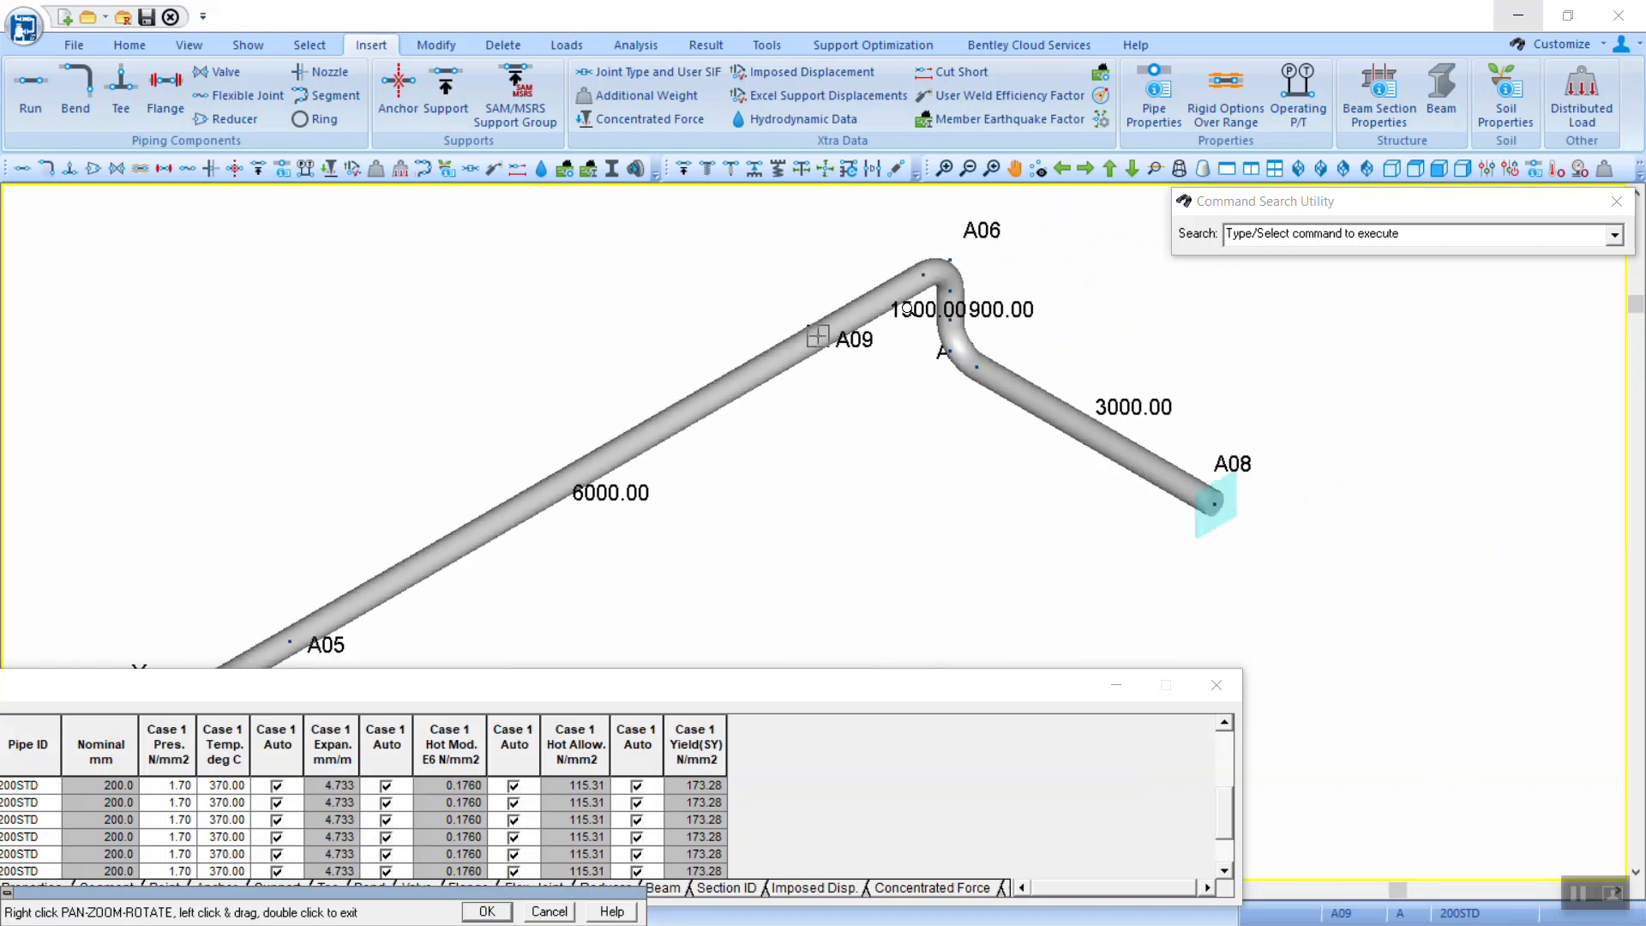
{"action": "scroll", "coordinate": [912, 309], "scroll_direction": "up", "scroll_amount": 2}
{"action": "scroll", "coordinate": [912, 309], "scroll_direction": "up", "scroll_amount": 1}
{"action": "scroll", "coordinate": [907, 333], "scroll_direction": "down", "scroll_amount": 3}
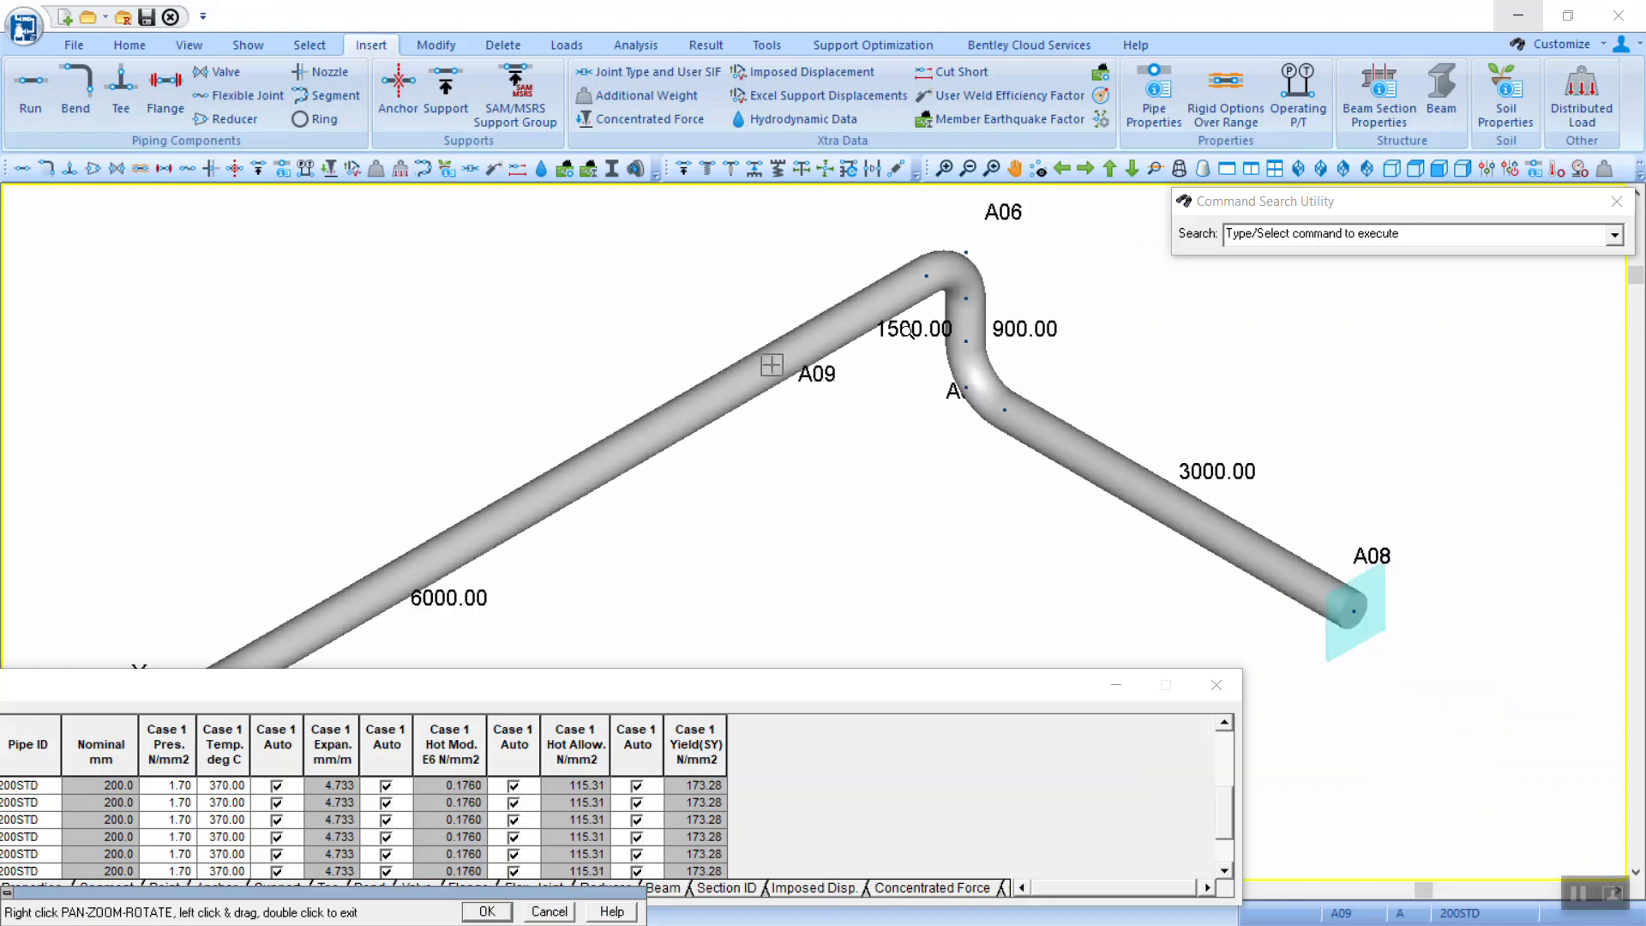
{"action": "middle_click_drag", "start_coordinate": [872, 449], "coordinate": [999, 393]}
{"action": "scroll", "coordinate": [1000, 394], "scroll_direction": "down", "scroll_amount": 4}
{"action": "middle_click_drag", "start_coordinate": [948, 456], "coordinate": [1116, 347]}
{"action": "scroll", "coordinate": [1116, 347], "scroll_direction": "down", "scroll_amount": 1}
{"action": "middle_click_drag", "start_coordinate": [1067, 407], "coordinate": [953, 350]}
{"action": "double_click", "coordinate": [953, 350]}
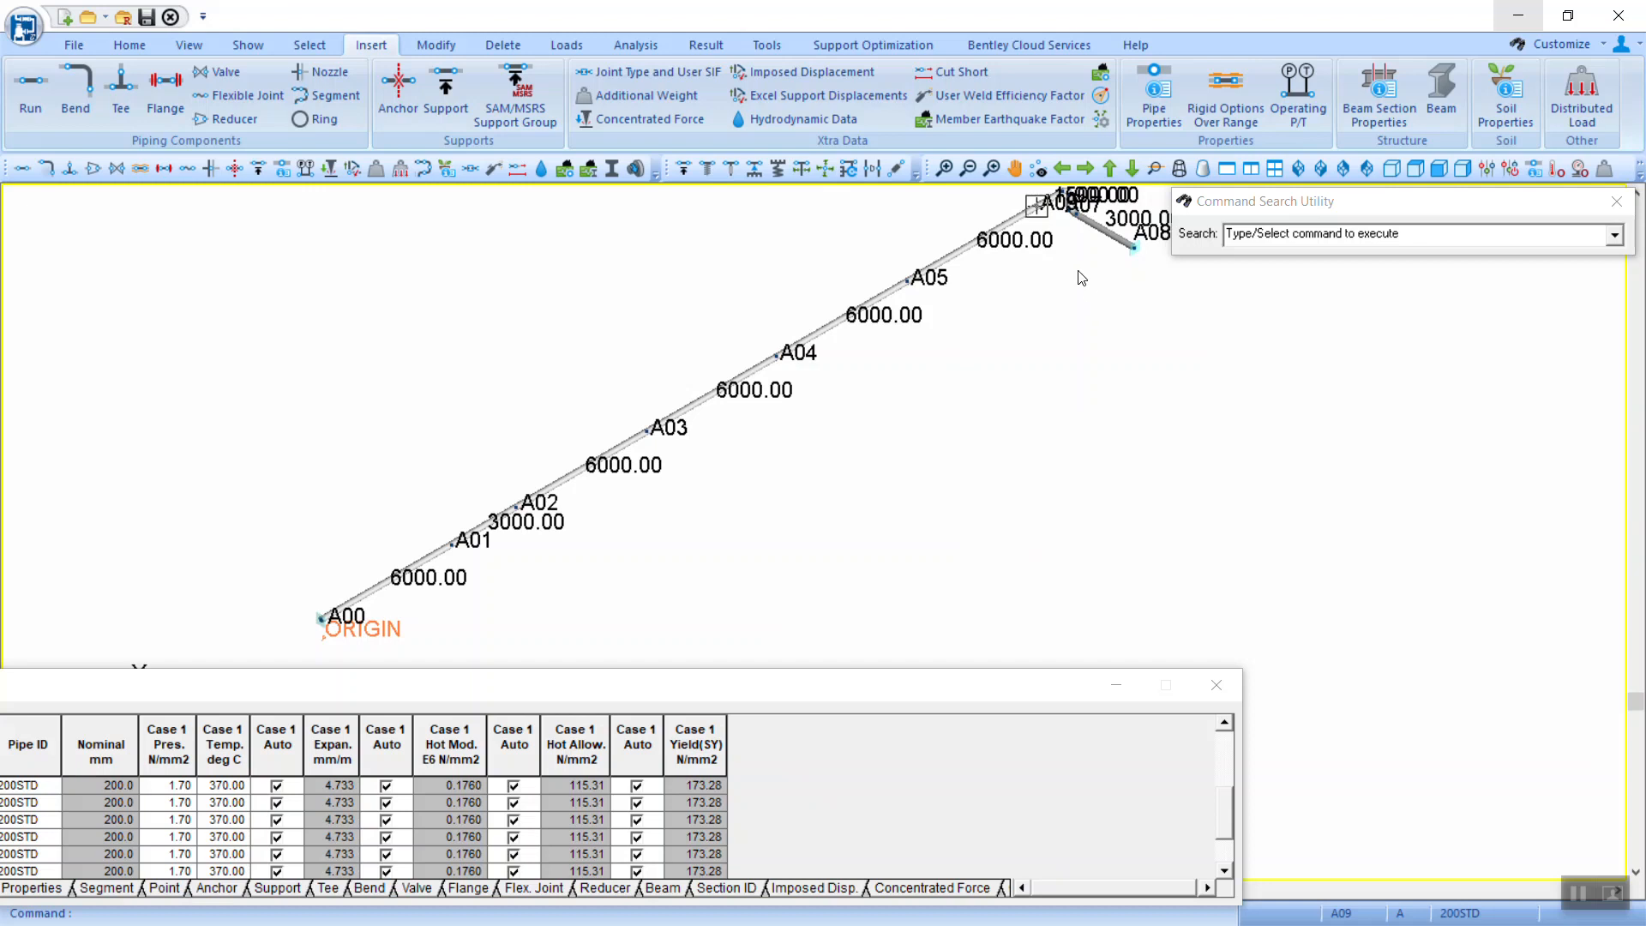
Step: Hide the length labels and the point name labels in the model view
{"action": "scroll", "coordinate": [1011, 276], "scroll_direction": "up", "scroll_amount": 4}
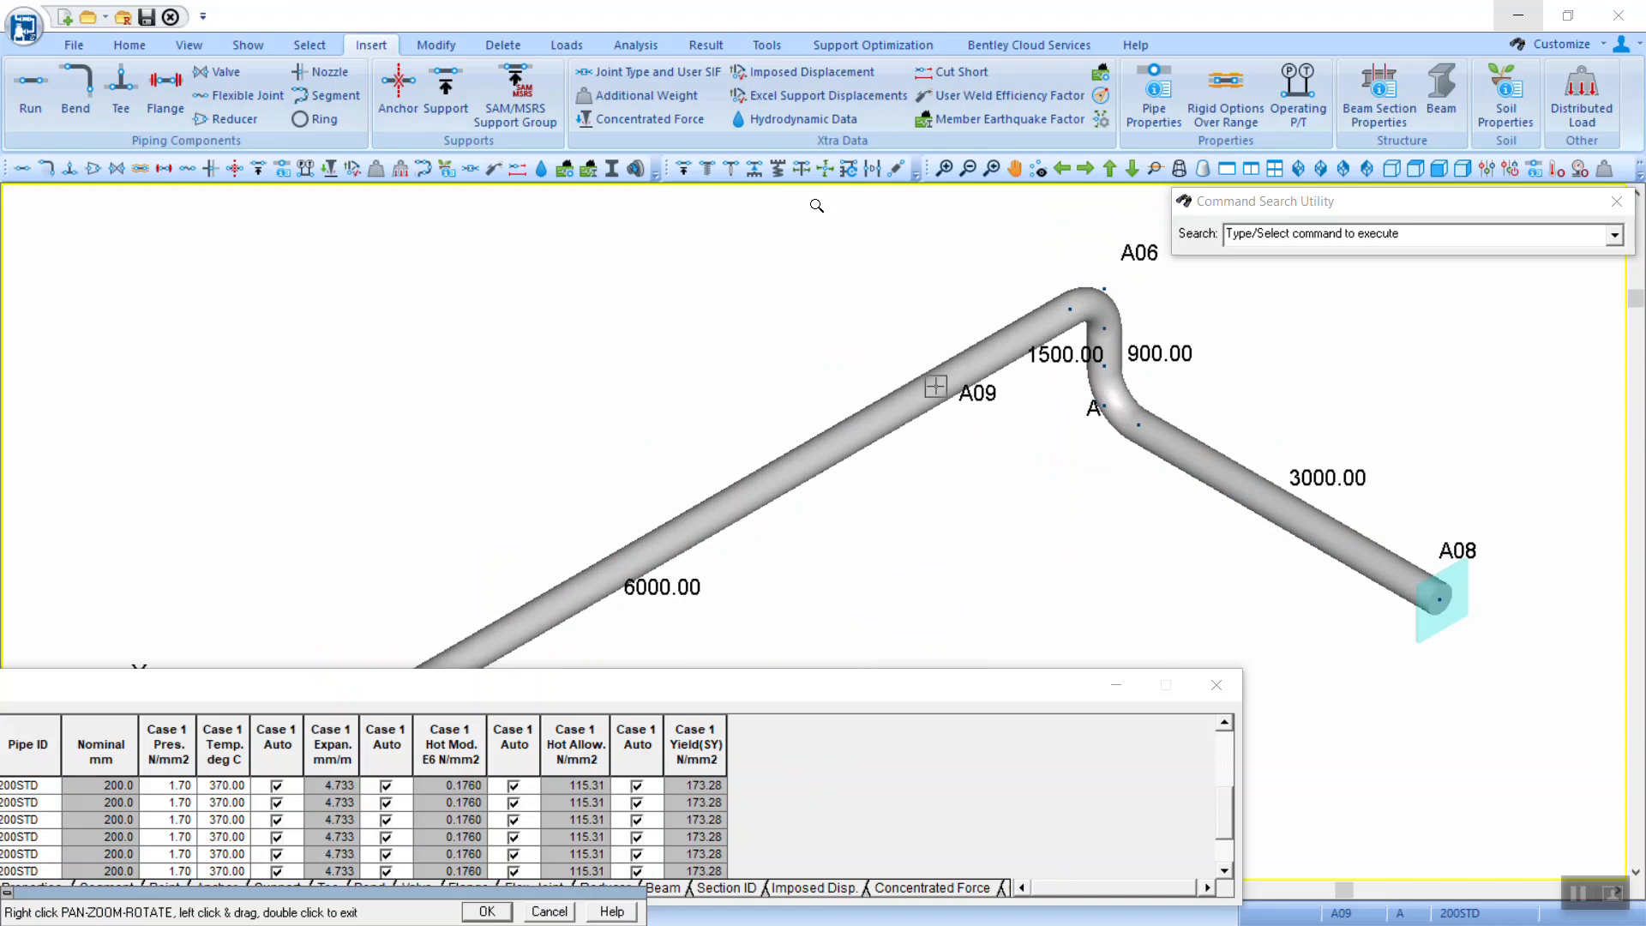
{"action": "left_click", "coordinate": [248, 44]}
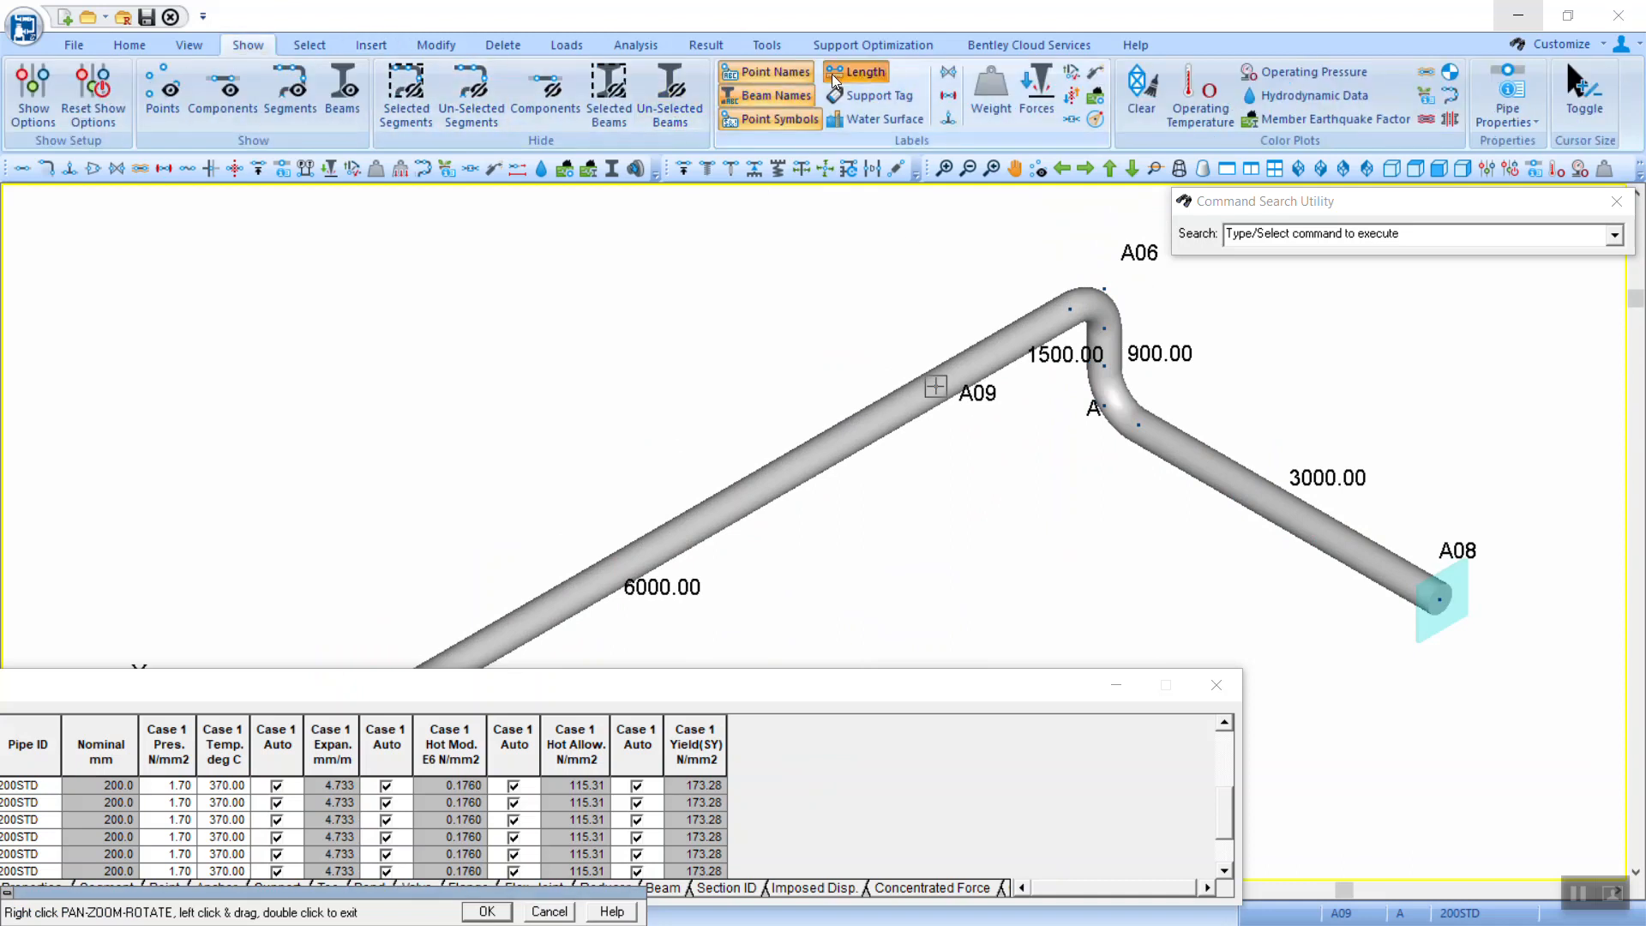
{"action": "left_click", "coordinate": [855, 72]}
{"action": "left_click", "coordinate": [768, 74]}
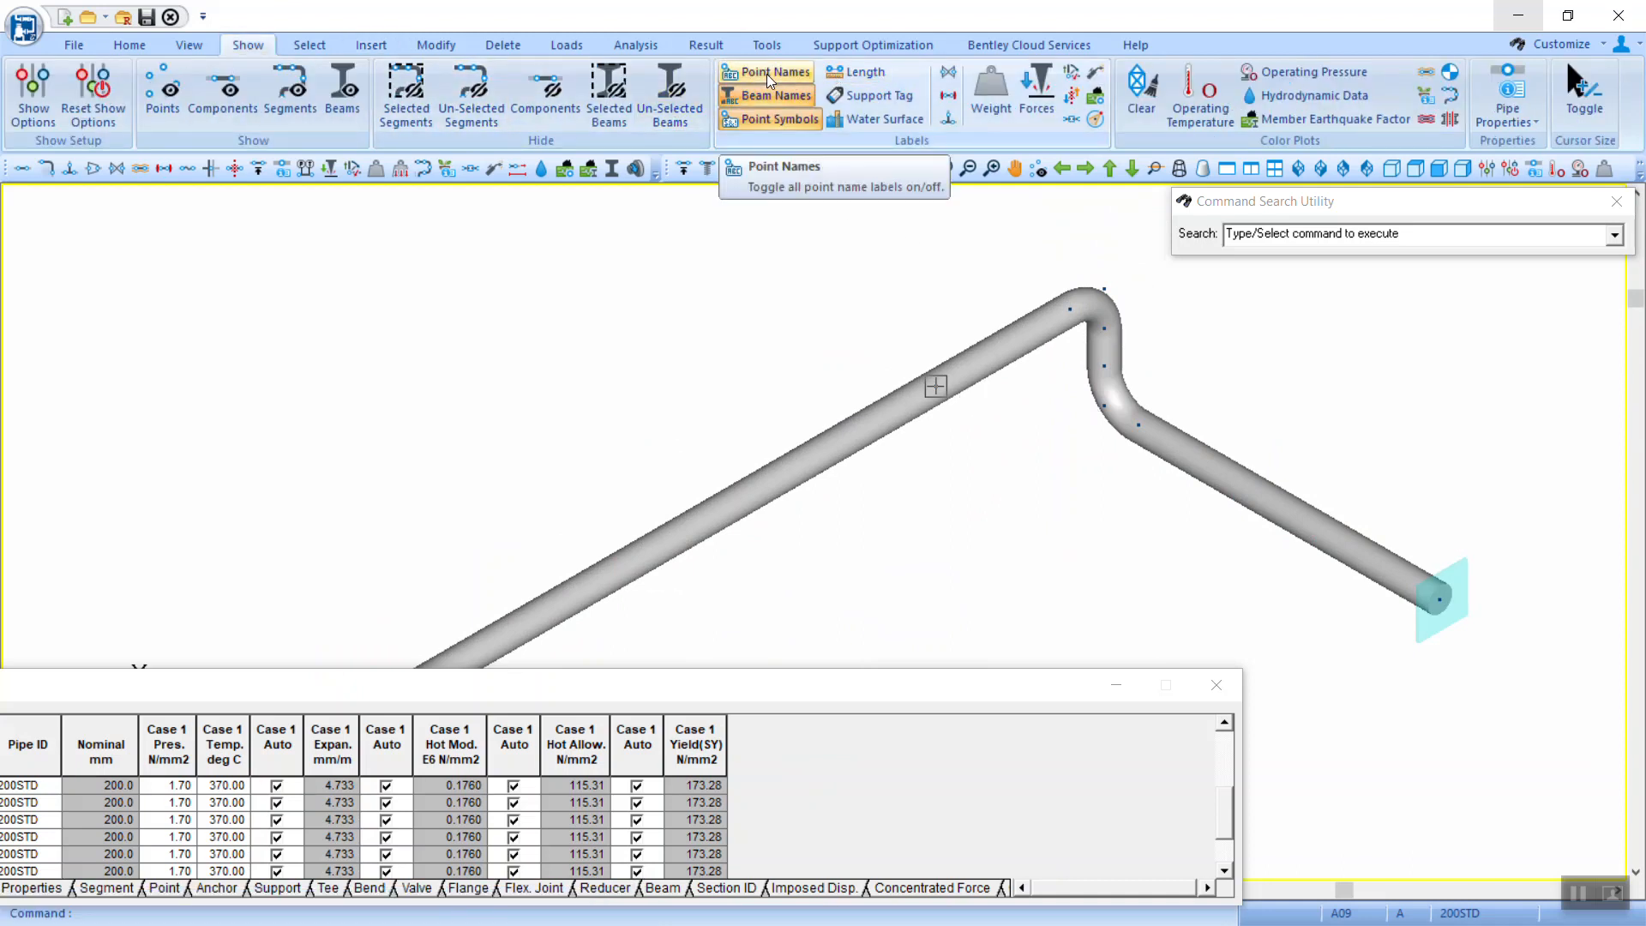
Step: Show the point name labels and keep the point symbols displayed in the model view
{"action": "left_click", "coordinate": [779, 120]}
{"action": "left_click", "coordinate": [772, 72]}
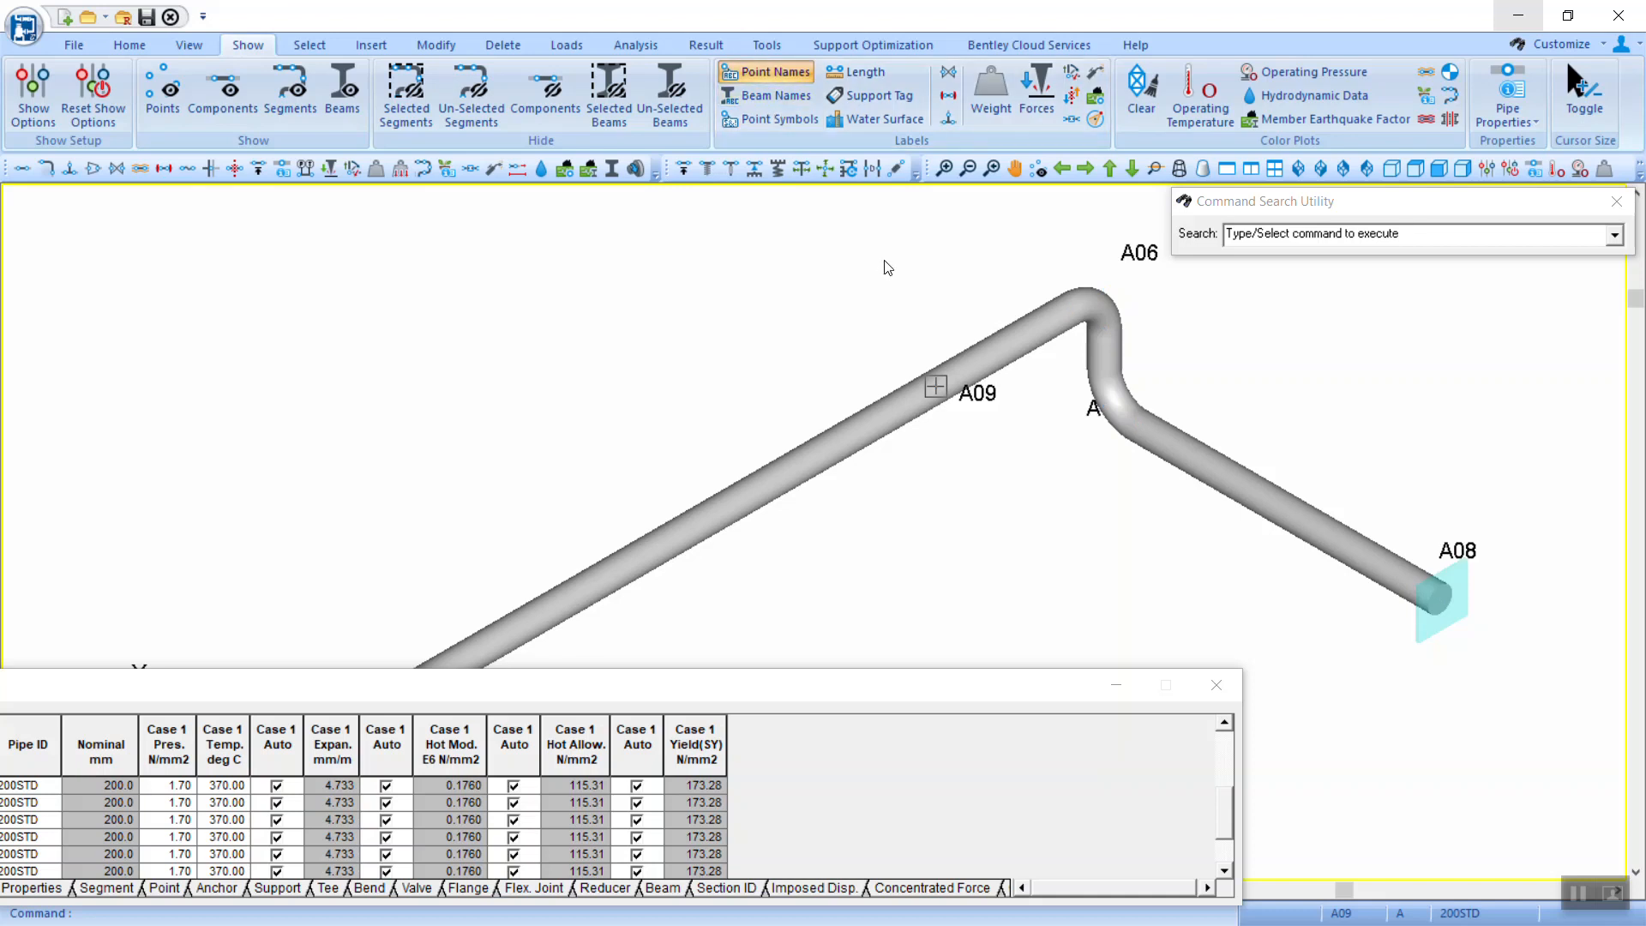
{"action": "scroll", "coordinate": [883, 260], "scroll_direction": "down", "scroll_amount": 5}
{"action": "middle_click_drag", "start_coordinate": [731, 349], "coordinate": [889, 275]}
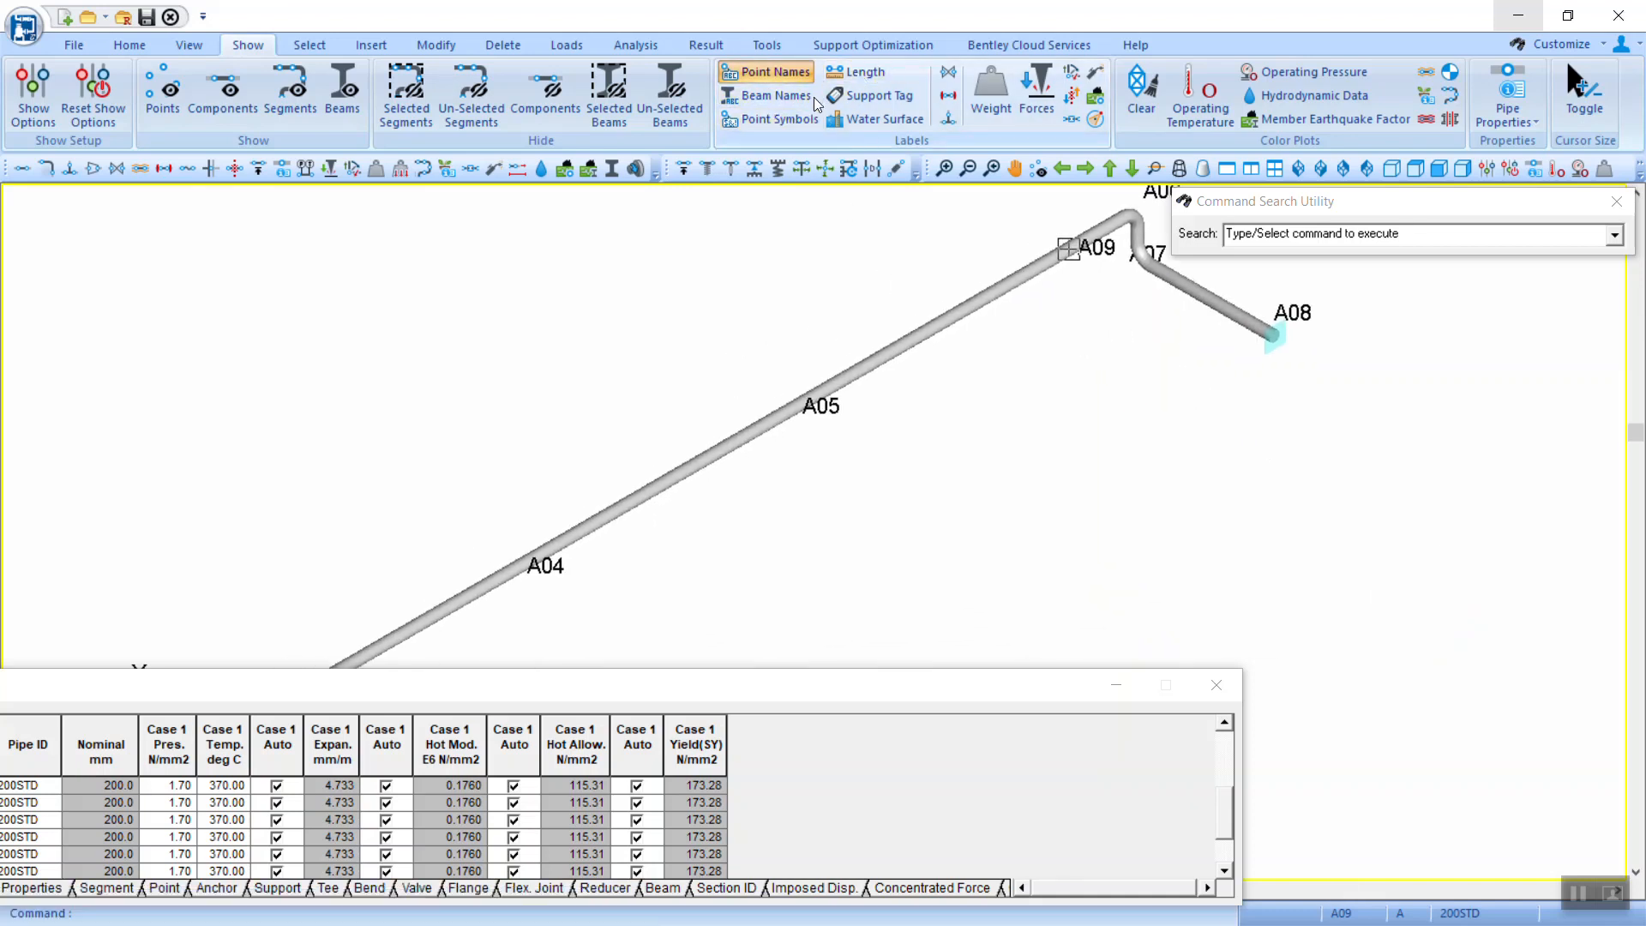
{"action": "left_click", "coordinate": [775, 119]}
Step: Select the piping between points A01 and A02
{"action": "middle_click_drag", "start_coordinate": [1125, 239], "coordinate": [1006, 331]}
{"action": "scroll", "coordinate": [1007, 331], "scroll_direction": "down", "scroll_amount": 3}
{"action": "middle_click_drag", "start_coordinate": [821, 455], "coordinate": [1057, 334]}
{"action": "middle_click_drag", "start_coordinate": [796, 479], "coordinate": [988, 339]}
{"action": "scroll", "coordinate": [854, 435], "scroll_direction": "up", "scroll_amount": 1}
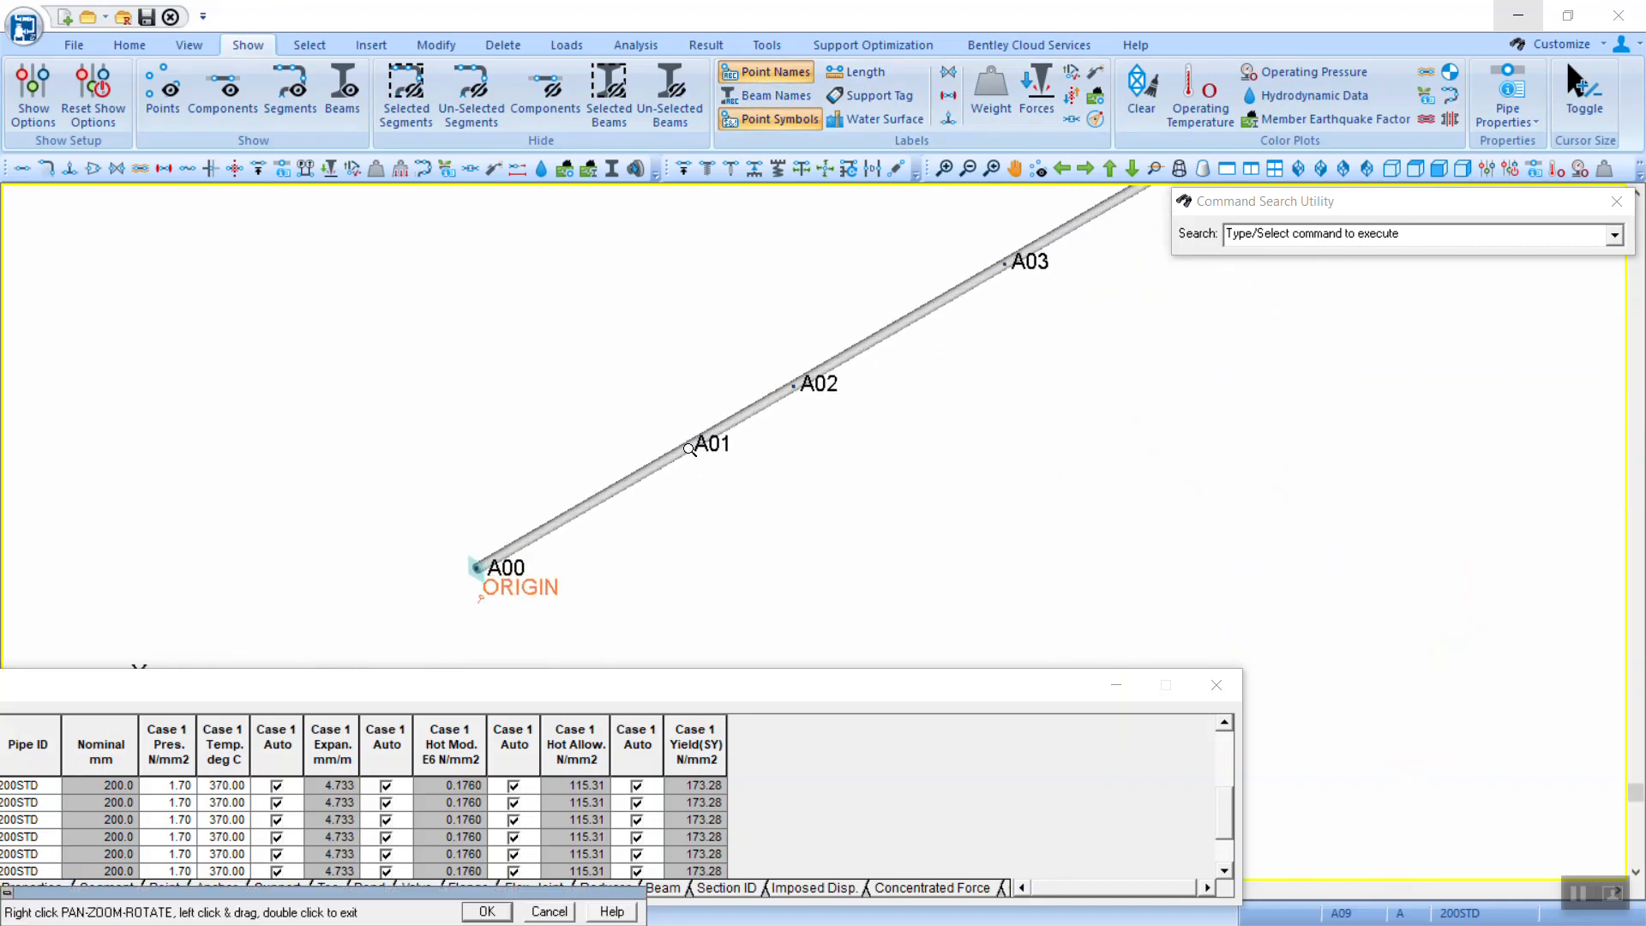
{"action": "double_click", "coordinate": [691, 447]}
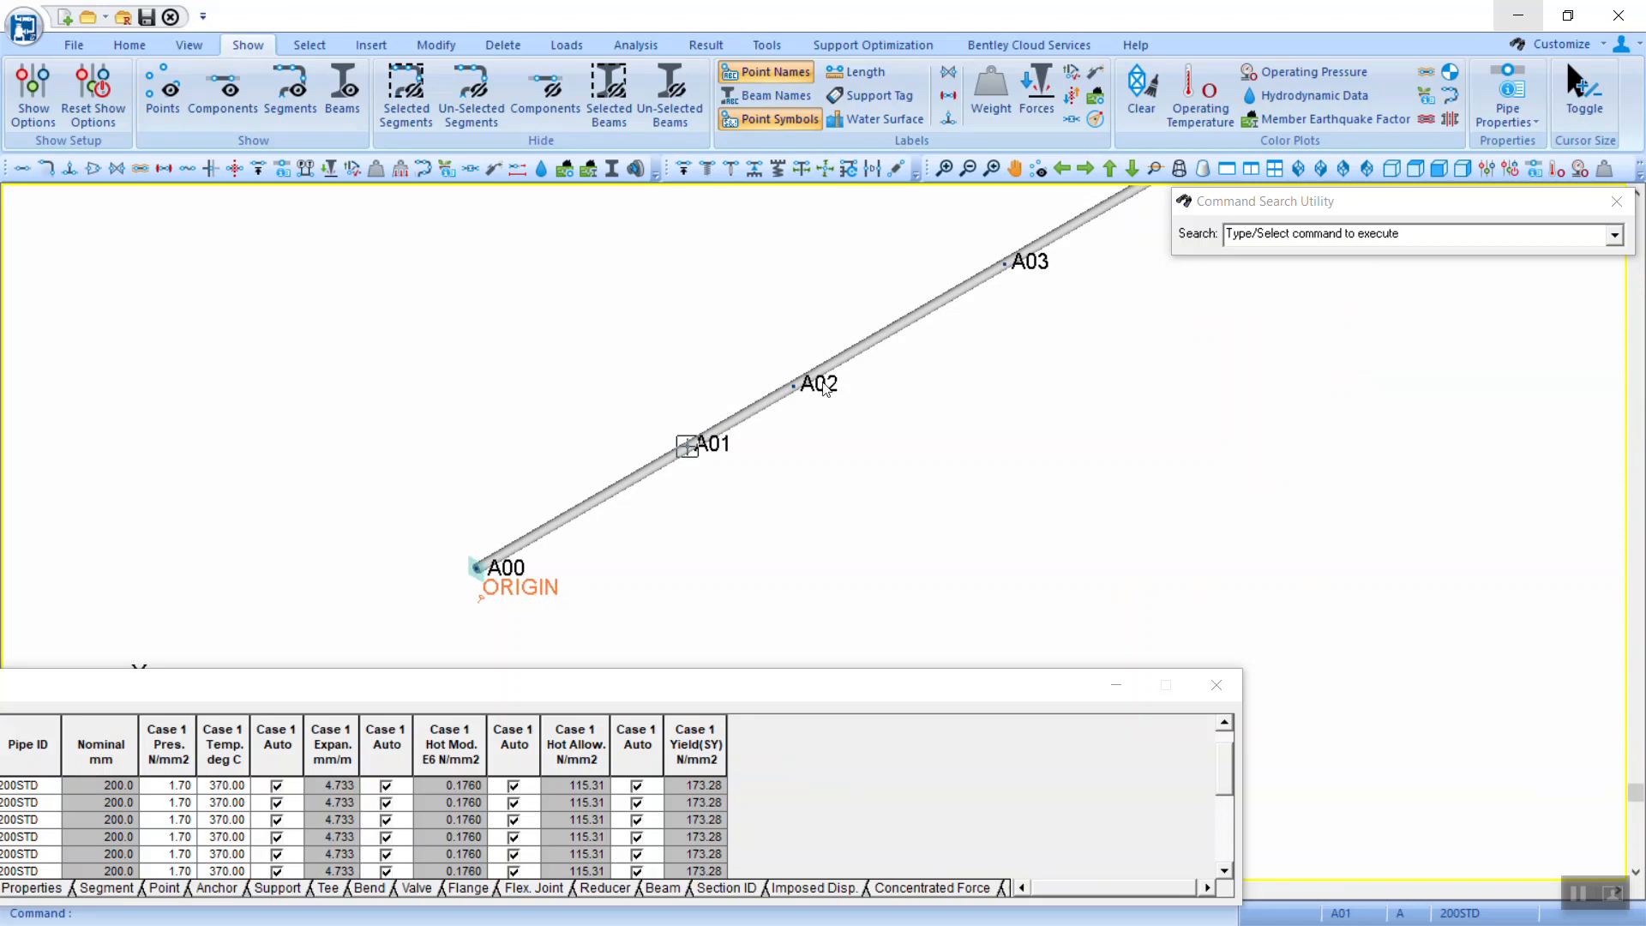
{"action": "double_click", "coordinate": [799, 388]}
{"action": "left_click", "coordinate": [983, 556]}
{"action": "middle_click_drag", "start_coordinate": [916, 455], "coordinate": [738, 402]}
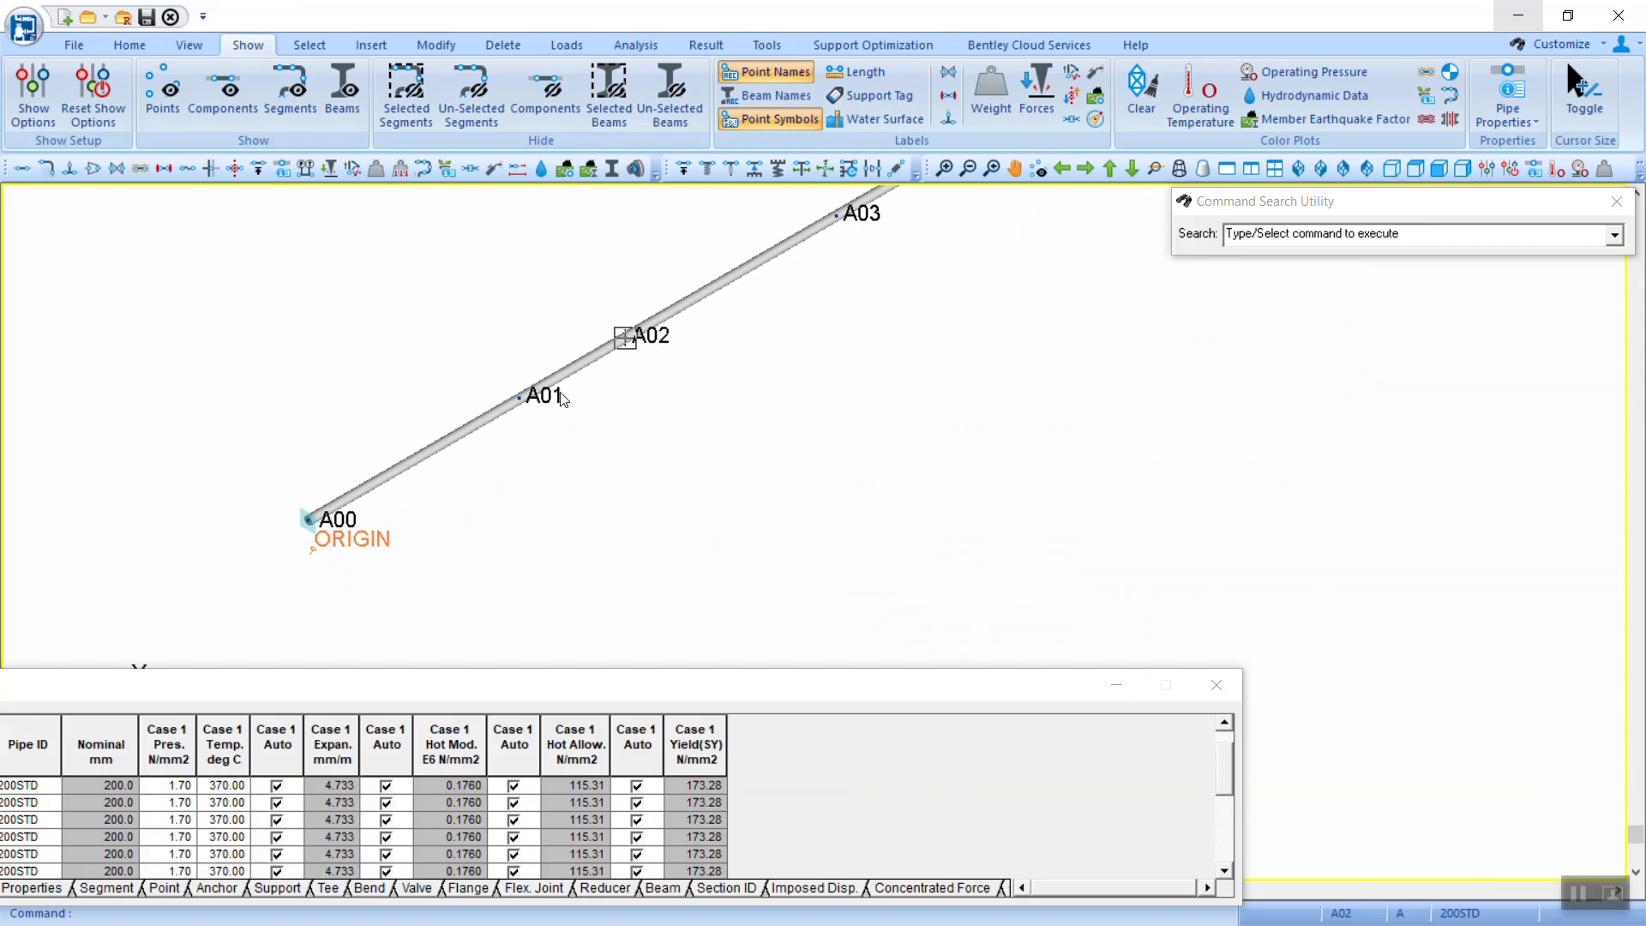
{"action": "left_click", "coordinate": [518, 398]}
{"action": "left_click", "coordinate": [625, 338]}
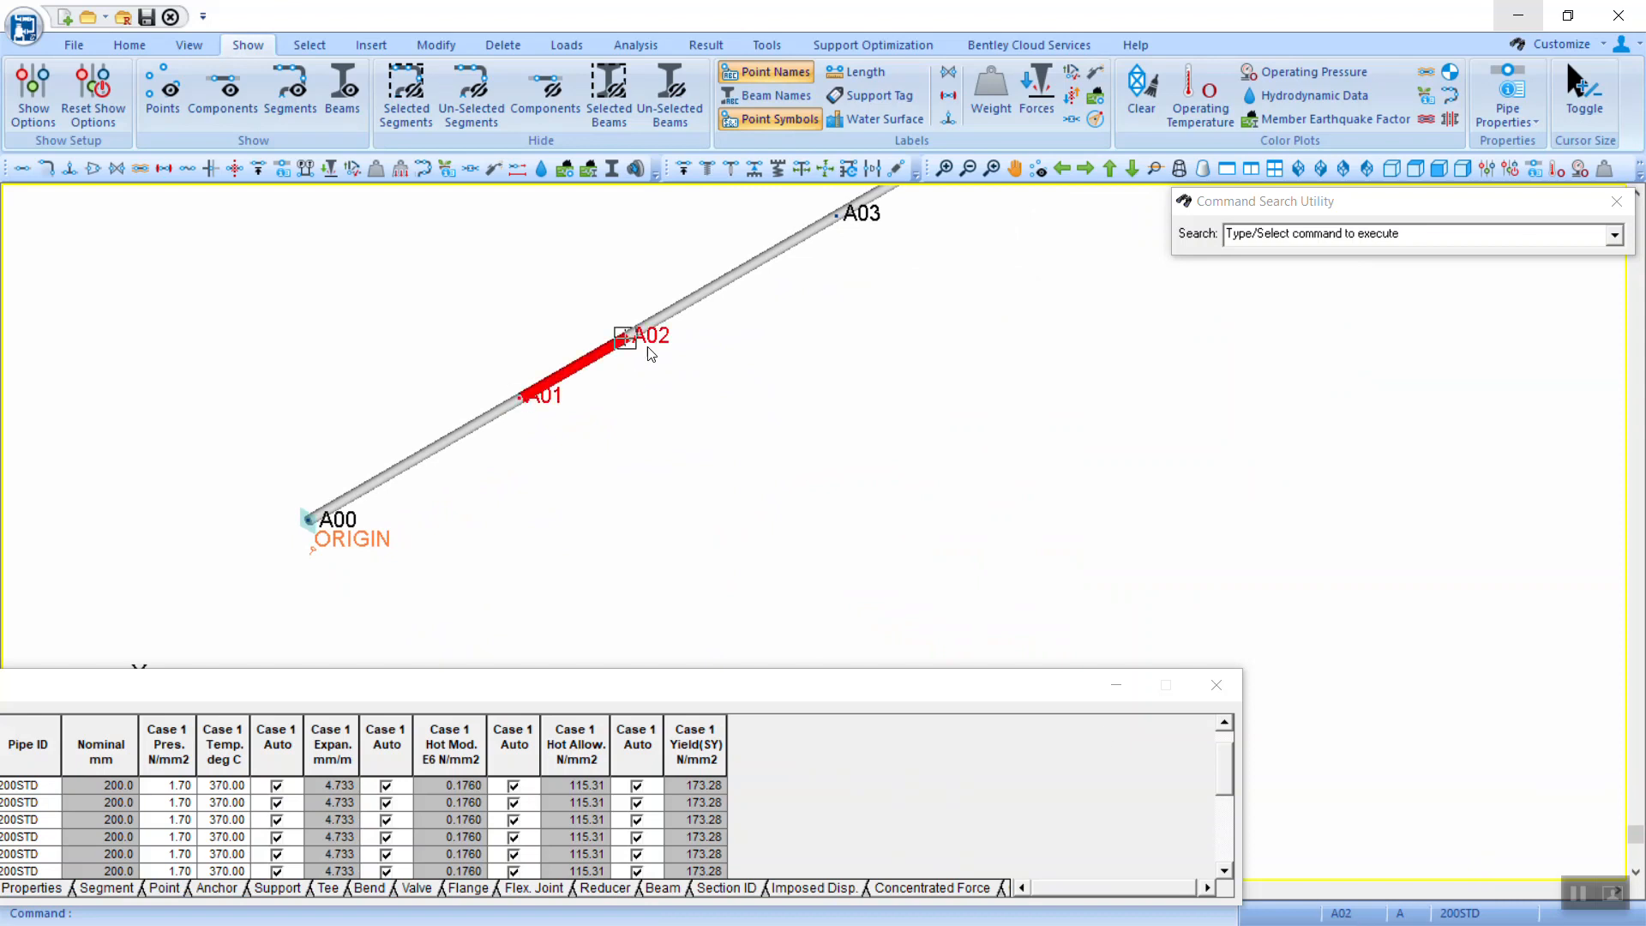
Step: Add the A04 to A05 piping to the selection and check the support locations in the AutoPipe Workshop exercise PDF in Acrobat
{"action": "scroll", "coordinate": [755, 340], "scroll_direction": "down", "scroll_amount": 2}
{"action": "middle_click_drag", "start_coordinate": [903, 290], "coordinate": [624, 462]}
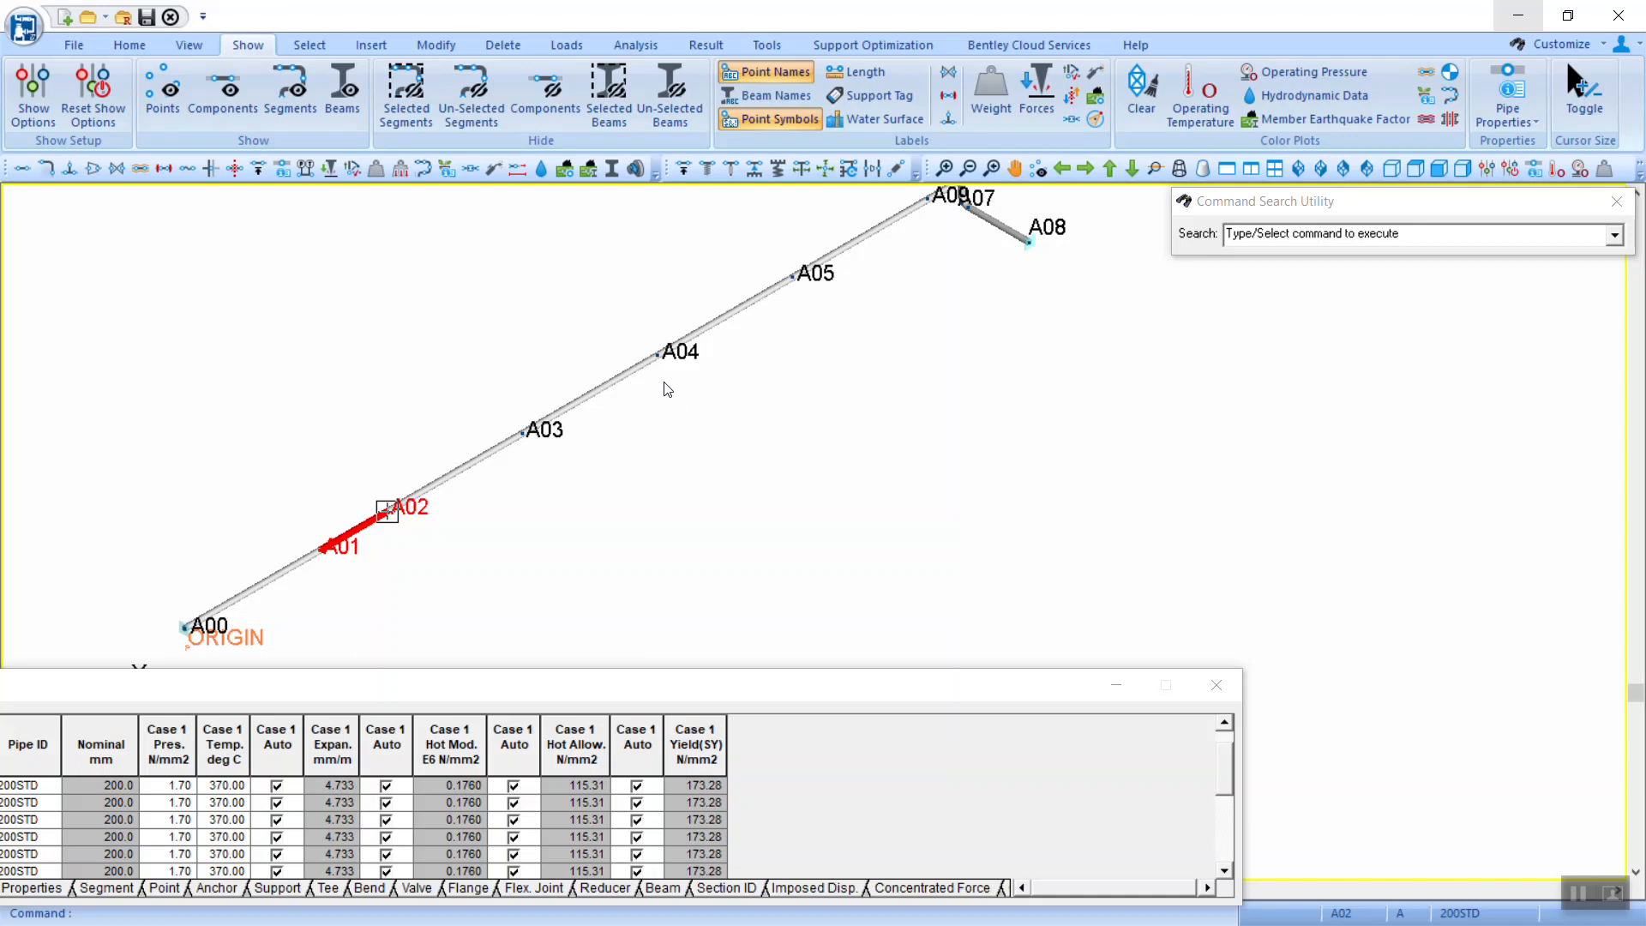
{"action": "left_click", "coordinate": [658, 356]}
{"action": "left_click", "coordinate": [794, 276]}
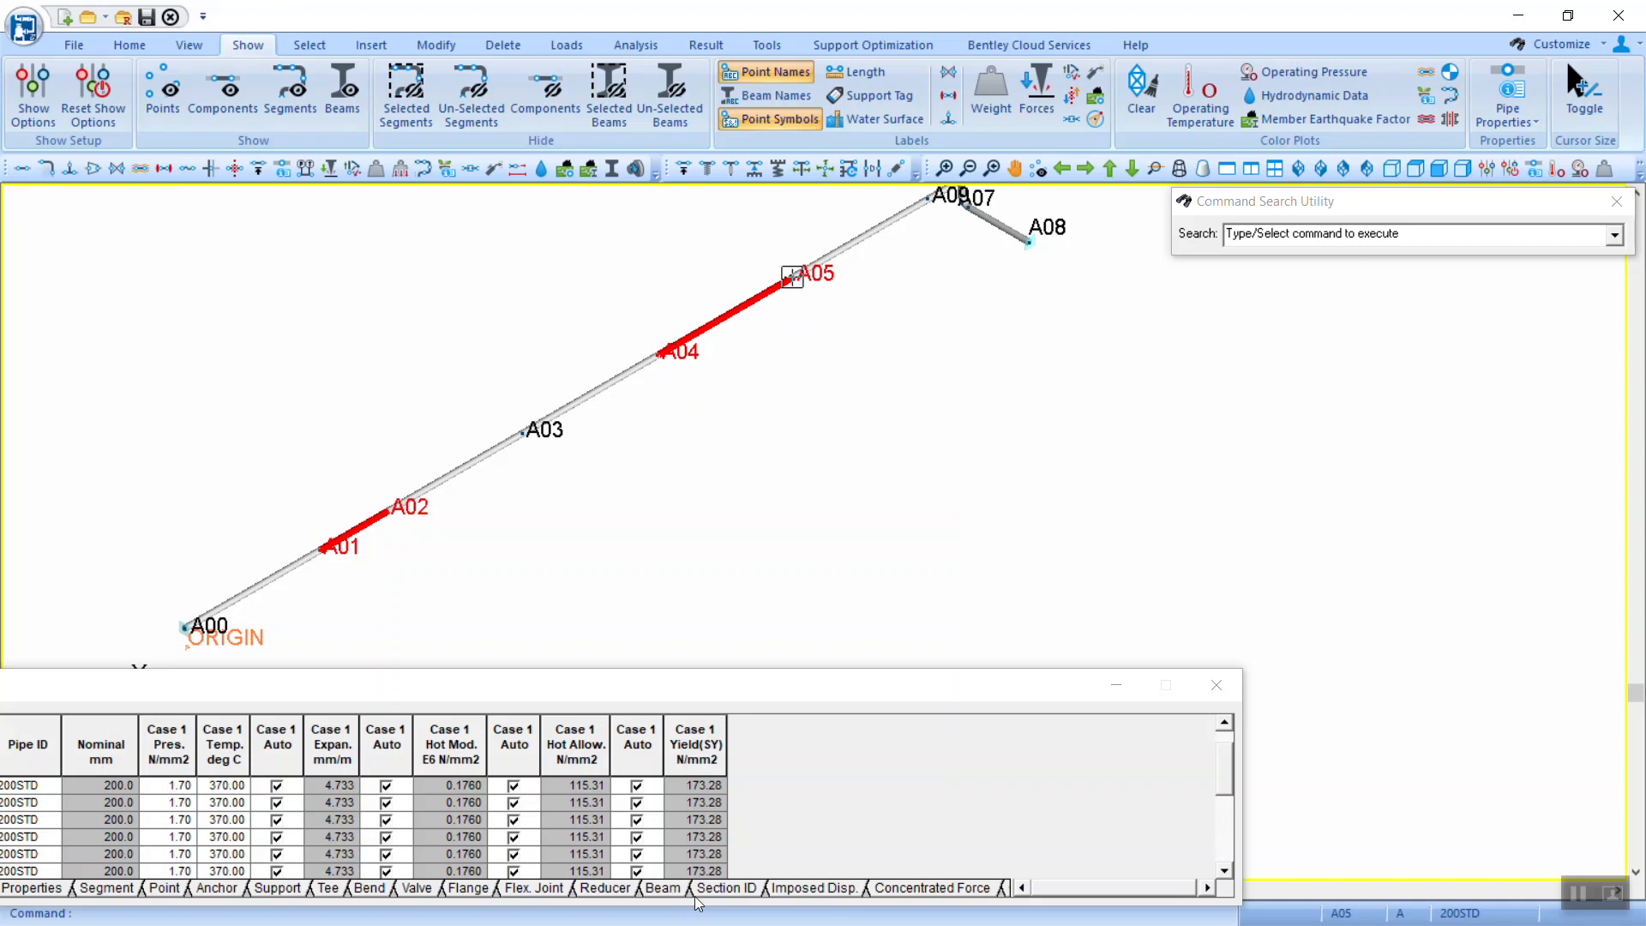
{"action": "key", "text": "alt+Tab"}
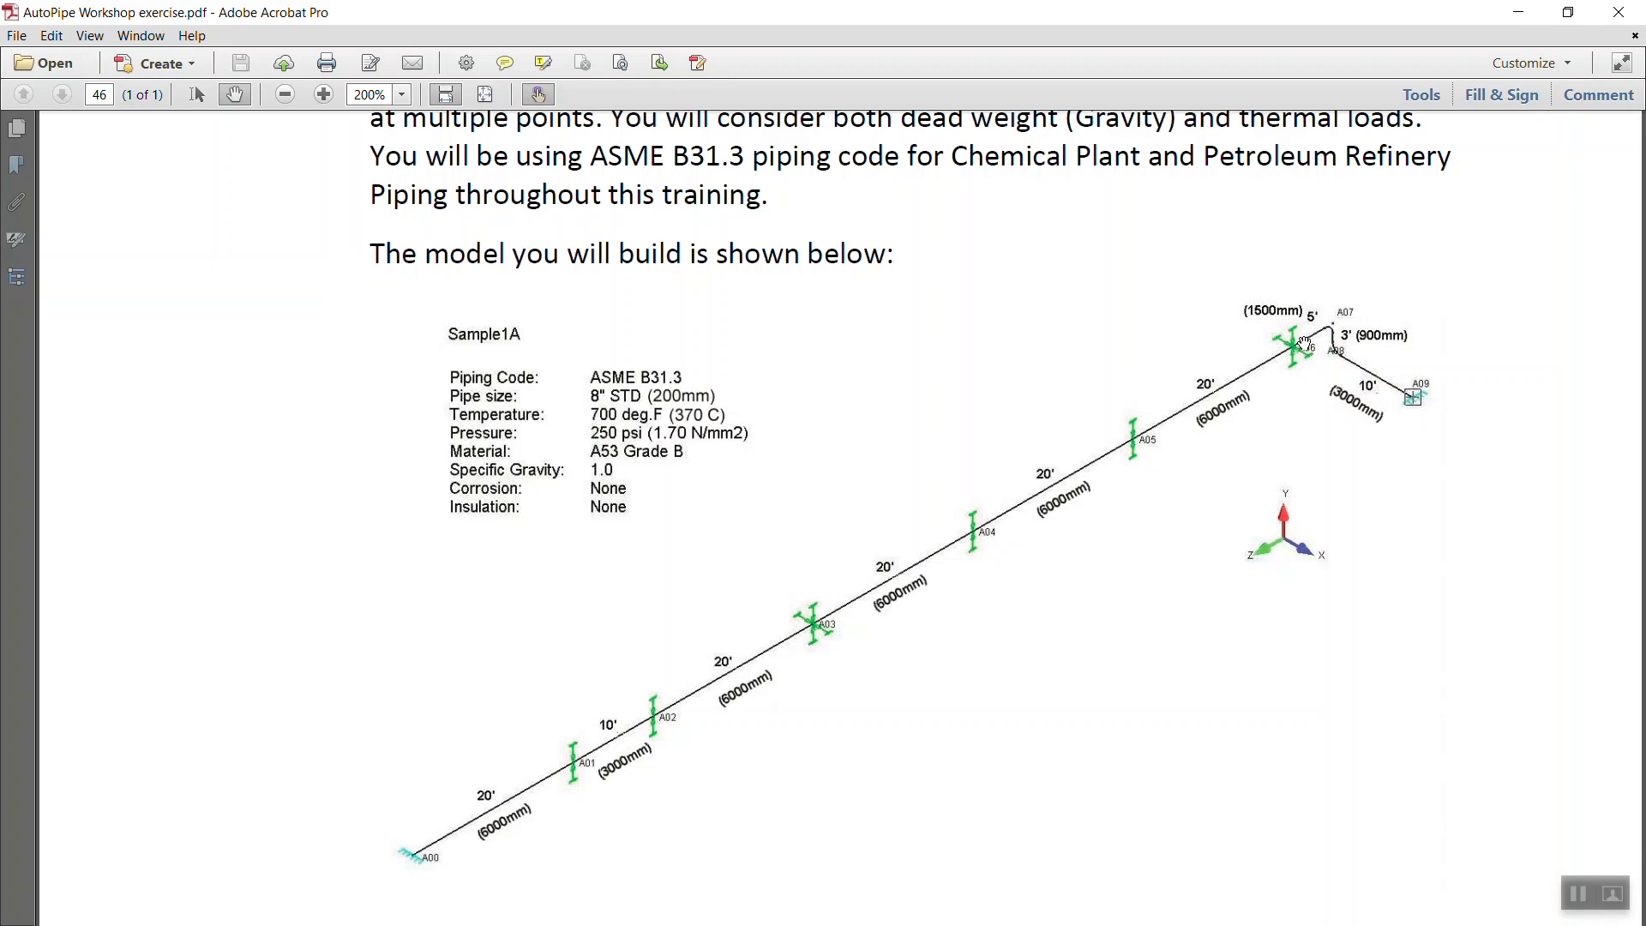
{"action": "left_click", "coordinate": [1518, 12]}
Step: Start a support insertion for the selected points, with the type V-stop and a gap above pipe of 0
{"action": "left_click", "coordinate": [376, 46]}
{"action": "left_click", "coordinate": [445, 95]}
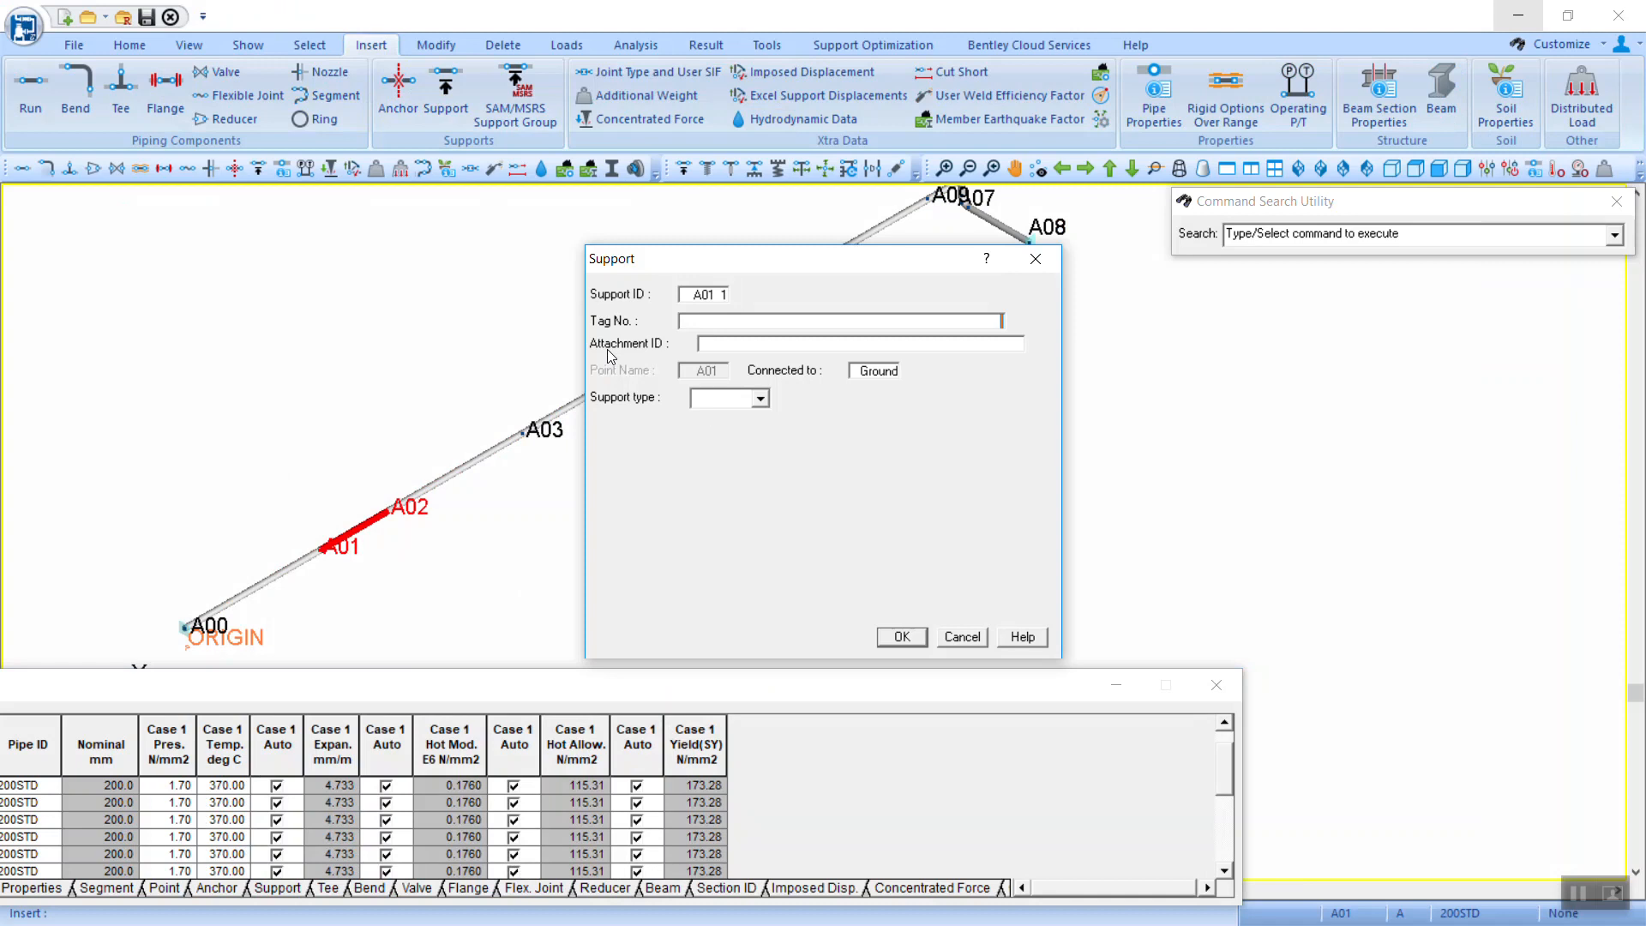
{"action": "left_click", "coordinate": [760, 400]}
{"action": "left_click", "coordinate": [710, 428]}
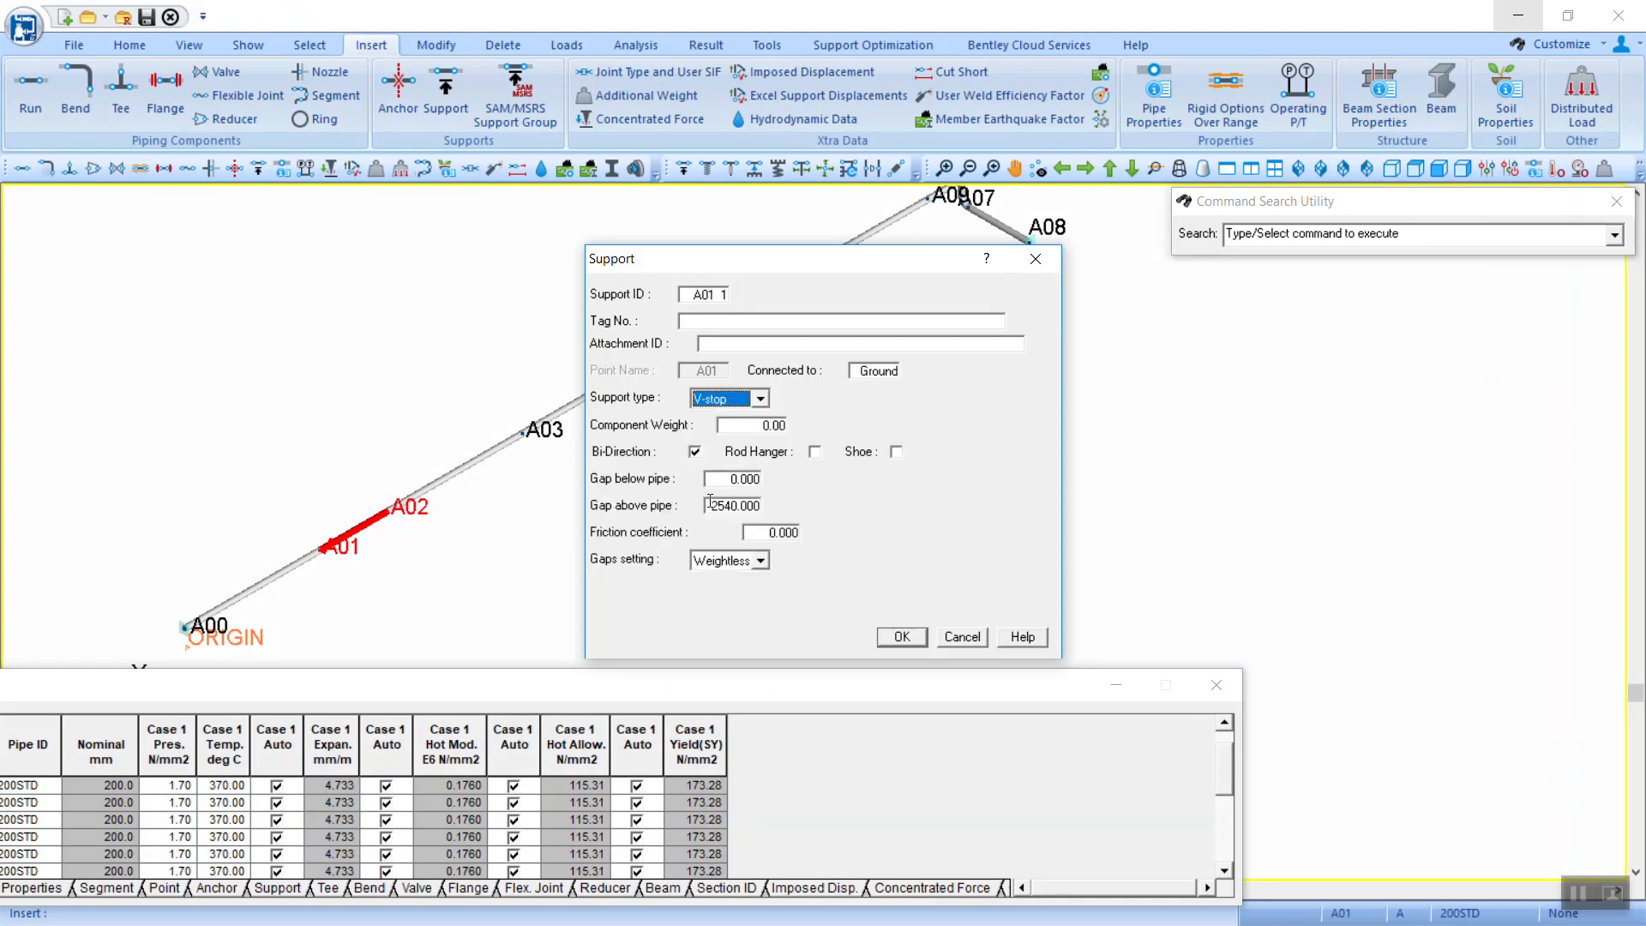
{"action": "left_click_drag", "start_coordinate": [710, 504], "coordinate": [902, 507]}
{"action": "type", "text": "0"}
{"action": "key", "text": "Tab"}
{"action": "key", "text": "Tab"}
{"action": "key", "text": "Tab"}
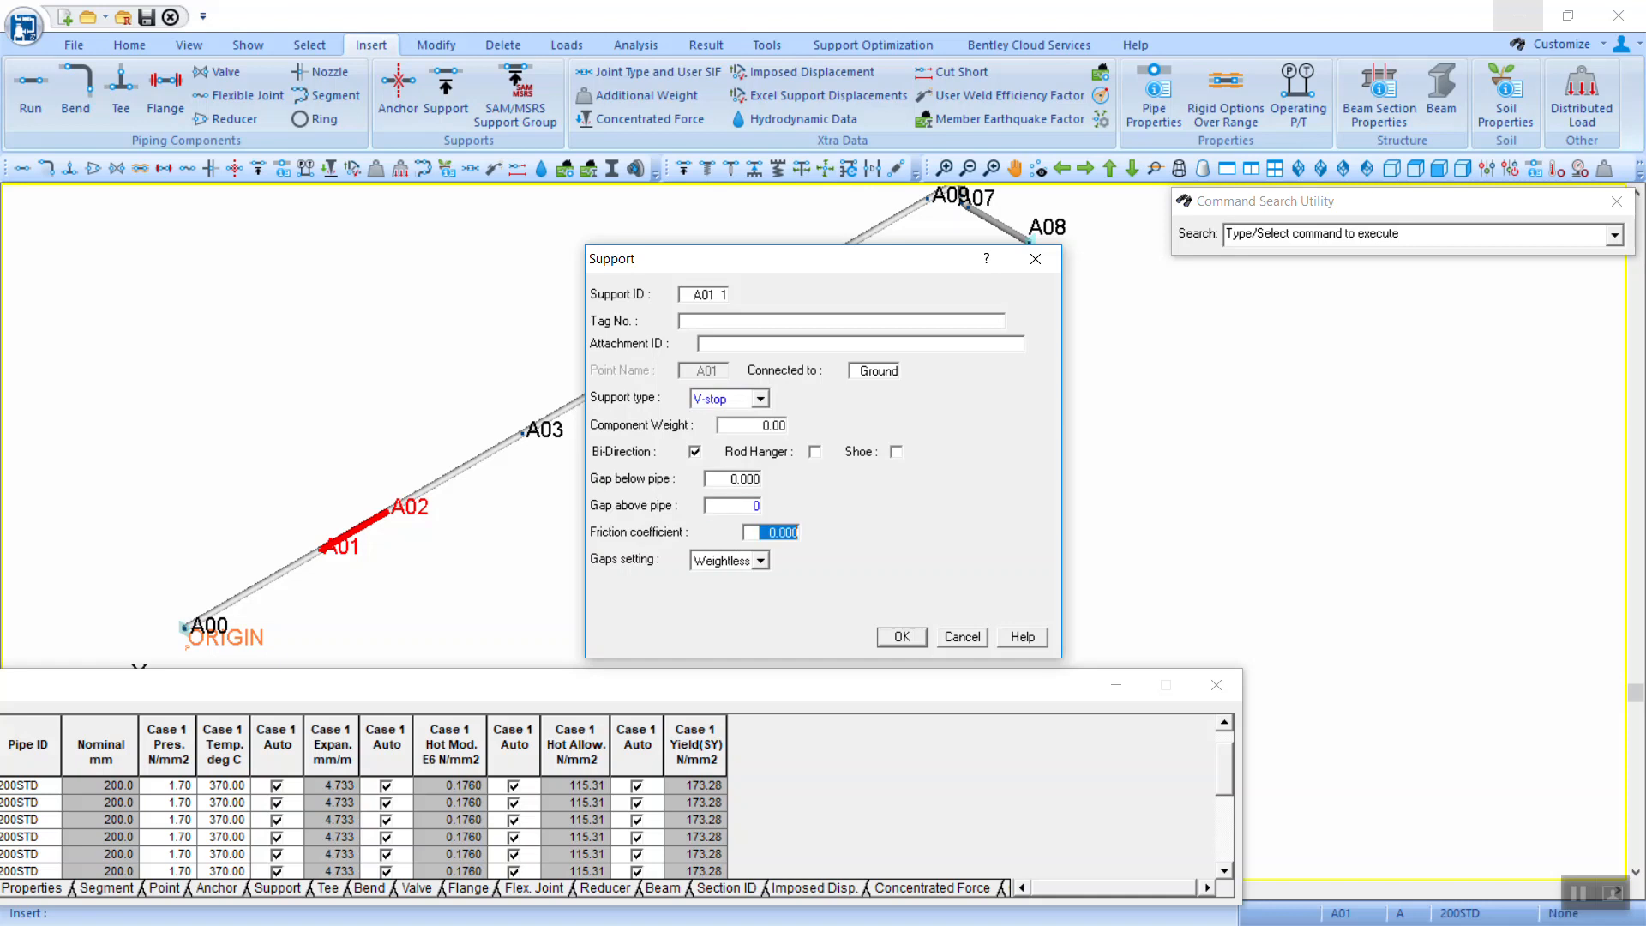
Step: Check the remaining V-stop settings and insert the supports at A01, A02, A04 and A05
{"action": "key", "text": "Tab"}
{"action": "key", "text": "Tab"}
{"action": "key", "text": "Tab"}
{"action": "left_click", "coordinate": [738, 479]}
{"action": "key", "text": "Tab"}
{"action": "key", "text": "Tab"}
{"action": "key", "text": "shift+Tab"}
{"action": "double_click", "coordinate": [727, 482]}
{"action": "left_click", "coordinate": [747, 506]}
{"action": "left_click", "coordinate": [896, 454]}
{"action": "left_click", "coordinate": [695, 453]}
{"action": "left_click", "coordinate": [885, 638]}
{"action": "middle_click_drag", "start_coordinate": [758, 449], "coordinate": [797, 447]}
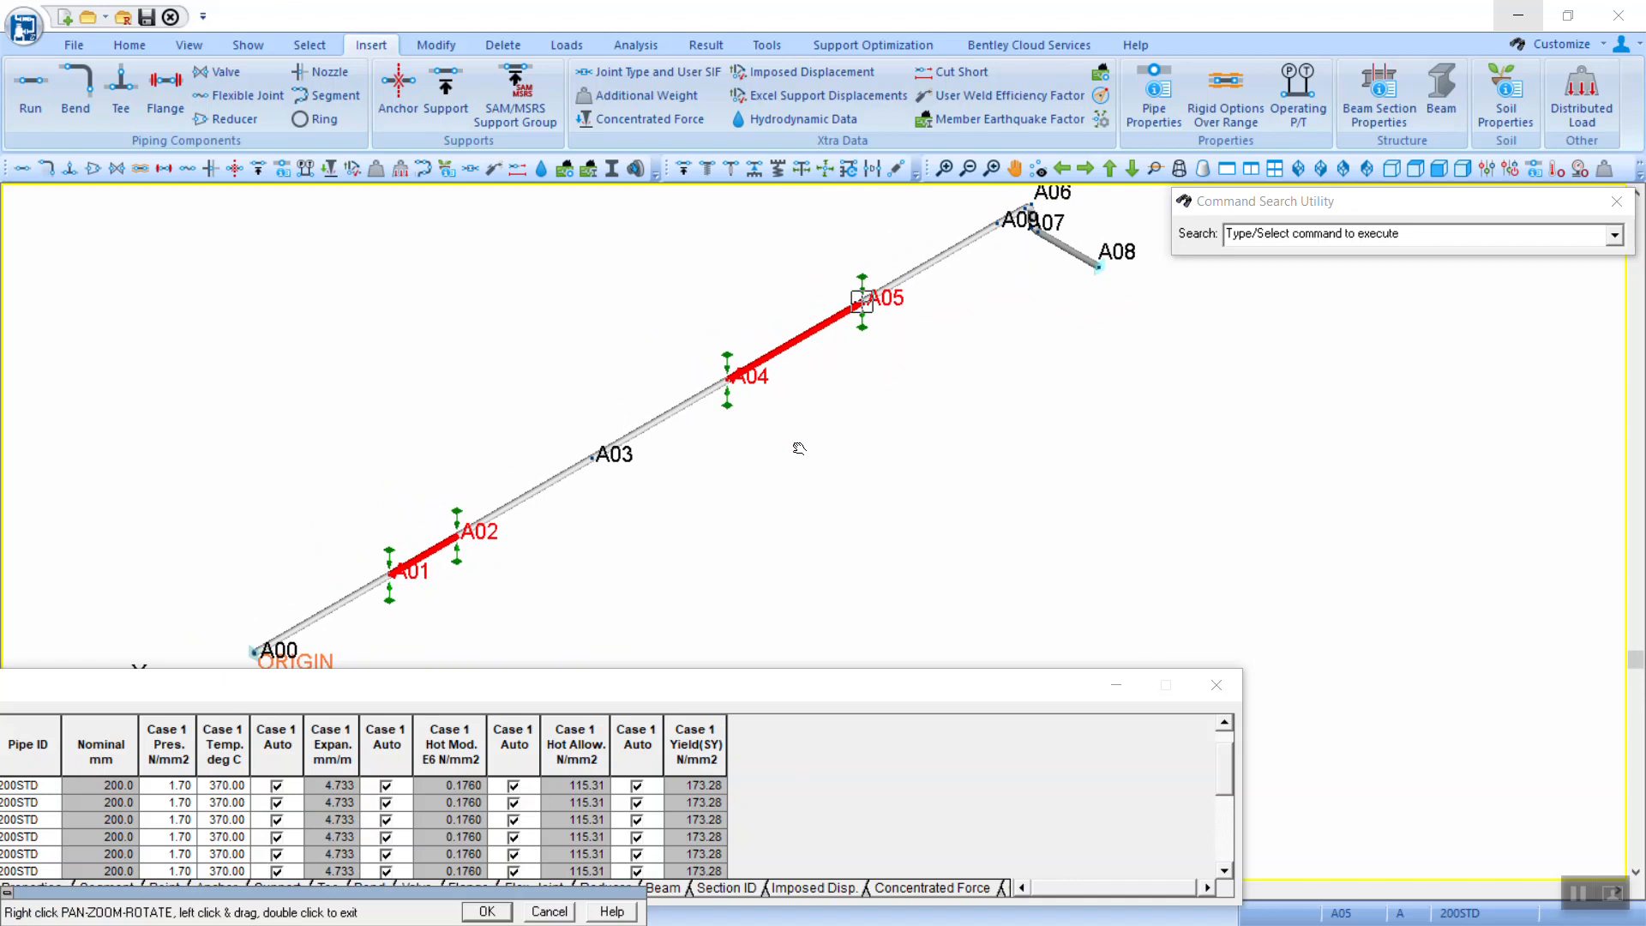
{"action": "double_click", "coordinate": [799, 448]}
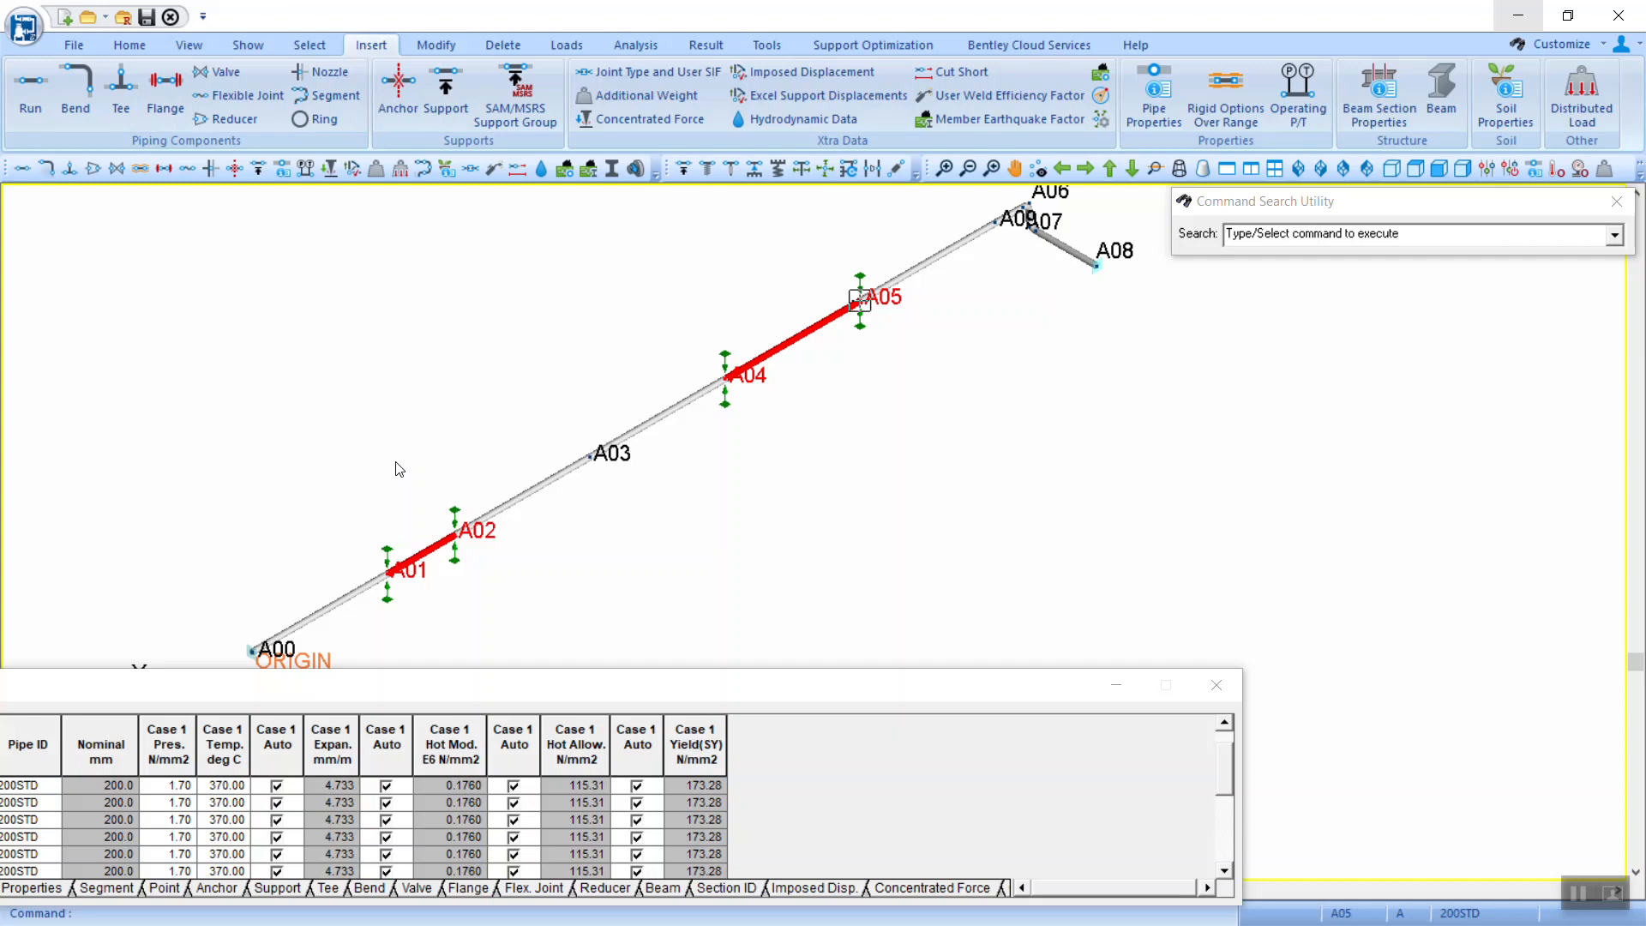
Step: Clear the current selection and select points A09 and A03 instead
{"action": "left_click", "coordinate": [305, 45]}
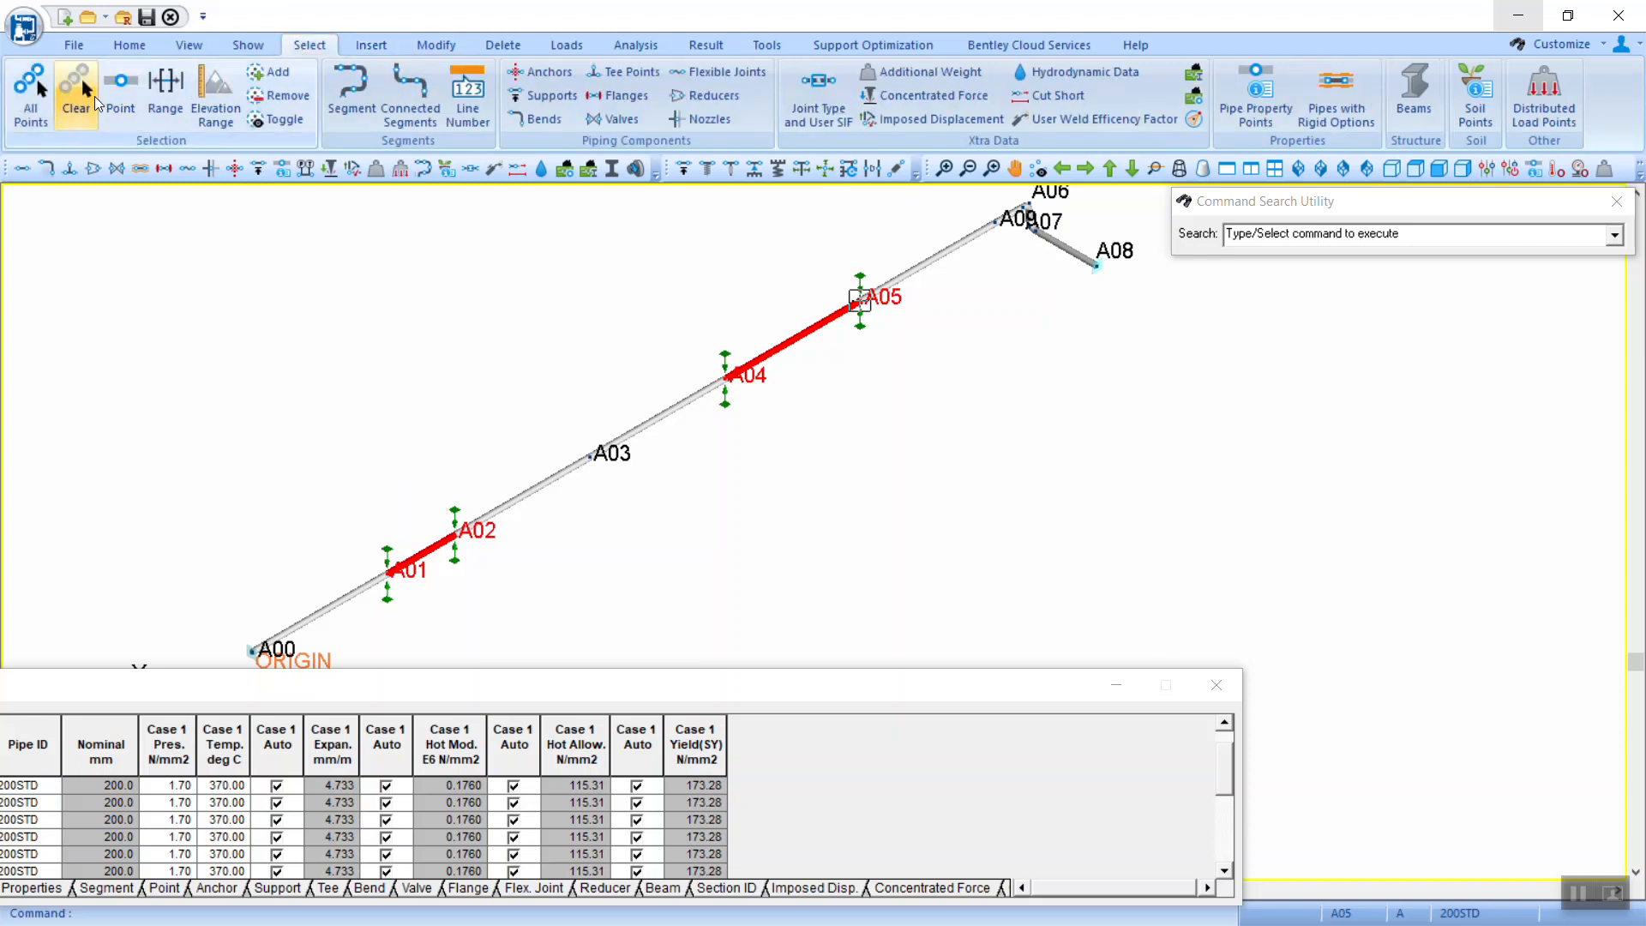
{"action": "left_click", "coordinate": [88, 94]}
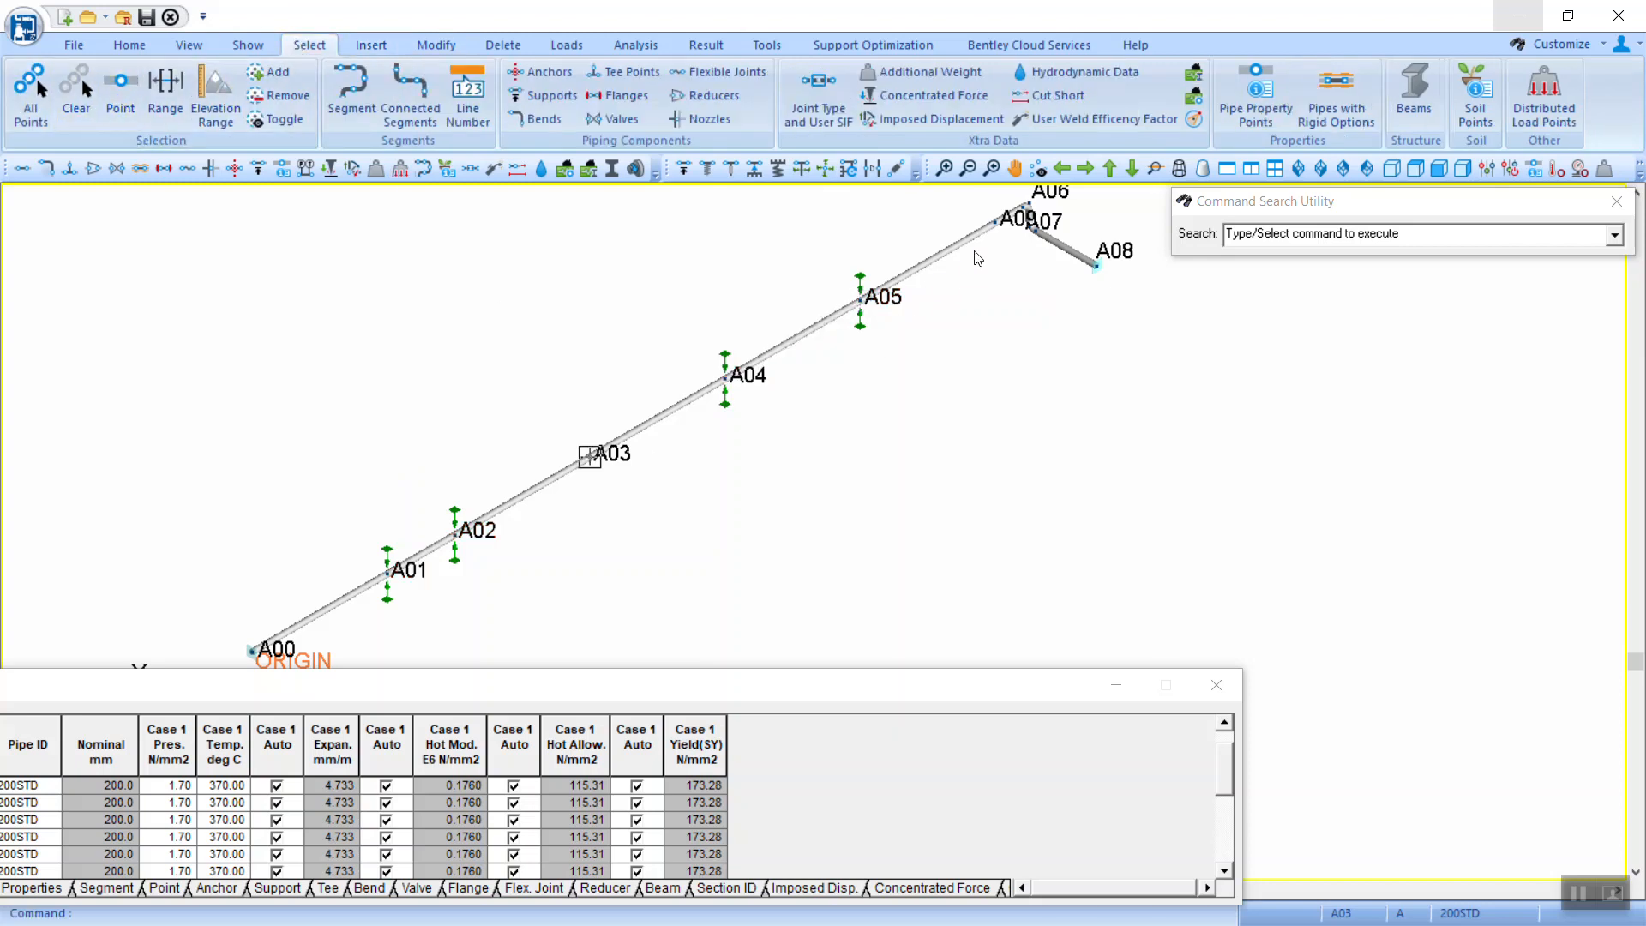
{"action": "left_click", "coordinate": [995, 226]}
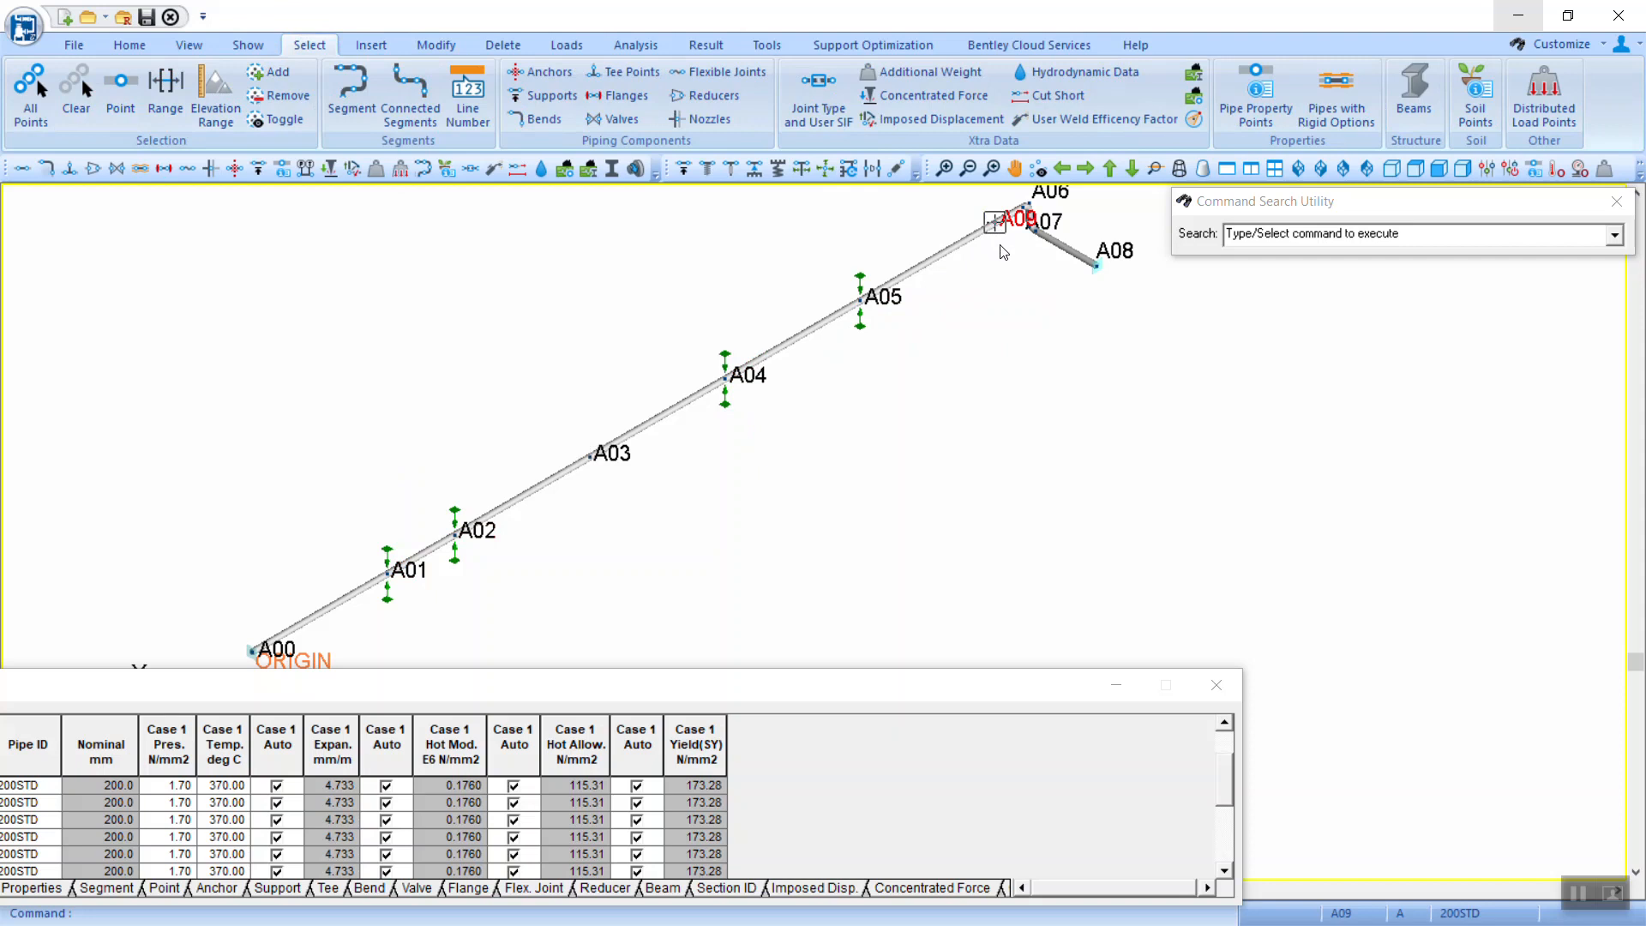
{"action": "left_click", "coordinate": [589, 461]}
Step: Insert Guide supports at the selected points A03 and A09
{"action": "left_click", "coordinate": [371, 45]}
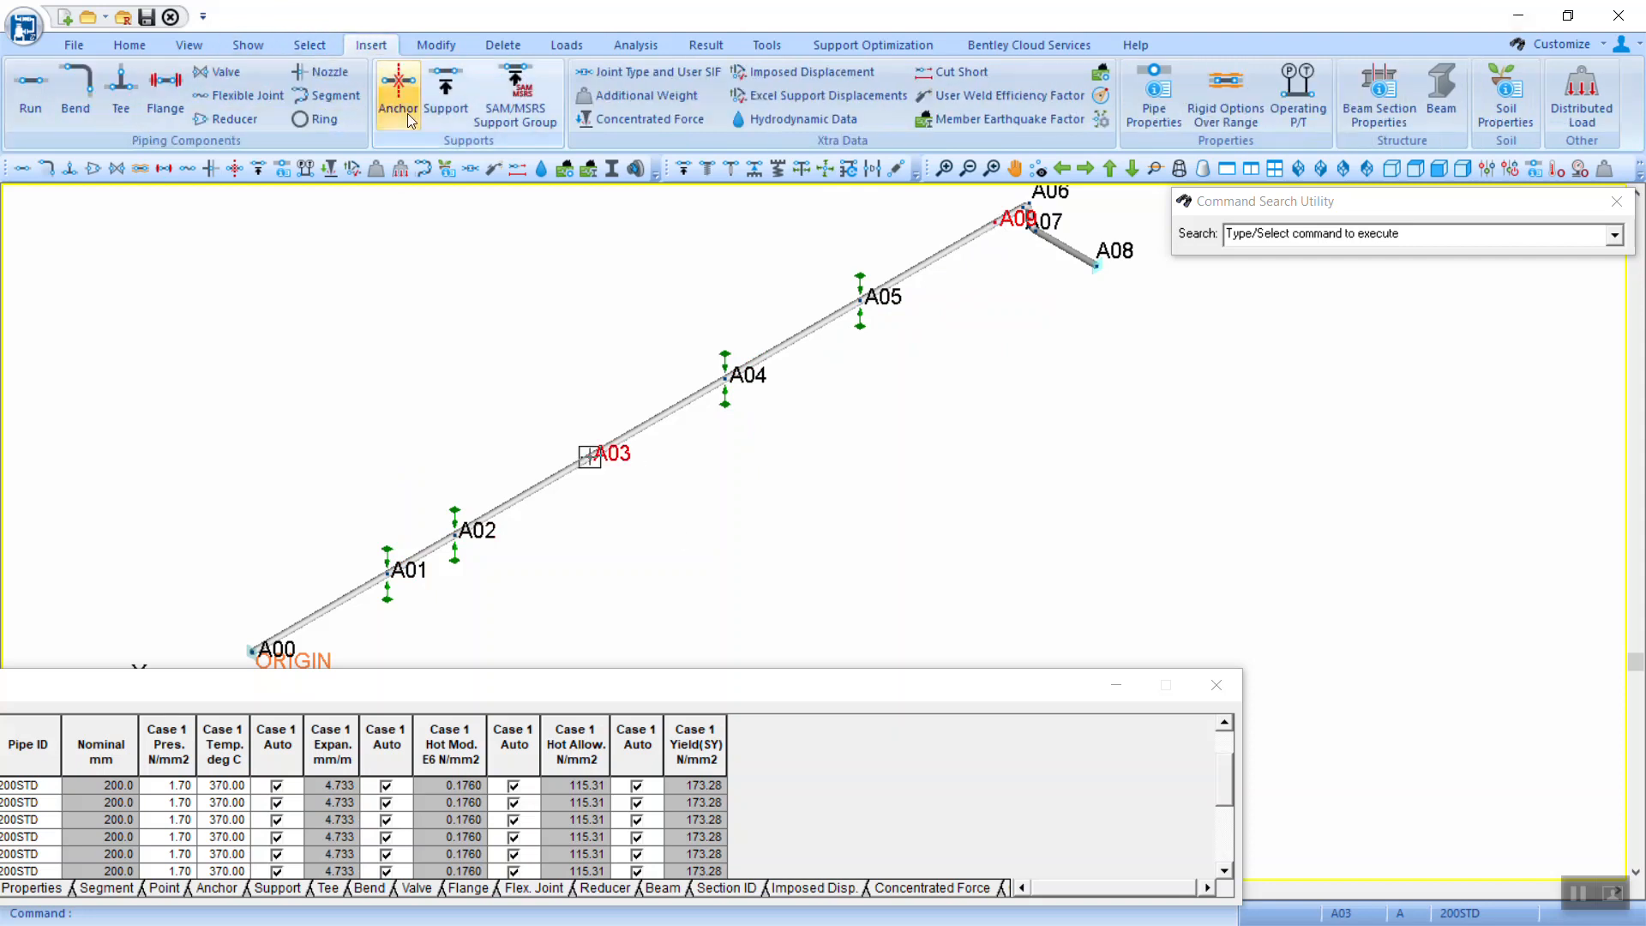
{"action": "left_click", "coordinate": [760, 399]}
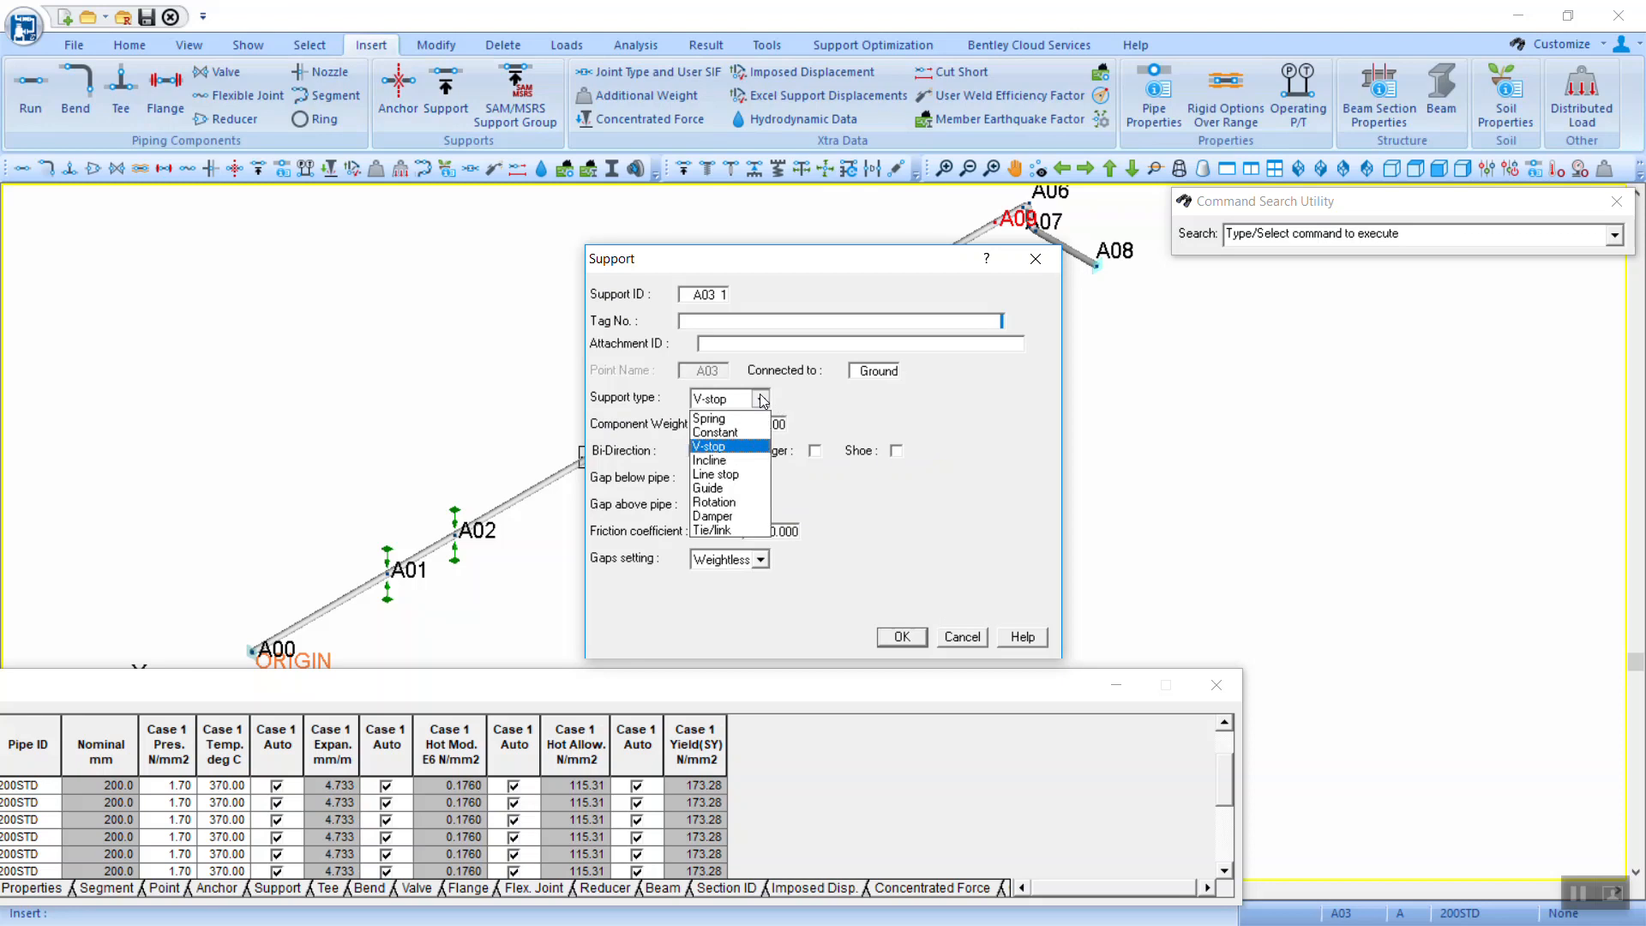
{"action": "left_click", "coordinate": [727, 488]}
{"action": "left_click", "coordinate": [901, 636]}
{"action": "right_click", "coordinate": [926, 445]}
{"action": "left_click_drag", "start_coordinate": [926, 445], "coordinate": [966, 426]}
{"action": "double_click", "coordinate": [966, 422]}
Step: Inspect the supports and point names along the whole line from A00 to A08, including the bends near A09
{"action": "scroll", "coordinate": [966, 422], "scroll_direction": "down", "scroll_amount": 2}
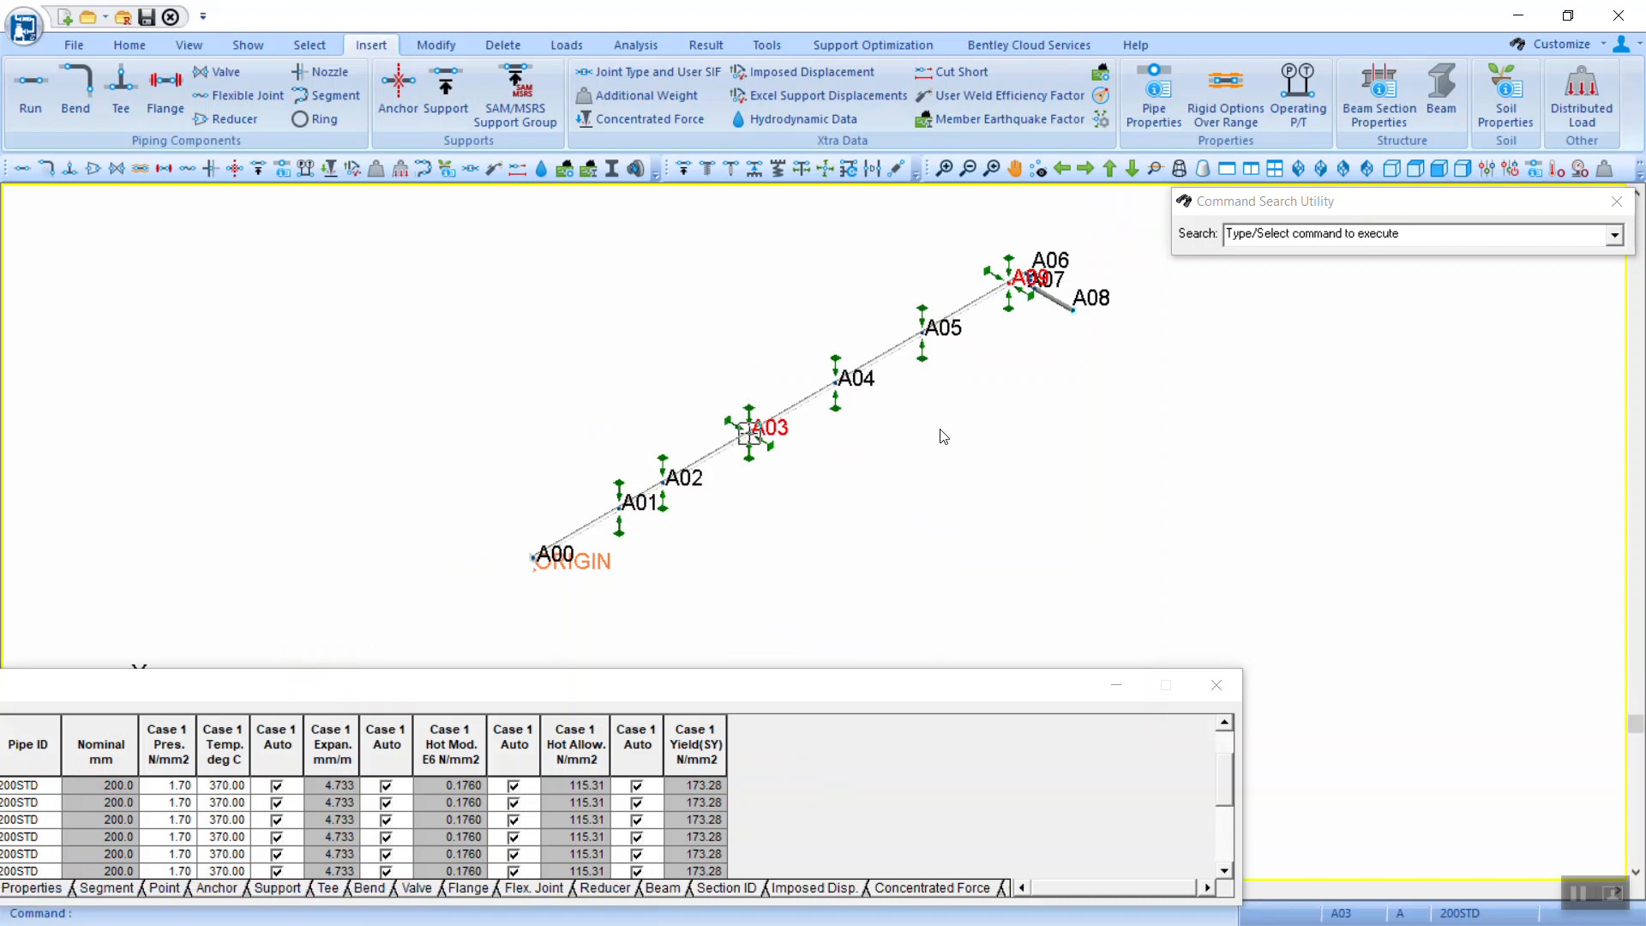
{"action": "middle_click_drag", "start_coordinate": [965, 422], "coordinate": [863, 432]}
{"action": "scroll", "coordinate": [472, 569], "scroll_direction": "up", "scroll_amount": 4}
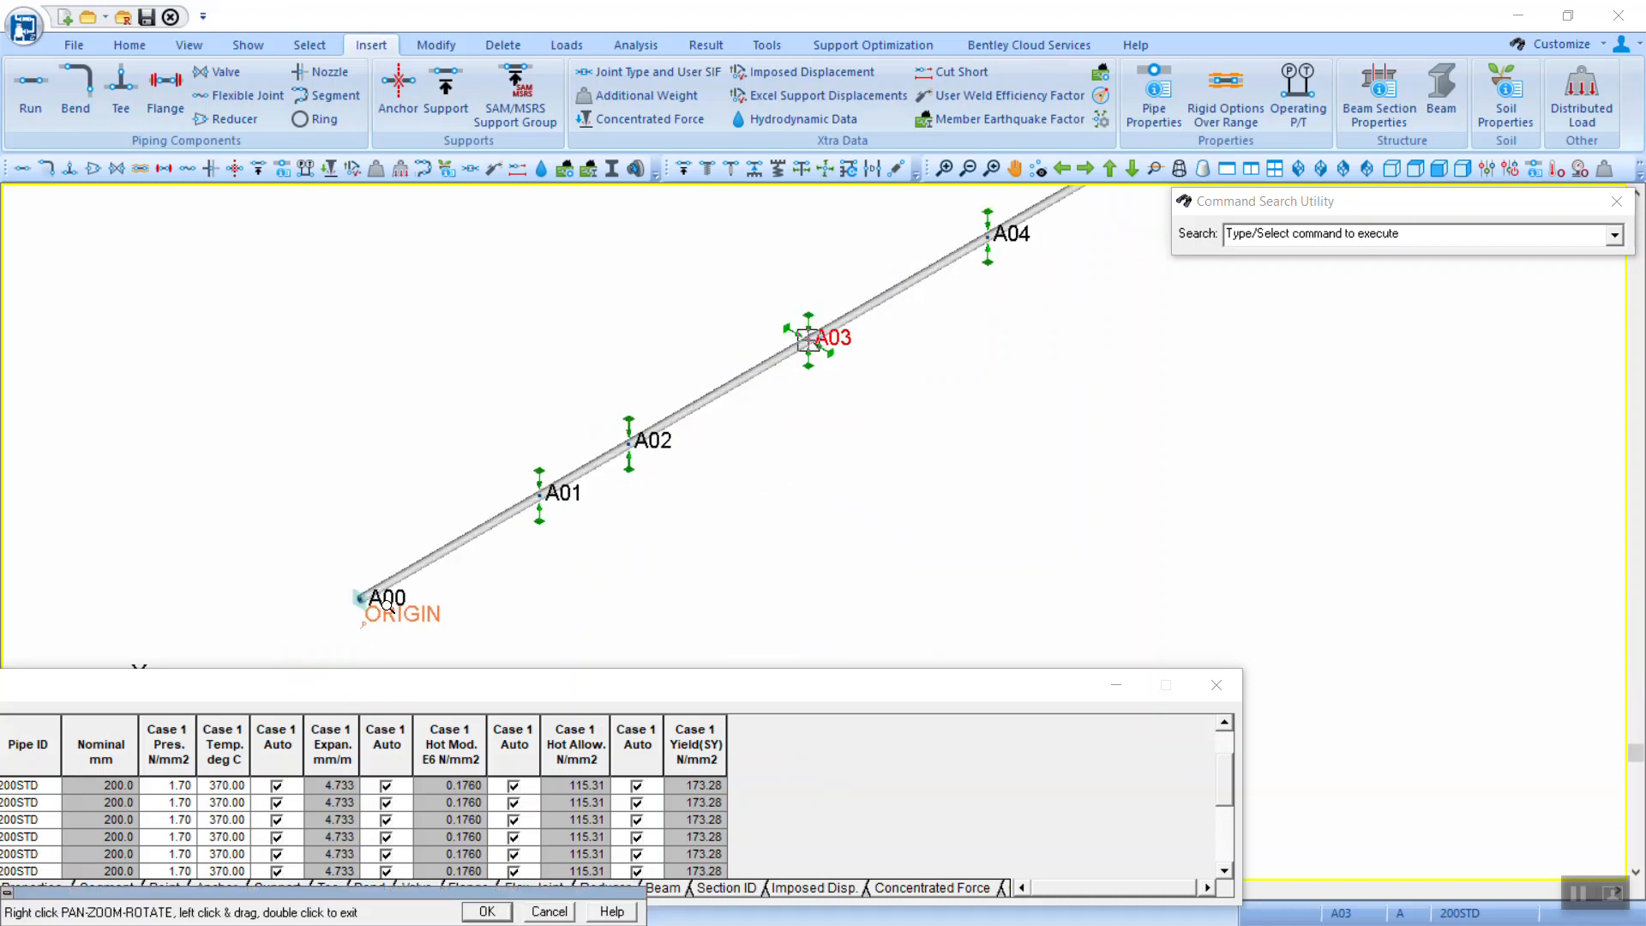
{"action": "middle_click_drag", "start_coordinate": [1041, 292], "coordinate": [696, 448]}
{"action": "middle_click_drag", "start_coordinate": [912, 308], "coordinate": [683, 449]}
{"action": "scroll", "coordinate": [783, 329], "scroll_direction": "up", "scroll_amount": 3}
{"action": "scroll", "coordinate": [784, 329], "scroll_direction": "down", "scroll_amount": 1}
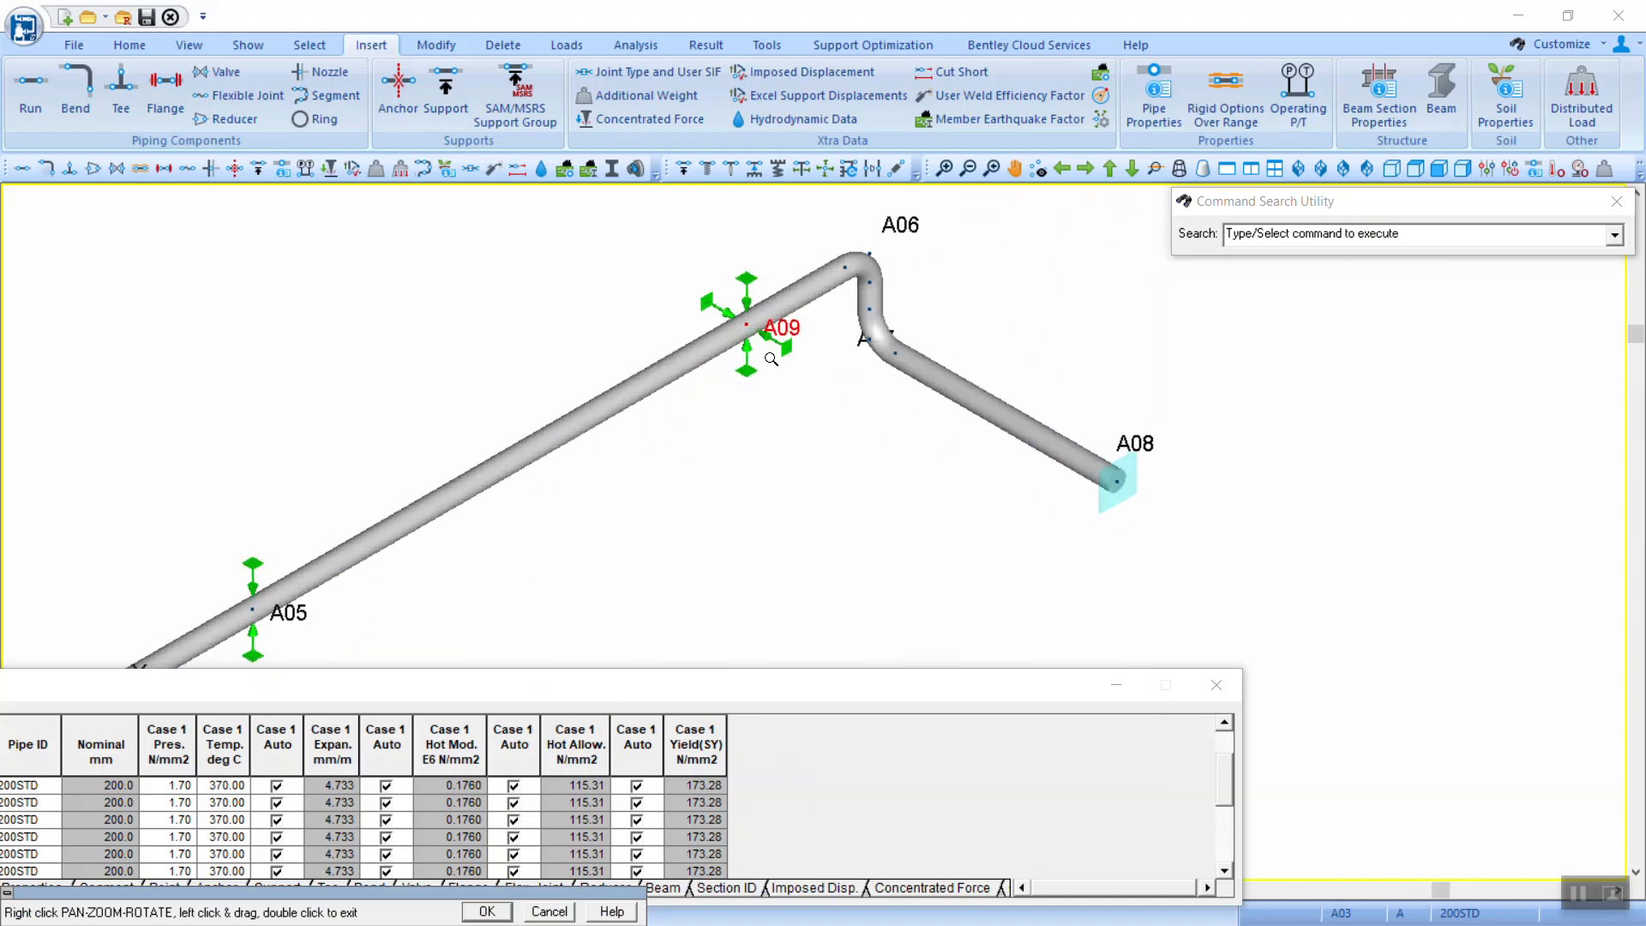
{"action": "scroll", "coordinate": [793, 360], "scroll_direction": "up", "scroll_amount": 3}
{"action": "scroll", "coordinate": [827, 351], "scroll_direction": "down", "scroll_amount": 1}
{"action": "scroll", "coordinate": [831, 351], "scroll_direction": "down", "scroll_amount": 1}
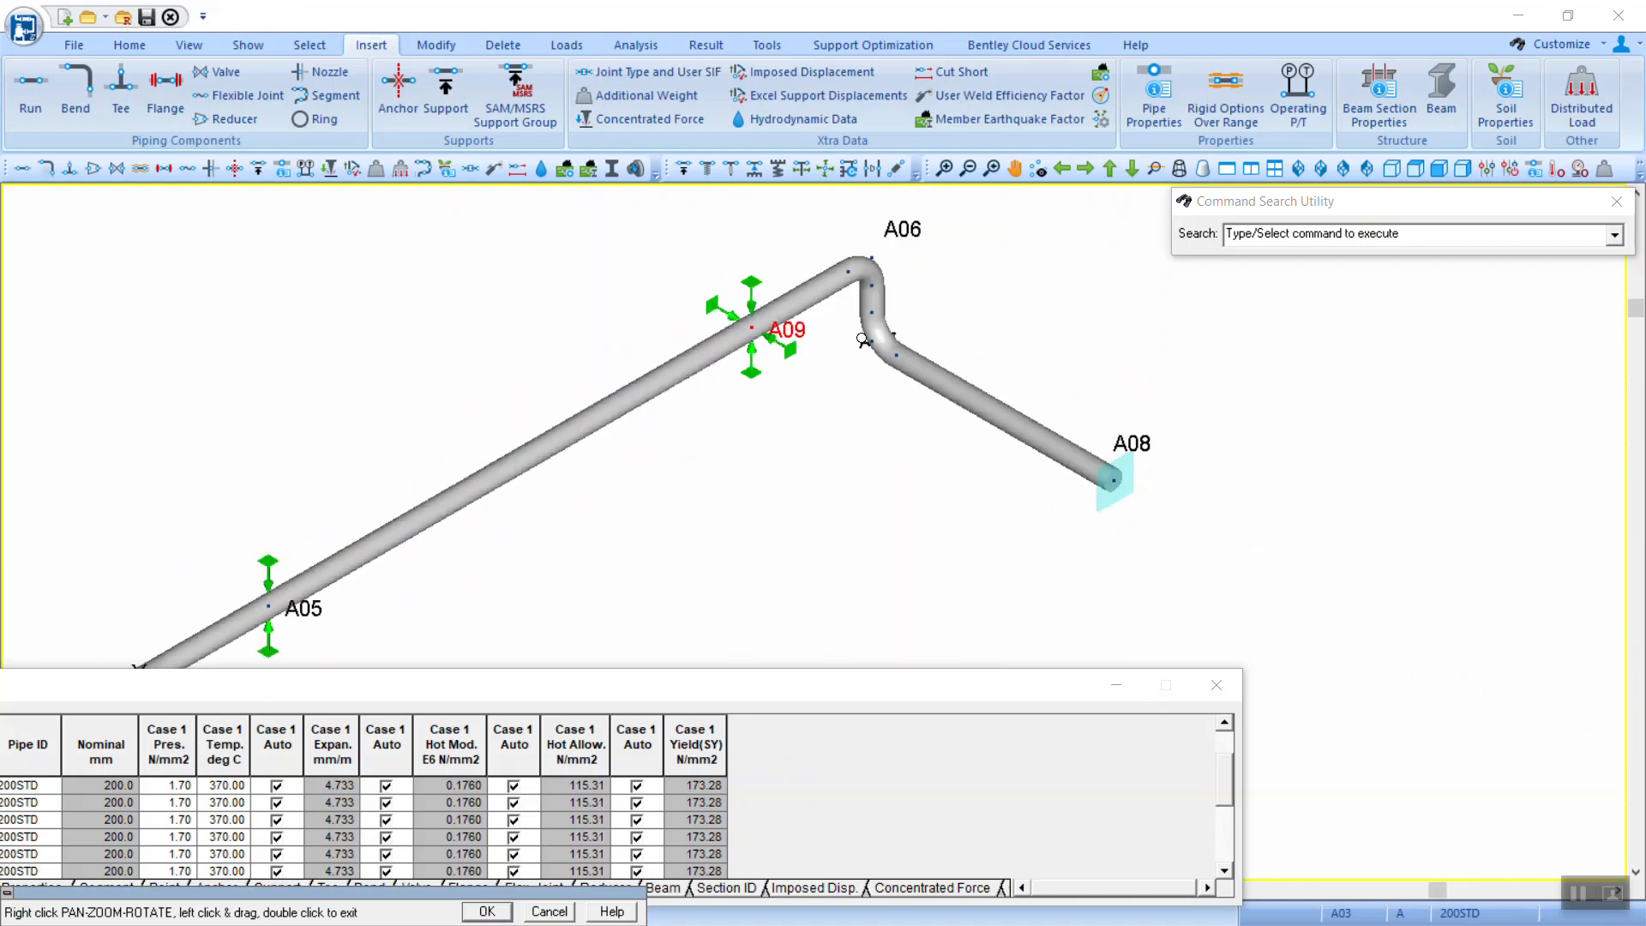
{"action": "scroll", "coordinate": [854, 351], "scroll_direction": "down", "scroll_amount": 3}
{"action": "scroll", "coordinate": [854, 351], "scroll_direction": "down", "scroll_amount": 5}
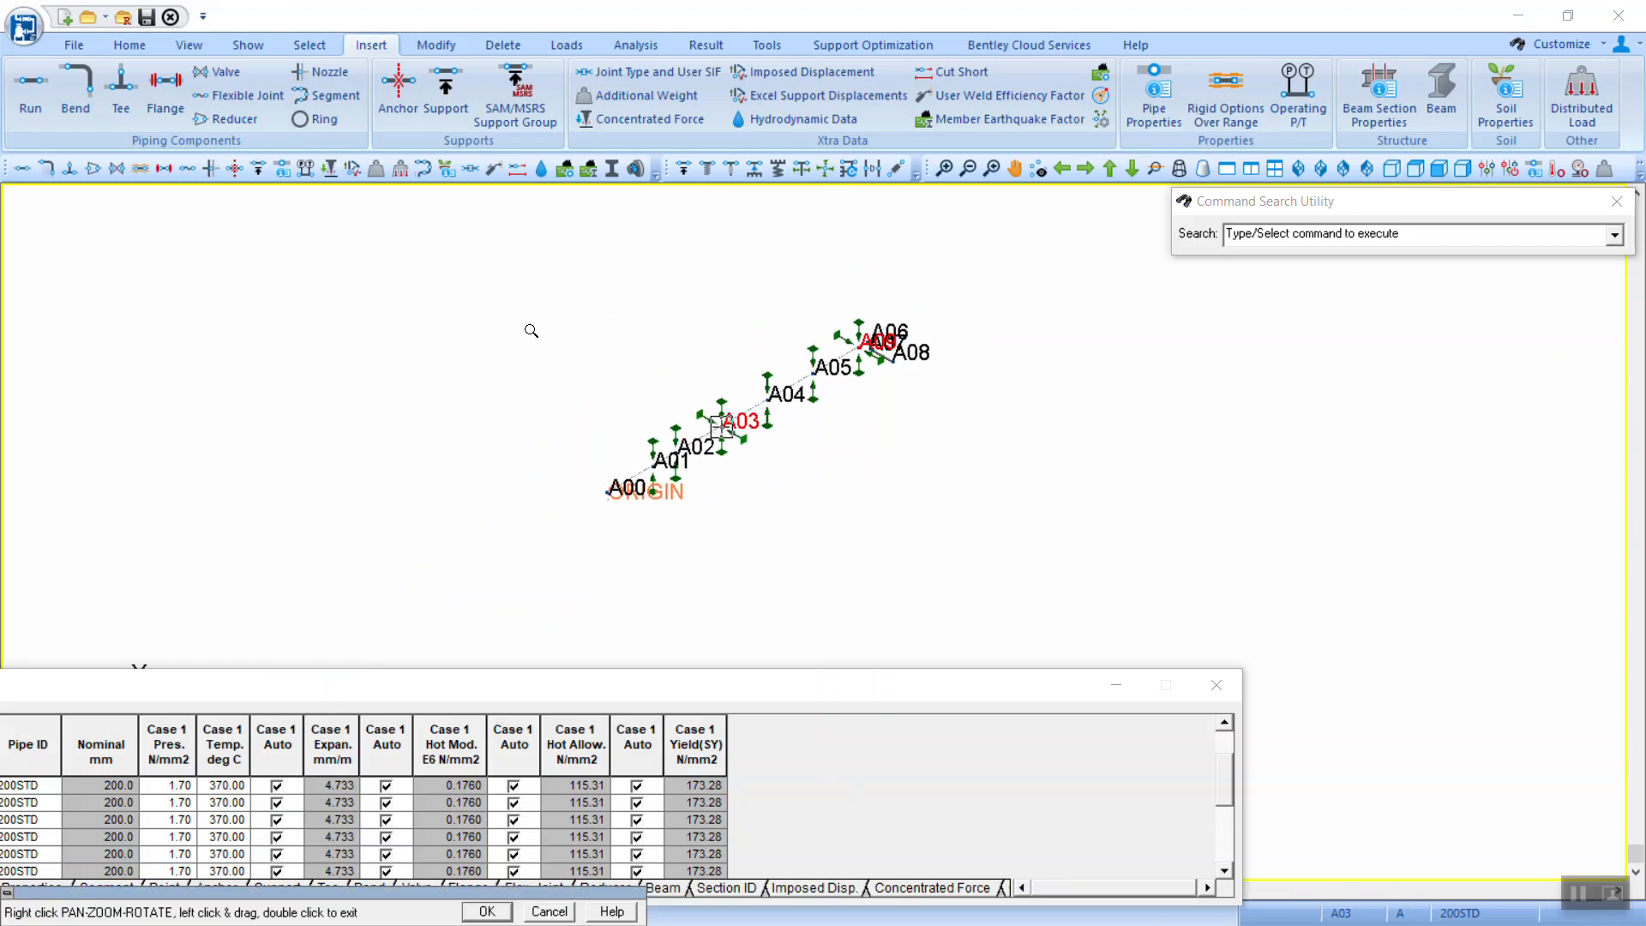
{"action": "double_click", "coordinate": [533, 337]}
{"action": "scroll", "coordinate": [421, 279], "scroll_direction": "down", "scroll_amount": 2}
Step: Select all points of the piping model
{"action": "double_click", "coordinate": [281, 220]}
{"action": "left_click_drag", "start_coordinate": [282, 208], "coordinate": [864, 534]}
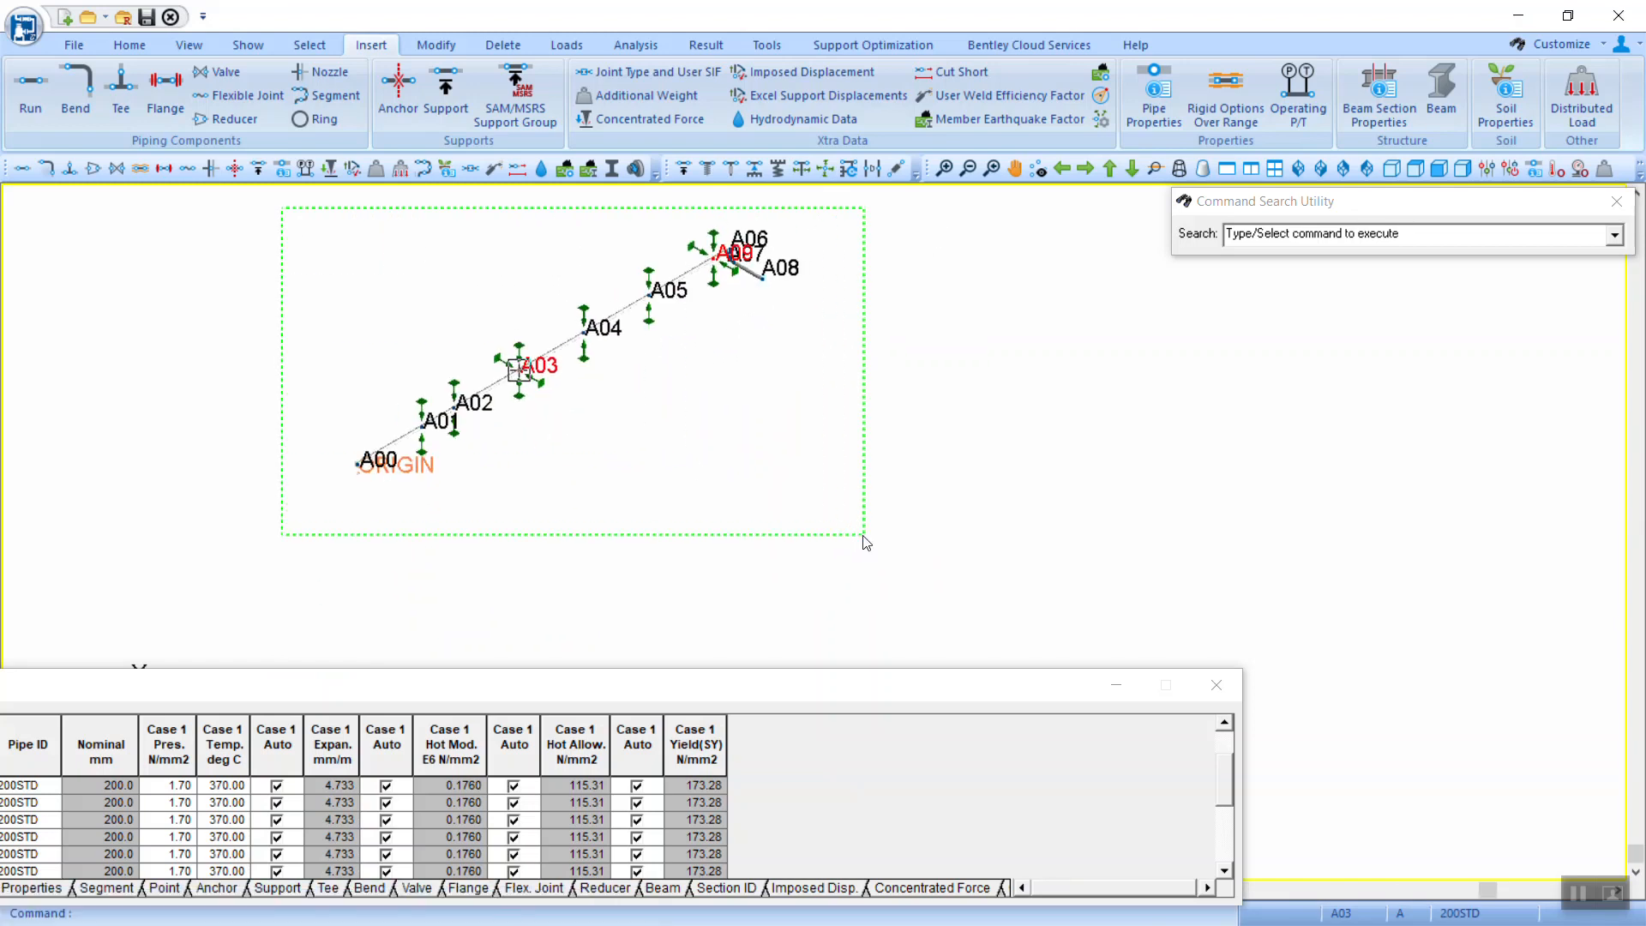
{"action": "scroll", "coordinate": [754, 358], "scroll_direction": "down", "scroll_amount": 2}
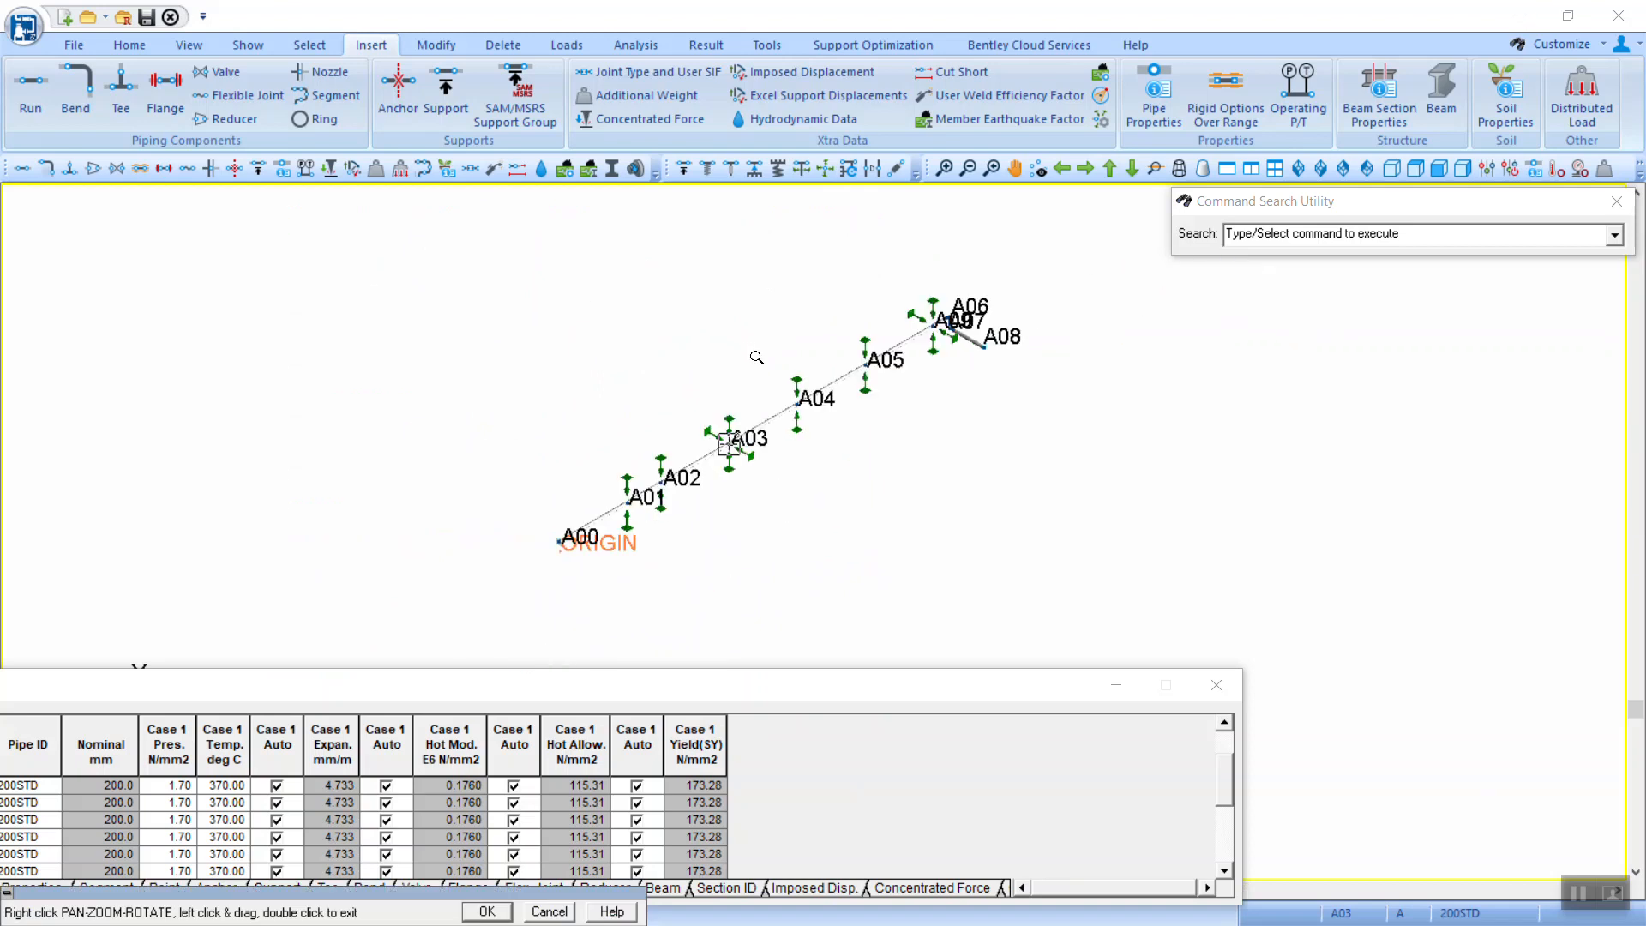
{"action": "left_click", "coordinate": [310, 46]}
{"action": "left_click", "coordinate": [29, 96]}
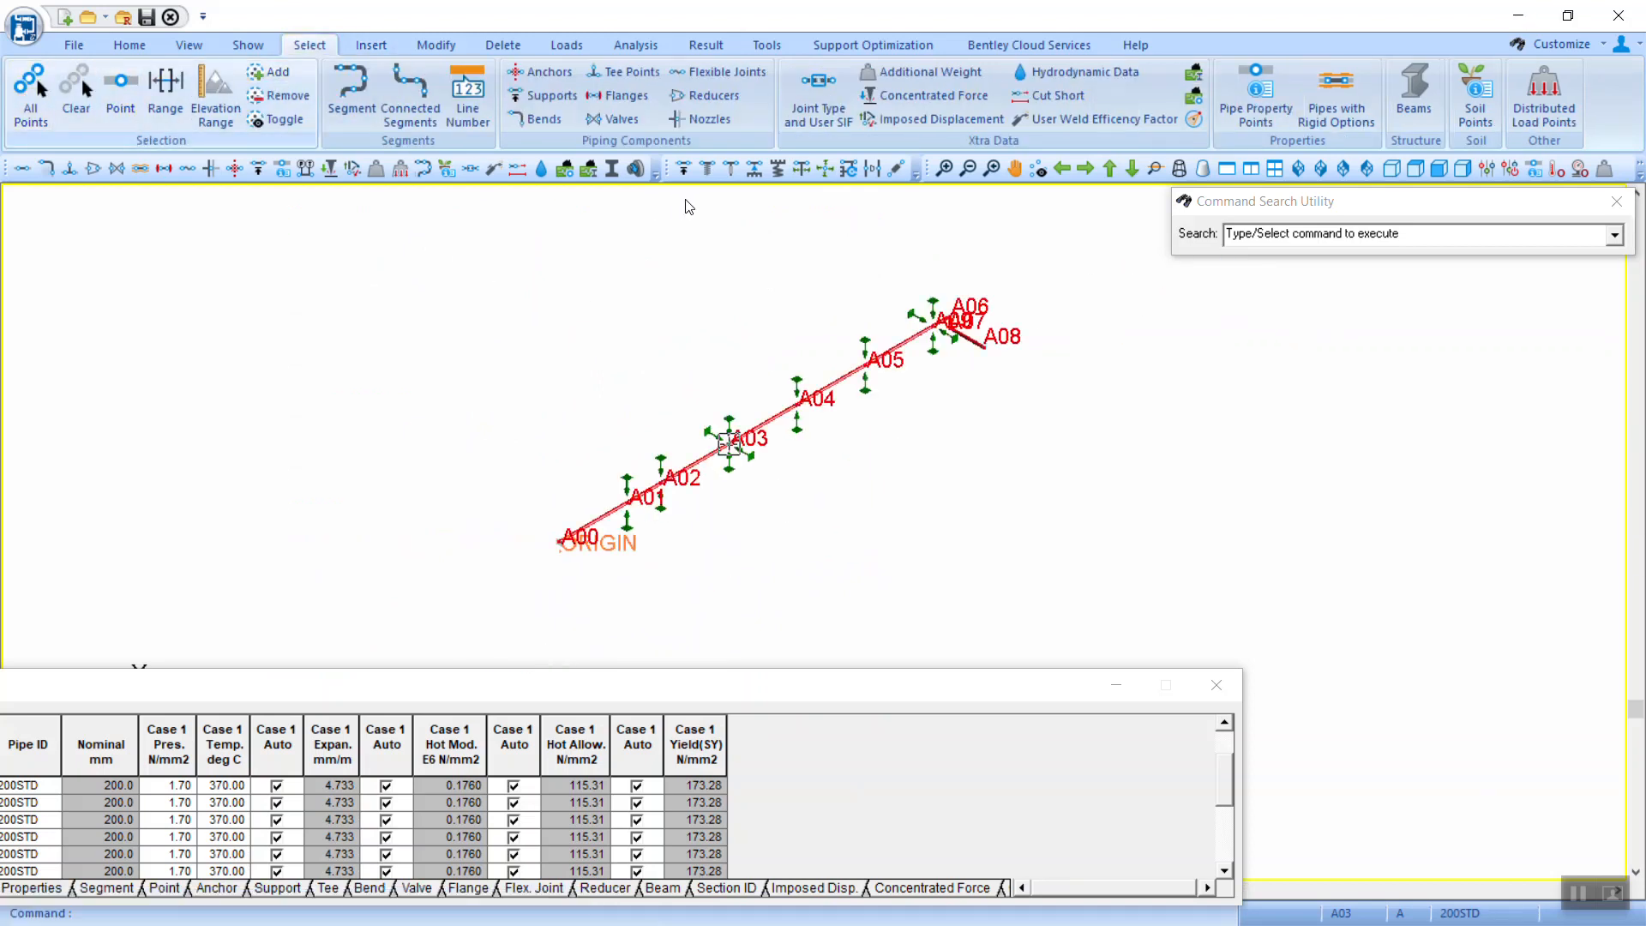
{"action": "middle_click_drag", "start_coordinate": [733, 203], "coordinate": [637, 231]}
{"action": "scroll", "coordinate": [635, 233], "scroll_direction": "up", "scroll_amount": 1}
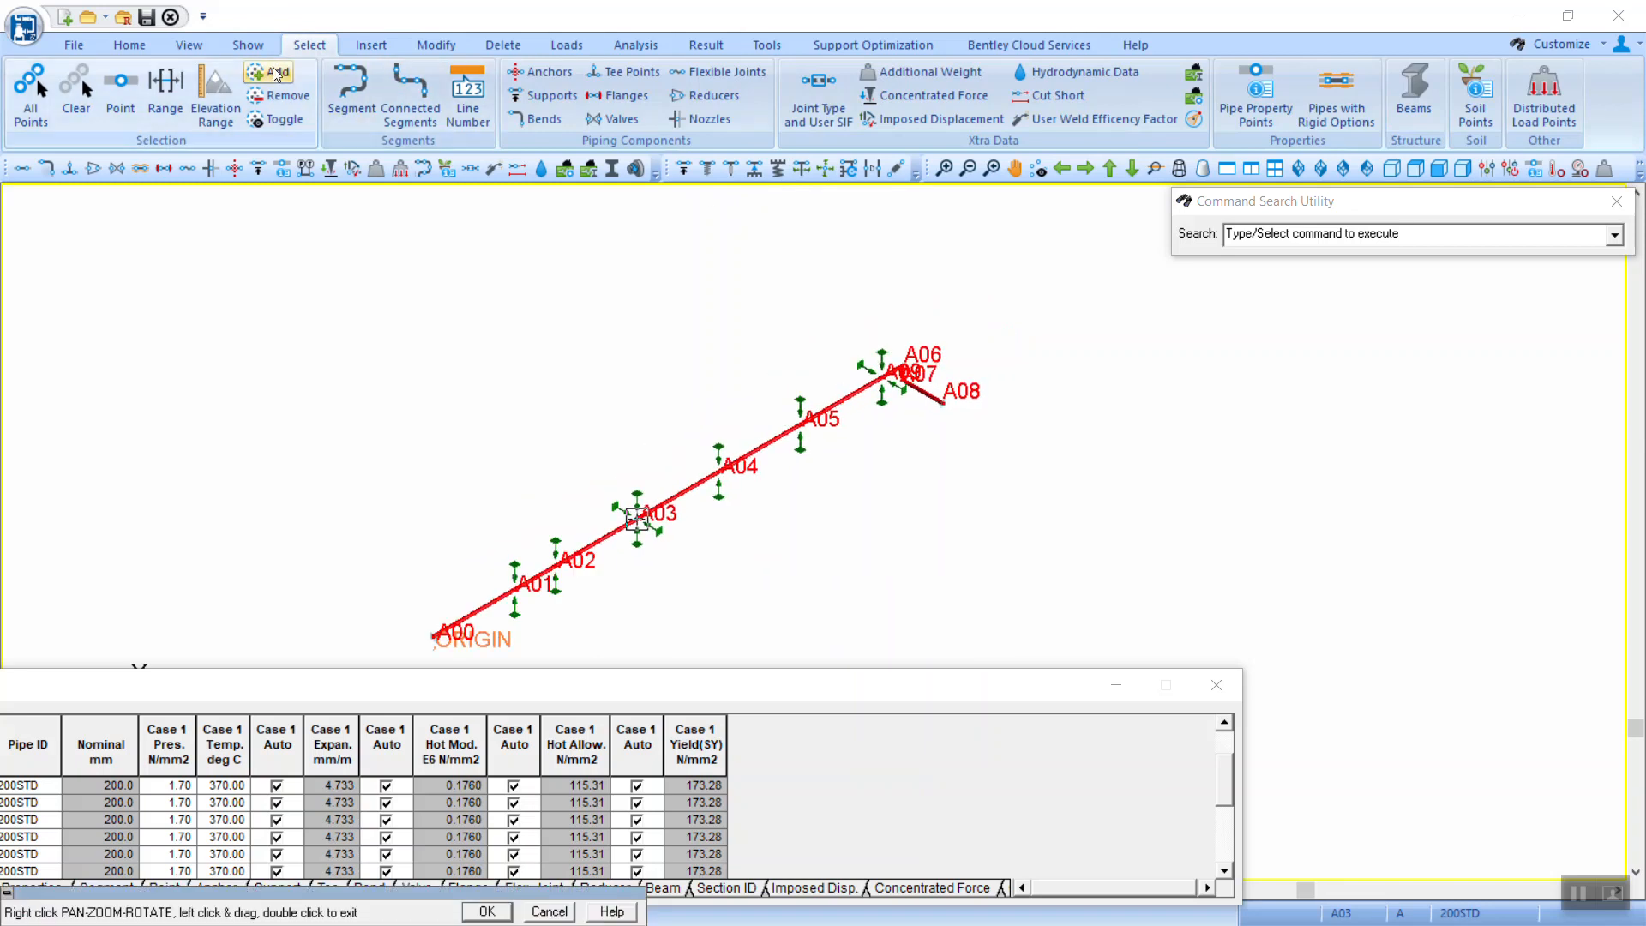
Step: Find the Renumber All Points command with a search for "renu" and renumber the selected points
{"action": "left_click", "coordinate": [120, 49]}
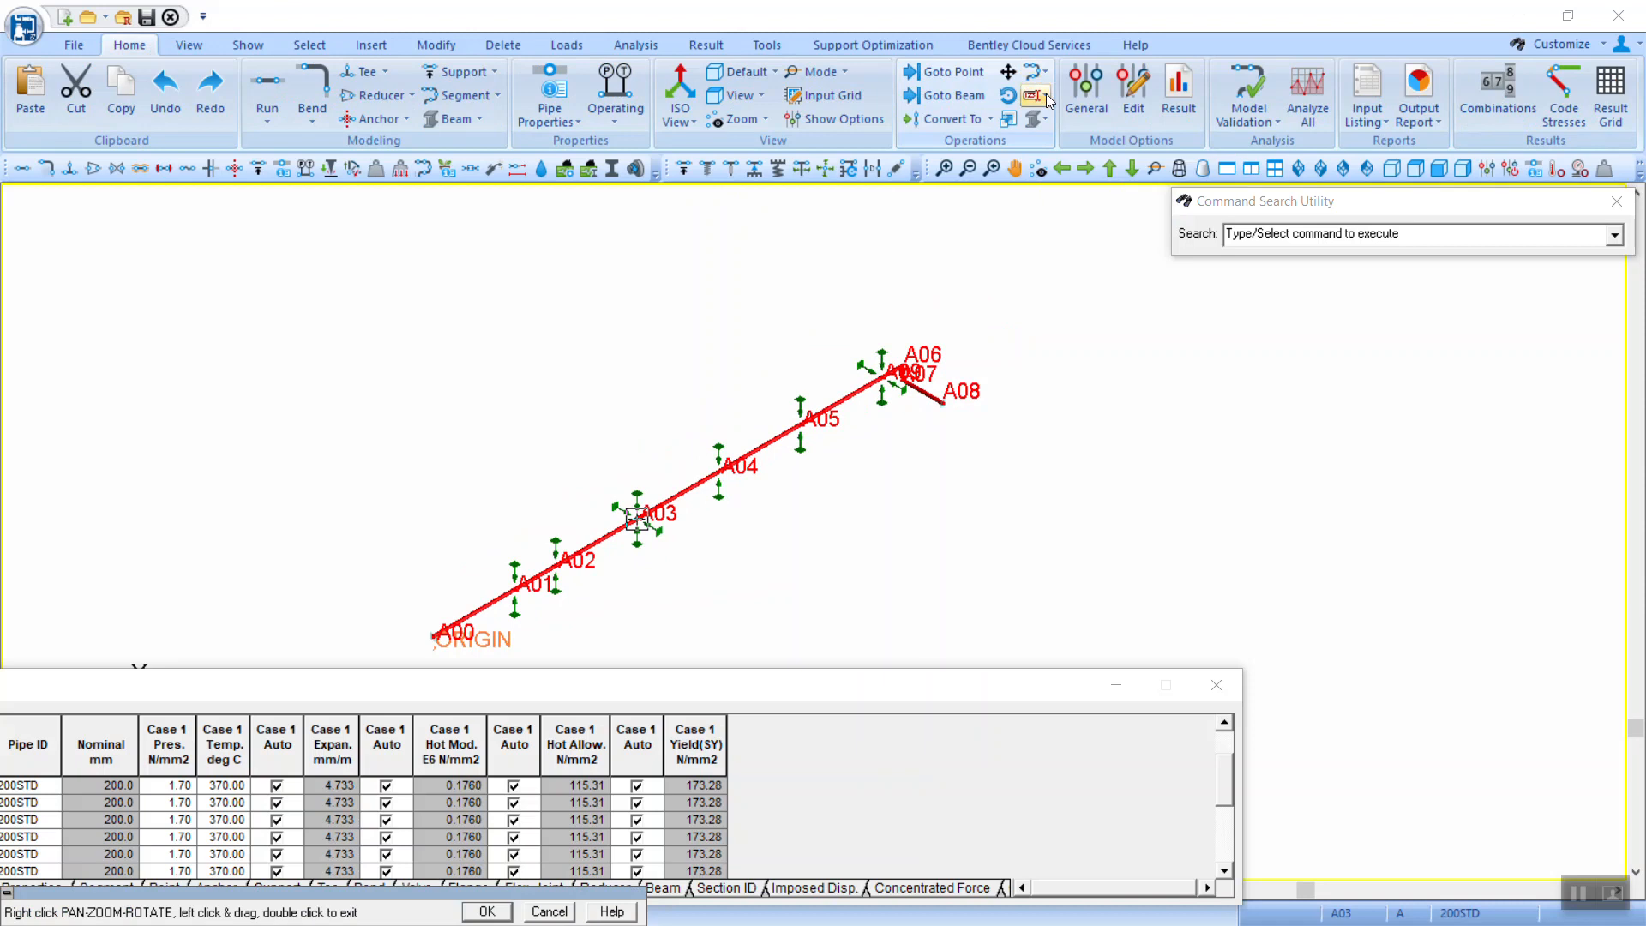
{"action": "left_click", "coordinate": [1238, 234]}
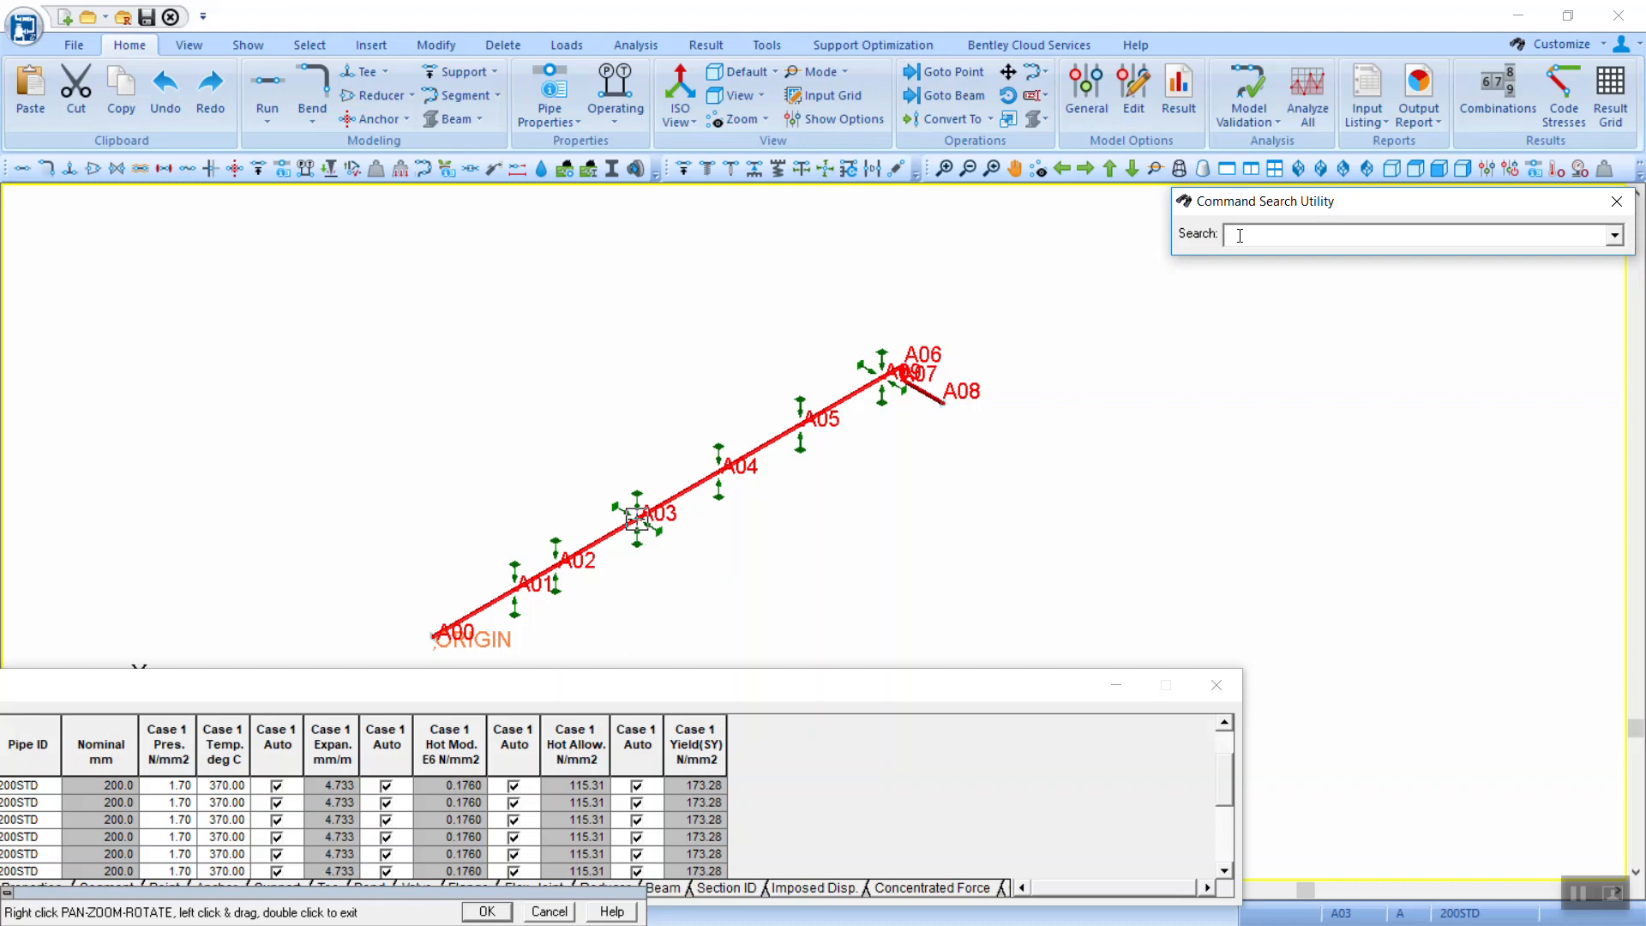
{"action": "type", "text": "renu"}
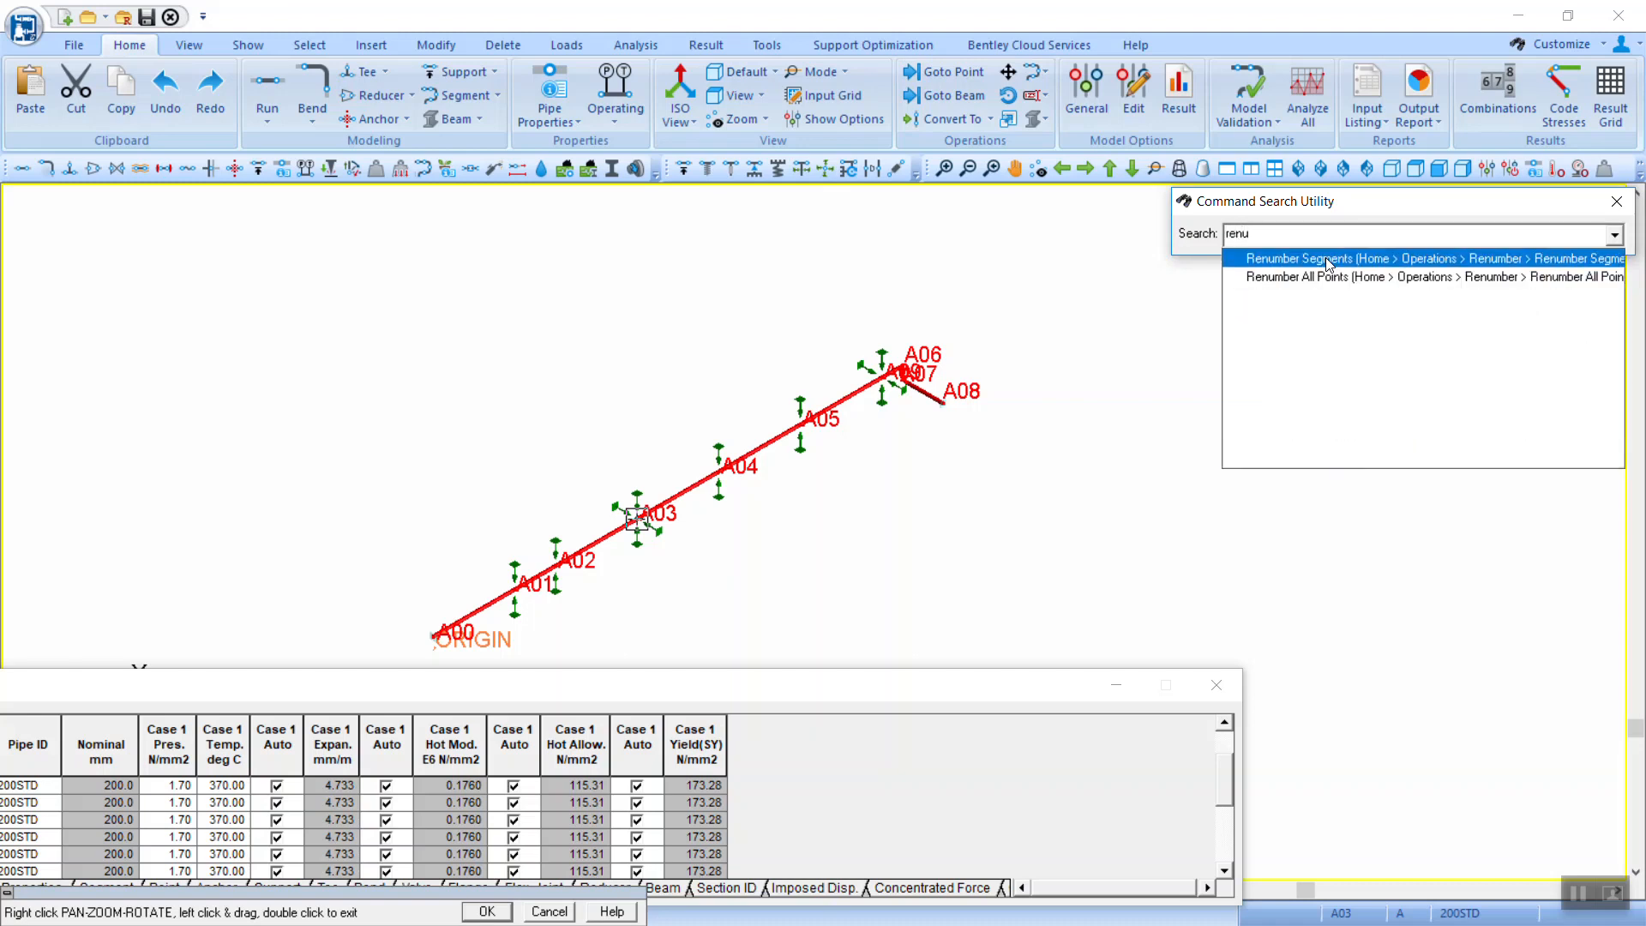
{"action": "left_click", "coordinate": [1333, 278]}
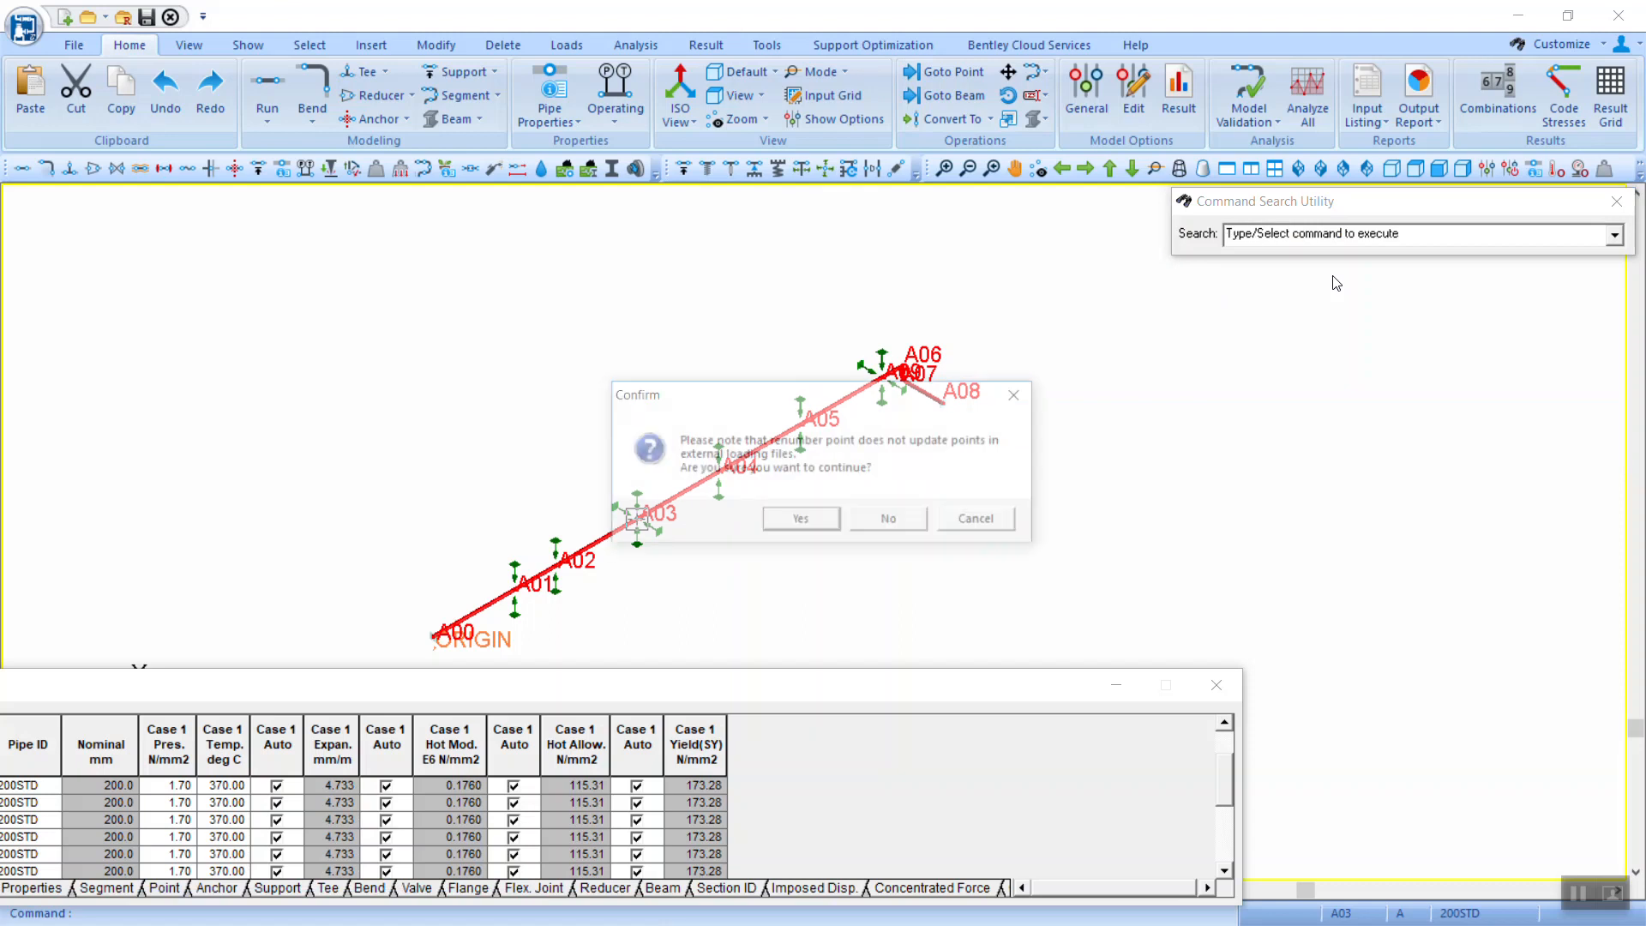
{"action": "left_click", "coordinate": [801, 518]}
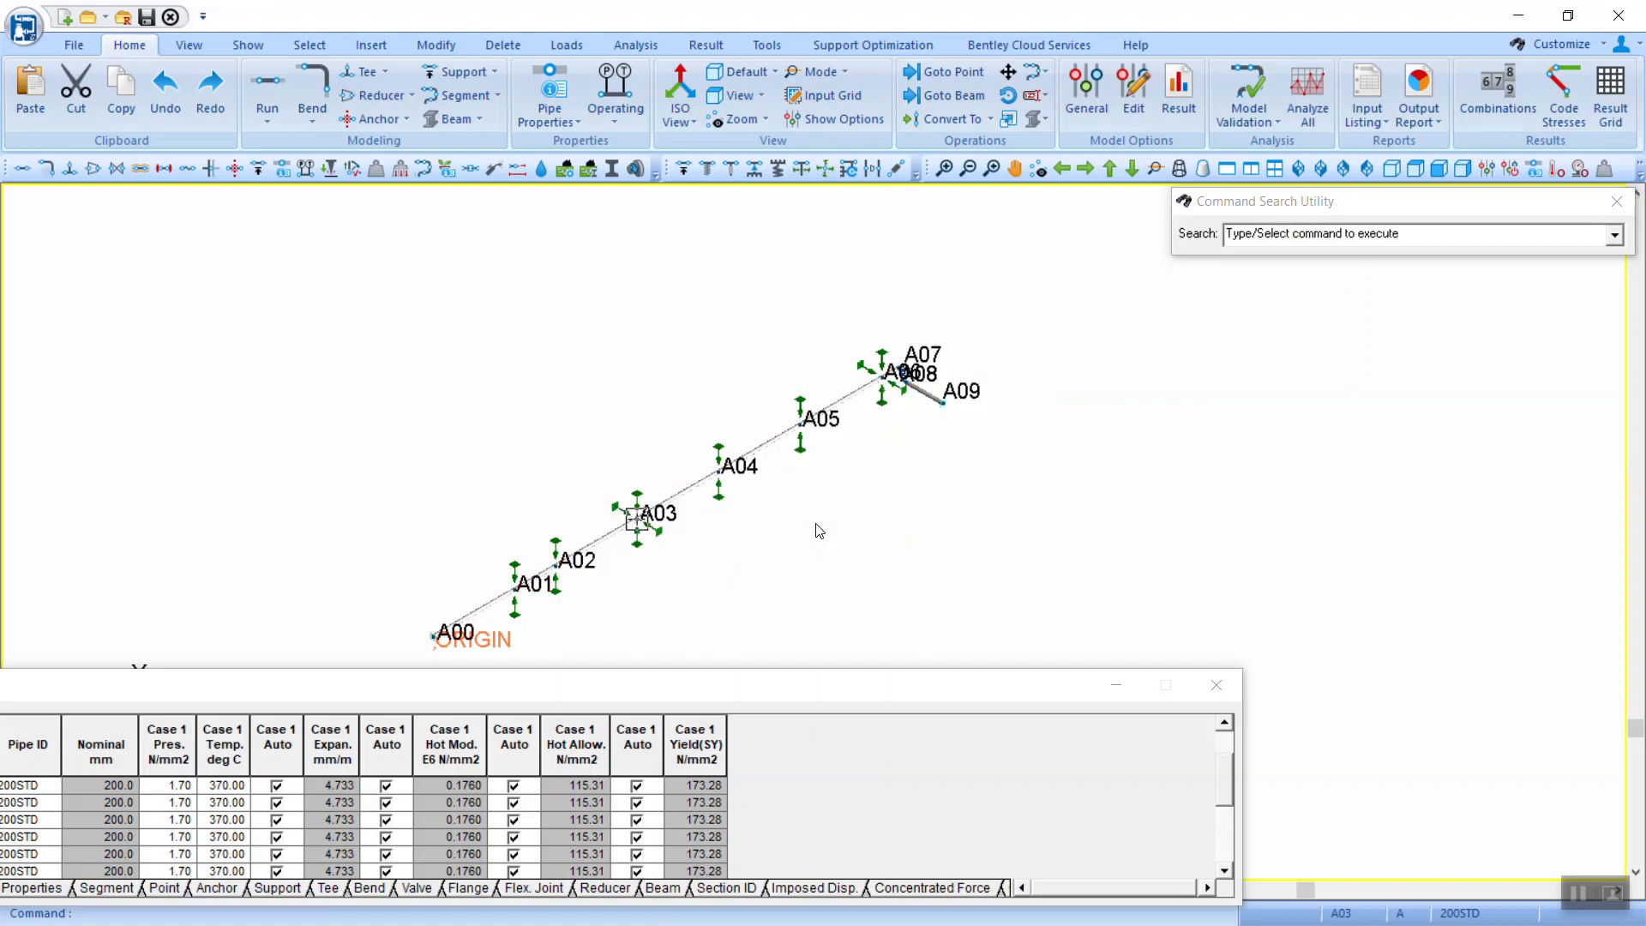
Step: Inspect the renumbered points along the line and move the Review Component Data grid fully into view
{"action": "scroll", "coordinate": [865, 412], "scroll_direction": "up", "scroll_amount": 4}
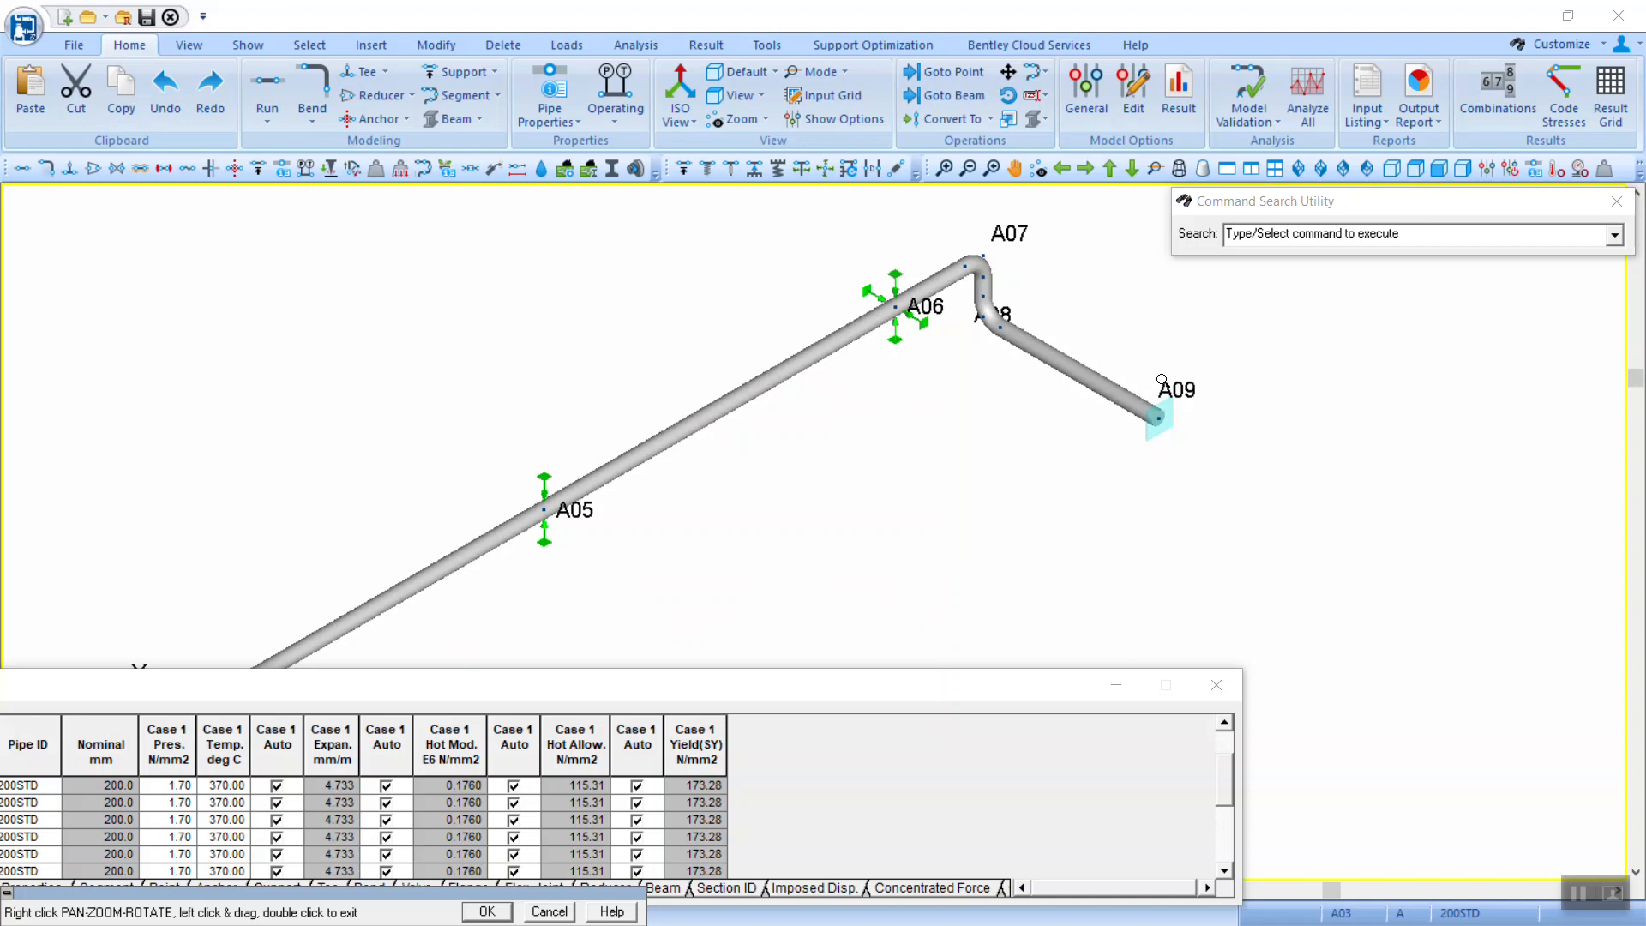
{"action": "scroll", "coordinate": [991, 404], "scroll_direction": "down", "scroll_amount": 7}
{"action": "middle_click_drag", "start_coordinate": [919, 510], "coordinate": [915, 409]}
{"action": "scroll", "coordinate": [913, 410], "scroll_direction": "up", "scroll_amount": 3}
{"action": "left_click_drag", "start_coordinate": [818, 686], "coordinate": [1175, 541]}
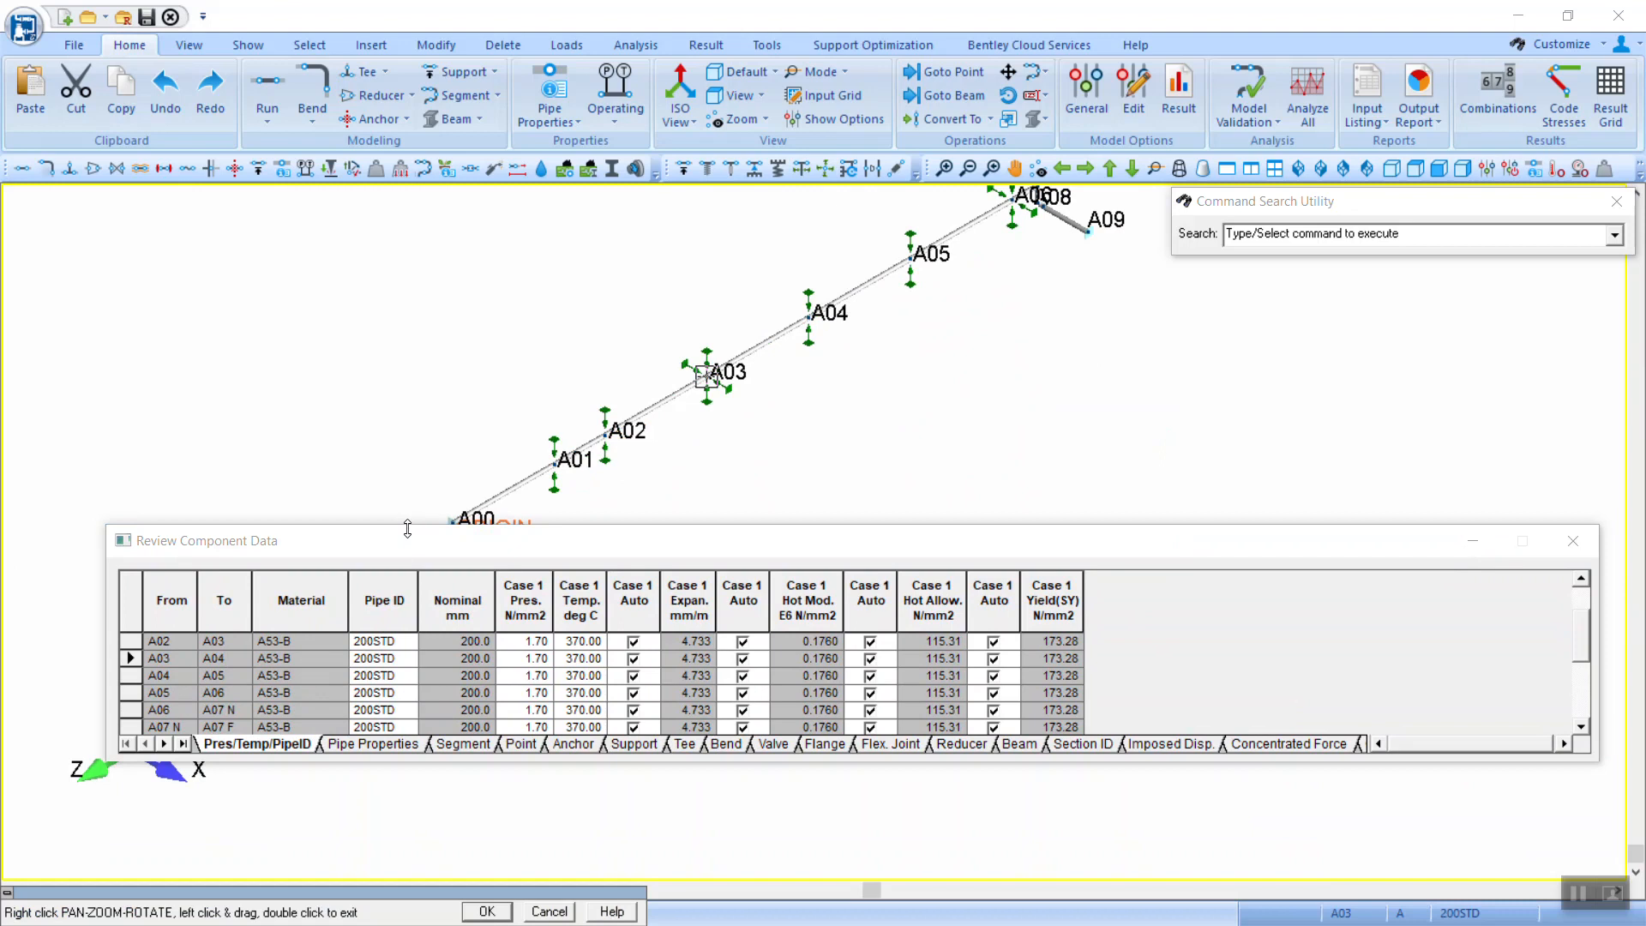
Step: Enlarge the Review Component Data grid and examine the pressure/temperature data and the nominal size and schedule of pipe 200STD
{"action": "left_click_drag", "start_coordinate": [409, 525], "coordinate": [427, 337]}
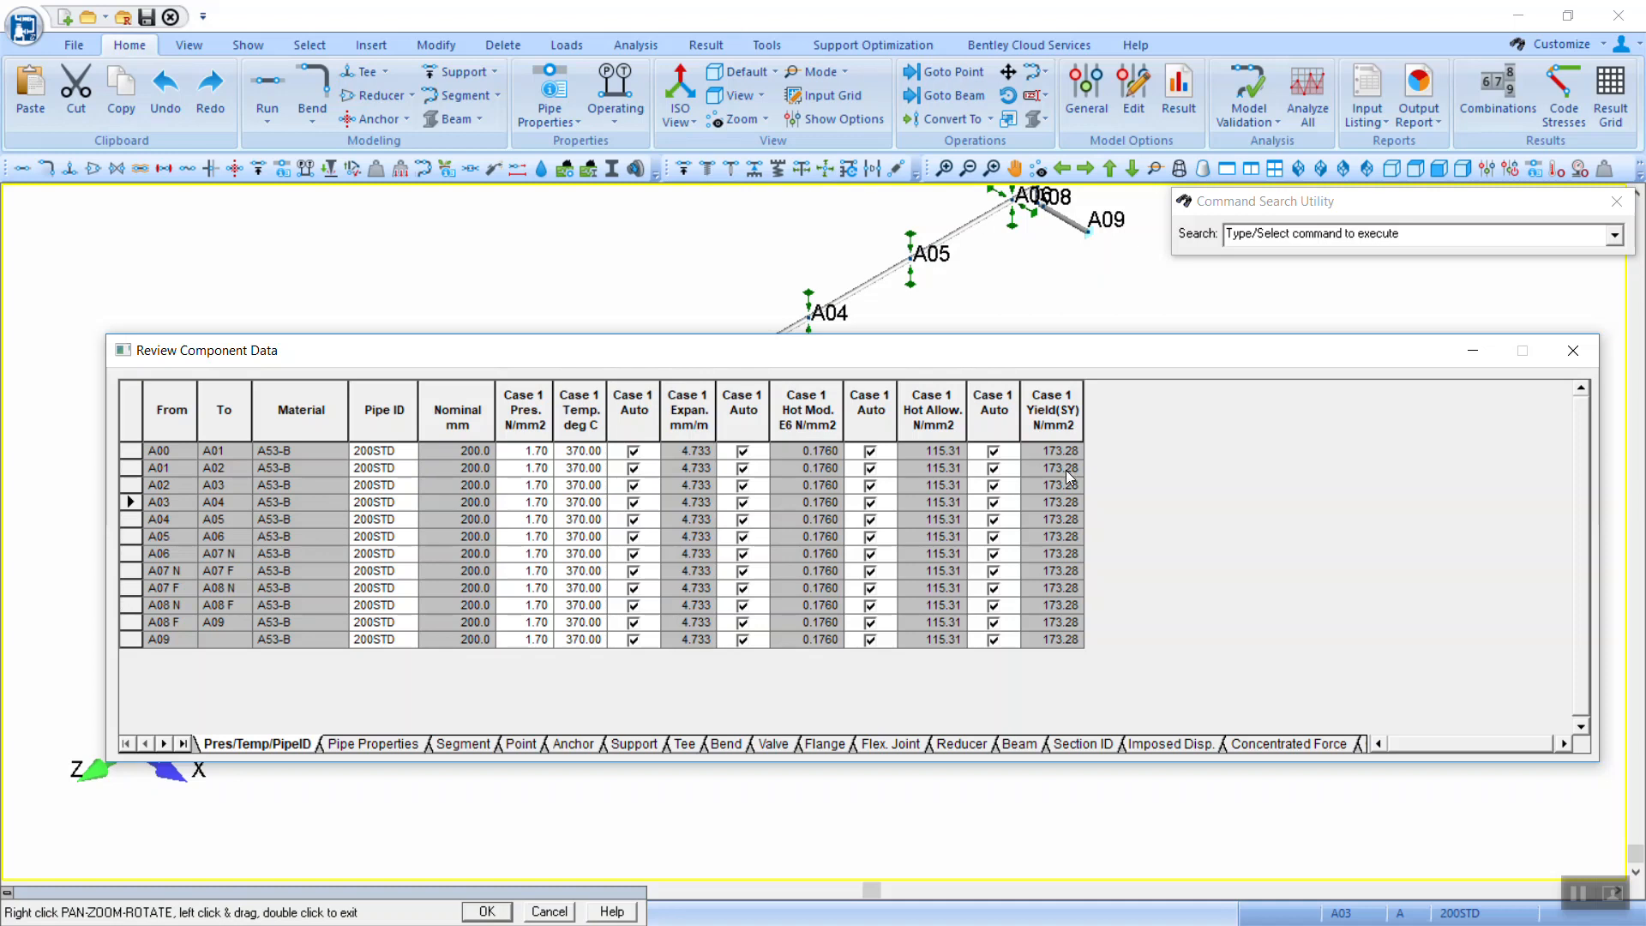
{"action": "left_click", "coordinate": [373, 744]}
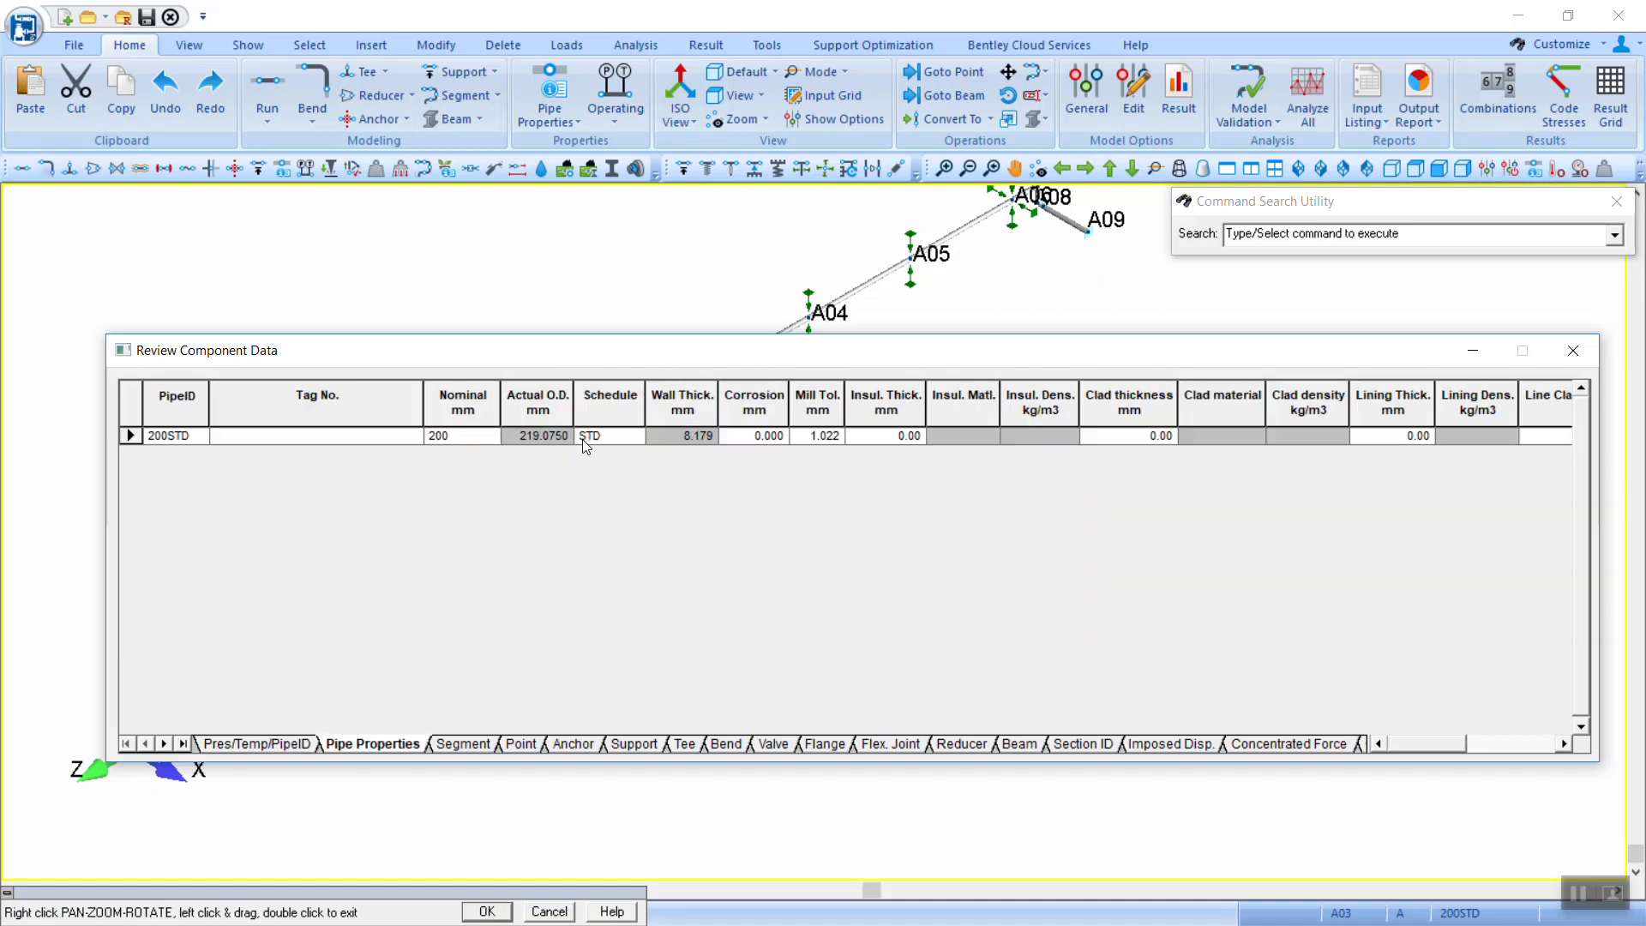
{"action": "left_click", "coordinate": [634, 436]}
{"action": "left_click", "coordinate": [638, 437]}
{"action": "left_click", "coordinate": [638, 437]}
{"action": "left_click", "coordinate": [480, 436]}
{"action": "left_click", "coordinate": [491, 437]}
{"action": "left_click", "coordinate": [491, 437]}
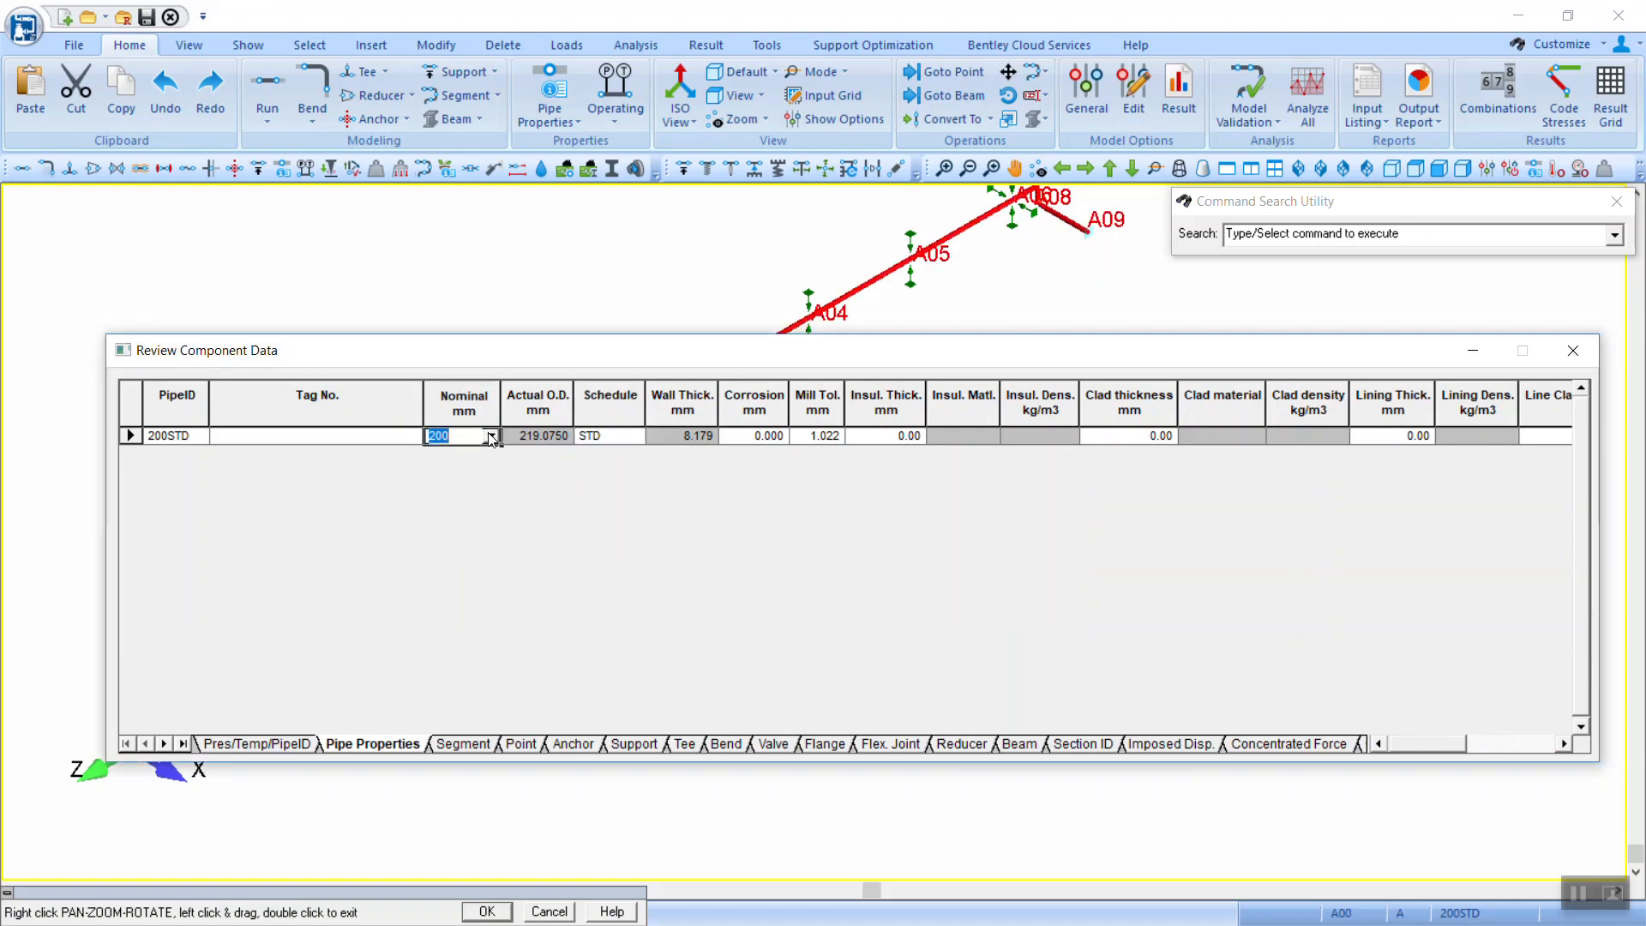
Step: Review segment A's data, hiding the segment in the model and showing it again
{"action": "left_click", "coordinate": [456, 744]}
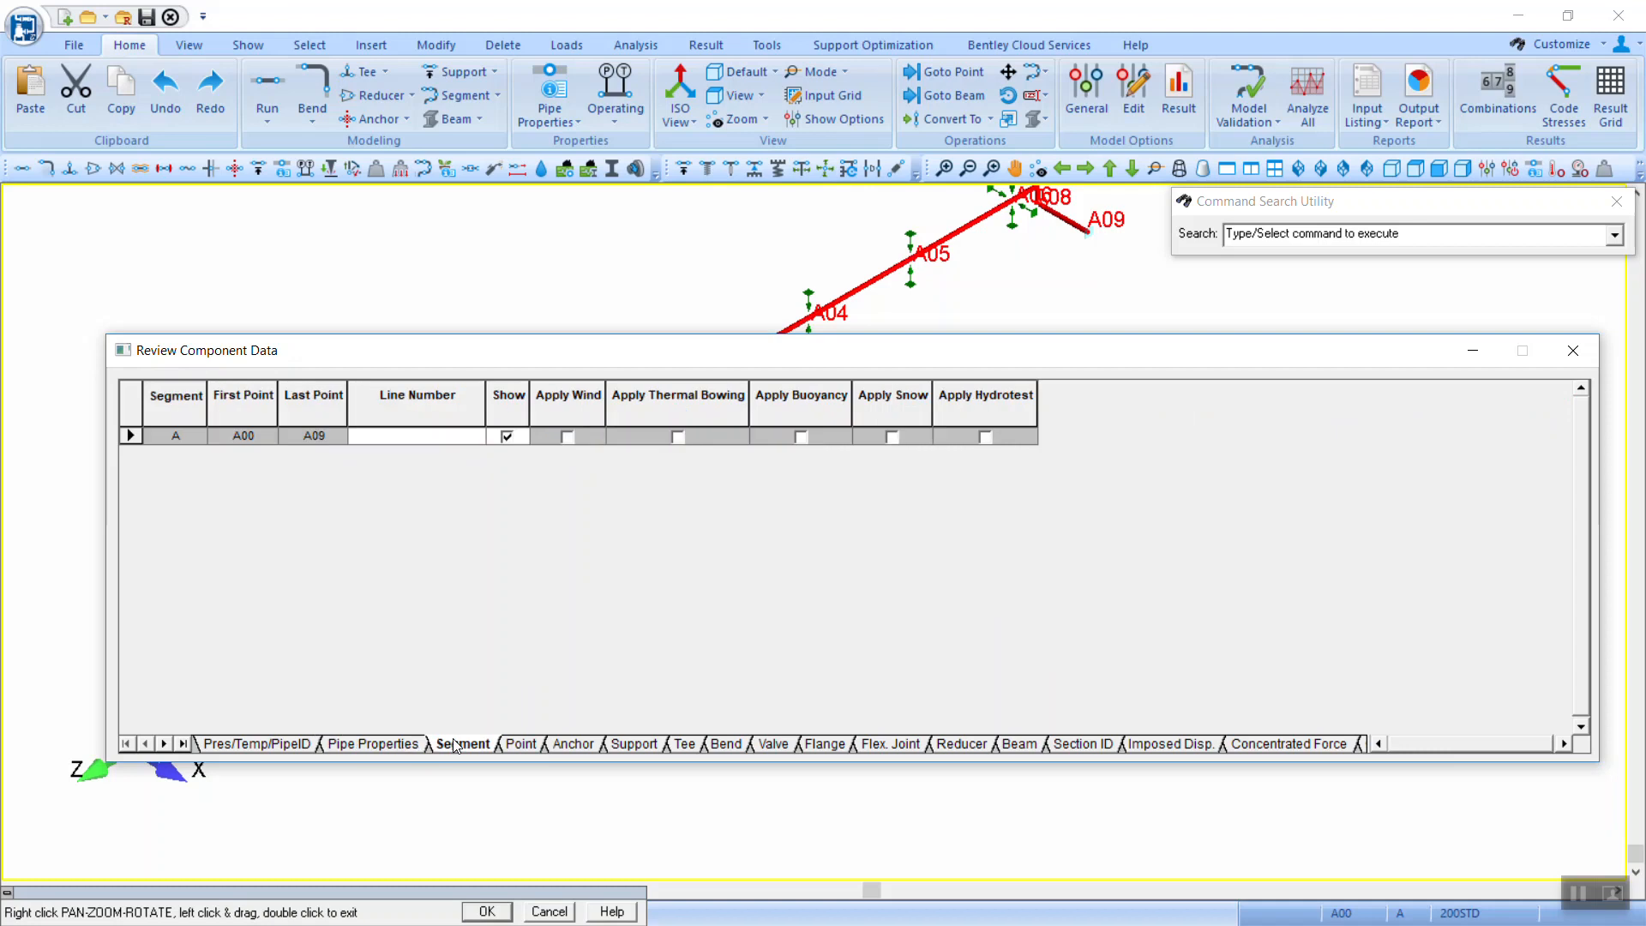
{"action": "left_click", "coordinate": [130, 436]}
{"action": "left_click_drag", "start_coordinate": [388, 352], "coordinate": [403, 460]}
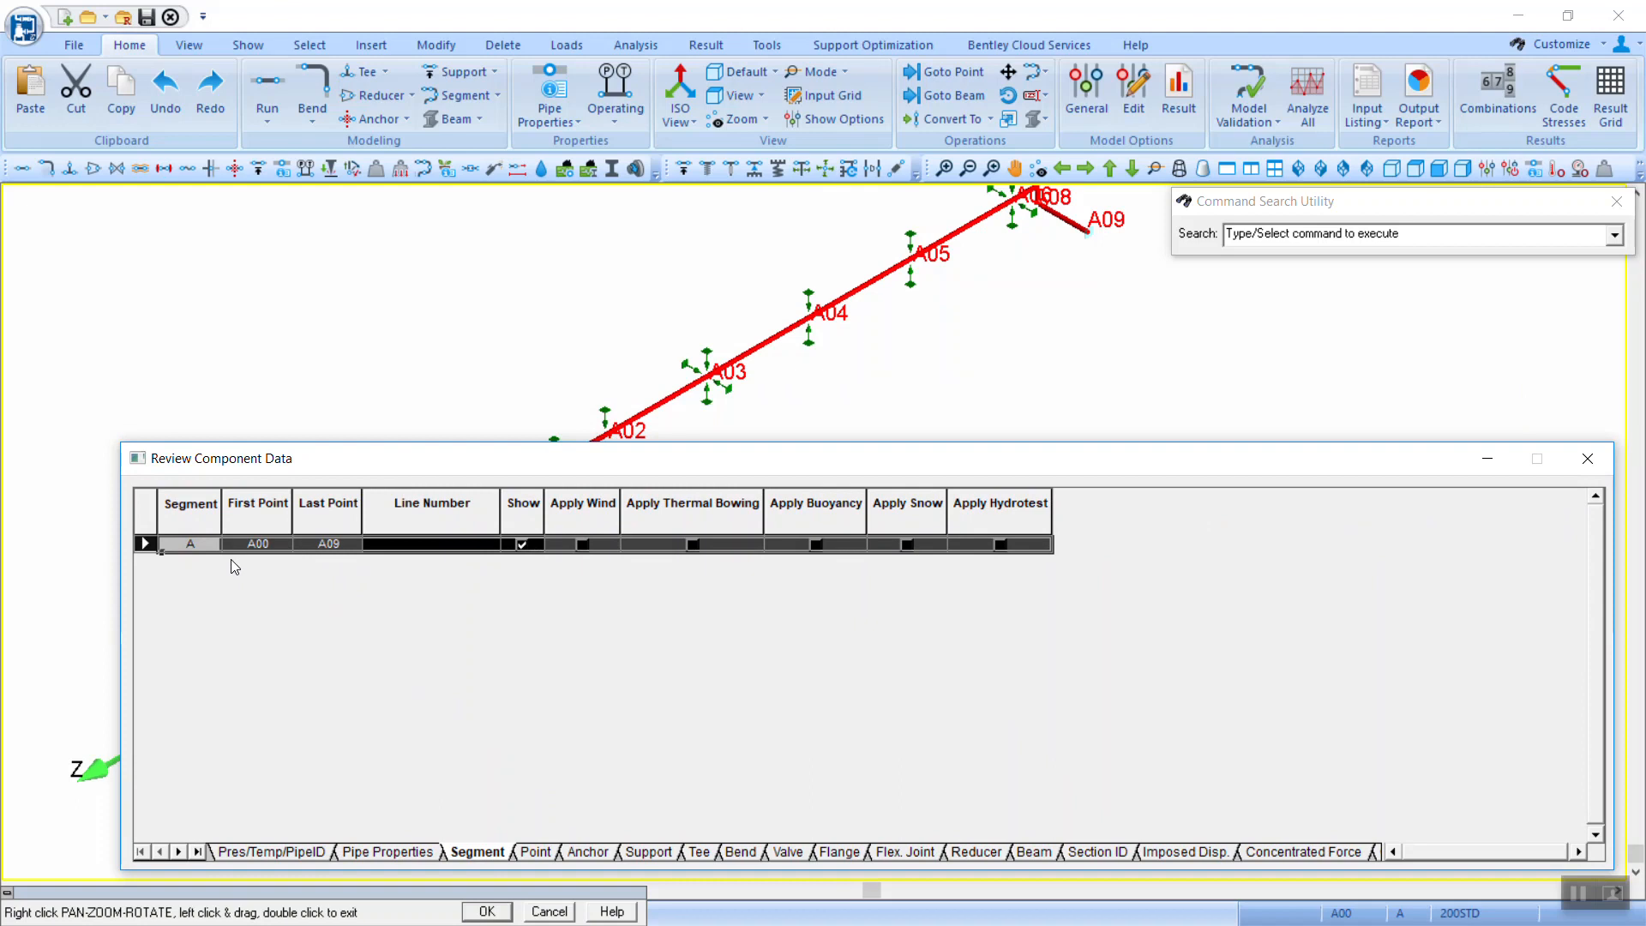
{"action": "left_click", "coordinate": [523, 545]}
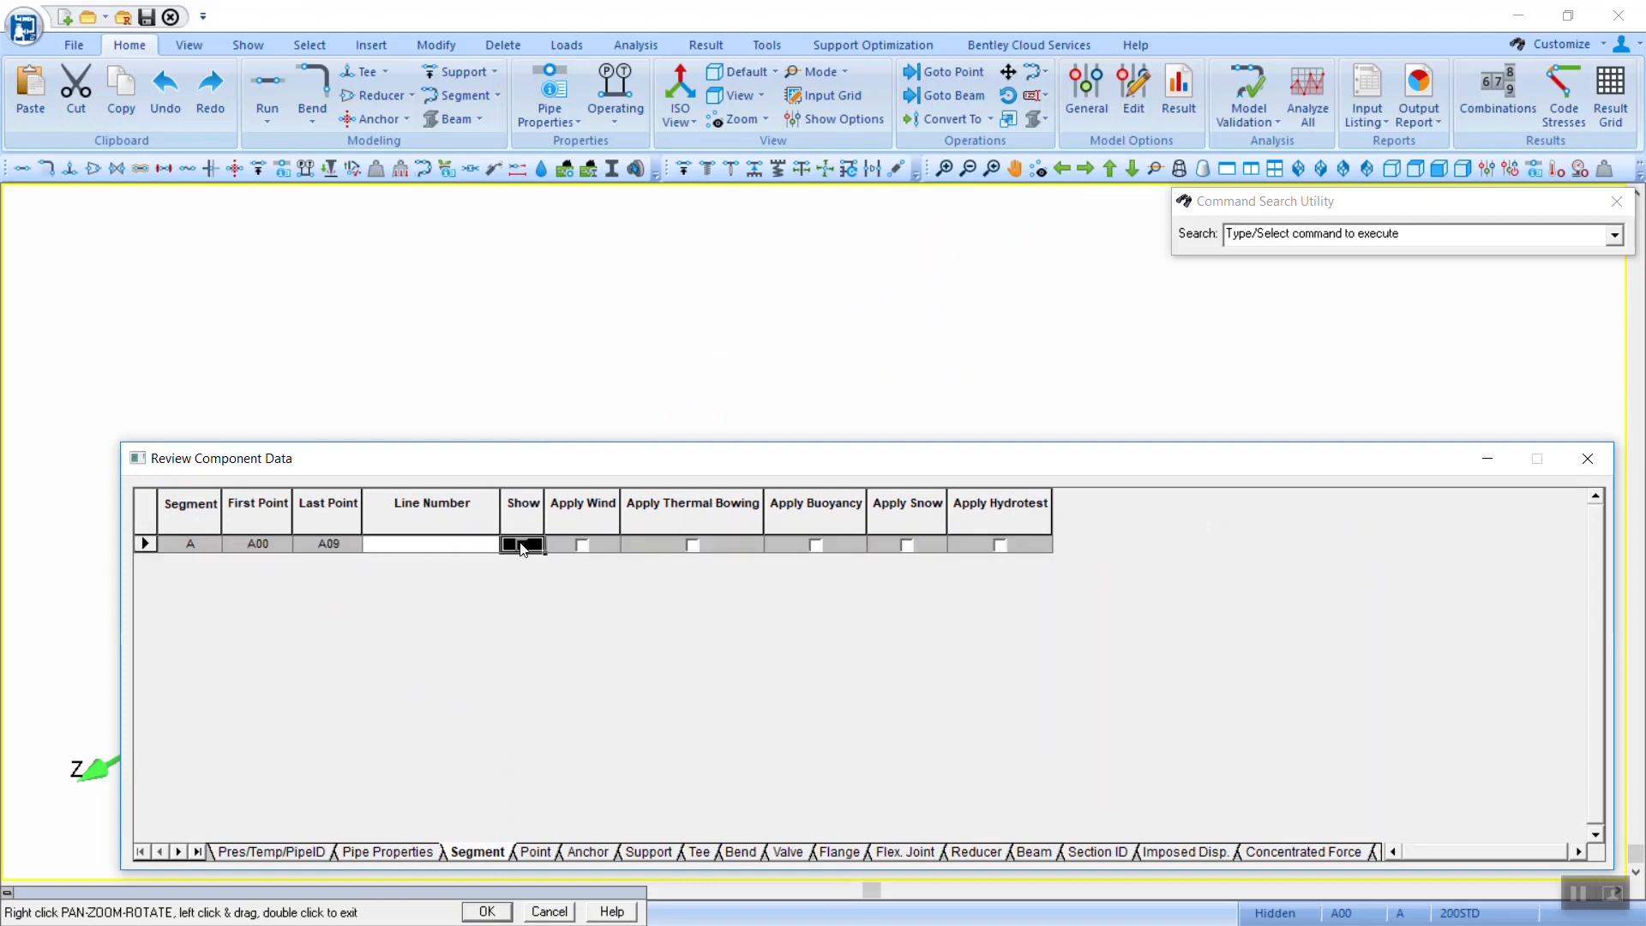
{"action": "left_click", "coordinate": [523, 545]}
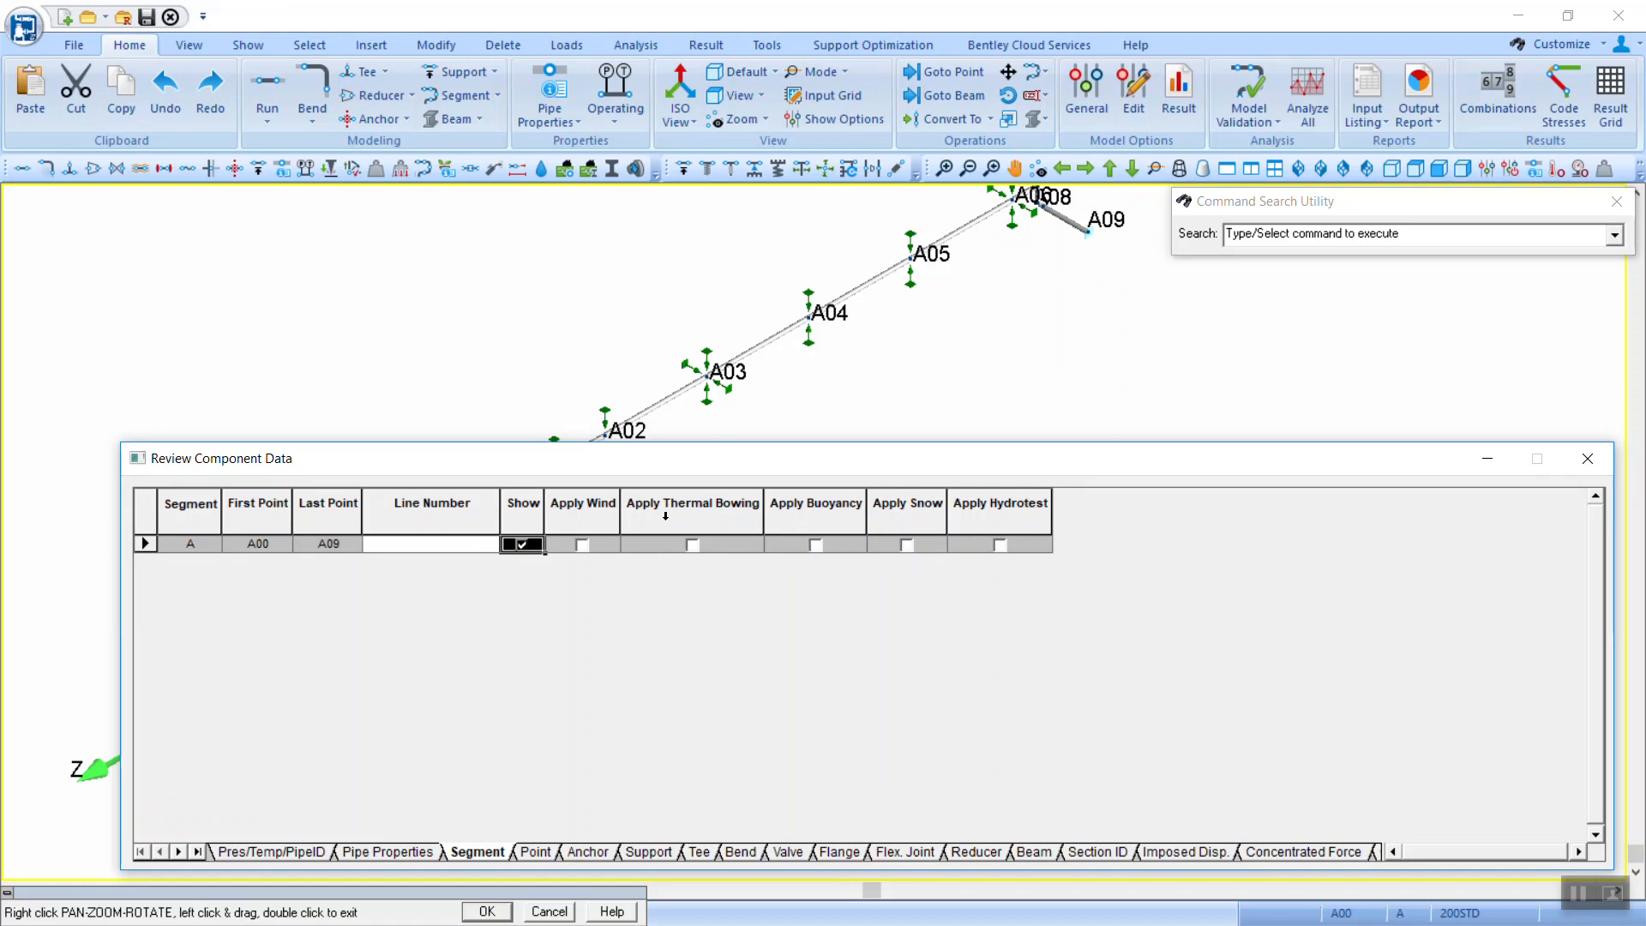
Step: Review the point lengths and offsets along segment A and the type of the anchor at A00
{"action": "left_click", "coordinate": [554, 853]}
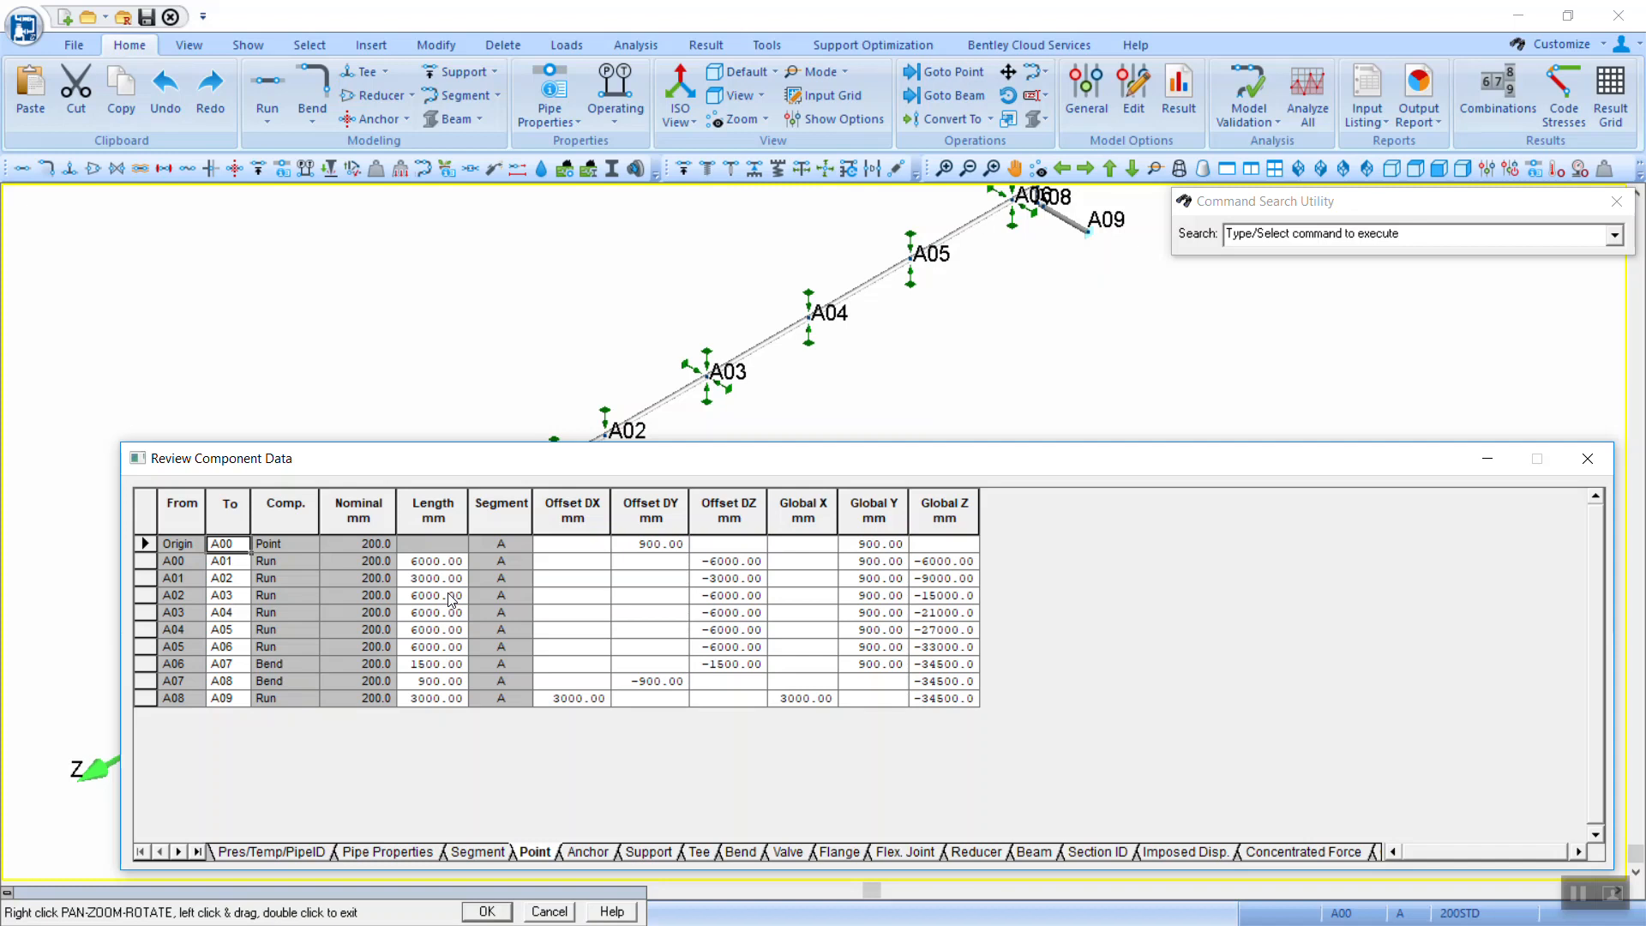
{"action": "left_click", "coordinate": [588, 852]}
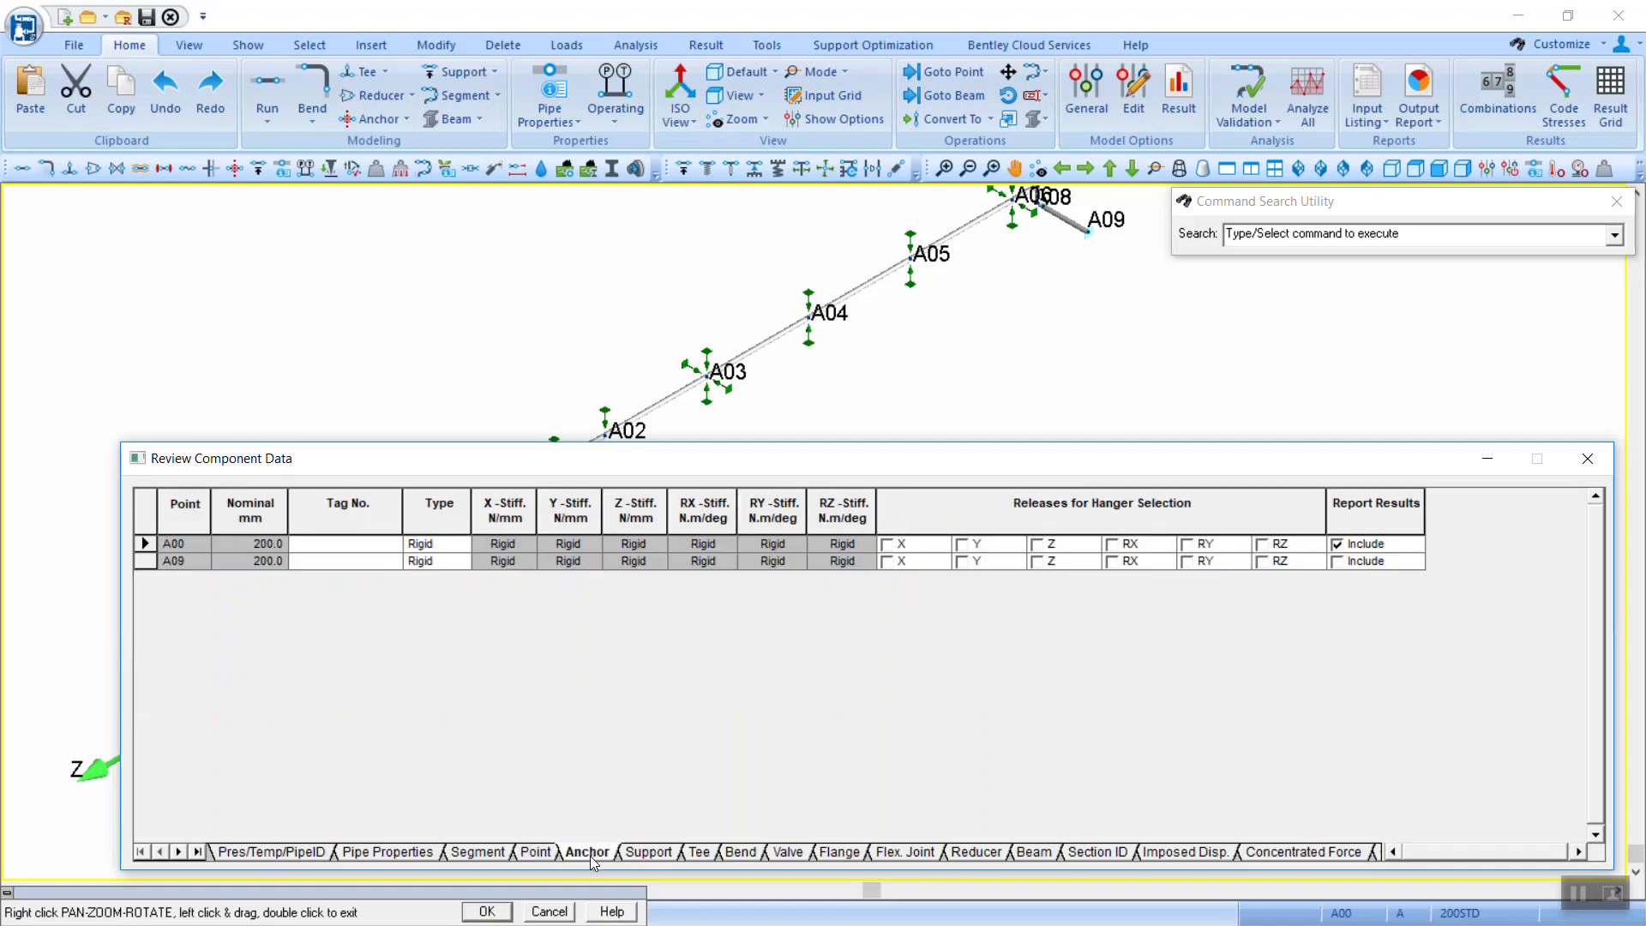
{"action": "left_click", "coordinate": [460, 545]}
{"action": "left_click", "coordinate": [461, 545]}
{"action": "left_click", "coordinate": [461, 545]}
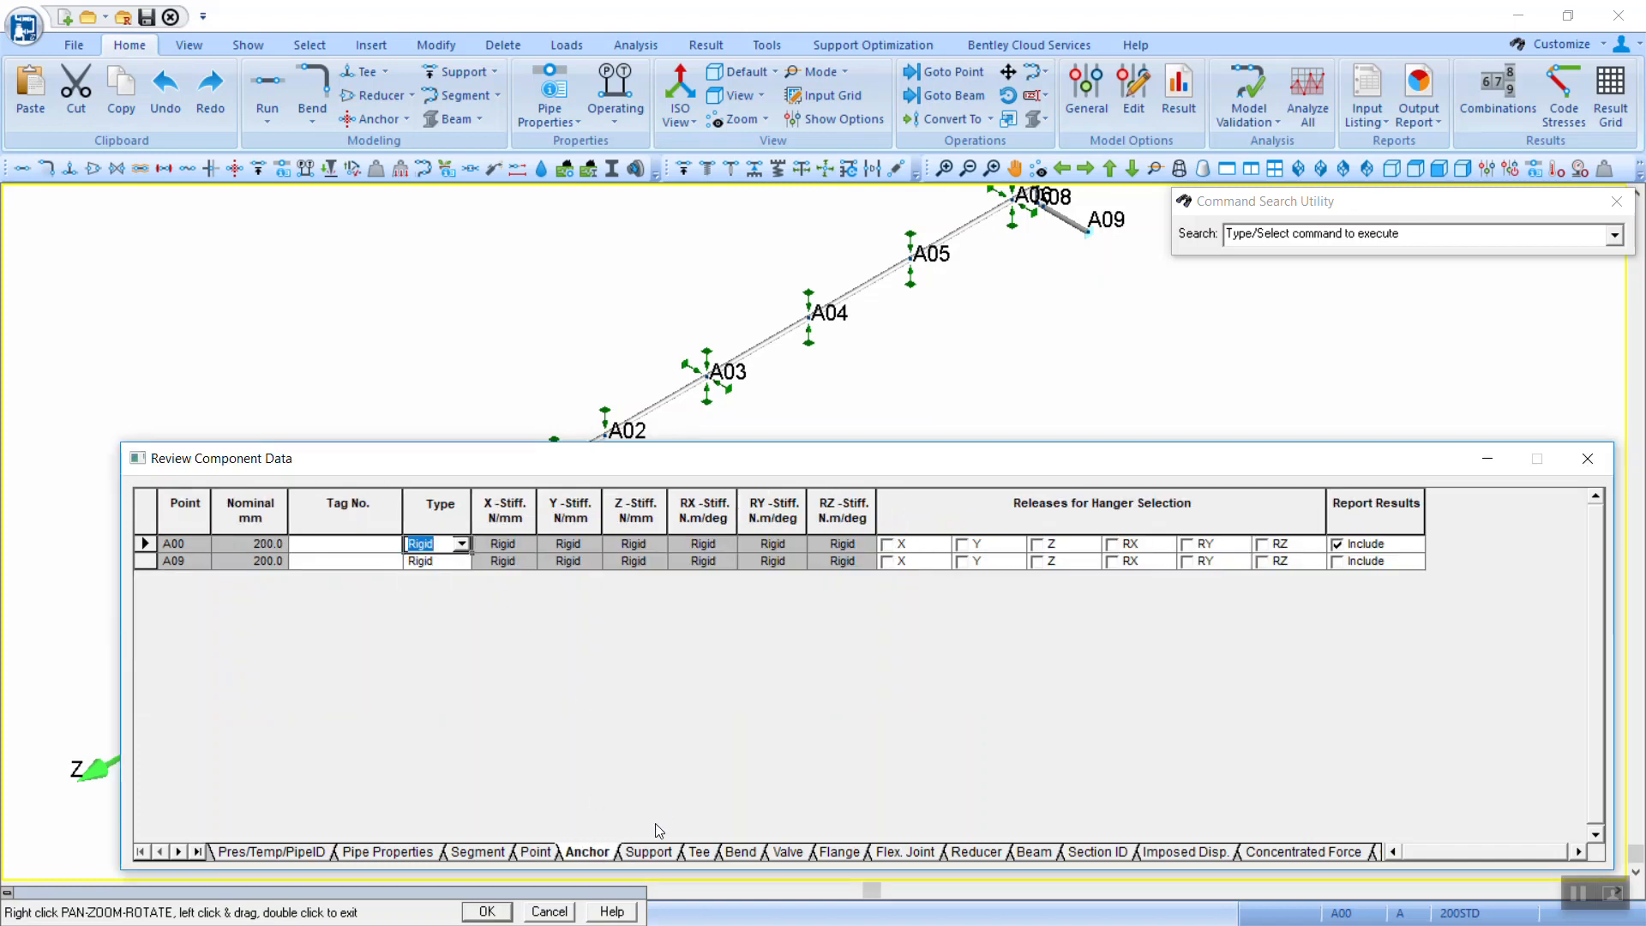
Step: Review the support, tee, bend, valve, flange and reducer data and return to the pressure and temperature data
{"action": "left_click", "coordinate": [649, 852]}
{"action": "left_click", "coordinate": [725, 544]}
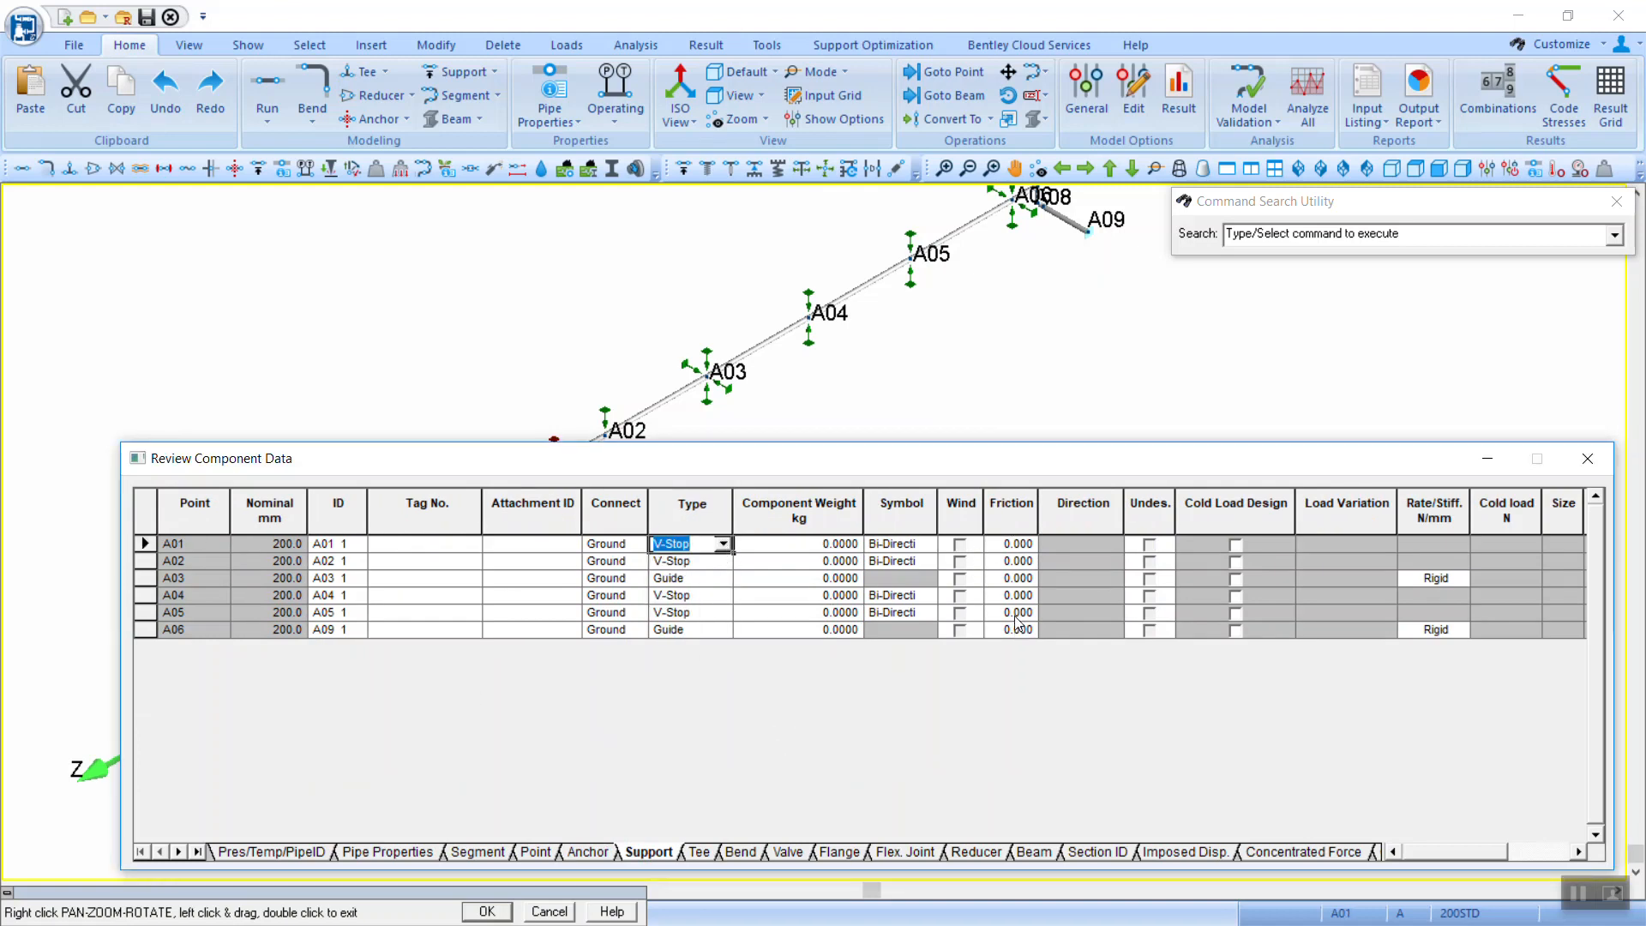
{"action": "left_click", "coordinate": [699, 852]}
{"action": "left_click", "coordinate": [737, 852]}
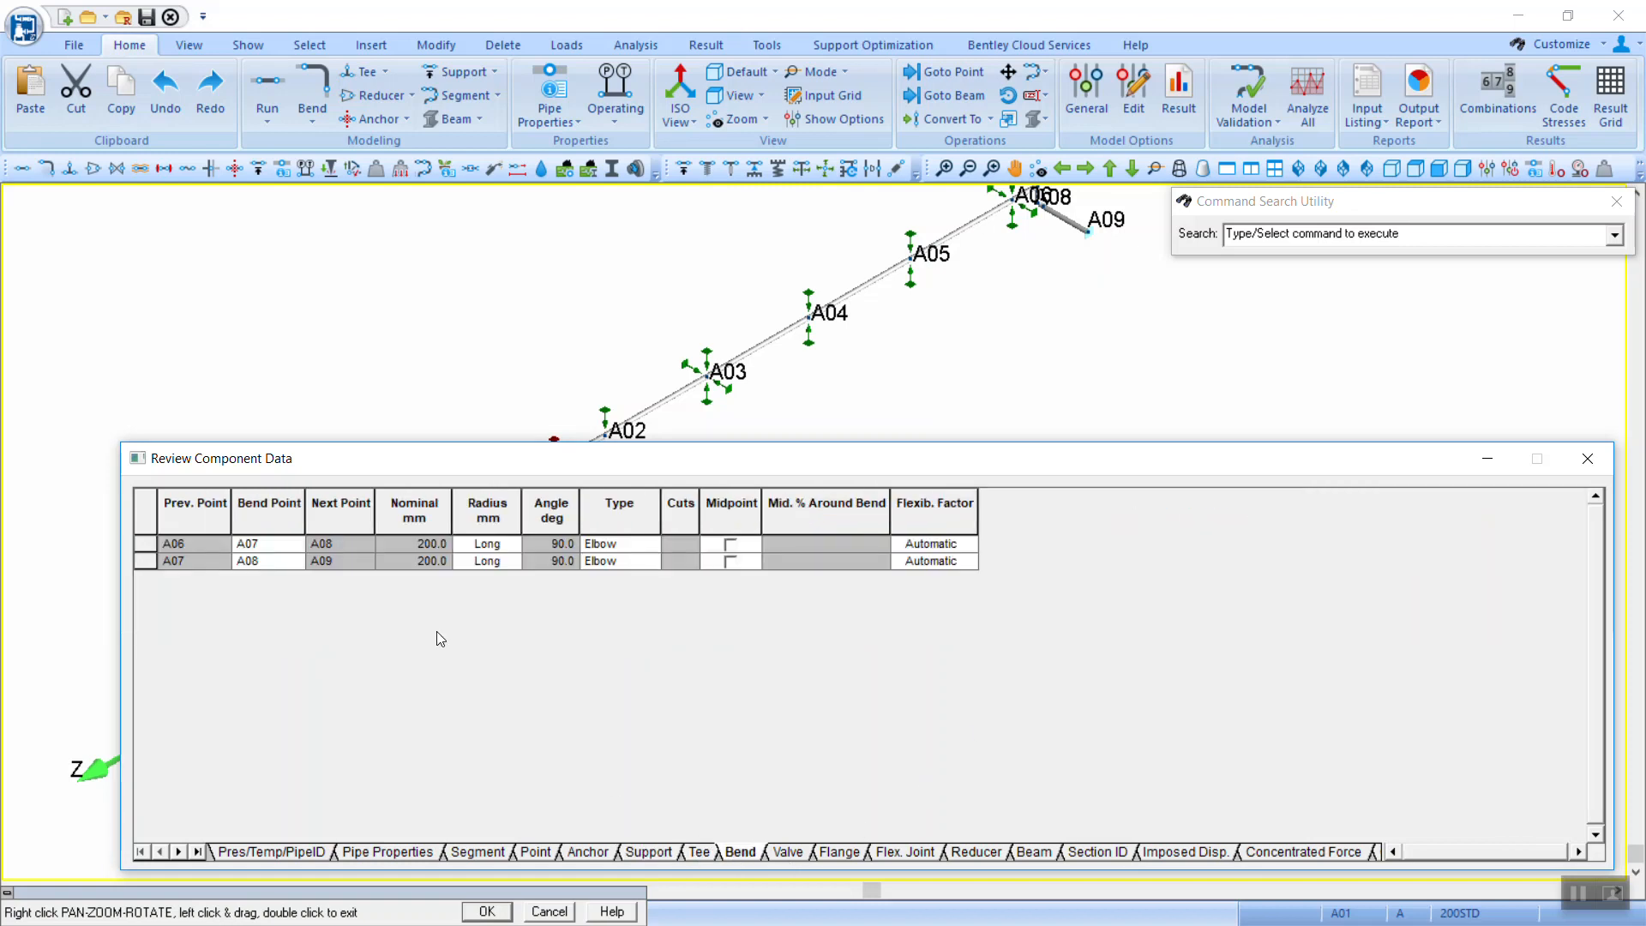
{"action": "left_click", "coordinate": [787, 852]}
{"action": "left_click", "coordinate": [825, 854]}
{"action": "left_click", "coordinate": [970, 854]}
{"action": "left_click", "coordinate": [296, 852]}
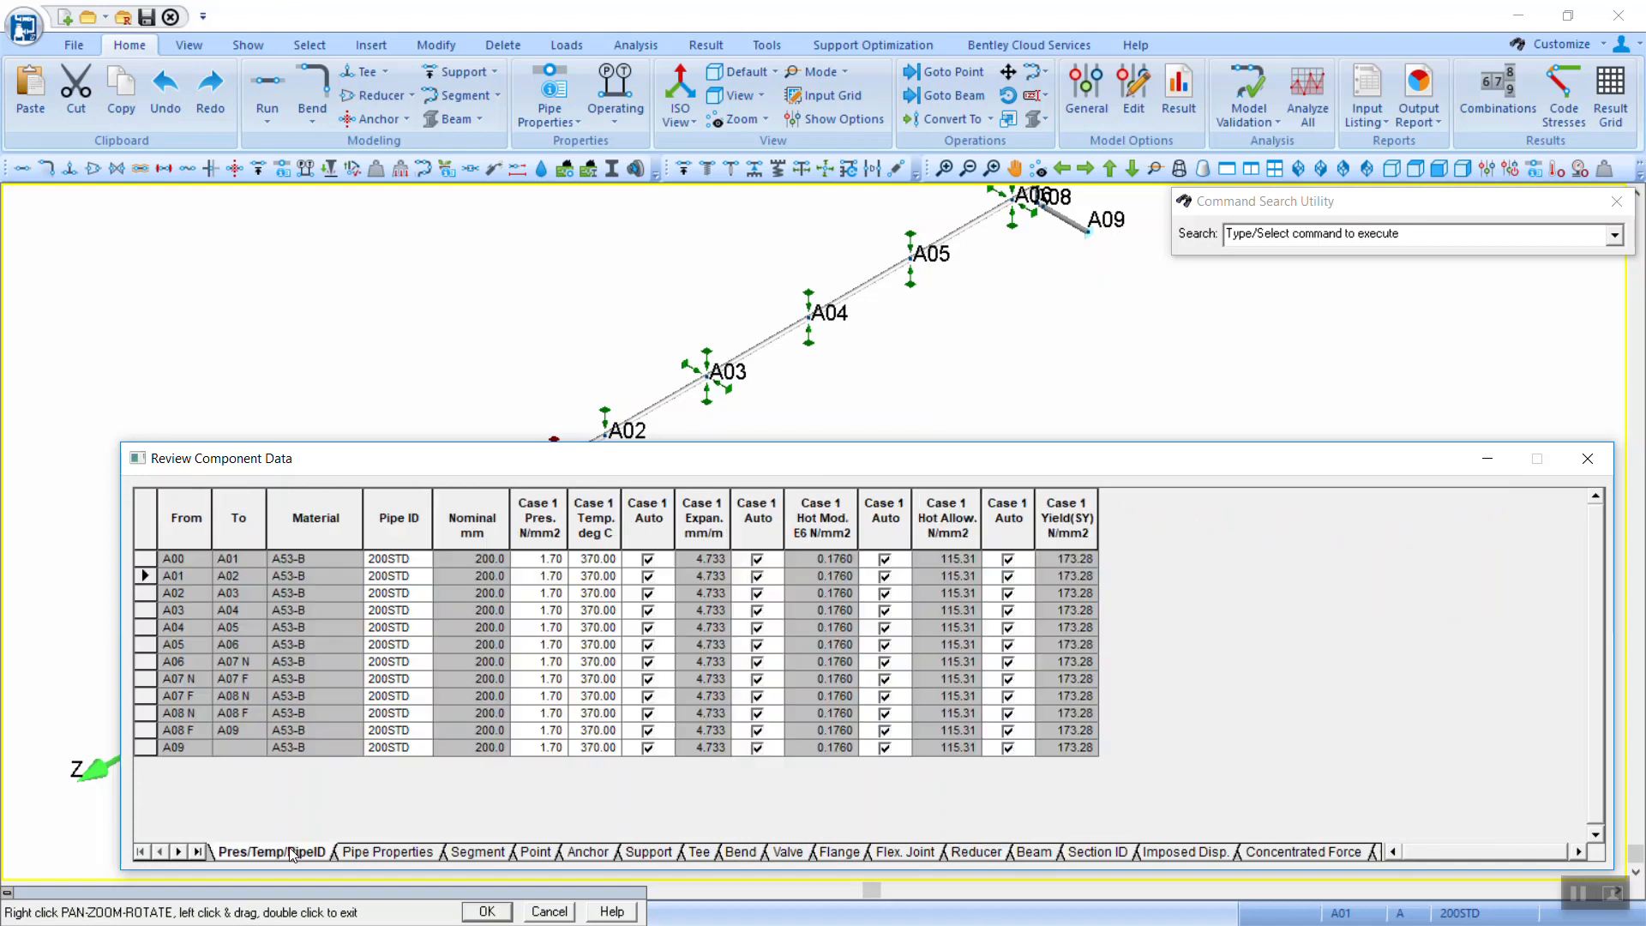
Step: Shrink the Review Component Data grid to uncover the model and clear the current selection
{"action": "left_click_drag", "start_coordinate": [961, 442], "coordinate": [924, 622]}
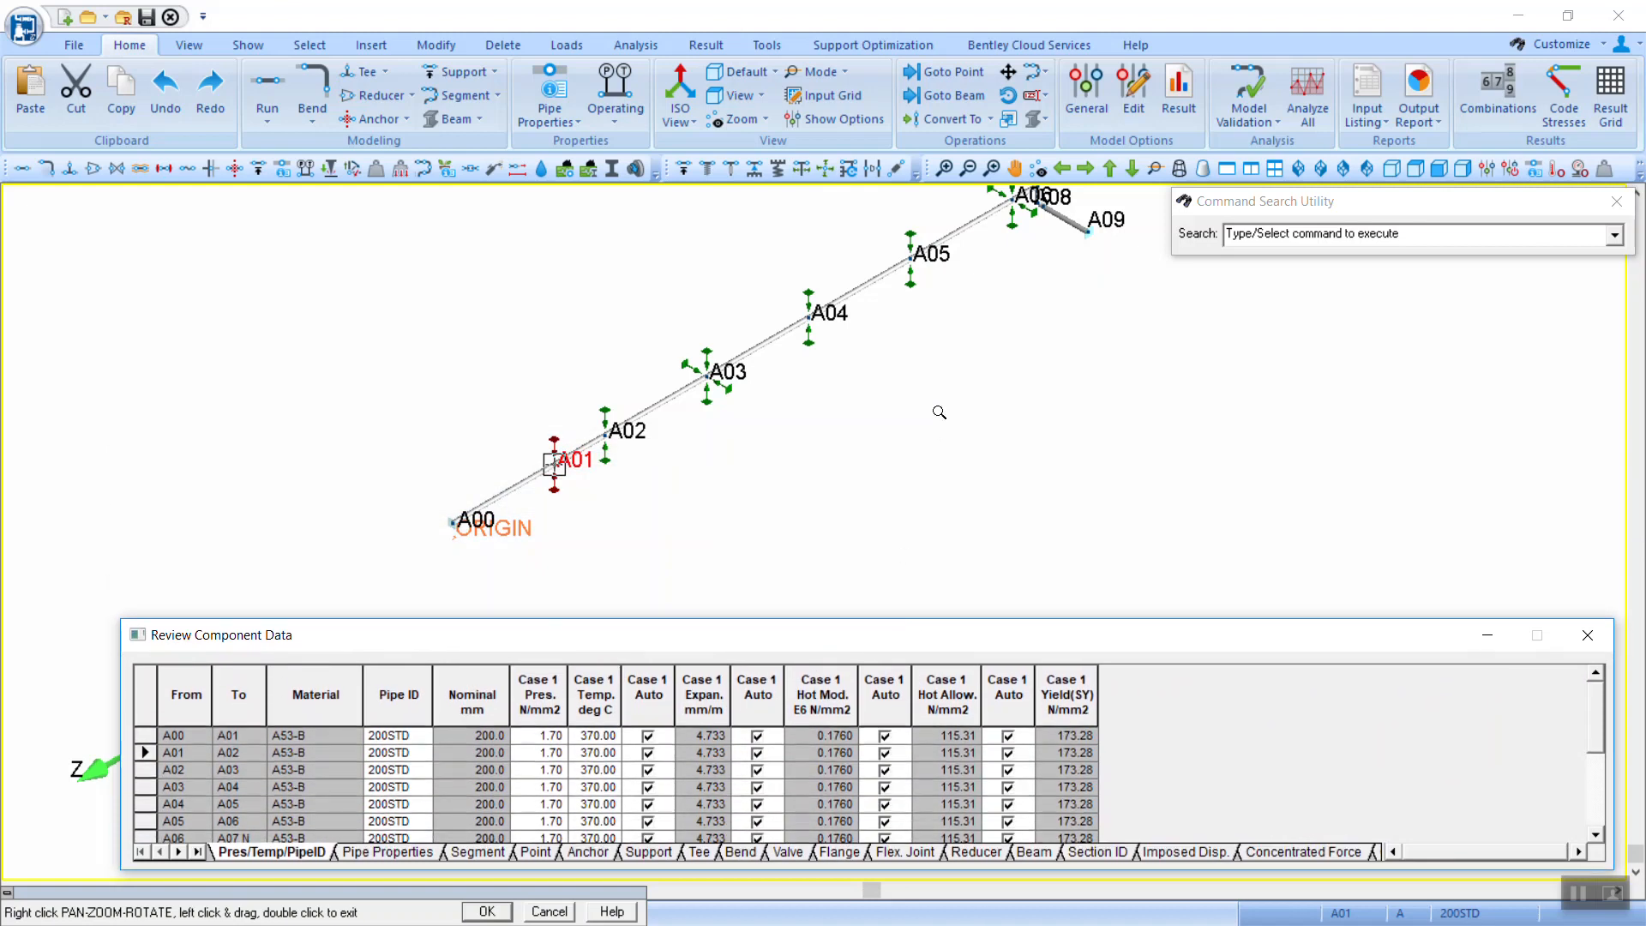
{"action": "scroll", "coordinate": [831, 467], "scroll_direction": "up", "scroll_amount": 3}
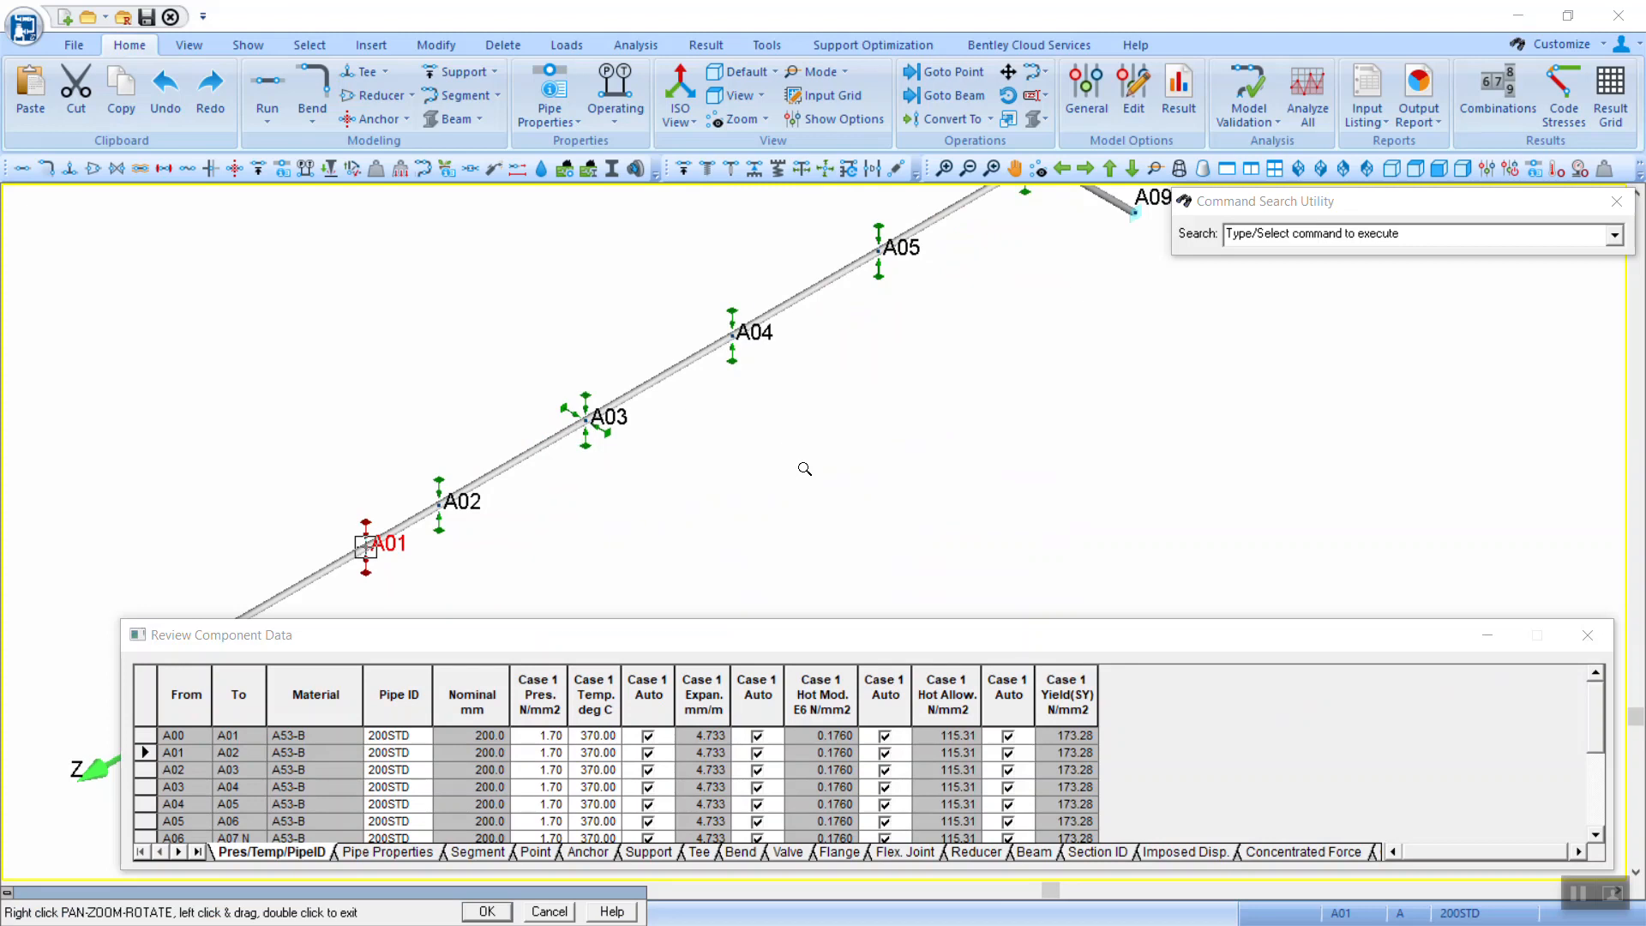
{"action": "scroll", "coordinate": [804, 468], "scroll_direction": "down", "scroll_amount": 2}
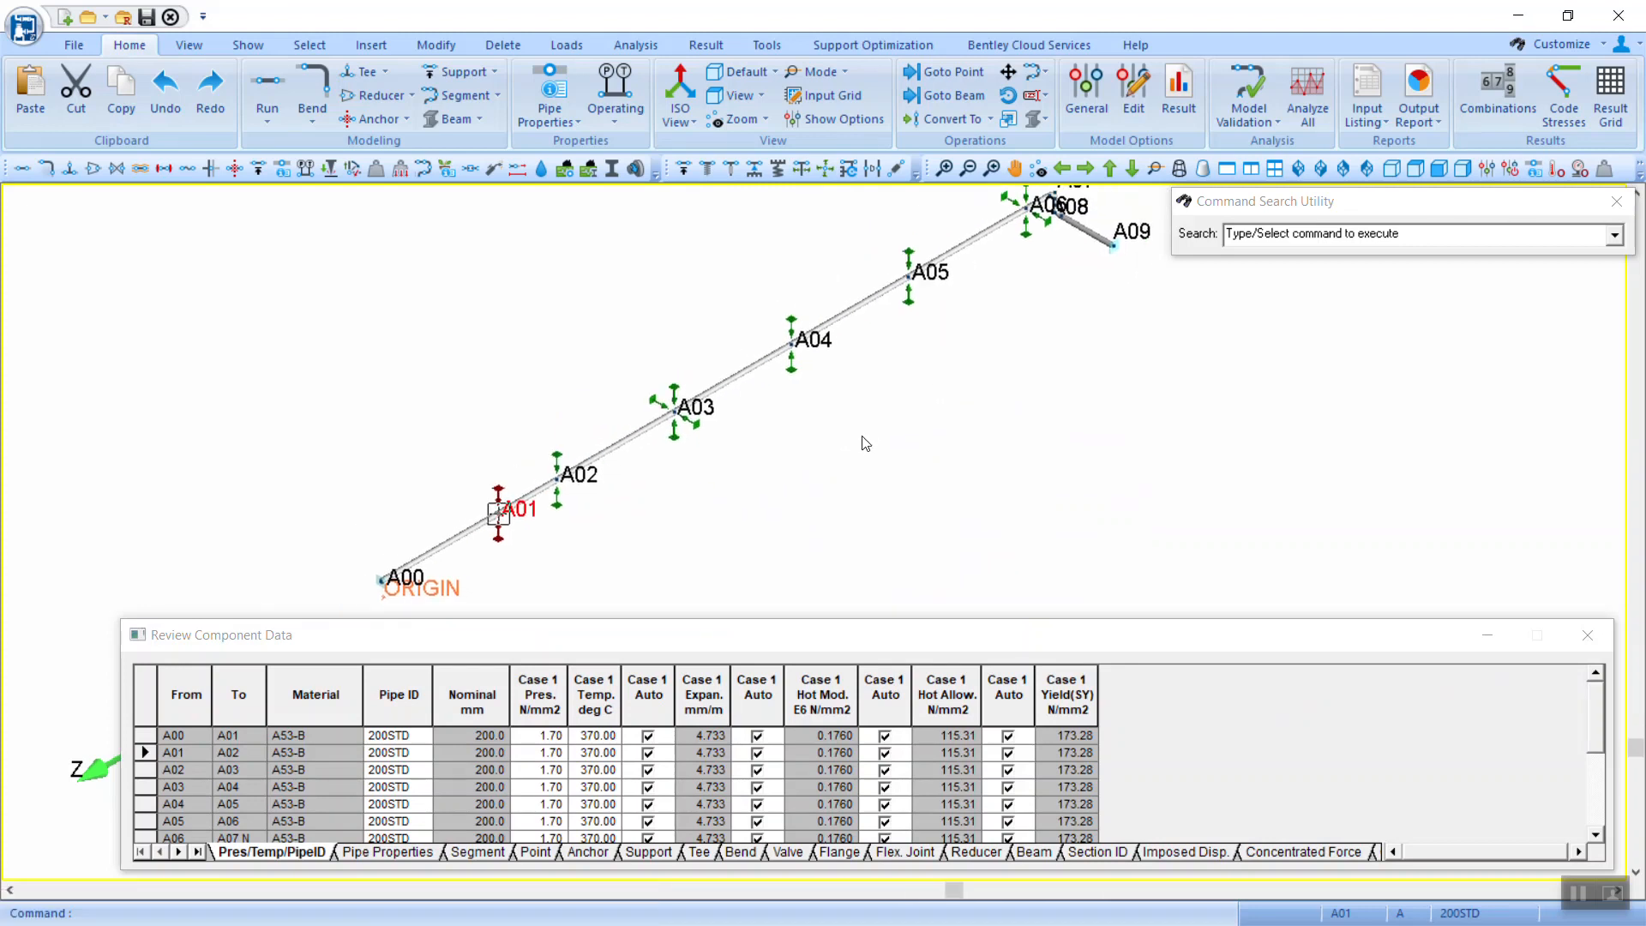
{"action": "left_click", "coordinate": [310, 44]}
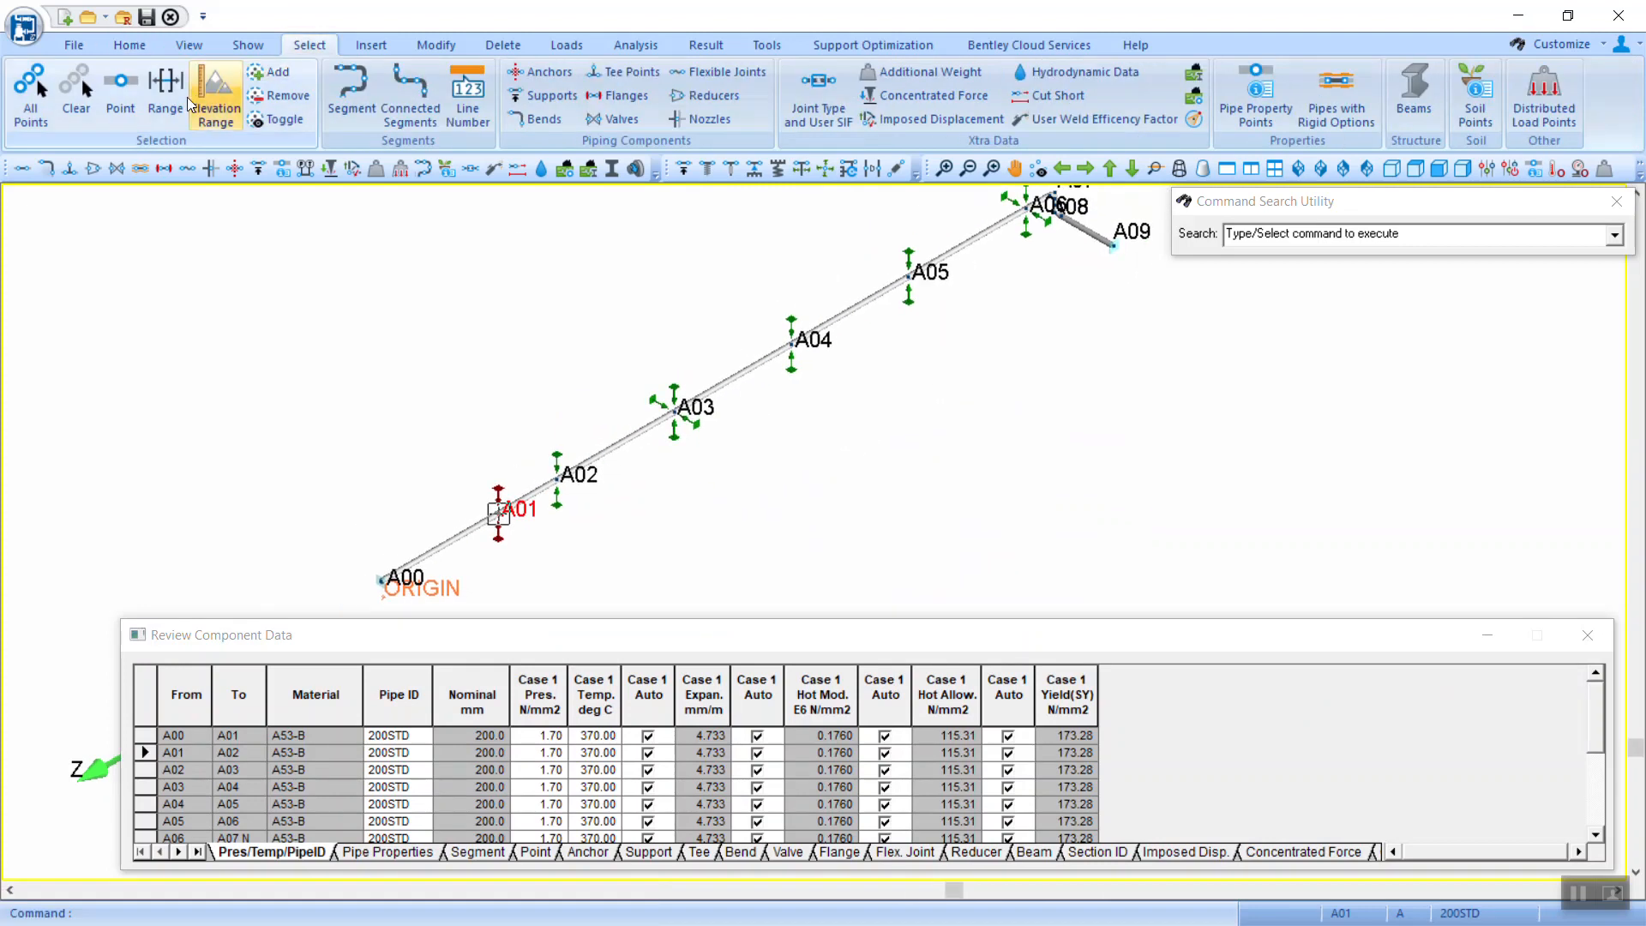
{"action": "left_click", "coordinate": [91, 92]}
{"action": "middle_click_drag", "start_coordinate": [654, 294], "coordinate": [594, 346]}
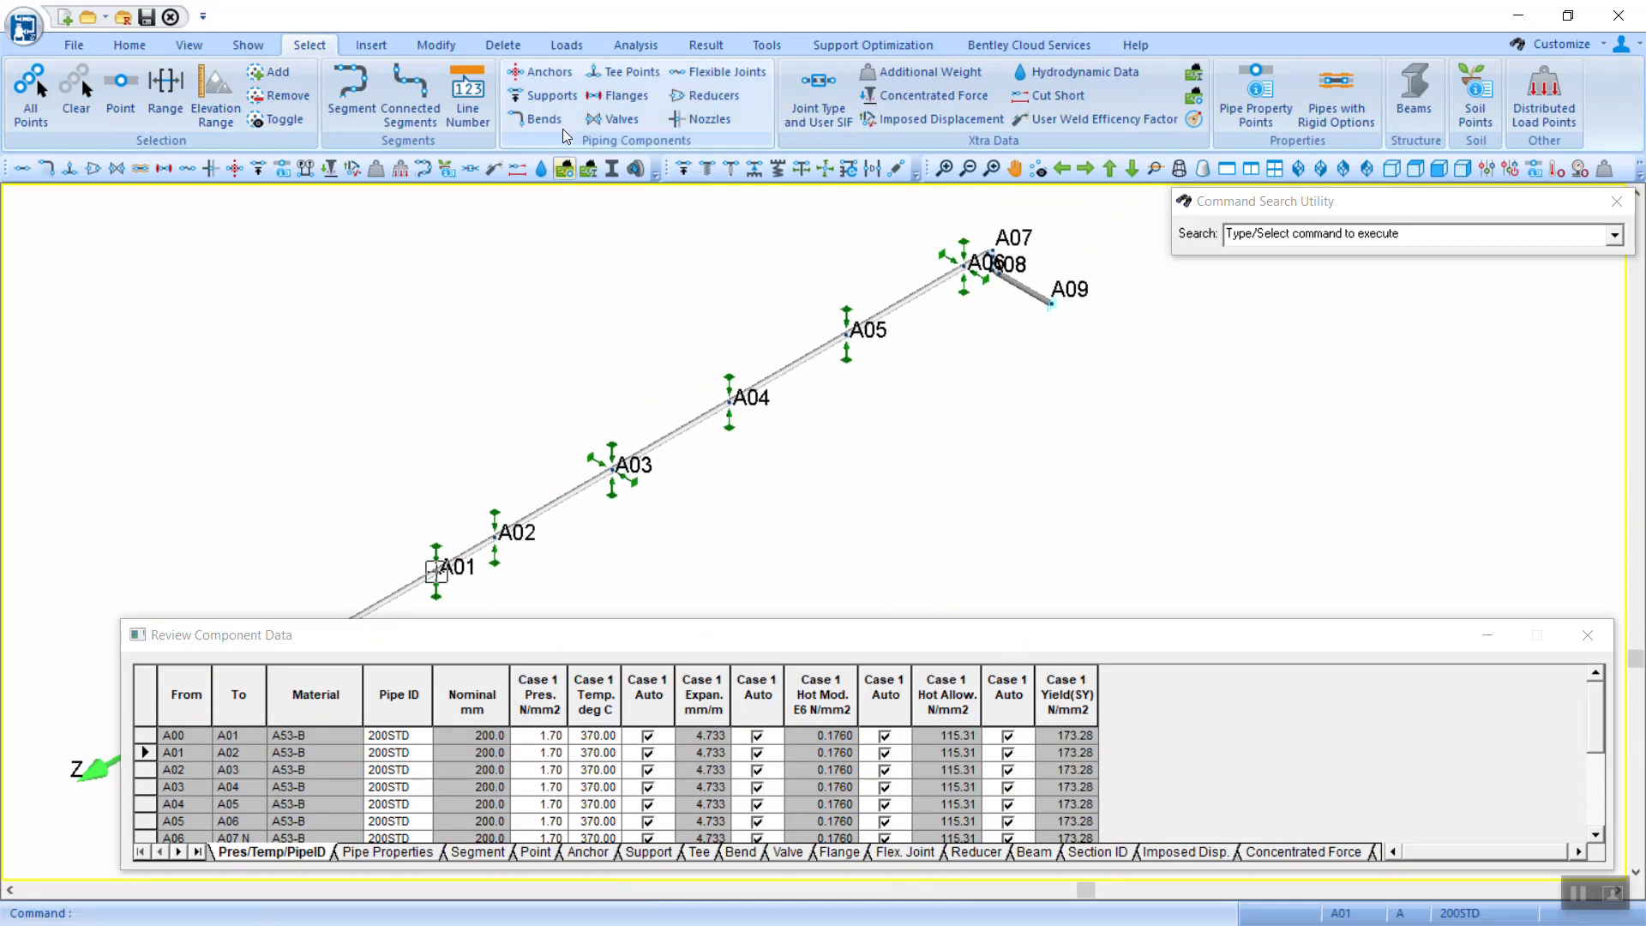
Step: Review the Gravity, Thermal 1 and Press 1 load cases in the load case descriptions and close the dialog
{"action": "left_click", "coordinate": [615, 48]}
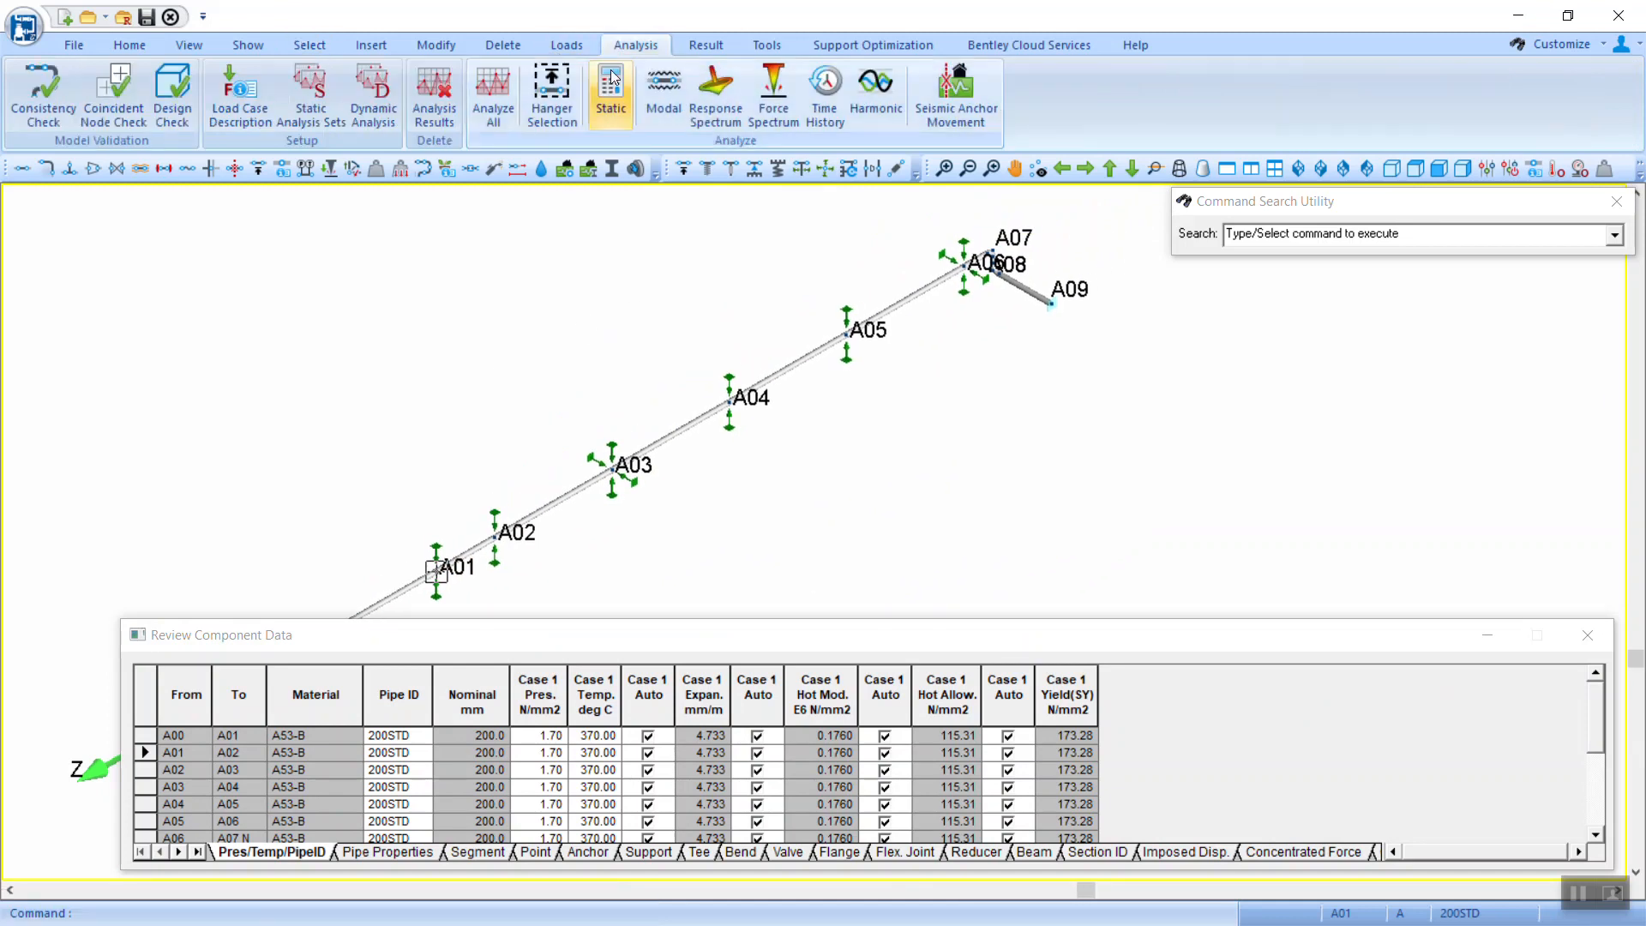
{"action": "left_click", "coordinate": [259, 114]}
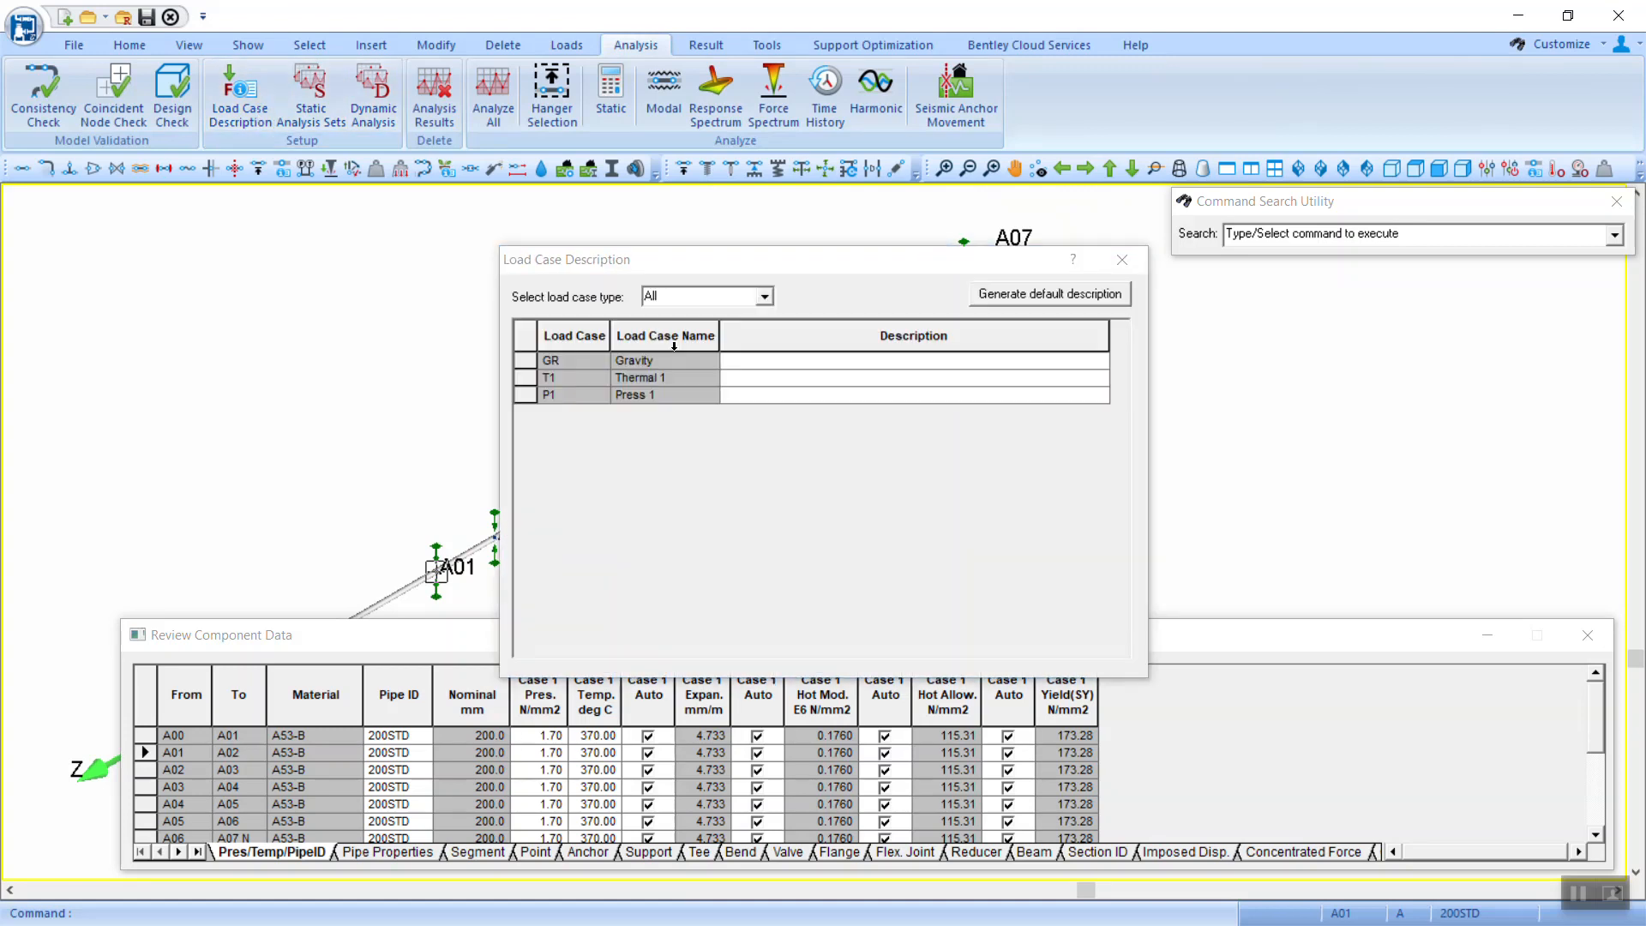
{"action": "left_click", "coordinate": [527, 360]}
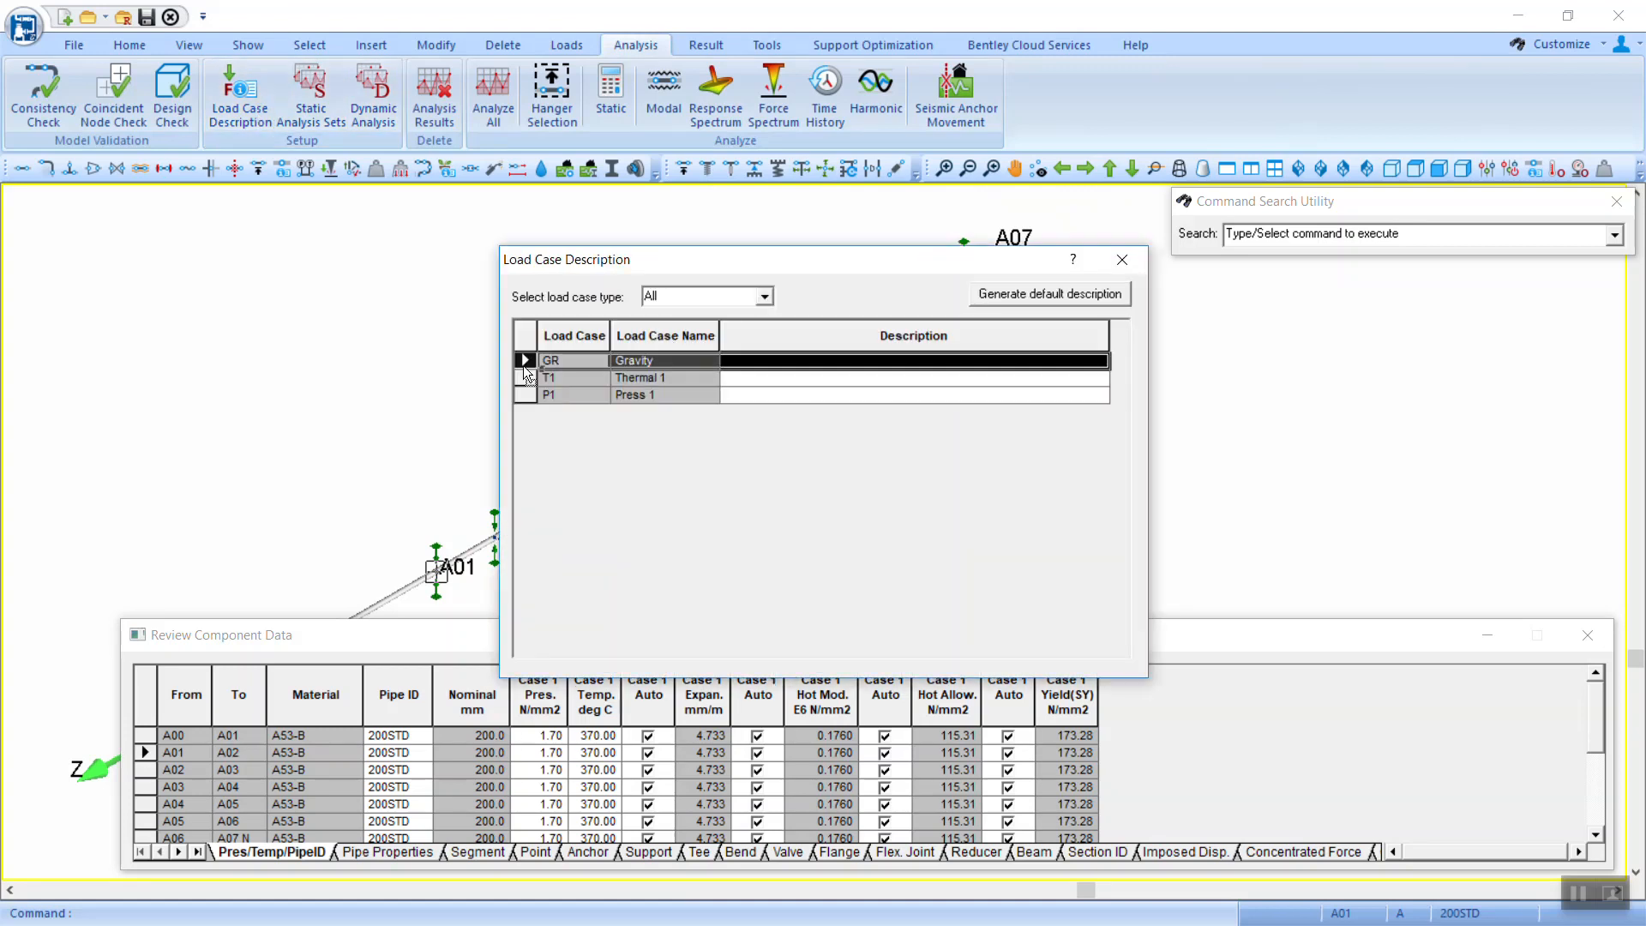
{"action": "left_click", "coordinate": [526, 377]}
{"action": "left_click", "coordinate": [526, 394]}
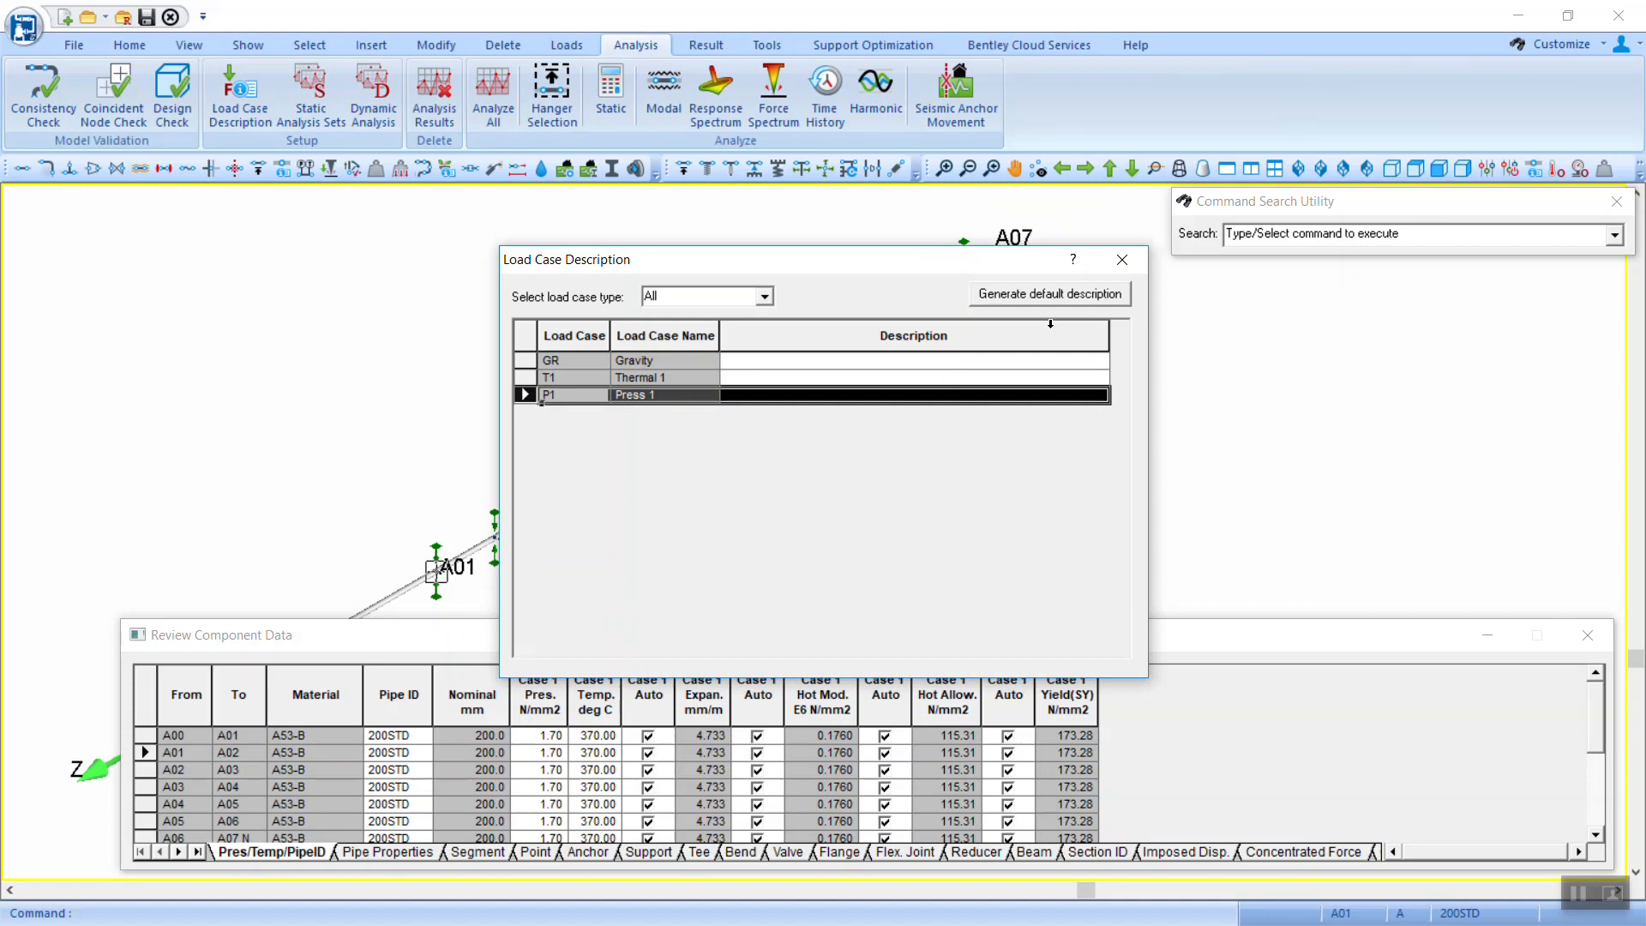
{"action": "left_click", "coordinate": [1128, 263]}
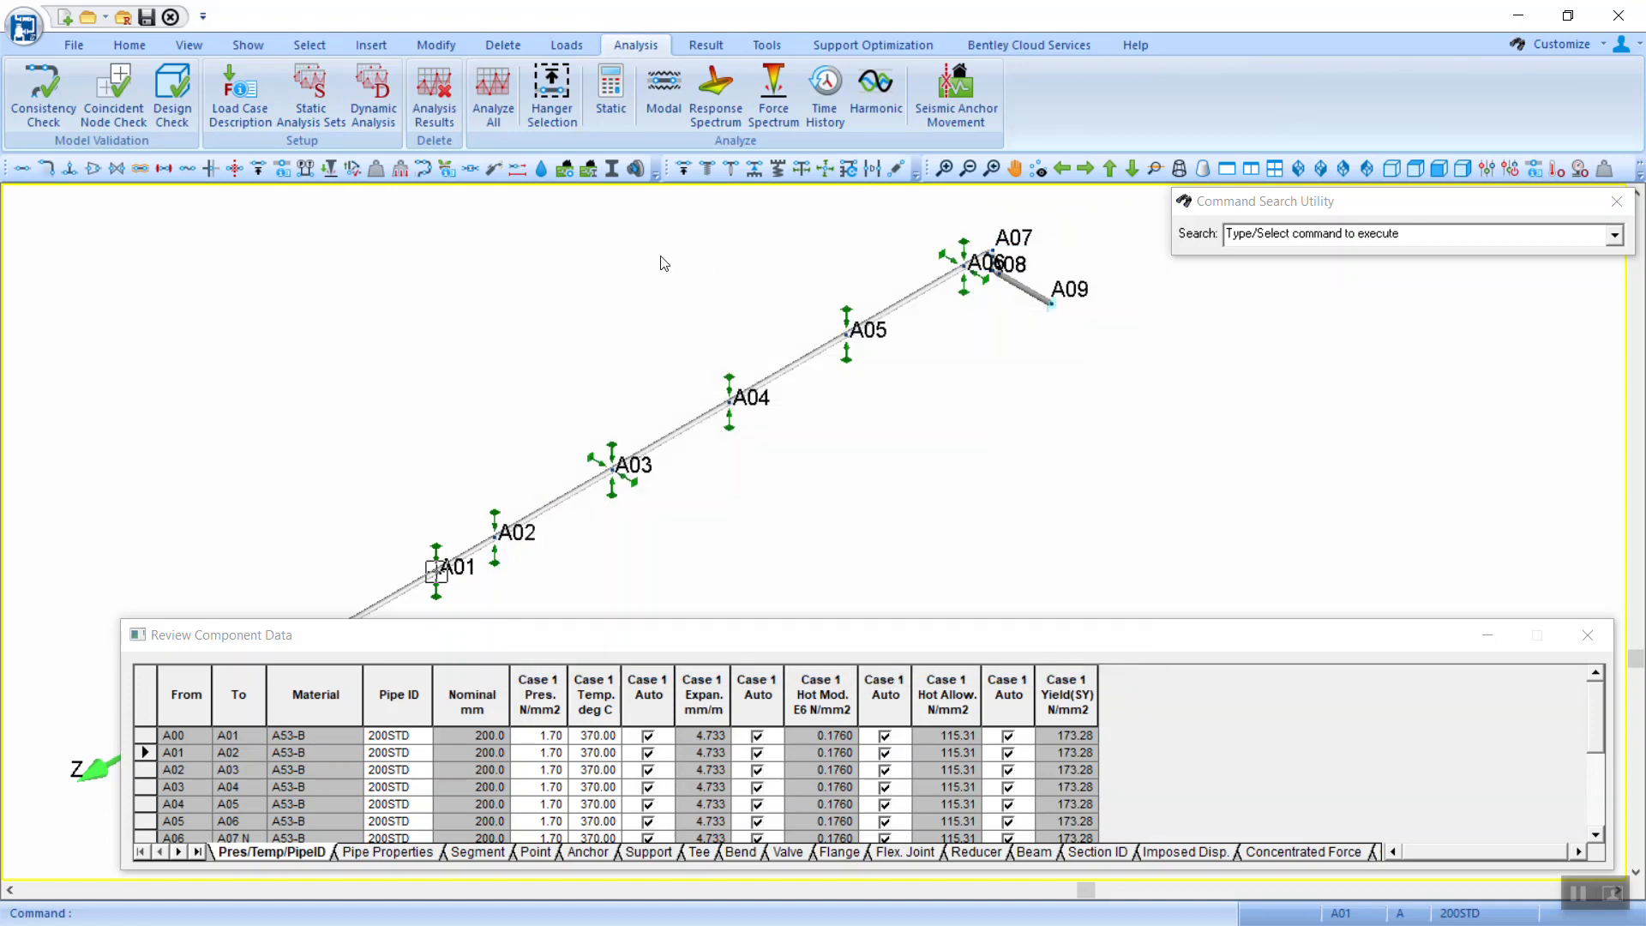
Step: Check the number of thermal/pressure cases in the General Model Options and accept the dialog
{"action": "left_click", "coordinate": [767, 45]}
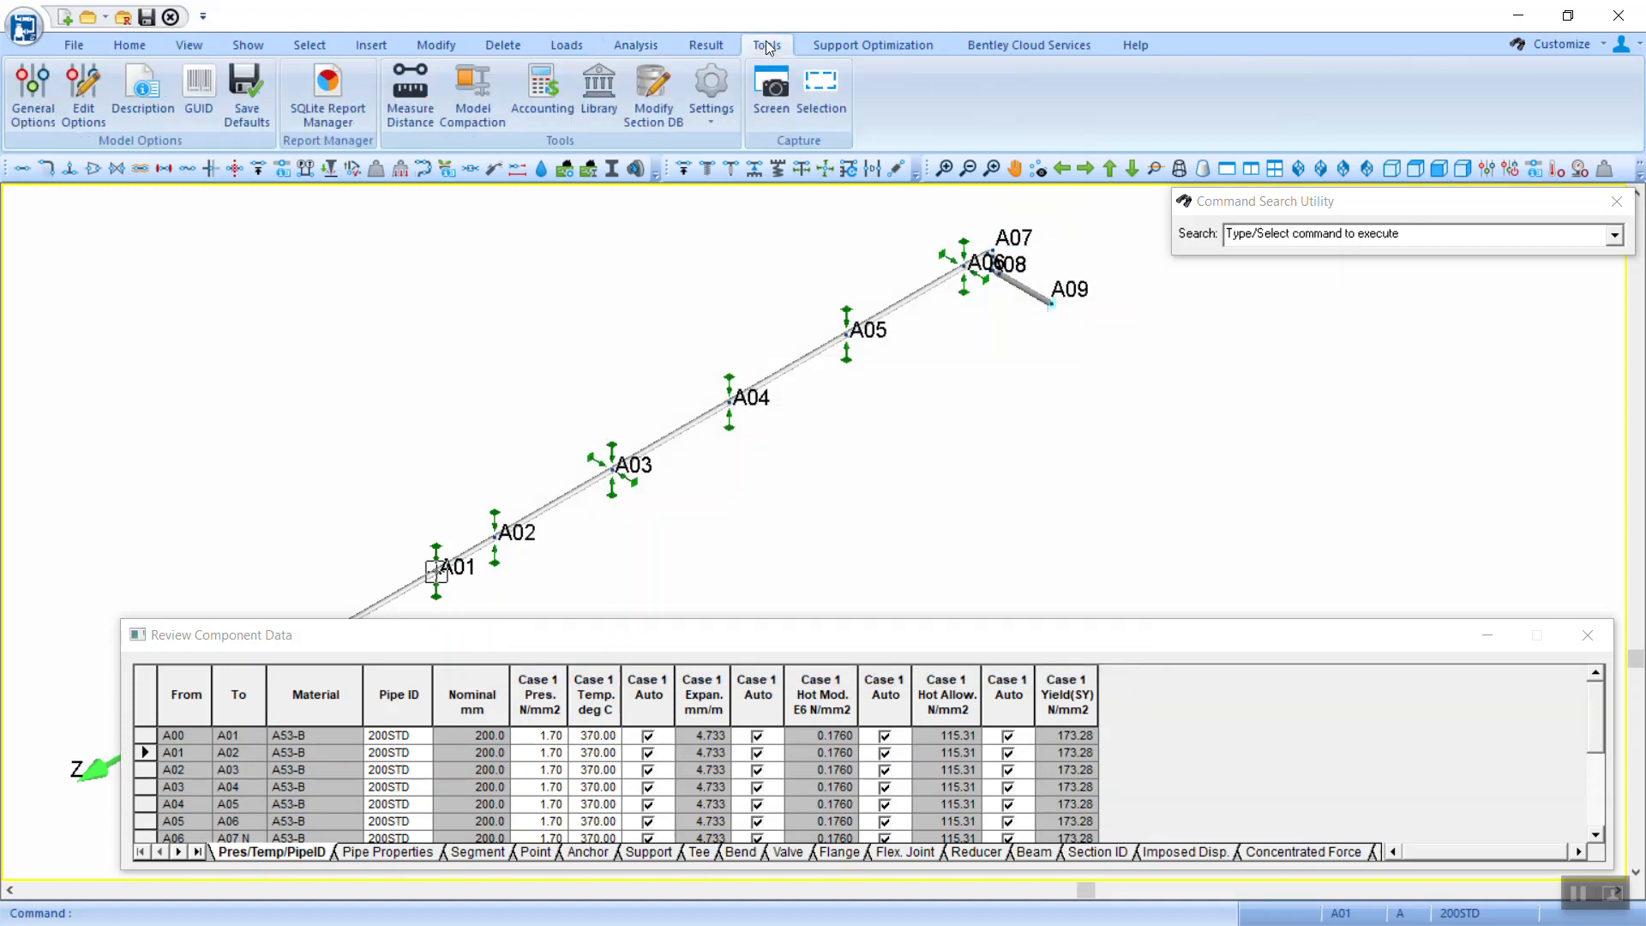
{"action": "left_click", "coordinate": [33, 93]}
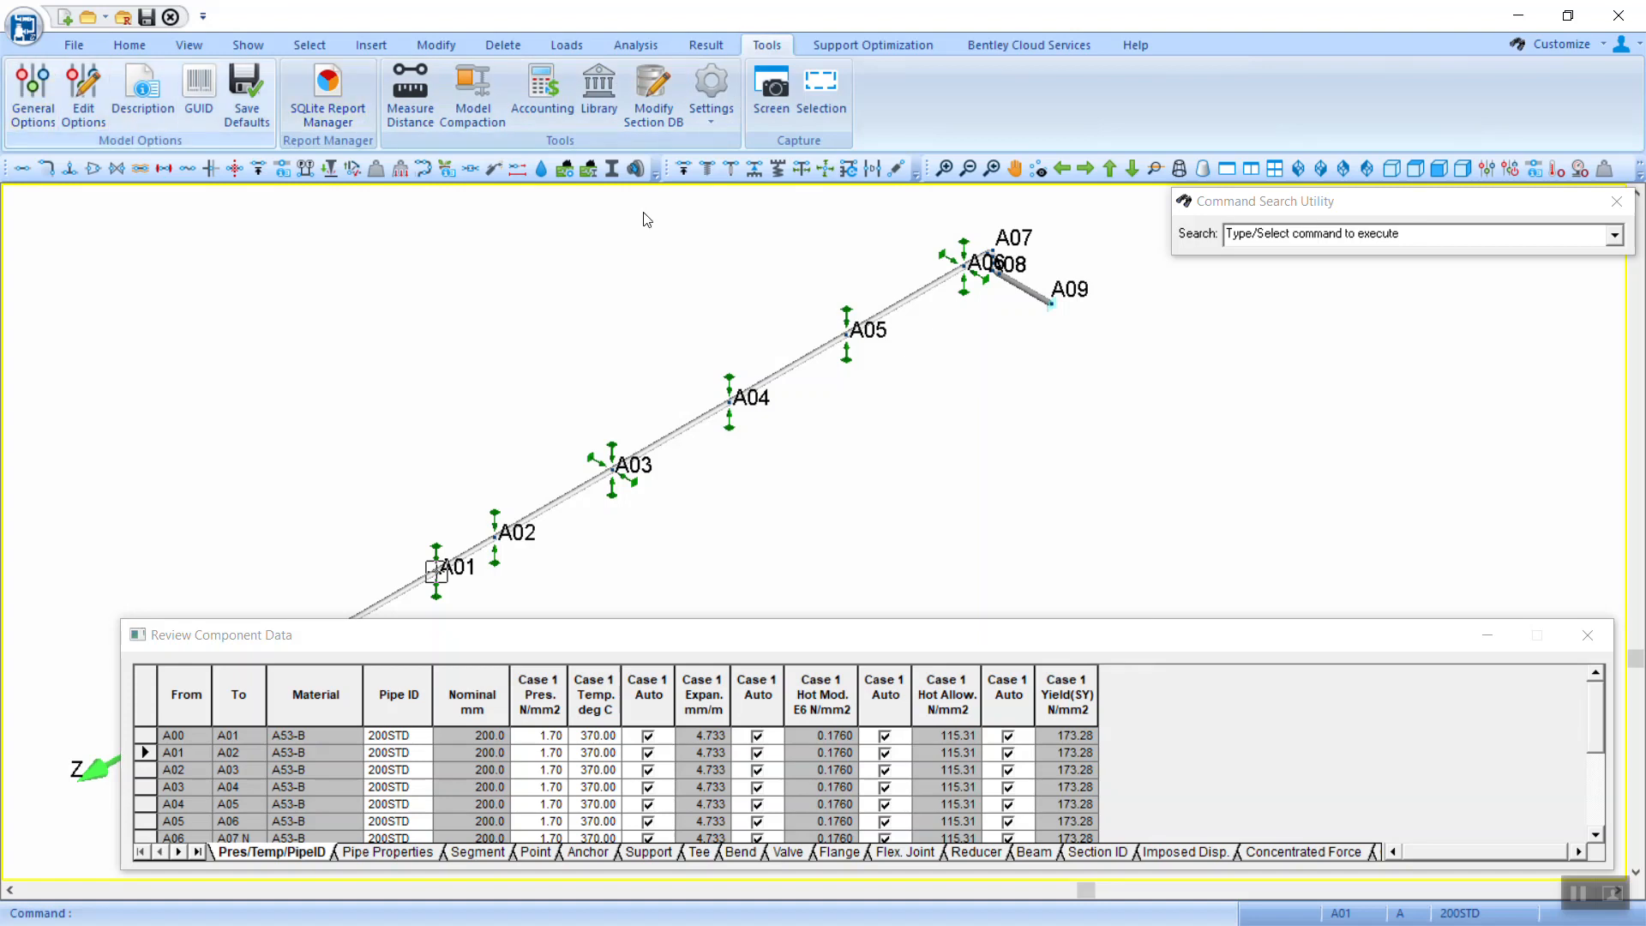
{"action": "double_click", "coordinate": [718, 566]}
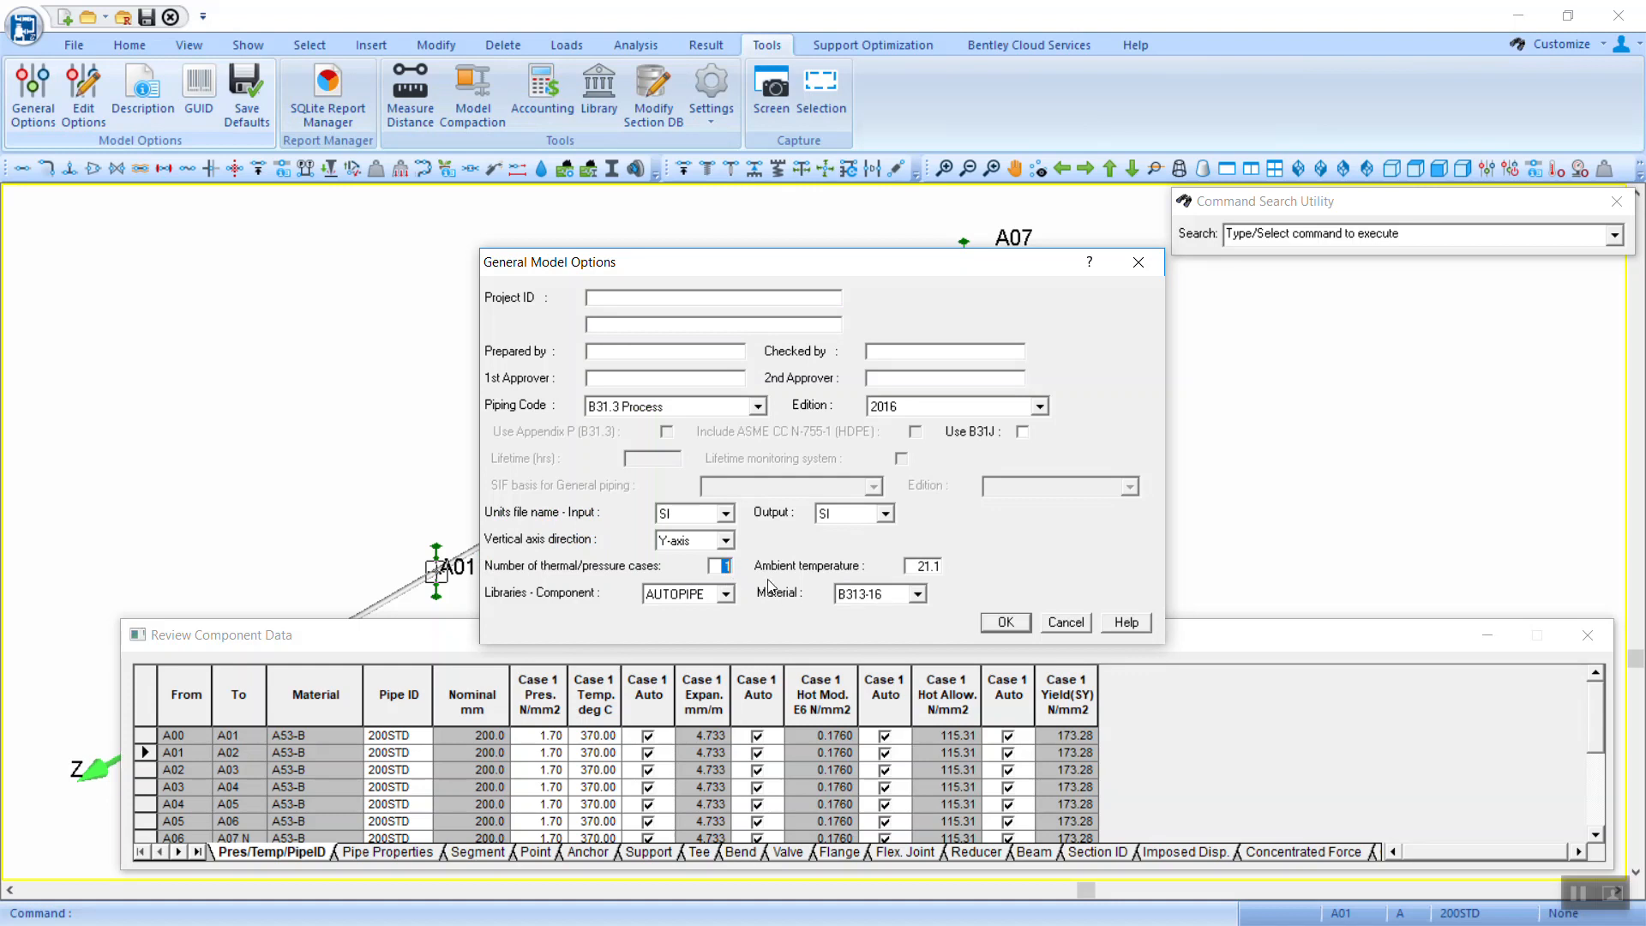
{"action": "left_click", "coordinate": [1010, 623]}
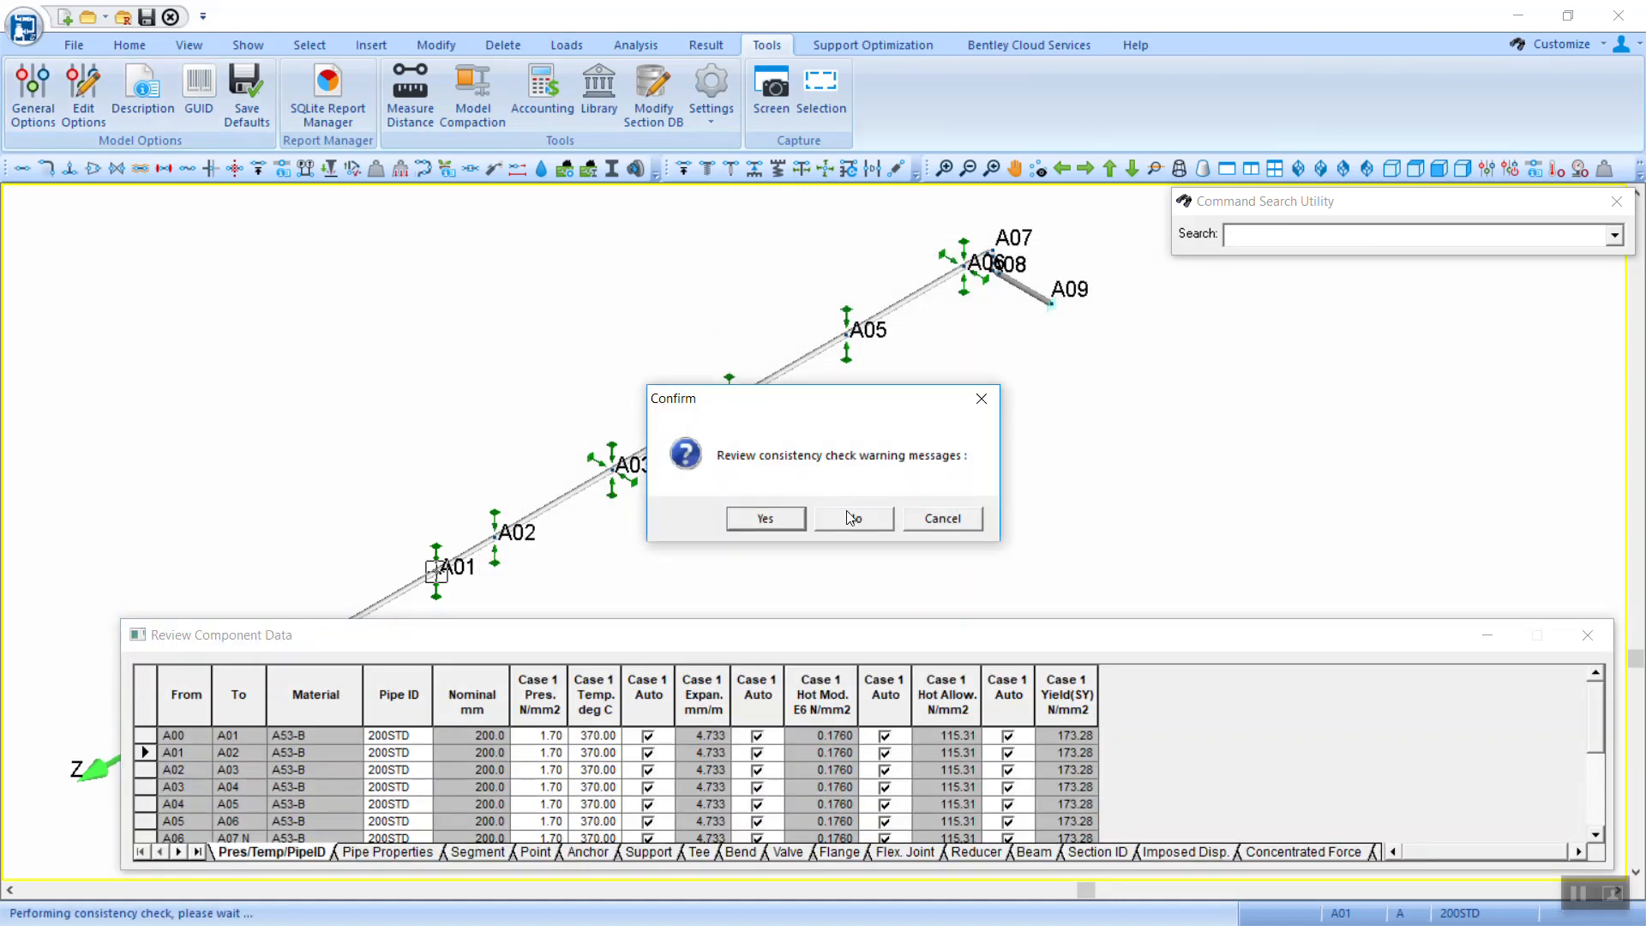
Step: Read the consistency check warning report and close it without saving the viewer settings
{"action": "left_click", "coordinate": [776, 528]}
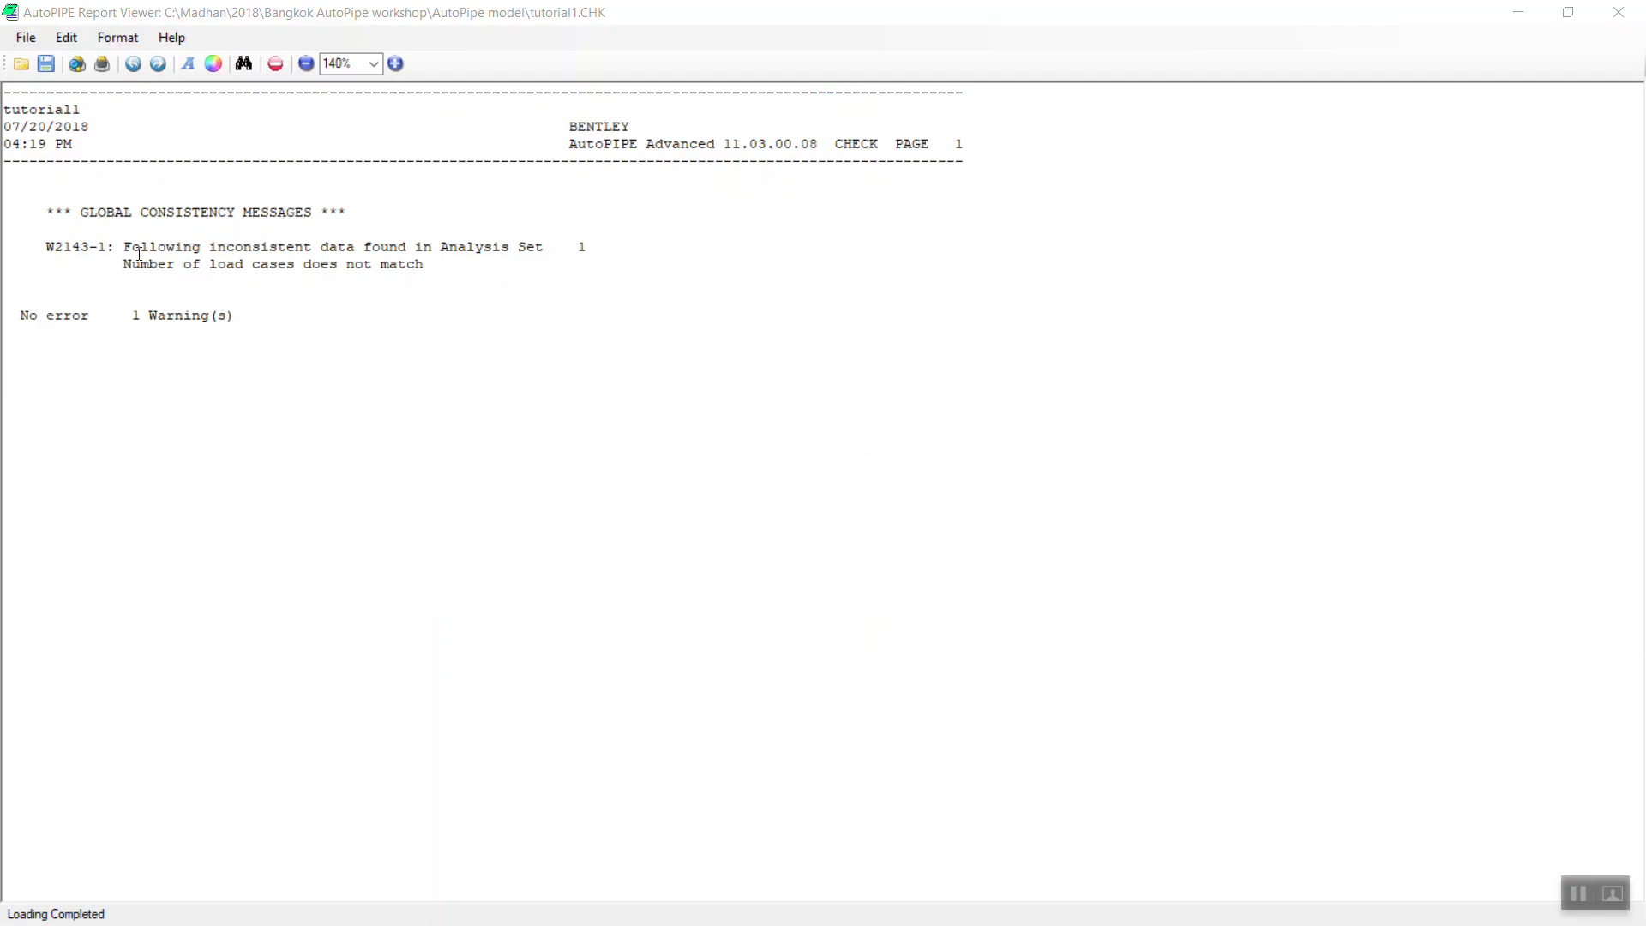
{"action": "left_click_drag", "start_coordinate": [124, 243], "coordinate": [542, 242]}
{"action": "left_click_drag", "start_coordinate": [454, 269], "coordinate": [119, 254]}
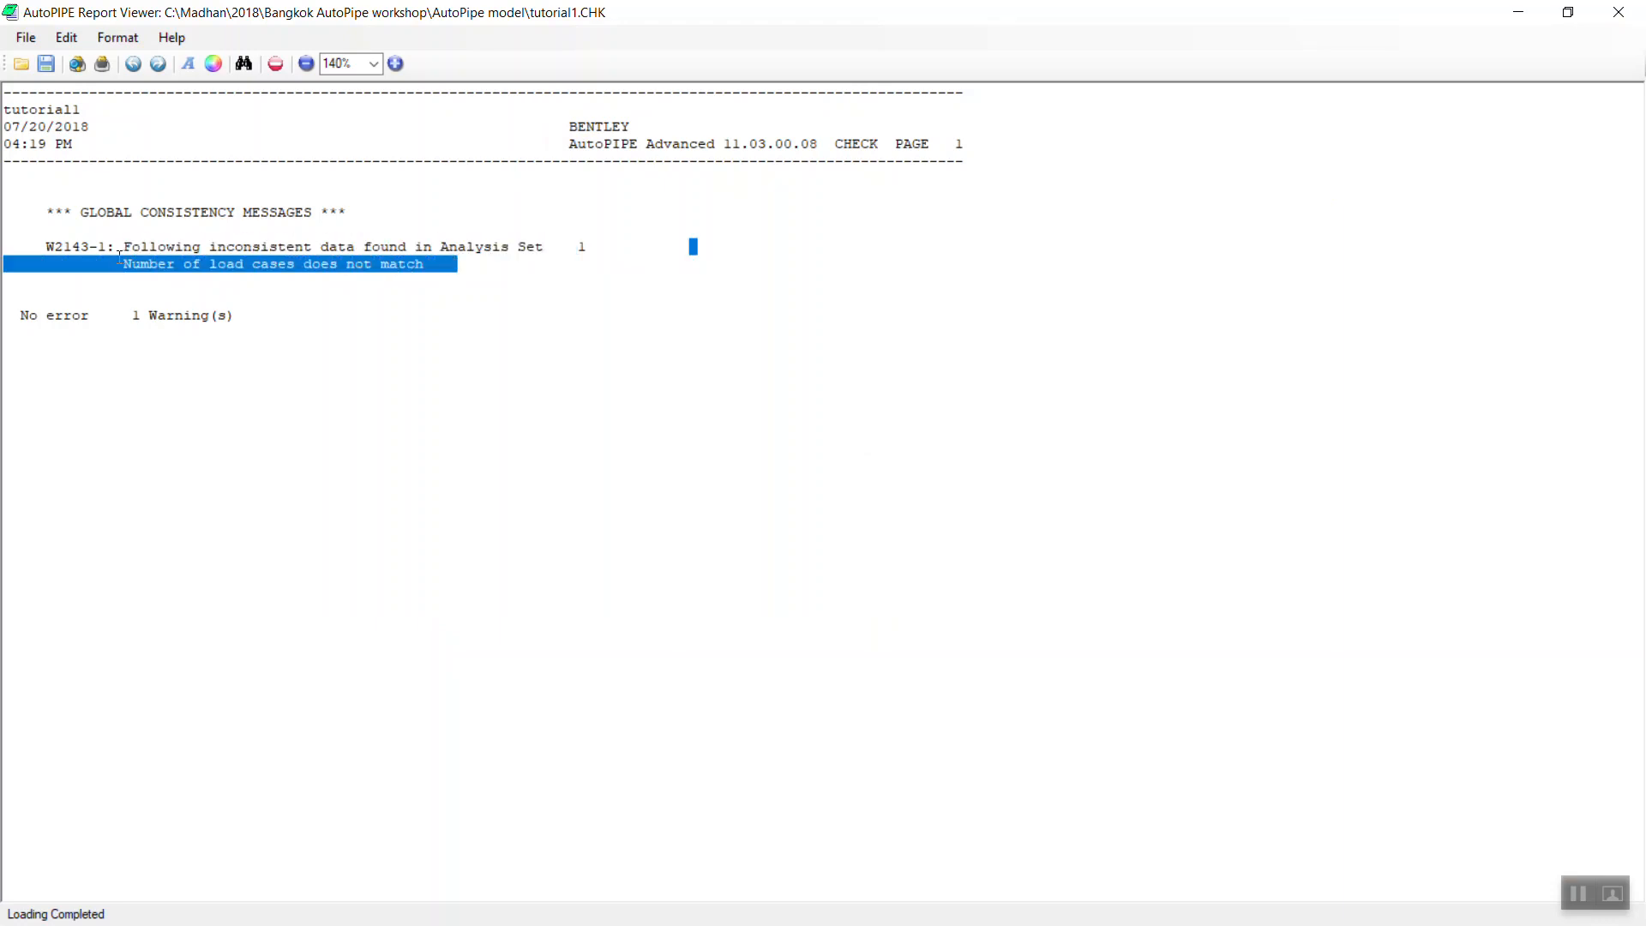
{"action": "left_click", "coordinate": [252, 341]}
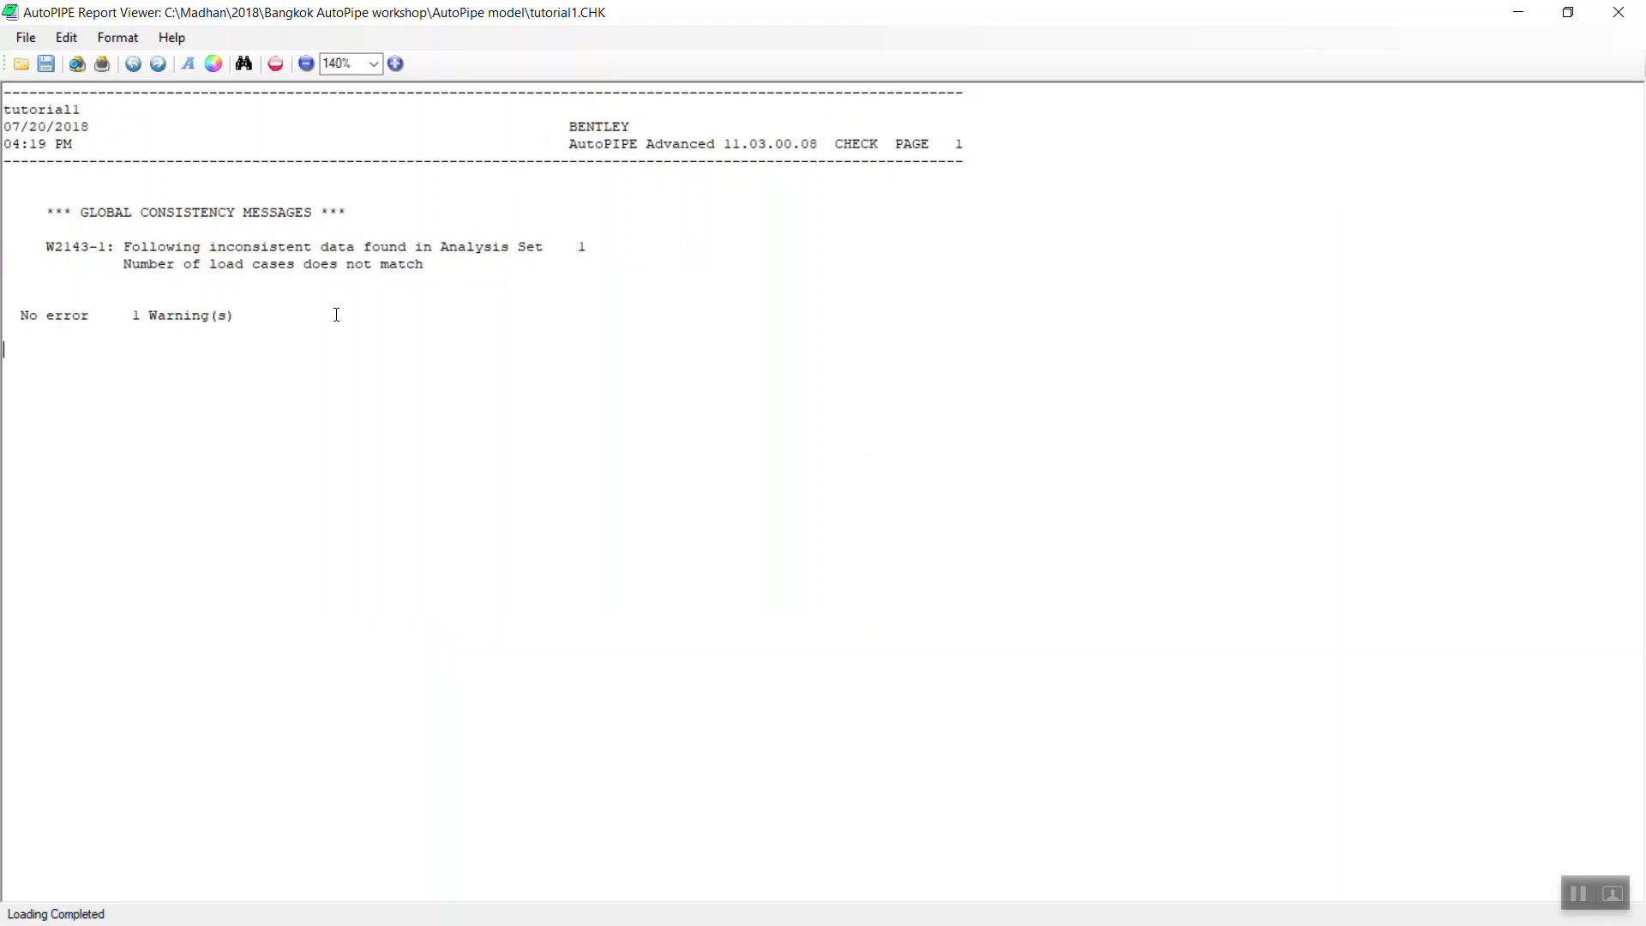
{"action": "left_click", "coordinate": [1623, 12]}
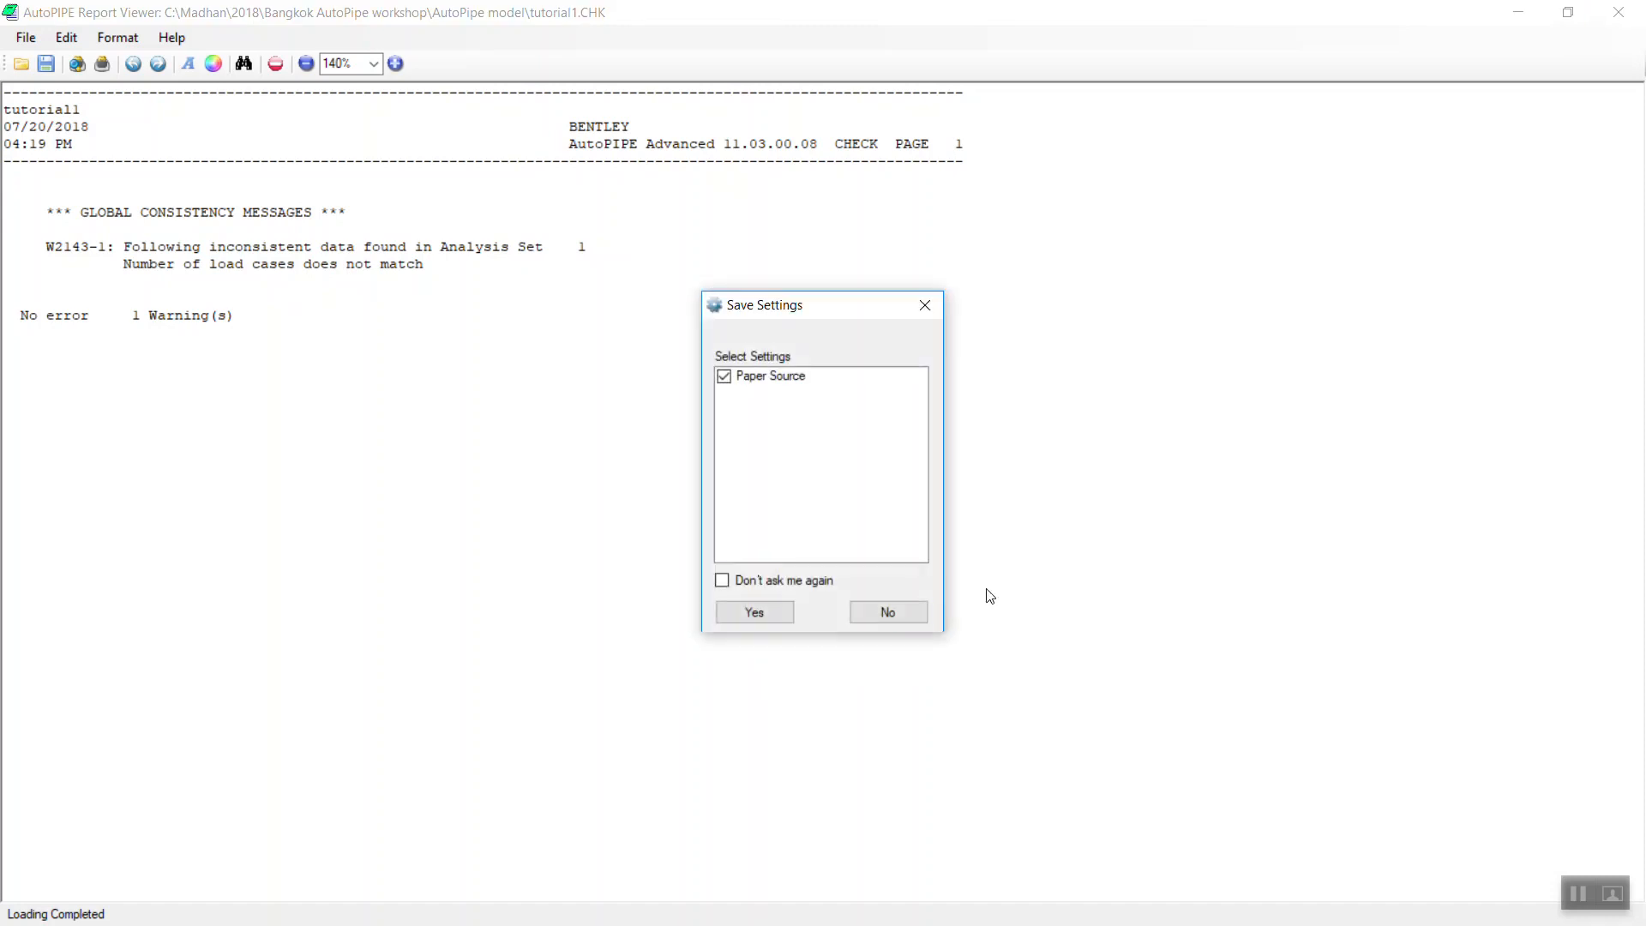
{"action": "left_click", "coordinate": [883, 608]}
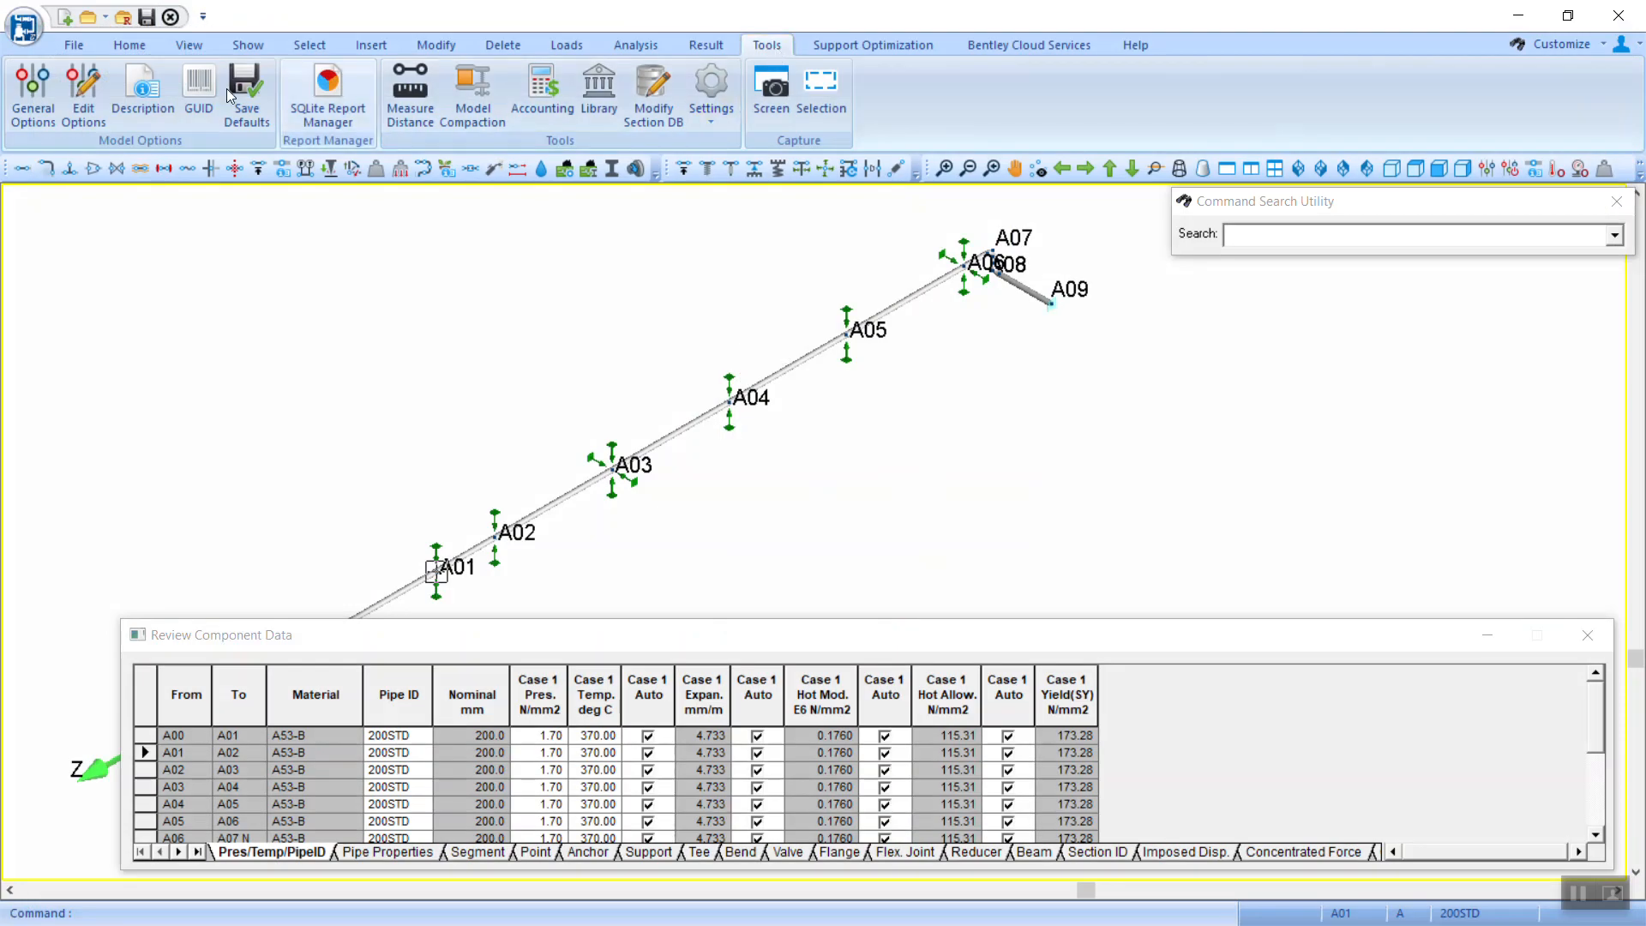
Step: Recheck the number of thermal/pressure cases in the General Model Options, accept the dialog and skip the consistency warning review
{"action": "left_click", "coordinate": [32, 94]}
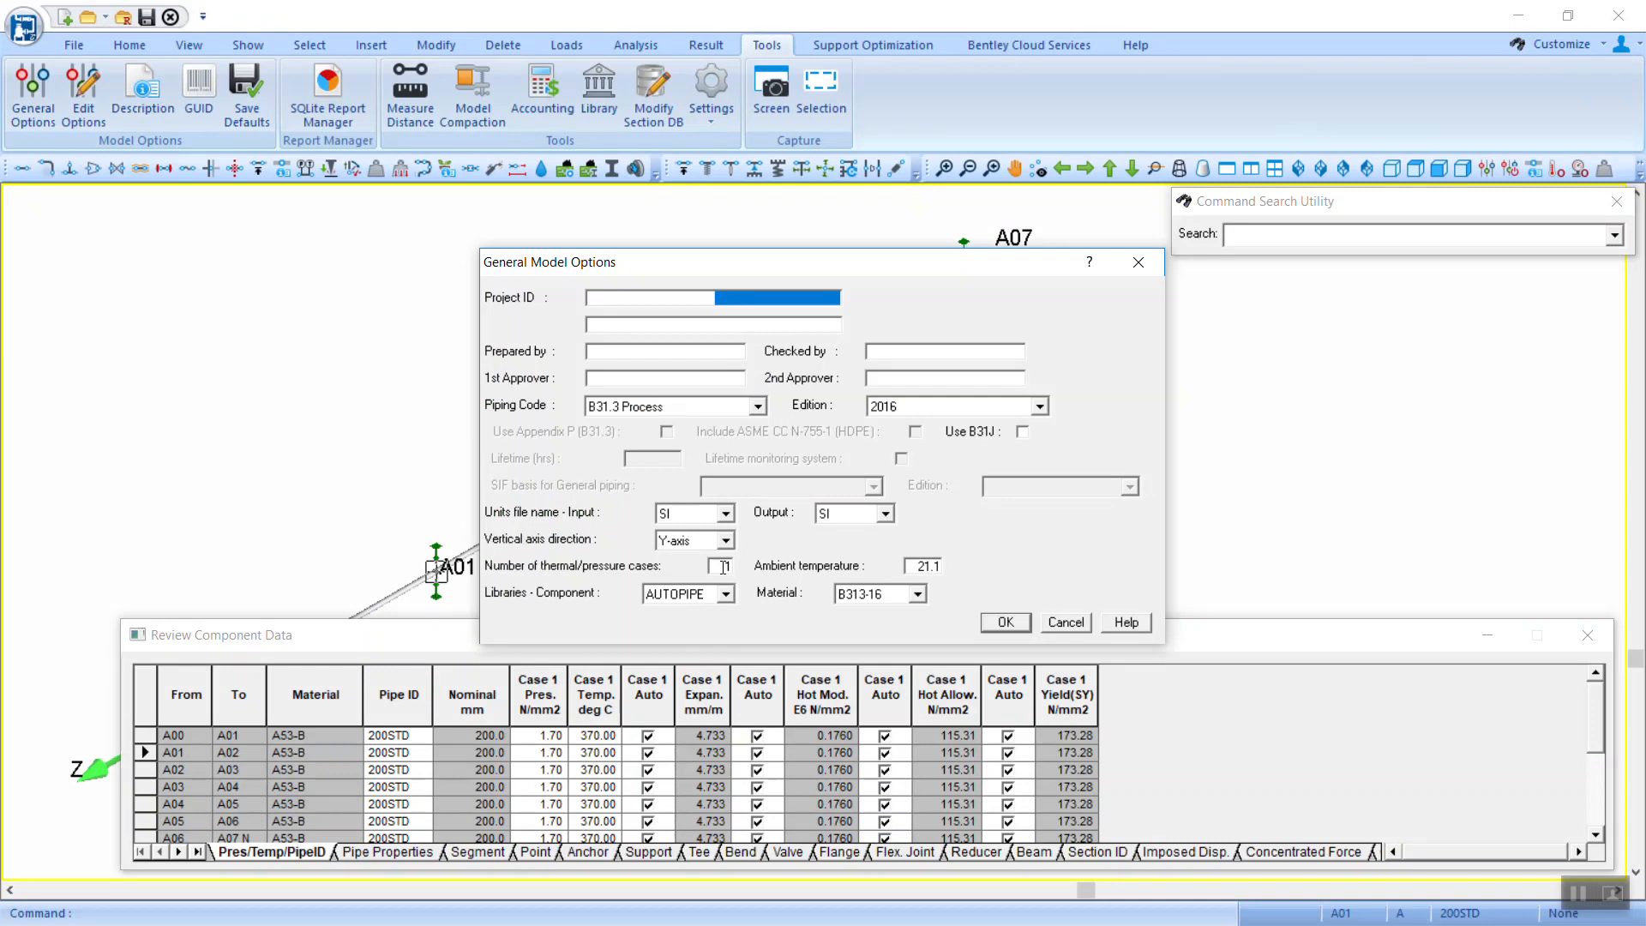
{"action": "double_click", "coordinate": [728, 568]}
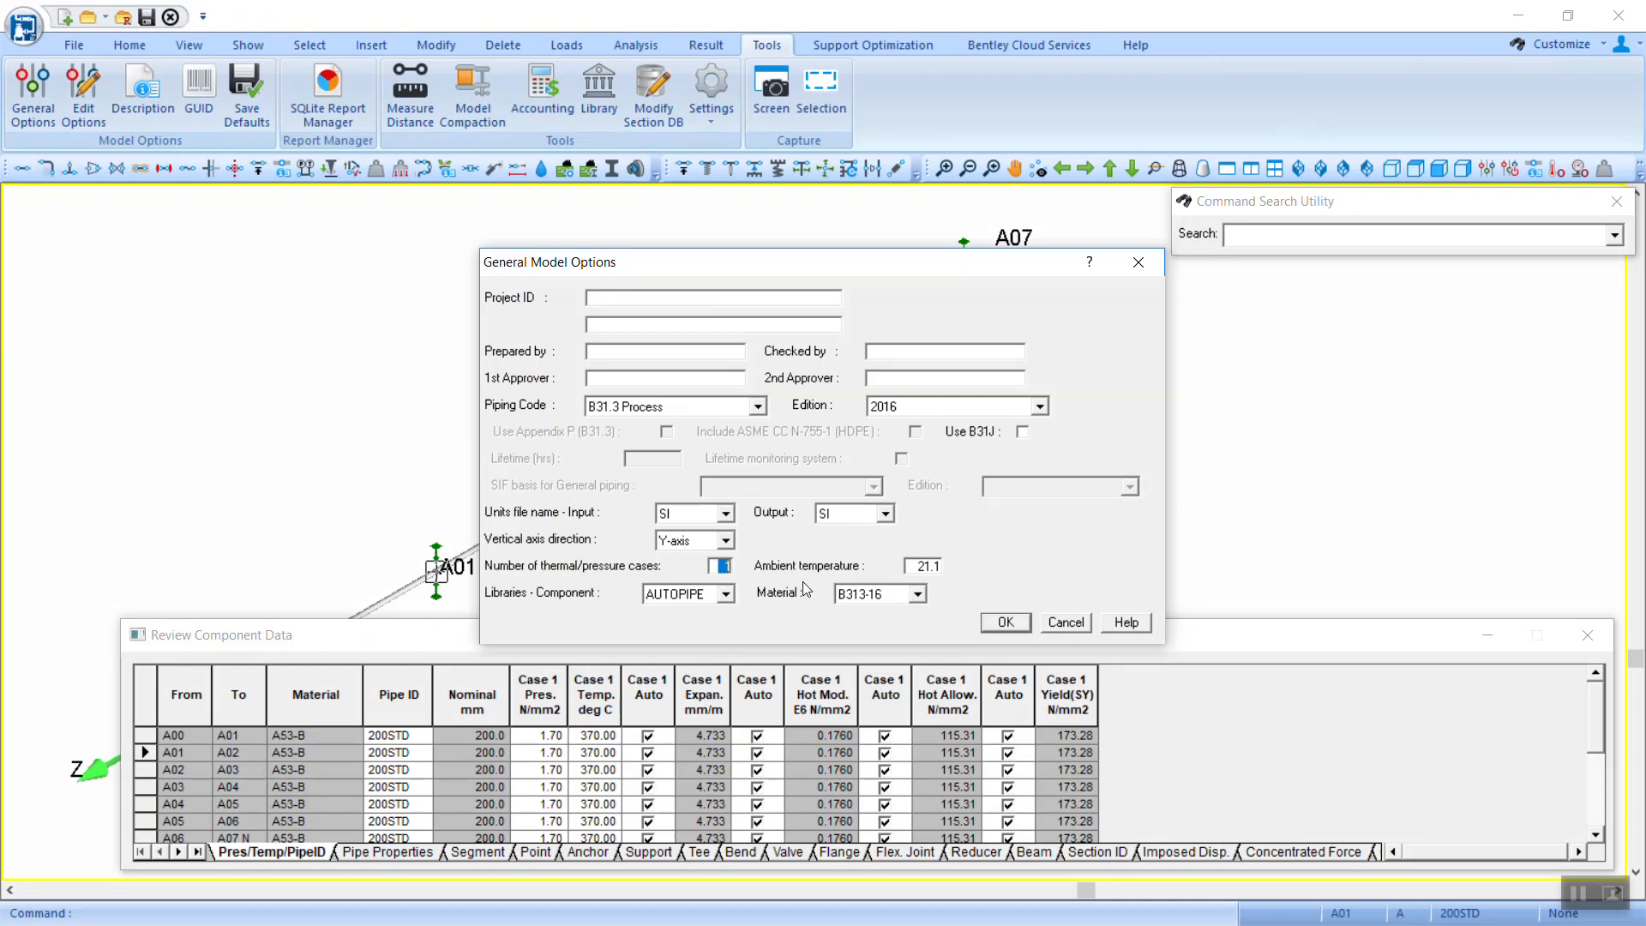
{"action": "left_click", "coordinate": [1005, 622]}
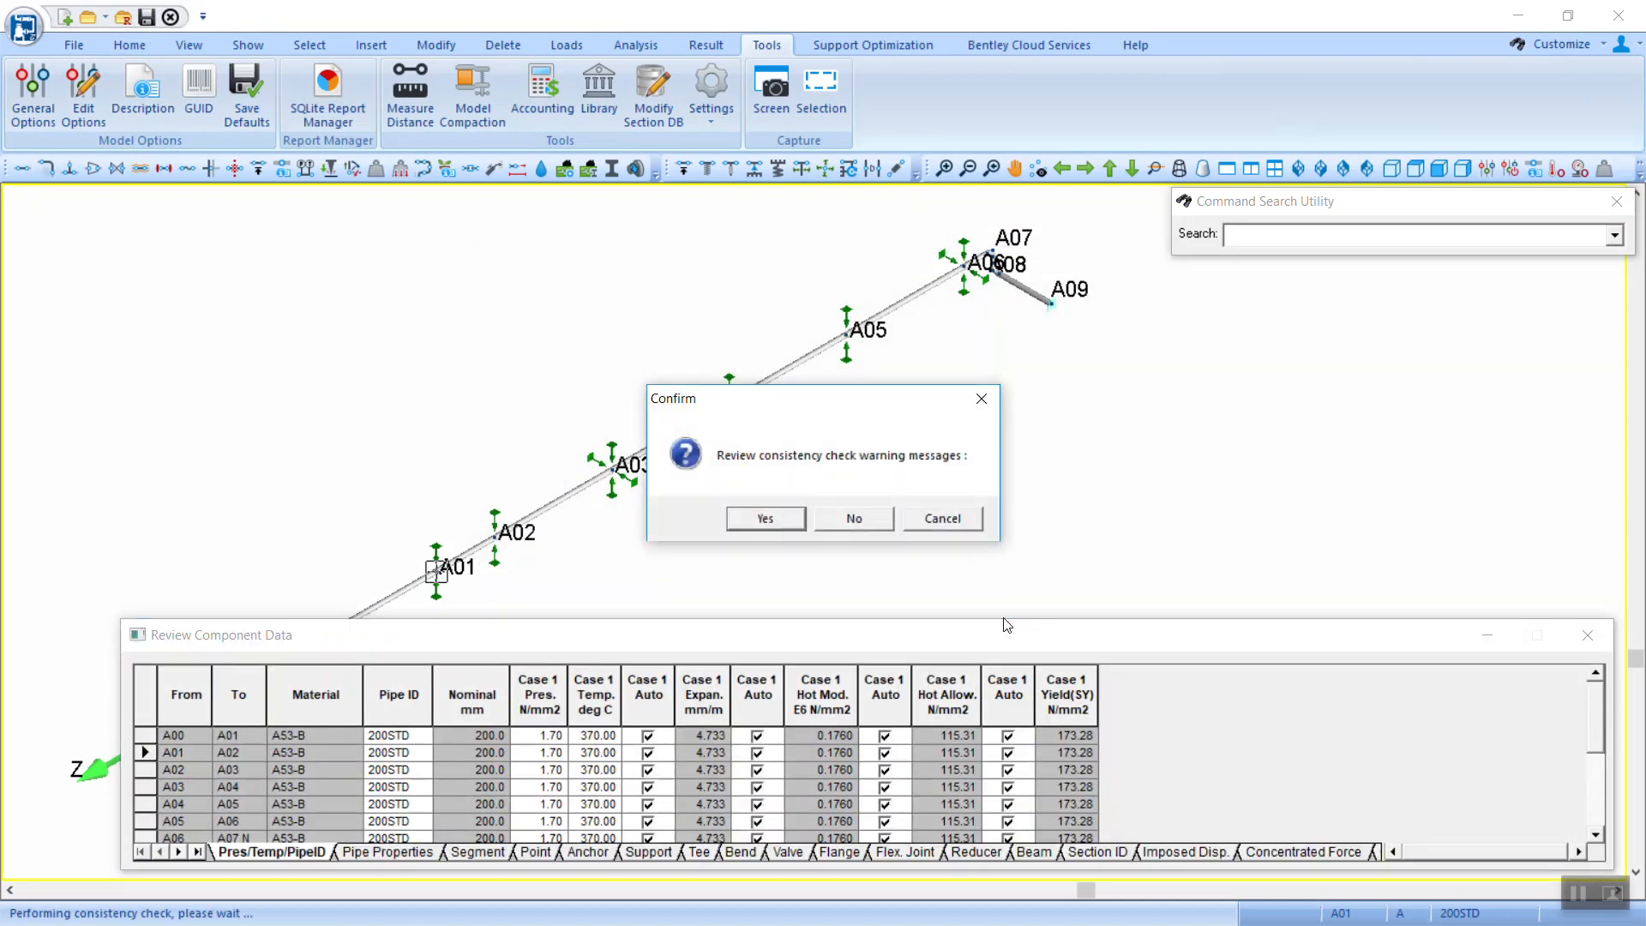
{"action": "left_click", "coordinate": [890, 518]}
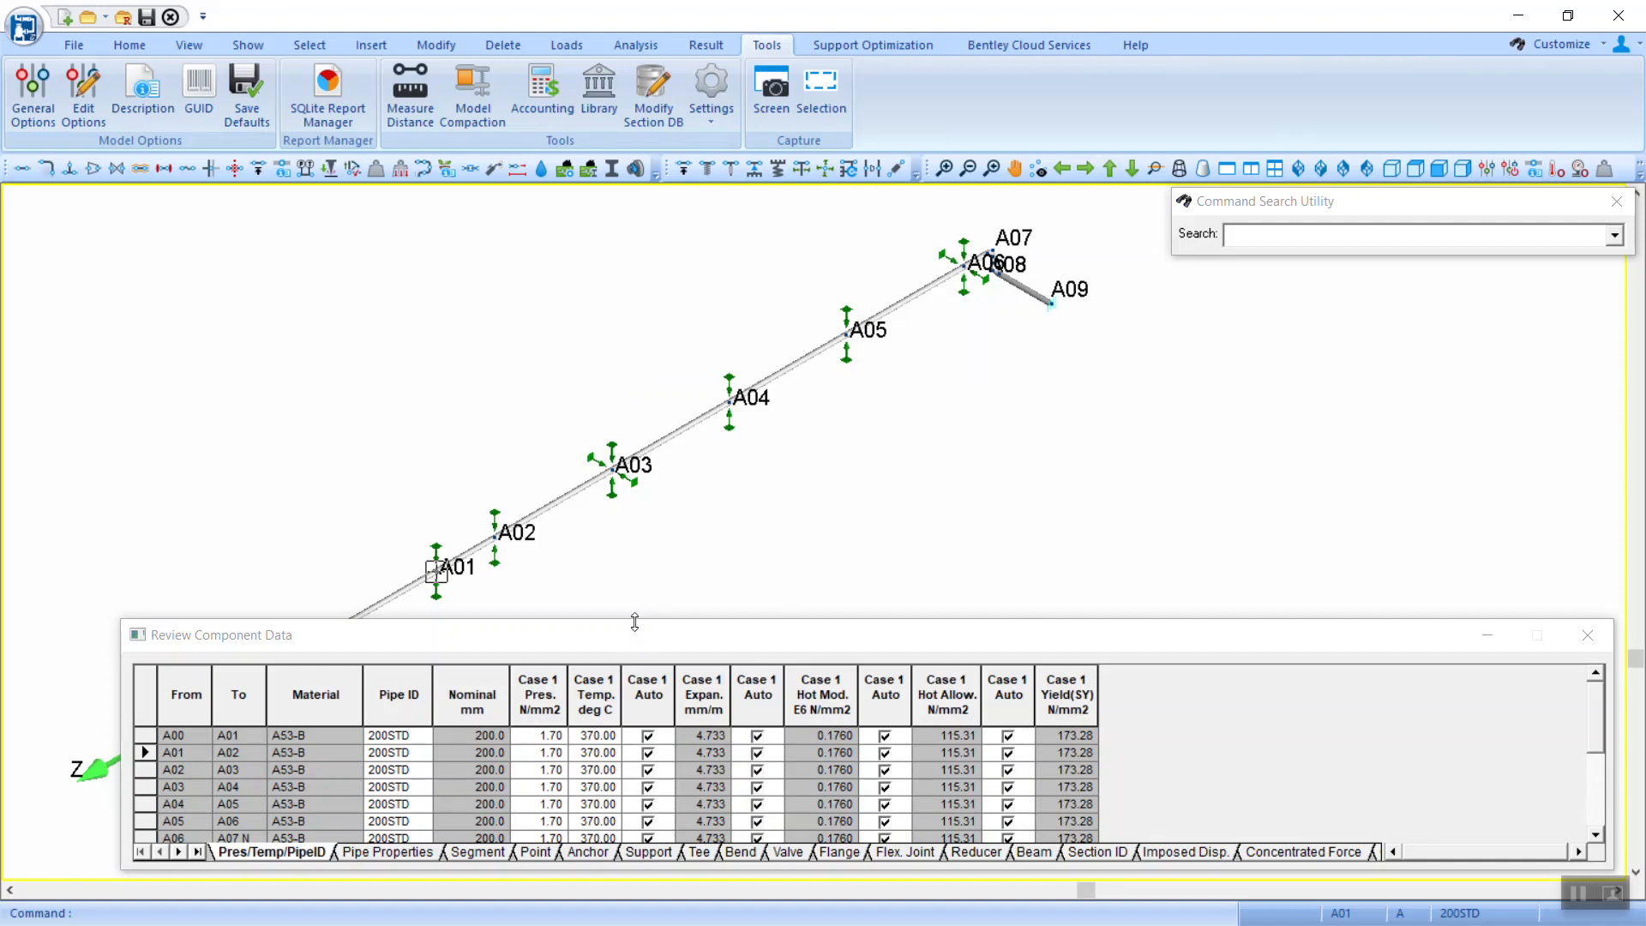
Step: Enlarge the Review Component Data grid, examine the Case 1 temperature and pressure columns, then shrink it and clear the selection
{"action": "left_click_drag", "start_coordinate": [635, 619], "coordinate": [602, 480]}
{"action": "left_click", "coordinate": [600, 555]}
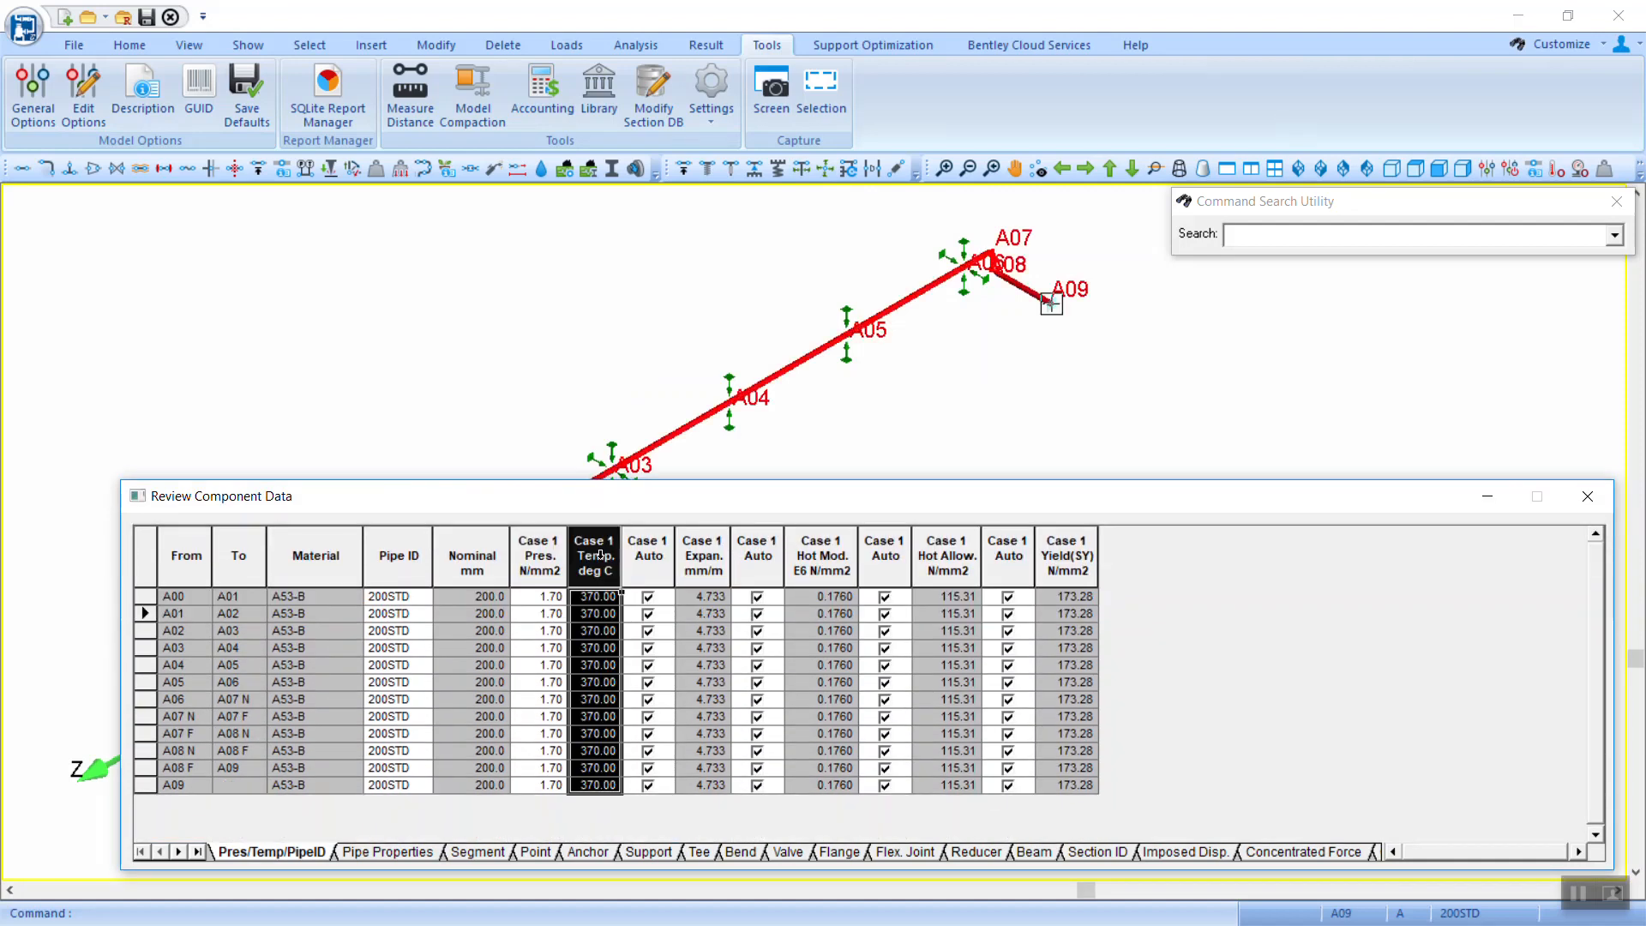
{"action": "left_click", "coordinate": [547, 555]}
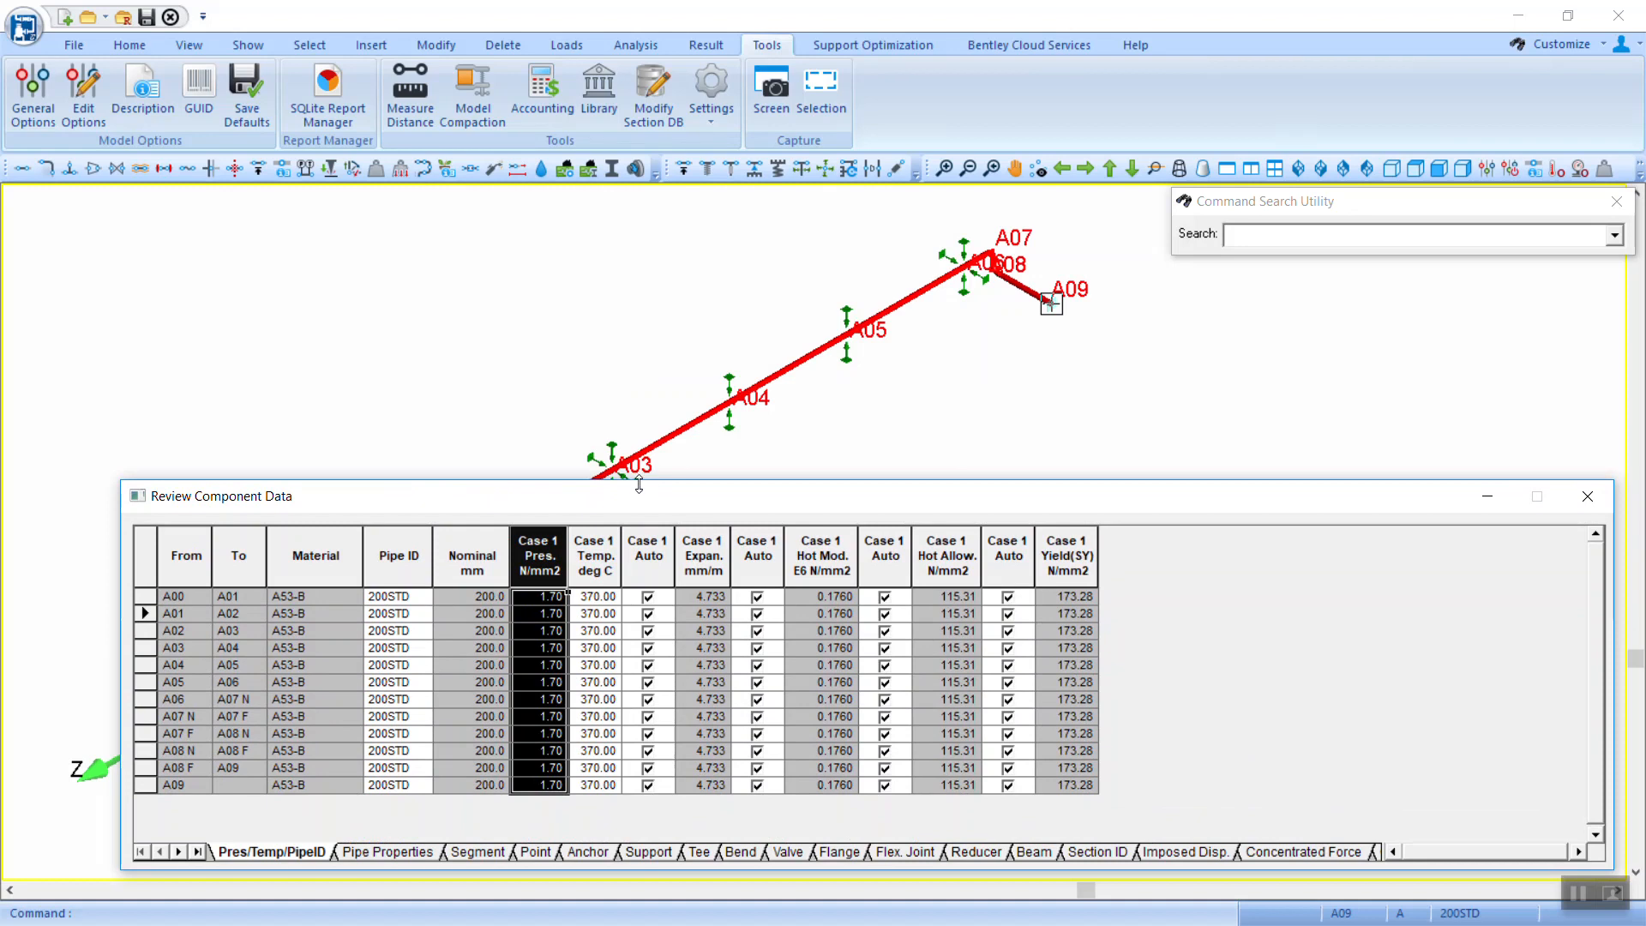
{"action": "left_click_drag", "start_coordinate": [644, 485], "coordinate": [651, 614]}
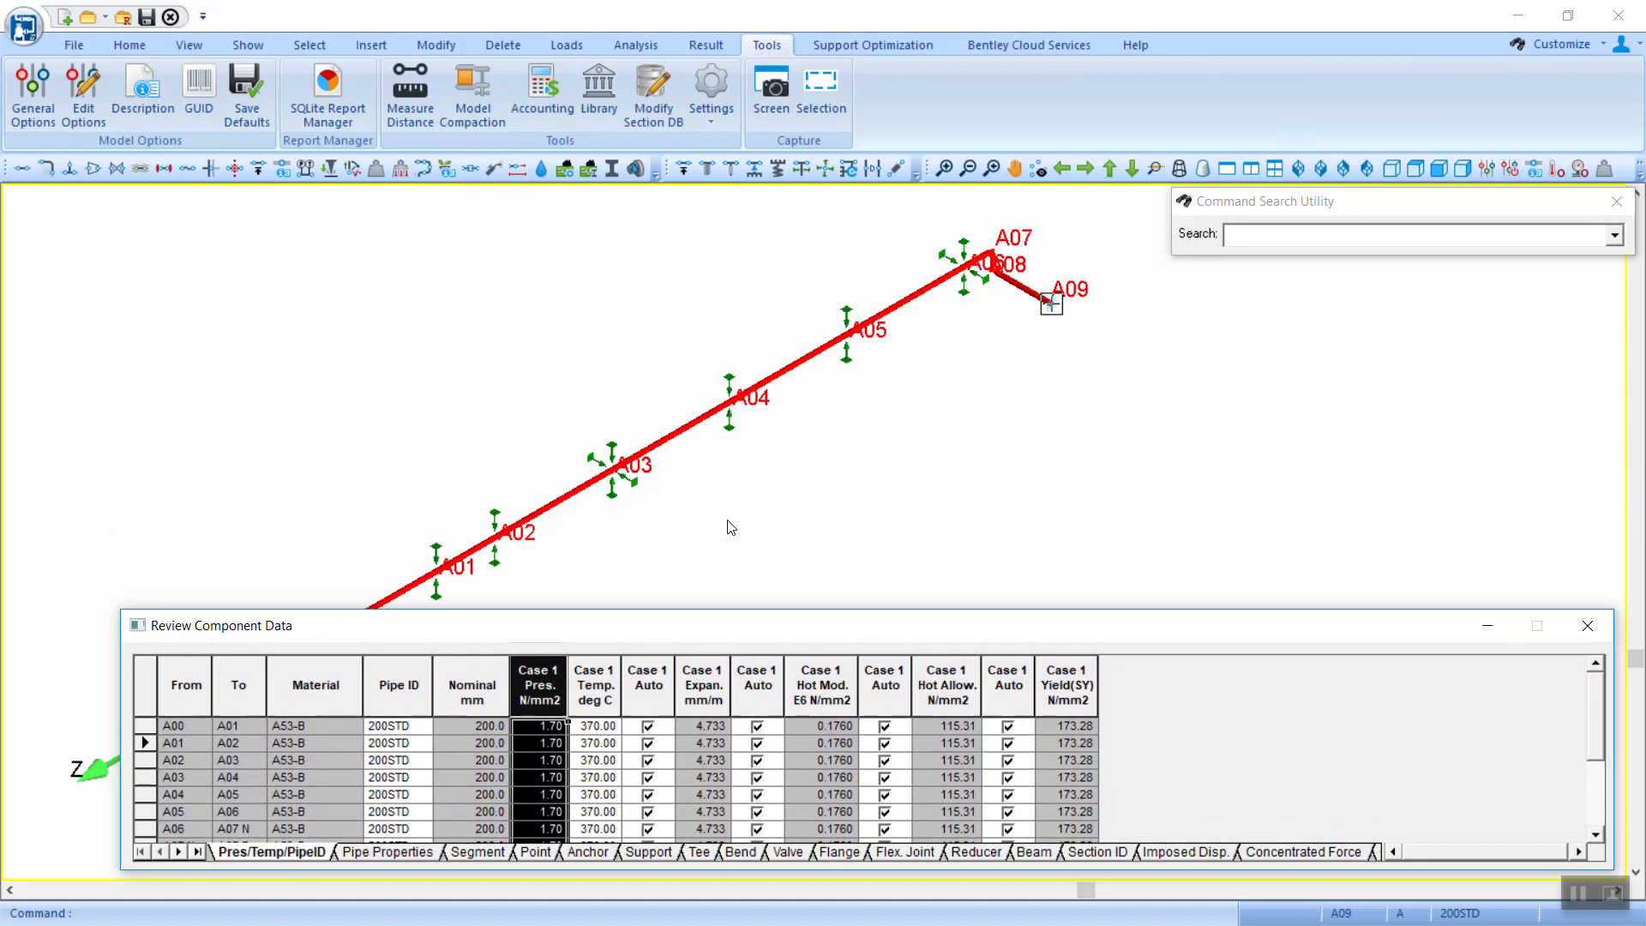
{"action": "left_click", "coordinate": [310, 45]}
{"action": "left_click", "coordinate": [76, 90]}
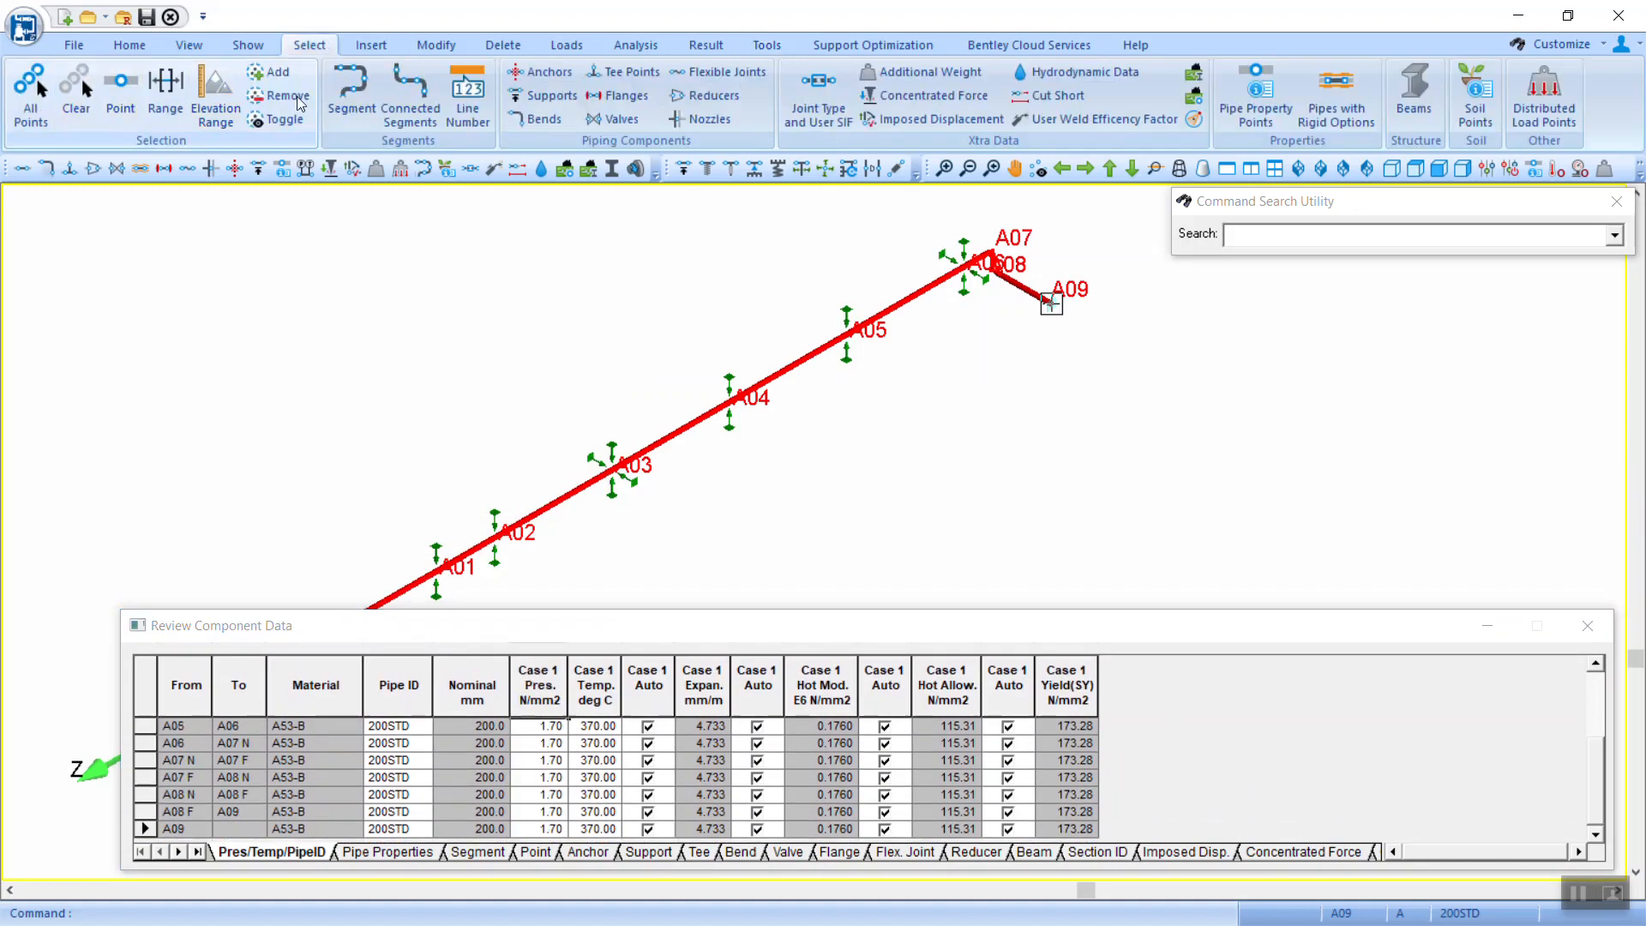
Step: Recheck the load case descriptions, then open the static analysis sets and select set 1 to examine its load cases
{"action": "left_click", "coordinate": [635, 44]}
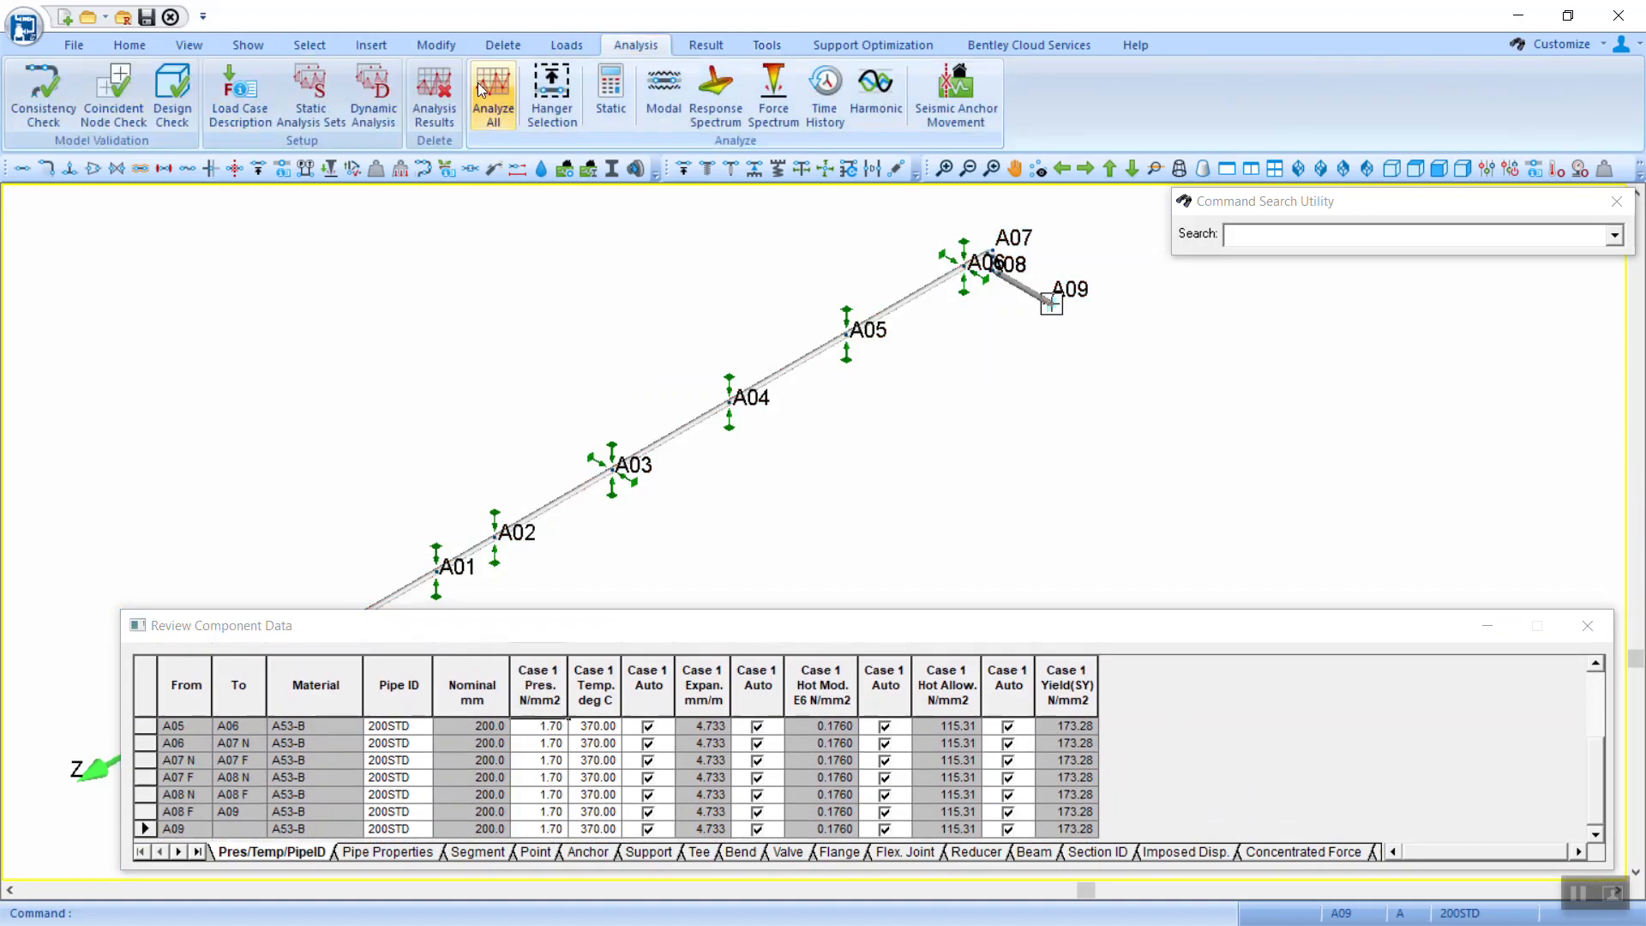
{"action": "left_click", "coordinate": [239, 107]}
{"action": "left_click", "coordinate": [1121, 259]}
{"action": "left_click", "coordinate": [308, 107]}
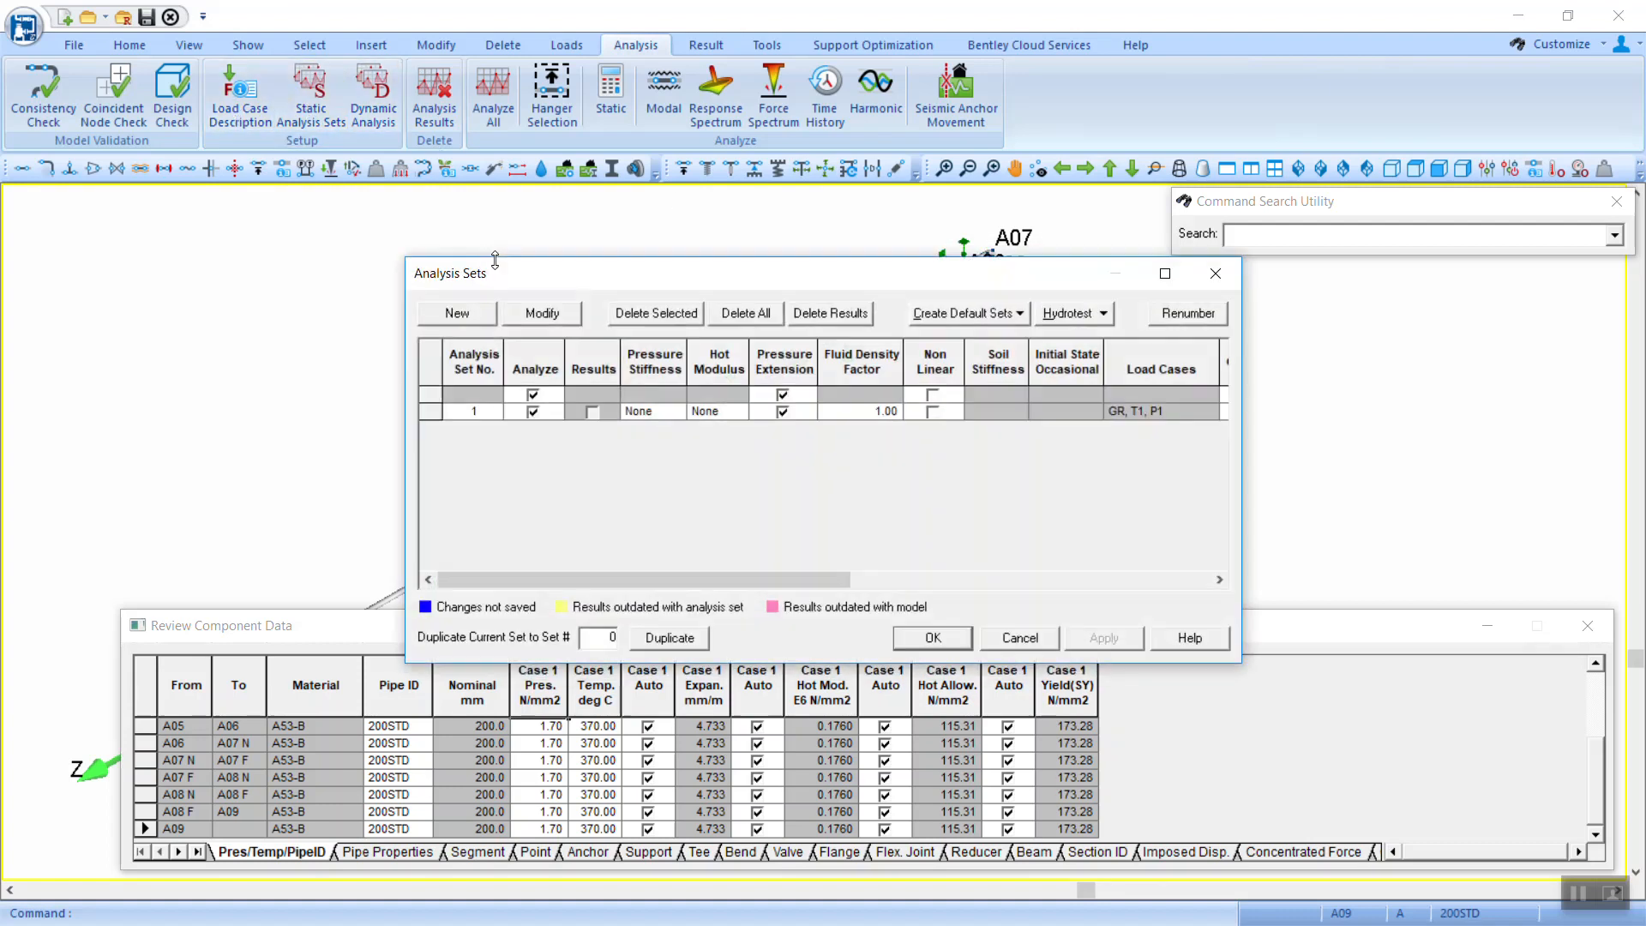
{"action": "left_click", "coordinate": [426, 411]}
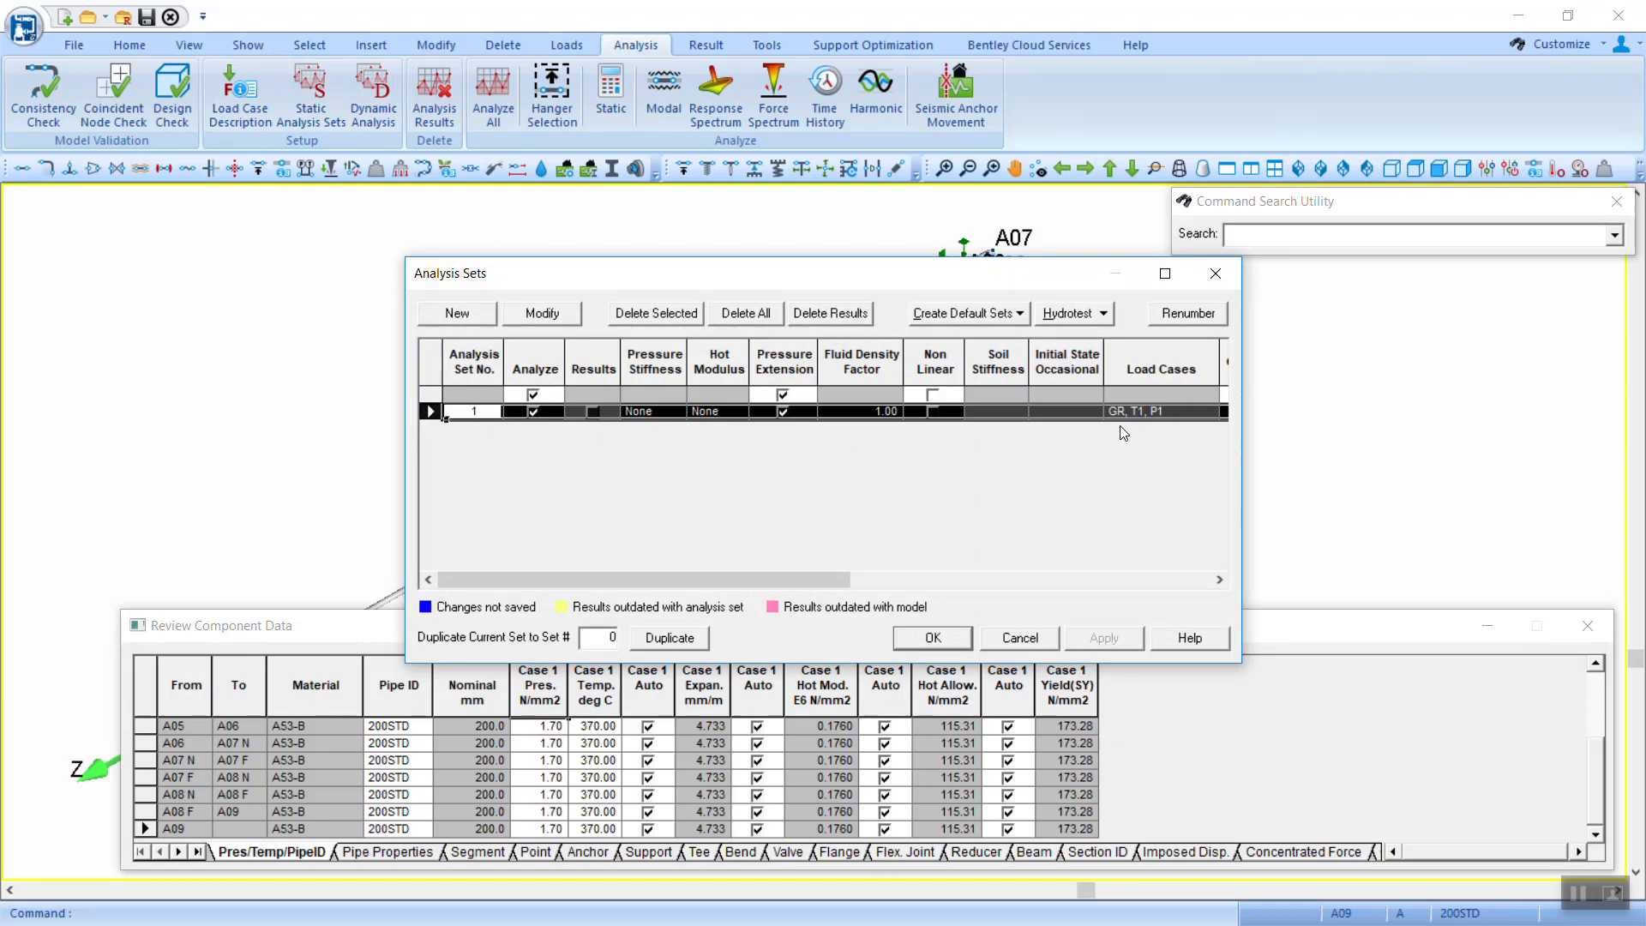
Step: Try enabling the Gaps/Friction/Soil option in the load cases of analysis set 1 and clear it again
{"action": "left_click", "coordinate": [576, 313]}
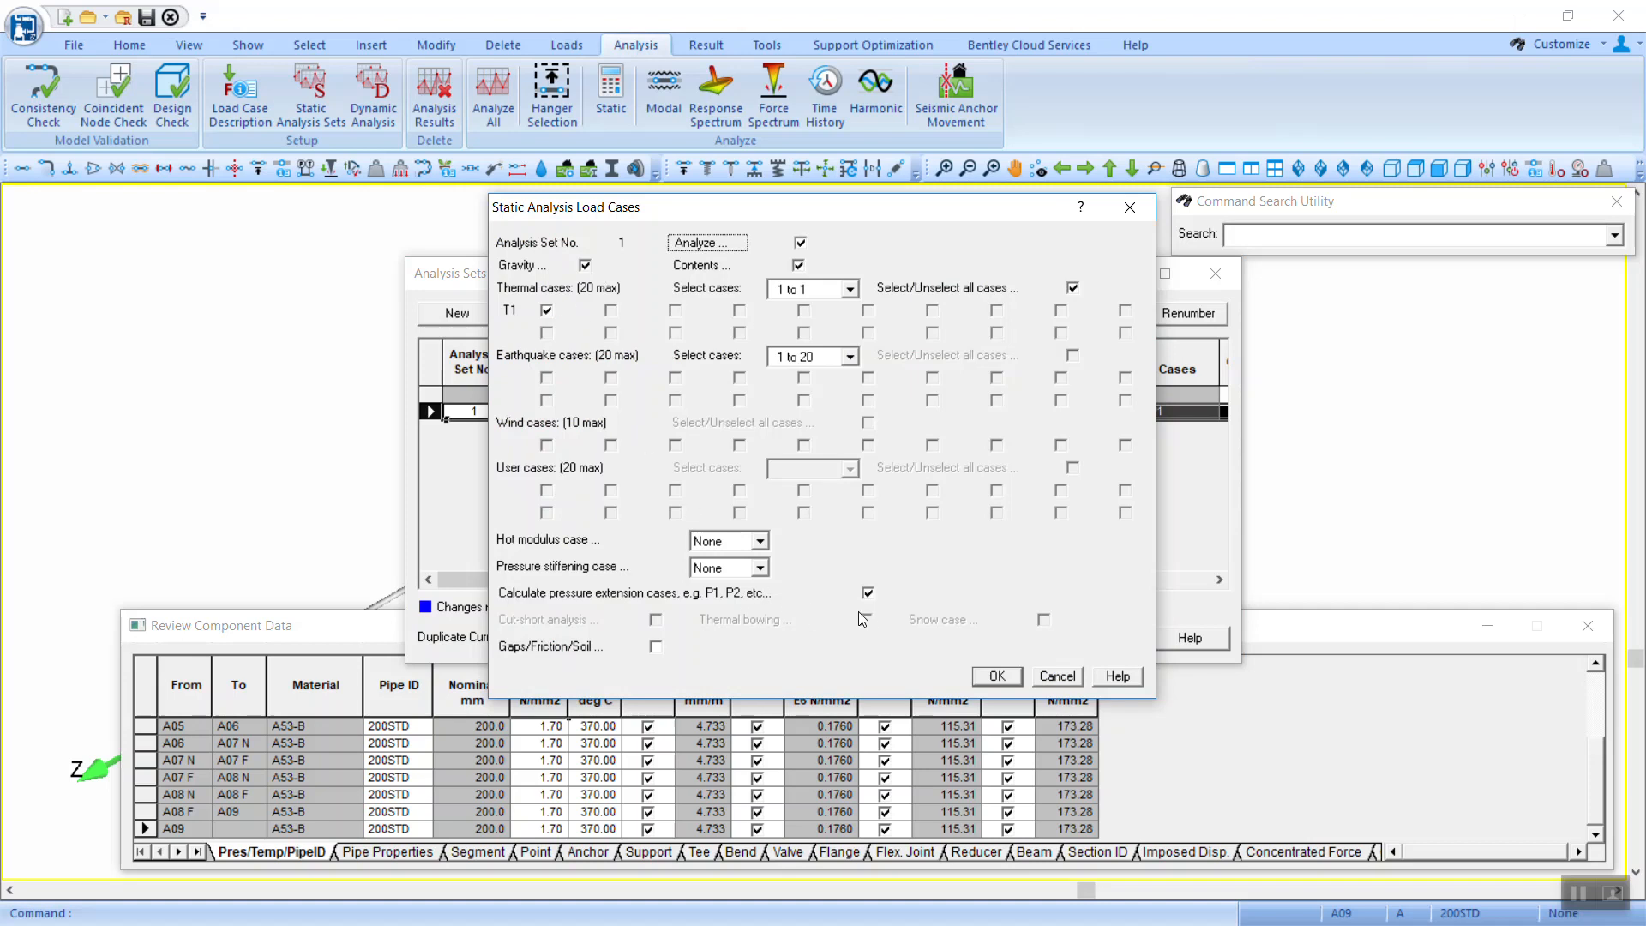
{"action": "left_click", "coordinate": [656, 647]}
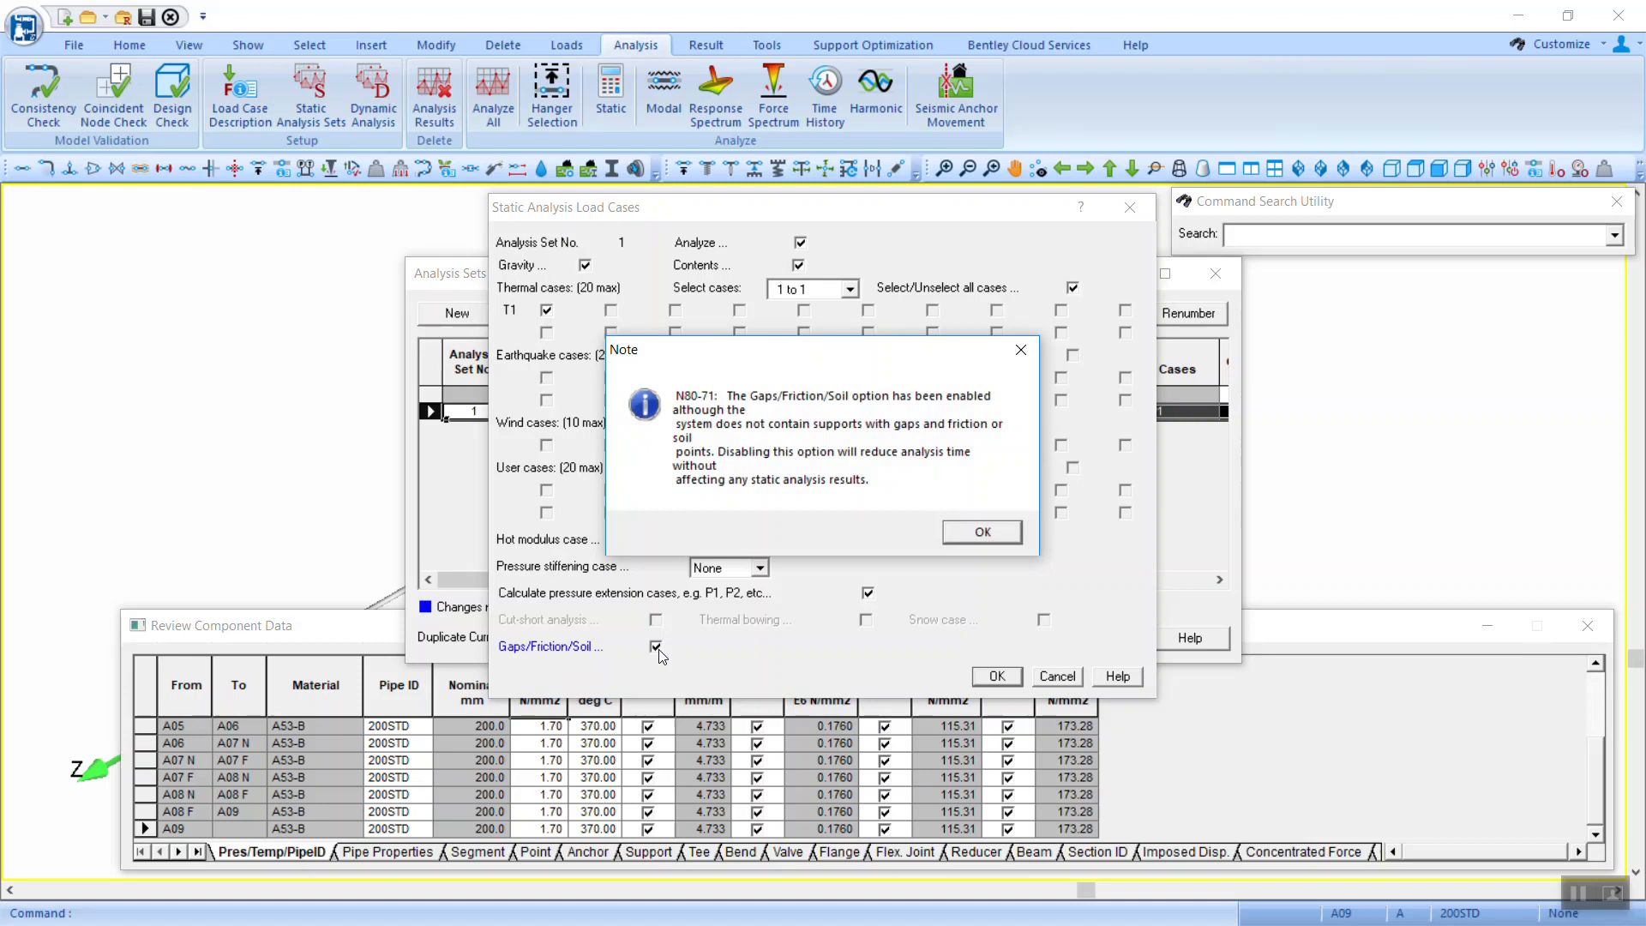
{"action": "left_click", "coordinate": [981, 532]}
{"action": "left_click", "coordinate": [656, 647]}
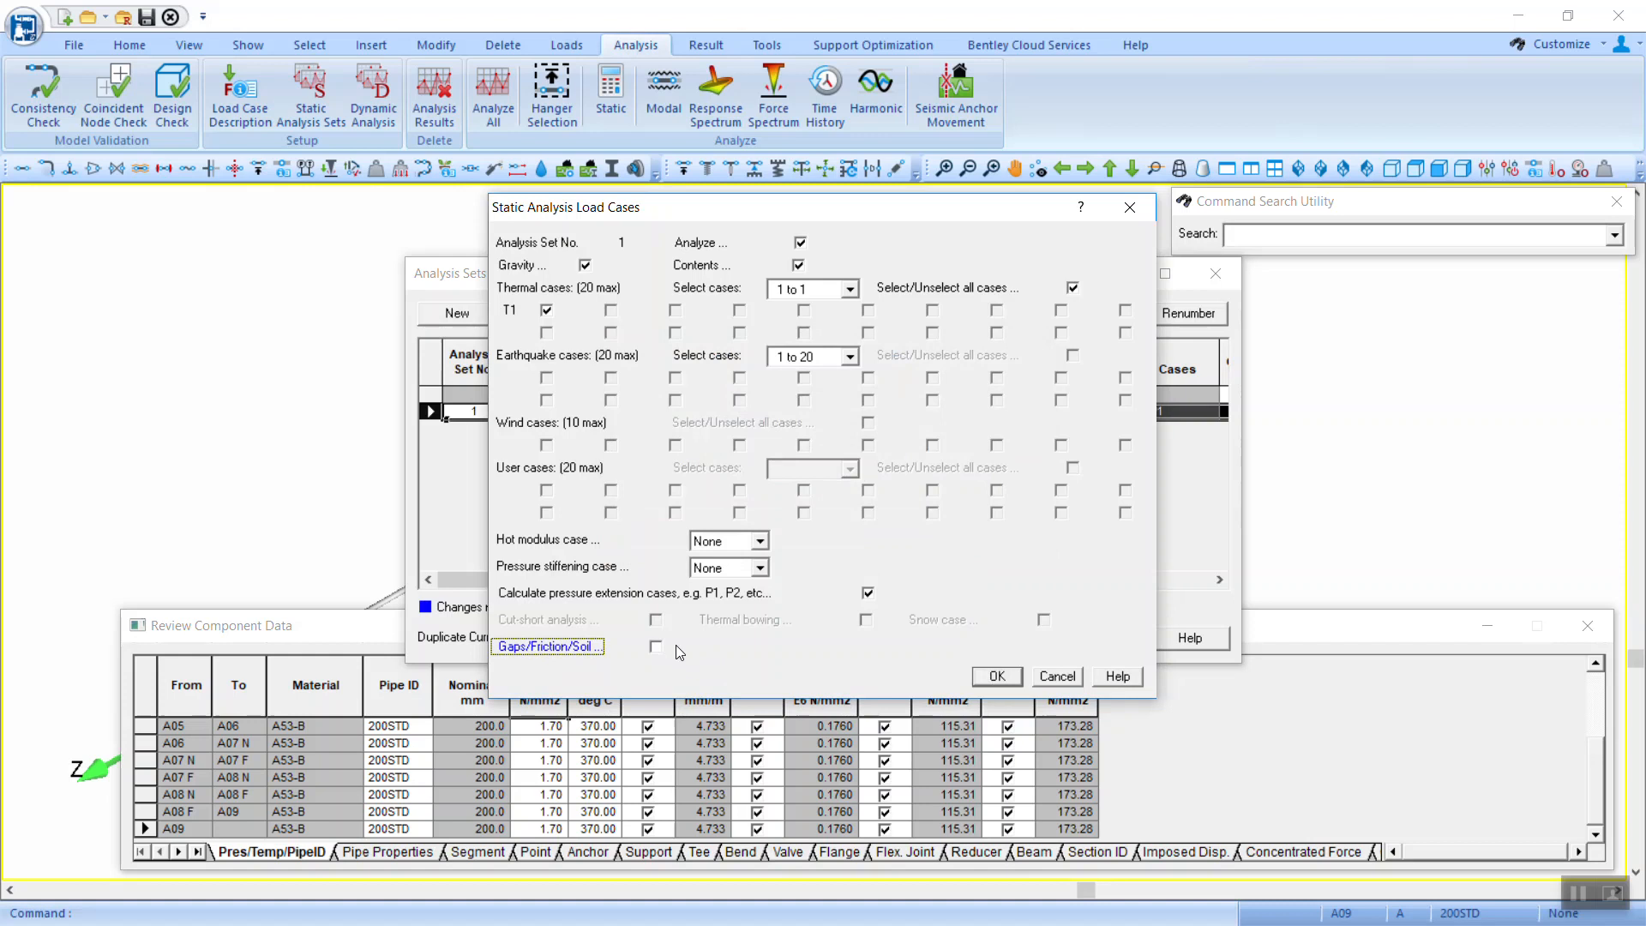
{"action": "left_click", "coordinate": [999, 675]}
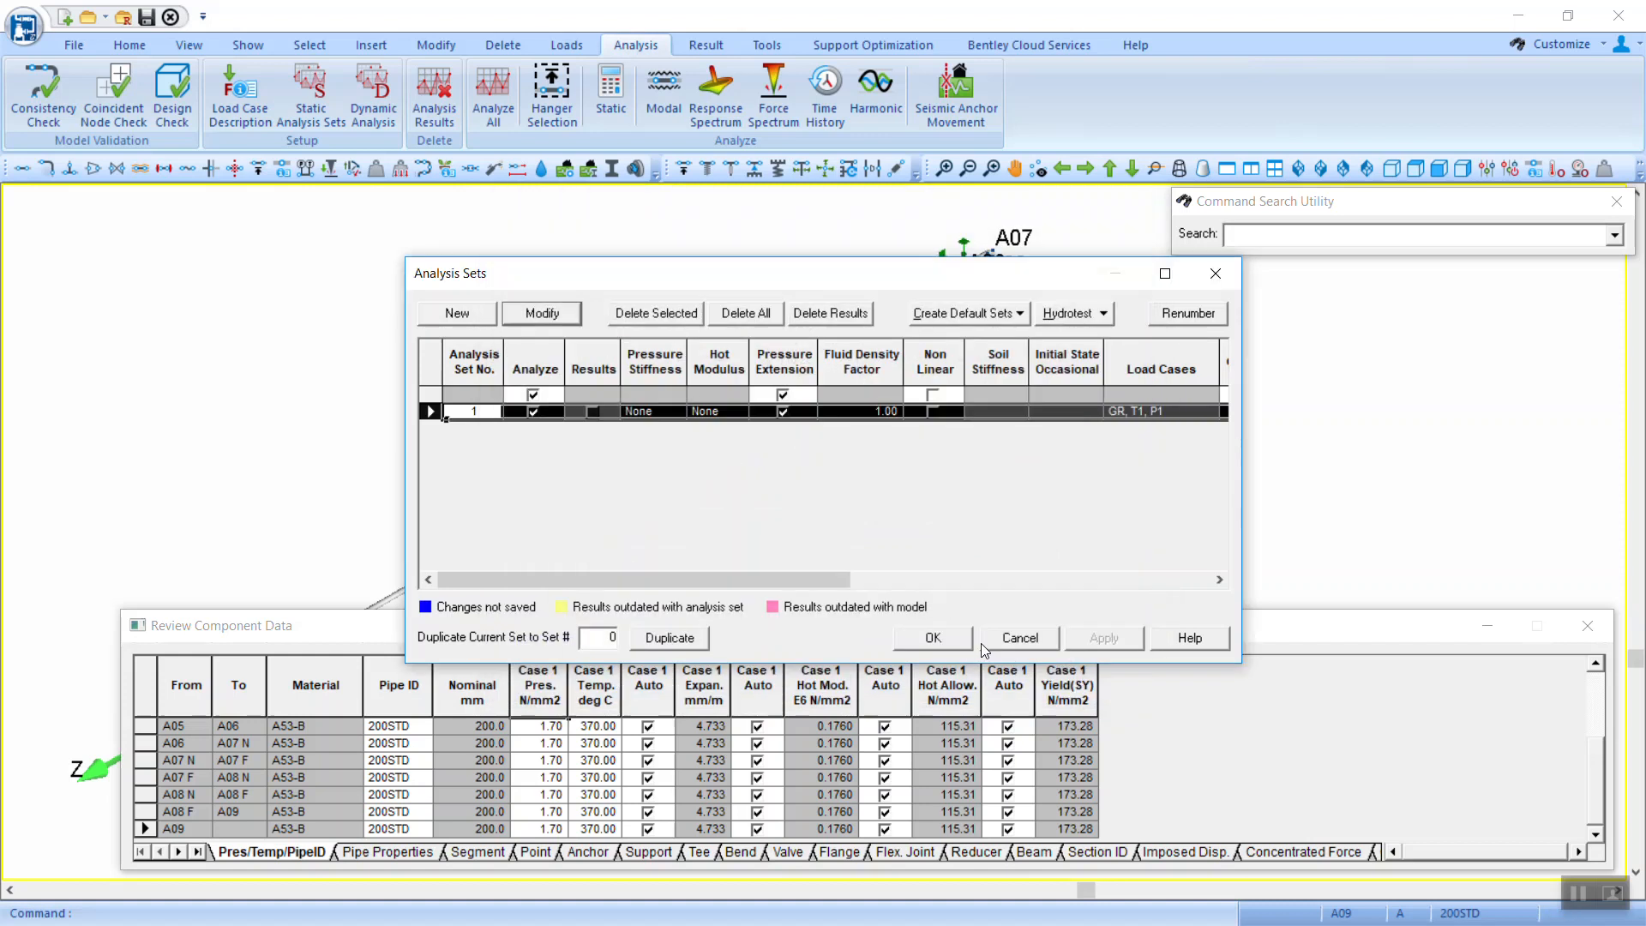
Step: Accept the analysis sets and analyze the model with the analyses selected automatically
{"action": "left_click", "coordinate": [933, 638]}
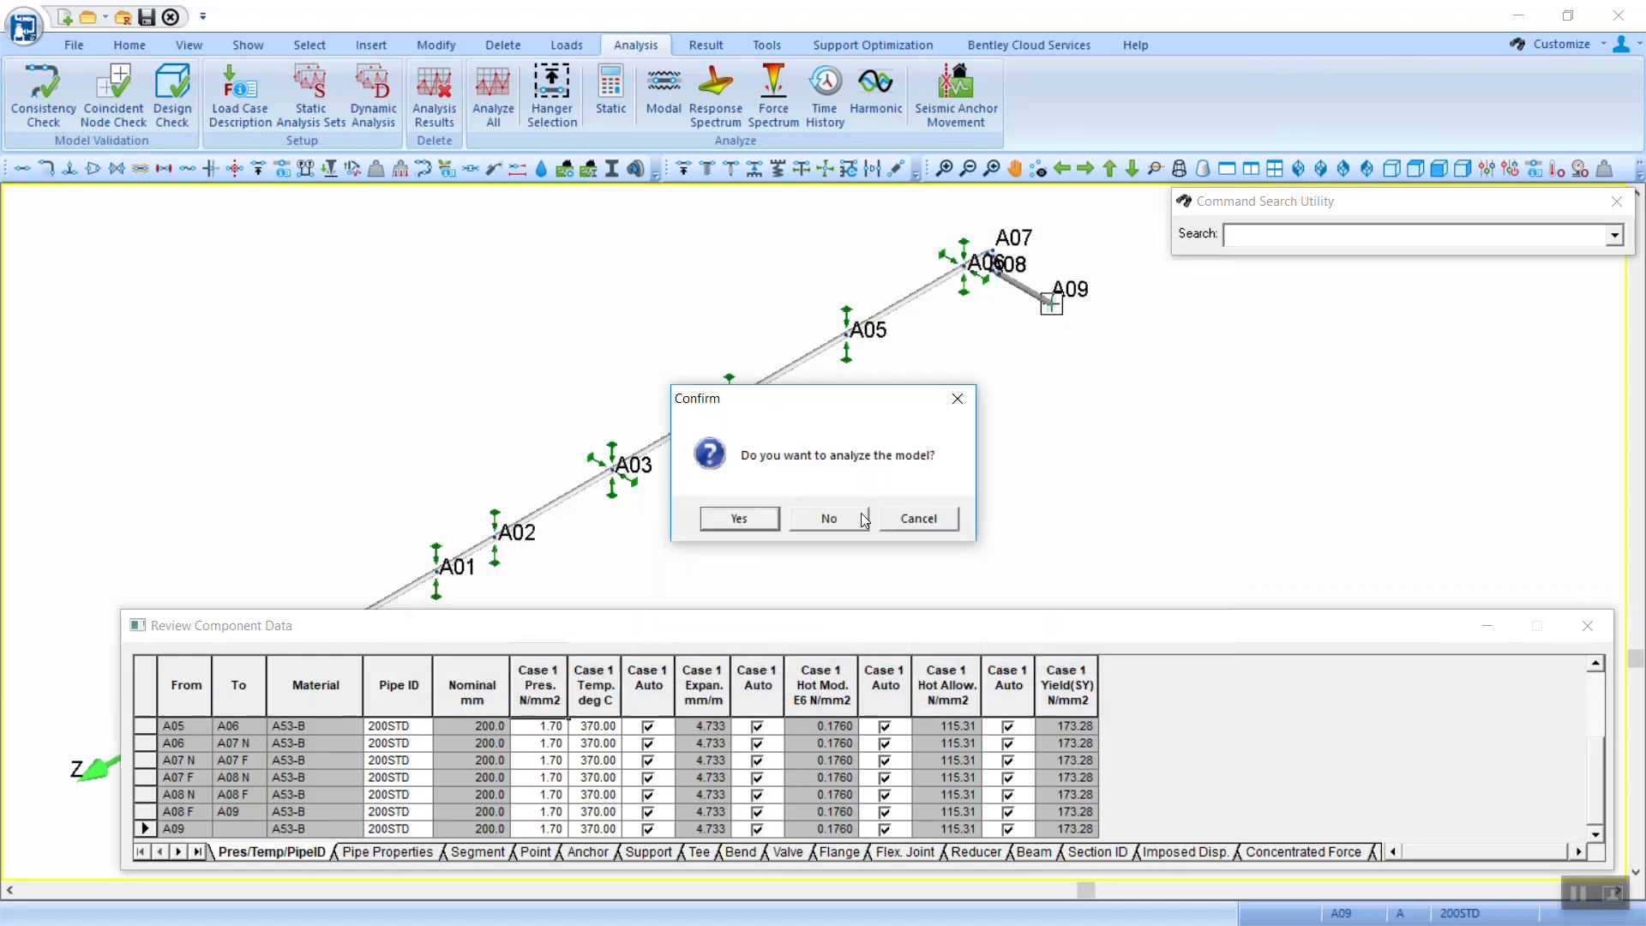
{"action": "left_click", "coordinate": [771, 519]}
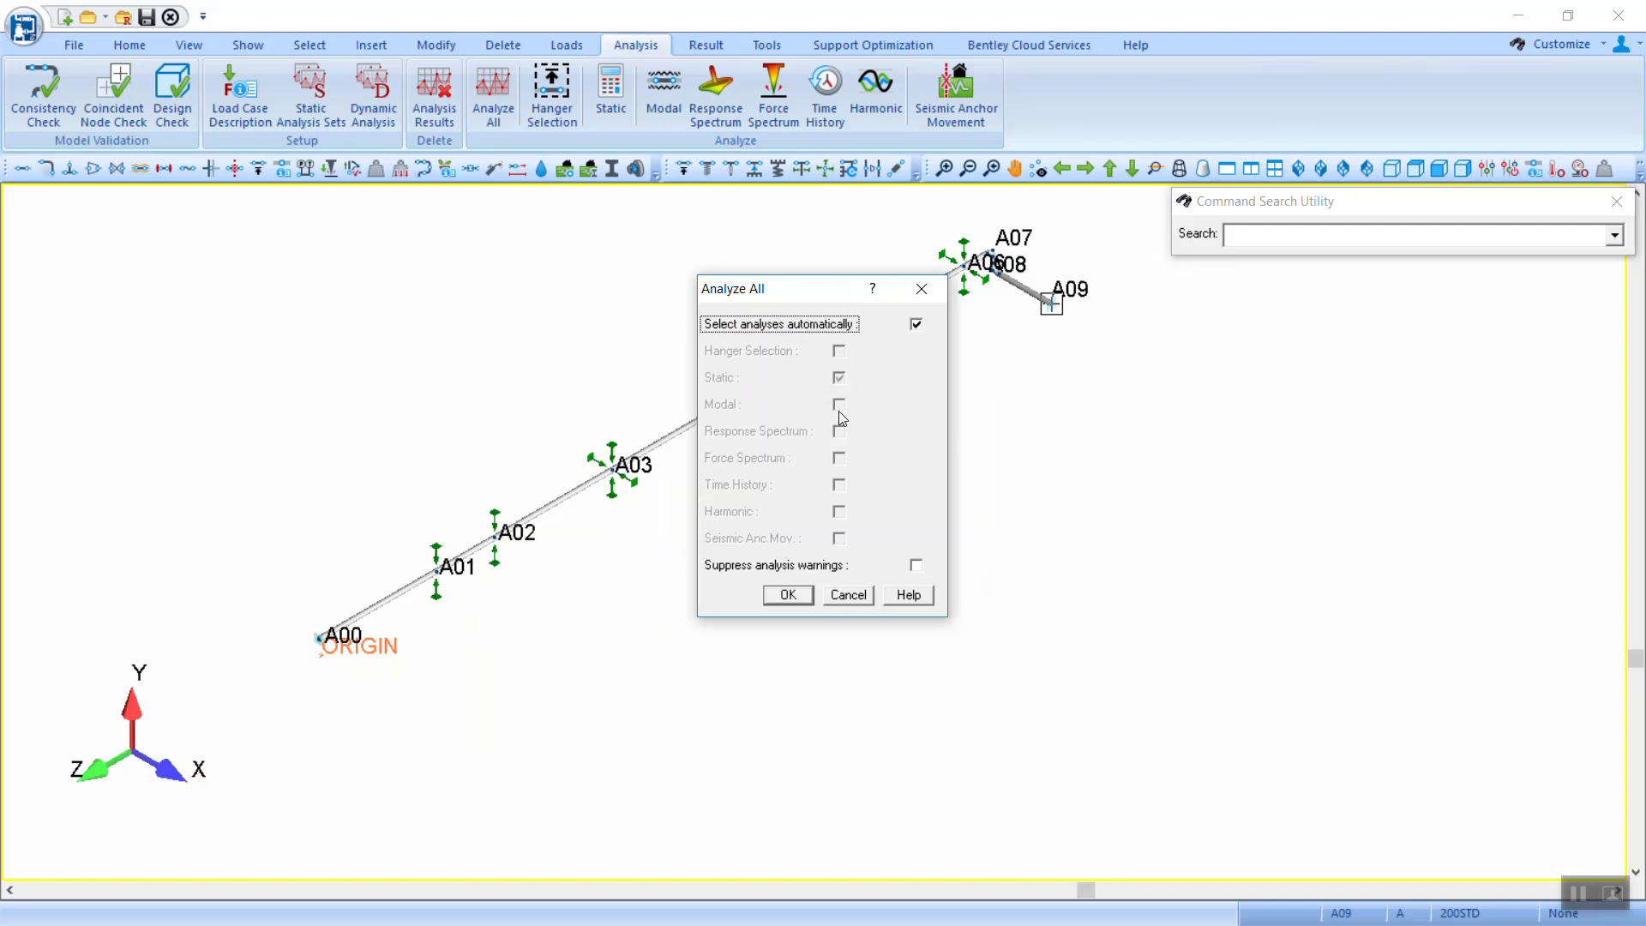
{"action": "left_click", "coordinate": [793, 600]}
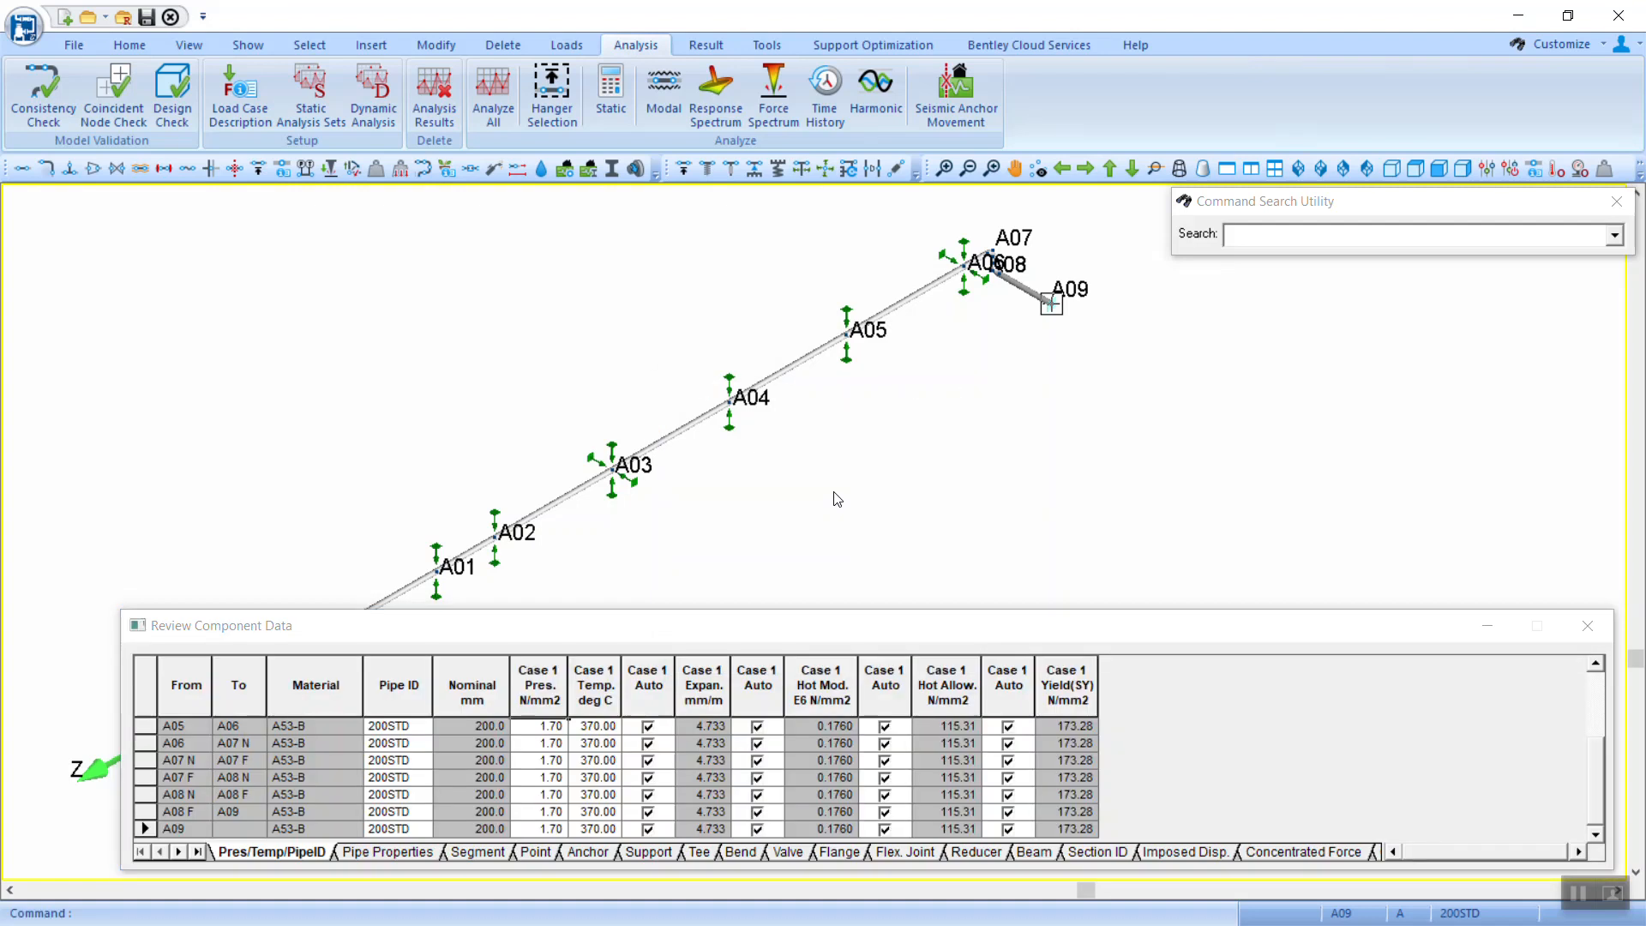
Step: Display the code stress results as ratios for all combinations, with output to the screen
{"action": "left_click", "coordinate": [707, 44]}
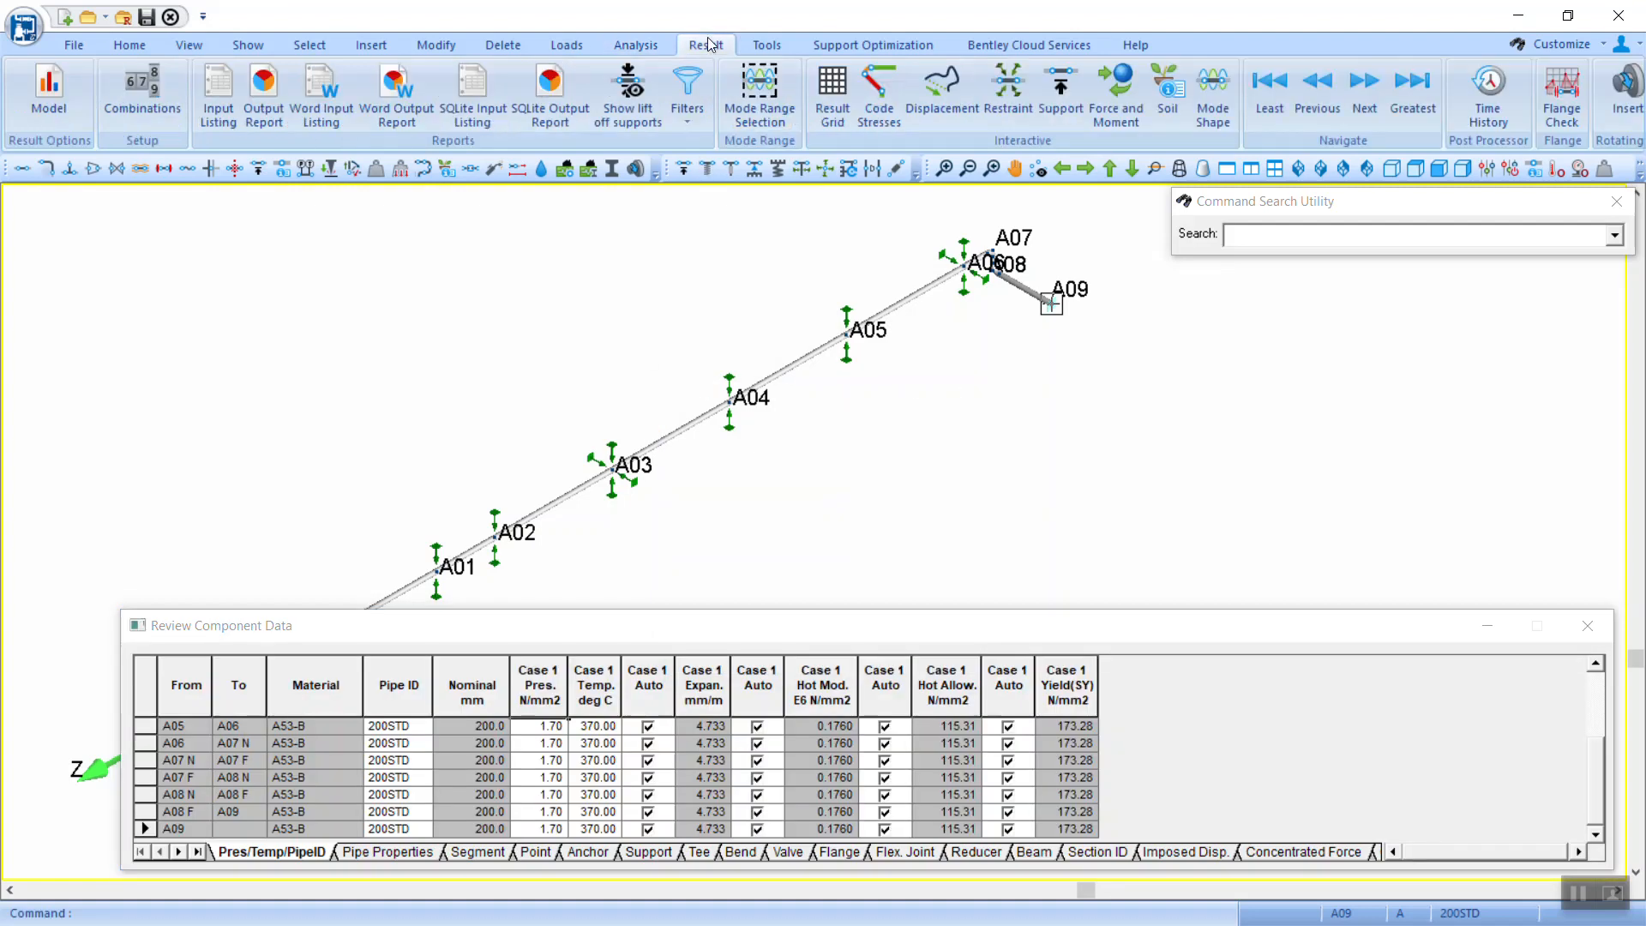
{"action": "left_click", "coordinate": [878, 94]}
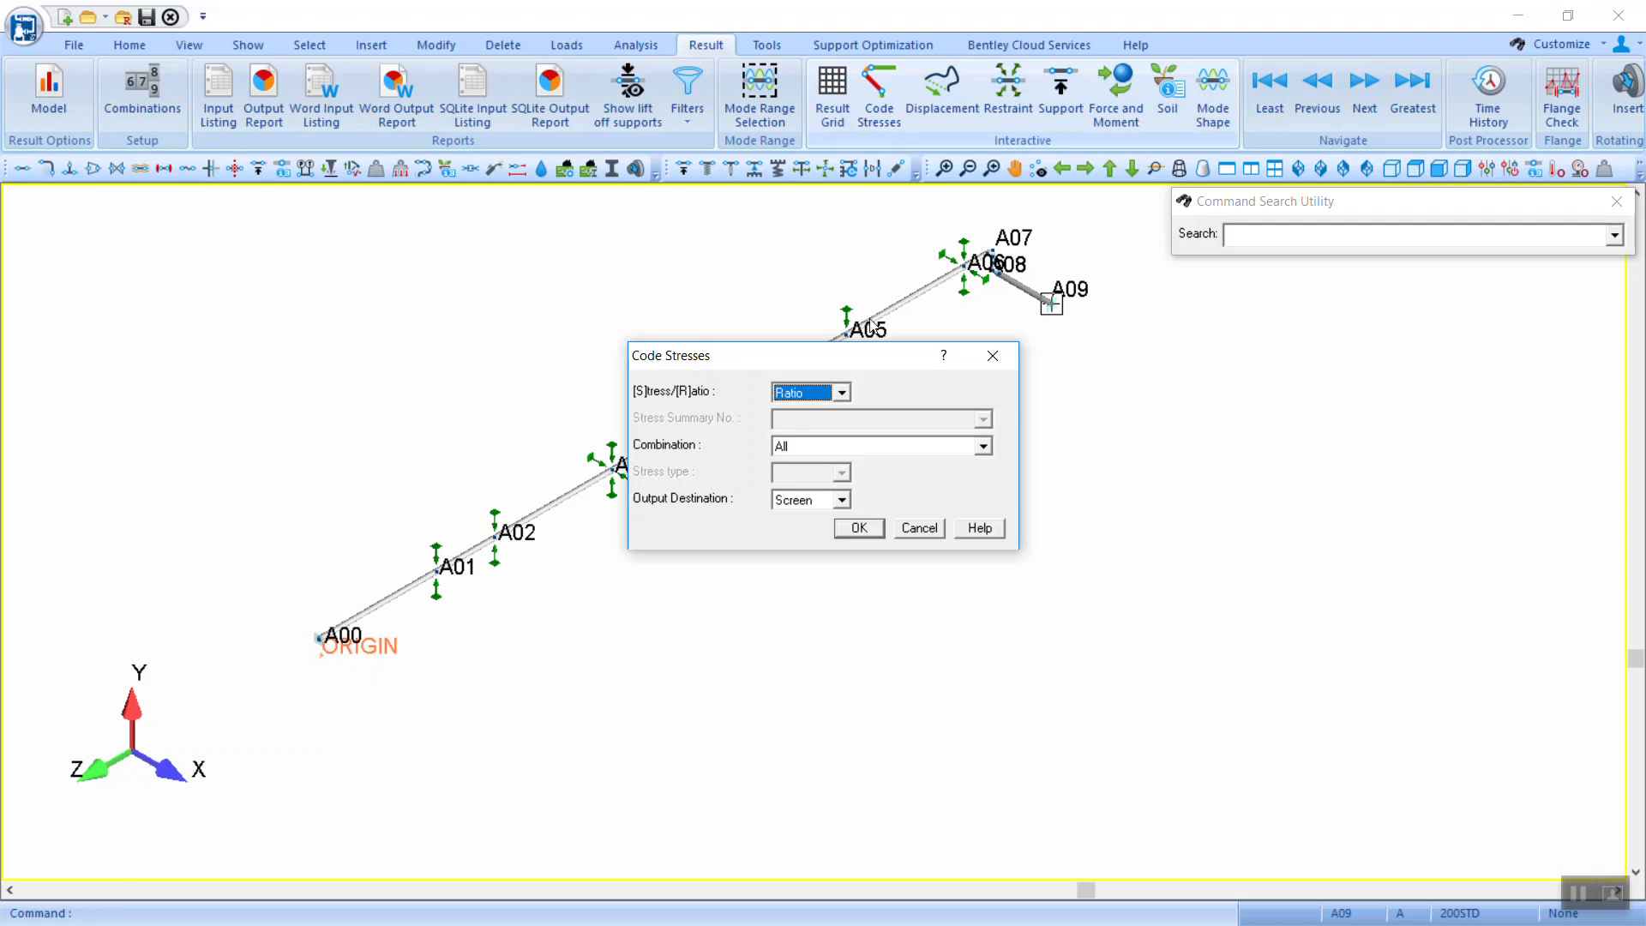
{"action": "left_click", "coordinate": [841, 392]}
{"action": "left_click", "coordinate": [823, 426]}
{"action": "left_click", "coordinate": [858, 527]}
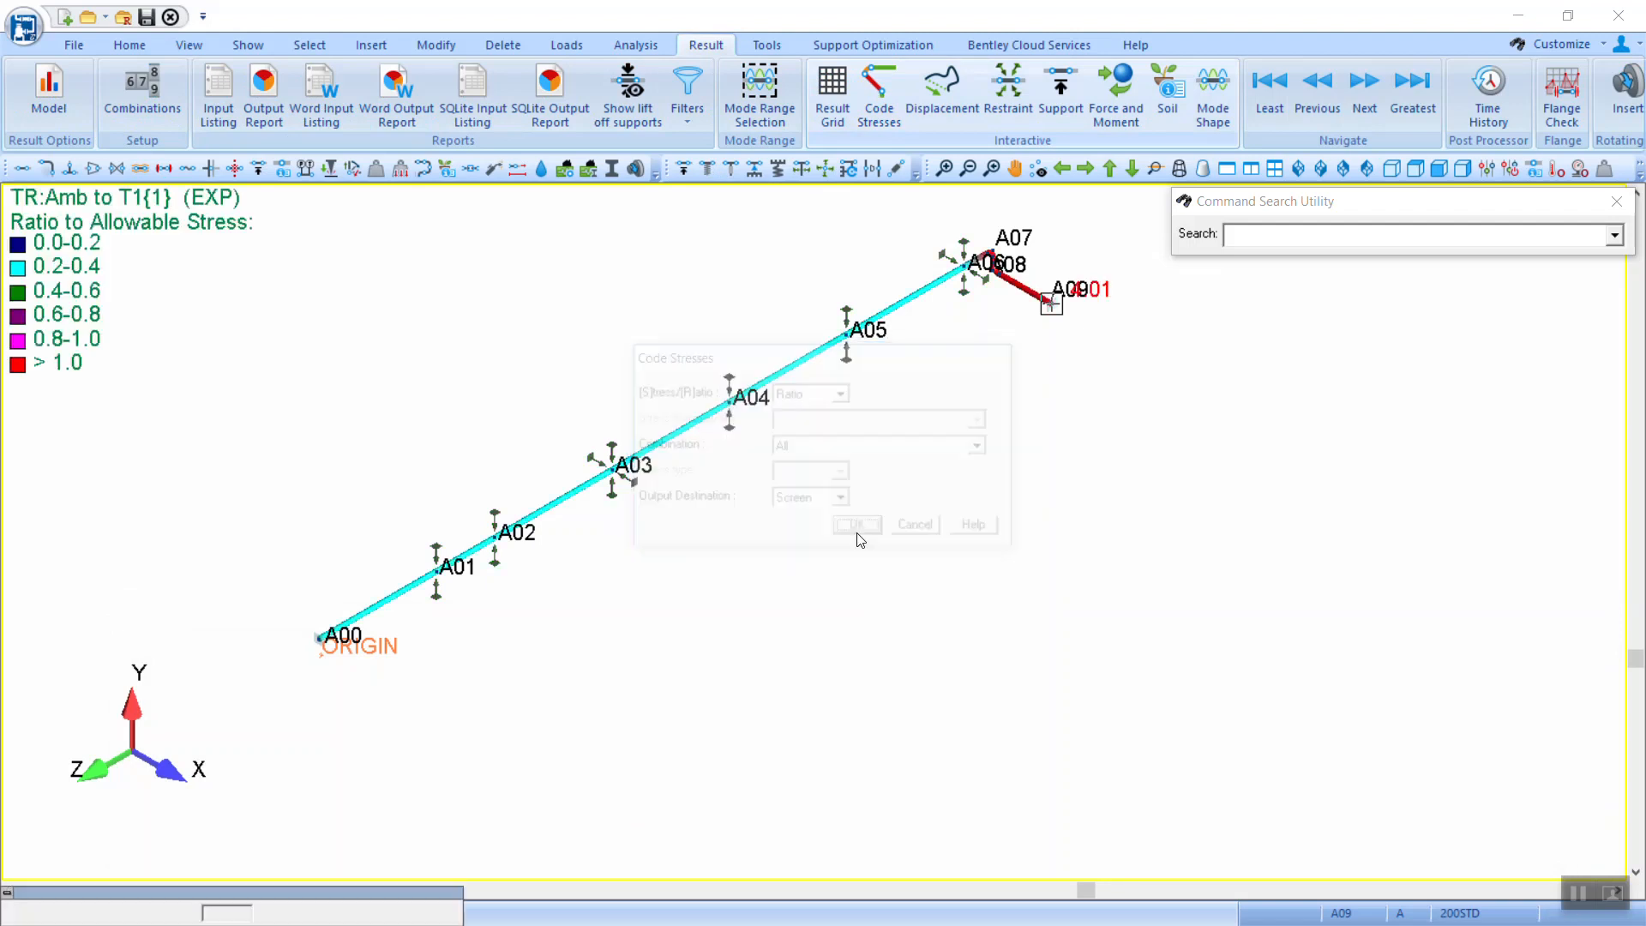
Step: Hide the point name labels to get a clear view of the stress ratios between A06 and A09
{"action": "scroll", "coordinate": [941, 383], "scroll_direction": "up", "scroll_amount": 1}
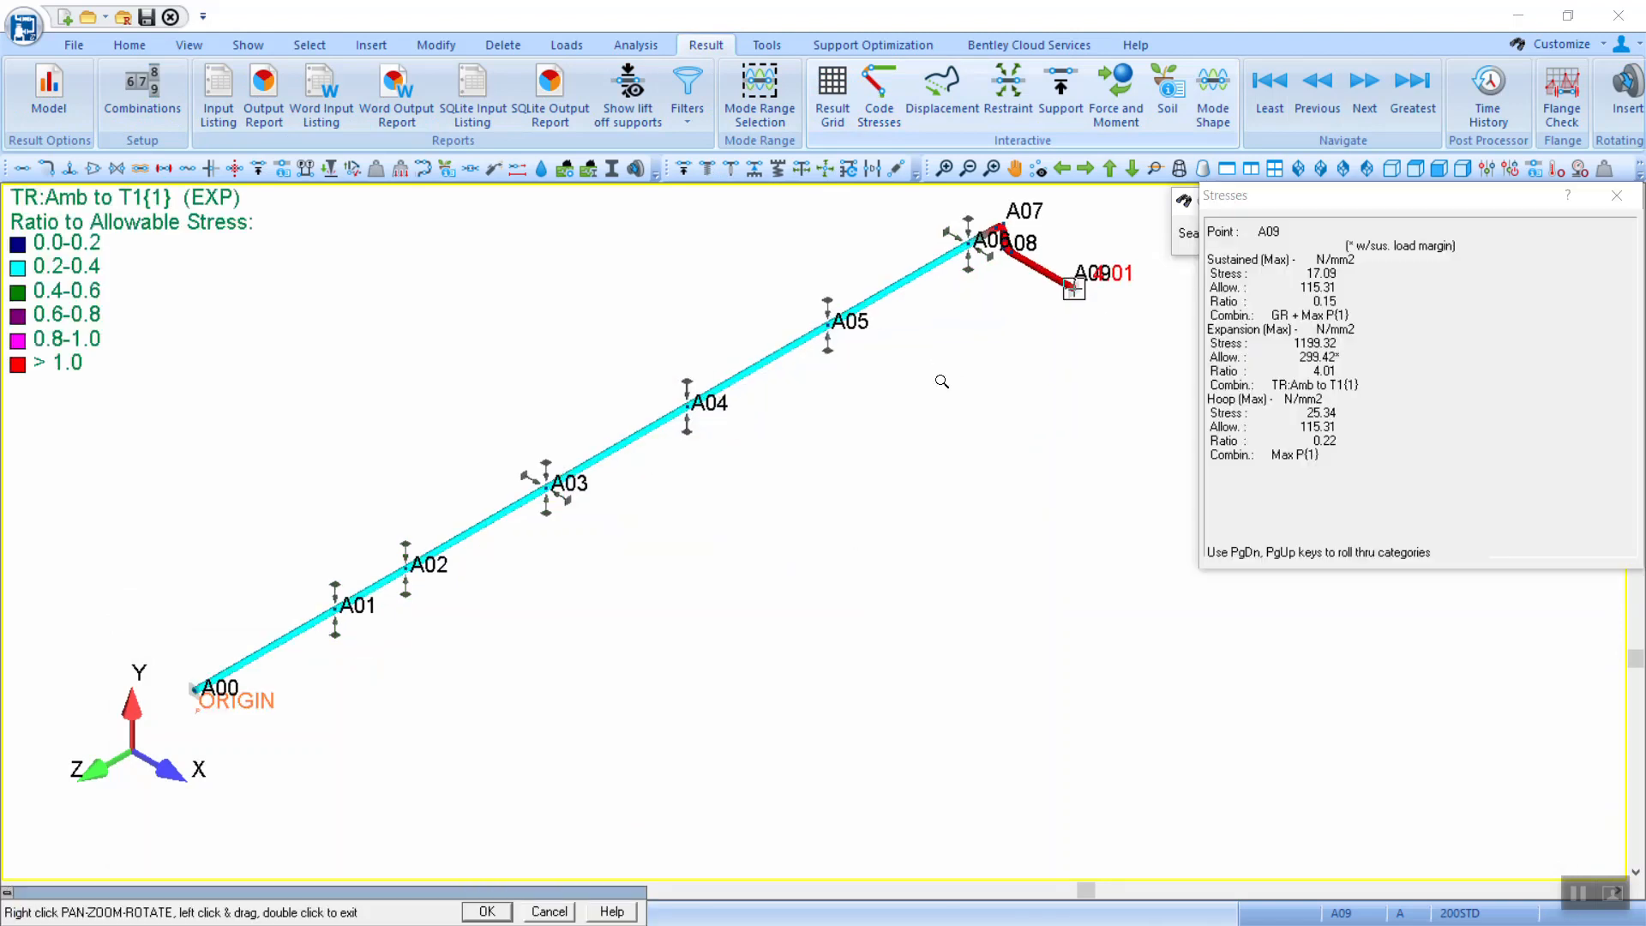
{"action": "mouse_move", "coordinate": [944, 375]}
{"action": "middle_mouse_down"}
{"action": "mouse_move", "coordinate": [921, 401]}
{"action": "mouse_move", "coordinate": [971, 378]}
{"action": "middle_mouse_up"}
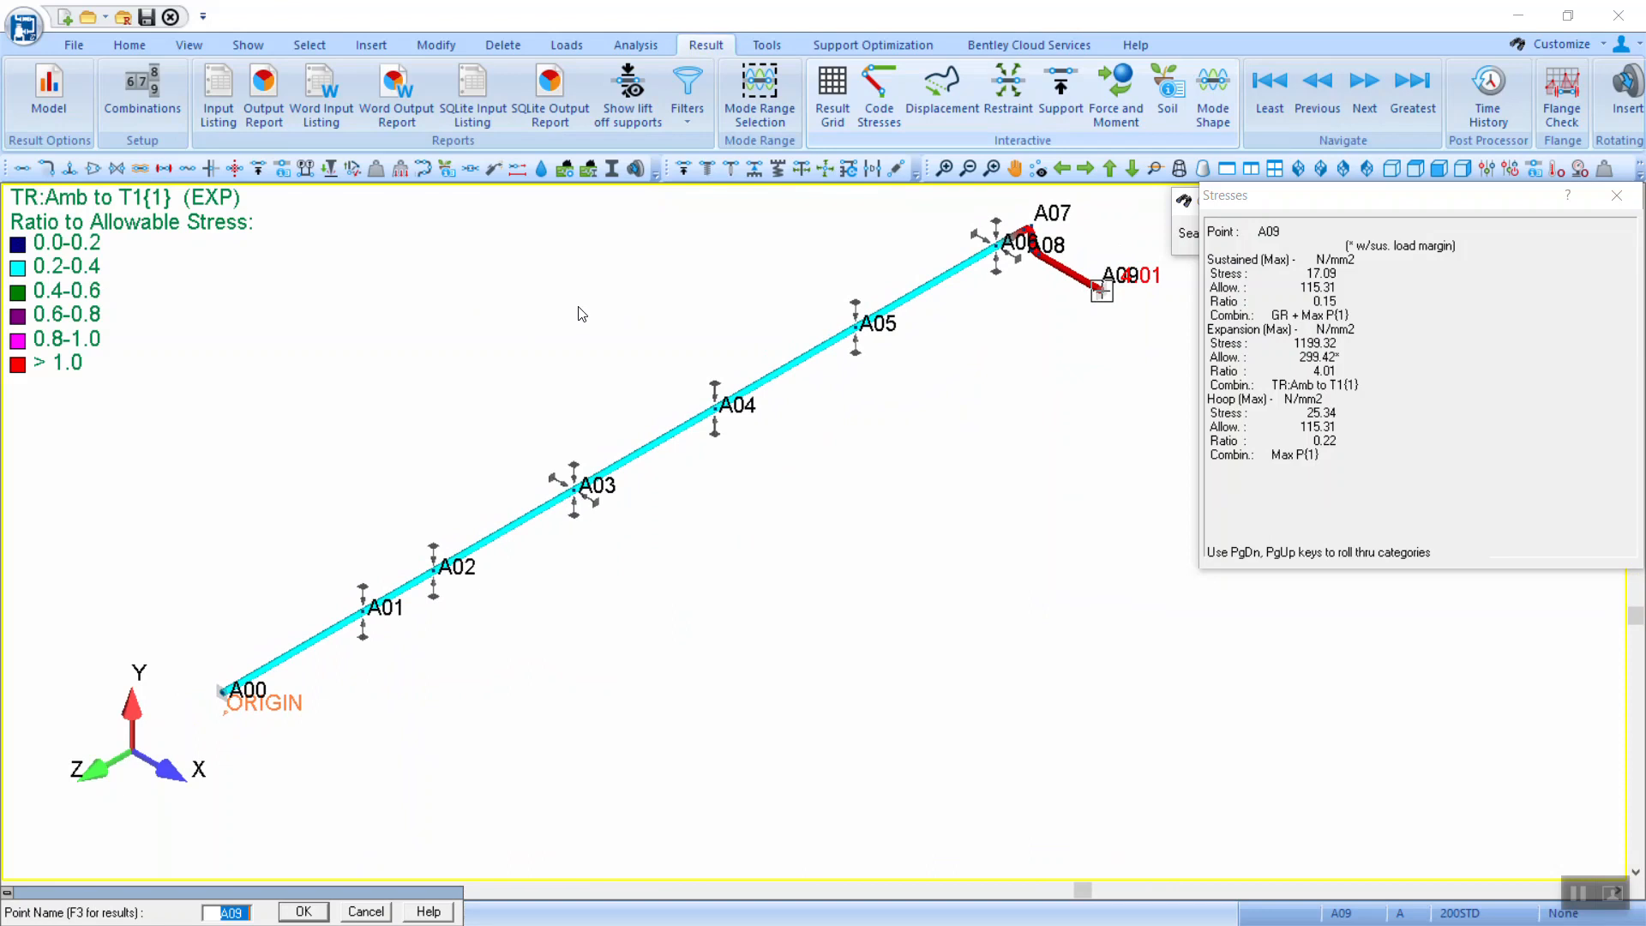
{"action": "right_click", "coordinate": [1014, 315]}
{"action": "left_click_drag", "start_coordinate": [1014, 315], "coordinate": [898, 373]}
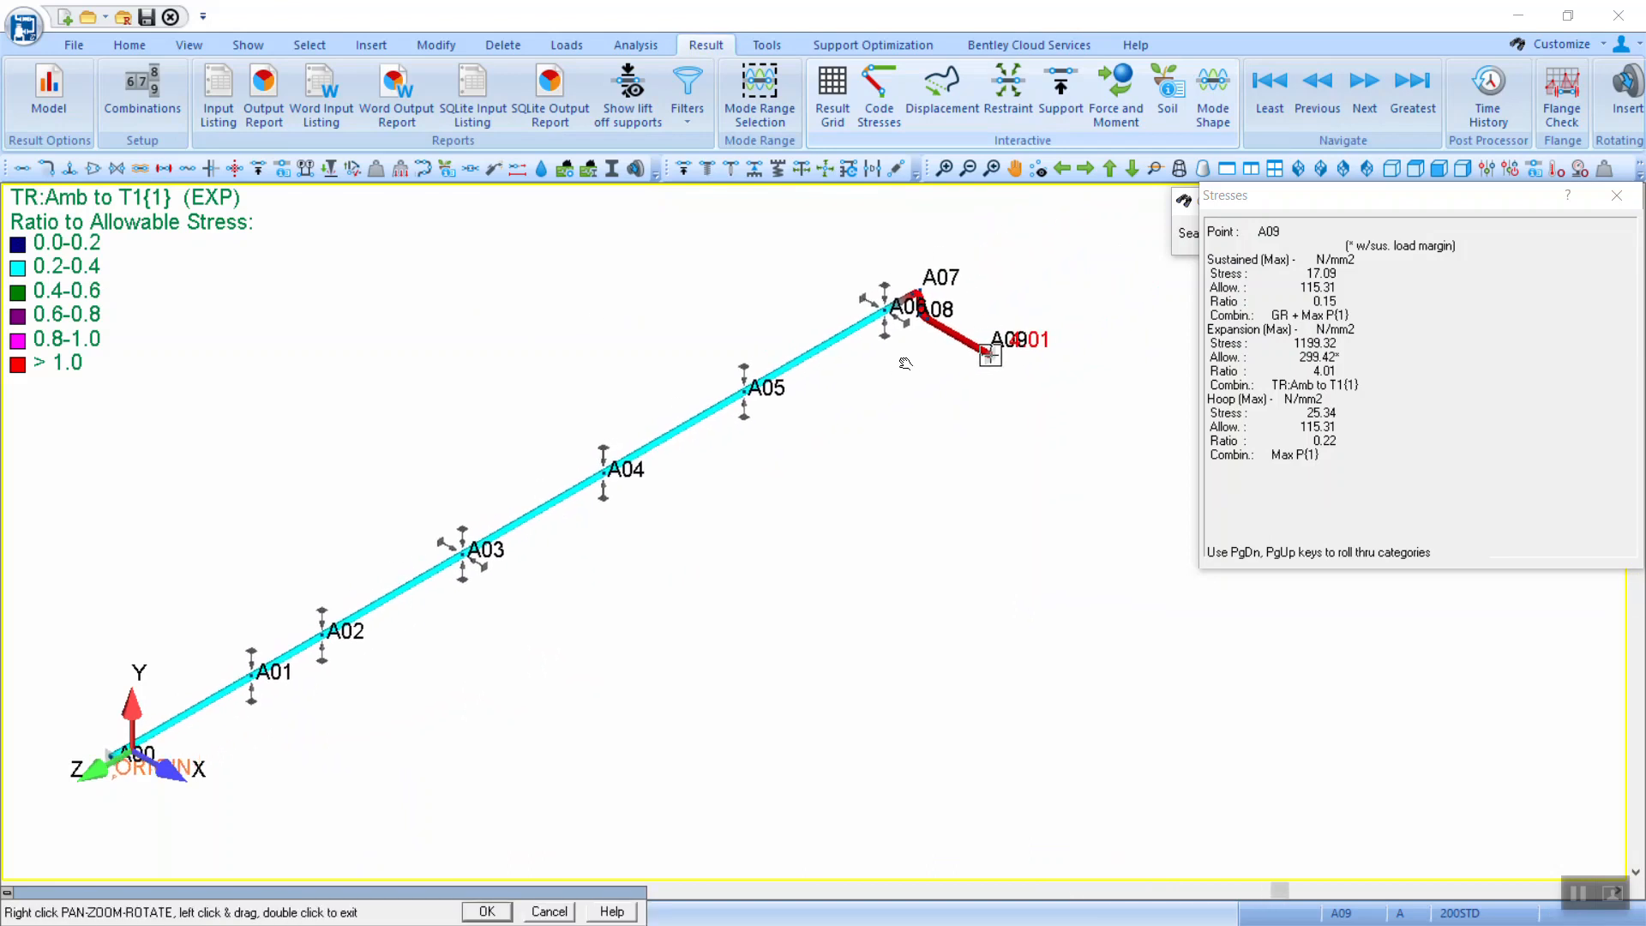
{"action": "scroll", "coordinate": [990, 326], "scroll_direction": "up", "scroll_amount": 5}
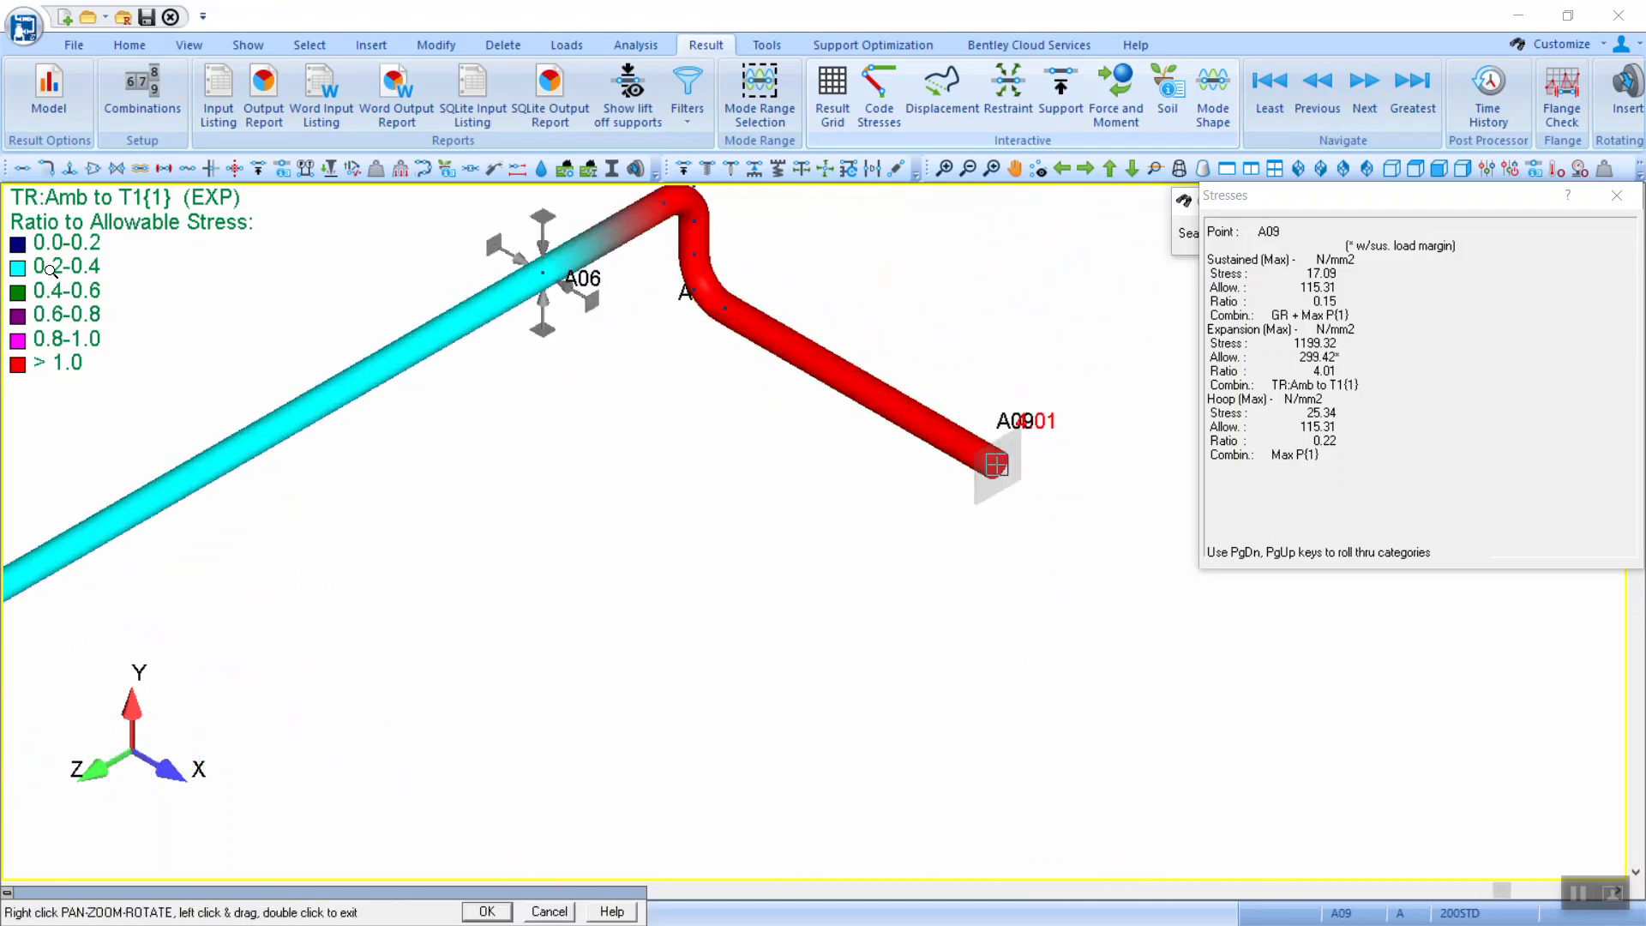
{"action": "double_click", "coordinate": [697, 368]}
{"action": "left_click_drag", "start_coordinate": [697, 368], "coordinate": [686, 488]}
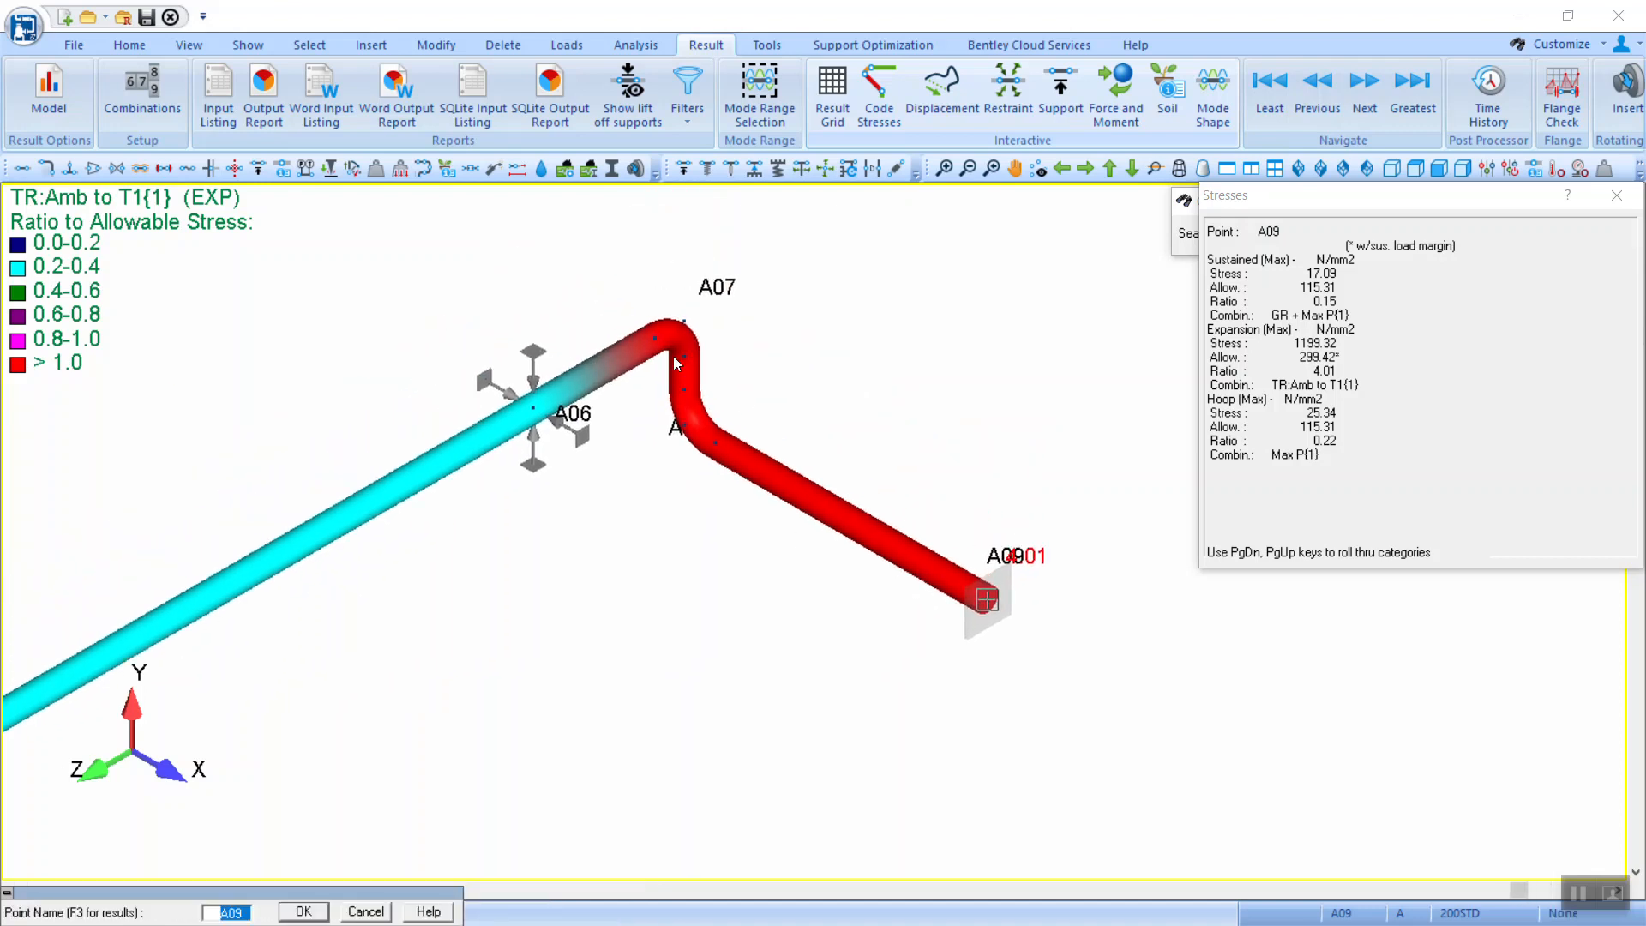
{"action": "scroll", "coordinate": [1030, 565], "scroll_direction": "up", "scroll_amount": 2}
{"action": "scroll", "coordinate": [1027, 567], "scroll_direction": "down", "scroll_amount": 2}
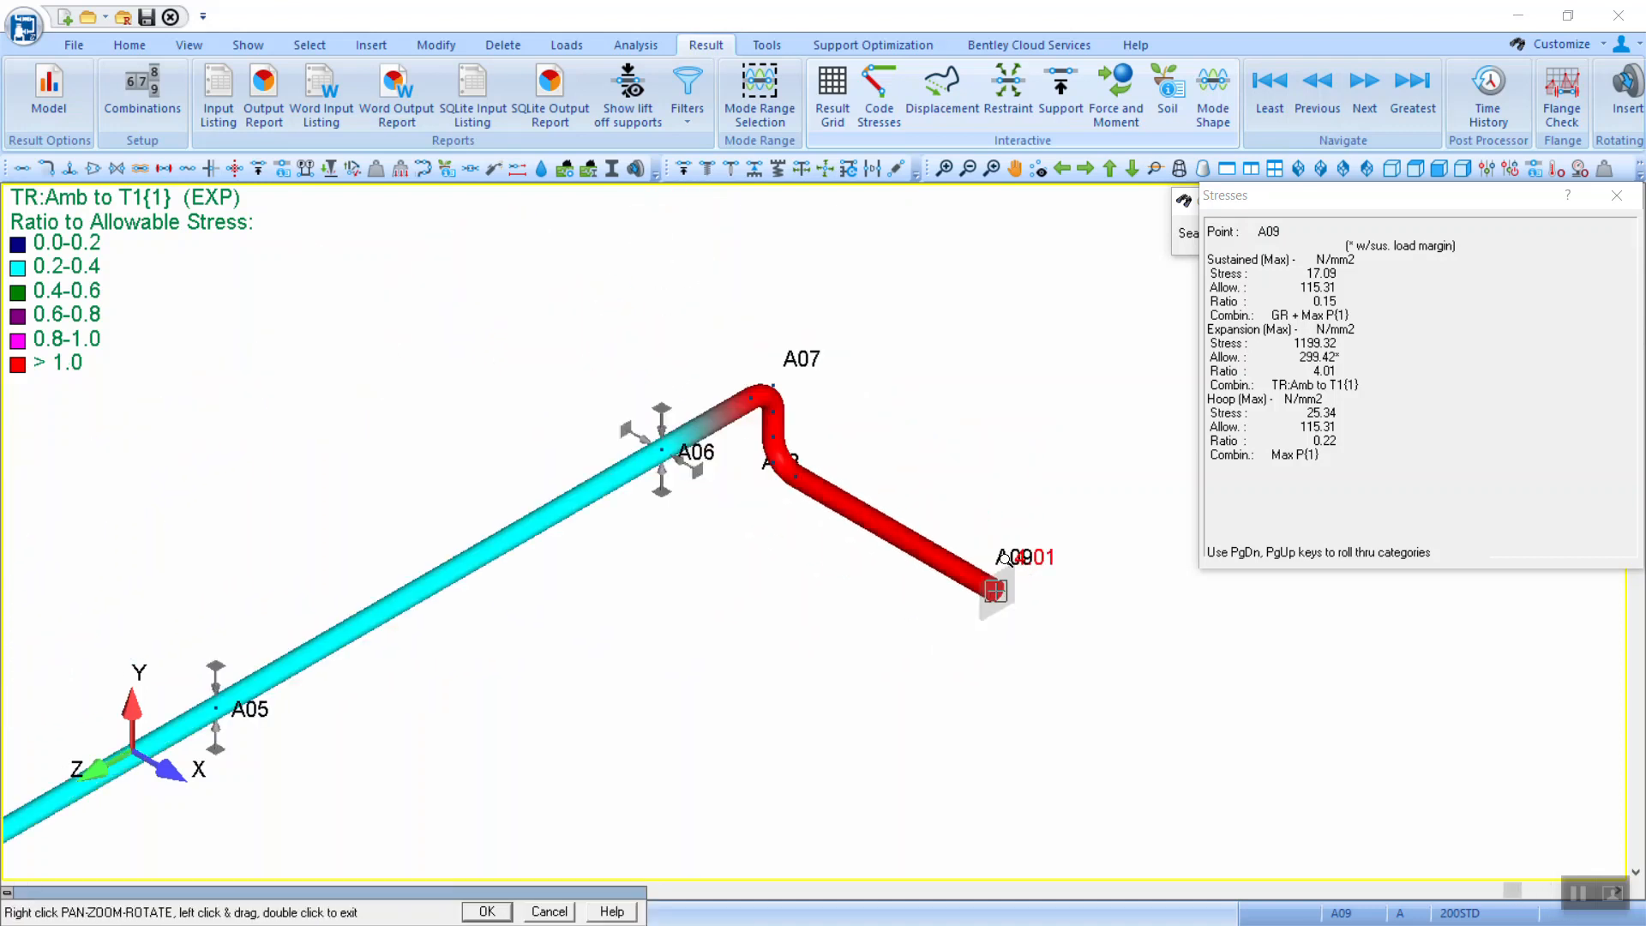
{"action": "left_click", "coordinate": [248, 45]}
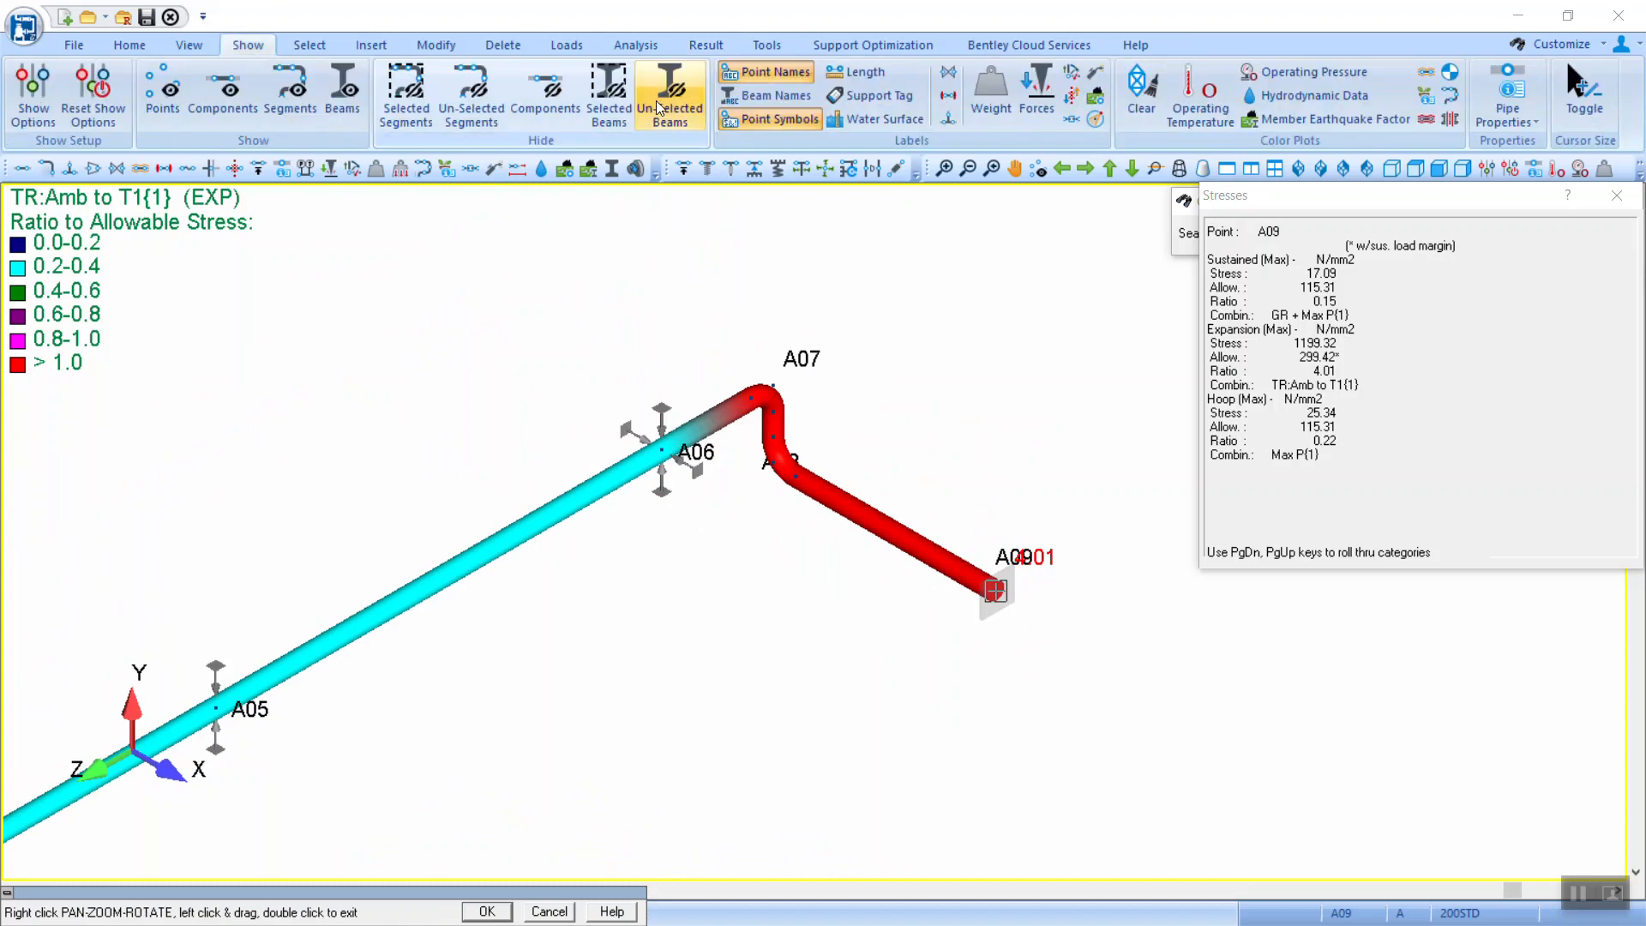
{"action": "left_click", "coordinate": [776, 72]}
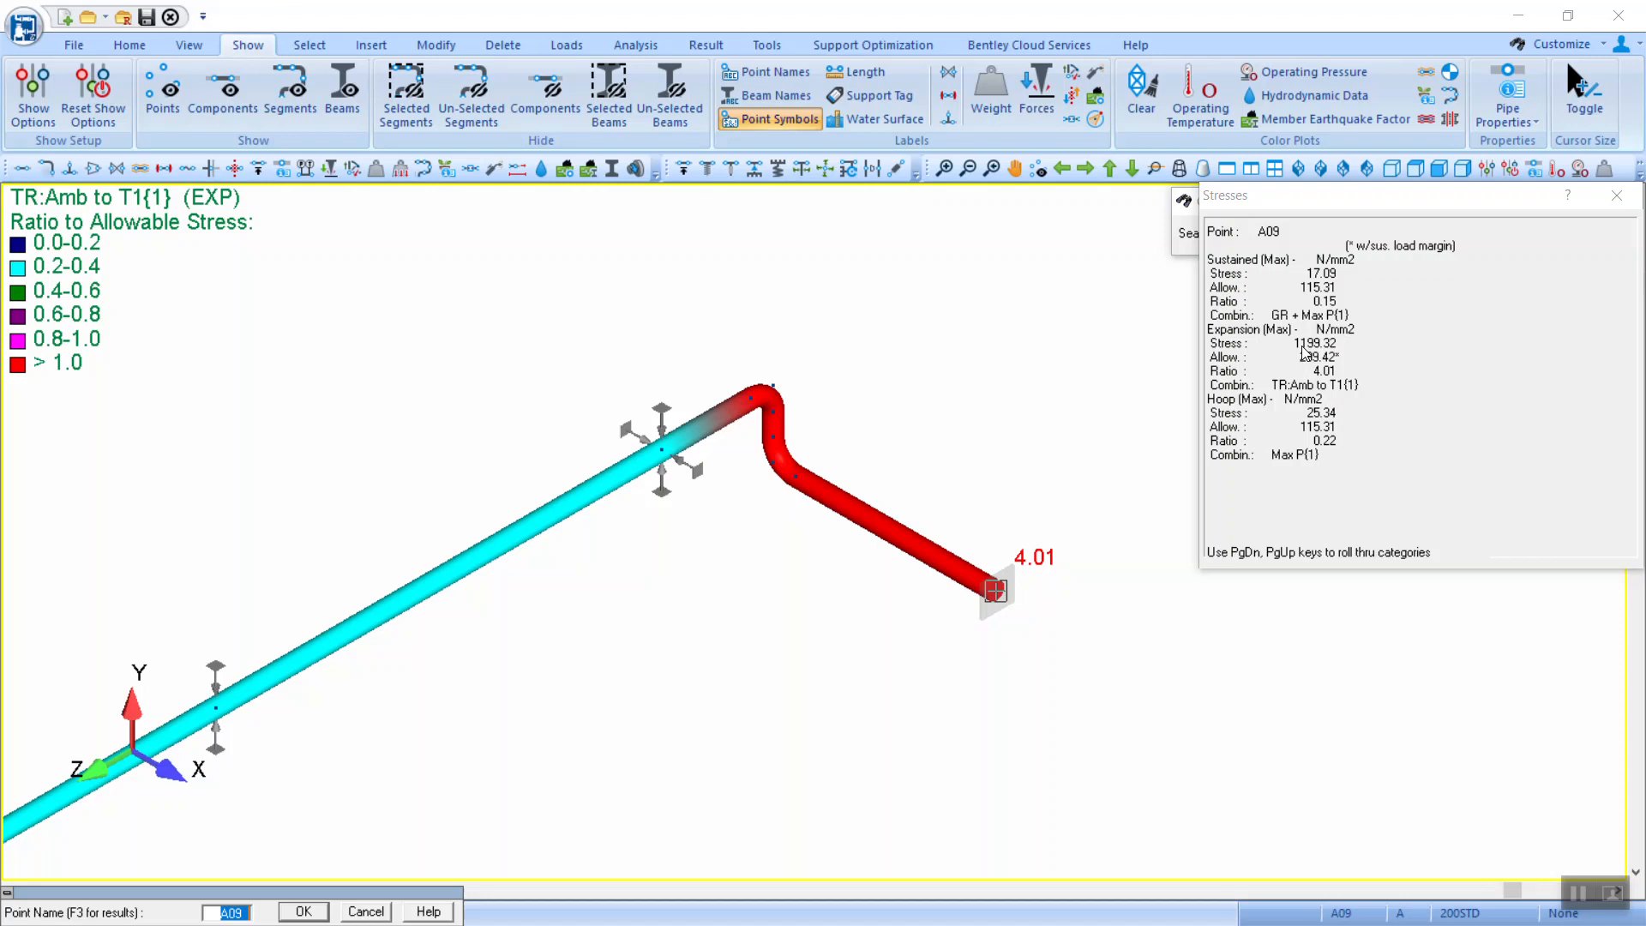
Step: Switch to Calculator and enter the maximum expansion stress at A09, 1199.32
{"action": "key", "text": "alt+Tab"}
{"action": "left_click_drag", "start_coordinate": [1281, 132], "coordinate": [848, 166]}
{"action": "double_click", "coordinate": [666, 584]}
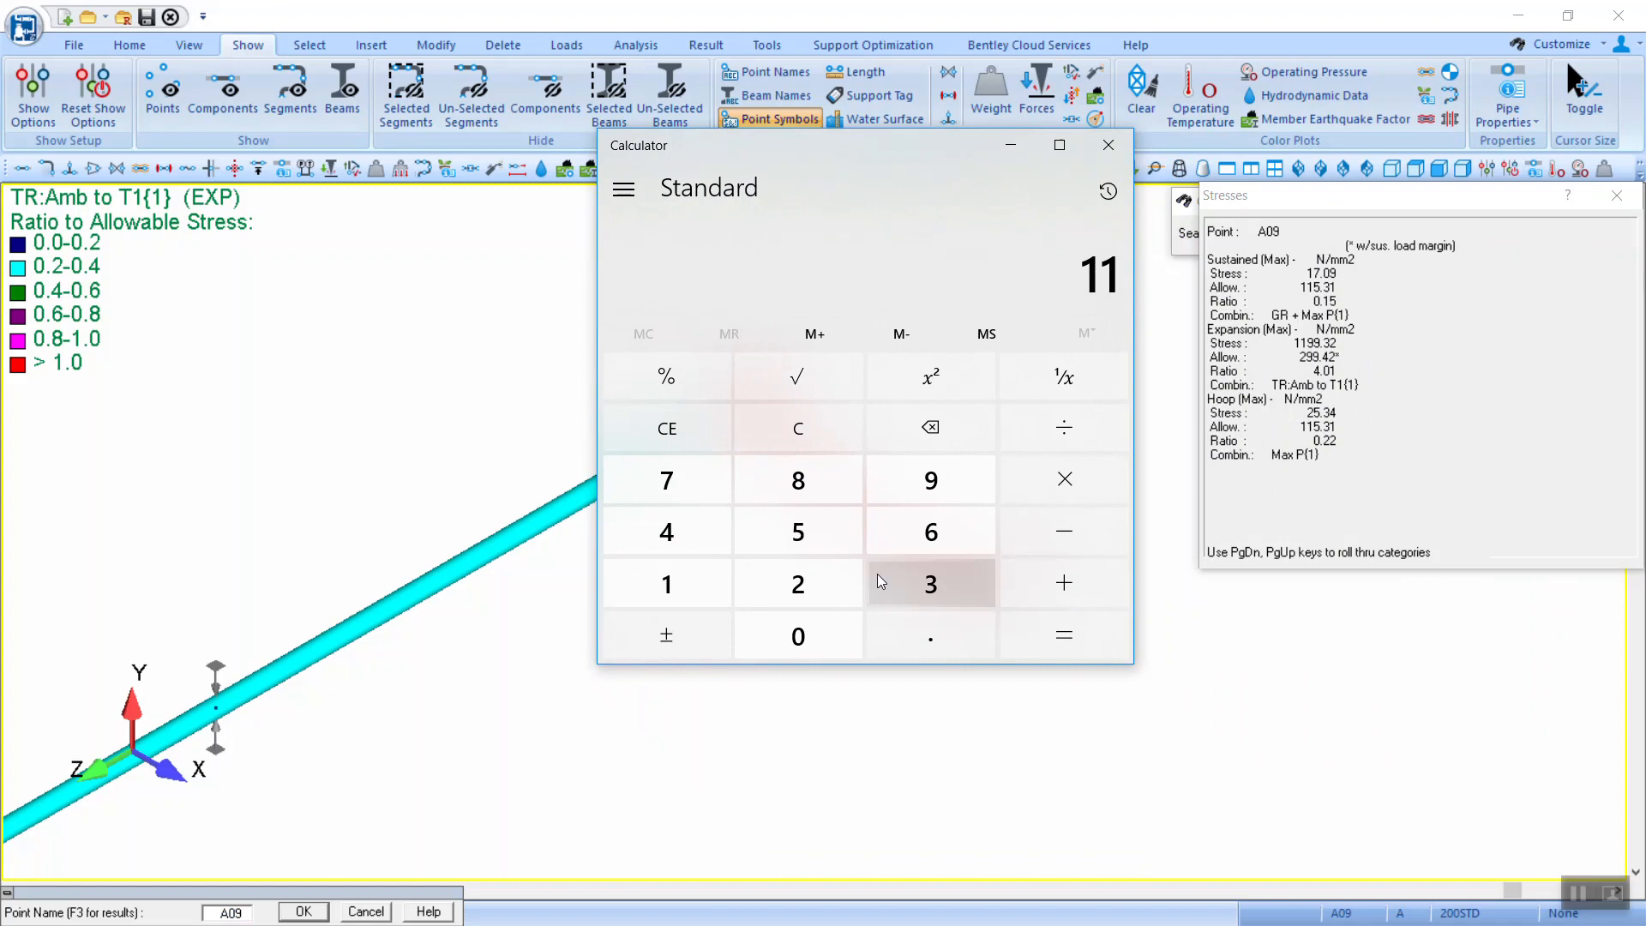
{"action": "double_click", "coordinate": [940, 488]}
{"action": "left_click", "coordinate": [908, 624]}
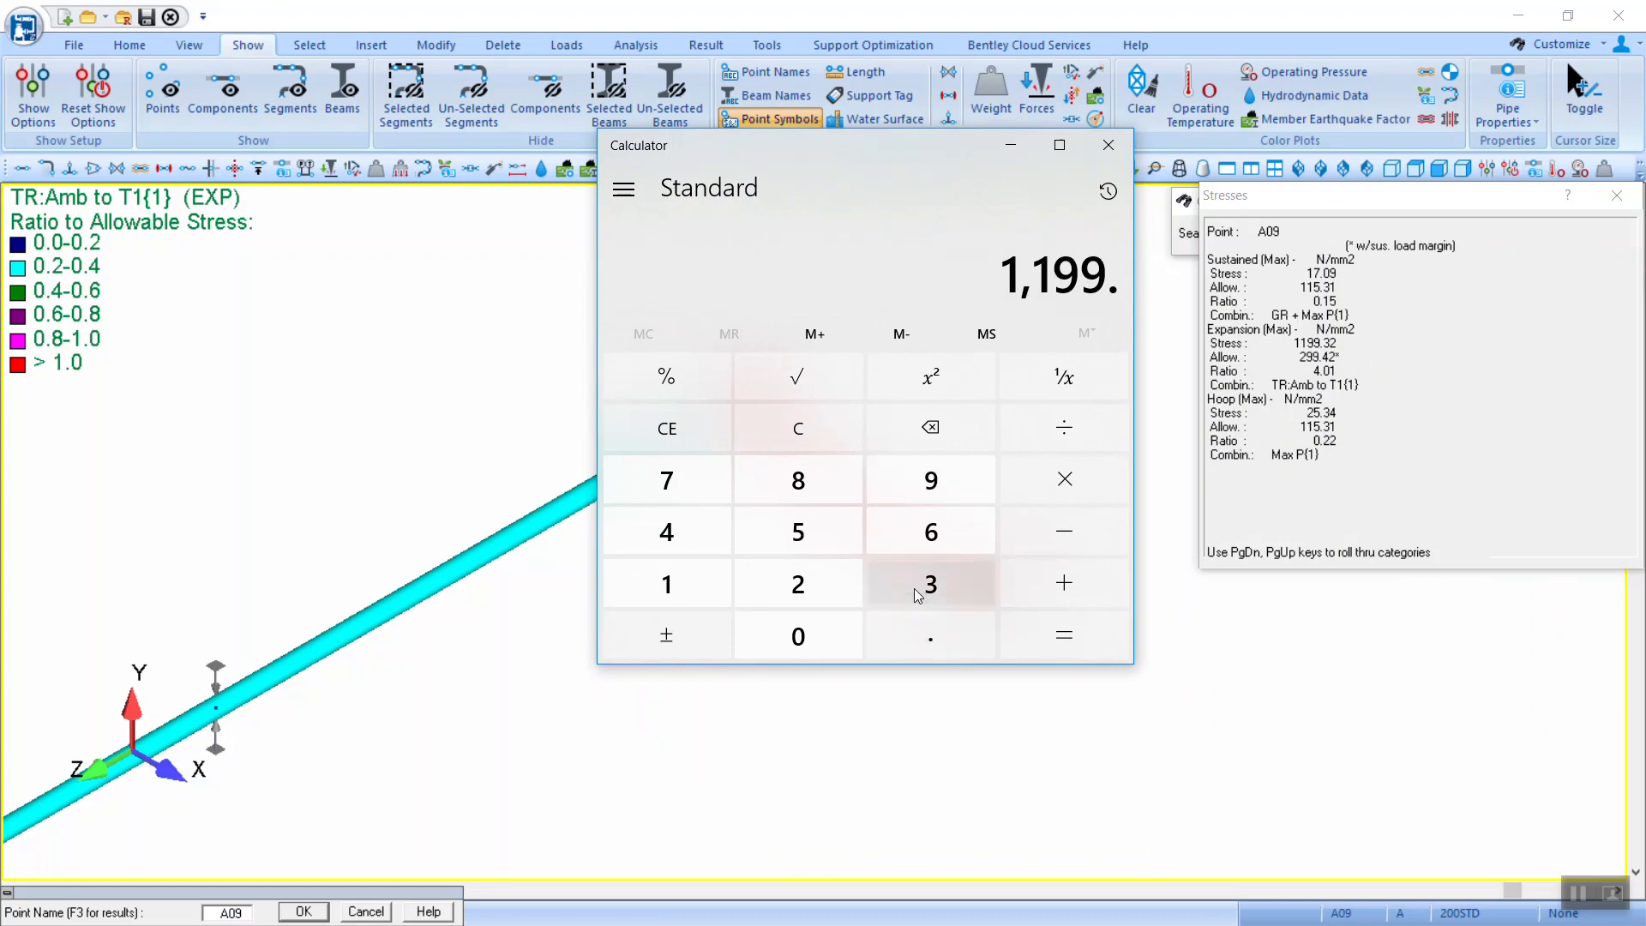
{"action": "left_click", "coordinate": [925, 578]}
{"action": "left_click", "coordinate": [801, 580]}
Step: Divide the expansion stress by its allowable of 299.42 and close the calculator
{"action": "left_click", "coordinate": [1063, 428]}
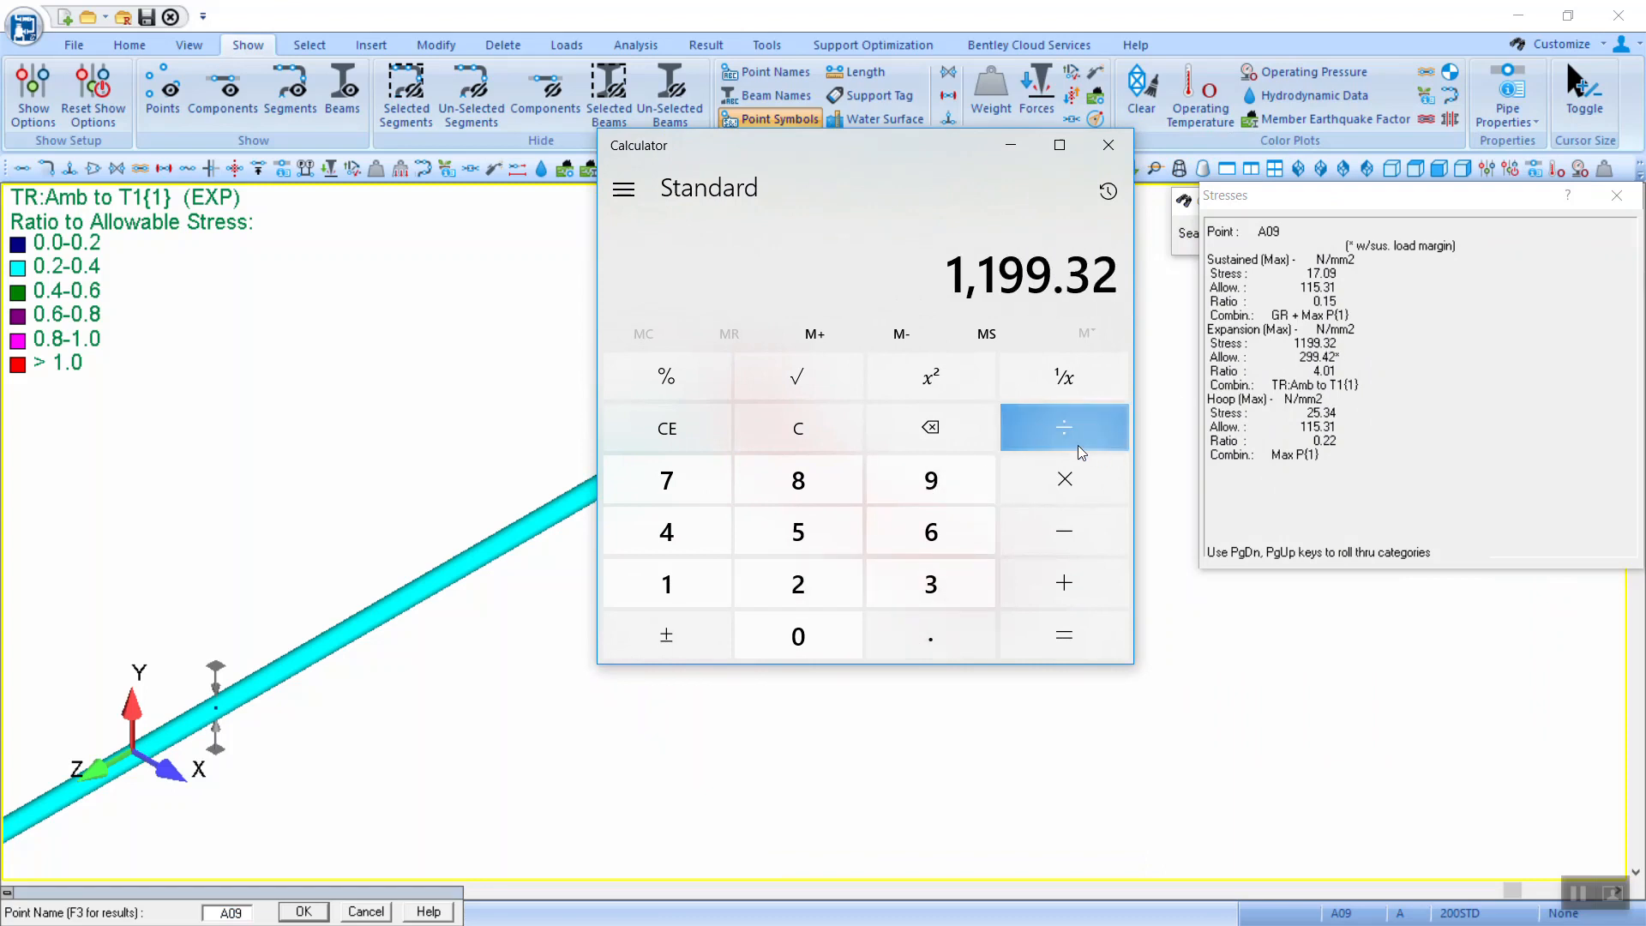
{"action": "left_click", "coordinate": [797, 584]}
{"action": "left_click", "coordinate": [932, 480]}
{"action": "left_click", "coordinate": [932, 480]}
{"action": "left_click", "coordinate": [942, 634]}
{"action": "left_click", "coordinate": [678, 527]}
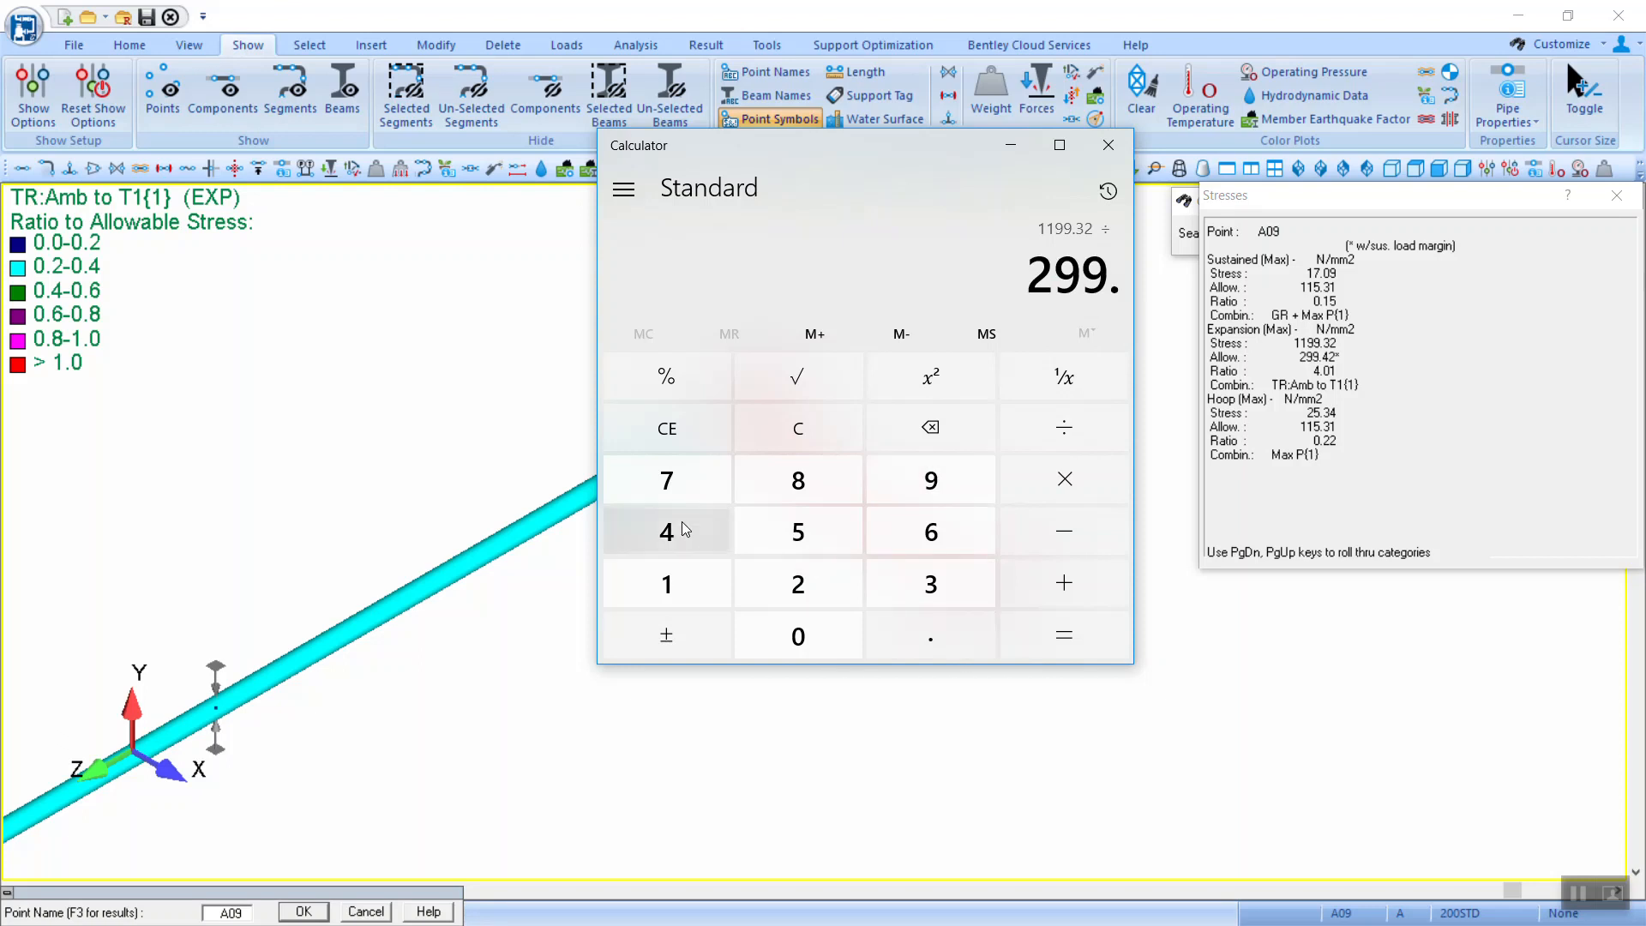
{"action": "left_click", "coordinate": [790, 581]}
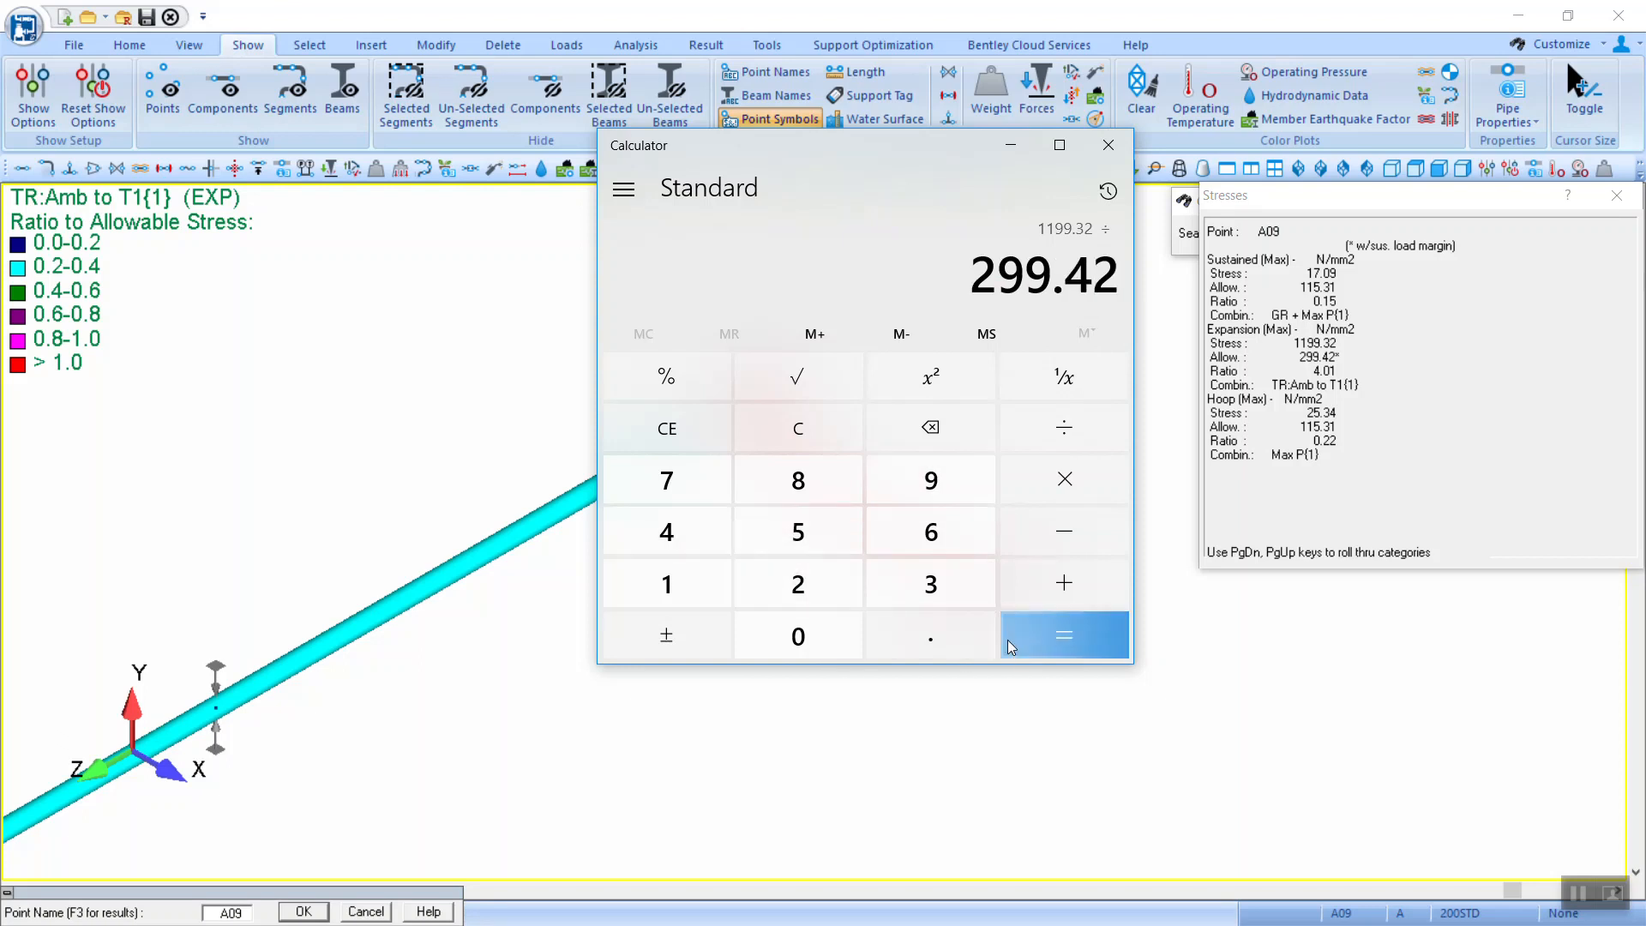
{"action": "left_click", "coordinate": [1063, 636]}
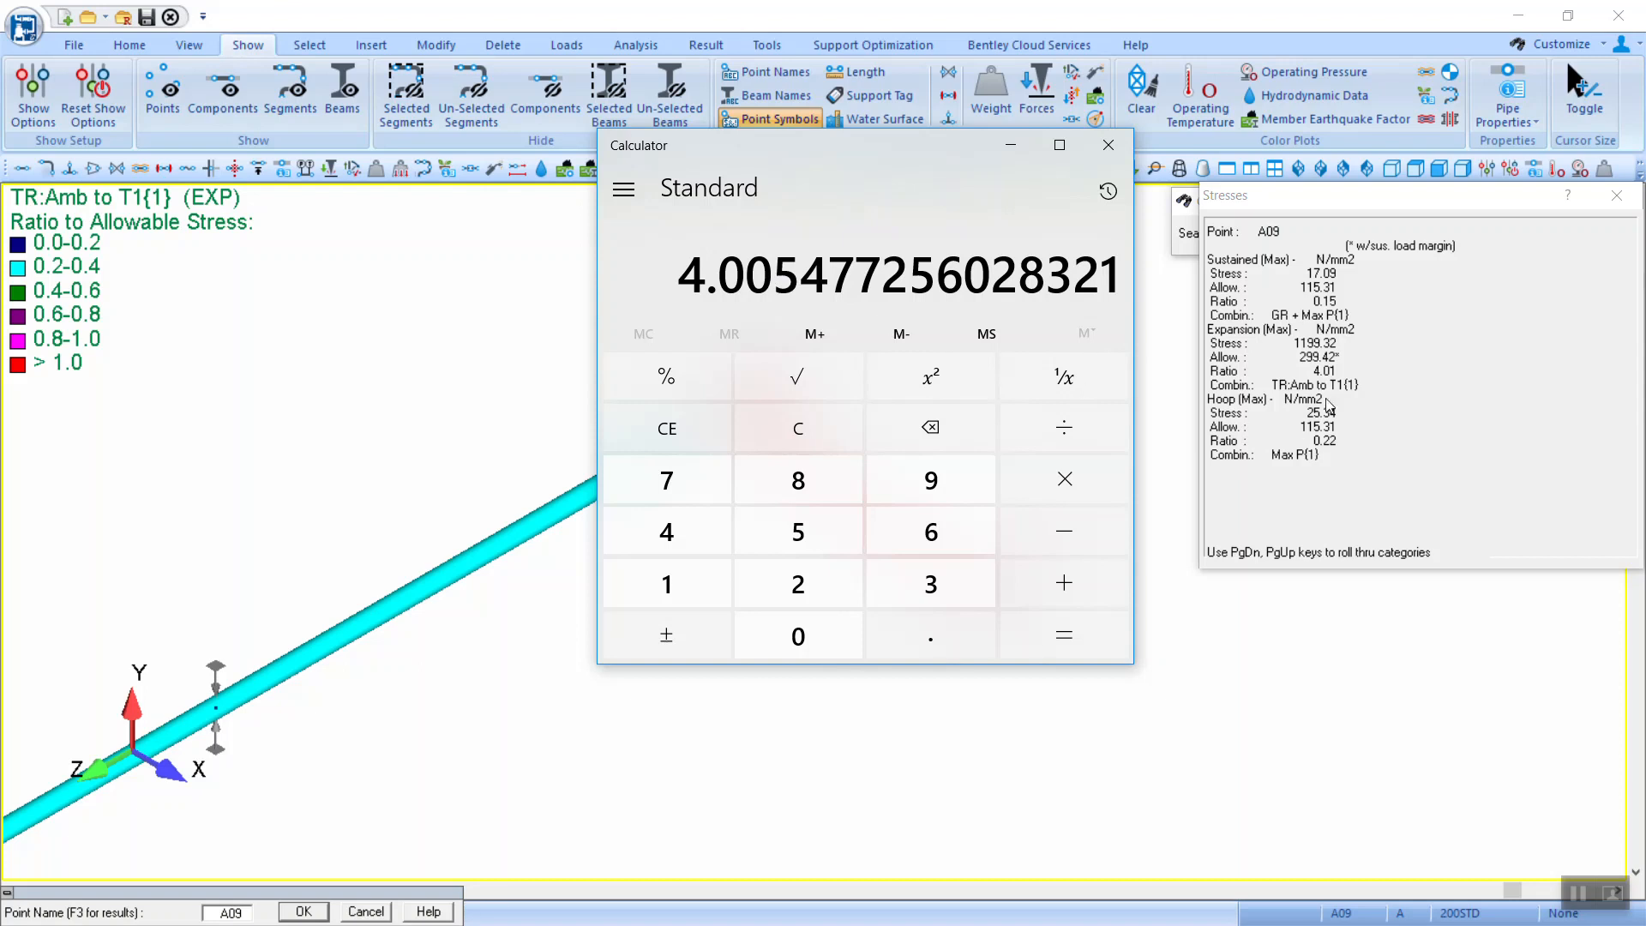
{"action": "left_click", "coordinate": [1108, 145]}
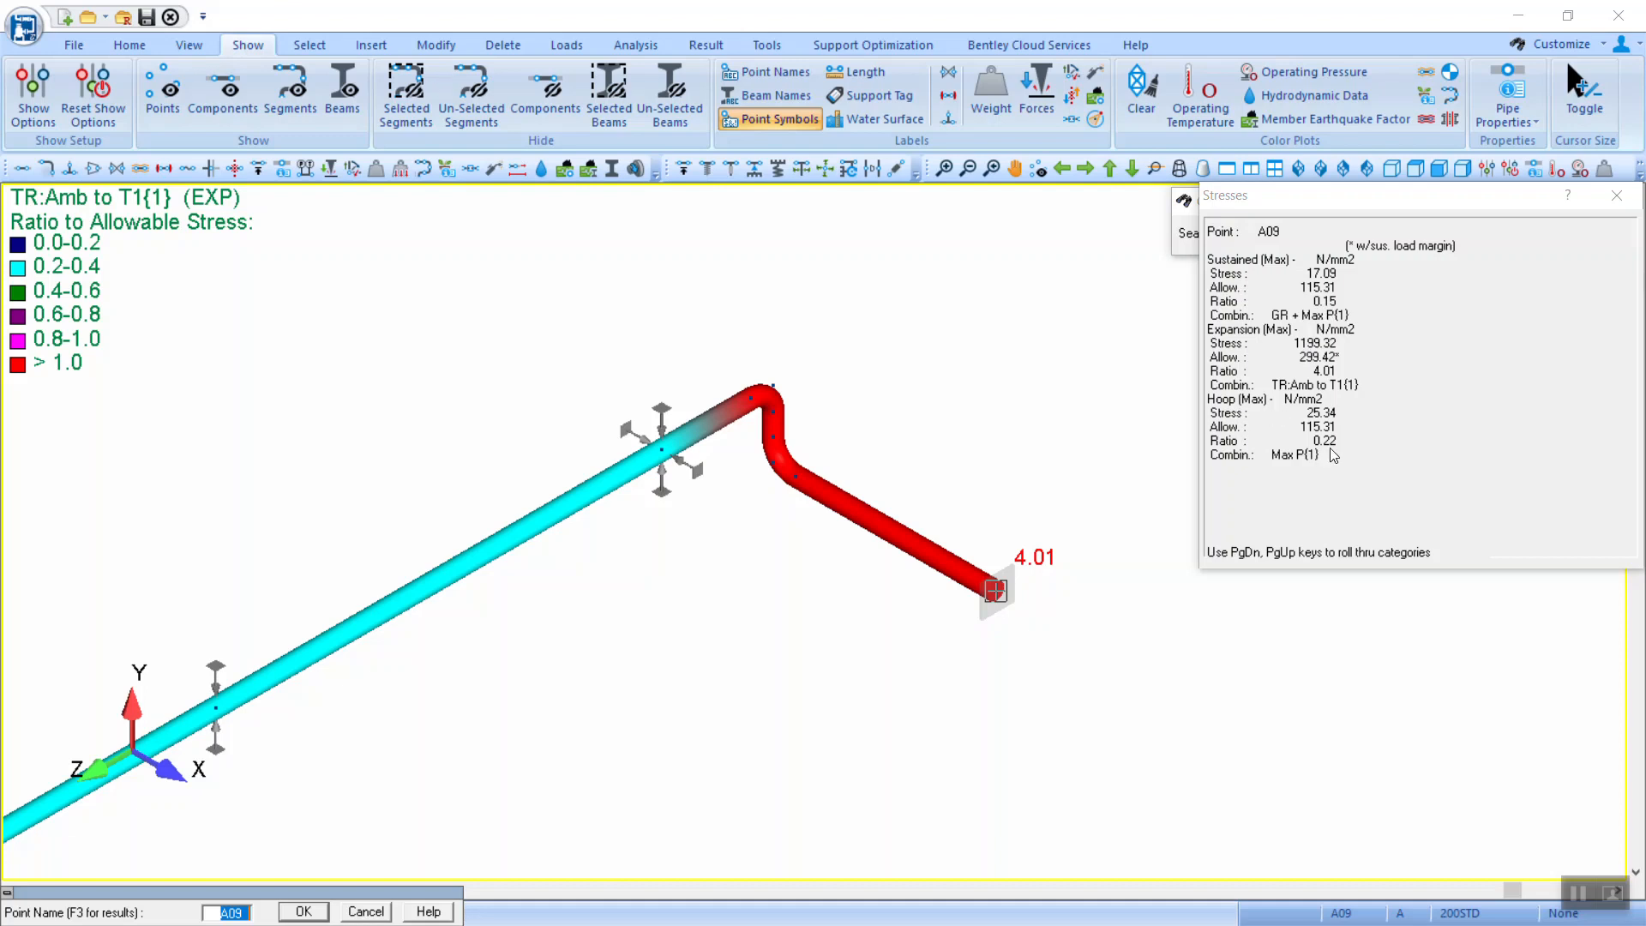
Step: Display the animated deflected shape of the whole pipe for the Thermal 1{1} load combination
{"action": "middle_click_drag", "start_coordinate": [827, 433], "coordinate": [996, 325]}
{"action": "scroll", "coordinate": [995, 322], "scroll_direction": "down", "scroll_amount": 5}
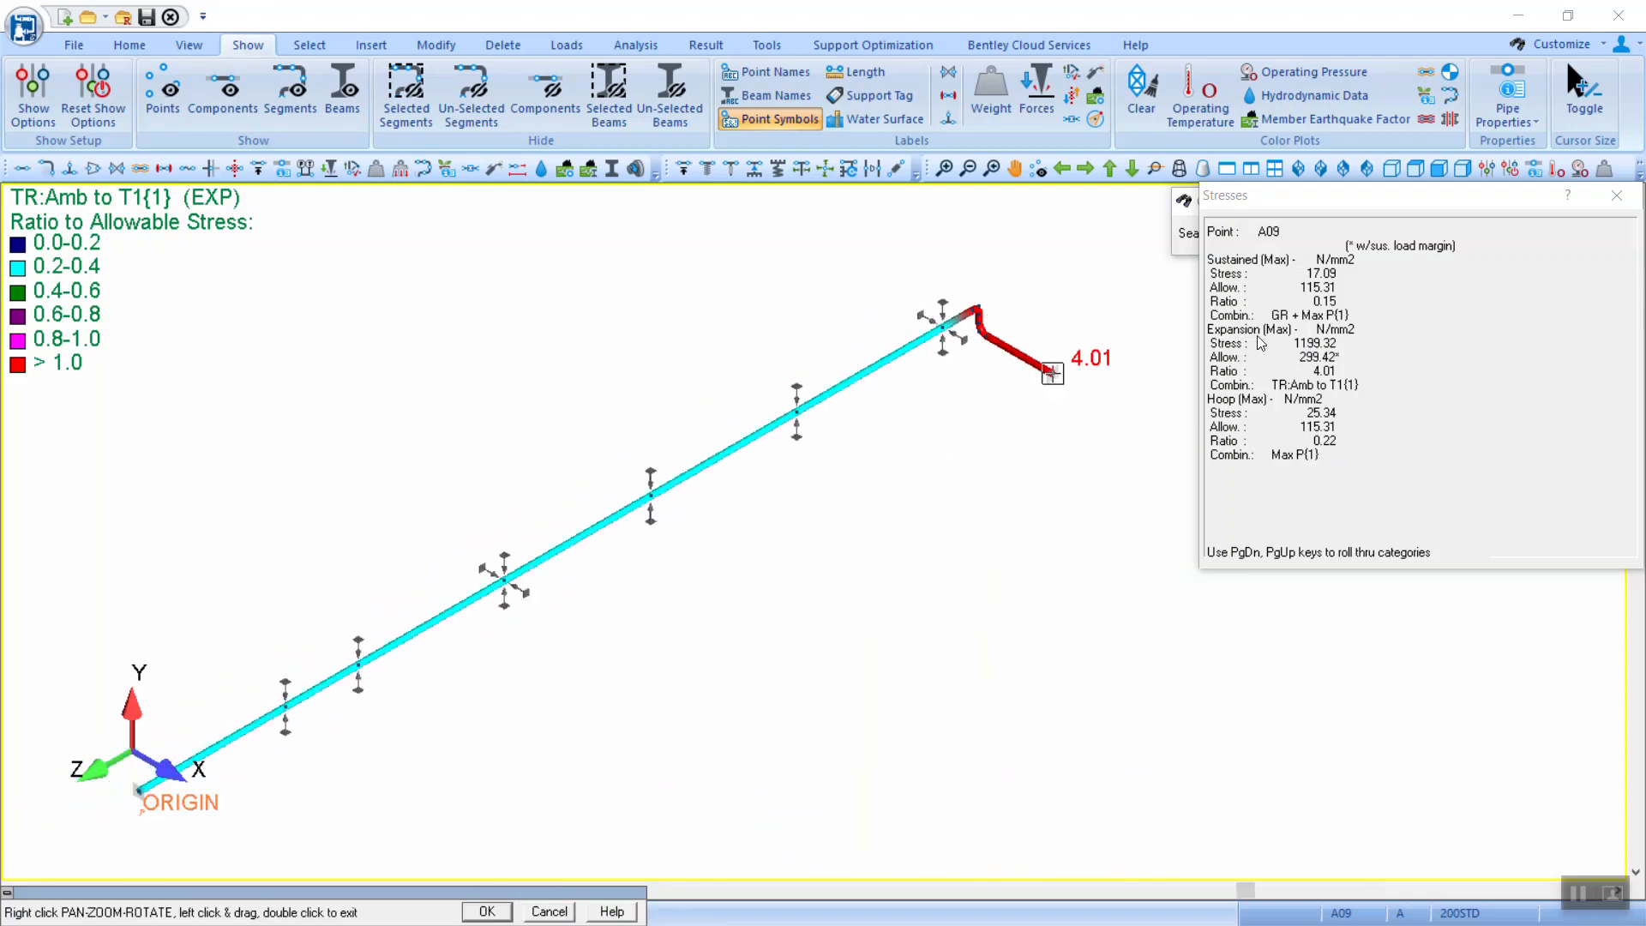
{"action": "middle_click_drag", "start_coordinate": [958, 402], "coordinate": [1083, 299]}
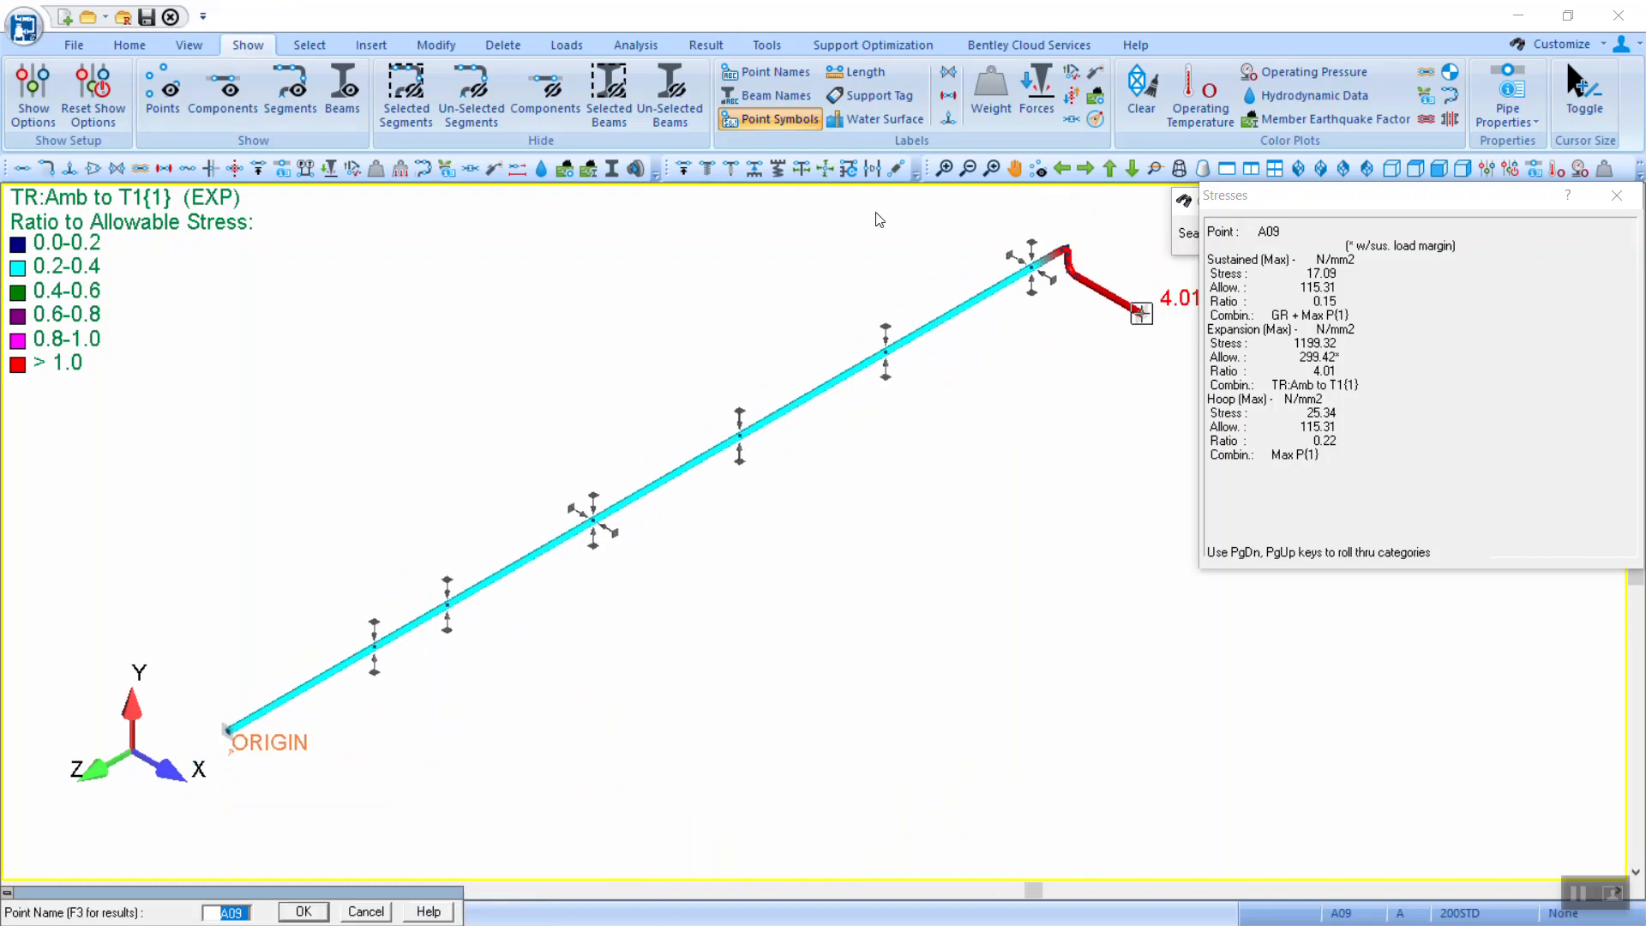
{"action": "left_click", "coordinate": [705, 45]}
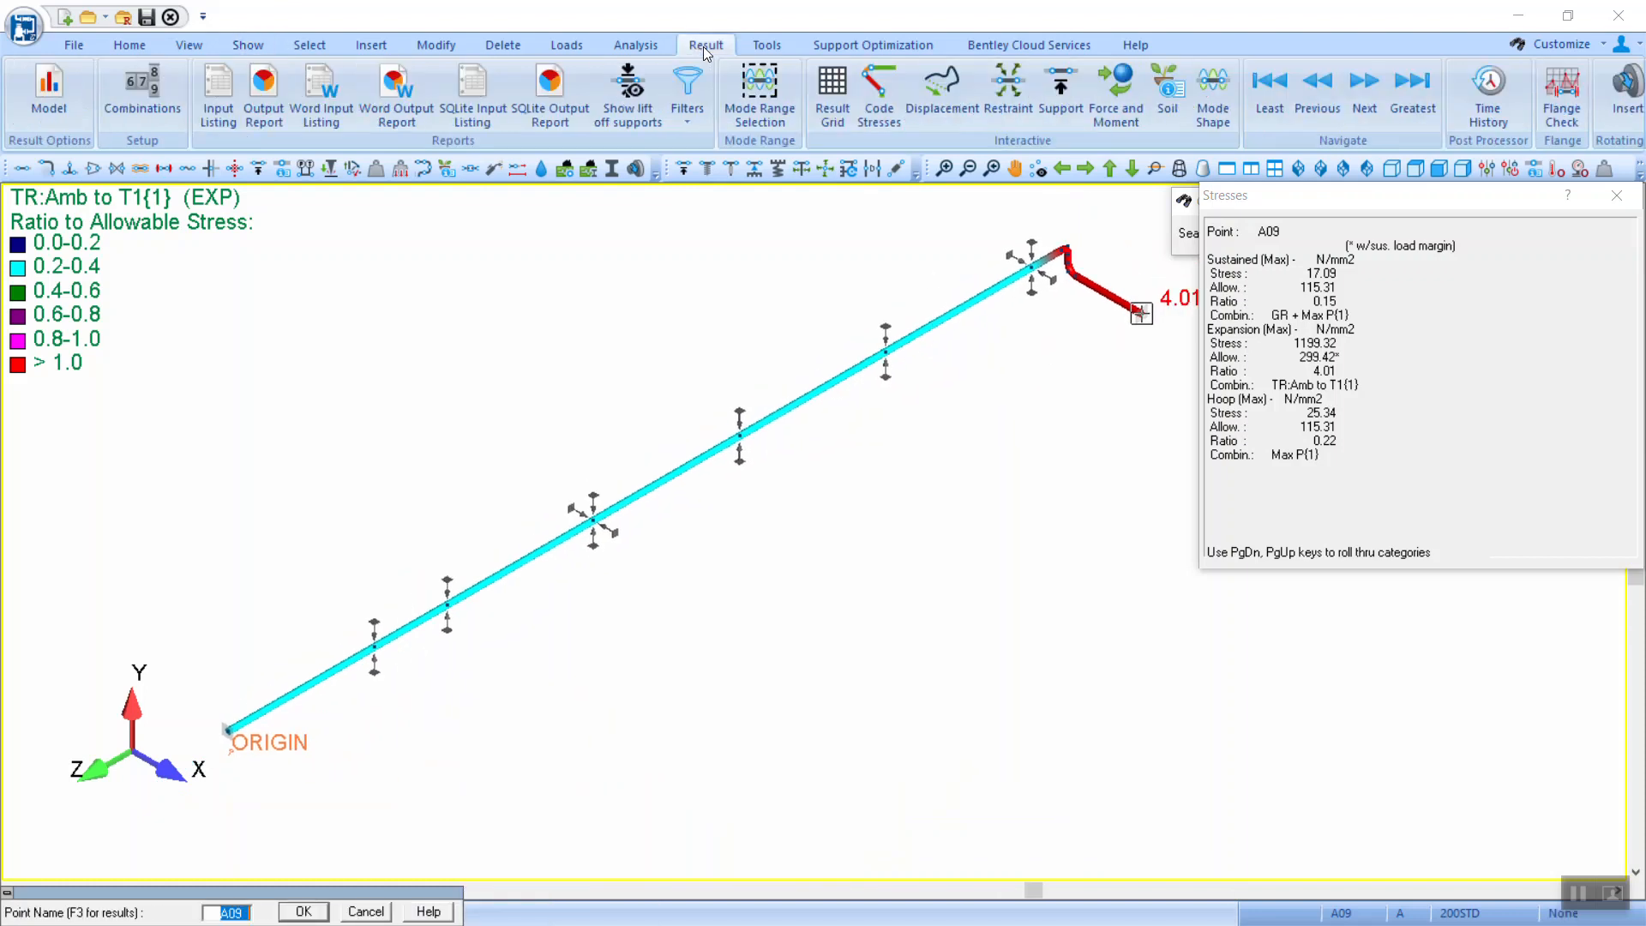
{"action": "left_click", "coordinate": [930, 99]}
{"action": "left_click", "coordinate": [856, 433]}
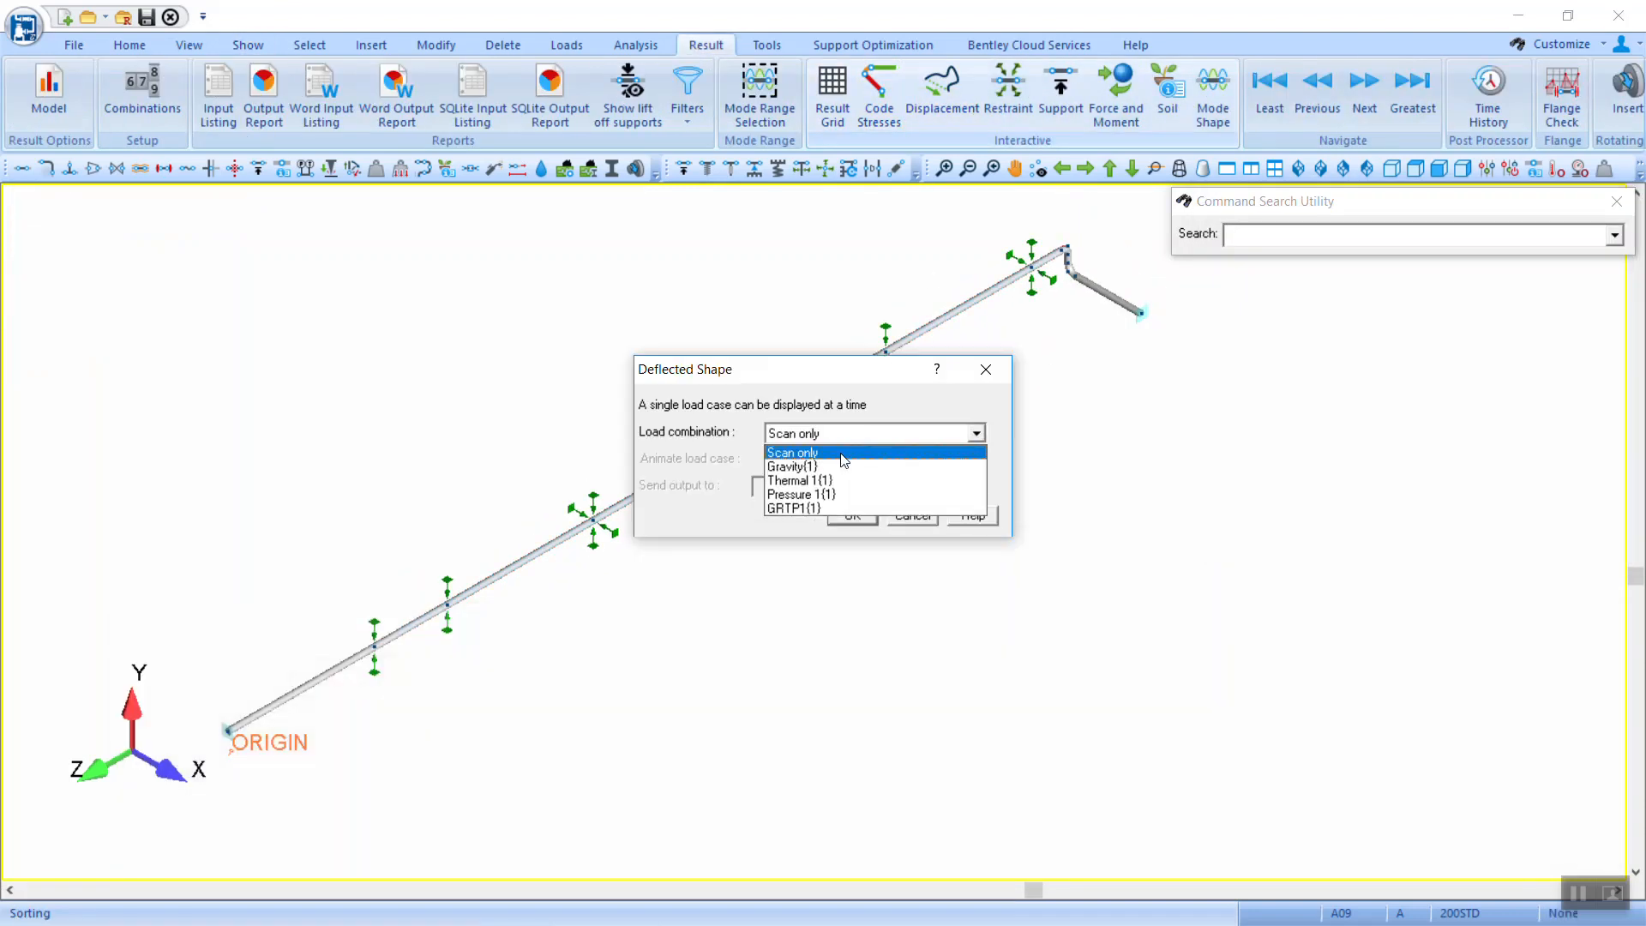
{"action": "left_click", "coordinate": [836, 481]}
{"action": "left_click", "coordinate": [775, 460]}
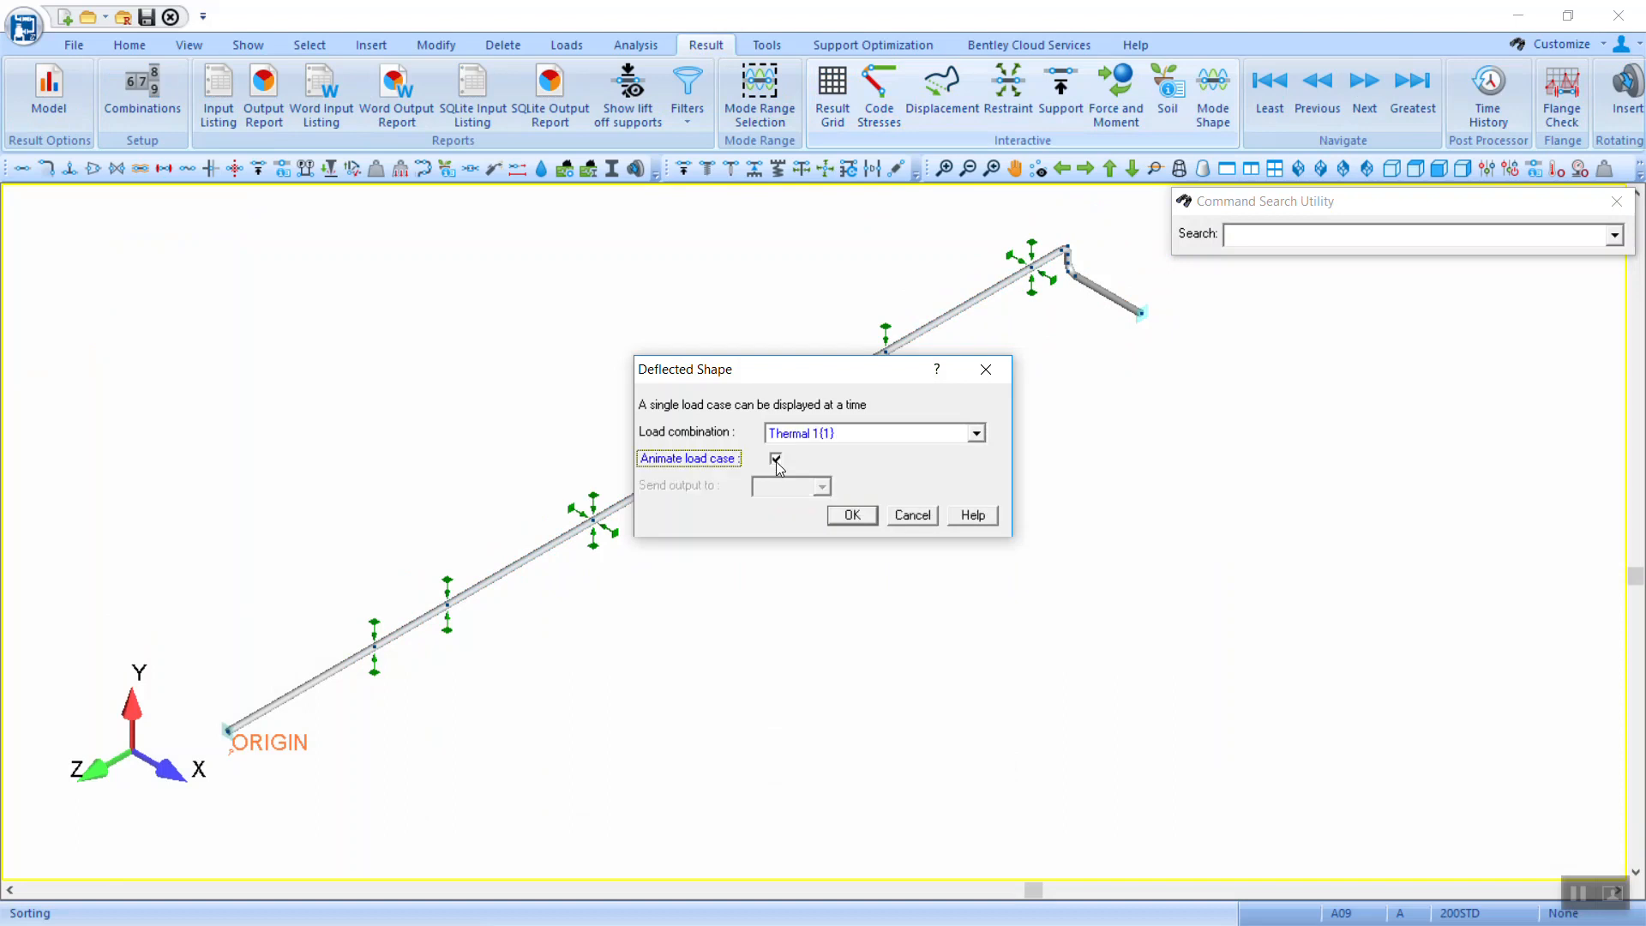
{"action": "left_click", "coordinate": [852, 515]}
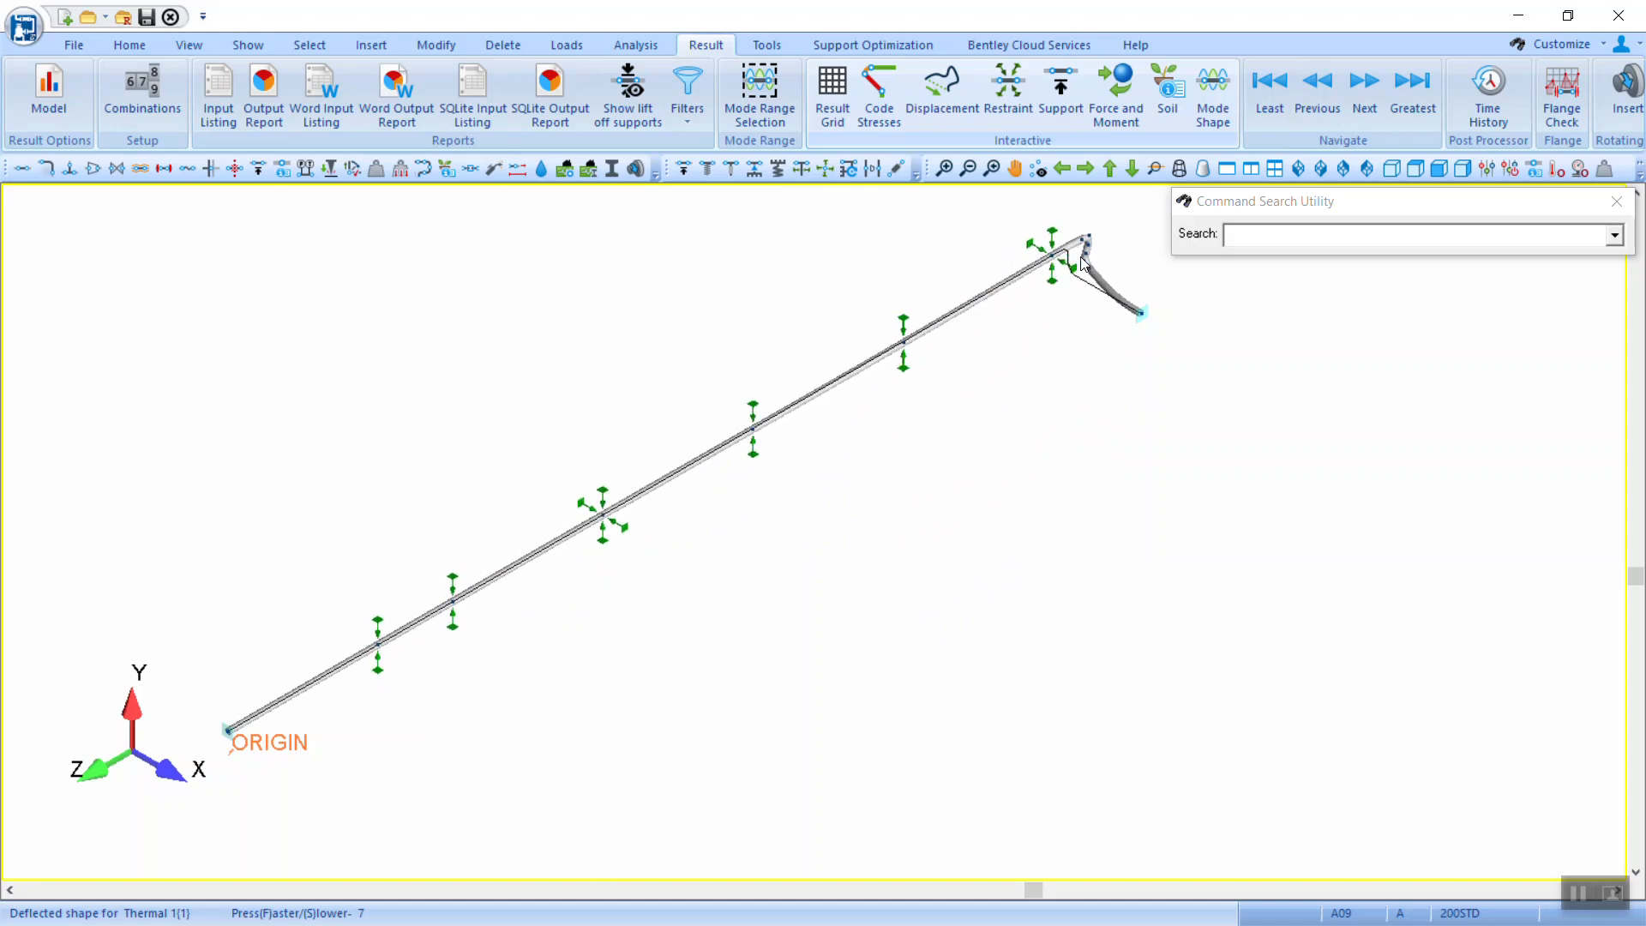
Step: Inspect the Thermal 1{1} displacements and rotations at bend point A07 F
{"action": "left_click", "coordinate": [1100, 237]}
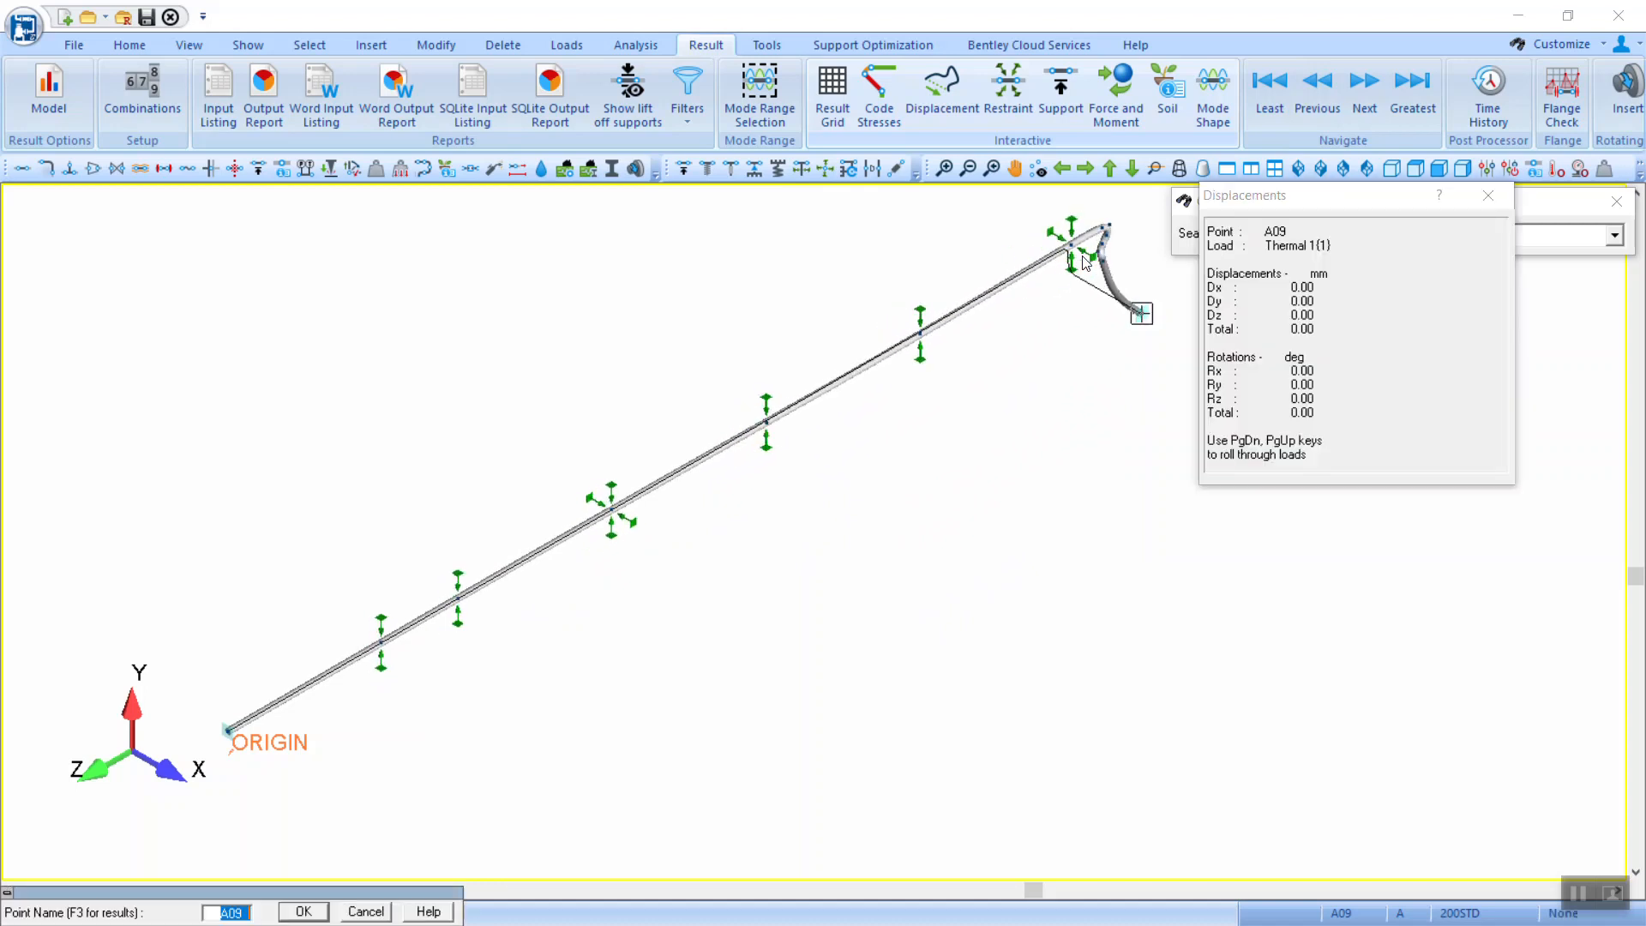
{"action": "left_click", "coordinate": [1106, 228]}
{"action": "left_click", "coordinate": [1106, 236]}
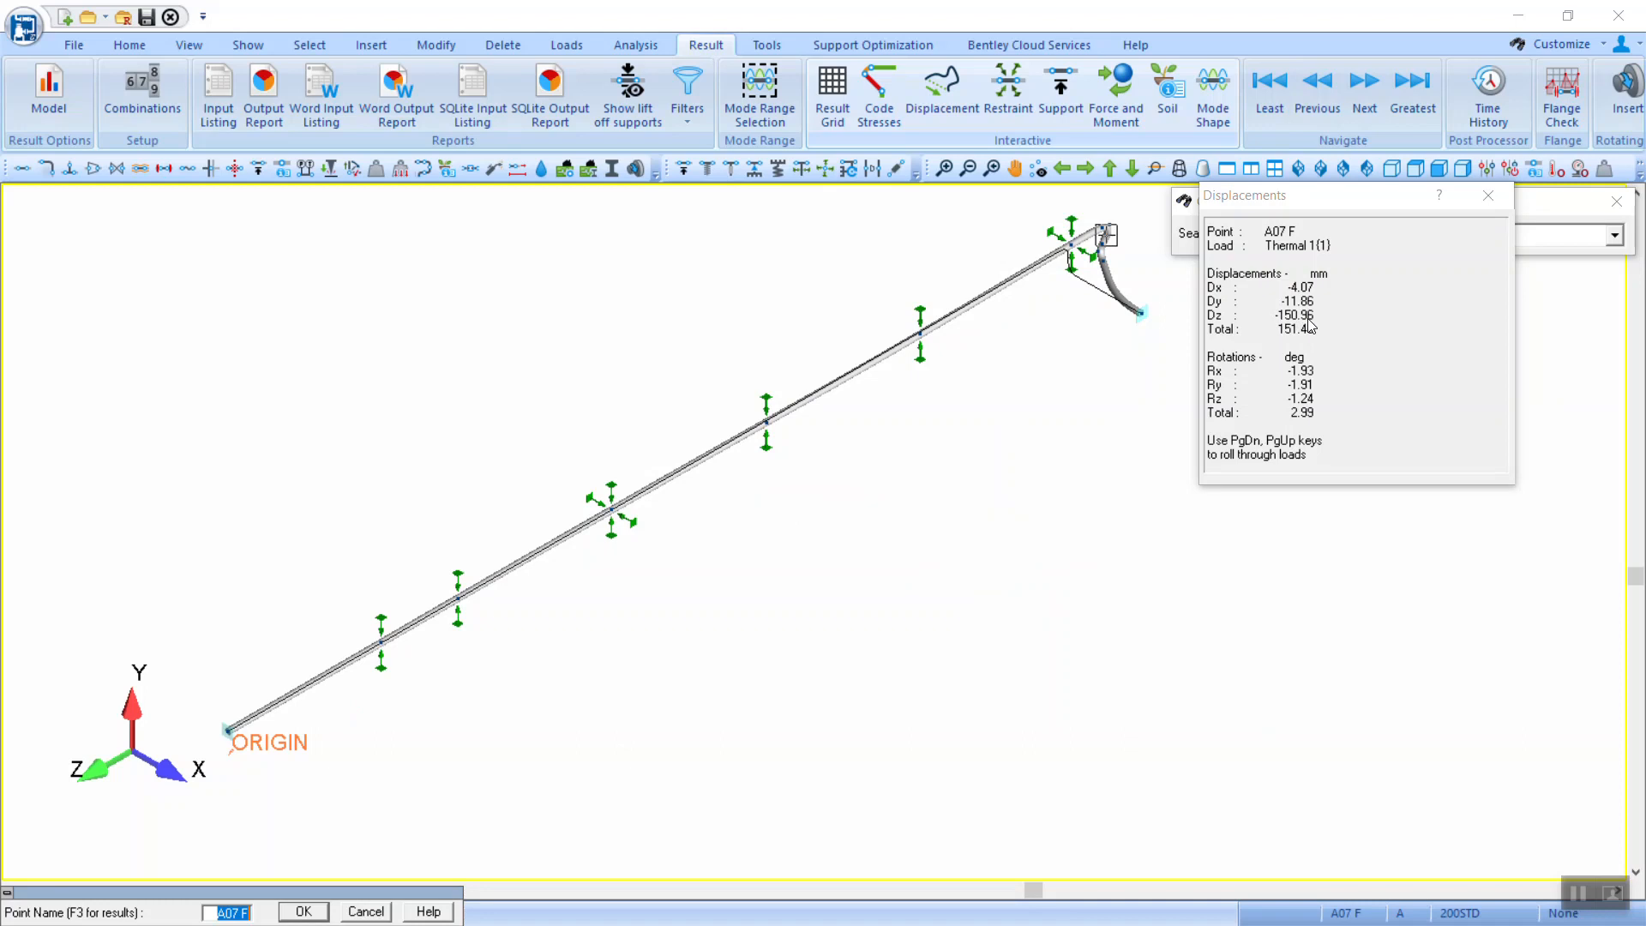
Step: Exit the displacement results and reposition the Review Component Data window over the model view
{"action": "key", "text": "Escape"}
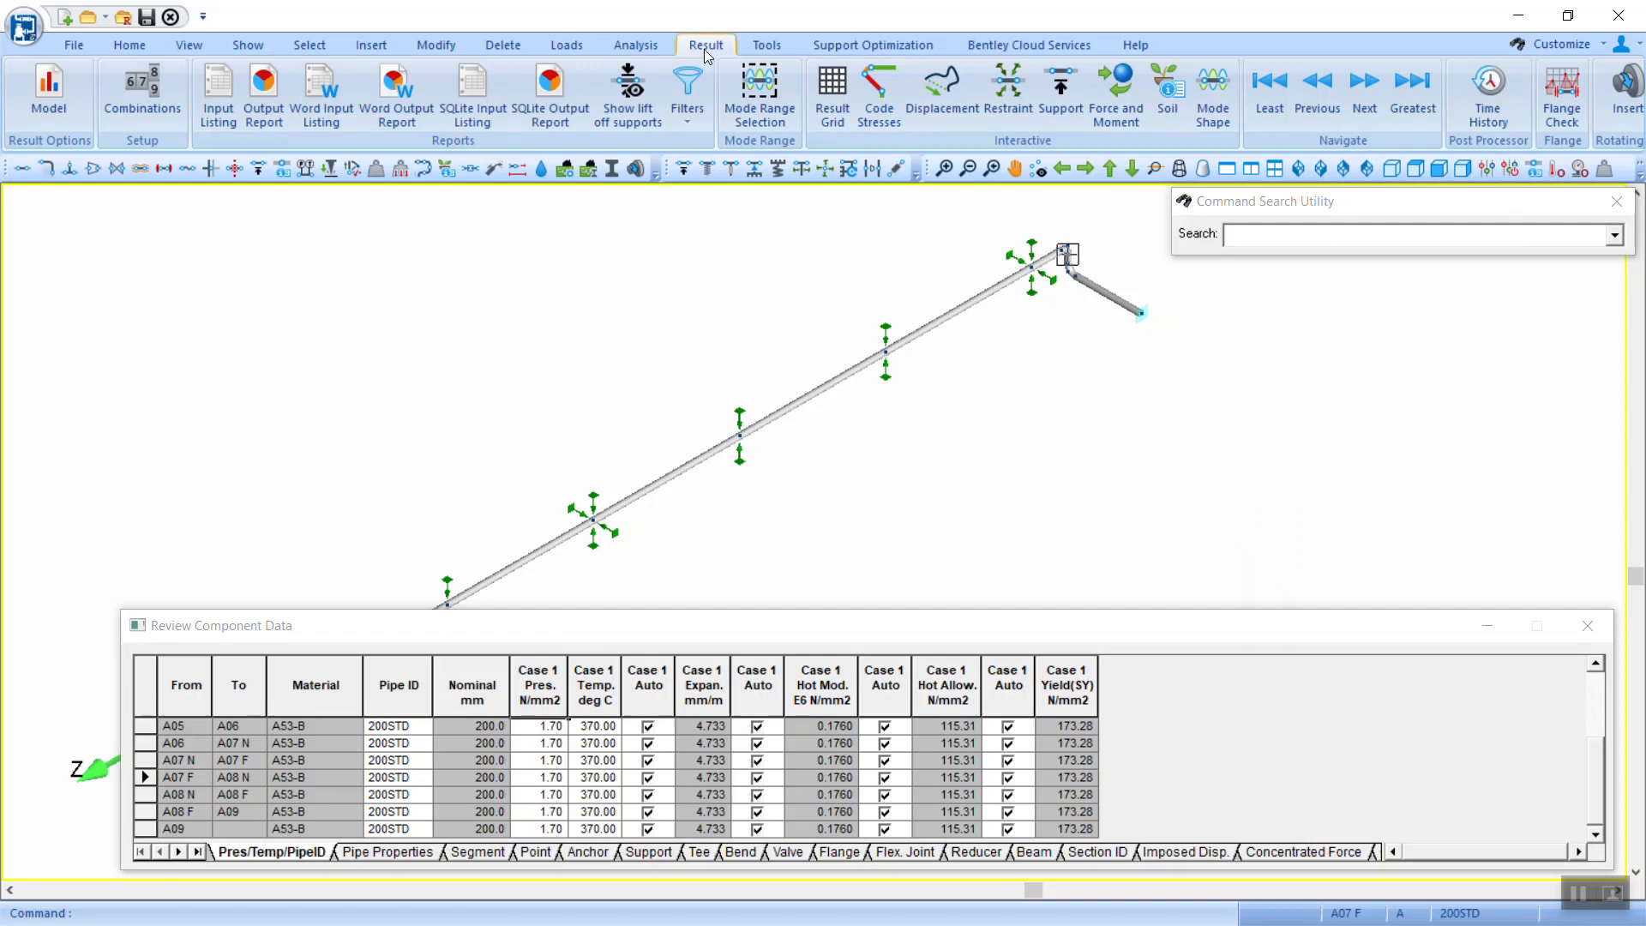
{"action": "left_click_drag", "start_coordinate": [573, 631], "coordinate": [559, 460]}
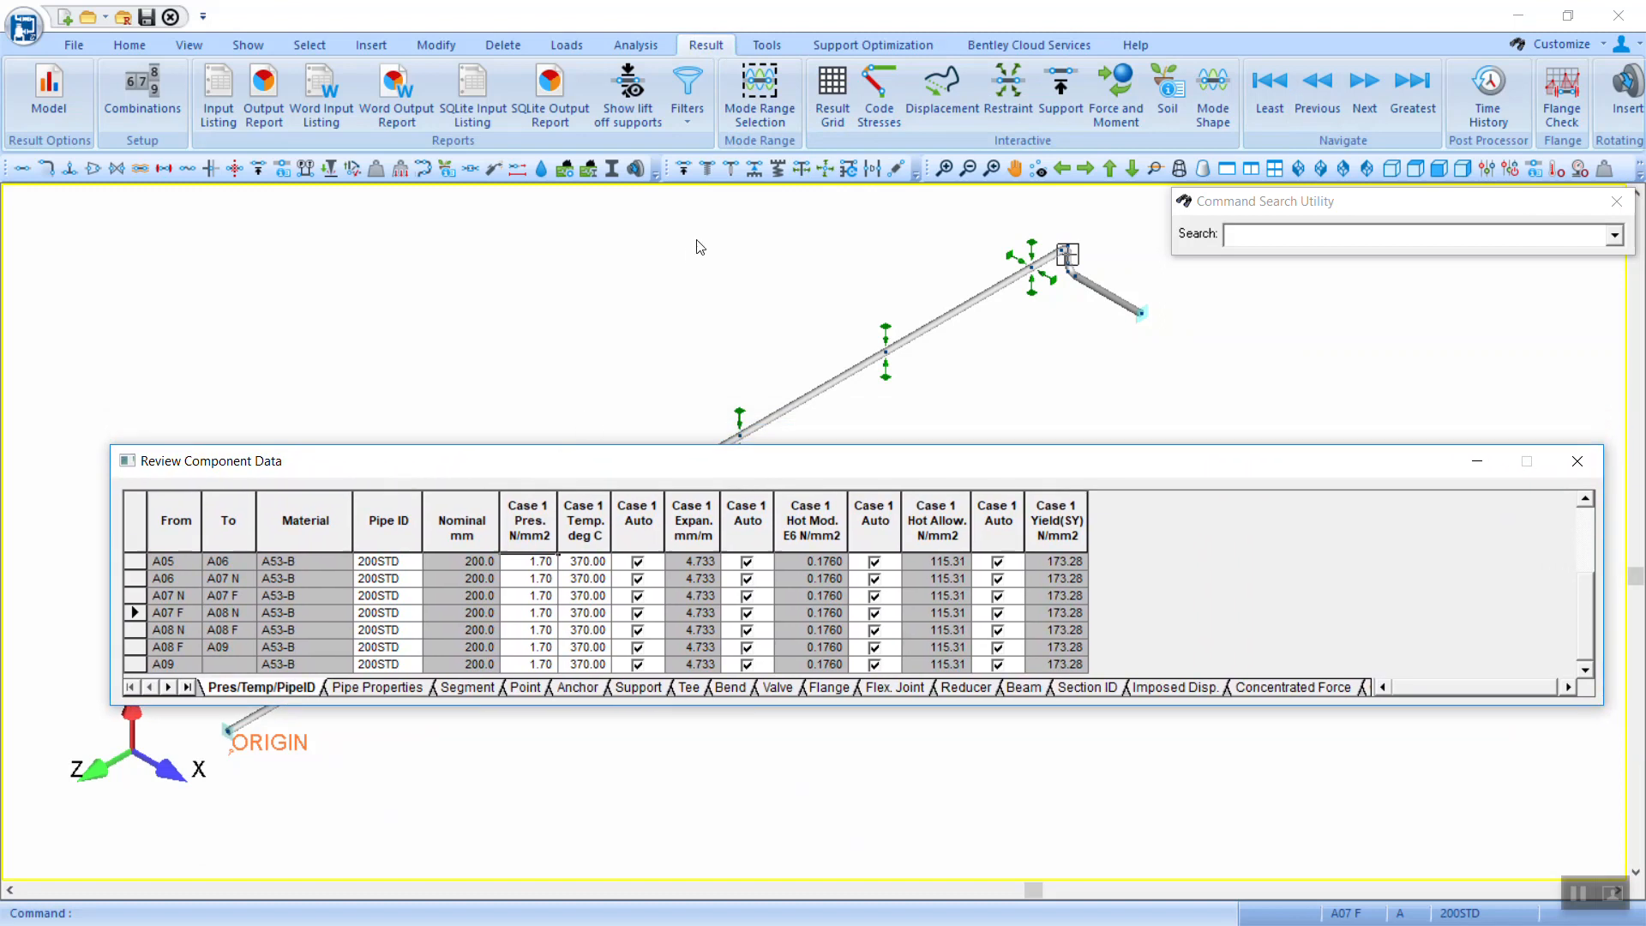
Step: Open the result grid and sort the displacements of all points by the resultant DR in descending order
{"action": "left_click", "coordinate": [825, 98]}
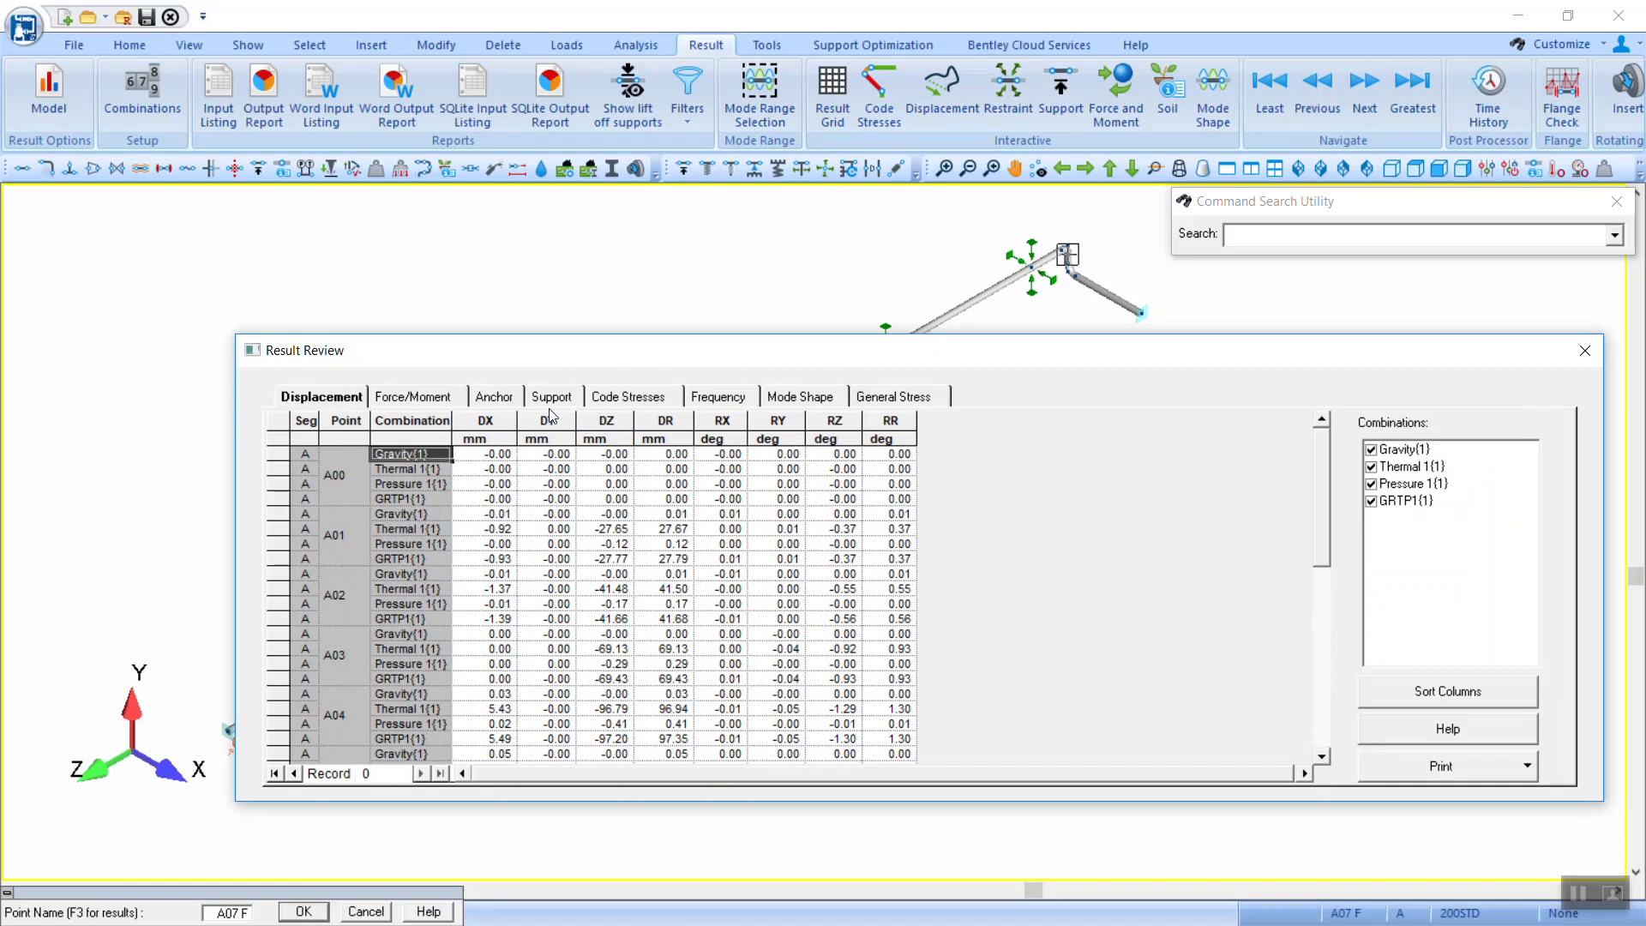
{"action": "left_click", "coordinate": [665, 419]}
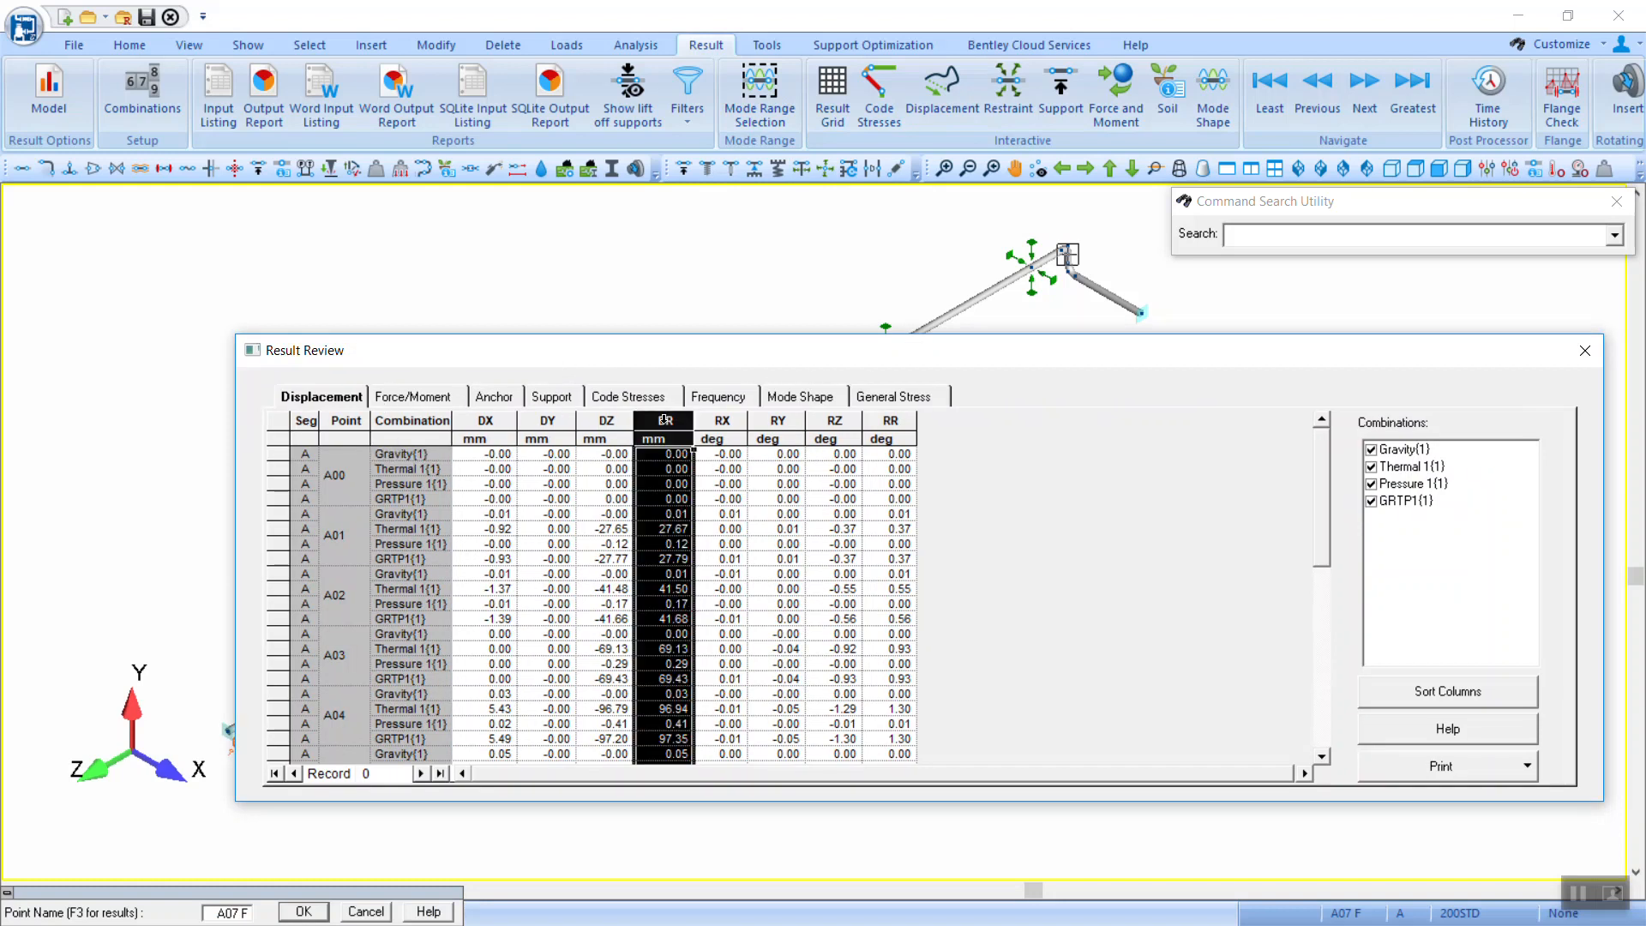
{"action": "left_click", "coordinate": [666, 419]}
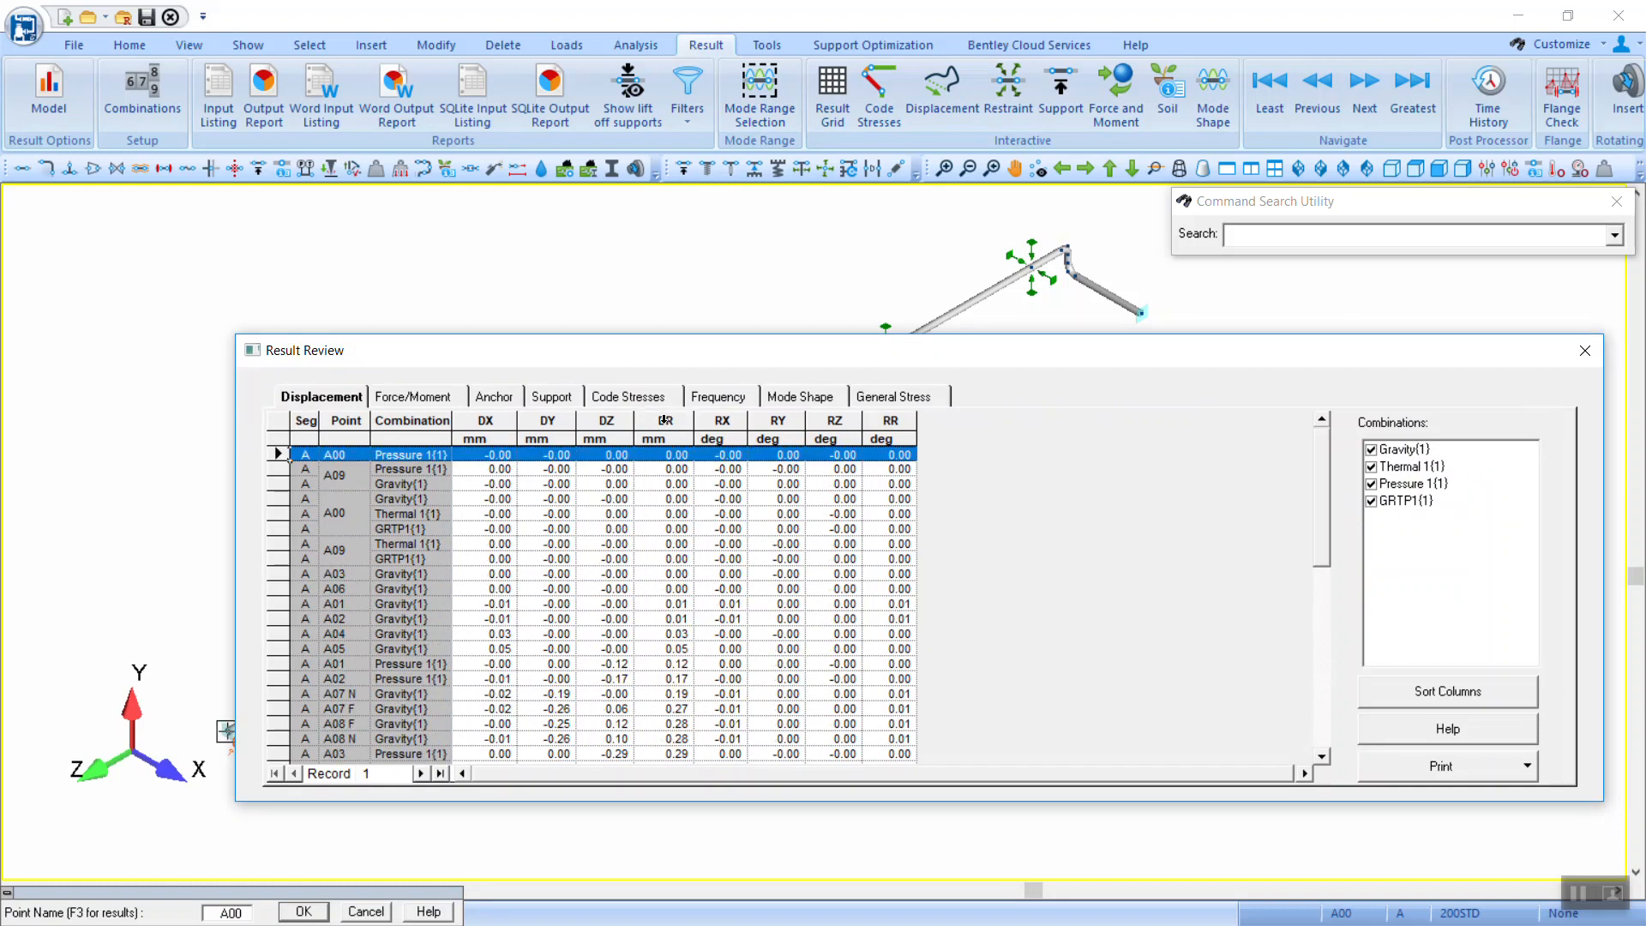
{"action": "left_click", "coordinate": [665, 419]}
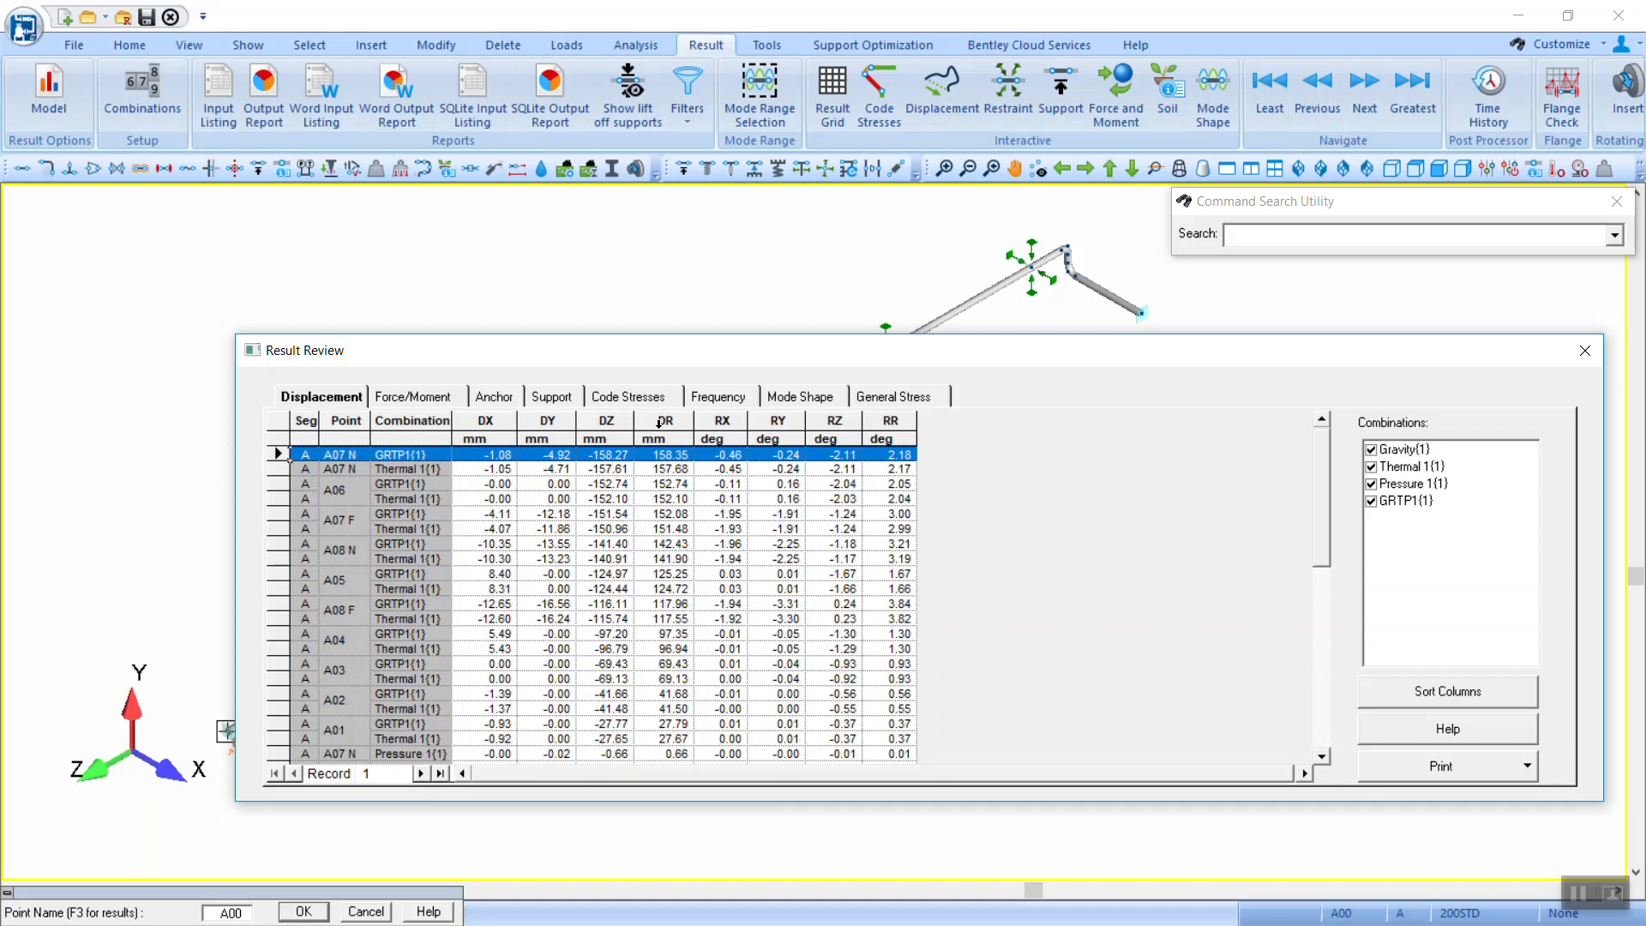
{"action": "left_click", "coordinate": [660, 420]}
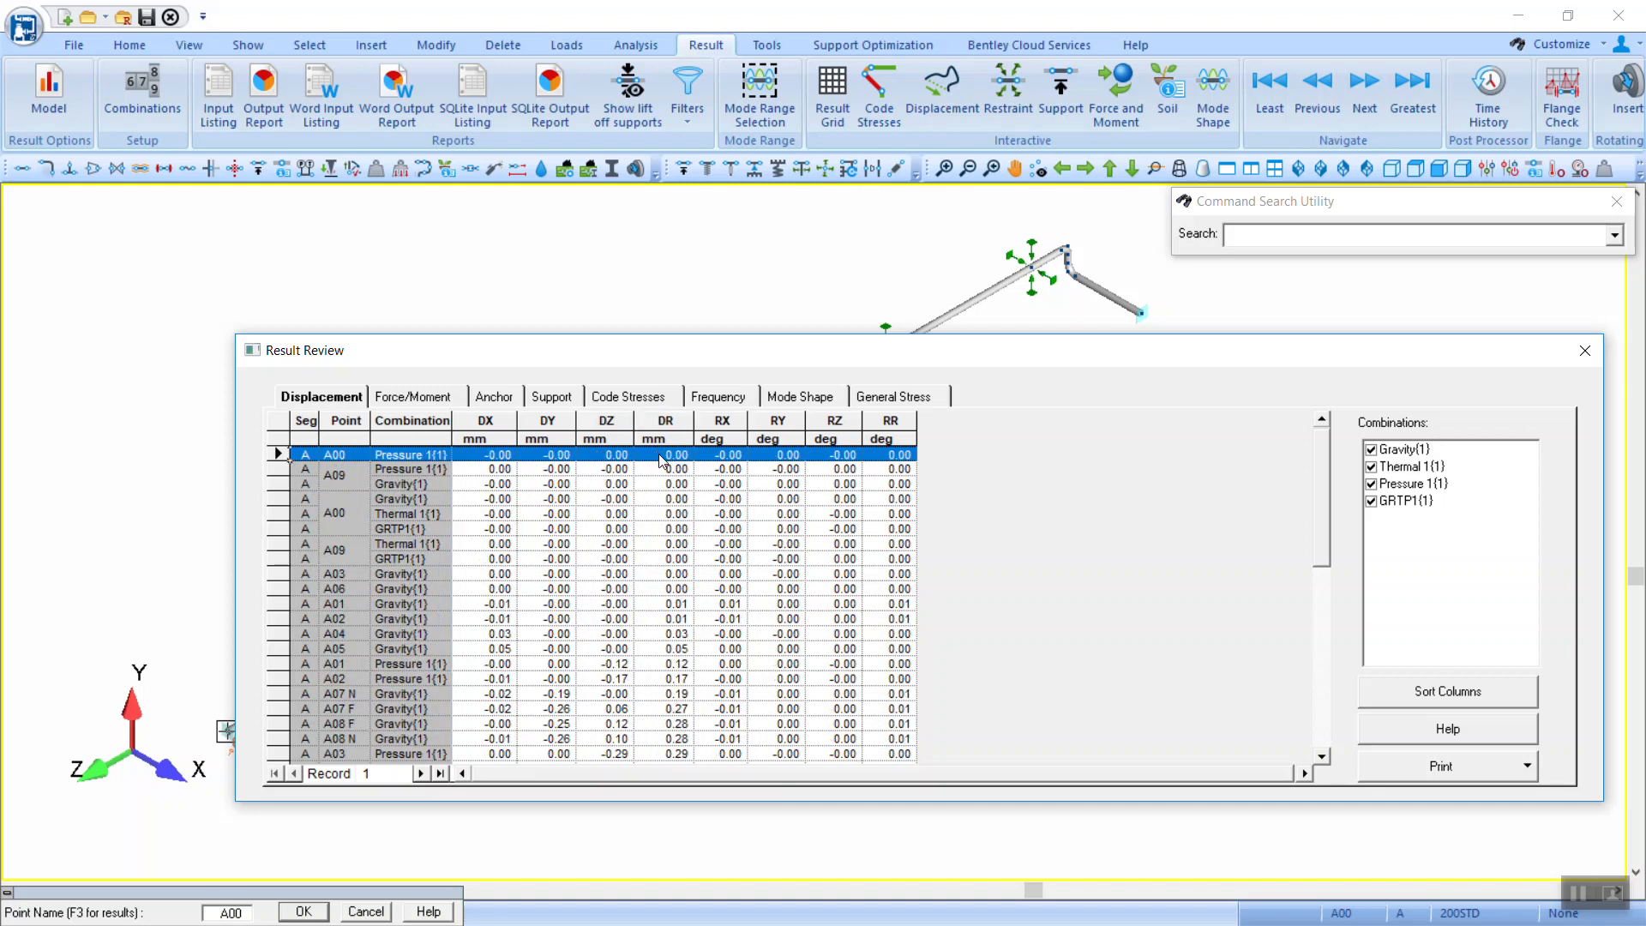
{"action": "left_click", "coordinate": [660, 420]}
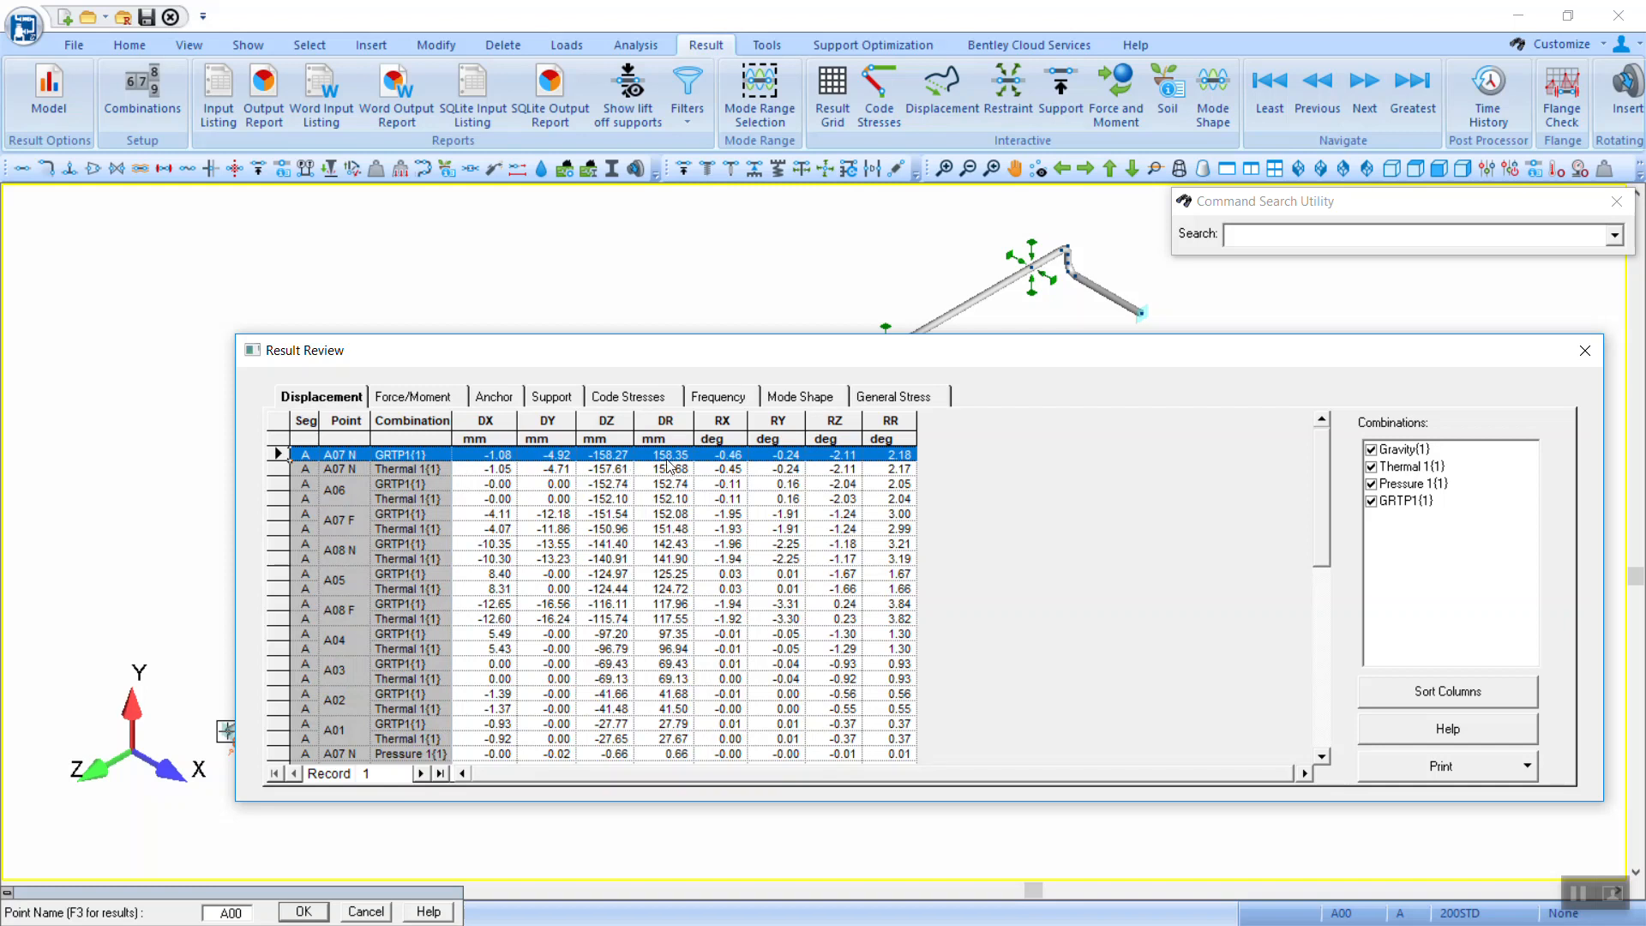
Step: Review the displacements of each load combination separately: Gravity{1}, Thermal 1{1}, Pressure 1{1} and GRTP1{1}
{"action": "left_click", "coordinate": [1372, 467]}
{"action": "left_click", "coordinate": [1371, 483]}
{"action": "left_click", "coordinate": [1371, 501]}
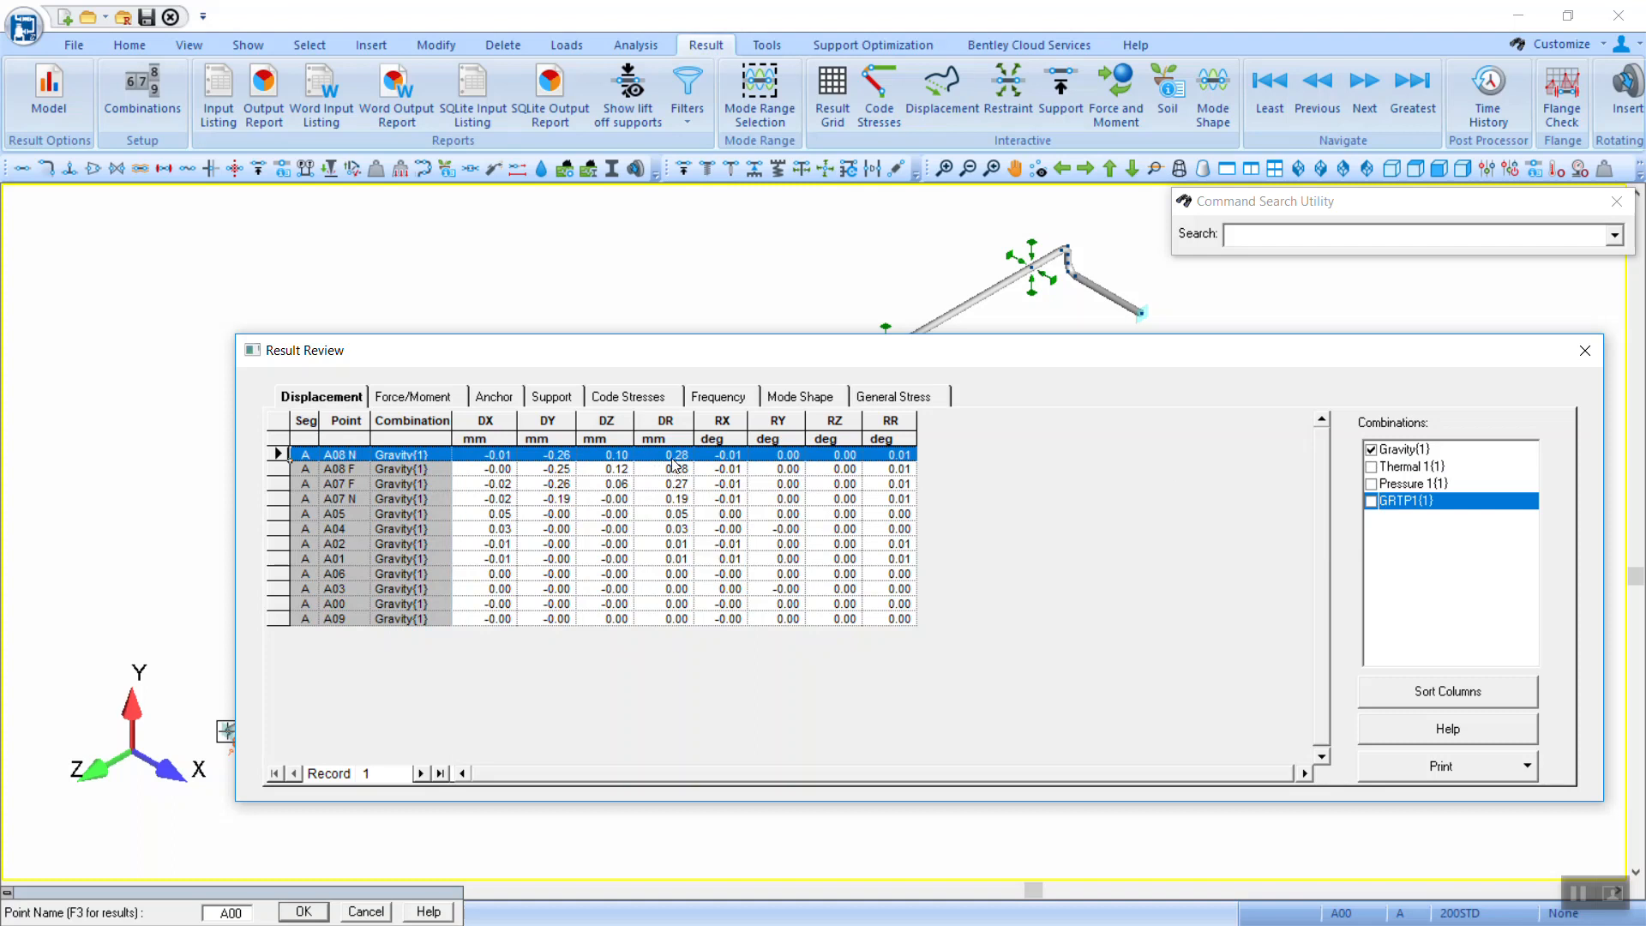
{"action": "left_click", "coordinate": [1371, 450]}
{"action": "left_click", "coordinate": [1372, 467]}
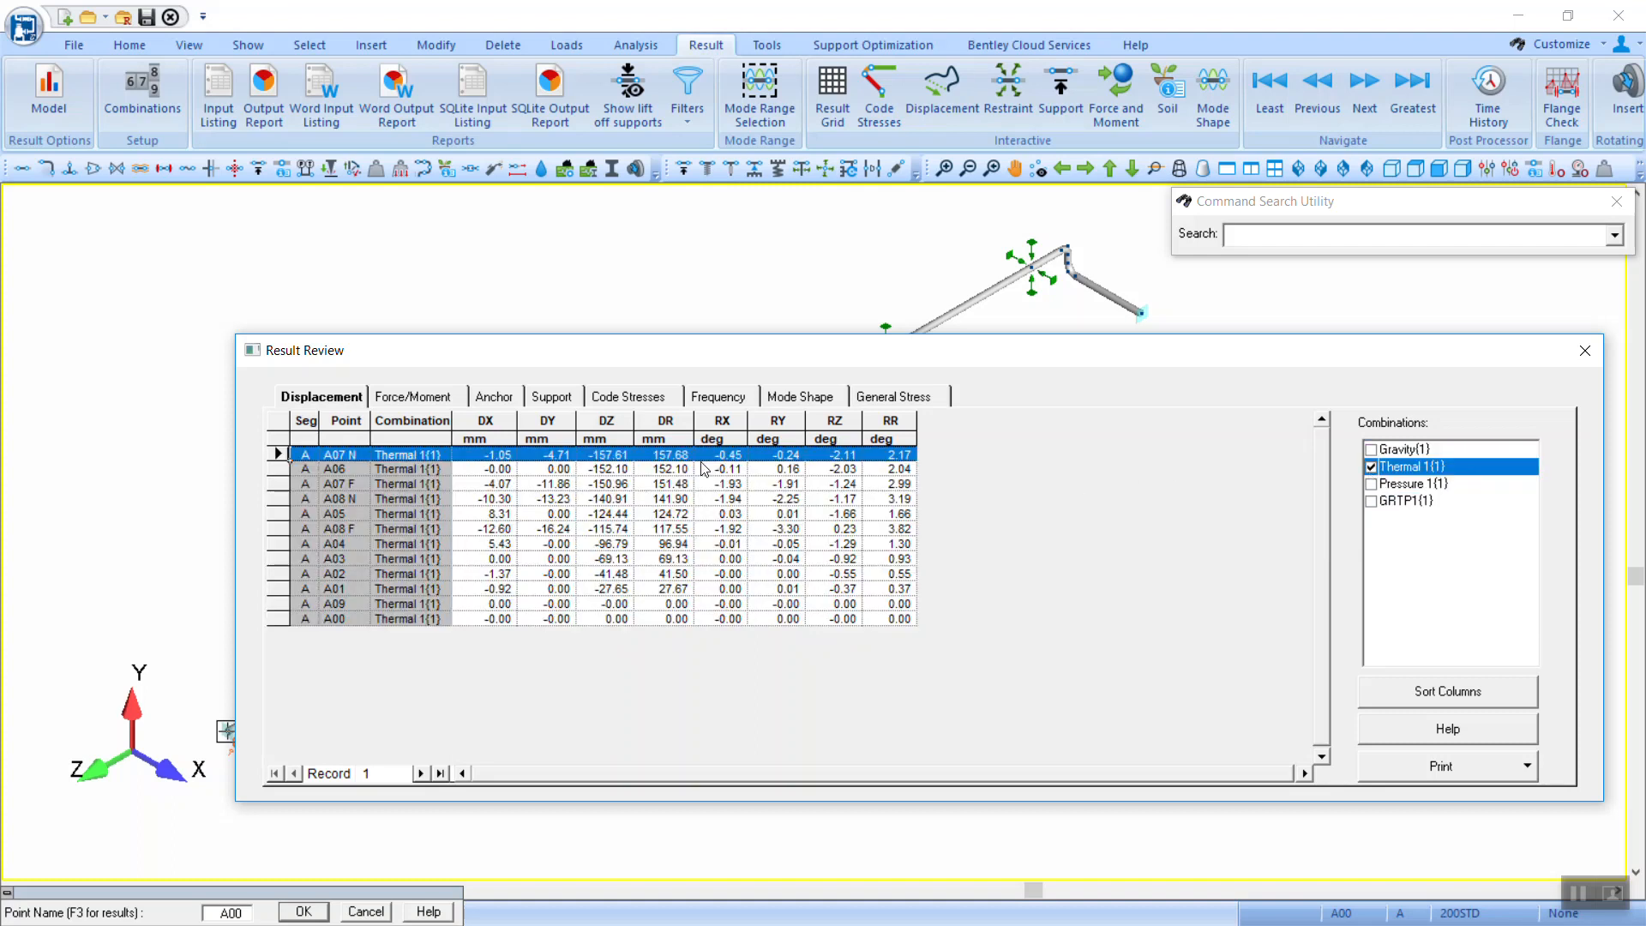
{"action": "left_click", "coordinate": [1371, 468]}
{"action": "left_click", "coordinate": [1371, 484]}
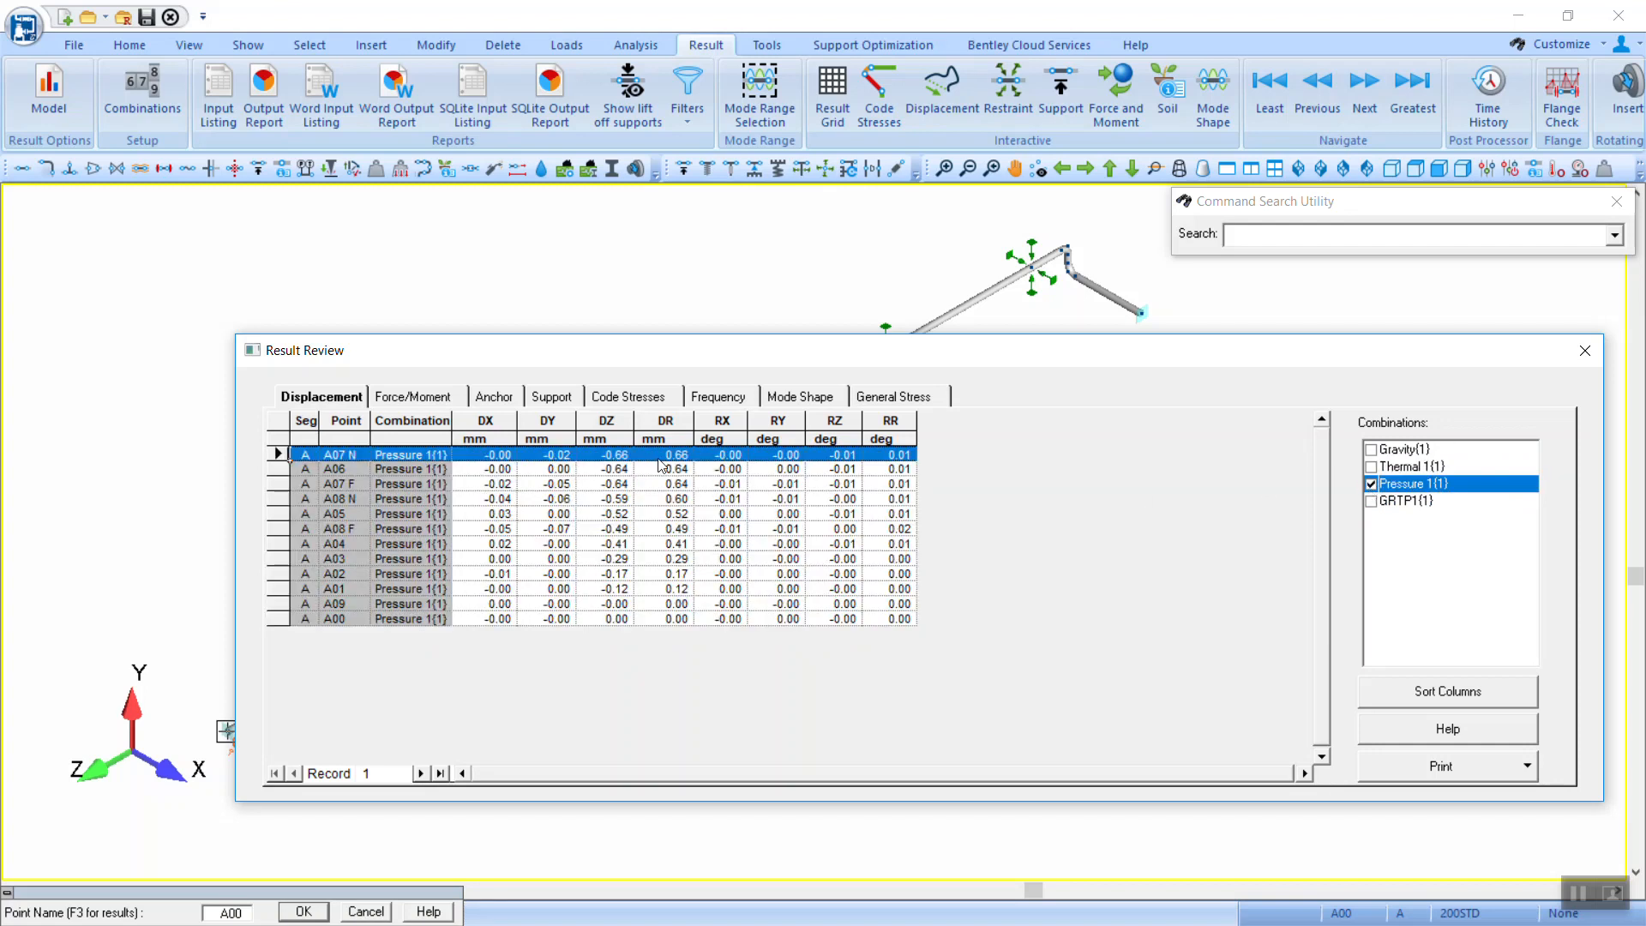
{"action": "left_click", "coordinate": [1371, 485]}
{"action": "left_click", "coordinate": [1371, 501]}
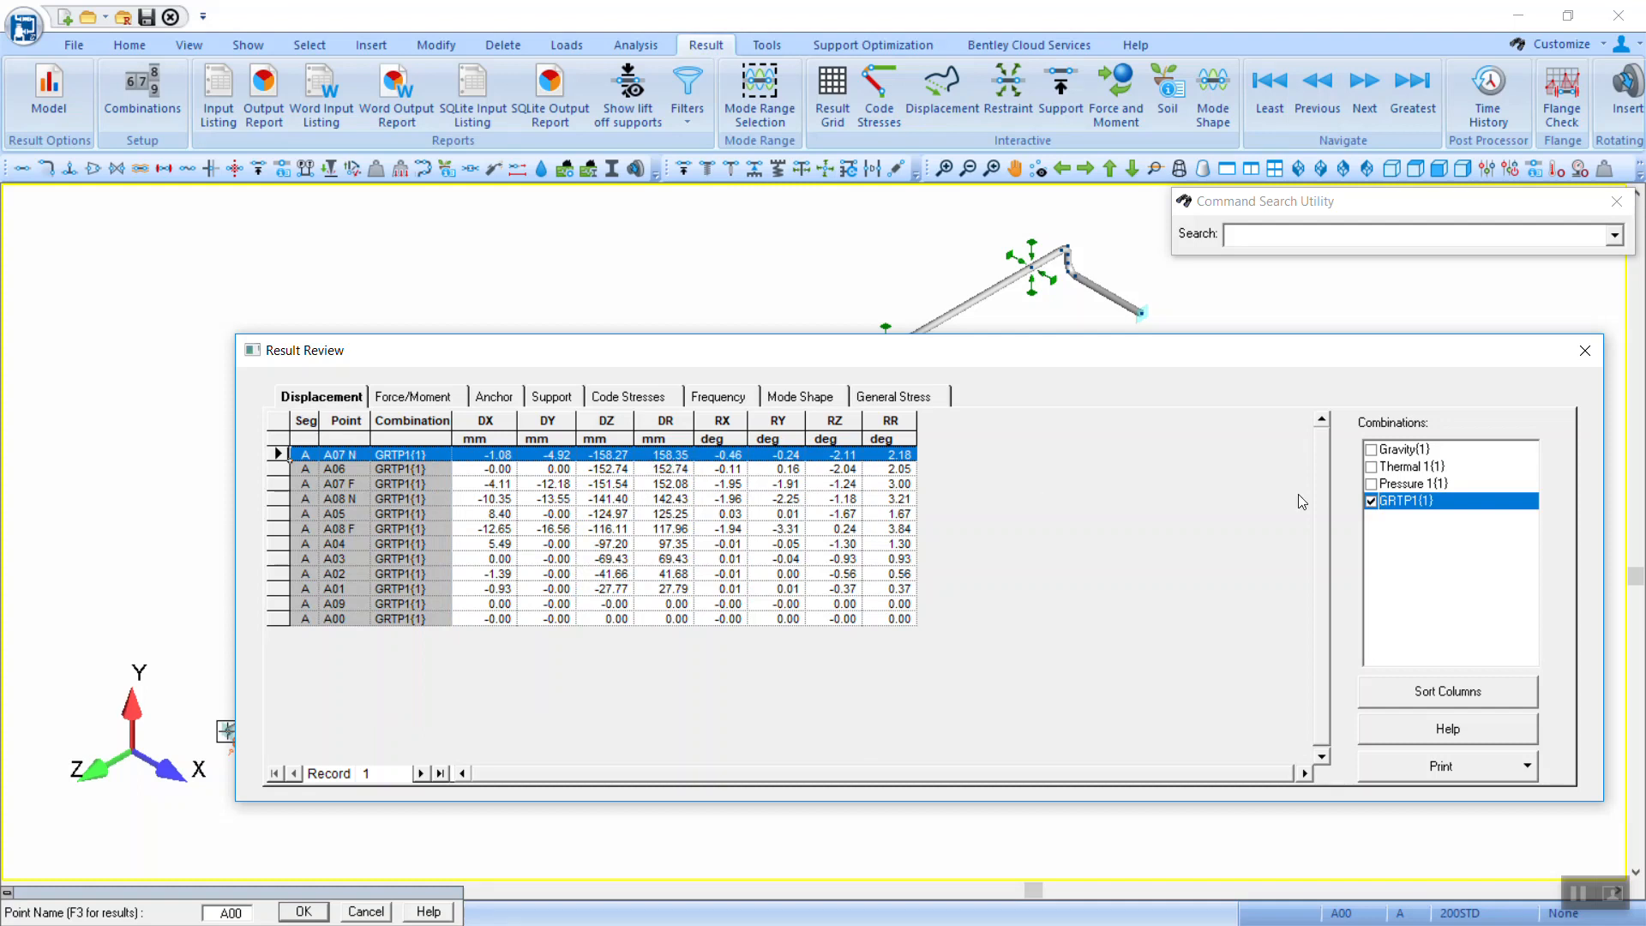
Step: Isolate the Thermal 1{1} displacements once more and restore all four load combinations in the result grid
{"action": "left_click", "coordinate": [1371, 501]}
{"action": "left_click", "coordinate": [1373, 468]}
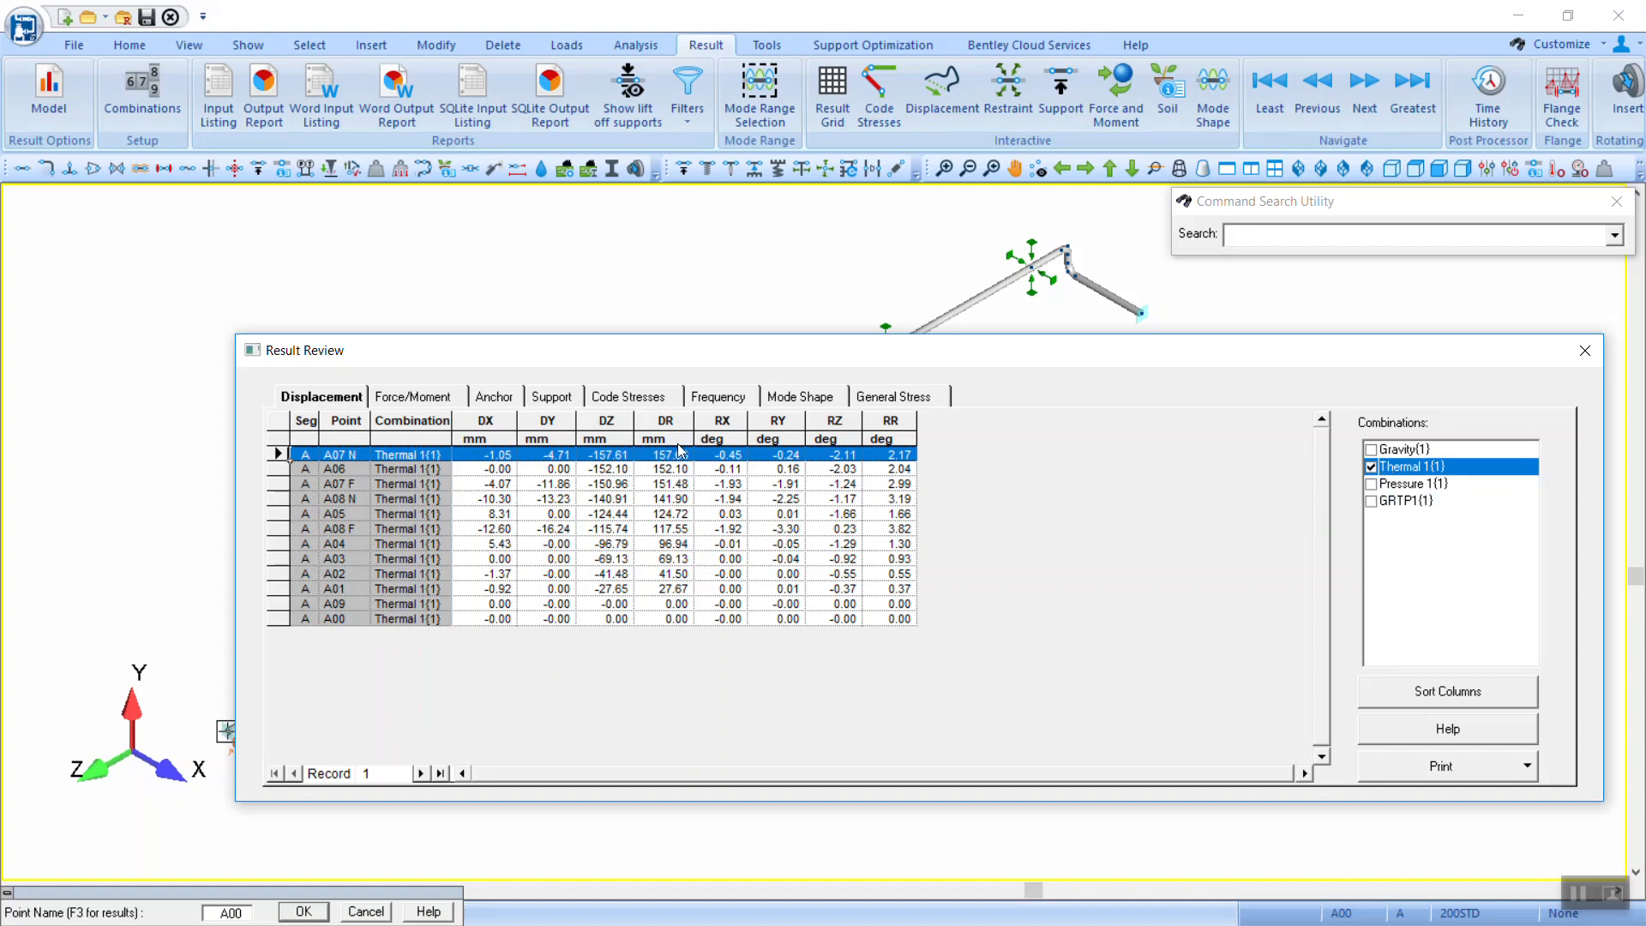
{"action": "left_click", "coordinate": [1371, 467]}
{"action": "left_click", "coordinate": [1371, 501]}
{"action": "left_click", "coordinate": [1372, 485]}
{"action": "left_click", "coordinate": [1371, 467]}
{"action": "left_click", "coordinate": [1372, 449]}
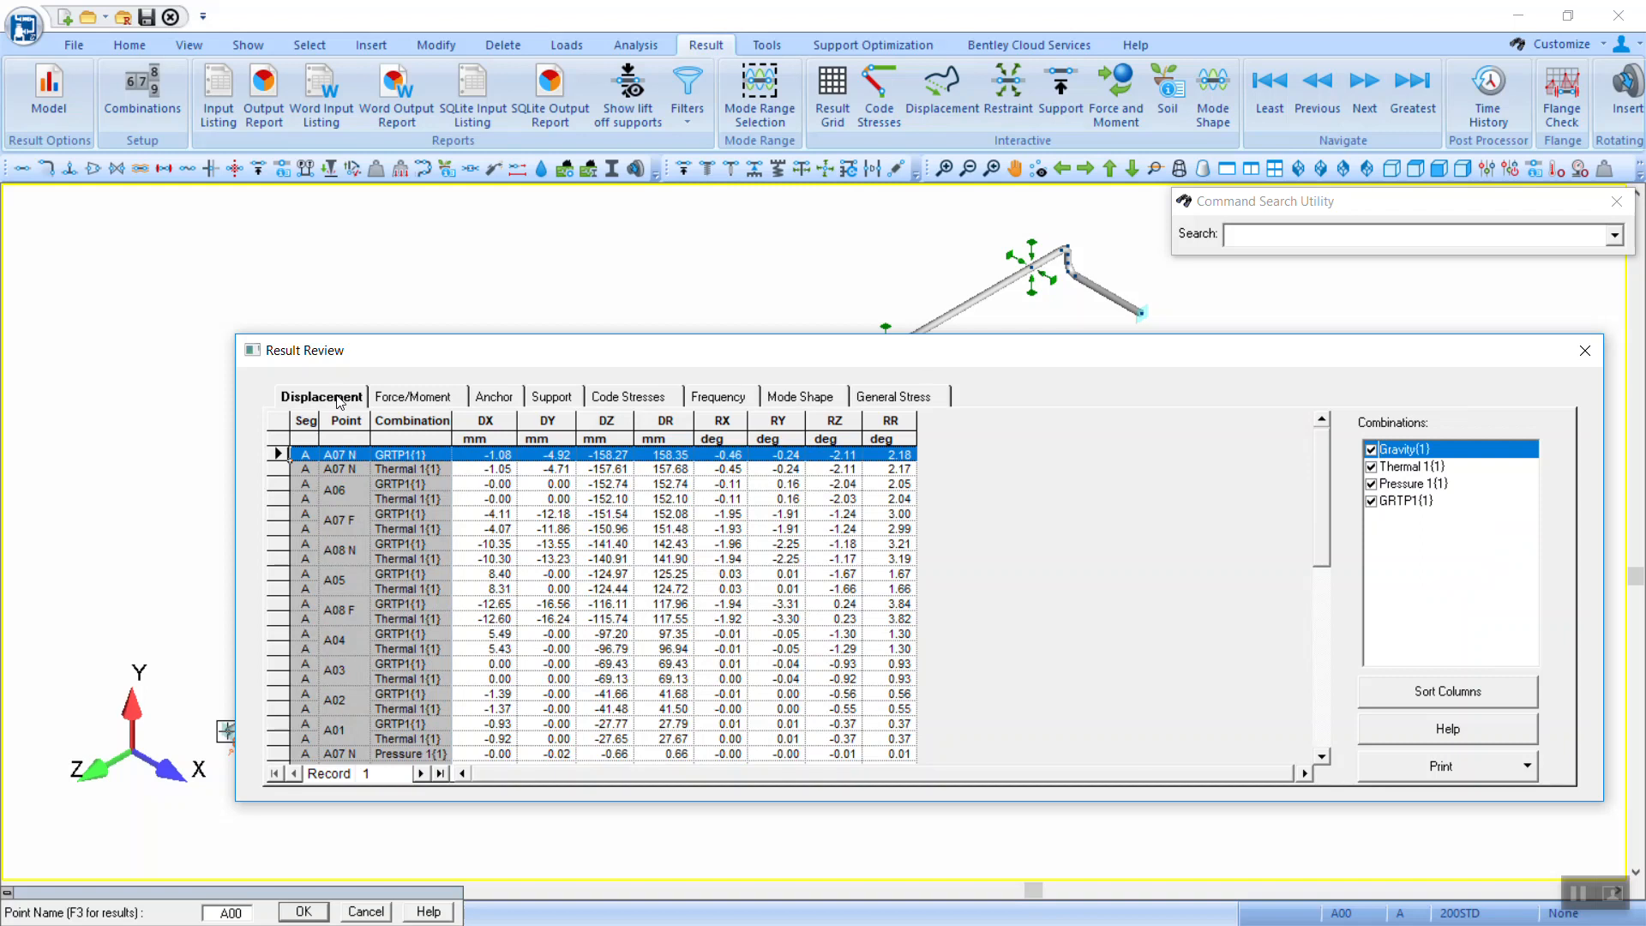
Step: Review the force/moment, anchor, support, code stress and general stress results, and close the result review after returning to the displacements
{"action": "left_click", "coordinate": [407, 399]}
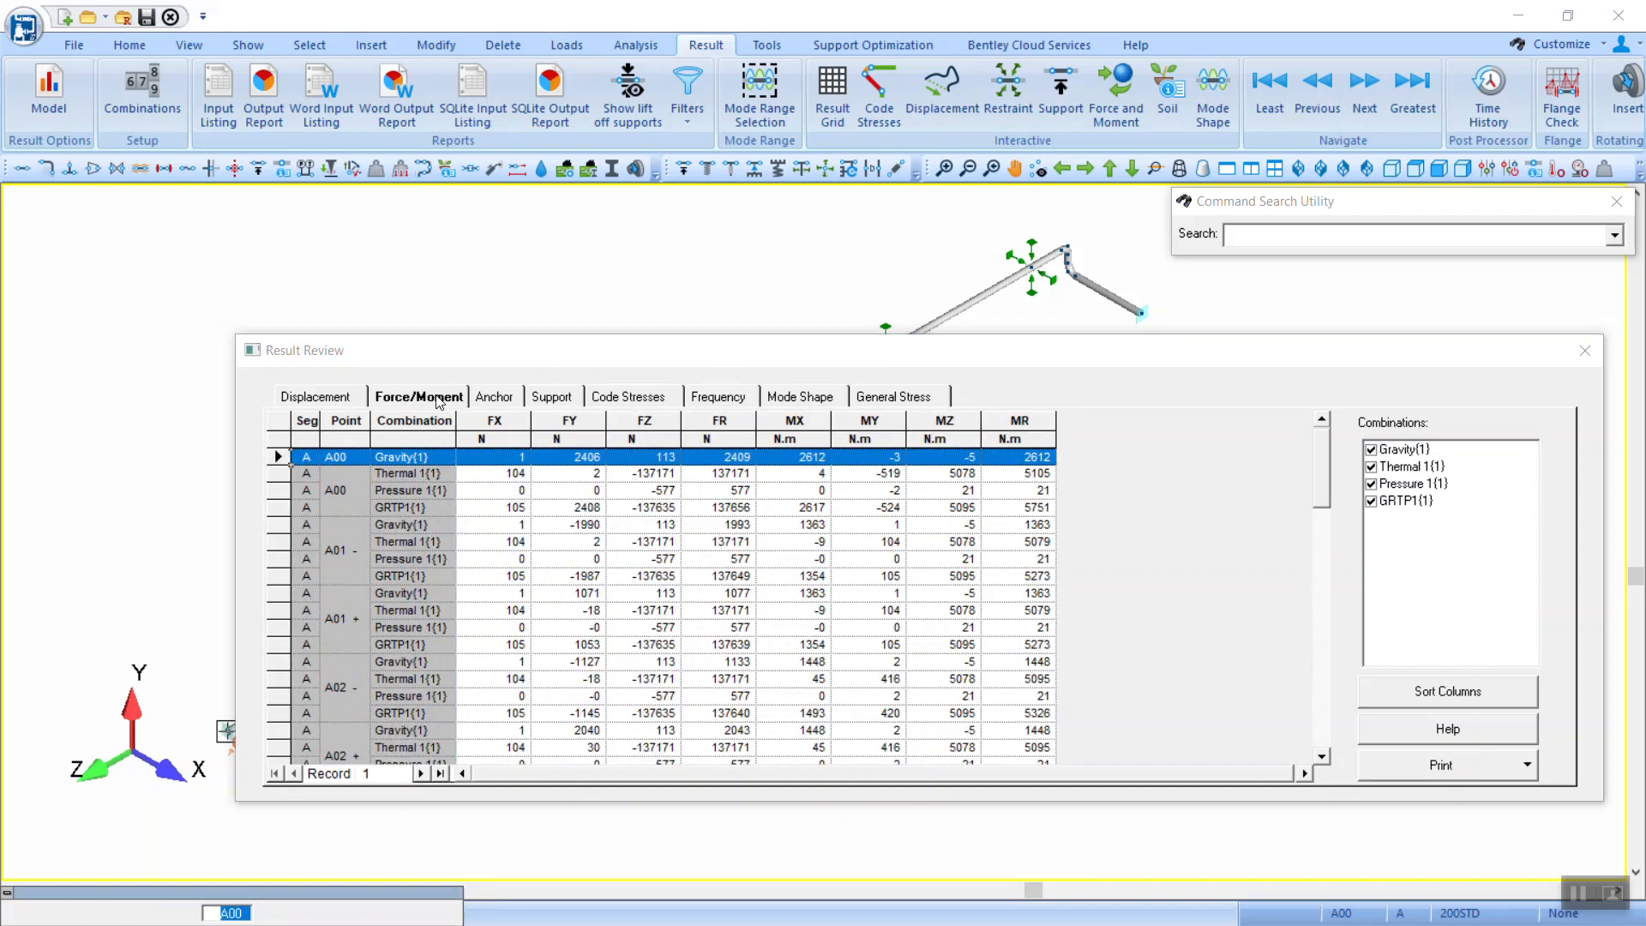
{"action": "left_click", "coordinate": [493, 399]}
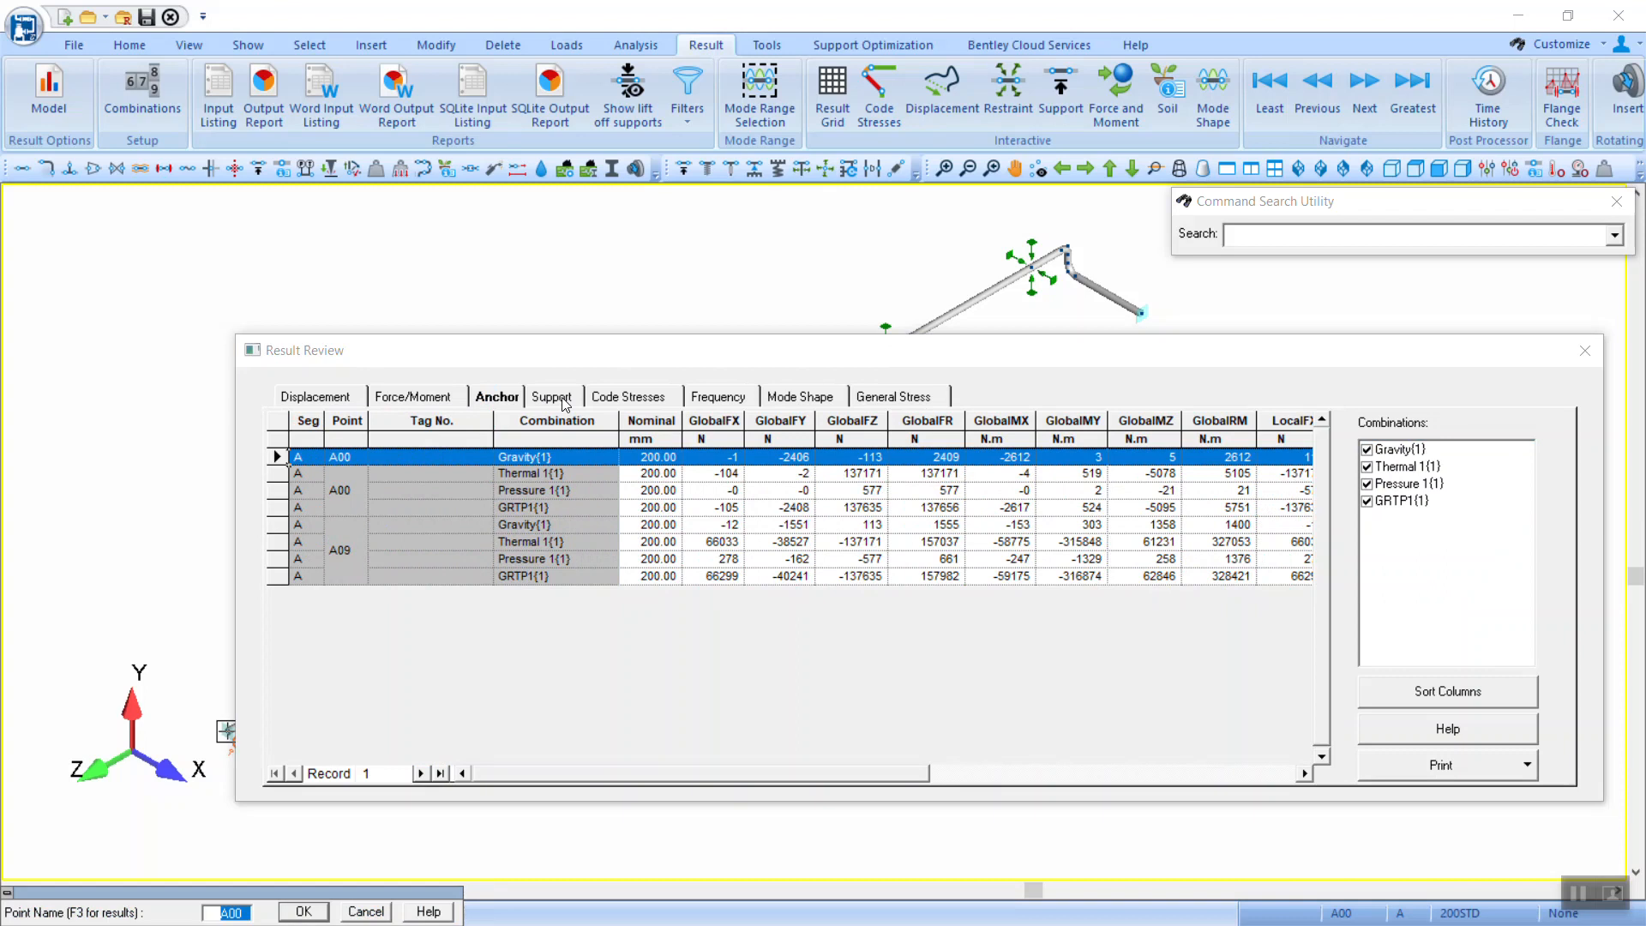
{"action": "left_click", "coordinate": [551, 399]}
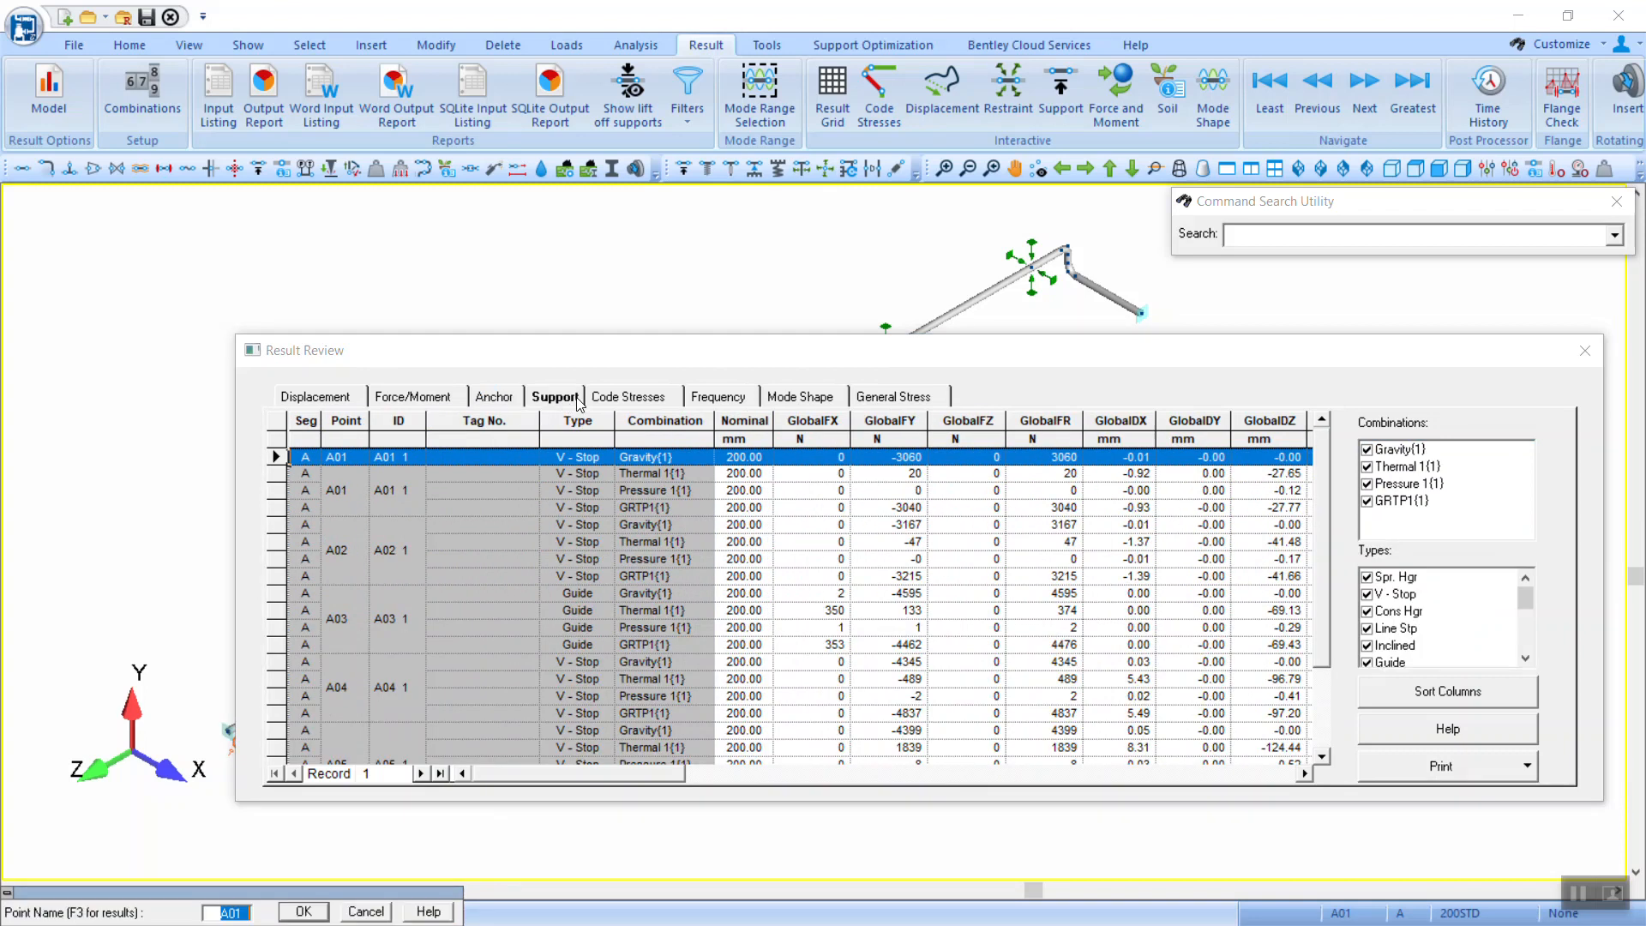
{"action": "left_click", "coordinate": [638, 397]}
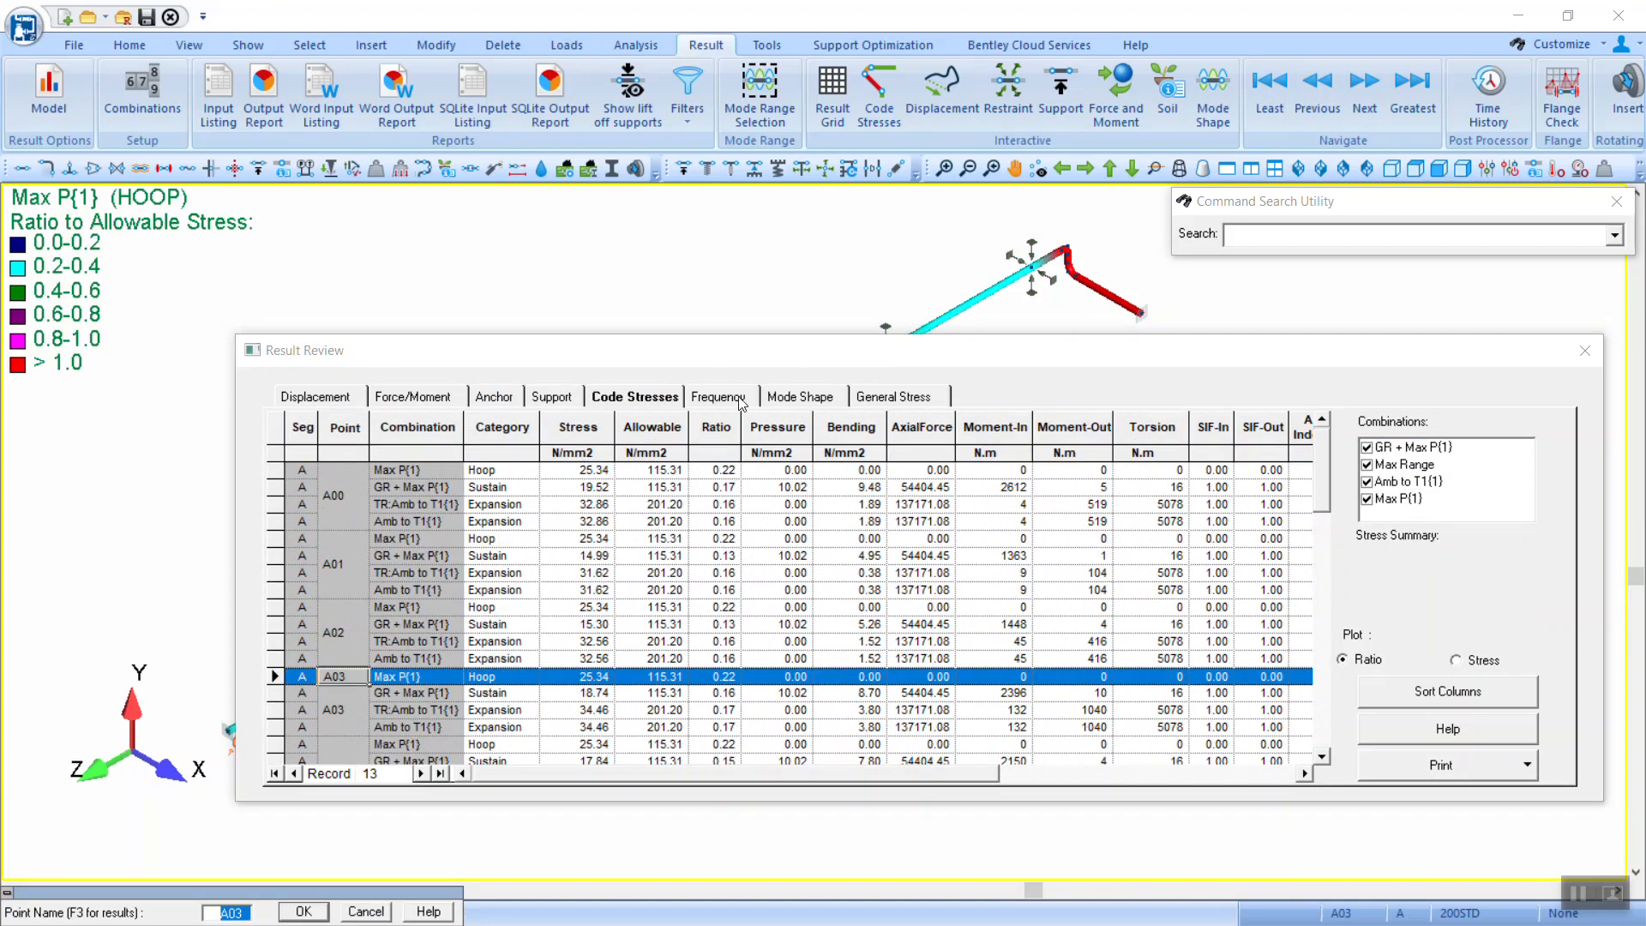
{"action": "left_click", "coordinate": [872, 399]}
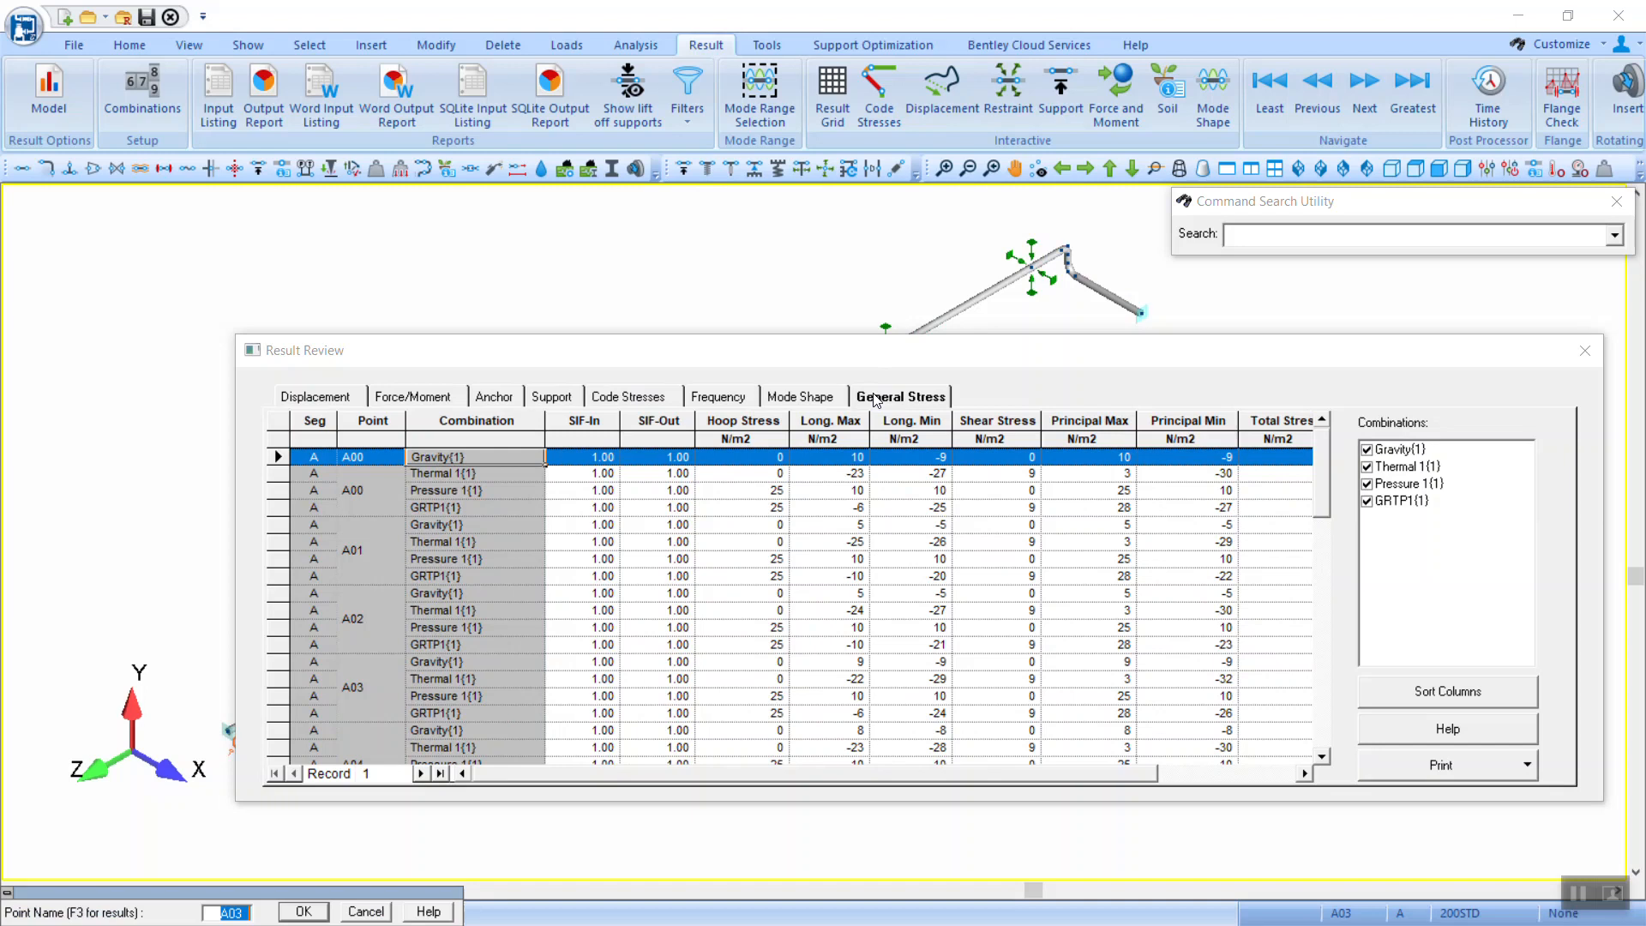
{"action": "left_click", "coordinate": [314, 397]}
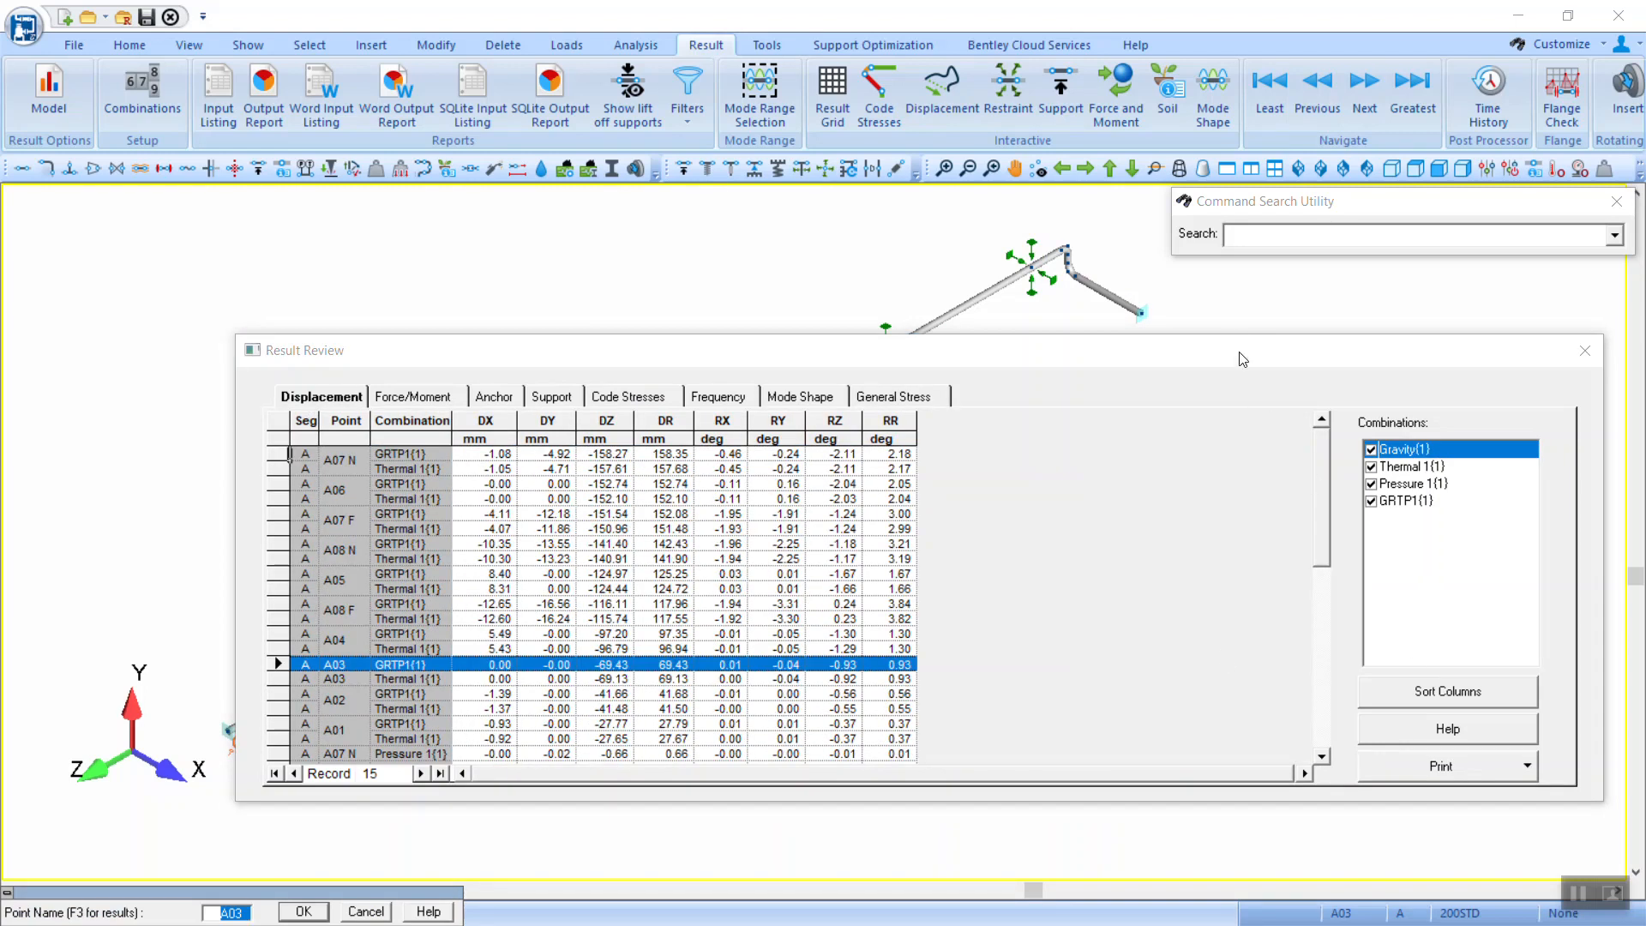
{"action": "left_click_drag", "start_coordinate": [1236, 339], "coordinate": [1236, 512]}
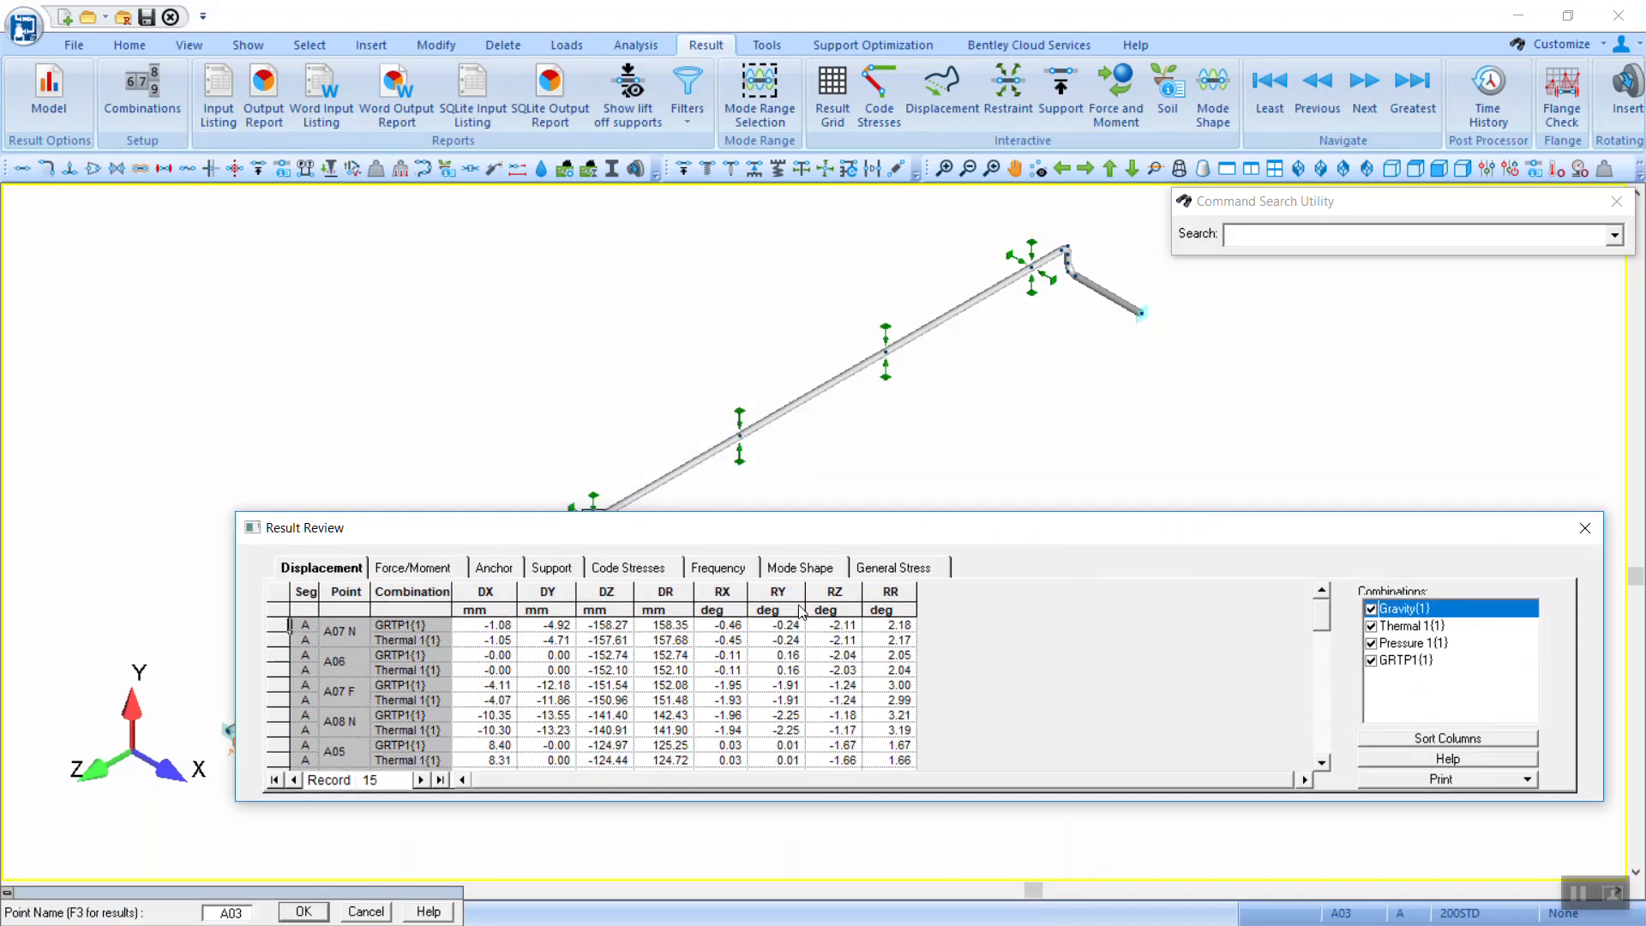
{"action": "left_click", "coordinate": [1593, 532]}
Step: Insert run point A10 after point A03 with a length of 3000 mm and a DZ offset of -3000 mm
{"action": "left_click_drag", "start_coordinate": [1142, 472], "coordinate": [1054, 732]}
{"action": "middle_click_drag", "start_coordinate": [900, 515], "coordinate": [965, 504]}
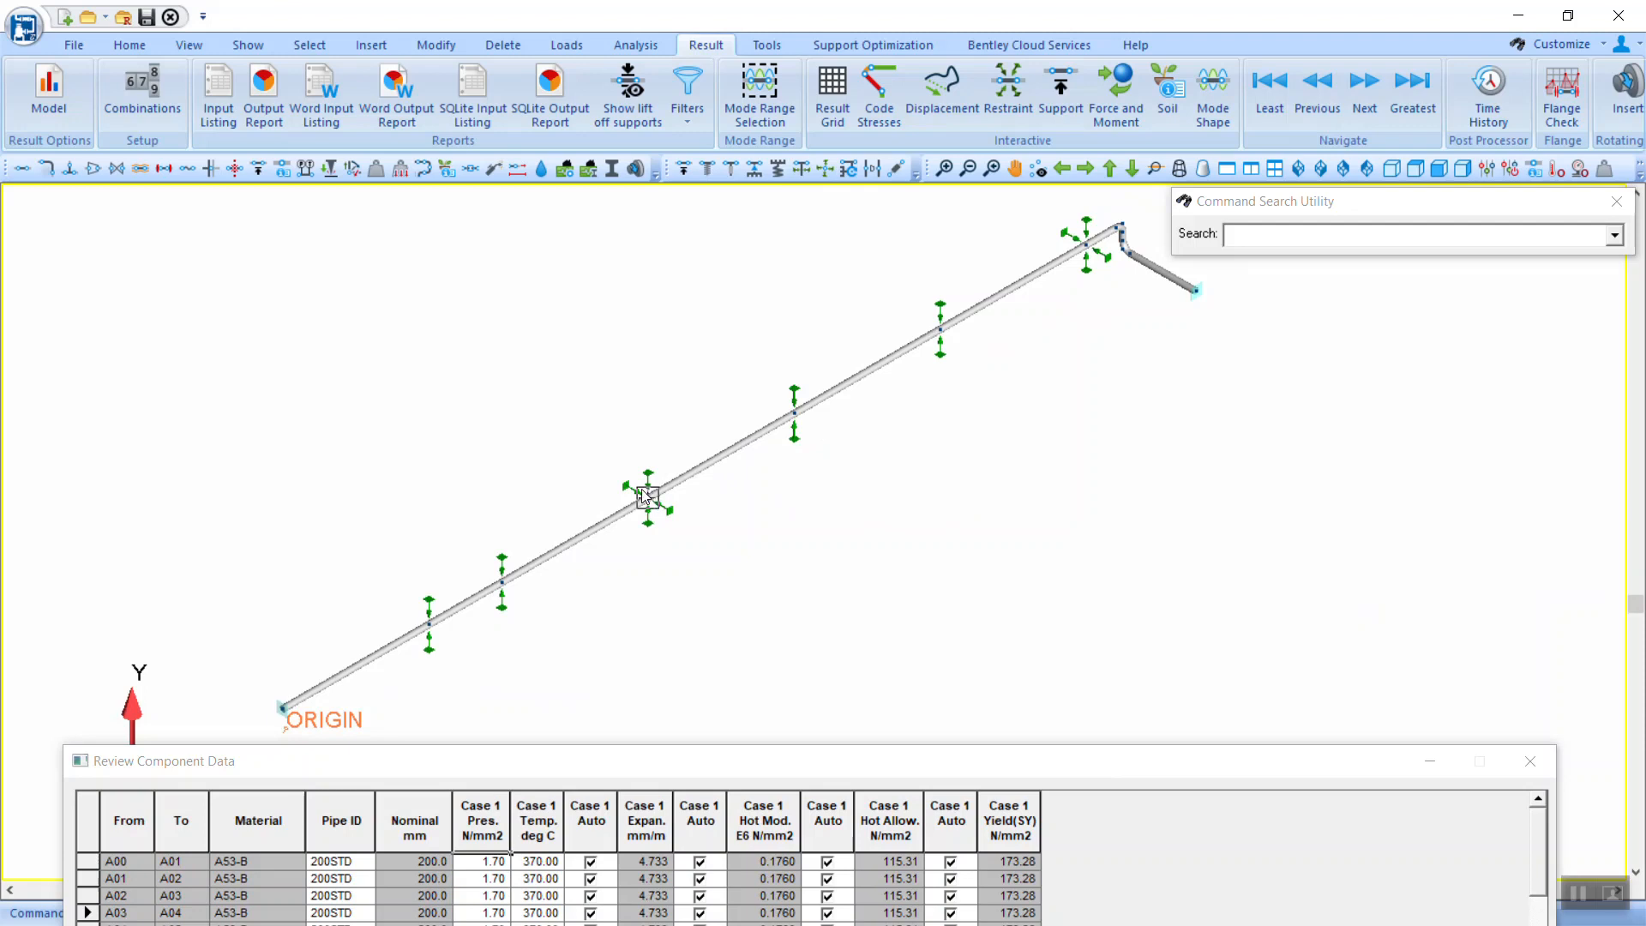
{"action": "left_click", "coordinate": [372, 49]}
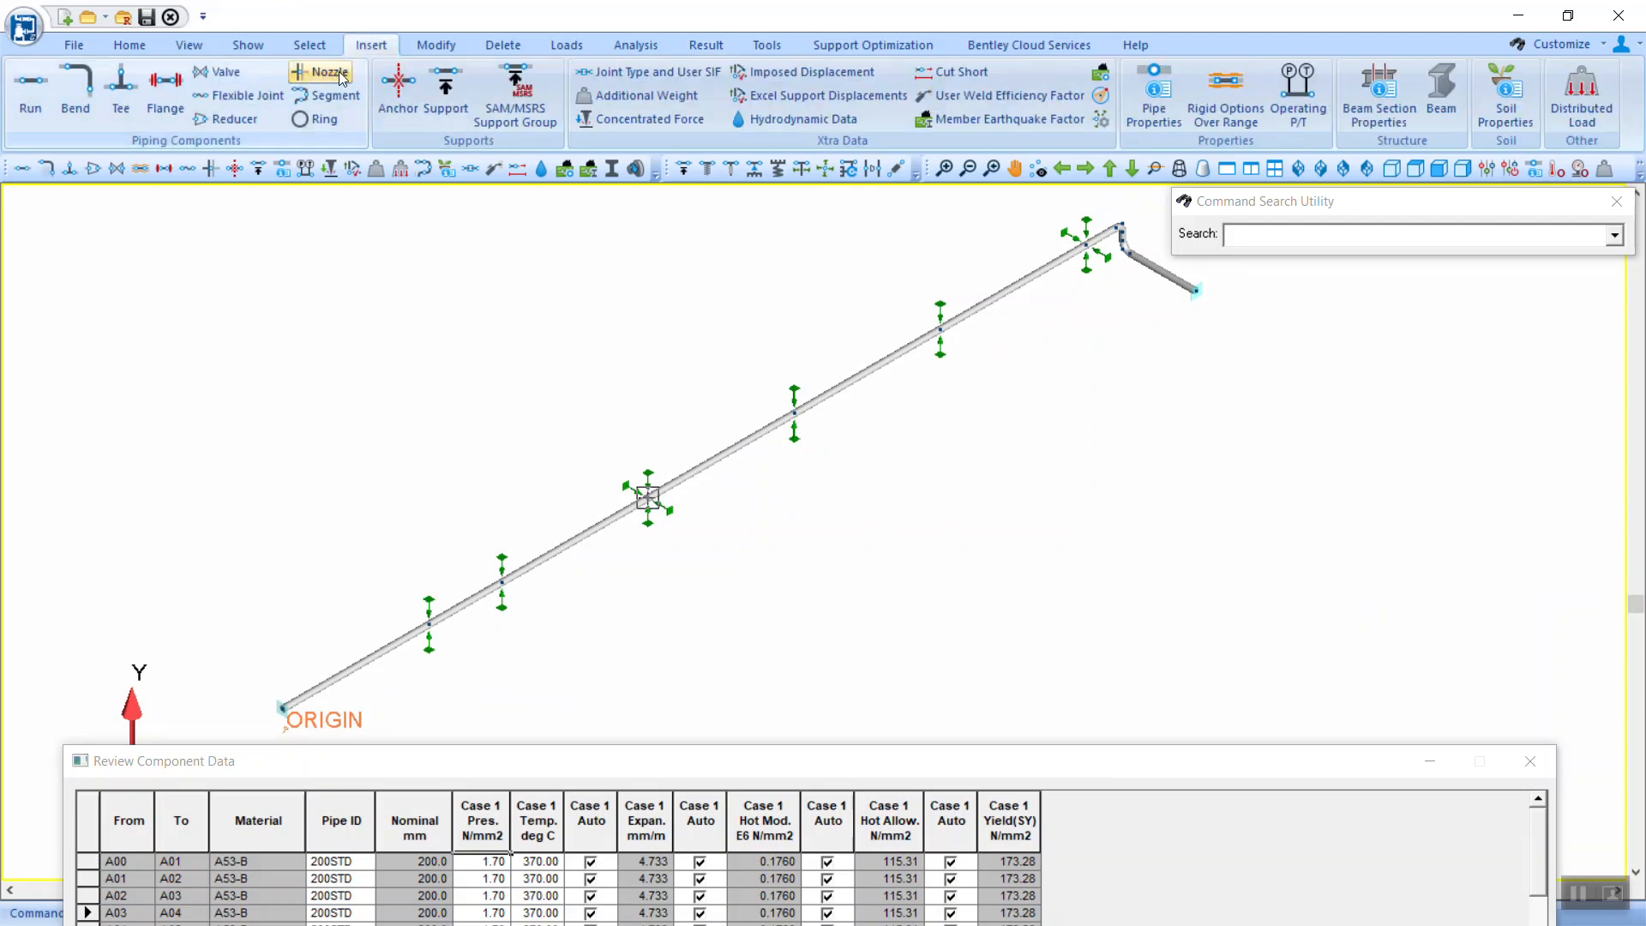
{"action": "left_click", "coordinate": [30, 86]}
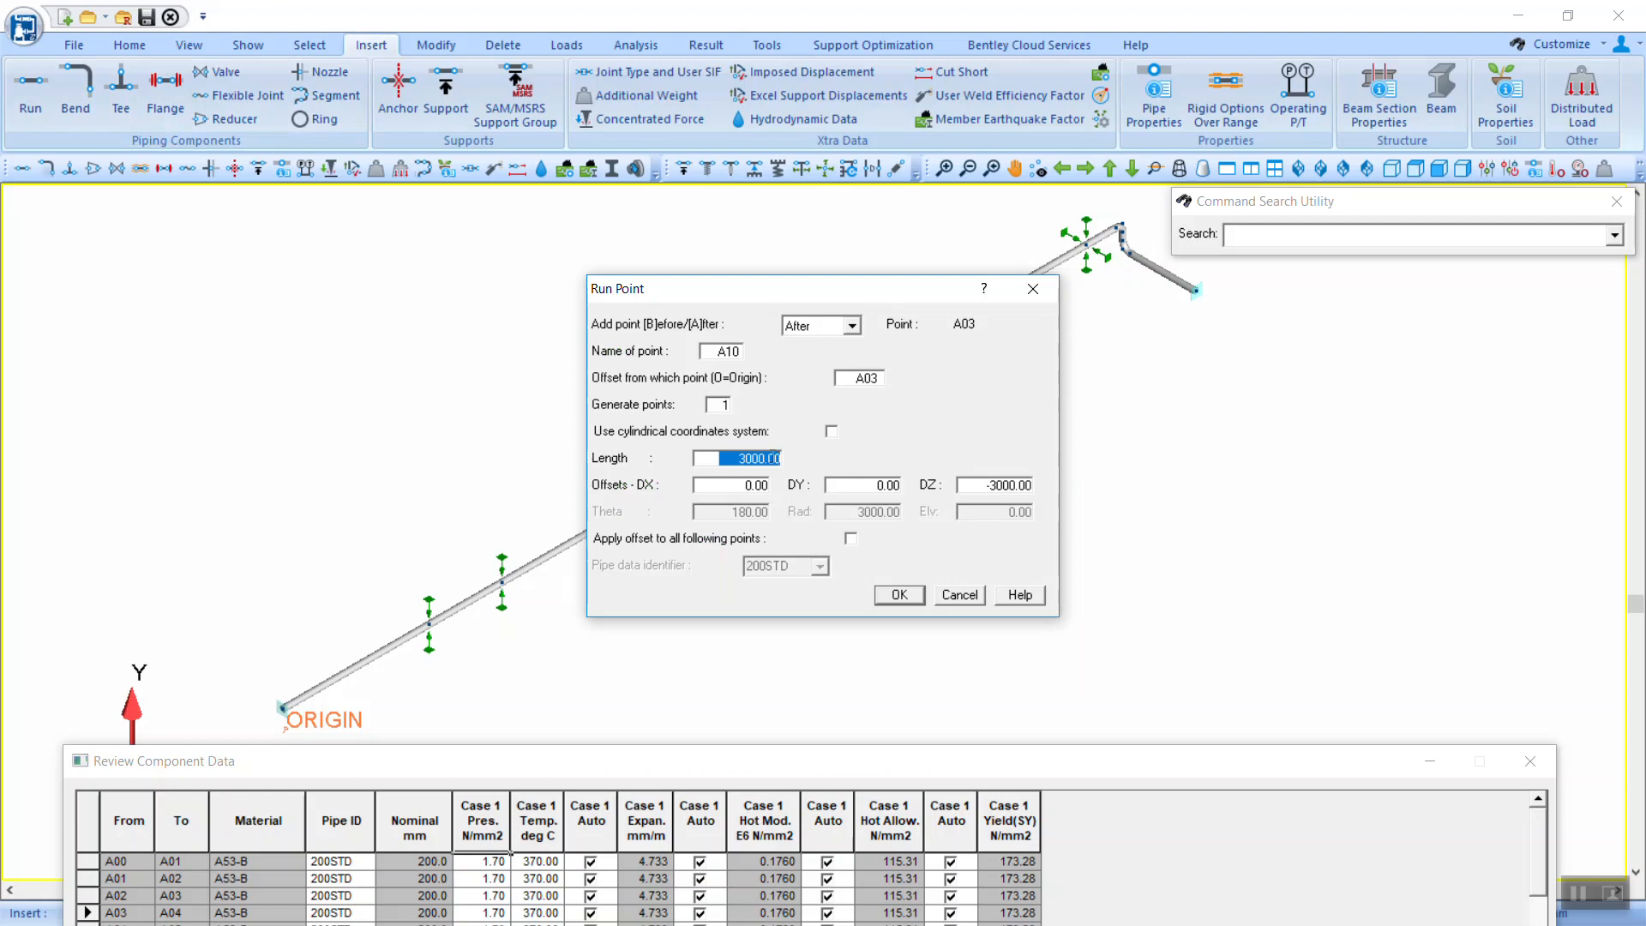
{"action": "left_click_drag", "start_coordinate": [835, 292], "coordinate": [1233, 353]}
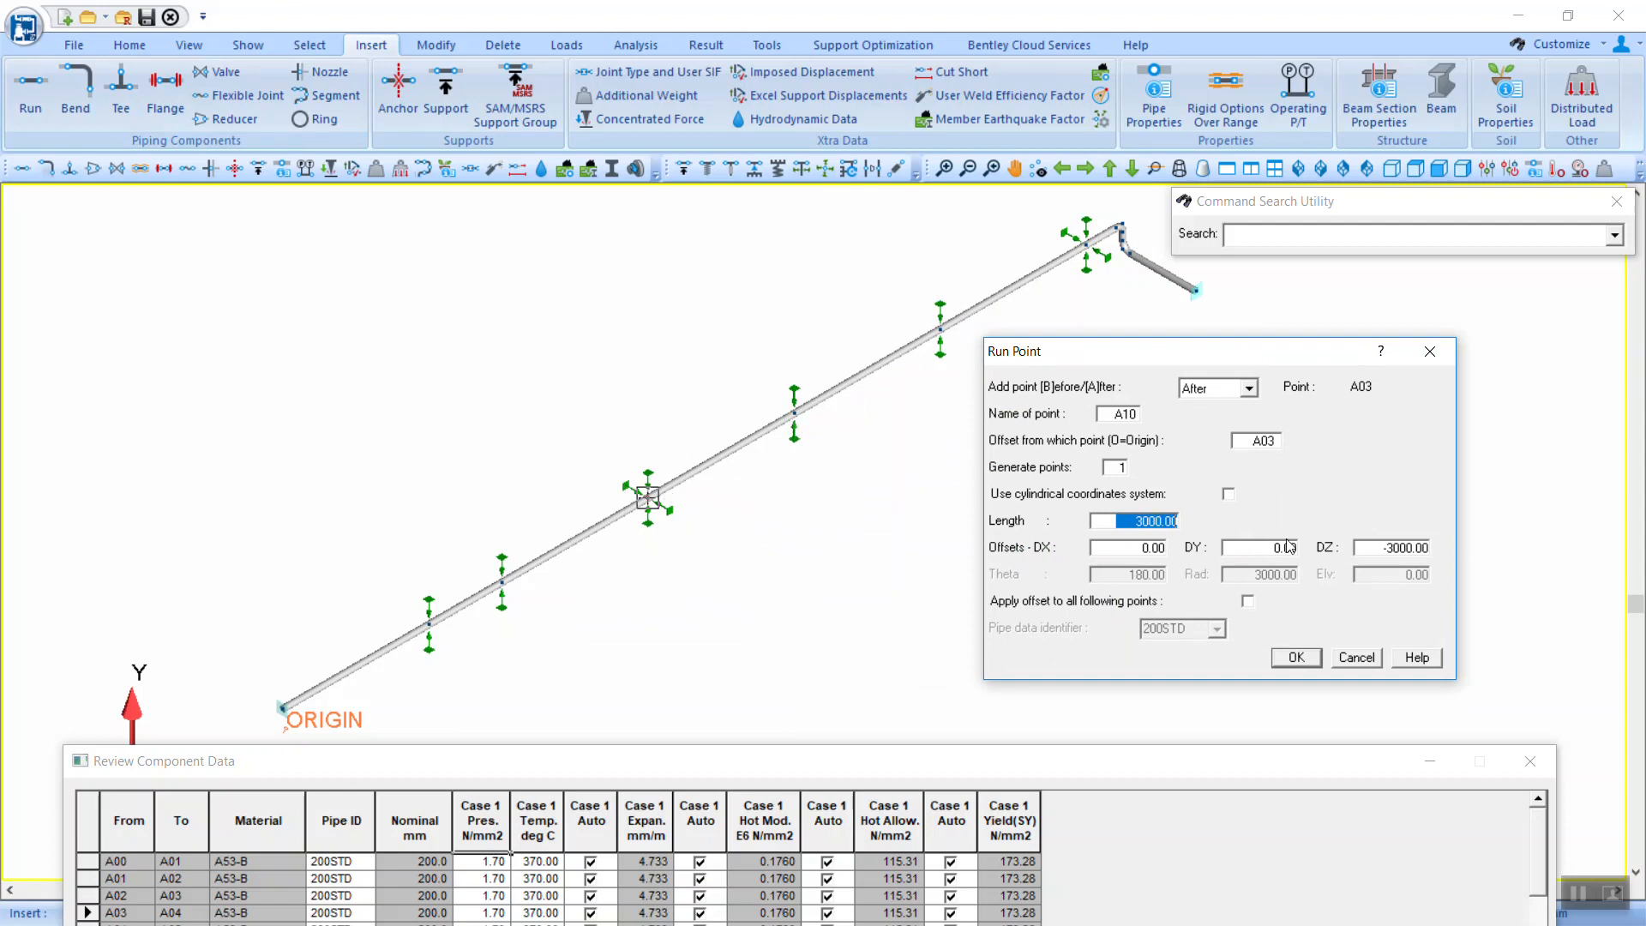
{"action": "left_click", "coordinate": [1384, 547]}
{"action": "left_click", "coordinate": [1296, 657]}
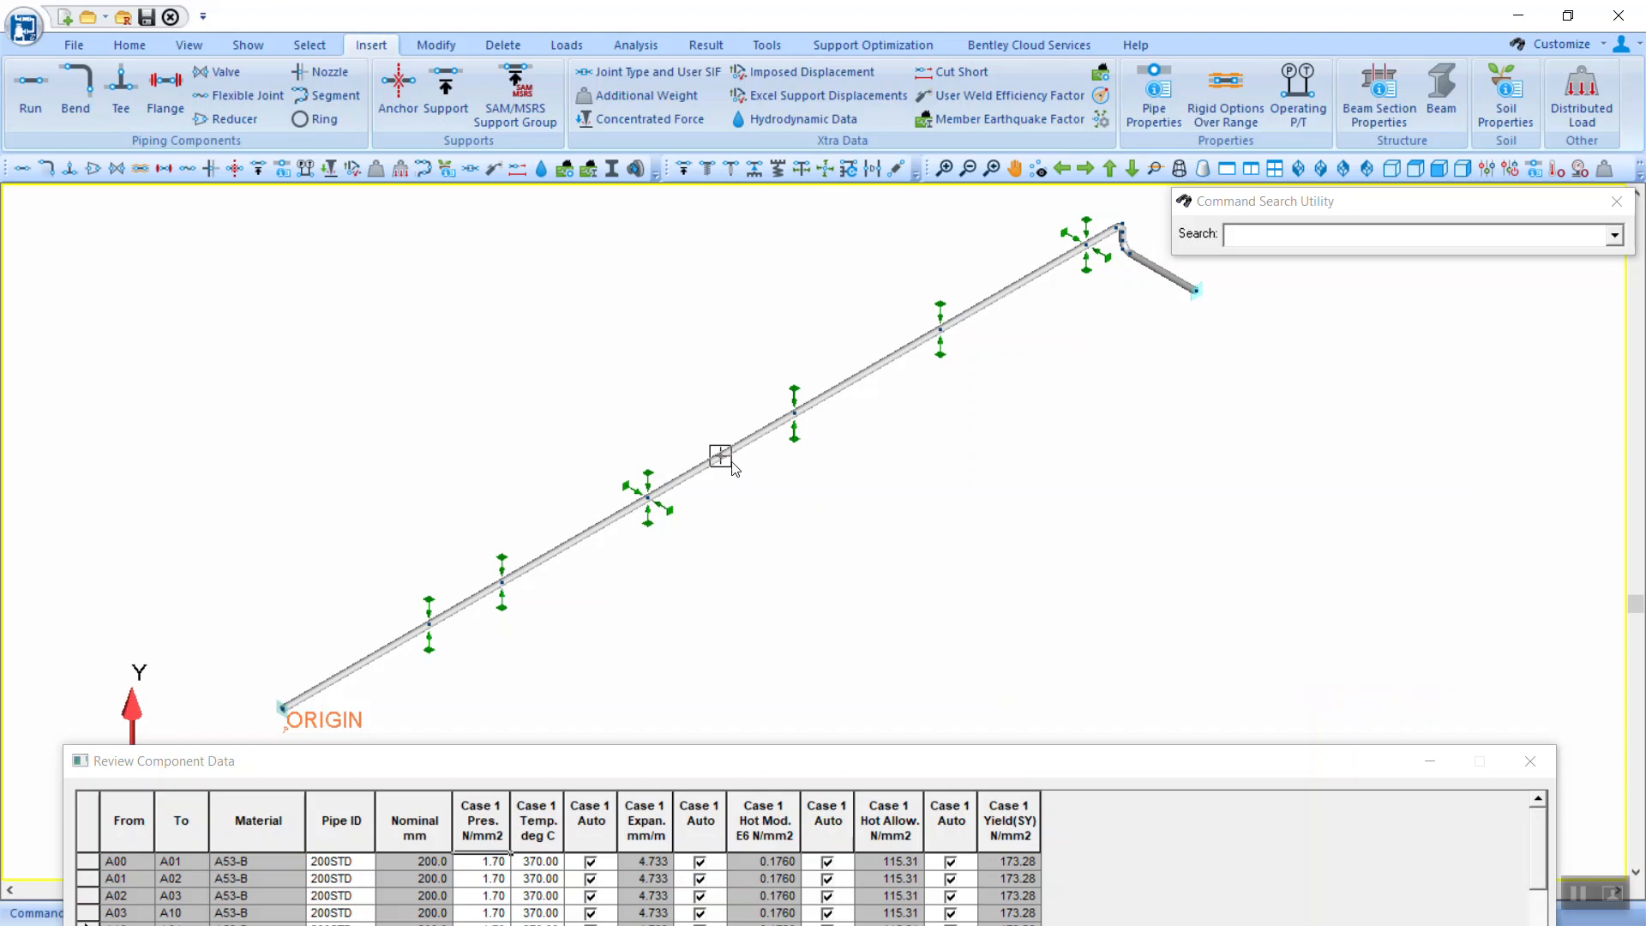
Step: Begin inserting a flexible joint after point A10, ending at A11, with a length of 300 mm
{"action": "scroll", "coordinate": [724, 459], "scroll_direction": "up", "scroll_amount": 3}
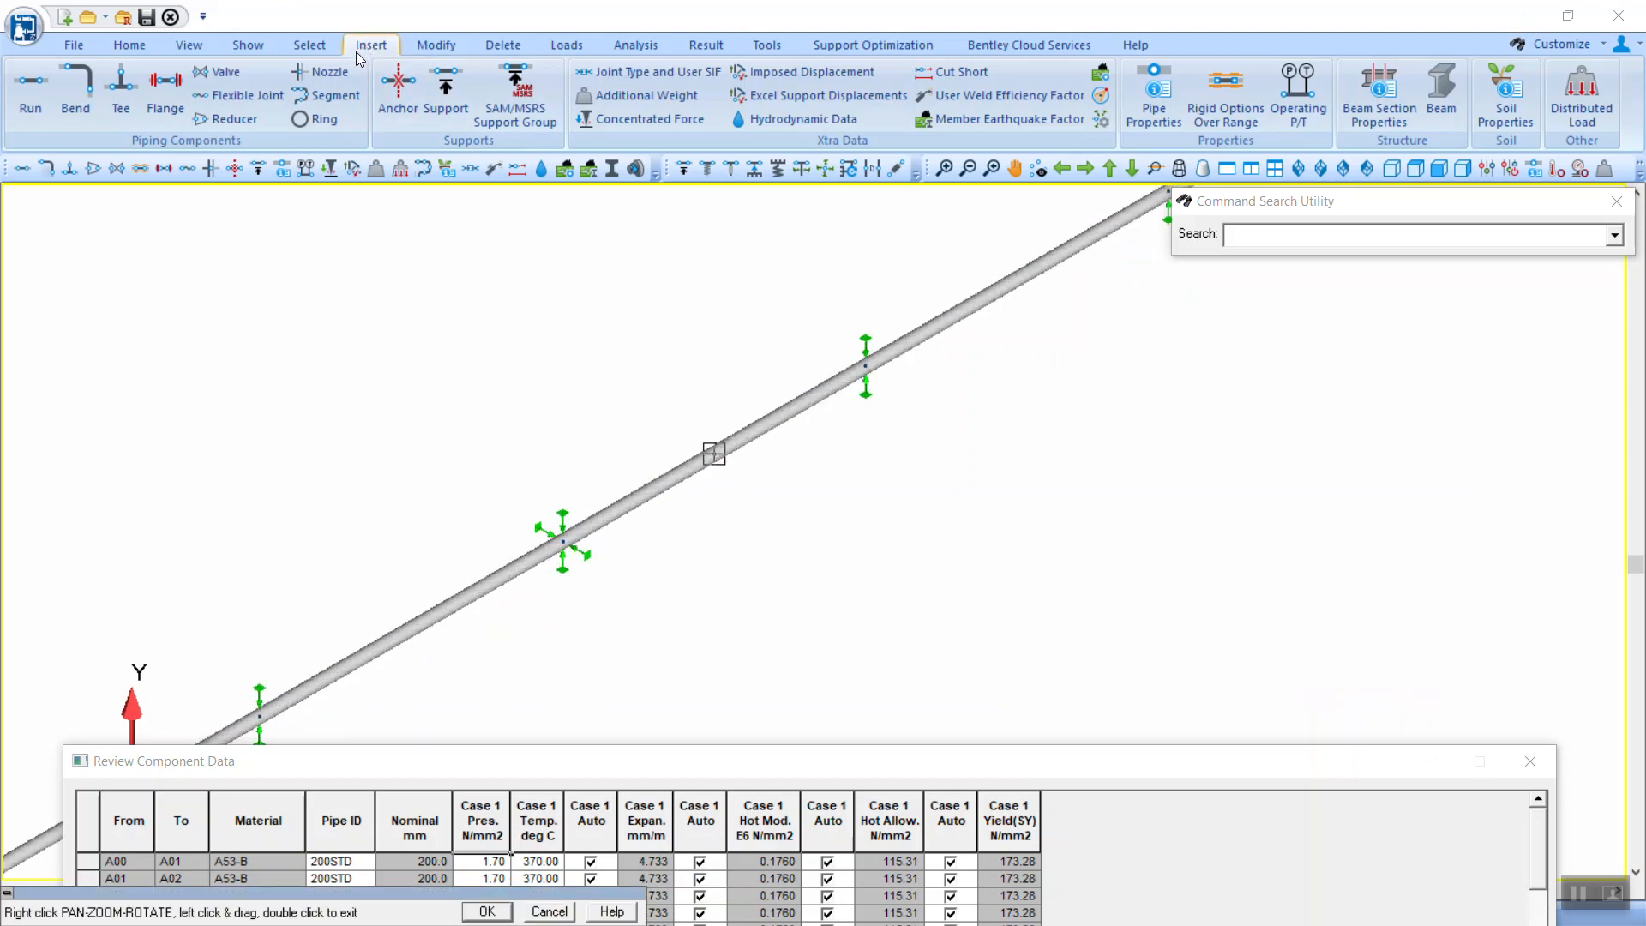
{"action": "left_click", "coordinate": [234, 93]}
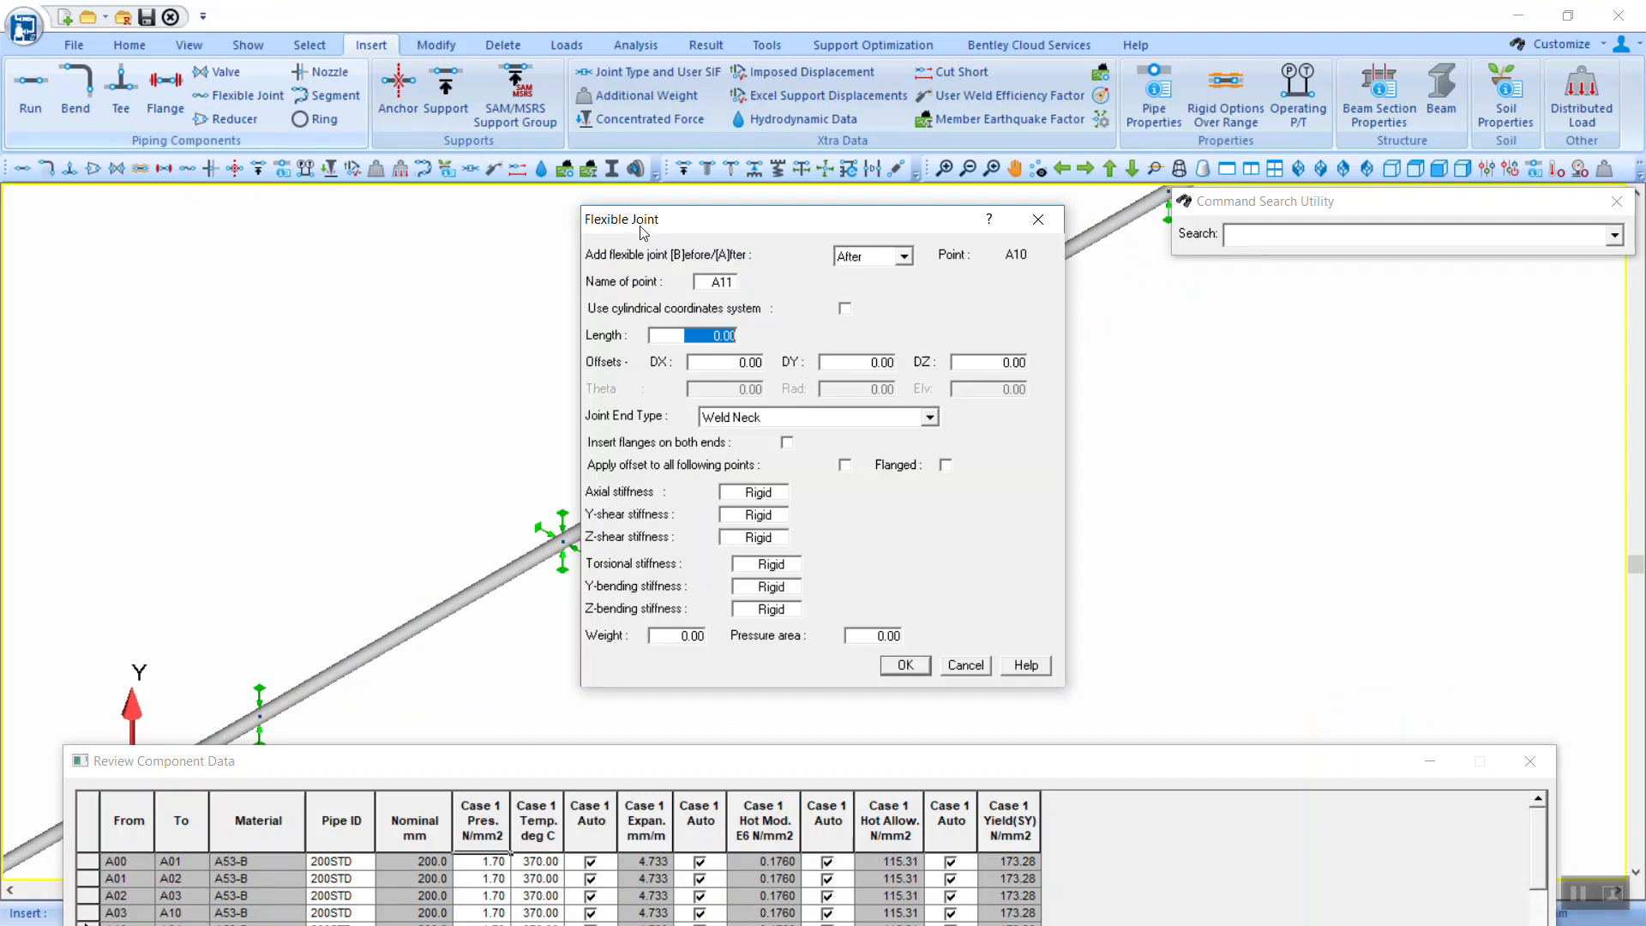
{"action": "left_click", "coordinate": [741, 494]}
{"action": "left_click", "coordinate": [947, 506]}
{"action": "left_click_drag", "start_coordinate": [703, 334], "coordinate": [799, 329]}
{"action": "type", "text": "300"}
Step: Set the flexible joint's axial stiffness to 500 and create the joint
{"action": "double_click", "coordinate": [764, 494]}
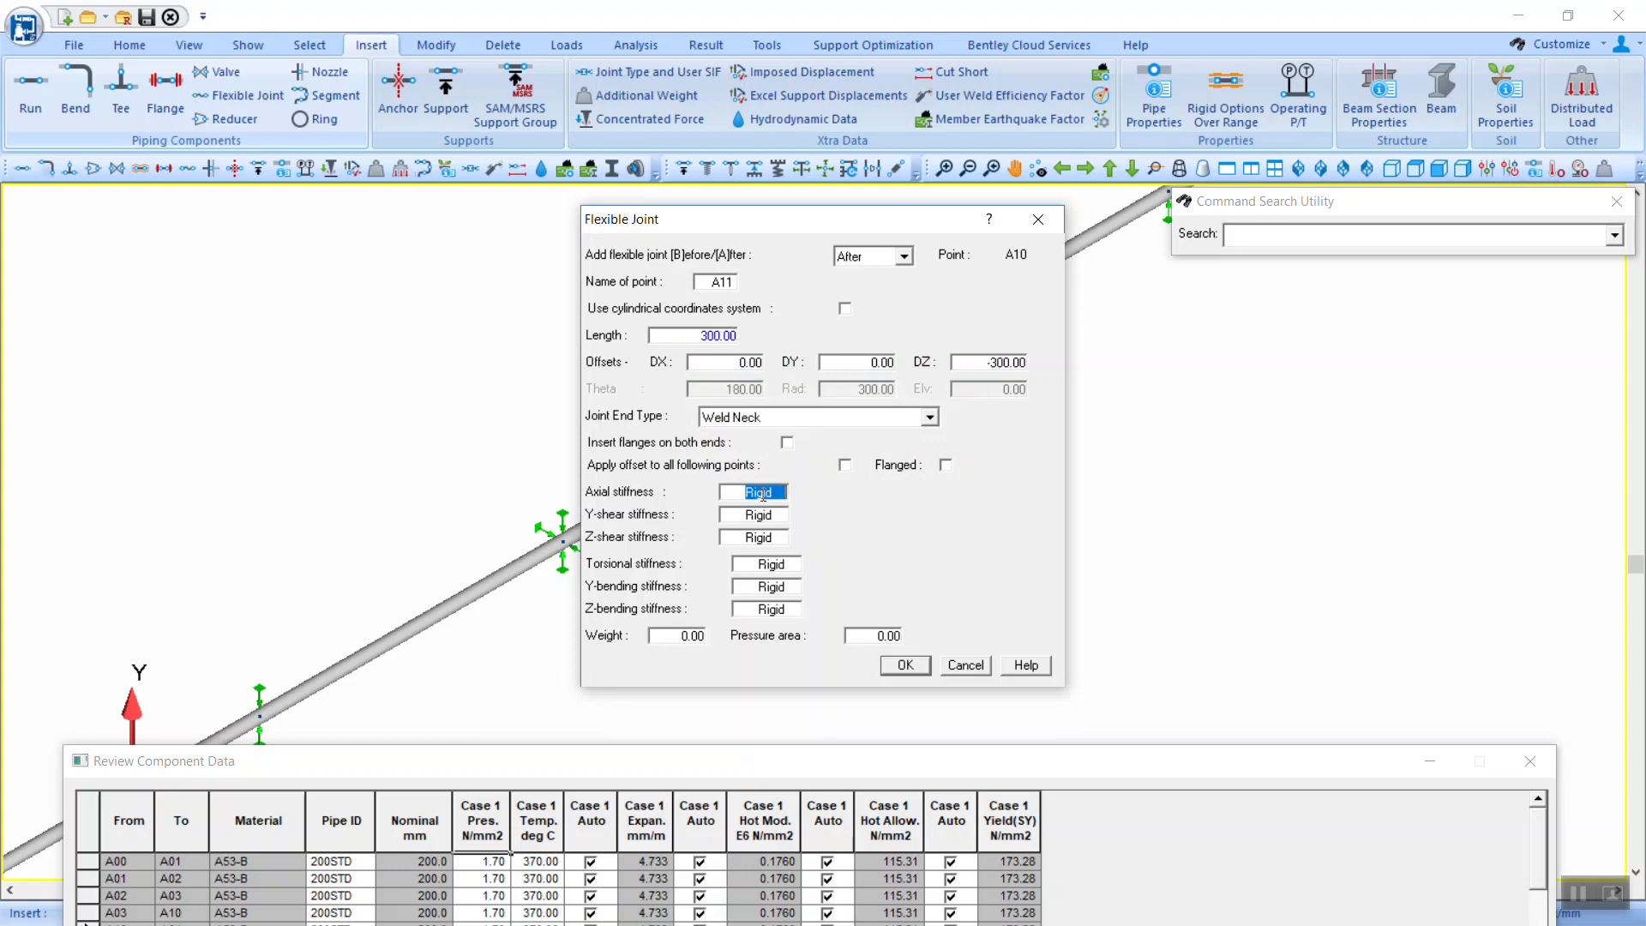
{"action": "type", "text": "500"}
{"action": "left_click", "coordinate": [754, 490]}
{"action": "double_click", "coordinate": [768, 491]}
{"action": "left_click", "coordinate": [770, 492]}
{"action": "left_click", "coordinate": [905, 665]}
Step: Examine the new flexible joint up close and in the context of the whole pipe, with the component data window moved aside
{"action": "scroll", "coordinate": [750, 463], "scroll_direction": "up", "scroll_amount": 5}
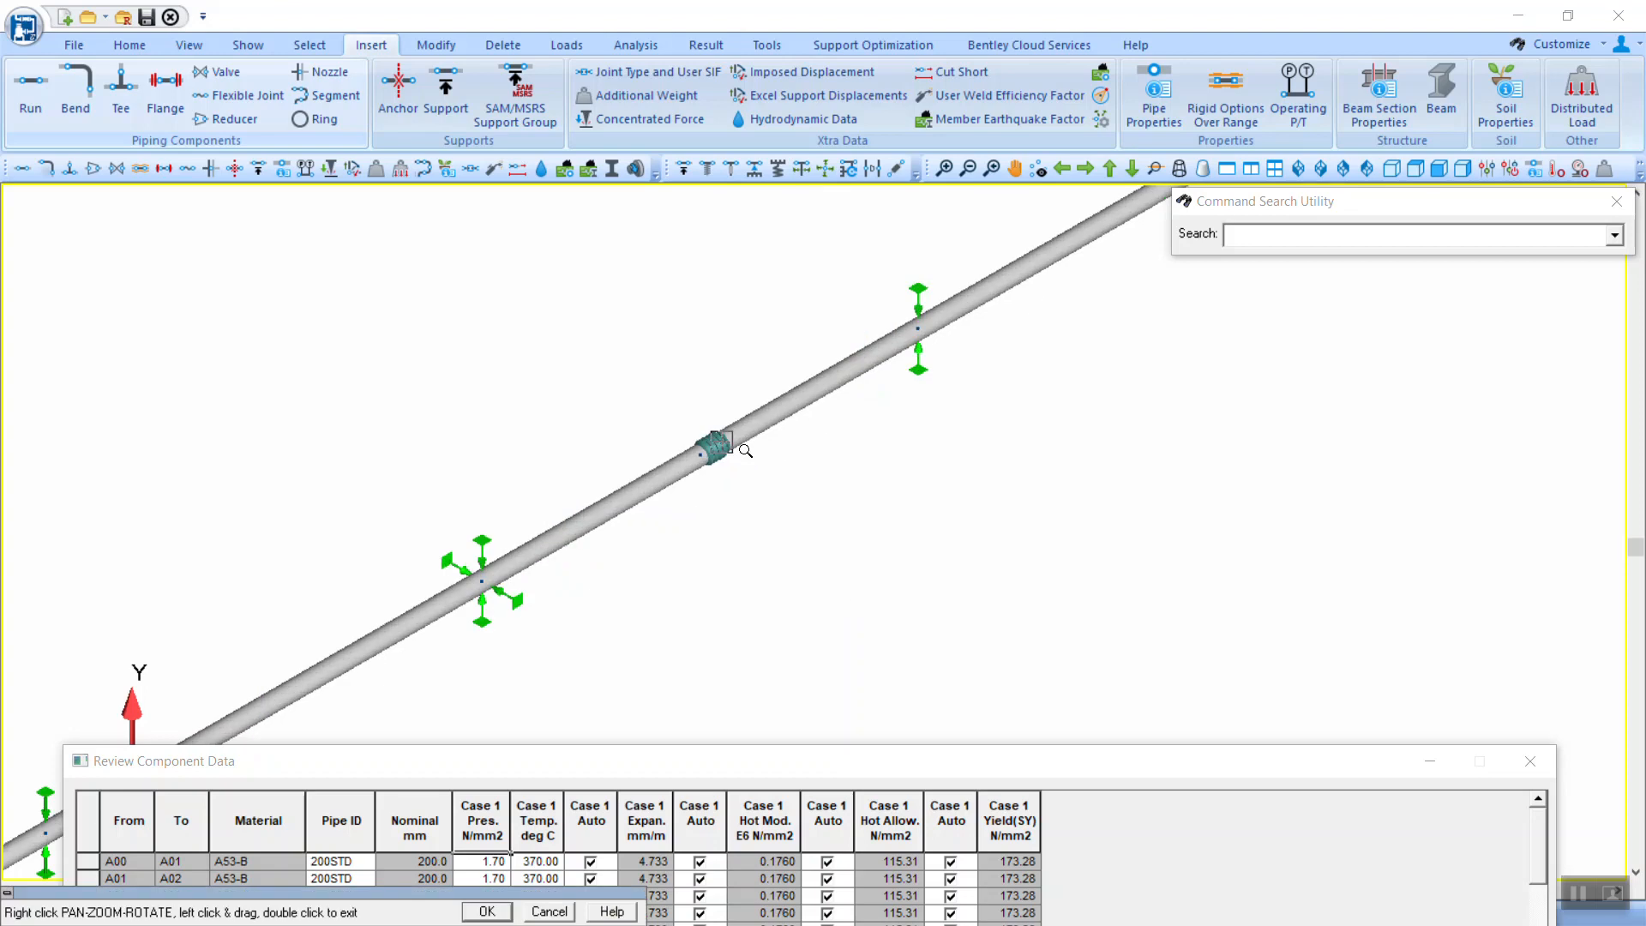
{"action": "scroll", "coordinate": [746, 450], "scroll_direction": "down", "scroll_amount": 5}
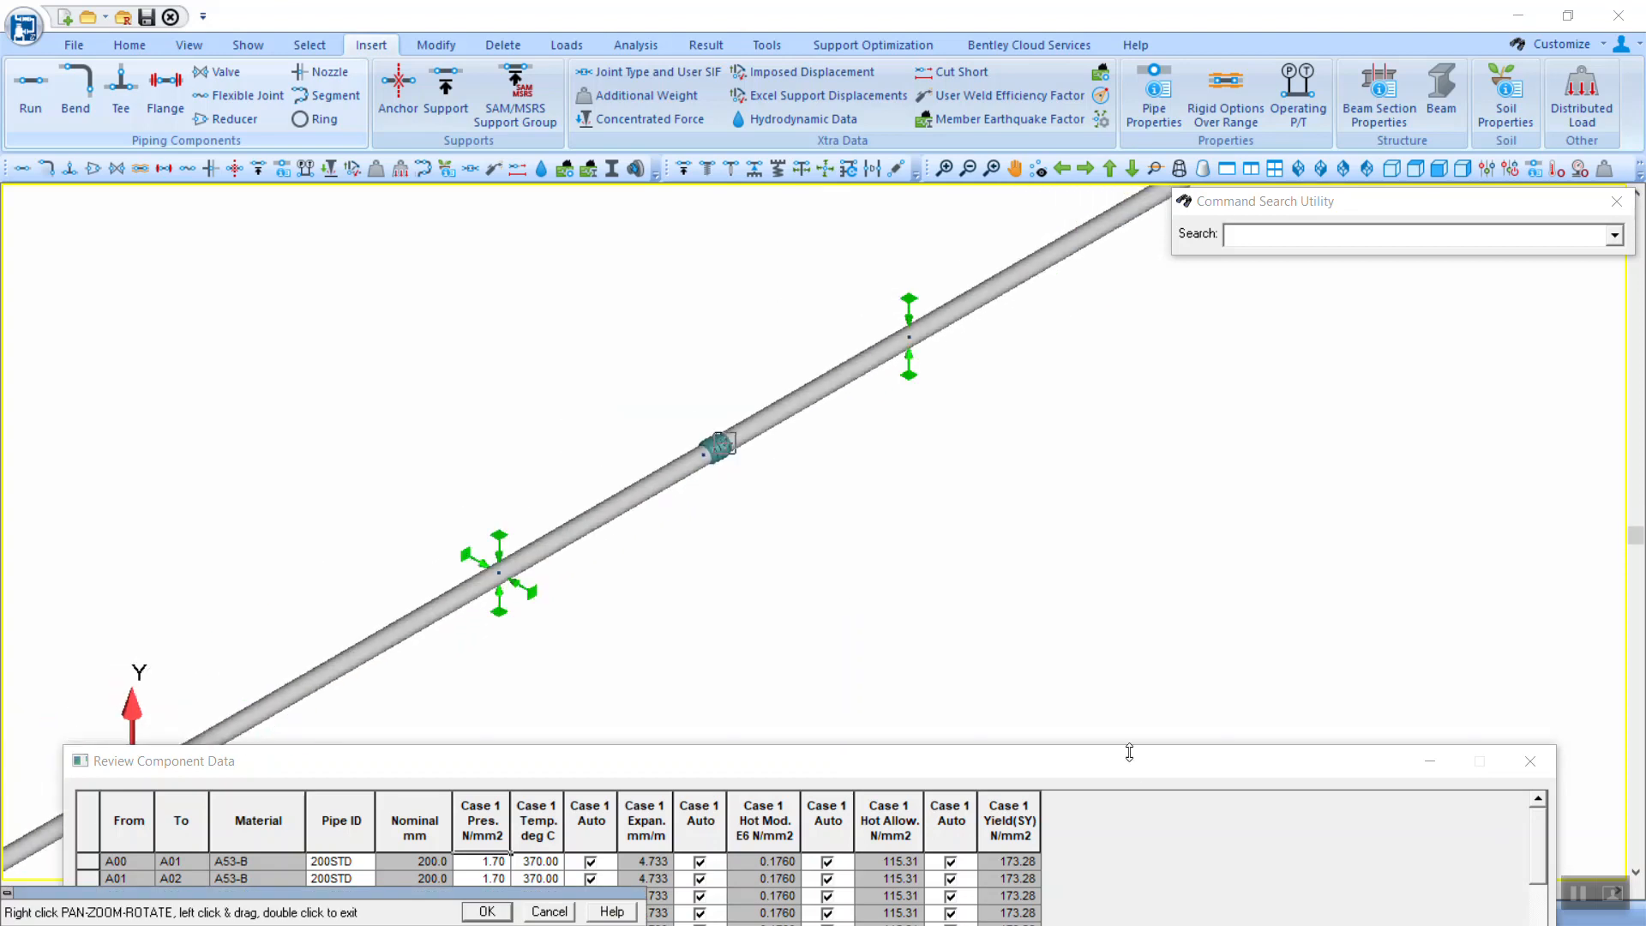
{"action": "left_click_drag", "start_coordinate": [1123, 763], "coordinate": [910, 737]}
{"action": "scroll", "coordinate": [722, 467], "scroll_direction": "up", "scroll_amount": 5}
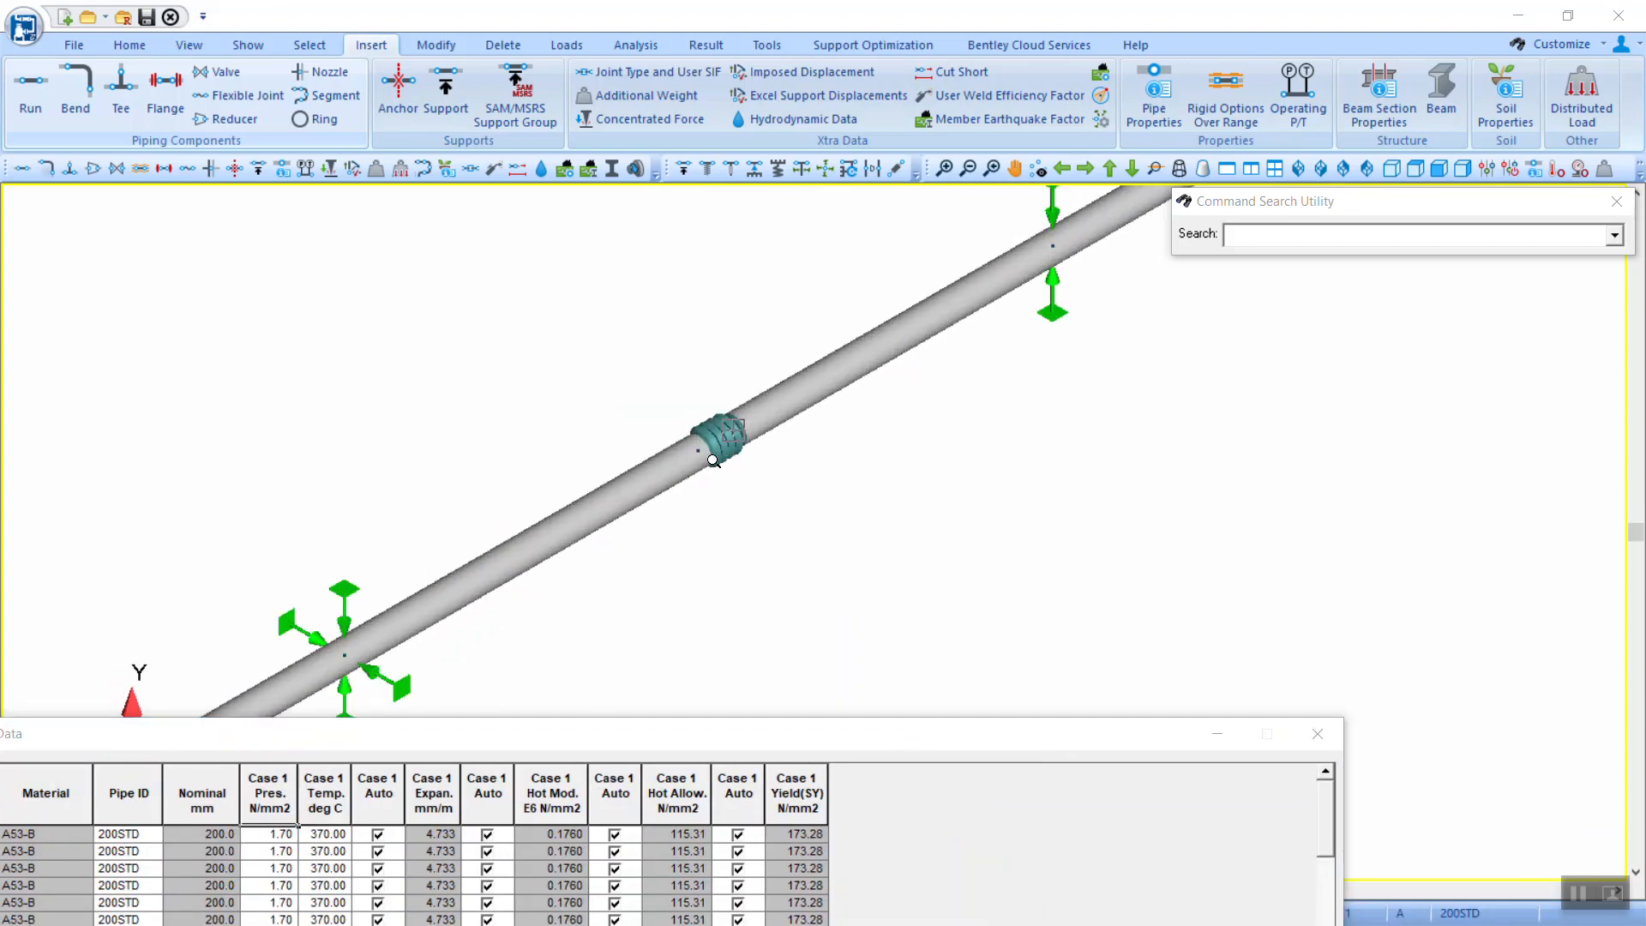
{"action": "scroll", "coordinate": [812, 493], "scroll_direction": "down", "scroll_amount": 5}
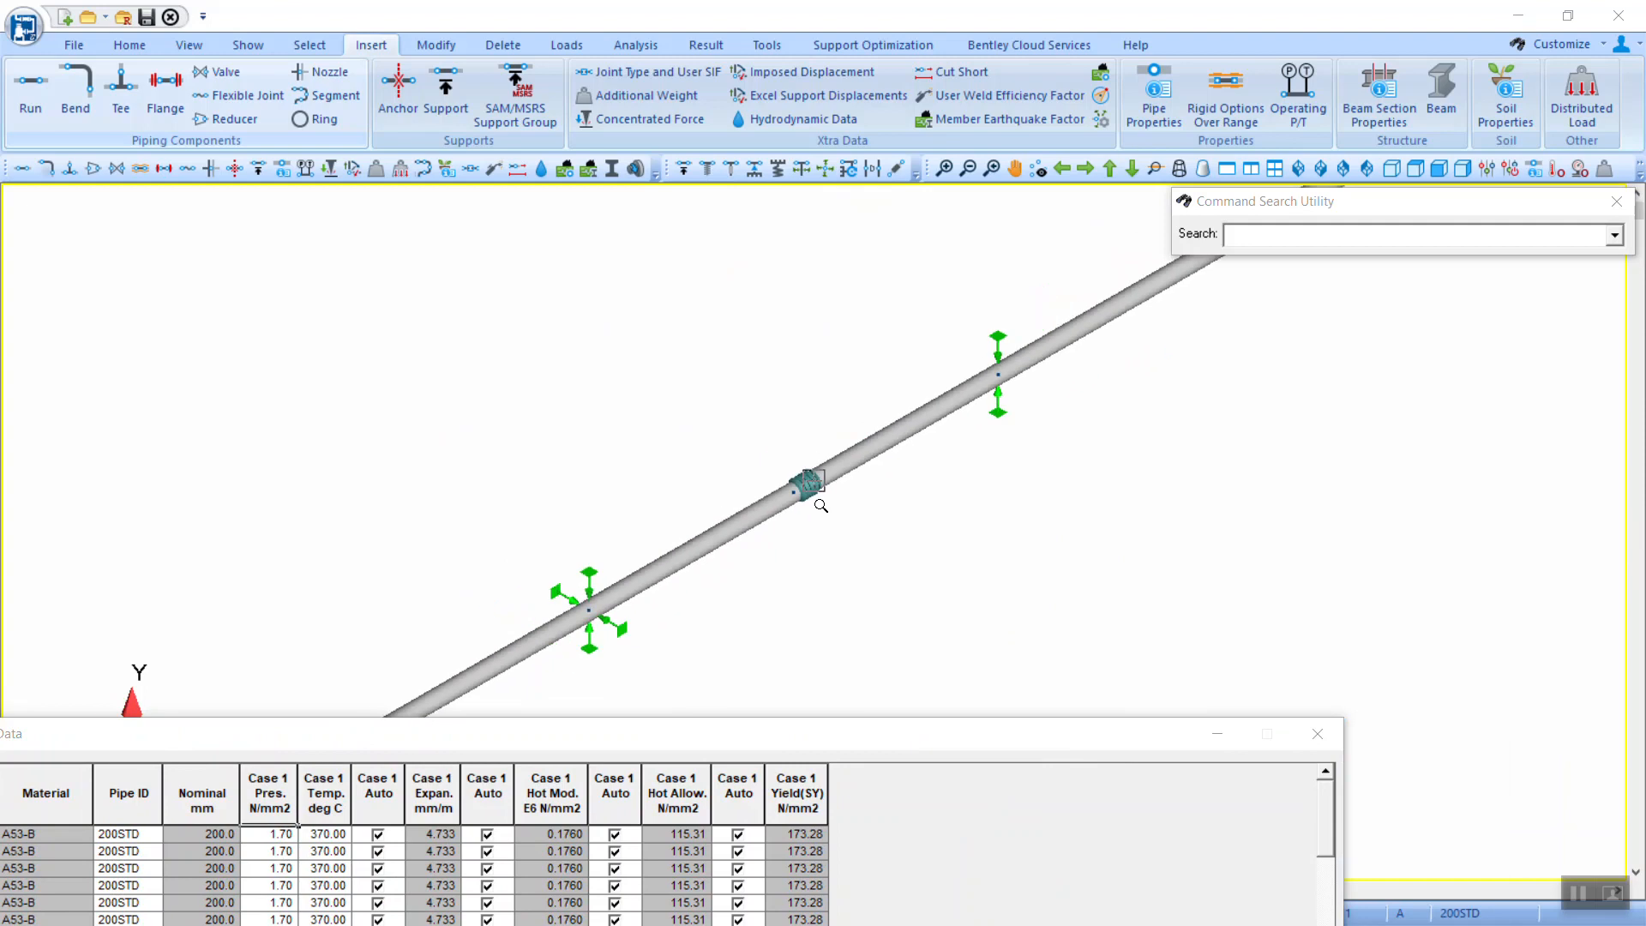
{"action": "scroll", "coordinate": [883, 533], "scroll_direction": "down", "scroll_amount": 3}
{"action": "middle_click_drag", "start_coordinate": [889, 544], "coordinate": [782, 439]}
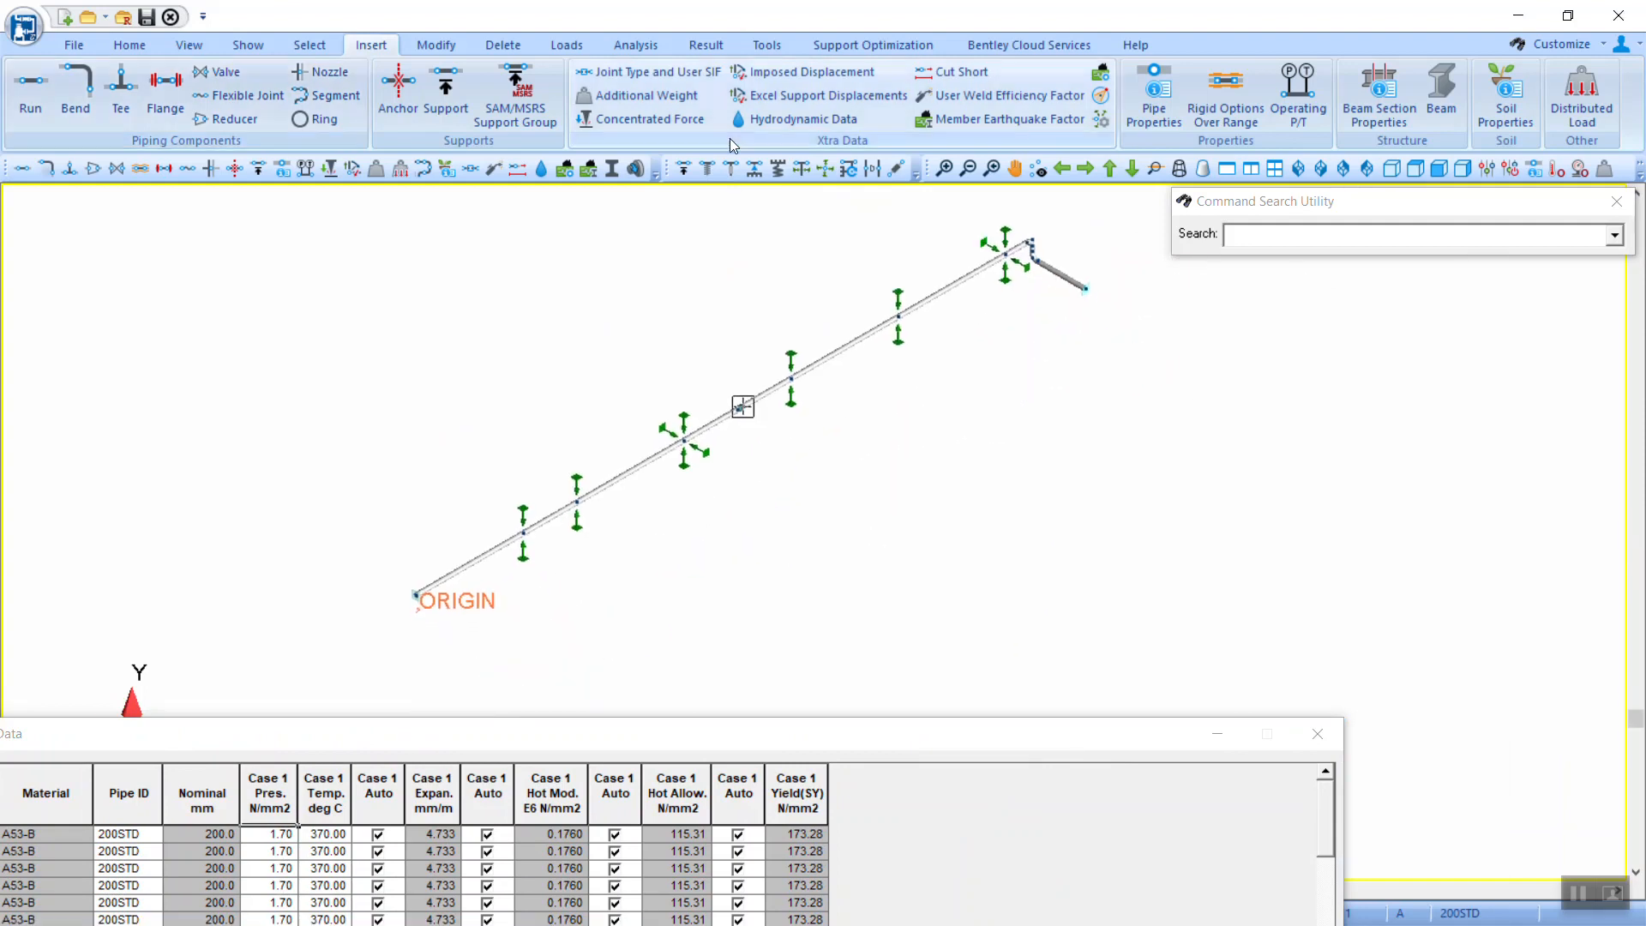
Step: Run the static analysis and display the code stress ratios for all combinations on screen
{"action": "left_click", "coordinate": [641, 53]}
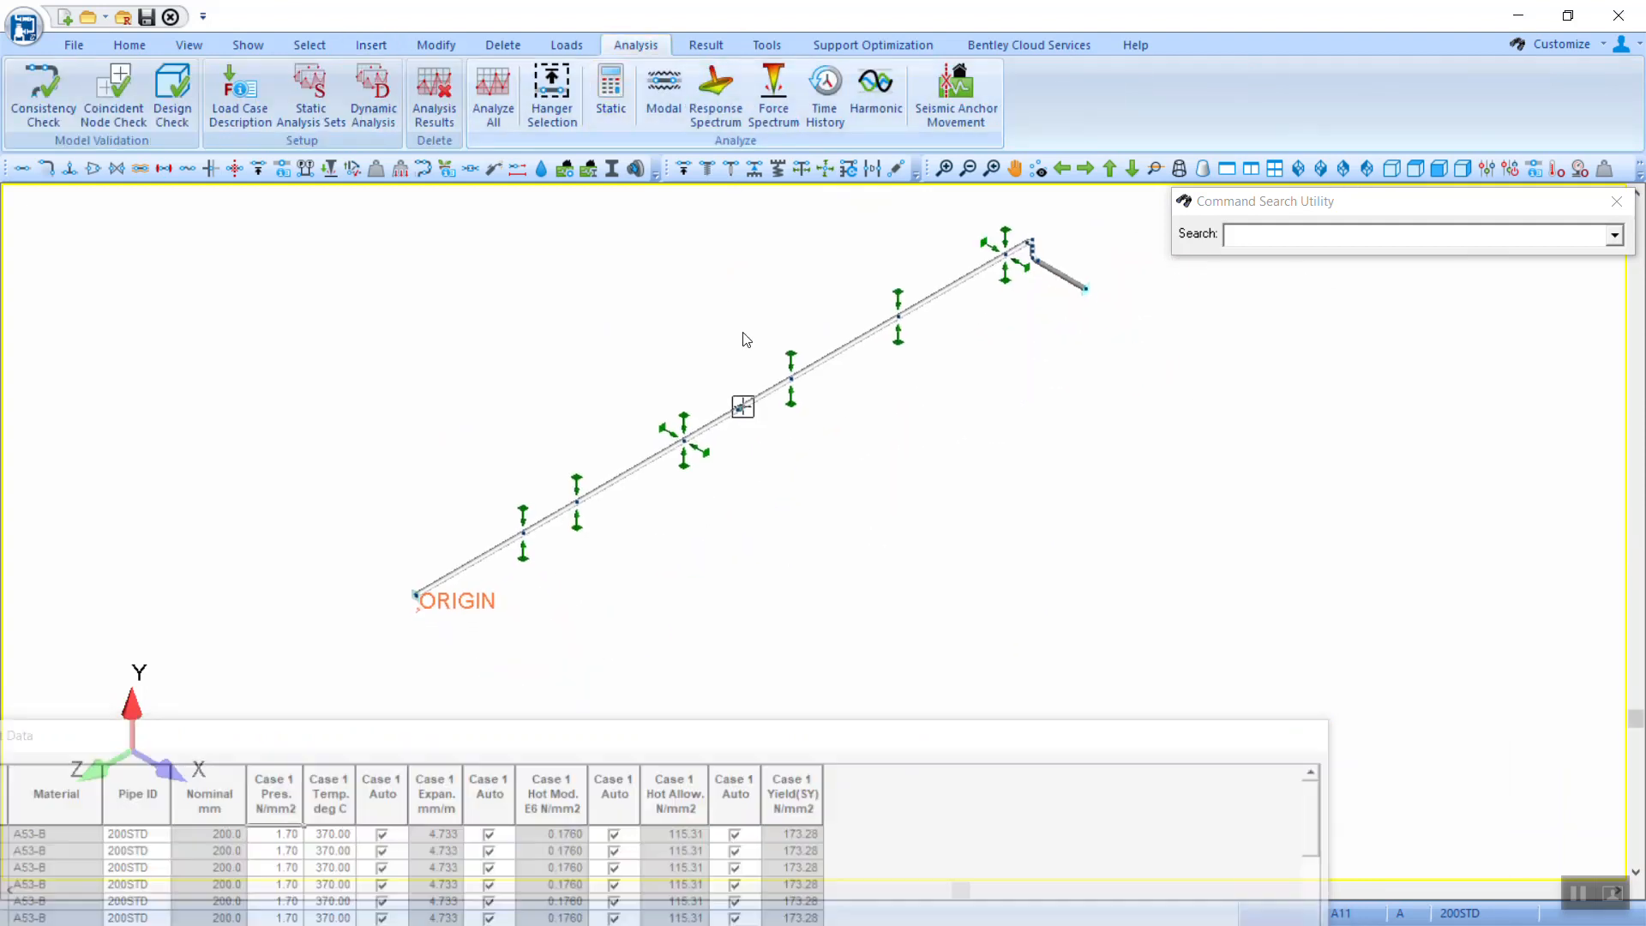
{"action": "left_click", "coordinate": [705, 44]}
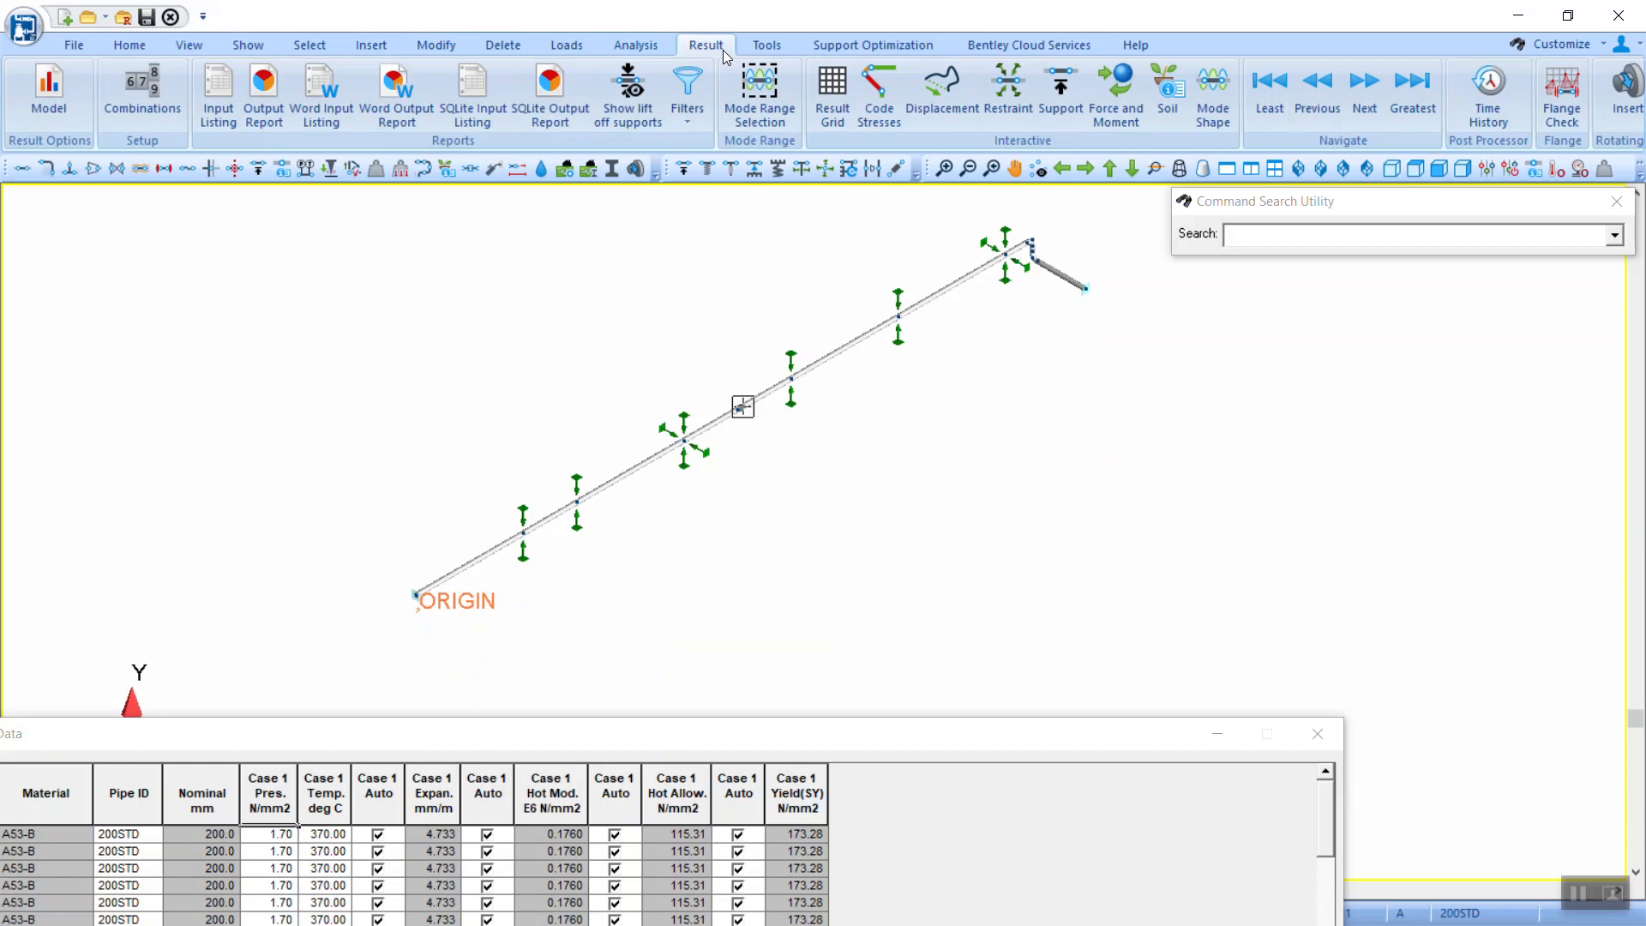
{"action": "left_click", "coordinate": [878, 96]}
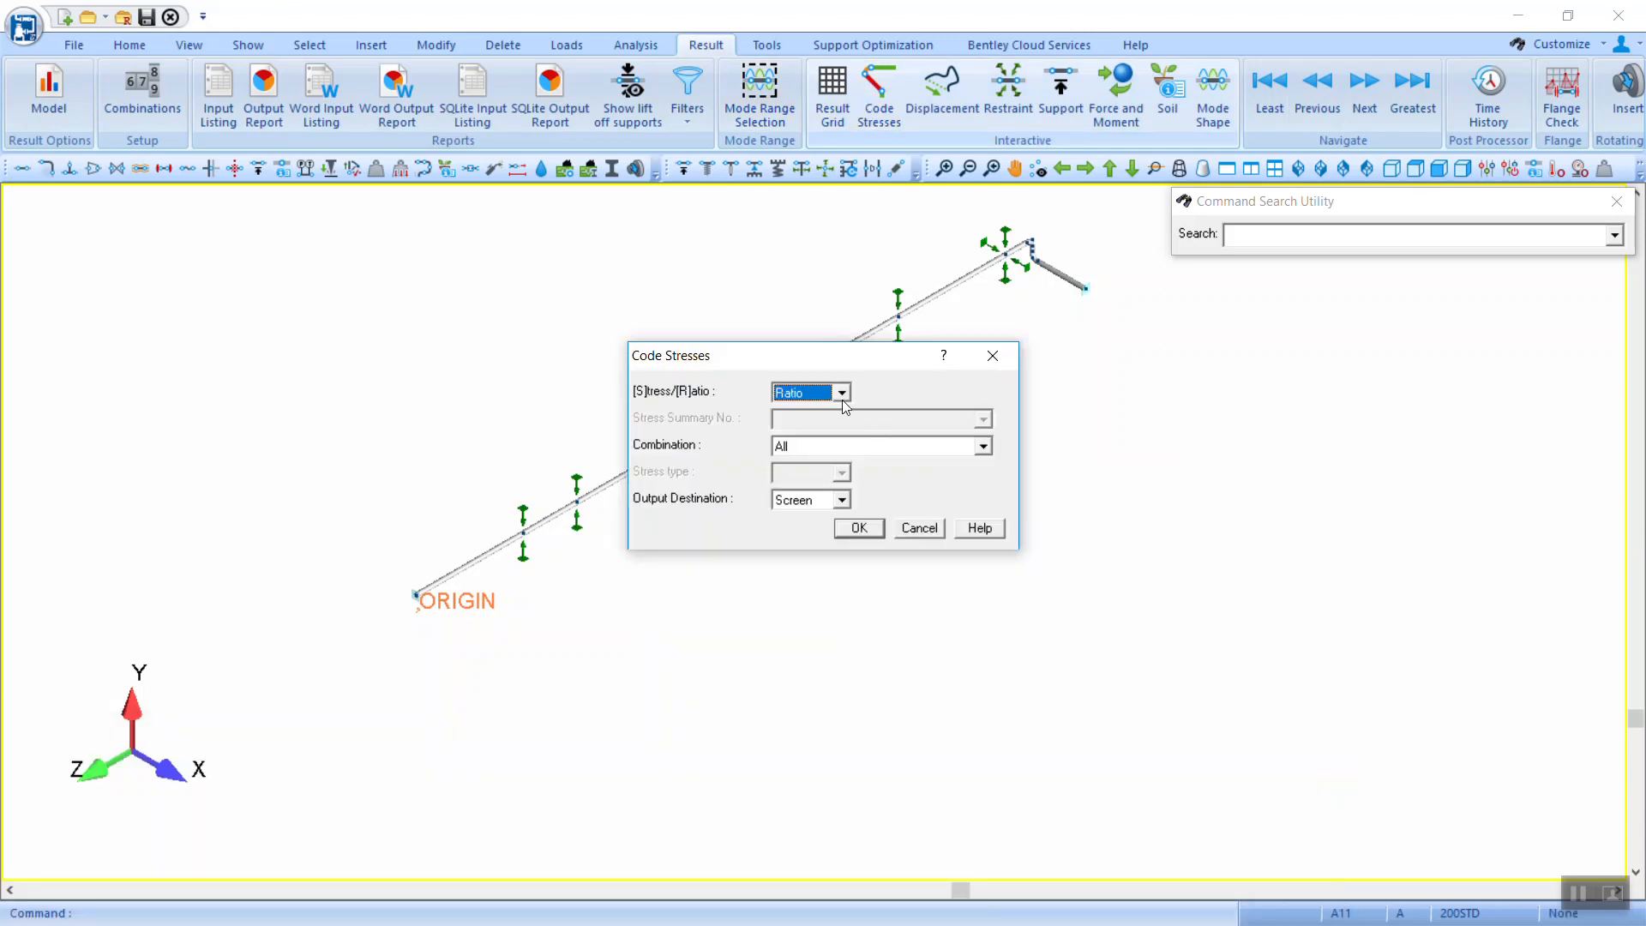
{"action": "left_click", "coordinate": [858, 528]}
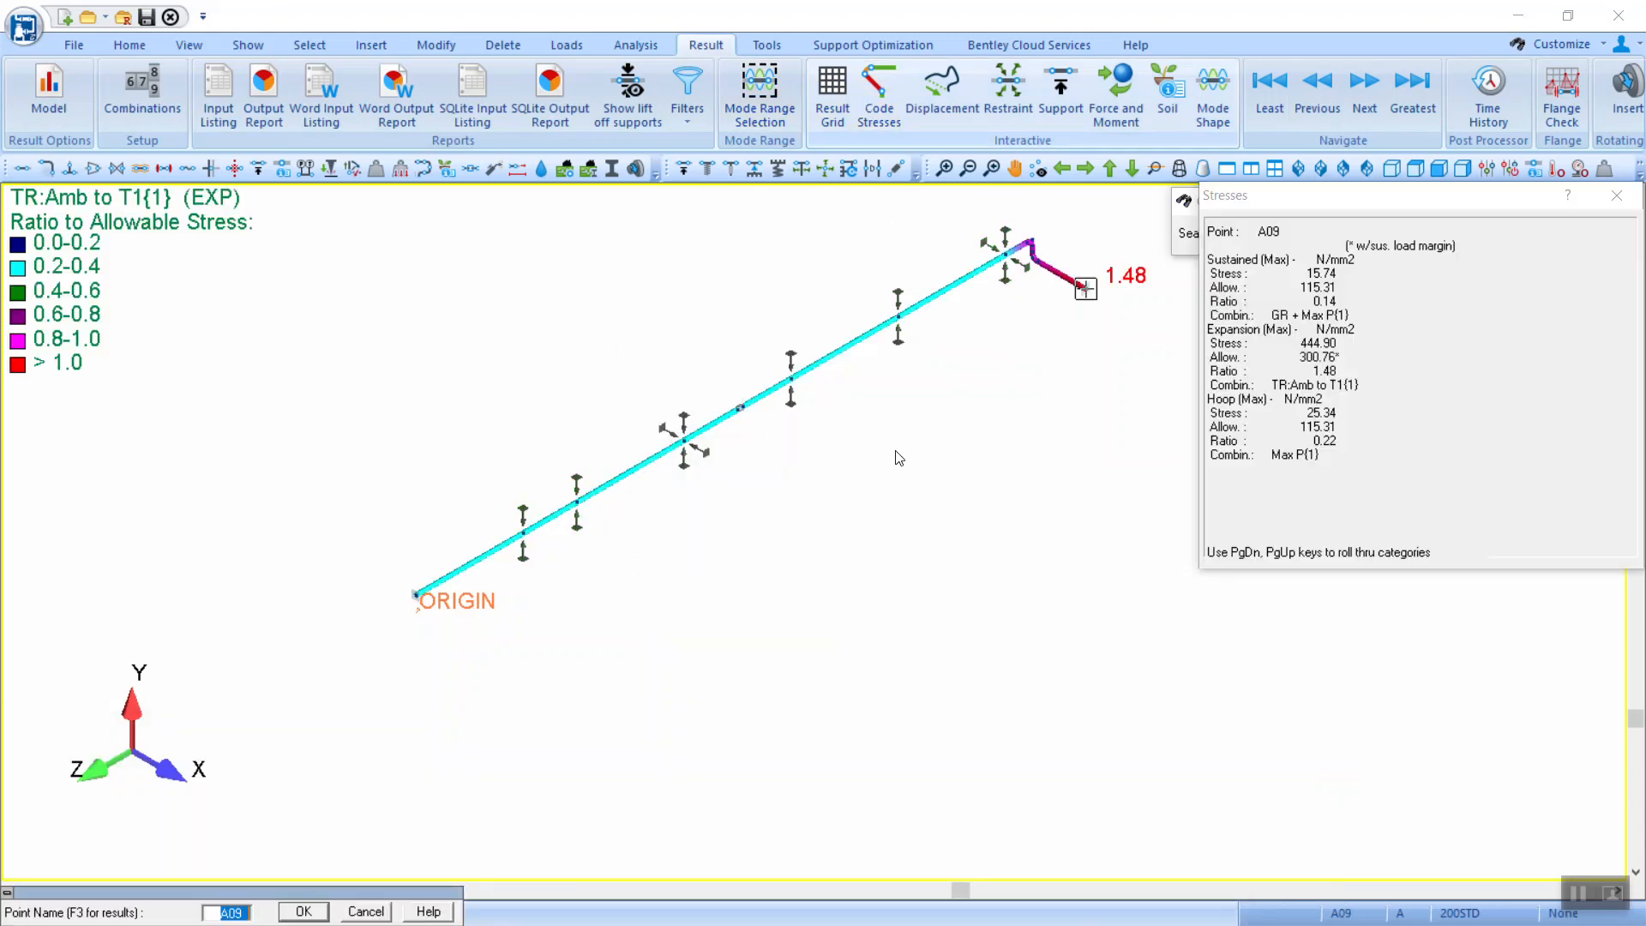
Step: Examine the stress ratios at end point A09, the bends and the flexible joint, and close the stress results
{"action": "middle_click_drag", "start_coordinate": [941, 369], "coordinate": [836, 428]}
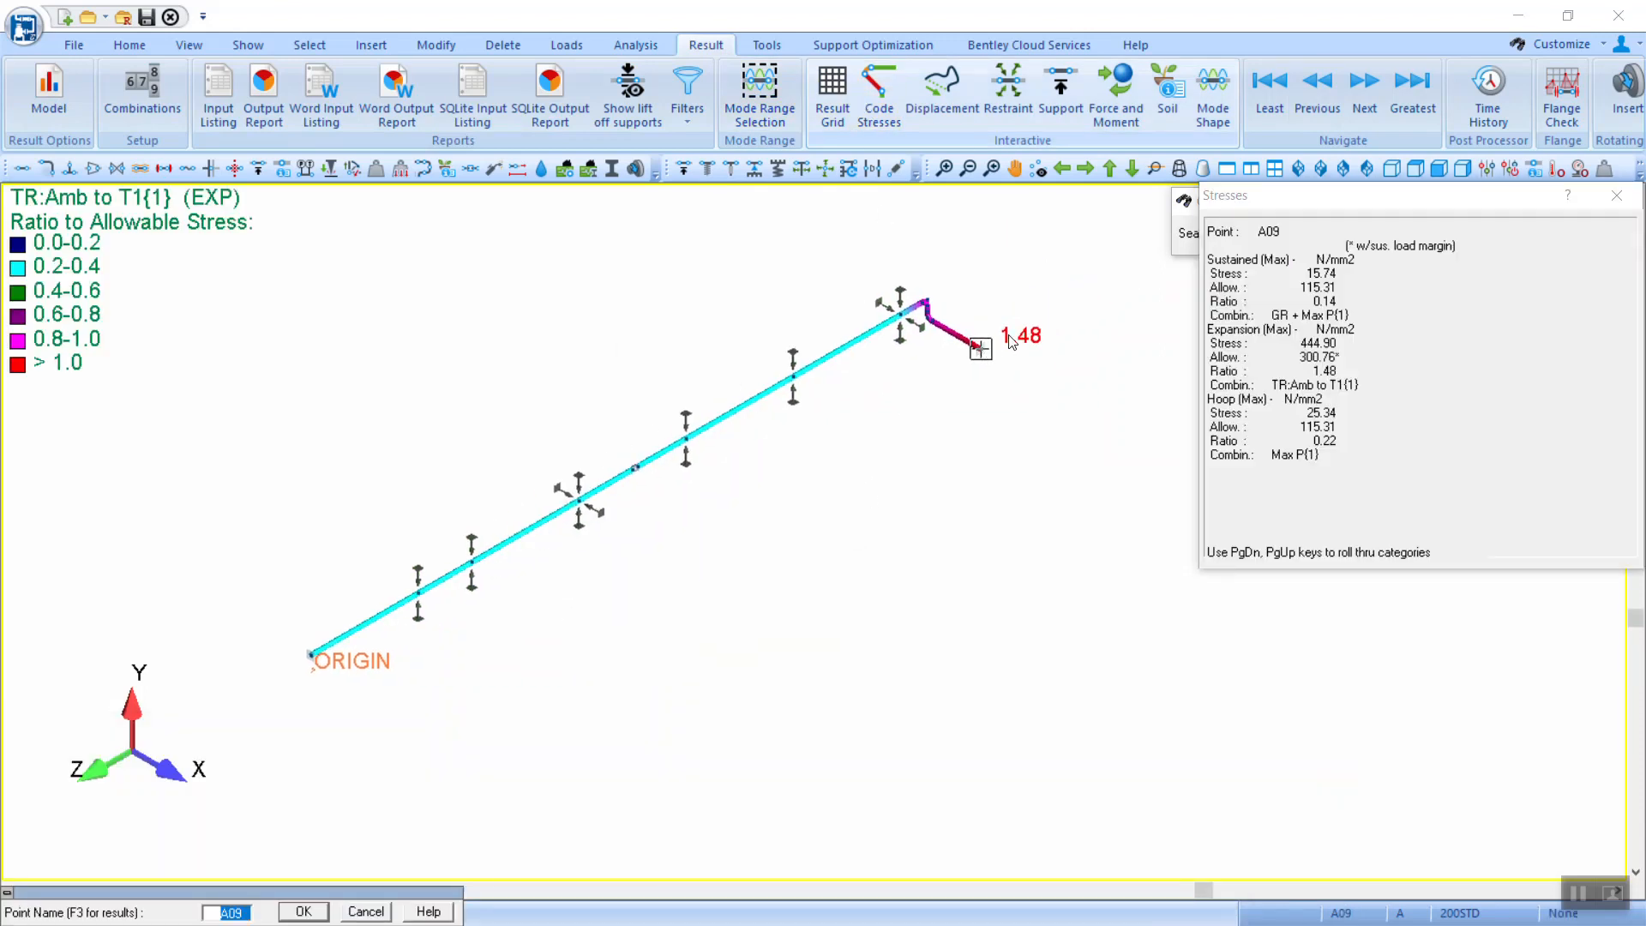
{"action": "scroll", "coordinate": [1011, 341], "scroll_direction": "up", "scroll_amount": 5}
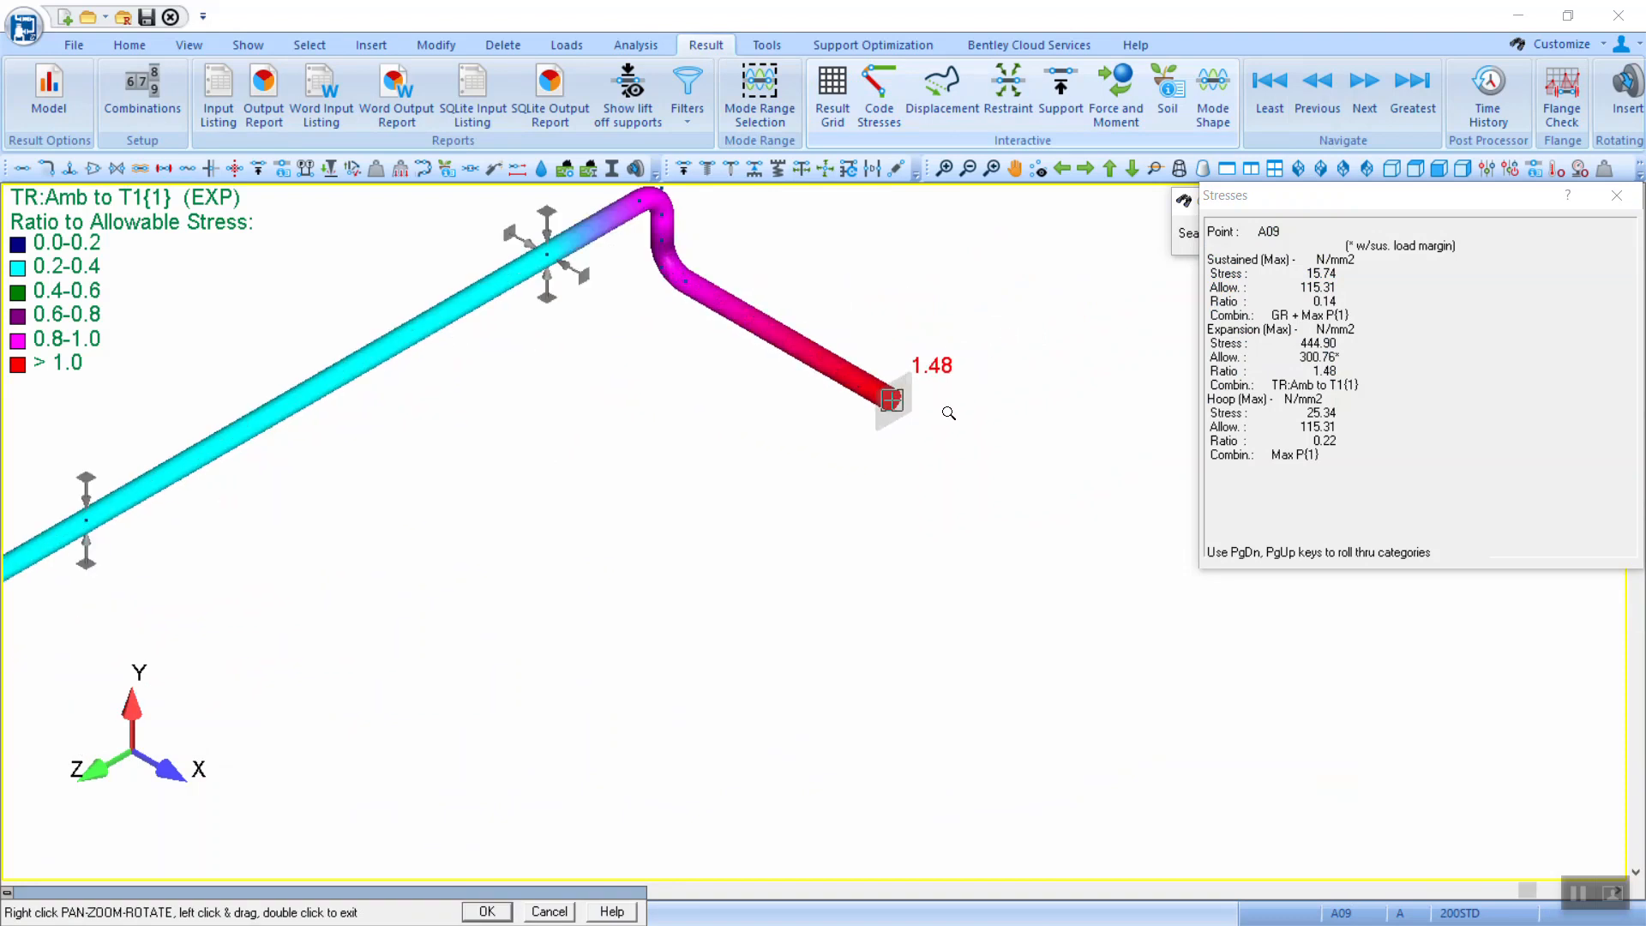
{"action": "scroll", "coordinate": [946, 413], "scroll_direction": "down", "scroll_amount": 5}
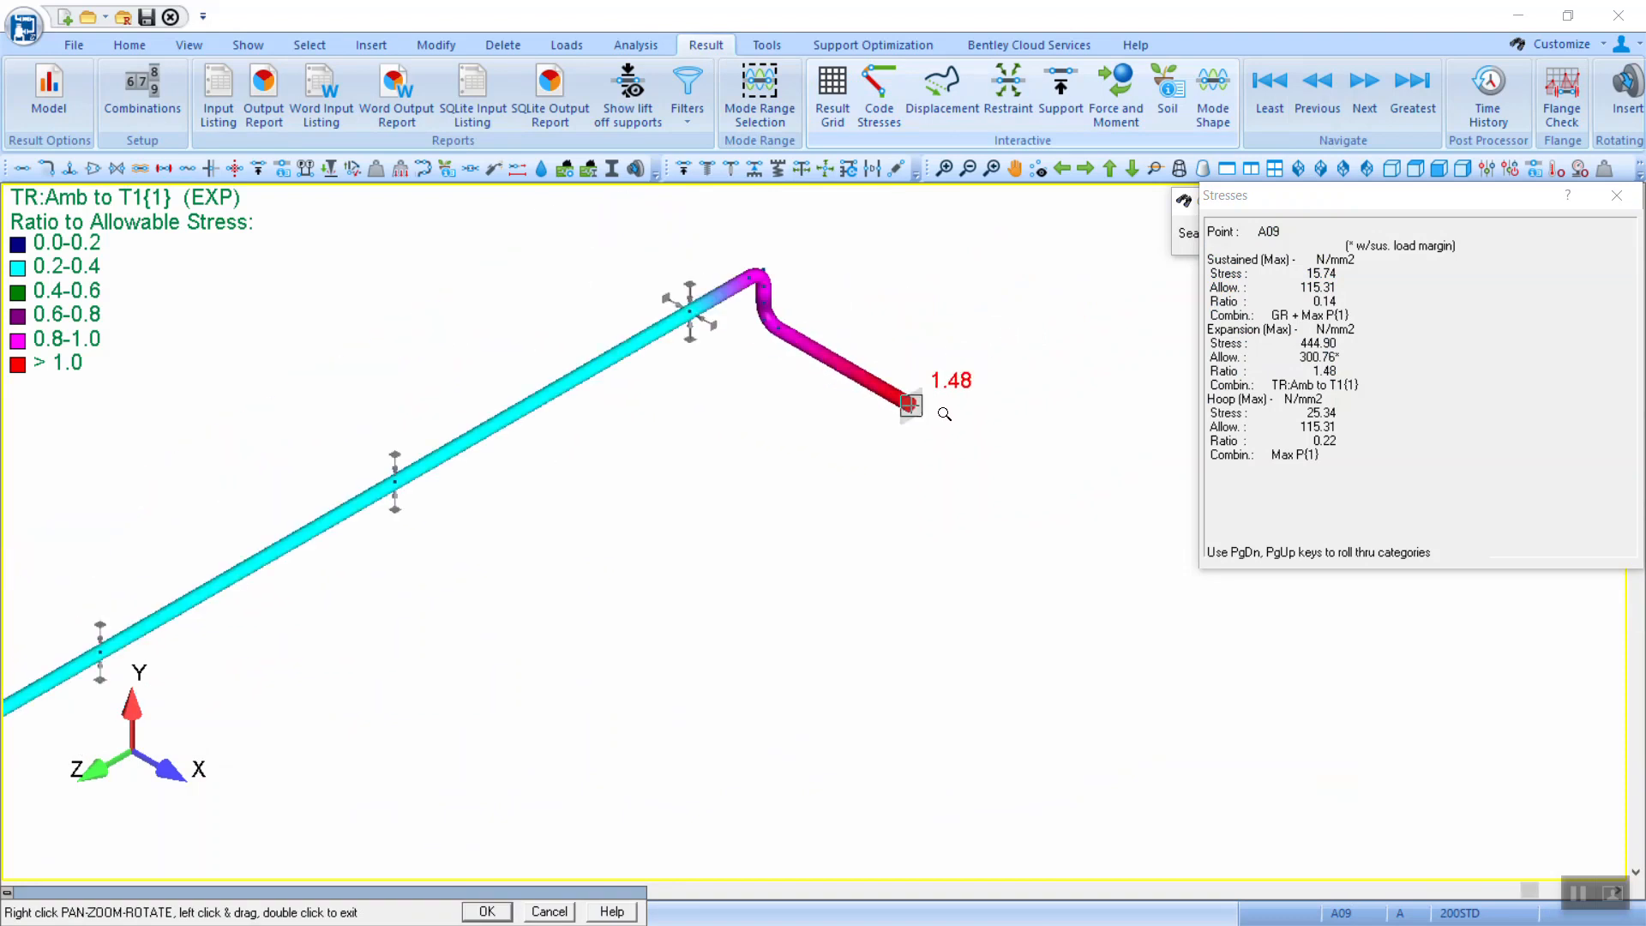
{"action": "scroll", "coordinate": [755, 424], "scroll_direction": "up", "scroll_amount": 3}
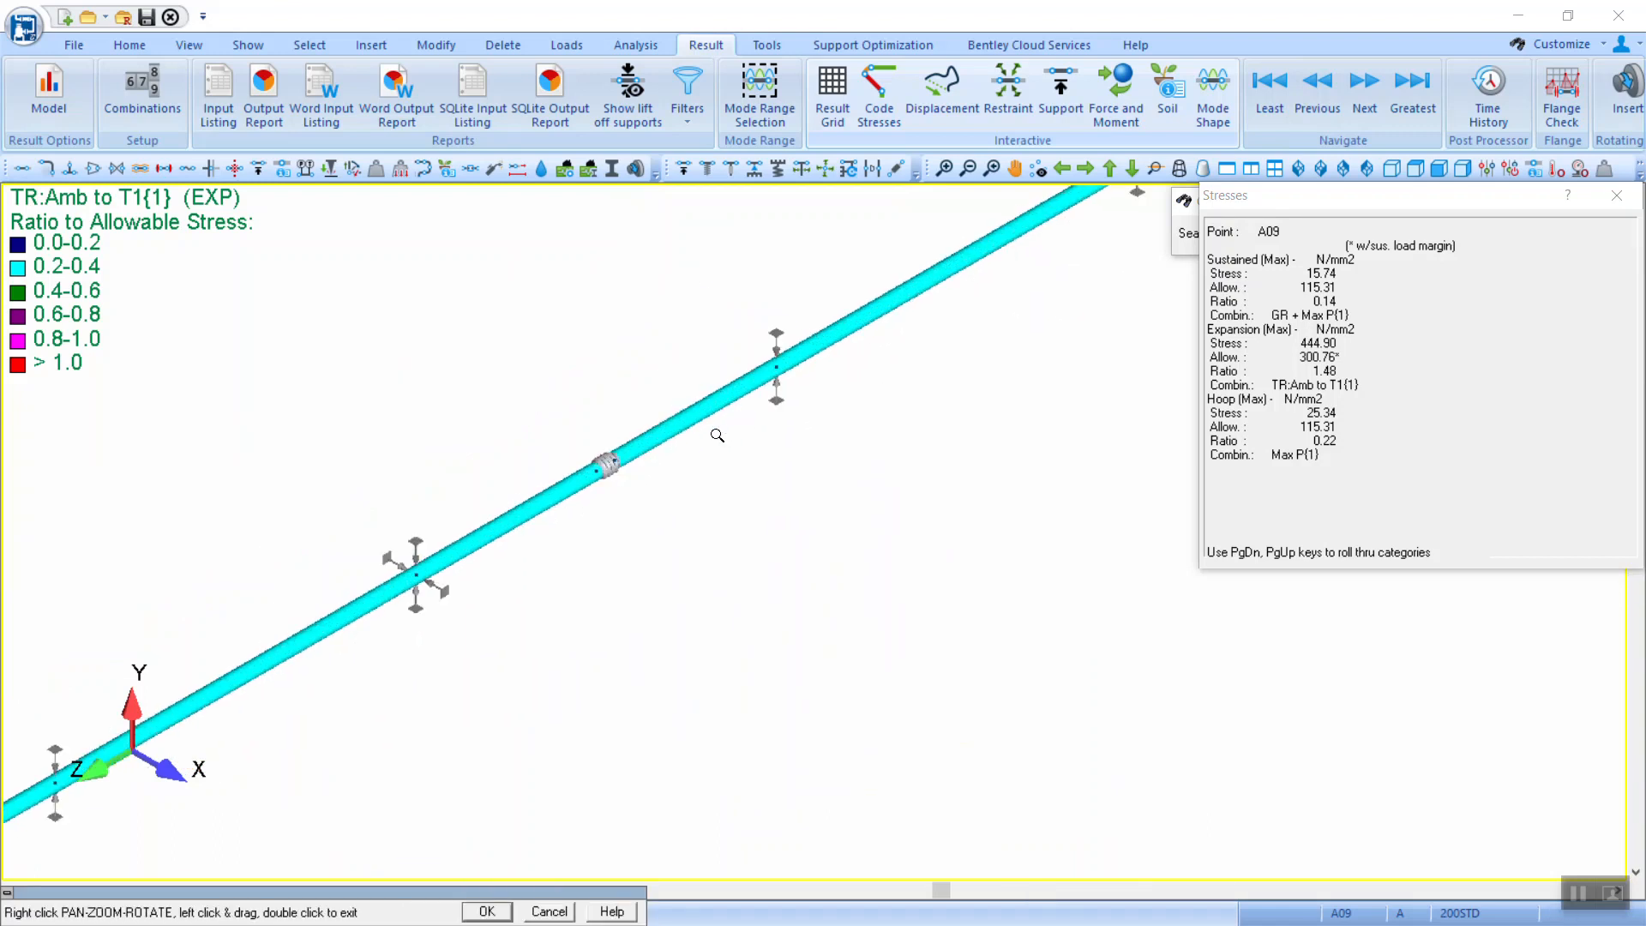
{"action": "left_click", "coordinate": [553, 906]}
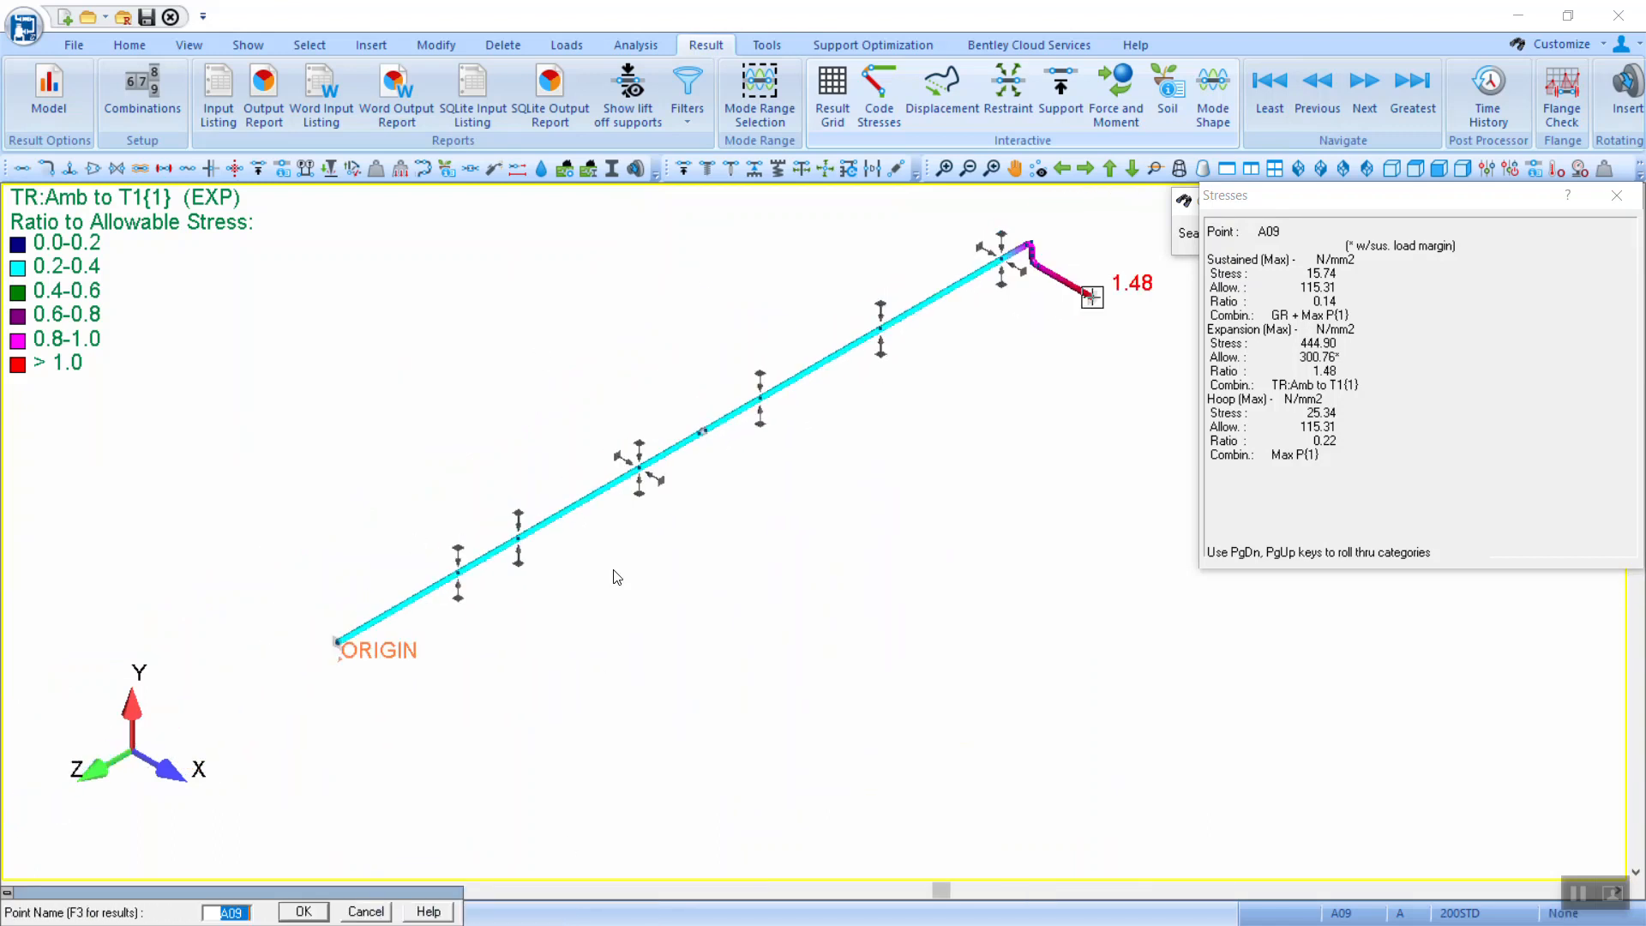
{"action": "left_click", "coordinate": [380, 906]}
Step: Set the axial stiffness of the flexible joint after point A10 to 750
{"action": "scroll", "coordinate": [698, 407], "scroll_direction": "up", "scroll_amount": 4}
{"action": "double_click", "coordinate": [724, 519]}
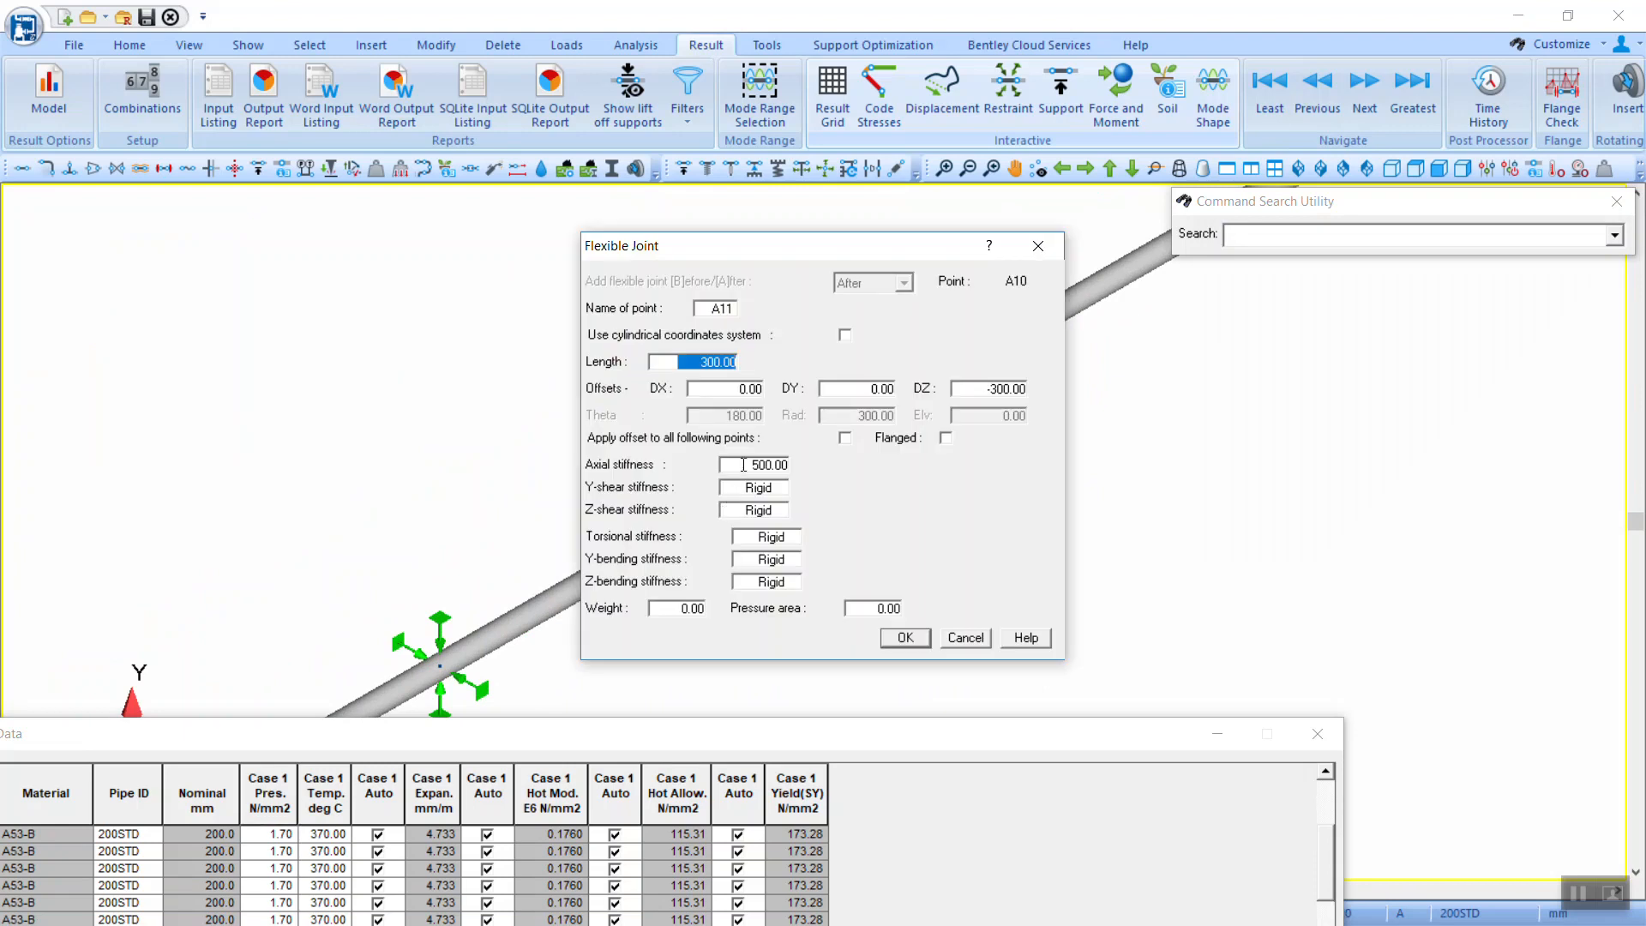
{"action": "left_click_drag", "start_coordinate": [742, 465], "coordinate": [813, 460]}
{"action": "type", "text": "750"}
{"action": "left_click", "coordinate": [907, 639]}
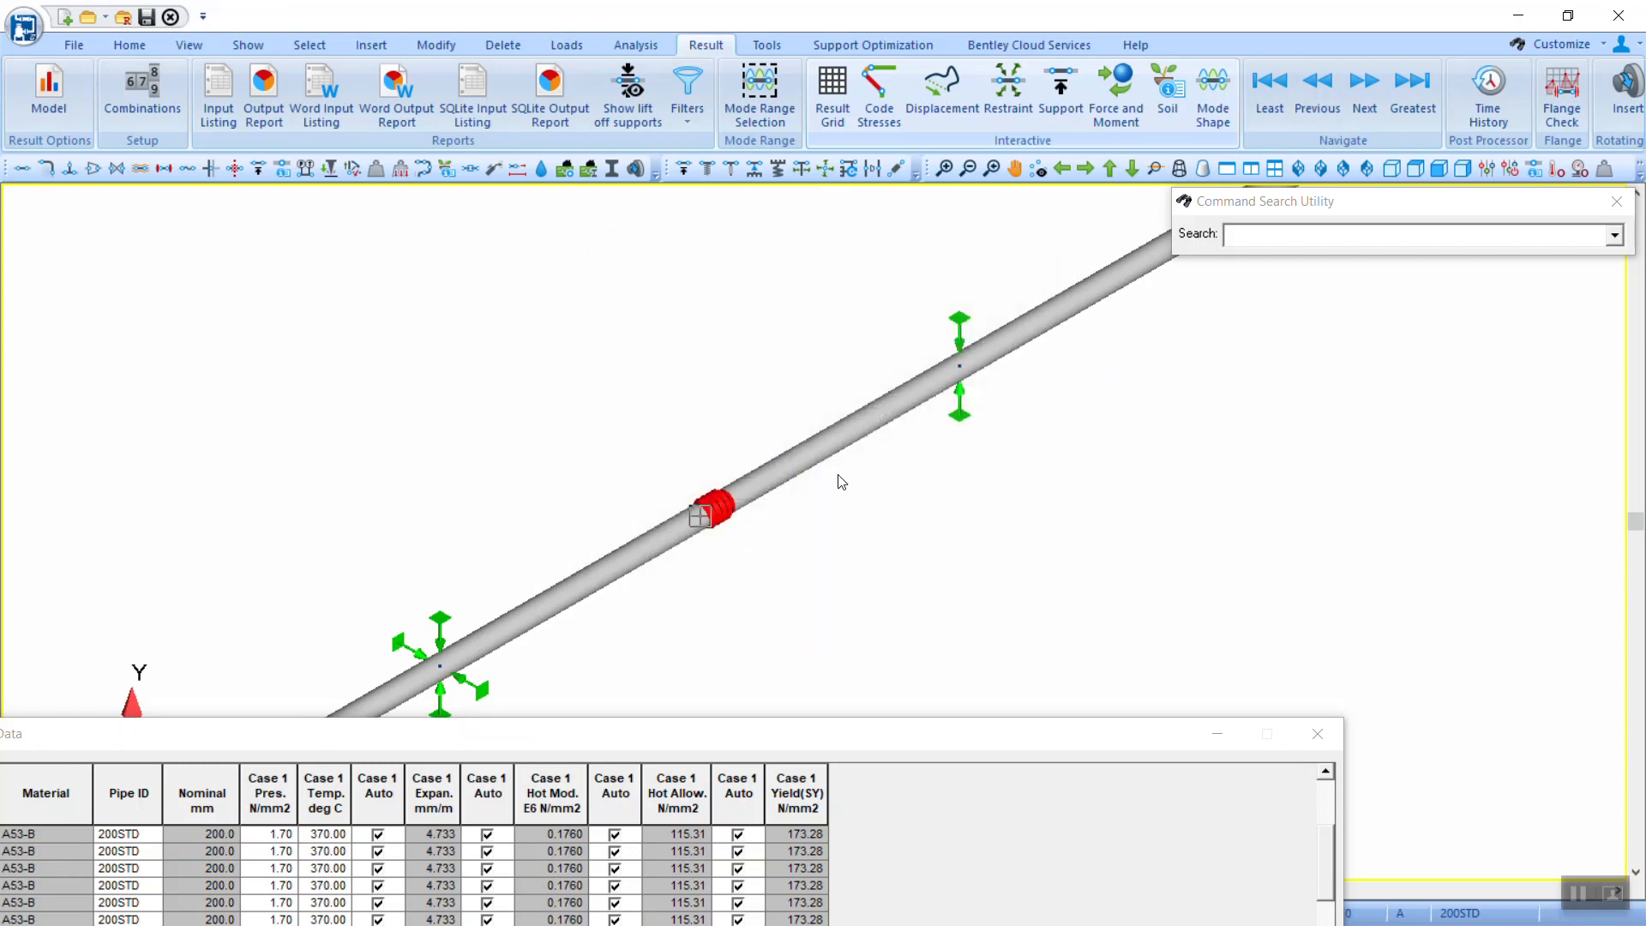
Step: Reanalyze the model and review the code stress ratios along the pipe for the stiffer flexible joint
{"action": "left_click", "coordinate": [651, 47]}
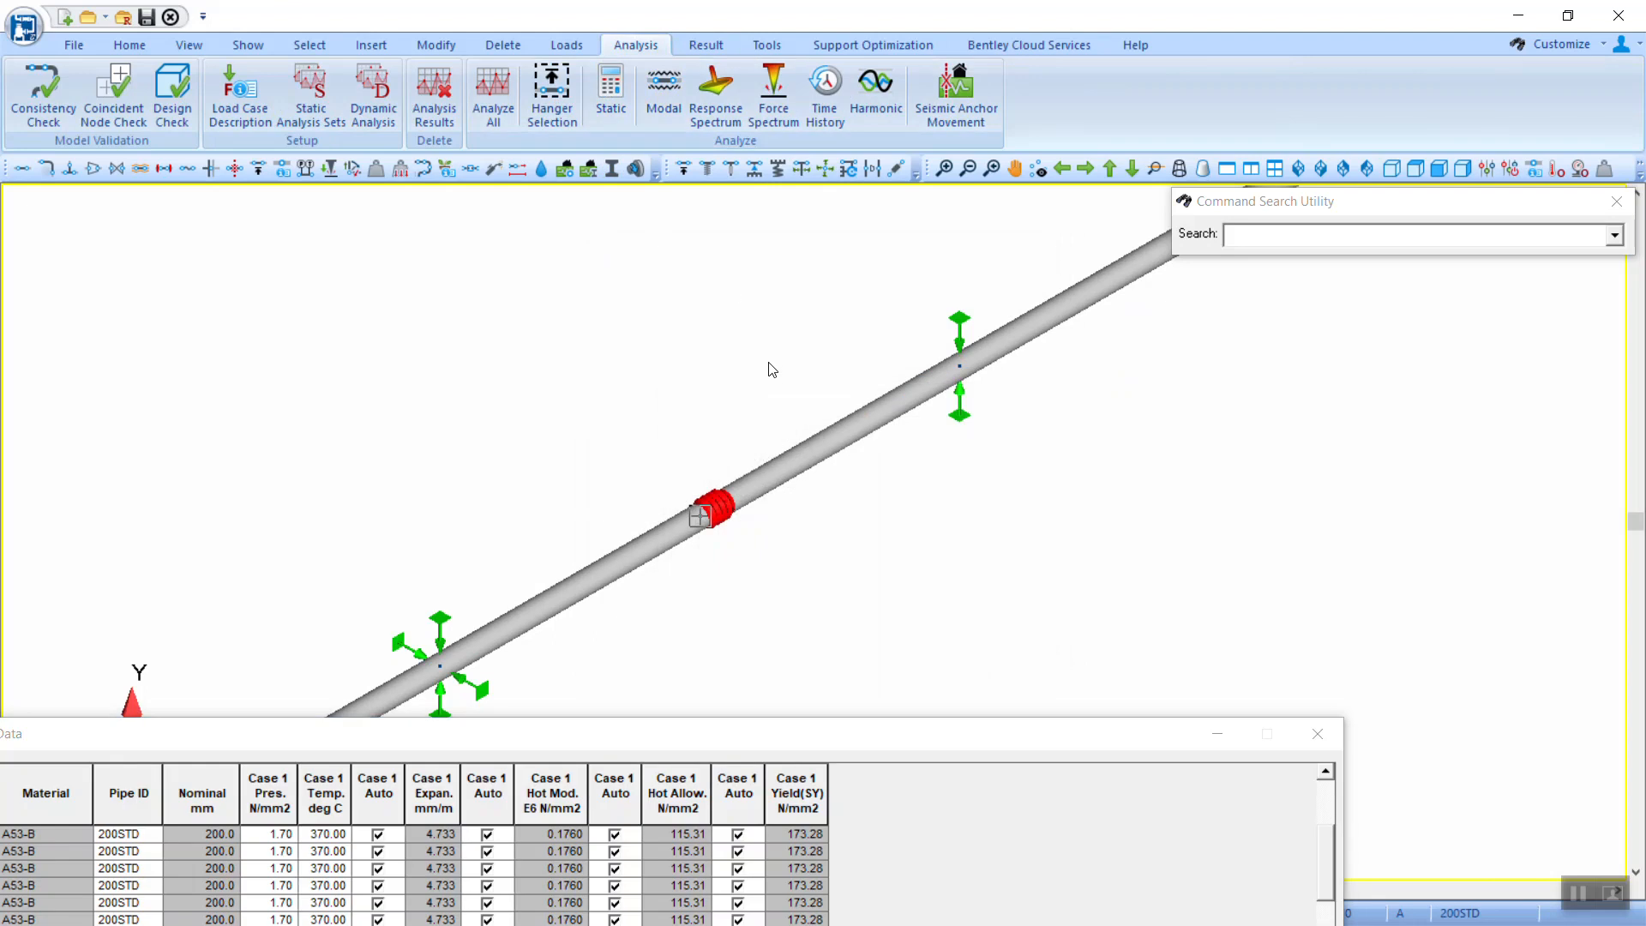
{"action": "left_click", "coordinate": [709, 48]}
{"action": "left_click", "coordinate": [879, 94]}
{"action": "left_click", "coordinate": [859, 533]}
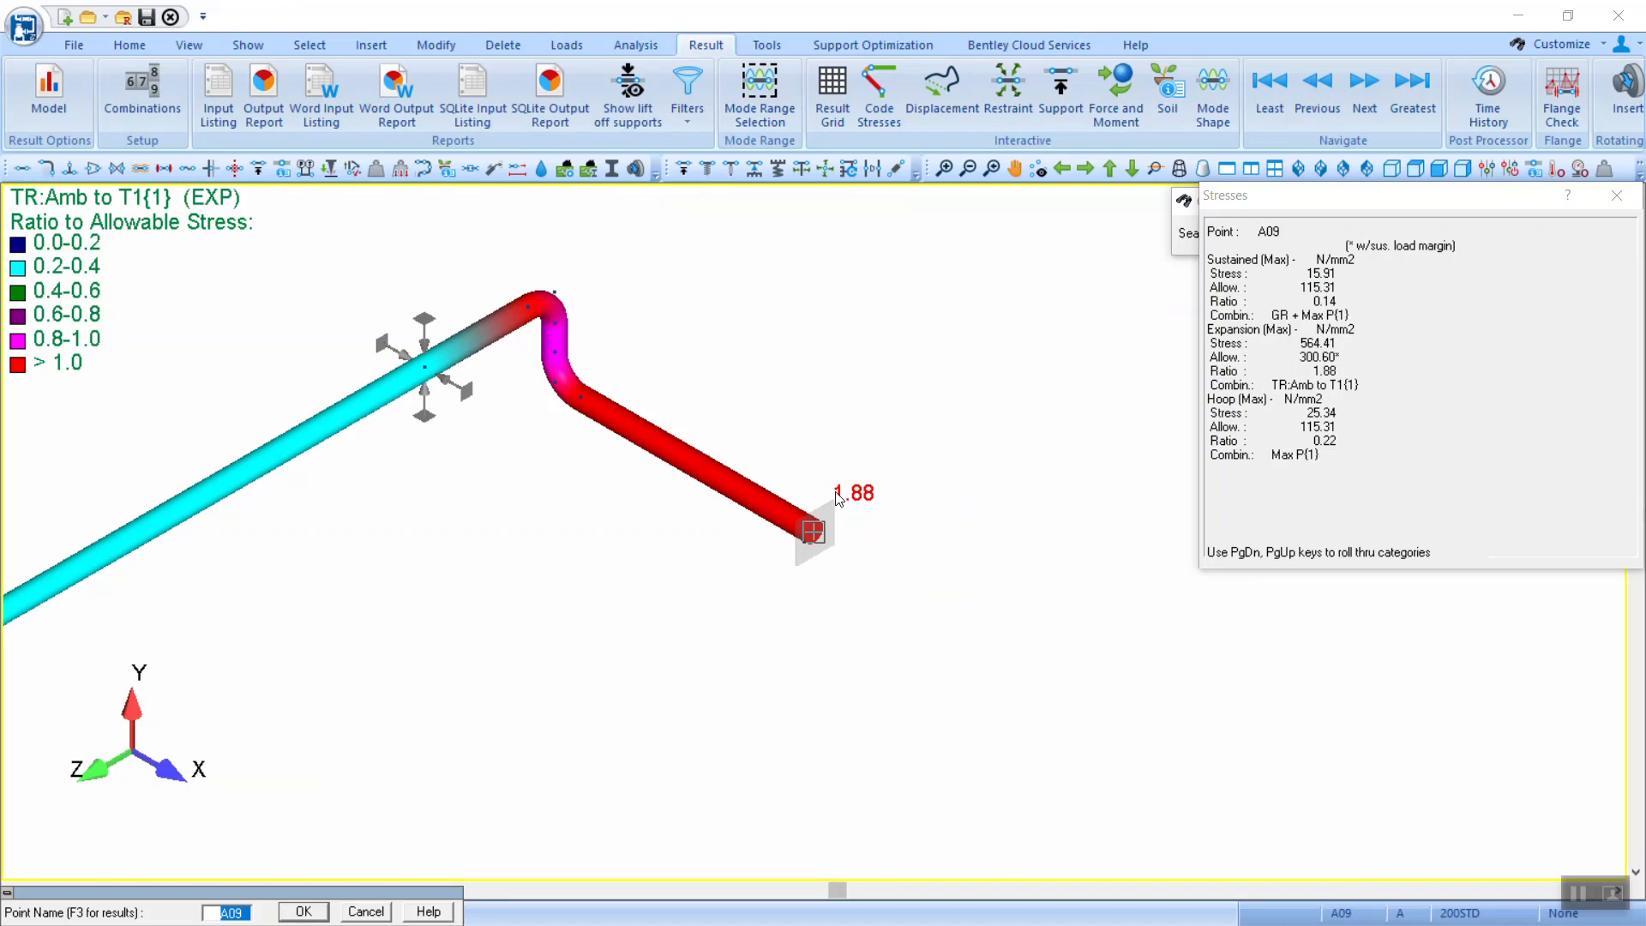
{"action": "middle_click_drag", "start_coordinate": [466, 485], "coordinate": [947, 349]}
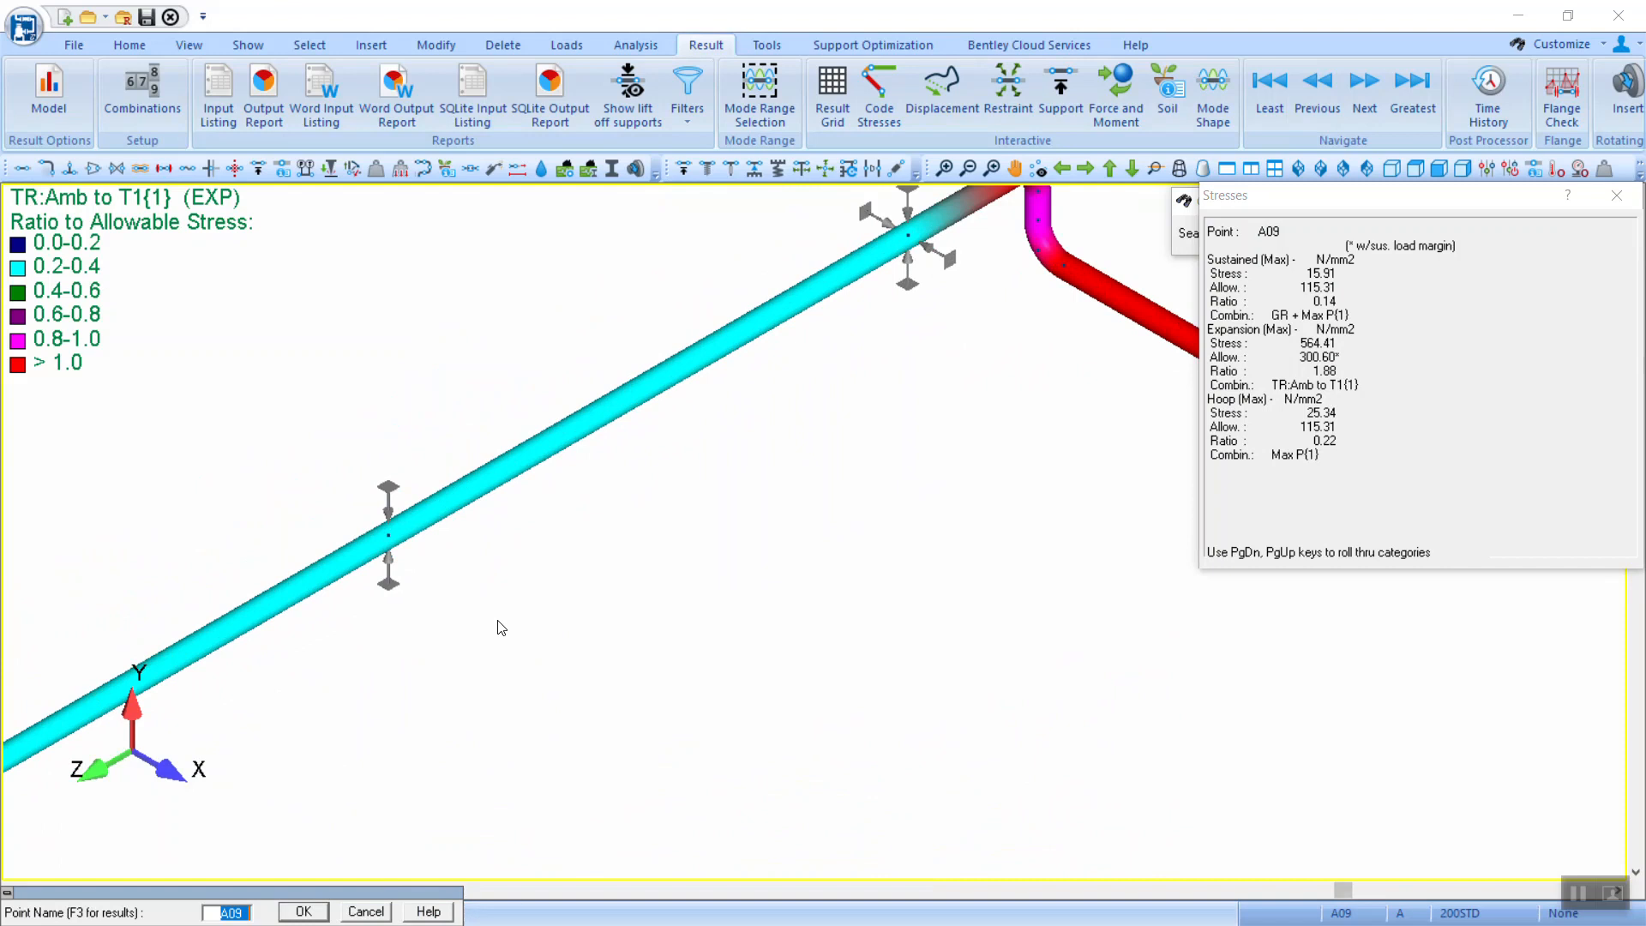
{"action": "left_click", "coordinate": [366, 911]}
Step: Set the axial stiffness of the flexible joint after point A10 to 250
{"action": "middle_click_drag", "start_coordinate": [645, 502], "coordinate": [918, 391]}
{"action": "scroll", "coordinate": [909, 406], "scroll_direction": "down", "scroll_amount": 3}
{"action": "middle_click_drag", "start_coordinate": [679, 530], "coordinate": [846, 430]}
{"action": "scroll", "coordinate": [762, 489], "scroll_direction": "up", "scroll_amount": 5}
{"action": "double_click", "coordinate": [784, 465]}
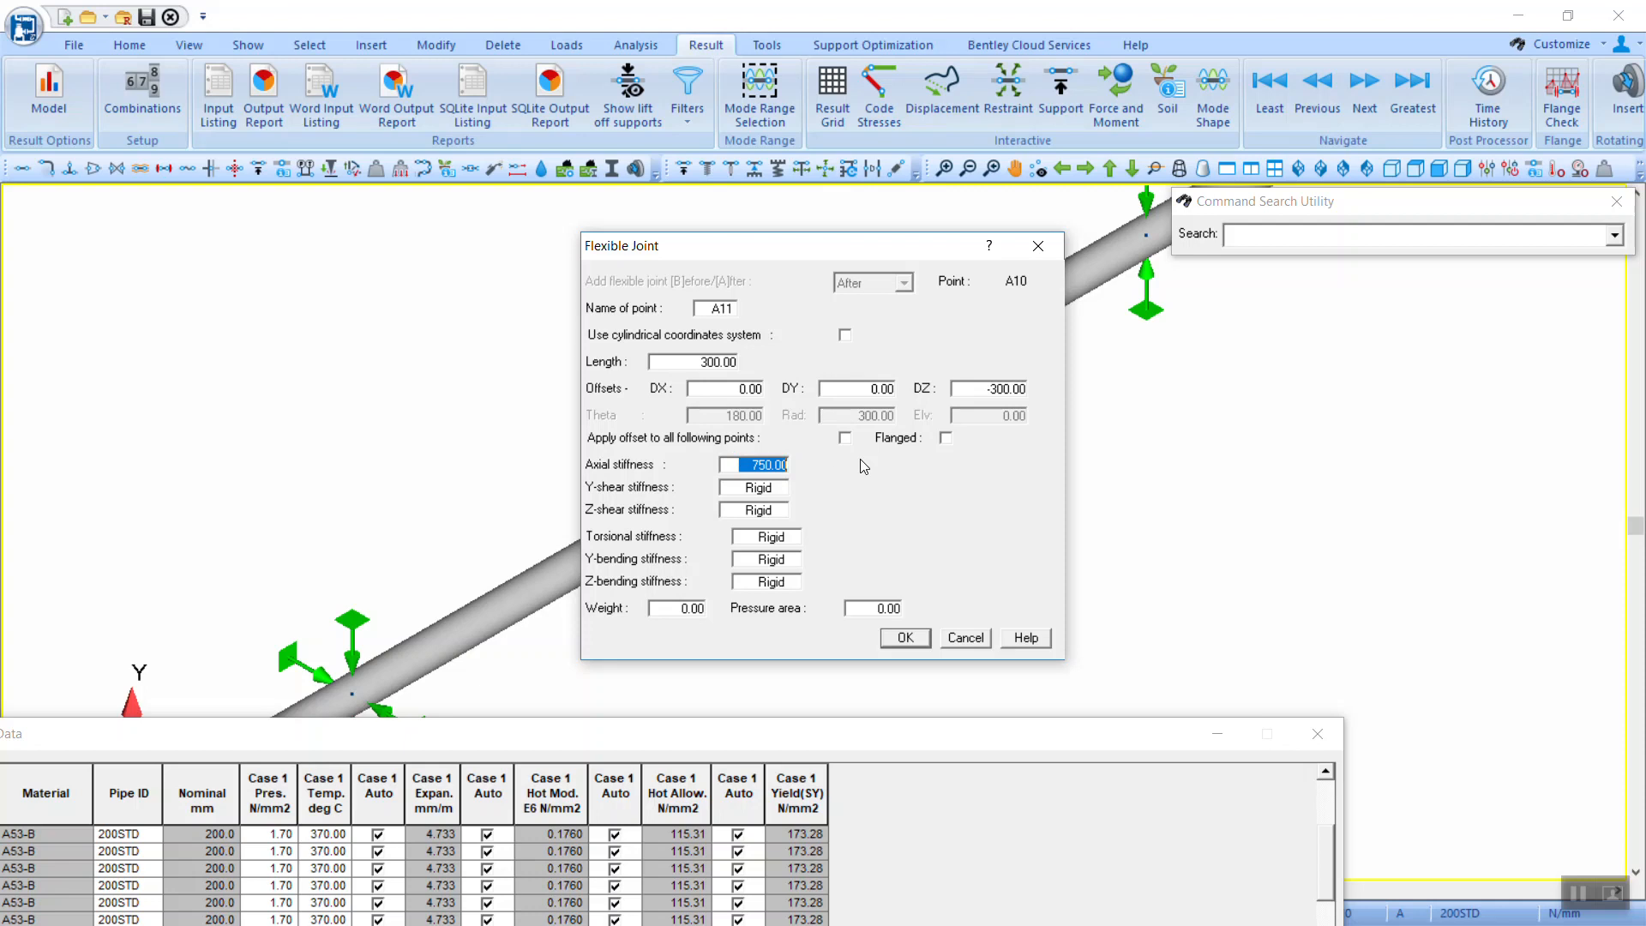
{"action": "type", "text": "250"}
{"action": "left_click", "coordinate": [926, 634]}
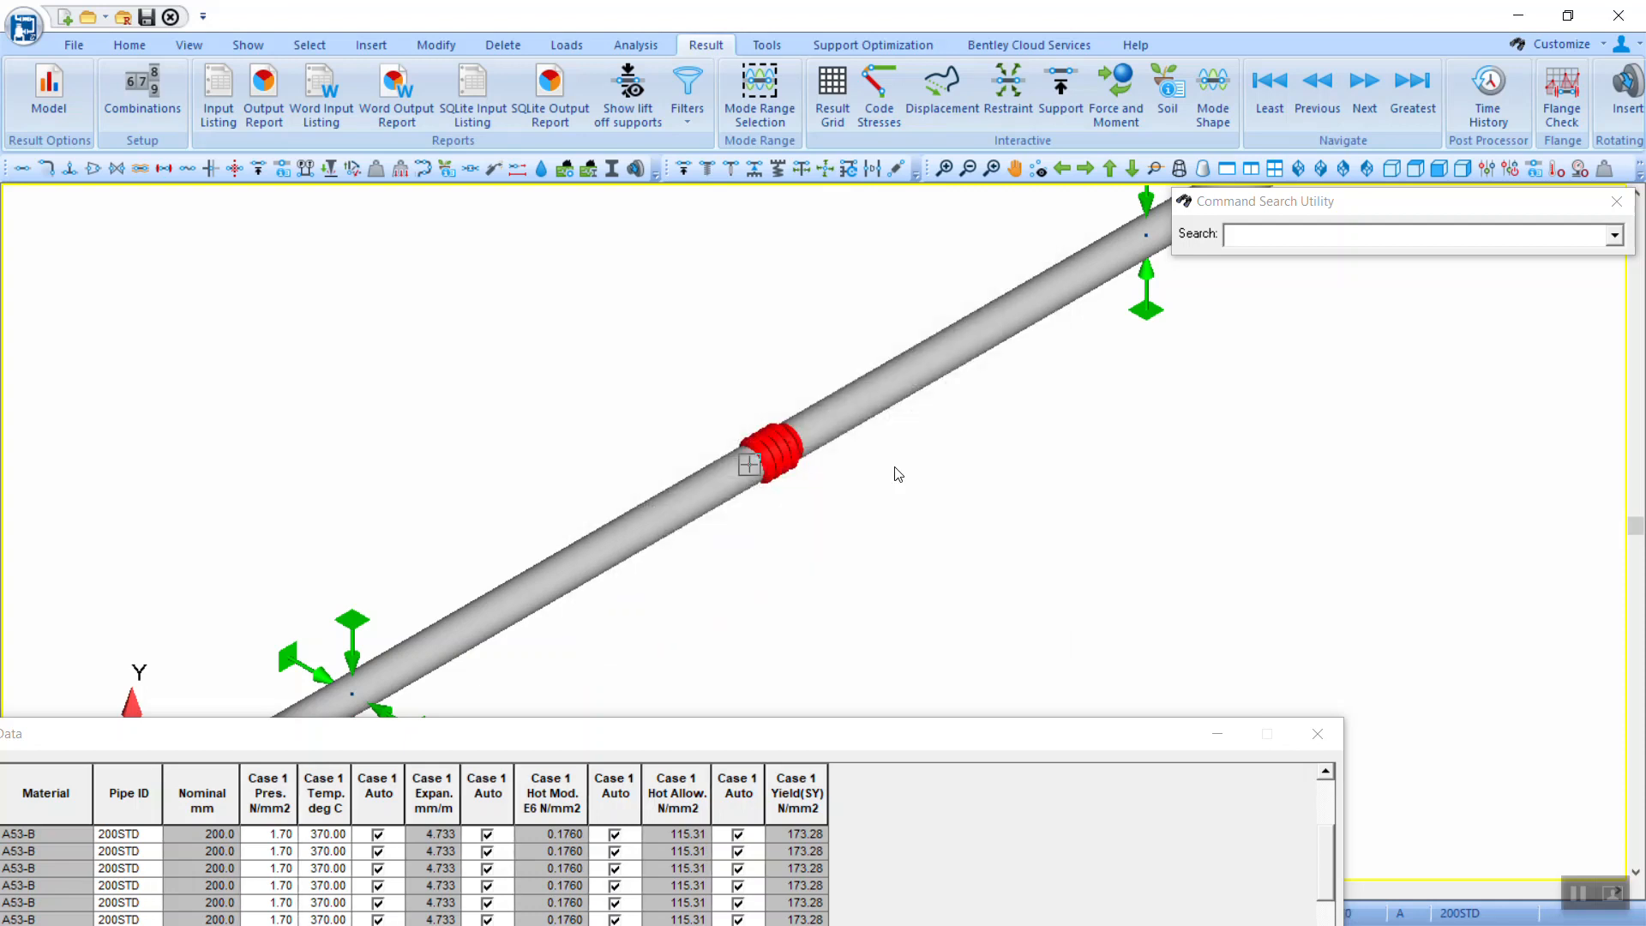
Step: Rerun the static analysis, check the code stress ratios for all combinations, and close the stress results
{"action": "left_click", "coordinate": [636, 44]}
{"action": "left_click", "coordinate": [610, 94]}
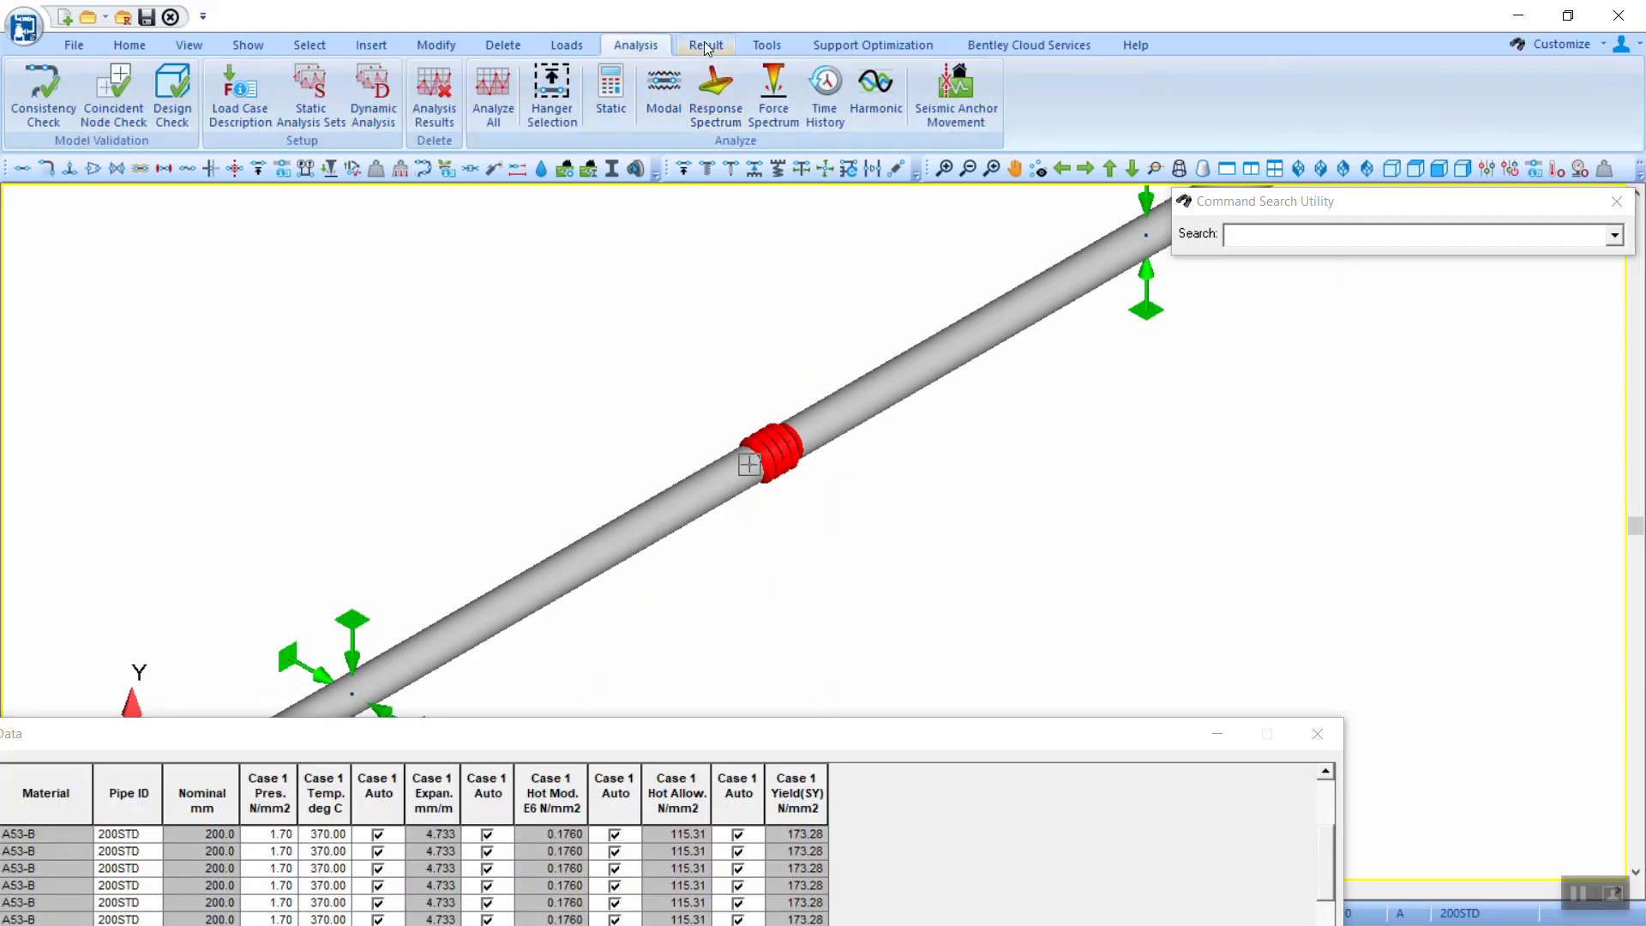
{"action": "left_click", "coordinate": [705, 43]}
{"action": "left_click", "coordinate": [879, 94]}
{"action": "left_click", "coordinate": [856, 527]}
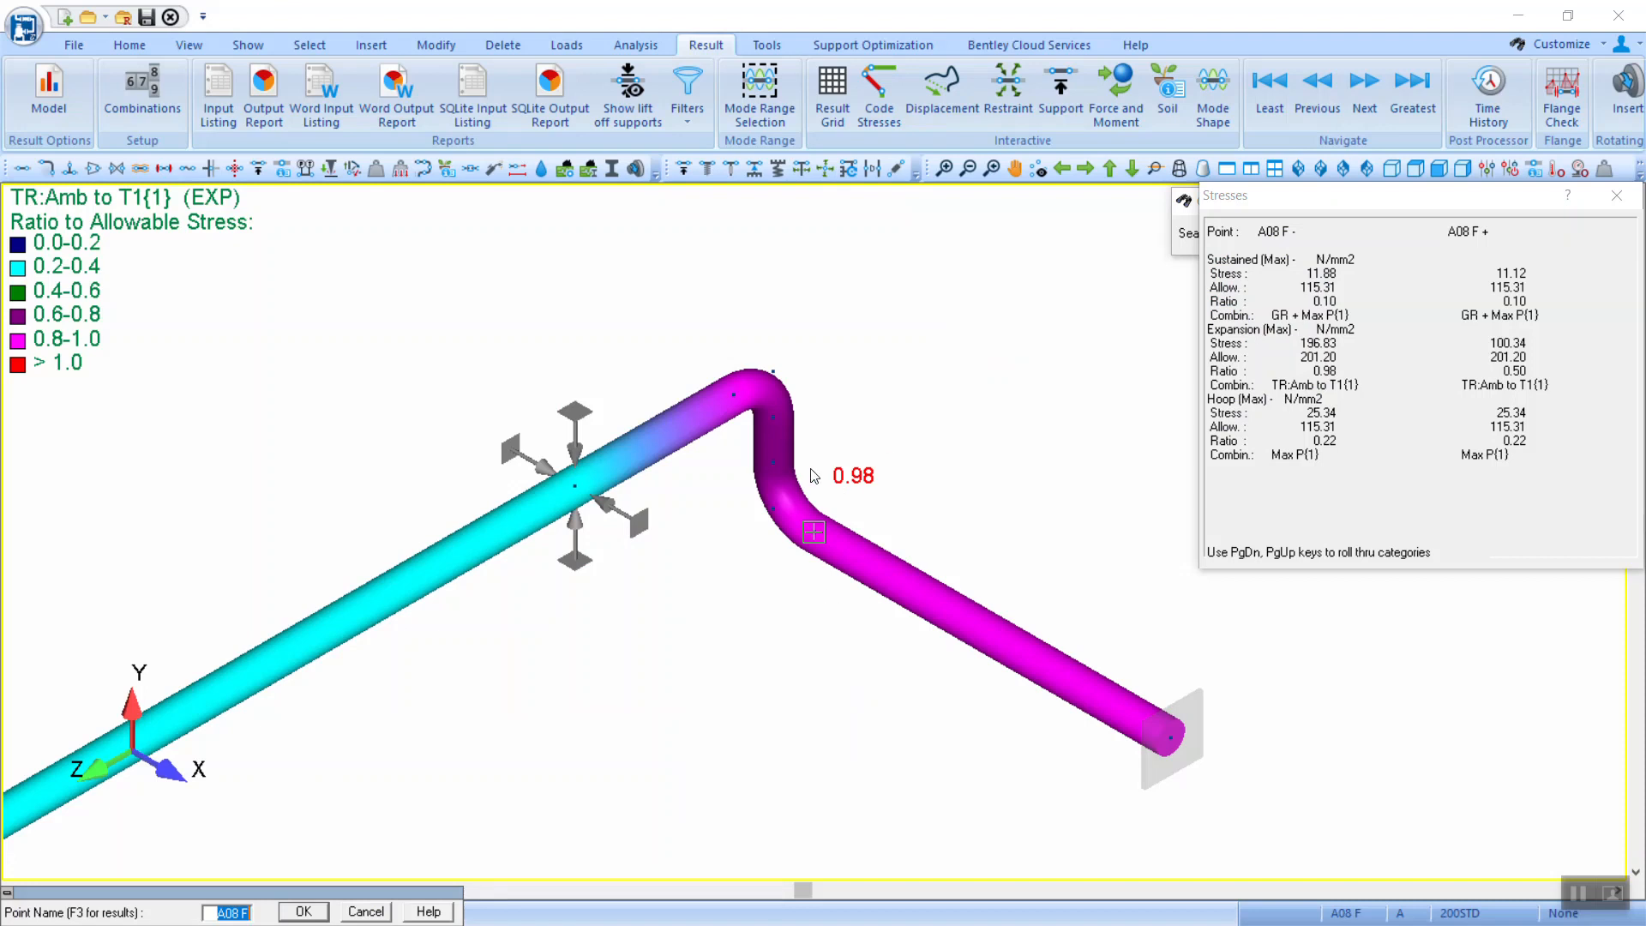
{"action": "left_click", "coordinate": [368, 910]}
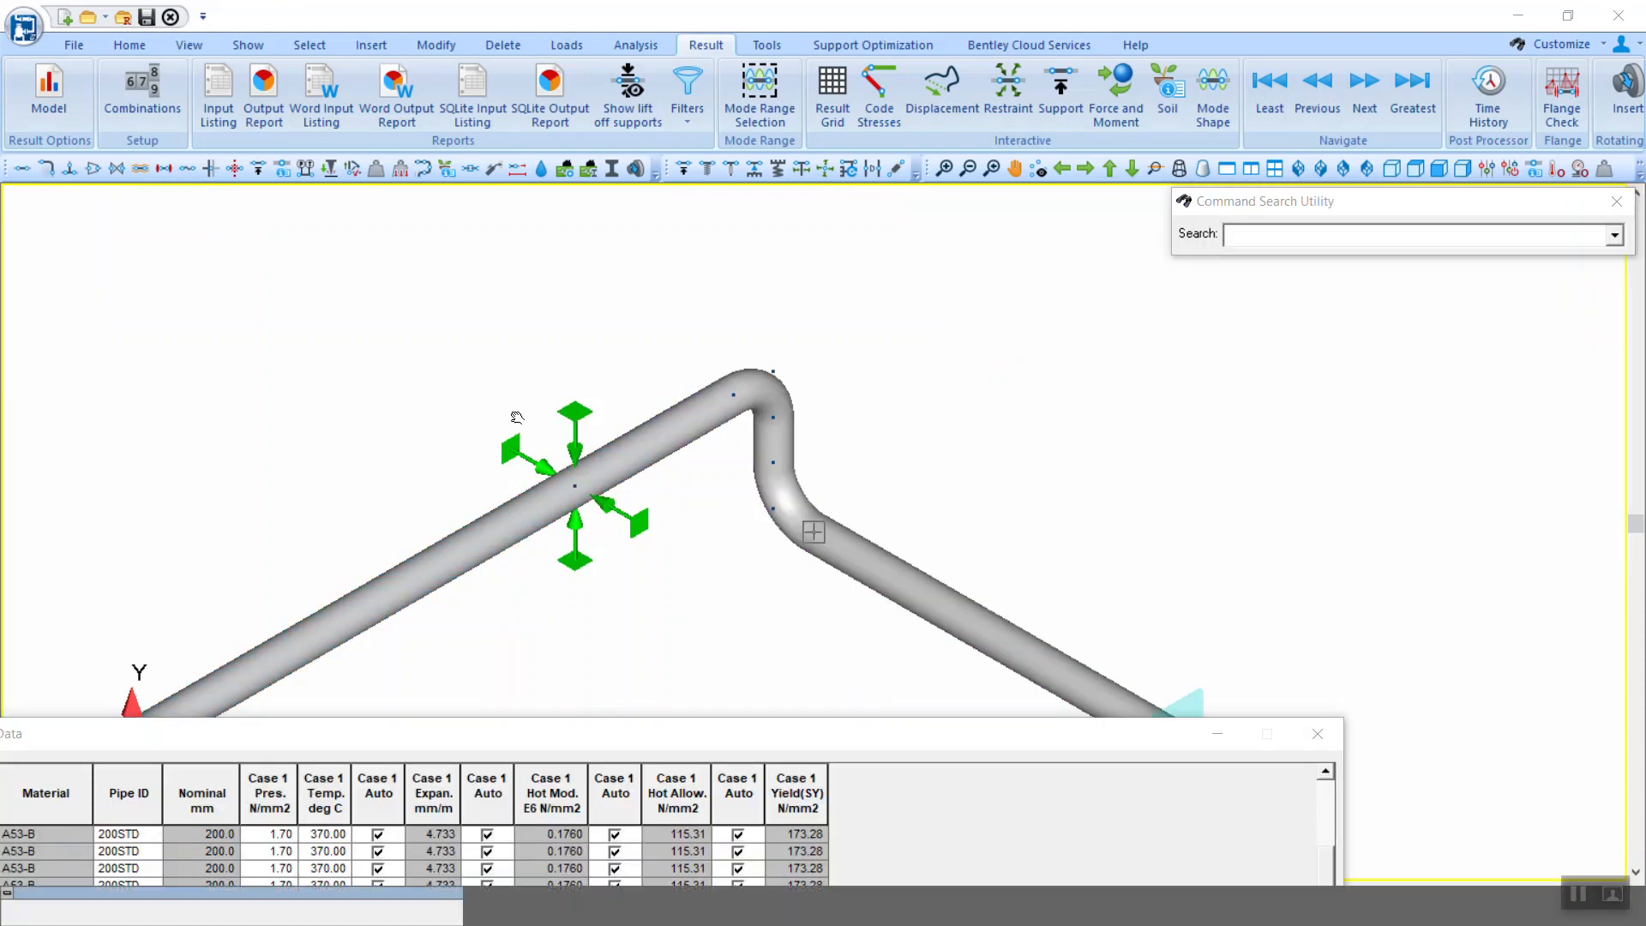
Step: Inspect the flexible joint after point A10 up close and delete it from the pipe
{"action": "middle_click_drag", "start_coordinate": [470, 484], "coordinate": [943, 348]}
{"action": "scroll", "coordinate": [941, 346], "scroll_direction": "down", "scroll_amount": 5}
{"action": "scroll", "coordinate": [911, 378], "scroll_direction": "up", "scroll_amount": 6}
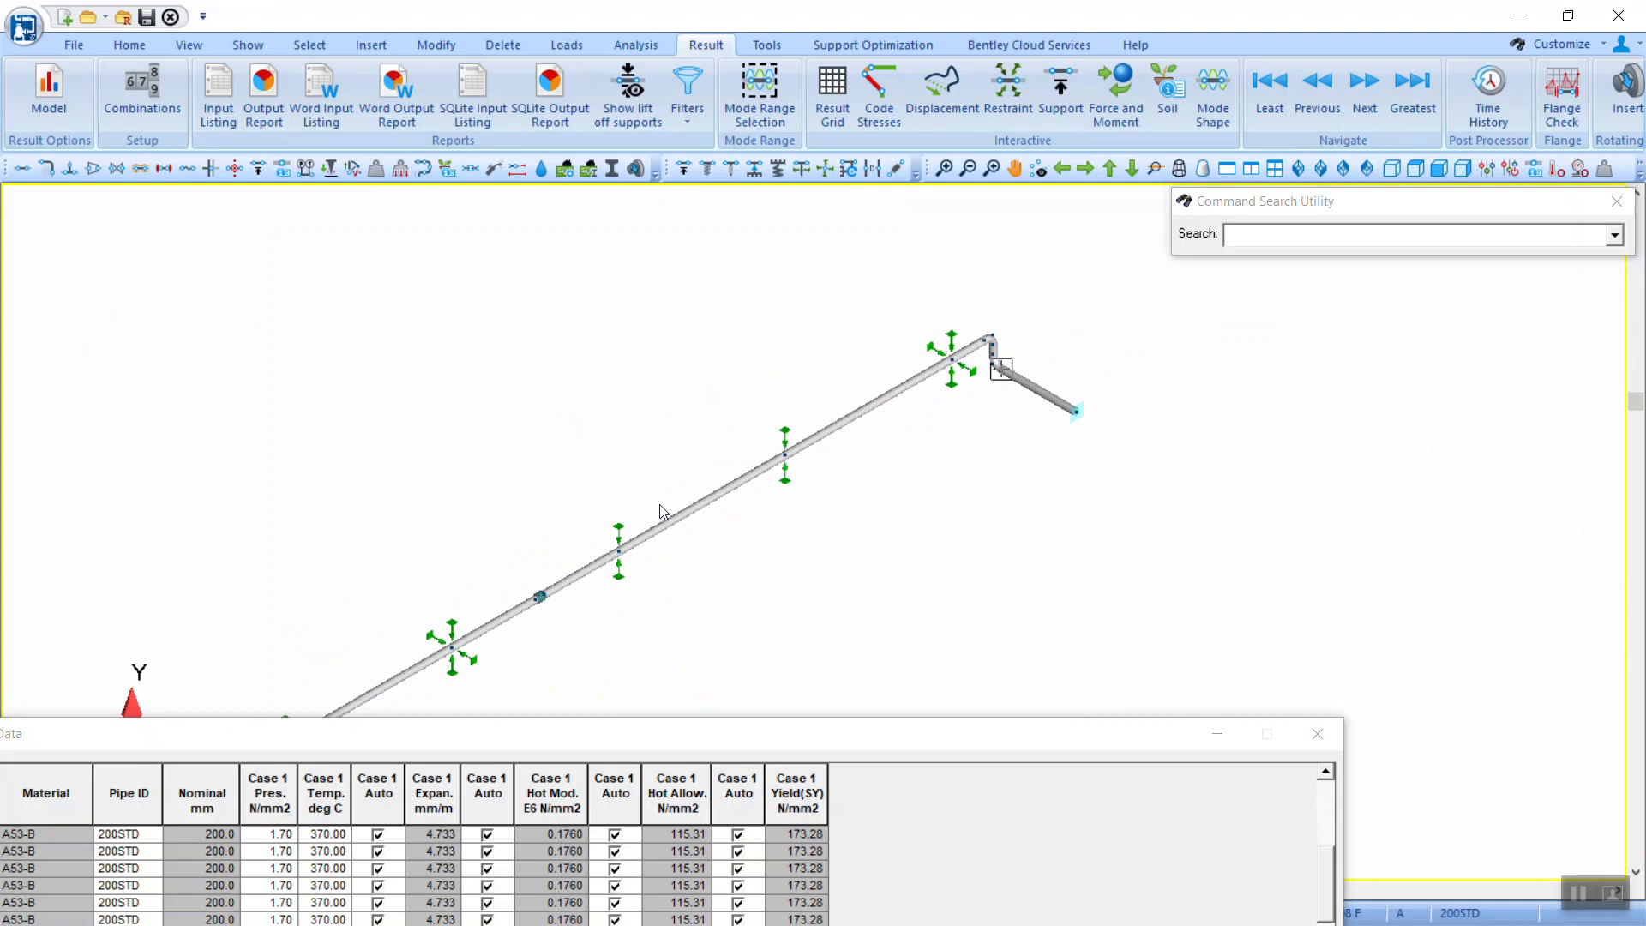
{"action": "scroll", "coordinate": [757, 473], "scroll_direction": "up", "scroll_amount": 3}
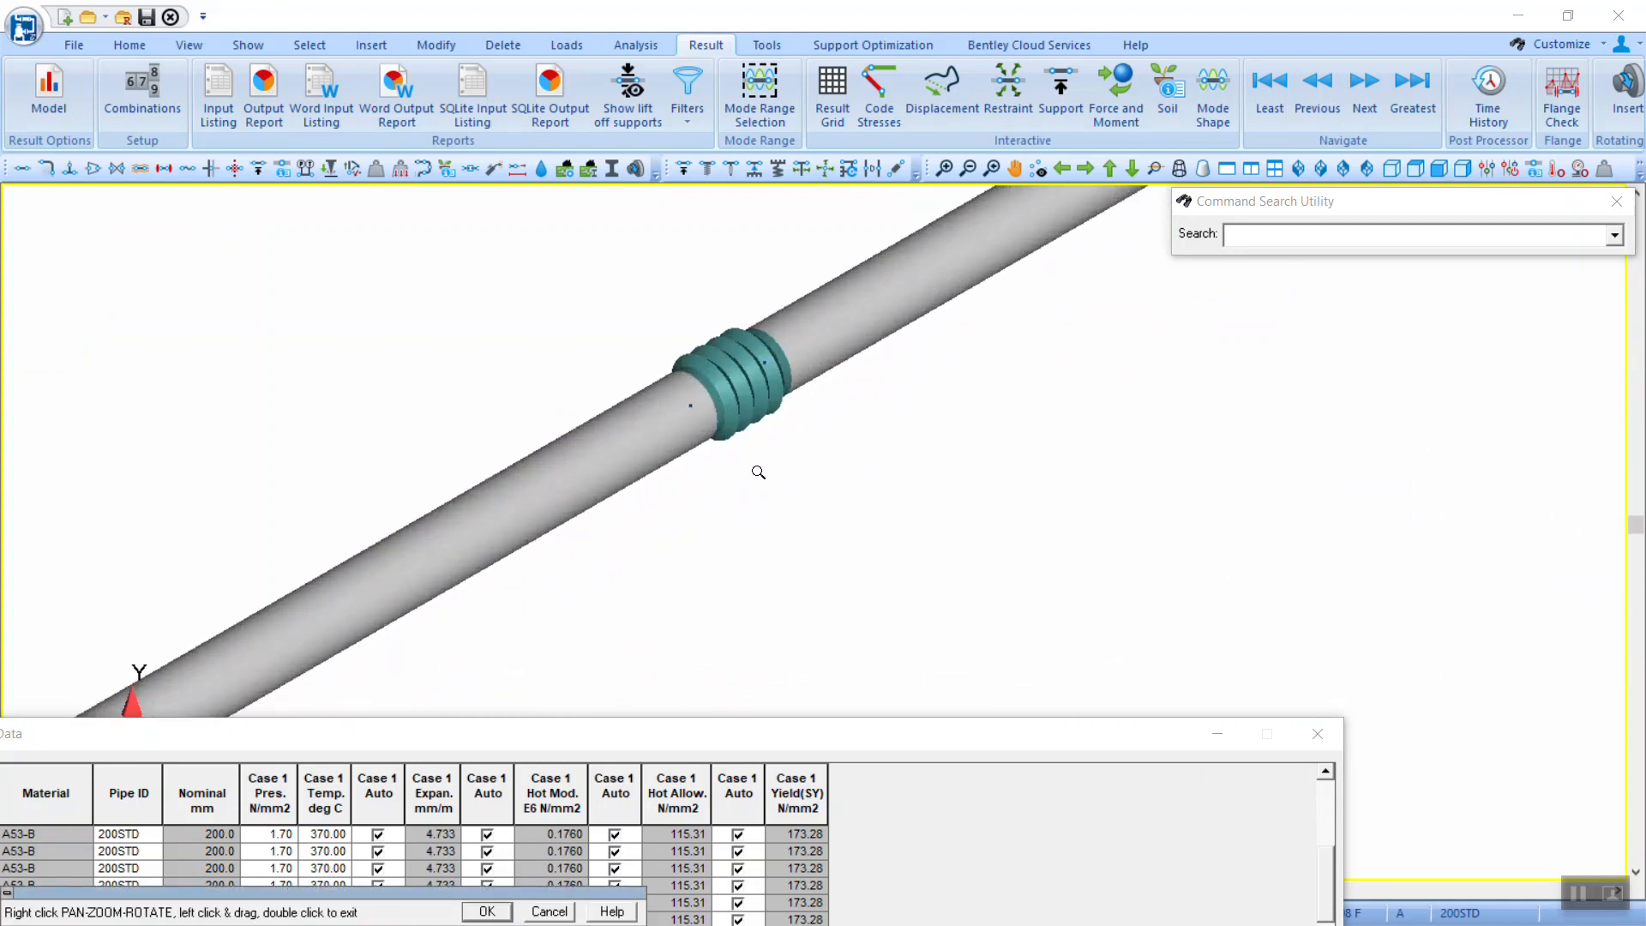
{"action": "scroll", "coordinate": [761, 463], "scroll_direction": "down", "scroll_amount": 2}
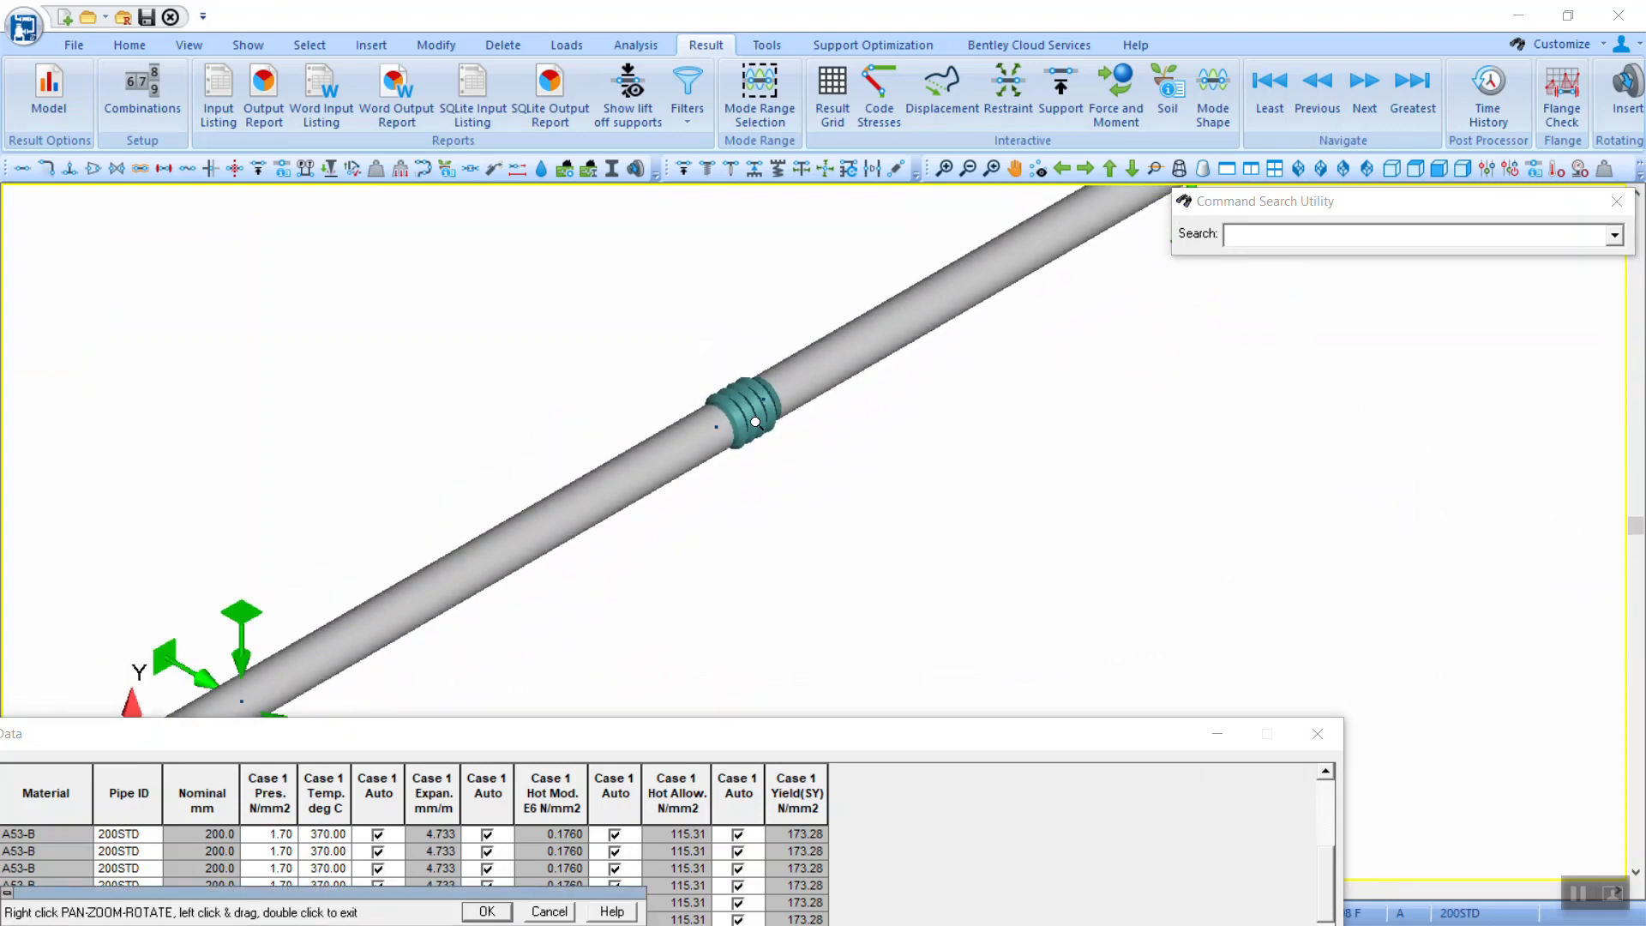
{"action": "double_click", "coordinate": [758, 422]}
{"action": "left_click", "coordinate": [757, 421]}
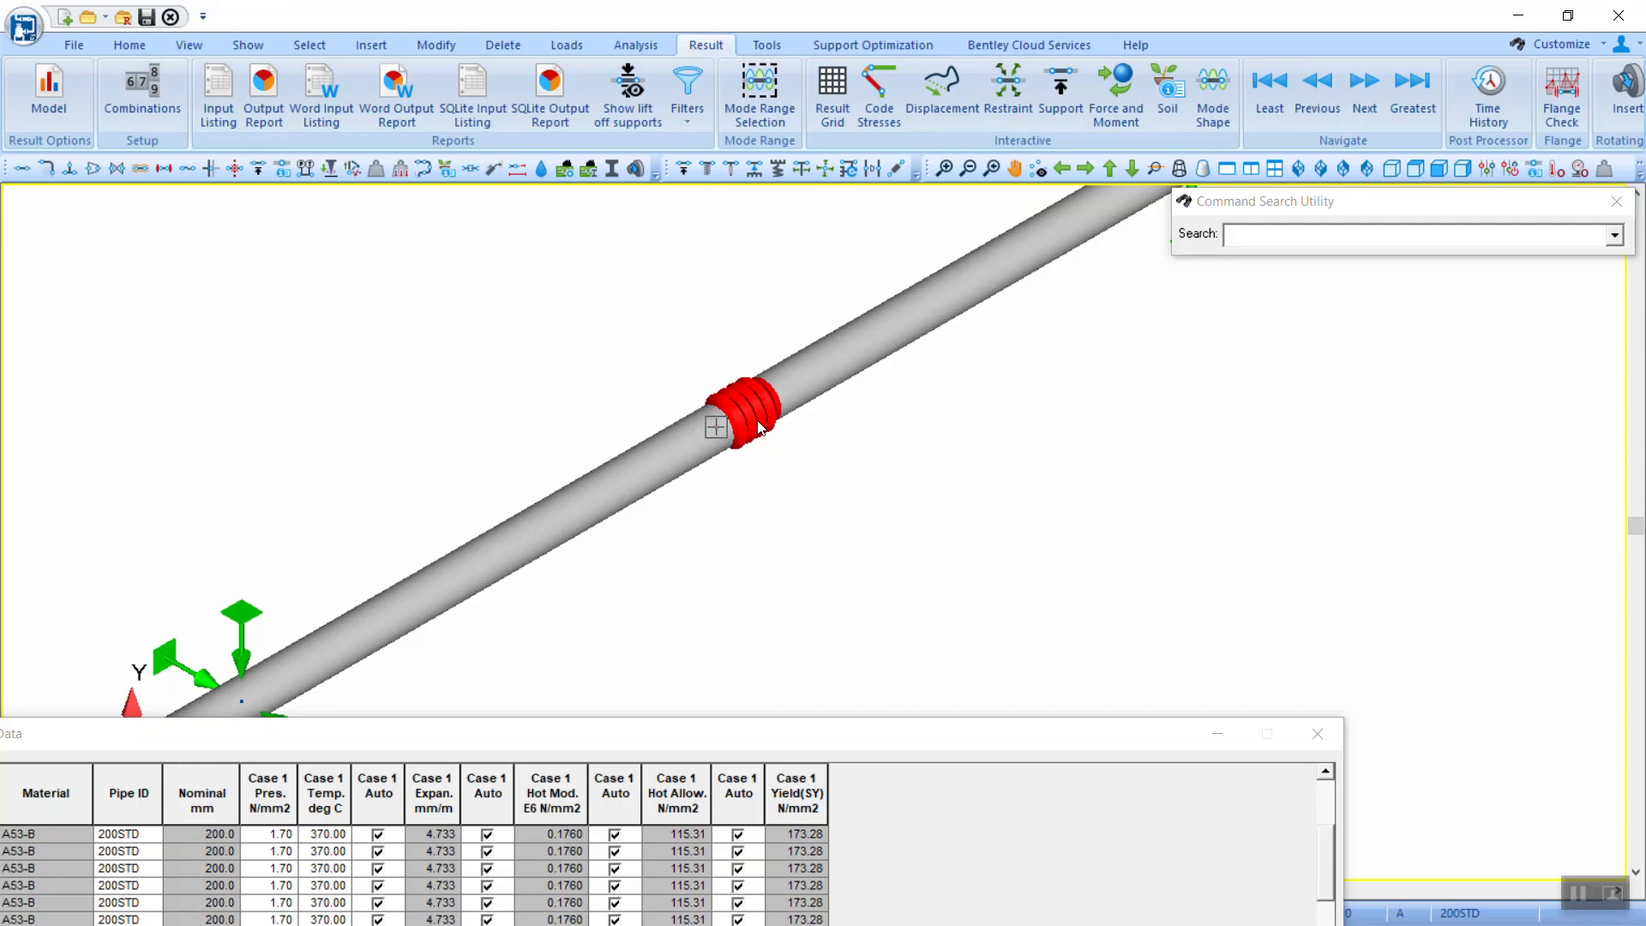
{"action": "key", "text": "Delete"}
{"action": "left_click", "coordinate": [761, 525]}
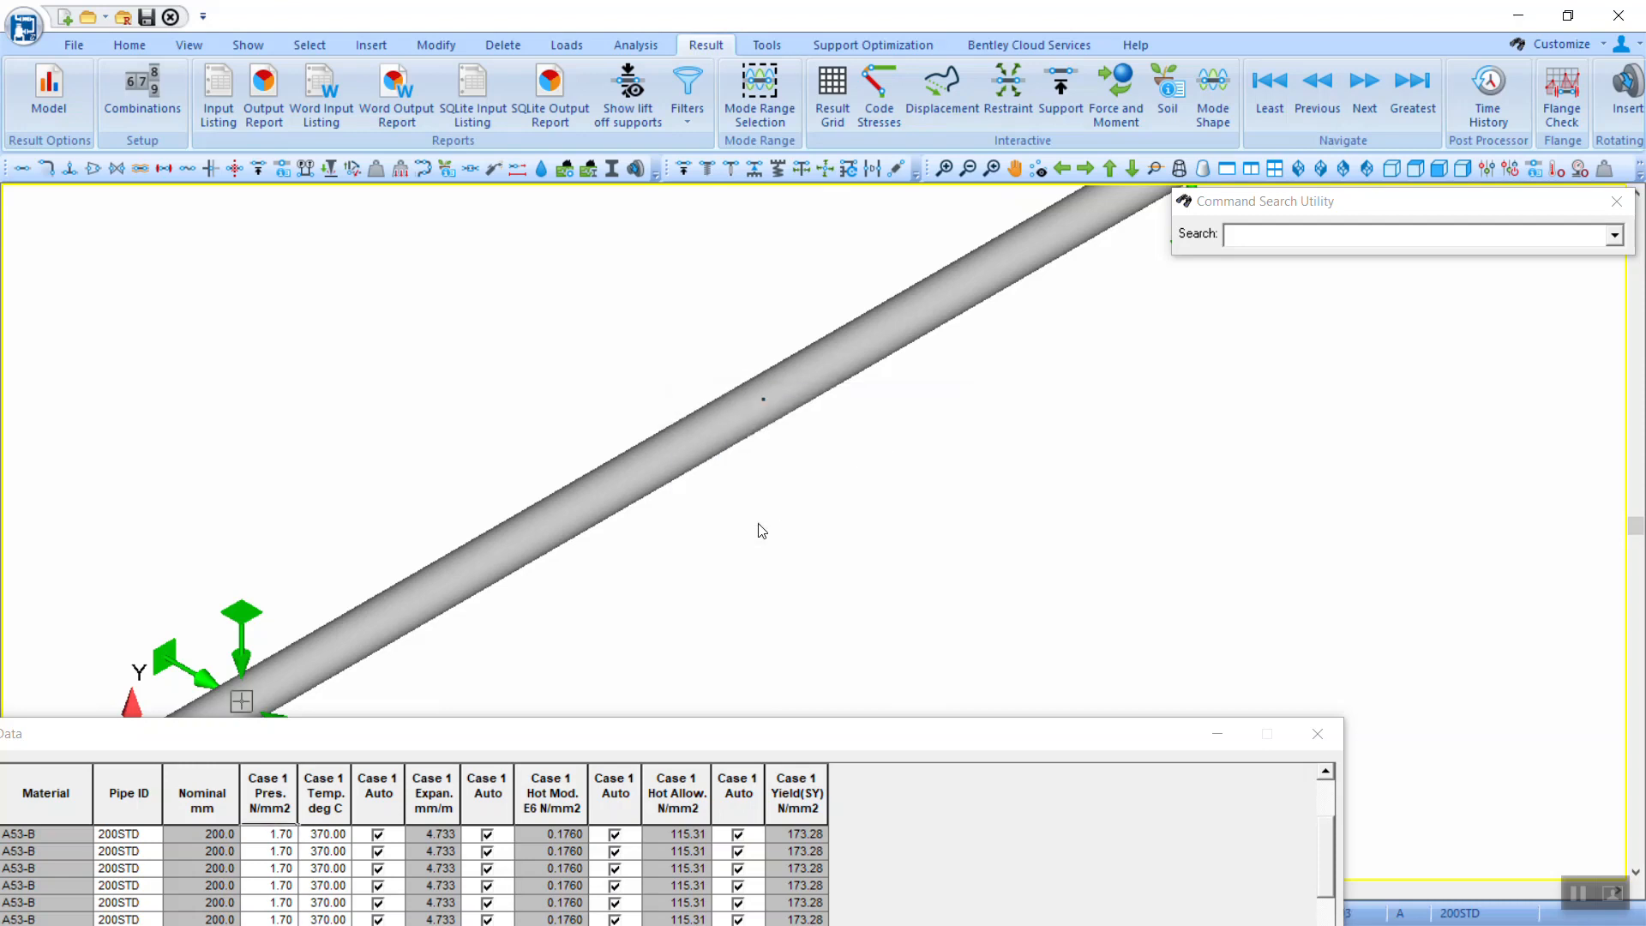
Step: Delete the leftover pipe point where the flexible joint ended
{"action": "scroll", "coordinate": [761, 527], "scroll_direction": "down", "scroll_amount": 3}
{"action": "double_click", "coordinate": [761, 478]}
{"action": "left_click", "coordinate": [761, 477]}
{"action": "key", "text": "Delete"}
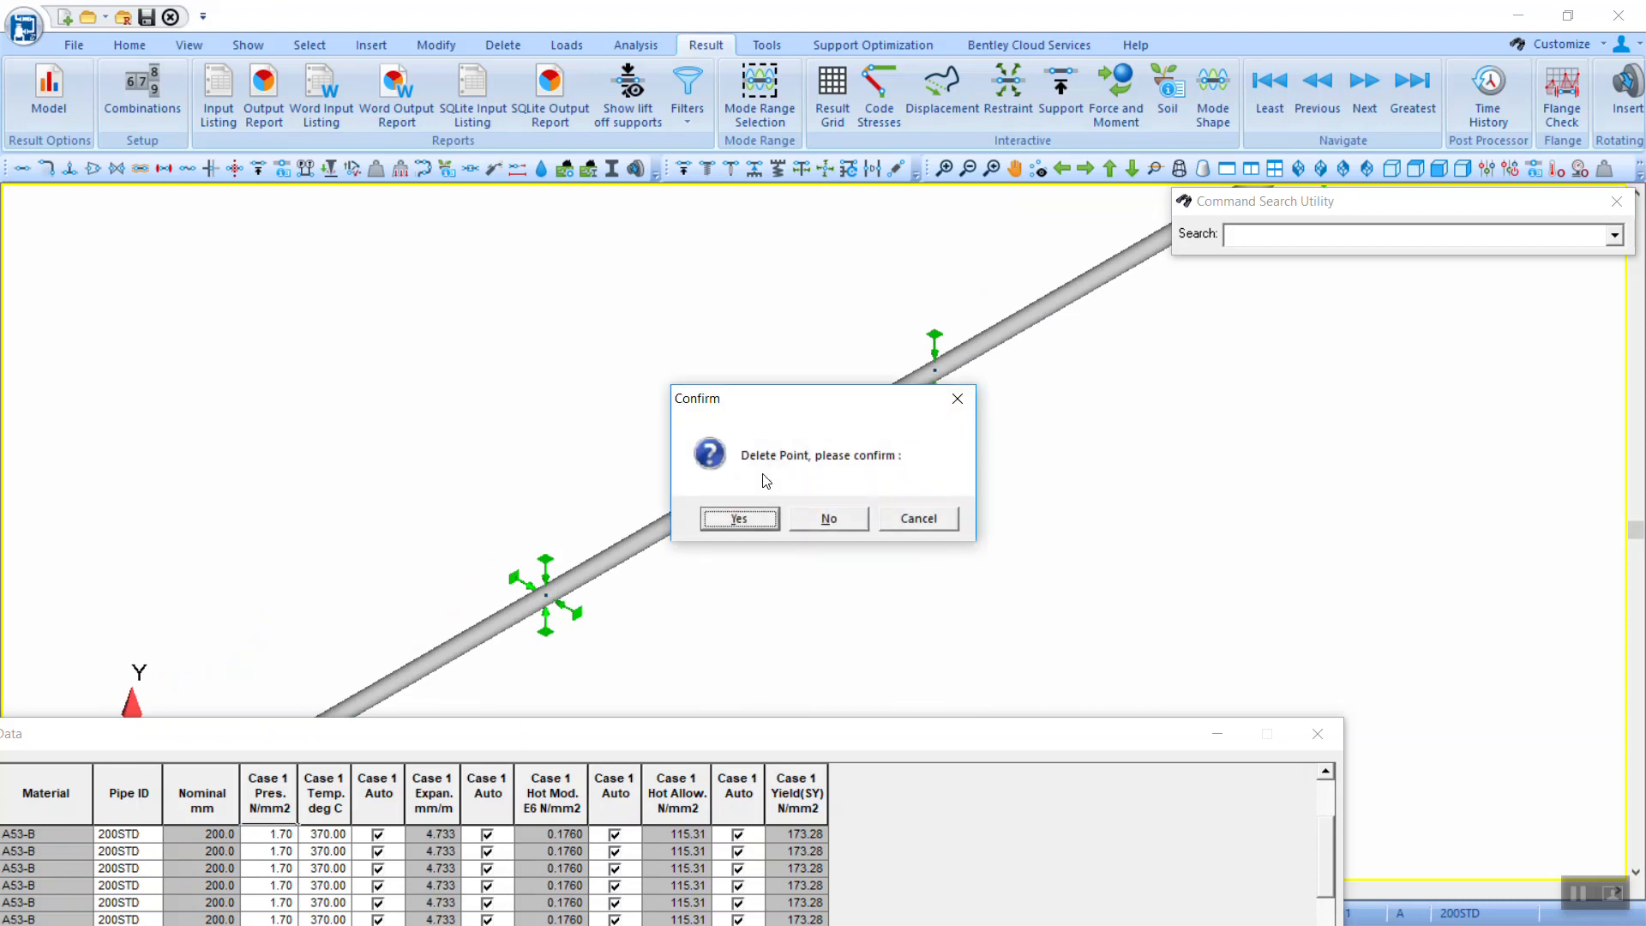
{"action": "left_click", "coordinate": [751, 525]}
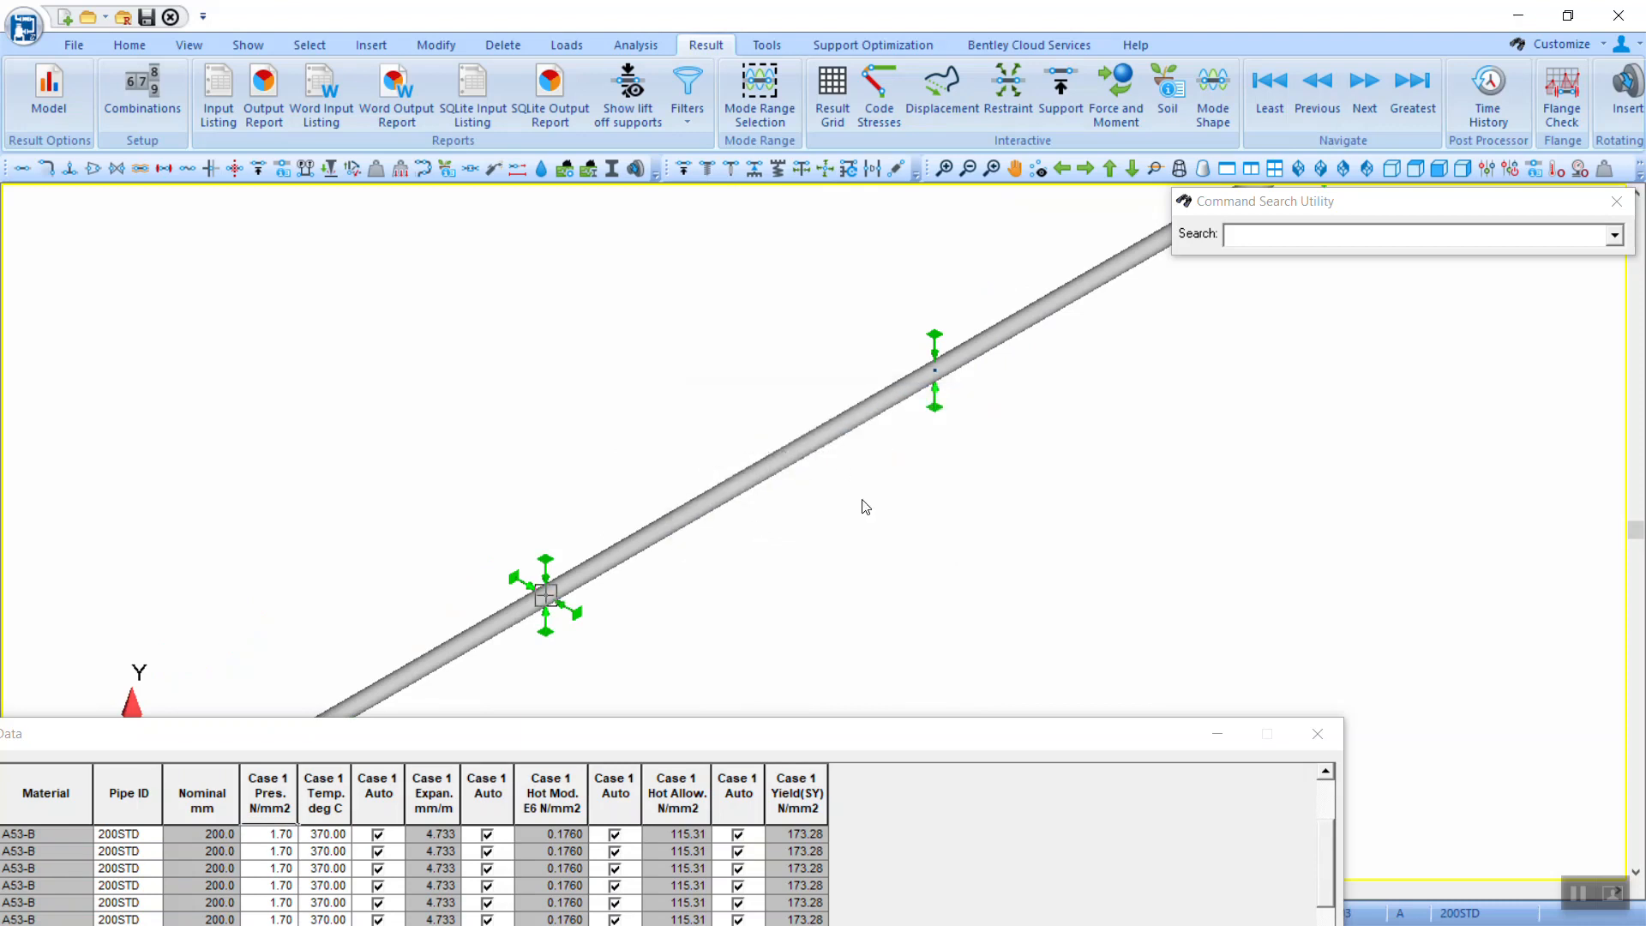
Step: Select support point A03 and begin inserting a run point after it, with the dialog moved clear of the pipe
{"action": "scroll", "coordinate": [908, 529], "scroll_direction": "down", "scroll_amount": 8}
{"action": "scroll", "coordinate": [897, 526], "scroll_direction": "up", "scroll_amount": 4}
{"action": "middle_click_drag", "start_coordinate": [895, 526], "coordinate": [723, 506]}
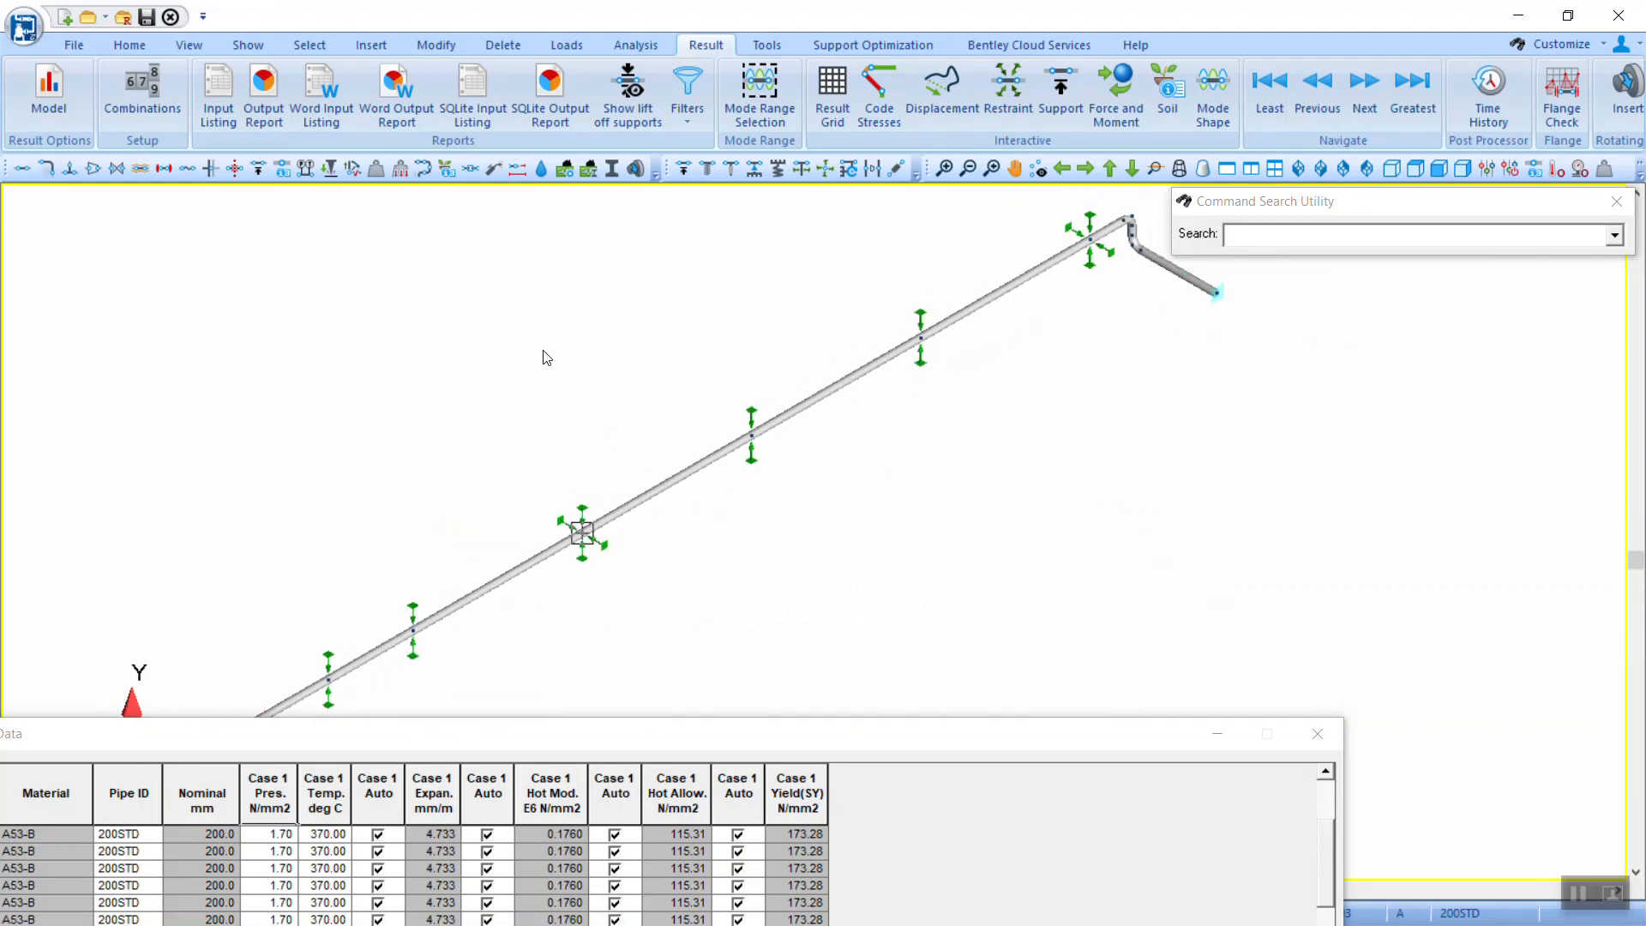
{"action": "left_click", "coordinate": [586, 533]}
{"action": "scroll", "coordinate": [587, 536], "scroll_direction": "down", "scroll_amount": 3}
{"action": "scroll", "coordinate": [586, 536], "scroll_direction": "up", "scroll_amount": 2}
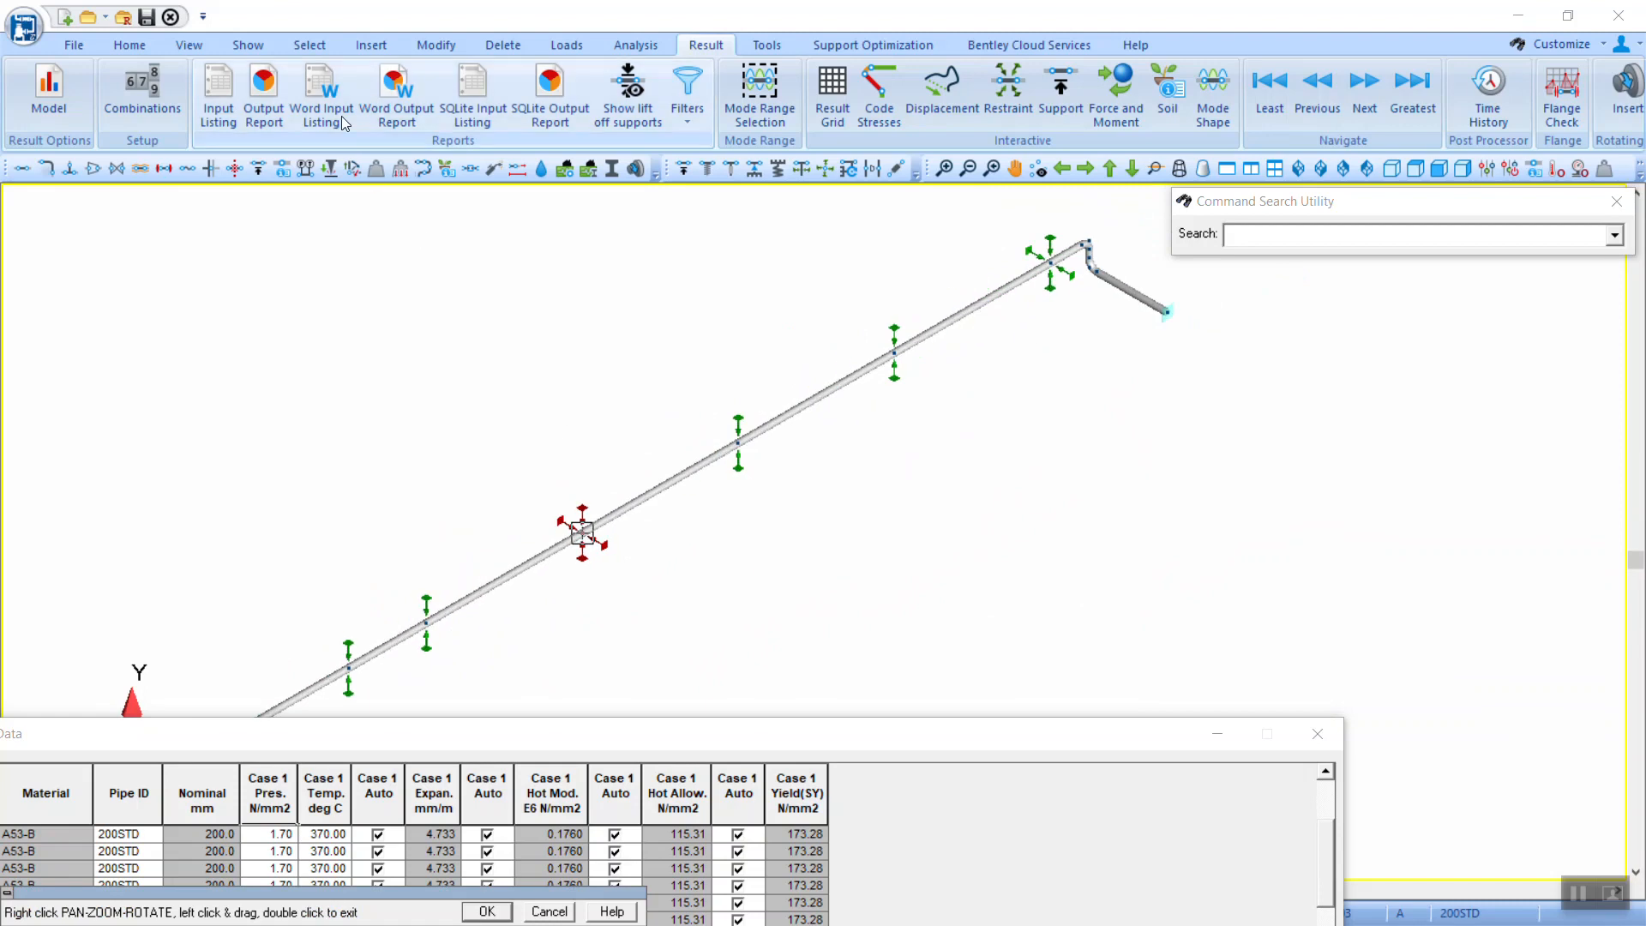
{"action": "left_click", "coordinate": [371, 45]}
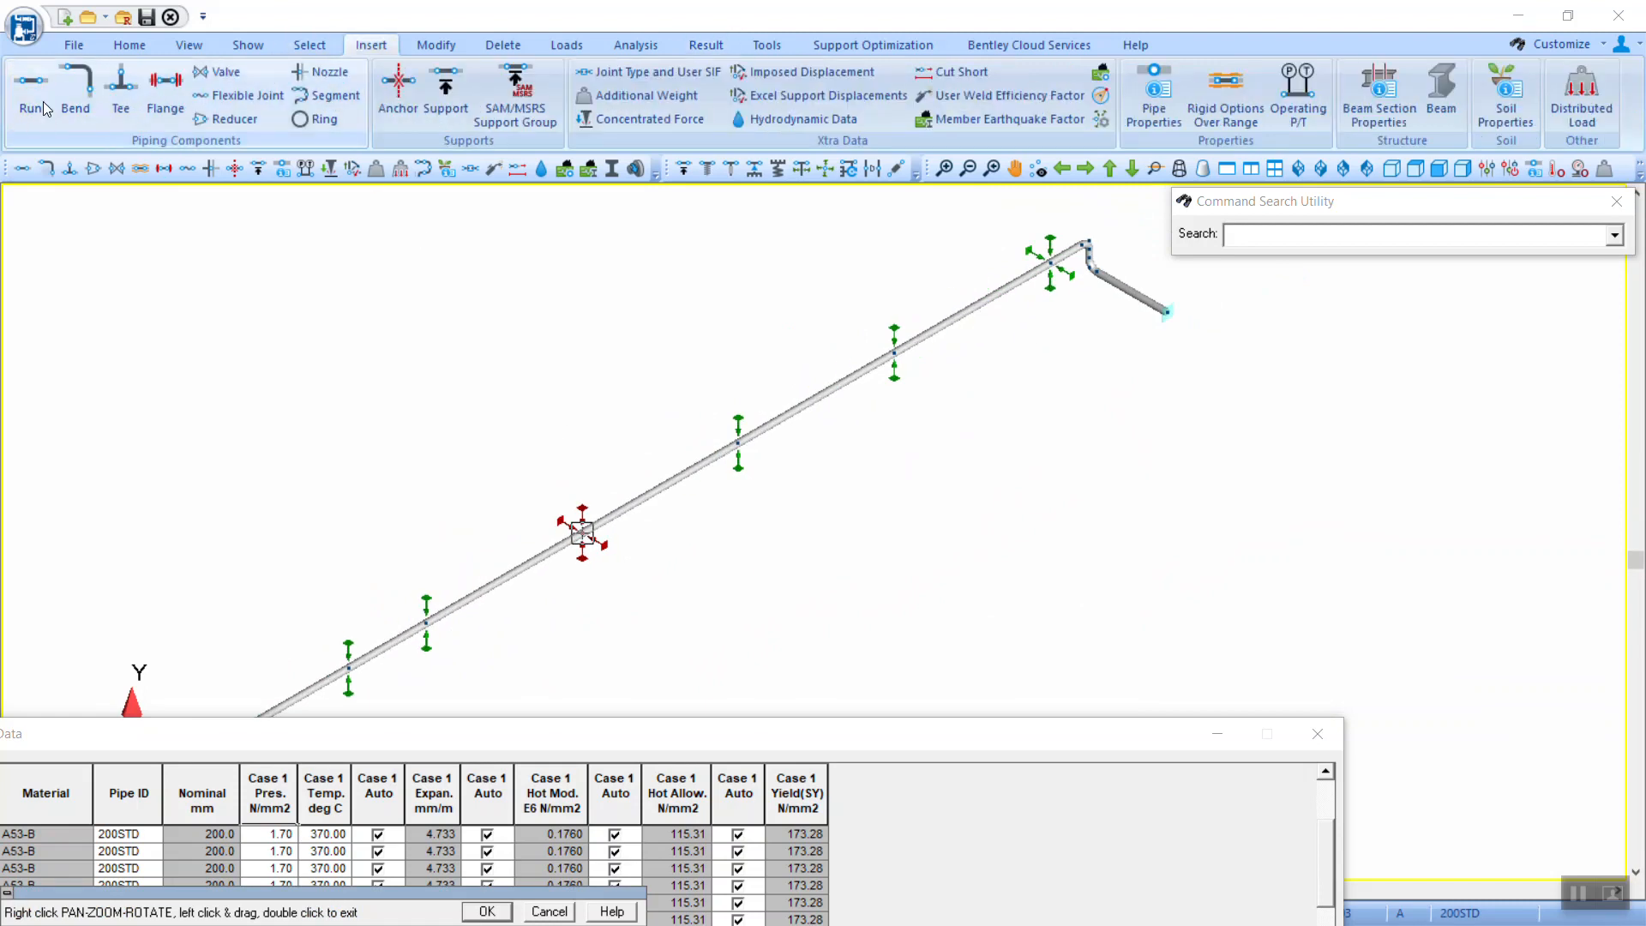
{"action": "left_click", "coordinate": [40, 109]}
{"action": "left_click_drag", "start_coordinate": [806, 289], "coordinate": [947, 447]}
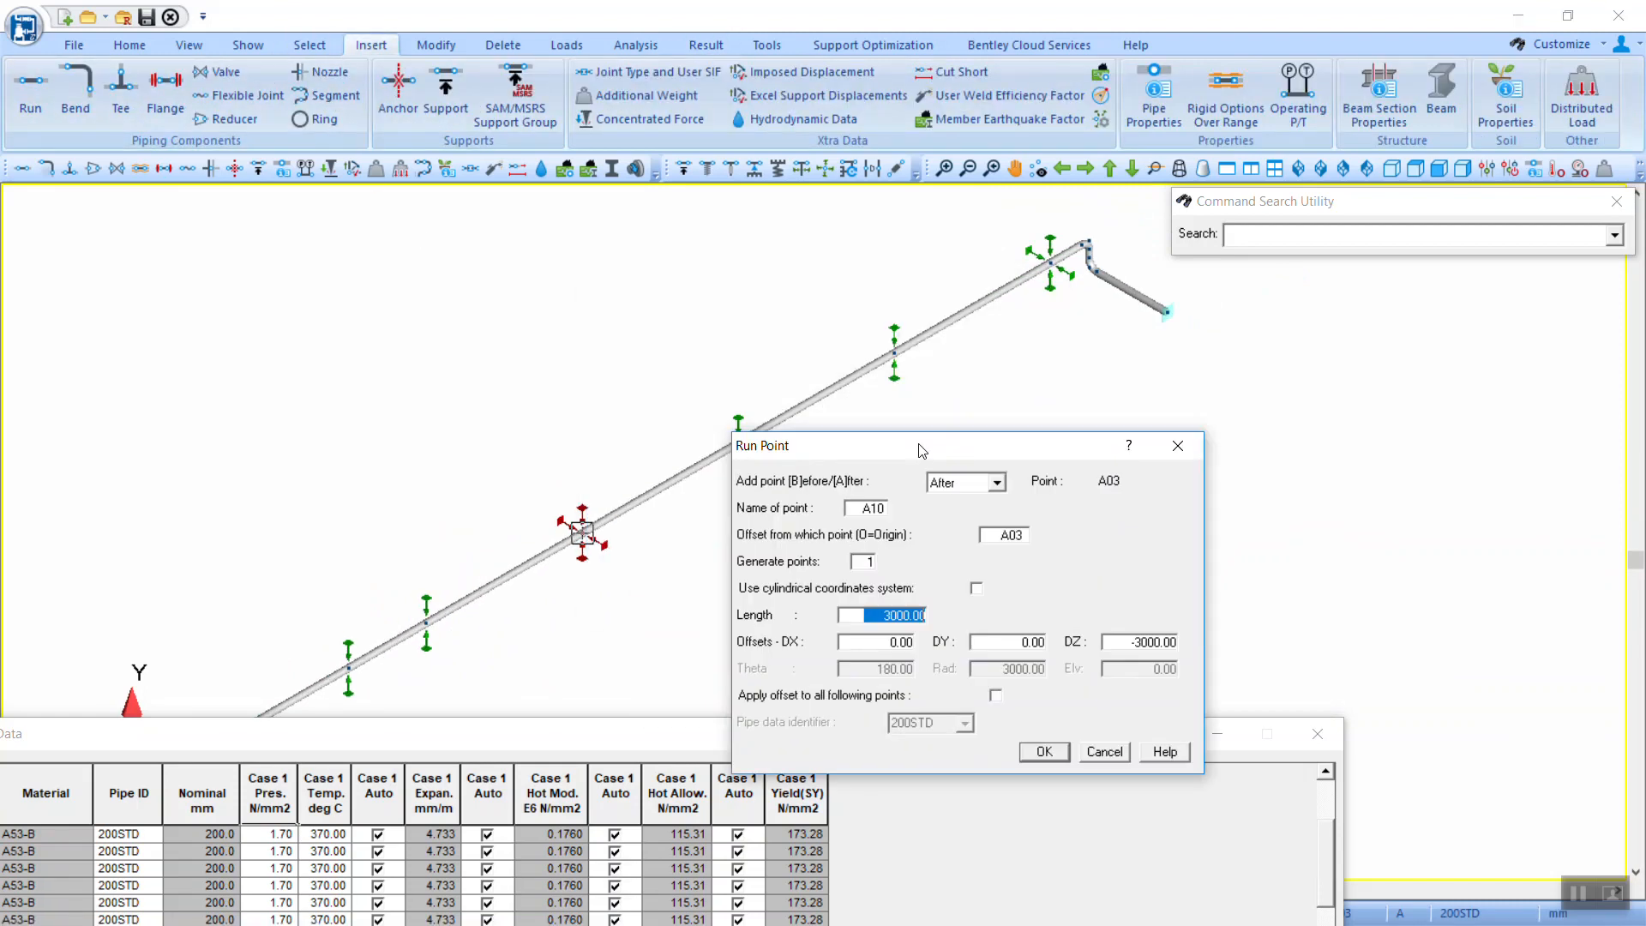
{"action": "left_click_drag", "start_coordinate": [793, 442], "coordinate": [952, 463]}
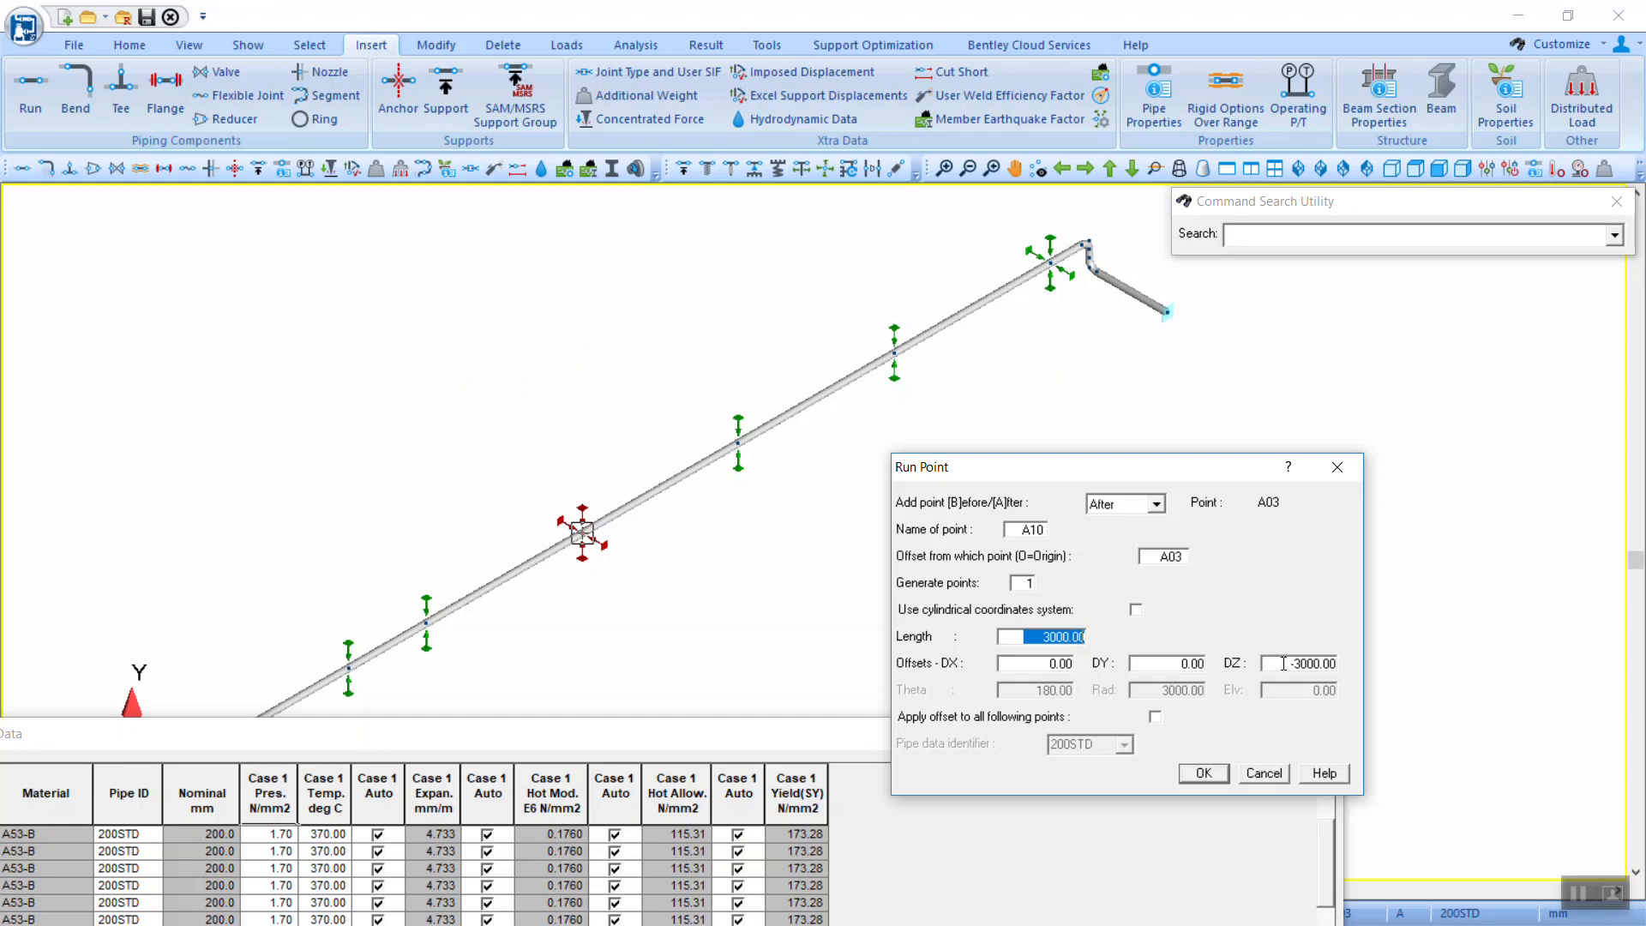
Step: Set the DZ offset of run point A10 to -1000 mm and create it after point A03
{"action": "left_click", "coordinate": [1161, 665]}
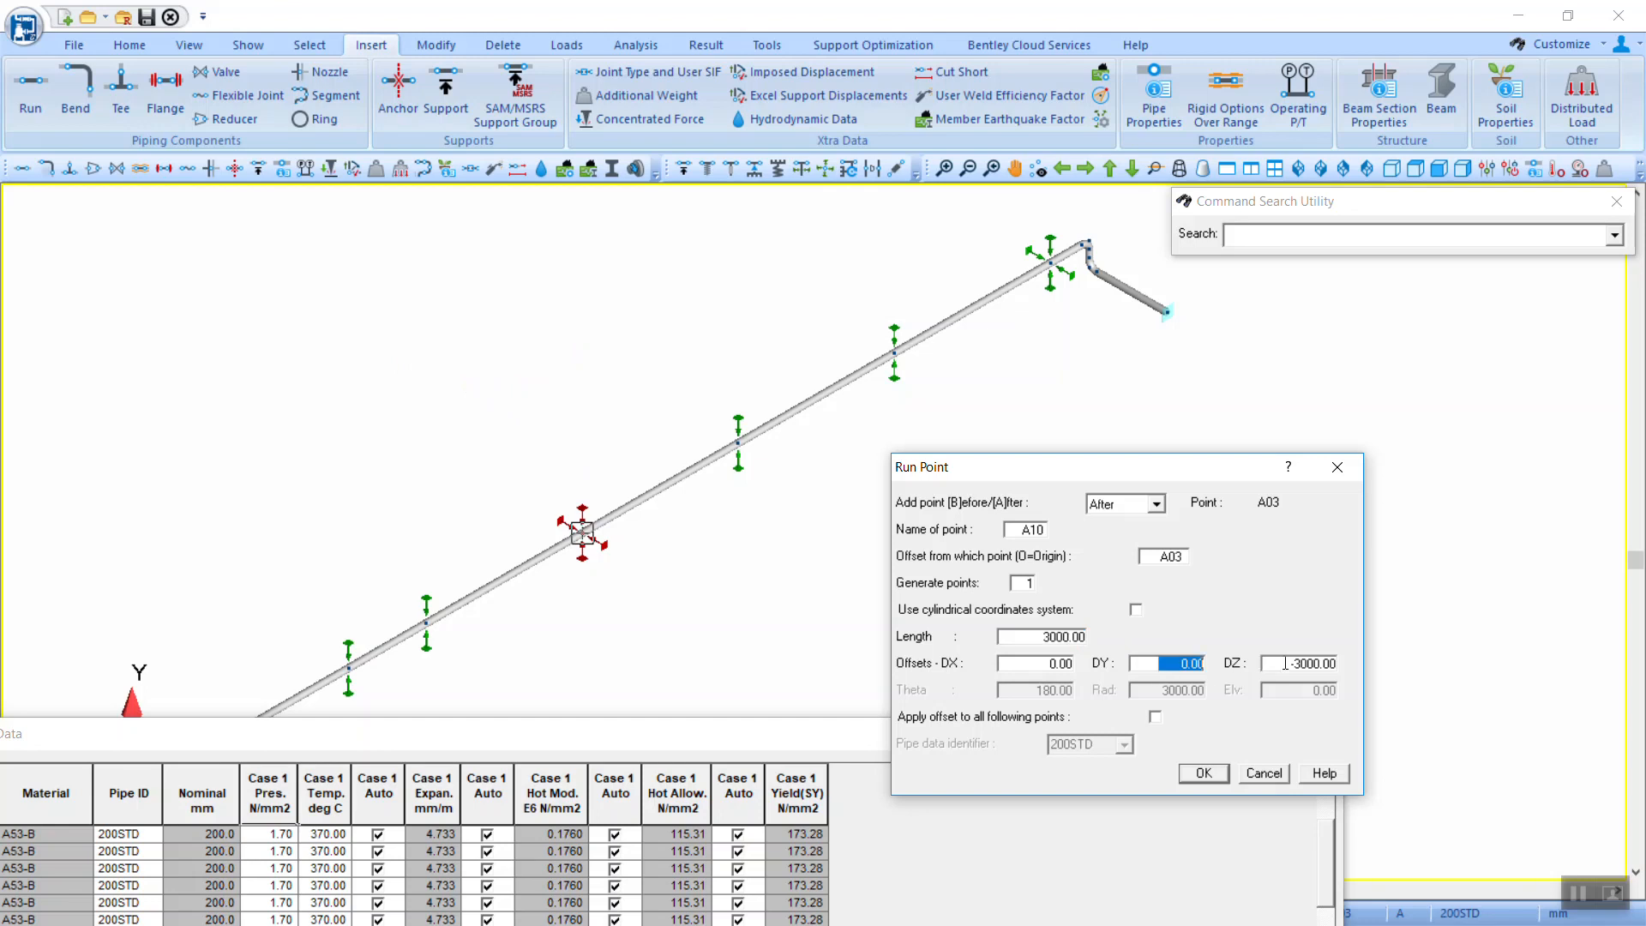
{"action": "left_click", "coordinate": [1277, 665]}
{"action": "key", "text": "BackSpace"}
{"action": "key", "text": "Tab"}
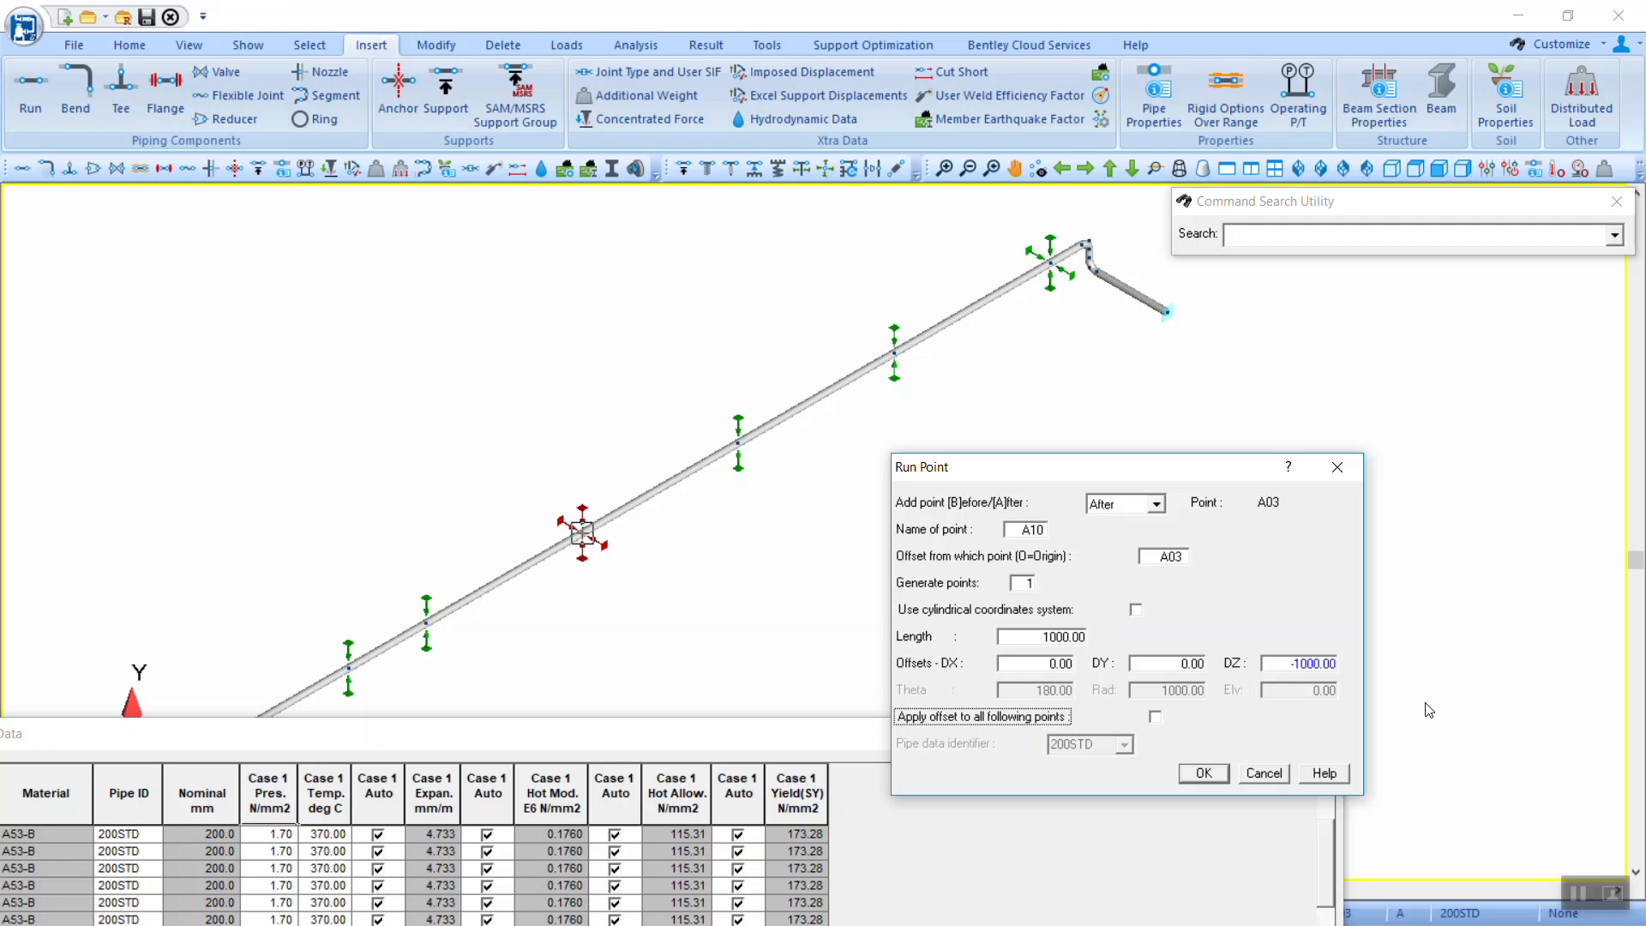
{"action": "key", "text": "shift+Tab"}
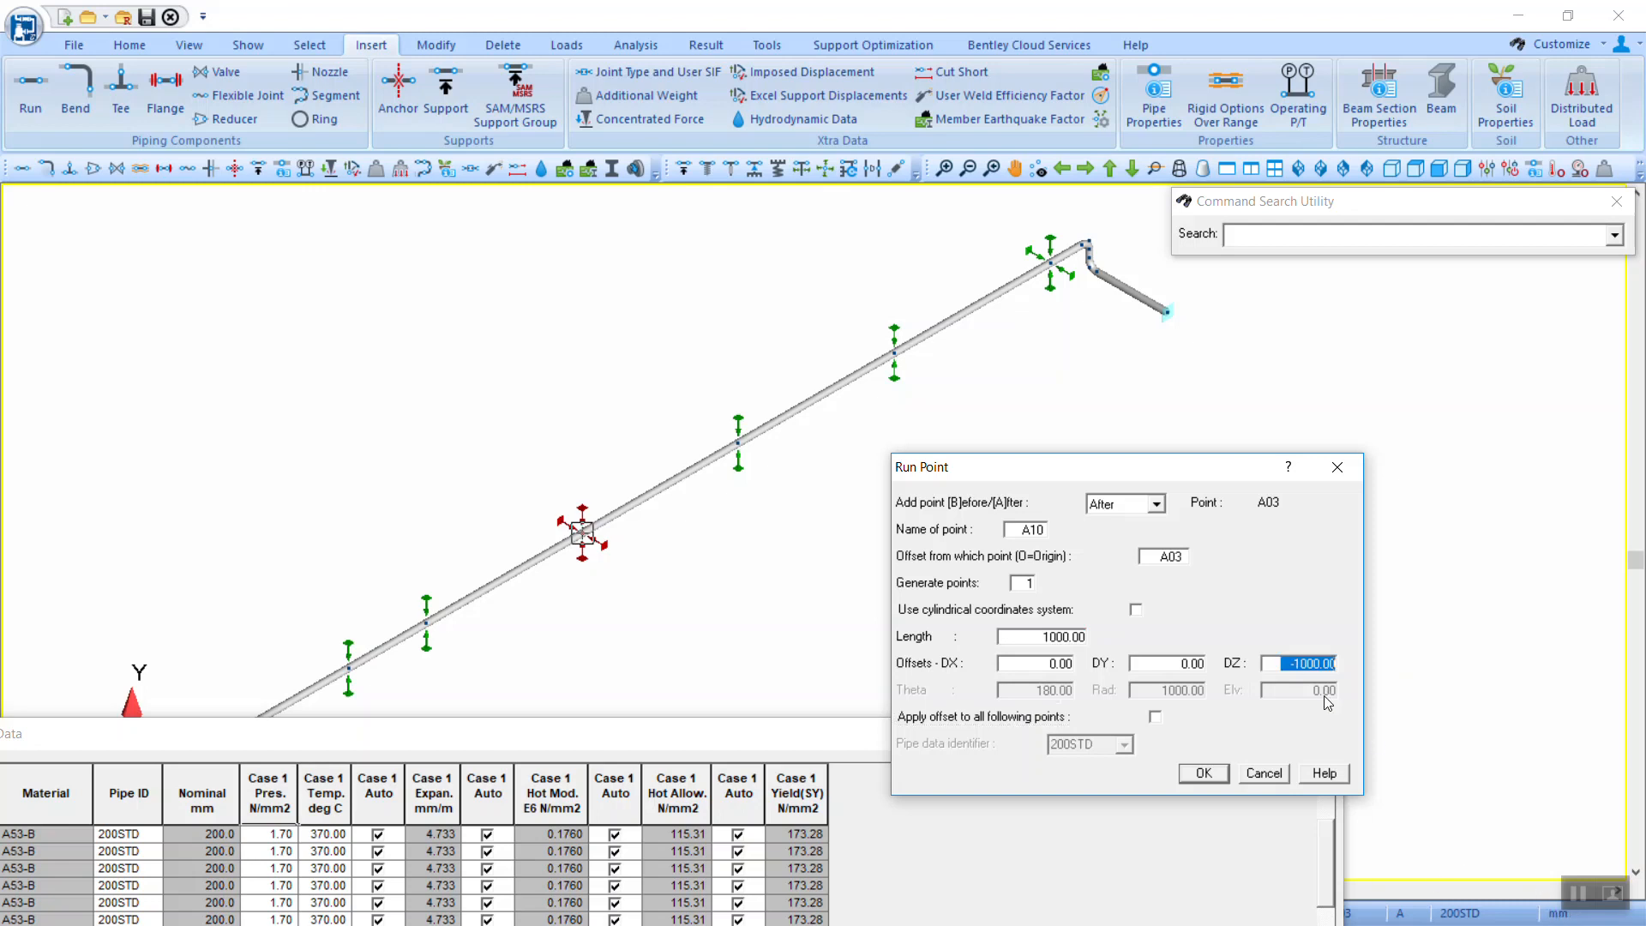
{"action": "left_click", "coordinate": [1203, 772]}
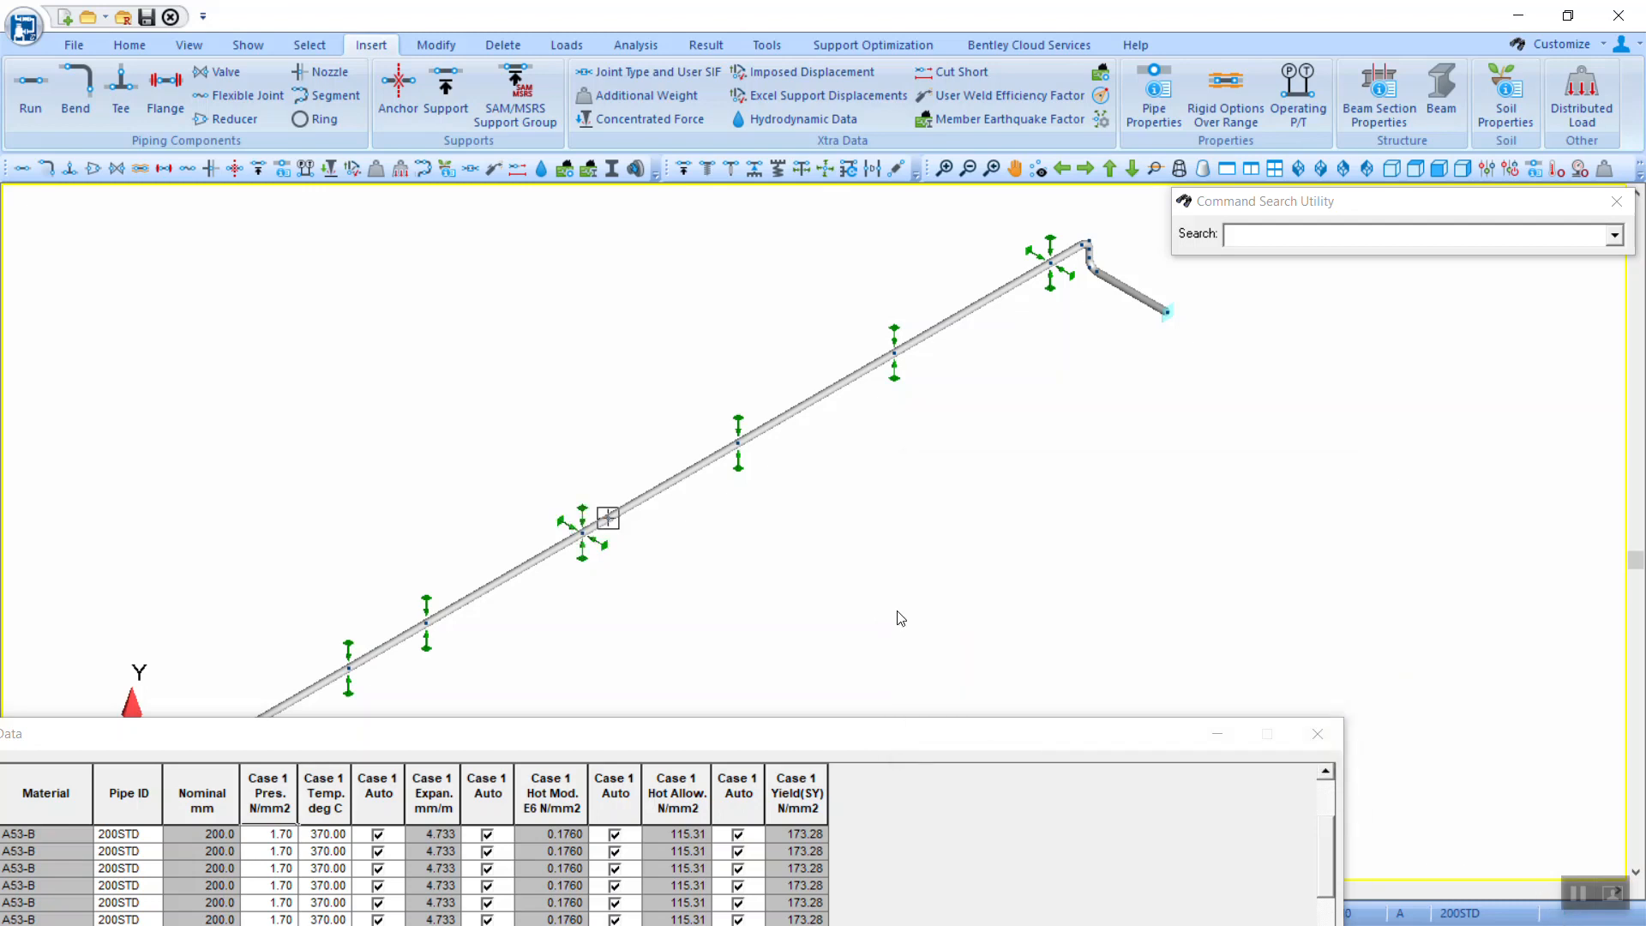
Step: Insert run point A11 after A10, offset DY 1000 mm and DZ 0, to start a vertical leg
{"action": "scroll", "coordinate": [605, 519], "scroll_direction": "up", "scroll_amount": 2}
{"action": "scroll", "coordinate": [604, 519], "scroll_direction": "up", "scroll_amount": 1}
{"action": "double_click", "coordinate": [613, 515]}
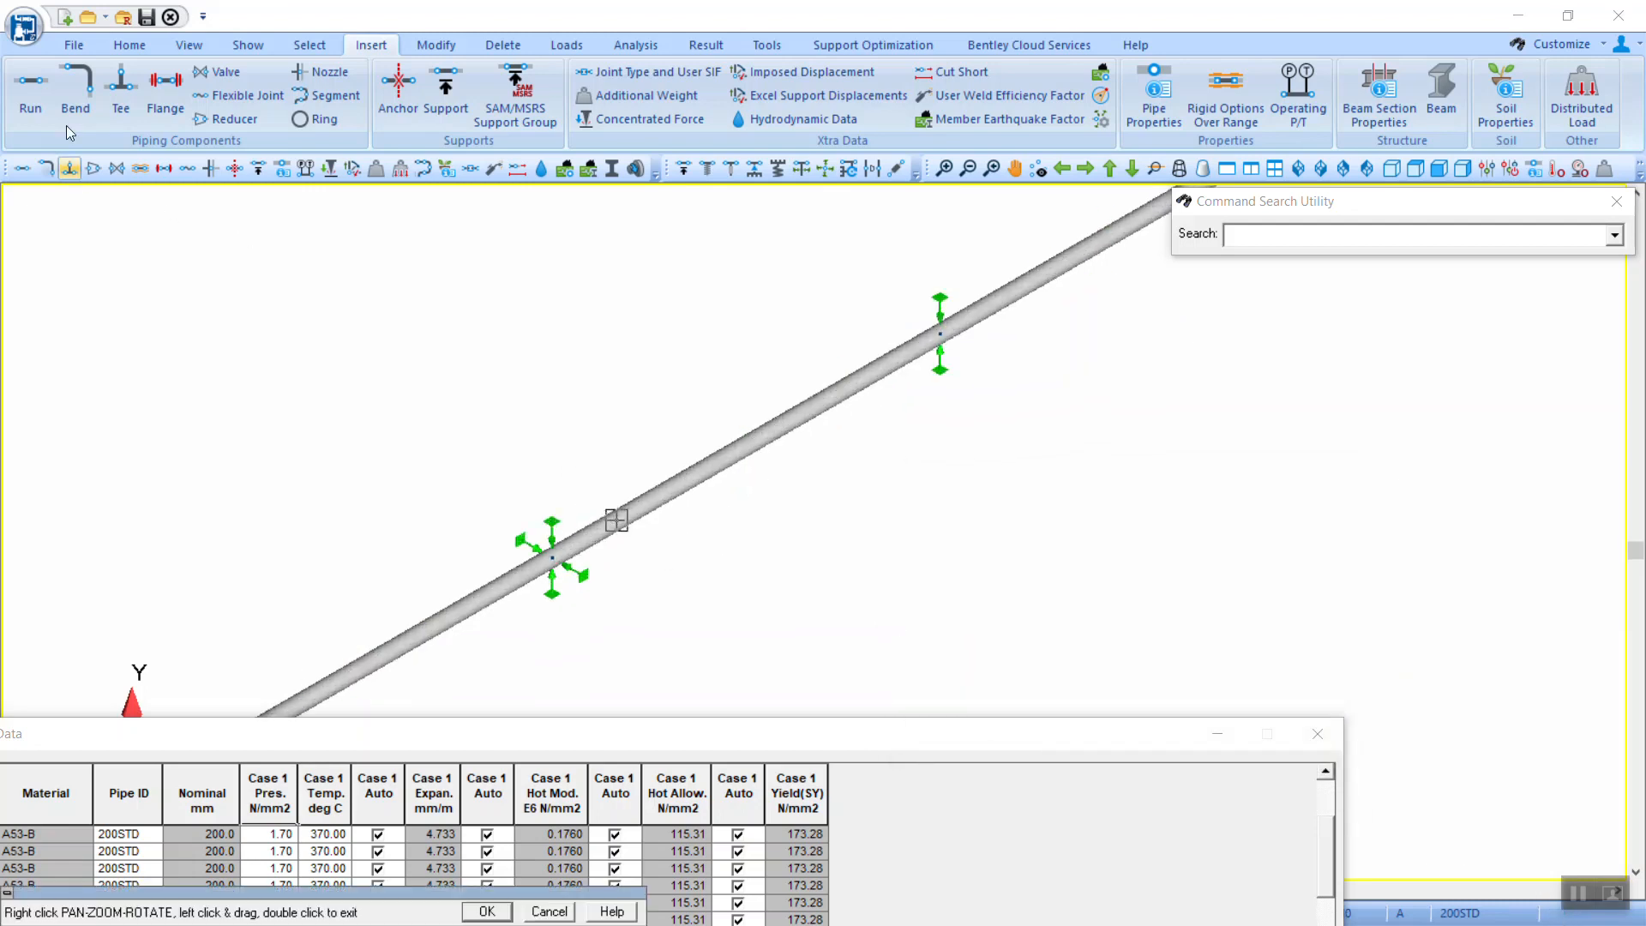
{"action": "left_click", "coordinate": [851, 488]}
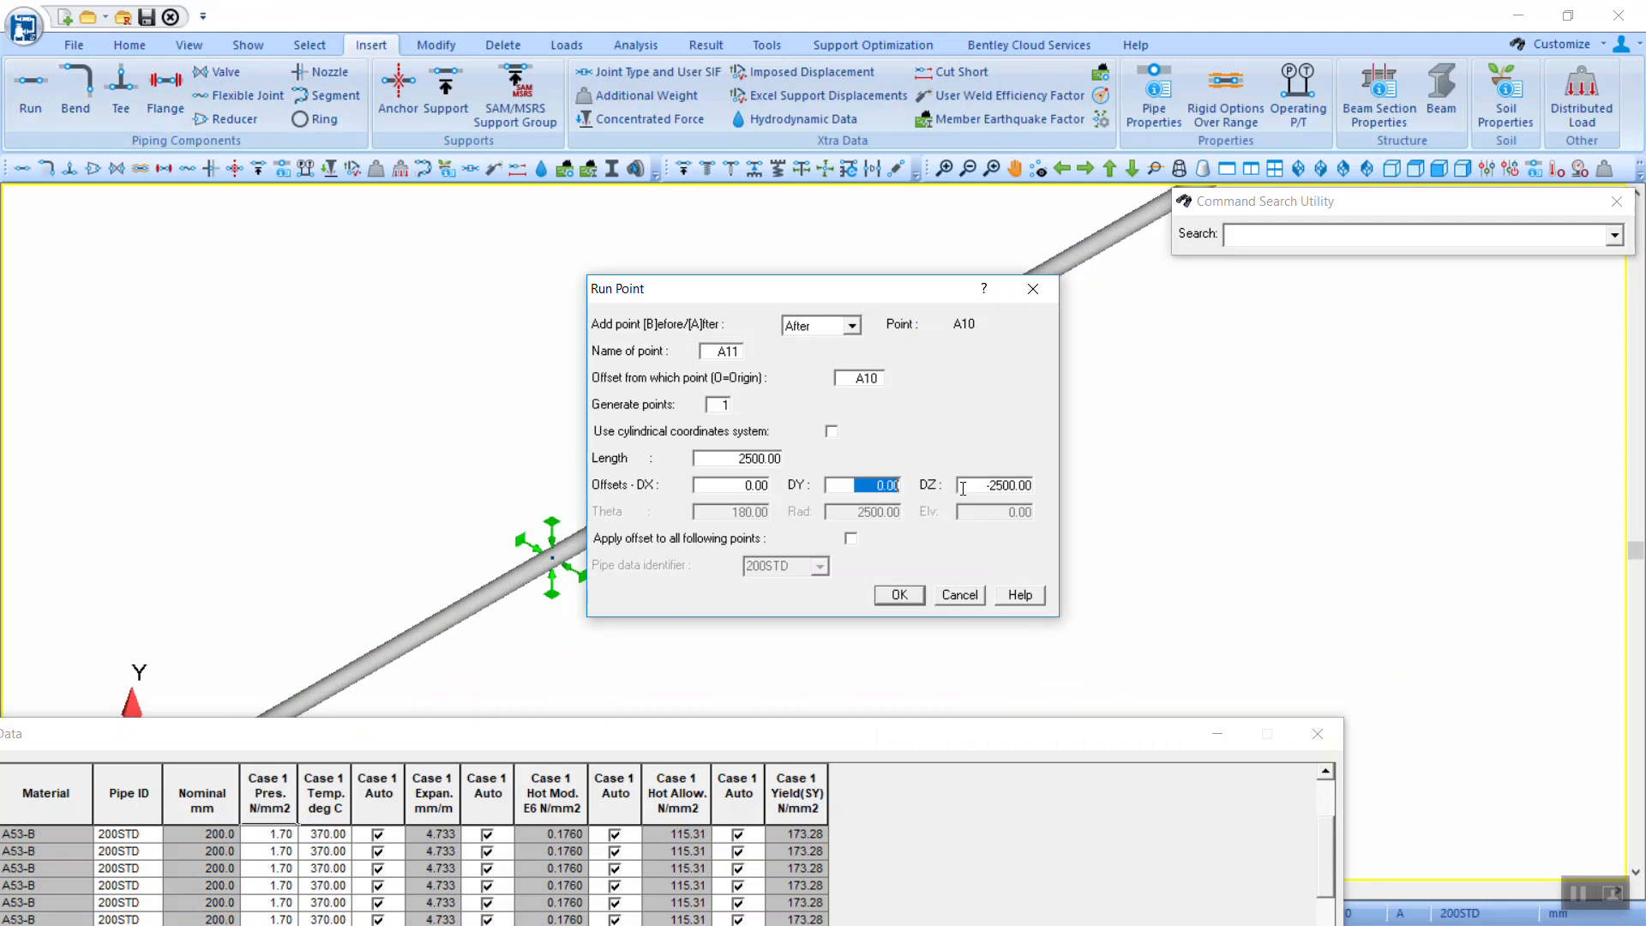
{"action": "type", "text": "10"}
{"action": "key", "text": "Tab"}
{"action": "type", "text": "0"}
{"action": "key", "text": "Tab"}
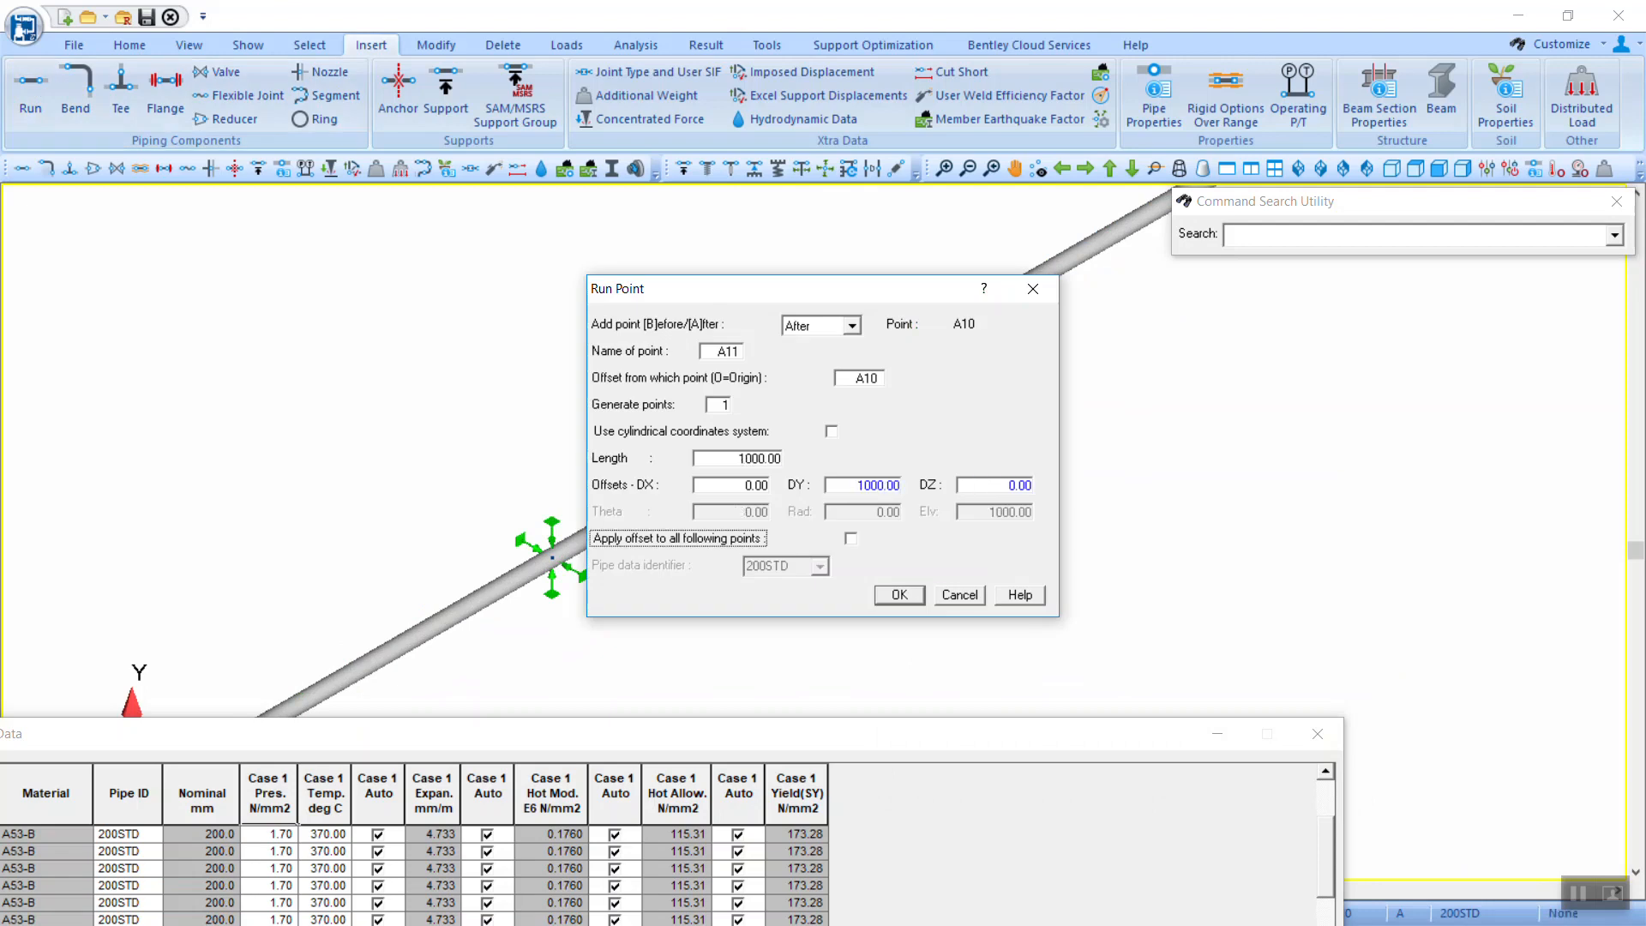
{"action": "key", "text": "Return"}
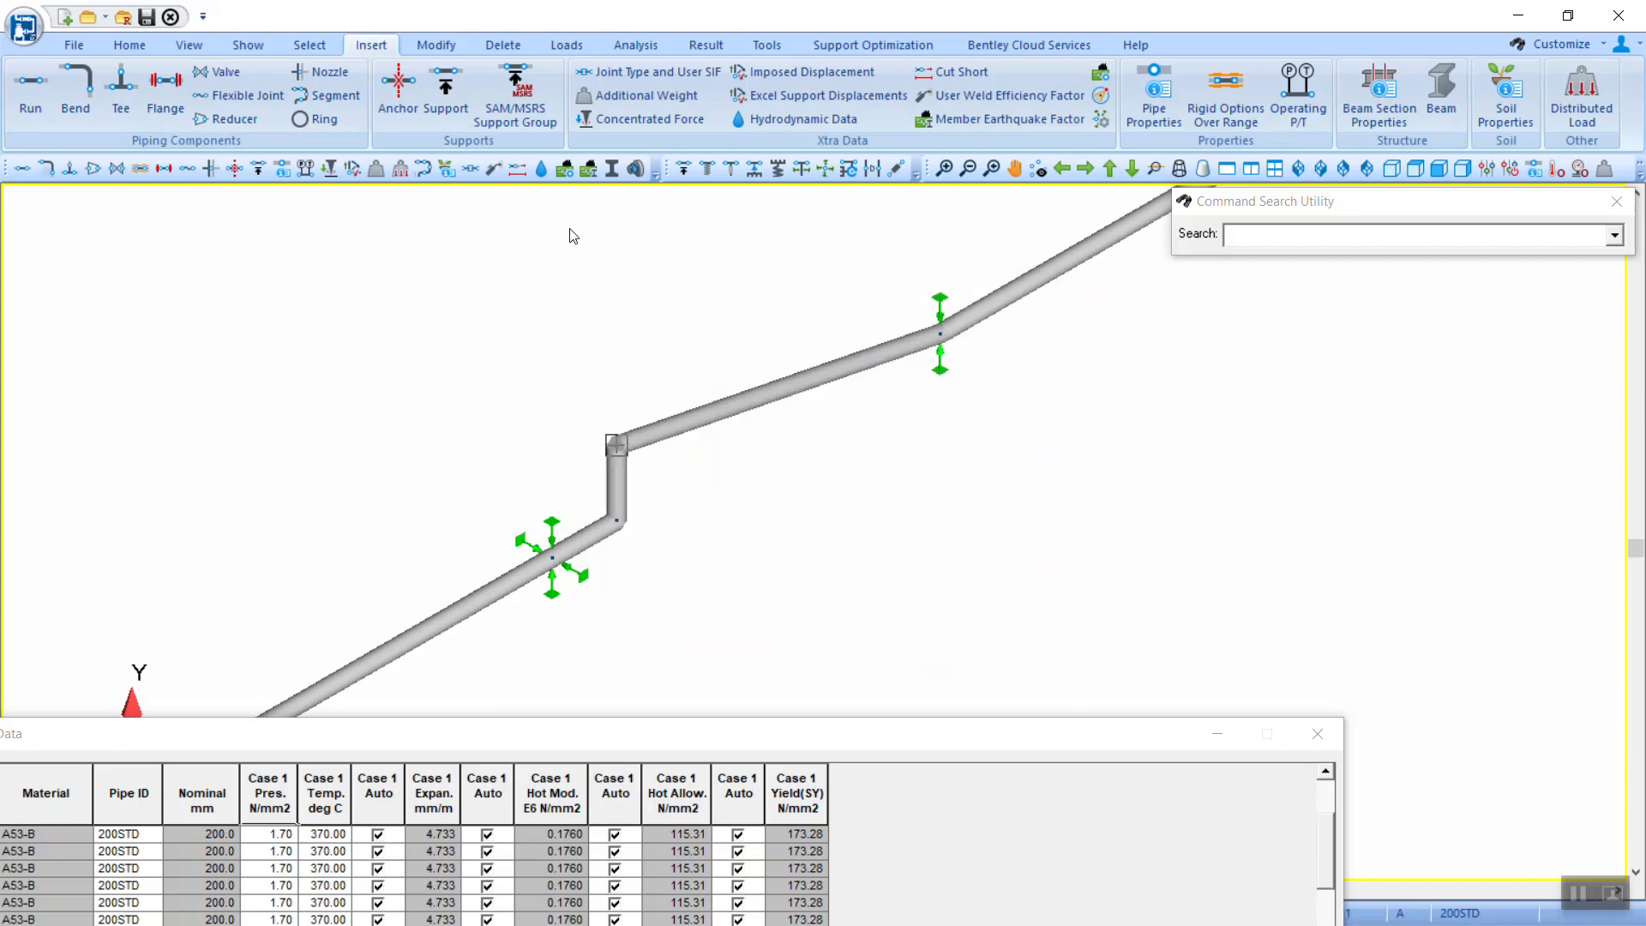
{"action": "left_click", "coordinate": [30, 90]}
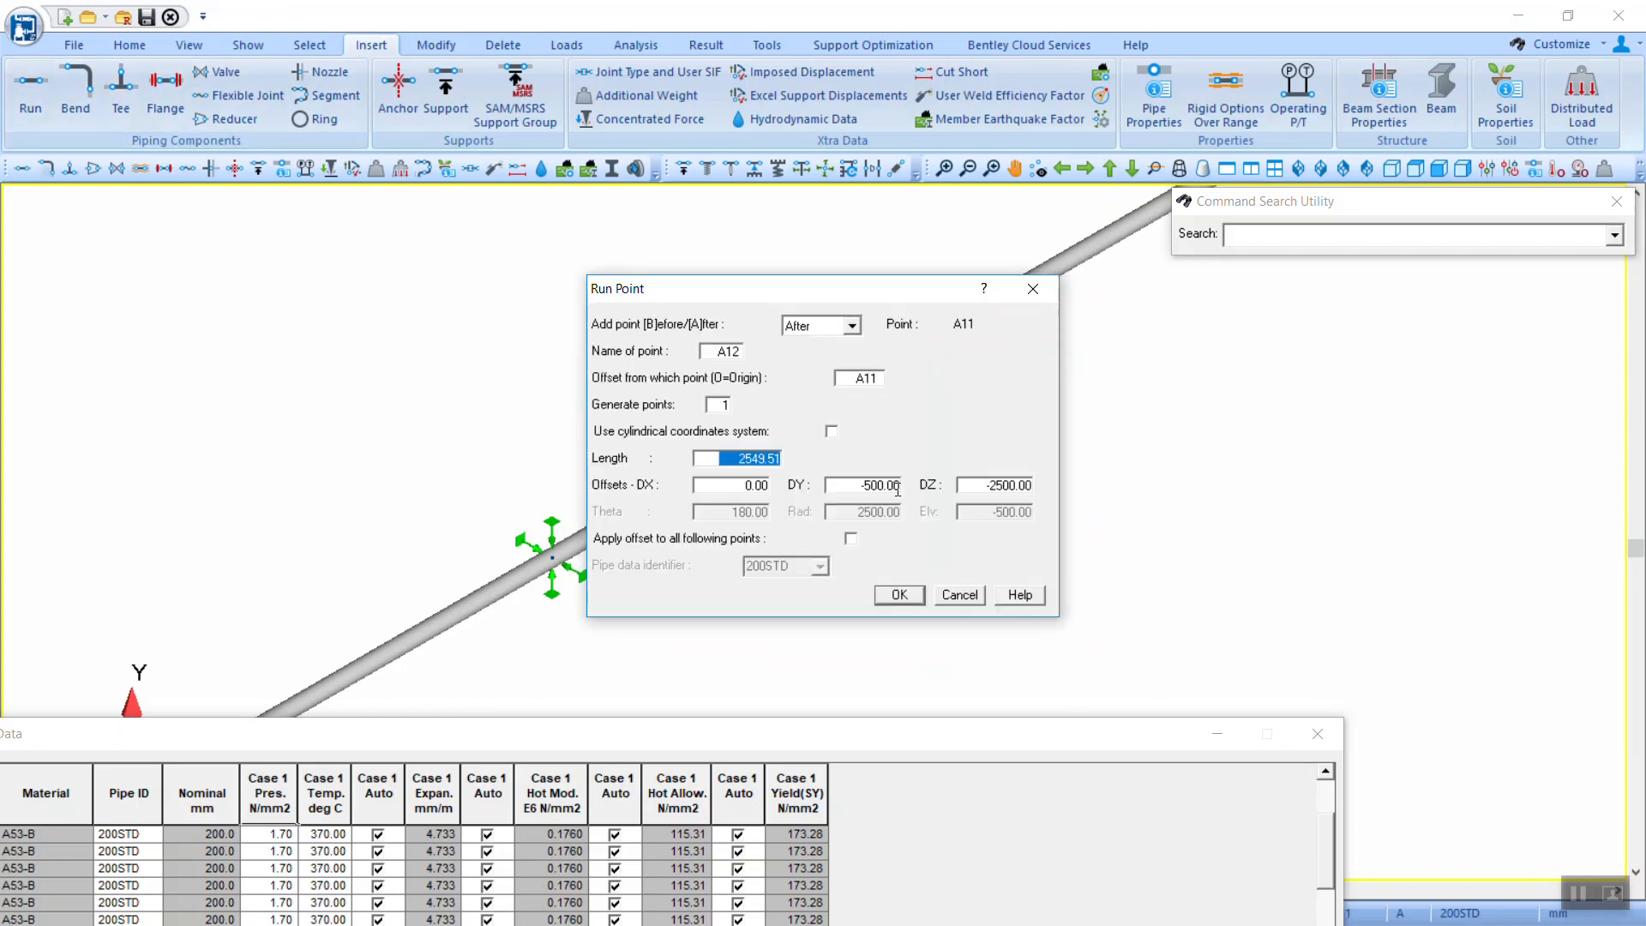
{"action": "left_click", "coordinate": [982, 486]}
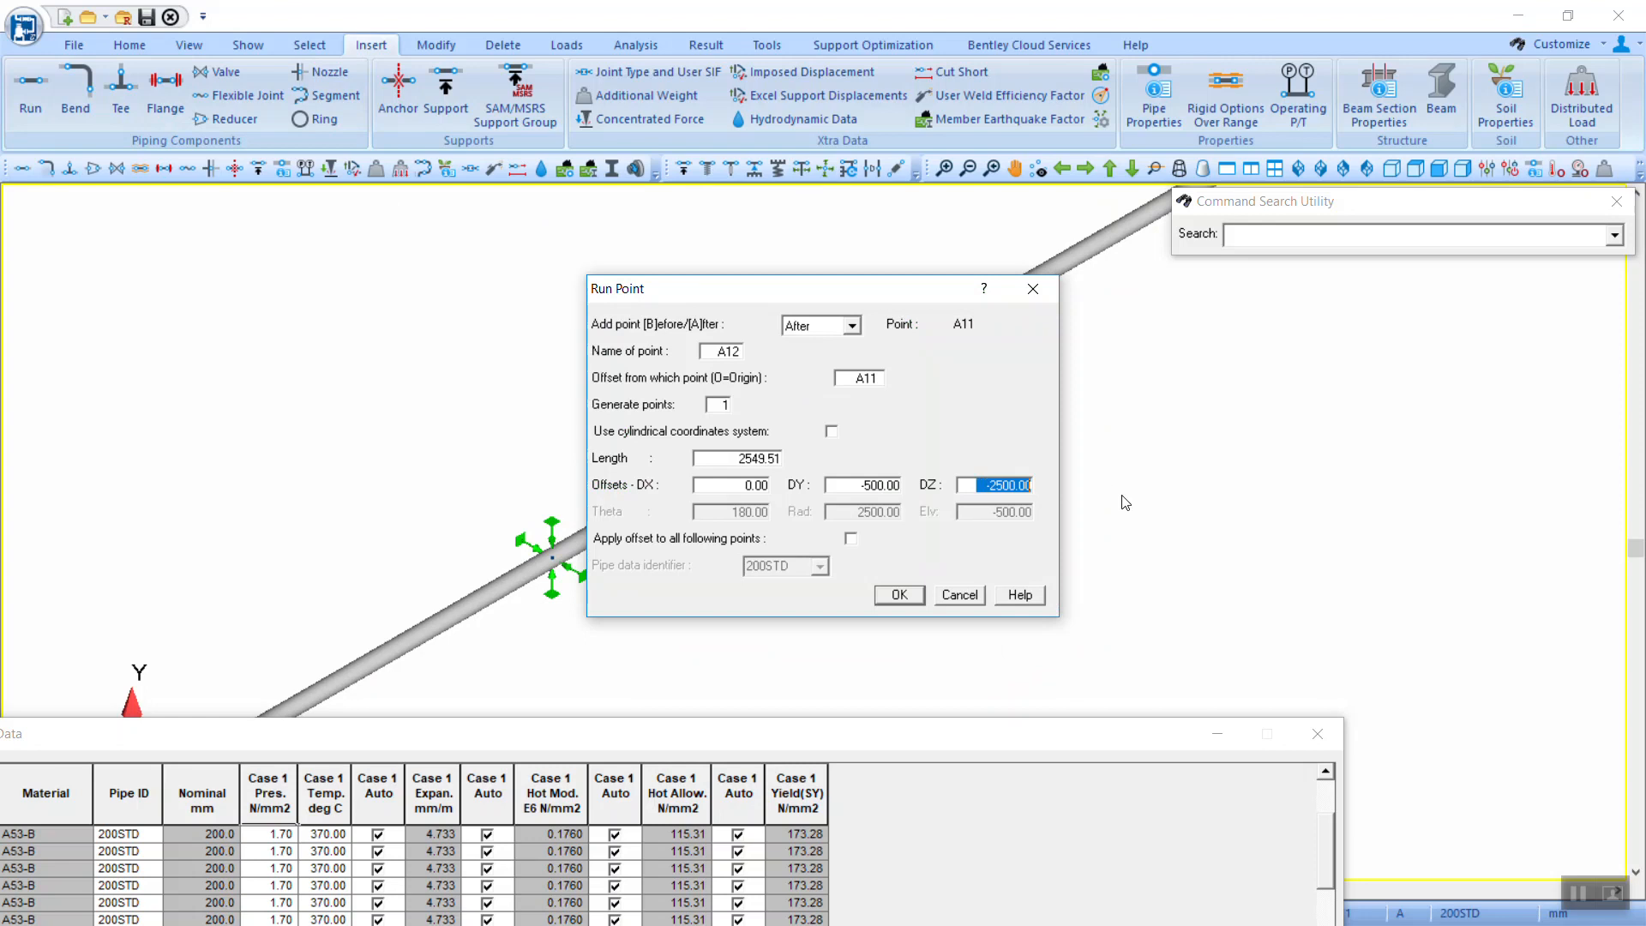
{"action": "key", "text": "BackSpace"}
{"action": "key", "text": "Tab"}
{"action": "left_click", "coordinate": [721, 487]}
{"action": "type", "text": "-"}
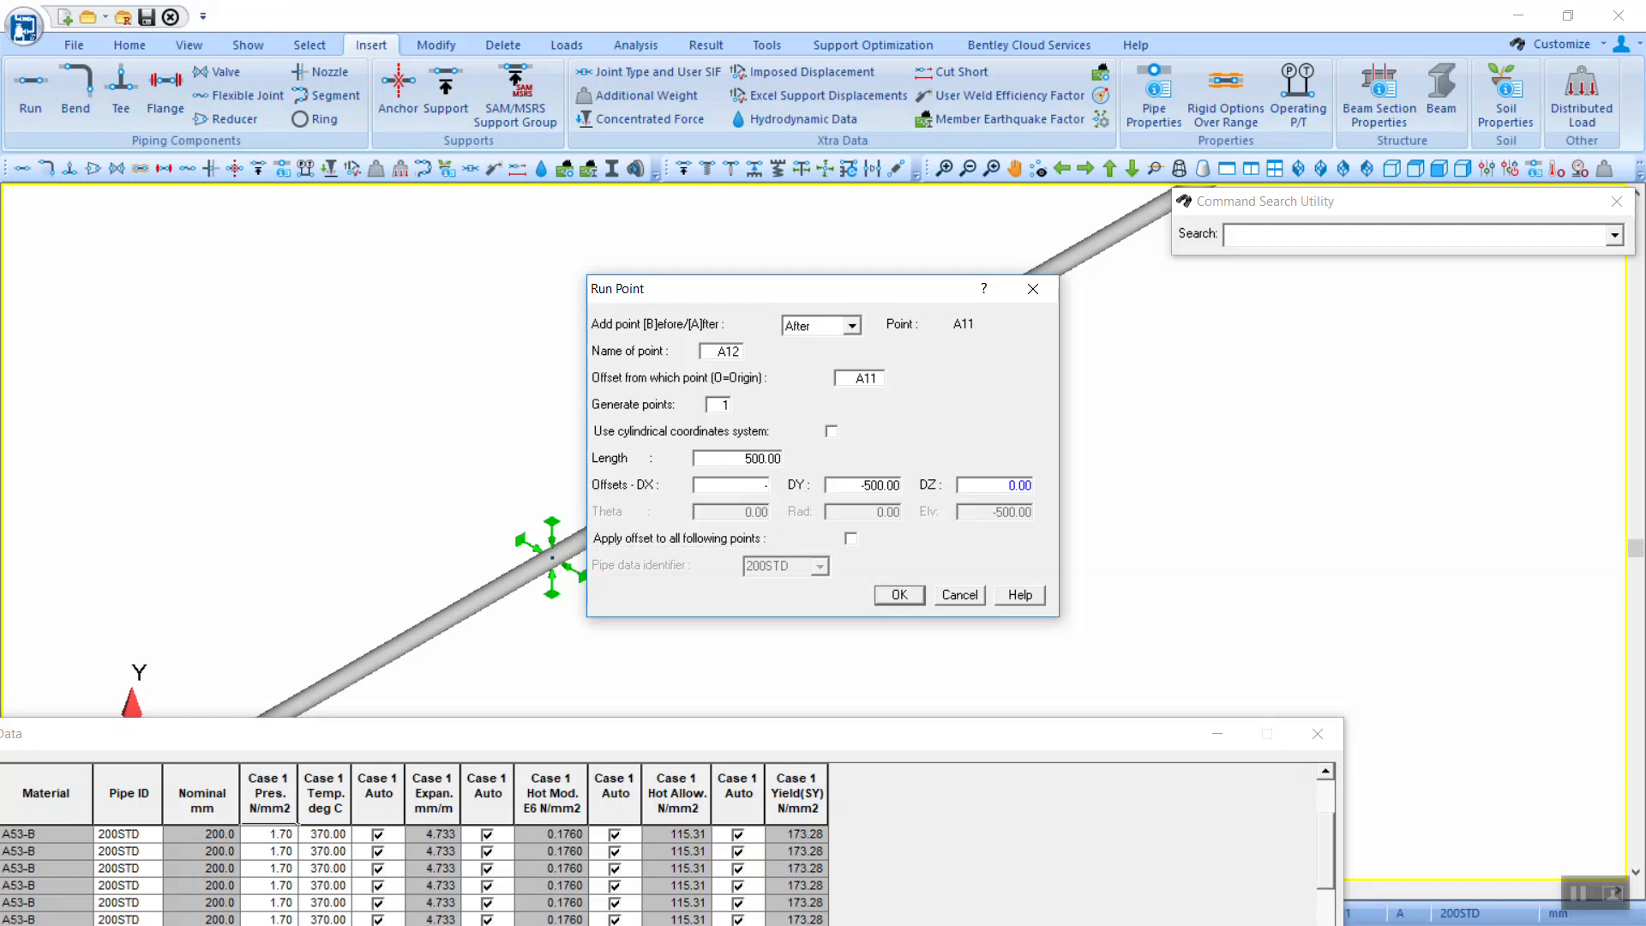
{"action": "key", "text": "Return"}
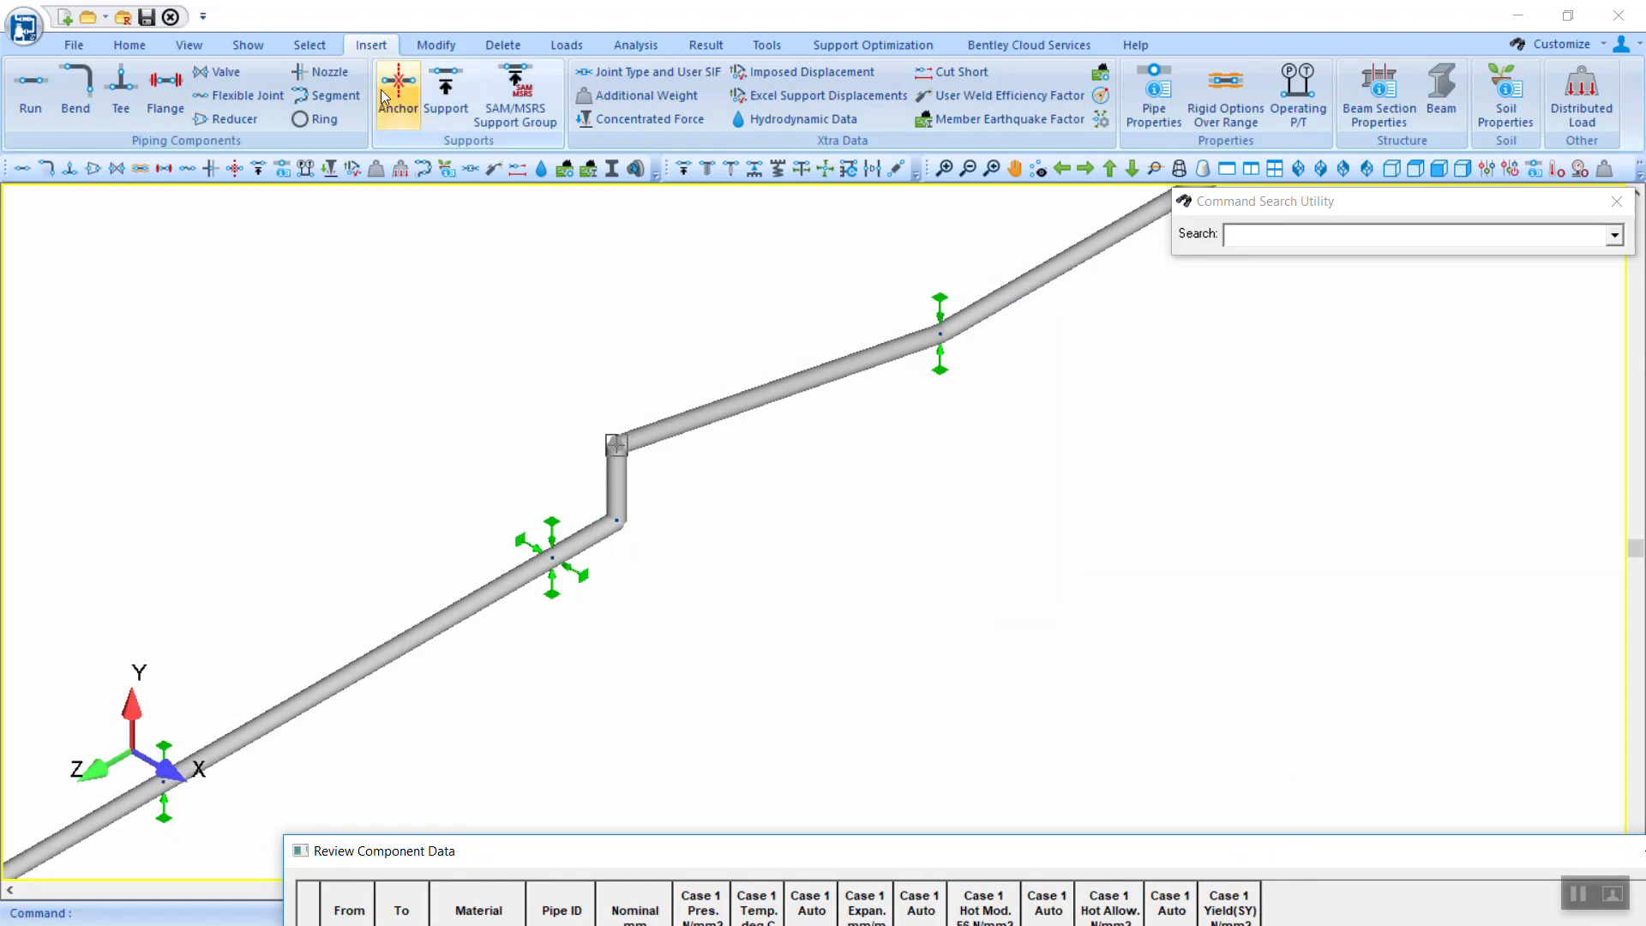
Step: Insert run point A12 after A11 with offsets DX -4000 mm, DY 0 and DZ 0
{"action": "left_click", "coordinate": [31, 85]}
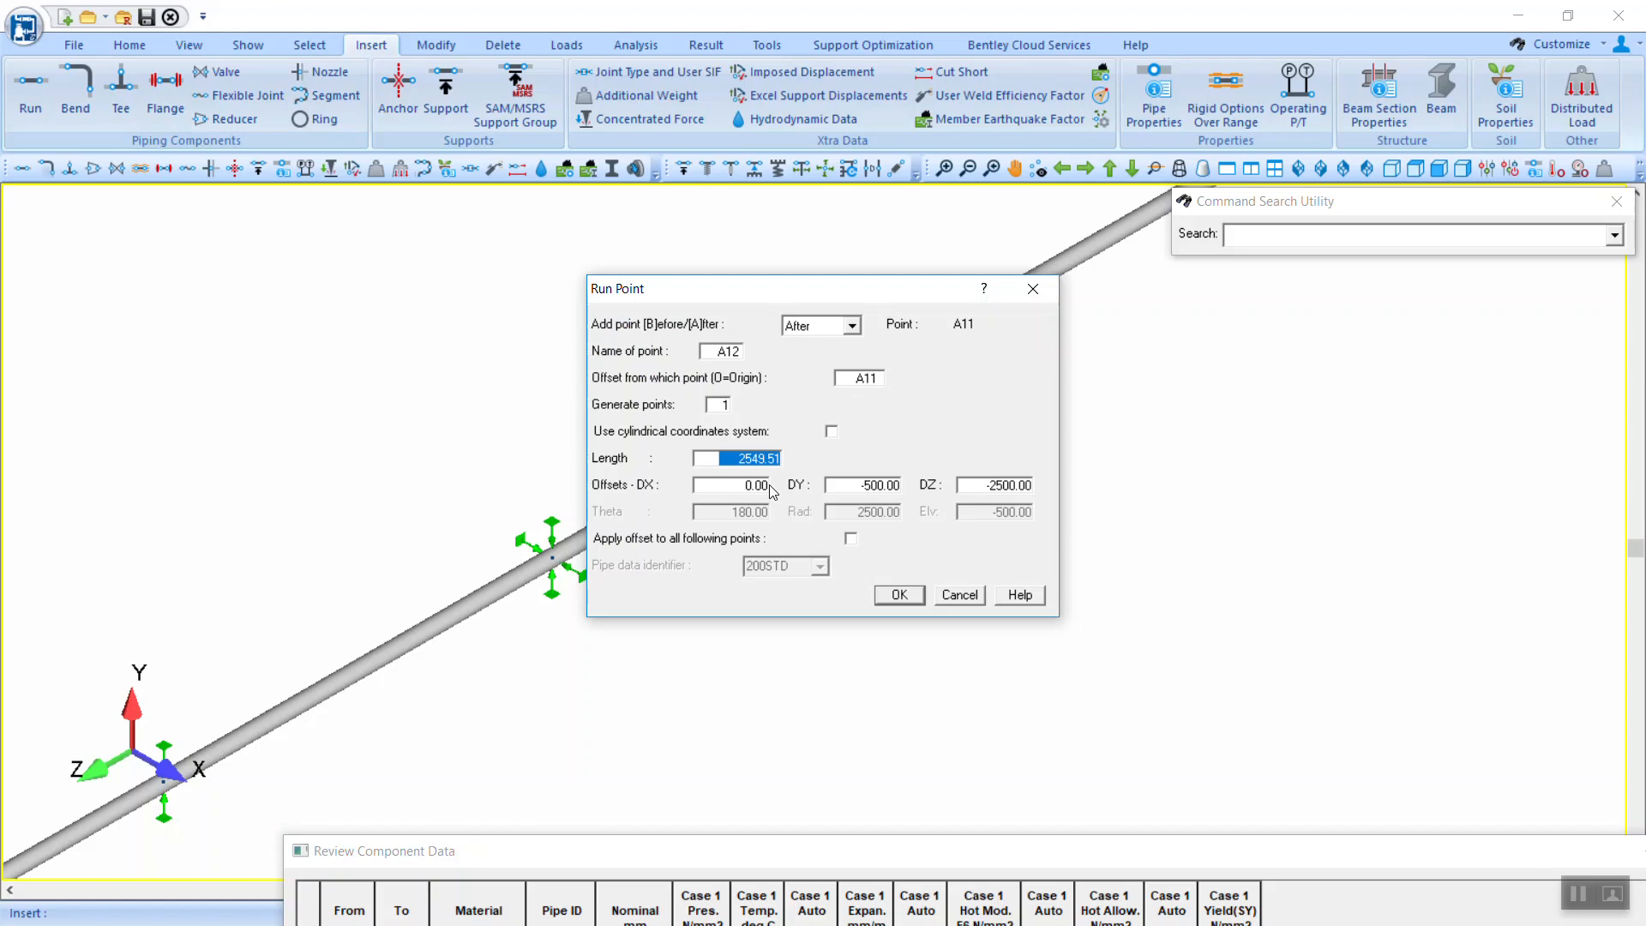
{"action": "key", "text": "Tab"}
{"action": "type", "text": "-4000"}
{"action": "key", "text": "Tab"}
{"action": "type", "text": "0"}
{"action": "key", "text": "Tab"}
{"action": "type", "text": "0"}
{"action": "key", "text": "Tab"}
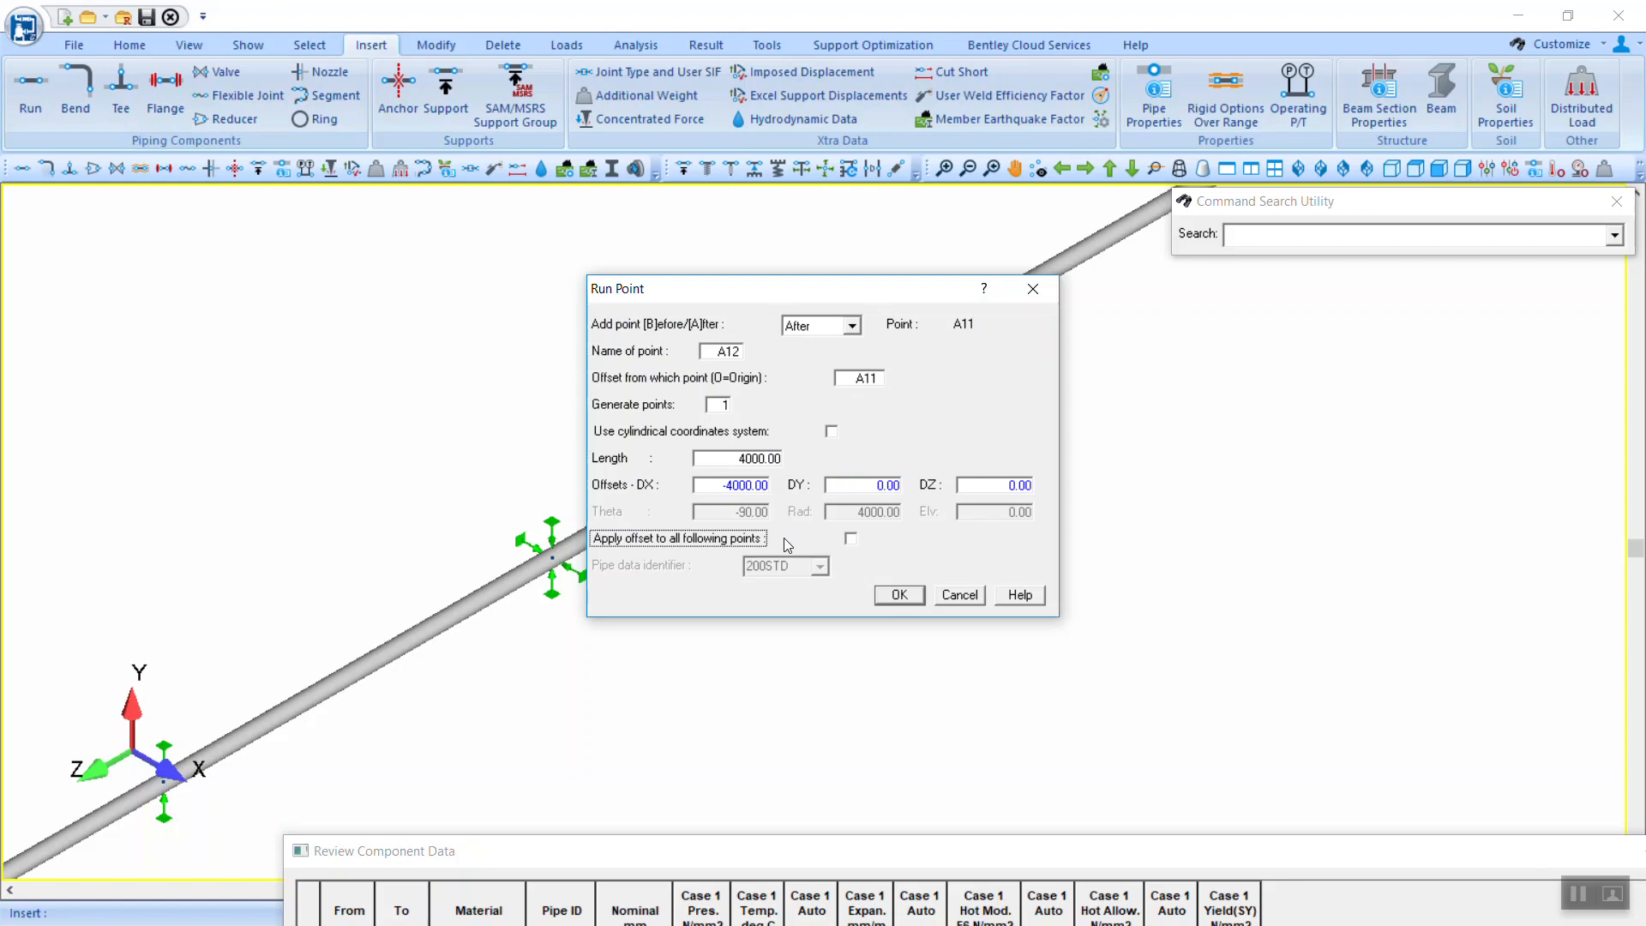
{"action": "left_click", "coordinate": [899, 597]}
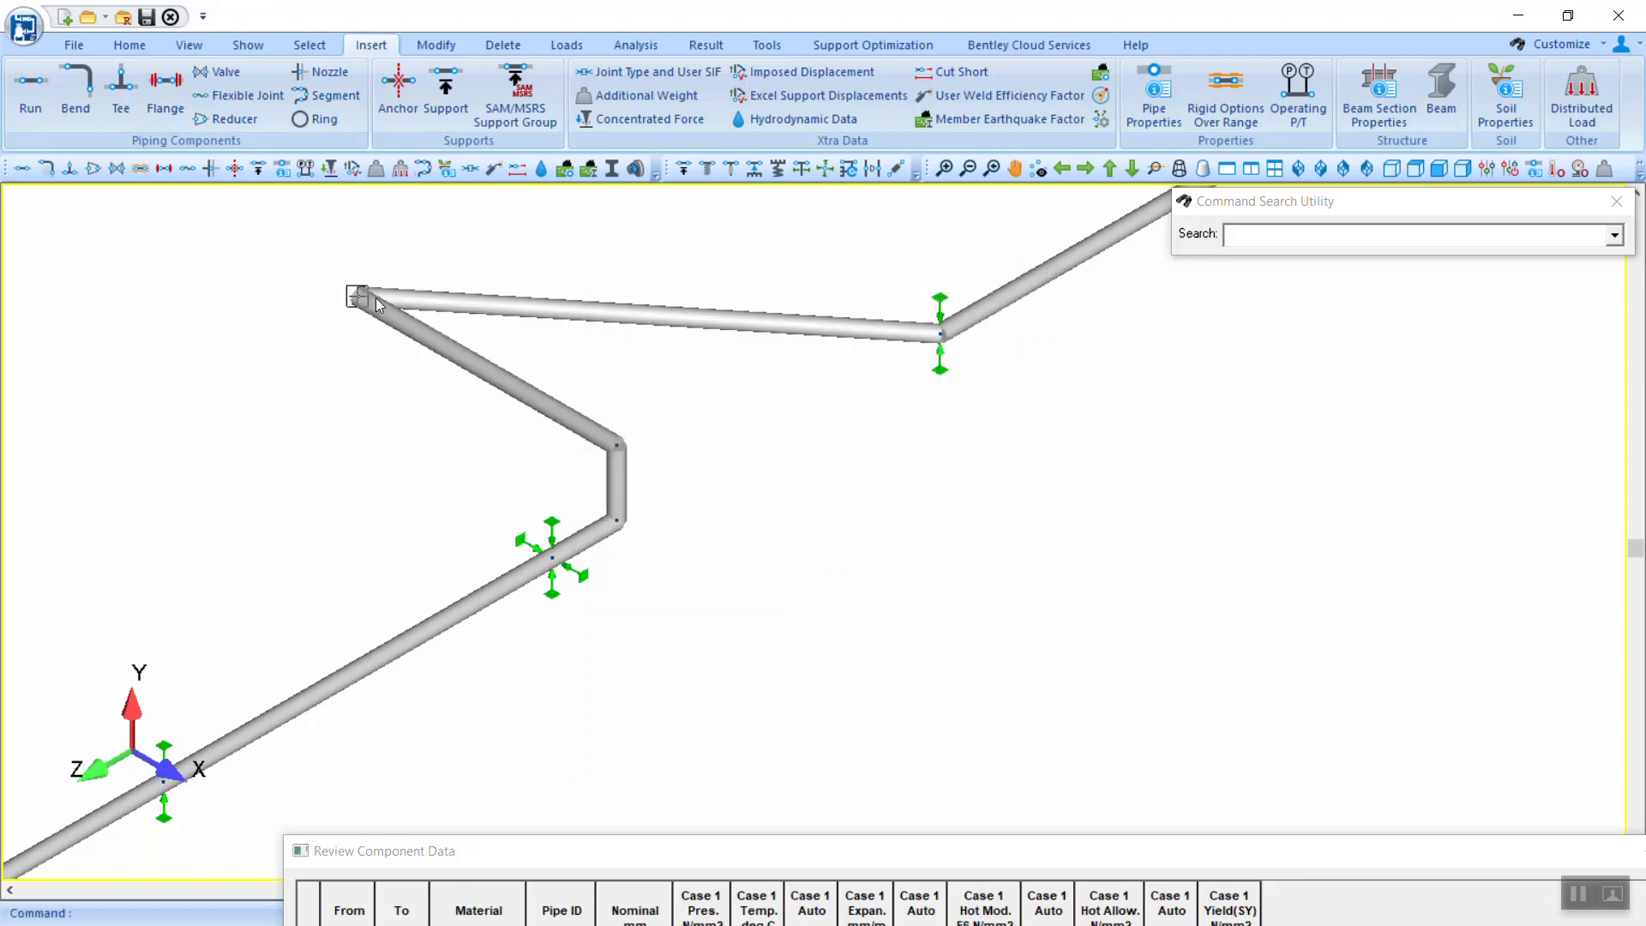
Step: Insert run point A13 after A12 with offsets DX 0, DY 0 and DZ -4000 mm
{"action": "left_click", "coordinate": [30, 86]}
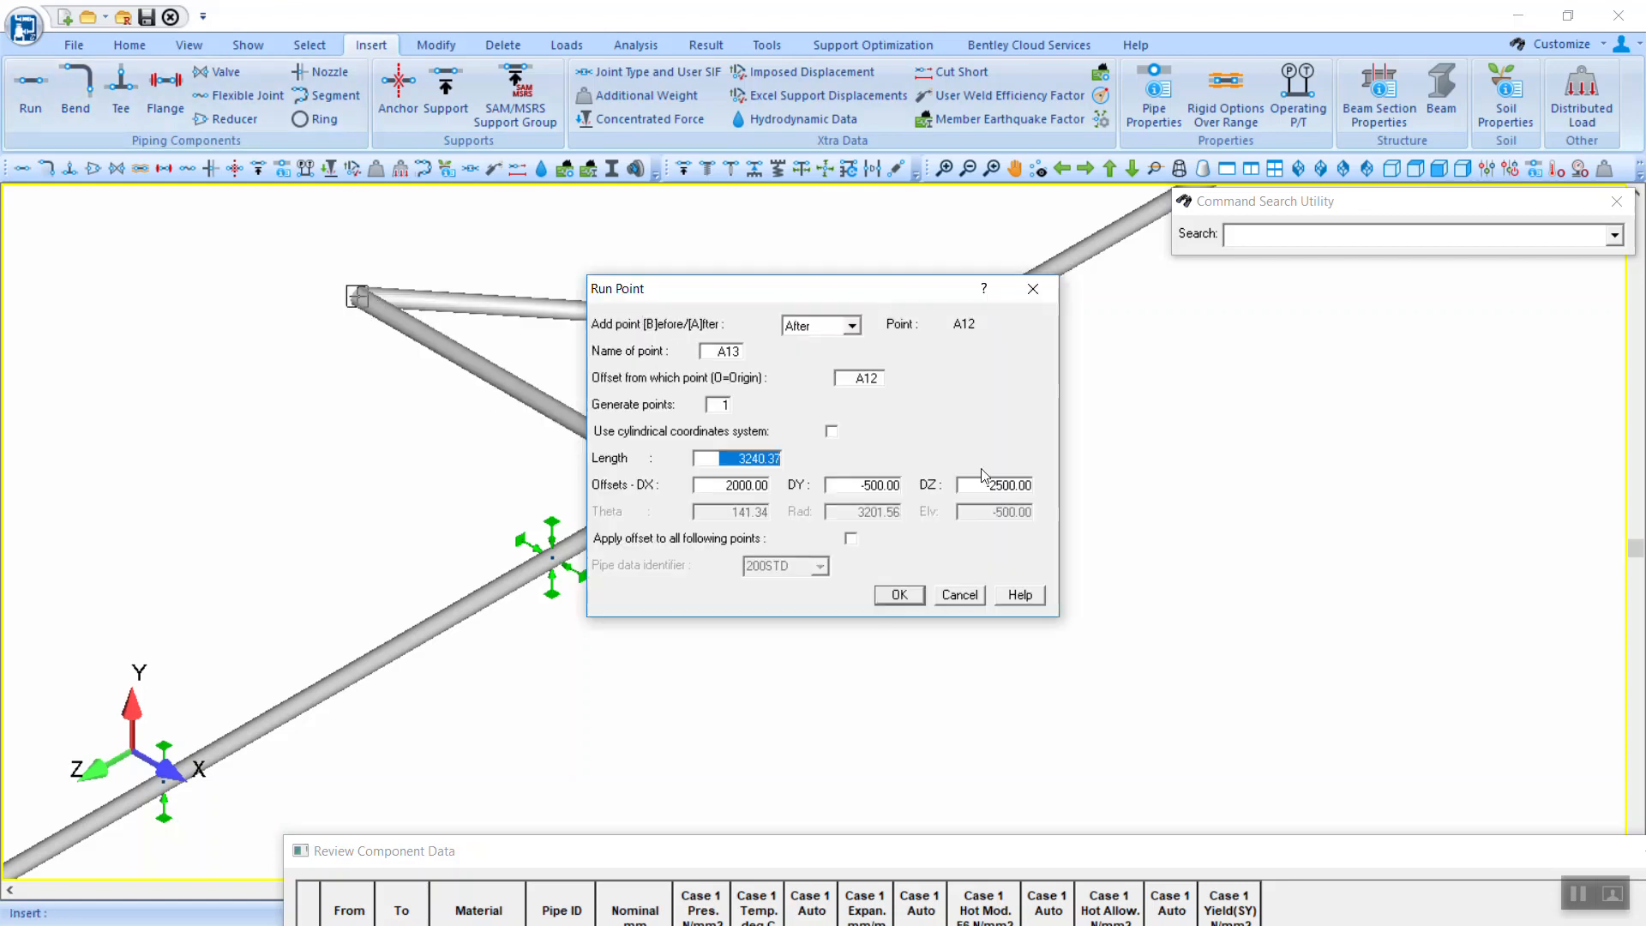
{"action": "left_click_drag", "start_coordinate": [978, 485], "coordinate": [1032, 489]}
{"action": "type", "text": "-"}
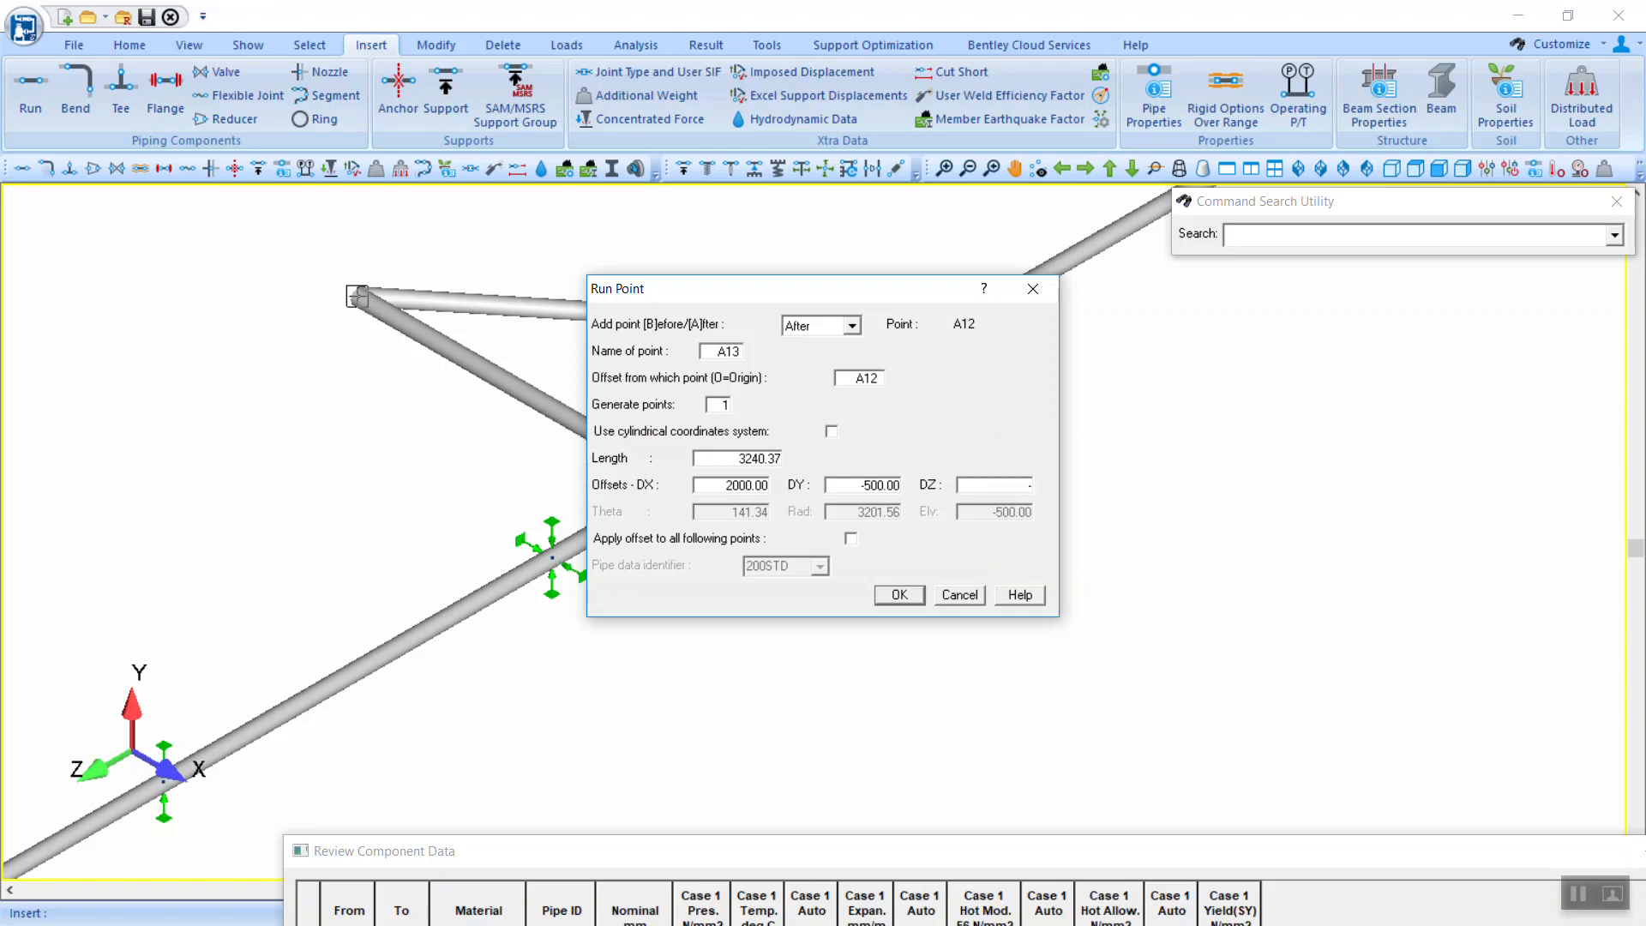
{"action": "type", "text": "4000"}
{"action": "key", "text": "Tab"}
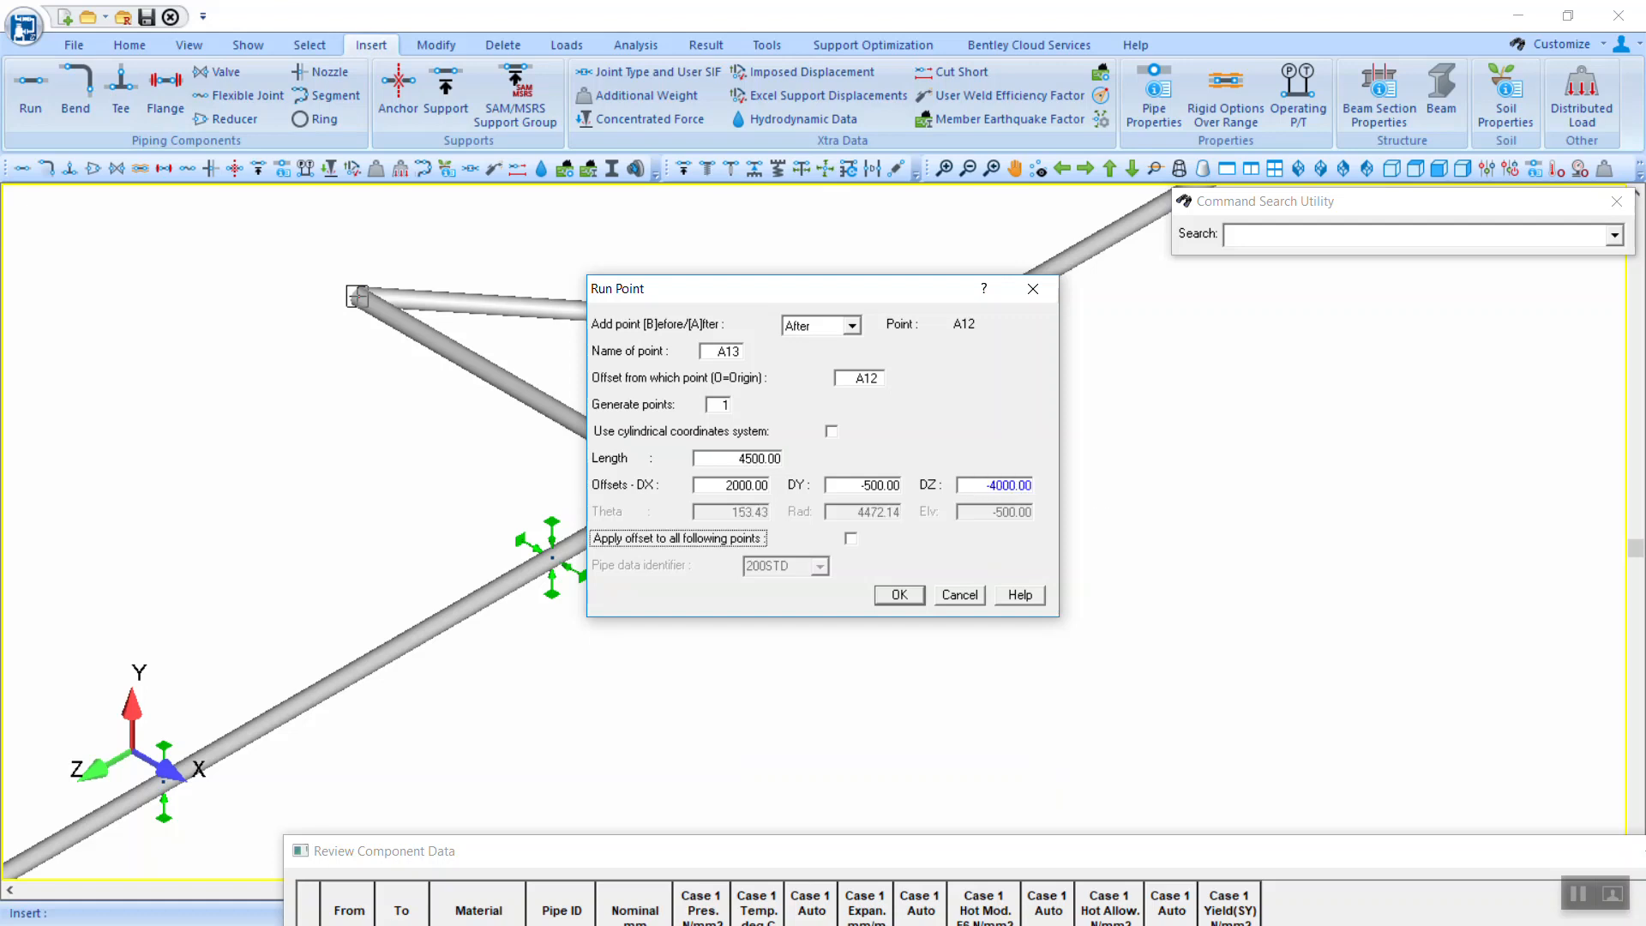
{"action": "left_click_drag", "start_coordinate": [714, 486], "coordinate": [769, 487]}
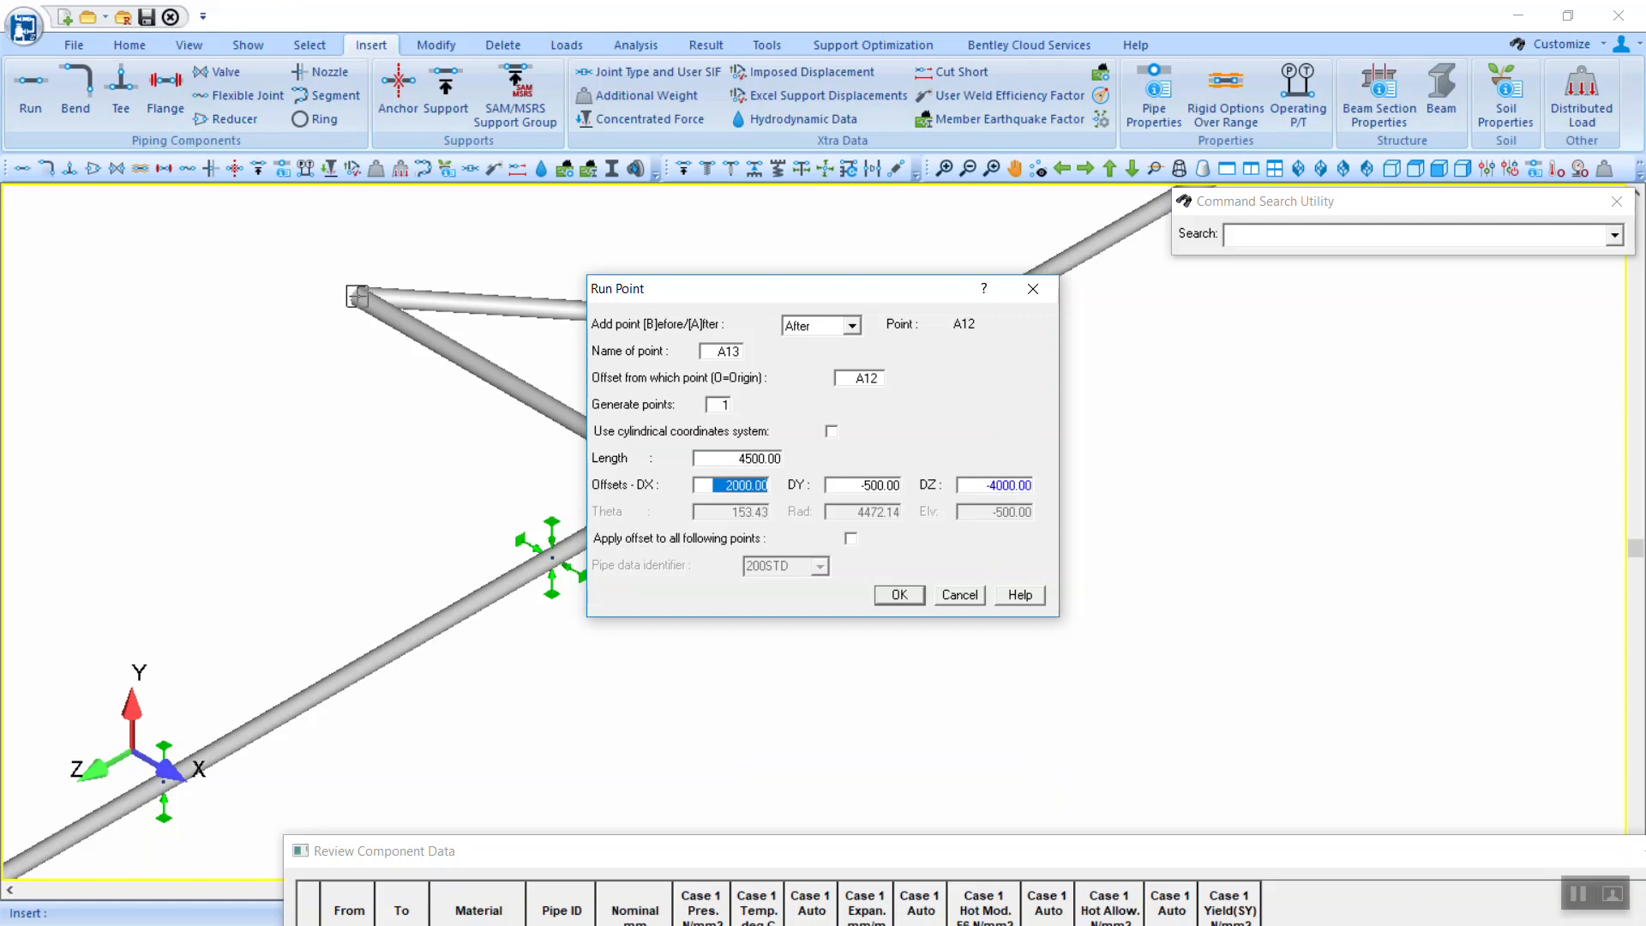
{"action": "type", "text": "00"}
{"action": "key", "text": "Tab"}
{"action": "key", "text": "Tab"}
{"action": "key", "text": "Tab"}
{"action": "left_click", "coordinate": [902, 594]}
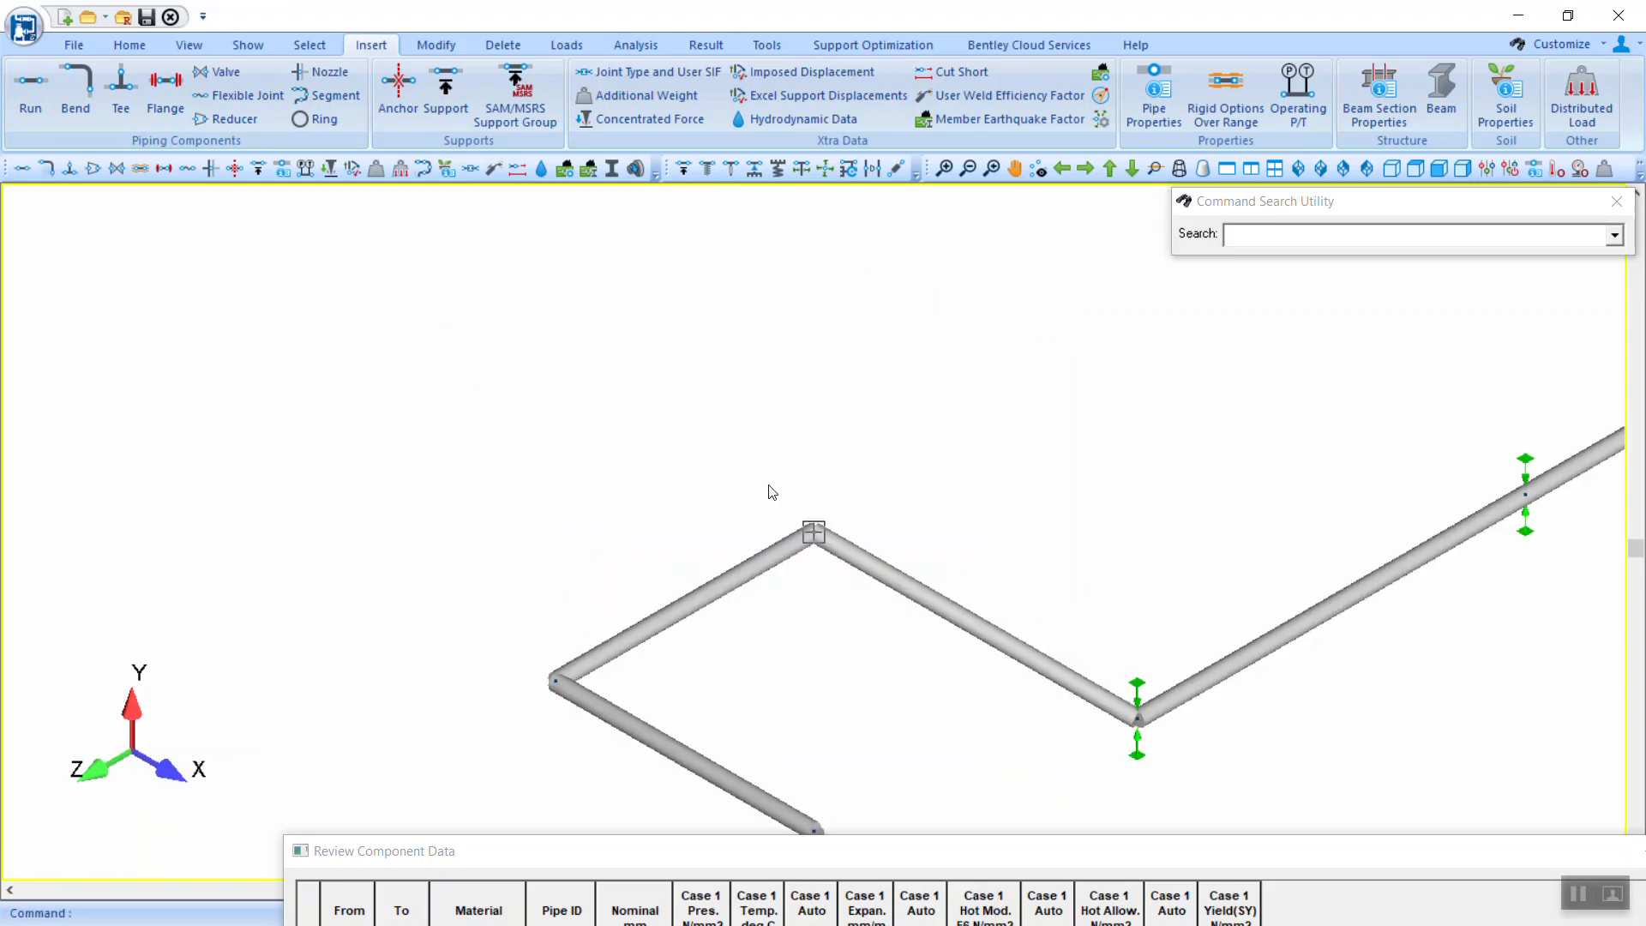
Step: Insert run point A14 after A13 with offsets DX 4000 mm, DY 0 and DZ 0
{"action": "scroll", "coordinate": [780, 481], "scroll_direction": "down", "scroll_amount": 5}
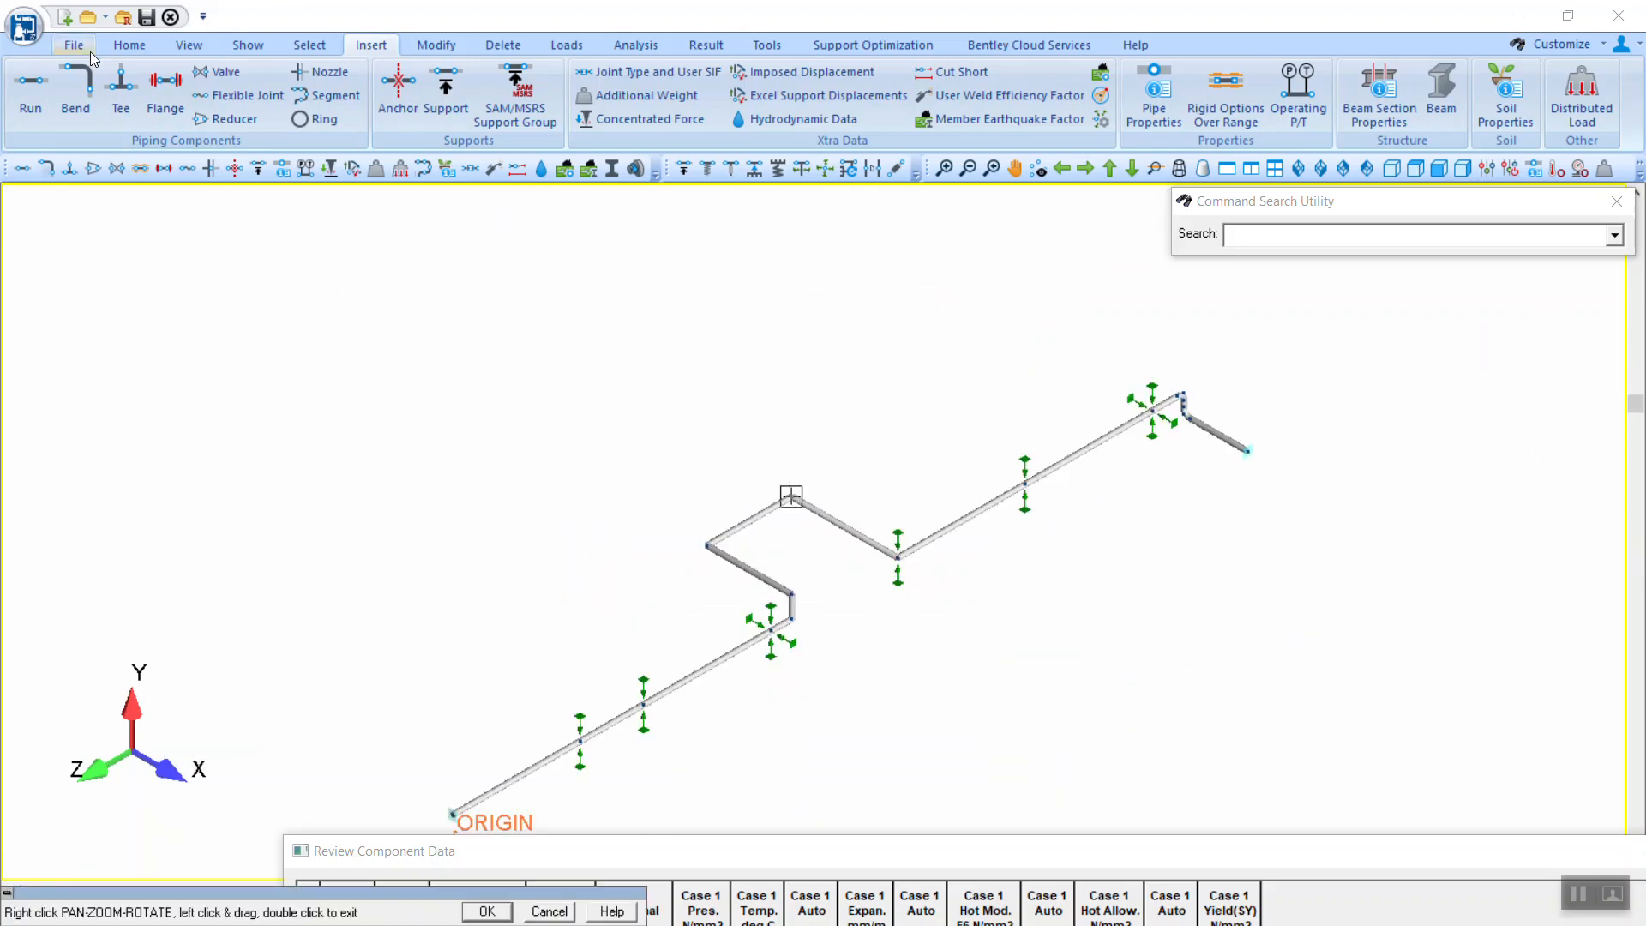
{"action": "left_click", "coordinate": [32, 91]}
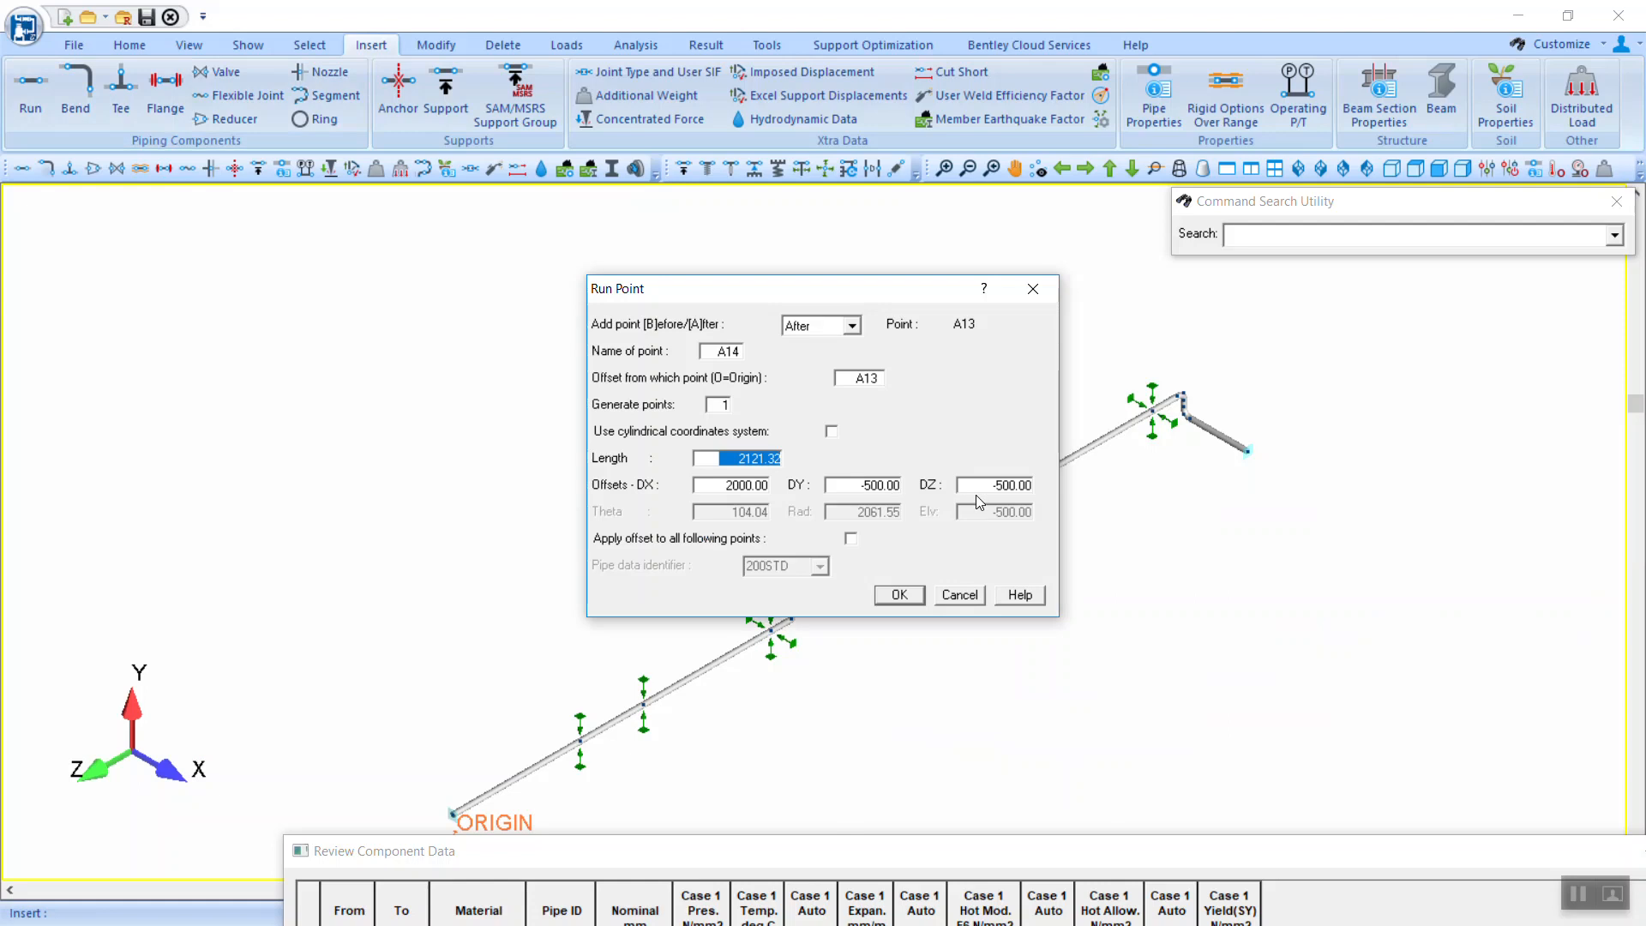
{"action": "double_click", "coordinate": [724, 486]}
{"action": "type", "text": "4000"}
{"action": "key", "text": "Tab"}
{"action": "type", "text": "0"}
{"action": "key", "text": "Tab"}
{"action": "type", "text": "0"}
{"action": "key", "text": "Tab"}
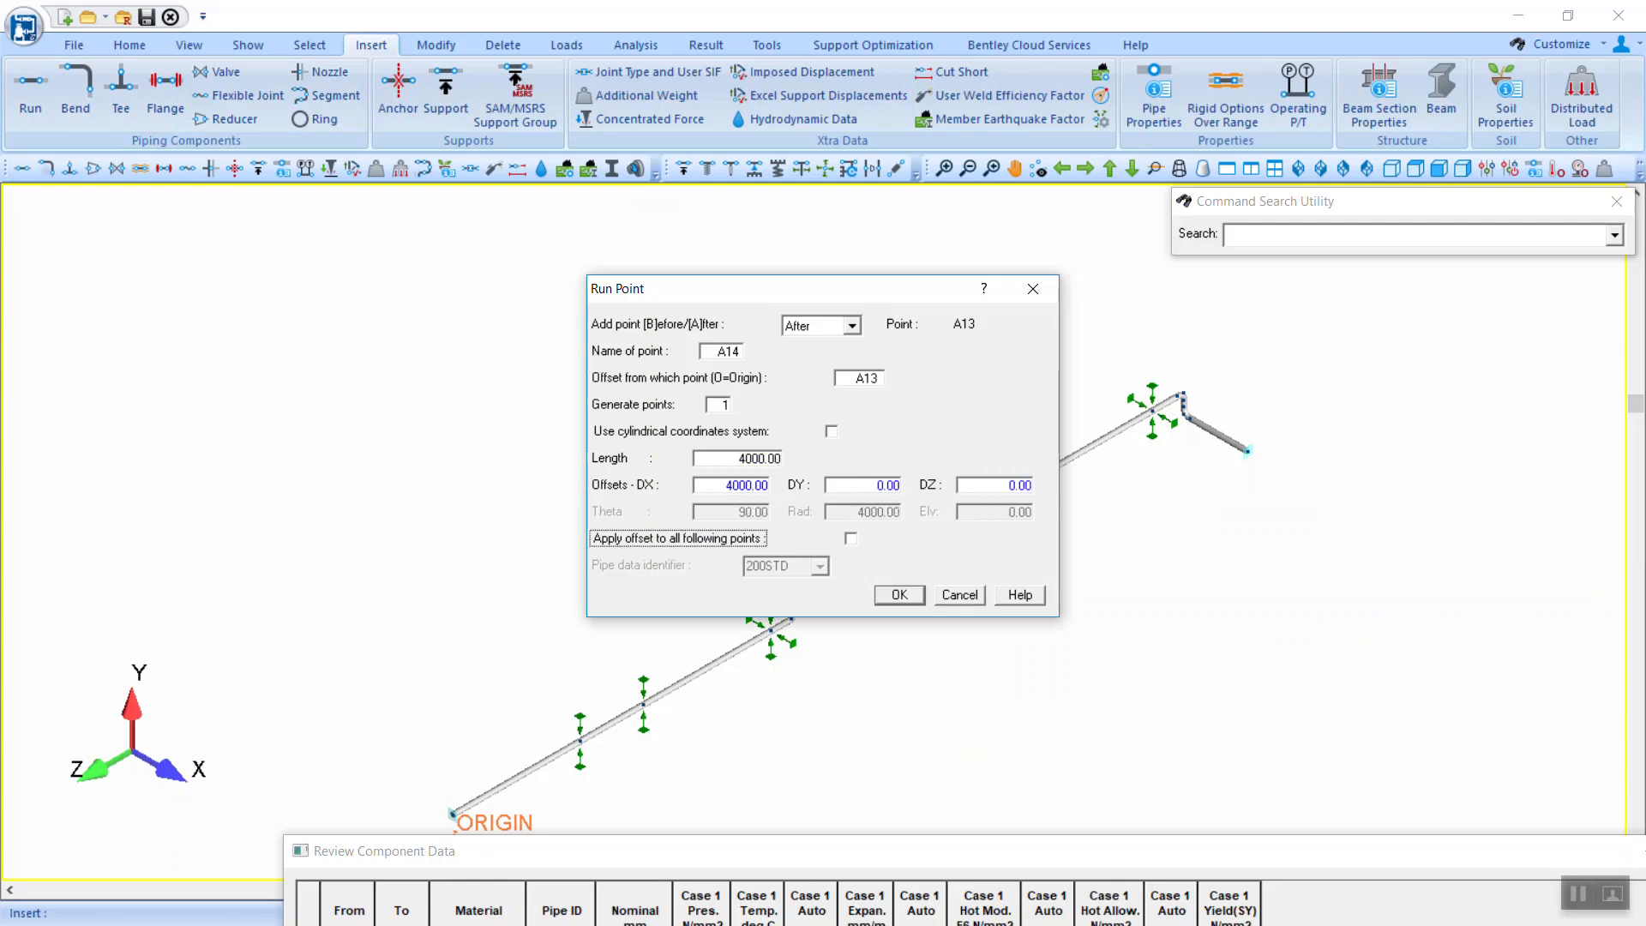
{"action": "left_click", "coordinate": [908, 595]}
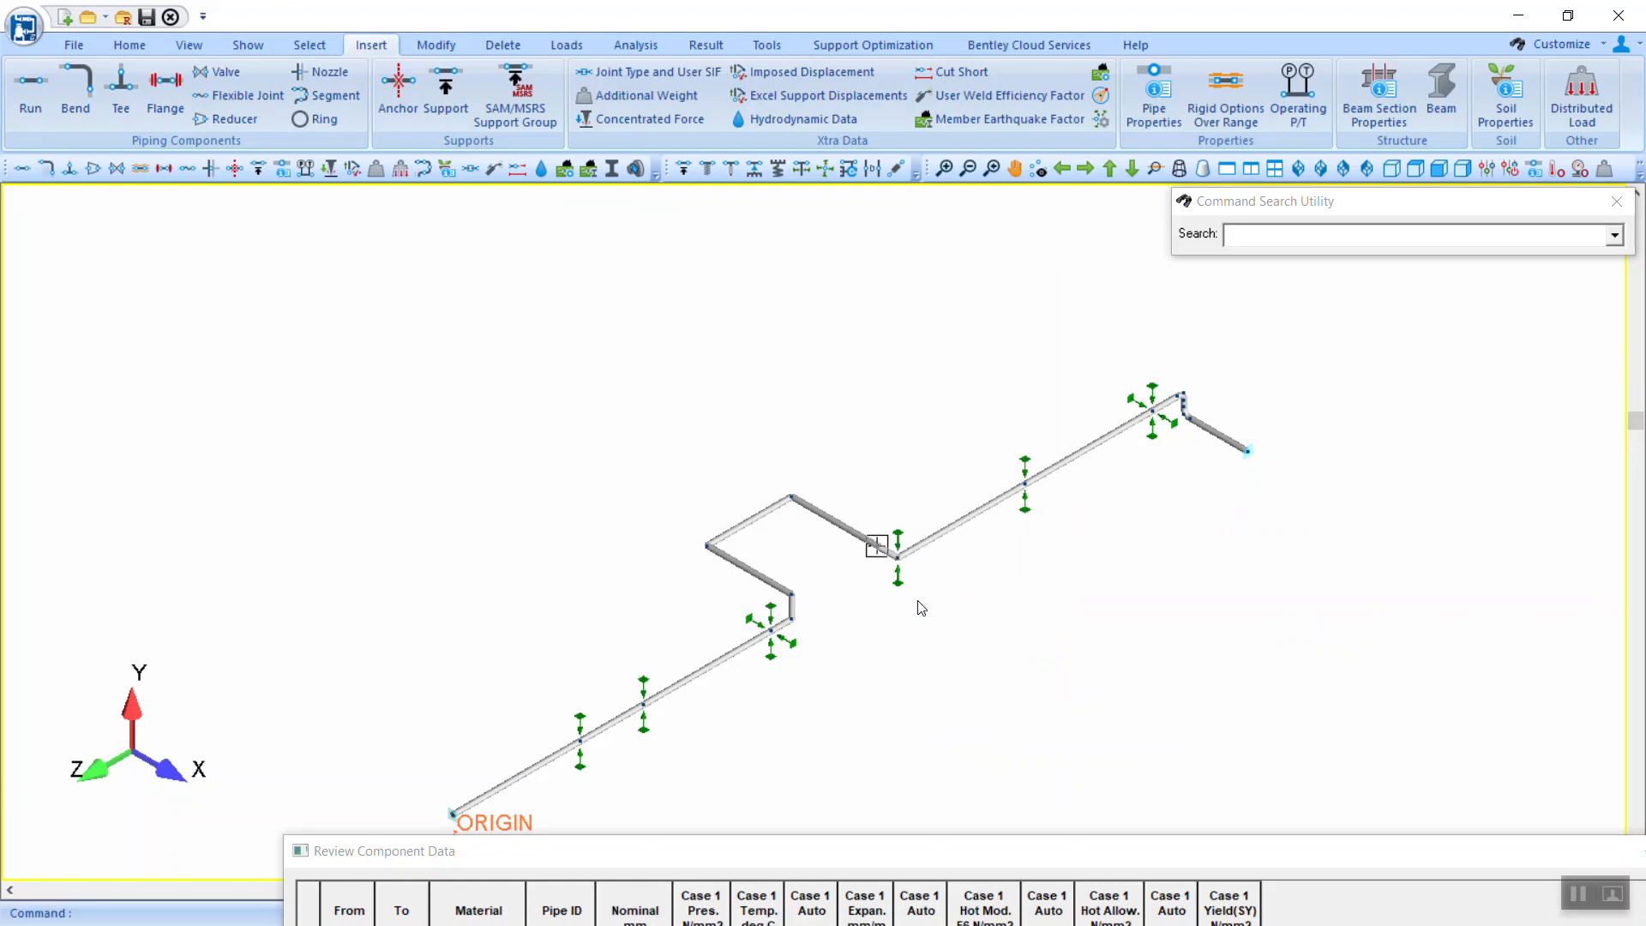
Step: Examine the unfinished loop and the existing bends near the pipe's far anchor
{"action": "scroll", "coordinate": [914, 606], "scroll_direction": "up", "scroll_amount": 2}
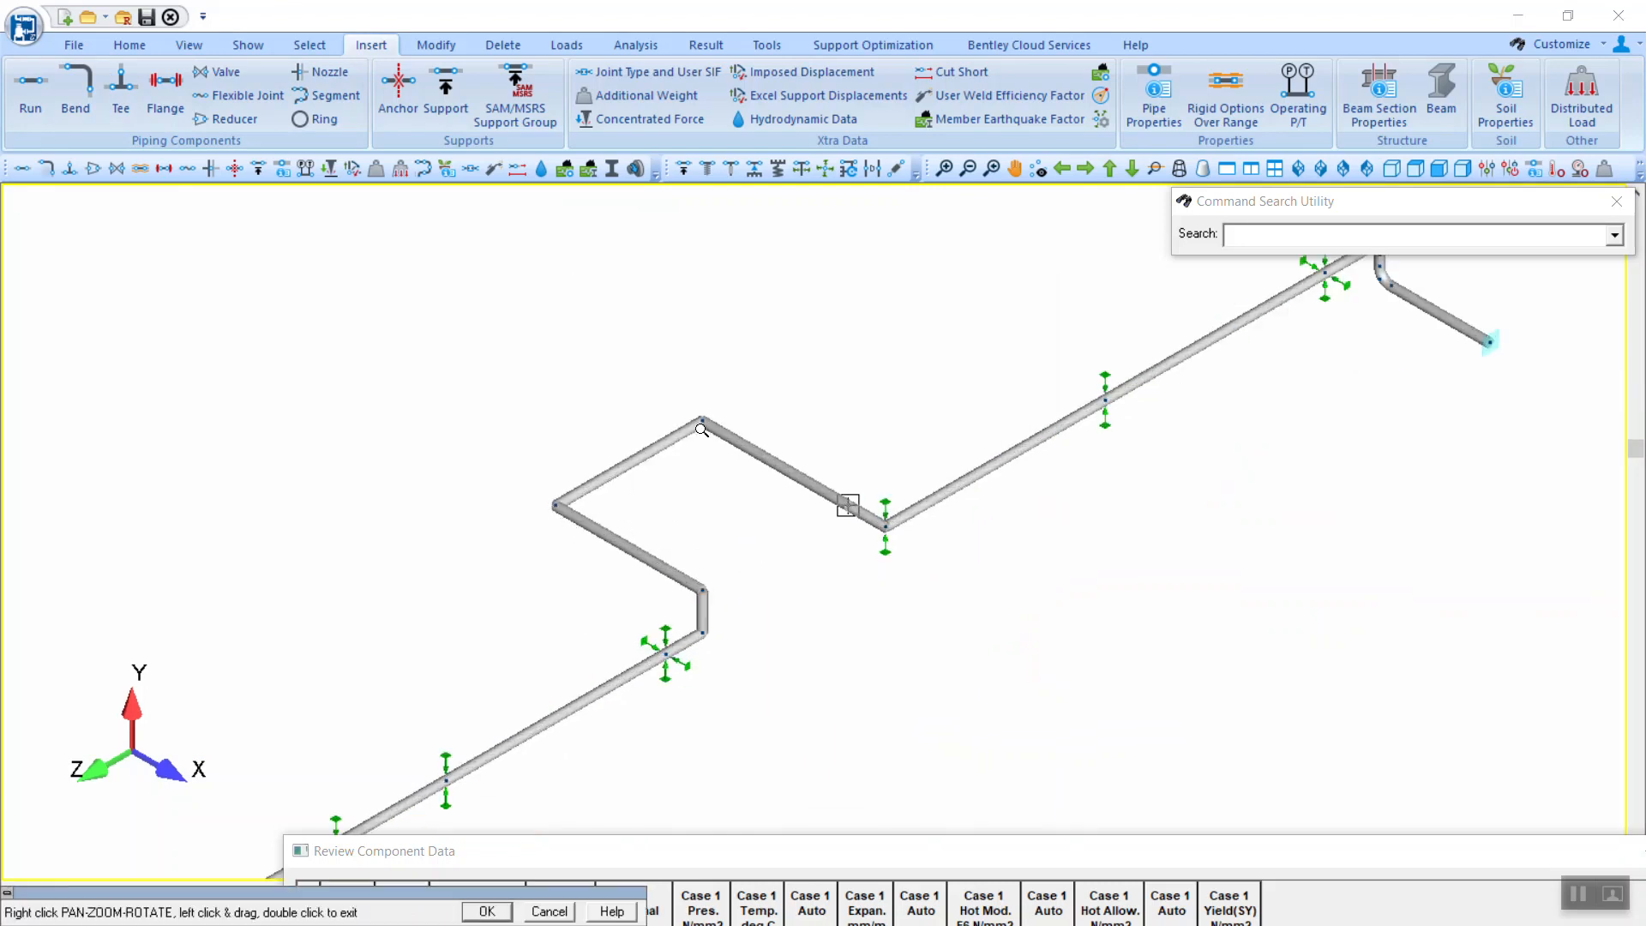
{"action": "scroll", "coordinate": [895, 525], "scroll_direction": "down", "scroll_amount": 1}
{"action": "scroll", "coordinate": [896, 525], "scroll_direction": "up", "scroll_amount": 4}
{"action": "scroll", "coordinate": [1303, 380], "scroll_direction": "down", "scroll_amount": 4}
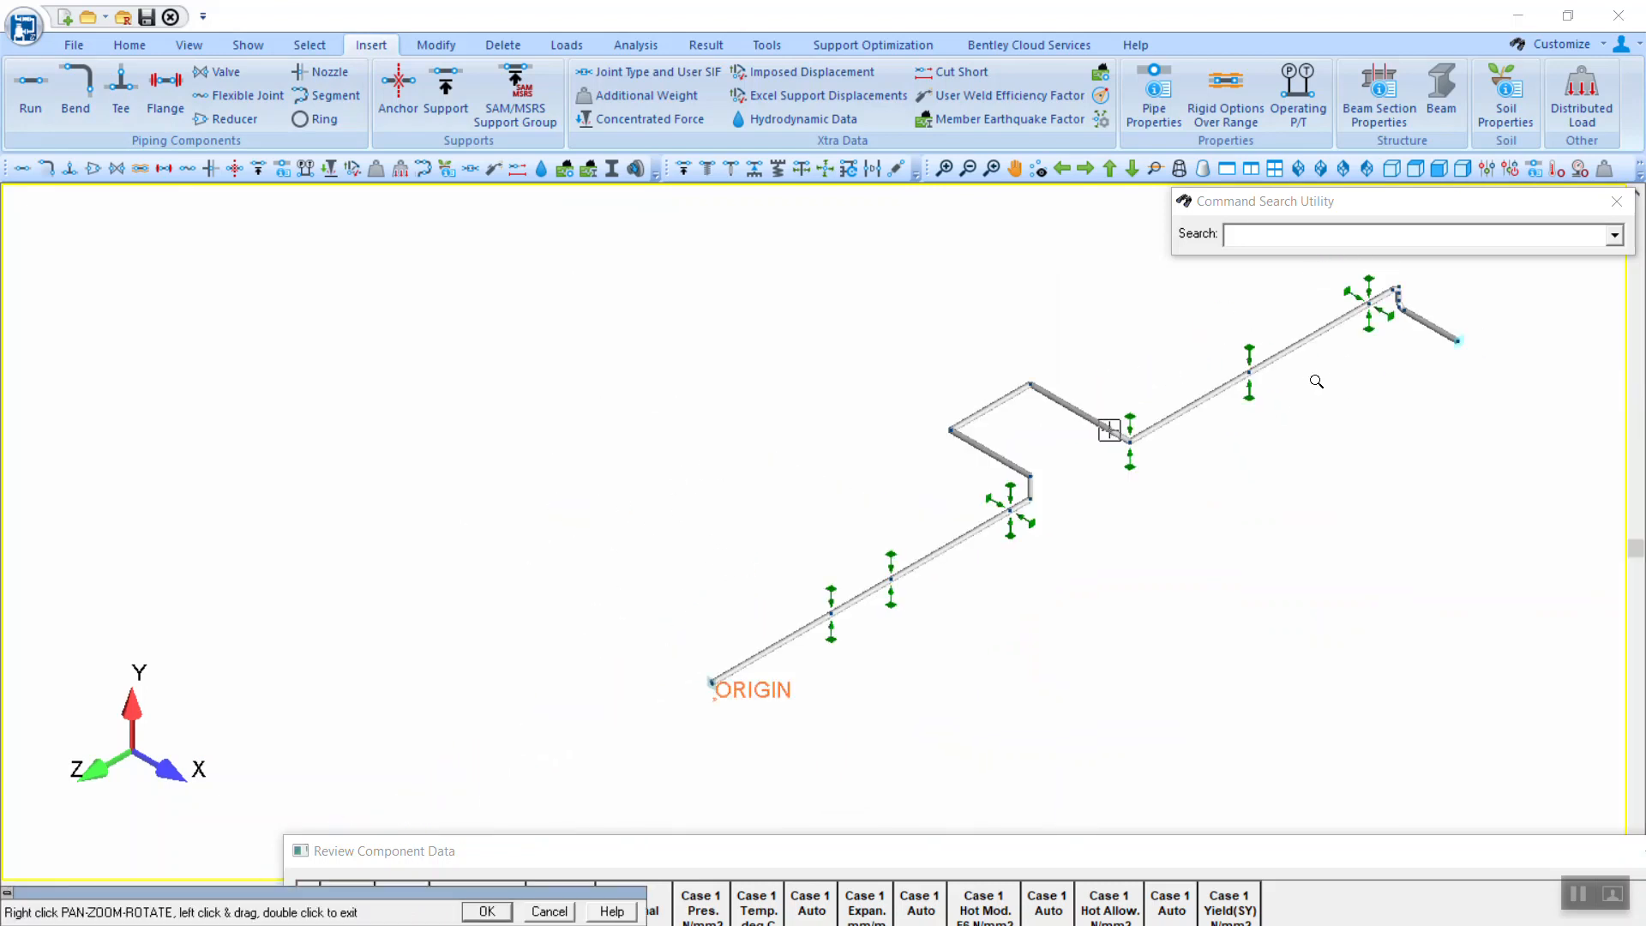
{"action": "middle_click_drag", "start_coordinate": [1315, 382], "coordinate": [1057, 440]}
{"action": "scroll", "coordinate": [1146, 358], "scroll_direction": "up", "scroll_amount": 4}
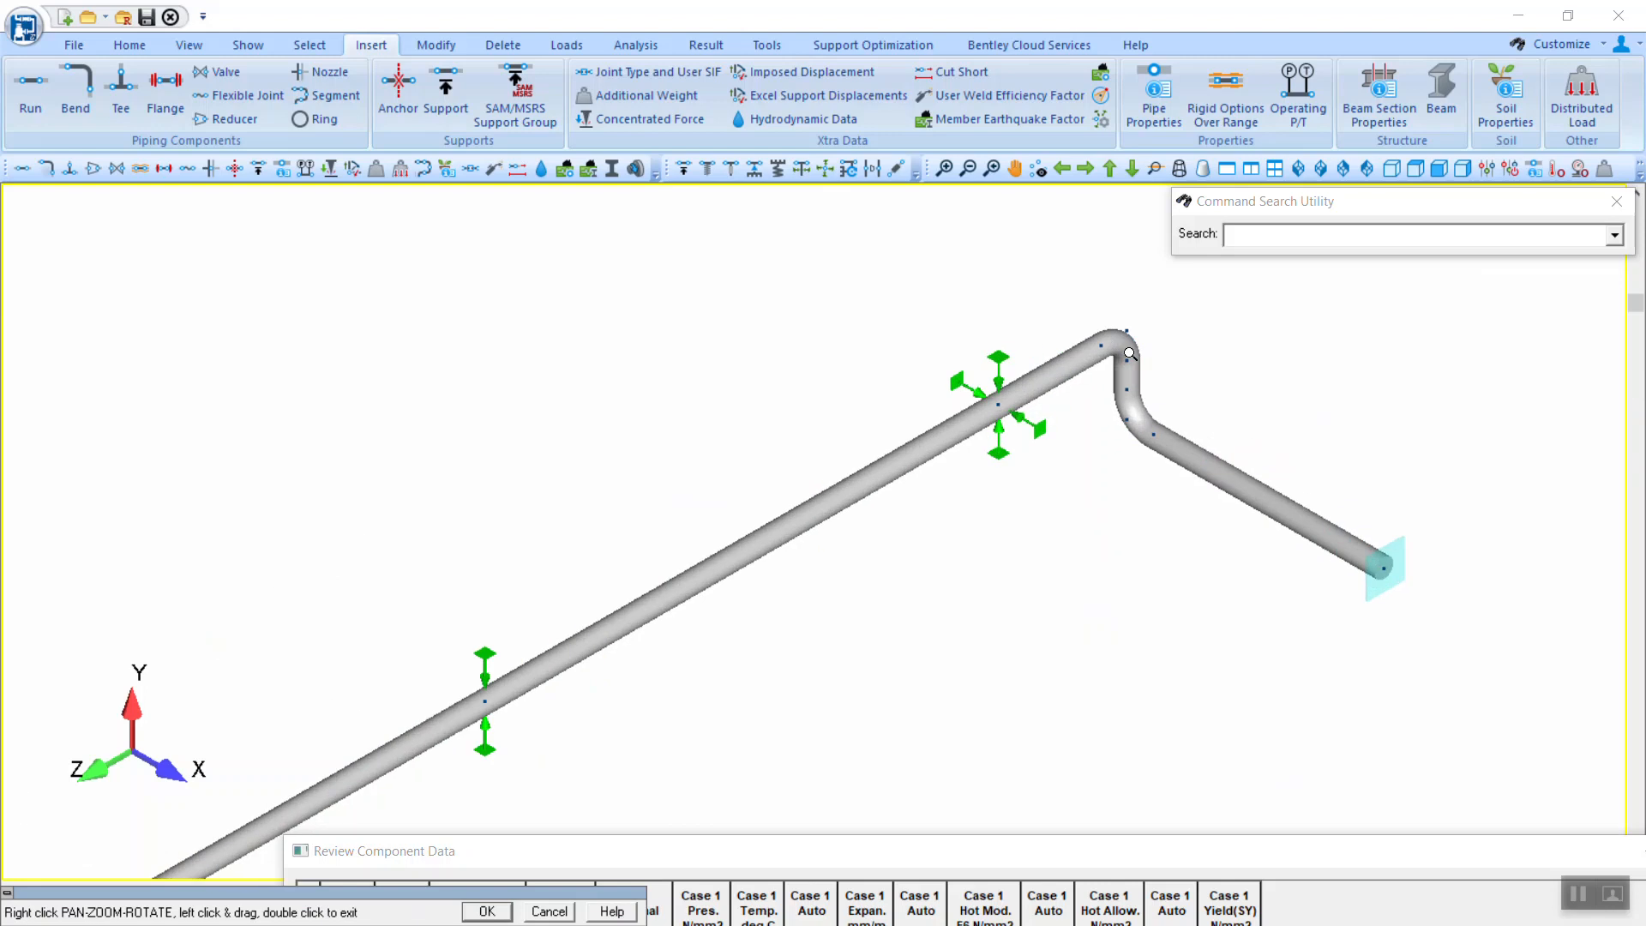
{"action": "scroll", "coordinate": [1134, 356], "scroll_direction": "down", "scroll_amount": 2}
{"action": "scroll", "coordinate": [1047, 430], "scroll_direction": "down", "scroll_amount": 3}
{"action": "middle_click_drag", "start_coordinate": [687, 482], "coordinate": [760, 322]}
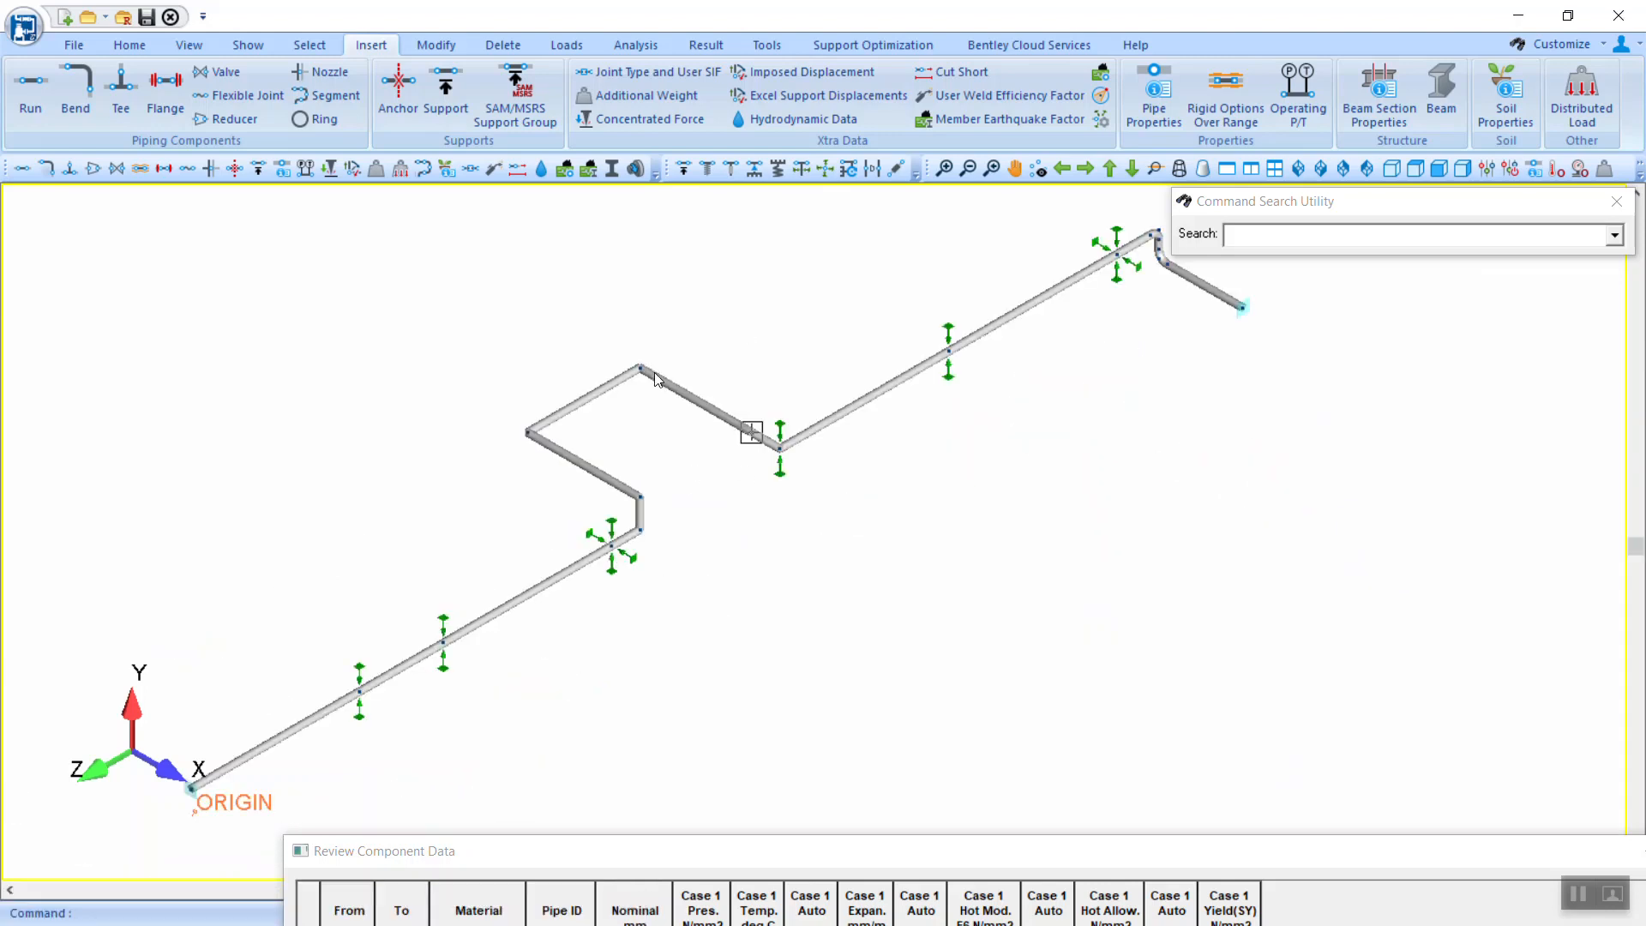
Step: Insert run point A15 after A14 with offsets DY -1000 mm and DZ 0, bringing the loop down to the main line
{"action": "scroll", "coordinate": [753, 430], "scroll_direction": "up", "scroll_amount": 2}
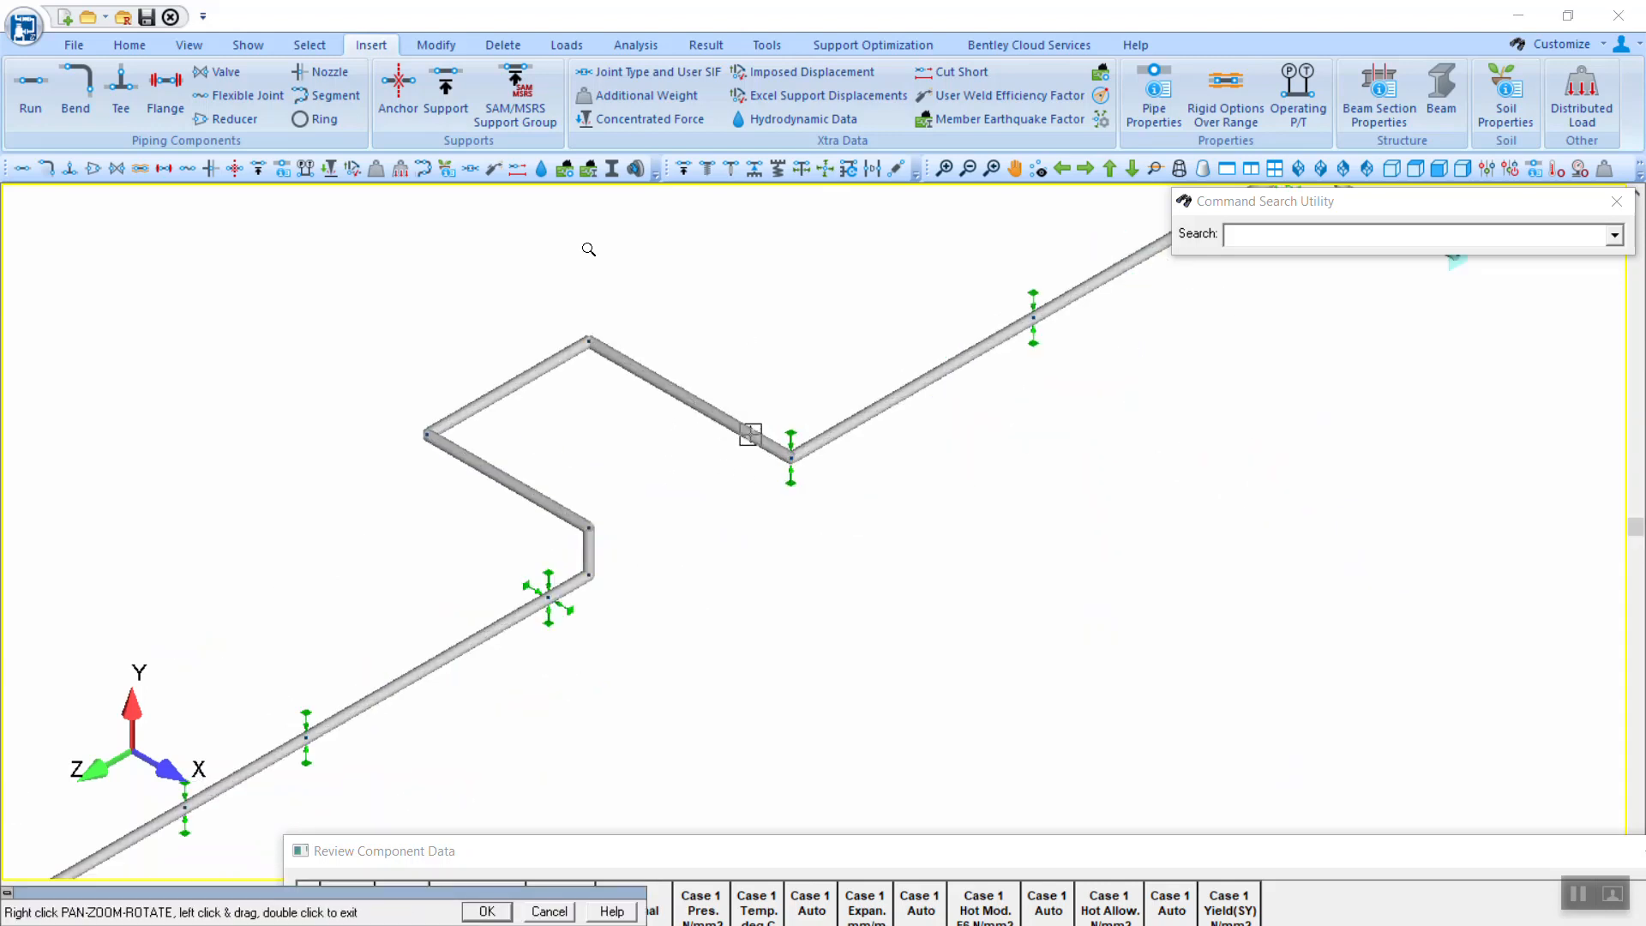
{"action": "left_click", "coordinate": [30, 85]}
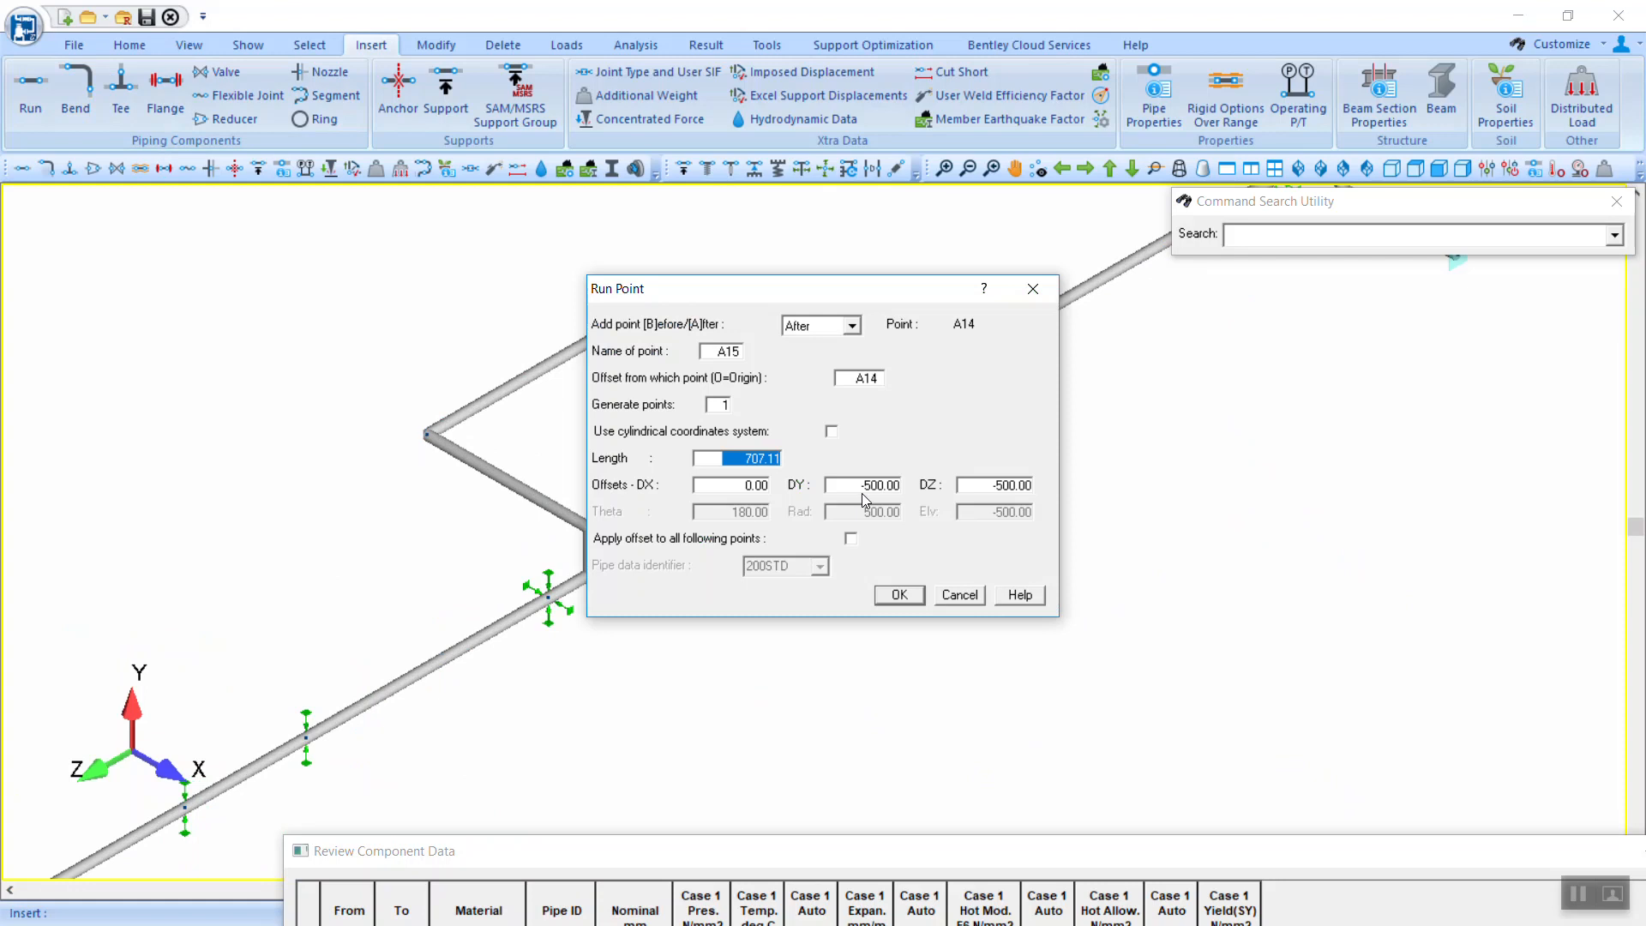
{"action": "double_click", "coordinate": [861, 485]}
{"action": "type", "text": "-100"}
{"action": "key", "text": "Tab"}
{"action": "type", "text": "0"}
{"action": "key", "text": "Tab"}
{"action": "key", "text": "Tab"}
{"action": "left_click", "coordinate": [914, 601]}
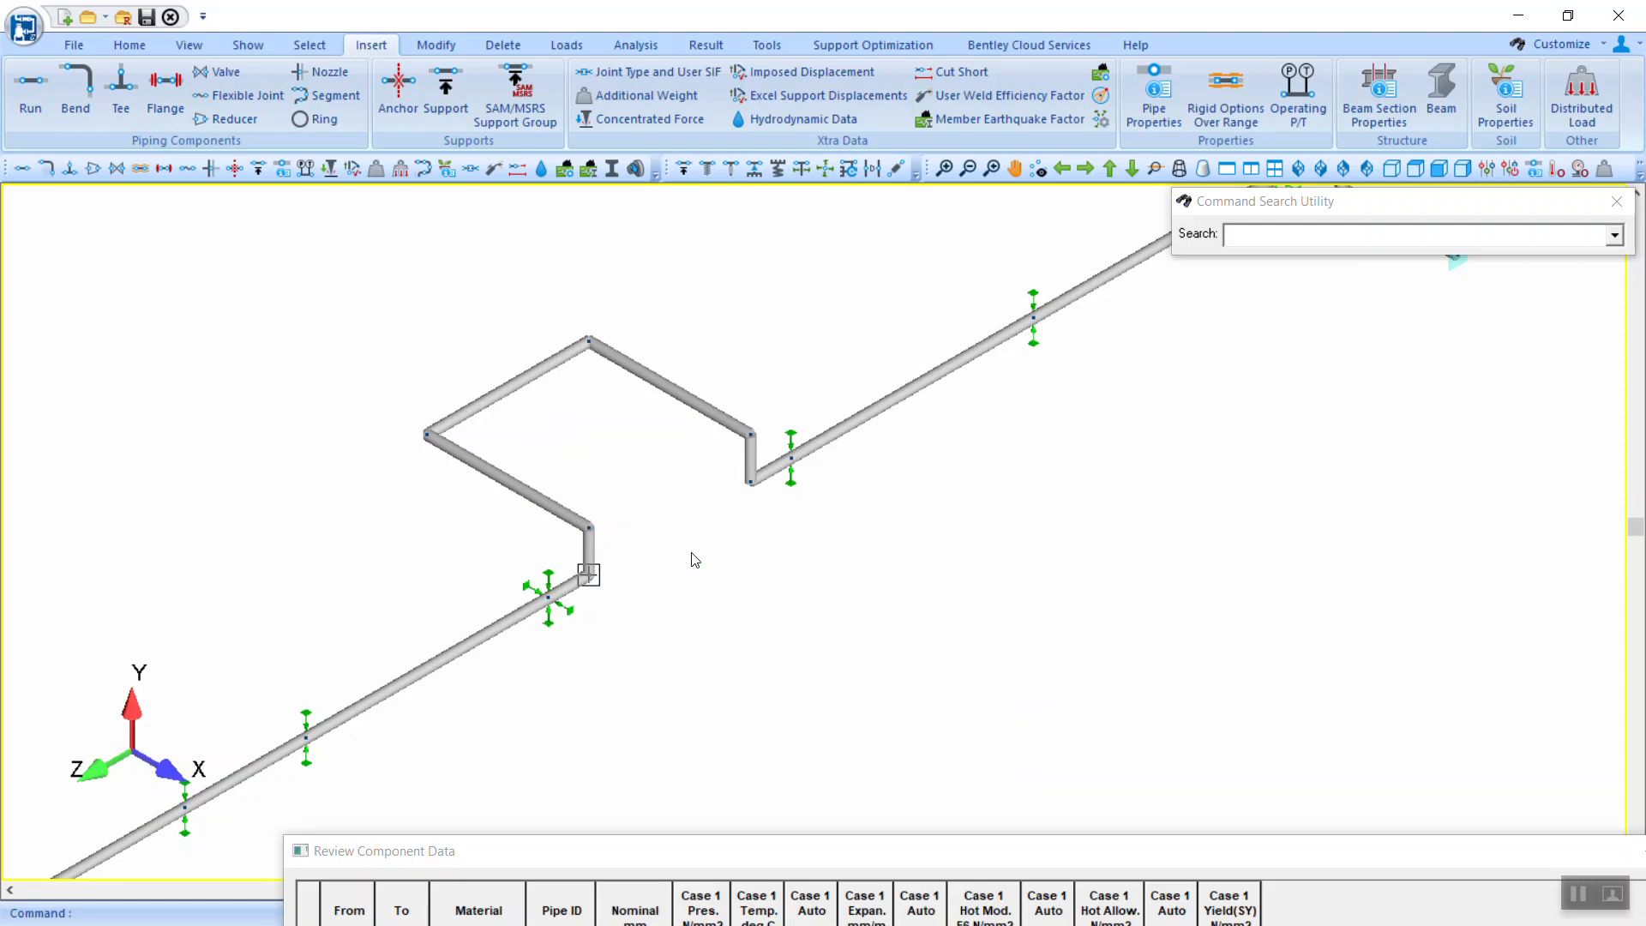
Step: Select the loop from A15 to A10 and convert its corner points to bends
{"action": "left_click", "coordinate": [751, 482]}
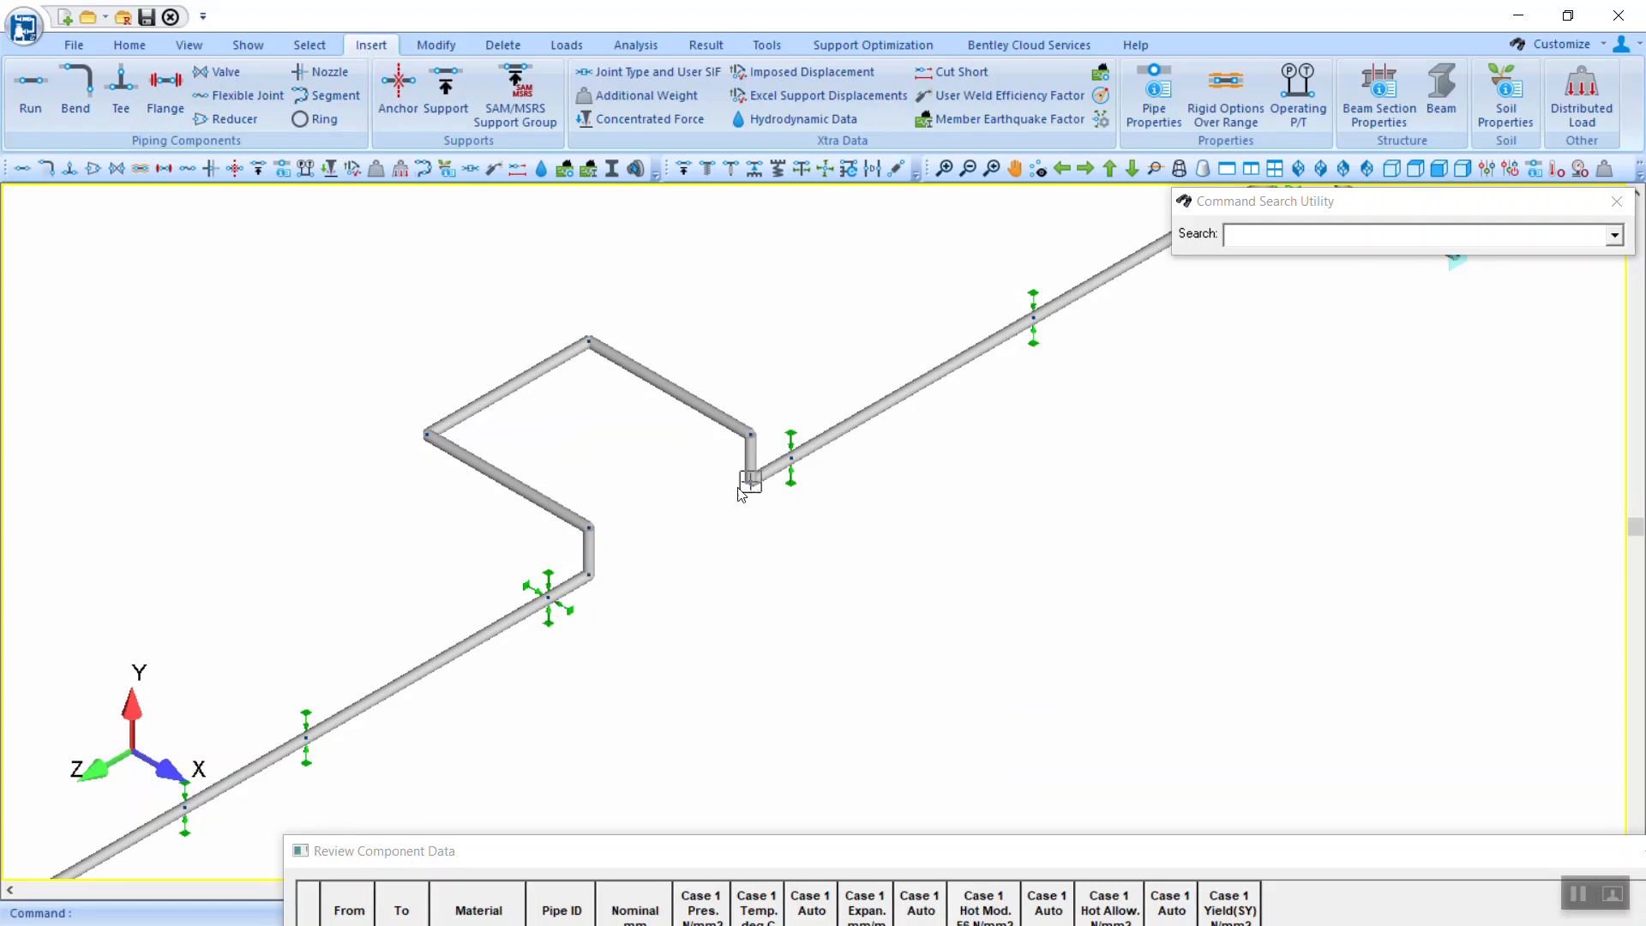
{"action": "left_click", "coordinate": [589, 576]}
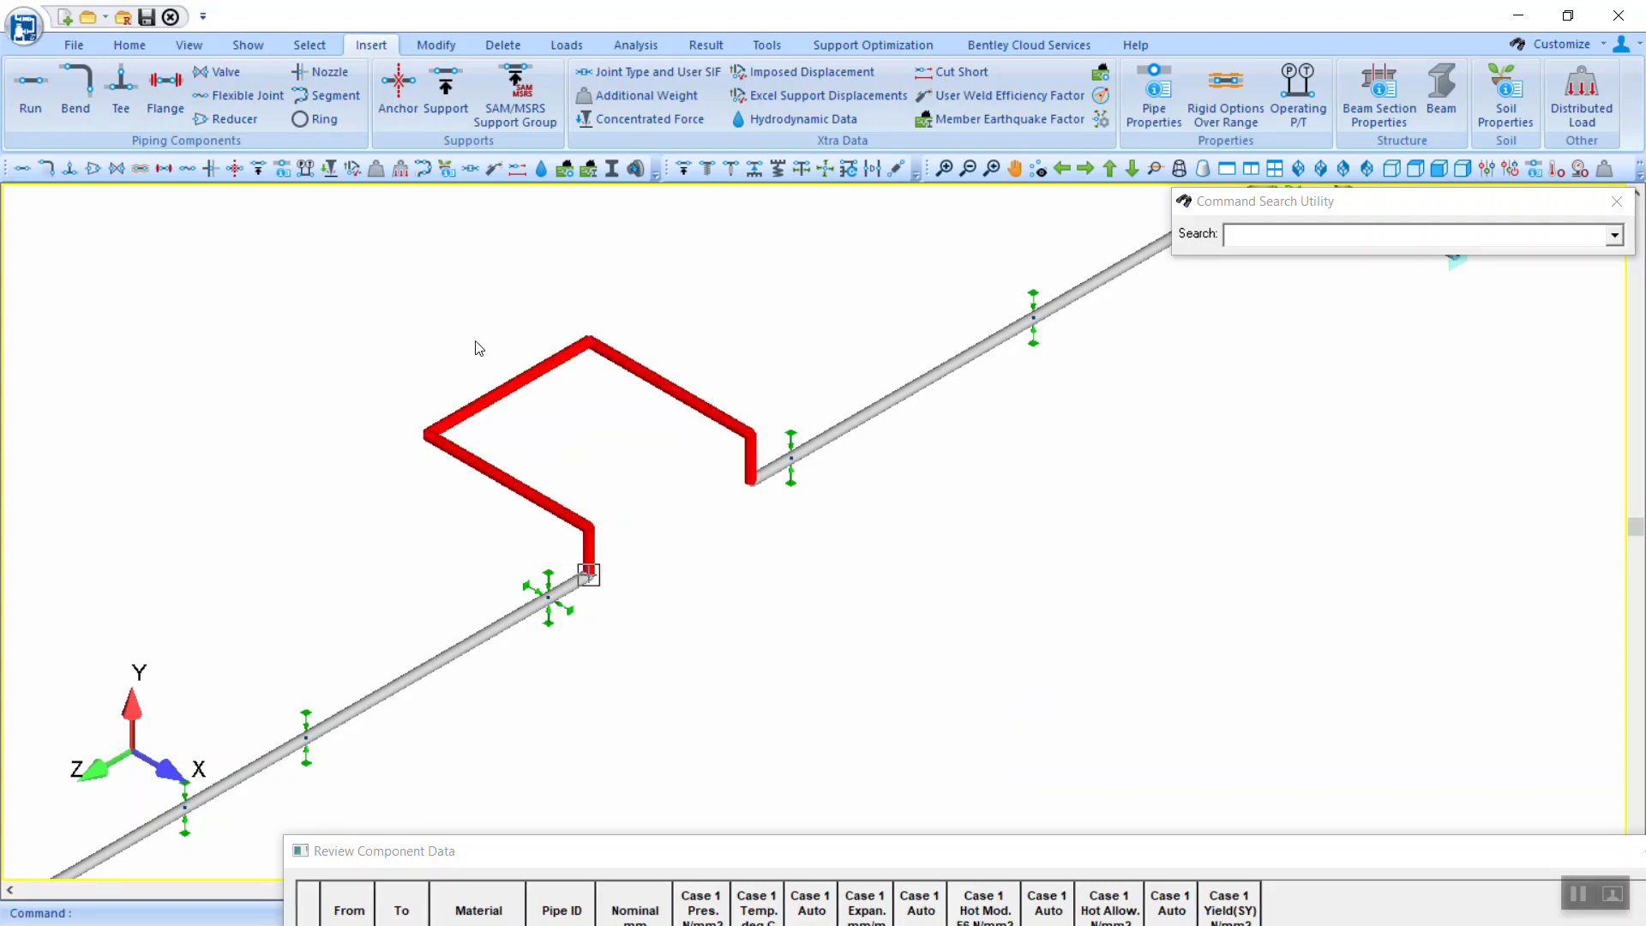
{"action": "left_click", "coordinate": [447, 47]}
{"action": "left_click", "coordinate": [1483, 96]}
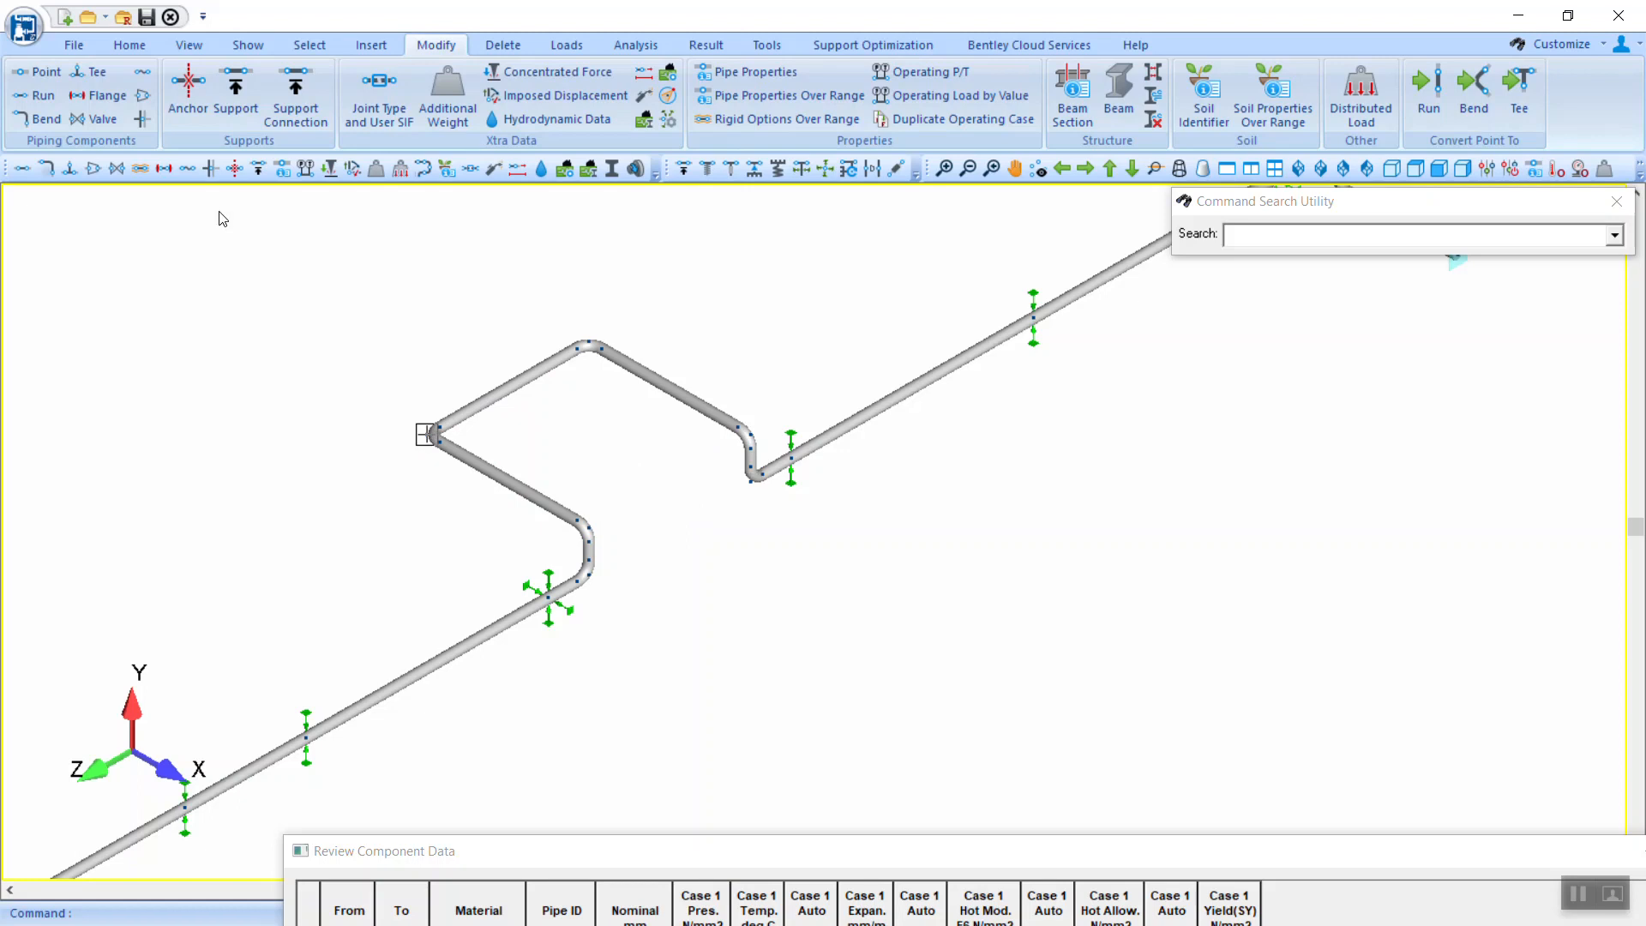
Step: Insert run point A16 after bend A12, 2000 mm along the loop's outer leg (DZ -2000)
{"action": "left_click", "coordinate": [358, 45]}
{"action": "left_click", "coordinate": [43, 99]}
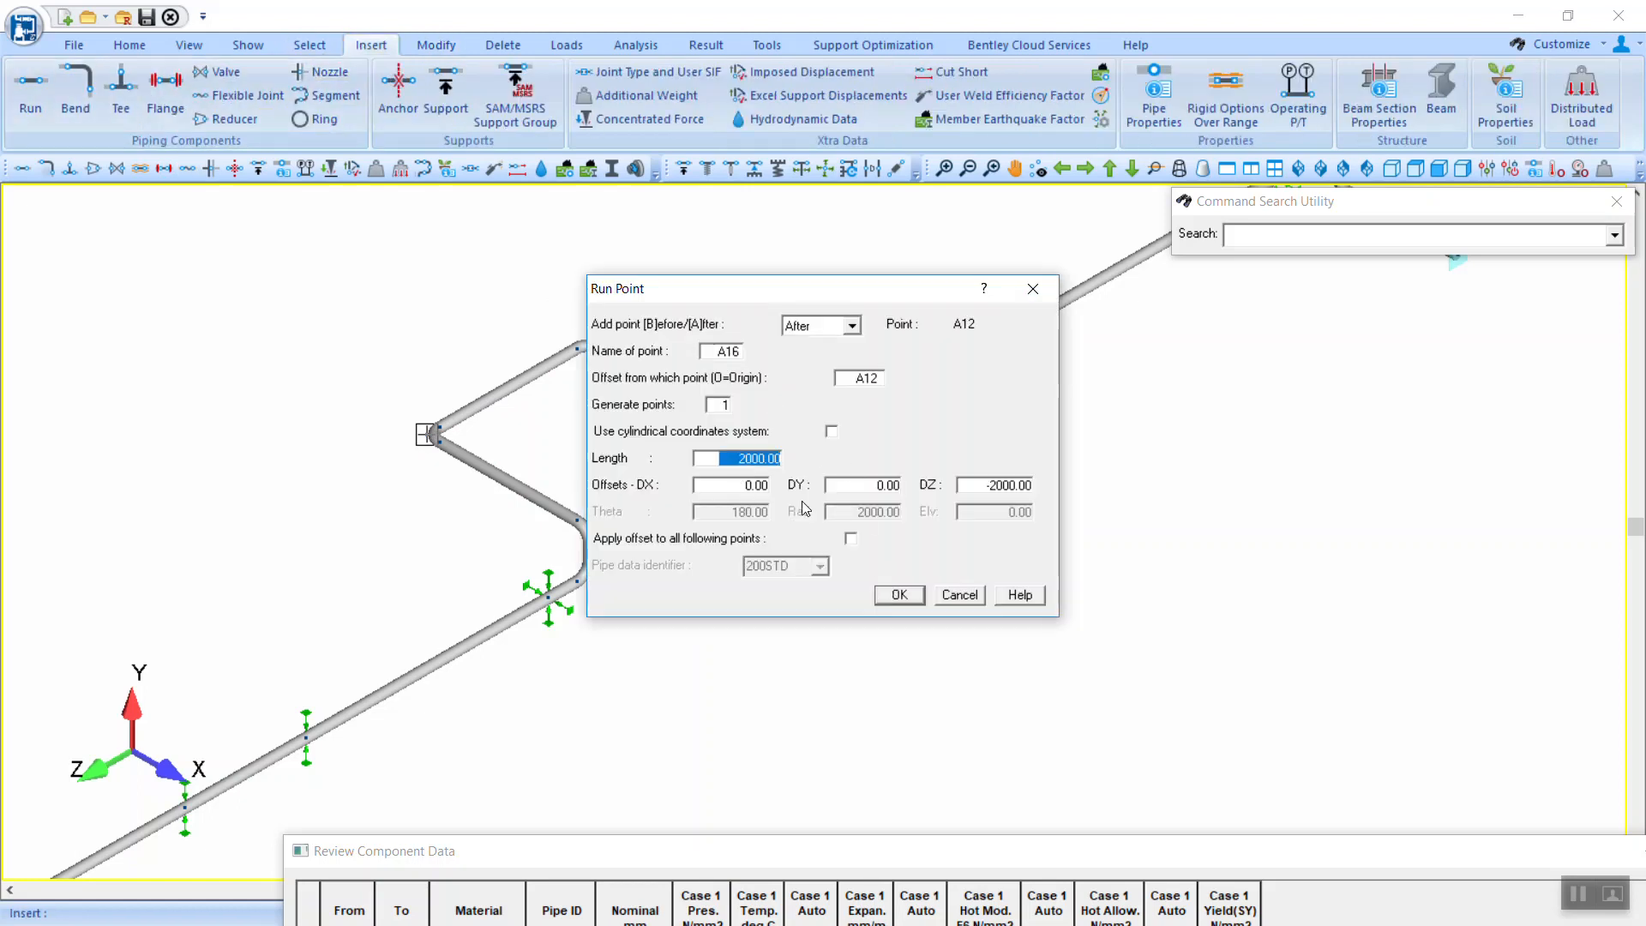
{"action": "left_click", "coordinate": [899, 594]}
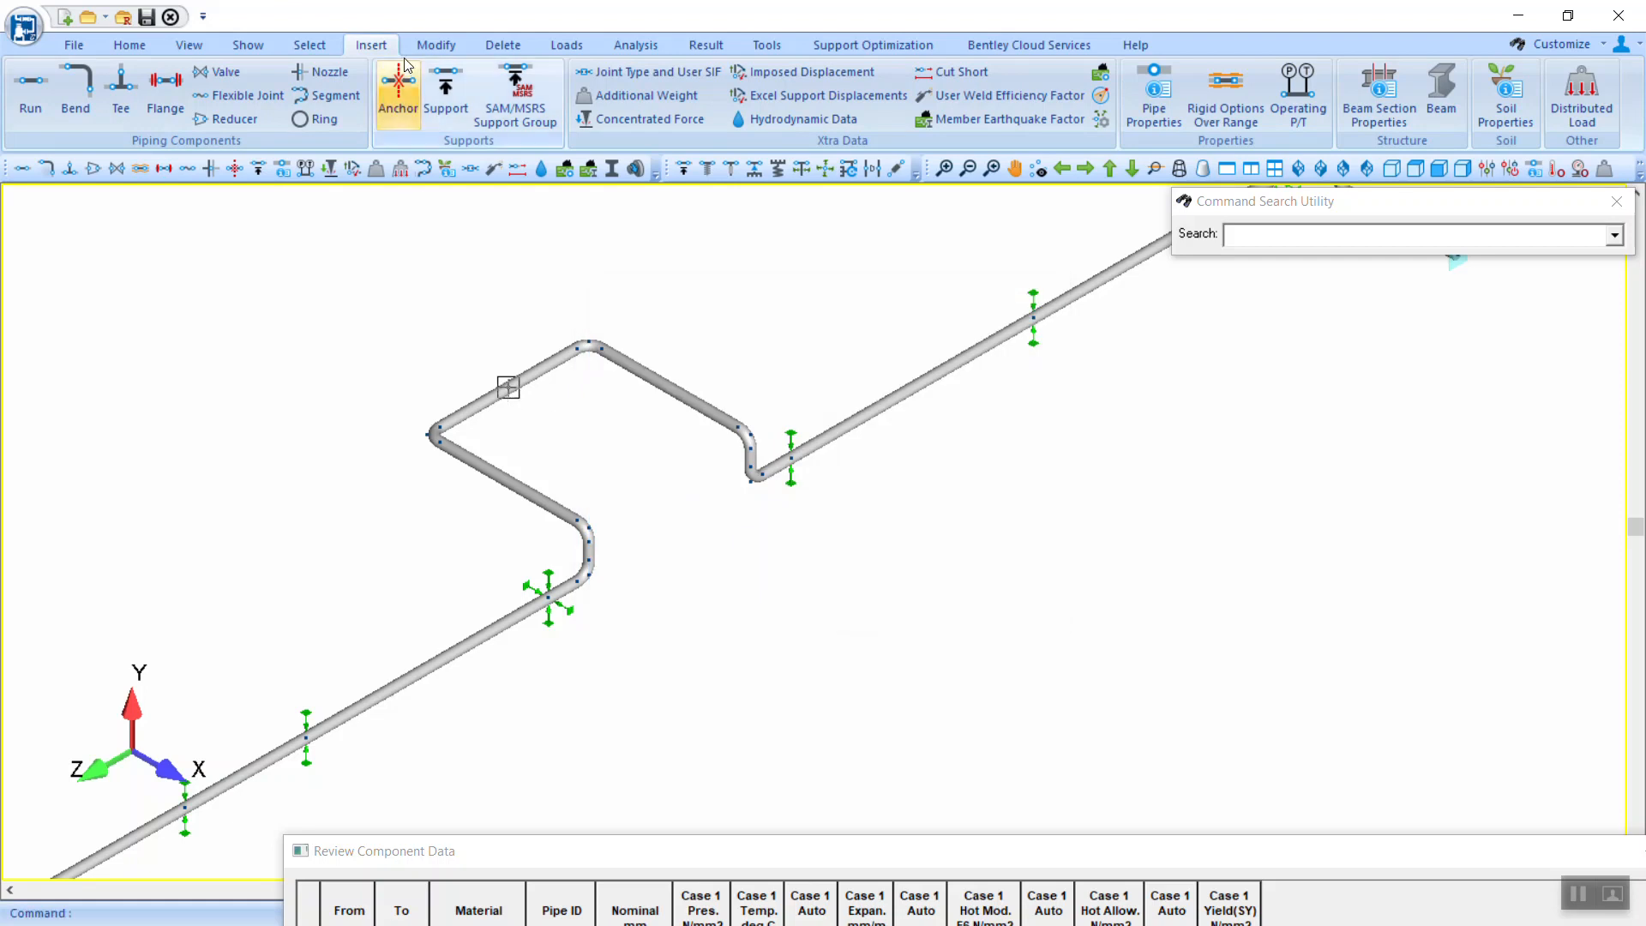
Step: Add a V-stop support at run point A16 on the loop's outer leg
{"action": "left_click", "coordinate": [445, 85]}
{"action": "left_click", "coordinate": [760, 398]}
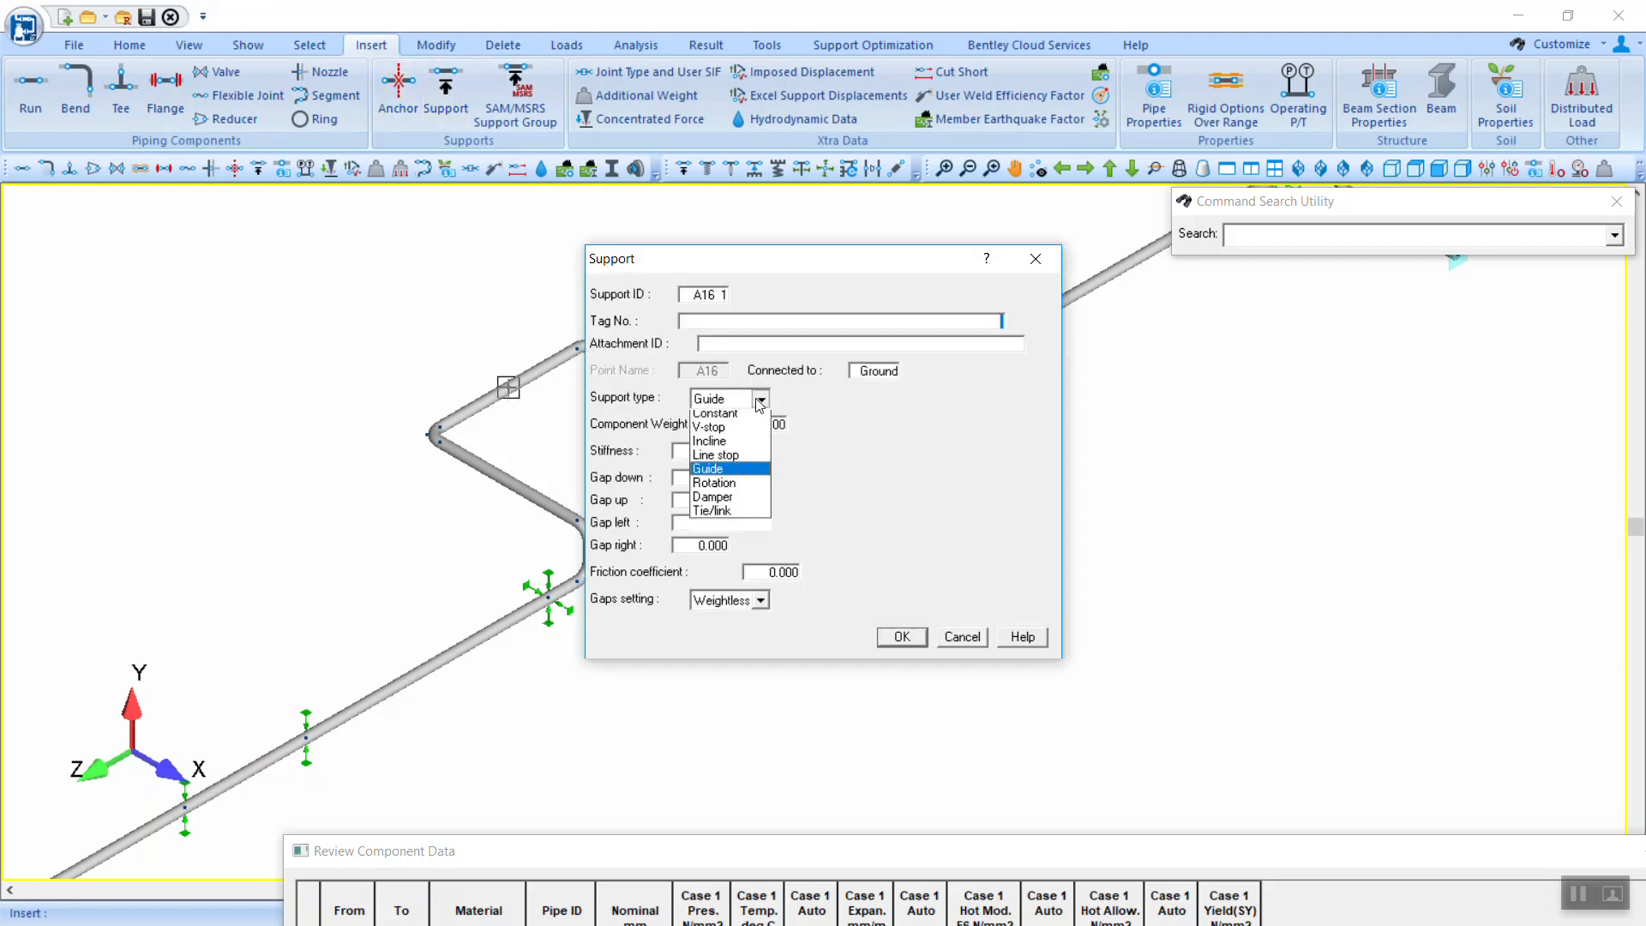
{"action": "left_click", "coordinate": [725, 452]}
{"action": "left_click", "coordinate": [903, 636]}
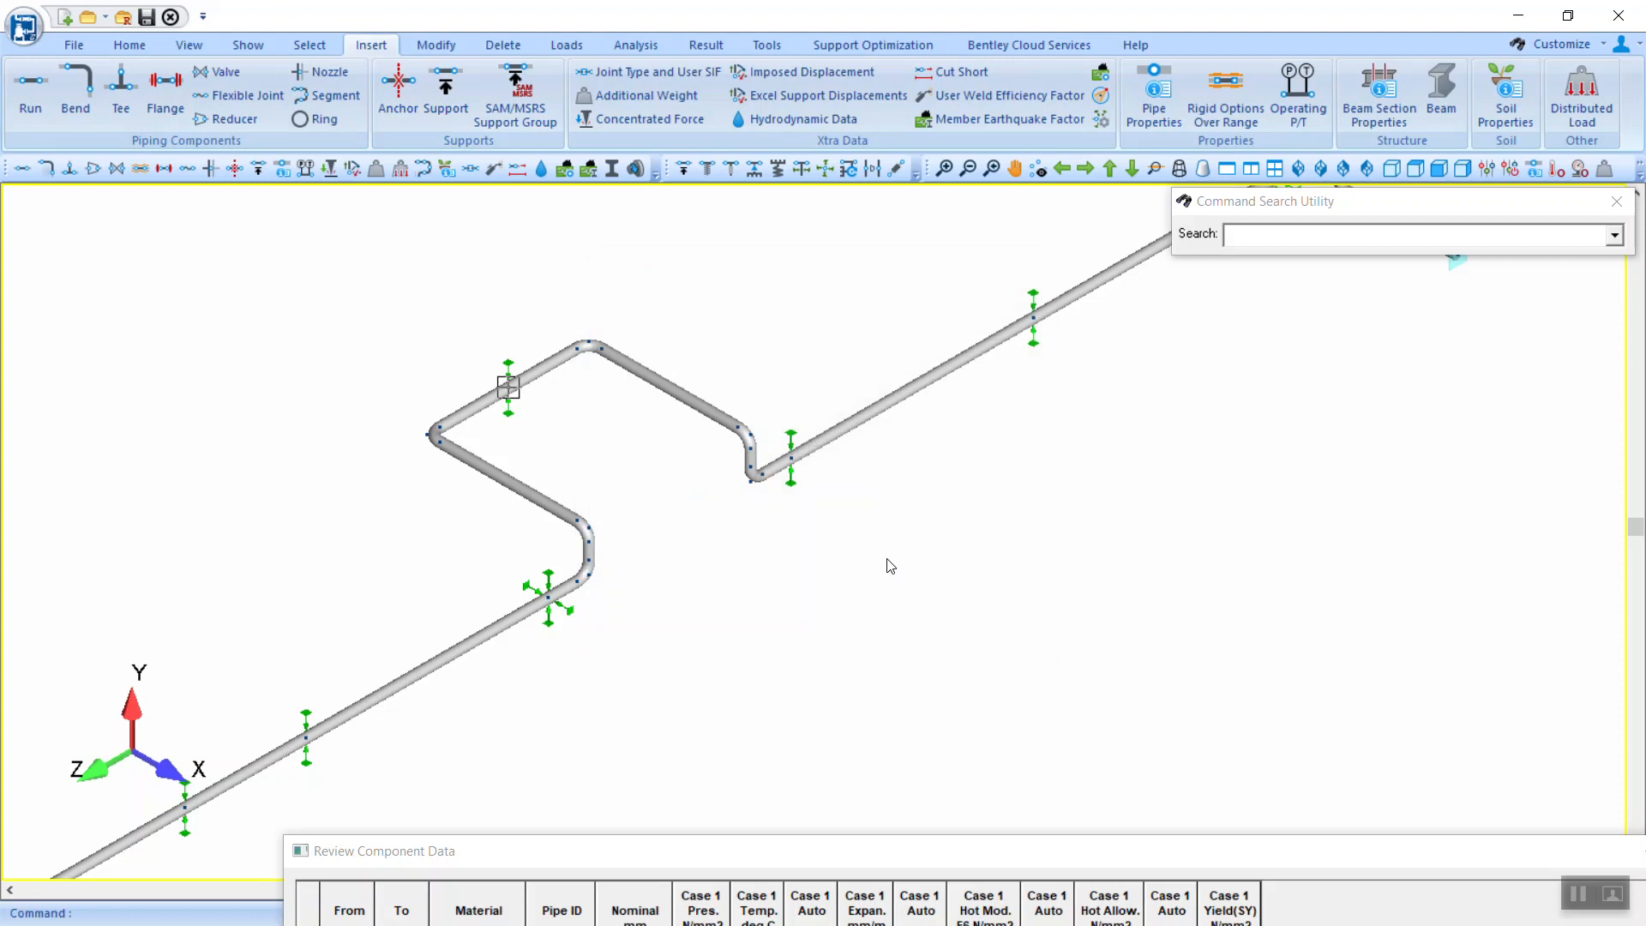
{"action": "scroll", "coordinate": [896, 552], "scroll_direction": "down", "scroll_amount": 5}
{"action": "scroll", "coordinate": [877, 476], "scroll_direction": "up", "scroll_amount": 3}
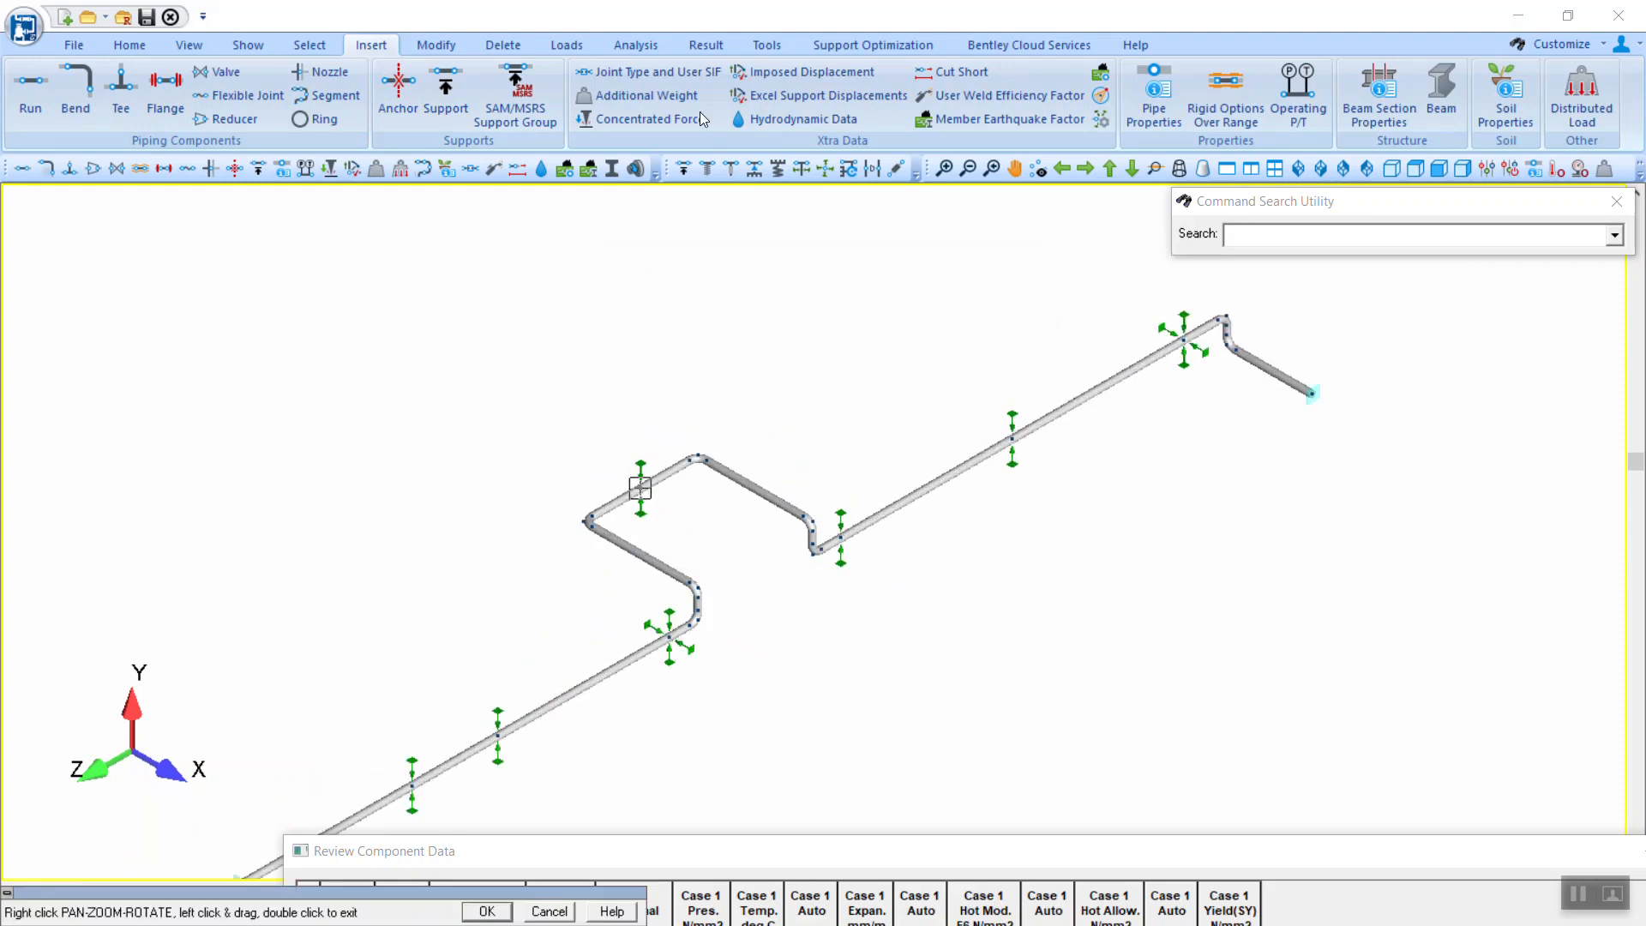
Step: Run the static analysis on the modified model and plot the code stress ratios for all combinations on screen
{"action": "left_click", "coordinate": [635, 44]}
{"action": "left_click", "coordinate": [624, 104]}
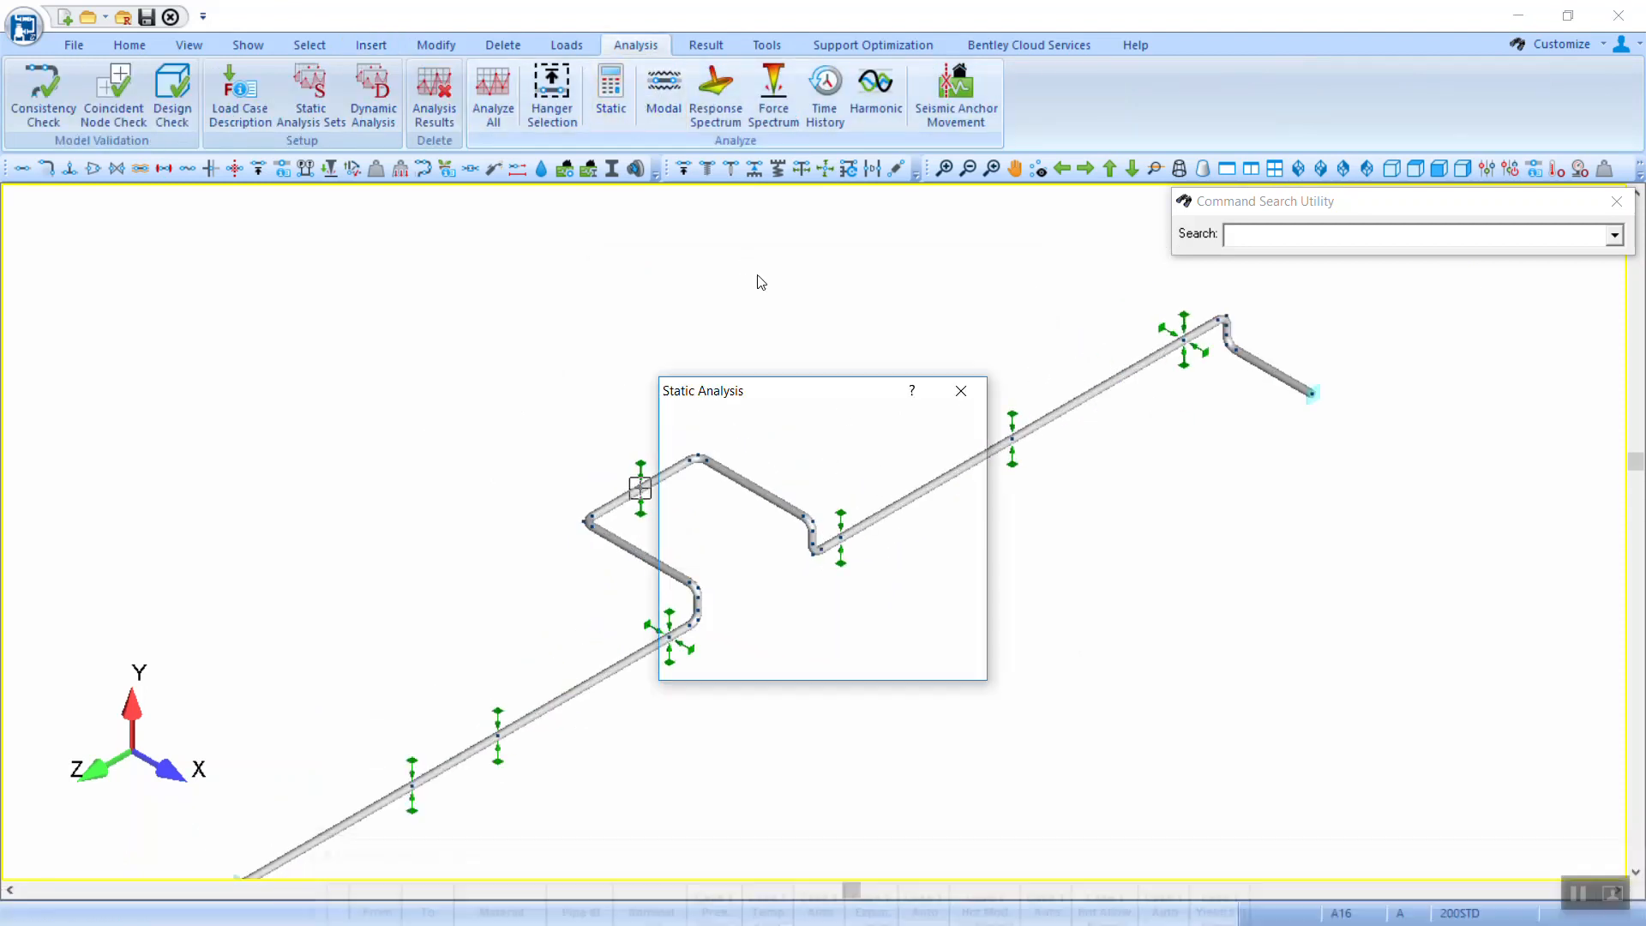
{"action": "left_click", "coordinate": [705, 45]}
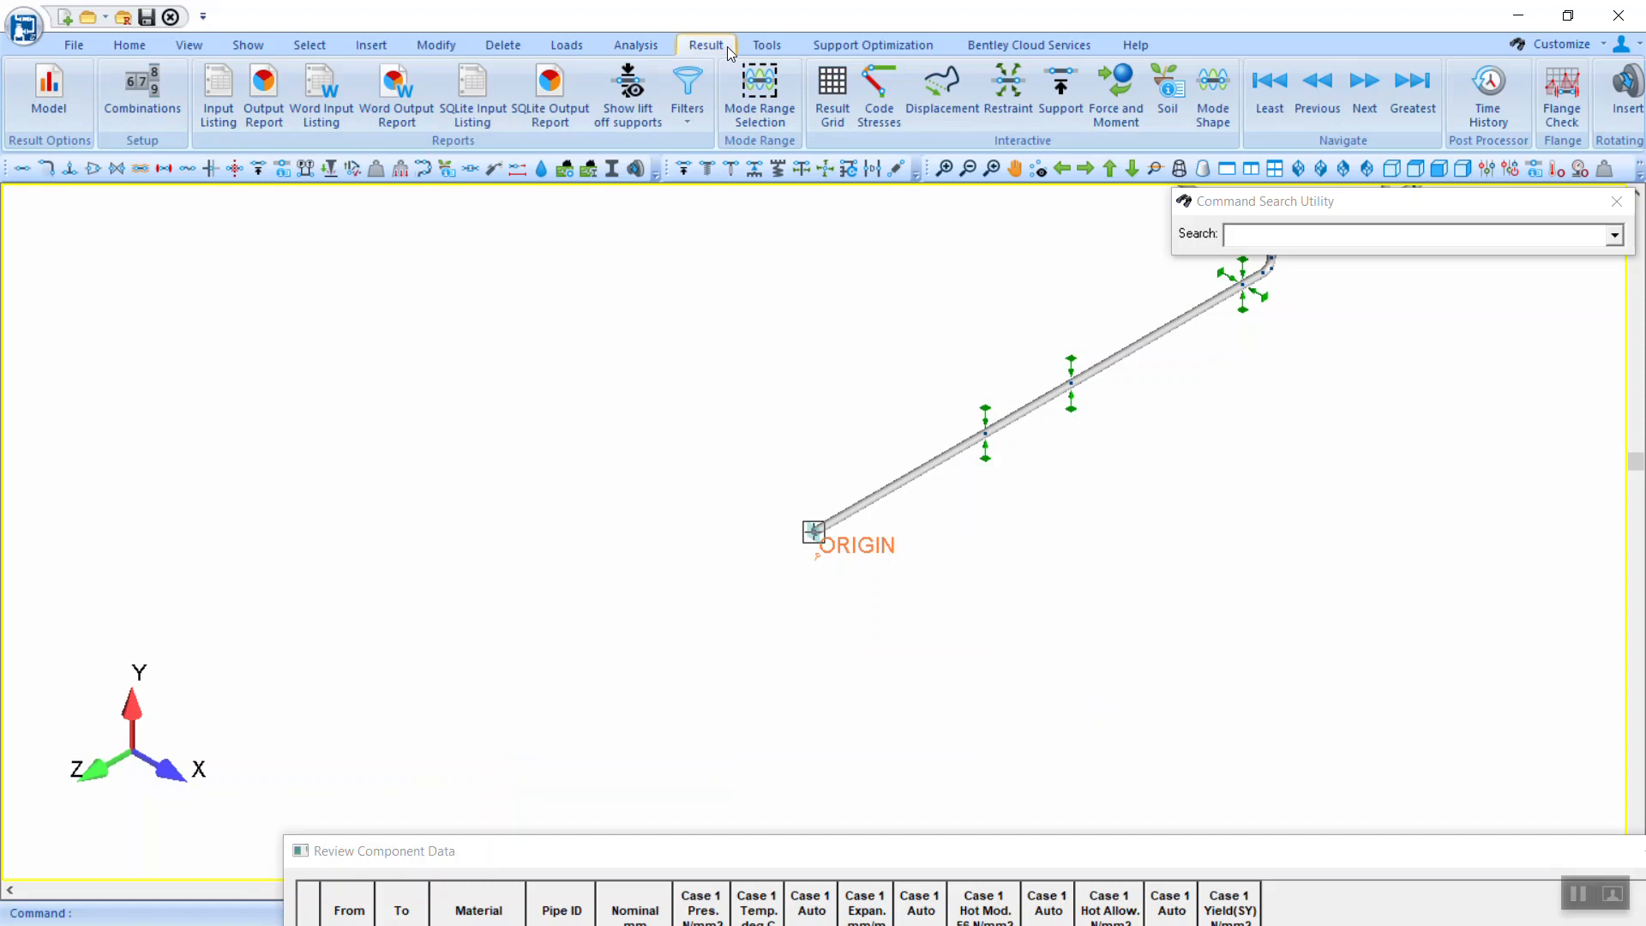
{"action": "left_click", "coordinate": [879, 94]}
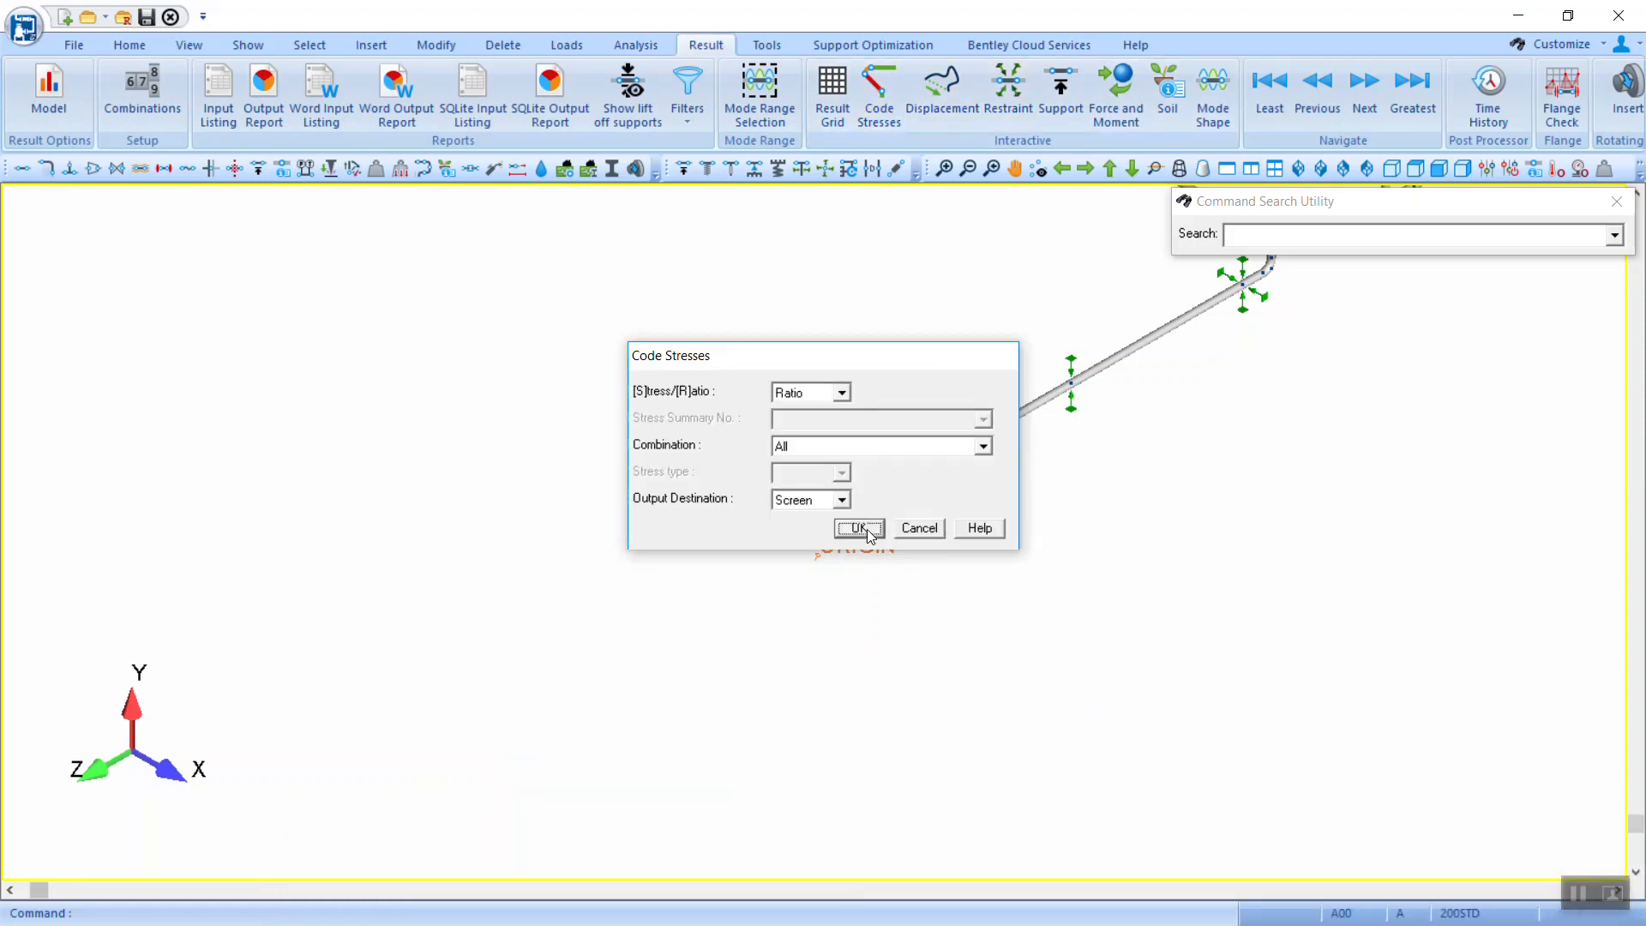
{"action": "left_click", "coordinate": [858, 527]}
Step: Inspect the stress ratio plot at bend A13 of the expansion loop and along the rest of the line
{"action": "right_click", "coordinate": [878, 550]}
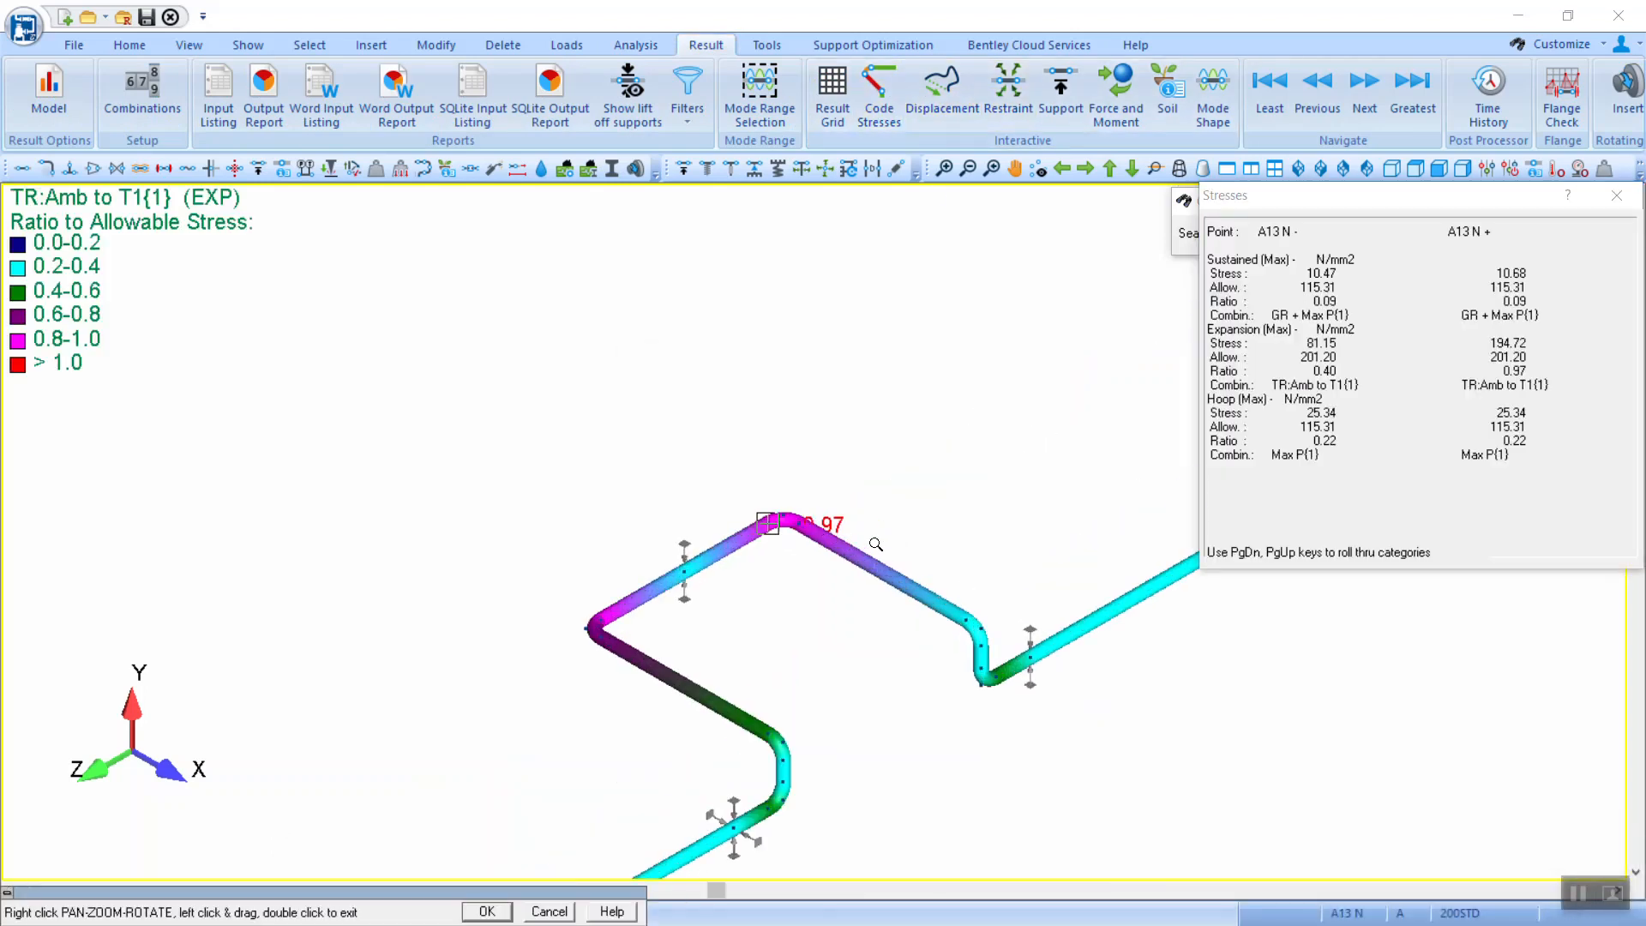
{"action": "scroll", "coordinate": [809, 522], "scroll_direction": "up", "scroll_amount": 5}
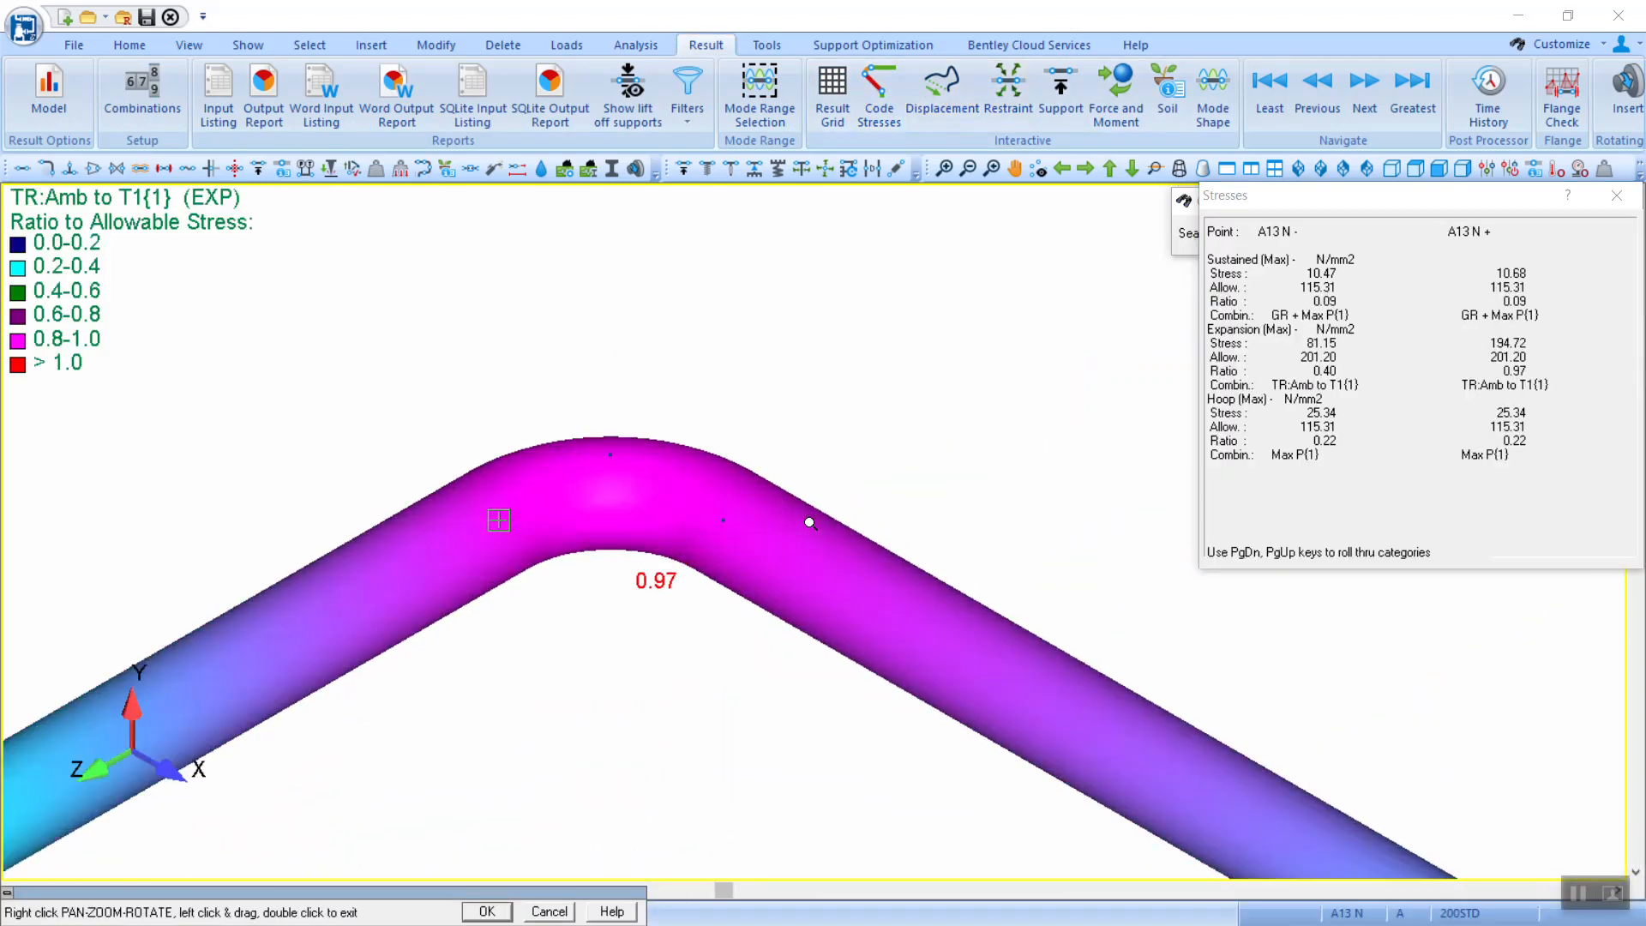
{"action": "scroll", "coordinate": [810, 522], "scroll_direction": "down", "scroll_amount": 5}
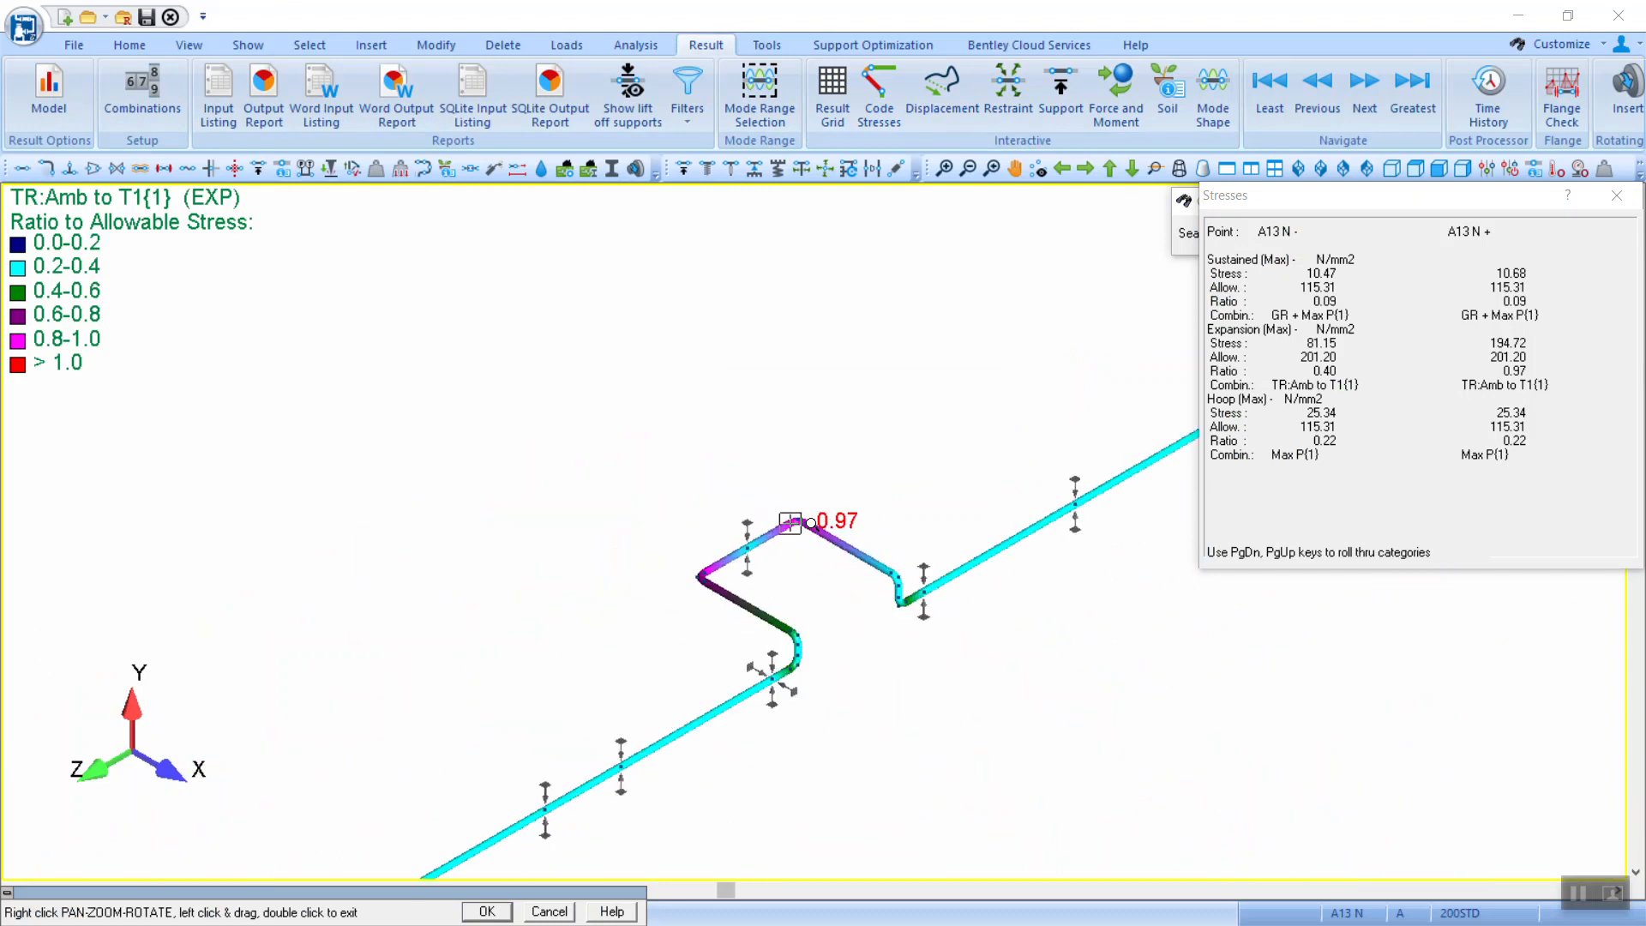
{"action": "left_click_drag", "start_coordinate": [915, 548], "coordinate": [753, 444]}
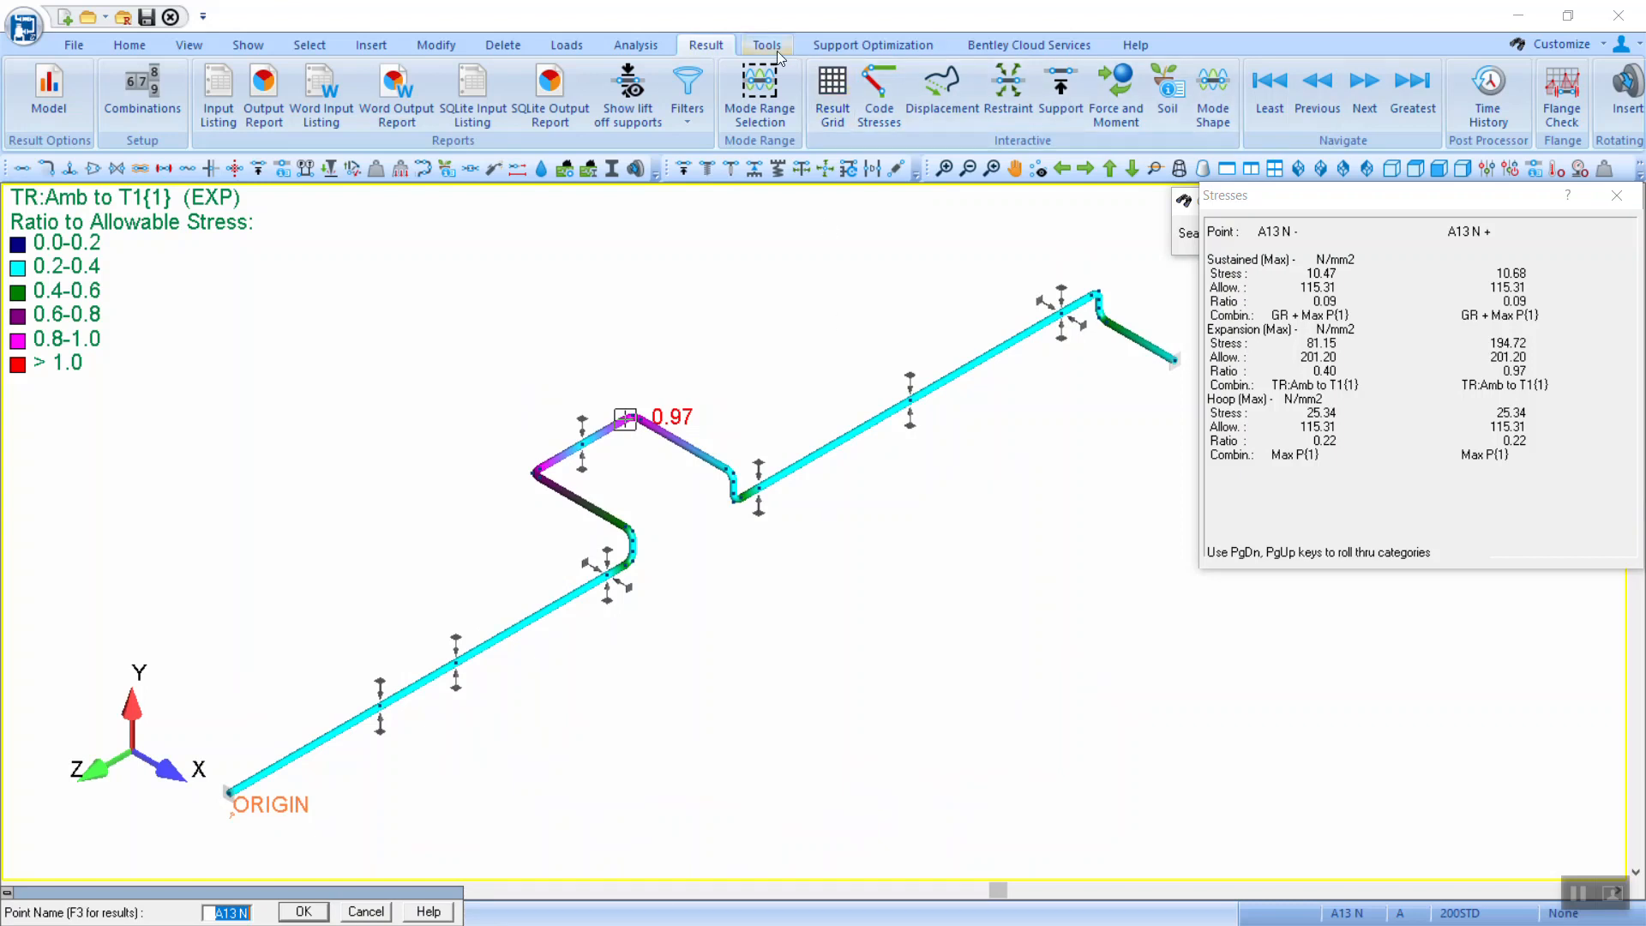
Step: Generate the output report with displacement, support, restraint, forces and moments, code compliance and result summary sections
{"action": "left_click", "coordinate": [264, 104]}
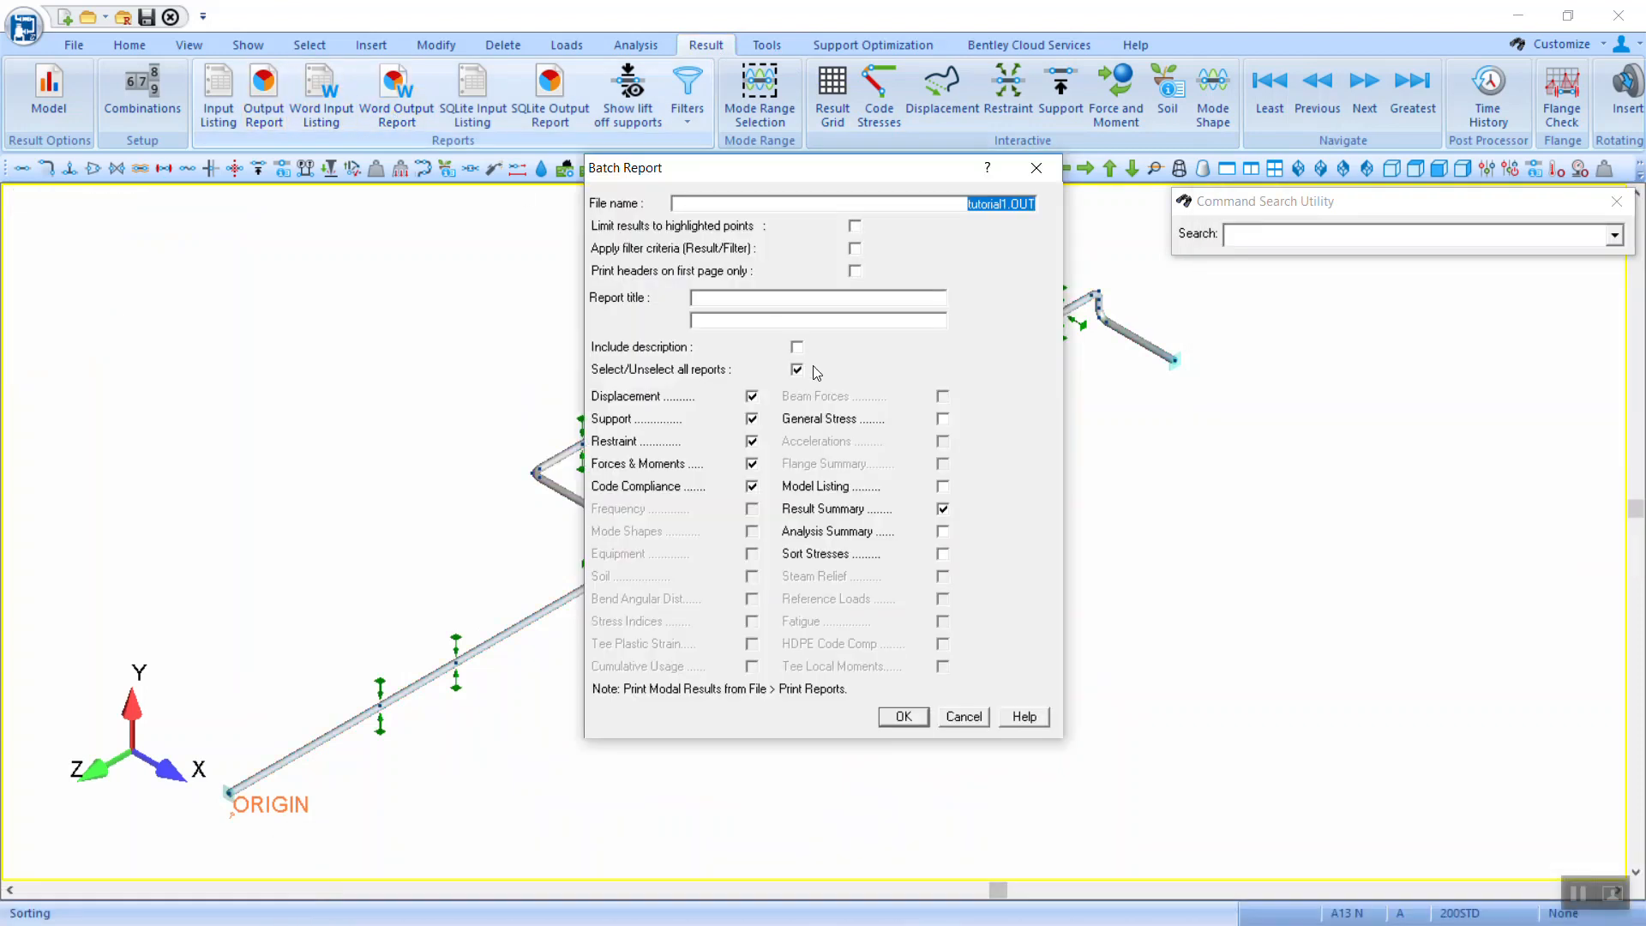
{"action": "left_click", "coordinate": [750, 486]}
{"action": "left_click", "coordinate": [904, 716]}
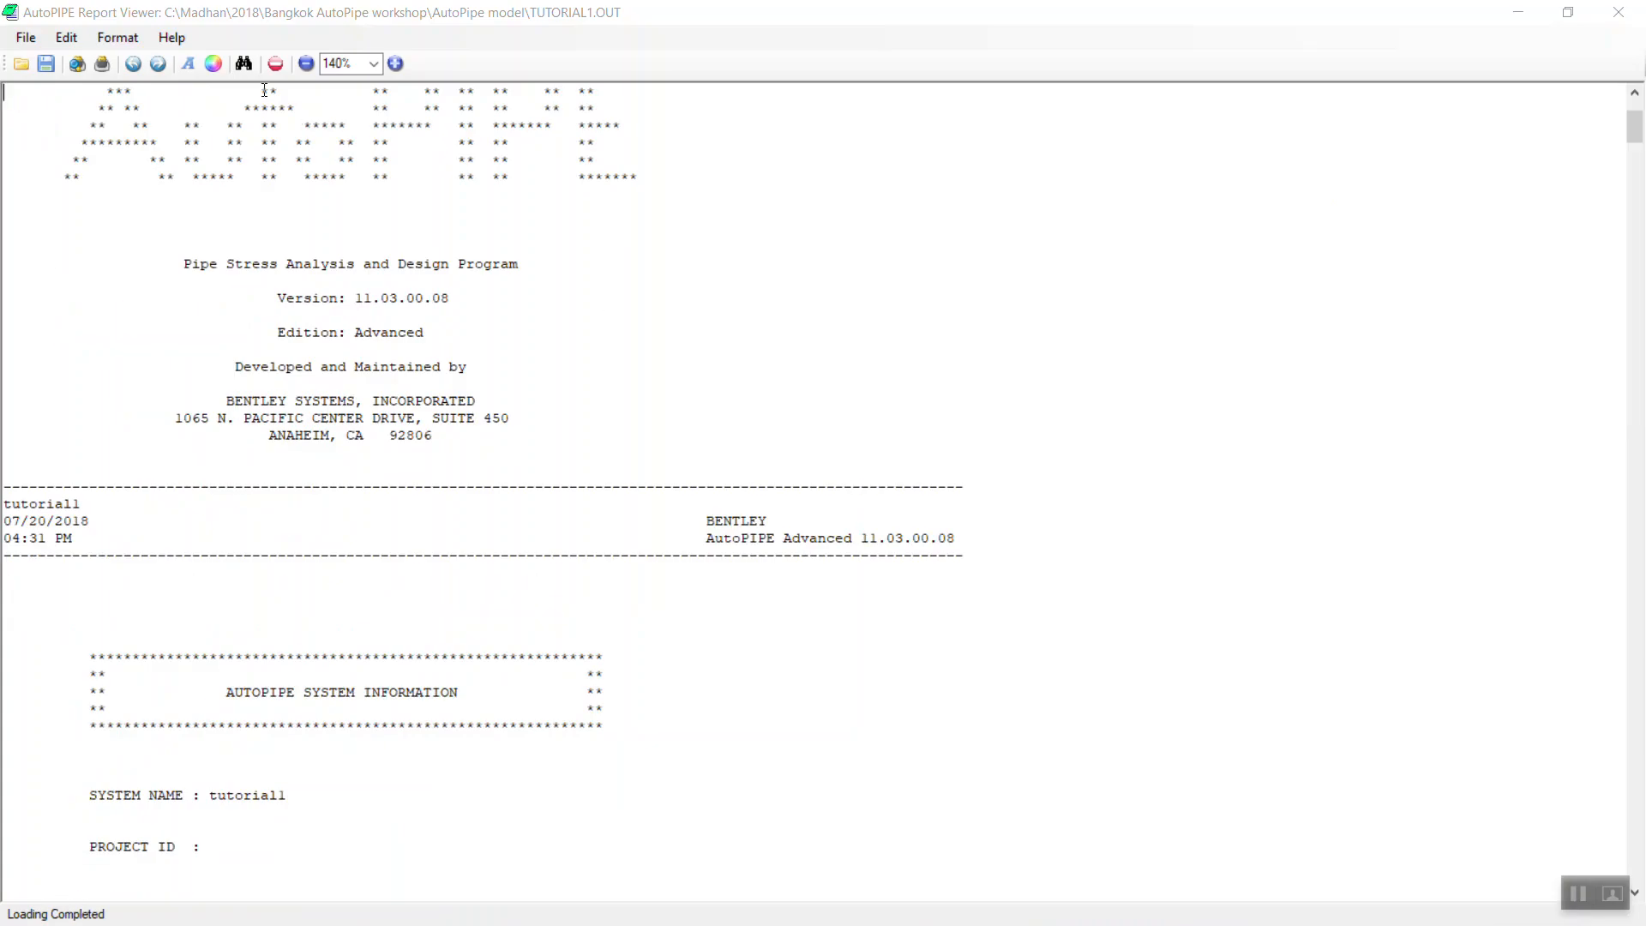
Step: Enlarge the report text to 190% and review the displacements listed for each point and load combination
{"action": "left_click", "coordinate": [395, 63]}
{"action": "left_click", "coordinate": [395, 64]}
{"action": "left_click", "coordinate": [395, 63]}
{"action": "left_click", "coordinate": [395, 64]}
{"action": "scroll", "coordinate": [598, 364], "scroll_direction": "down", "scroll_amount": 20}
{"action": "scroll", "coordinate": [601, 369], "scroll_direction": "down", "scroll_amount": 20}
{"action": "scroll", "coordinate": [602, 369], "scroll_direction": "down", "scroll_amount": 2}
{"action": "scroll", "coordinate": [857, 429], "scroll_direction": "up", "scroll_amount": 13}
{"action": "scroll", "coordinate": [992, 473], "scroll_direction": "down", "scroll_amount": 12}
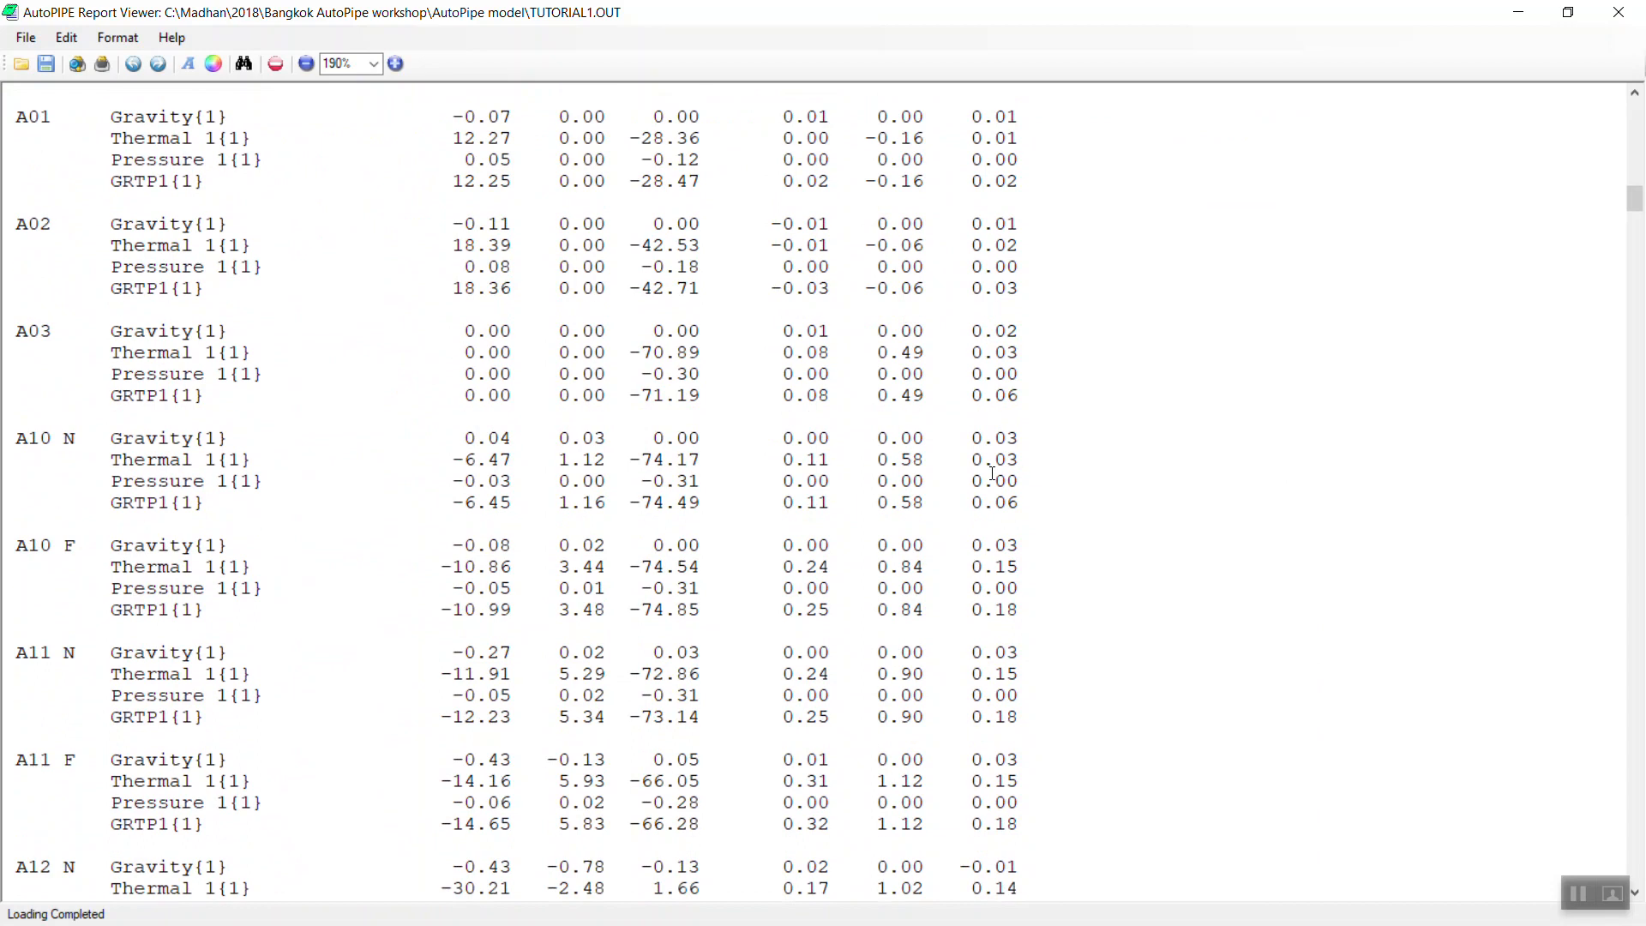
Step: Review the support forces, including the V-stop at A16, and reach the restraint reactions table
{"action": "scroll", "coordinate": [992, 473], "scroll_direction": "down", "scroll_amount": 20}
{"action": "scroll", "coordinate": [992, 469], "scroll_direction": "down", "scroll_amount": 20}
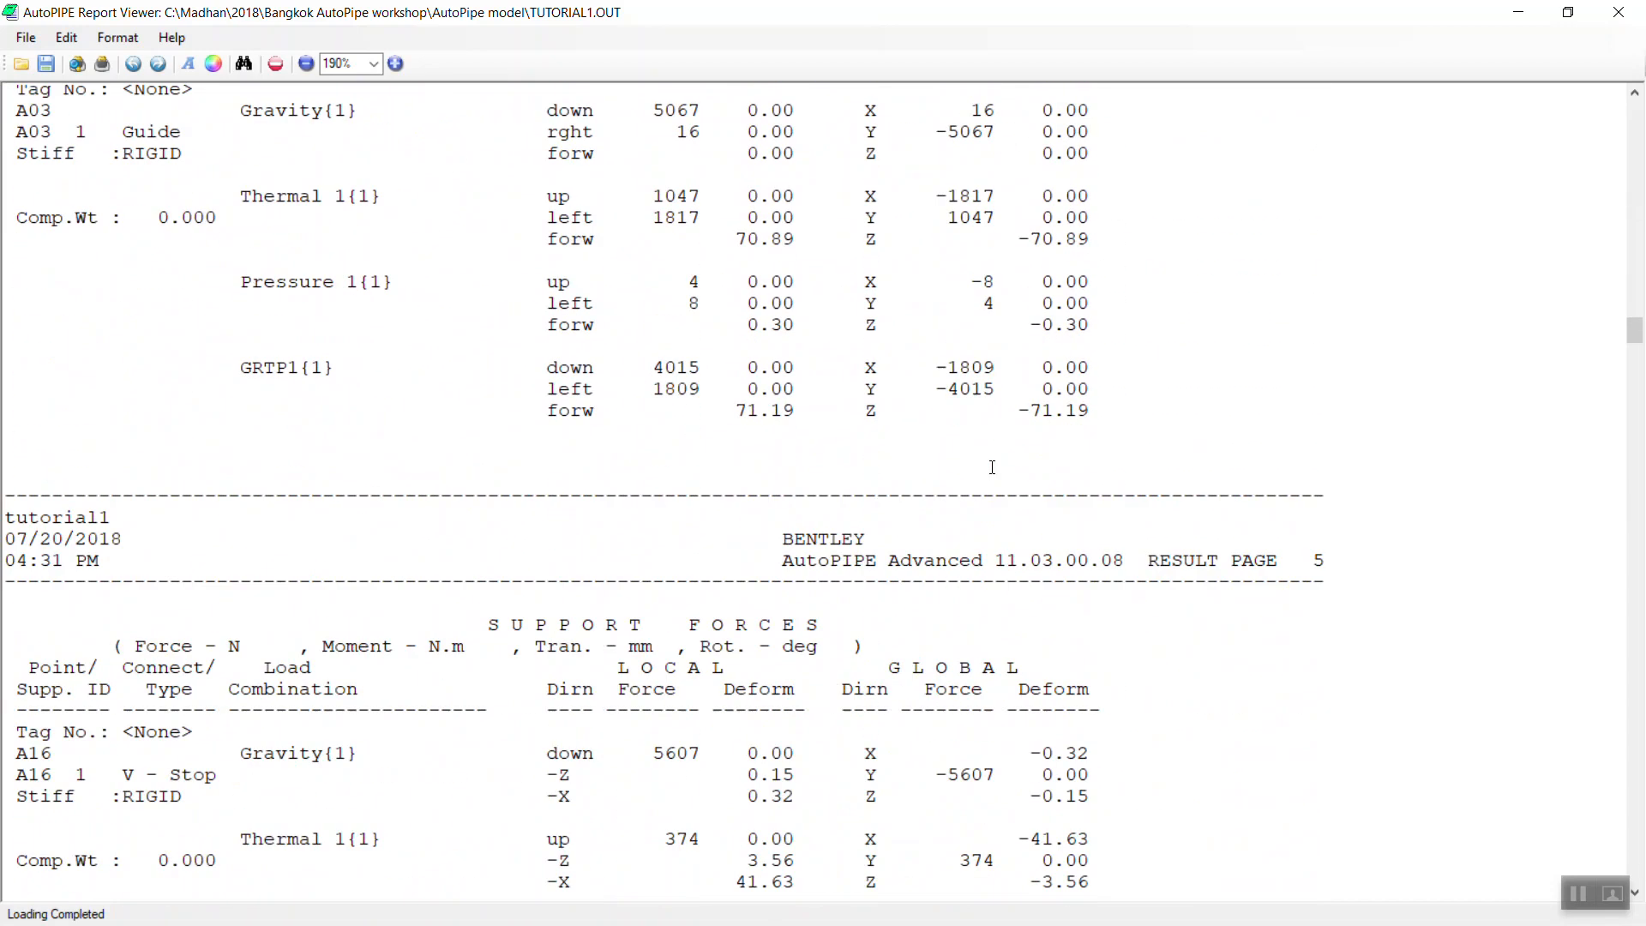
{"action": "scroll", "coordinate": [991, 466], "scroll_direction": "down", "scroll_amount": 6}
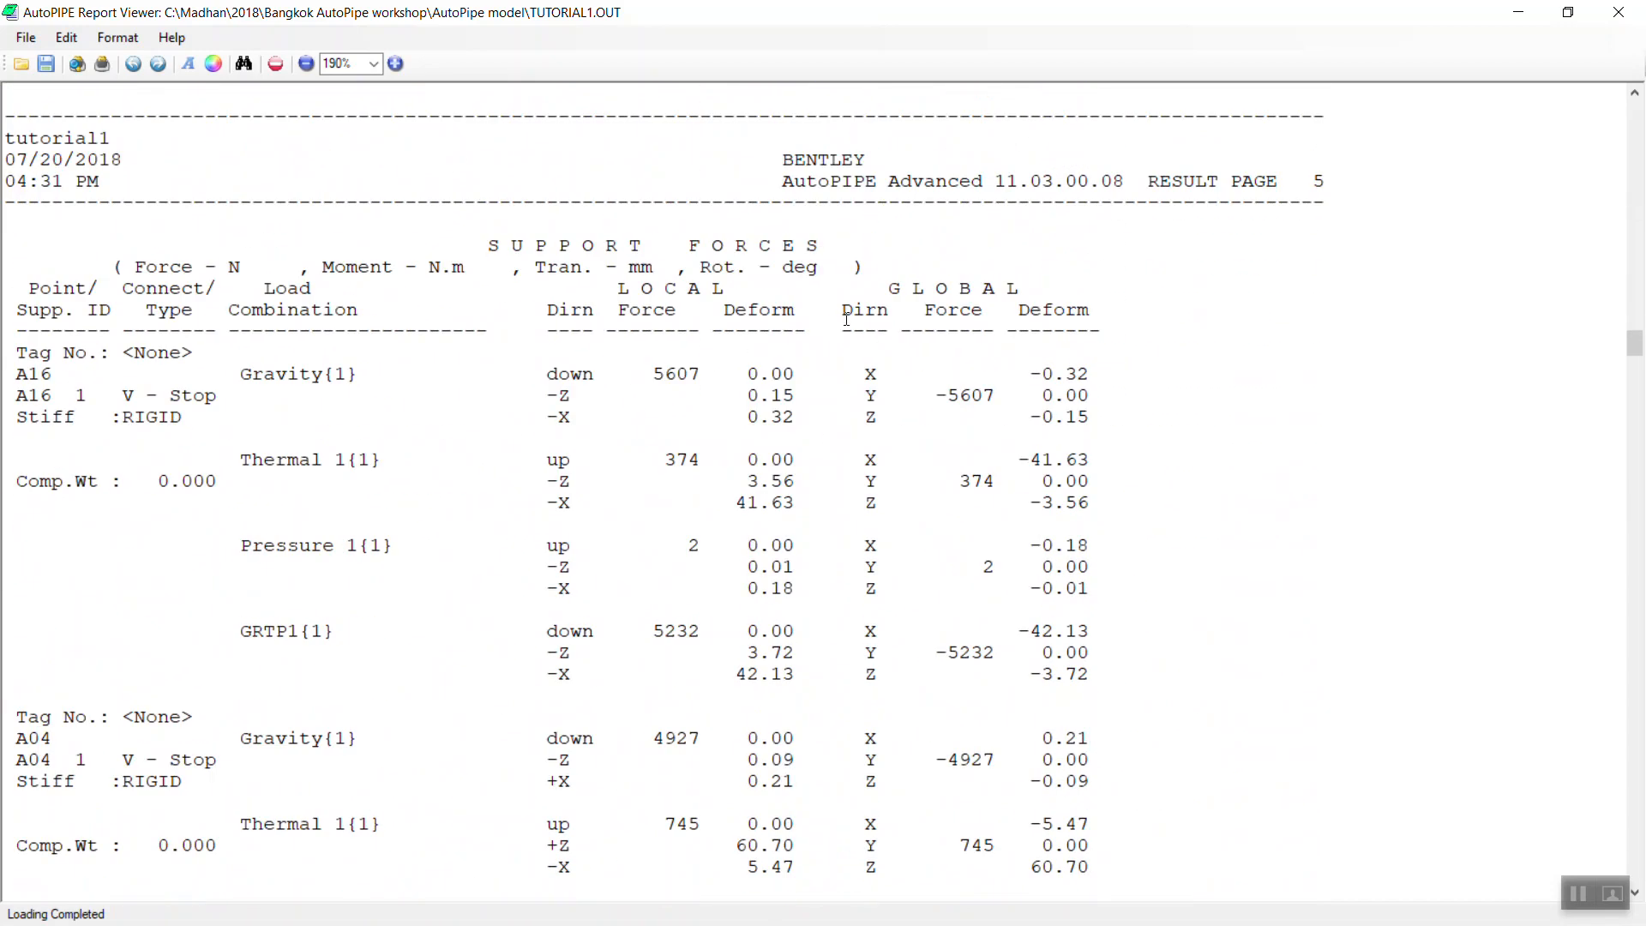
{"action": "scroll", "coordinate": [847, 319], "scroll_direction": "down", "scroll_amount": 18}
{"action": "scroll", "coordinate": [934, 333], "scroll_direction": "down", "scroll_amount": 12}
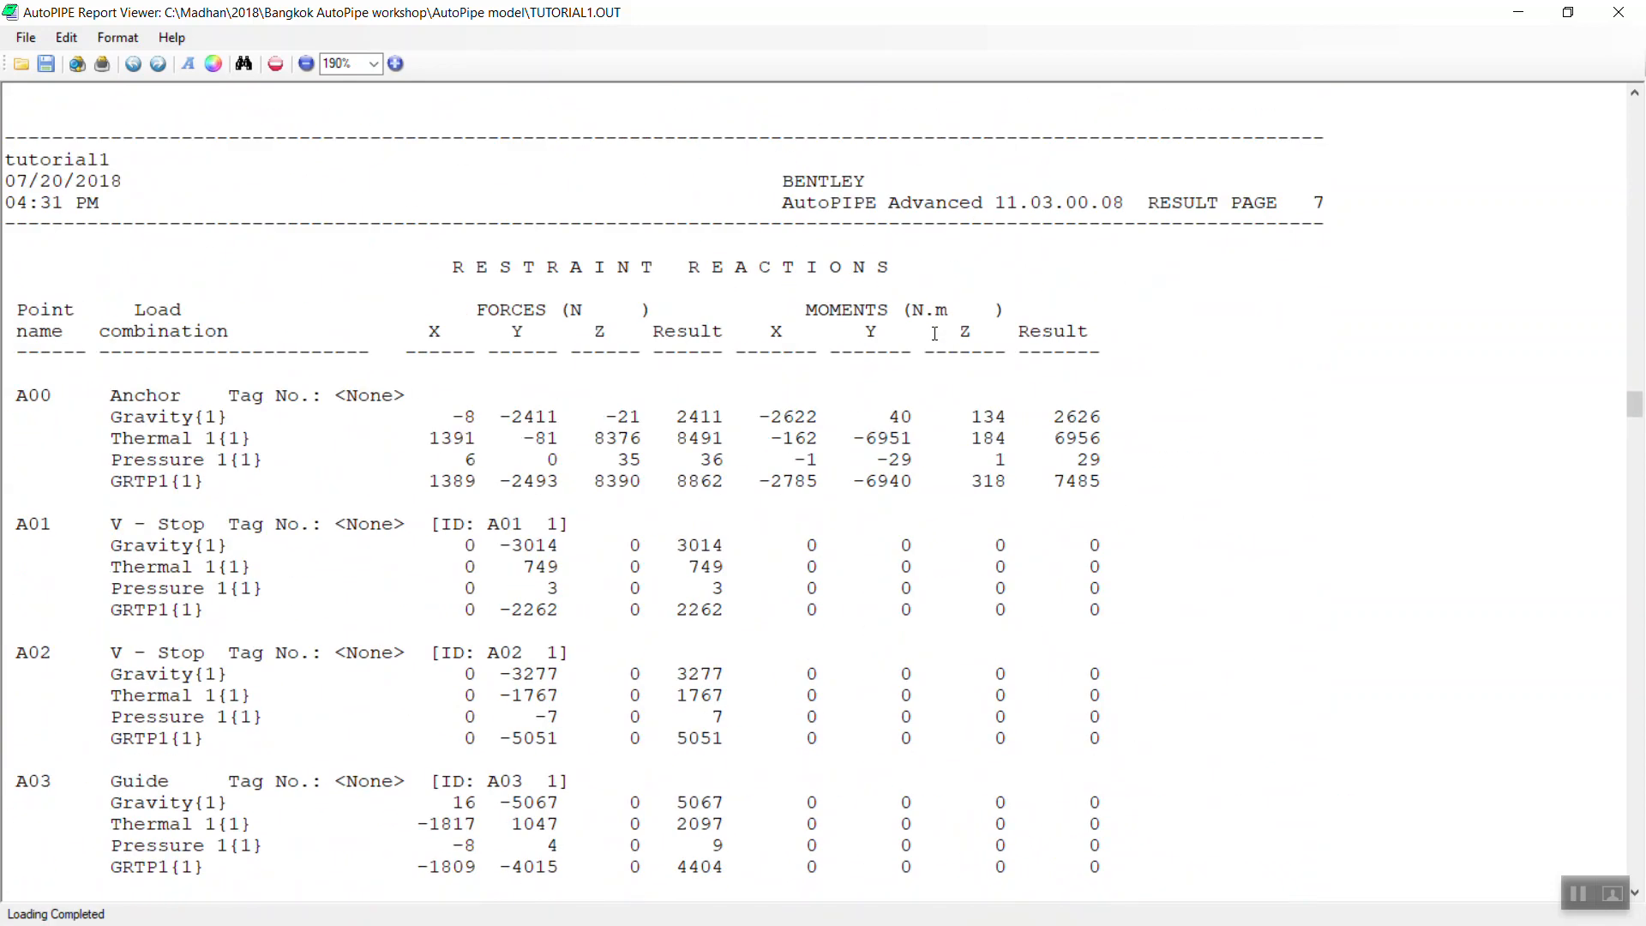
Step: Read through the restraint reactions and the global forces and moments along segment A
{"action": "scroll", "coordinate": [934, 333], "scroll_direction": "down", "scroll_amount": 17}
{"action": "scroll", "coordinate": [935, 333], "scroll_direction": "down", "scroll_amount": 20}
{"action": "scroll", "coordinate": [936, 333], "scroll_direction": "down", "scroll_amount": 20}
{"action": "scroll", "coordinate": [936, 333], "scroll_direction": "down", "scroll_amount": 12}
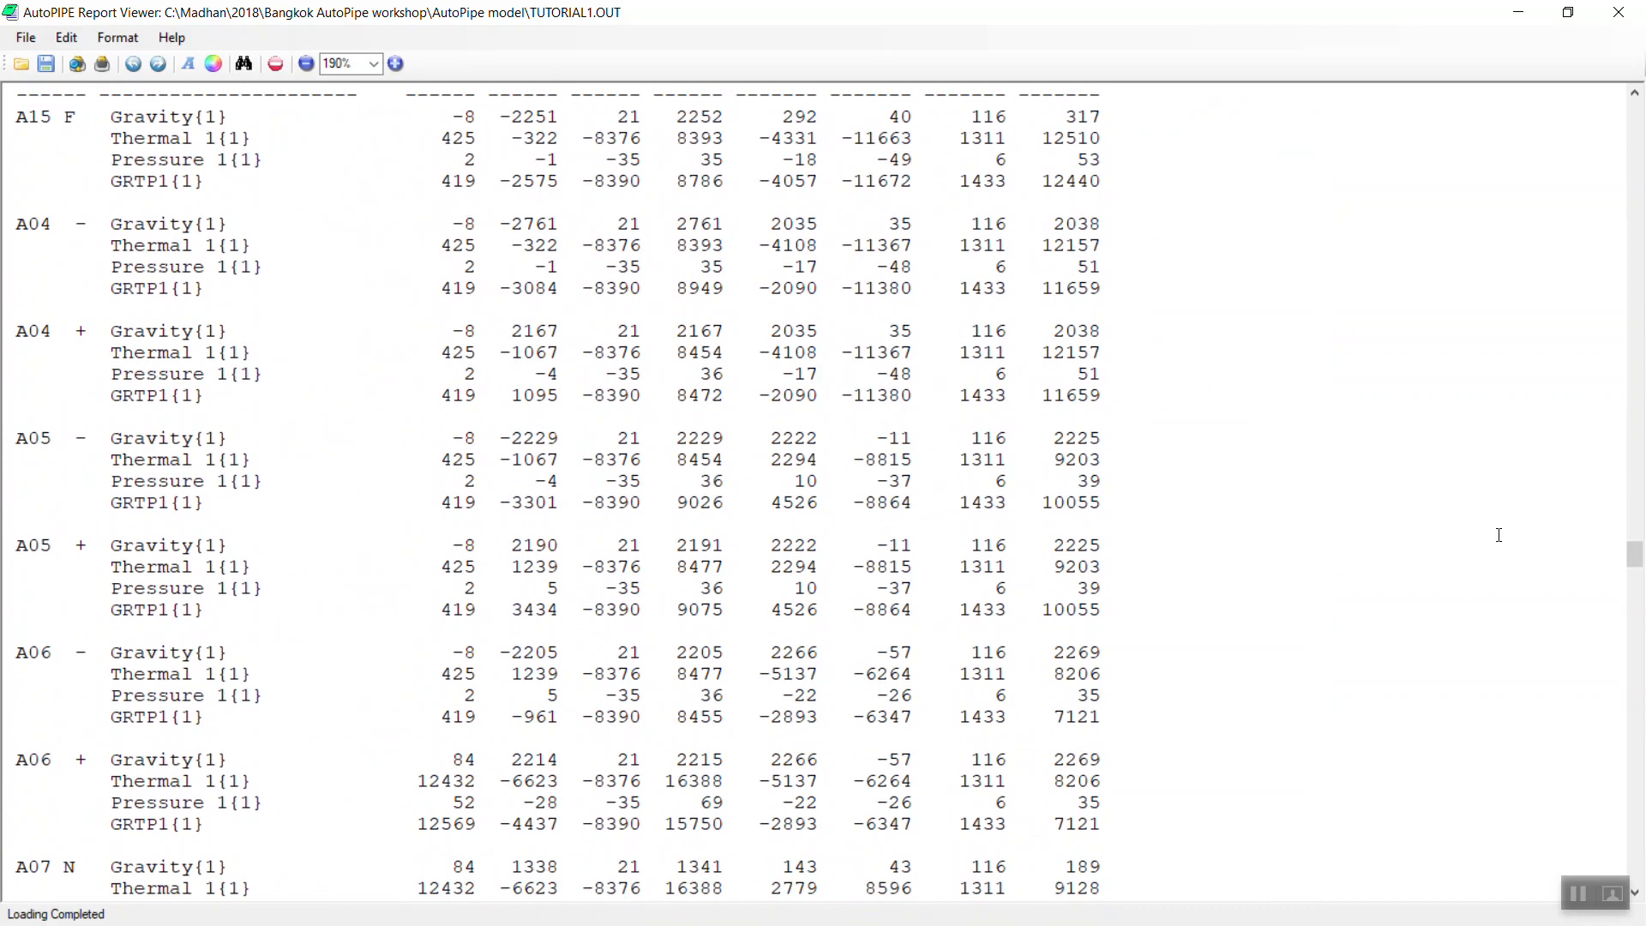
{"action": "scroll", "coordinate": [1509, 531], "scroll_direction": "up", "scroll_amount": 4}
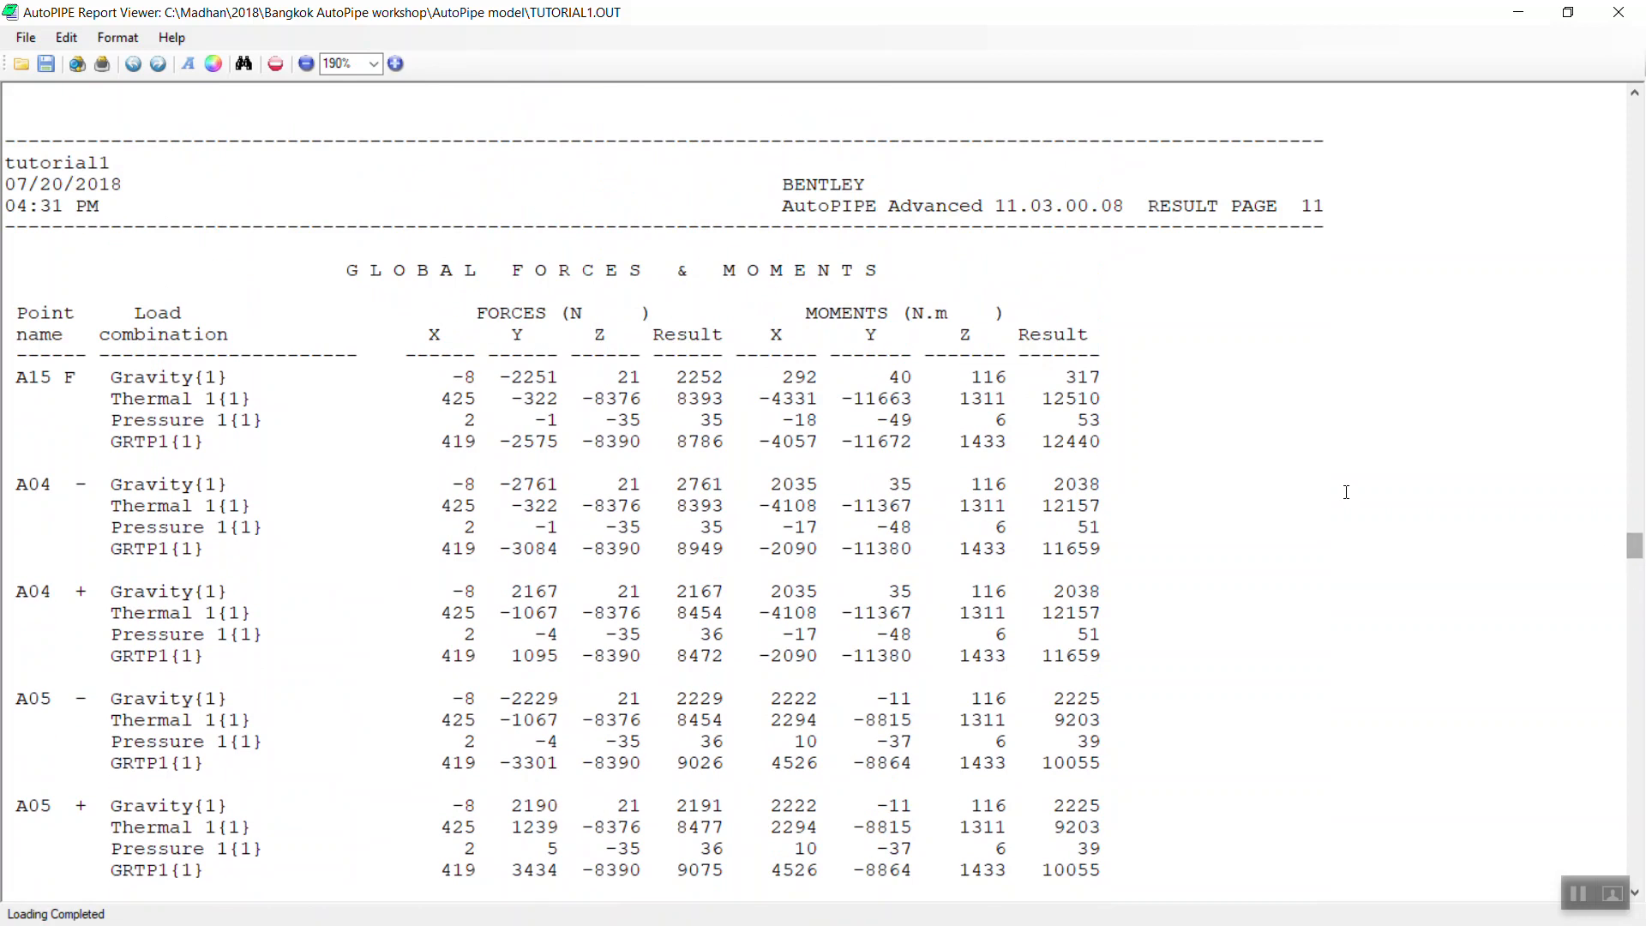
{"action": "scroll", "coordinate": [843, 408], "scroll_direction": "down", "scroll_amount": 20}
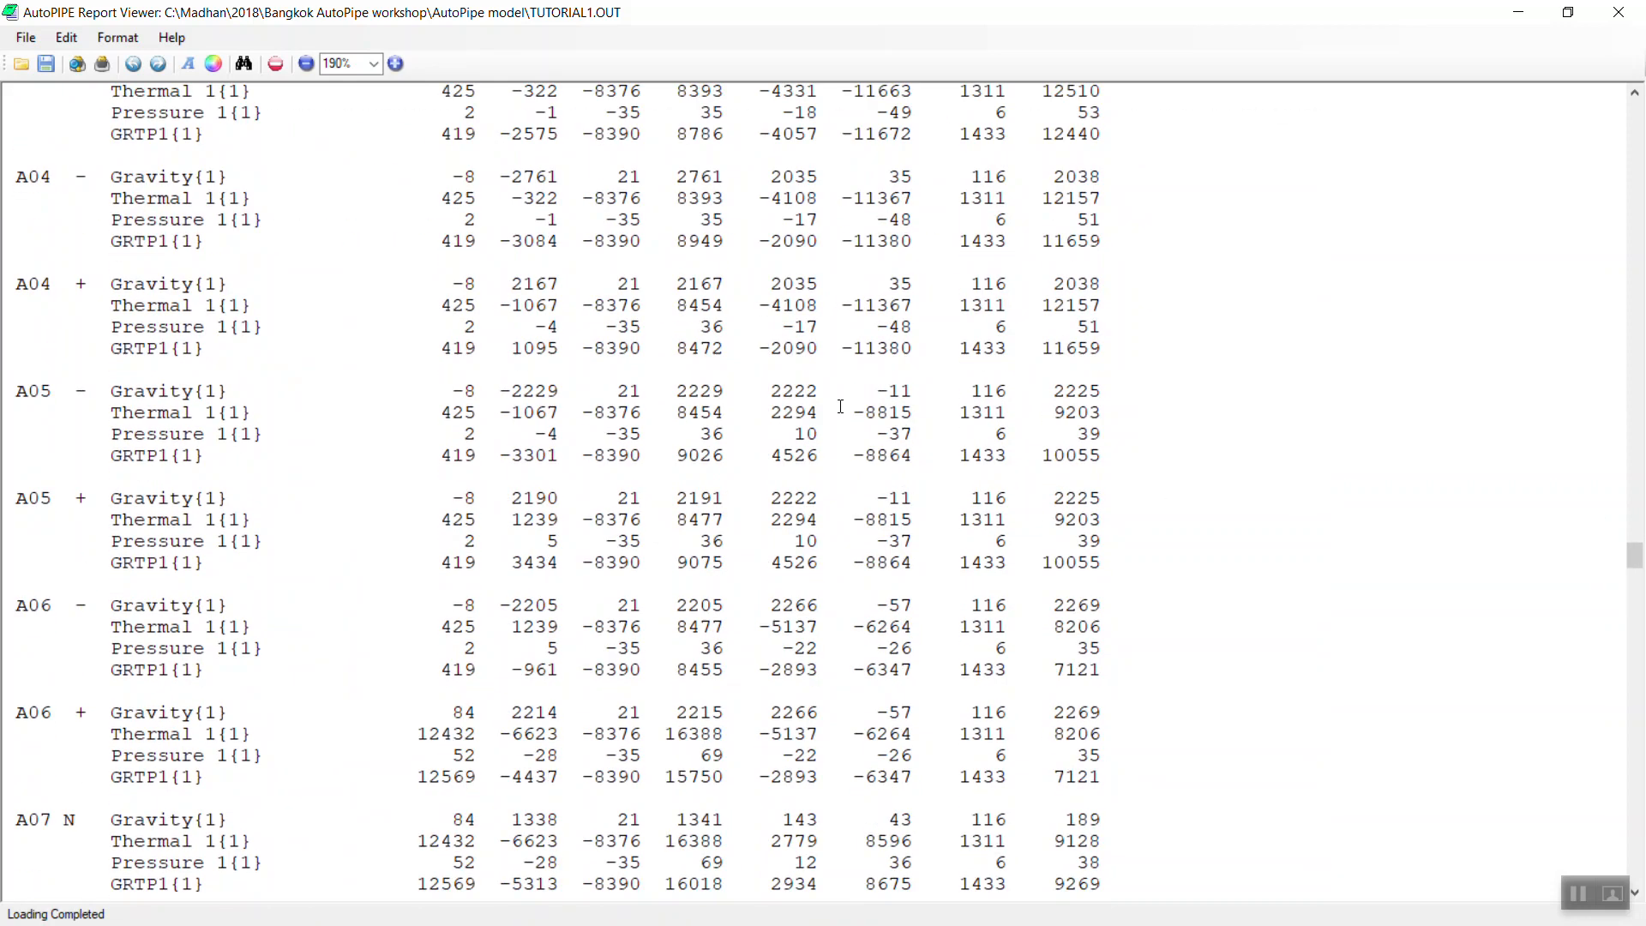
Step: Examine the start of the ASME B31.3 (2016) code compliance table and its load combinations at point A00
{"action": "scroll", "coordinate": [843, 408], "scroll_direction": "down", "scroll_amount": 2}
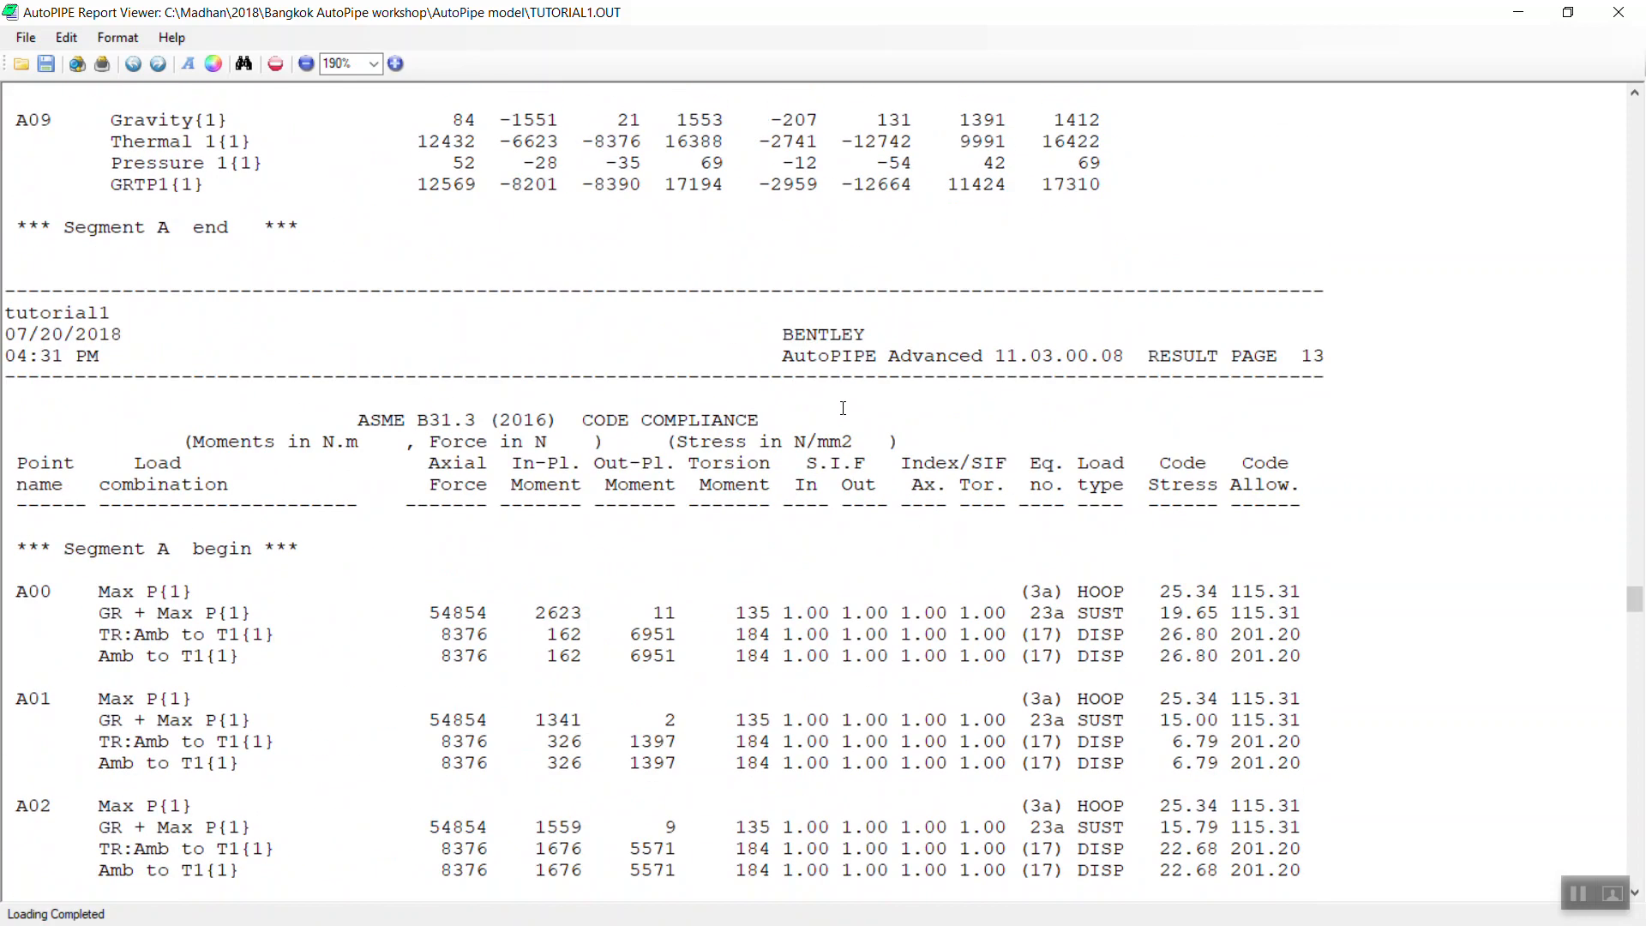
{"action": "scroll", "coordinate": [842, 408], "scroll_direction": "down", "scroll_amount": 2}
{"action": "left_click_drag", "start_coordinate": [782, 292], "coordinate": [400, 293]}
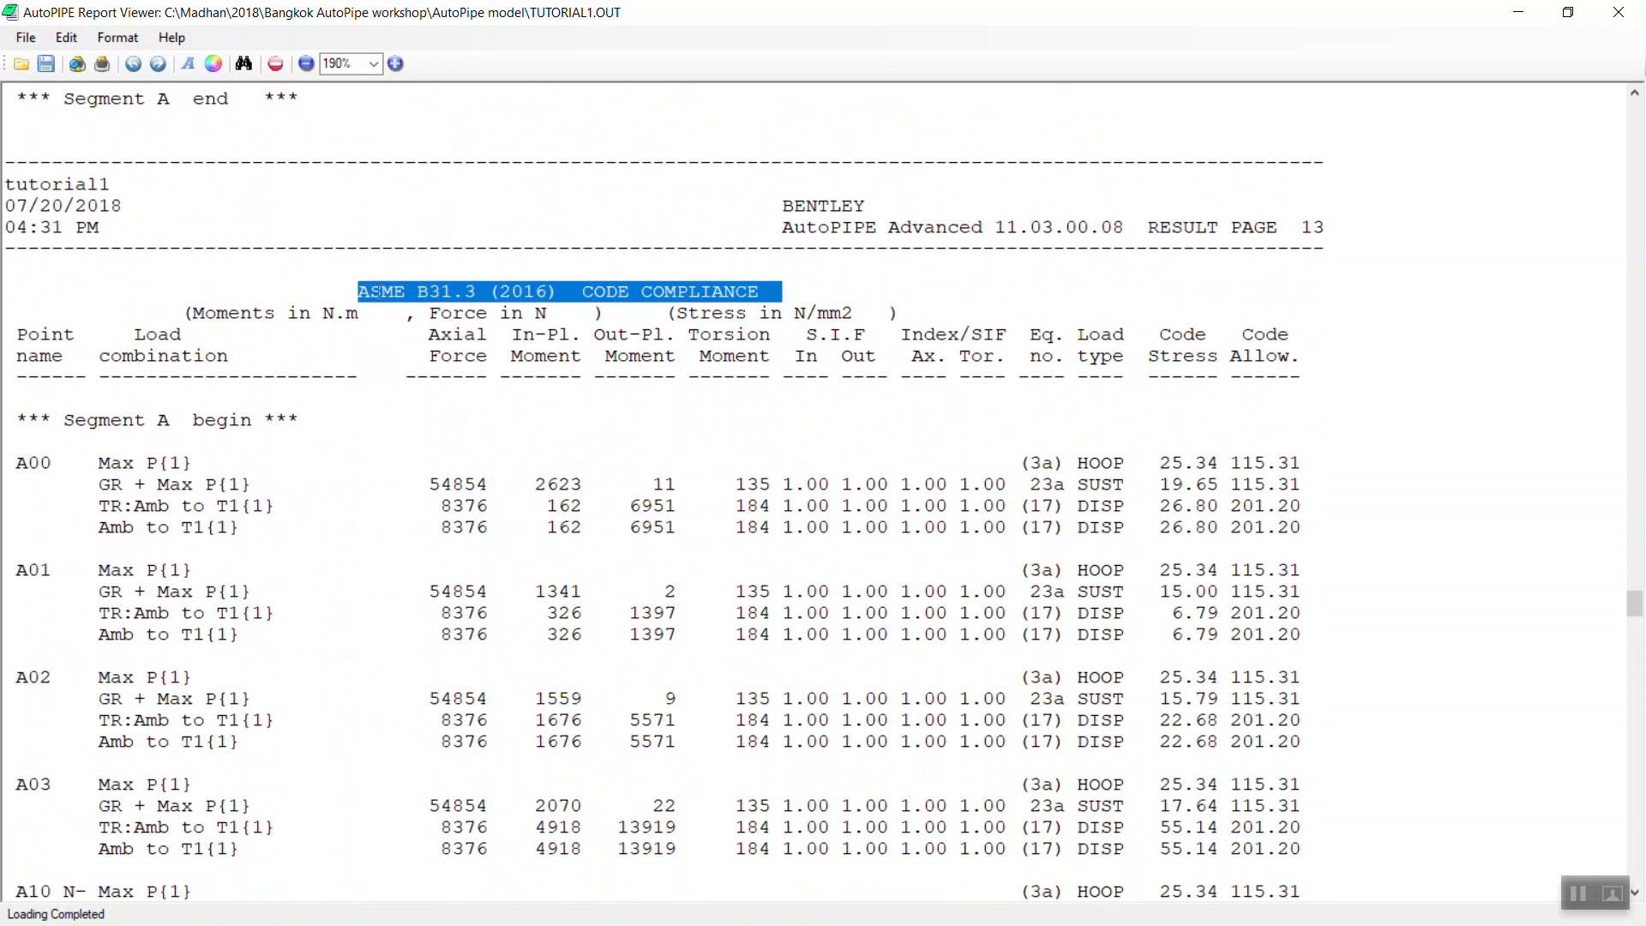
{"action": "scroll", "coordinate": [709, 400], "scroll_direction": "down", "scroll_amount": 3}
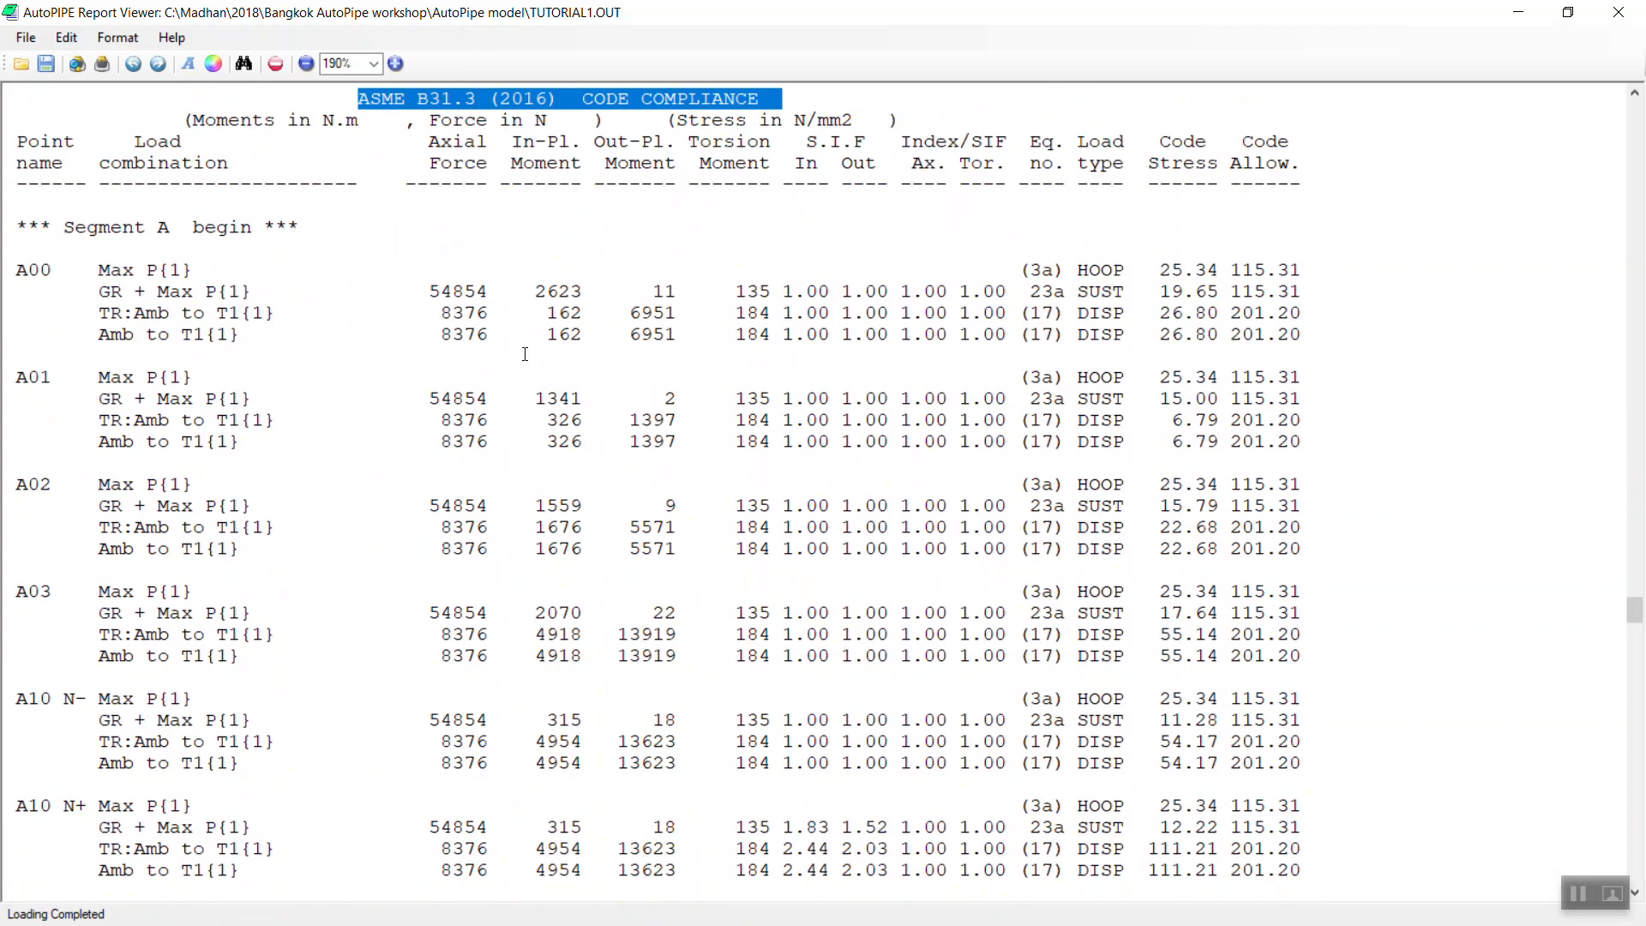
{"action": "left_click", "coordinate": [89, 271]}
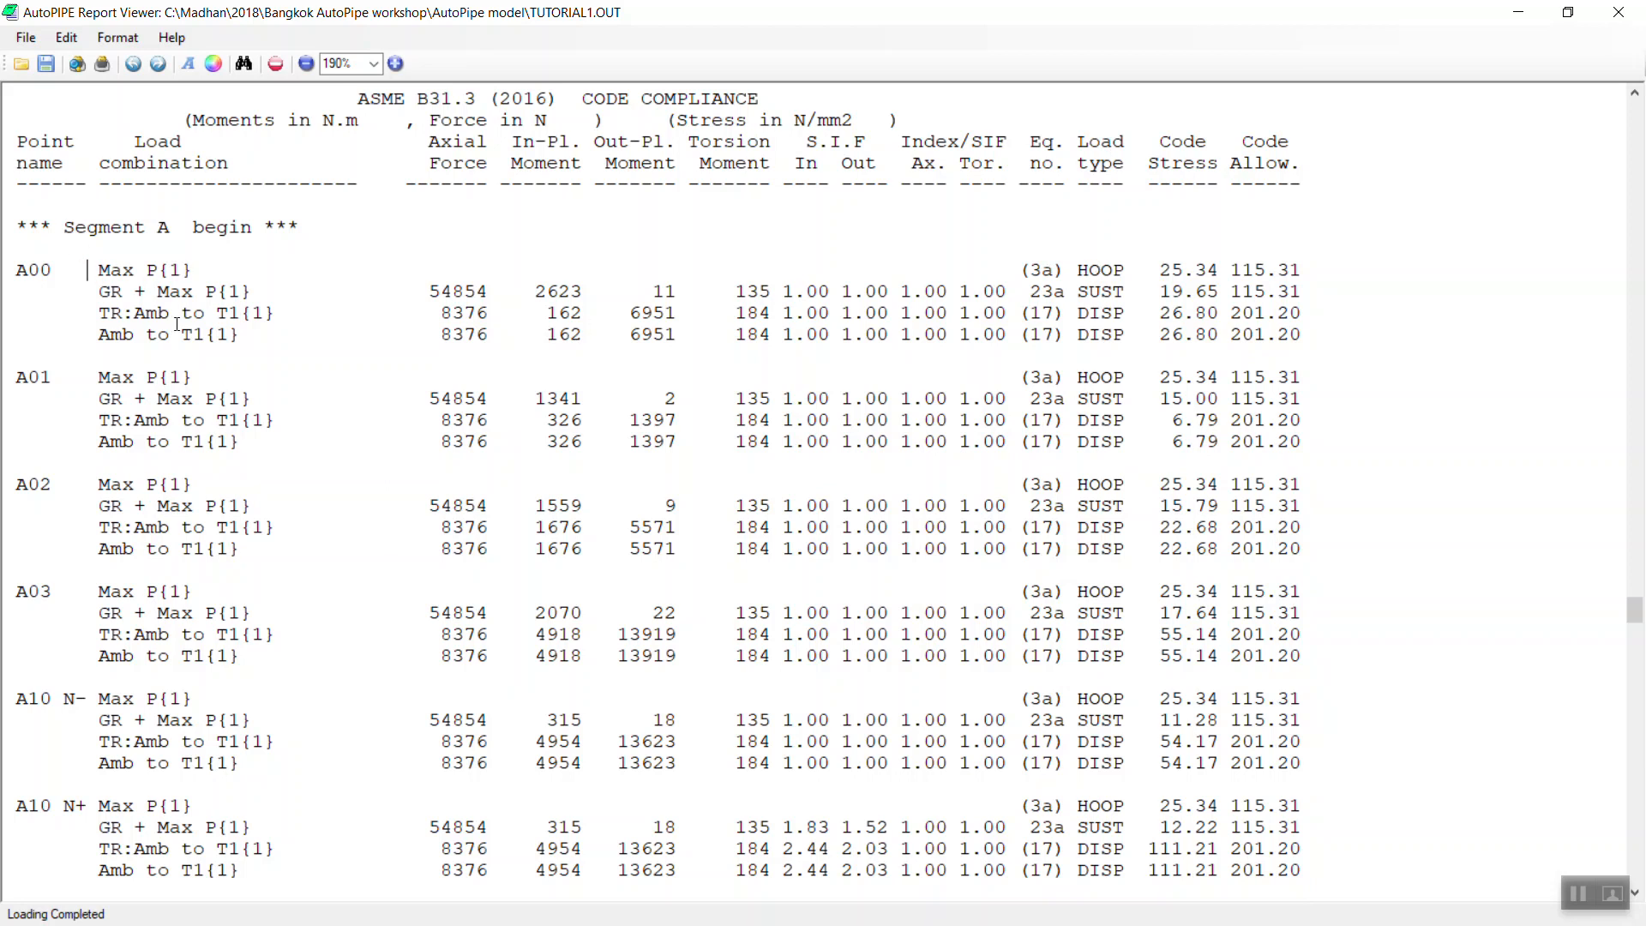
Step: Compare the code stresses with the allowable stresses from the loop bends to the end of segment A
{"action": "scroll", "coordinate": [341, 314], "scroll_direction": "down", "scroll_amount": 13}
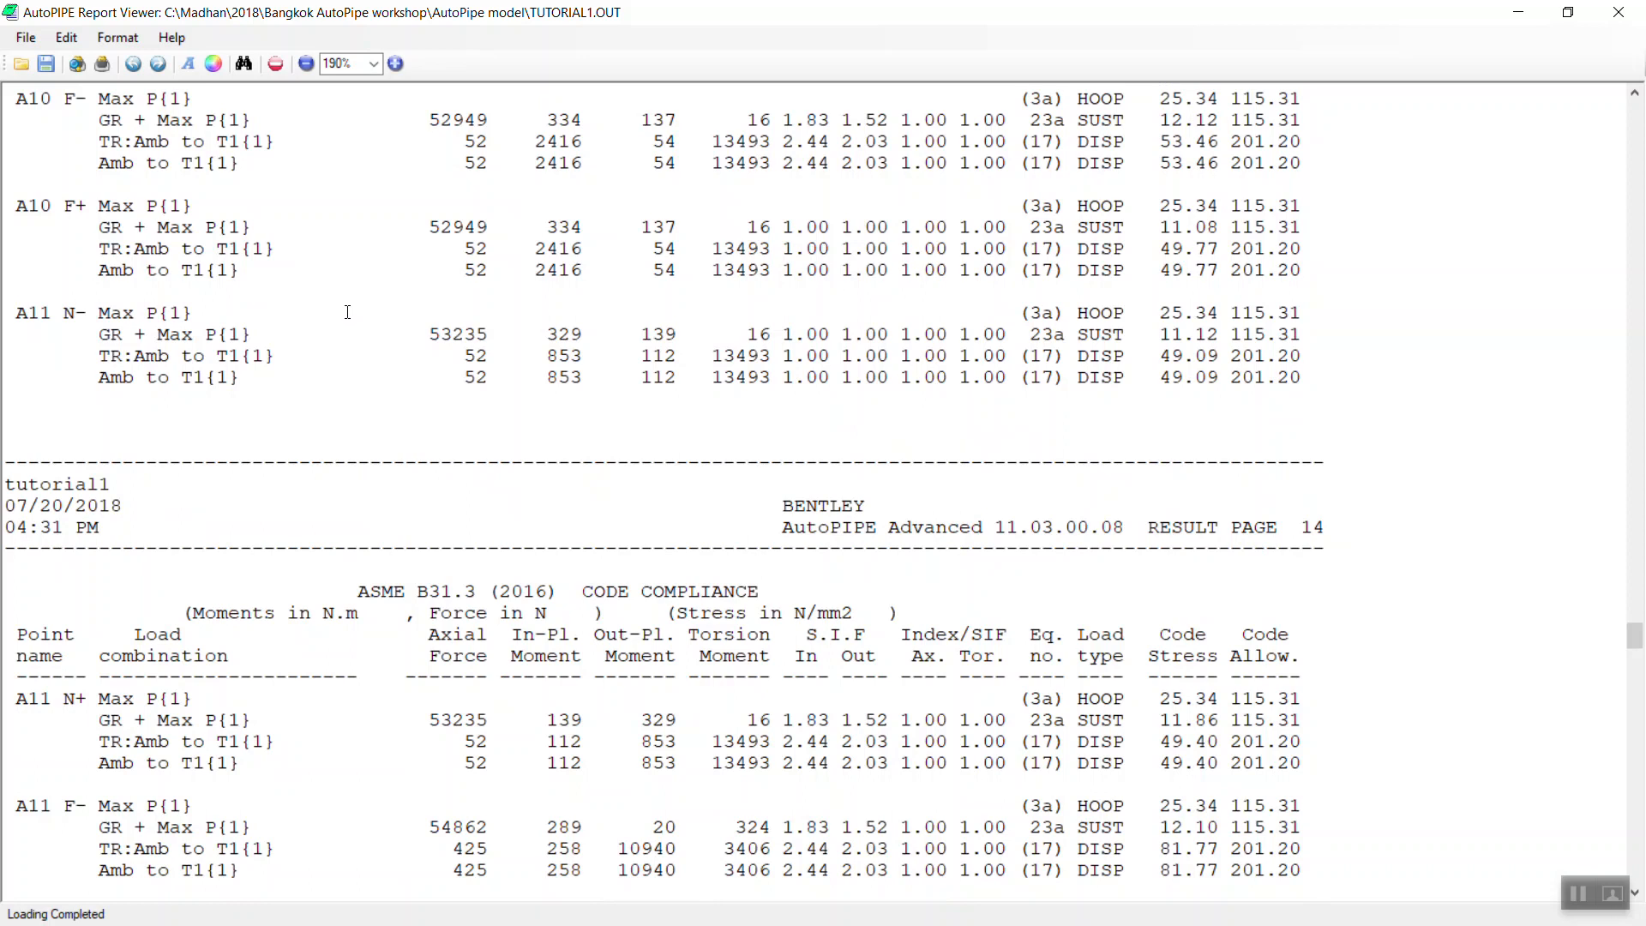
{"action": "scroll", "coordinate": [348, 310], "scroll_direction": "down", "scroll_amount": 8}
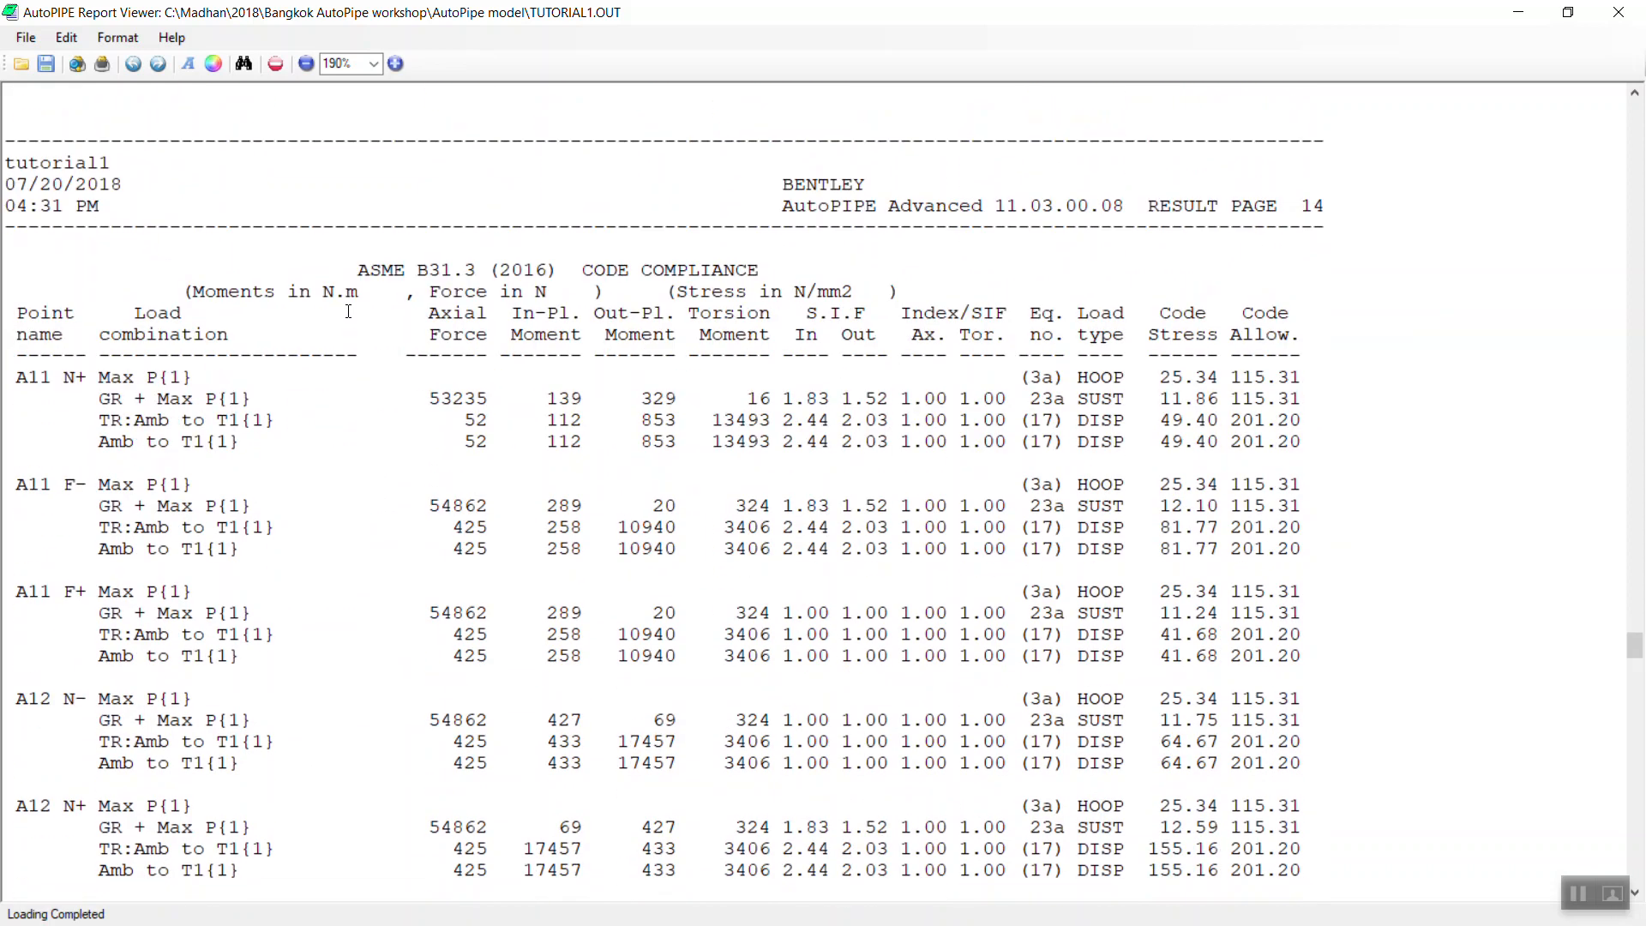
{"action": "scroll", "coordinate": [348, 310], "scroll_direction": "down", "scroll_amount": 15}
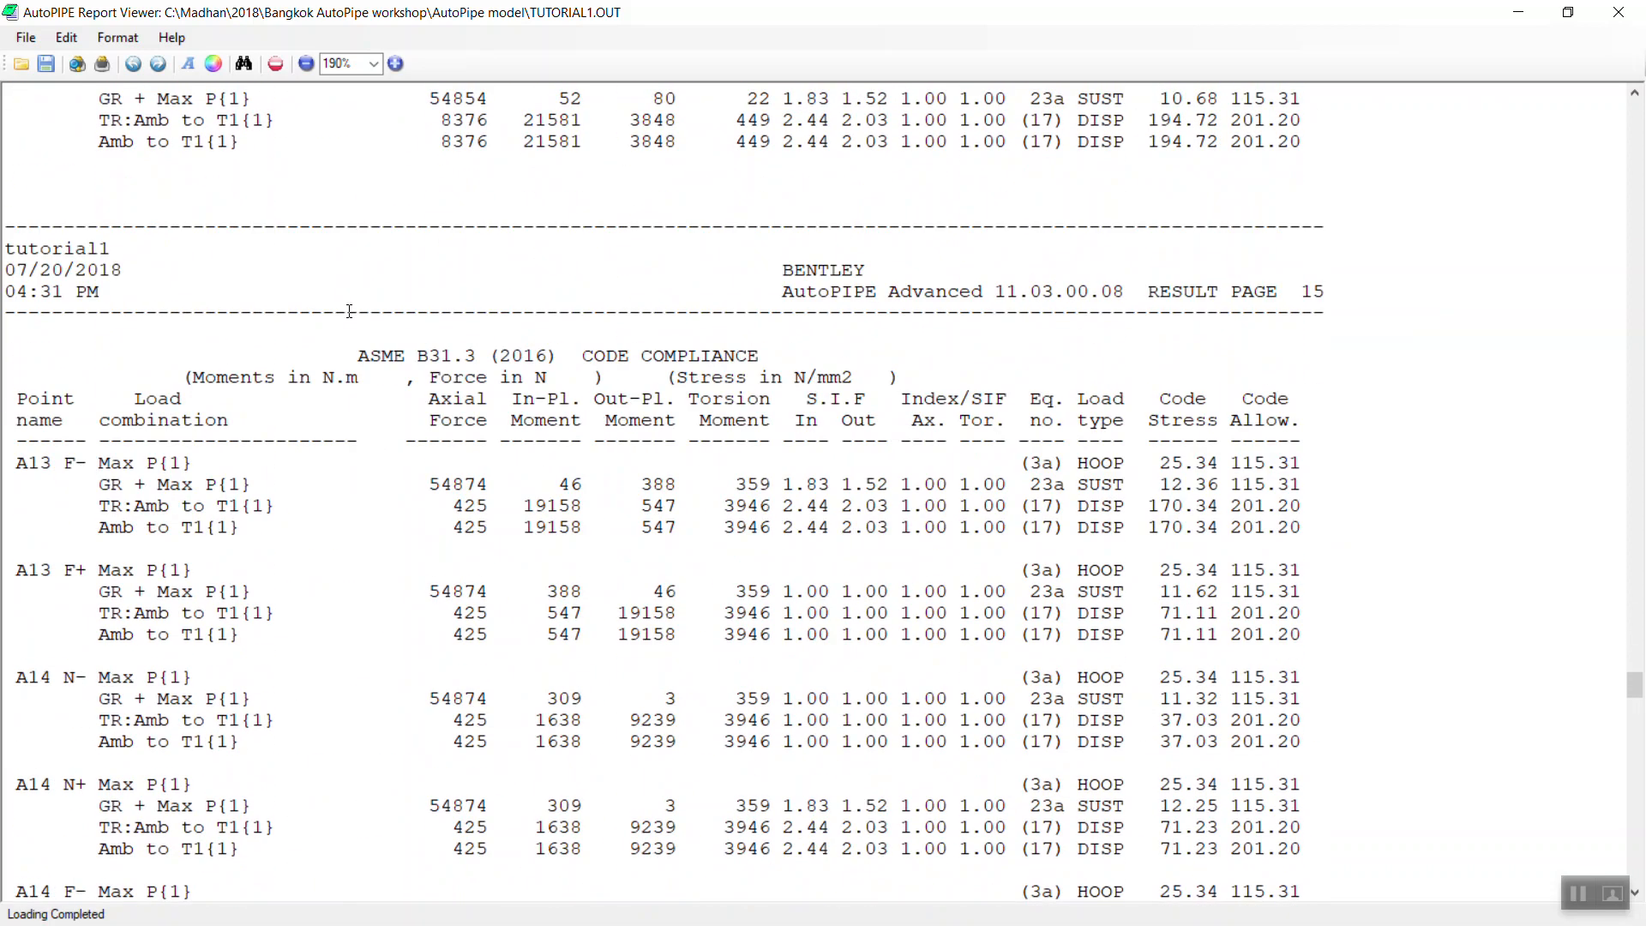
{"action": "scroll", "coordinate": [350, 310], "scroll_direction": "down", "scroll_amount": 19}
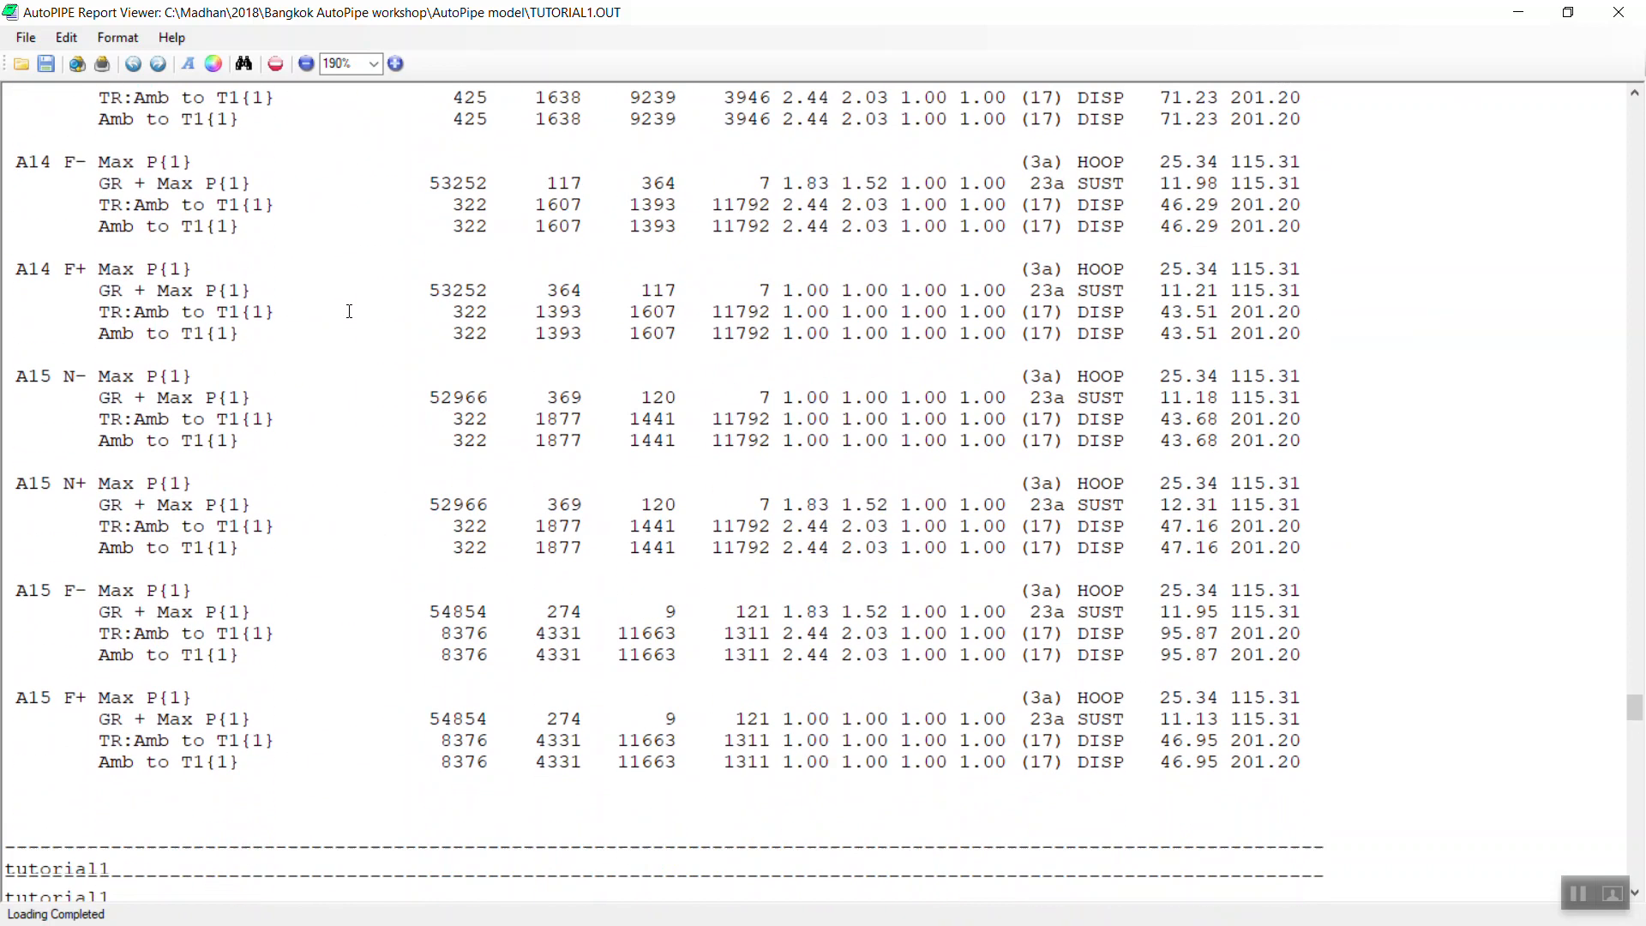
{"action": "scroll", "coordinate": [349, 310], "scroll_direction": "down", "scroll_amount": 20}
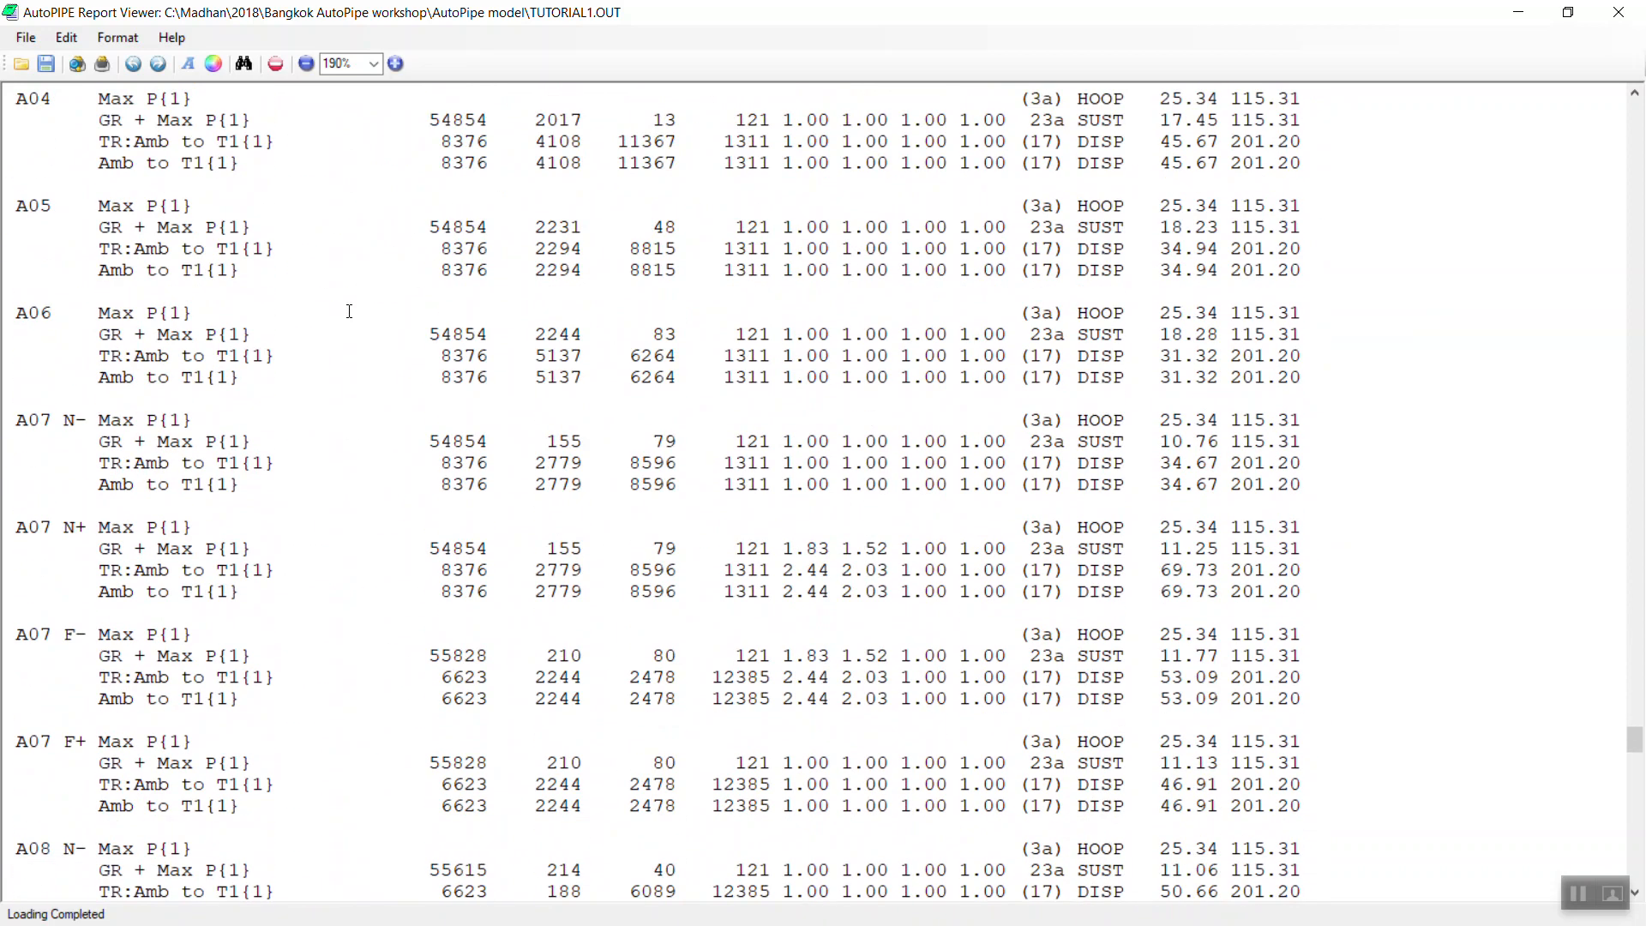
{"action": "scroll", "coordinate": [349, 310], "scroll_direction": "down", "scroll_amount": 6}
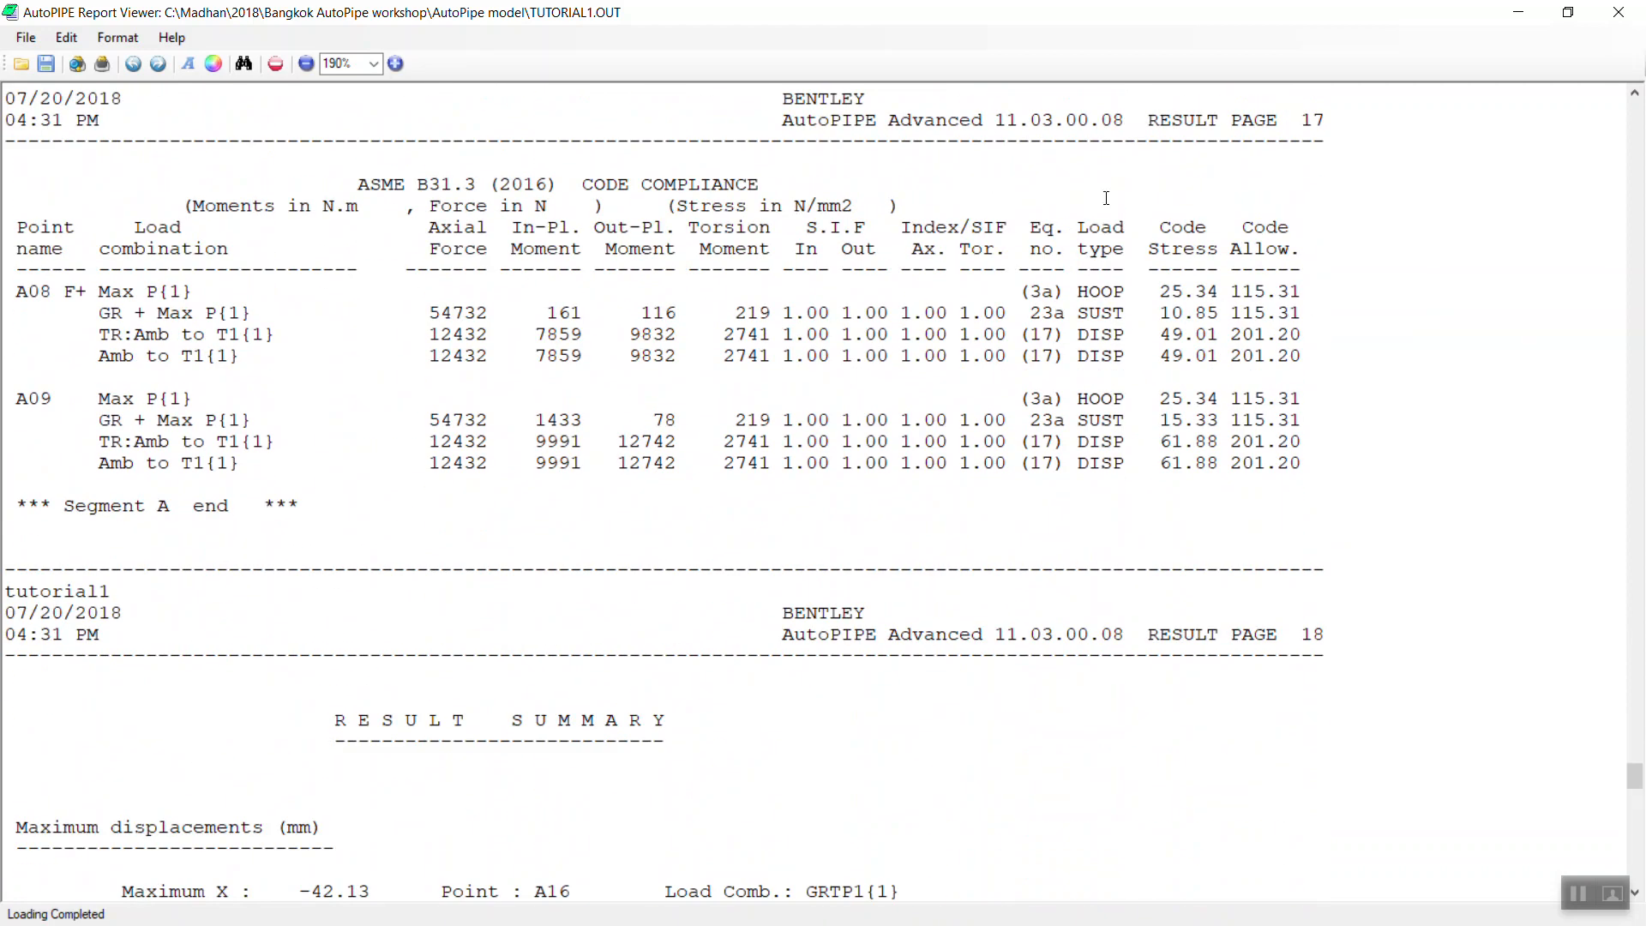
{"action": "triple_click", "coordinate": [1301, 285]}
{"action": "left_click", "coordinate": [1254, 292]}
{"action": "left_click_drag", "start_coordinate": [1218, 291], "coordinate": [1158, 292]}
{"action": "left_click", "coordinate": [1196, 297]}
Step: Examine the maximum displacements in the result summary, highlighting the maximum Z and total values
{"action": "scroll", "coordinate": [1267, 289], "scroll_direction": "down", "scroll_amount": 3}
{"action": "scroll", "coordinate": [1267, 290], "scroll_direction": "down", "scroll_amount": 3}
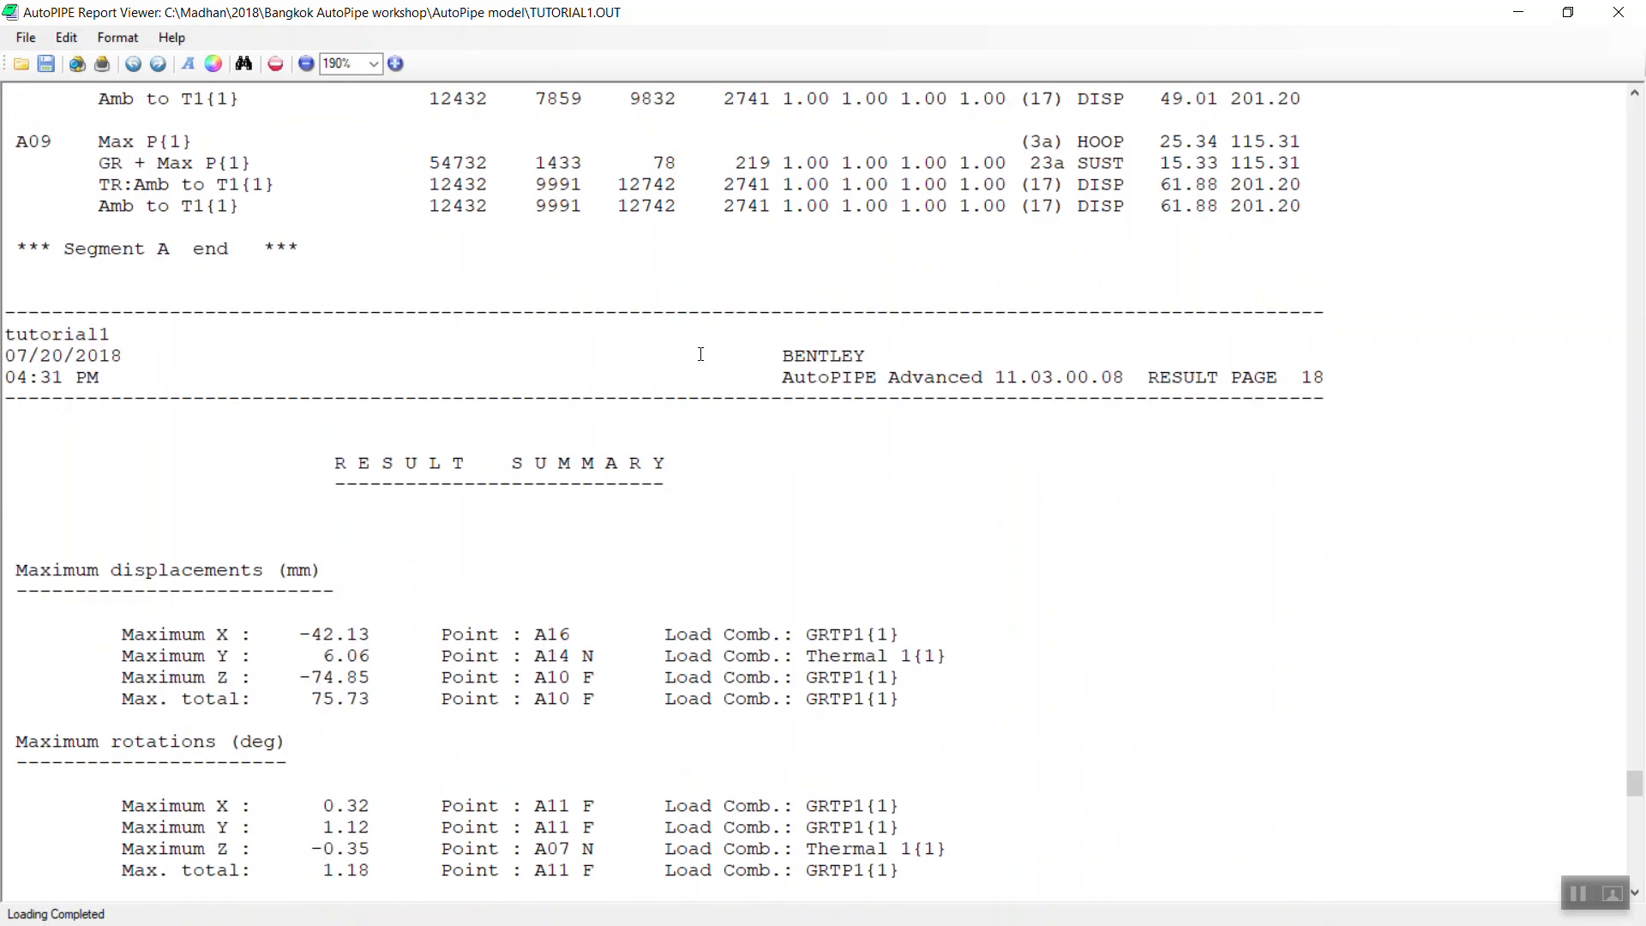
{"action": "left_click_drag", "start_coordinate": [676, 460], "coordinate": [1330, 394]}
{"action": "scroll", "coordinate": [541, 456], "scroll_direction": "down", "scroll_amount": 3}
{"action": "scroll", "coordinate": [542, 455], "scroll_direction": "down", "scroll_amount": 2}
{"action": "left_click", "coordinate": [274, 328]}
{"action": "left_click_drag", "start_coordinate": [316, 419], "coordinate": [367, 419]}
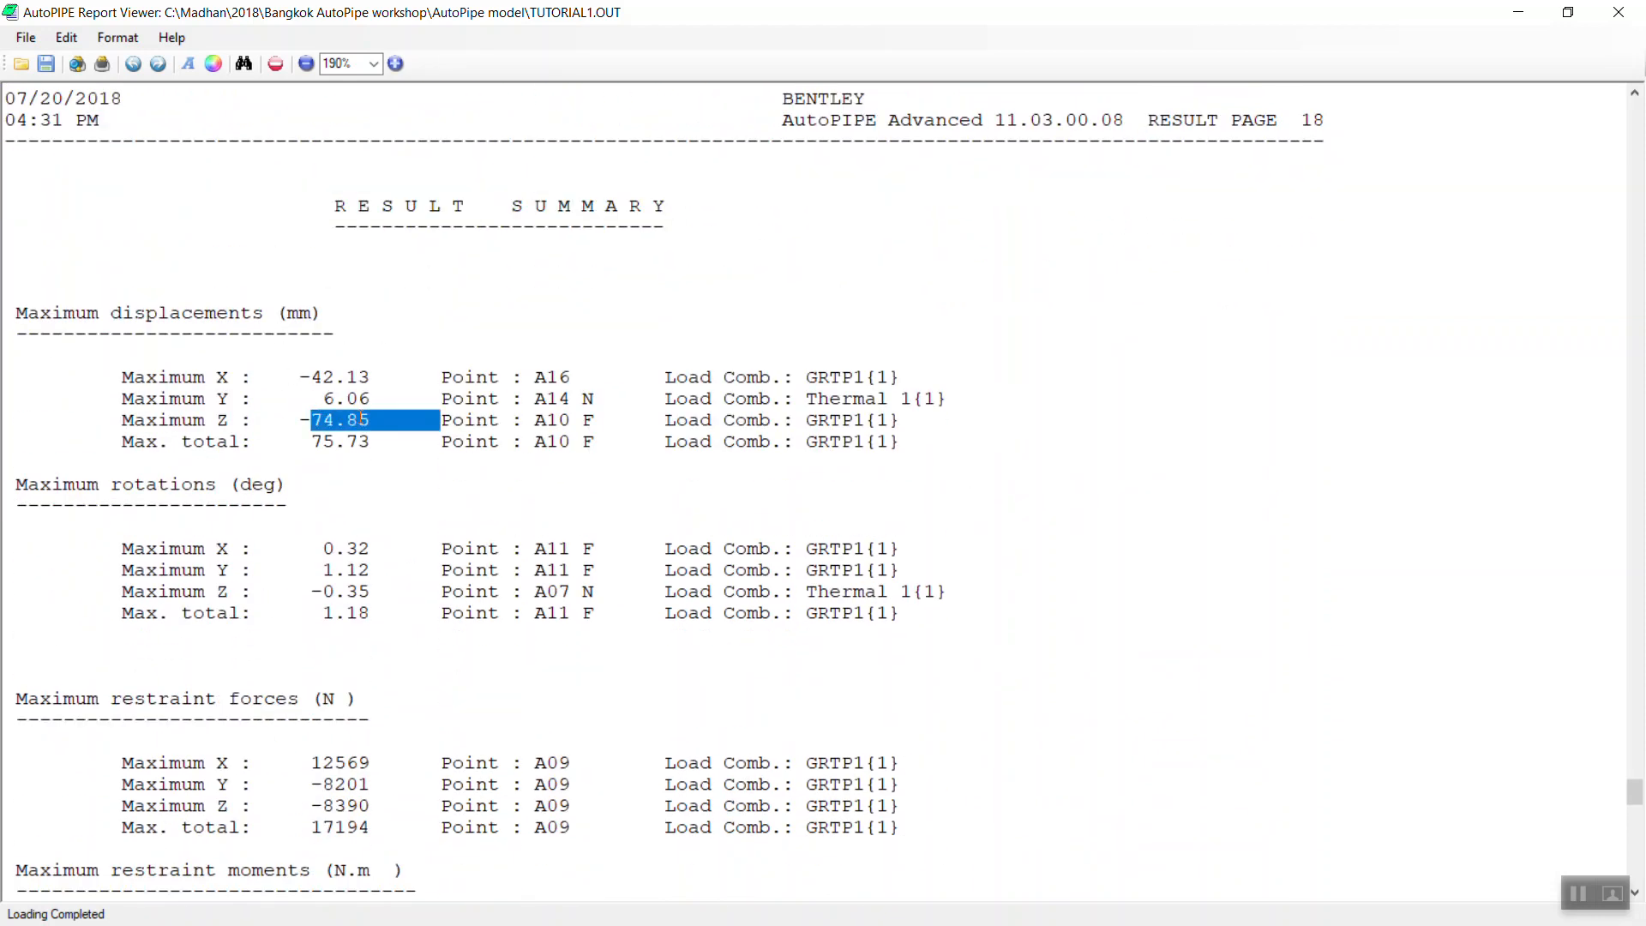
{"action": "double_click", "coordinate": [360, 442]}
{"action": "left_click", "coordinate": [617, 271]}
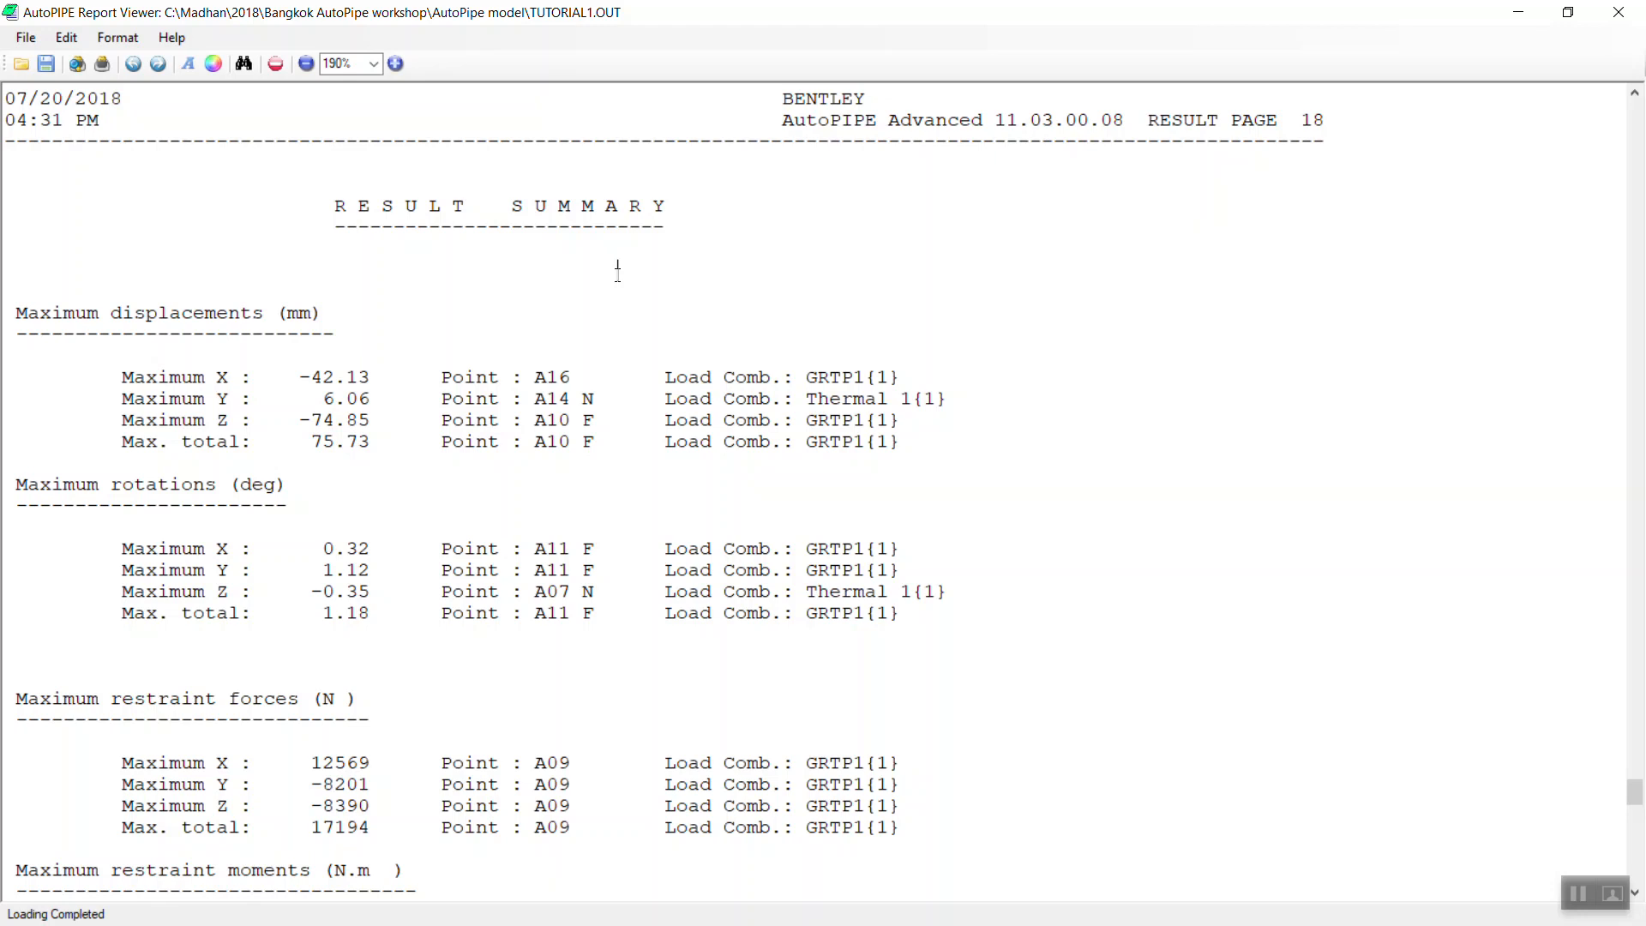
Step: Review the maximum rotations, restraint forces and moments, and pipe forces and moments in the result summary
{"action": "scroll", "coordinate": [602, 301], "scroll_direction": "down", "scroll_amount": 3}
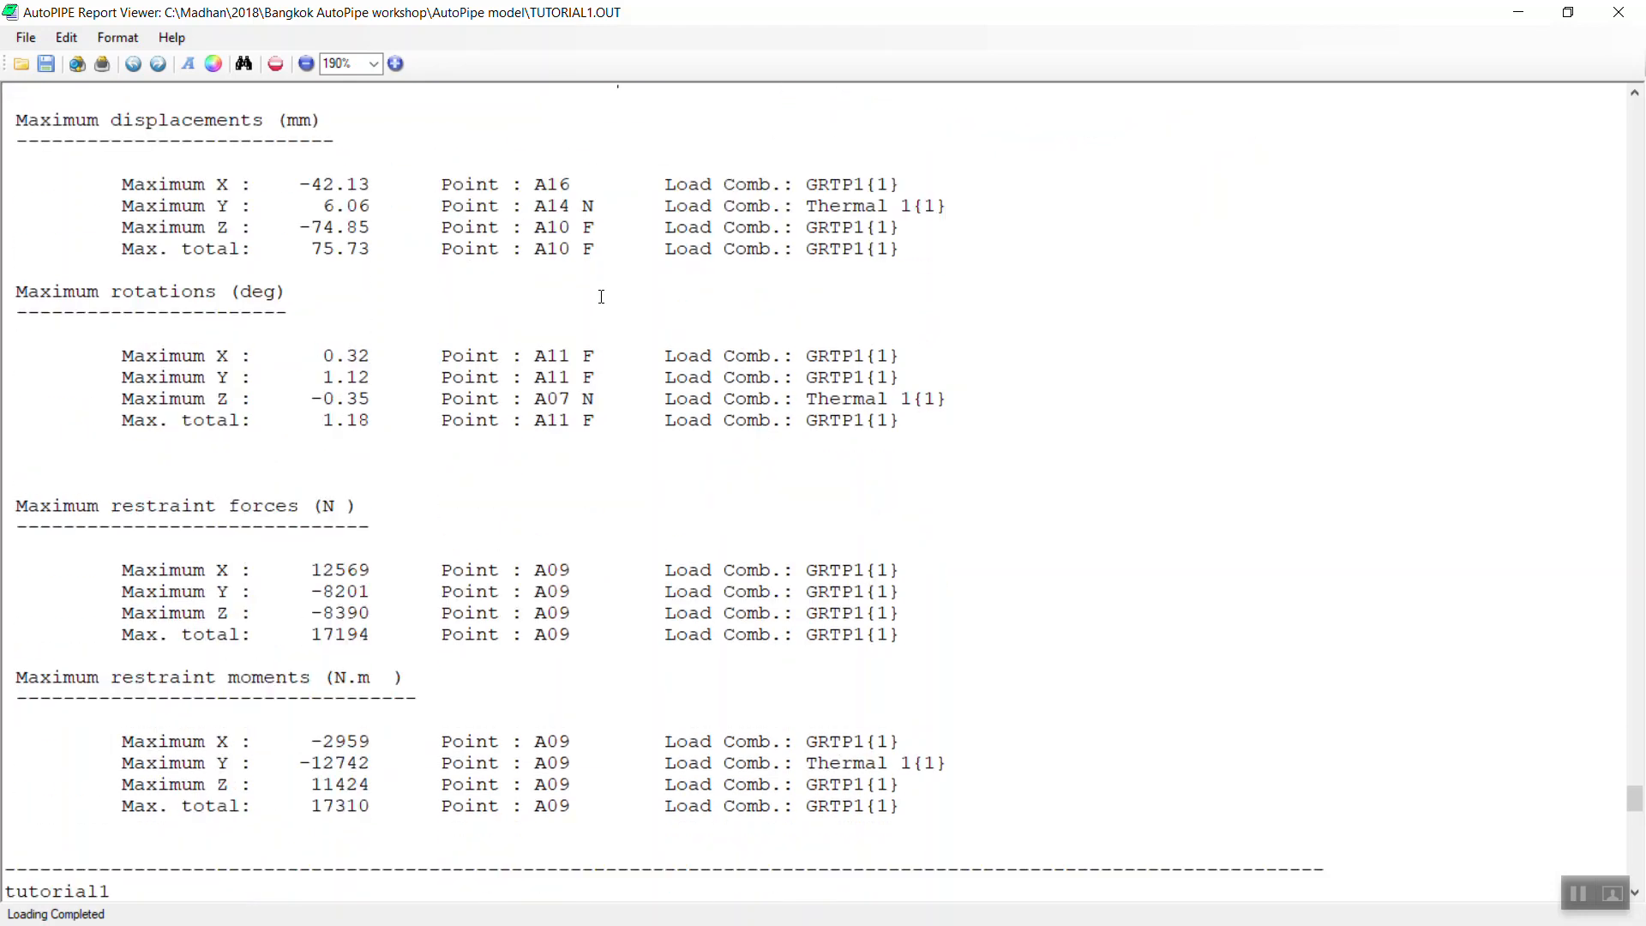
{"action": "scroll", "coordinate": [491, 331], "scroll_direction": "down", "scroll_amount": 1}
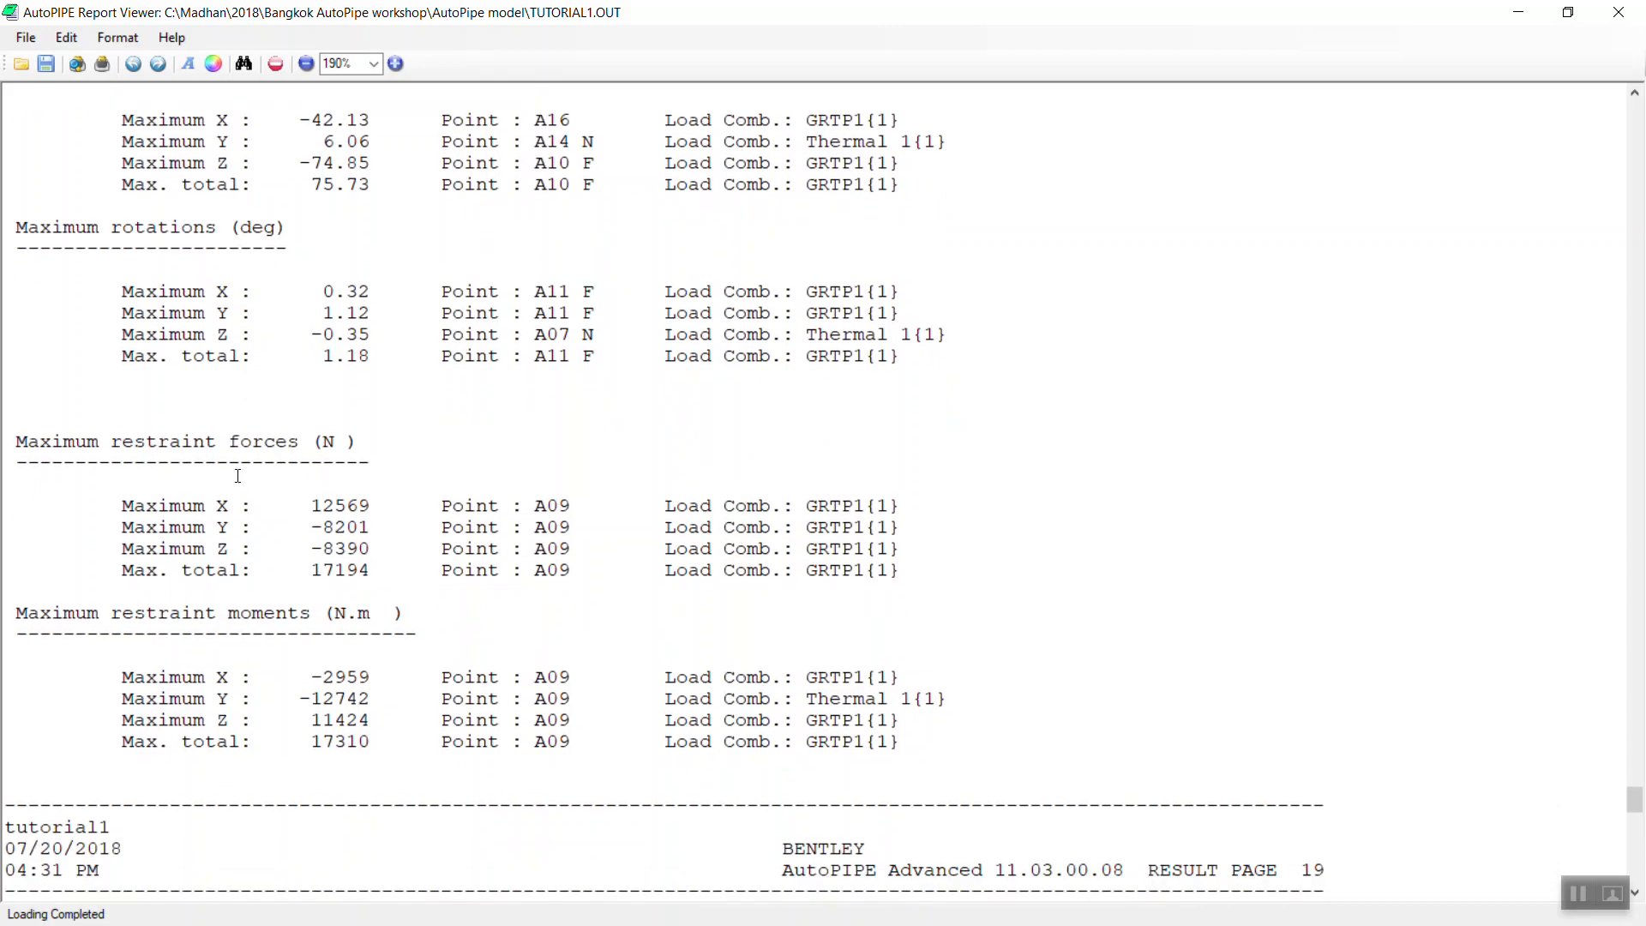
{"action": "scroll", "coordinate": [267, 514], "scroll_direction": "down", "scroll_amount": 10}
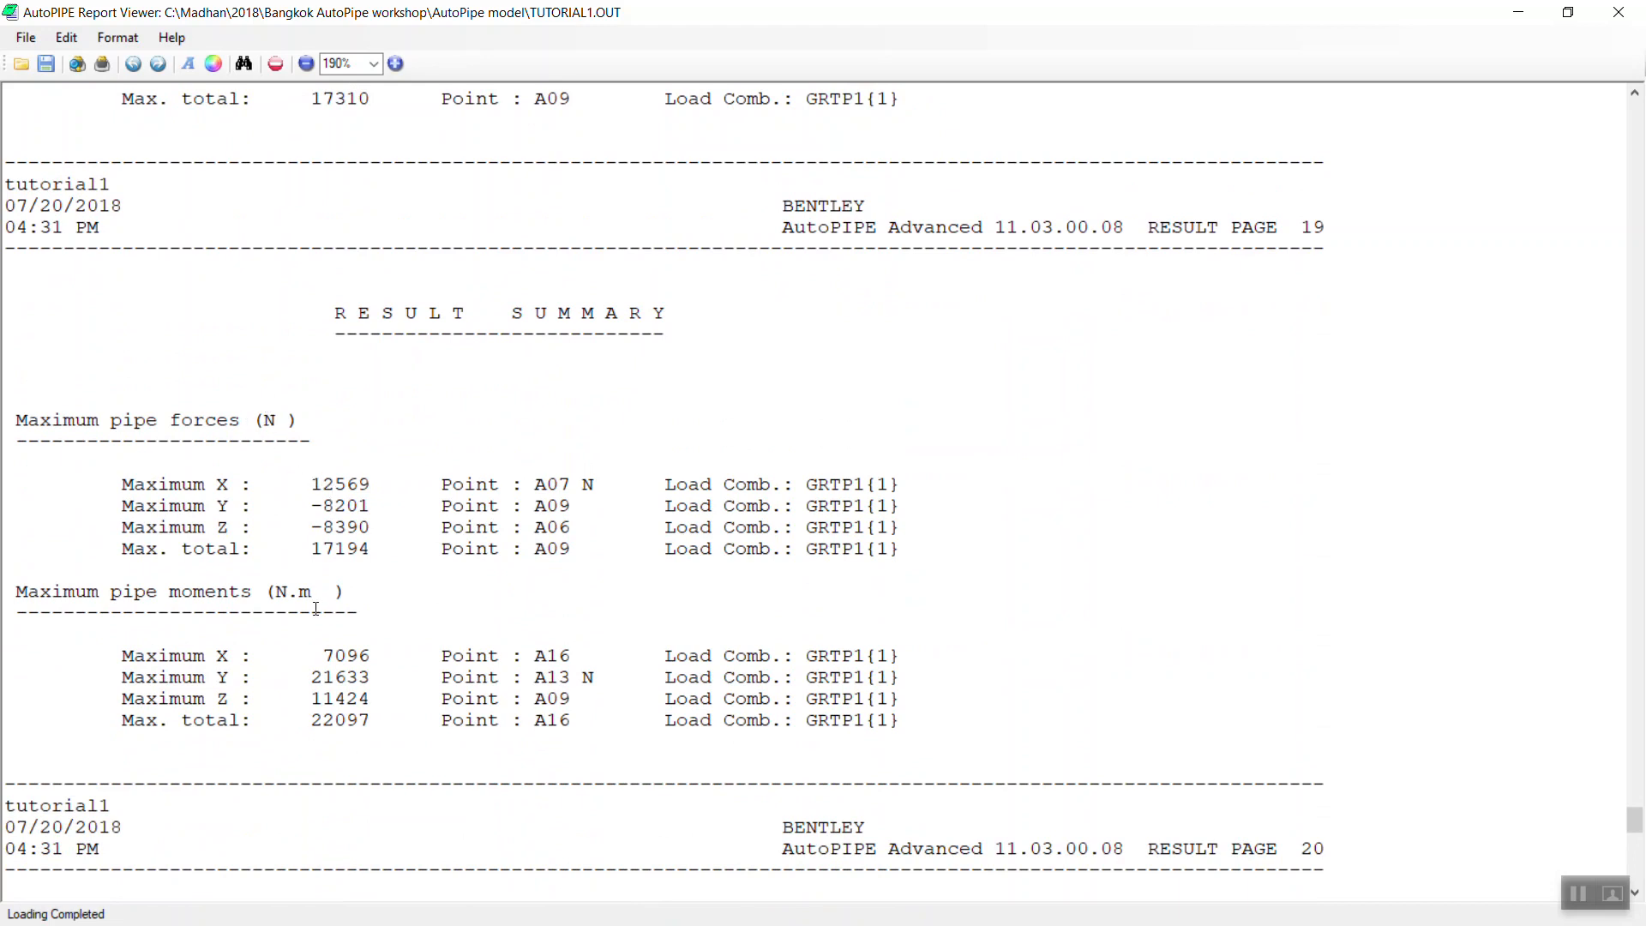
Step: Check the maximum sustained, displacement and hoop stress ratios in the result summary, highlighting each ratio
{"action": "scroll", "coordinate": [319, 595], "scroll_direction": "down", "scroll_amount": 11}
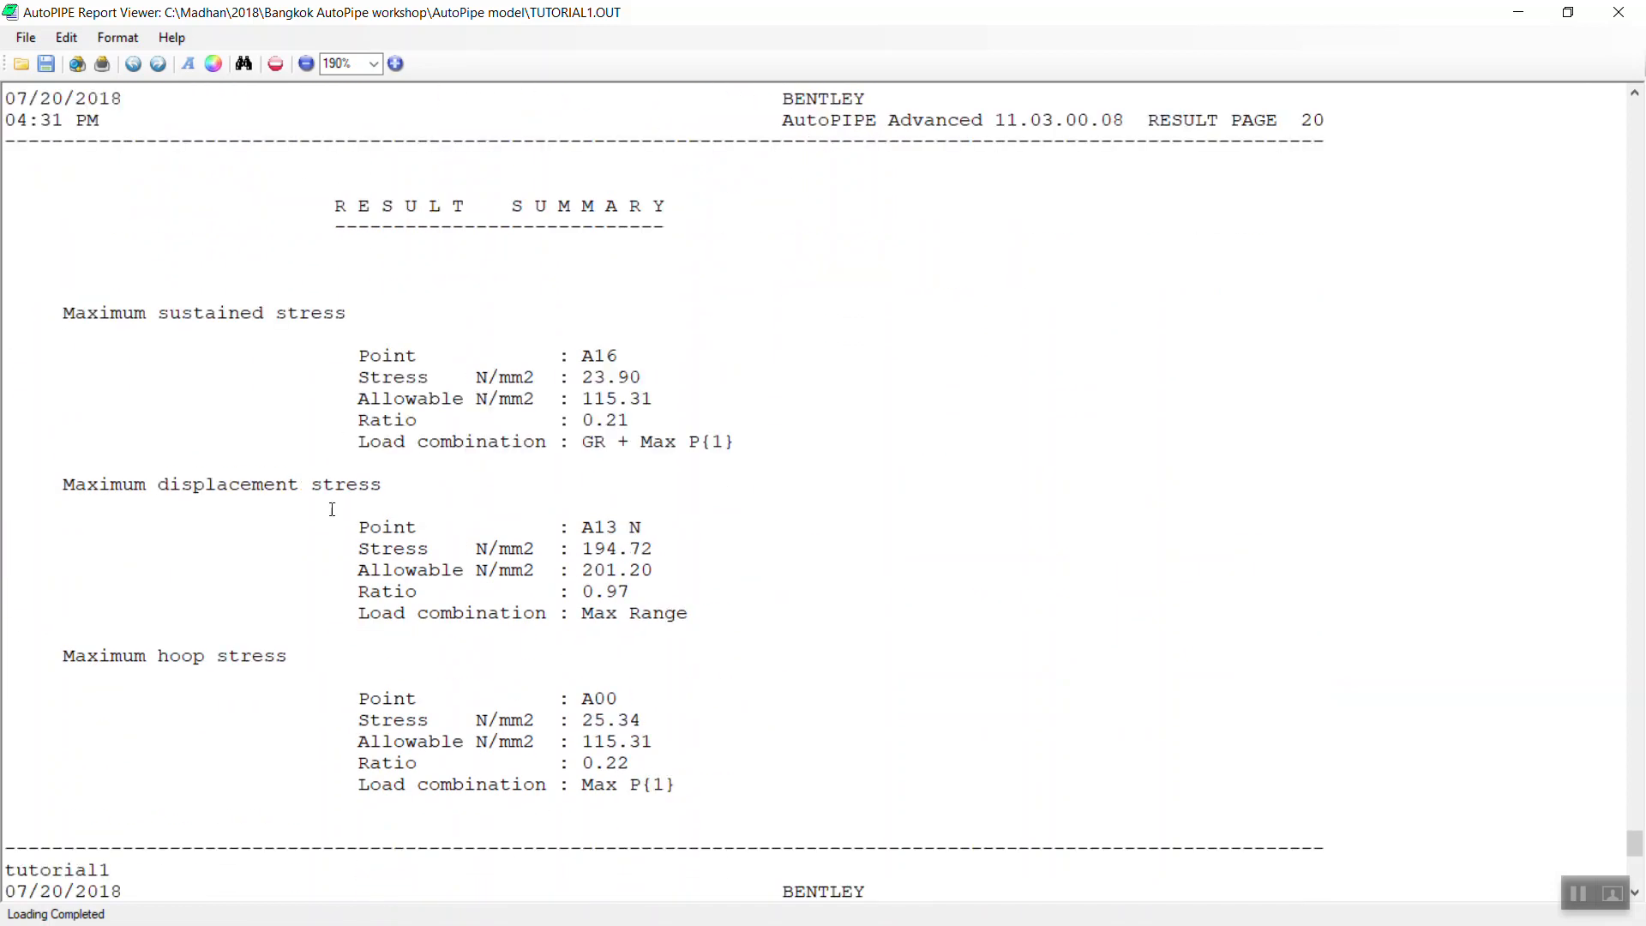
{"action": "left_click_drag", "start_coordinate": [352, 203], "coordinate": [661, 207]}
{"action": "left_click", "coordinate": [633, 350]}
{"action": "left_click_drag", "start_coordinate": [84, 307], "coordinate": [324, 317]}
{"action": "left_click_drag", "start_coordinate": [635, 420], "coordinate": [585, 419]}
{"action": "left_click_drag", "start_coordinate": [634, 591], "coordinate": [582, 592]}
{"action": "scroll", "coordinate": [684, 597], "scroll_direction": "down", "scroll_amount": 3}
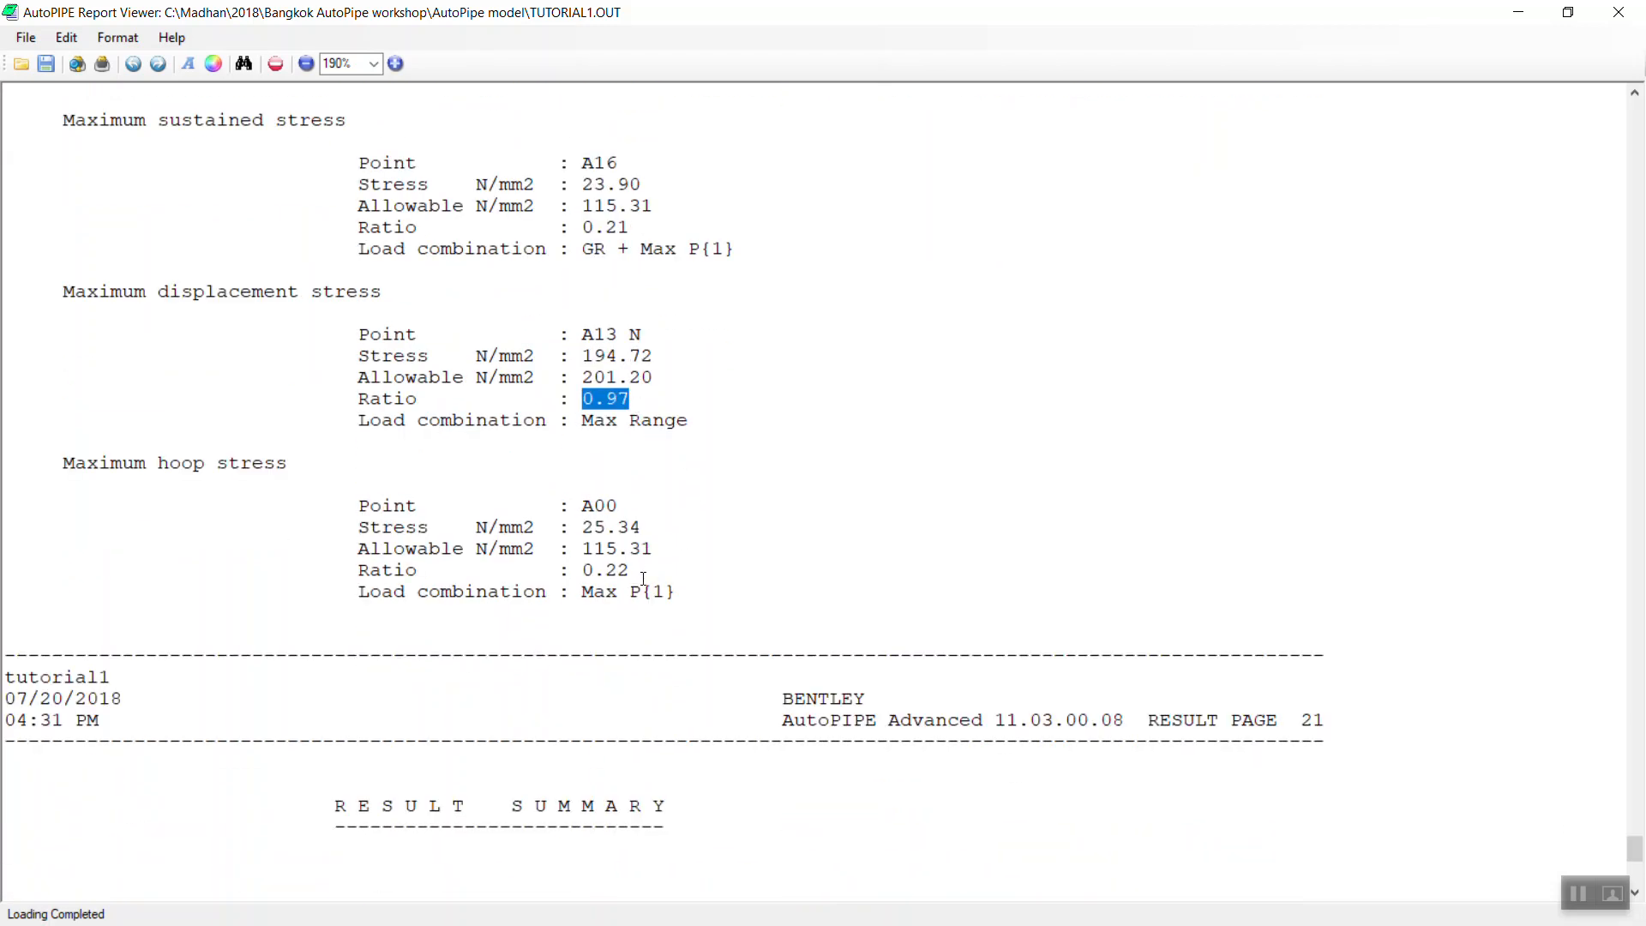
{"action": "left_click_drag", "start_coordinate": [641, 570], "coordinate": [582, 570]}
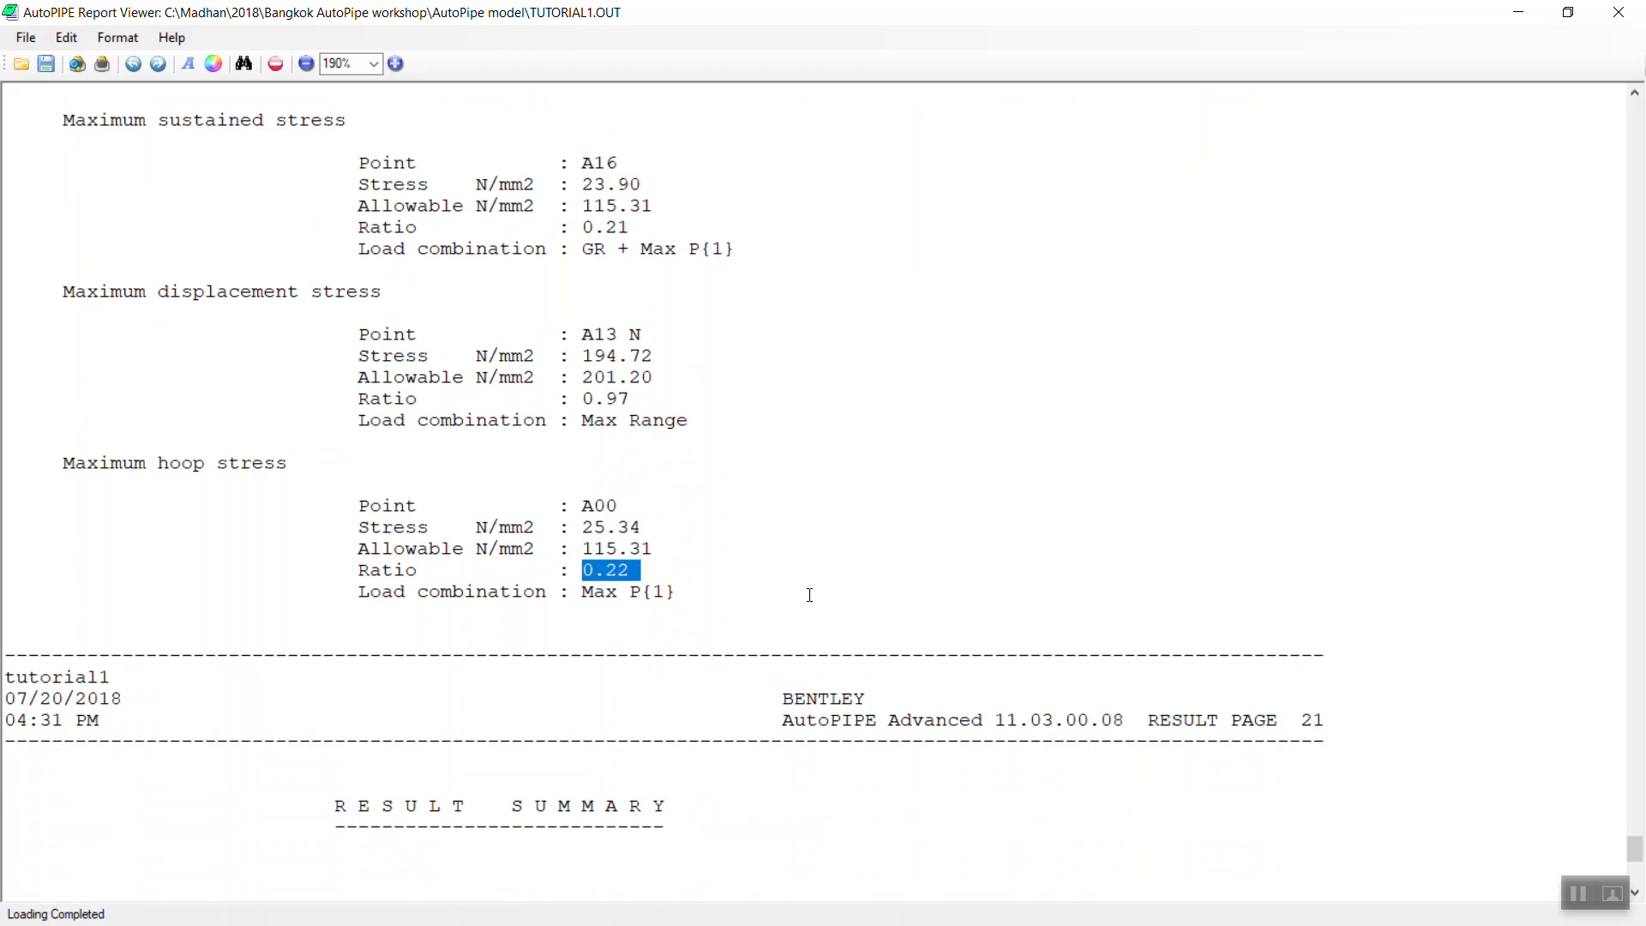
Step: Review the load combinations governing the maximum sustained, displacement and hoop stresses in the result summary, highlighting each combination
{"action": "scroll", "coordinate": [809, 594], "scroll_direction": "down", "scroll_amount": 4}
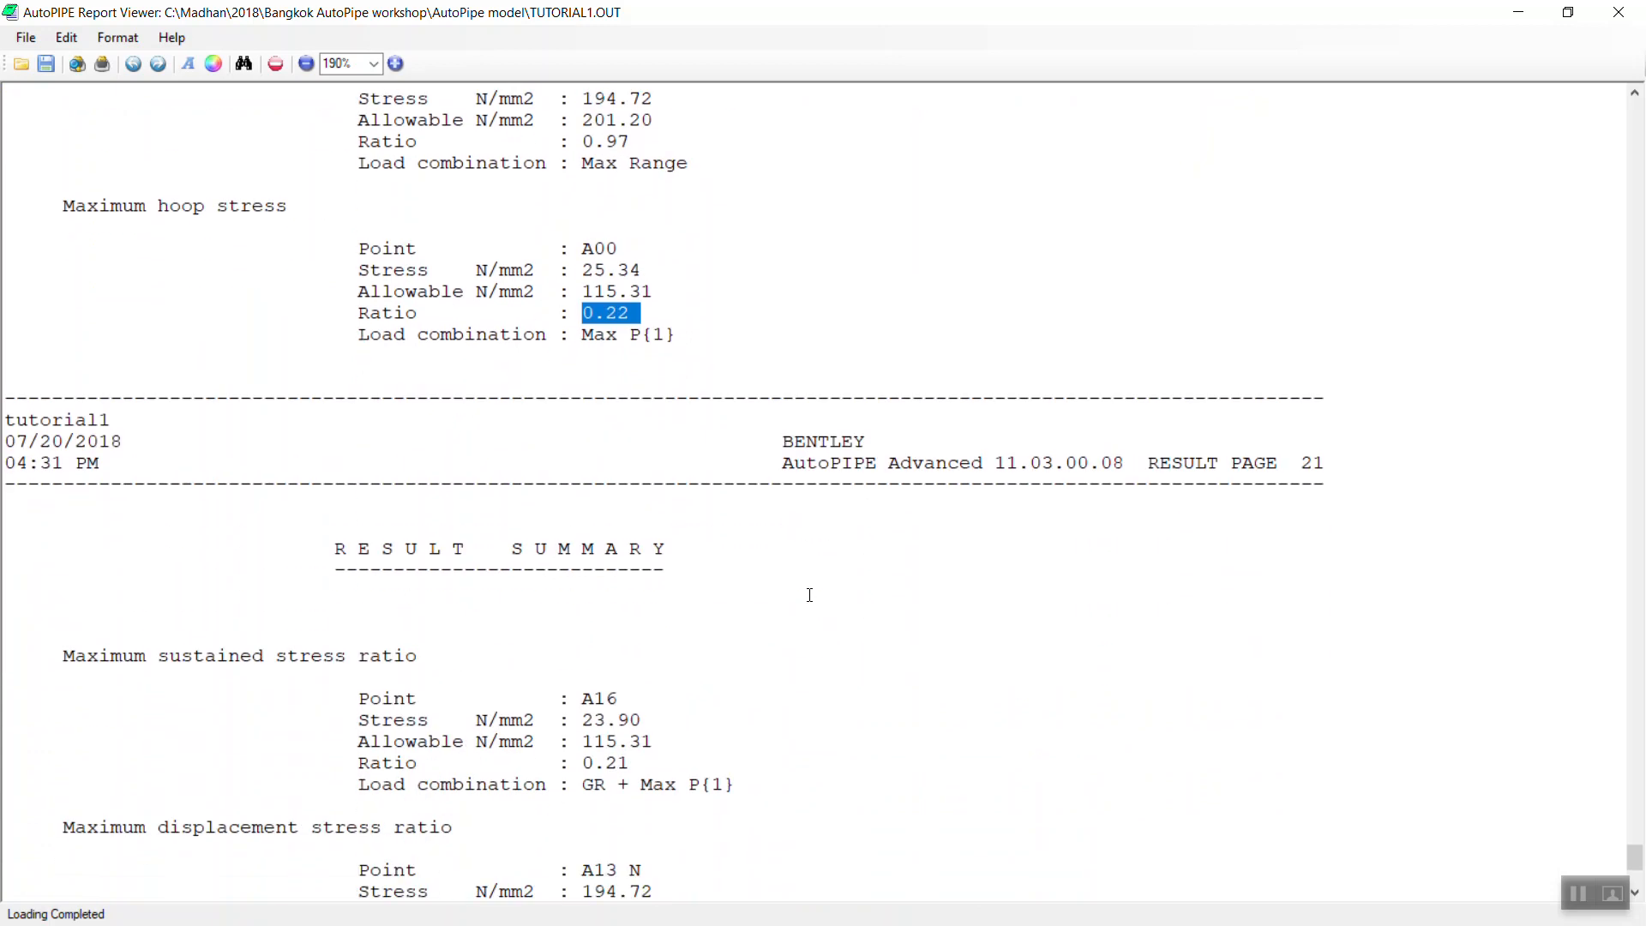
{"action": "left_click_drag", "start_coordinate": [693, 334], "coordinate": [563, 323]}
{"action": "scroll", "coordinate": [737, 334], "scroll_direction": "up", "scroll_amount": 10}
{"action": "scroll", "coordinate": [737, 334], "scroll_direction": "down", "scroll_amount": 7}
{"action": "scroll", "coordinate": [713, 287], "scroll_direction": "up", "scroll_amount": 2}
{"action": "left_click_drag", "start_coordinate": [357, 206], "coordinate": [158, 206]}
{"action": "left_click_drag", "start_coordinate": [588, 335], "coordinate": [746, 345]}
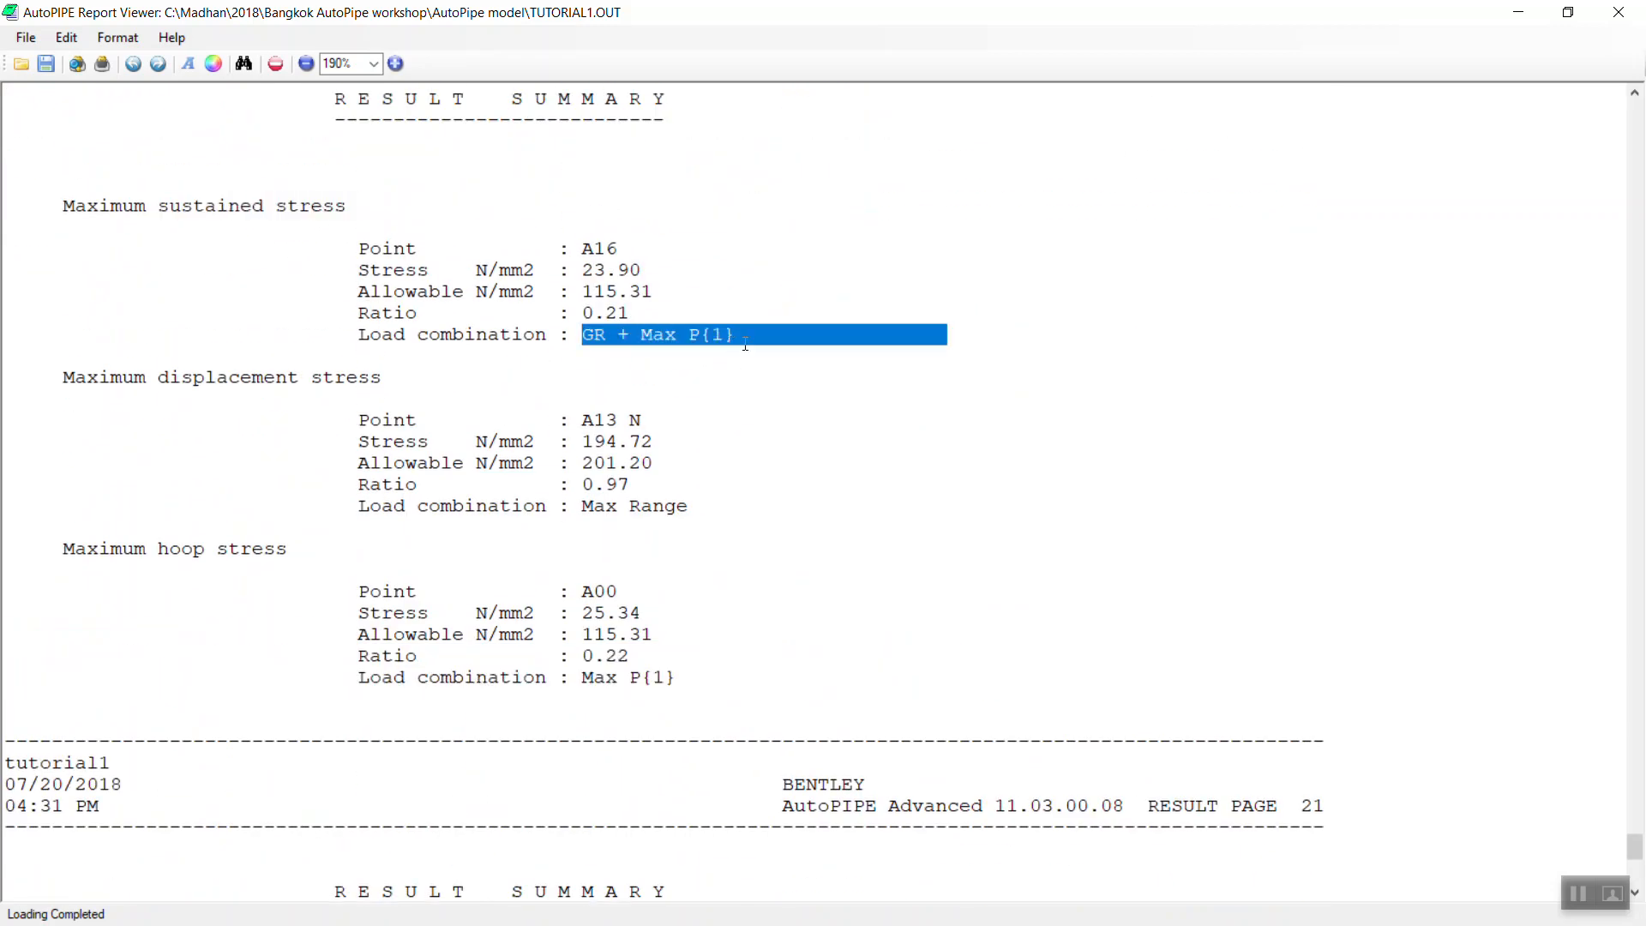
{"action": "left_click_drag", "start_coordinate": [287, 377], "coordinate": [240, 377]}
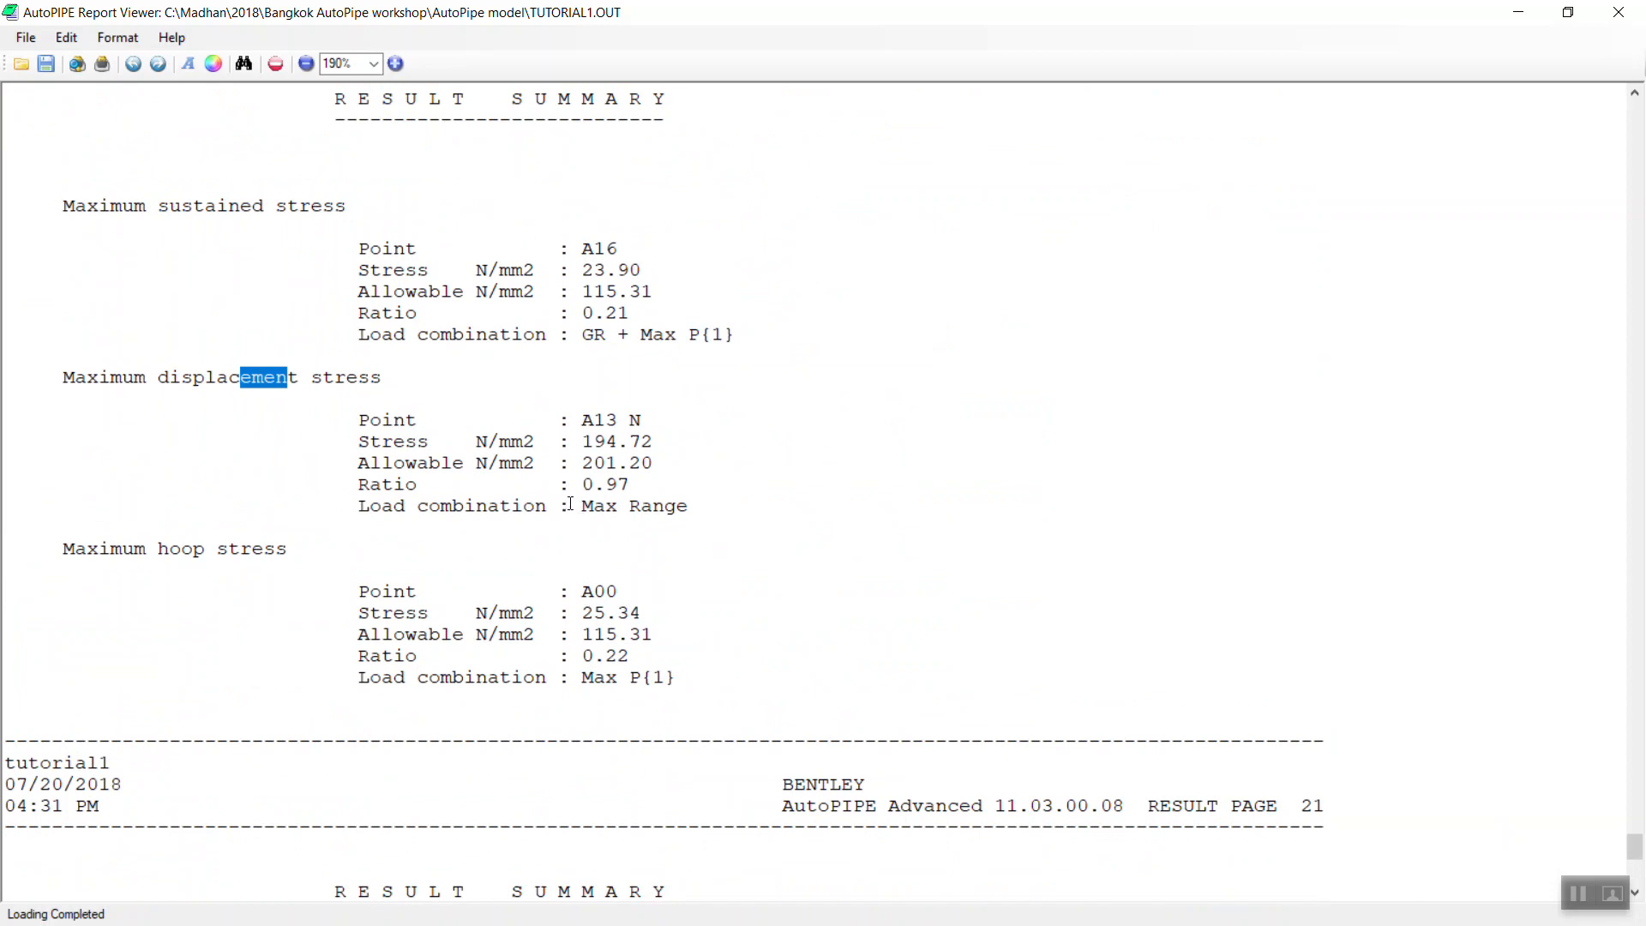
{"action": "left_click_drag", "start_coordinate": [568, 506], "coordinate": [686, 531]}
{"action": "scroll", "coordinate": [686, 532], "scroll_direction": "down", "scroll_amount": 3}
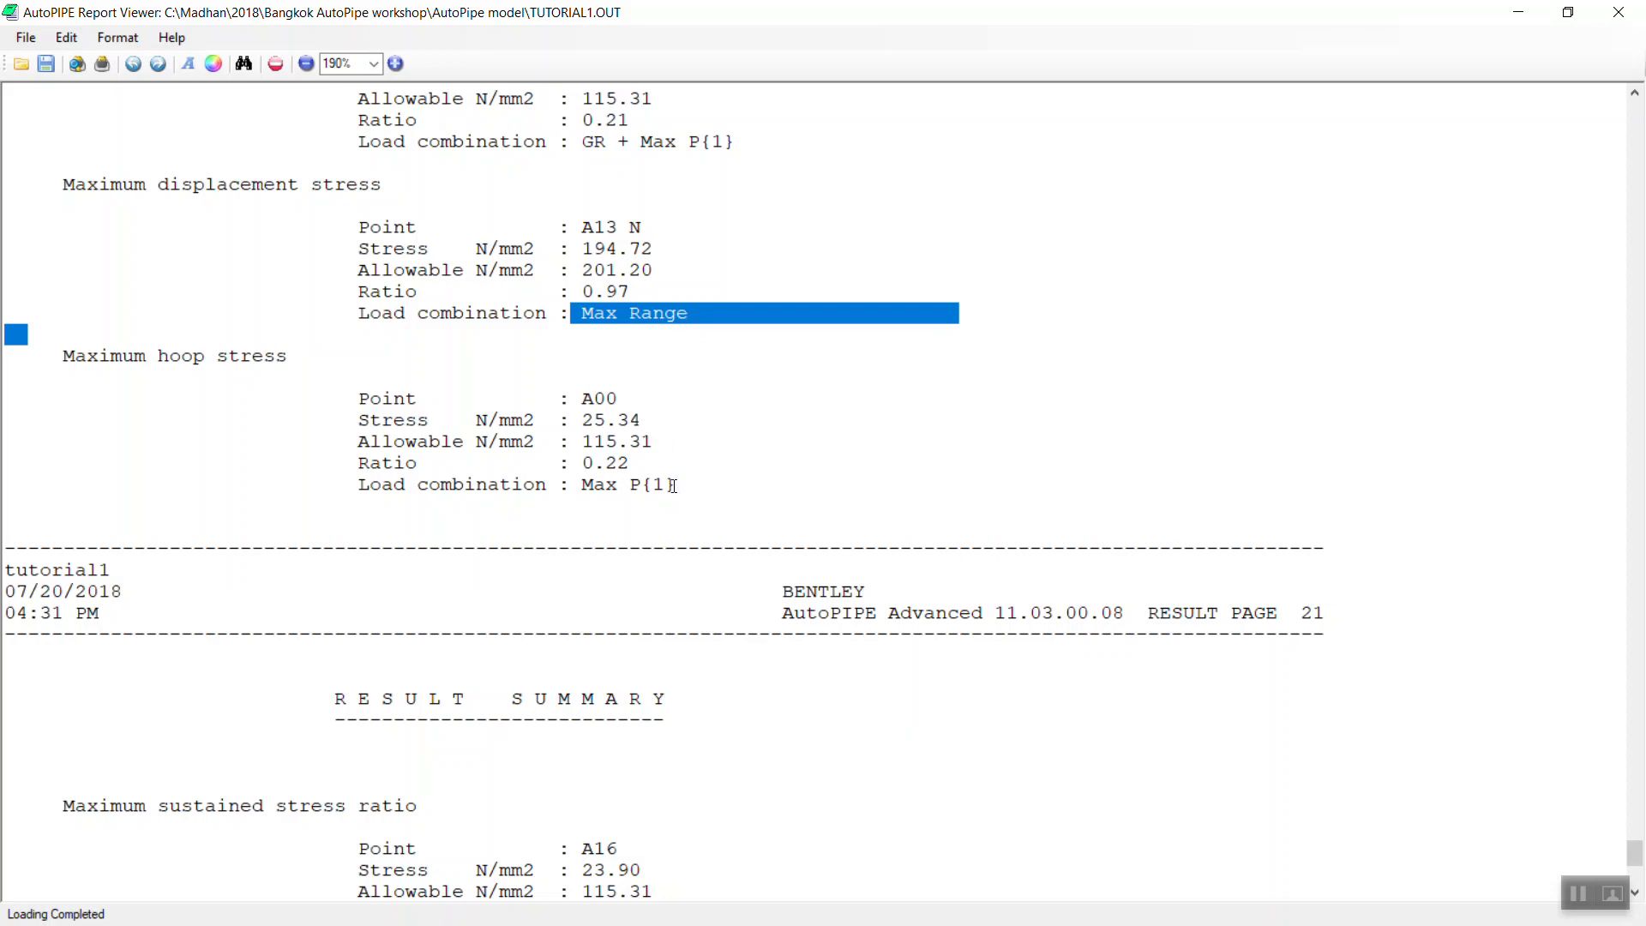
{"action": "left_click_drag", "start_coordinate": [676, 485], "coordinate": [583, 486]}
Step: Highlight the ASME B31.3 (2016) code requirements statement ending the result summary, and close the report viewer without saving its settings
{"action": "scroll", "coordinate": [695, 542], "scroll_direction": "down", "scroll_amount": 9}
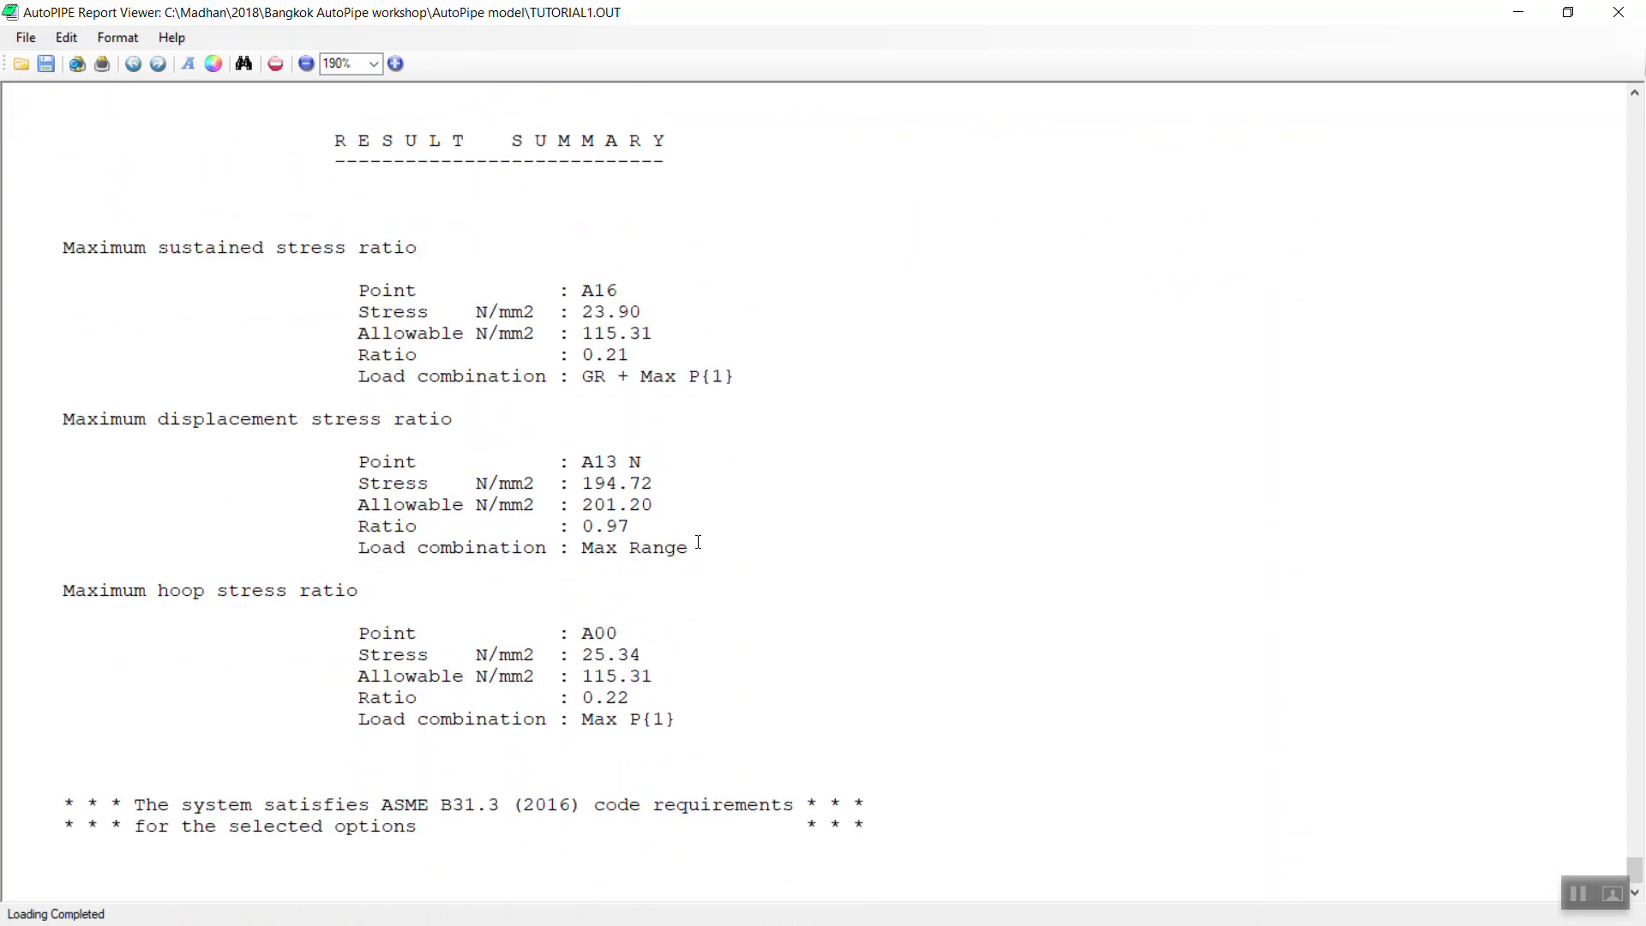
{"action": "left_click_drag", "start_coordinate": [136, 806], "coordinate": [453, 831]}
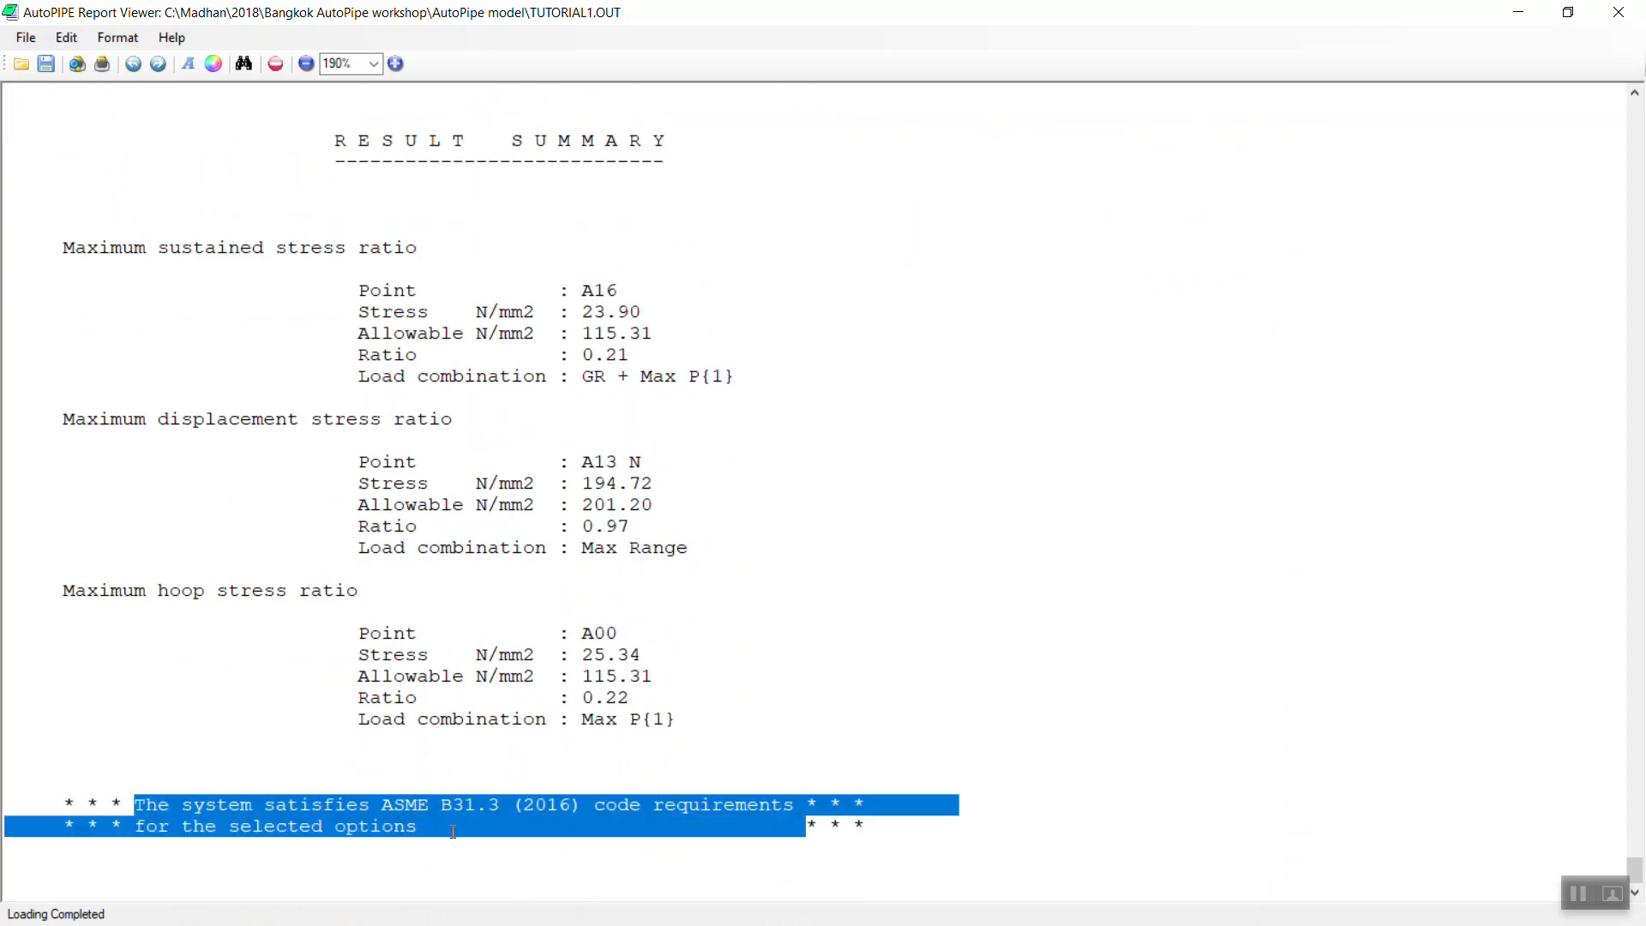
{"action": "left_click", "coordinate": [940, 566]}
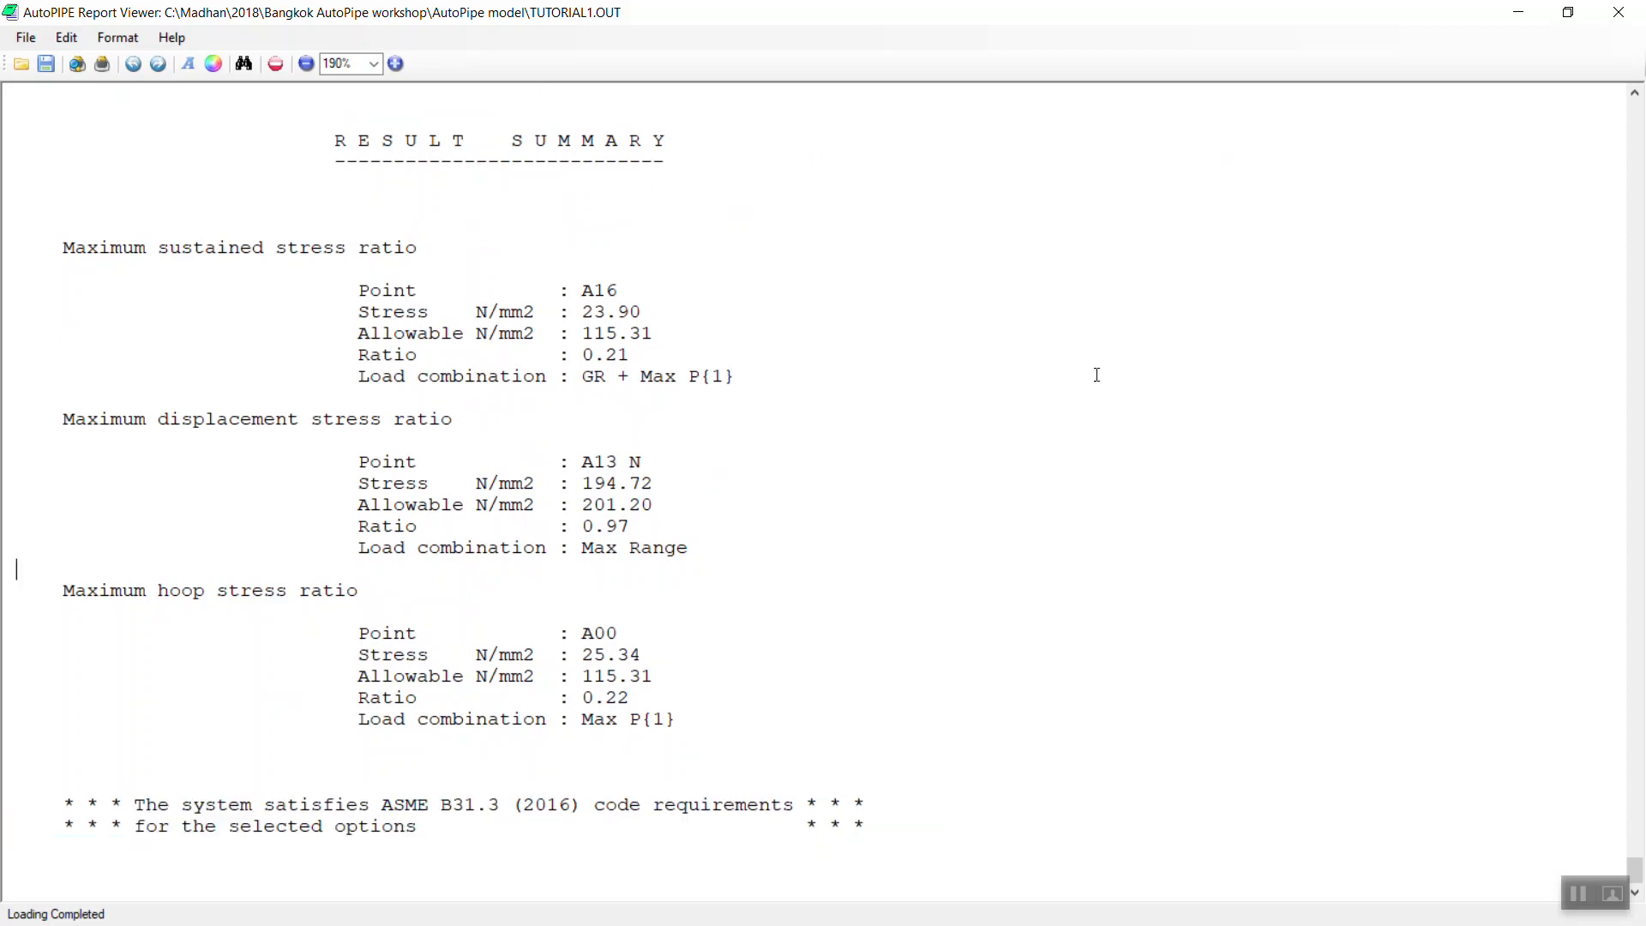
{"action": "left_click", "coordinate": [1619, 12]}
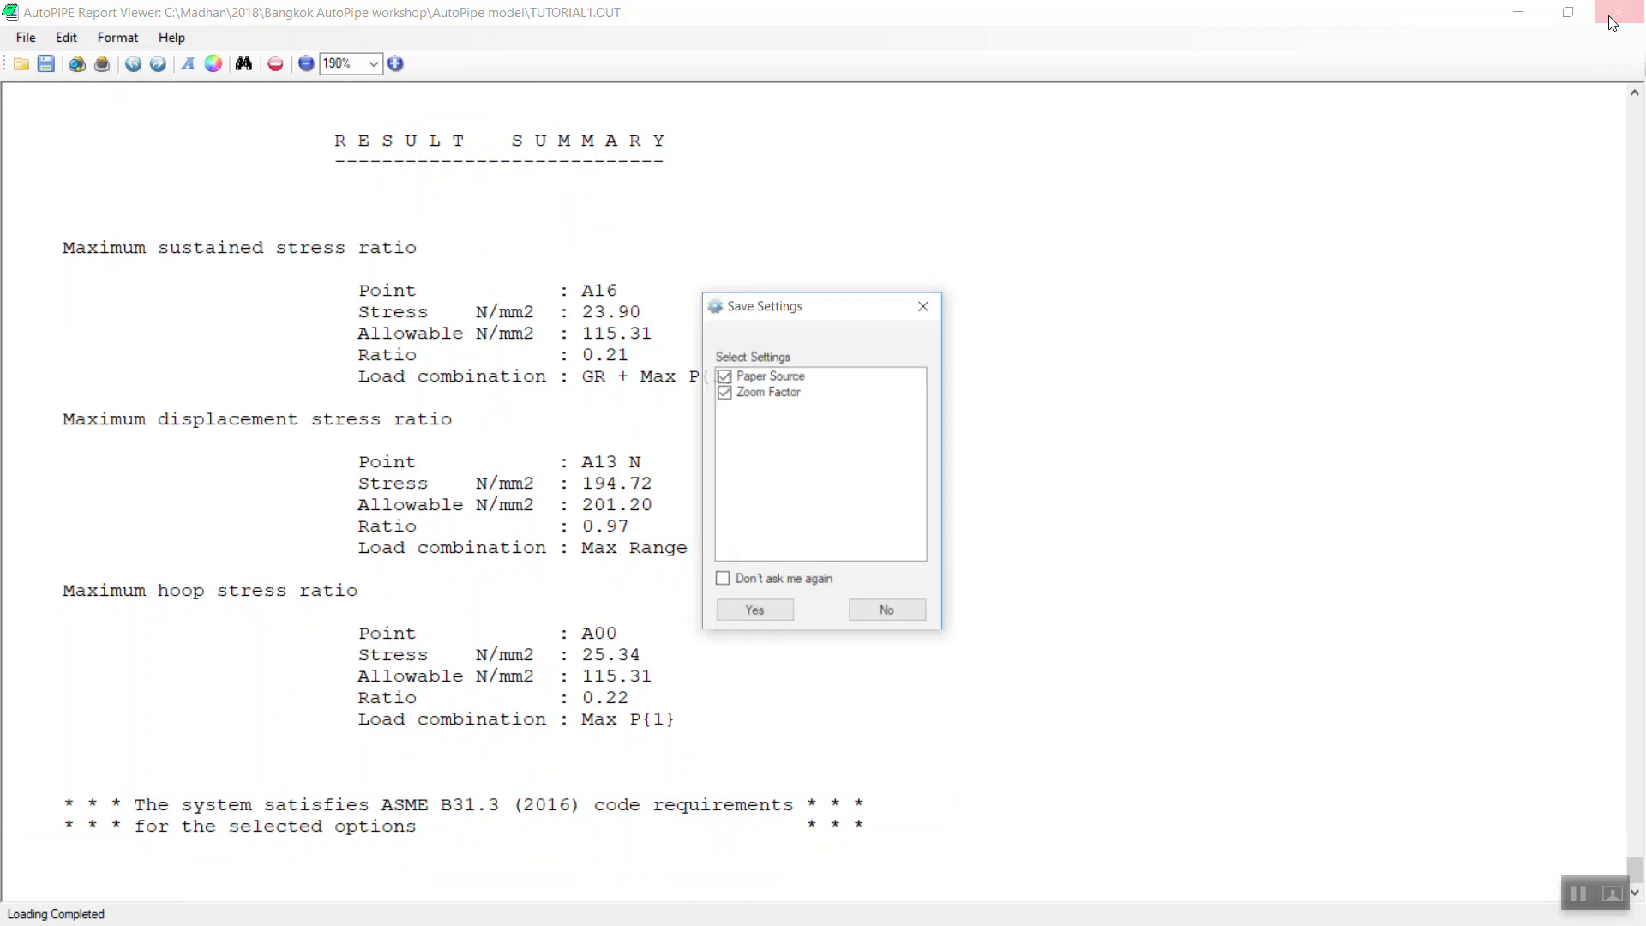
{"action": "left_click", "coordinate": [899, 615]}
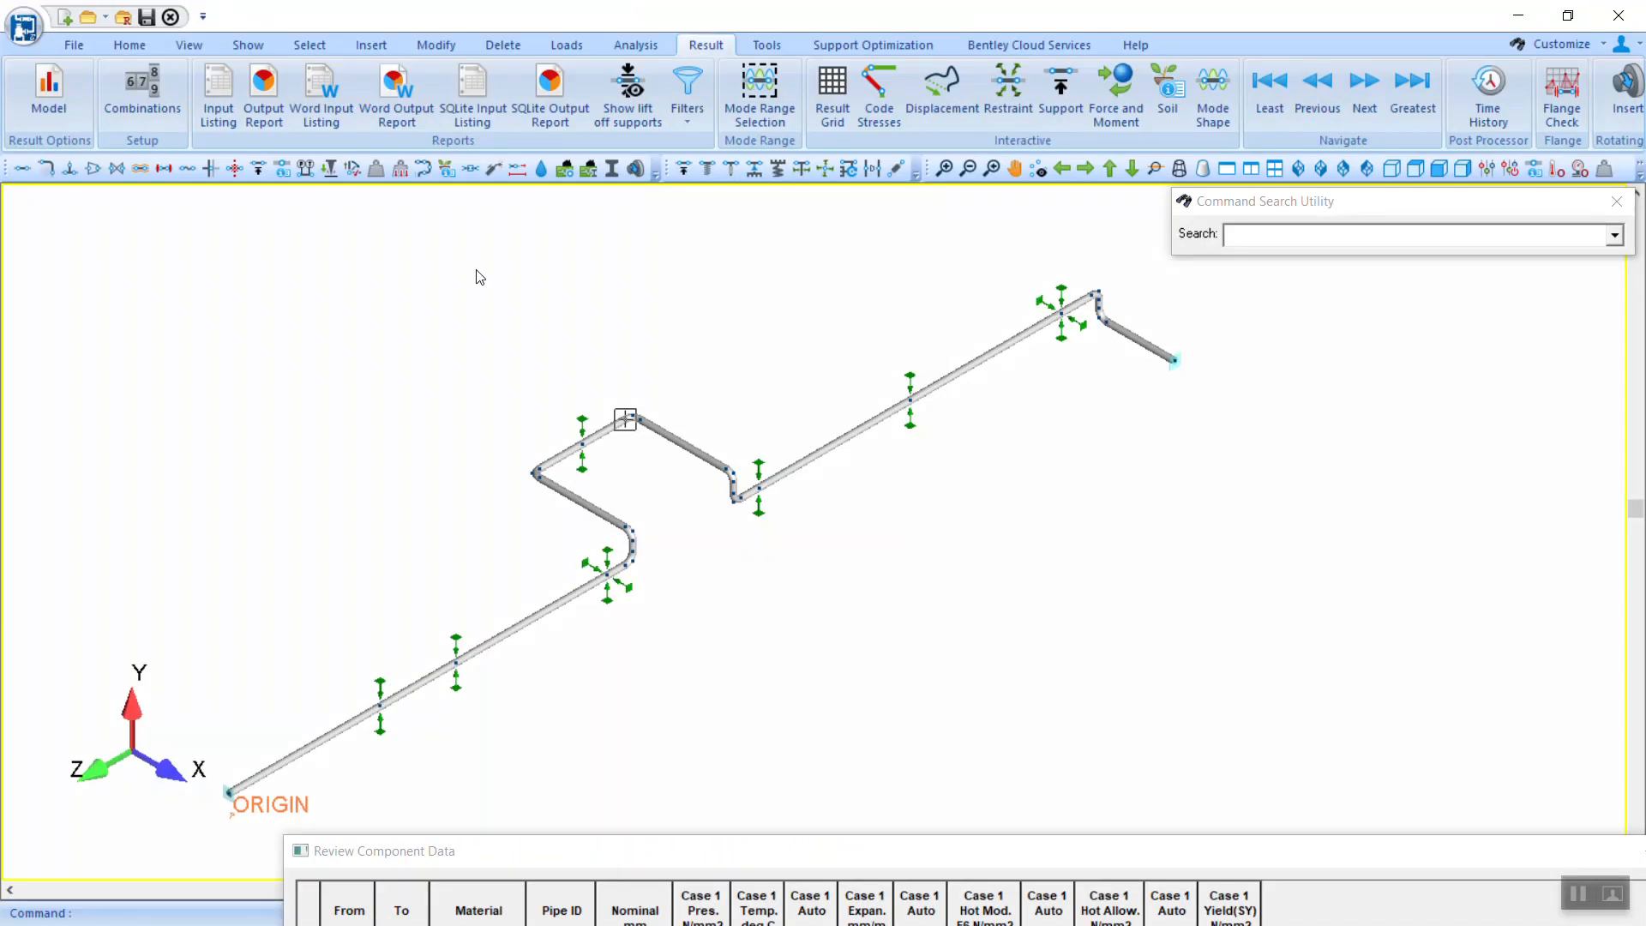
Step: Save a stress isometric of the piping model as tutorial1.DGN in the Stress Isometric (*.dgn) format
{"action": "middle_click_drag", "start_coordinate": [478, 274], "coordinate": [509, 254]}
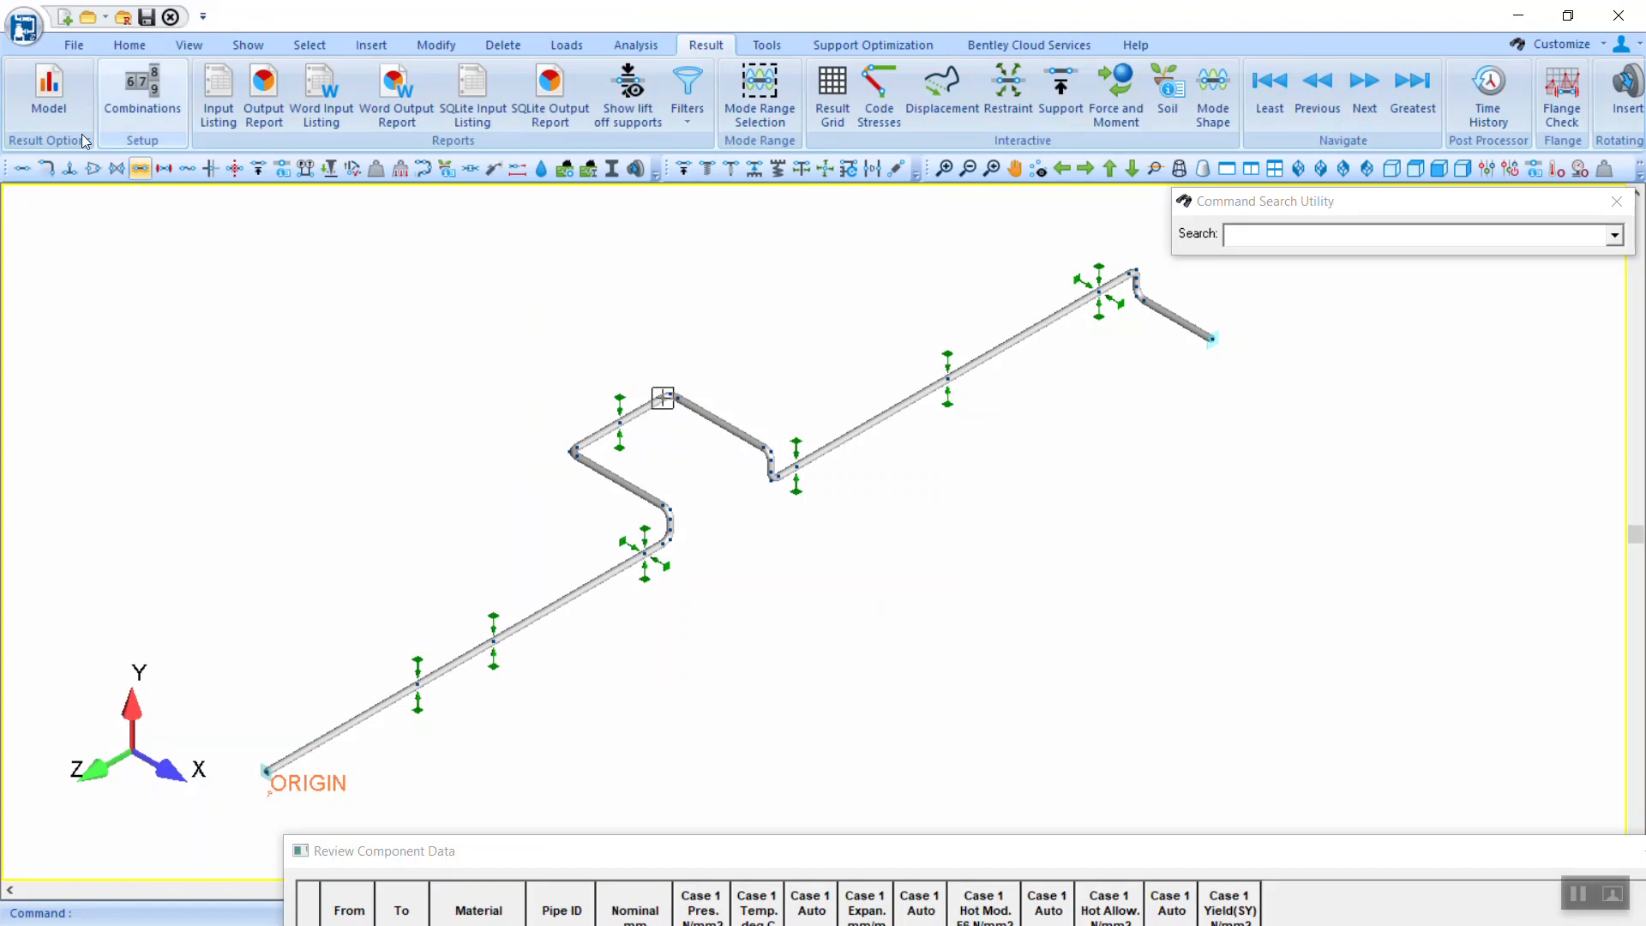
{"action": "left_click", "coordinate": [25, 39]}
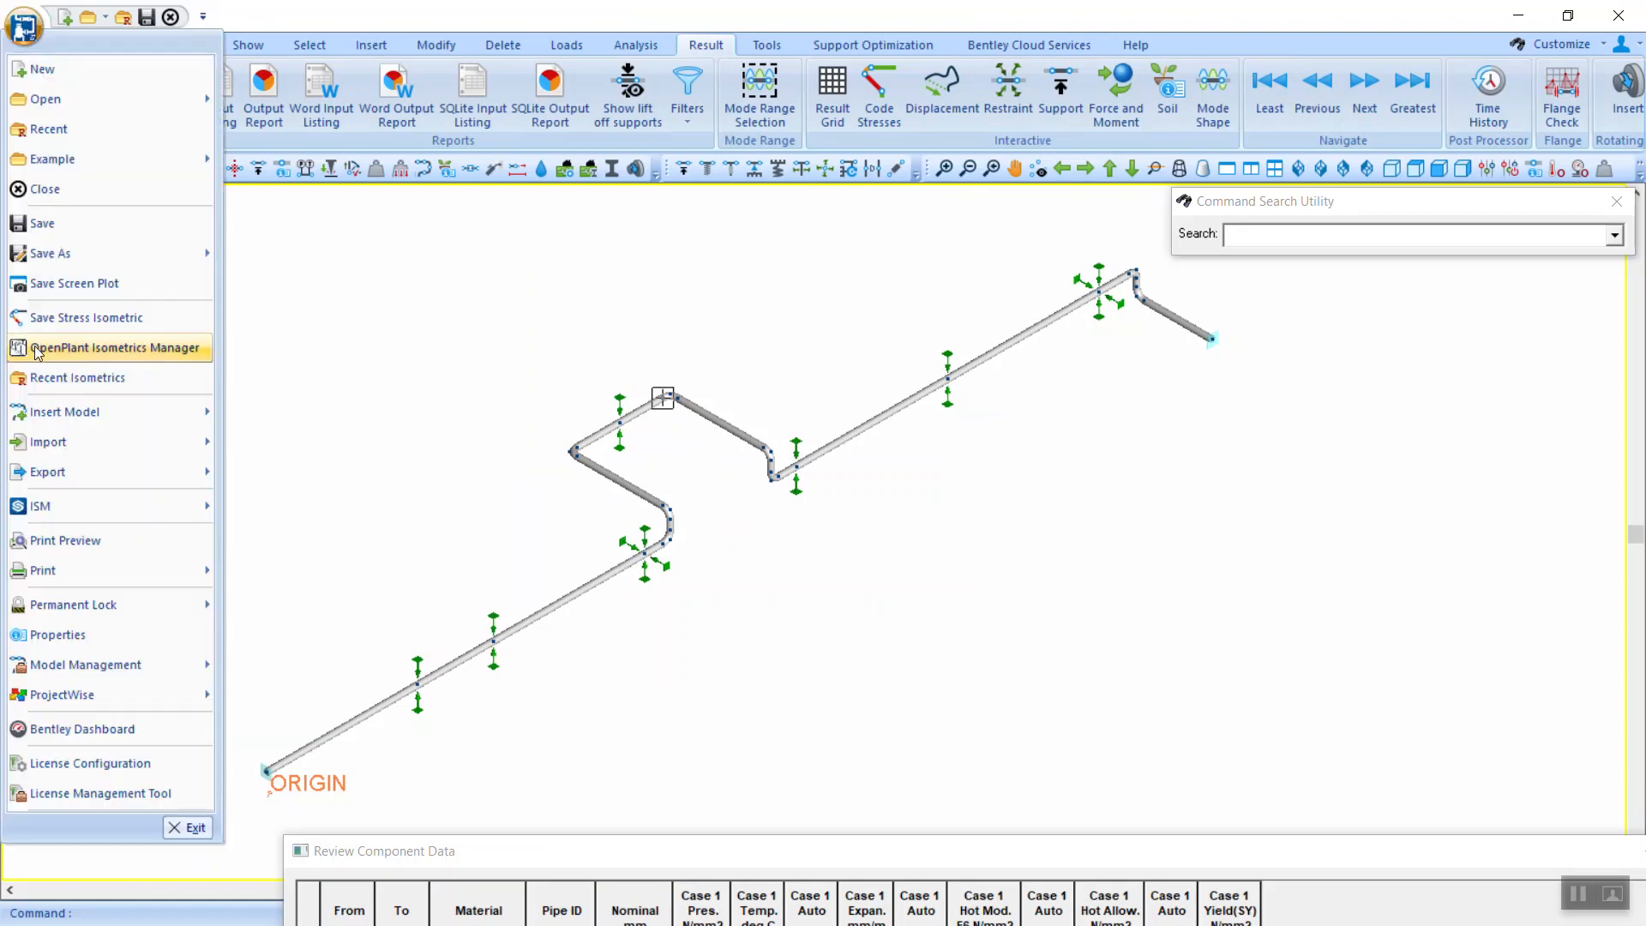
{"action": "mouse_move", "coordinate": [38, 475]}
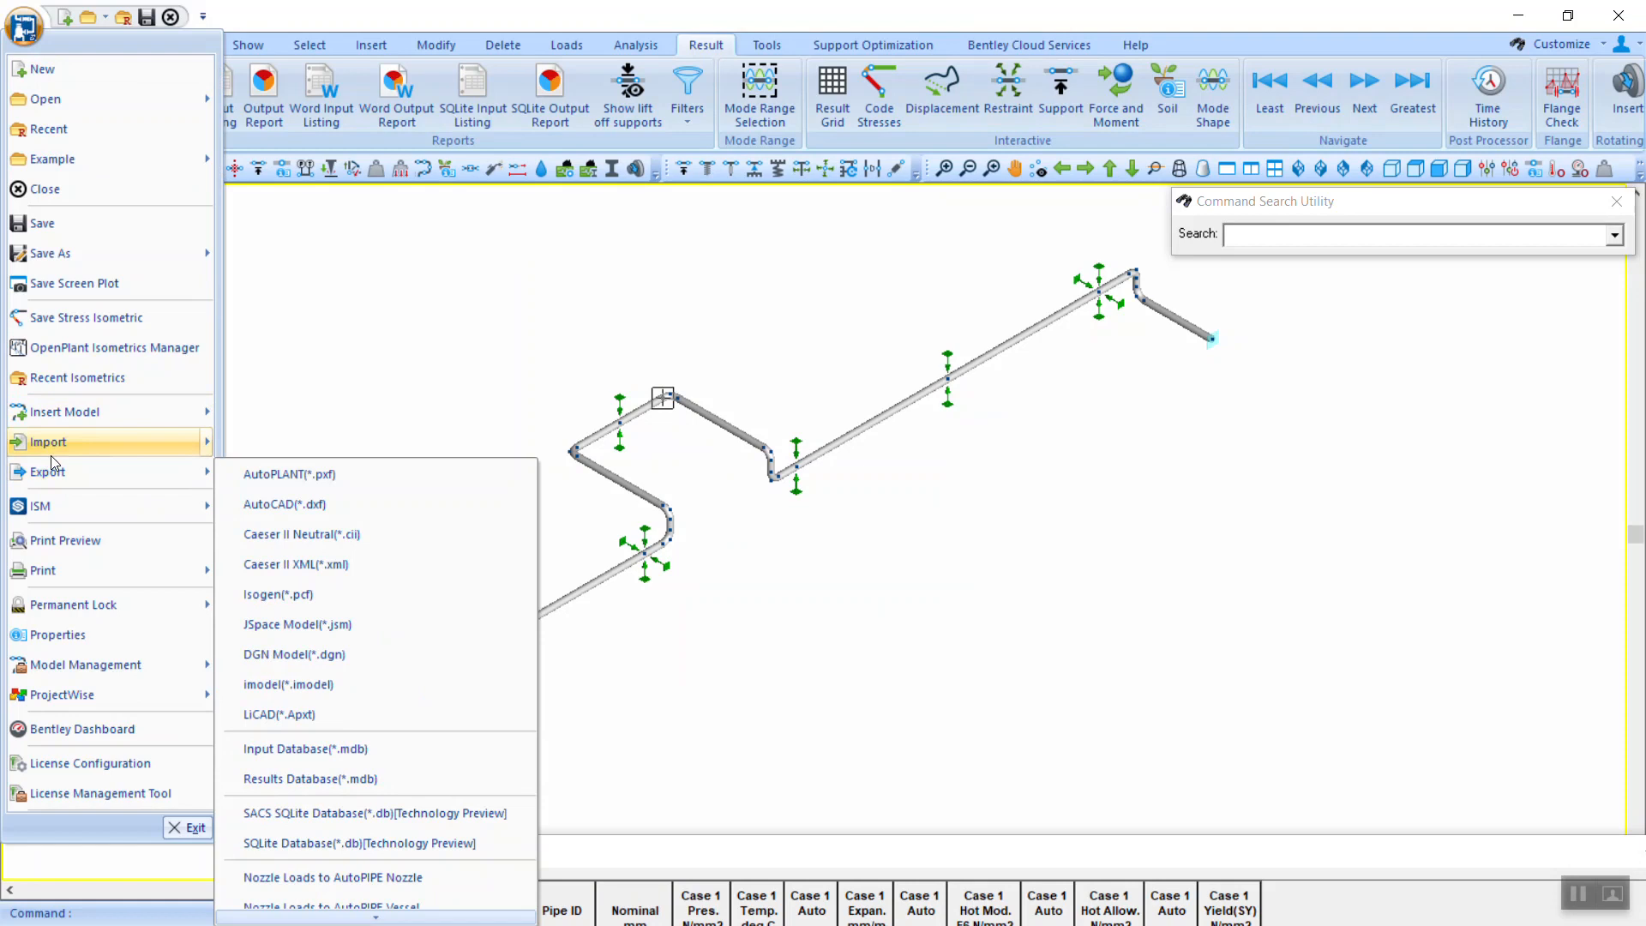
{"action": "mouse_move", "coordinate": [55, 253]}
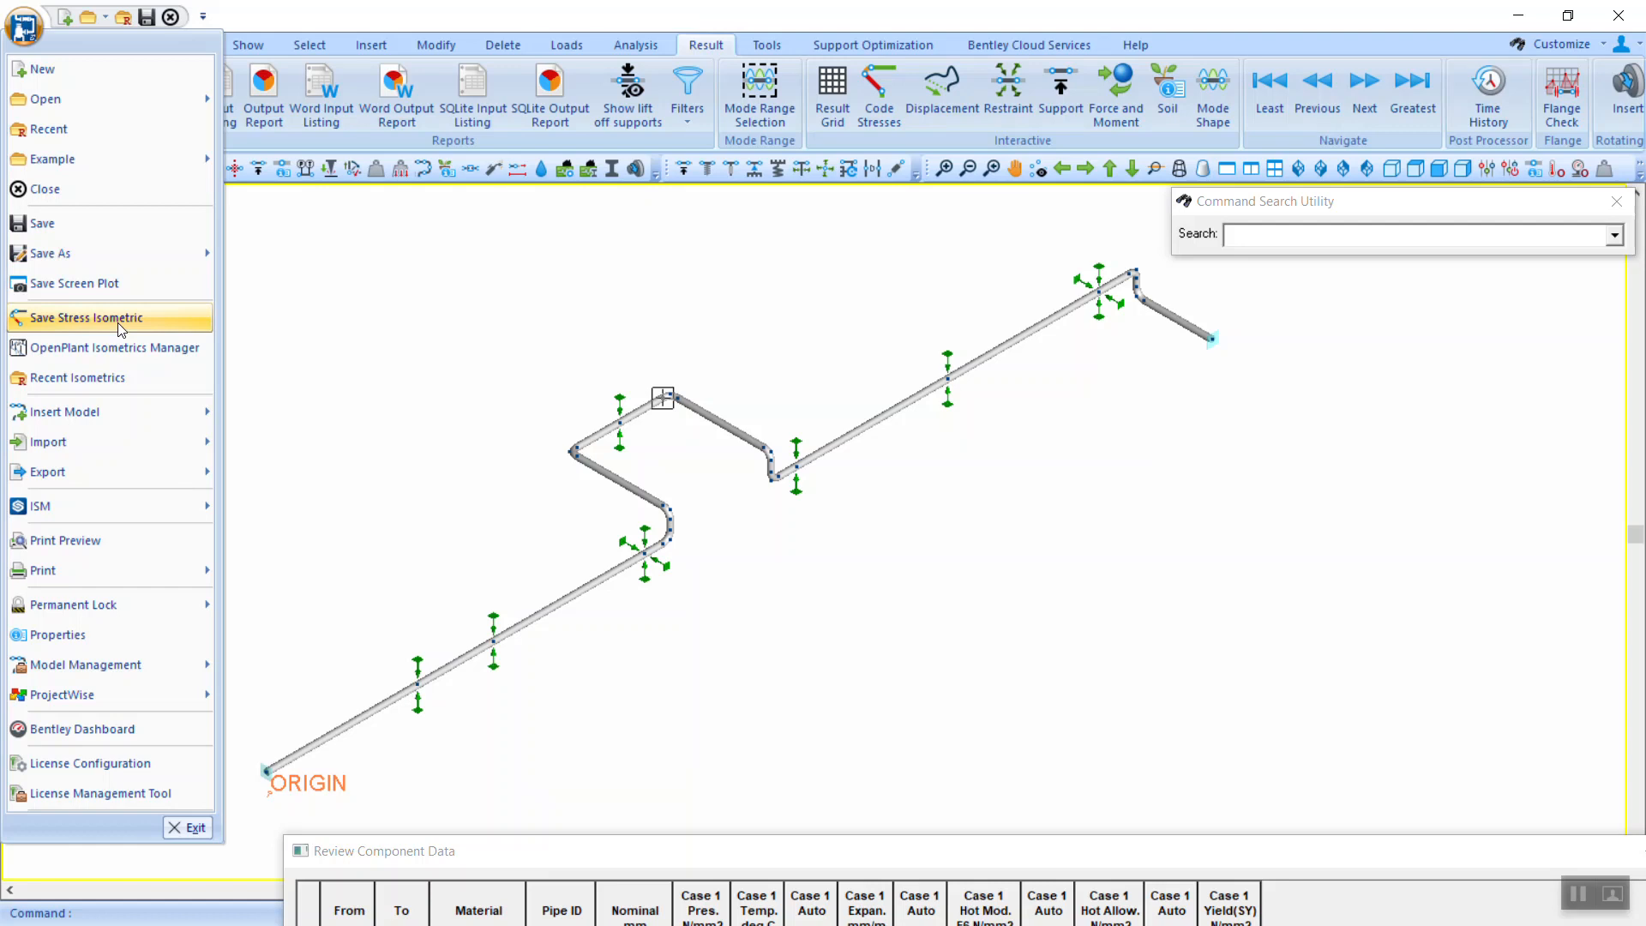
{"action": "left_click", "coordinate": [86, 317]}
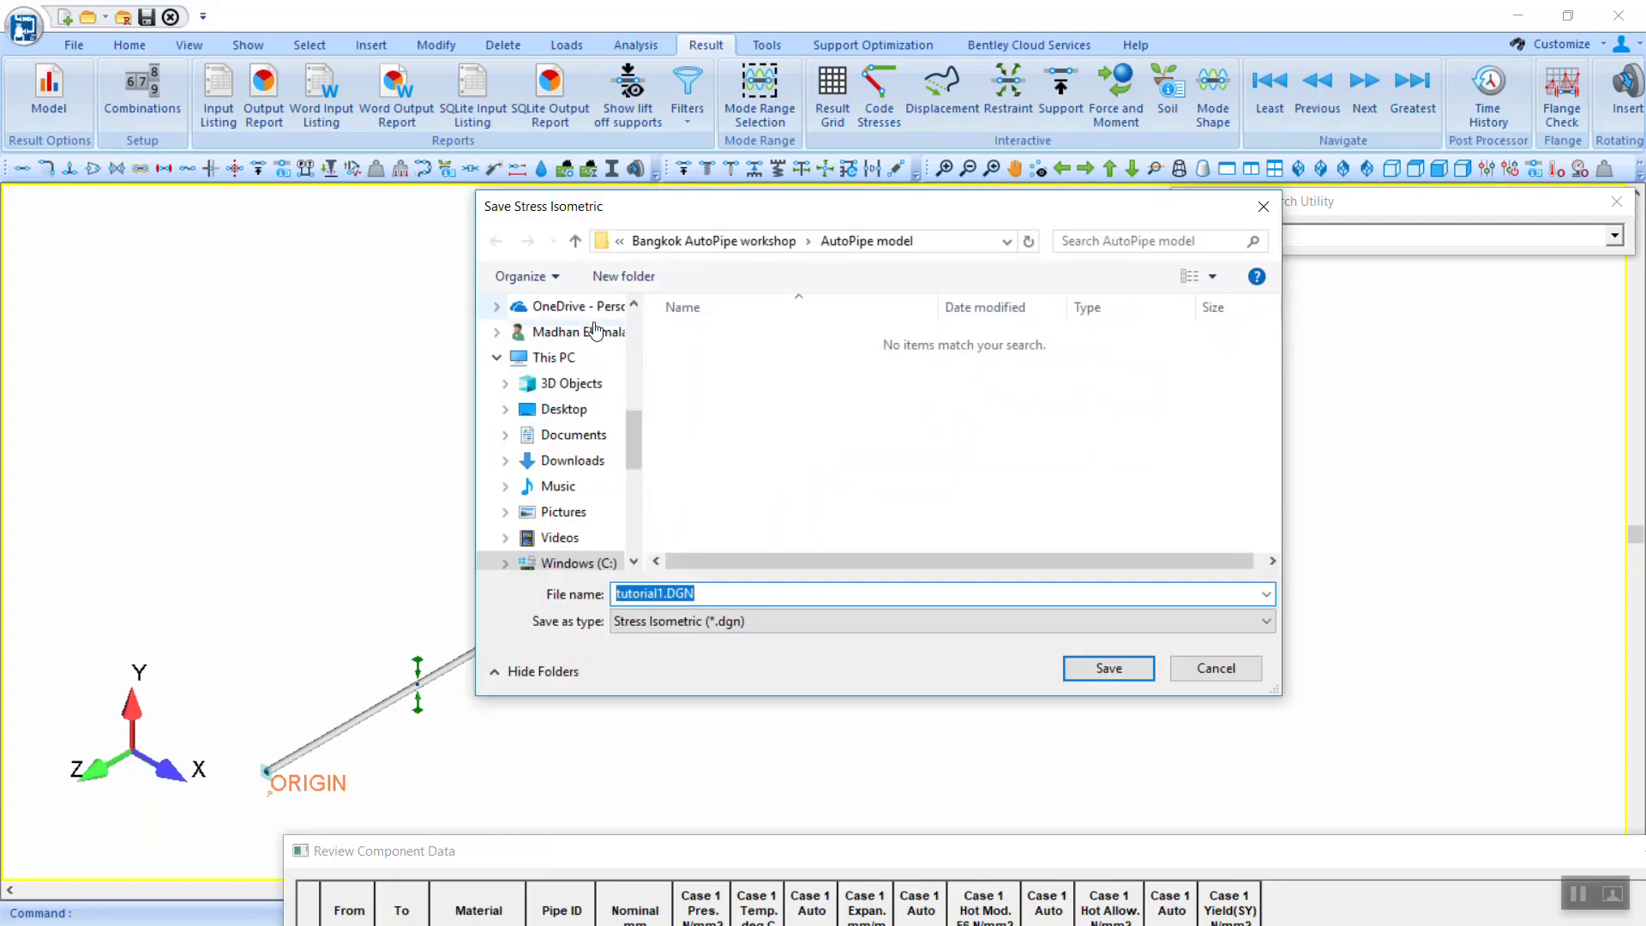
{"action": "left_click", "coordinate": [711, 593]}
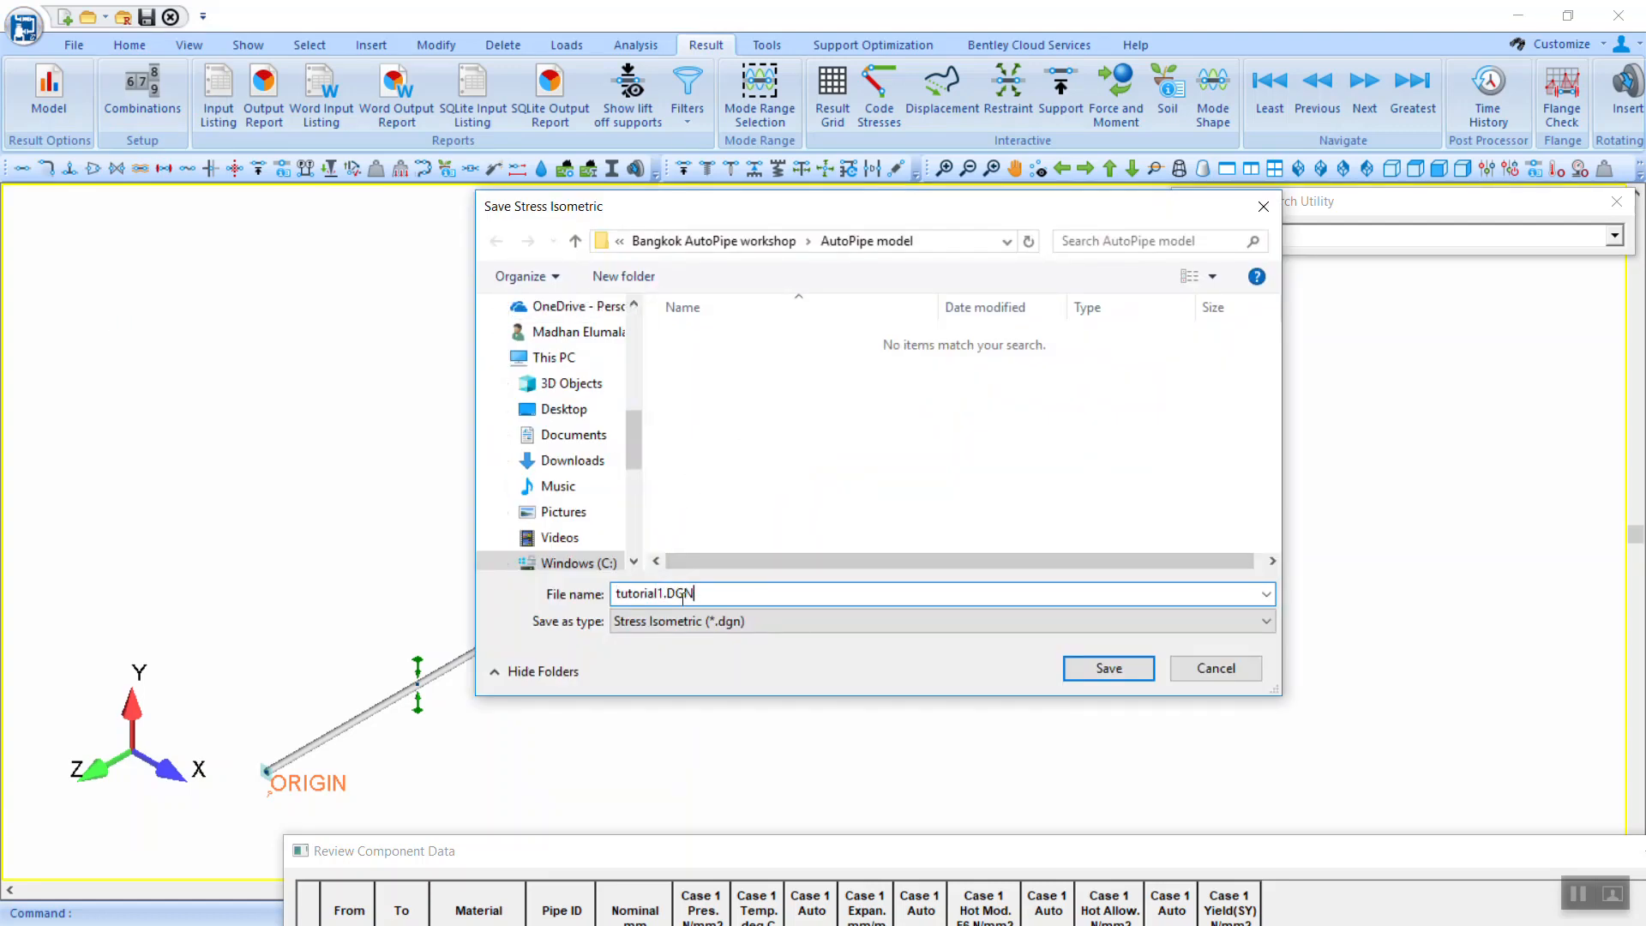
{"action": "left_click", "coordinate": [718, 621]}
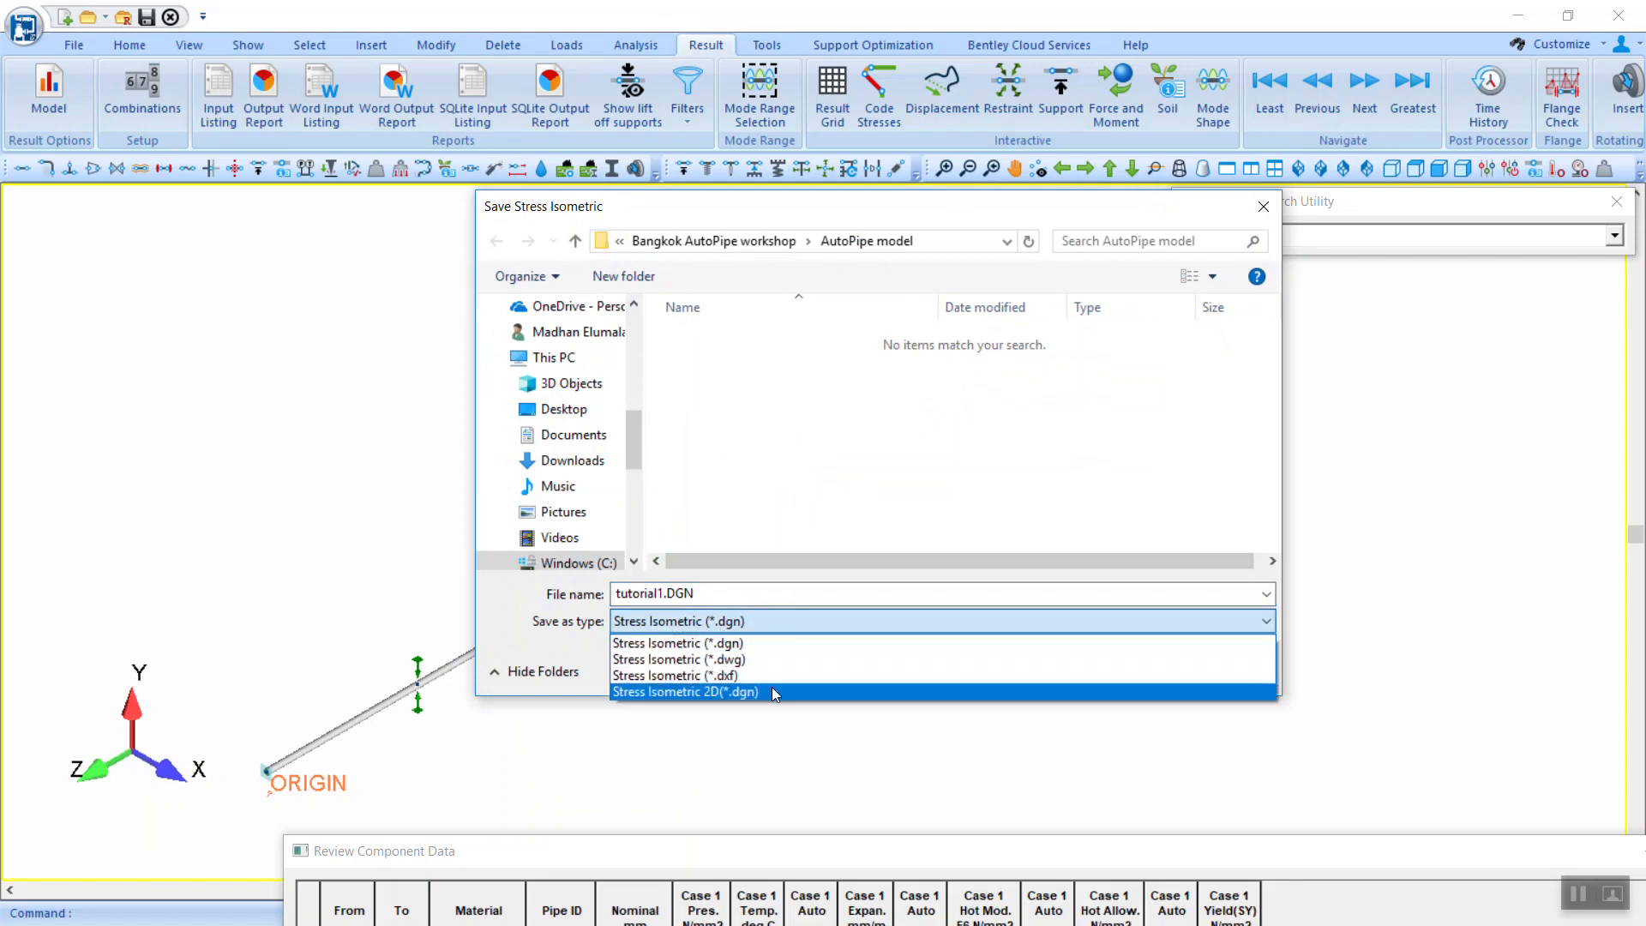
{"action": "left_click", "coordinate": [828, 502]}
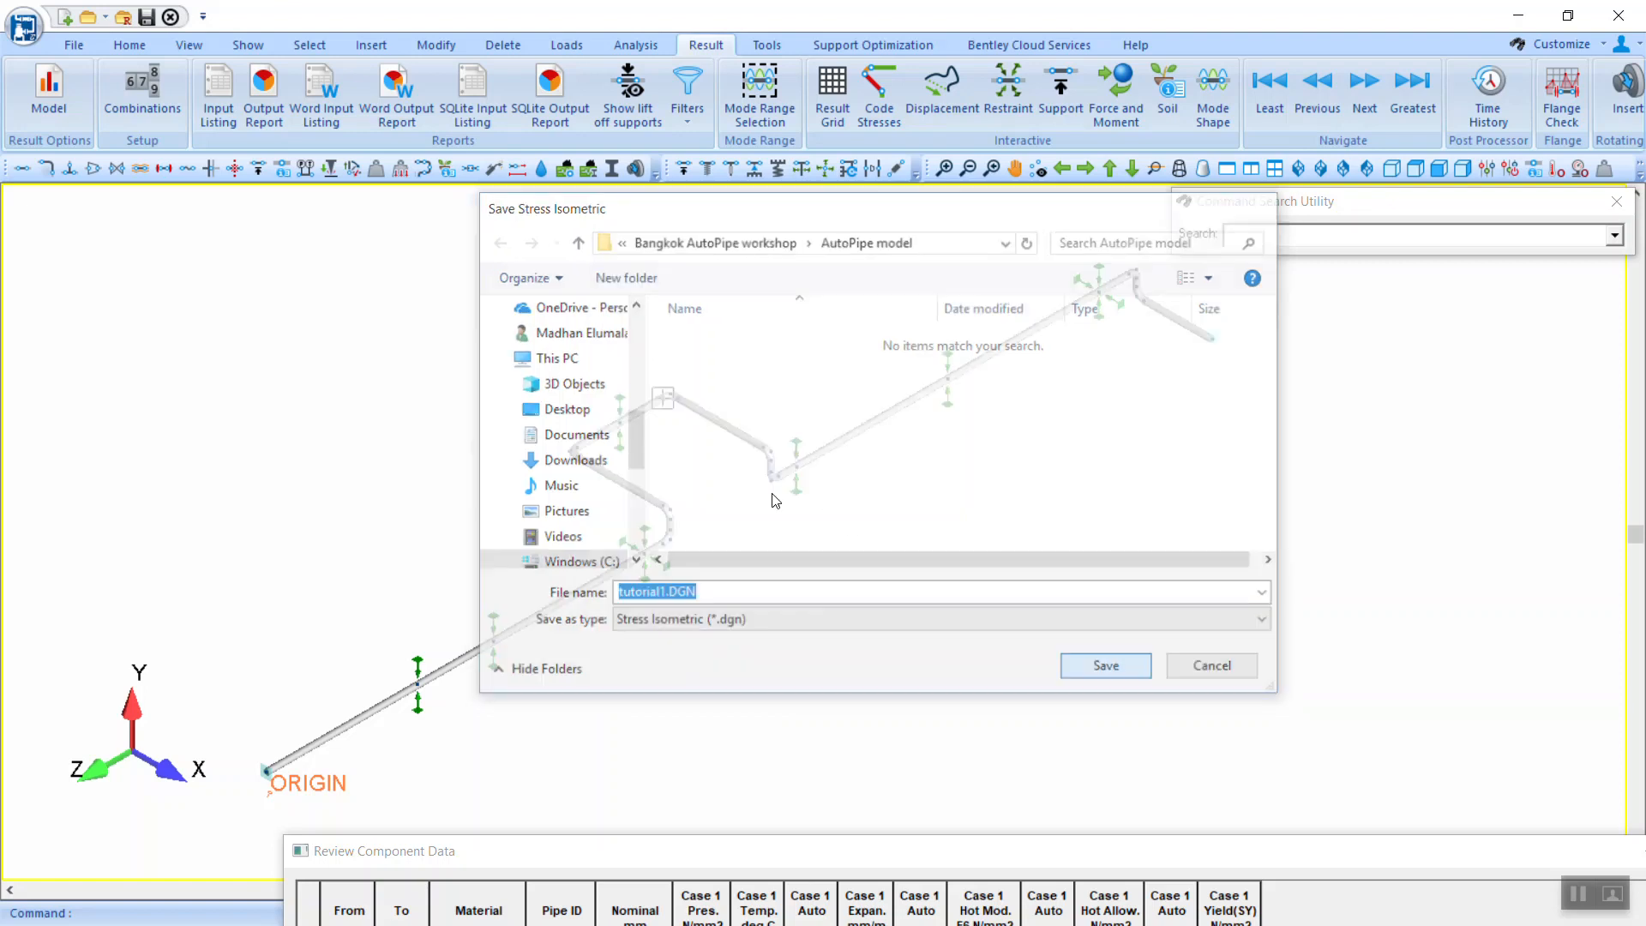
{"action": "left_click", "coordinate": [1093, 666]}
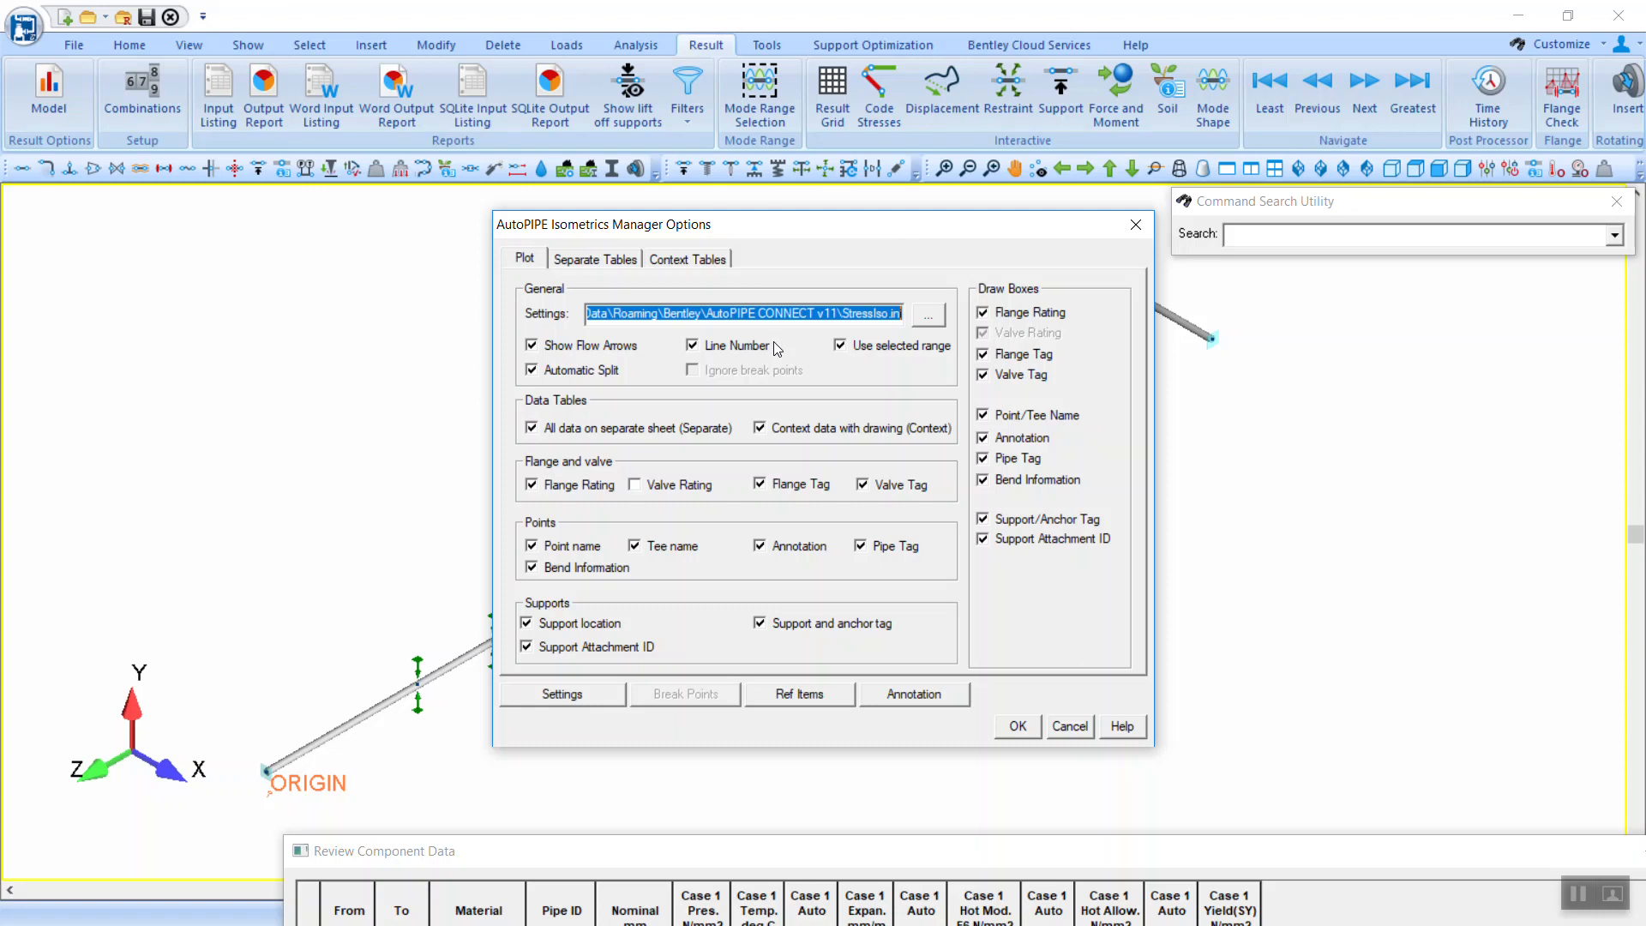
Step: Generate the stress isometric for the complete model with the existing plot options, reviewing the data tables before accepting them
{"action": "left_click", "coordinate": [1020, 726]}
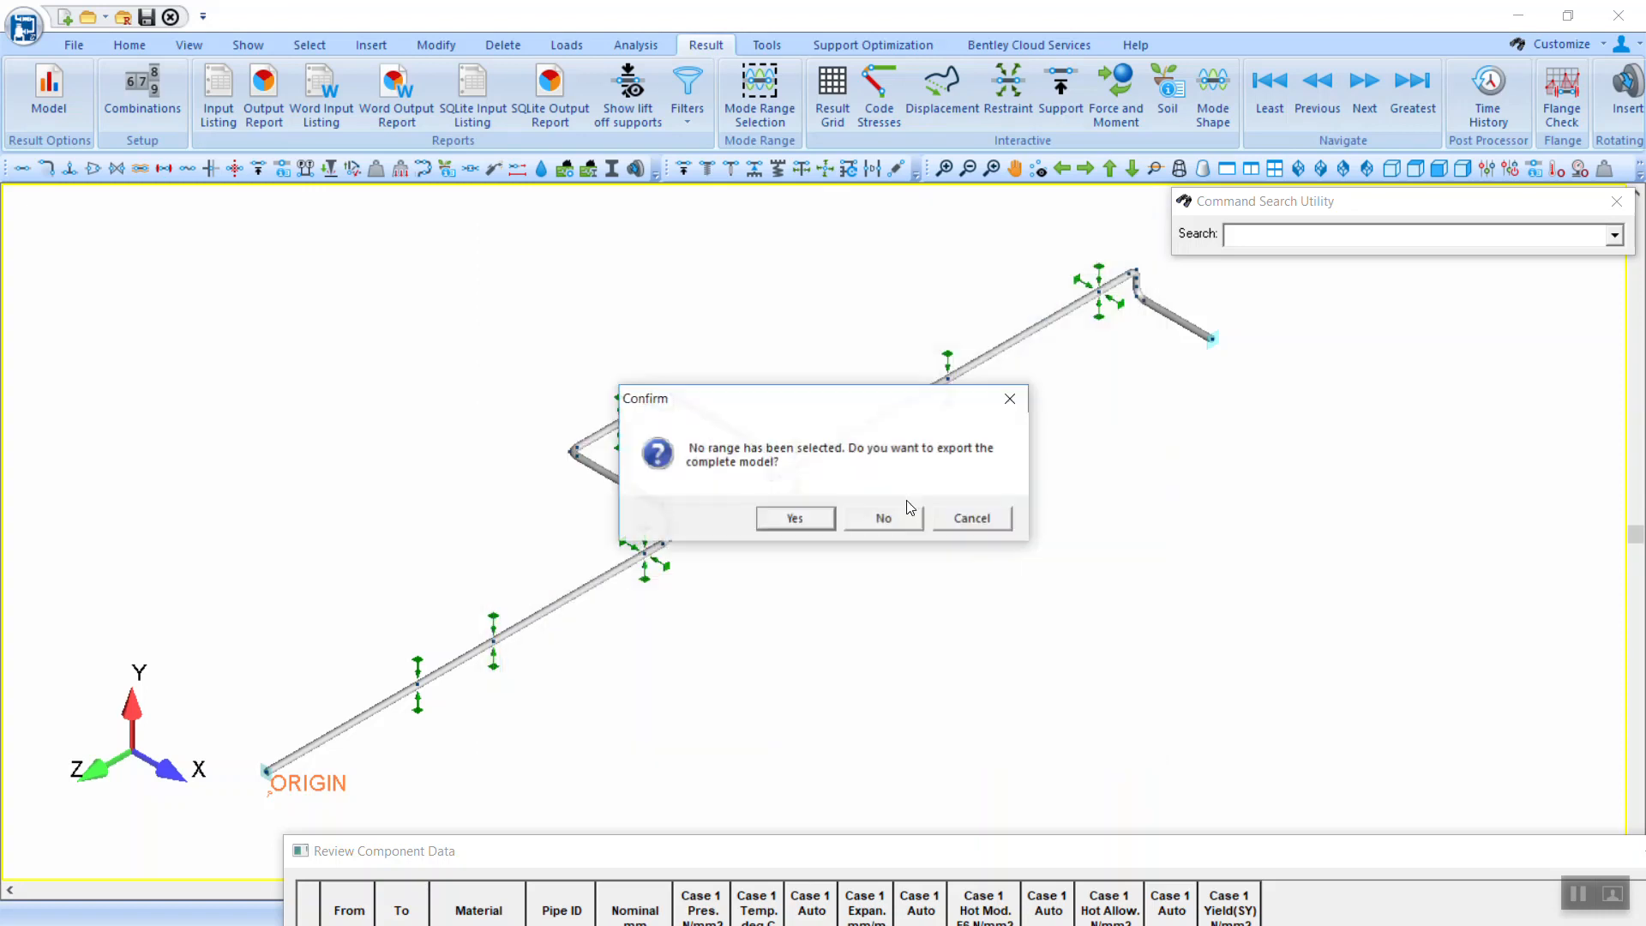
{"action": "left_click", "coordinate": [794, 518]}
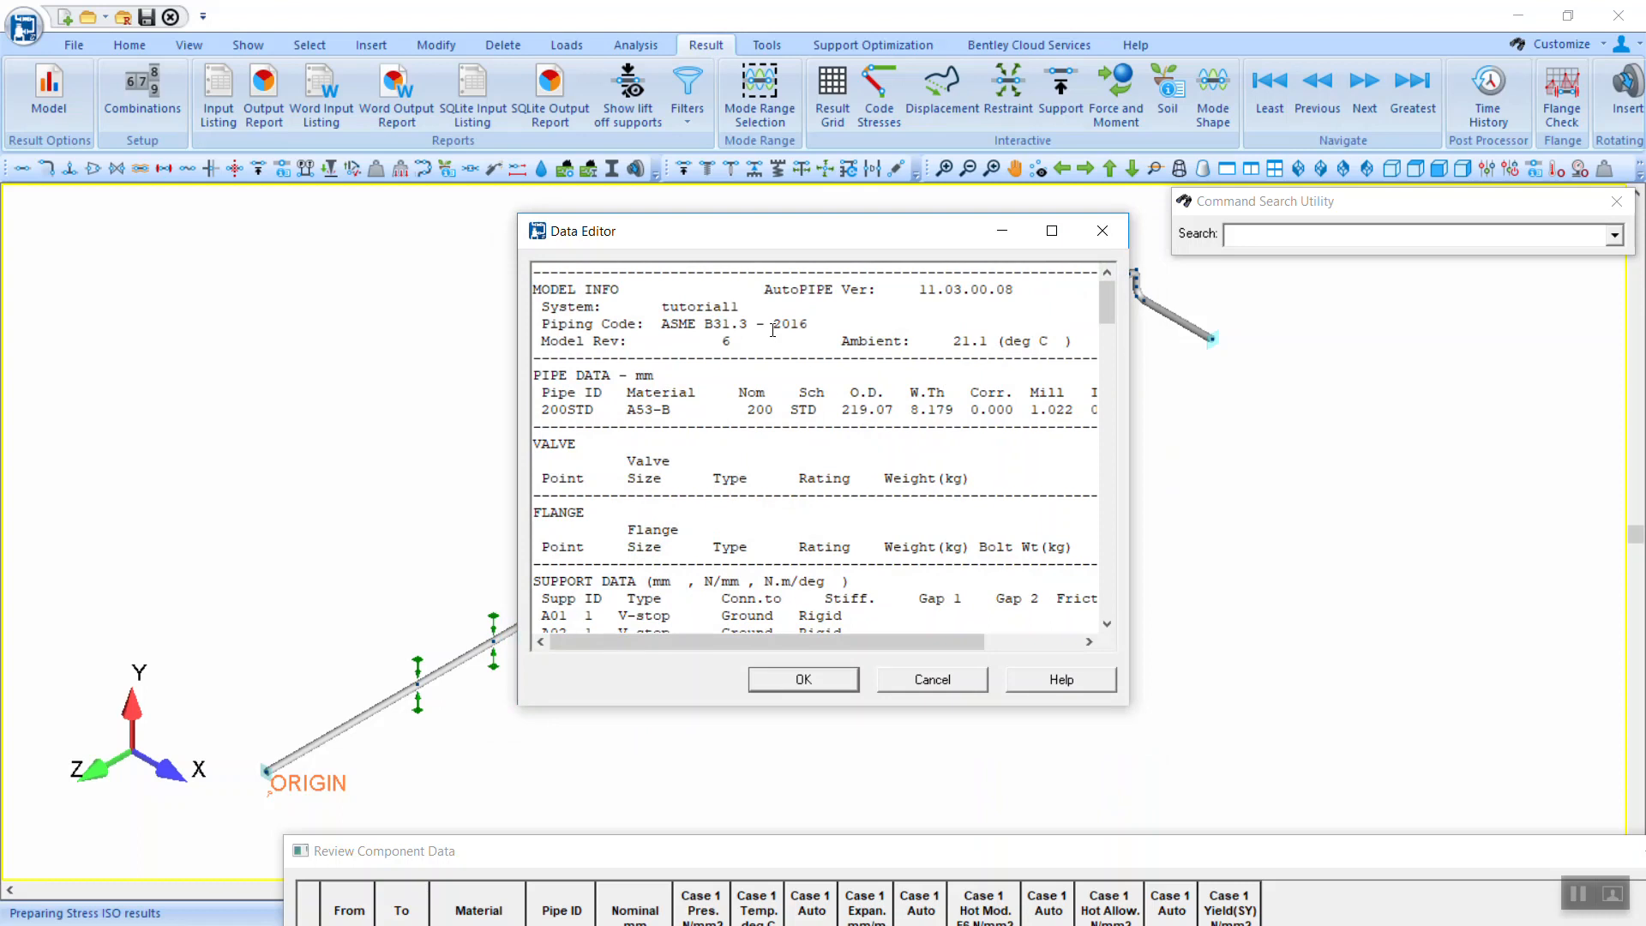
{"action": "left_click", "coordinate": [1052, 231]}
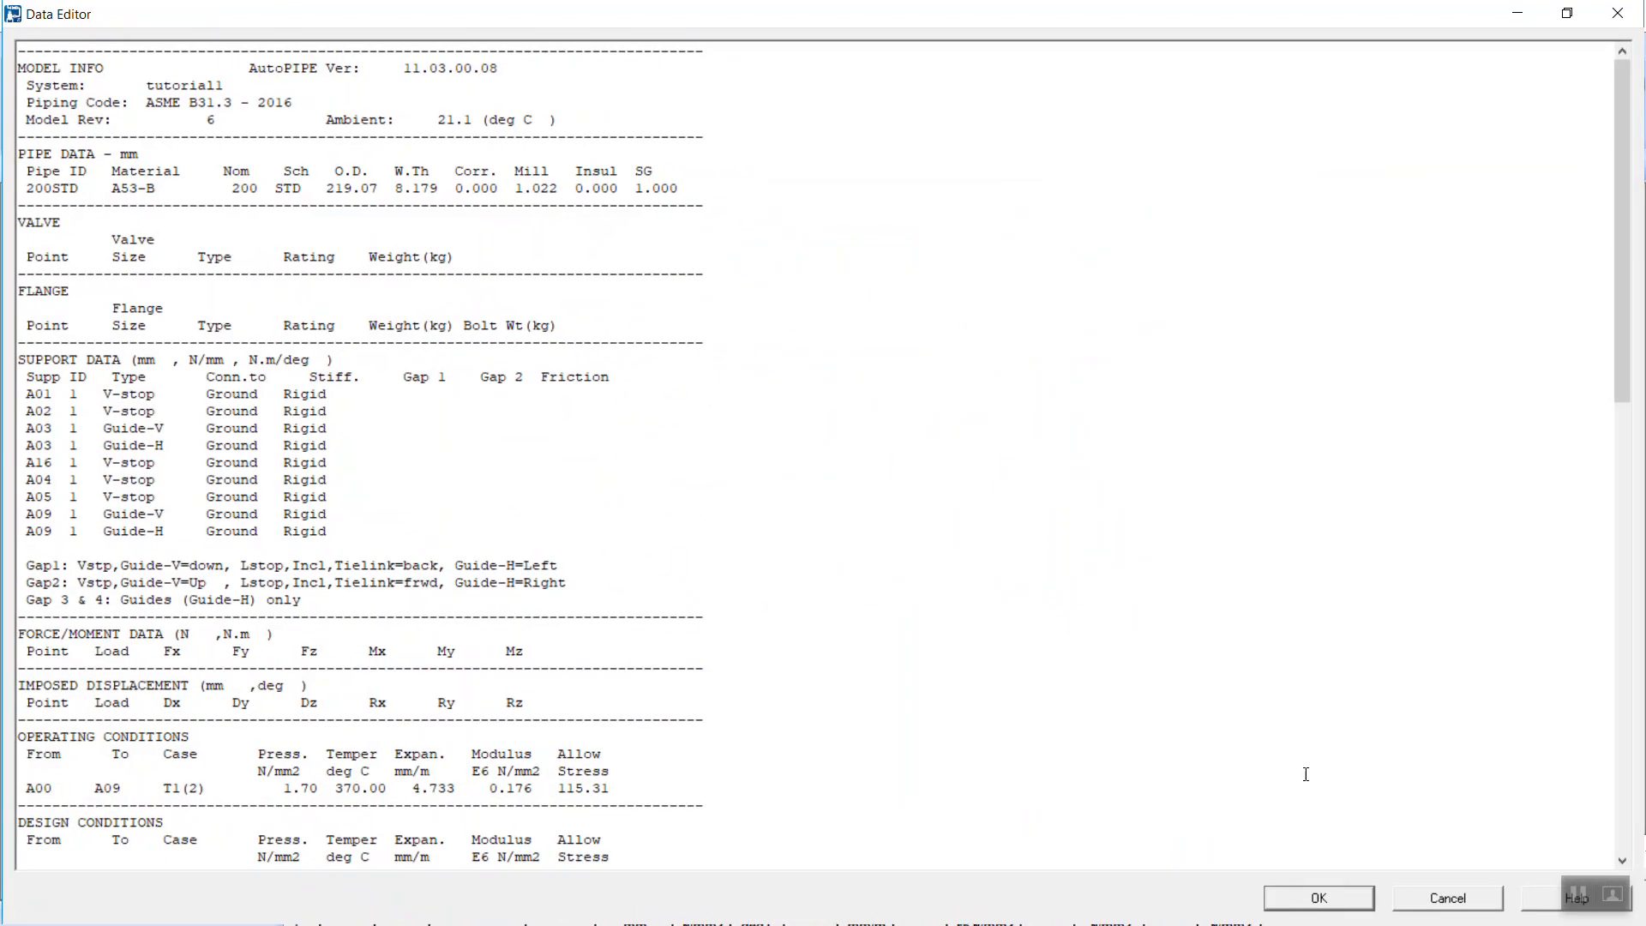
{"action": "scroll", "coordinate": [503, 600], "scroll_direction": "down", "scroll_amount": 20}
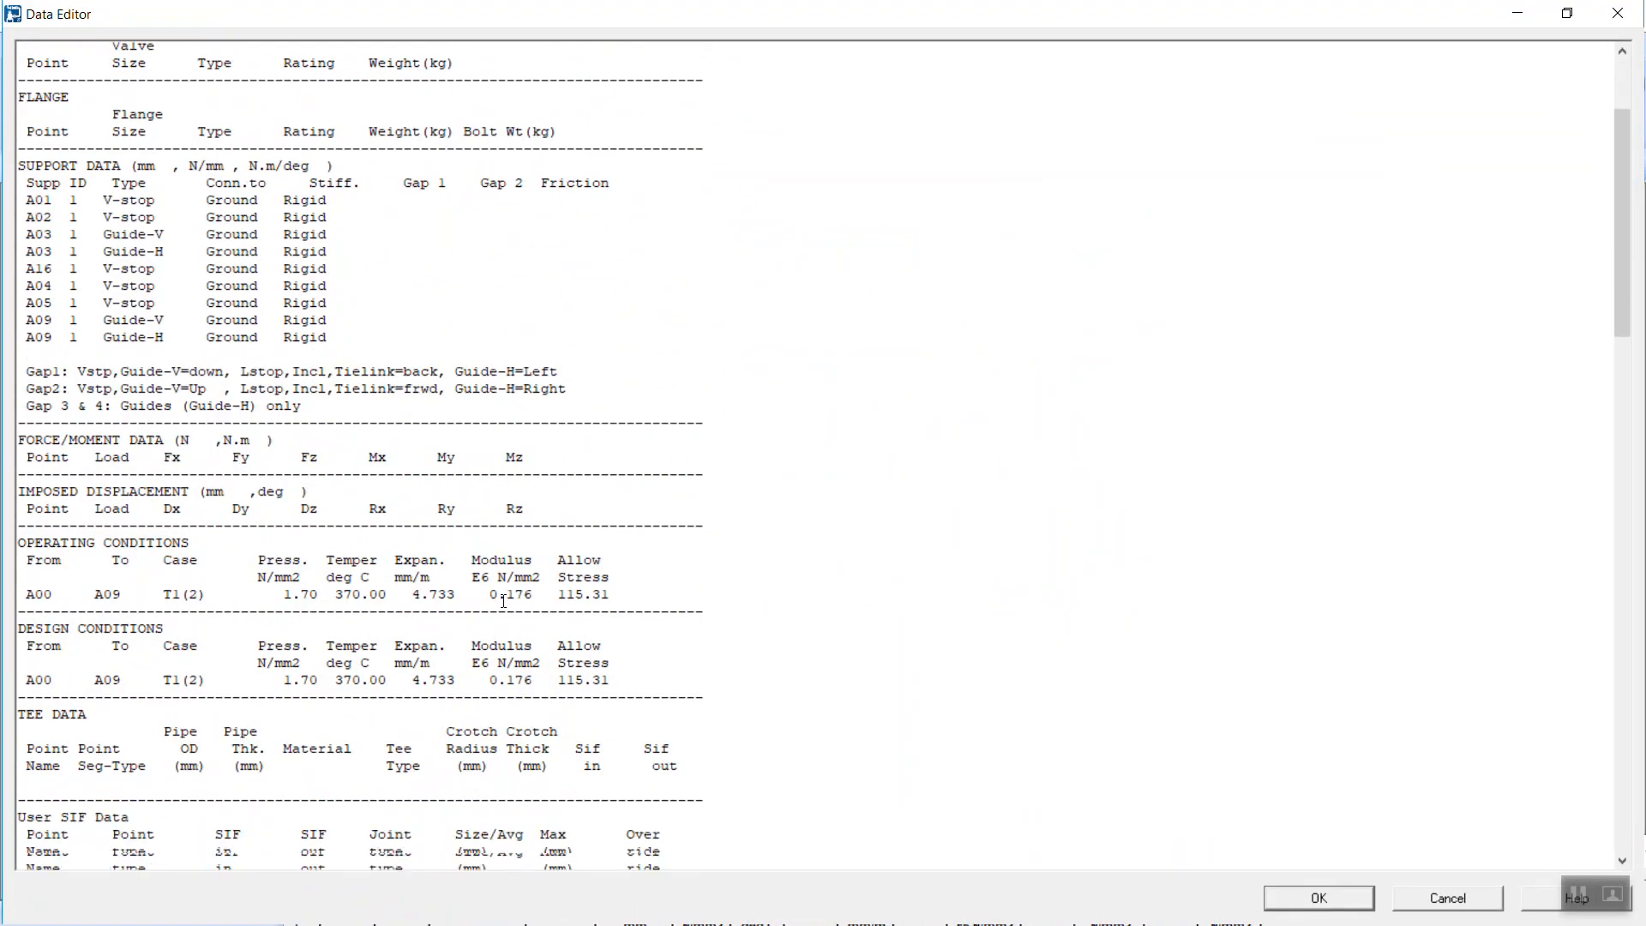
{"action": "scroll", "coordinate": [507, 600], "scroll_direction": "down", "scroll_amount": 3}
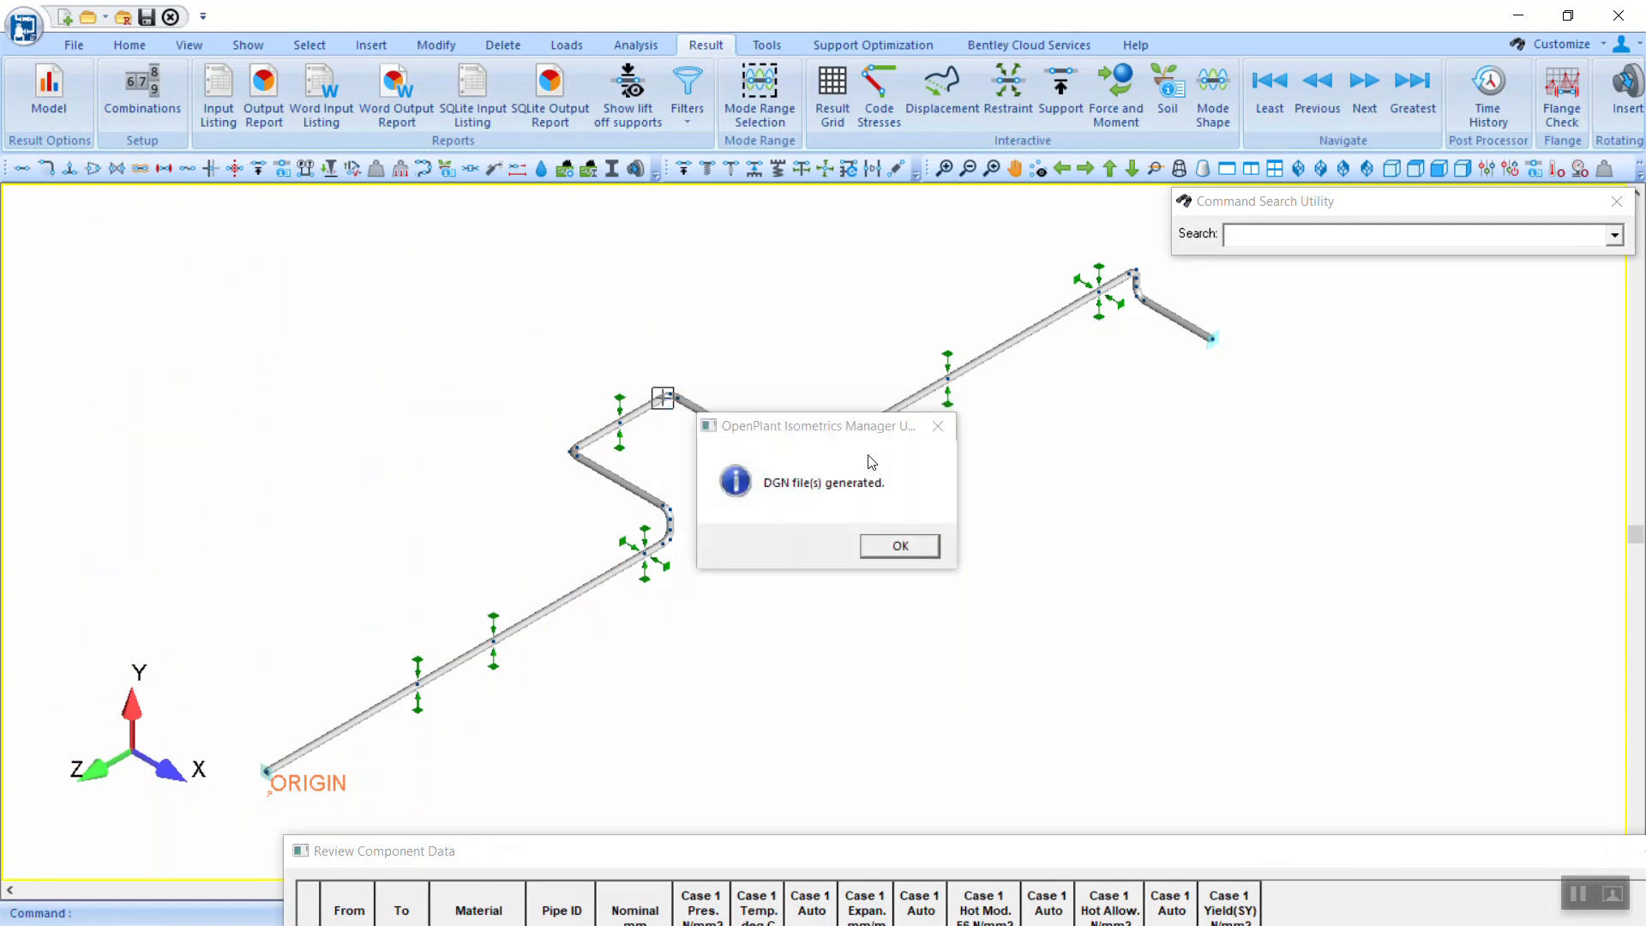
{"action": "left_click", "coordinate": [886, 548]}
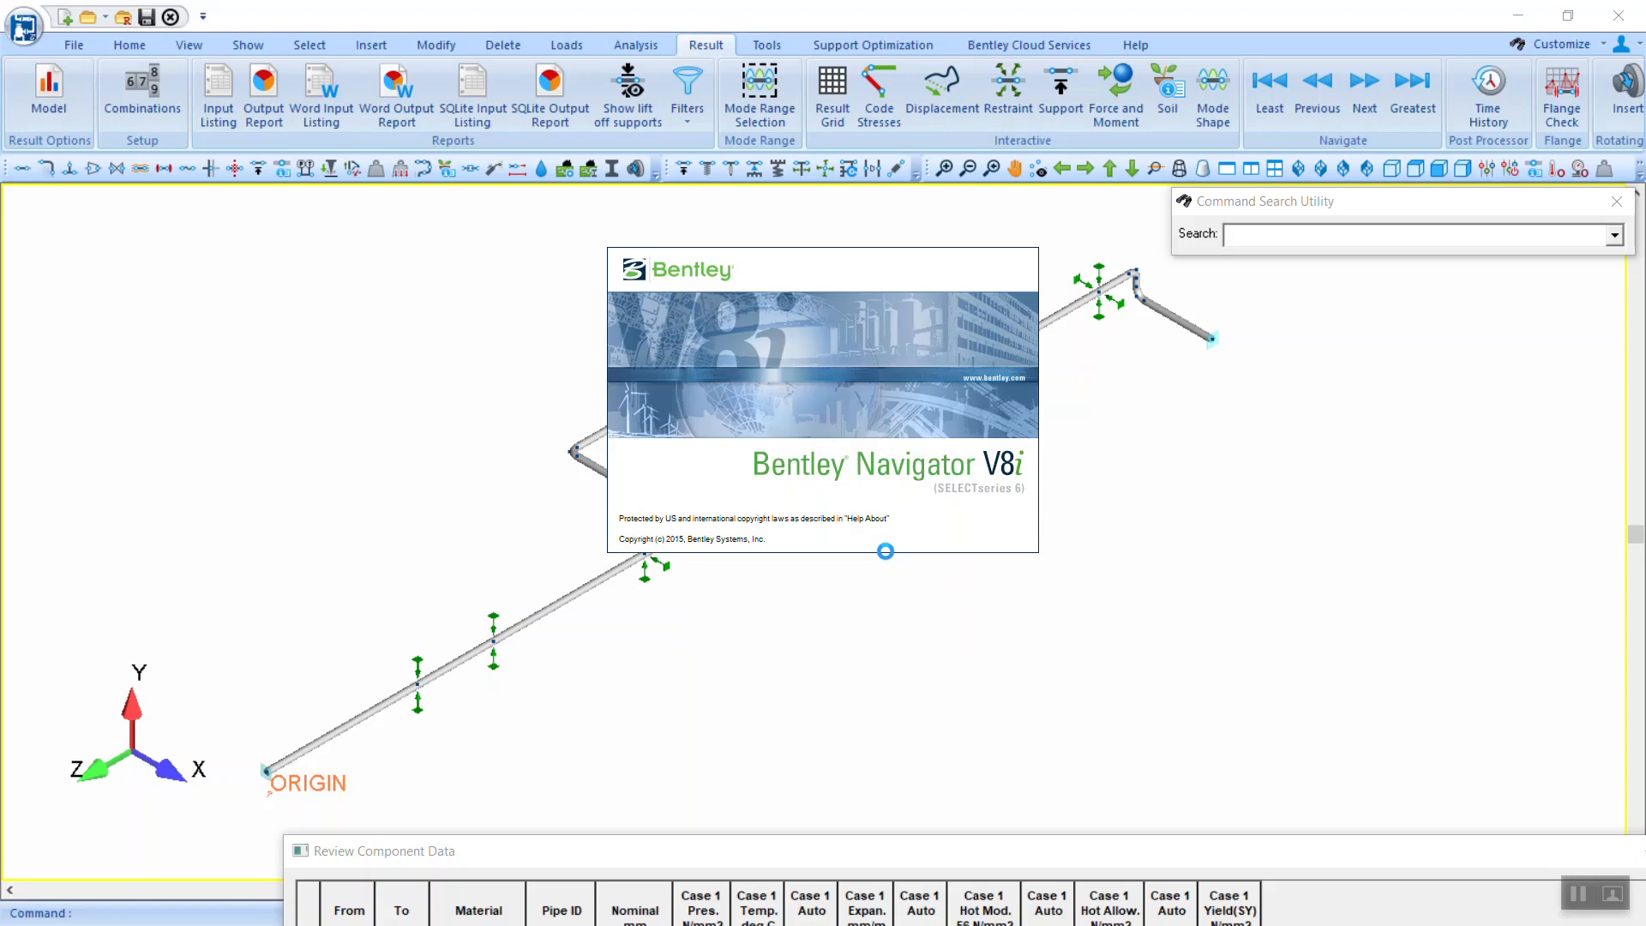
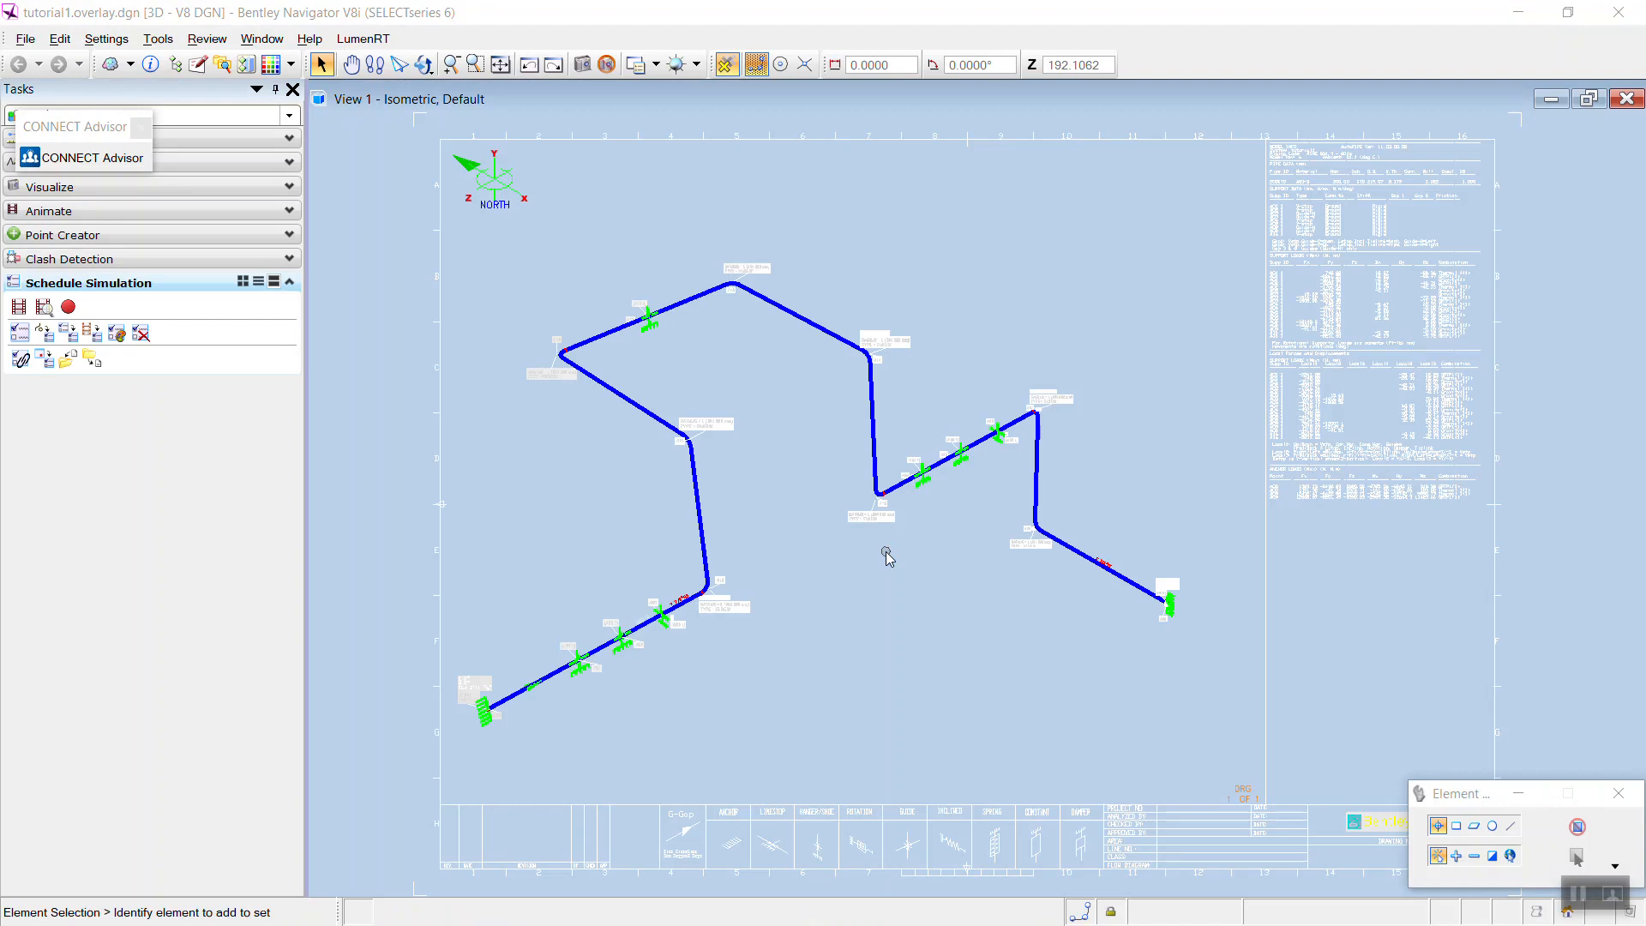
Step: Examine the generated isometric in Bentley Navigator from the starting anchor and its supports through the expansion loop
{"action": "scroll", "coordinate": [528, 698], "scroll_direction": "up", "scroll_amount": 3}
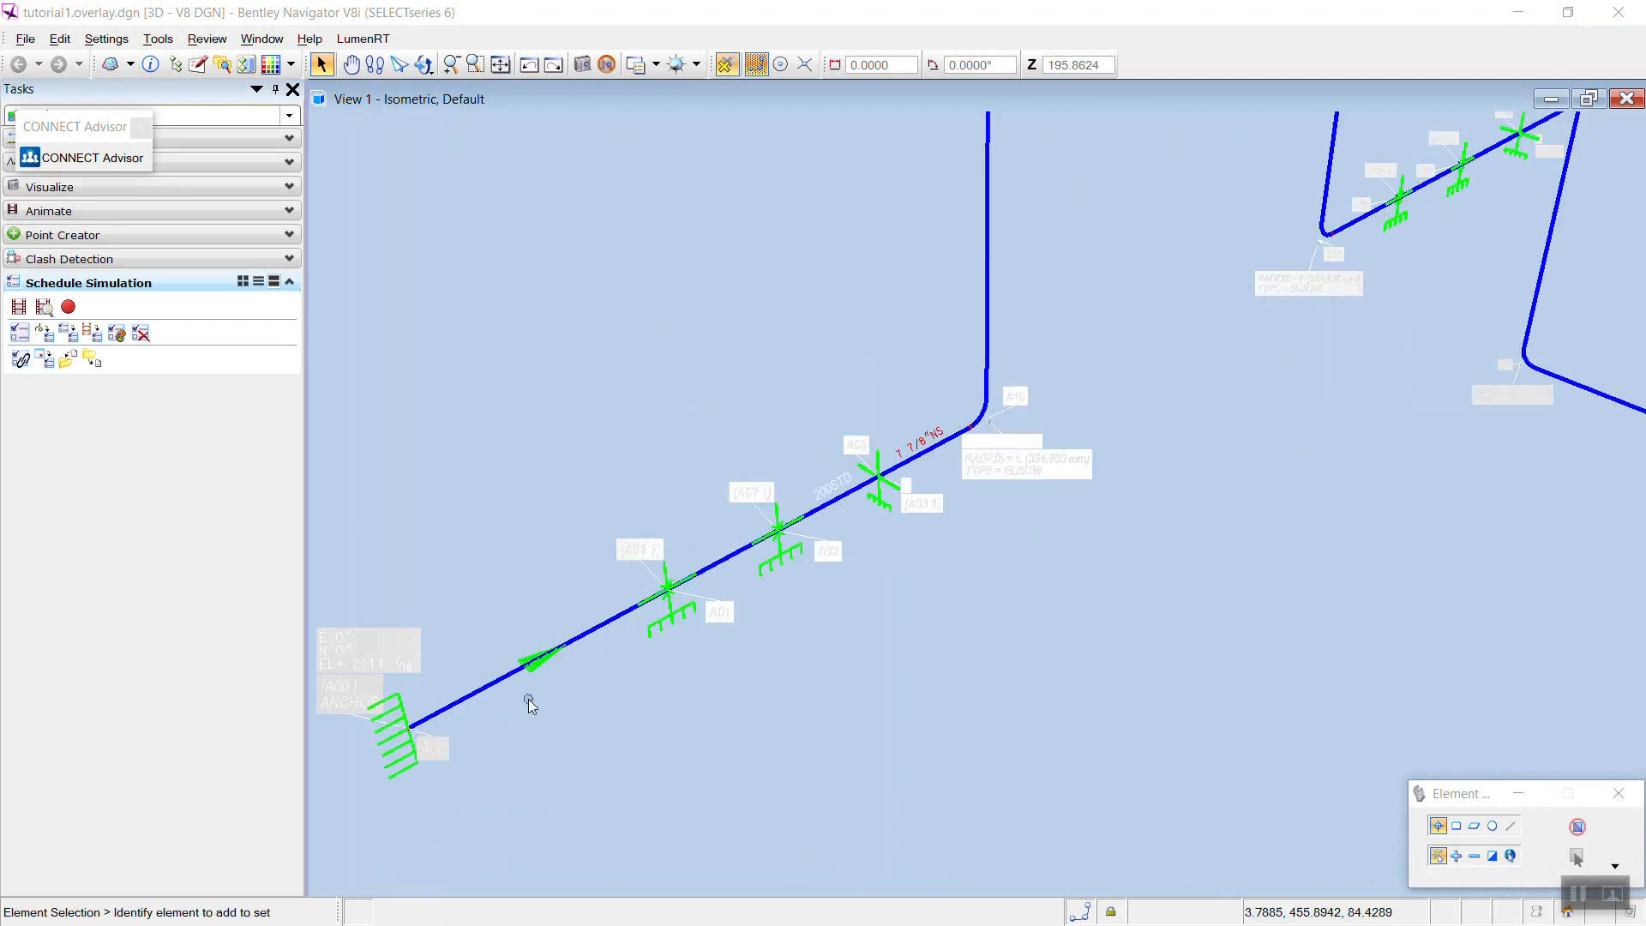
{"action": "middle_click_drag", "start_coordinate": [573, 664], "coordinate": [978, 488]}
{"action": "scroll", "coordinate": [978, 488], "scroll_direction": "up", "scroll_amount": 3}
{"action": "middle_click_drag", "start_coordinate": [652, 467], "coordinate": [922, 449]}
{"action": "scroll", "coordinate": [922, 448], "scroll_direction": "down", "scroll_amount": 5}
{"action": "middle_click_drag", "start_coordinate": [1128, 456], "coordinate": [731, 782]}
{"action": "key", "text": "Escape"}
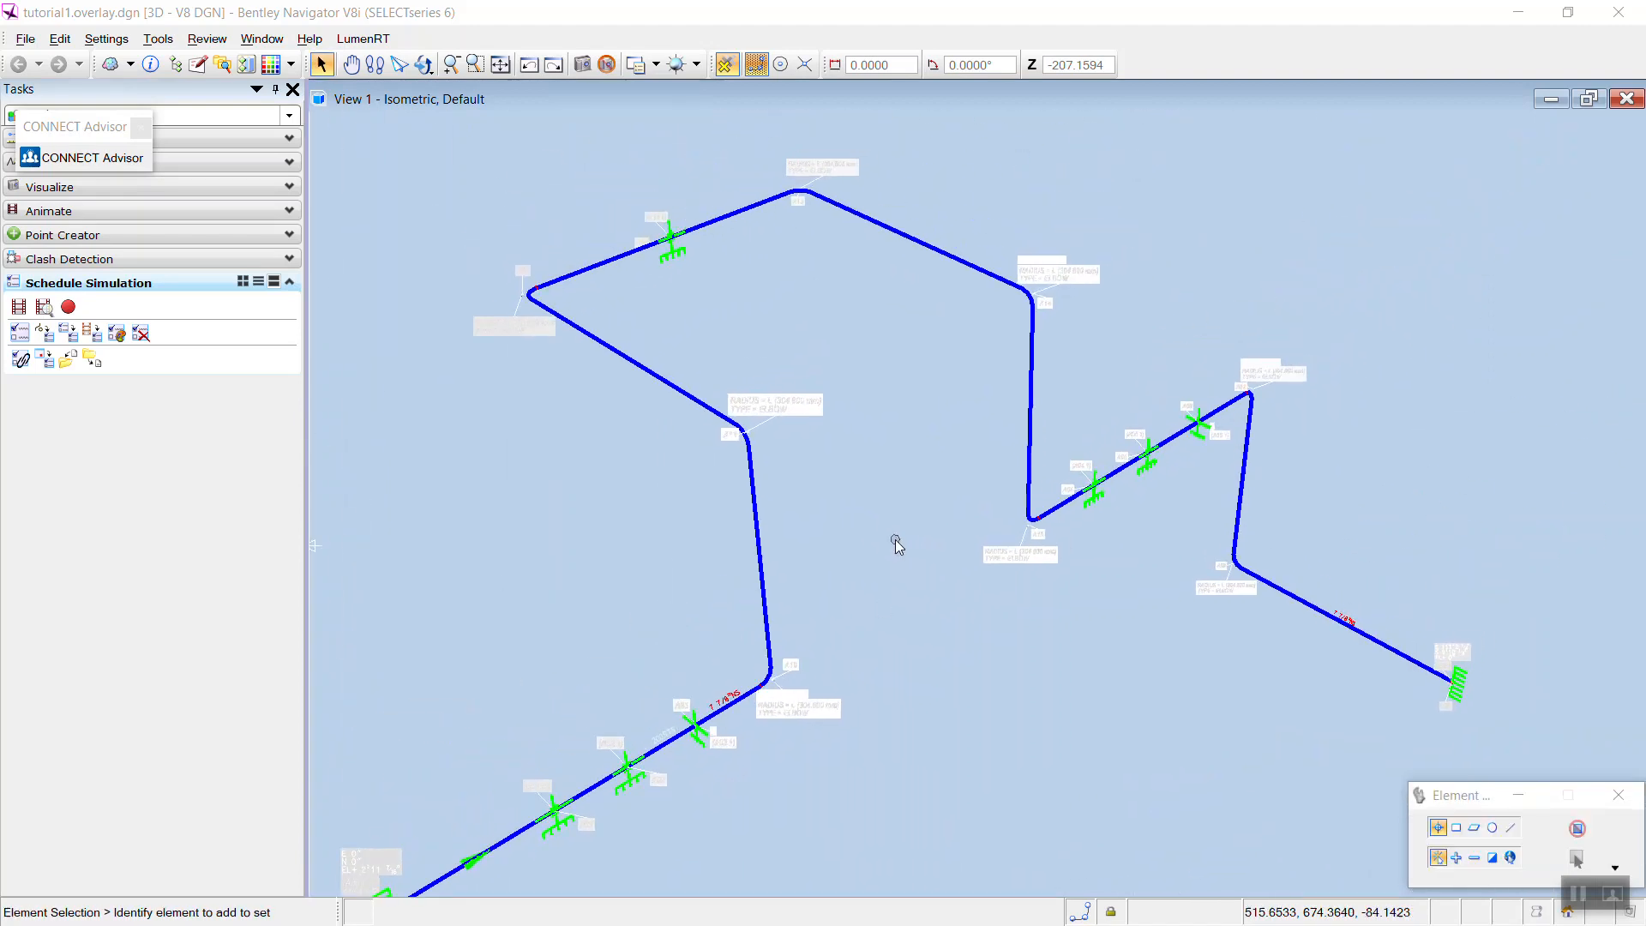
{"action": "scroll", "coordinate": [903, 541], "scroll_direction": "down", "scroll_amount": 2}
{"action": "scroll", "coordinate": [728, 533], "scroll_direction": "up", "scroll_amount": 4}
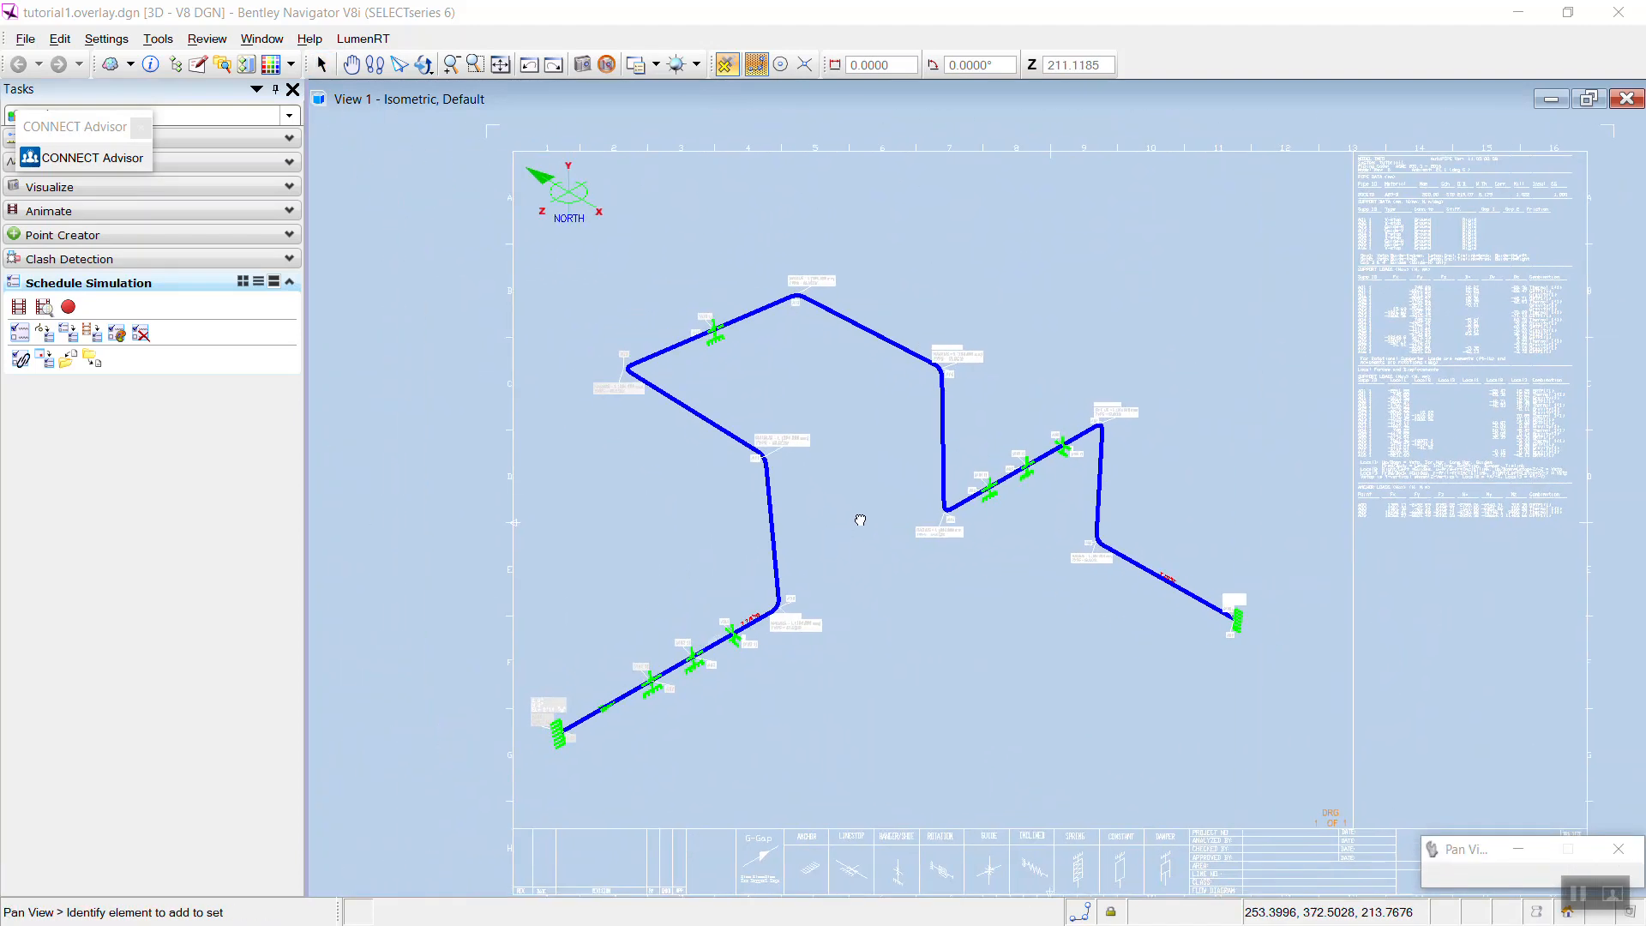
Step: Inspect the support and elbow annotations around points A06 and A07 on the isometric
{"action": "scroll", "coordinate": [774, 399], "scroll_direction": "down", "scroll_amount": 5}
{"action": "scroll", "coordinate": [771, 320], "scroll_direction": "up", "scroll_amount": 1}
{"action": "middle_click_drag", "start_coordinate": [728, 519], "coordinate": [710, 519]}
{"action": "scroll", "coordinate": [724, 557], "scroll_direction": "up", "scroll_amount": 6}
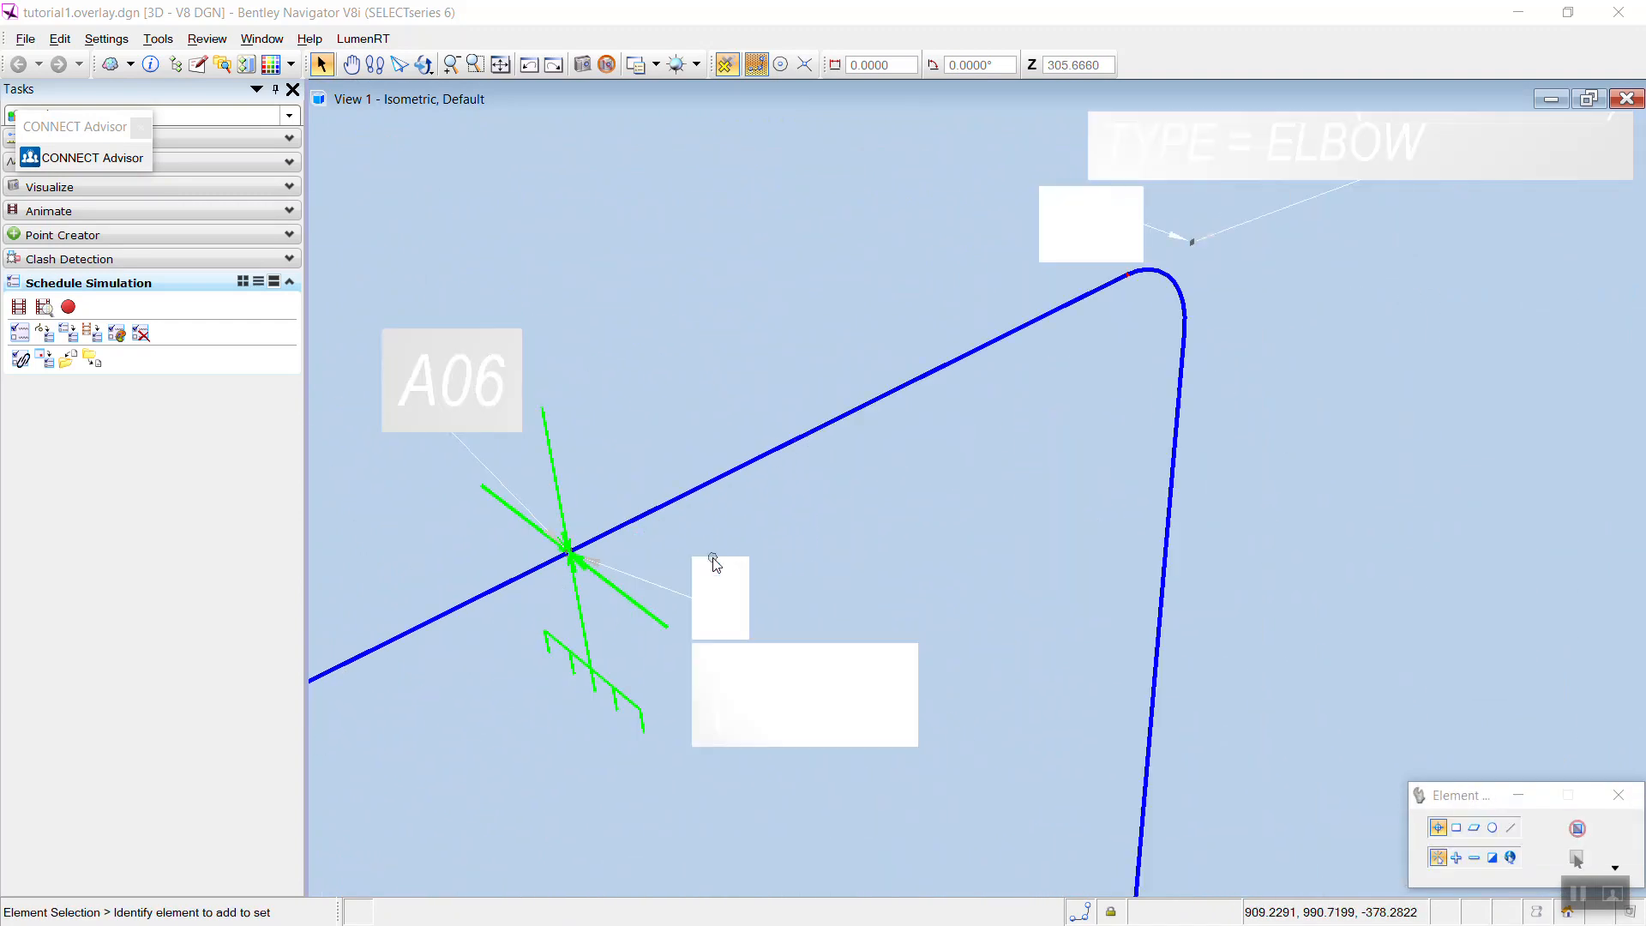
{"action": "scroll", "coordinate": [730, 560], "scroll_direction": "down", "scroll_amount": 2}
{"action": "scroll", "coordinate": [730, 559], "scroll_direction": "down", "scroll_amount": 2}
{"action": "scroll", "coordinate": [1026, 432], "scroll_direction": "down", "scroll_amount": 1}
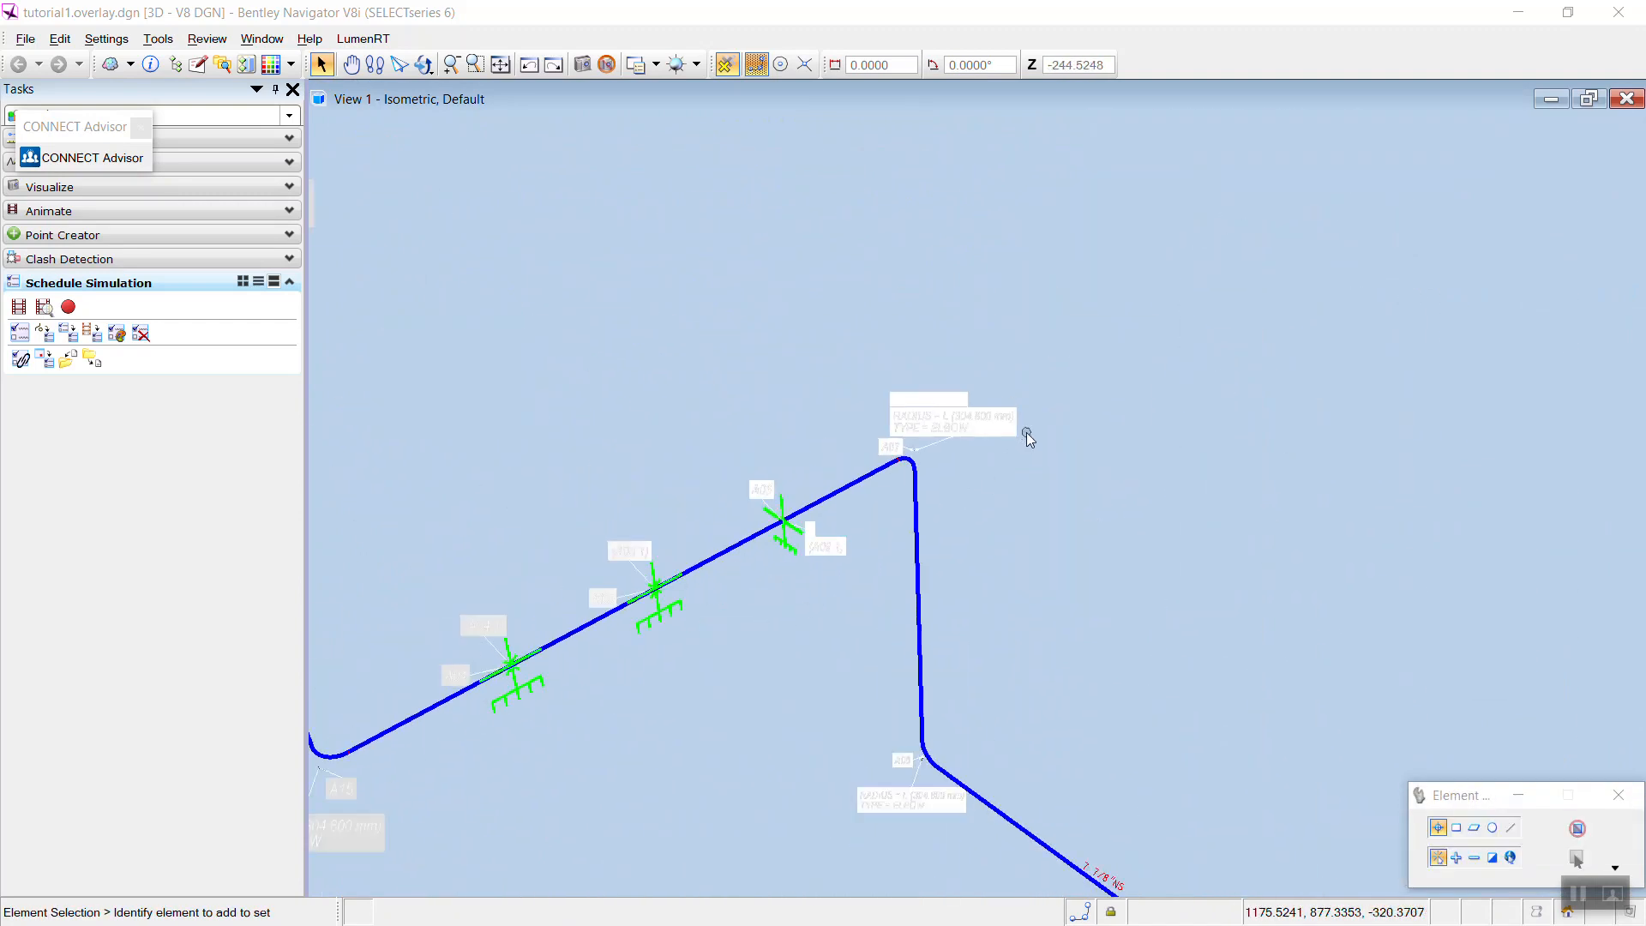
{"action": "scroll", "coordinate": [937, 449], "scroll_direction": "up", "scroll_amount": 4}
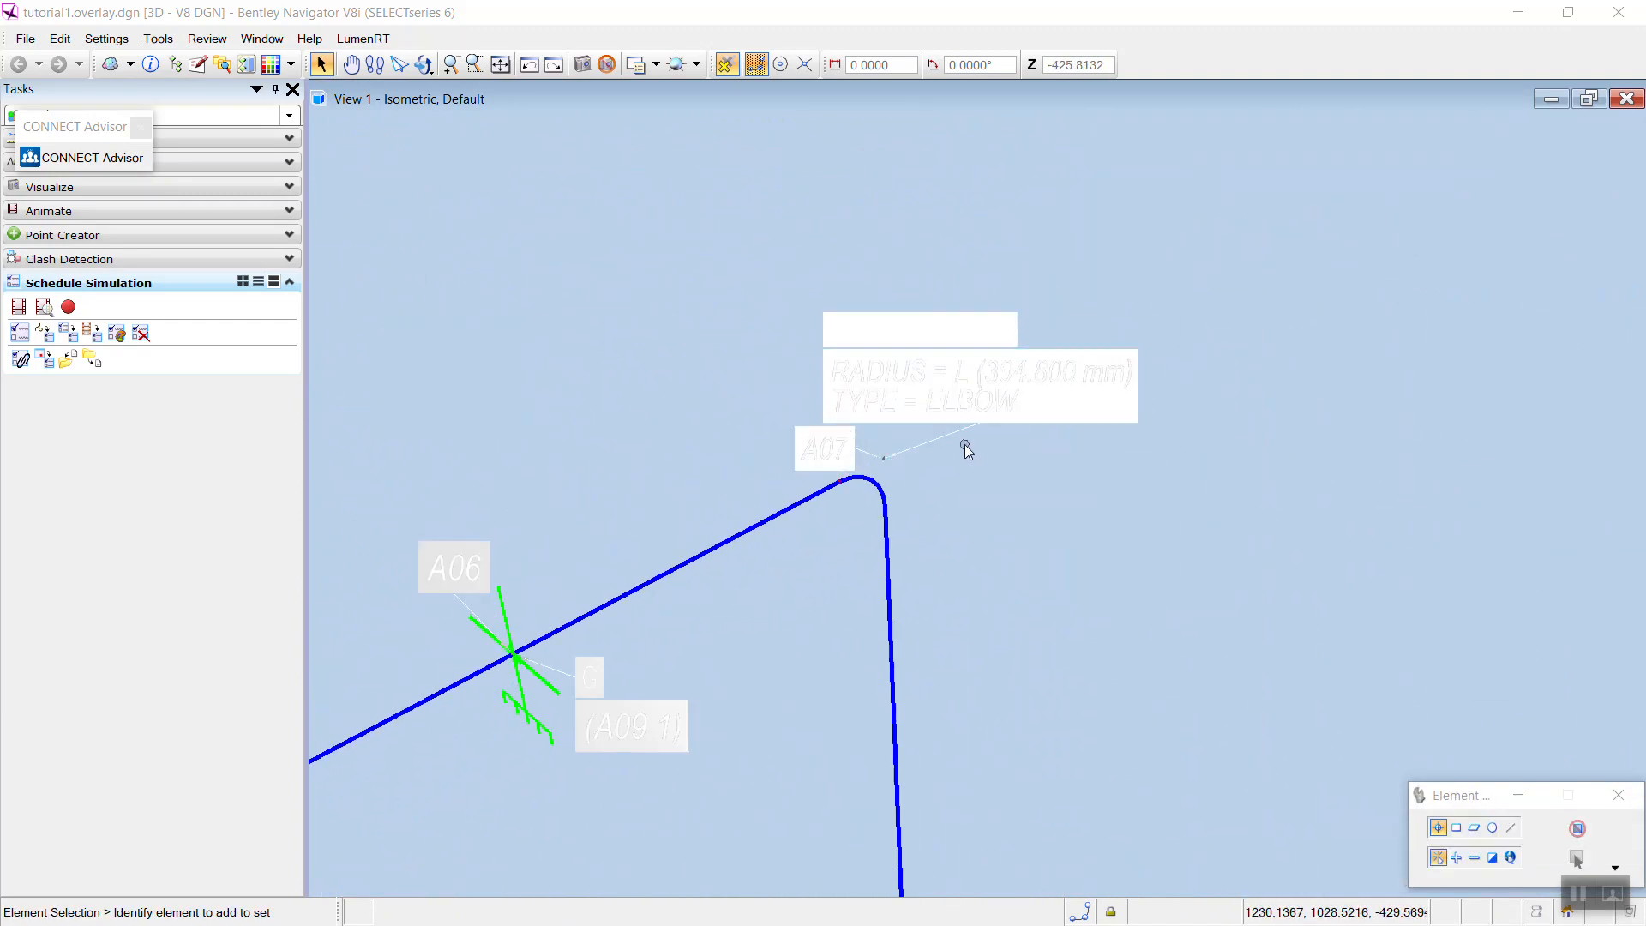
Step: Examine the data tables beside the isometric drawing, focusing on the support data and maximum support loads
{"action": "scroll", "coordinate": [1087, 492], "scroll_direction": "down", "scroll_amount": 4}
{"action": "middle_click_drag", "start_coordinate": [1213, 454], "coordinate": [420, 562]}
{"action": "middle_click_drag", "start_coordinate": [791, 398], "coordinate": [389, 562]}
{"action": "scroll", "coordinate": [815, 378], "scroll_direction": "up", "scroll_amount": 2}
{"action": "scroll", "coordinate": [832, 616], "scroll_direction": "down", "scroll_amount": 4}
{"action": "scroll", "coordinate": [831, 616], "scroll_direction": "down", "scroll_amount": 2}
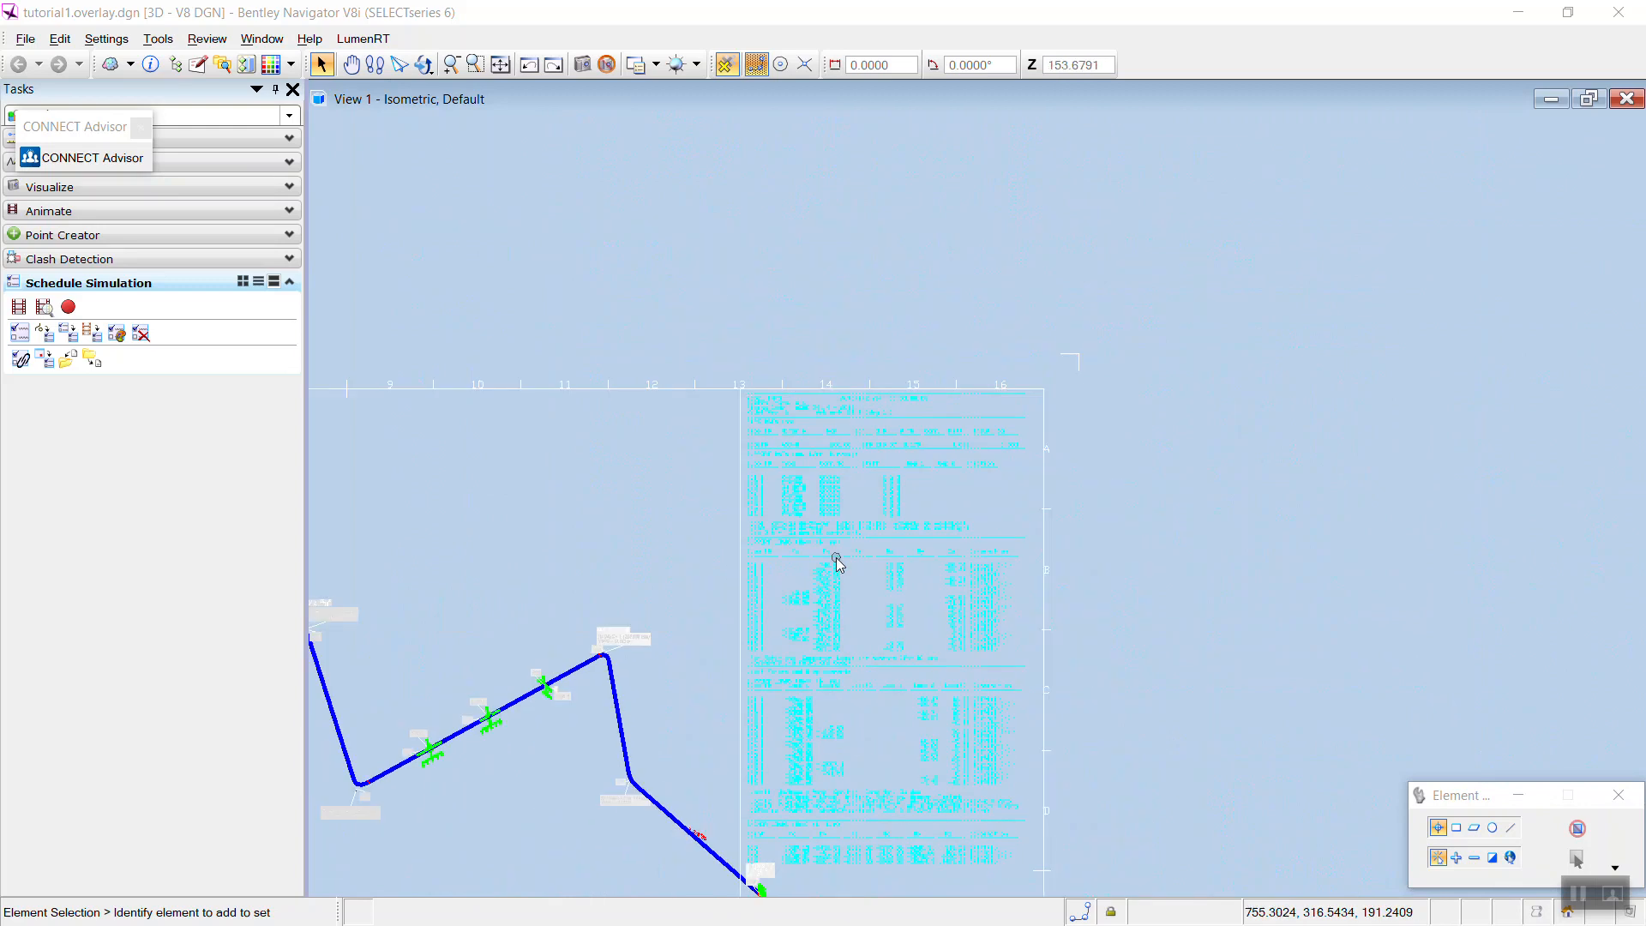
{"action": "scroll", "coordinate": [837, 561], "scroll_direction": "up", "scroll_amount": 2}
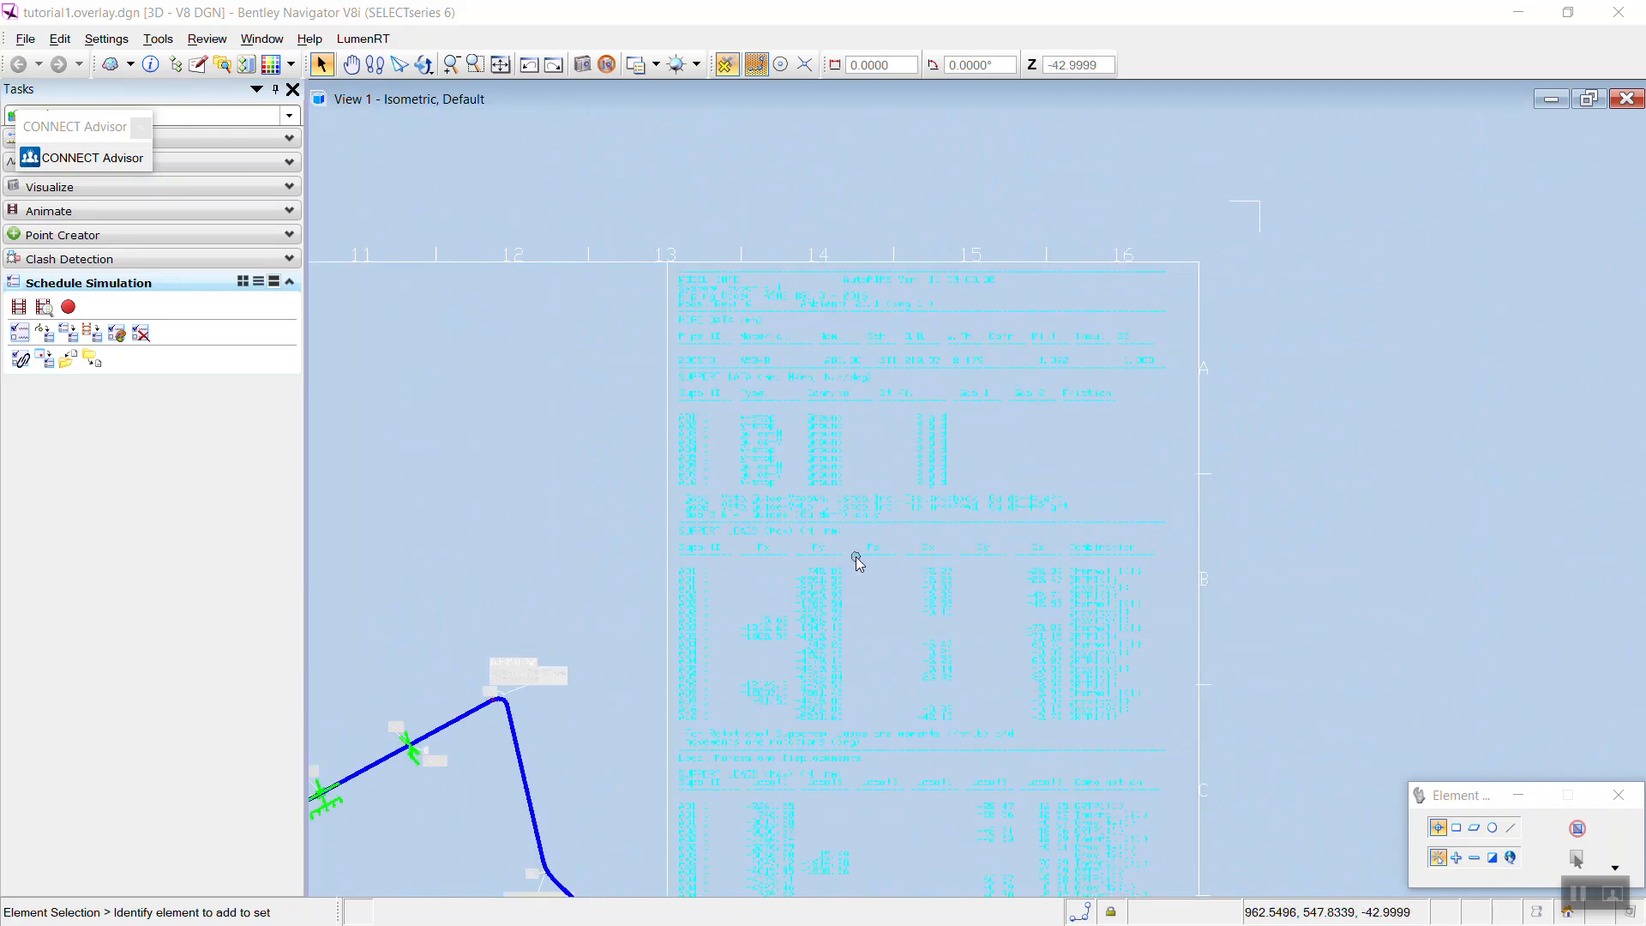
{"action": "middle_click_drag", "start_coordinate": [632, 547], "coordinate": [657, 454]}
{"action": "key", "text": "Escape"}
{"action": "scroll", "coordinate": [893, 480], "scroll_direction": "up", "scroll_amount": 4}
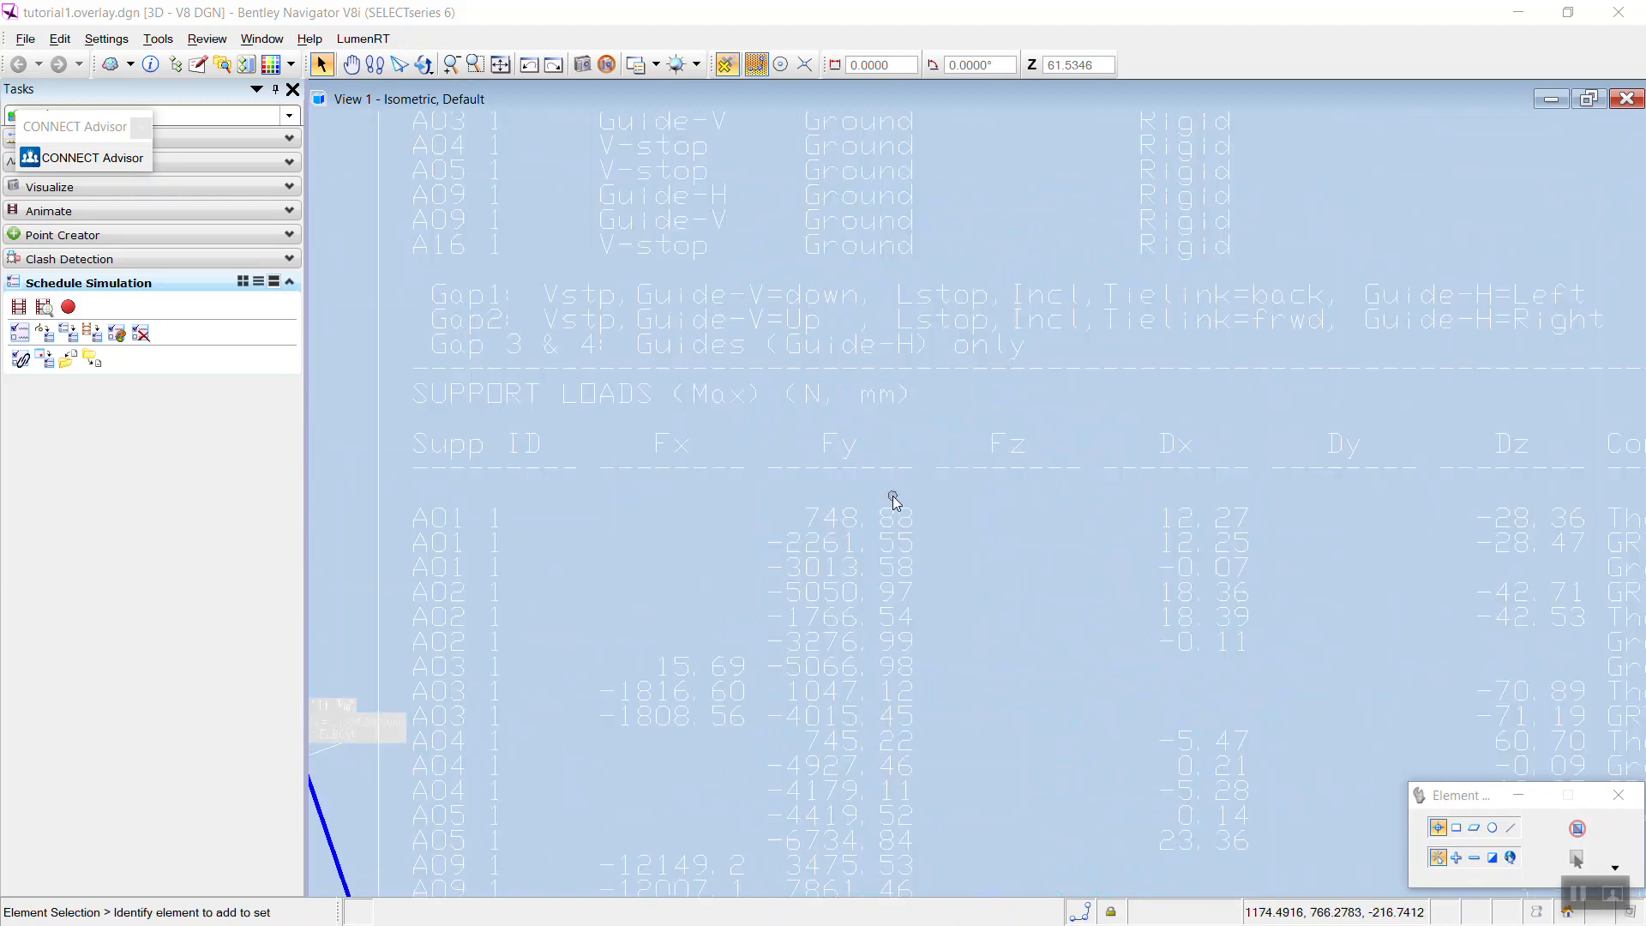
{"action": "scroll", "coordinate": [893, 562], "scroll_direction": "down", "scroll_amount": 3}
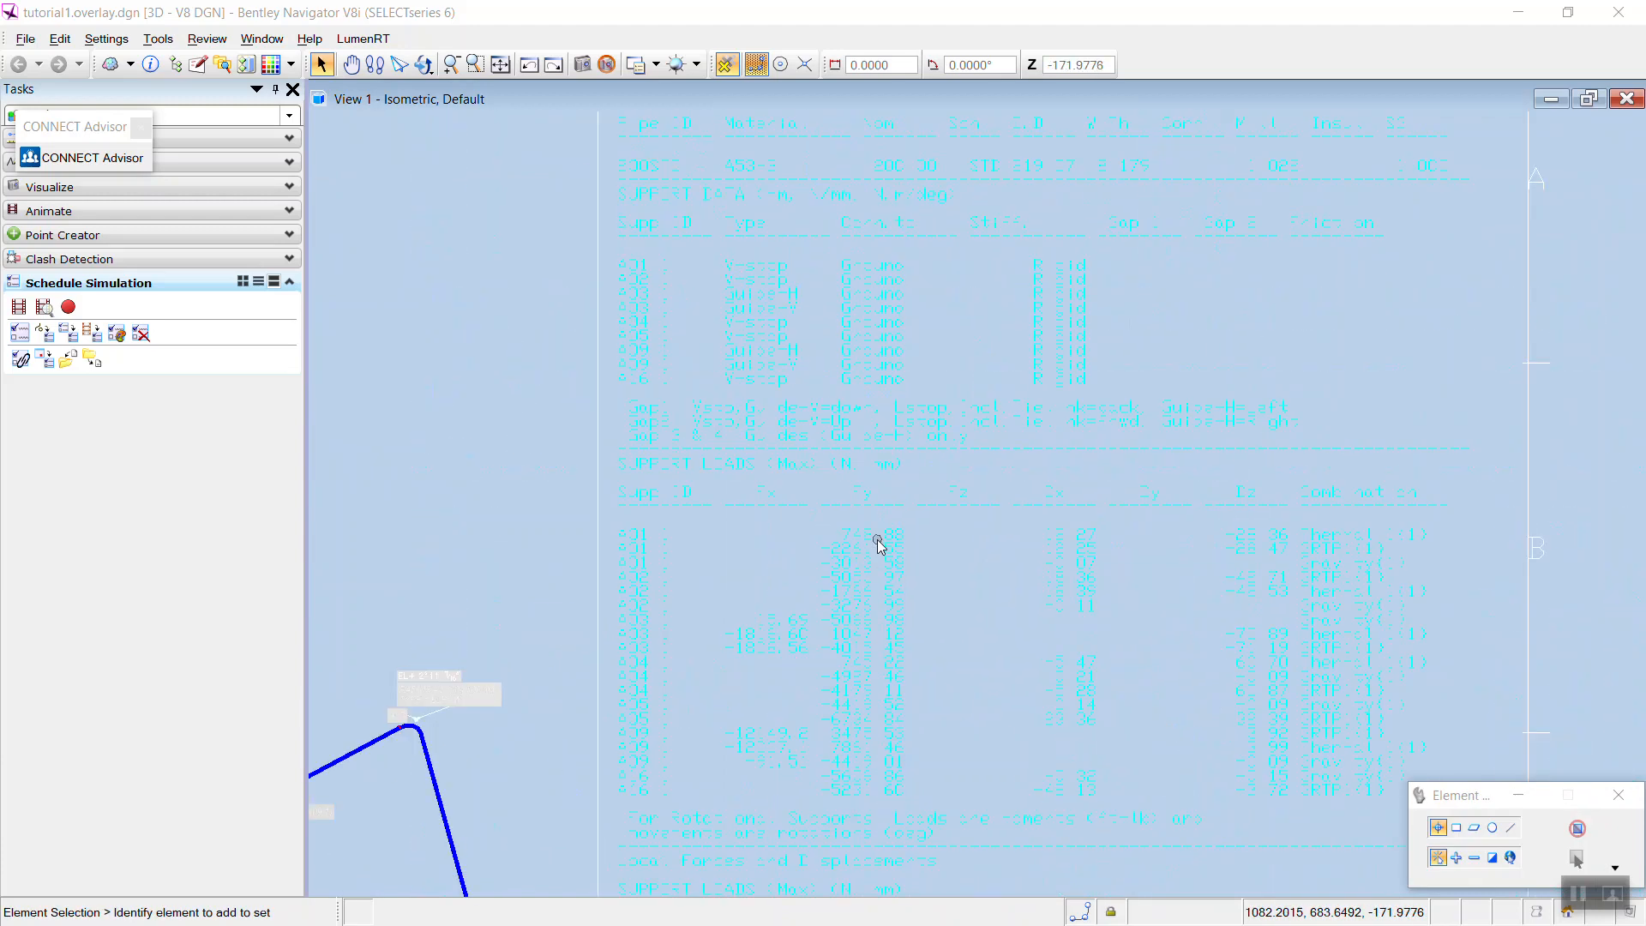
Step: Examine the isometric's local support loads and anchor load tables, along with the overall drawing sheet
{"action": "scroll", "coordinate": [877, 542], "scroll_direction": "up", "scroll_amount": 3}
{"action": "scroll", "coordinate": [877, 545], "scroll_direction": "down", "scroll_amount": 3}
{"action": "middle_click_drag", "start_coordinate": [890, 379], "coordinate": [924, 460]}
{"action": "middle_click_drag", "start_coordinate": [927, 580], "coordinate": [1175, 490]}
{"action": "scroll", "coordinate": [1169, 507], "scroll_direction": "down", "scroll_amount": 3}
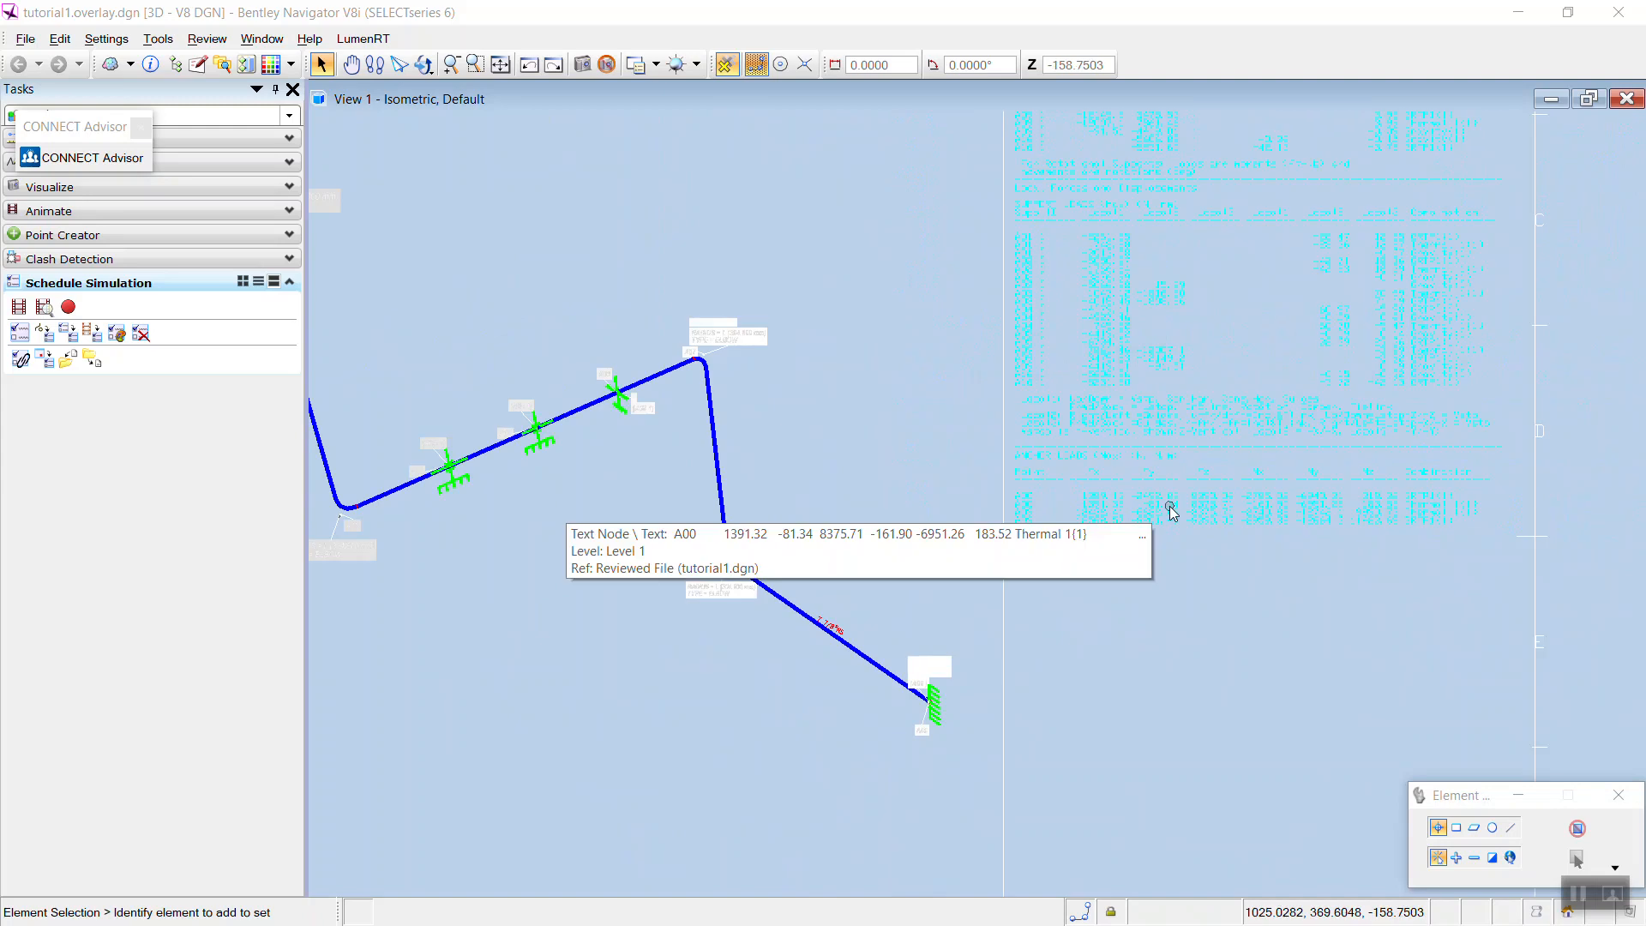
{"action": "scroll", "coordinate": [1169, 507], "scroll_direction": "down", "scroll_amount": 5}
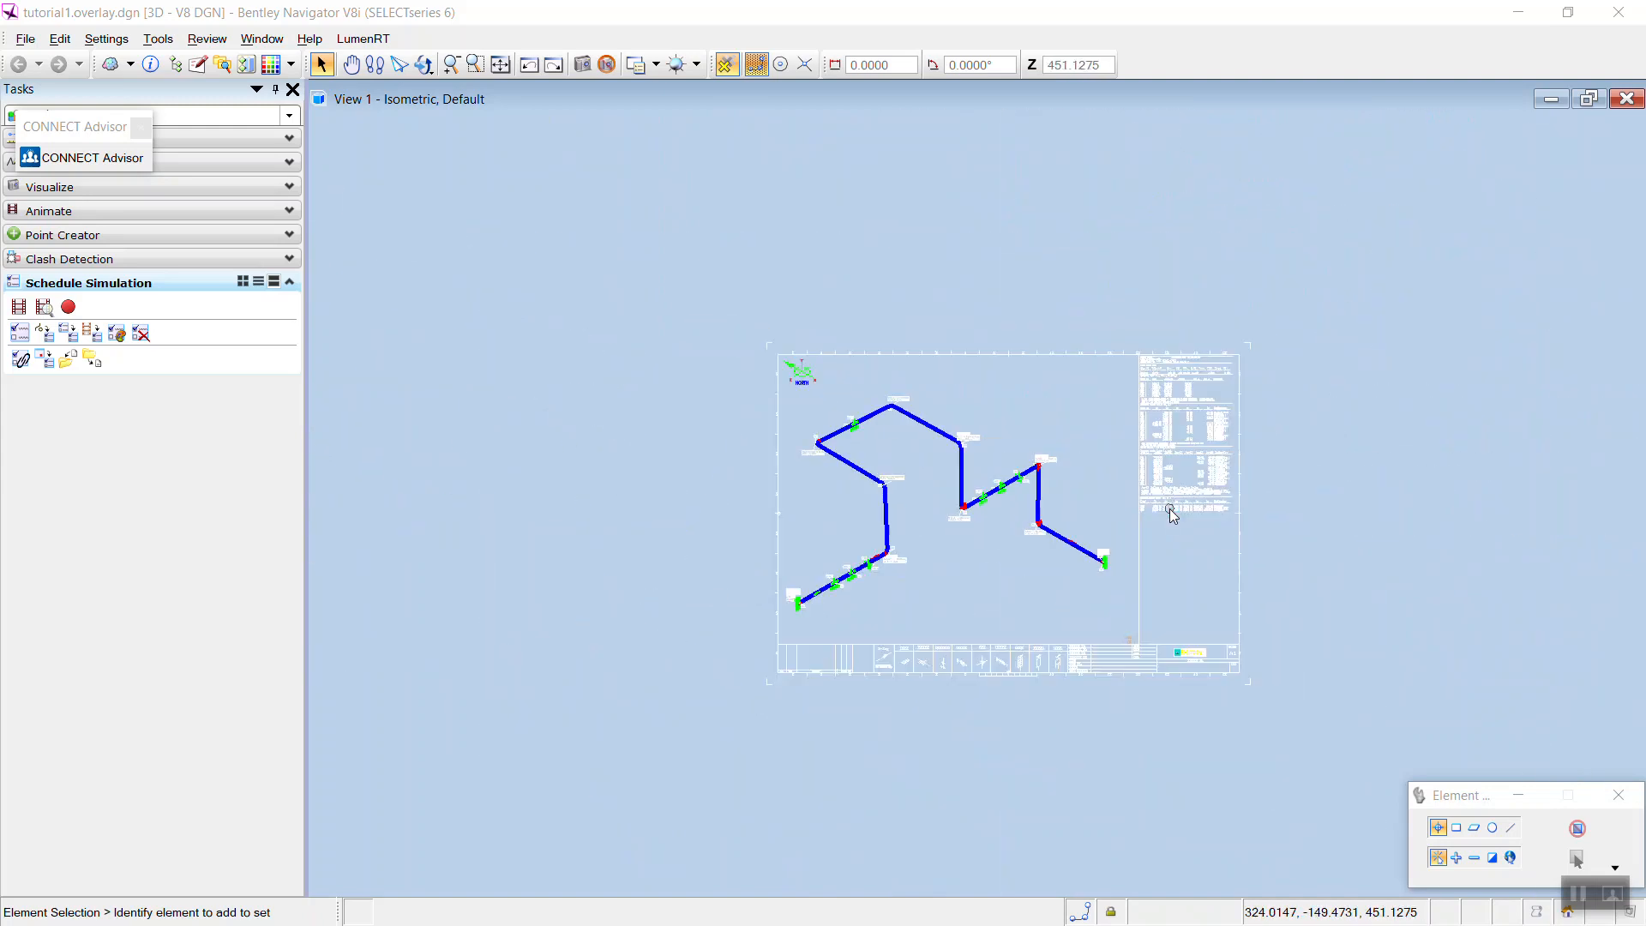
{"action": "scroll", "coordinate": [1093, 516], "scroll_direction": "up", "scroll_amount": 6}
{"action": "scroll", "coordinate": [1088, 514], "scroll_direction": "down", "scroll_amount": 6}
{"action": "scroll", "coordinate": [1088, 514], "scroll_direction": "up", "scroll_amount": 3}
{"action": "scroll", "coordinate": [1086, 511], "scroll_direction": "up", "scroll_amount": 2}
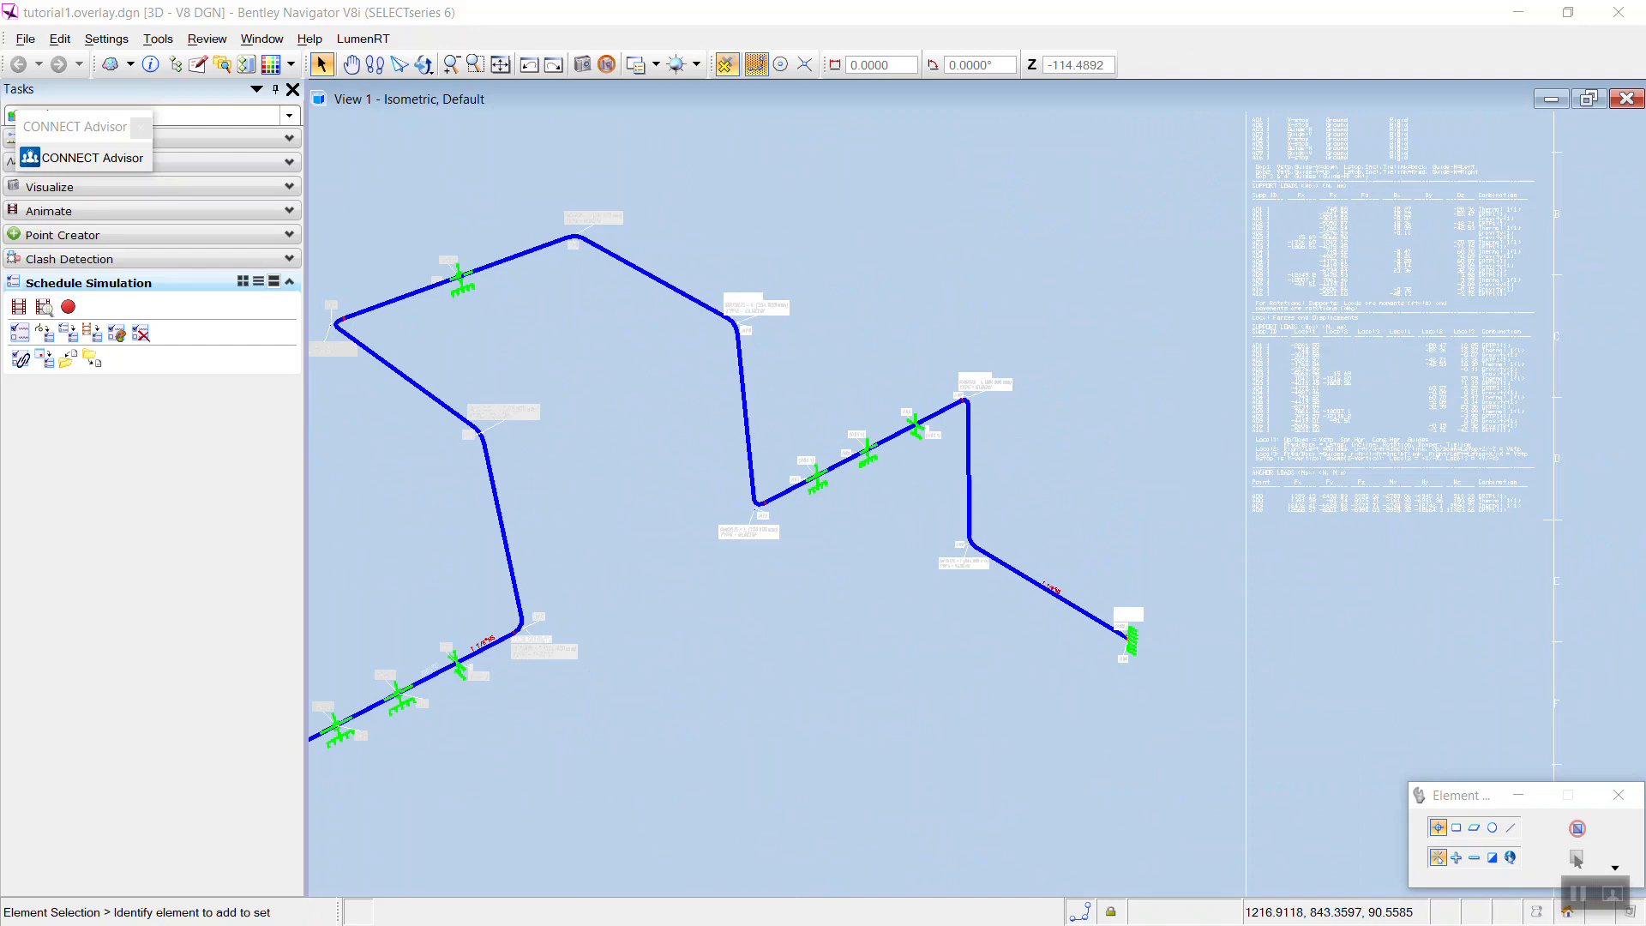
Step: Close Bentley Navigator without saving tutorial1.overlay.dgn and return to the result tools of the piping model in AutoPIPE
{"action": "left_click", "coordinate": [1618, 12]}
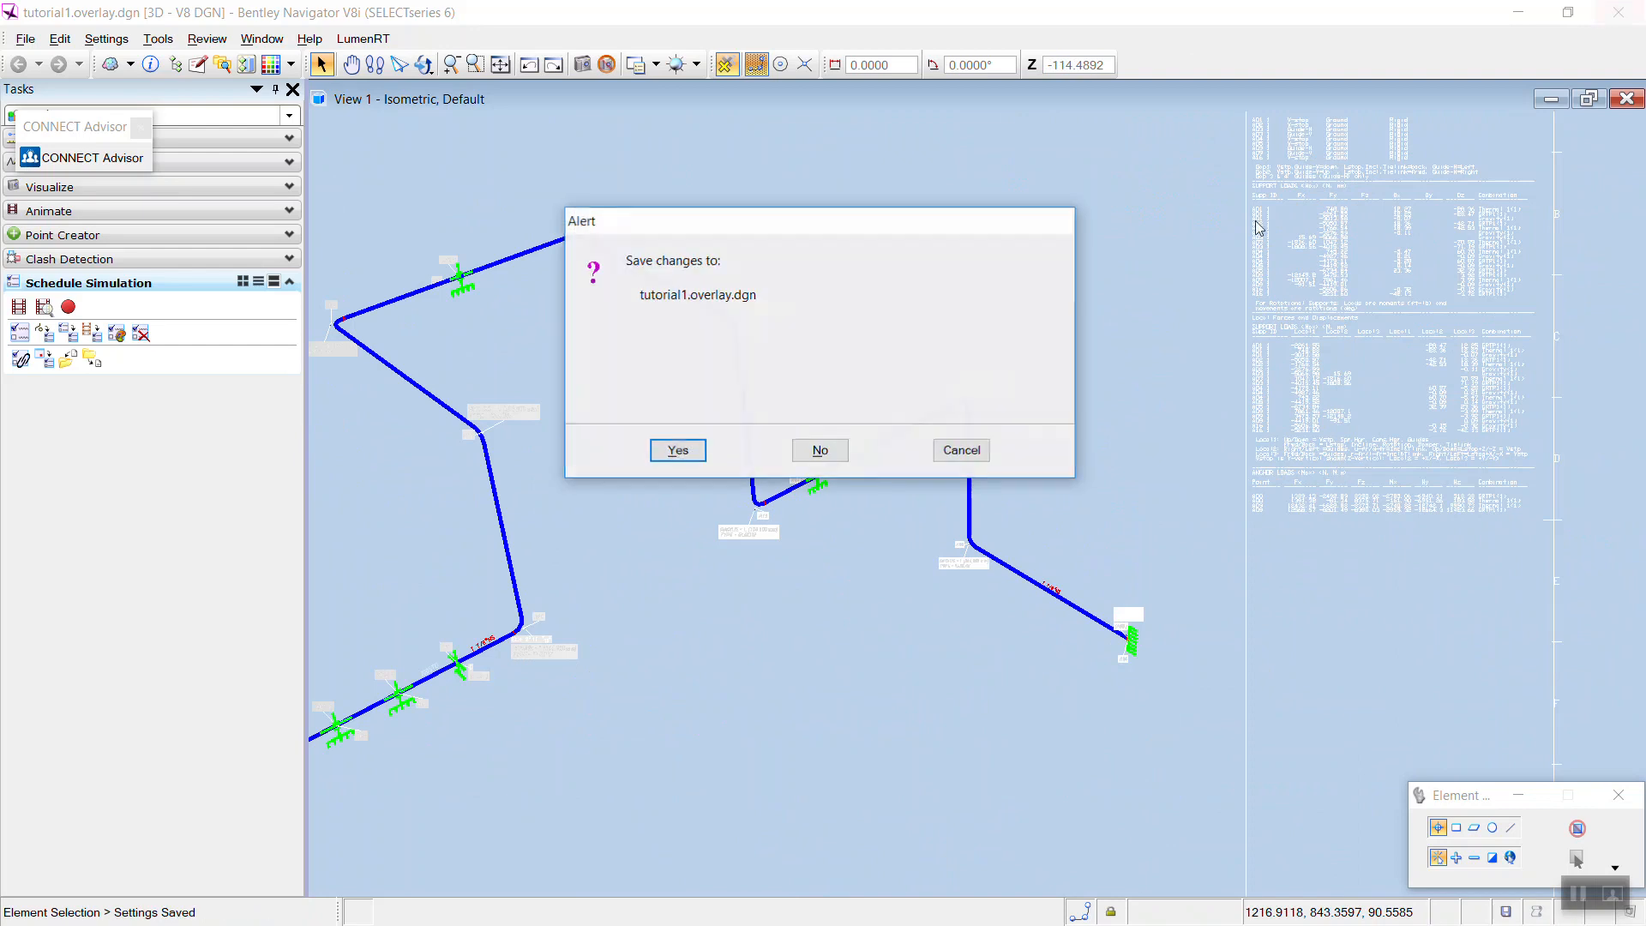
{"action": "left_click", "coordinate": [819, 448]}
{"action": "left_click", "coordinate": [703, 44]}
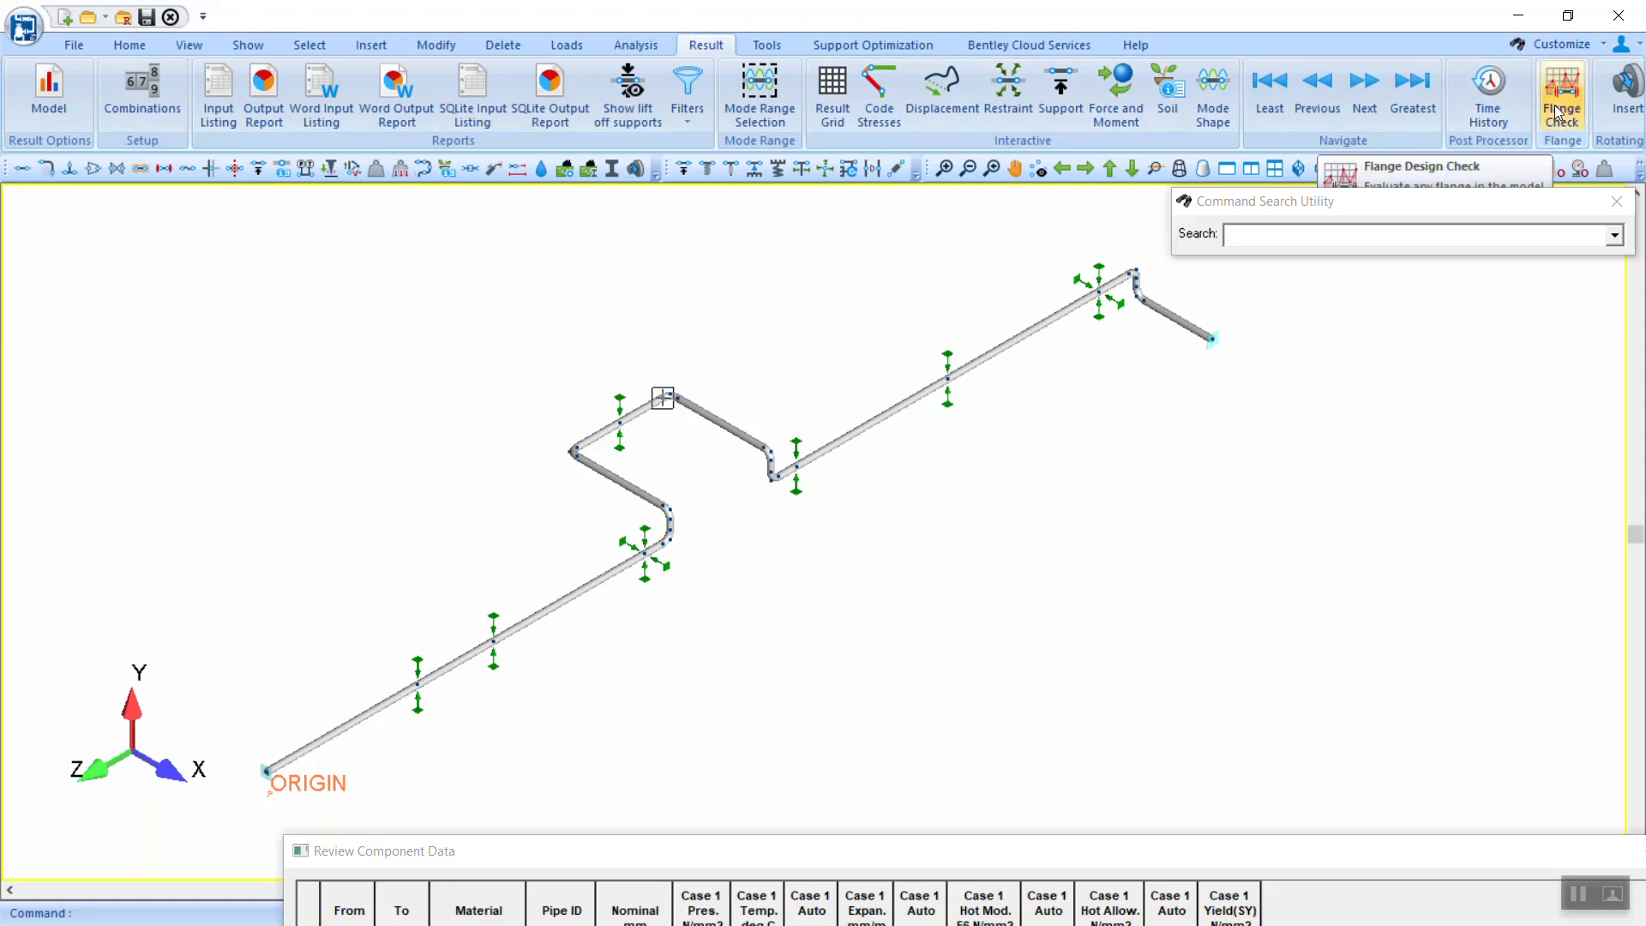
{"action": "middle_click_drag", "start_coordinate": [514, 571], "coordinate": [637, 450]}
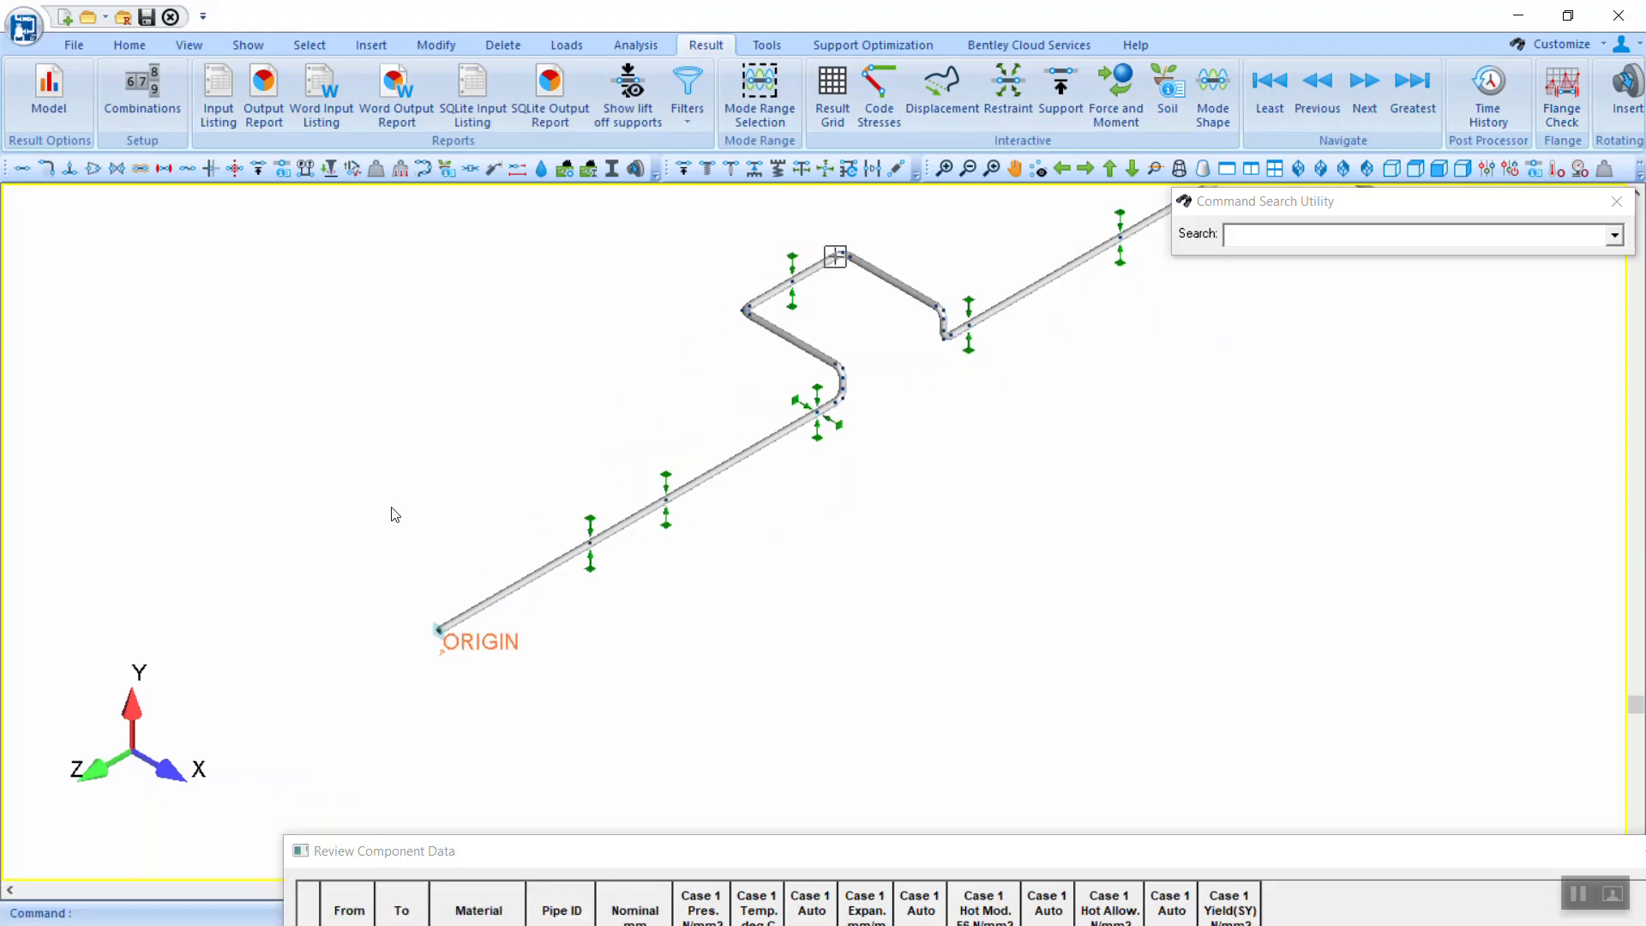
Step: Export the nozzle loads at anchor A00 from the piping model to AutoPIPE Nozzle
{"action": "left_click", "coordinate": [74, 44]}
{"action": "key", "text": "Escape"}
{"action": "left_click", "coordinate": [1225, 668]}
{"action": "left_click", "coordinate": [24, 27]}
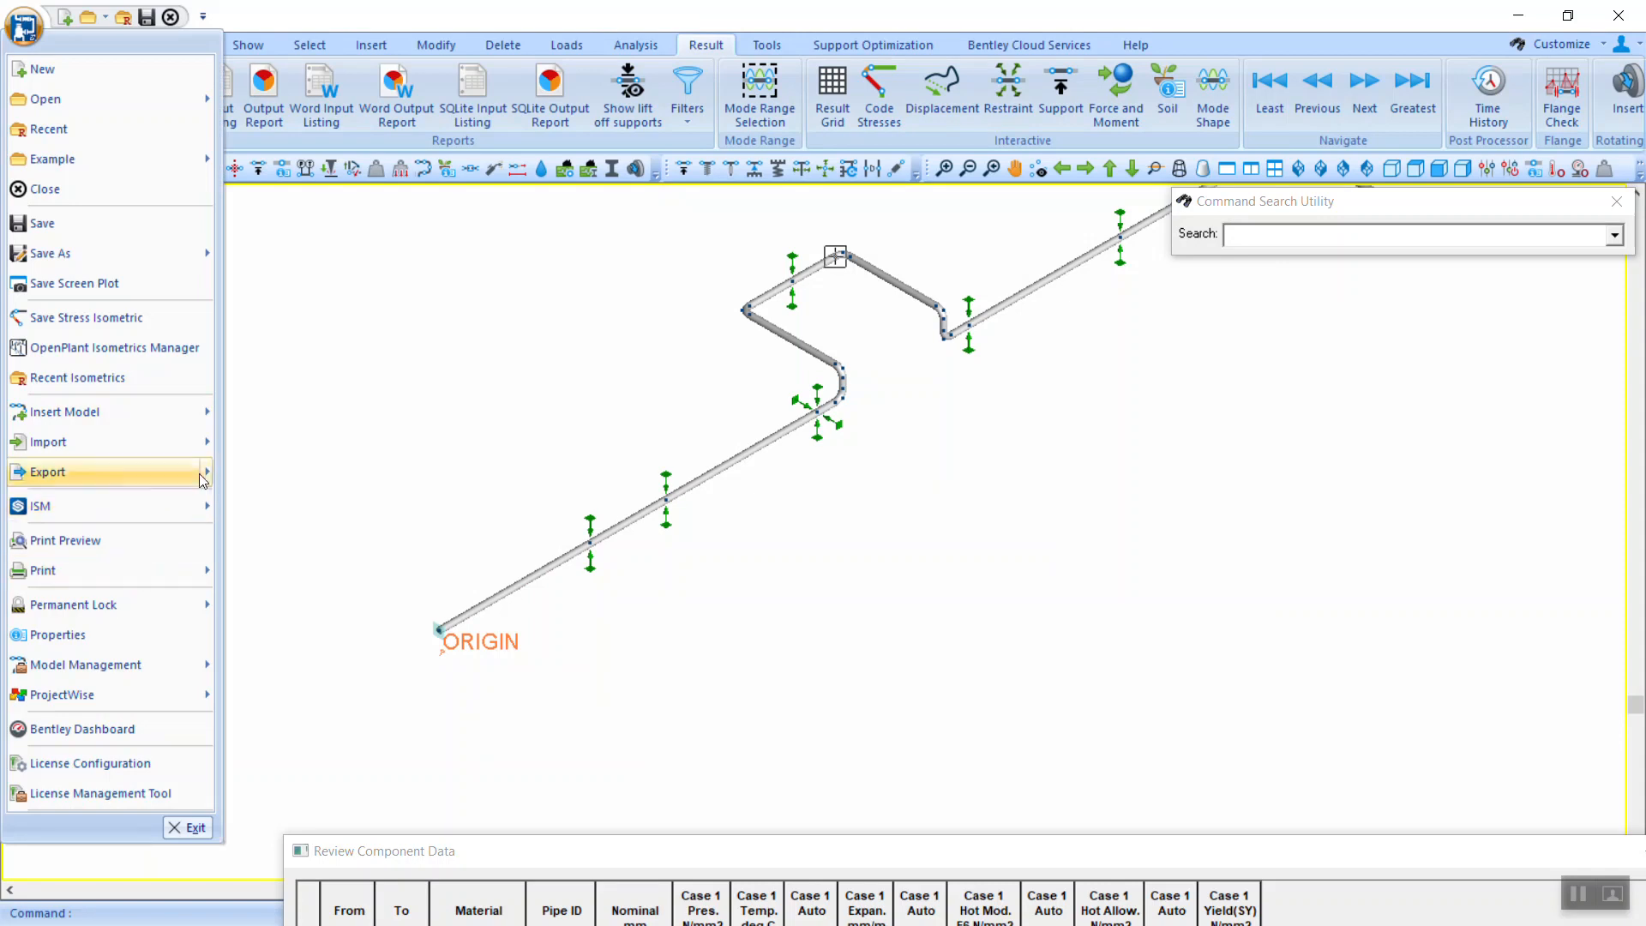
{"action": "mouse_move", "coordinate": [203, 478]}
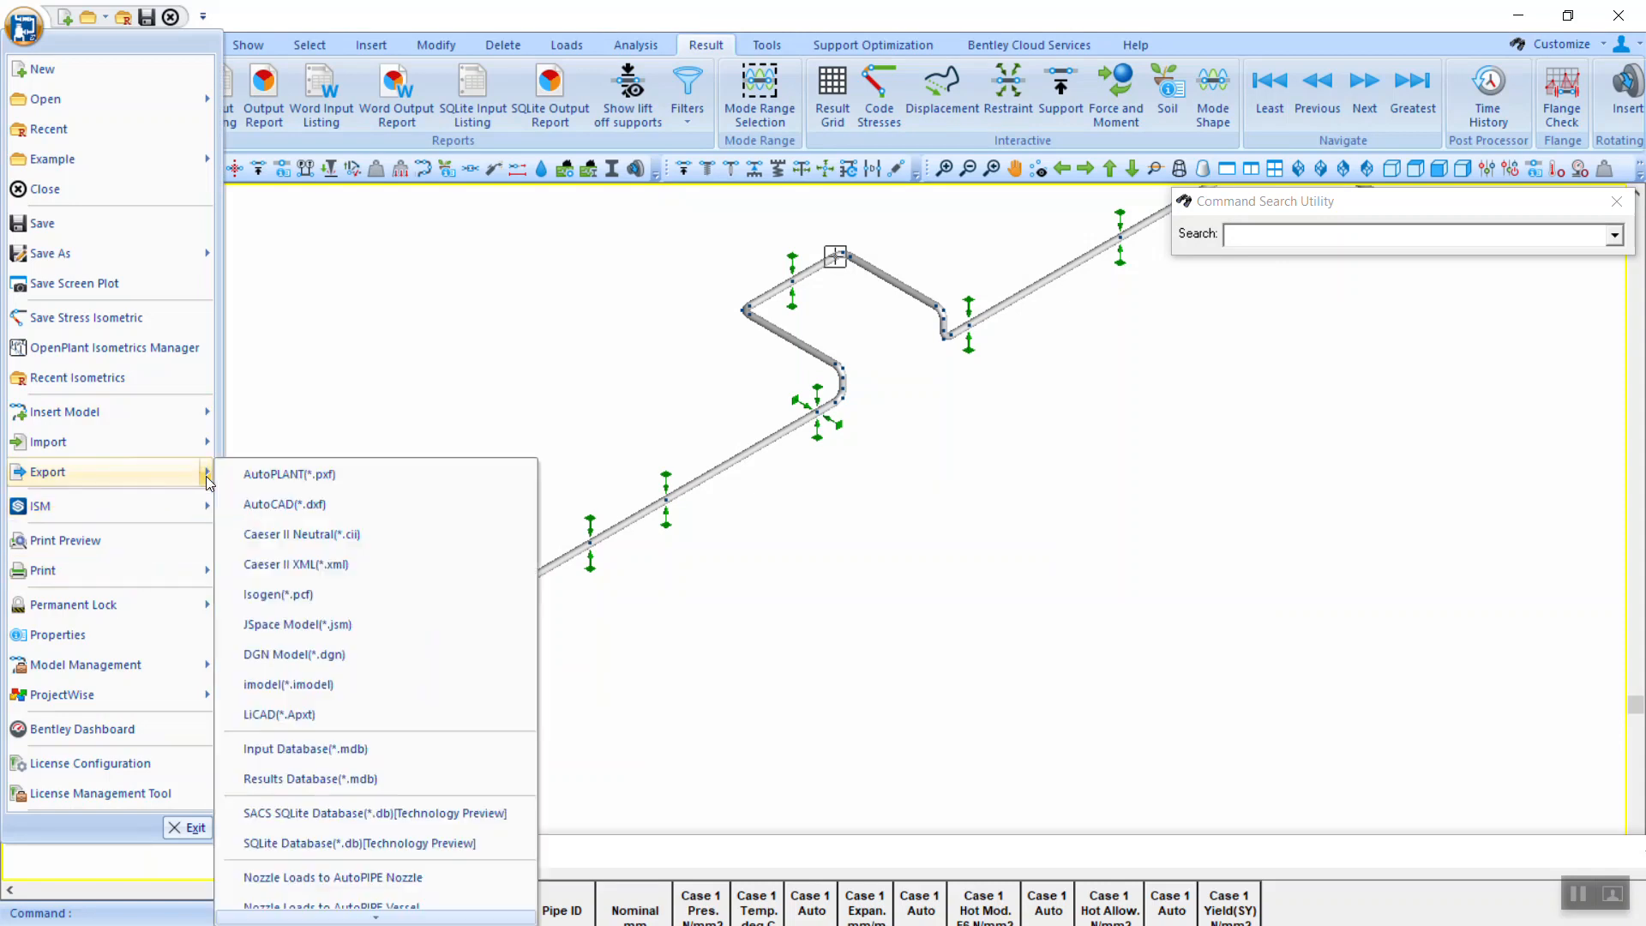
{"action": "left_click", "coordinate": [378, 882]}
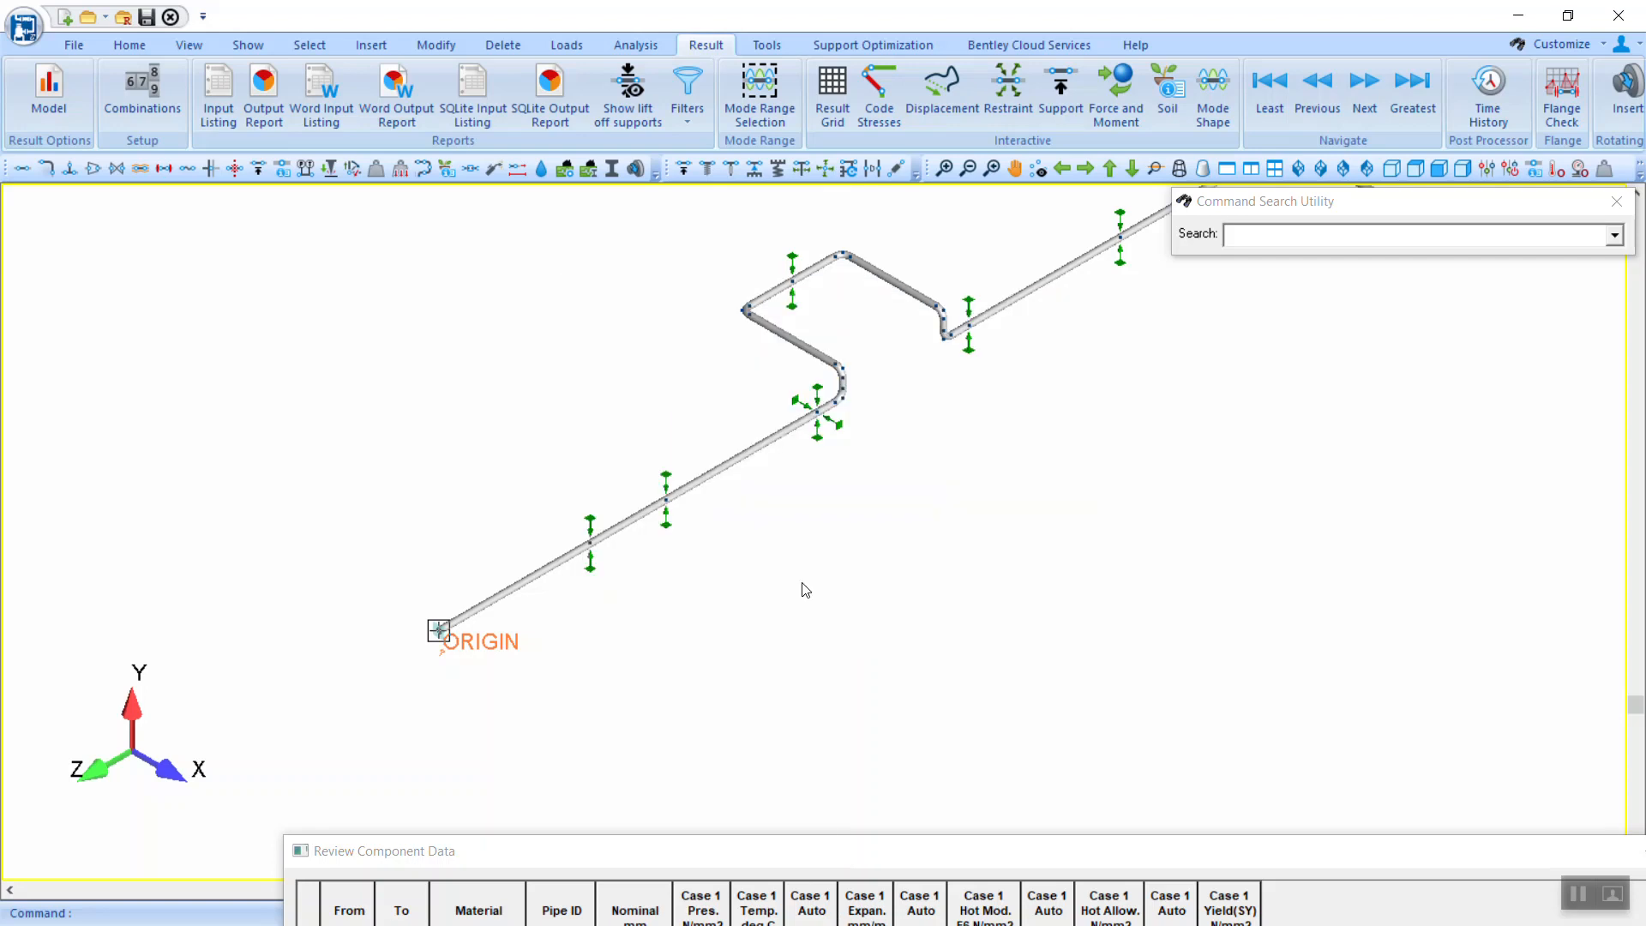
{"action": "left_click", "coordinate": [895, 548]}
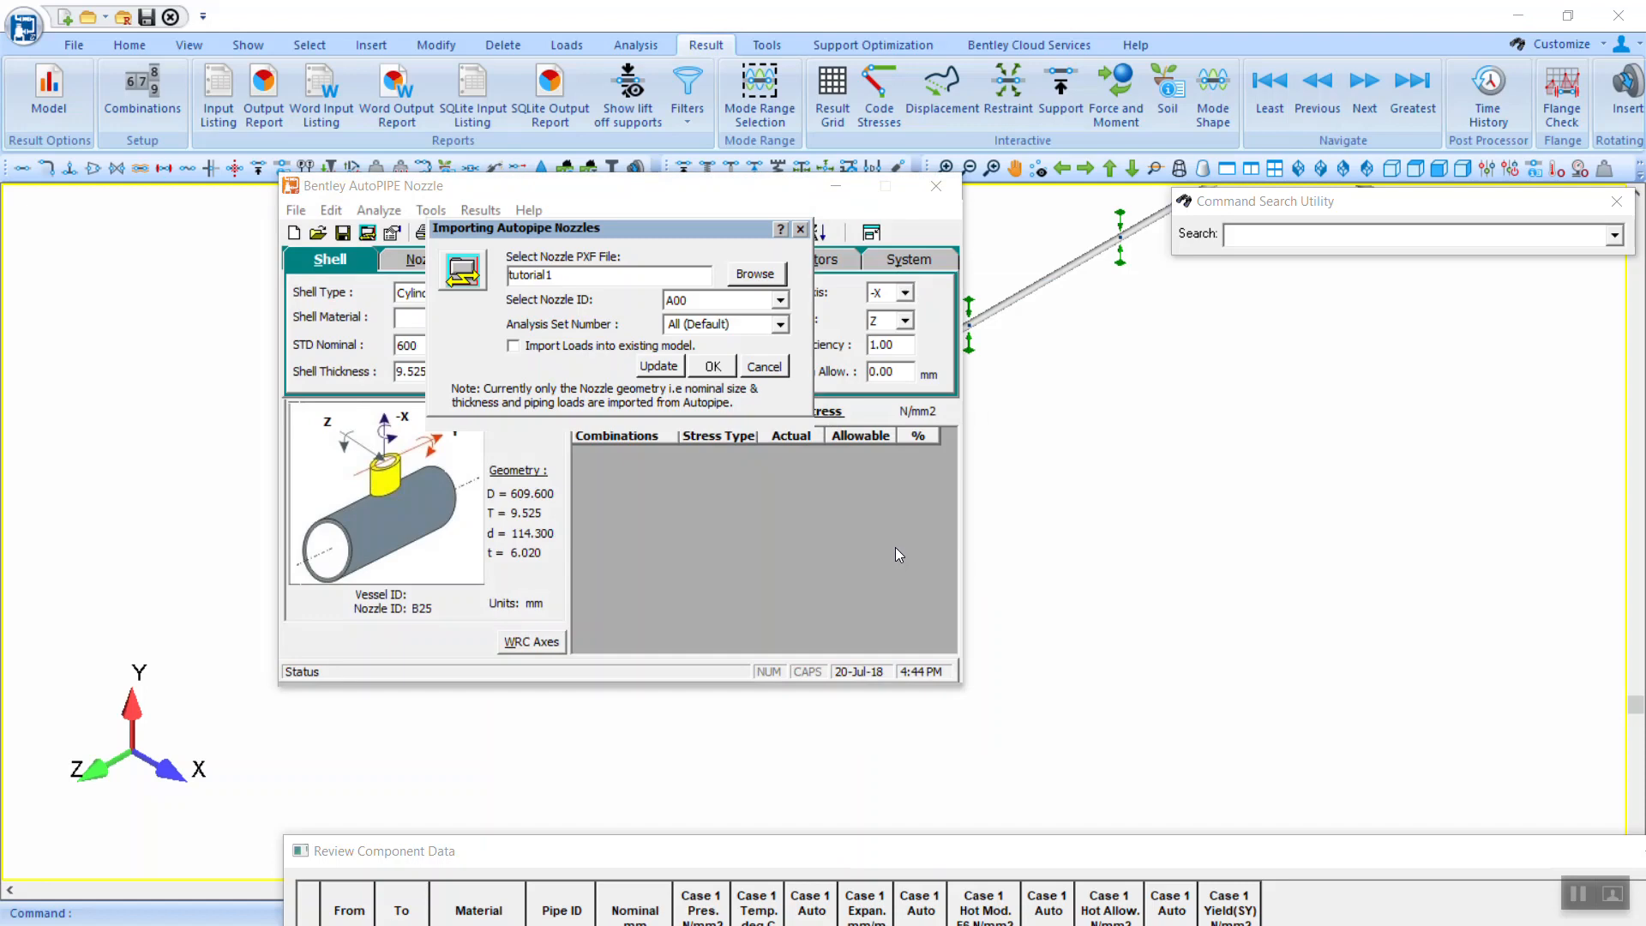
Step: Import nozzle A00 from the tutorial1 PXF file with all analysis sets, without importing loads into an existing model
{"action": "left_click", "coordinate": [780, 300]}
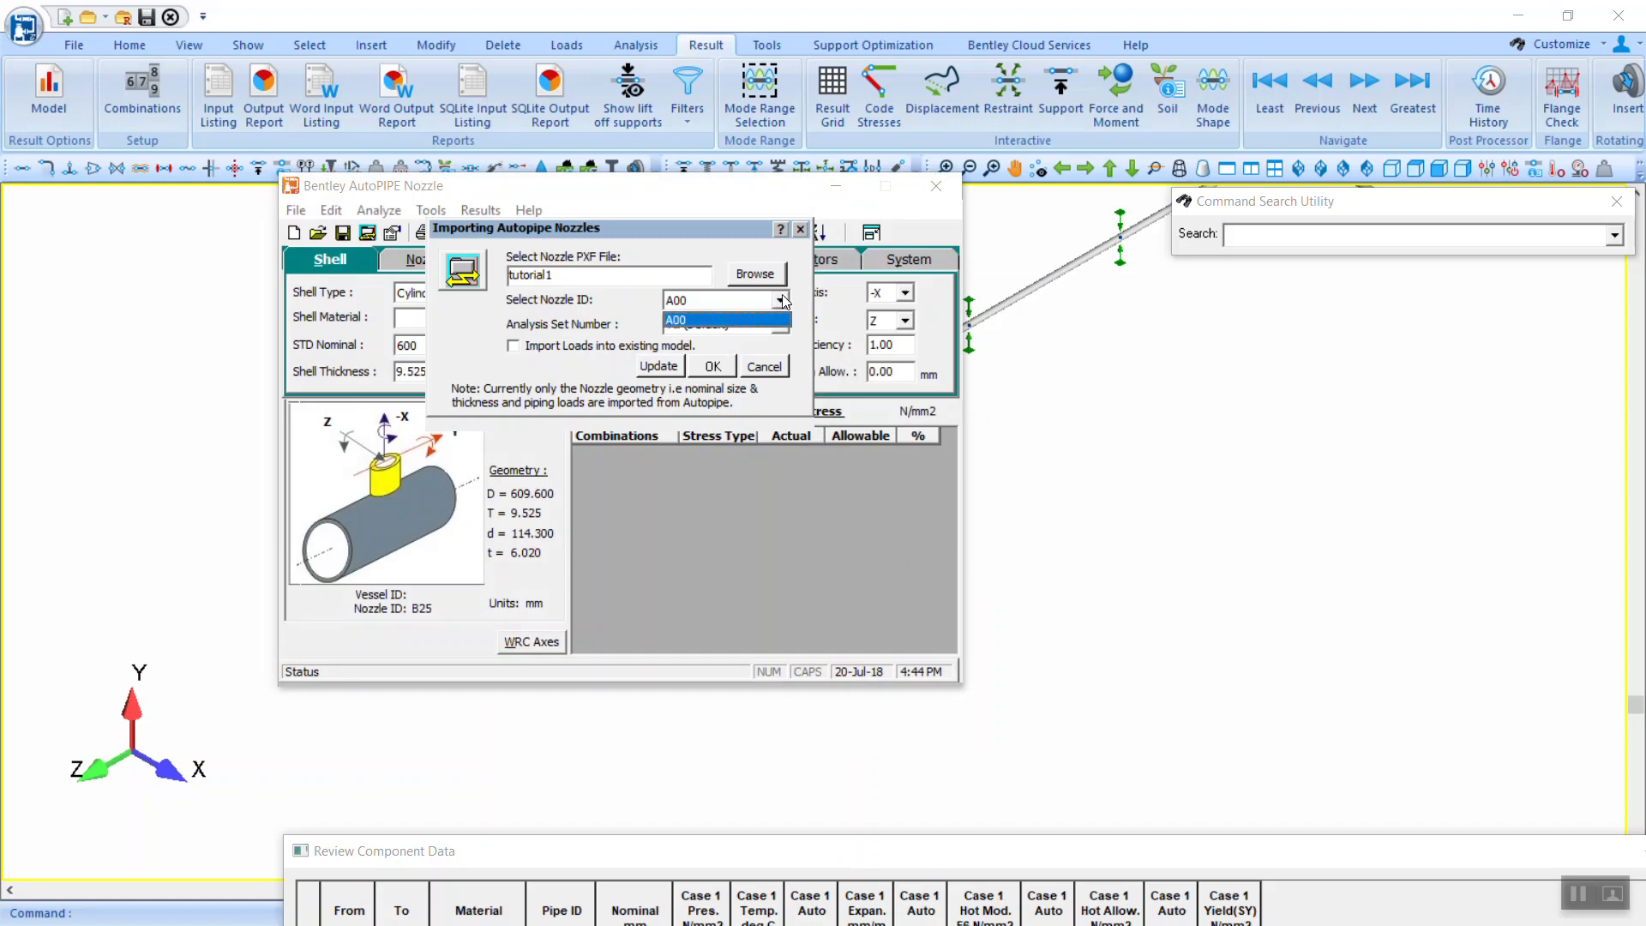
{"action": "left_click", "coordinate": [782, 300]}
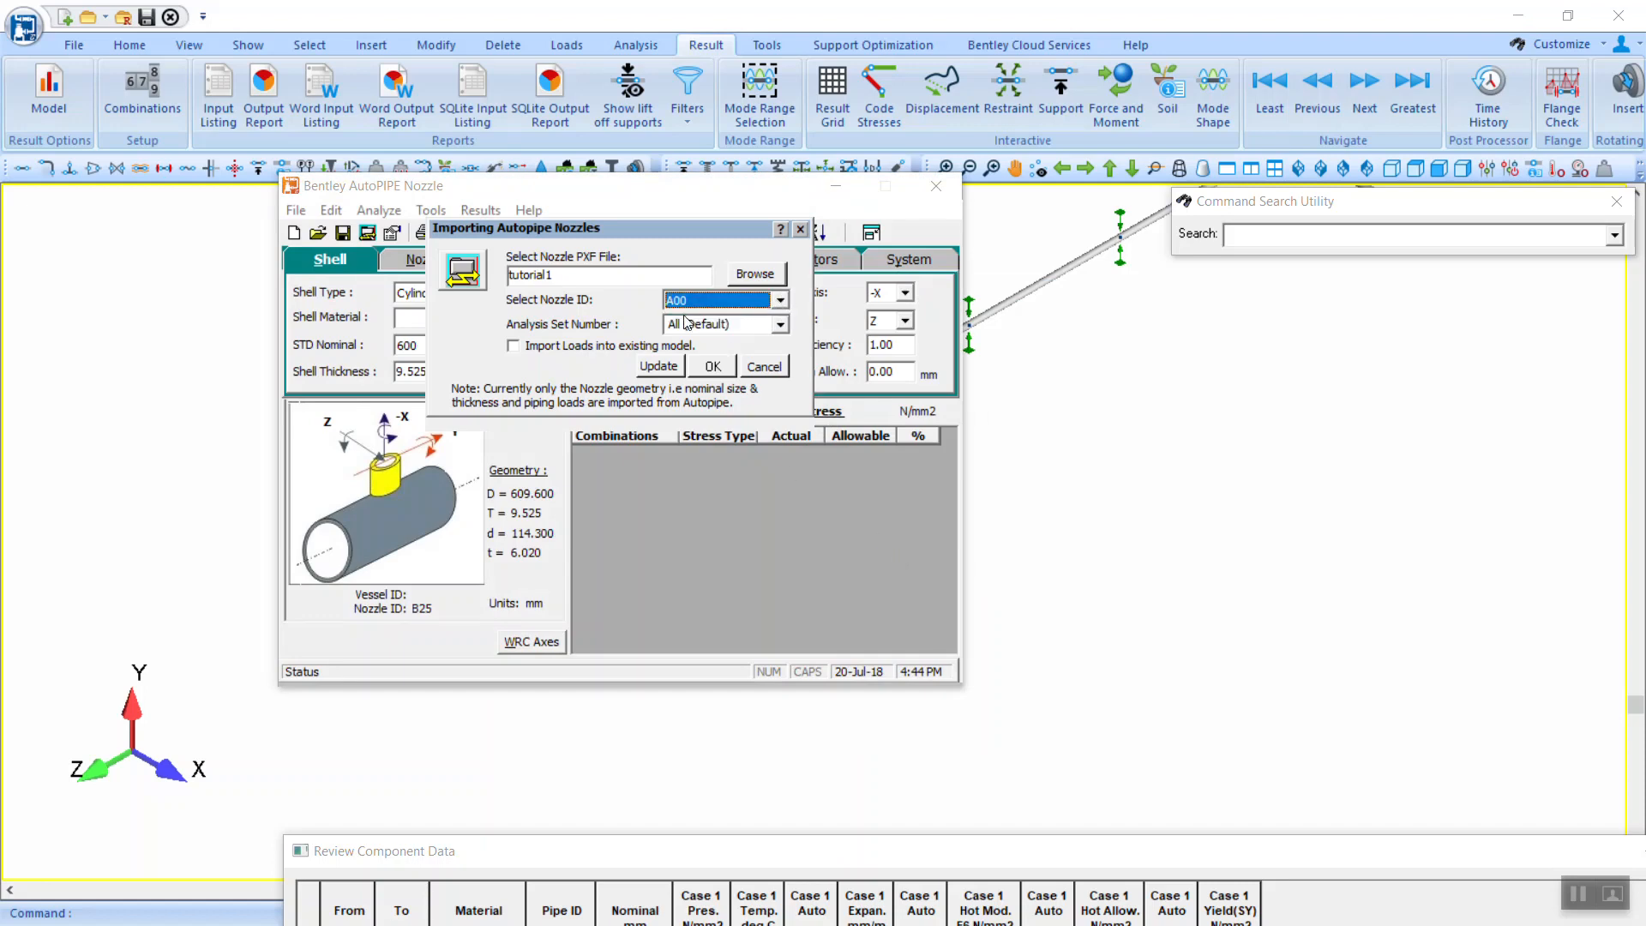
{"action": "left_click", "coordinate": [532, 352]}
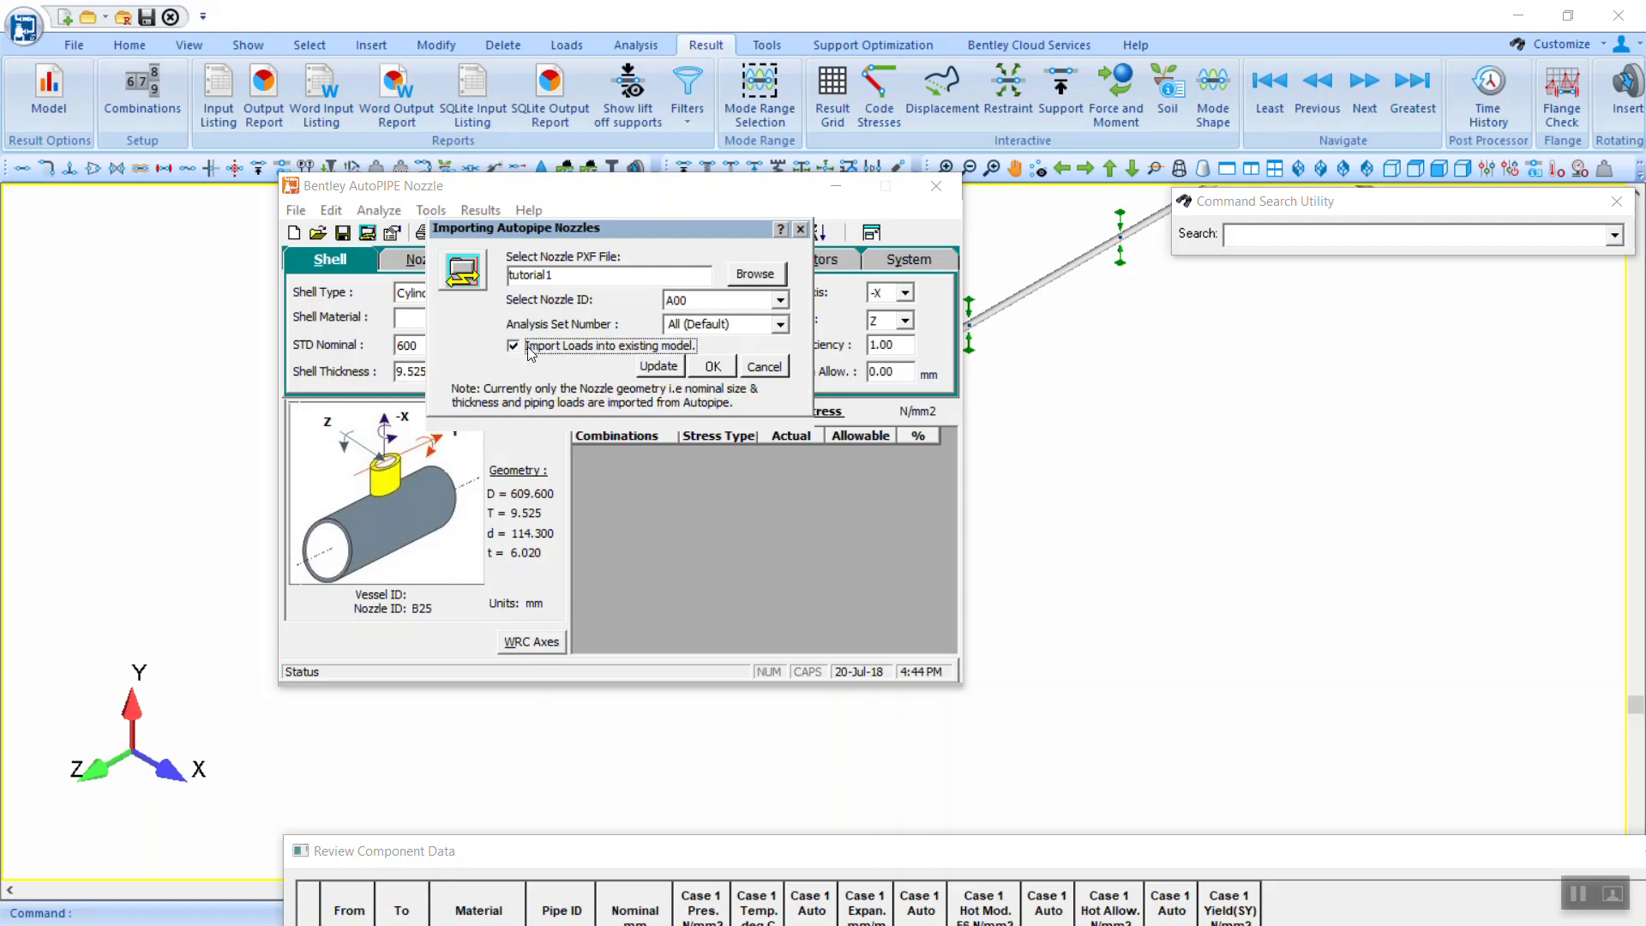
{"action": "left_click", "coordinate": [564, 351]}
{"action": "left_click", "coordinate": [711, 368]}
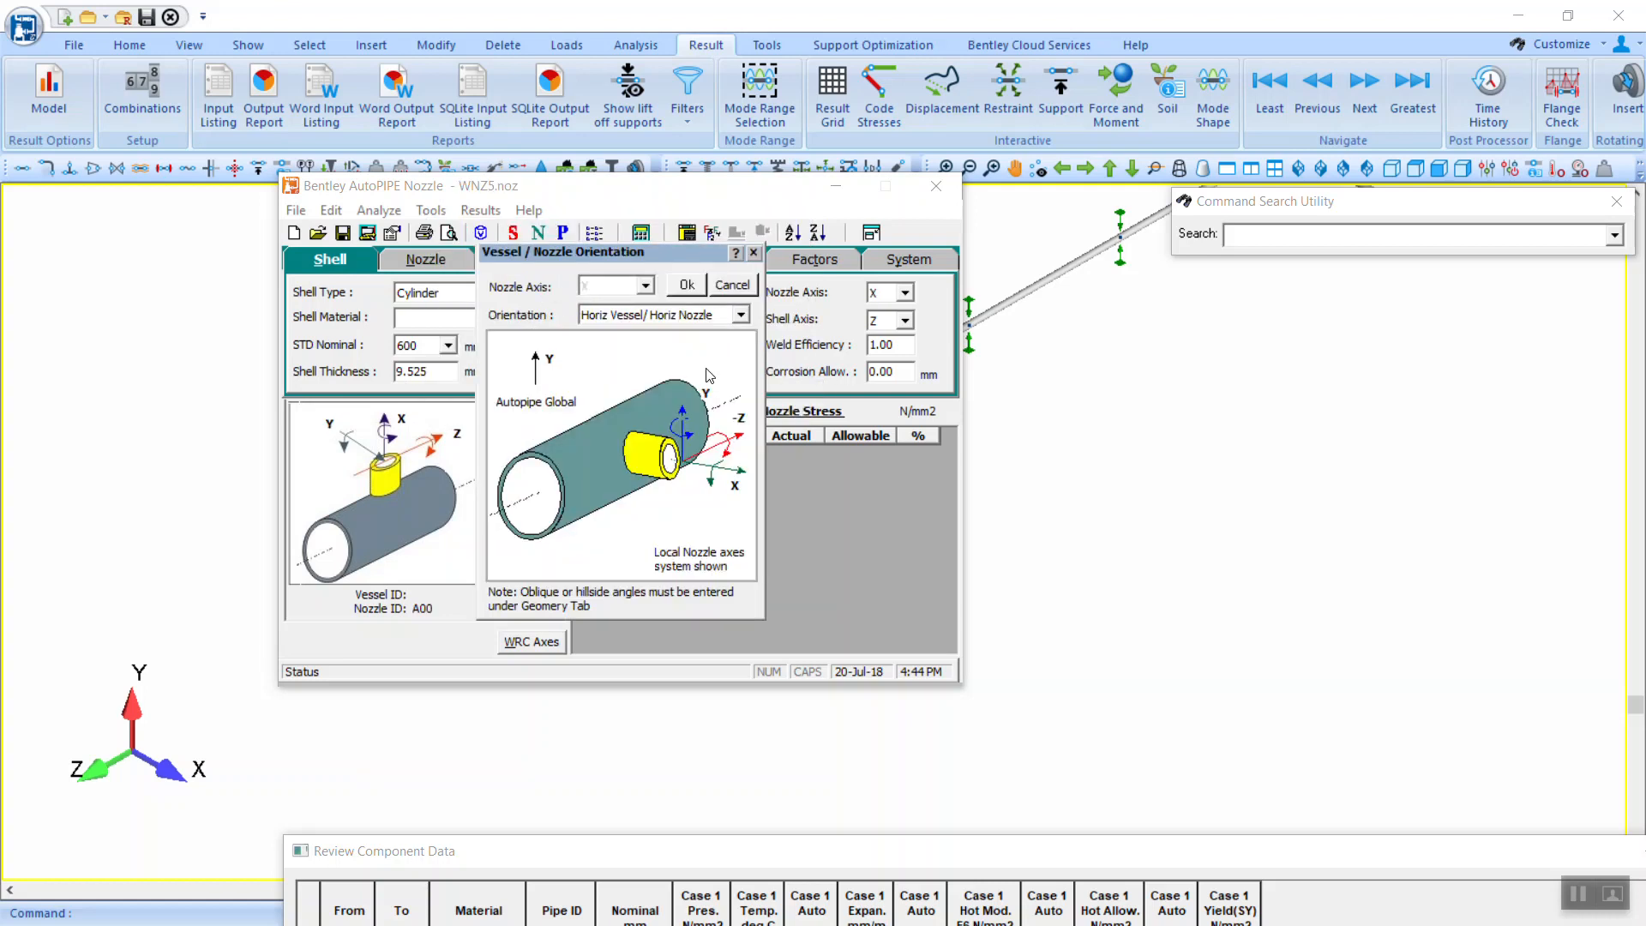
Step: Accept the nozzle orientation with nozzle axis X and a horizontal vessel with horizontal nozzle
{"action": "left_click", "coordinate": [646, 287]}
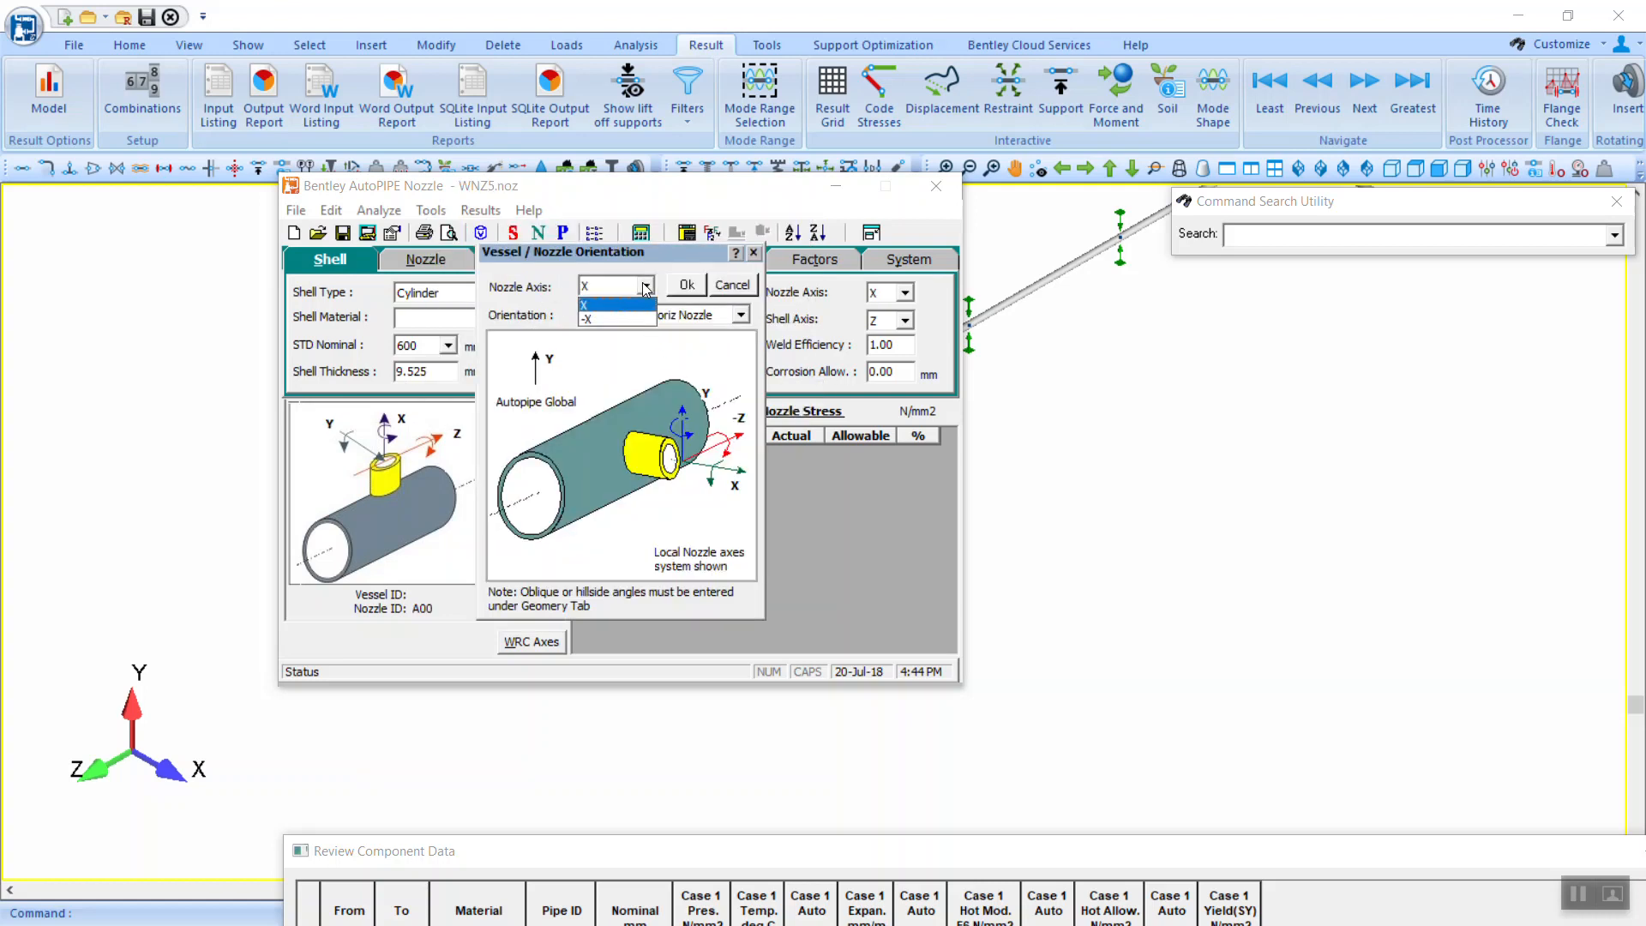
{"action": "left_click", "coordinate": [648, 289]}
{"action": "left_click", "coordinate": [635, 314]}
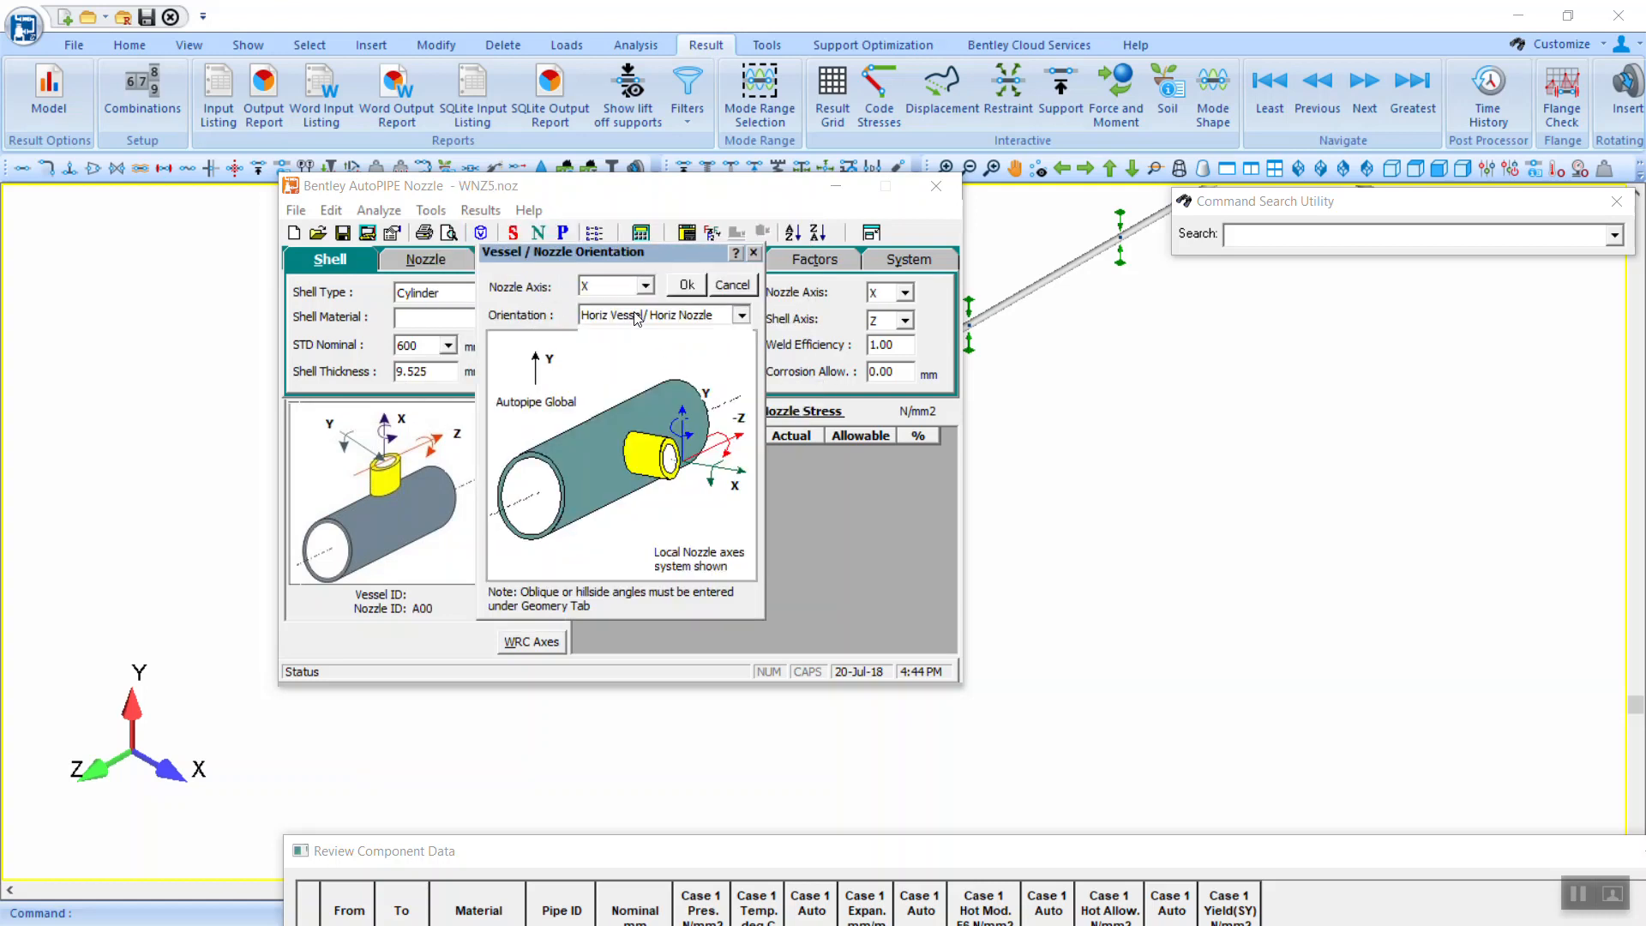
{"action": "left_click", "coordinate": [645, 334]}
{"action": "left_click", "coordinate": [686, 286]}
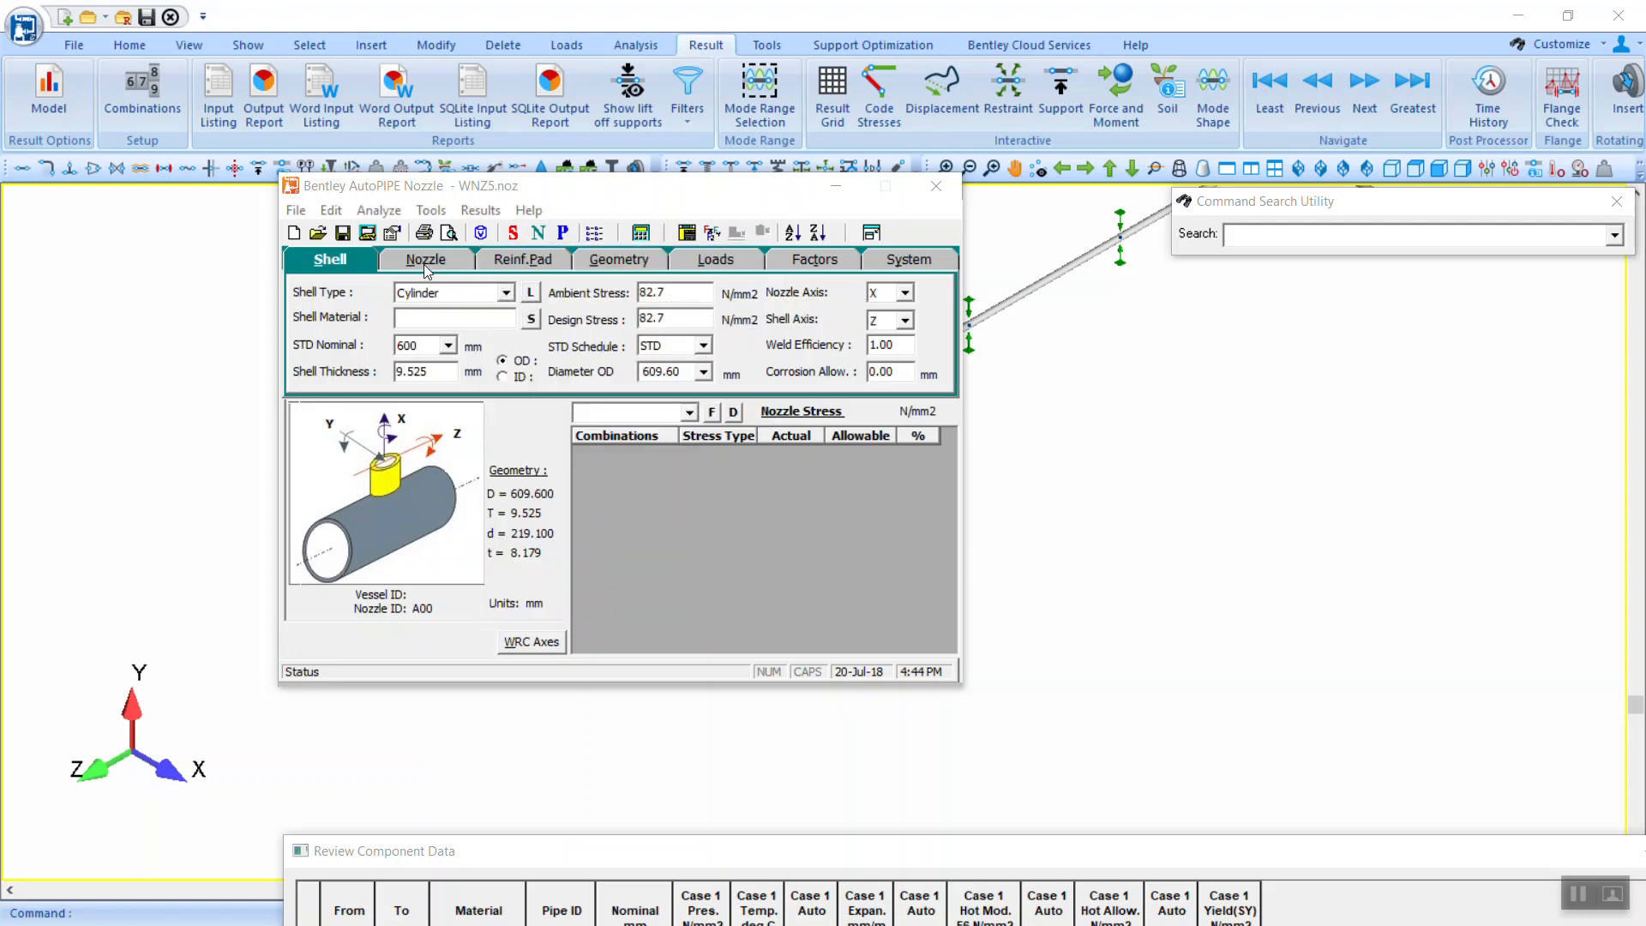
Step: Assign the carbon / low alloy plate material A36-P to the vessel shell
{"action": "left_click", "coordinate": [534, 318]}
{"action": "left_click", "coordinate": [974, 281]}
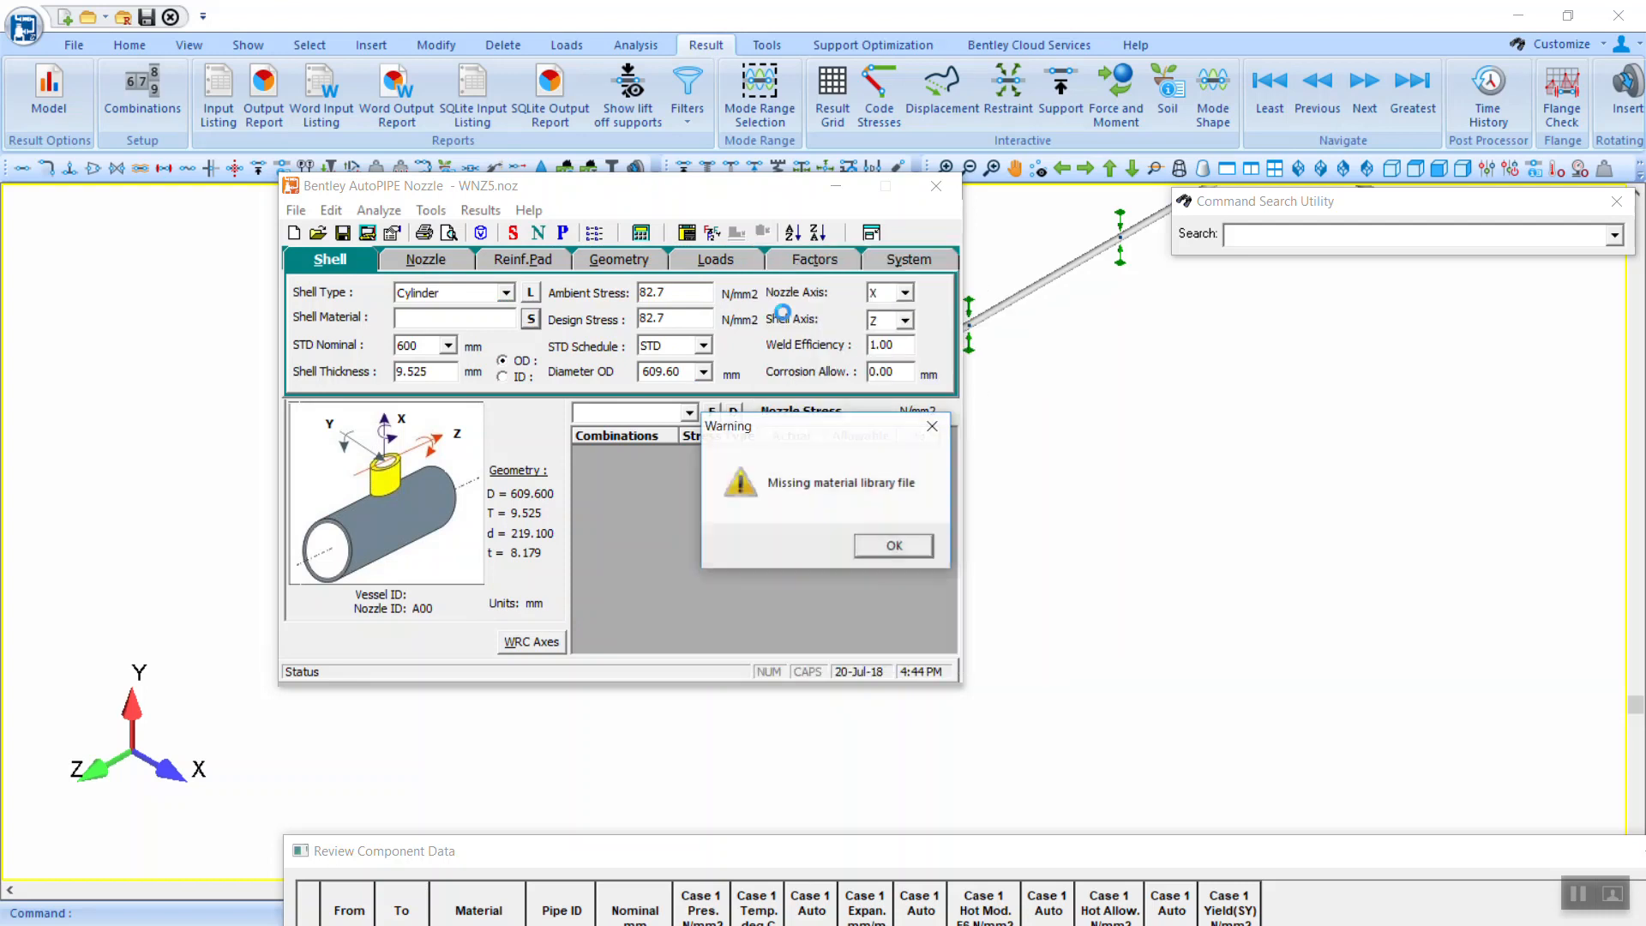
{"action": "left_click", "coordinate": [874, 546]}
{"action": "left_click", "coordinate": [532, 319]}
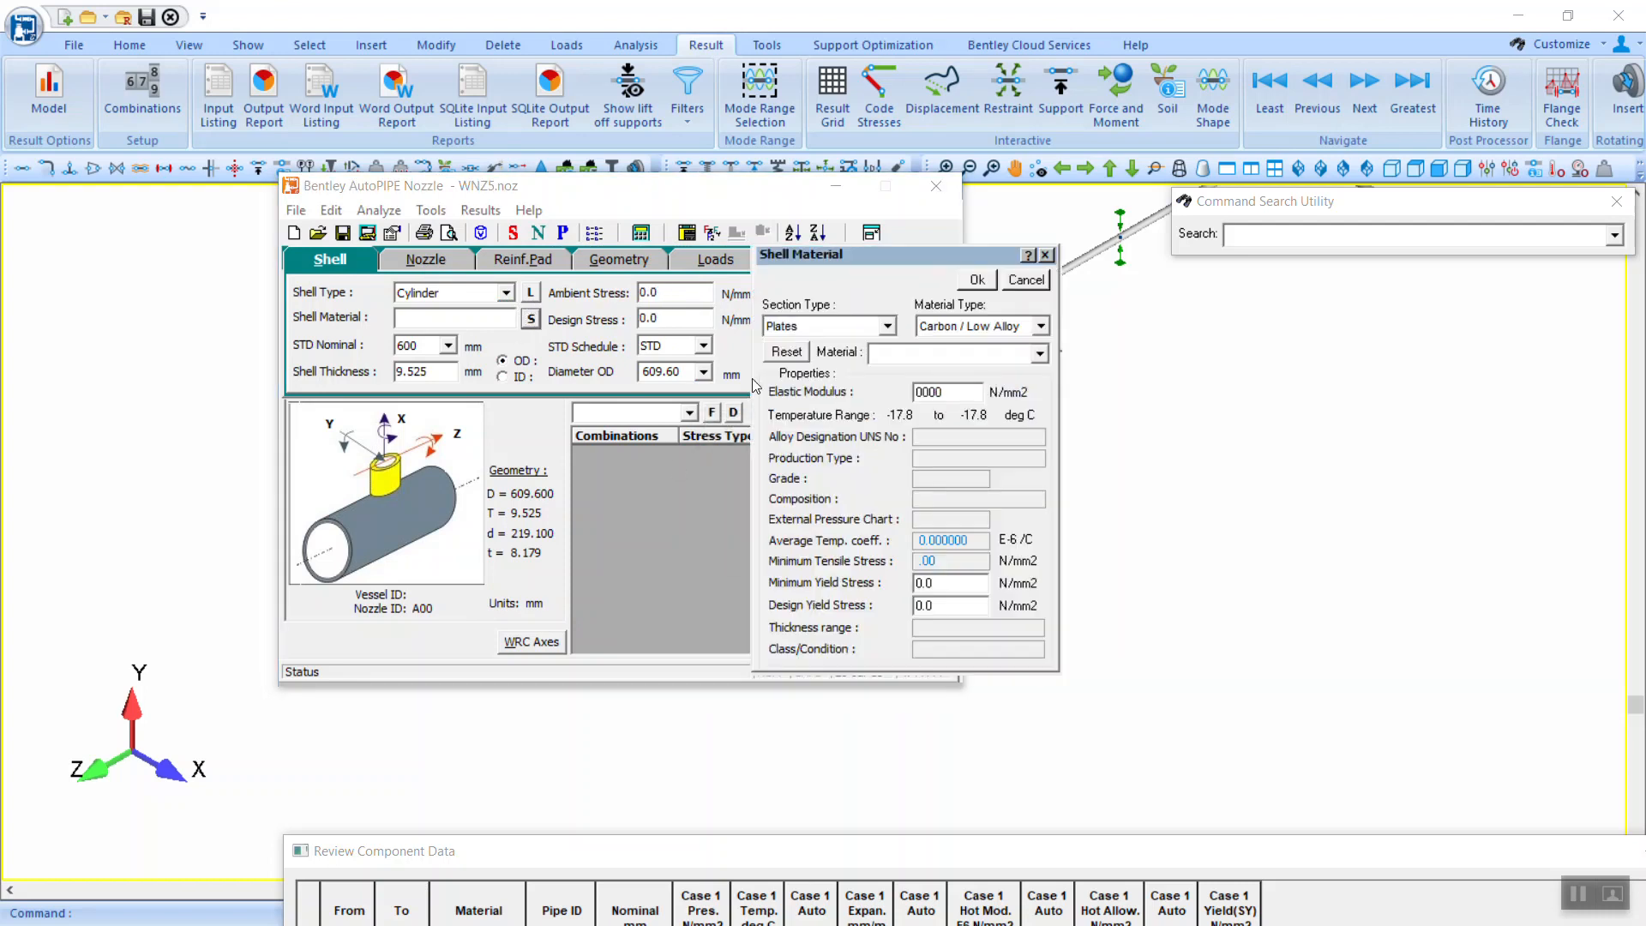
{"action": "left_click", "coordinate": [1039, 353]}
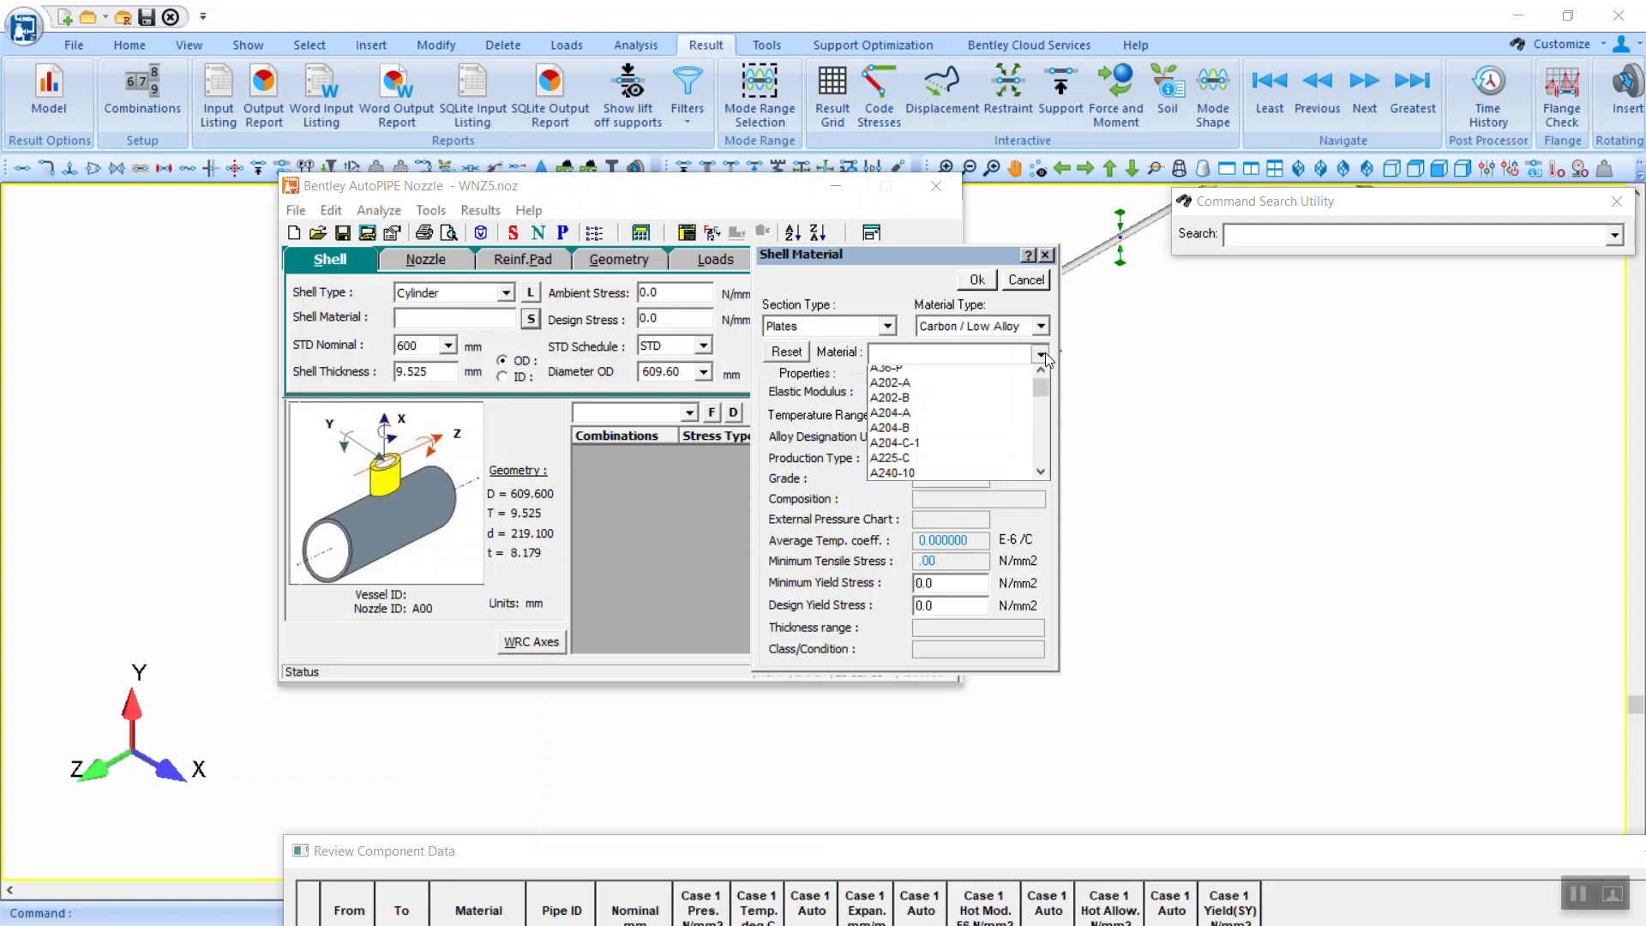
{"action": "left_click", "coordinate": [990, 375]}
{"action": "left_click", "coordinate": [990, 284]}
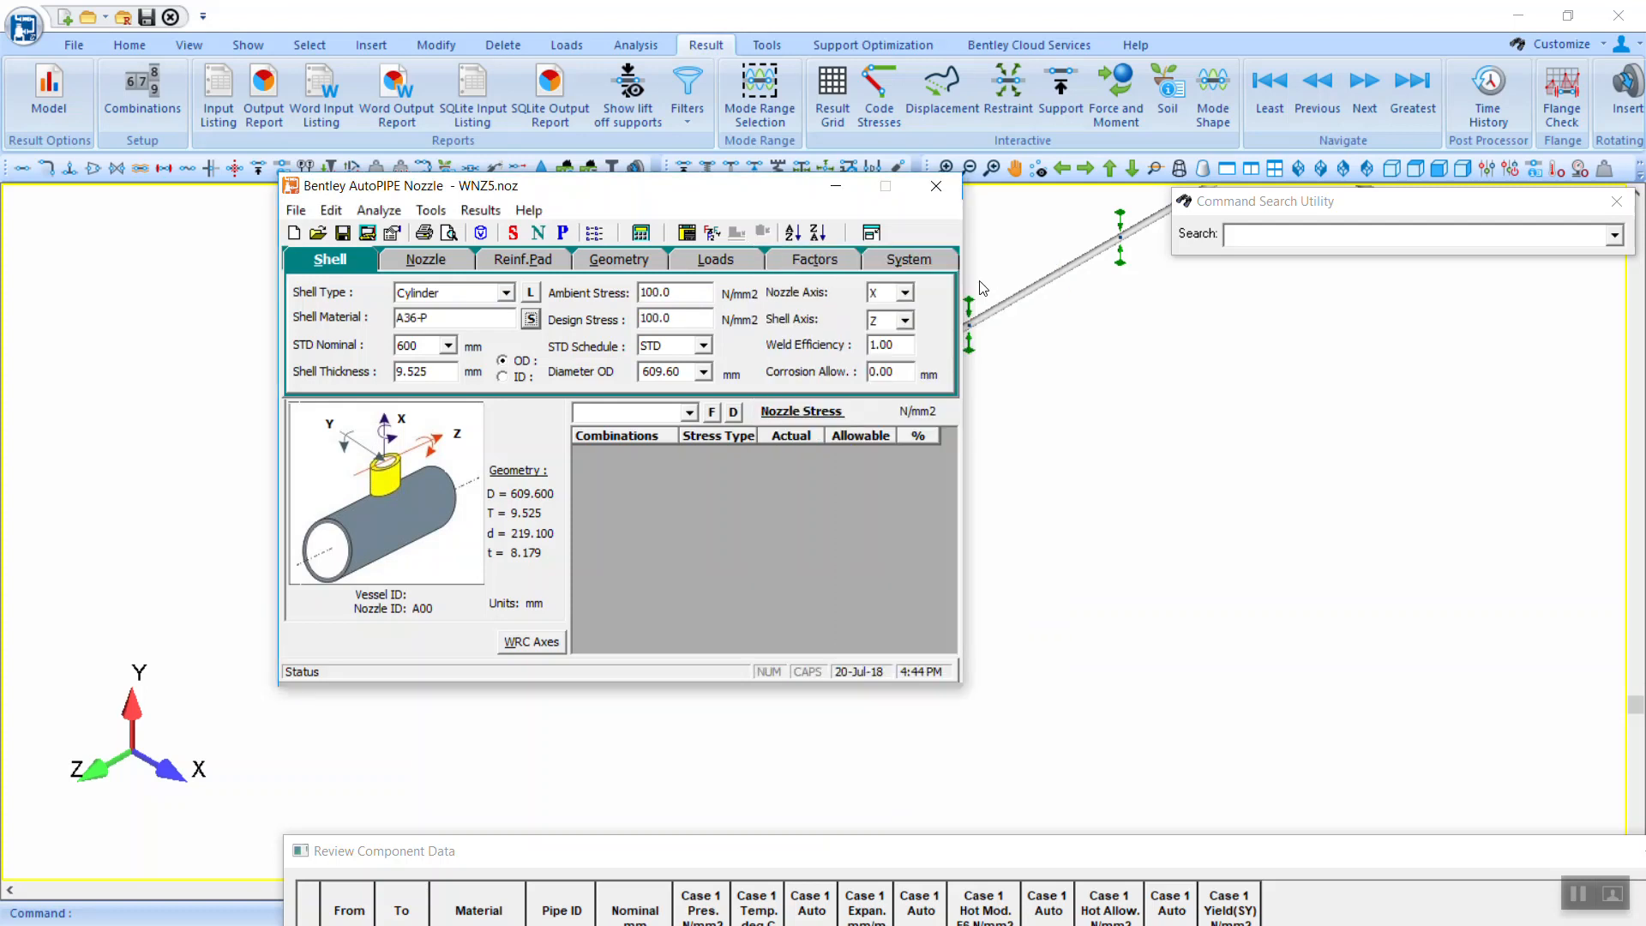
Step: Assign material A36-P to the nozzle and the reinforcement pad
{"action": "left_click", "coordinate": [442, 260]}
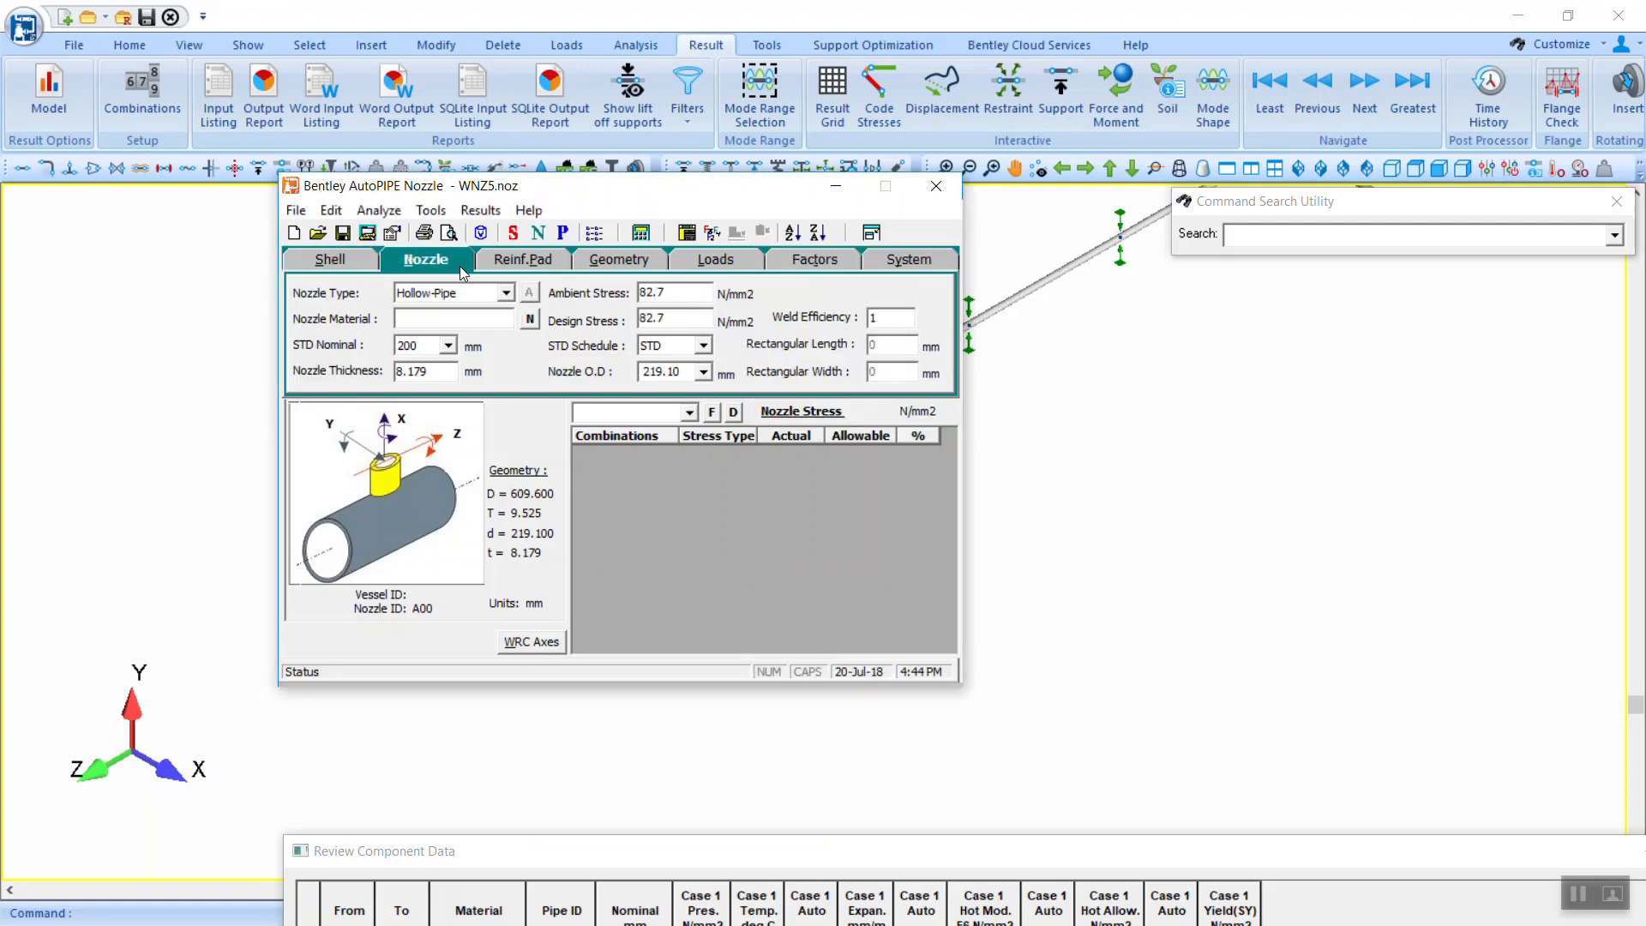
{"action": "left_click", "coordinate": [530, 319]}
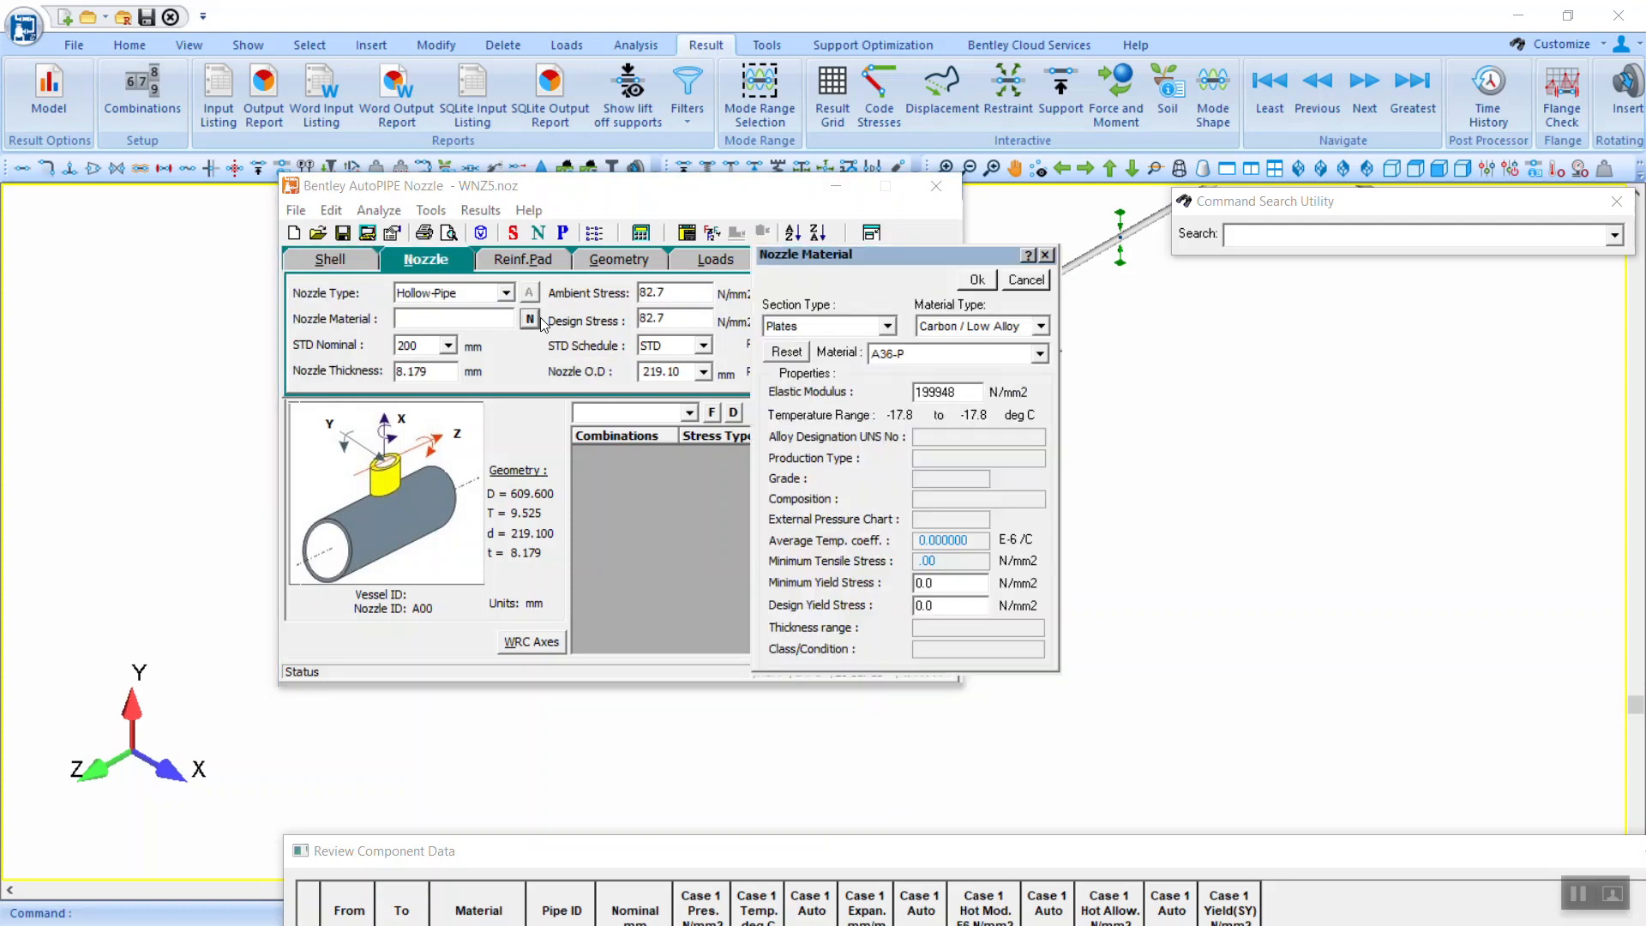
{"action": "left_click", "coordinate": [976, 280]}
{"action": "left_click", "coordinate": [586, 273]}
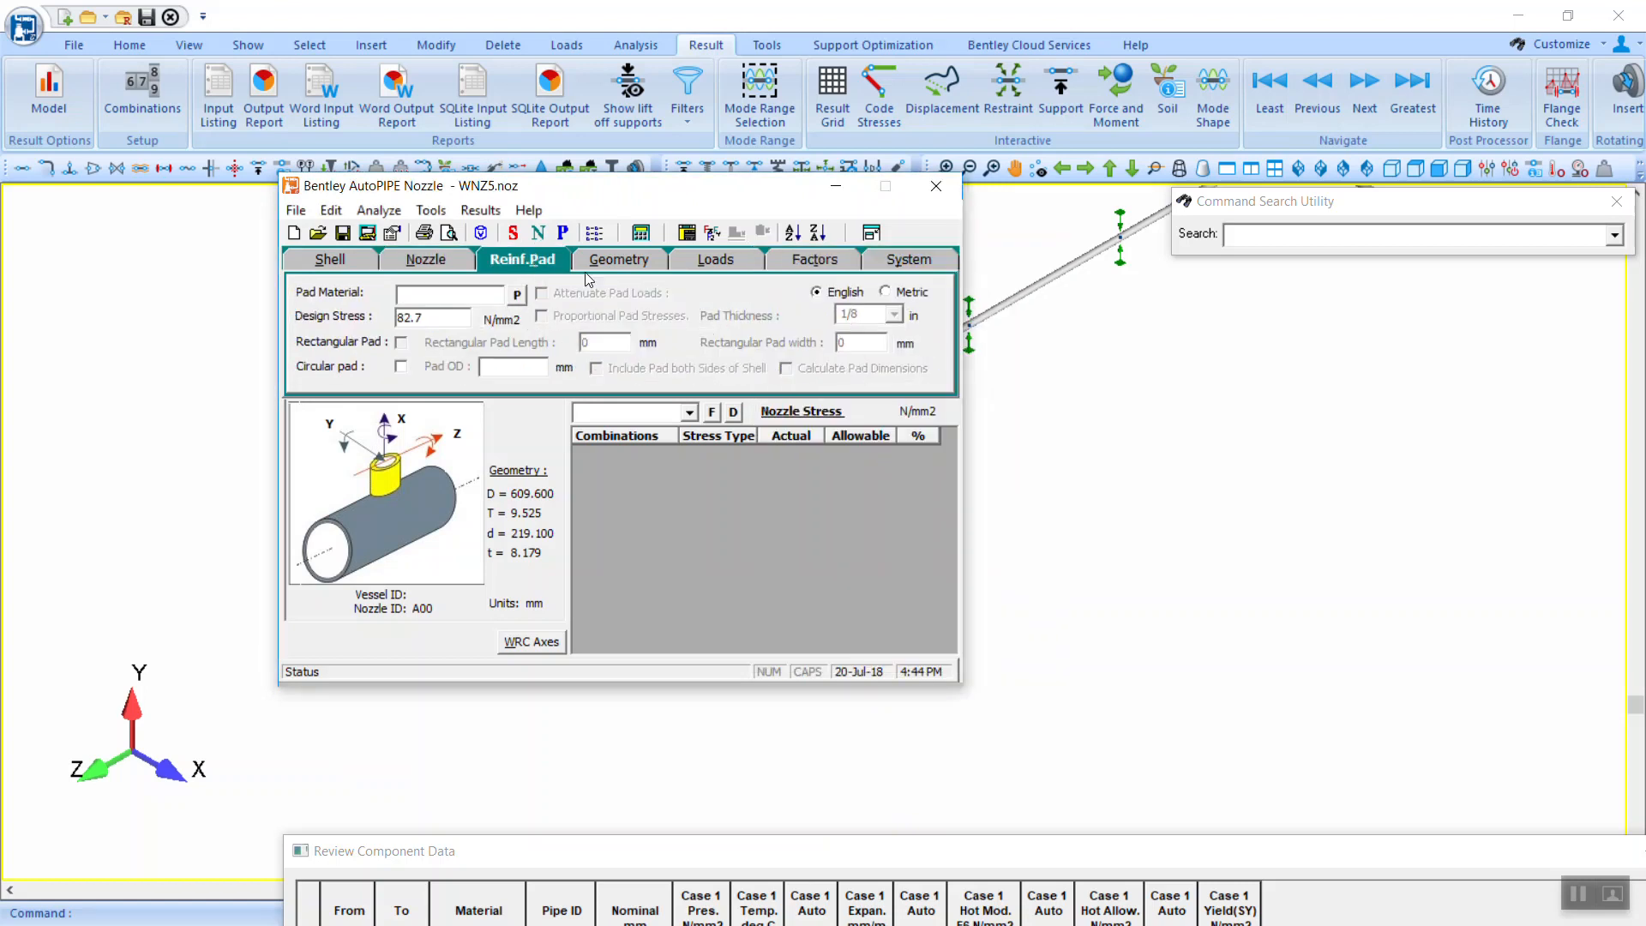
{"action": "left_click", "coordinate": [519, 295]}
{"action": "left_click", "coordinate": [987, 283]}
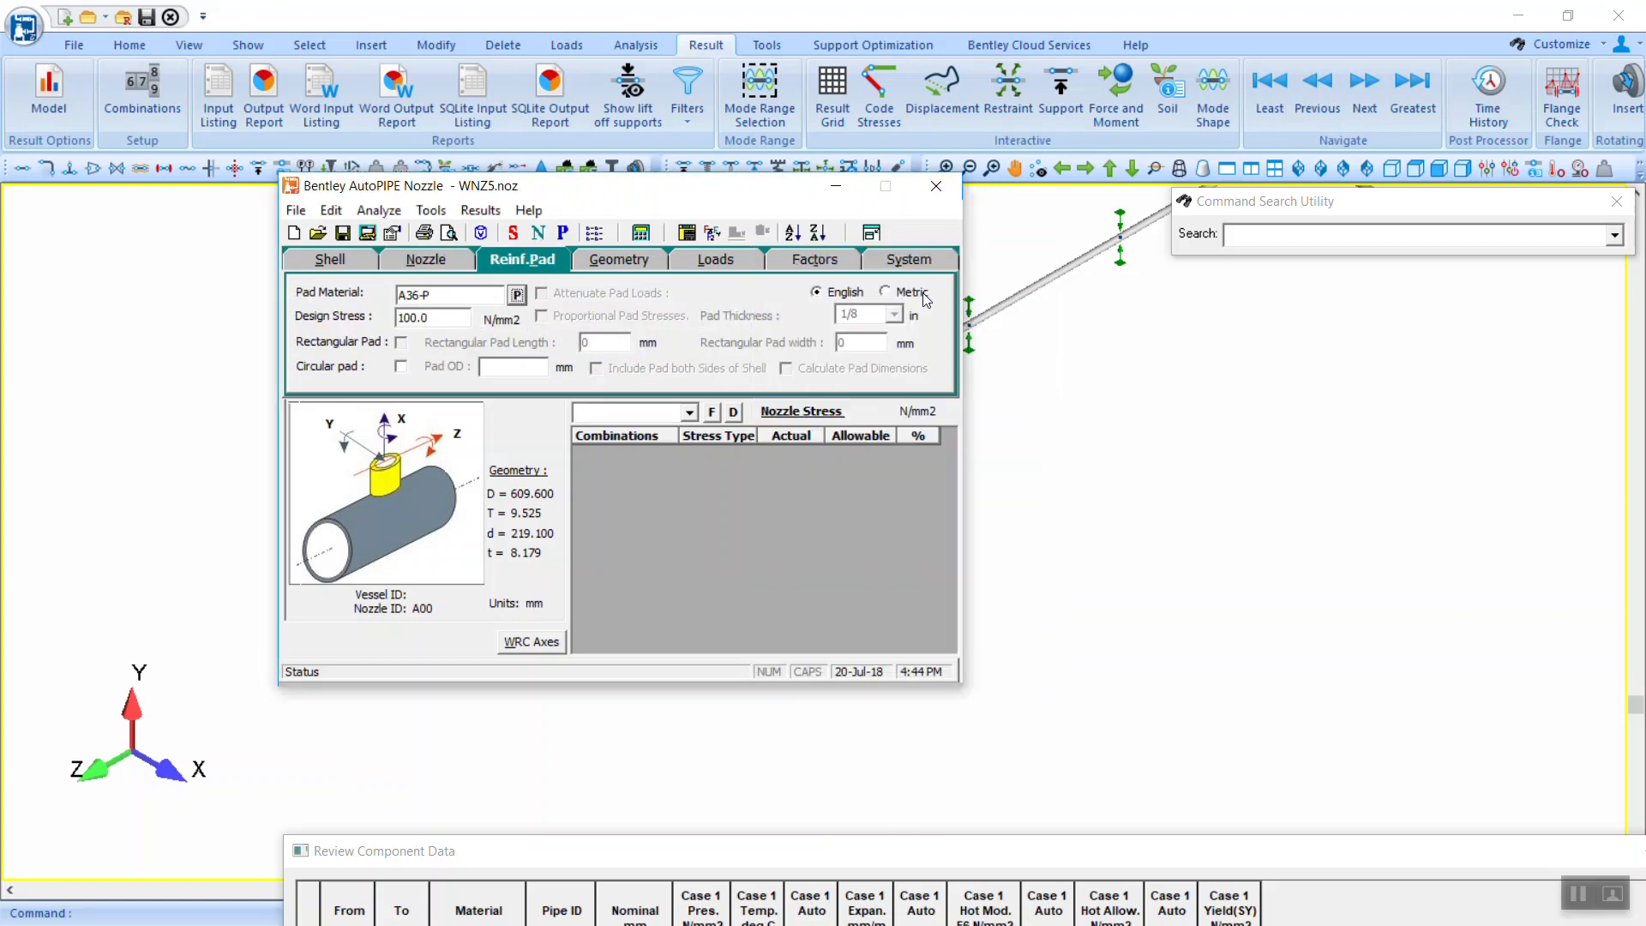
Step: Review the nozzle's geometry offsets and angles, imported loads, and stress factors
{"action": "left_click", "coordinate": [616, 261]}
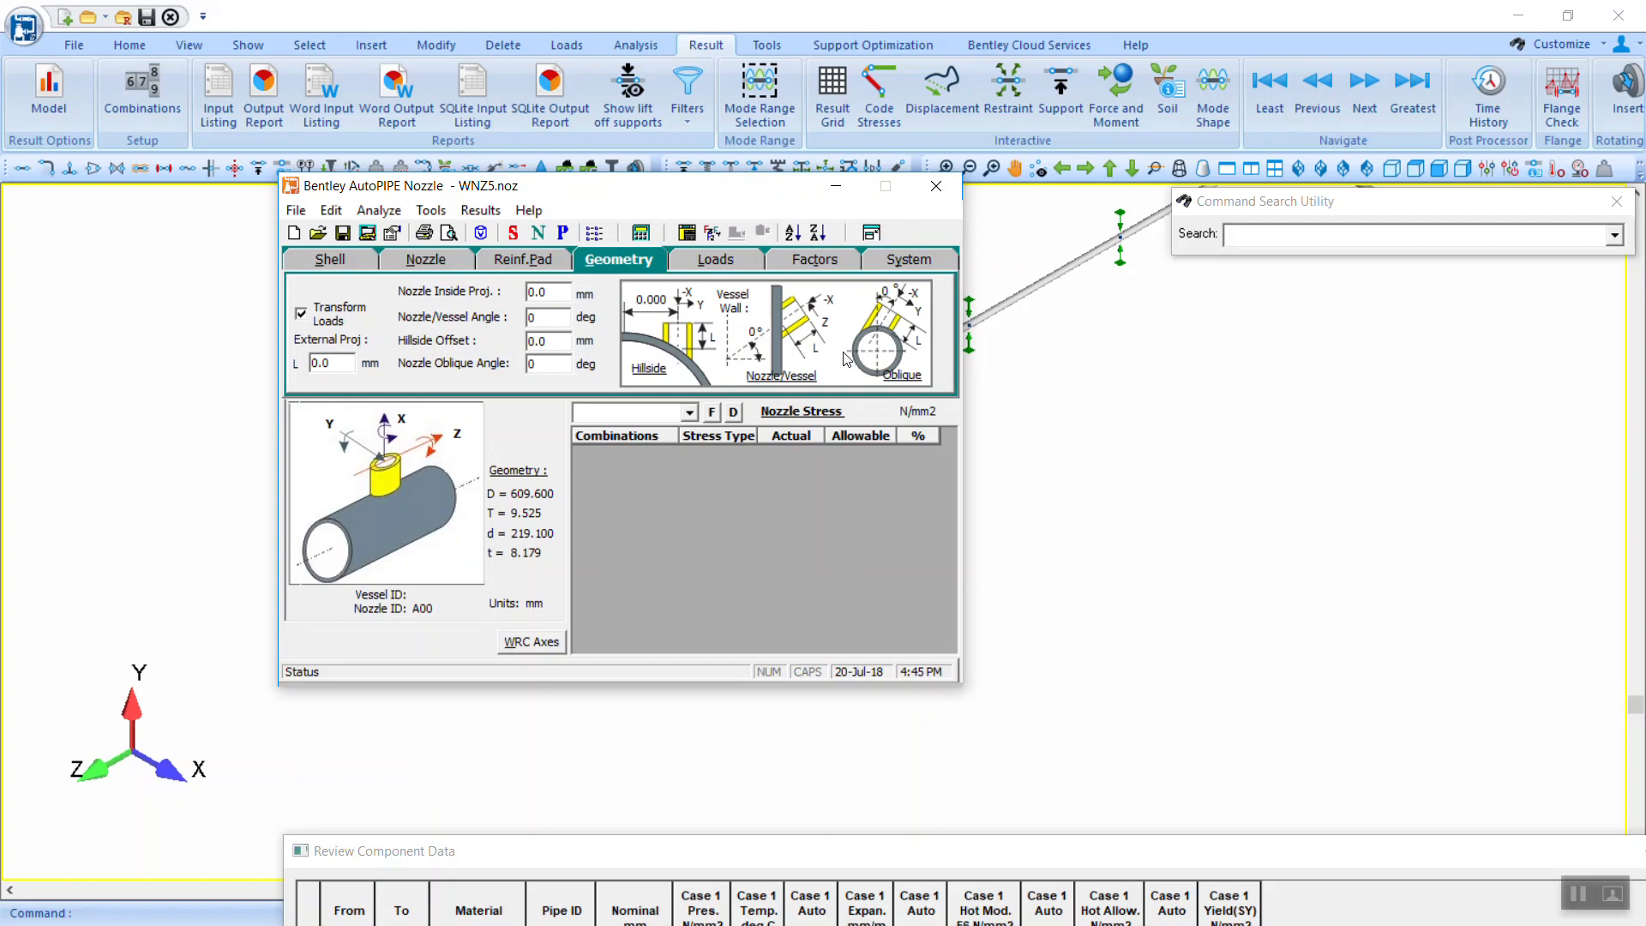
{"action": "left_click", "coordinate": [690, 413]}
{"action": "left_click", "coordinate": [690, 413]}
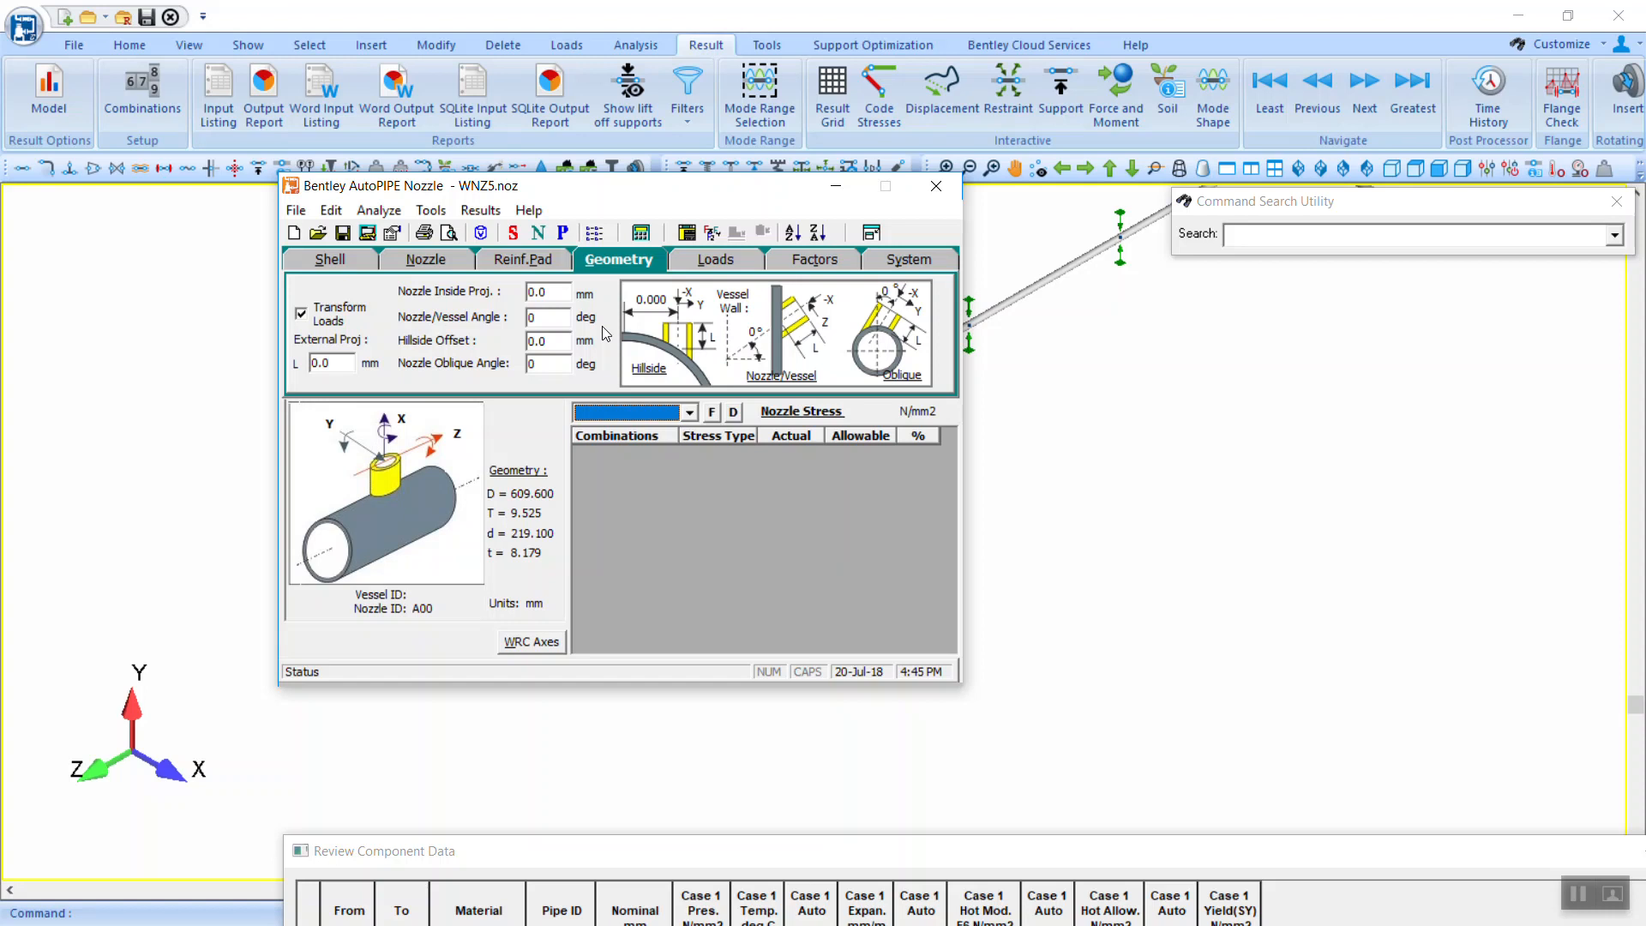
{"action": "left_click", "coordinate": [708, 259]}
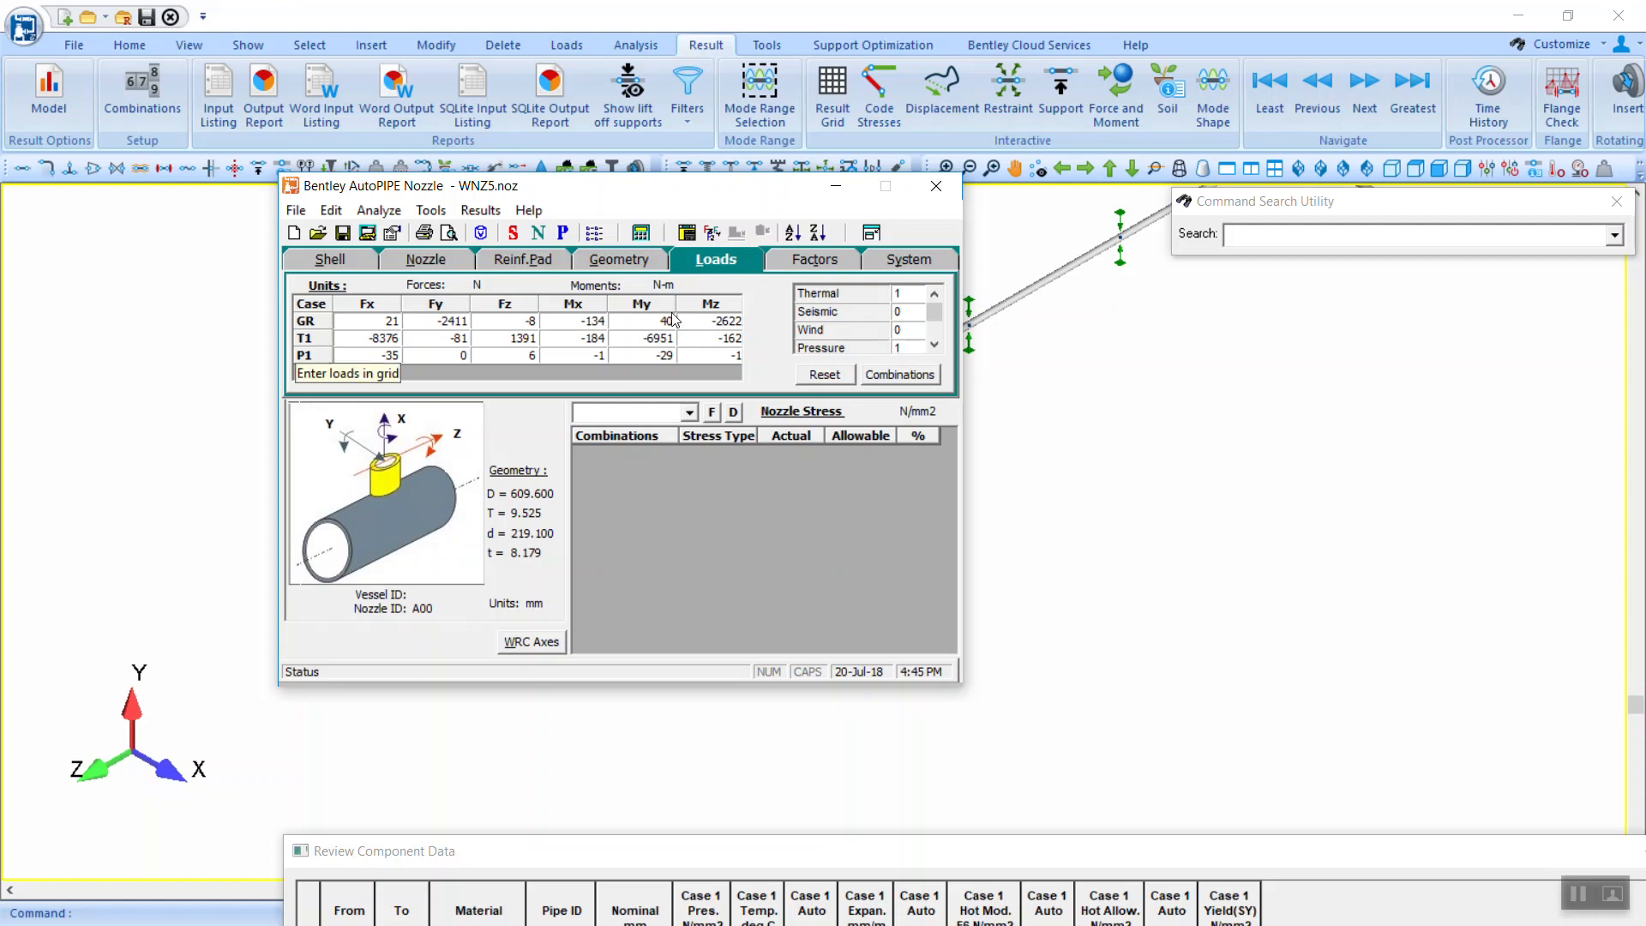
{"action": "left_click", "coordinate": [818, 261]}
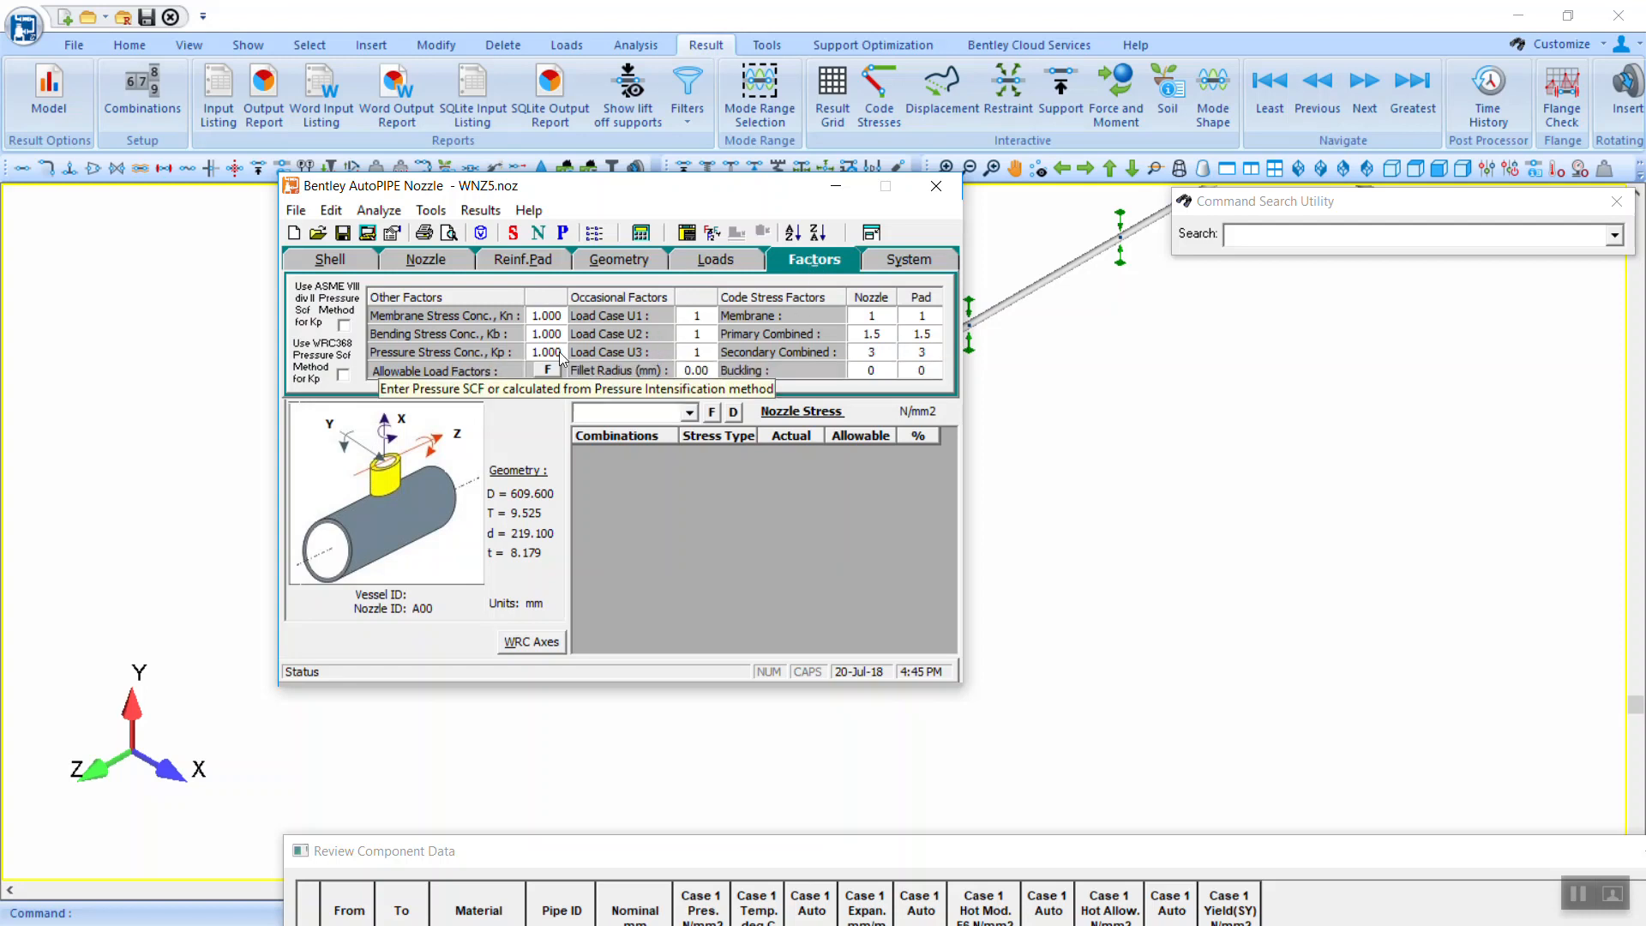
Step: Review the nozzle's system settings, including the year options for allowables and the available design codes
{"action": "left_click", "coordinate": [923, 261]}
{"action": "left_click", "coordinate": [572, 294]}
{"action": "left_click", "coordinate": [614, 420]}
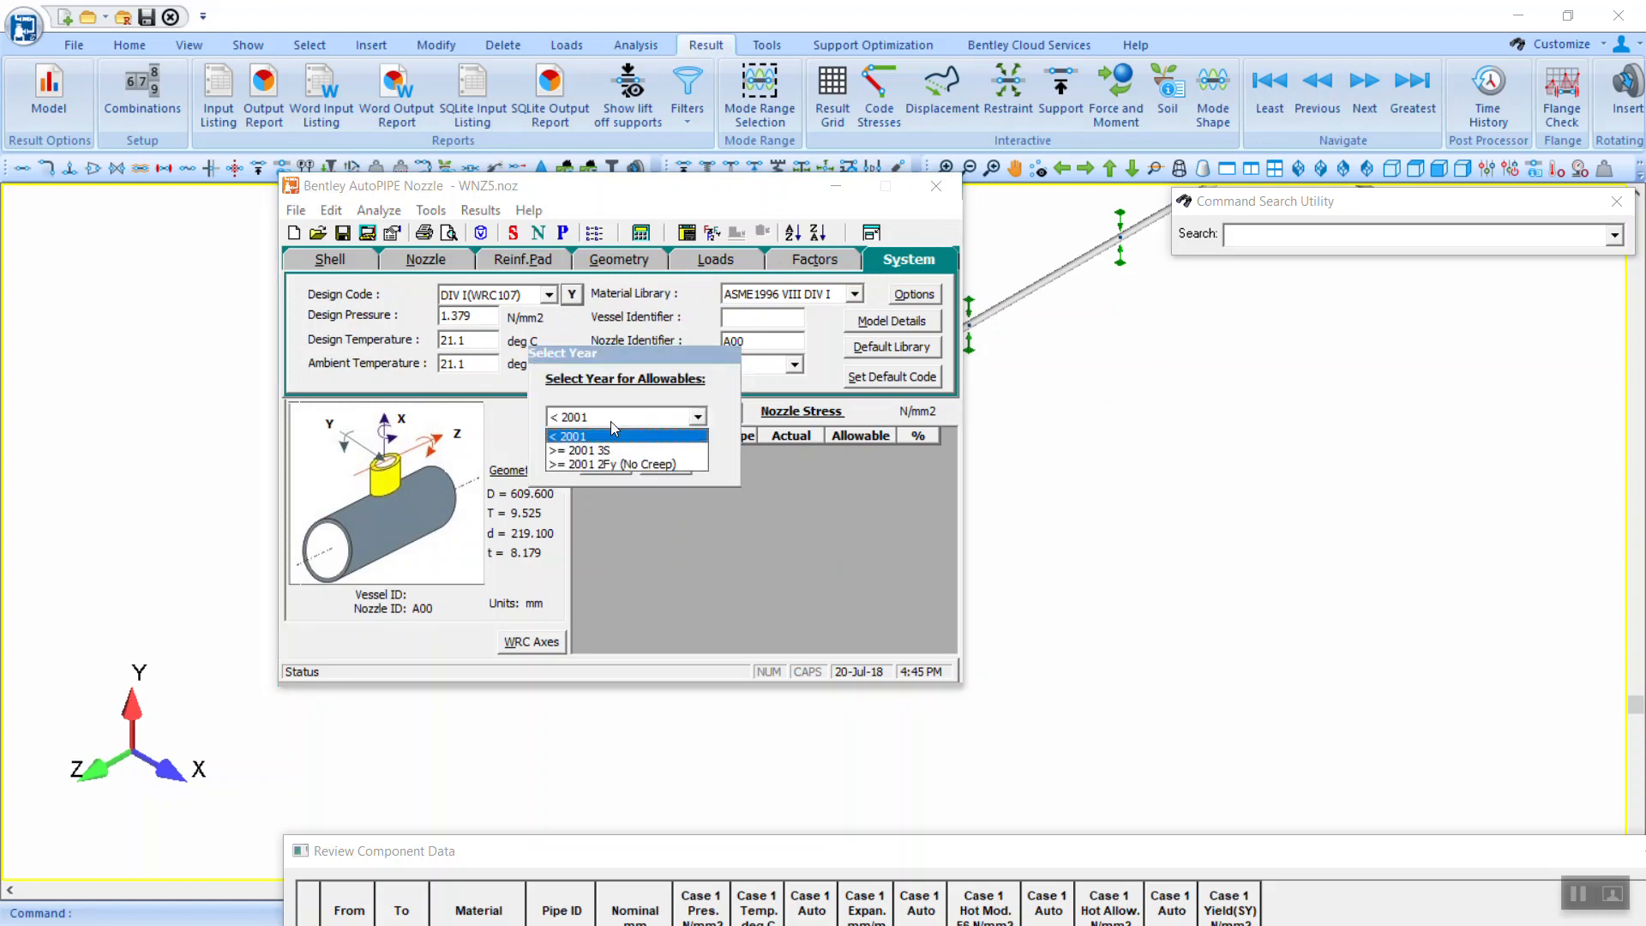
{"action": "left_click", "coordinate": [620, 425]}
{"action": "left_click", "coordinate": [617, 469]}
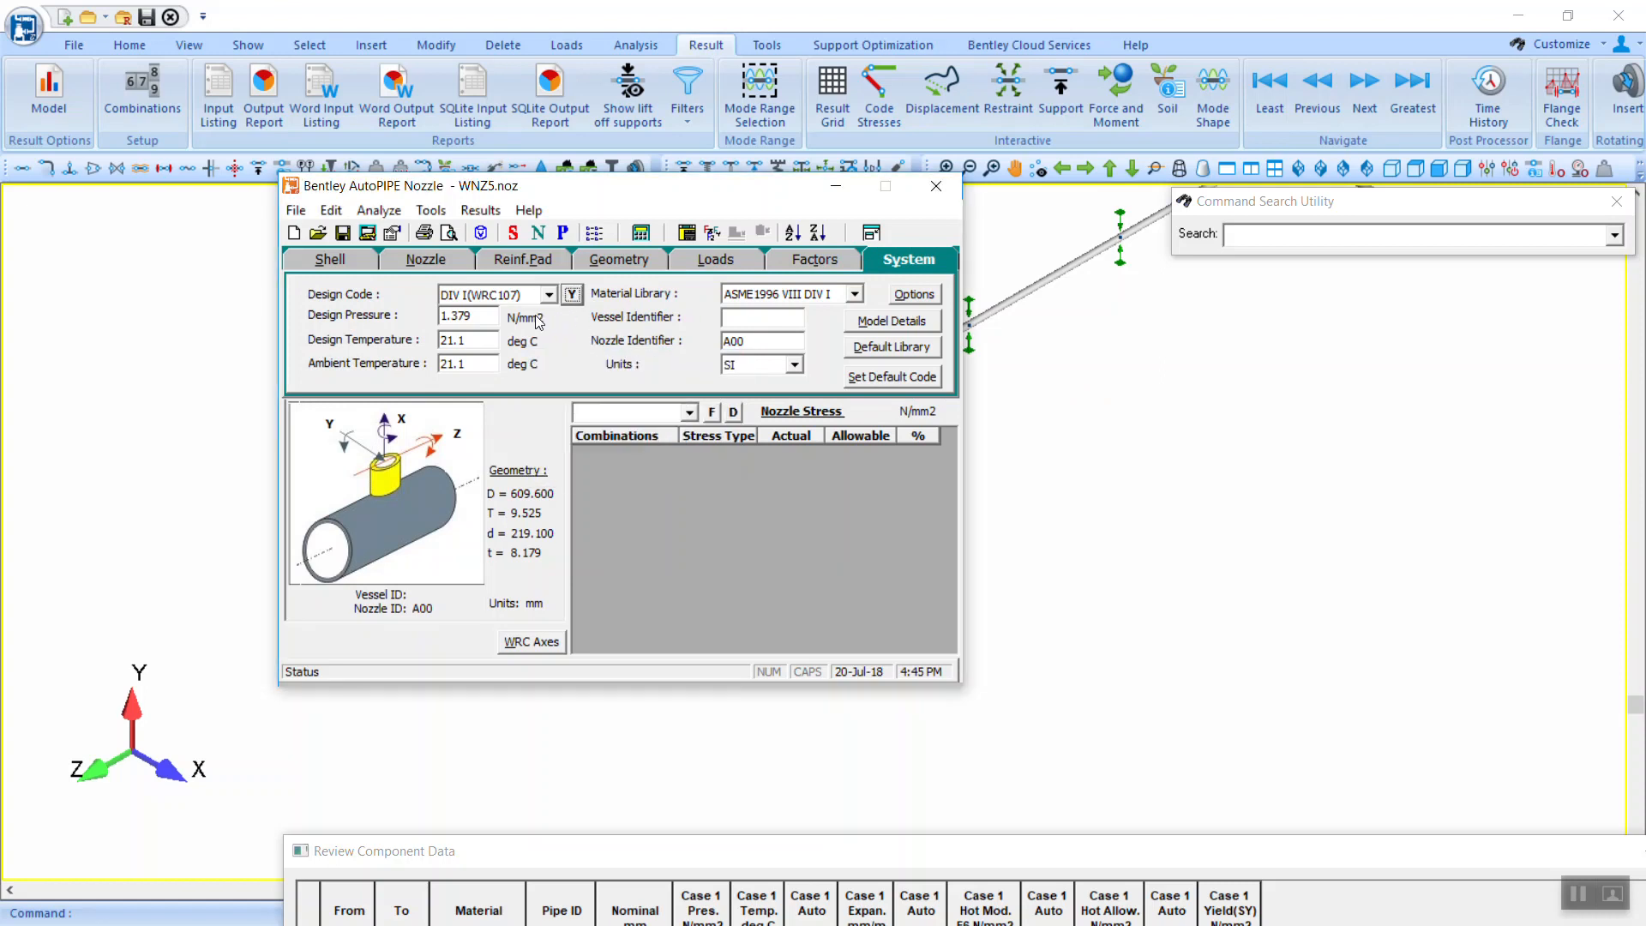
{"action": "left_click", "coordinate": [549, 295]}
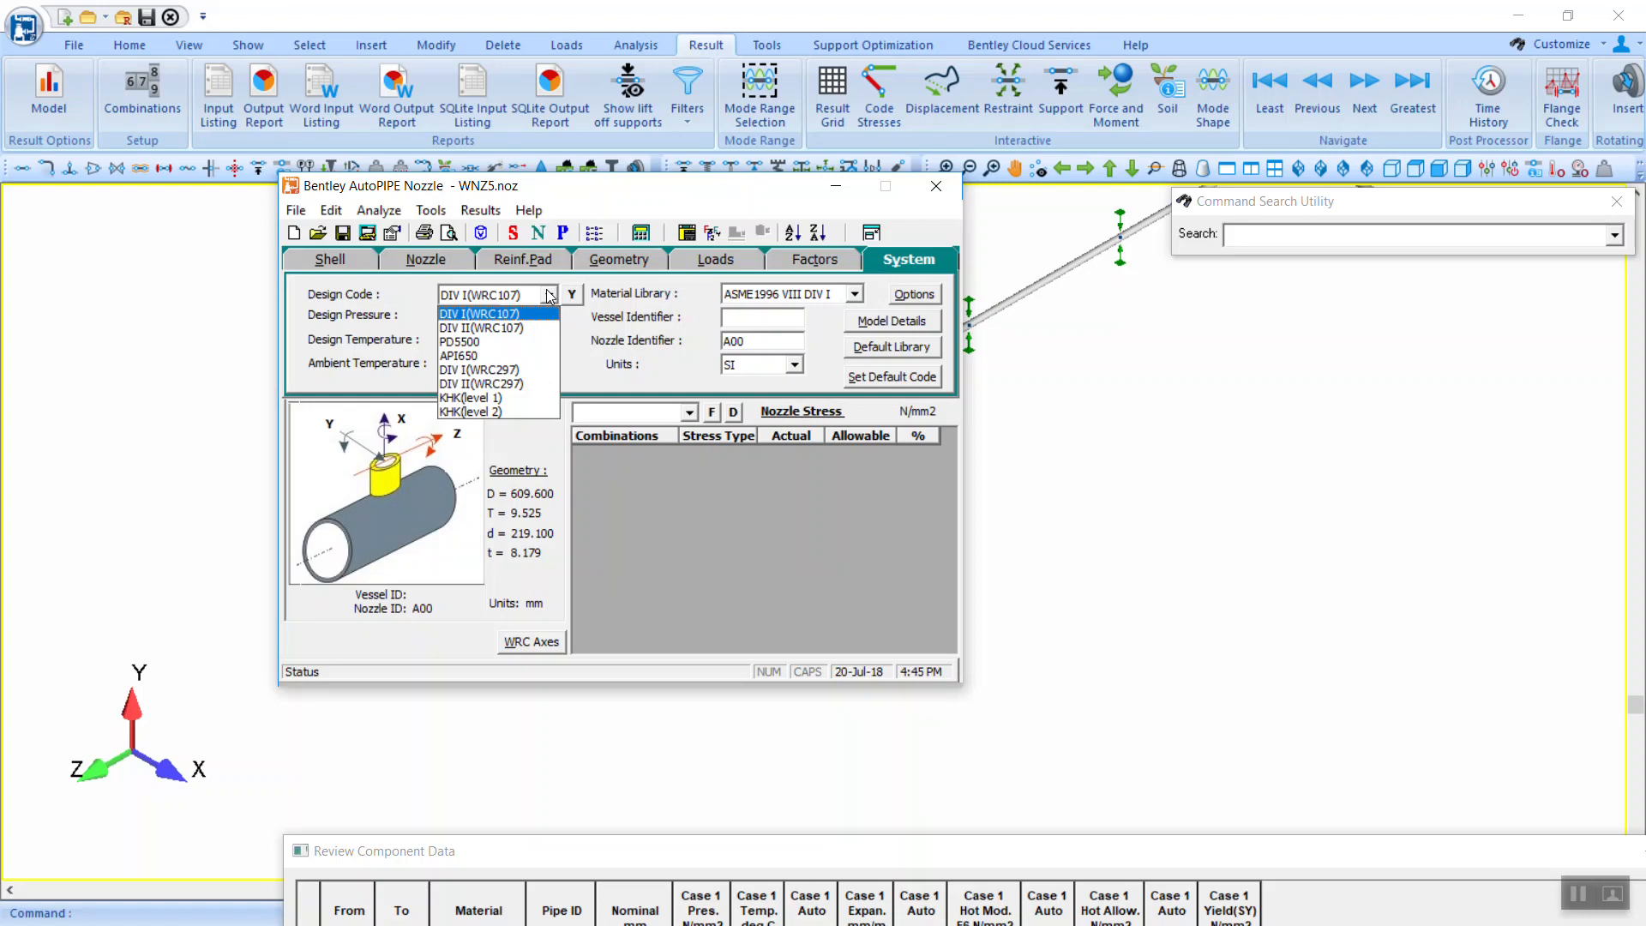
{"action": "left_click", "coordinate": [549, 296]}
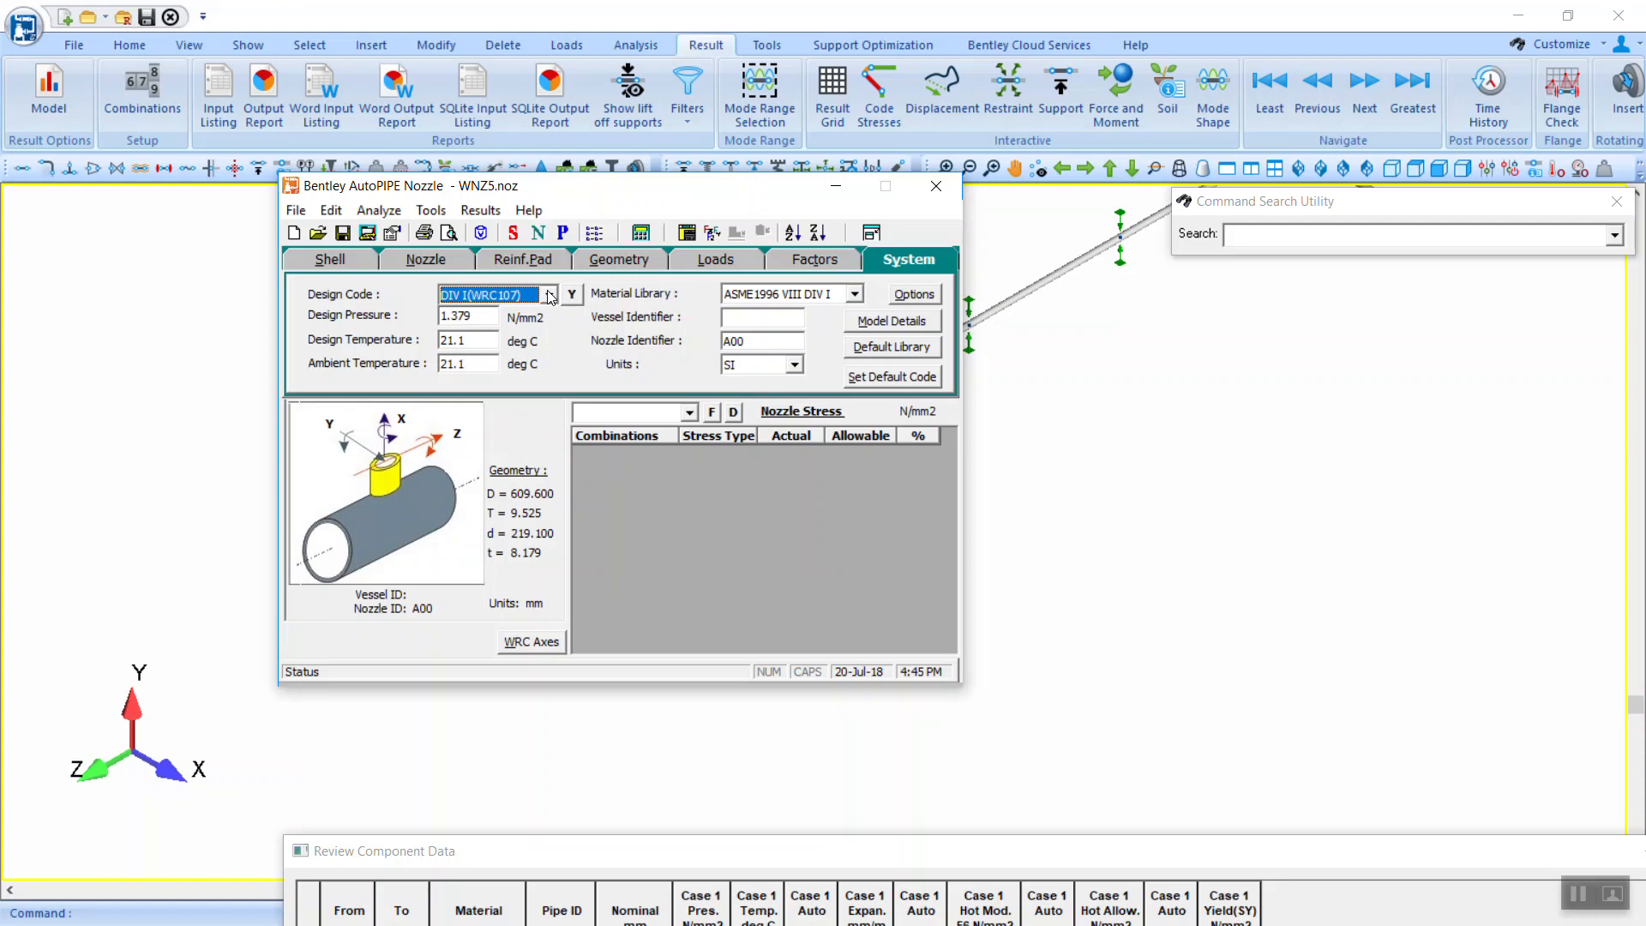
Step: Review the nozzle's included load cases and its automatic and user-defined load combinations, and accept the combination settings
{"action": "left_click", "coordinate": [724, 261]}
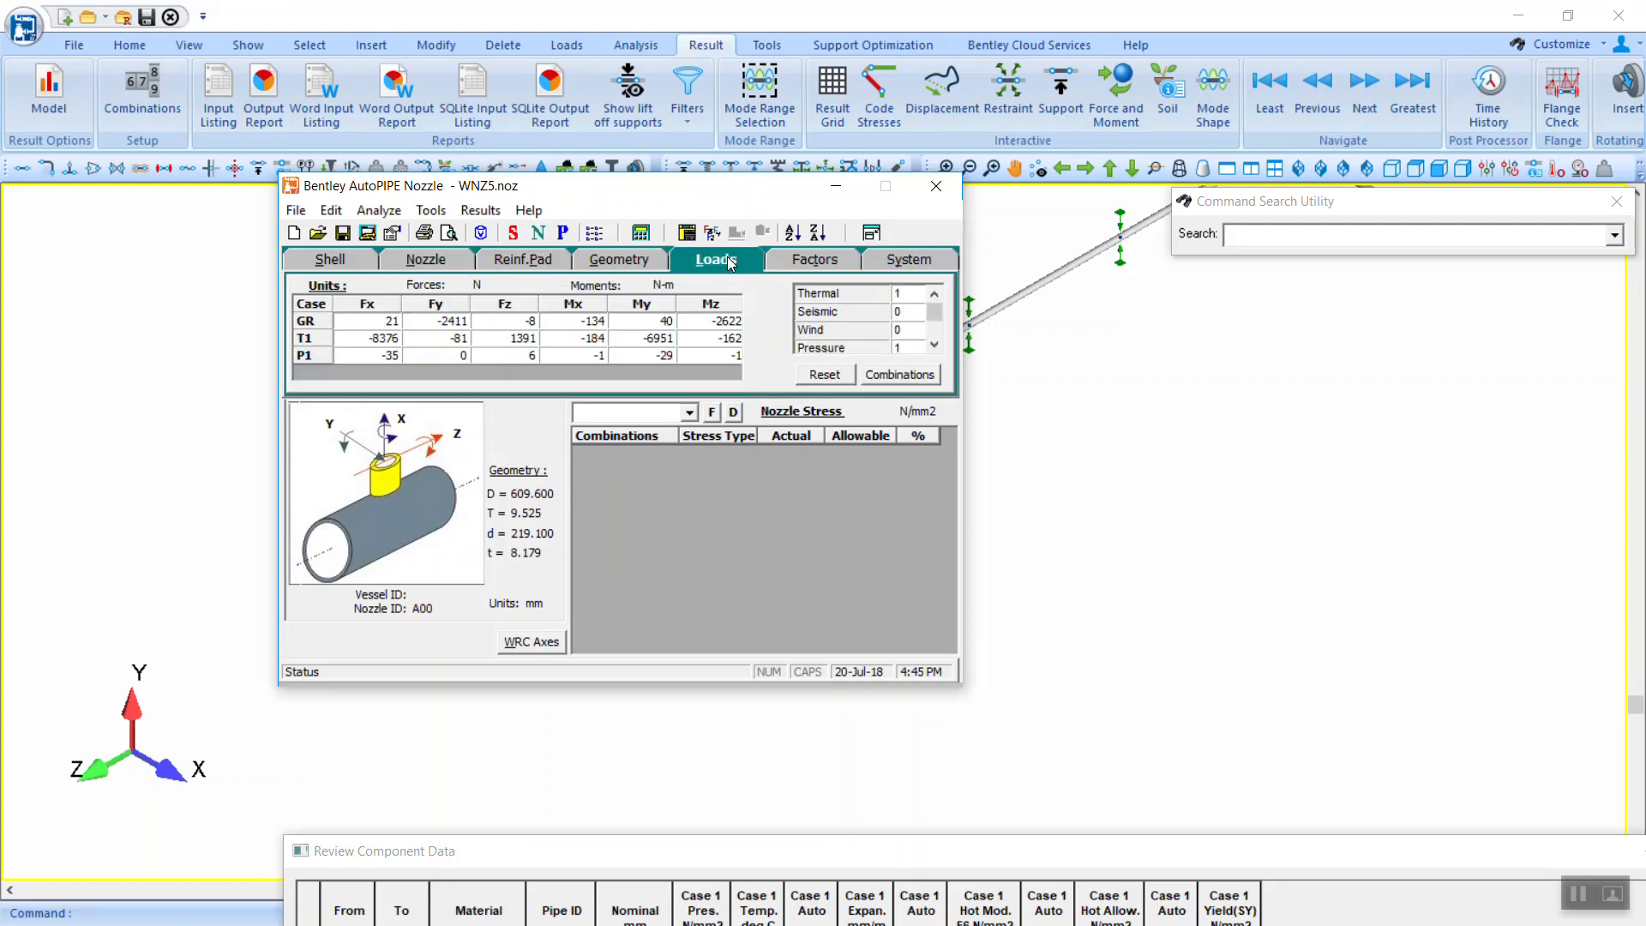
{"action": "left_click", "coordinate": [892, 378]}
{"action": "left_click", "coordinate": [484, 296]}
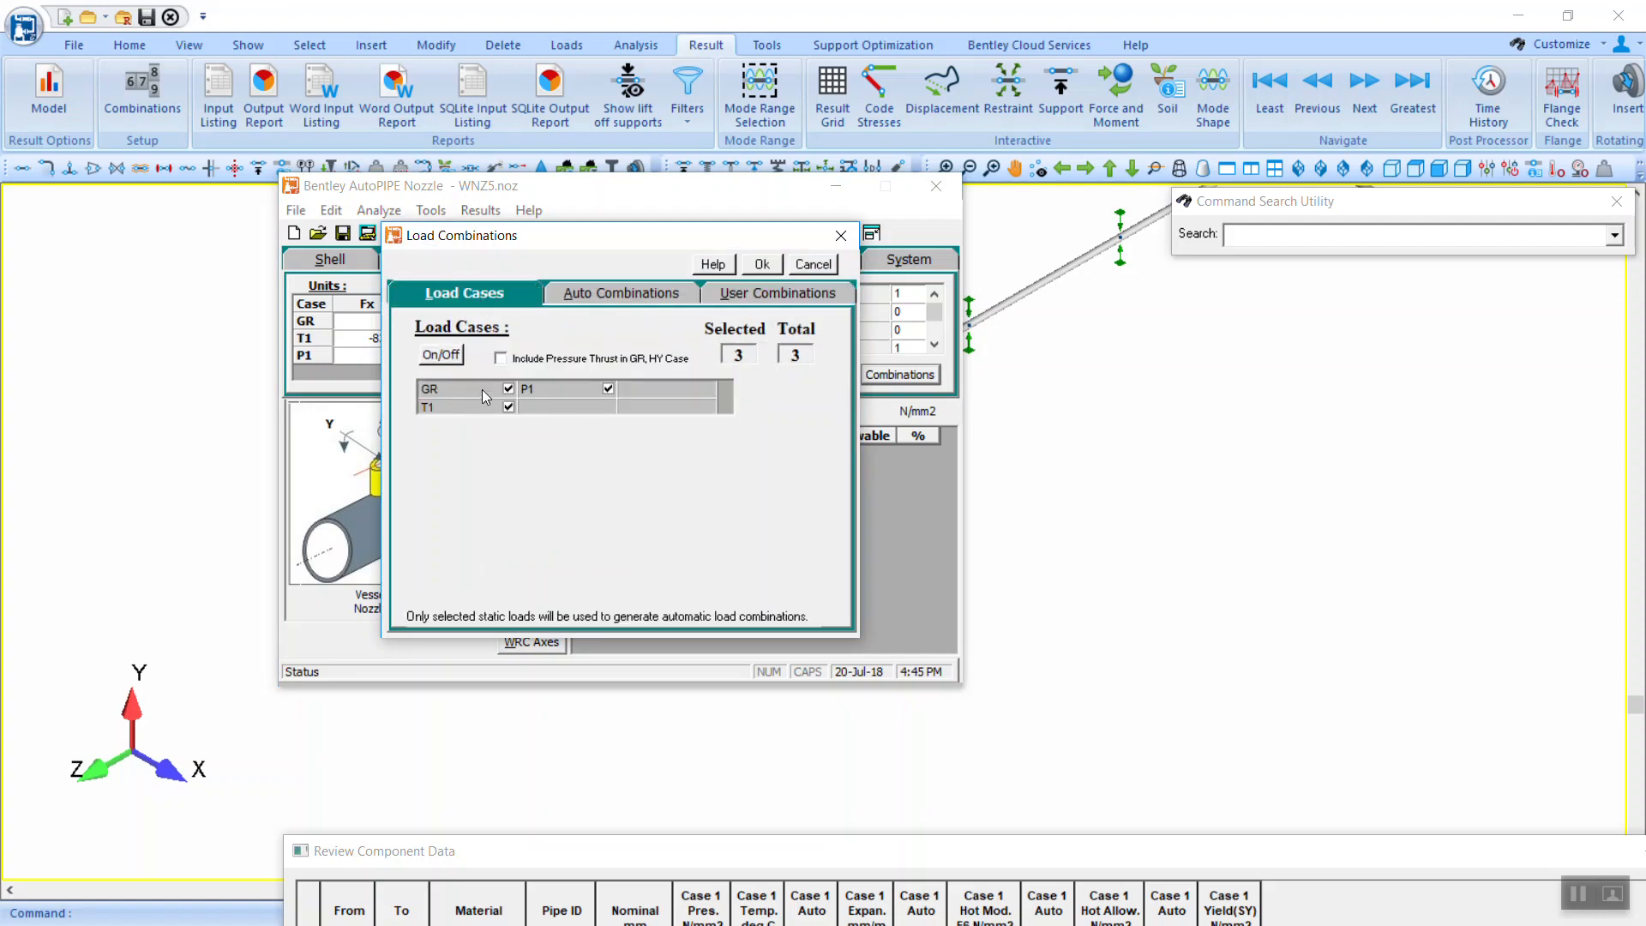
{"action": "left_click", "coordinate": [573, 298]}
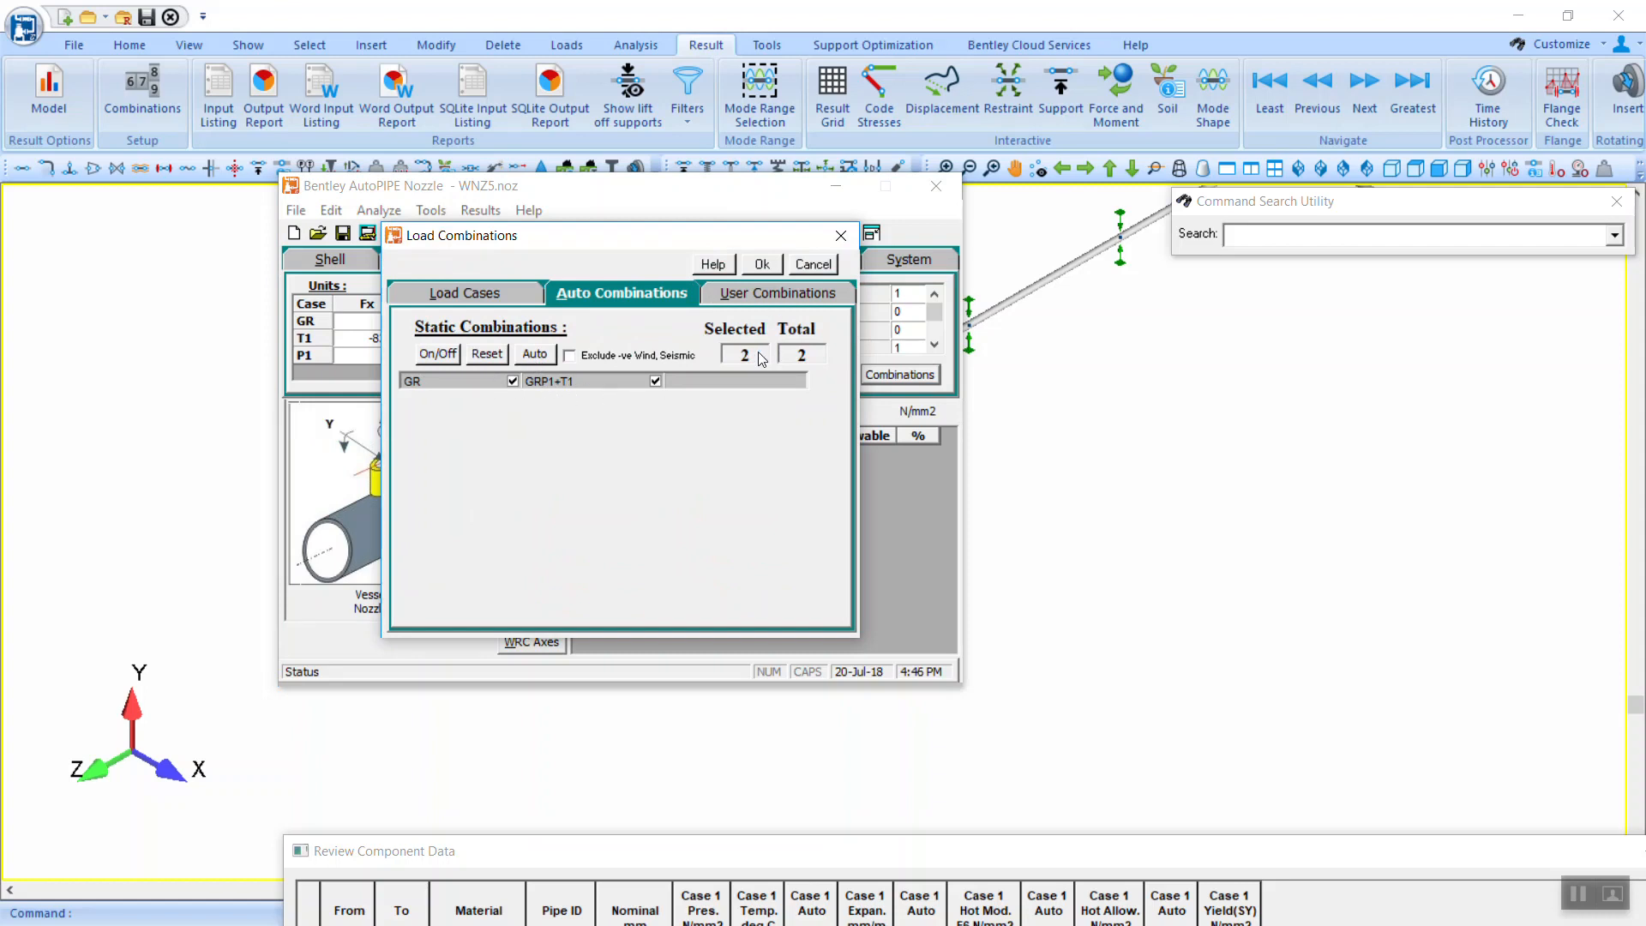
{"action": "left_click", "coordinate": [752, 288]}
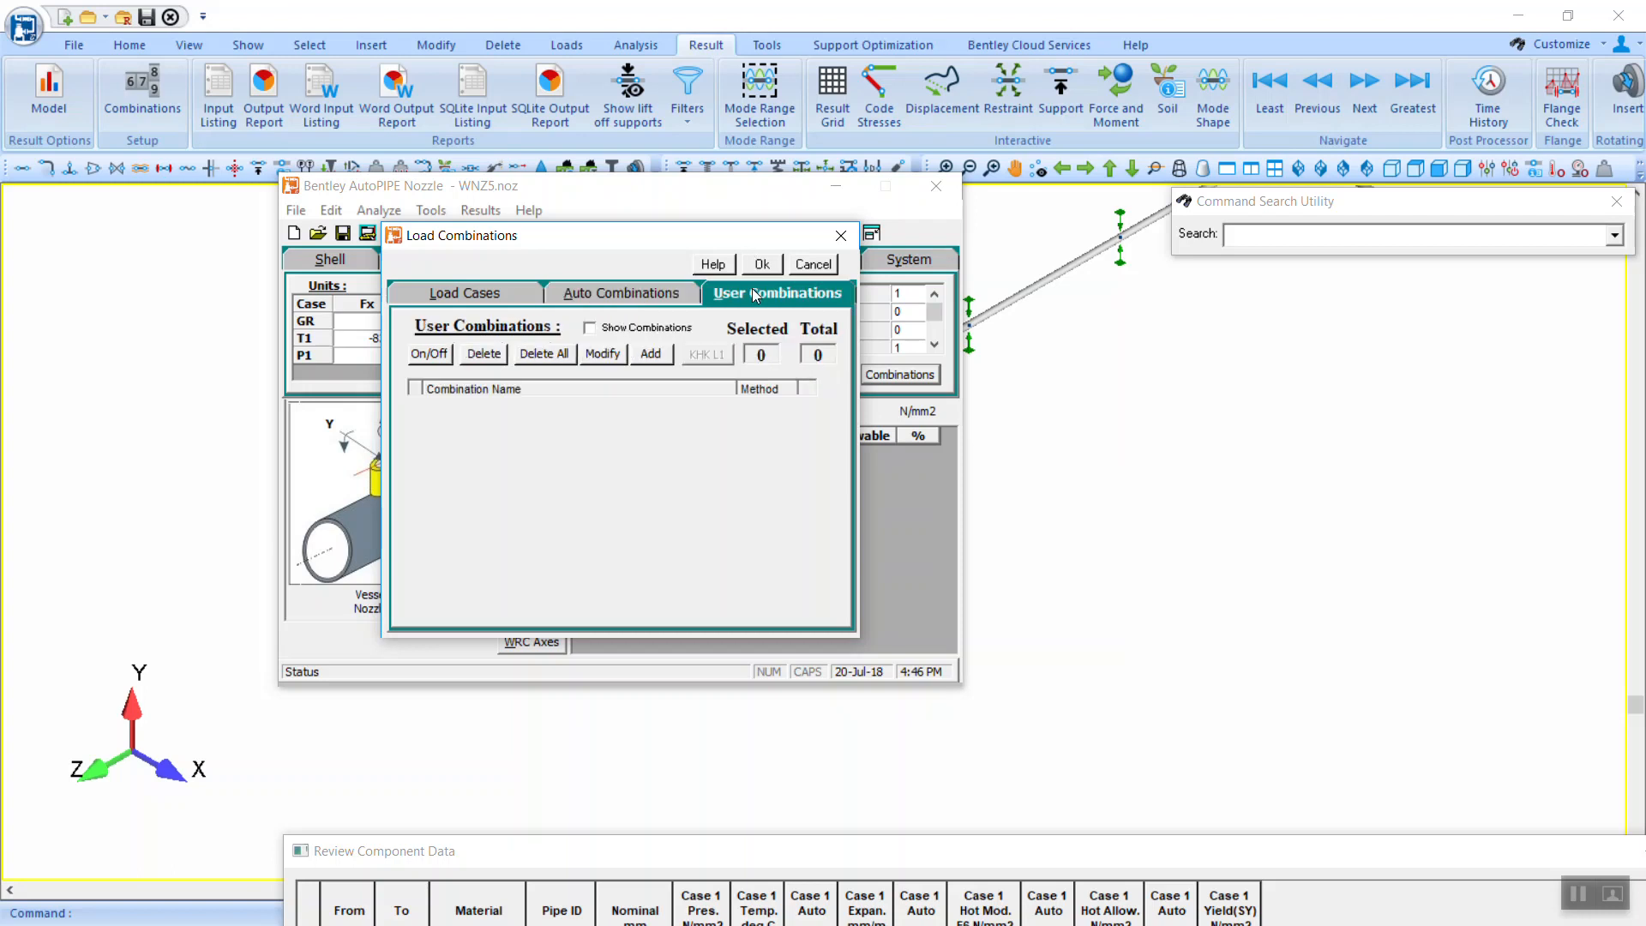
{"action": "left_click", "coordinate": [651, 291]}
{"action": "left_click", "coordinate": [761, 264]}
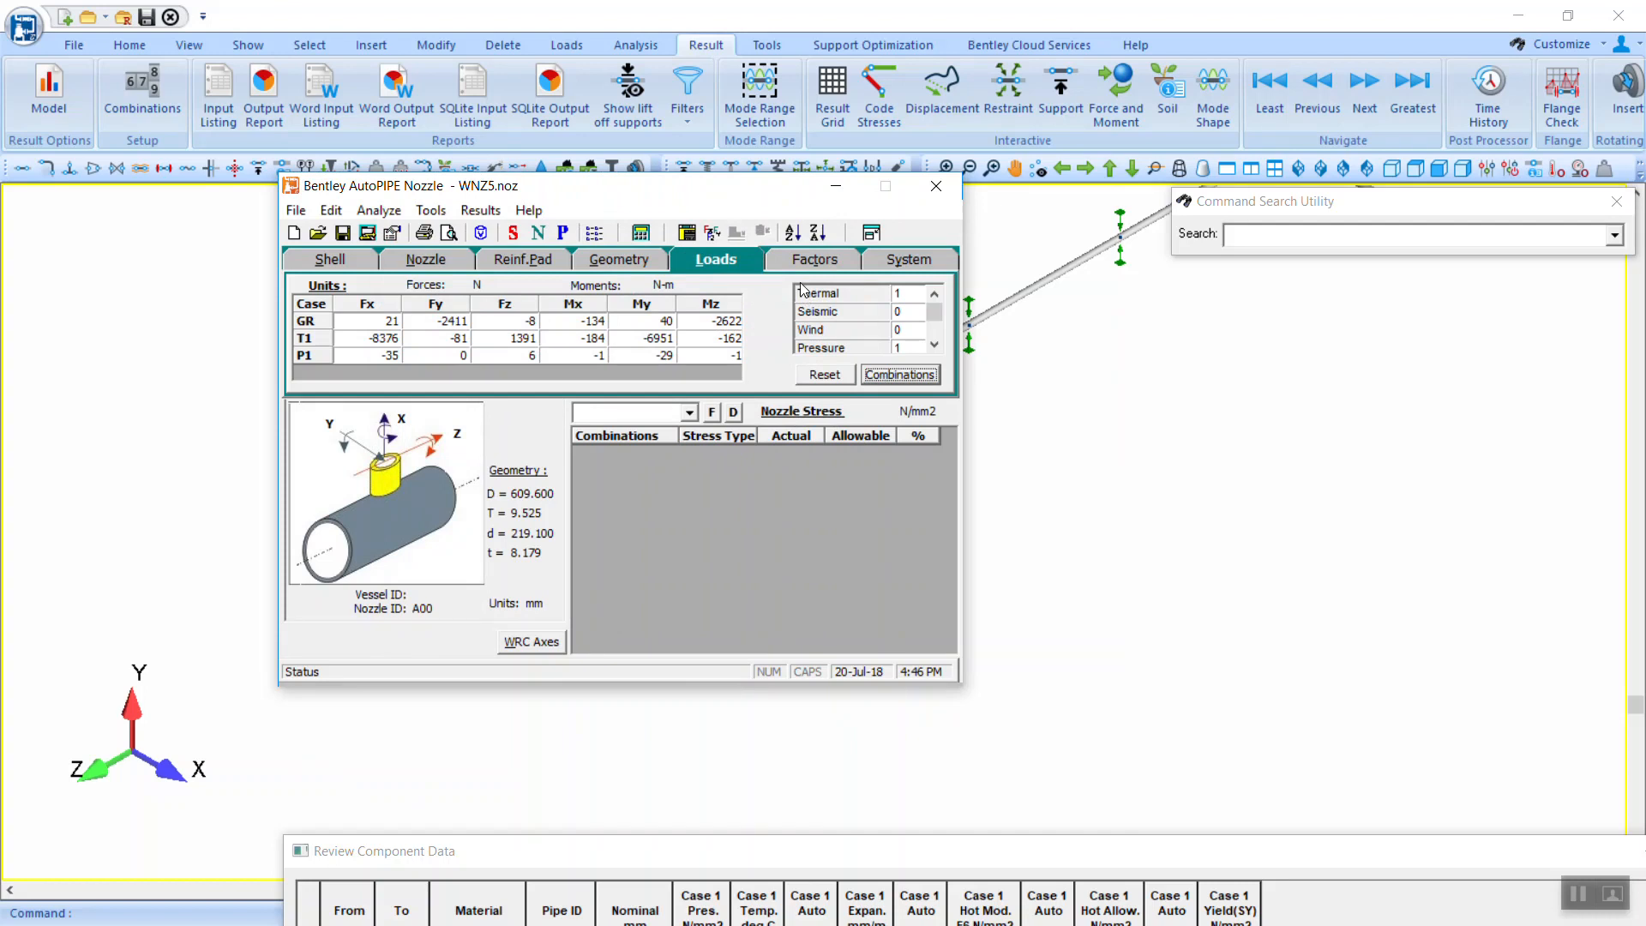
Step: Recheck the nozzle model's system, geometry, reinforcement pad, nozzle and shell inputs before the analysis
{"action": "left_click", "coordinate": [917, 266]}
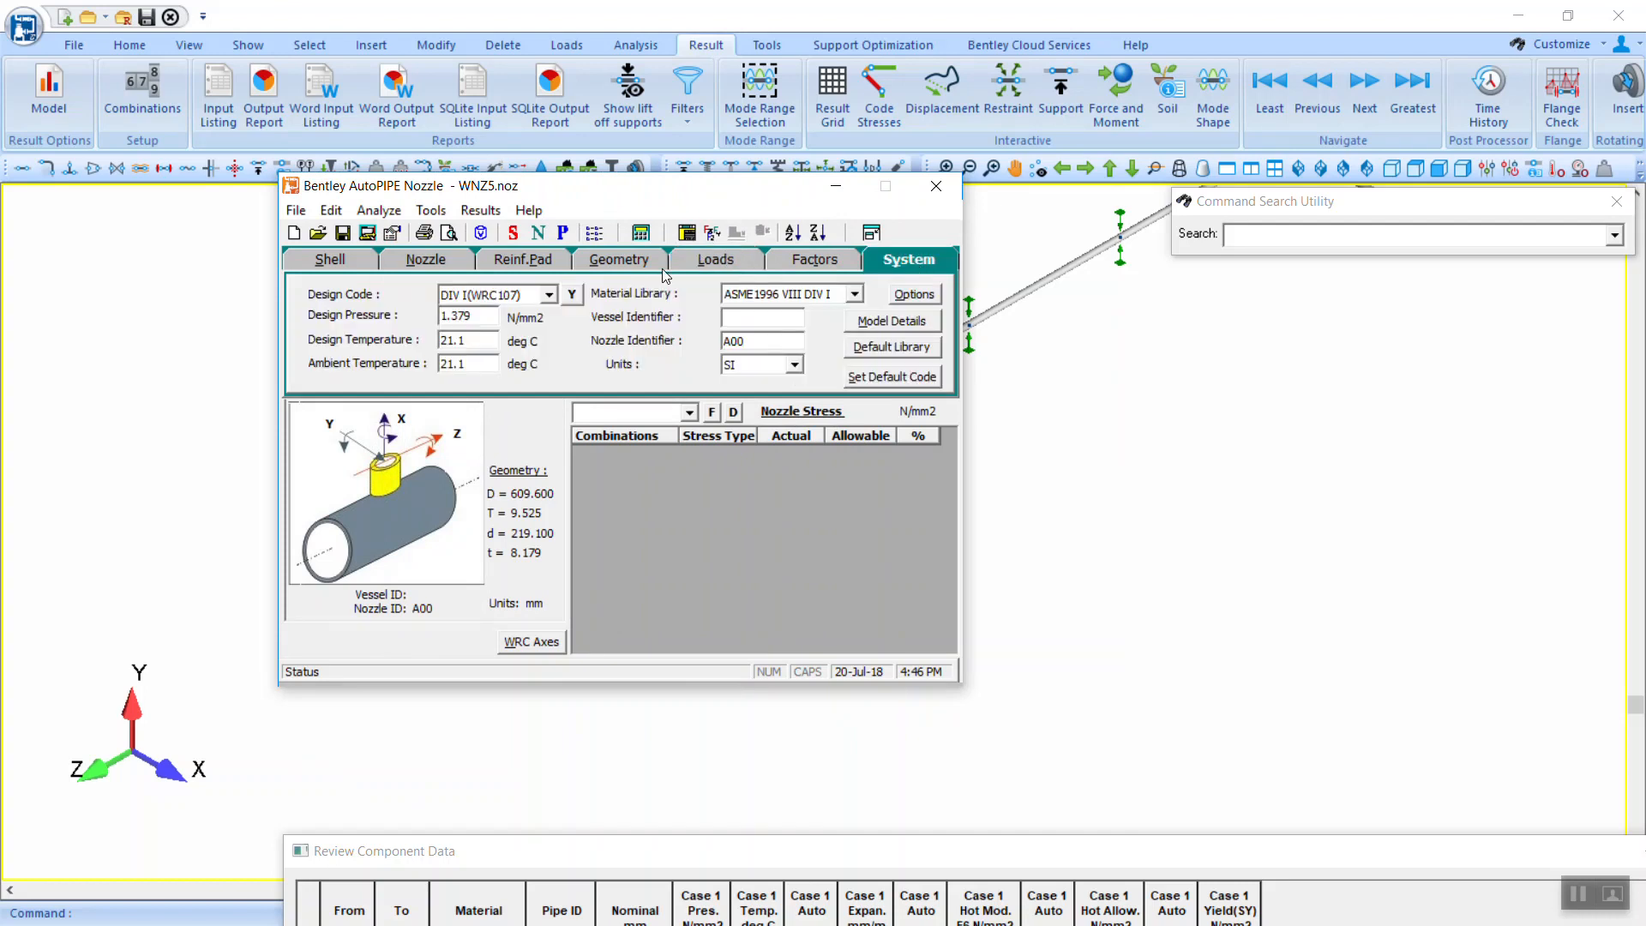
{"action": "left_click", "coordinate": [618, 261]}
{"action": "left_click", "coordinate": [527, 264]}
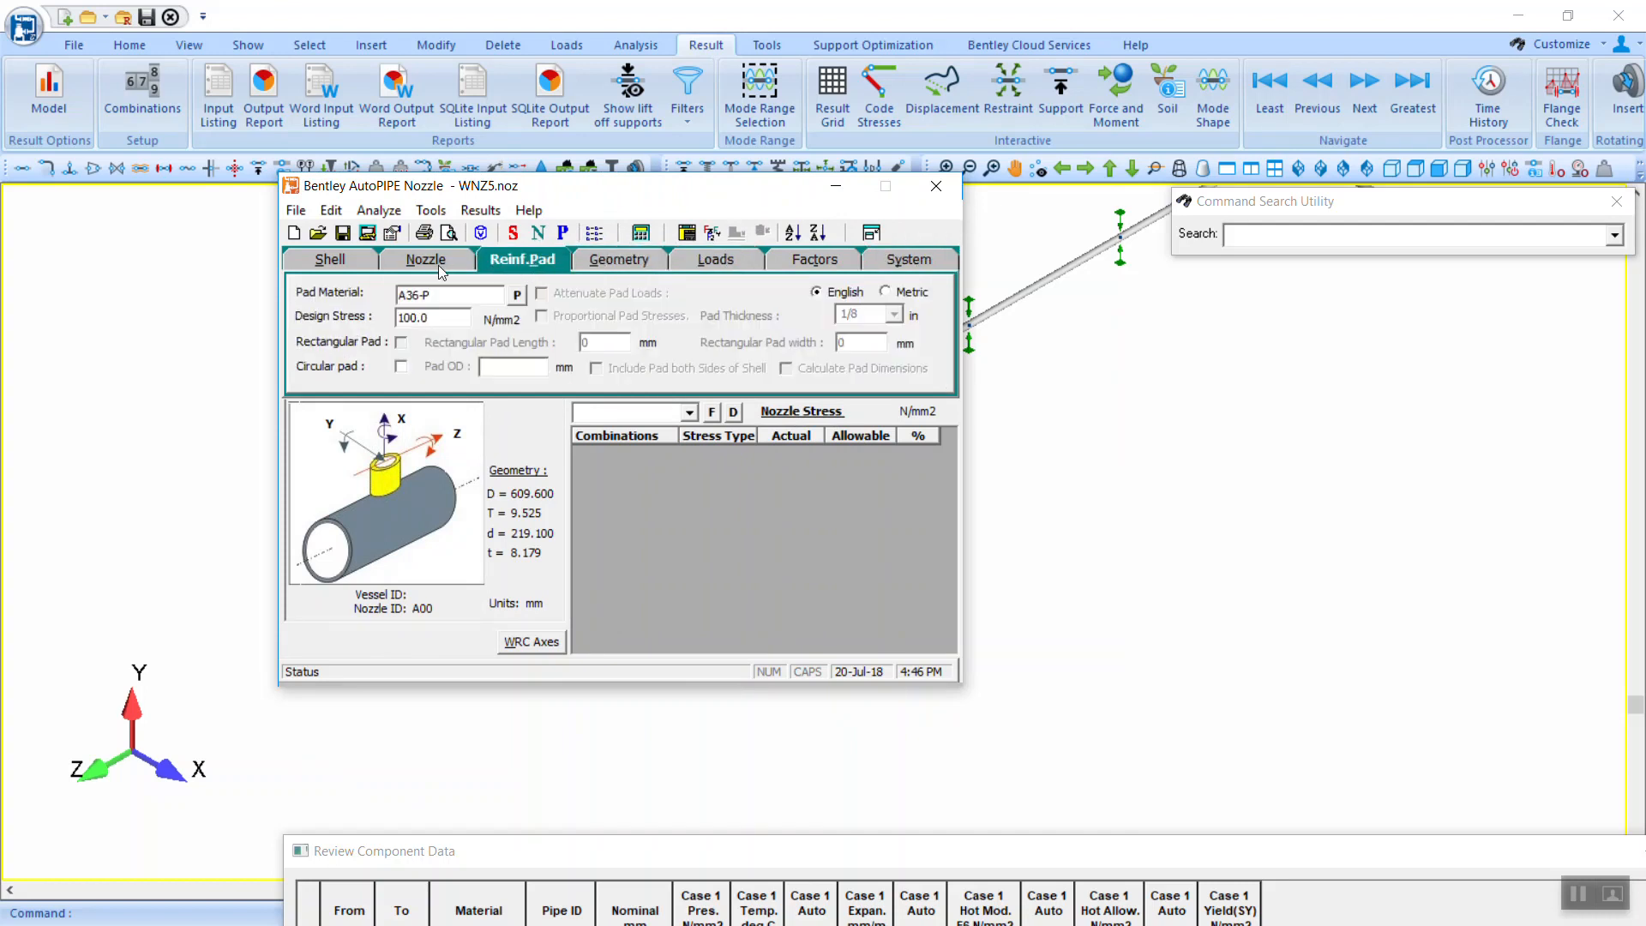
{"action": "left_click", "coordinate": [438, 263]}
{"action": "left_click", "coordinate": [366, 260]}
{"action": "left_click", "coordinate": [531, 269]}
{"action": "left_click", "coordinate": [364, 261]}
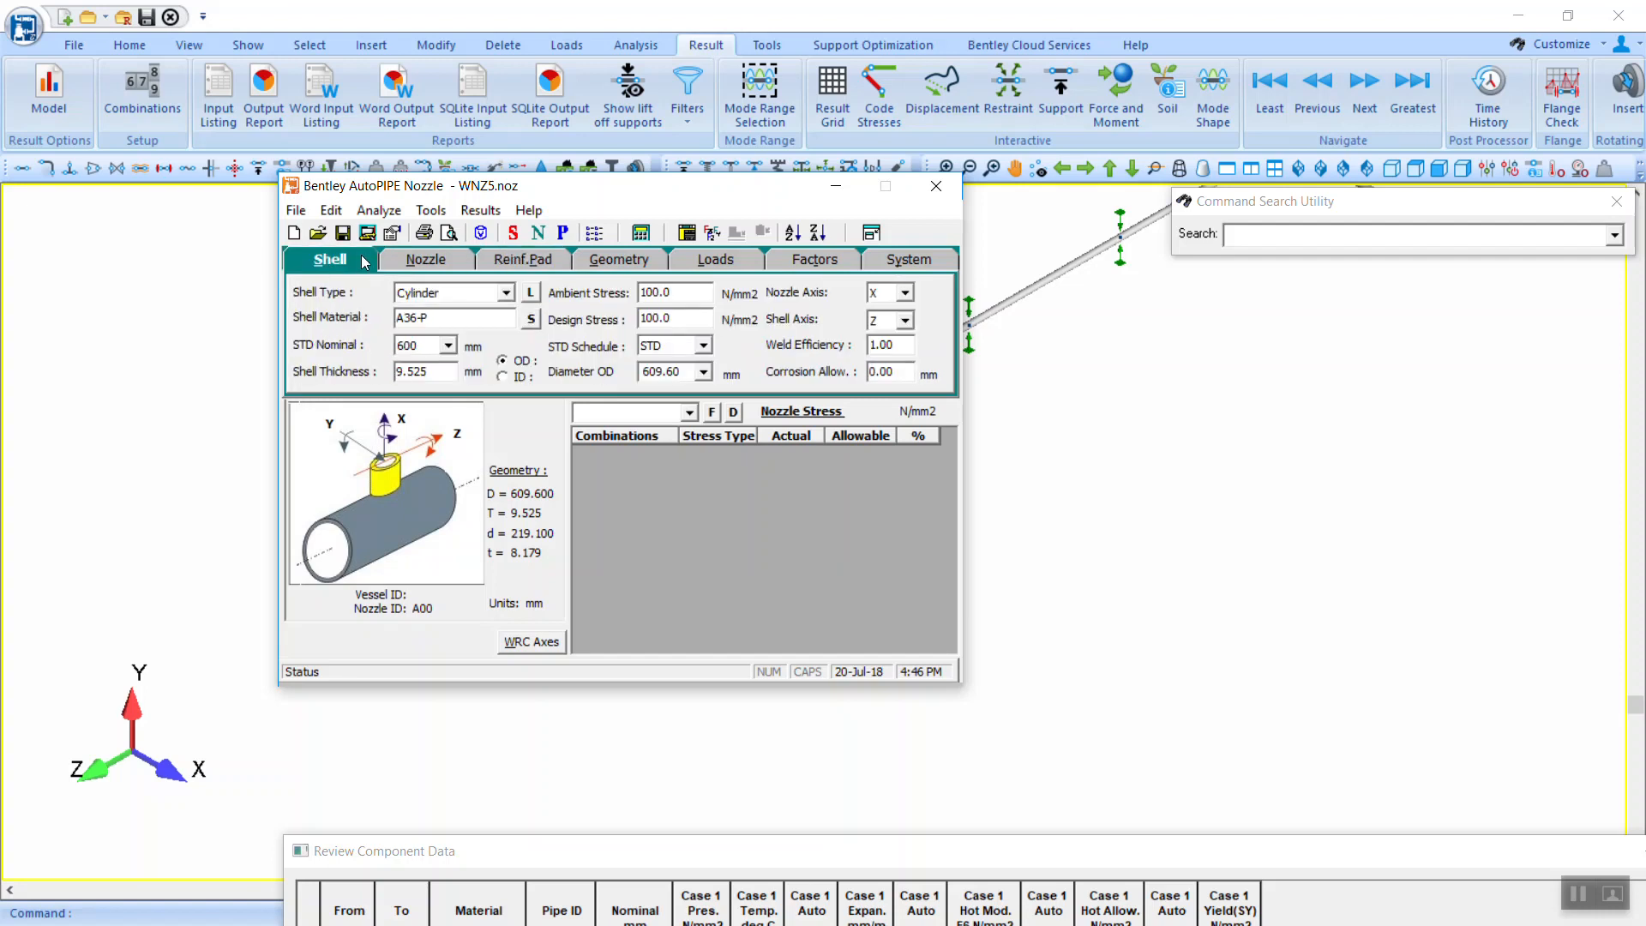
Step: Run the stress analysis for nozzle A00, and close the nozzle model with its changes saved
{"action": "left_click", "coordinate": [467, 211]}
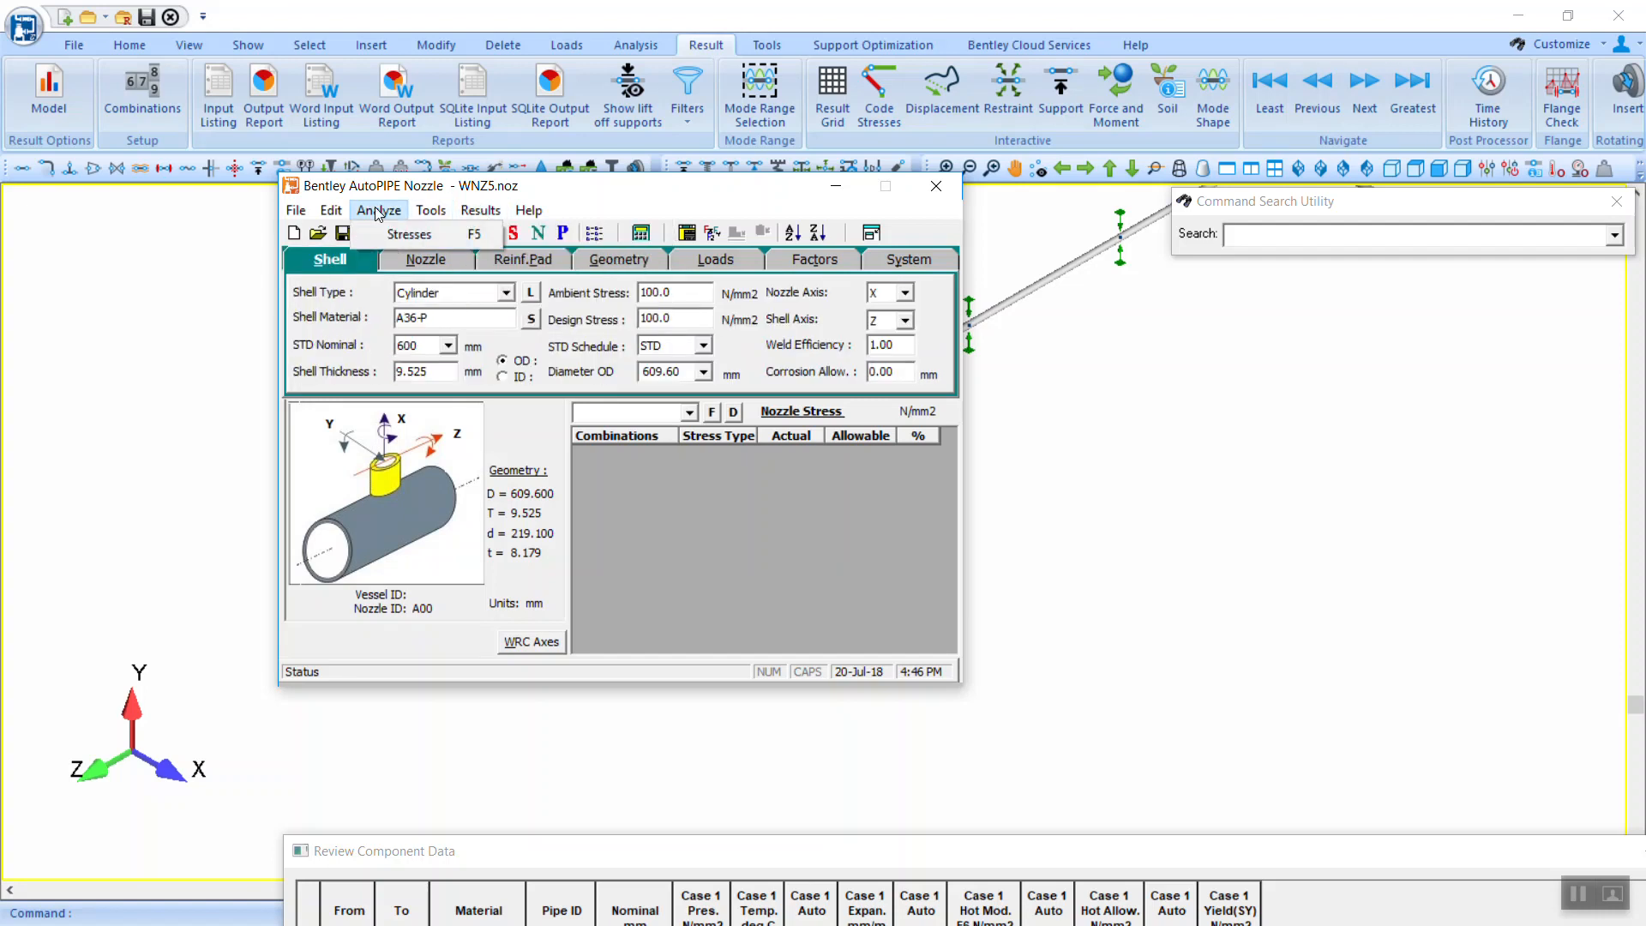
{"action": "left_click", "coordinate": [383, 233]}
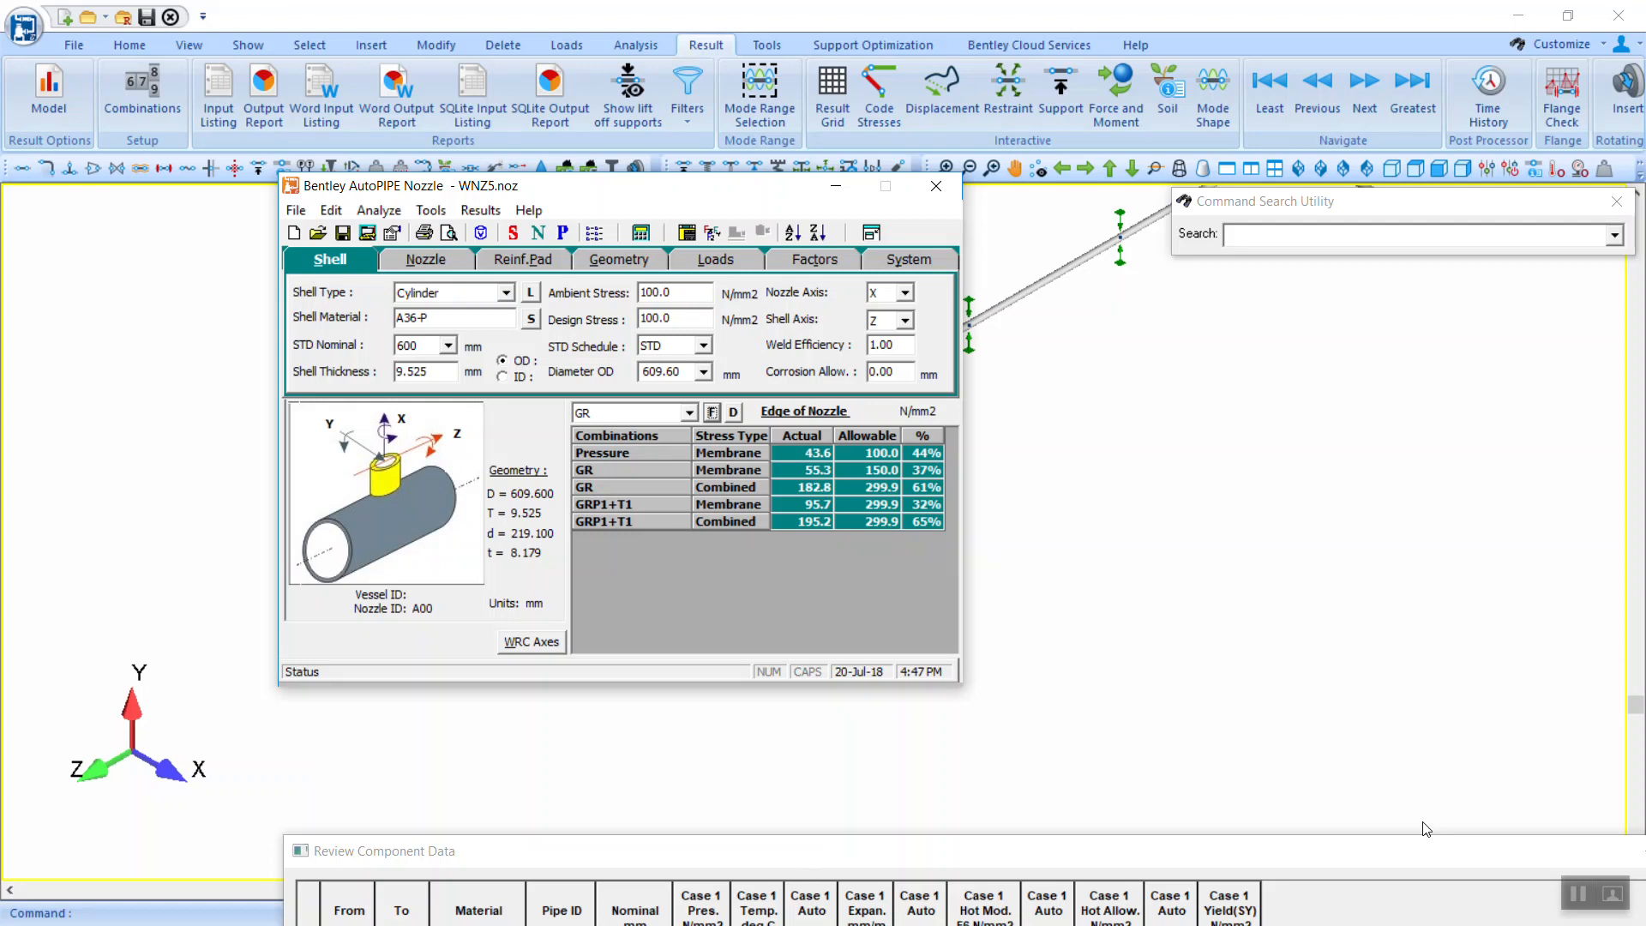
{"action": "left_click", "coordinate": [936, 186]}
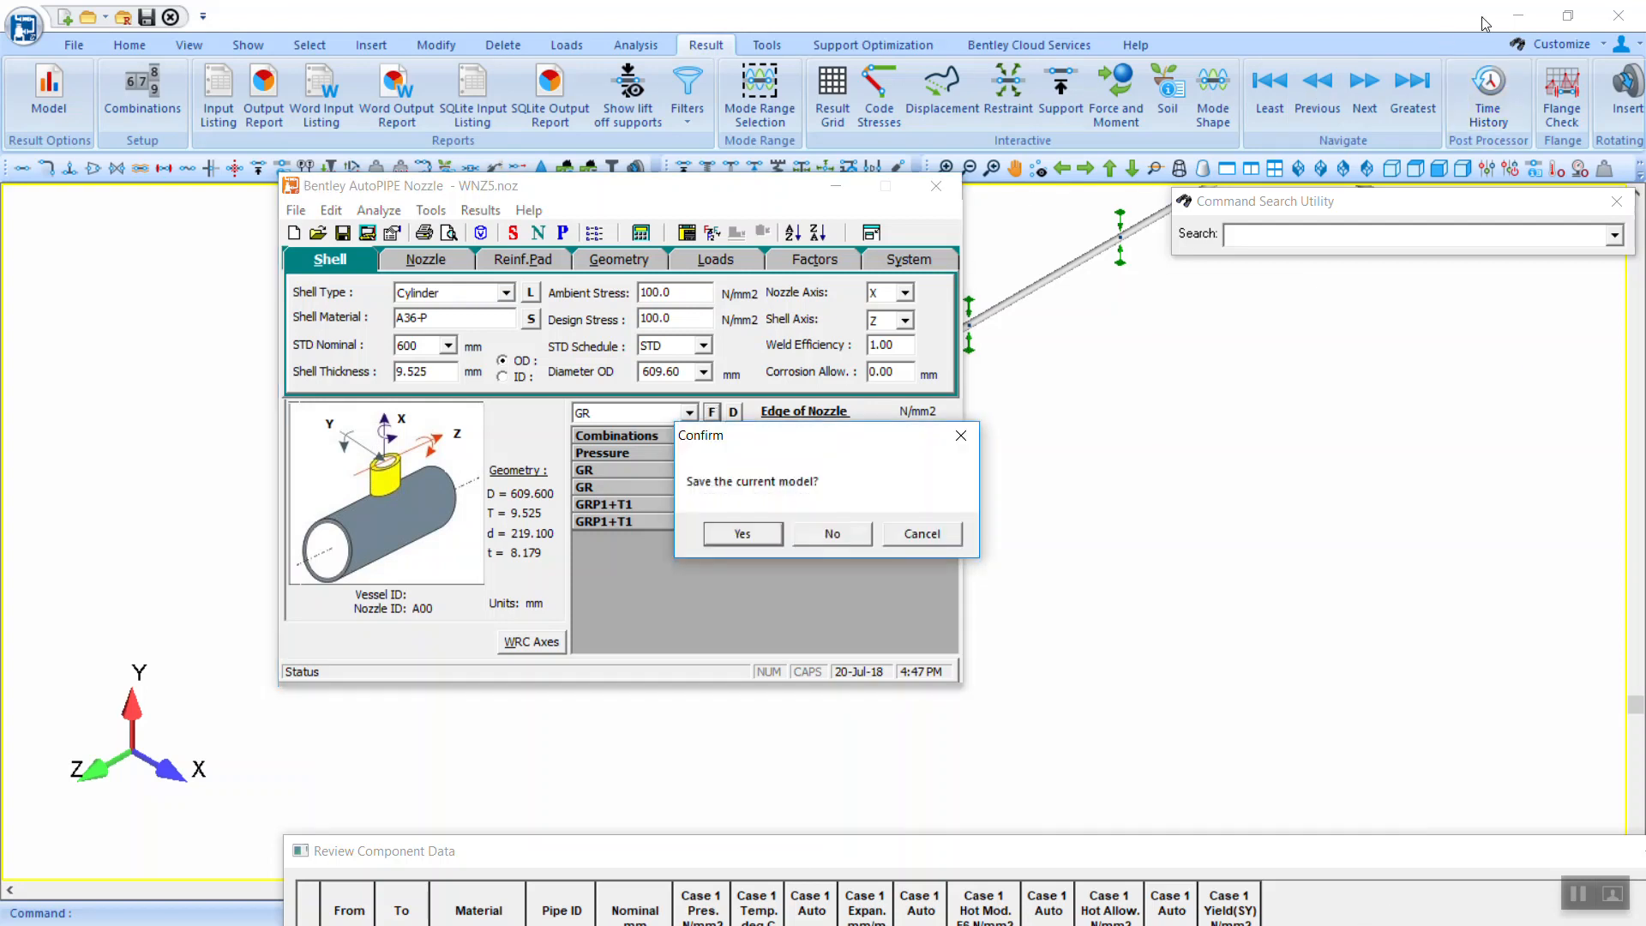
{"action": "left_click", "coordinate": [742, 534]}
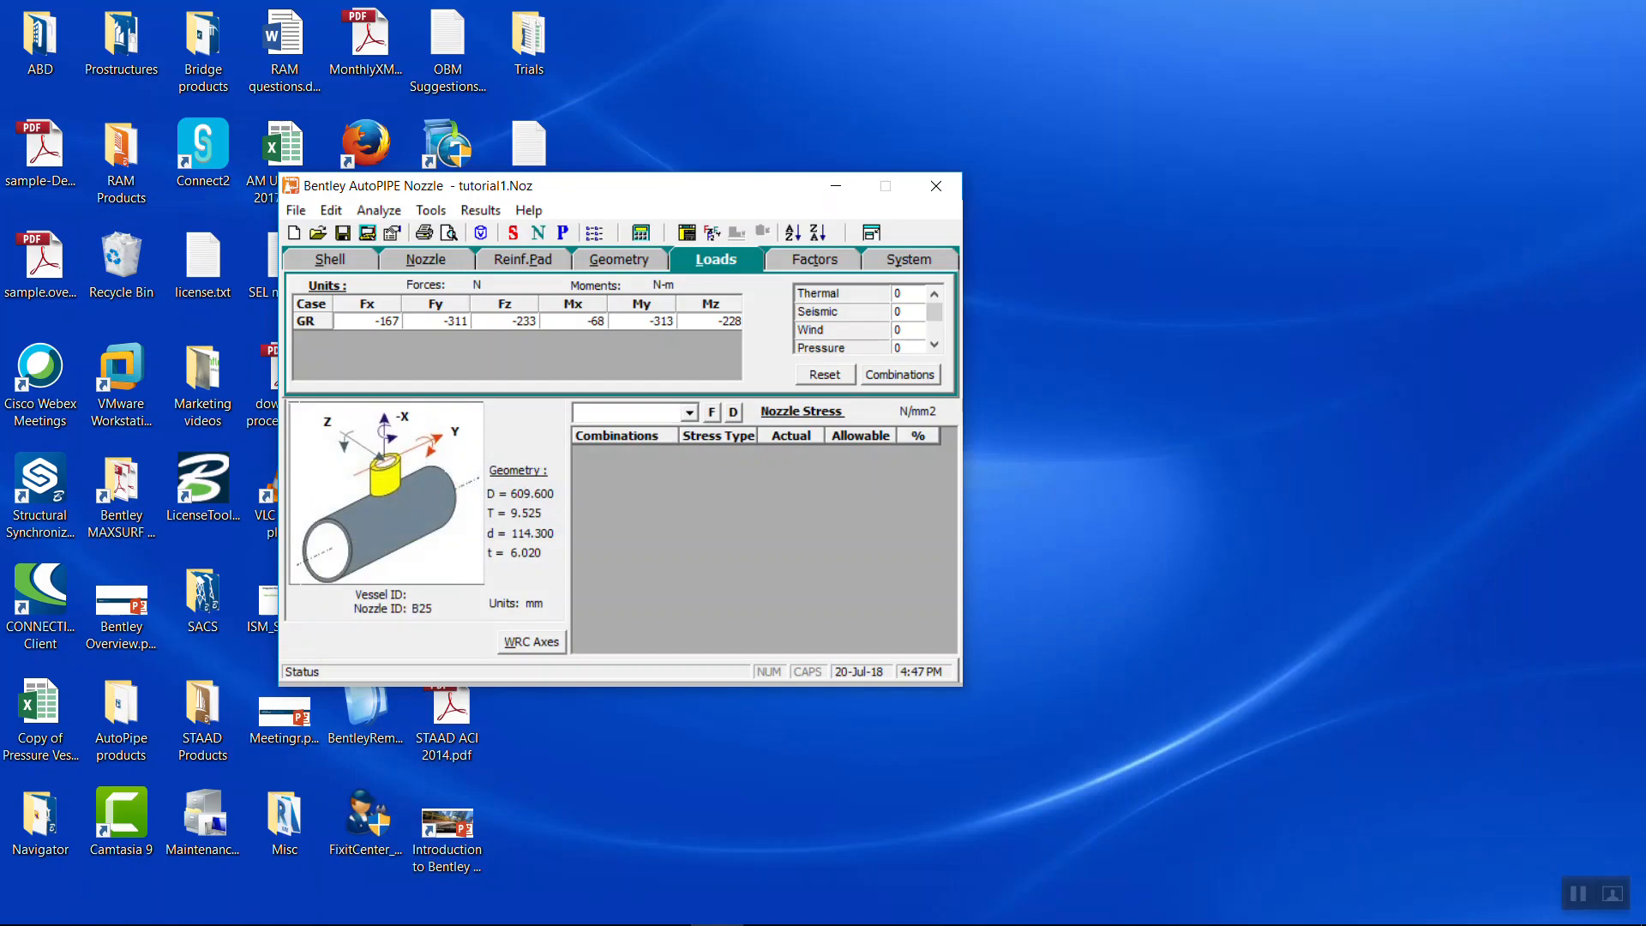
{"action": "left_click", "coordinate": [1425, 904]}
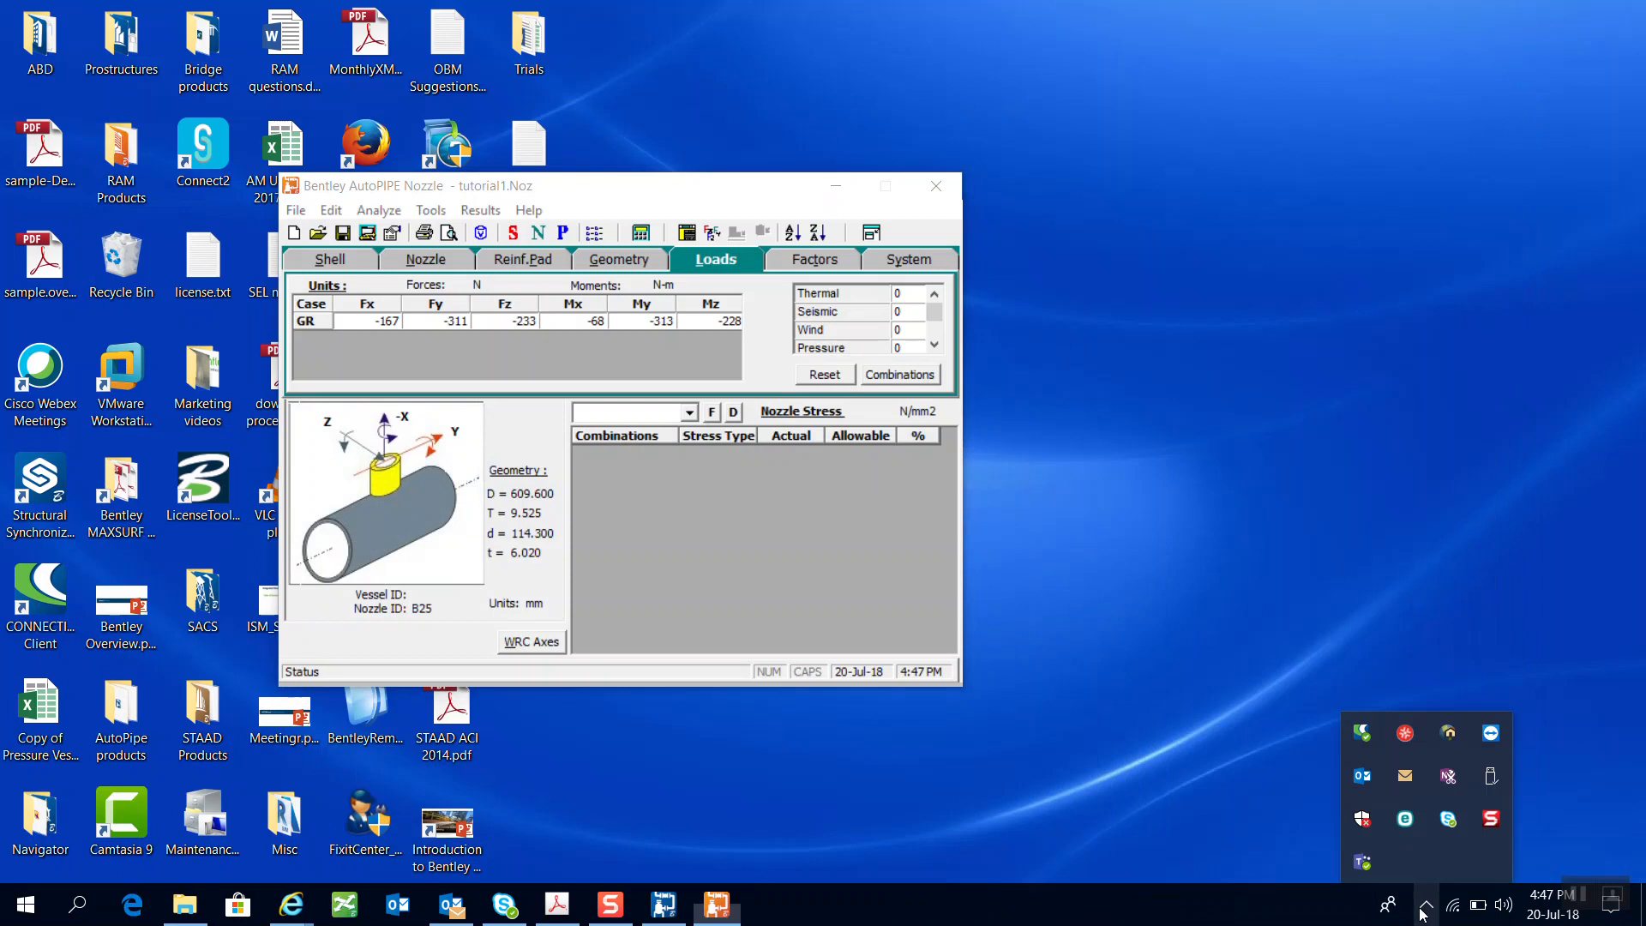